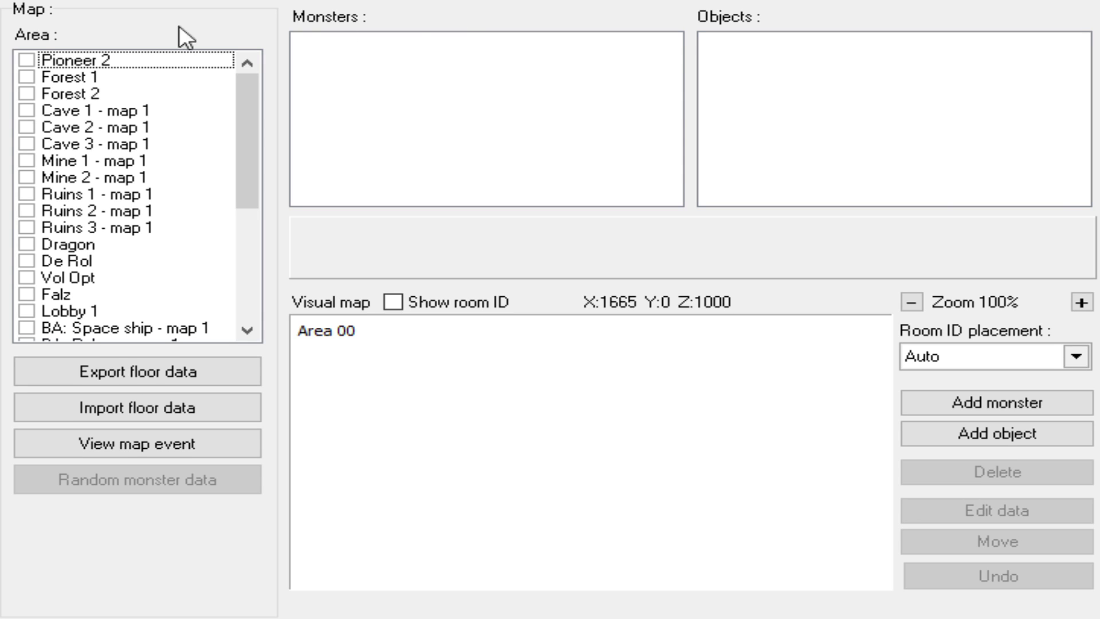
- Display the Labo area and examine its floor map
{"action": "left_click", "coordinate": [79, 58]}
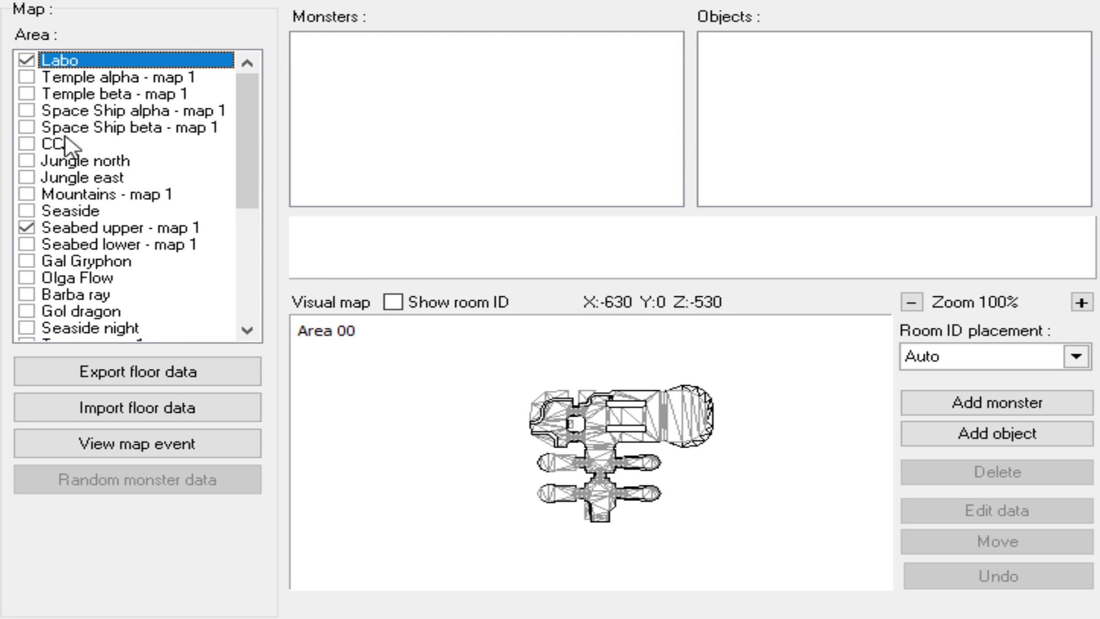
{"action": "scroll", "coordinate": [498, 466], "scroll_direction": "up", "scroll_amount": 3}
{"action": "scroll", "coordinate": [562, 454], "scroll_direction": "down", "scroll_amount": 2}
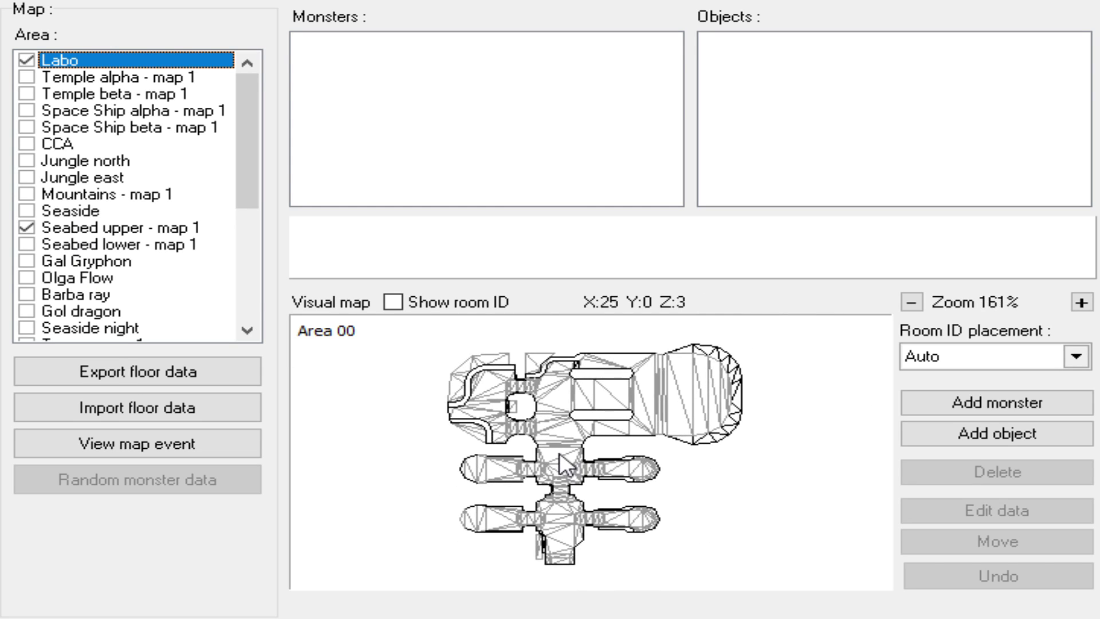
{"action": "left_click_drag", "start_coordinate": [562, 454], "coordinate": [526, 453]}
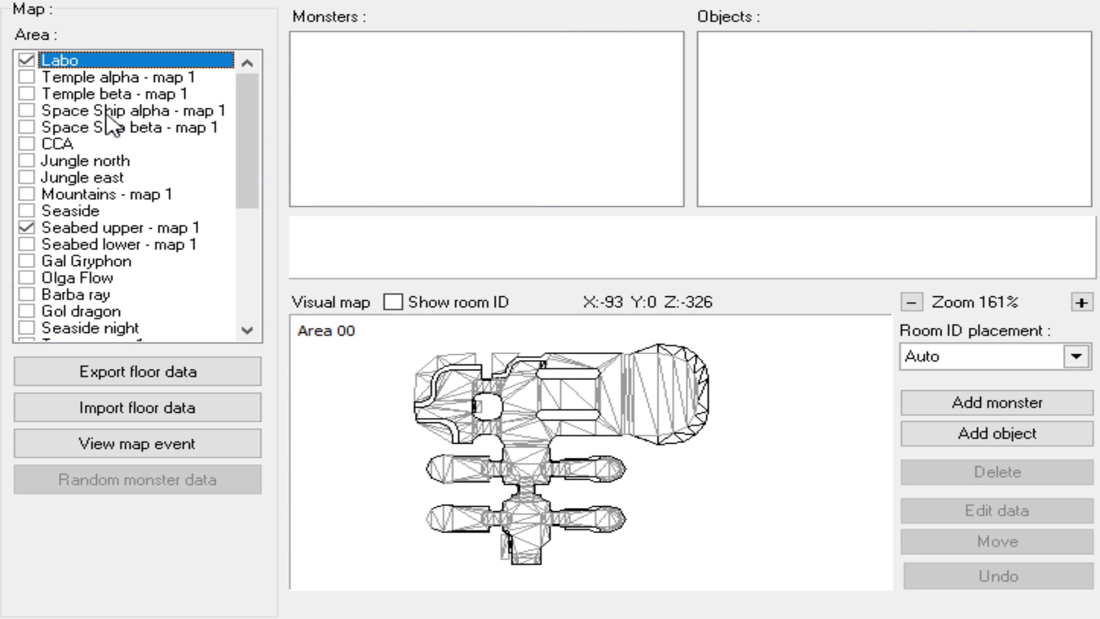
- Open the Seabed upper - map 1 area and examine its central and western rooms
{"action": "left_click", "coordinate": [75, 228]}
{"action": "scroll", "coordinate": [555, 472], "scroll_direction": "down", "scroll_amount": 3}
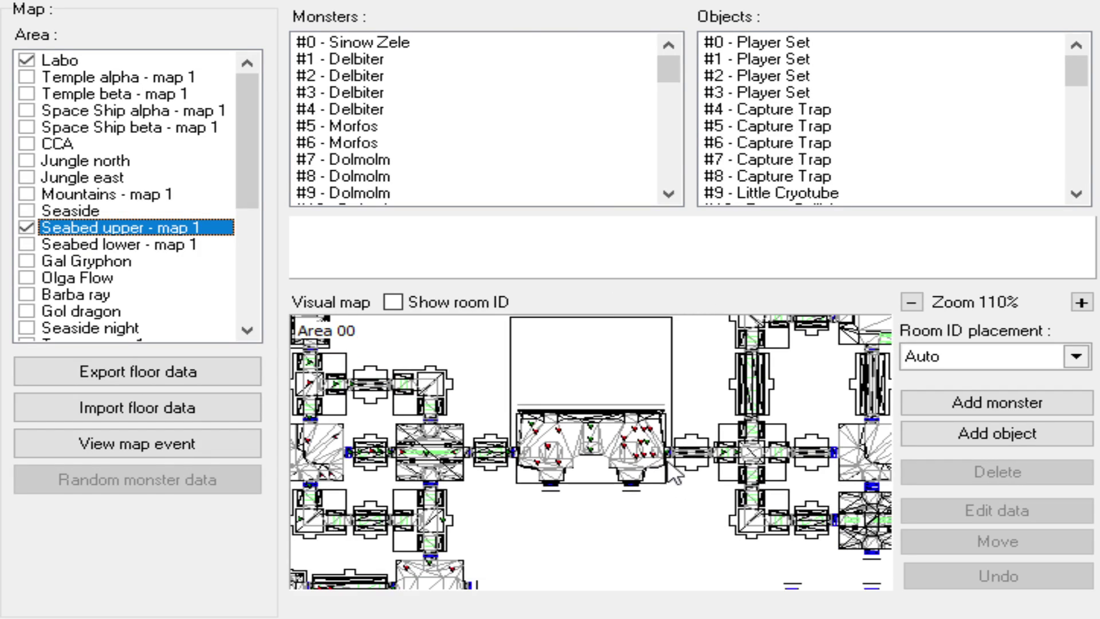
{"action": "left_click_drag", "start_coordinate": [554, 471], "coordinate": [591, 441]}
{"action": "scroll", "coordinate": [592, 437], "scroll_direction": "down", "scroll_amount": 1}
{"action": "scroll", "coordinate": [594, 438], "scroll_direction": "up", "scroll_amount": 1}
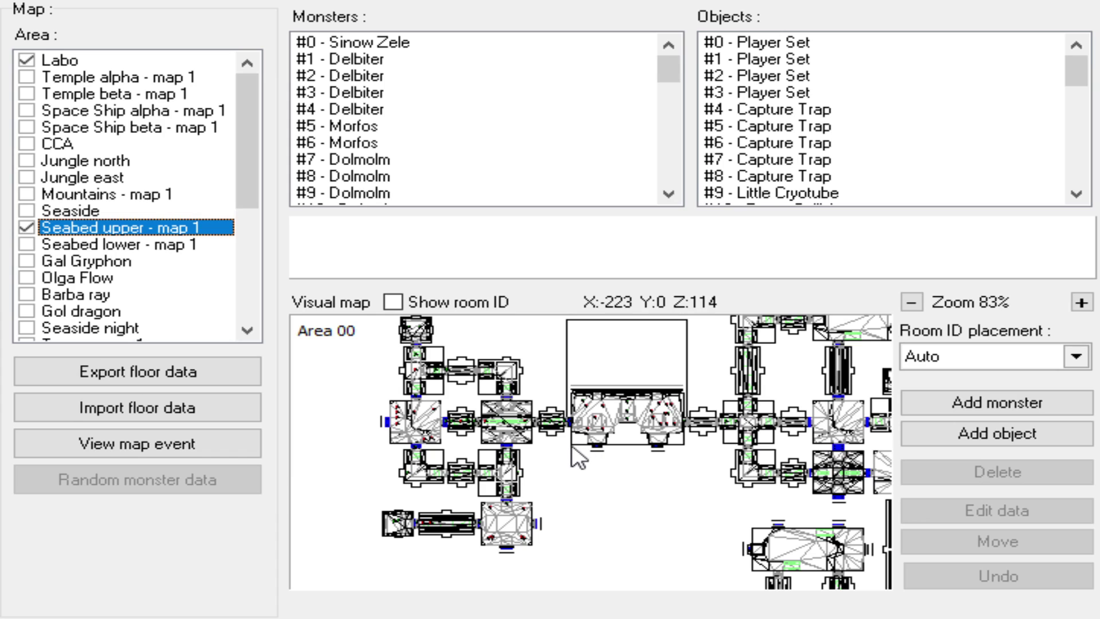
{"action": "scroll", "coordinate": [614, 473], "scroll_direction": "up", "scroll_amount": 1}
{"action": "scroll", "coordinate": [580, 487], "scroll_direction": "up", "scroll_amount": 1}
{"action": "left_click_drag", "start_coordinate": [579, 486], "coordinate": [513, 498]}
{"action": "scroll", "coordinate": [600, 512], "scroll_direction": "up", "scroll_amount": 1}
{"action": "left_click_drag", "start_coordinate": [601, 511], "coordinate": [636, 501]}
{"action": "scroll", "coordinate": [483, 493], "scroll_direction": "down", "scroll_amount": 3}
{"action": "scroll", "coordinate": [558, 512], "scroll_direction": "up", "scroll_amount": 1}
{"action": "scroll", "coordinate": [545, 514], "scroll_direction": "up", "scroll_amount": 1}
{"action": "scroll", "coordinate": [498, 418], "scroll_direction": "up", "scroll_amount": 3}
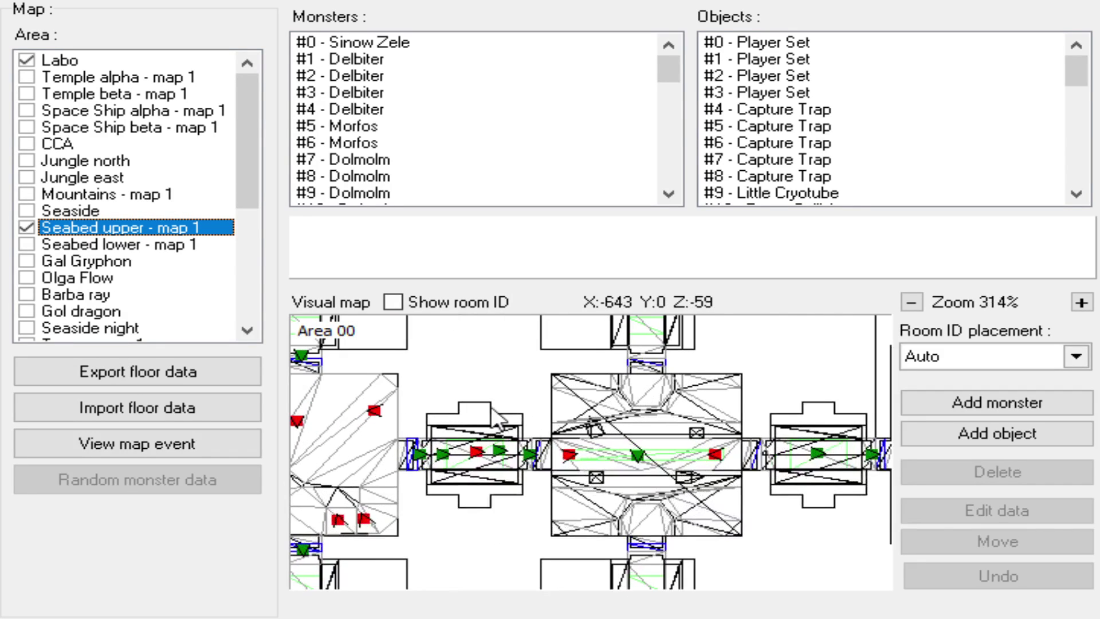
- Examine the Seabed upper layout from the western corridors to the rooms east of the large central room
{"action": "scroll", "coordinate": [585, 525], "scroll_direction": "down", "scroll_amount": 1}
{"action": "scroll", "coordinate": [584, 525], "scroll_direction": "down", "scroll_amount": 1}
{"action": "left_click_drag", "start_coordinate": [639, 531], "coordinate": [566, 436]}
{"action": "left_click_drag", "start_coordinate": [606, 494], "coordinate": [517, 393]}
{"action": "scroll", "coordinate": [564, 451], "scroll_direction": "down", "scroll_amount": 1}
{"action": "left_click_drag", "start_coordinate": [679, 483], "coordinate": [431, 543]}
{"action": "left_click_drag", "start_coordinate": [519, 499], "coordinate": [438, 555]}
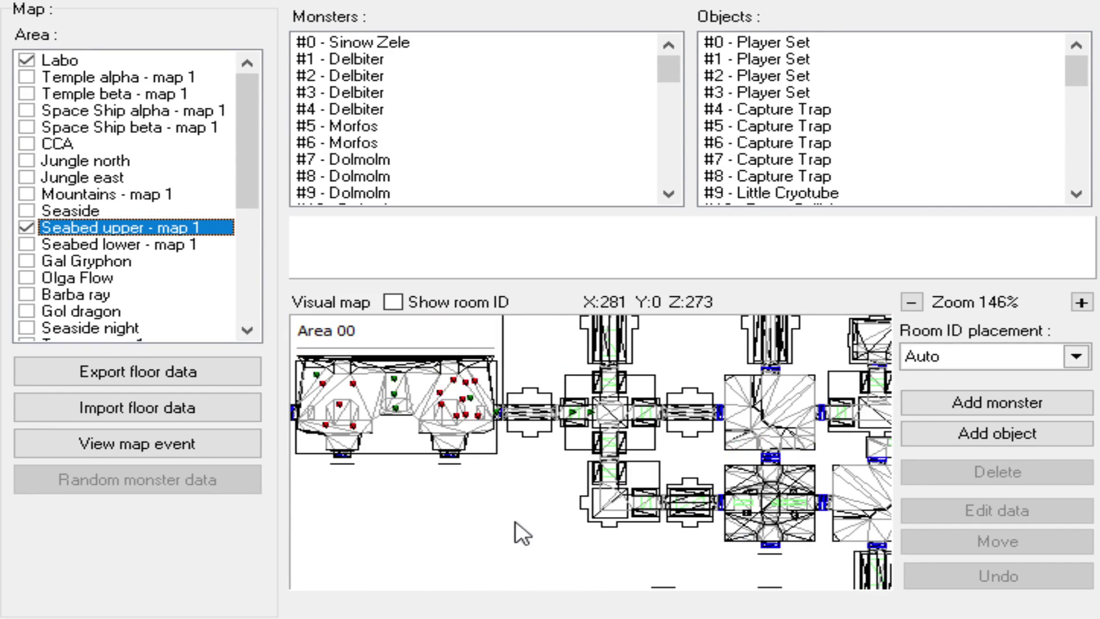
{"action": "scroll", "coordinate": [533, 525], "scroll_direction": "up", "scroll_amount": 3}
{"action": "scroll", "coordinate": [533, 521], "scroll_direction": "down", "scroll_amount": 2}
{"action": "scroll", "coordinate": [567, 532], "scroll_direction": "down", "scroll_amount": 1}
- Inspect the position data of Warp objects #41 and #39 on the Seabed upper map
{"action": "left_click", "coordinate": [530, 463]}
{"action": "left_click_drag", "start_coordinate": [620, 480], "coordinate": [673, 478]}
{"action": "left_click_drag", "start_coordinate": [461, 518], "coordinate": [640, 507]}
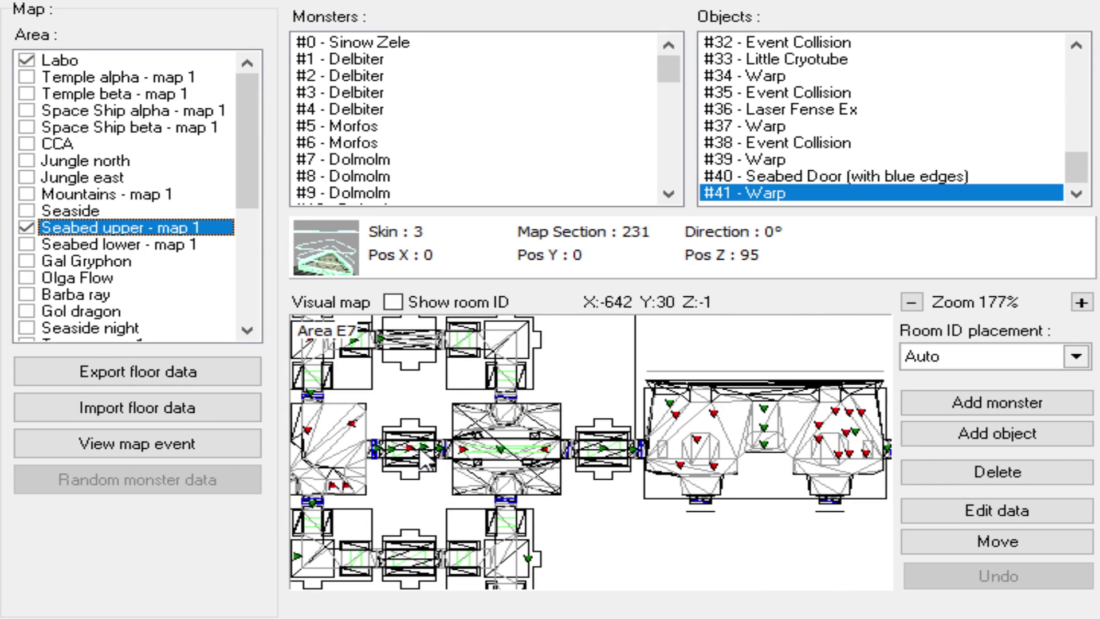
{"action": "scroll", "coordinate": [425, 459], "scroll_direction": "up", "scroll_amount": 4}
{"action": "left_click", "coordinate": [605, 450]}
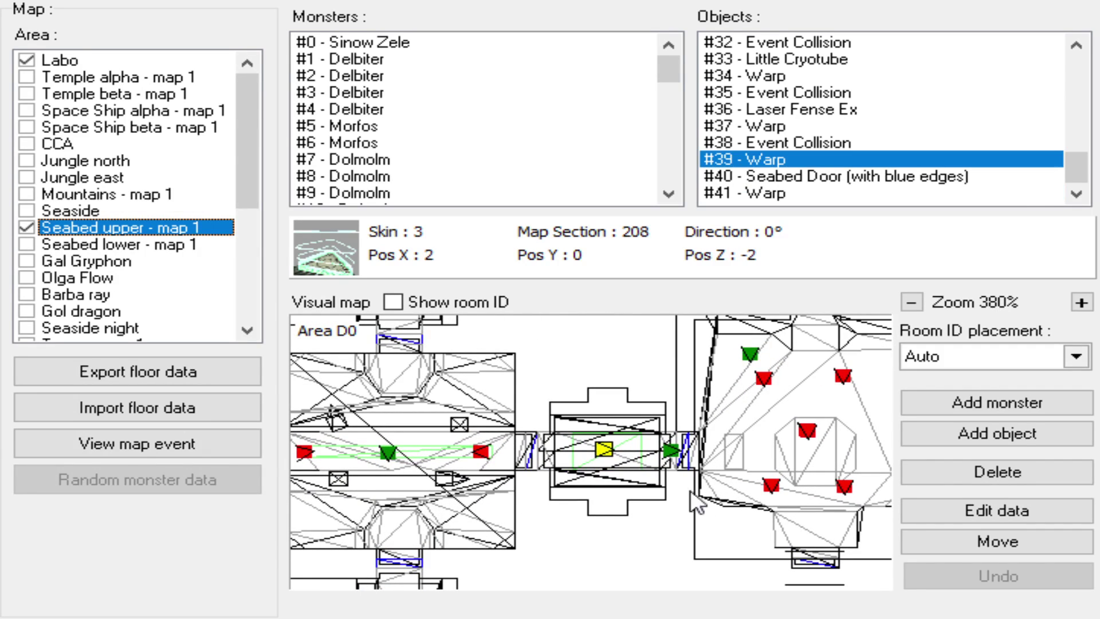
- Turn on room ID display for the rooms at the southeastern end of the Seabed upper map
{"action": "scroll", "coordinate": [681, 502], "scroll_direction": "down", "scroll_amount": 3}
{"action": "left_click_drag", "start_coordinate": [695, 520], "coordinate": [504, 459]}
{"action": "left_click_drag", "start_coordinate": [848, 493], "coordinate": [642, 490]}
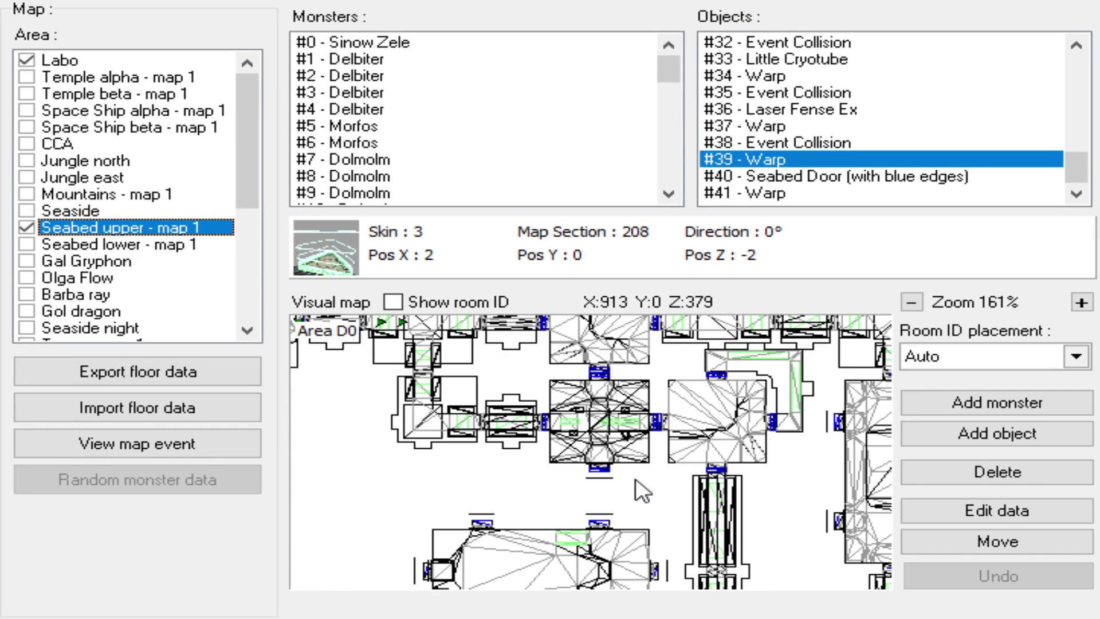
{"action": "left_click_drag", "start_coordinate": [714, 511], "coordinate": [561, 417]}
{"action": "left_click_drag", "start_coordinate": [711, 544], "coordinate": [547, 415]}
{"action": "scroll", "coordinate": [653, 493], "scroll_direction": "up", "scroll_amount": 9}
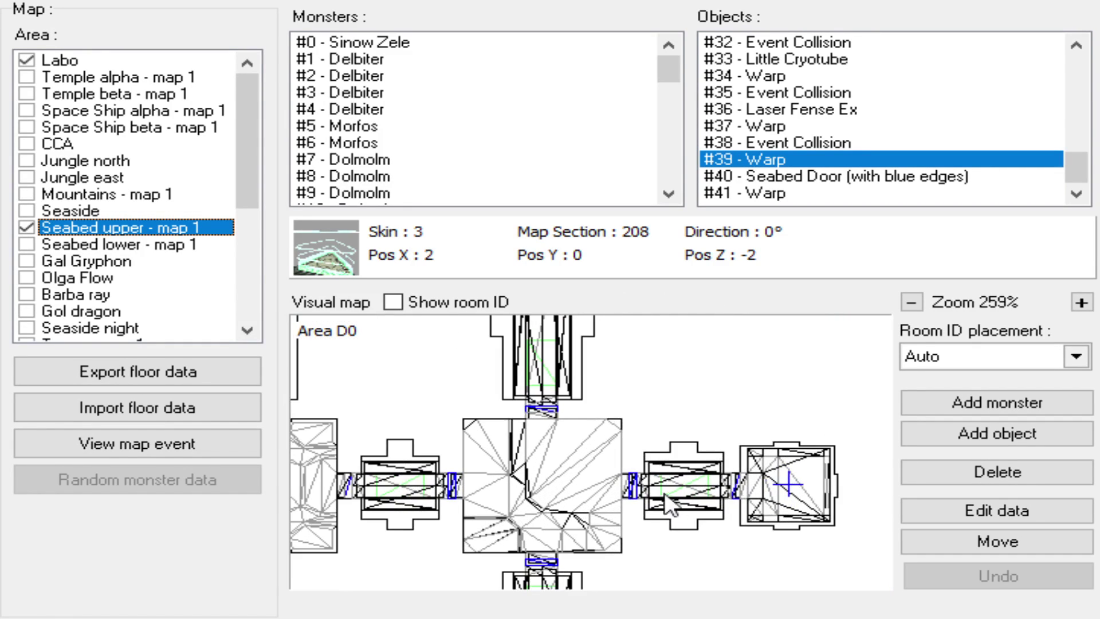
{"action": "left_click_drag", "start_coordinate": [746, 461], "coordinate": [524, 407]}
{"action": "left_click", "coordinate": [393, 302]}
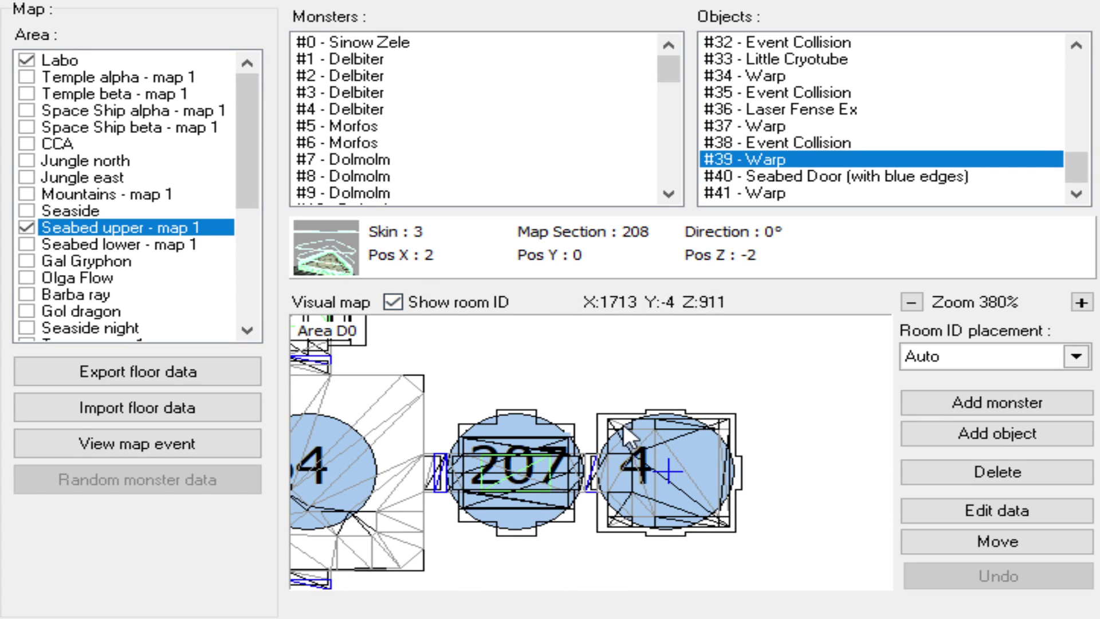
- Examine room 64 and its neighbouring rooms 510, 207 and 4 at different scales
{"action": "left_click_drag", "start_coordinate": [621, 411], "coordinate": [621, 443]}
{"action": "scroll", "coordinate": [538, 456], "scroll_direction": "up", "scroll_amount": 4}
{"action": "scroll", "coordinate": [477, 426], "scroll_direction": "down", "scroll_amount": 1}
{"action": "scroll", "coordinate": [607, 421], "scroll_direction": "down", "scroll_amount": 4}
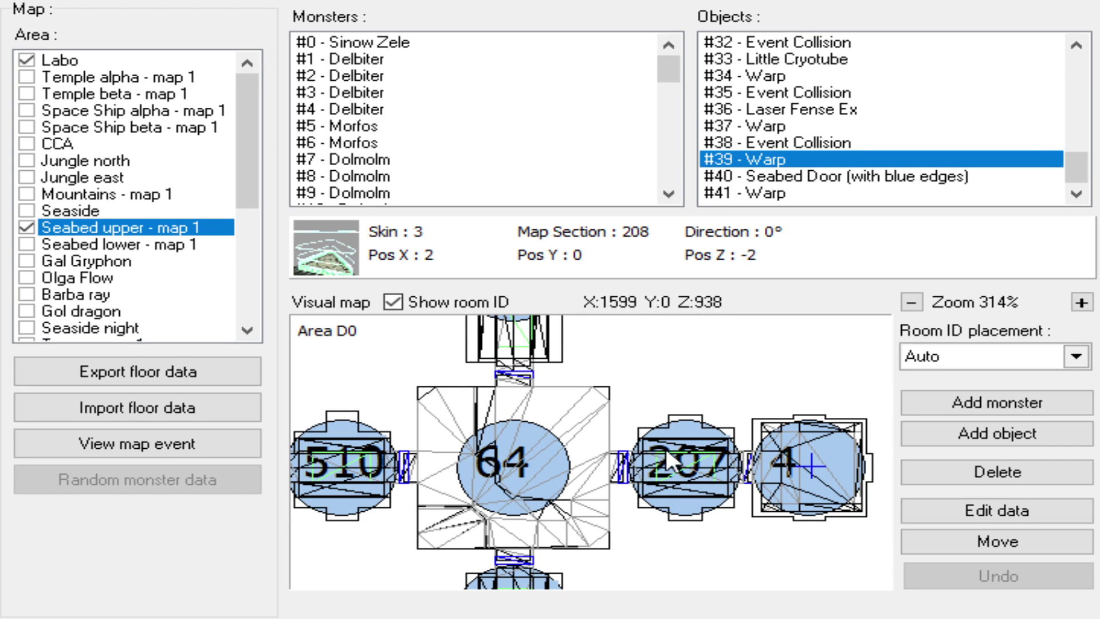
{"action": "scroll", "coordinate": [653, 463], "scroll_direction": "up", "scroll_amount": 2}
{"action": "scroll", "coordinate": [649, 458], "scroll_direction": "down", "scroll_amount": 2}
{"action": "scroll", "coordinate": [648, 459], "scroll_direction": "up", "scroll_amount": 3}
{"action": "scroll", "coordinate": [649, 459], "scroll_direction": "down", "scroll_amount": 6}
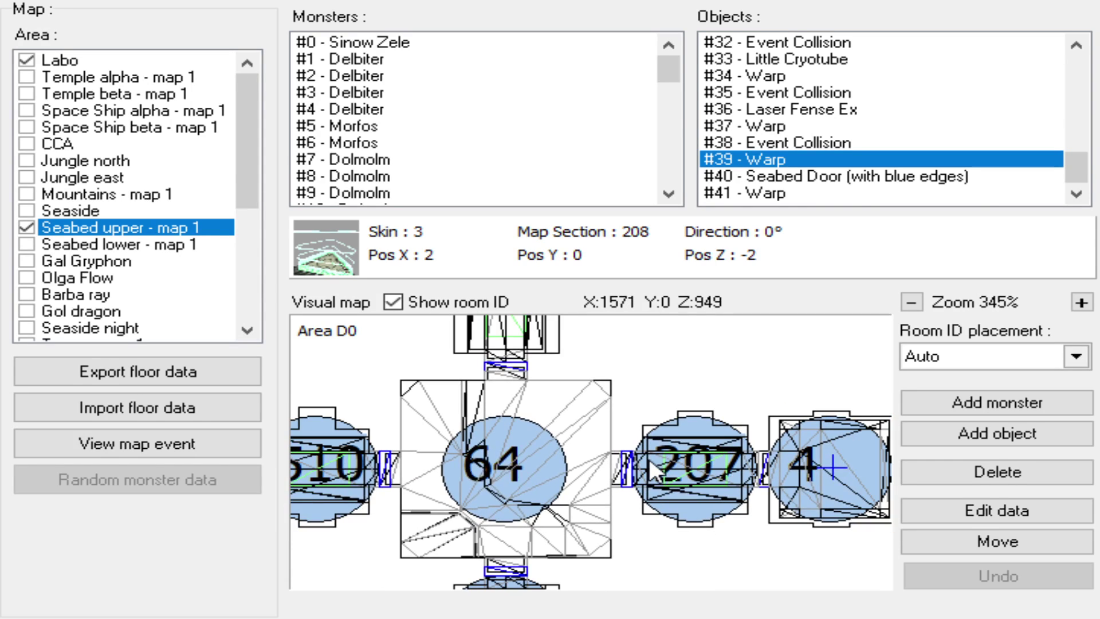
{"action": "scroll", "coordinate": [649, 458], "scroll_direction": "up", "scroll_amount": 6}
{"action": "scroll", "coordinate": [649, 446], "scroll_direction": "down", "scroll_amount": 8}
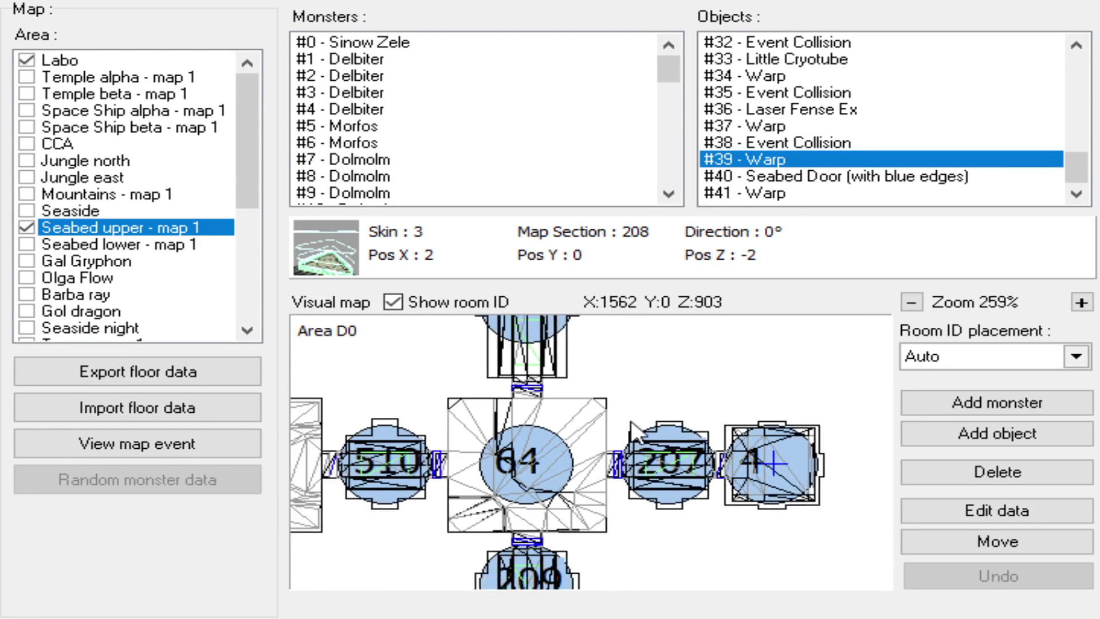
- Set the room ID placement for new objects to 64
{"action": "scroll", "coordinate": [593, 435], "scroll_direction": "up", "scroll_amount": 4}
{"action": "scroll", "coordinate": [589, 425], "scroll_direction": "up", "scroll_amount": 4}
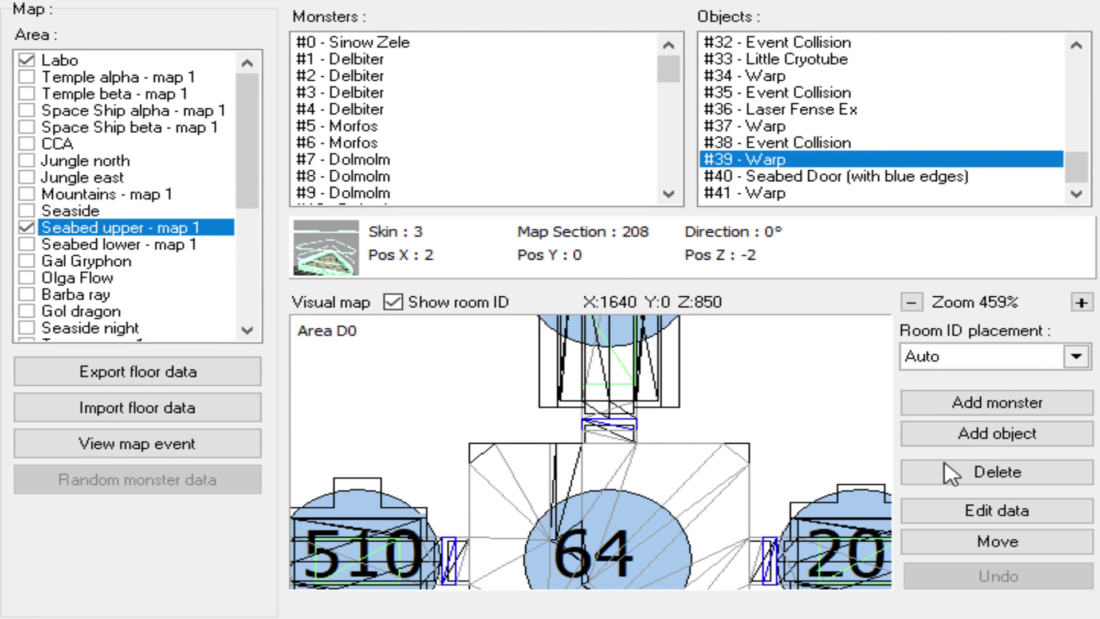
{"action": "left_click", "coordinate": [938, 478]}
{"action": "left_click_drag", "start_coordinate": [654, 423], "coordinate": [648, 419]}
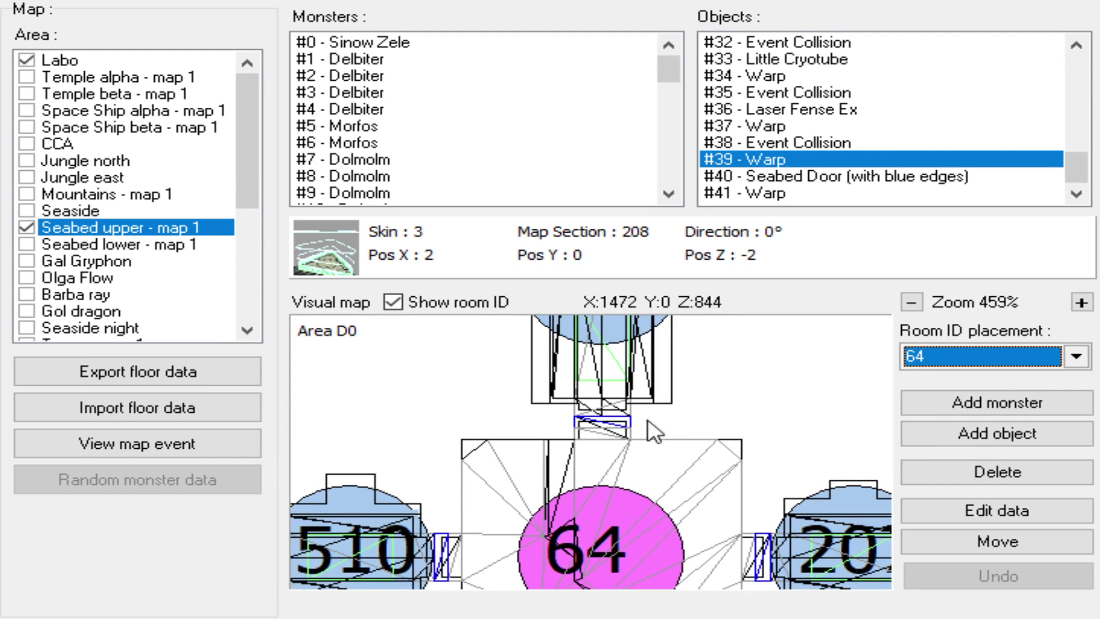
- Add a Seabed Door (with blue edges) at the northern doorway of room 64
{"action": "left_click", "coordinate": [989, 440]}
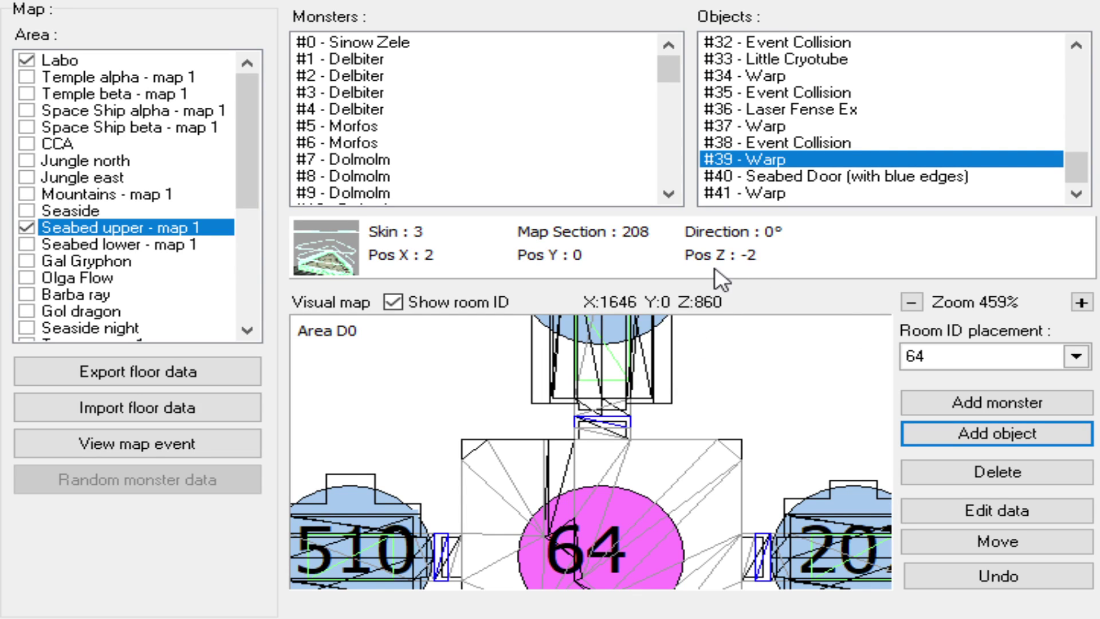
{"action": "left_click", "coordinate": [599, 432]}
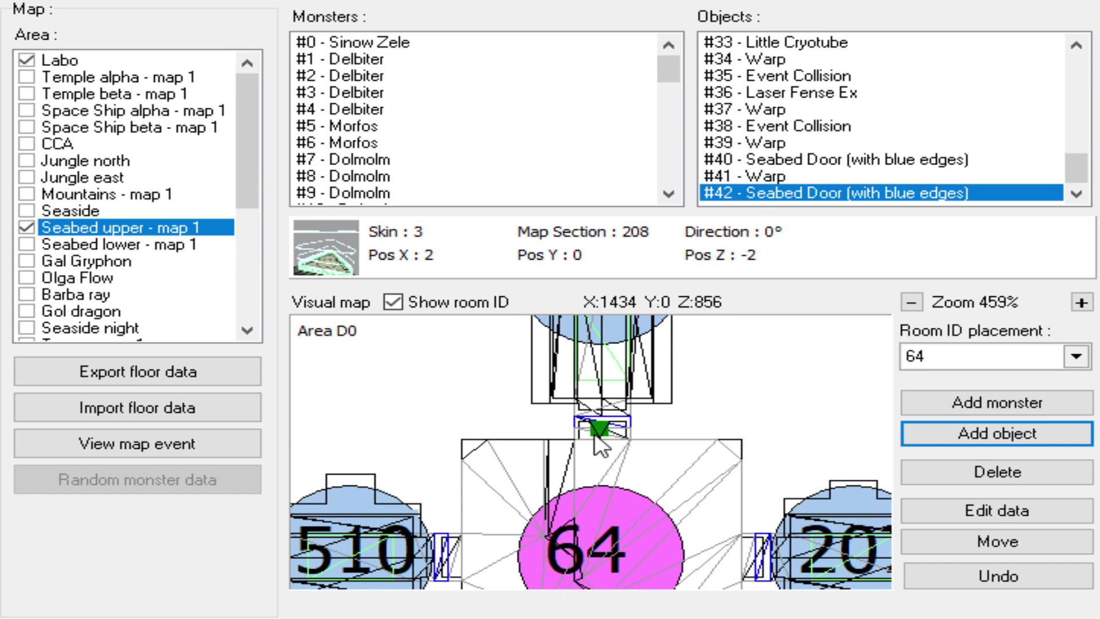
{"action": "scroll", "coordinate": [629, 476], "scroll_direction": "down", "scroll_amount": 3}
{"action": "scroll", "coordinate": [617, 390], "scroll_direction": "down", "scroll_amount": 1}
{"action": "left_click_drag", "start_coordinate": [617, 391], "coordinate": [638, 466]}
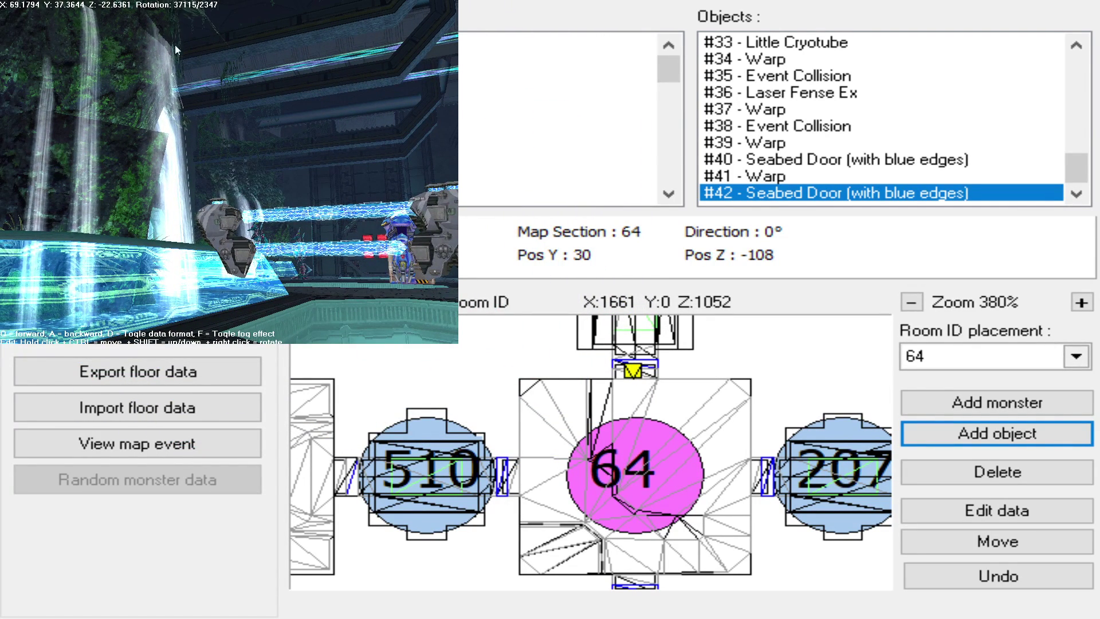
- Reposition the new Seabed Door in the 3D view within the doorway north of room 64, at about X 1, Z -125
{"action": "left_click_drag", "start_coordinate": [324, 190], "coordinate": [345, 180]}
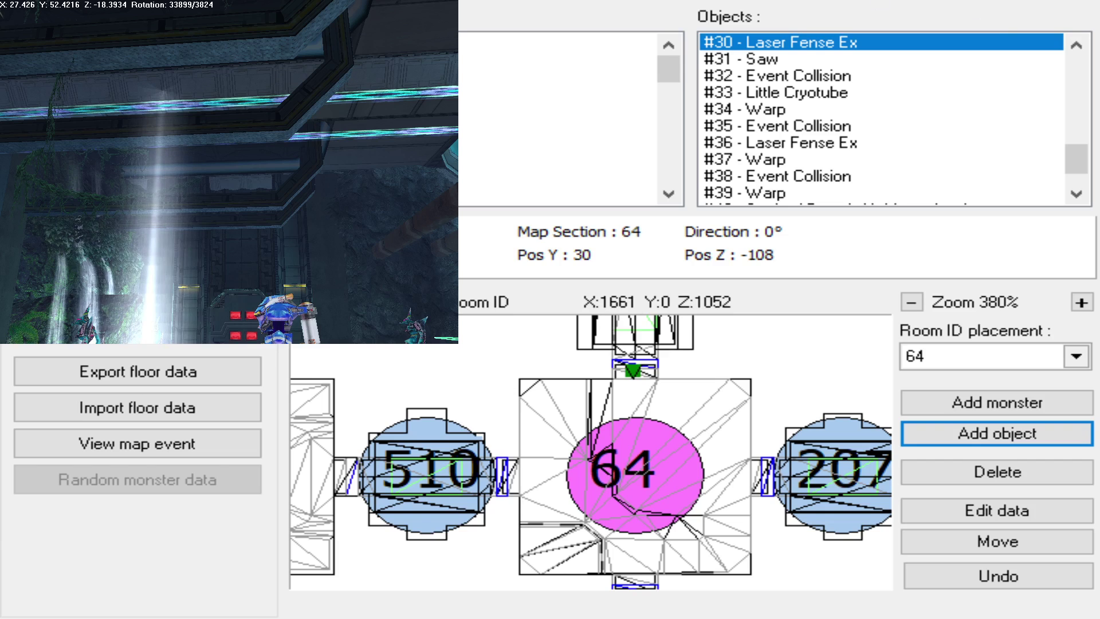
{"action": "left_click", "coordinate": [634, 372]}
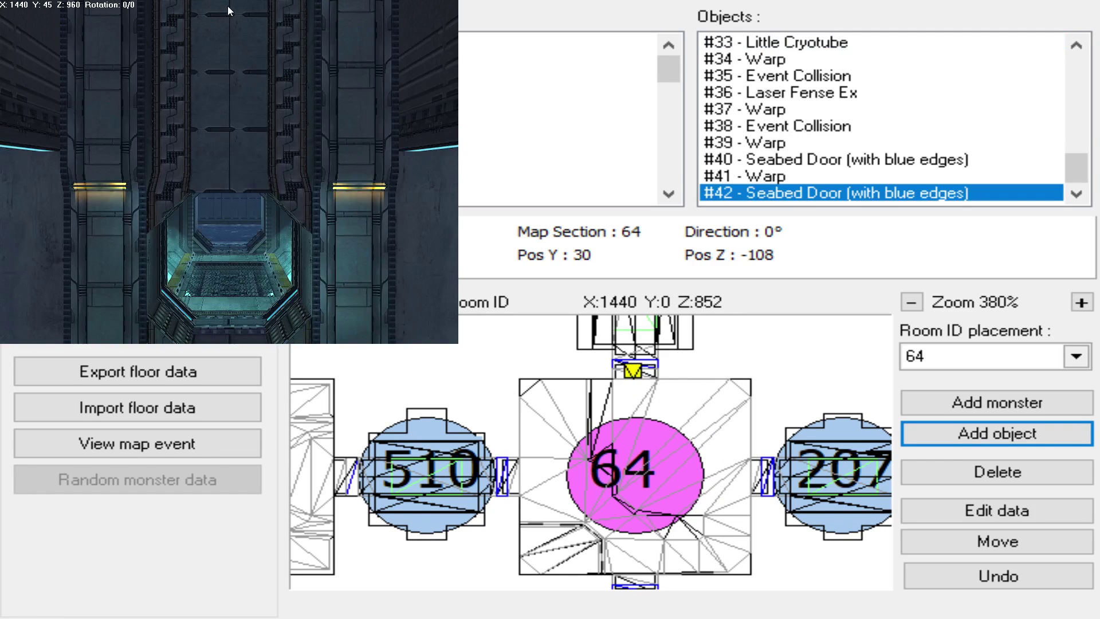
{"action": "left_click_drag", "start_coordinate": [237, 2], "coordinate": [237, 206]}
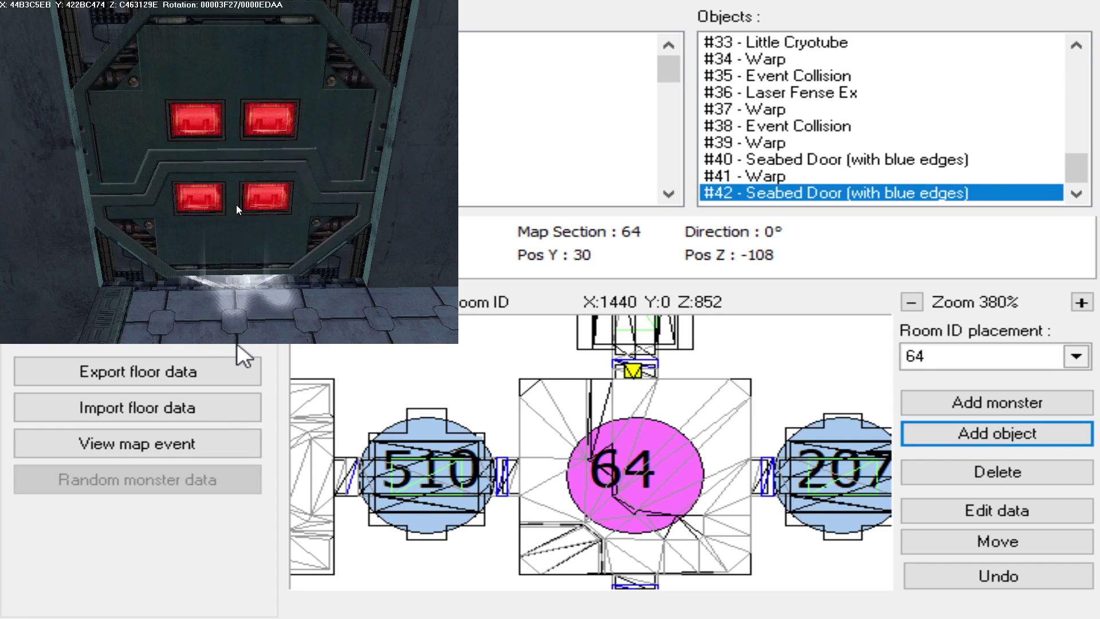
{"action": "left_click_drag", "start_coordinate": [236, 209], "coordinate": [236, 207]}
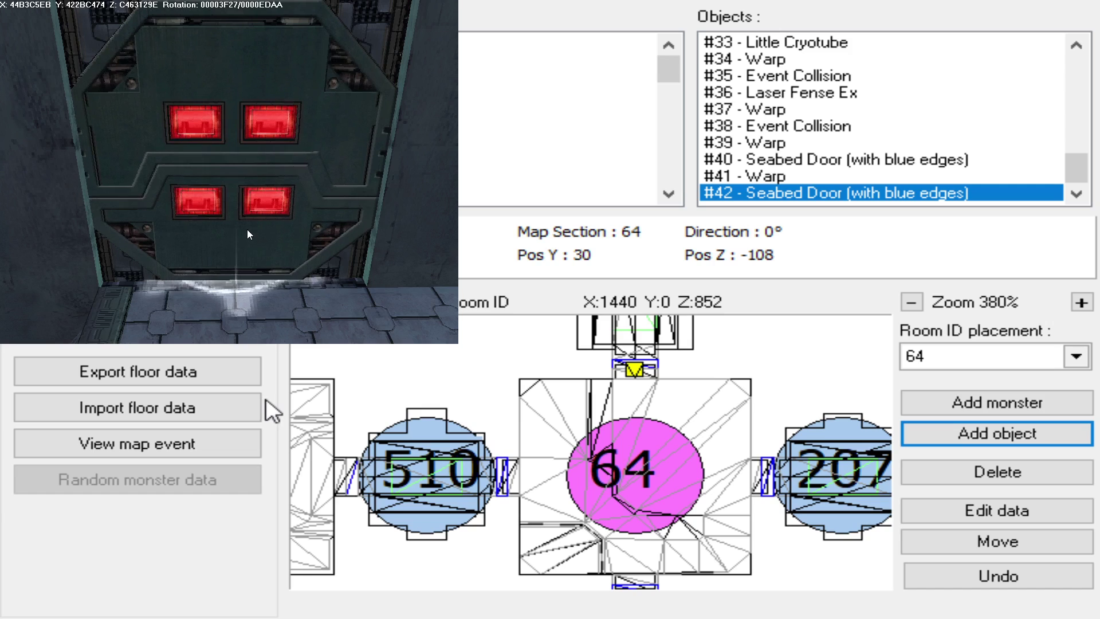
{"action": "left_click_drag", "start_coordinate": [247, 232], "coordinate": [526, 316]}
{"action": "left_click_drag", "start_coordinate": [294, 170], "coordinate": [406, 167]}
{"action": "left_click_drag", "start_coordinate": [332, 188], "coordinate": [358, 221]}
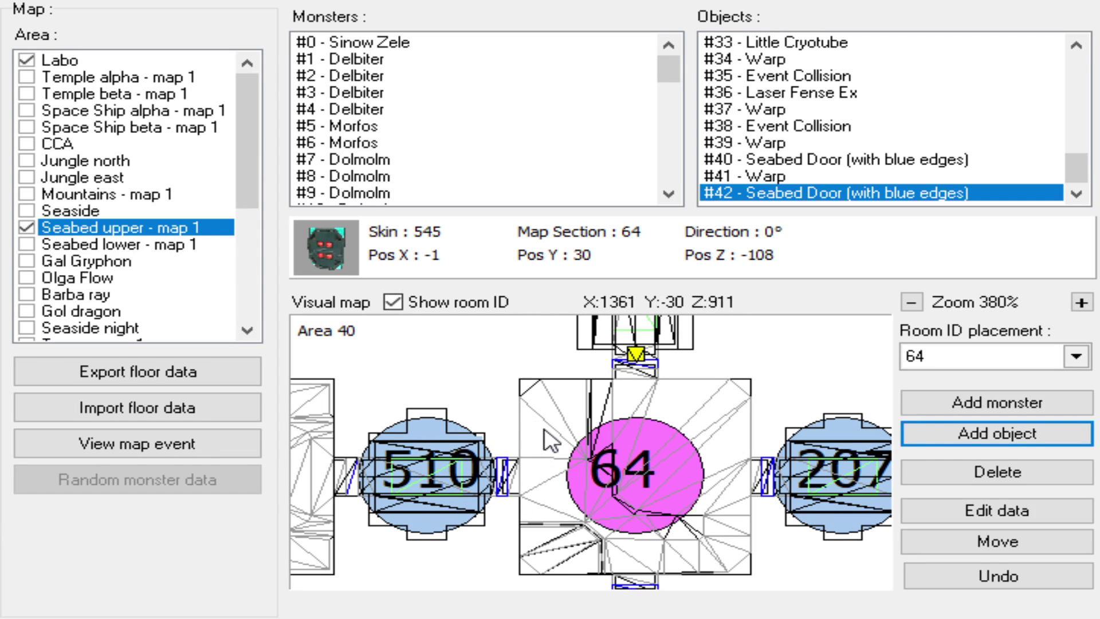
- Examine how room 64 connects to the surrounding rooms, including rooms 510, 71 and 21
{"action": "mouse_move", "coordinate": [572, 474]}
{"action": "left_mouse_down"}
{"action": "mouse_move", "coordinate": [544, 459]}
{"action": "mouse_move", "coordinate": [567, 463]}
{"action": "left_mouse_up"}
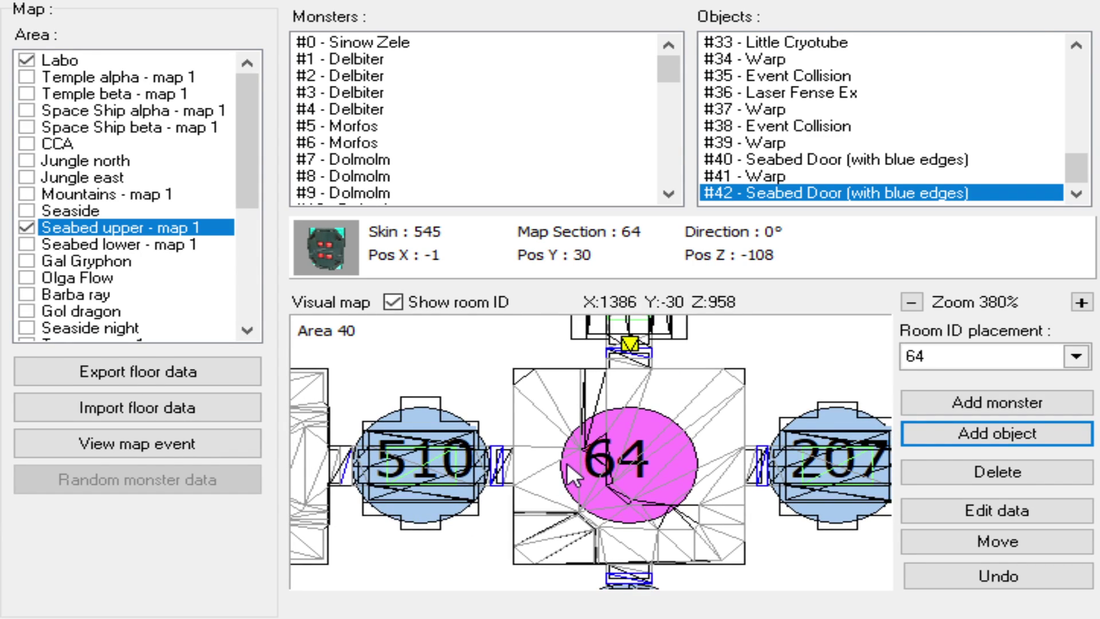
{"action": "scroll", "coordinate": [559, 461], "scroll_direction": "down", "scroll_amount": 2}
{"action": "left_click_drag", "start_coordinate": [475, 394], "coordinate": [433, 371]}
{"action": "scroll", "coordinate": [573, 481], "scroll_direction": "down", "scroll_amount": 2}
{"action": "left_click_drag", "start_coordinate": [572, 478], "coordinate": [644, 469]}
{"action": "scroll", "coordinate": [572, 478], "scroll_direction": "down", "scroll_amount": 2}
{"action": "left_click_drag", "start_coordinate": [535, 467], "coordinate": [544, 404]}
{"action": "scroll", "coordinate": [572, 466], "scroll_direction": "down", "scroll_amount": 1}
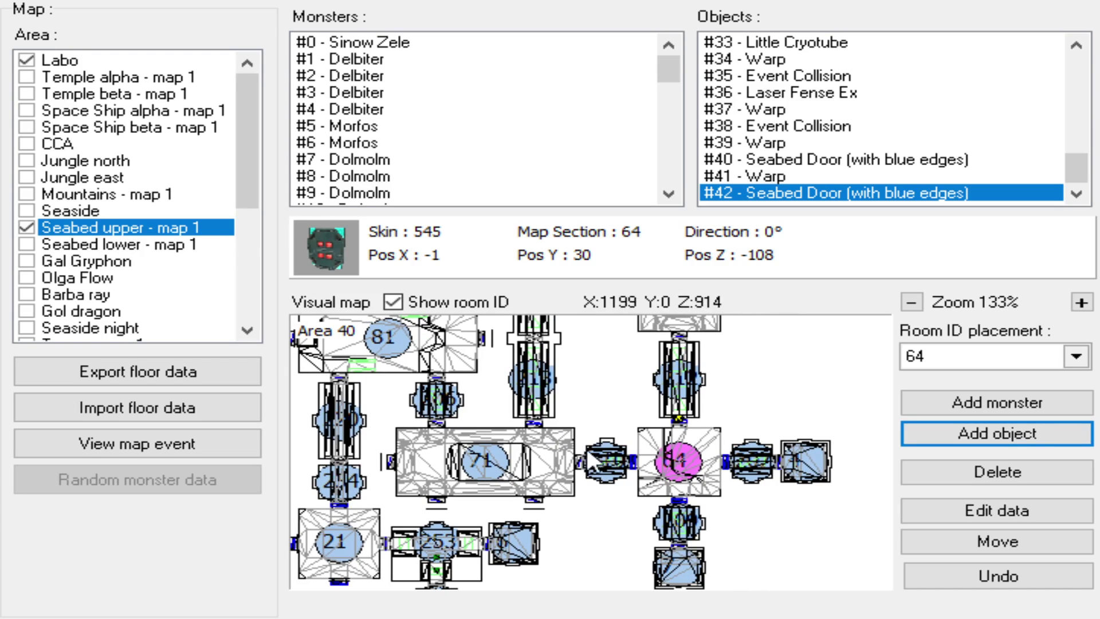
- Examine rooms 209 and 7 south of room 64 and the doorways between them
{"action": "scroll", "coordinate": [569, 463], "scroll_direction": "up", "scroll_amount": 4}
{"action": "left_click_drag", "start_coordinate": [589, 470], "coordinate": [549, 434]}
{"action": "left_click_drag", "start_coordinate": [598, 396], "coordinate": [659, 232]}
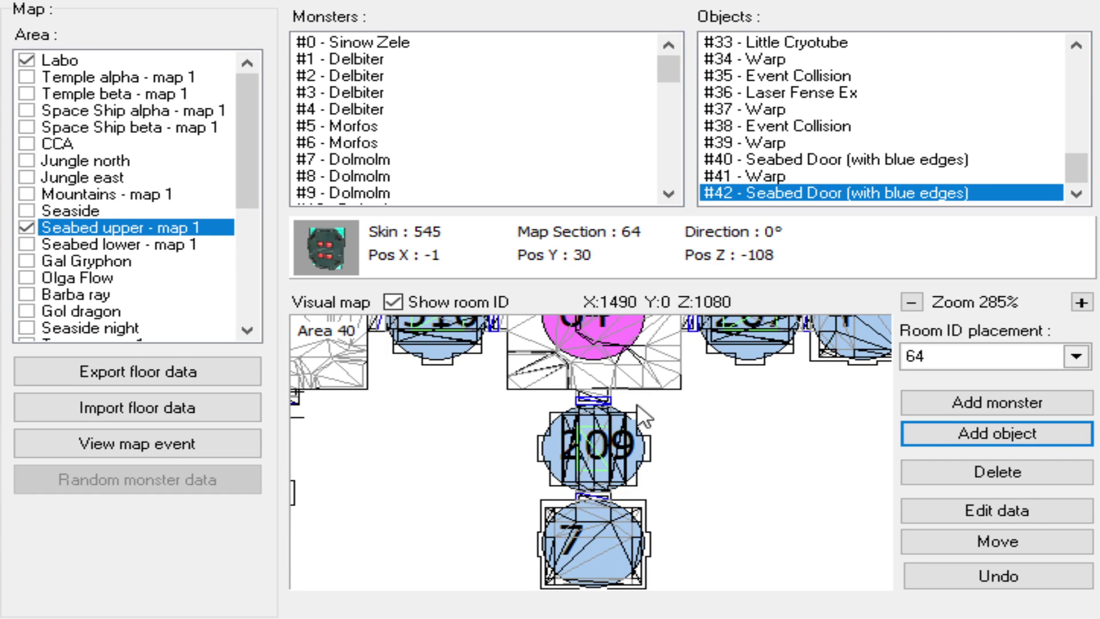
{"action": "left_click_drag", "start_coordinate": [569, 429], "coordinate": [542, 420]}
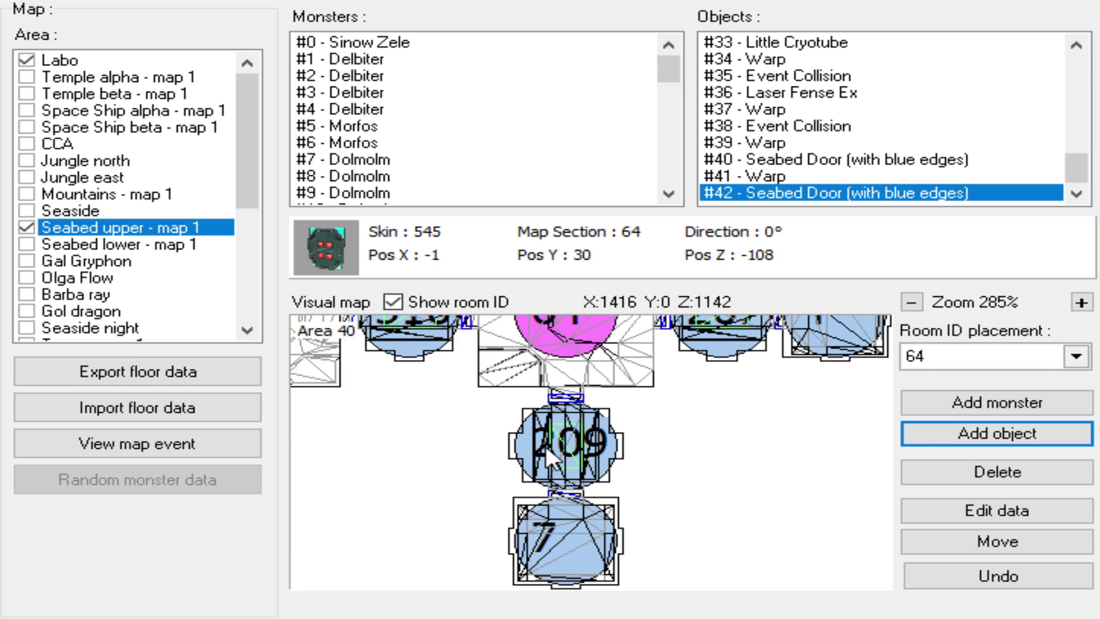
{"action": "scroll", "coordinate": [547, 441], "scroll_direction": "up", "scroll_amount": 4}
{"action": "left_click_drag", "start_coordinate": [591, 551], "coordinate": [562, 497]}
{"action": "scroll", "coordinate": [561, 483], "scroll_direction": "down", "scroll_amount": 4}
{"action": "left_click_drag", "start_coordinate": [504, 343], "coordinate": [408, 434]}
- Place another object in the western doorway of room 64, next to room 510
{"action": "scroll", "coordinate": [494, 465], "scroll_direction": "up", "scroll_amount": 3}
{"action": "scroll", "coordinate": [504, 469], "scroll_direction": "up", "scroll_amount": 4}
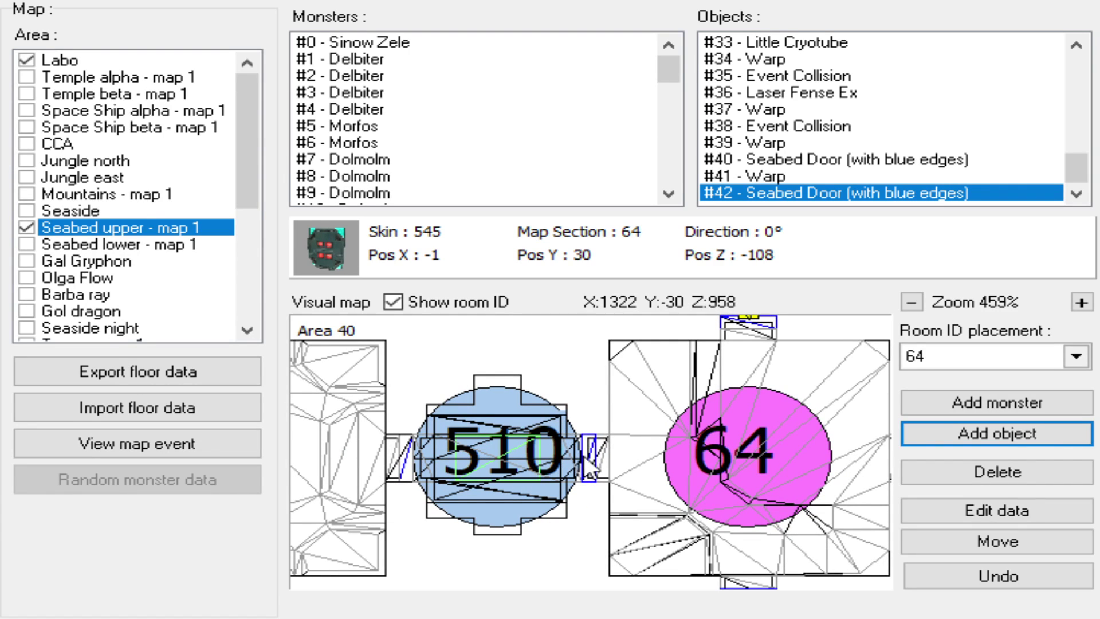
{"action": "left_click_drag", "start_coordinate": [589, 461], "coordinate": [651, 447]}
{"action": "scroll", "coordinate": [651, 447], "scroll_direction": "down", "scroll_amount": 2}
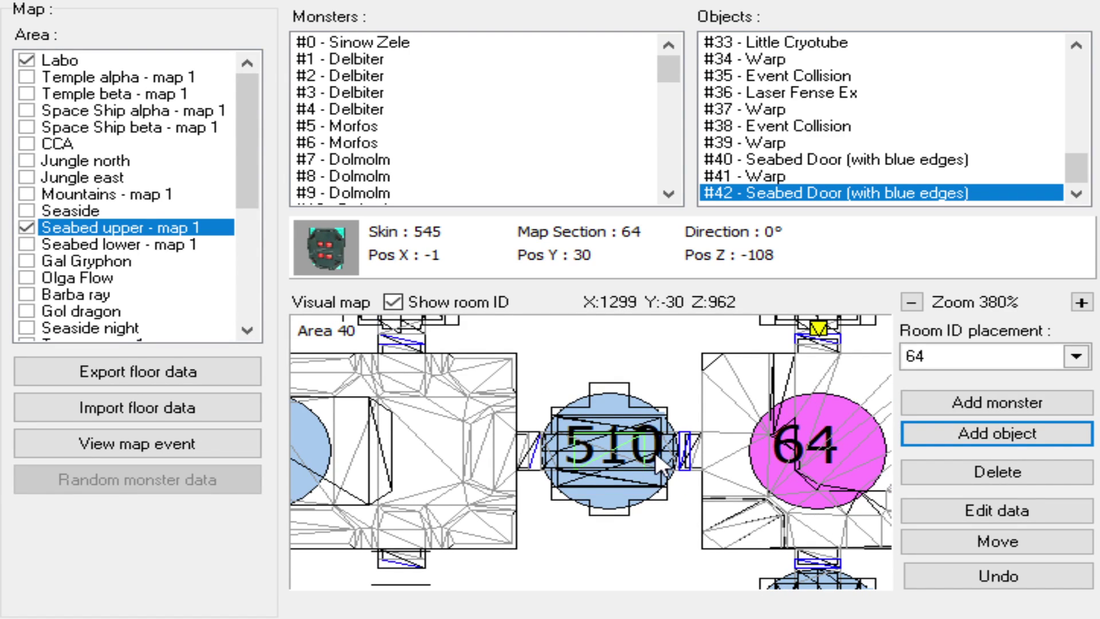
{"action": "left_click_drag", "start_coordinate": [471, 416], "coordinate": [582, 418]}
{"action": "scroll", "coordinate": [582, 418], "scroll_direction": "down", "scroll_amount": 1}
{"action": "left_click_drag", "start_coordinate": [719, 427], "coordinate": [563, 415]}
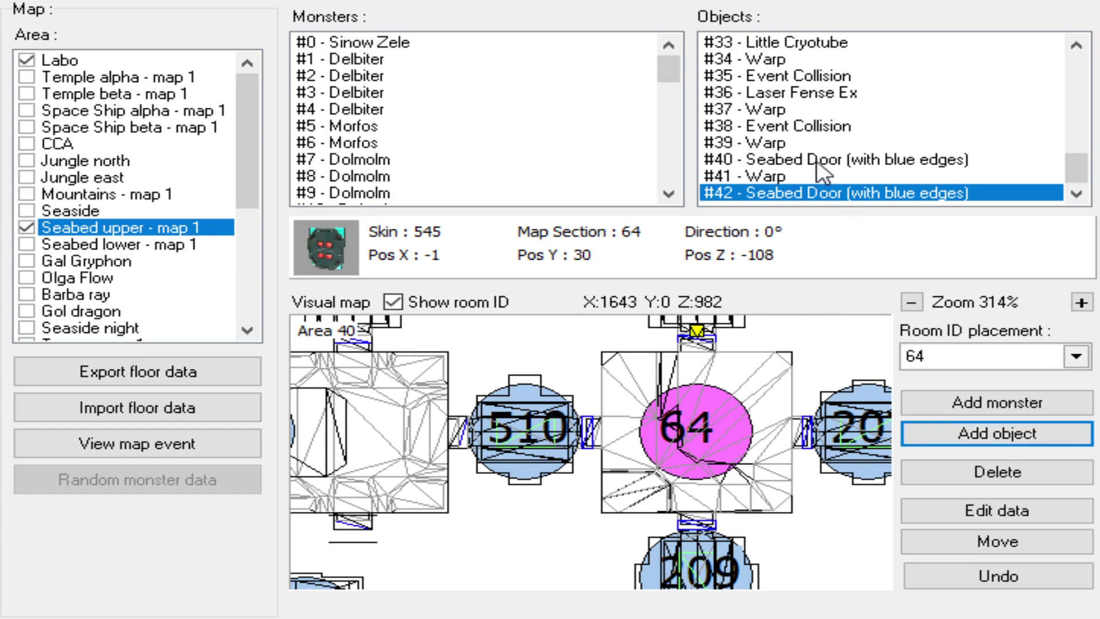
{"action": "left_click_drag", "start_coordinate": [744, 421], "coordinate": [717, 428]}
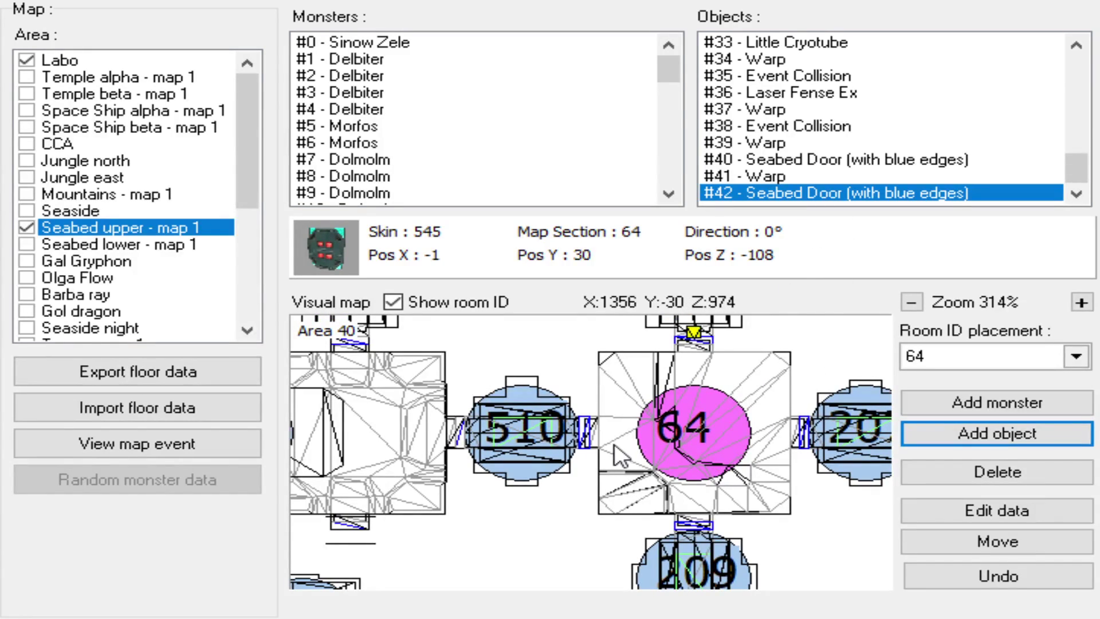
{"action": "scroll", "coordinate": [619, 445], "scroll_direction": "up", "scroll_amount": 2}
{"action": "scroll", "coordinate": [615, 438], "scroll_direction": "up", "scroll_amount": 1}
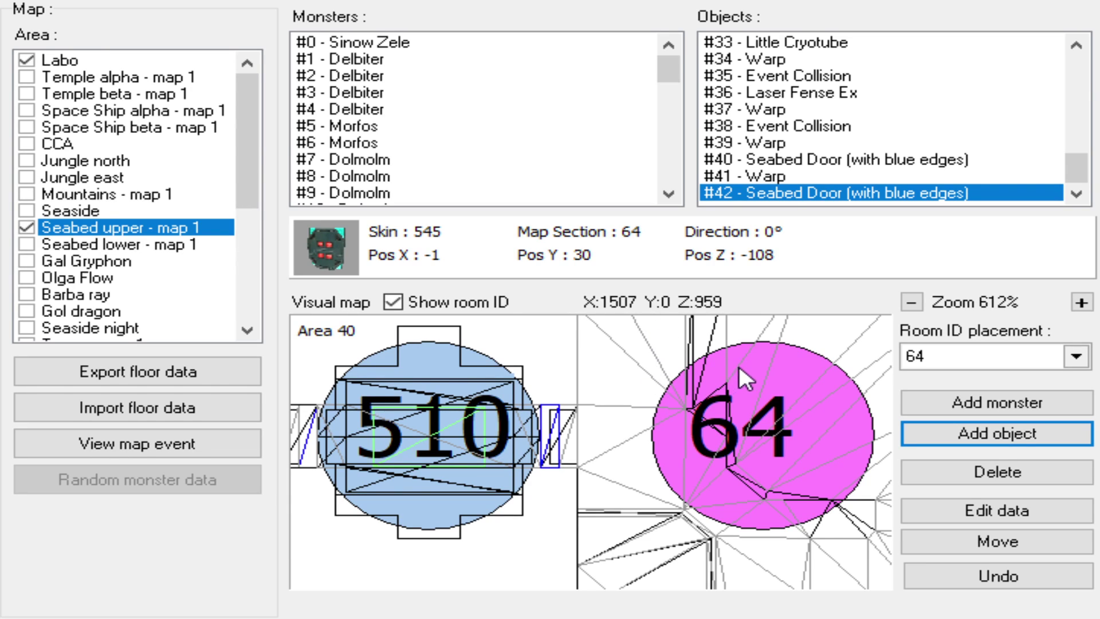
{"action": "left_click", "coordinate": [567, 437]}
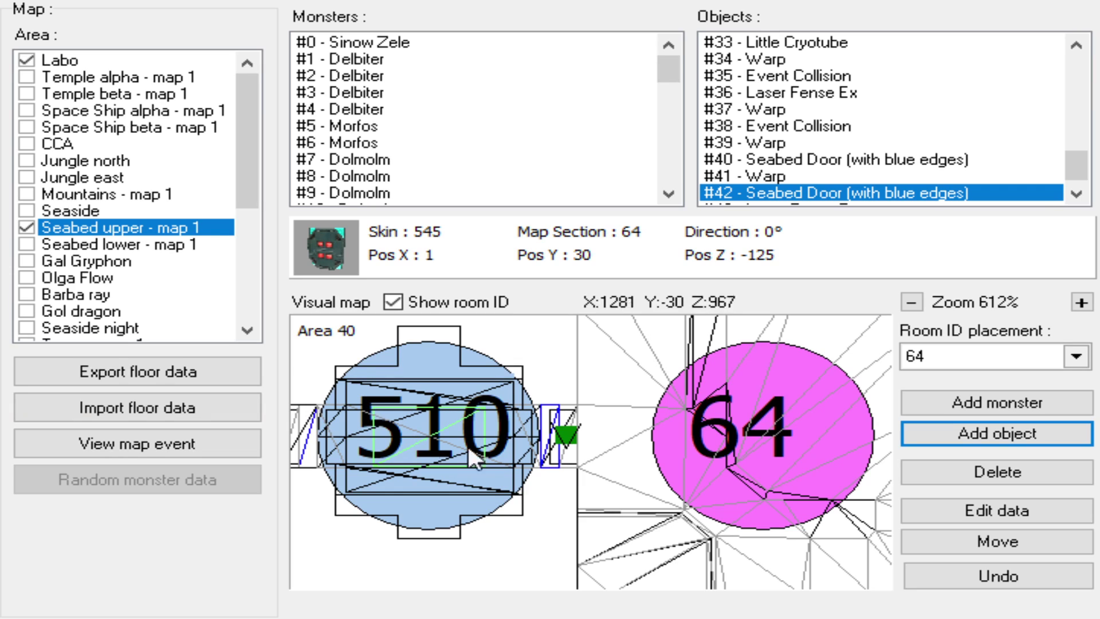
- Open the data of the Laser Fense Ex in the western doorway of room 64 for editing
{"action": "left_click", "coordinate": [566, 435]}
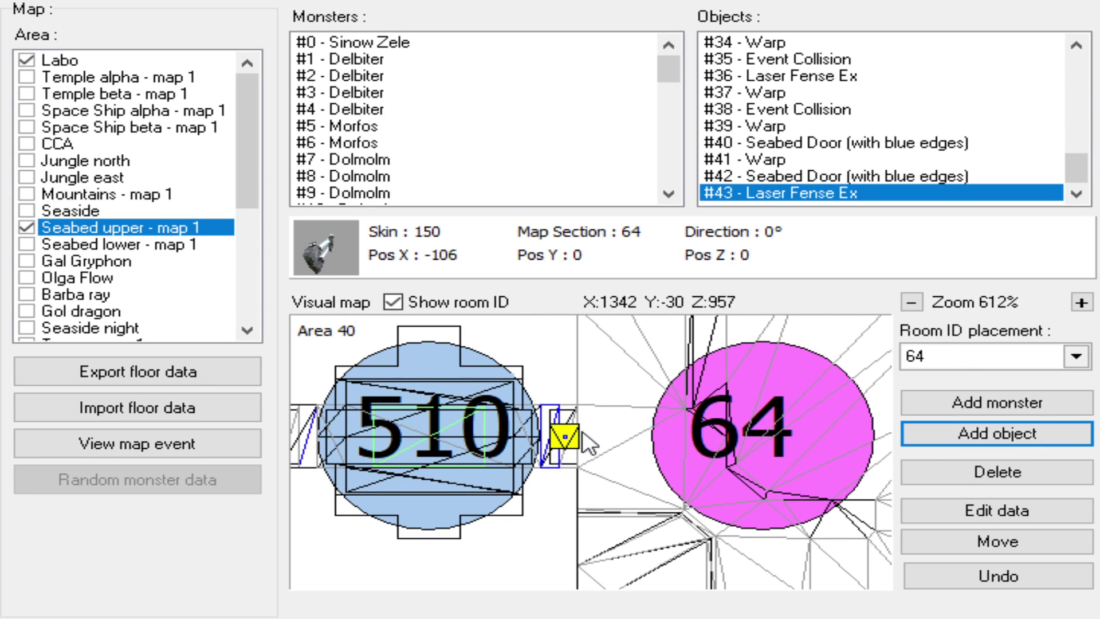
{"action": "left_click", "coordinate": [953, 512]}
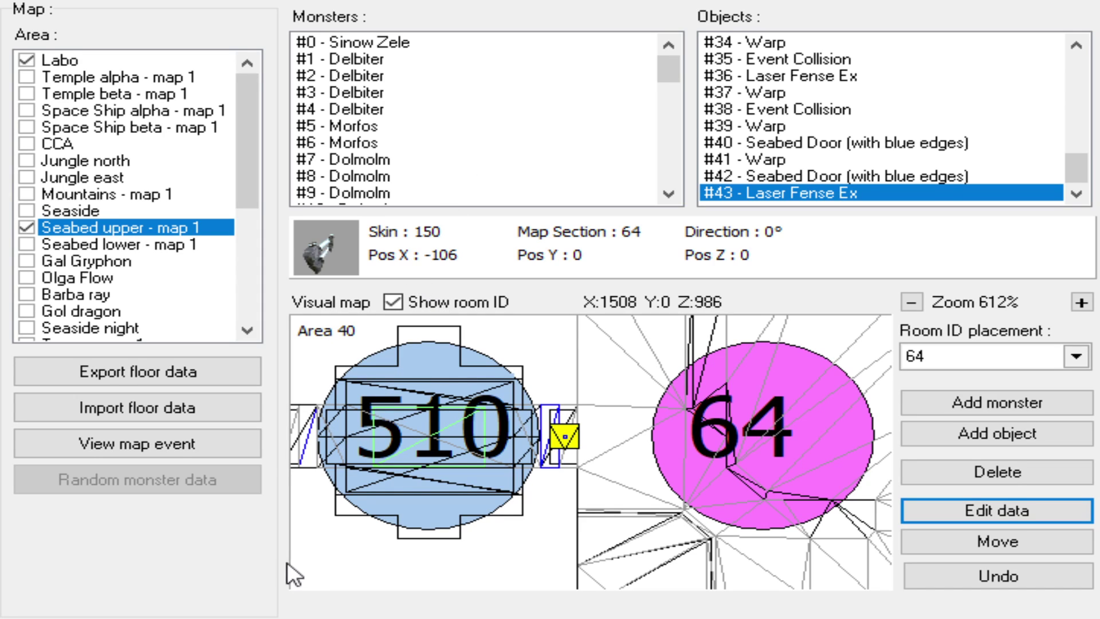
{"action": "scroll", "coordinate": [807, 149], "scroll_direction": "up", "scroll_amount": 2}
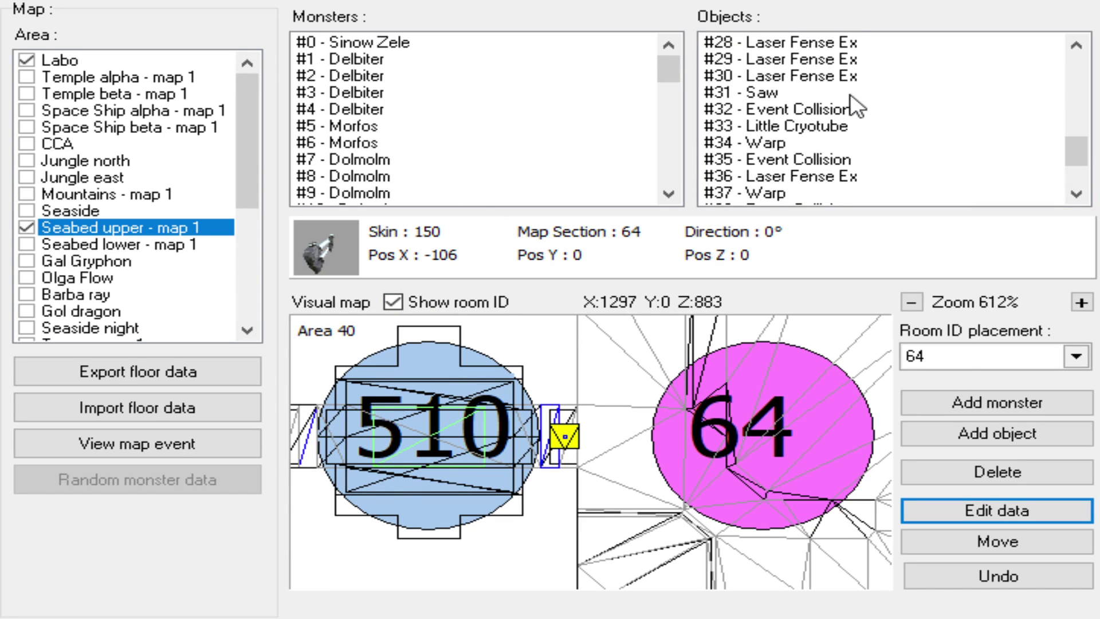
{"action": "scroll", "coordinate": [799, 175], "scroll_direction": "down", "scroll_amount": 2}
{"action": "scroll", "coordinate": [599, 422], "scroll_direction": "down", "scroll_amount": 2}
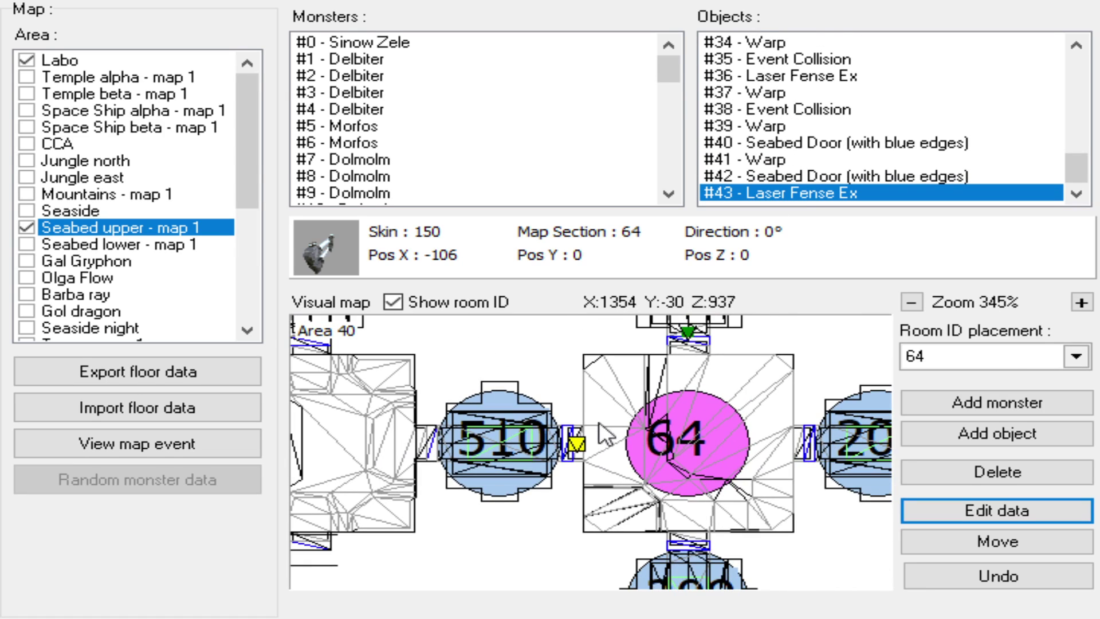
- Place a Switch (none door) object in the upper-left part of room 7, at about X -22, Z -14
{"action": "scroll", "coordinate": [617, 439], "scroll_direction": "down", "scroll_amount": 2}
{"action": "left_click_drag", "start_coordinate": [600, 456], "coordinate": [641, 443]}
{"action": "scroll", "coordinate": [619, 444], "scroll_direction": "up", "scroll_amount": 3}
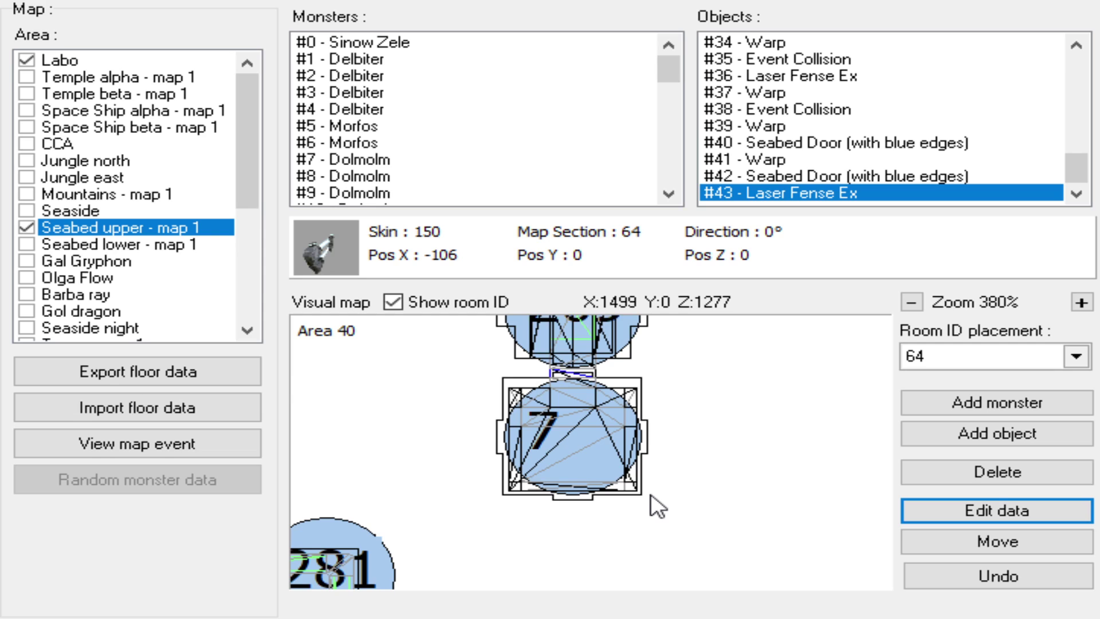
{"action": "left_click_drag", "start_coordinate": [546, 408], "coordinate": [548, 438]}
{"action": "scroll", "coordinate": [550, 441], "scroll_direction": "up", "scroll_amount": 2}
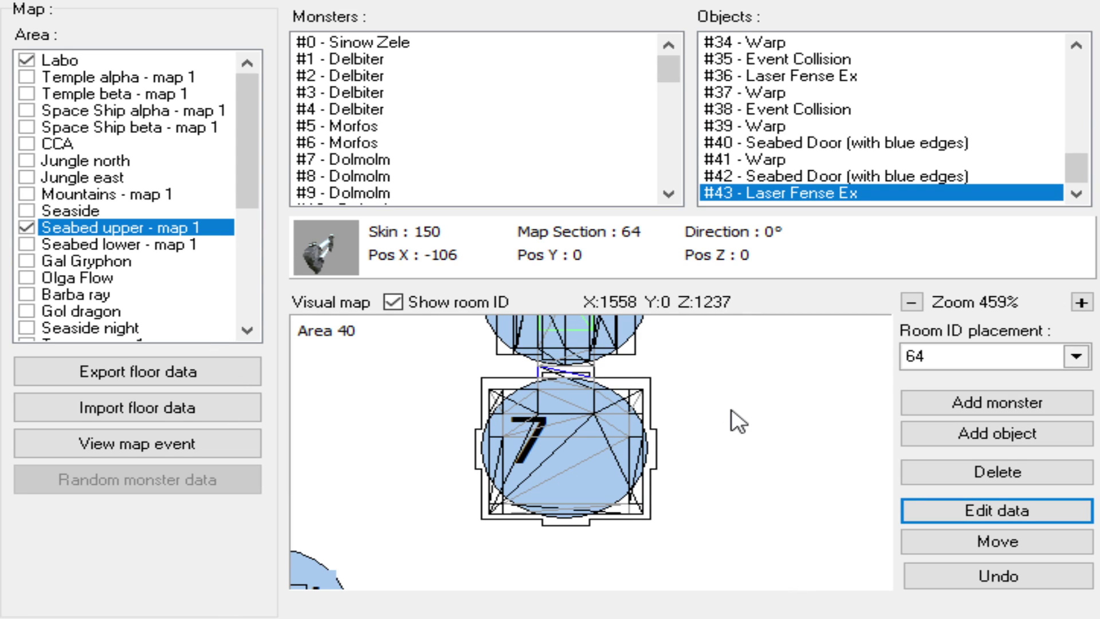
{"action": "scroll", "coordinate": [737, 482], "scroll_direction": "up", "scroll_amount": 1}
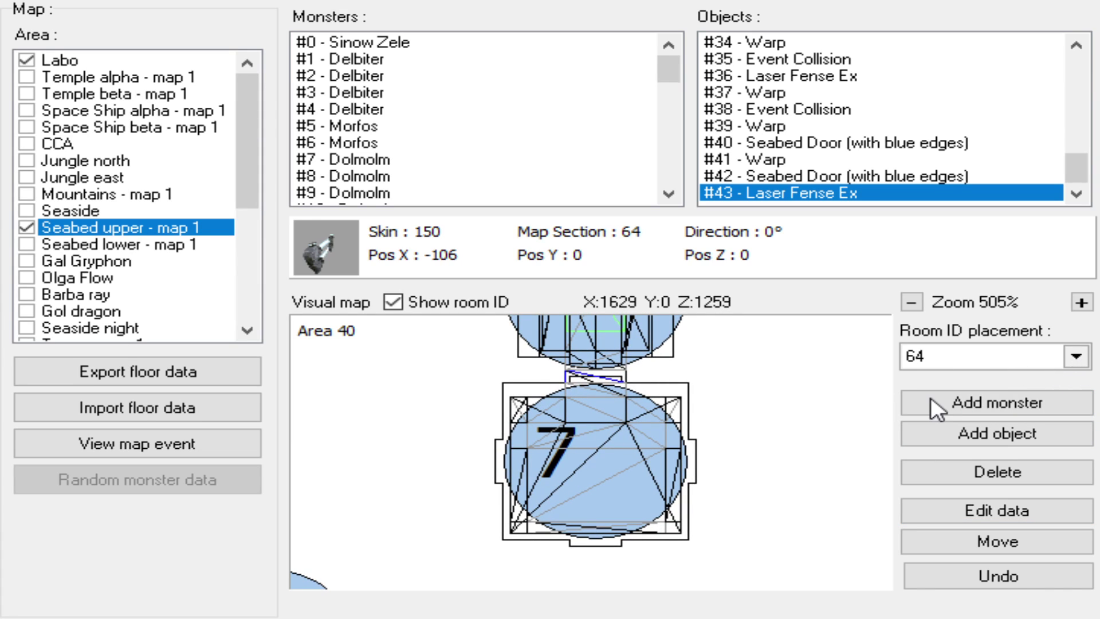
{"action": "left_click", "coordinate": [607, 479]}
{"action": "scroll", "coordinate": [608, 479], "scroll_direction": "up", "scroll_amount": 1}
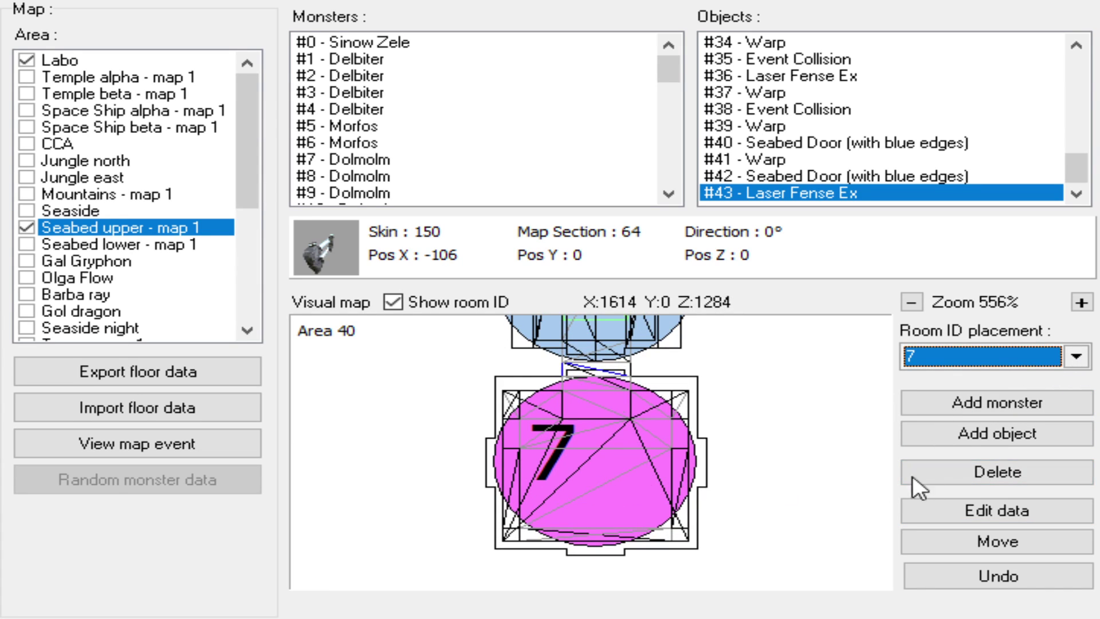
{"action": "left_click", "coordinate": [967, 436]}
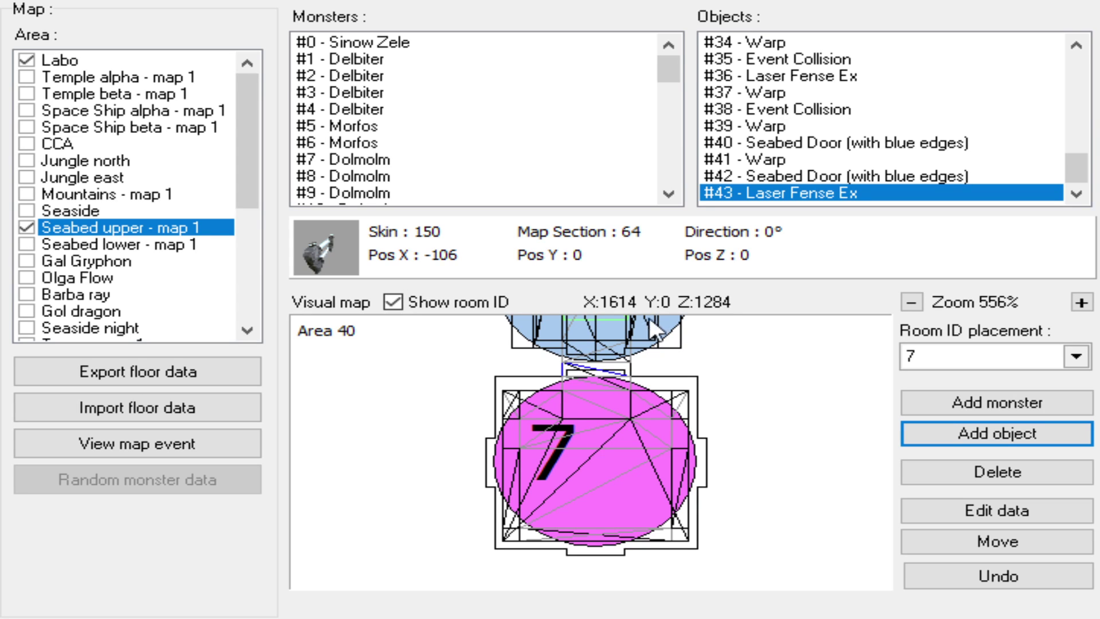
{"action": "left_click", "coordinate": [735, 411]}
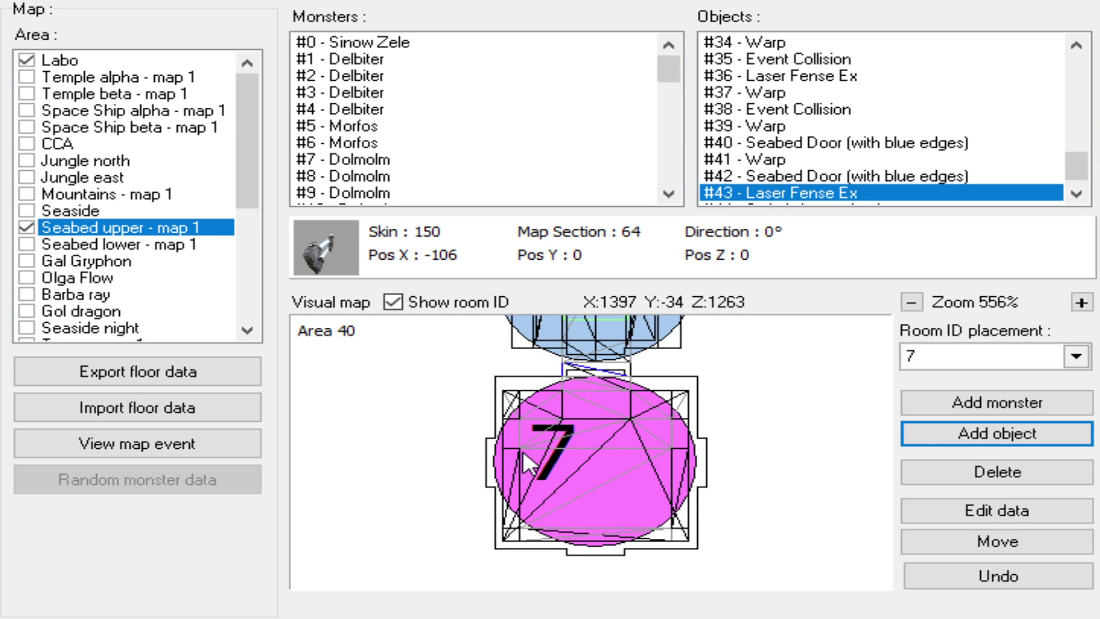
{"action": "scroll", "coordinate": [593, 447], "scroll_direction": "up", "scroll_amount": 3}
{"action": "left_click", "coordinate": [542, 435]}
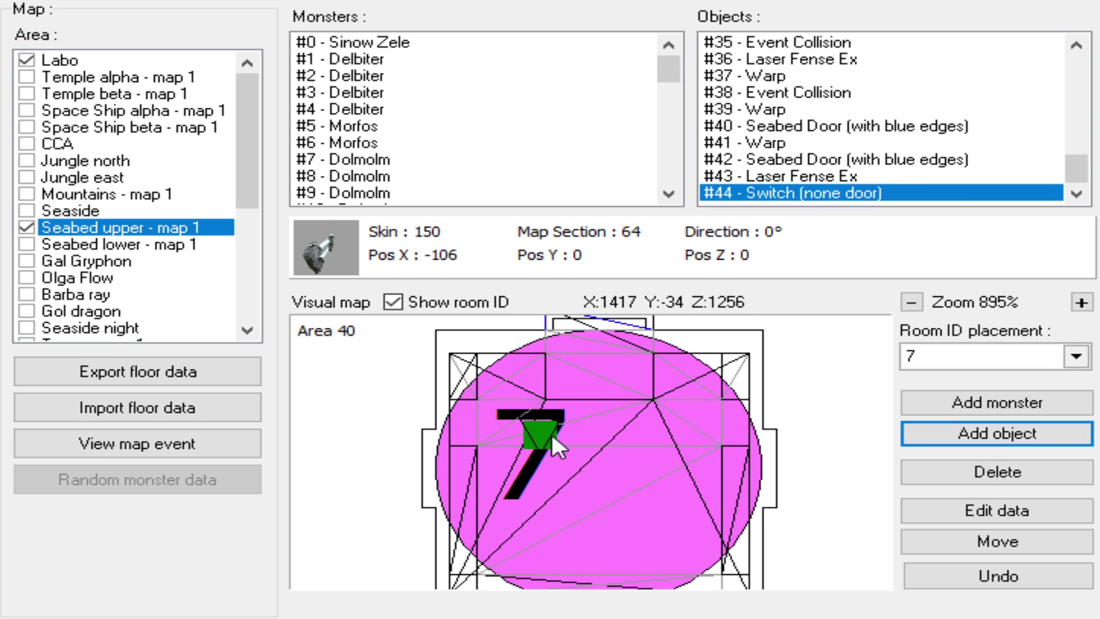
- Check the existing objects and the map events, and open the data of room 7's new switch for editing
{"action": "scroll", "coordinate": [552, 445], "scroll_direction": "down", "scroll_amount": 1}
{"action": "left_click", "coordinate": [1025, 511]}
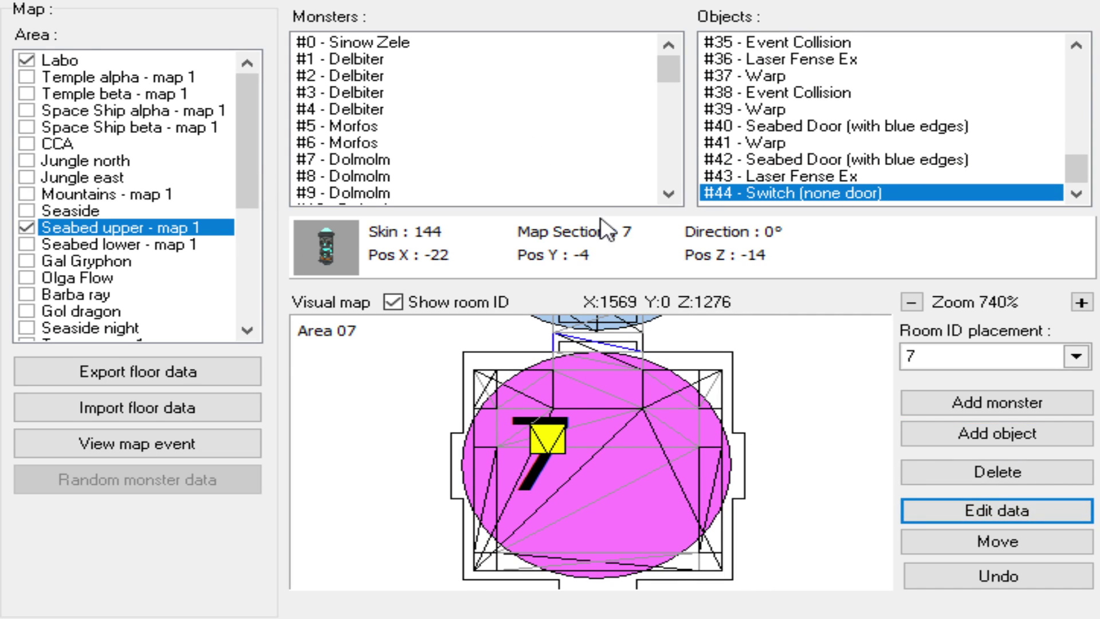
{"action": "scroll", "coordinate": [823, 153], "scroll_direction": "up", "scroll_amount": 2}
{"action": "scroll", "coordinate": [824, 154], "scroll_direction": "up", "scroll_amount": 5}
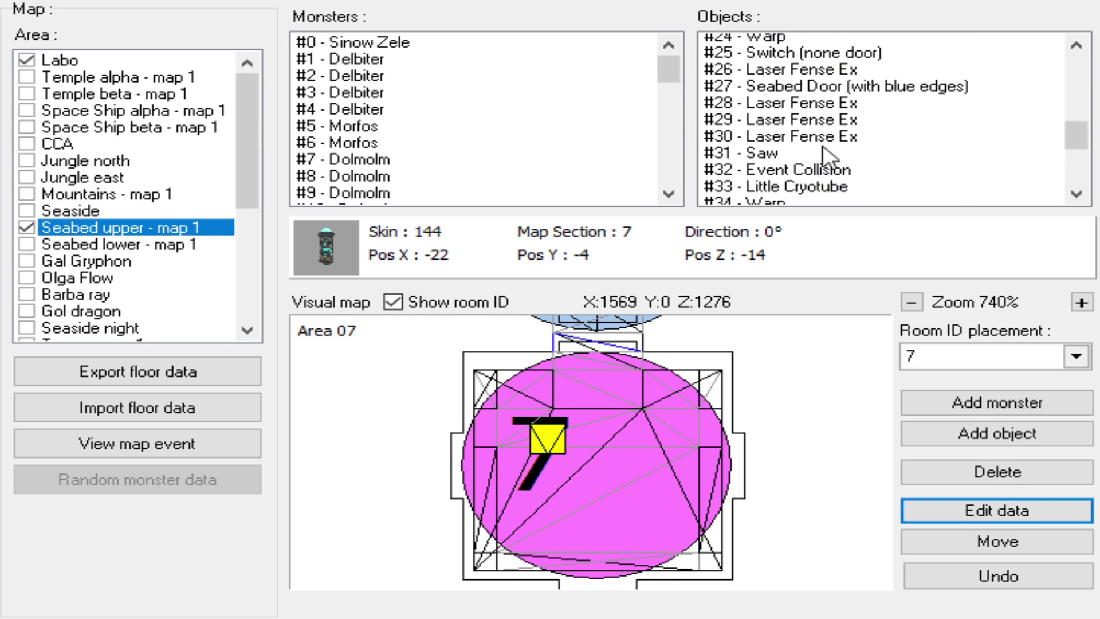
{"action": "left_click", "coordinate": [177, 449]}
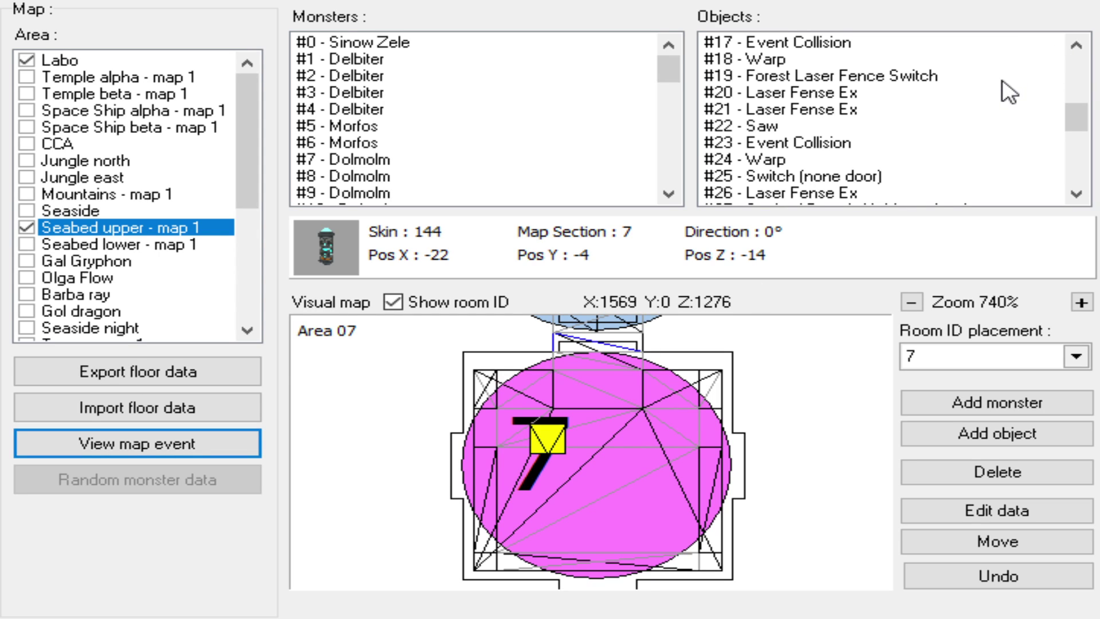
{"action": "left_click", "coordinate": [908, 511]}
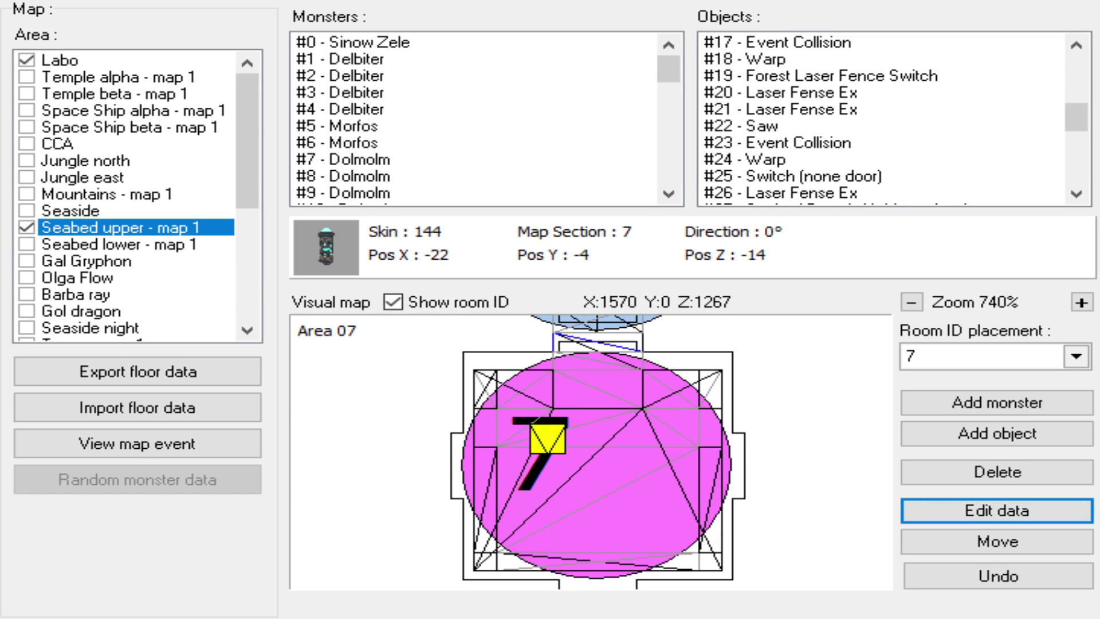
- Reopen the data of the Laser Fense Ex between rooms 510 and 64 for editing
{"action": "left_click", "coordinate": [401, 503]}
{"action": "scroll", "coordinate": [516, 436], "scroll_direction": "down", "scroll_amount": 4}
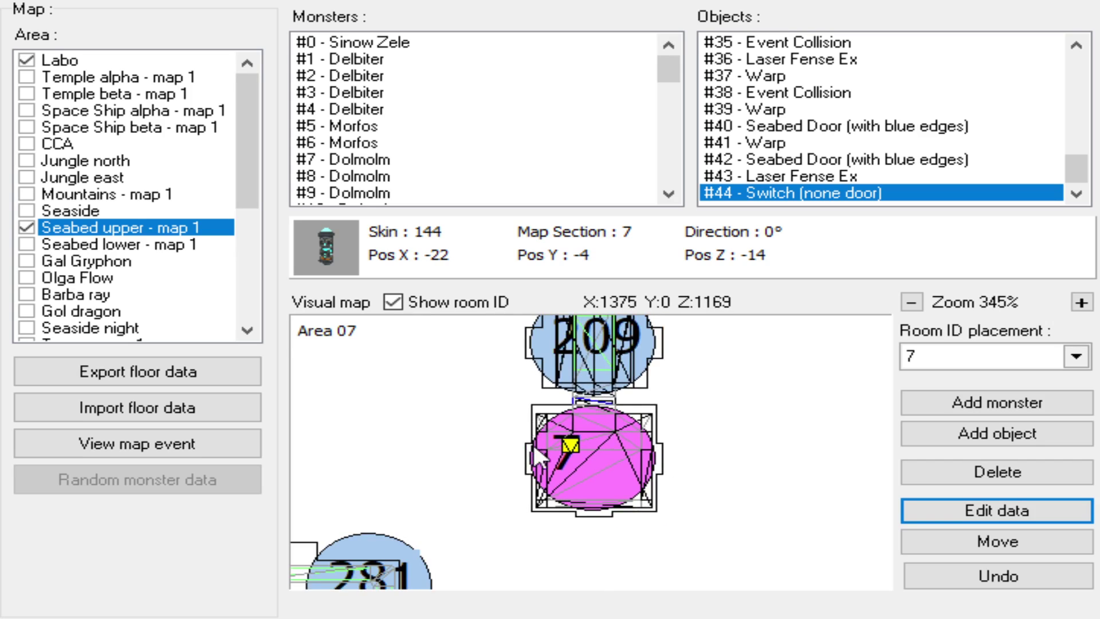
{"action": "scroll", "coordinate": [573, 401], "scroll_direction": "up", "scroll_amount": 3}
{"action": "left_click", "coordinate": [444, 398]}
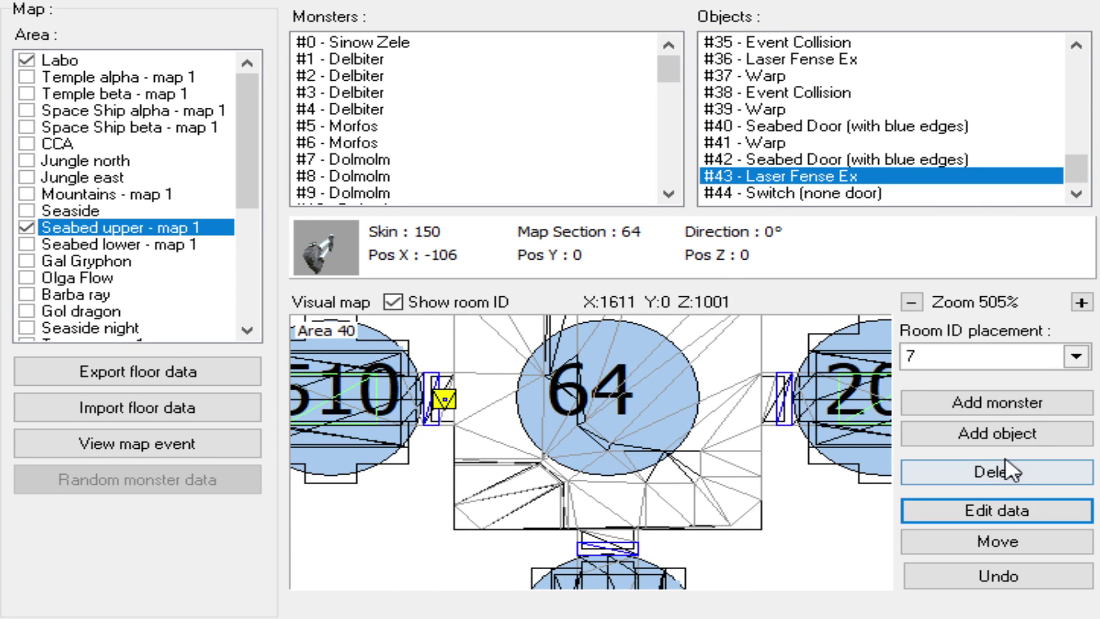
{"action": "left_click", "coordinate": [1017, 511]}
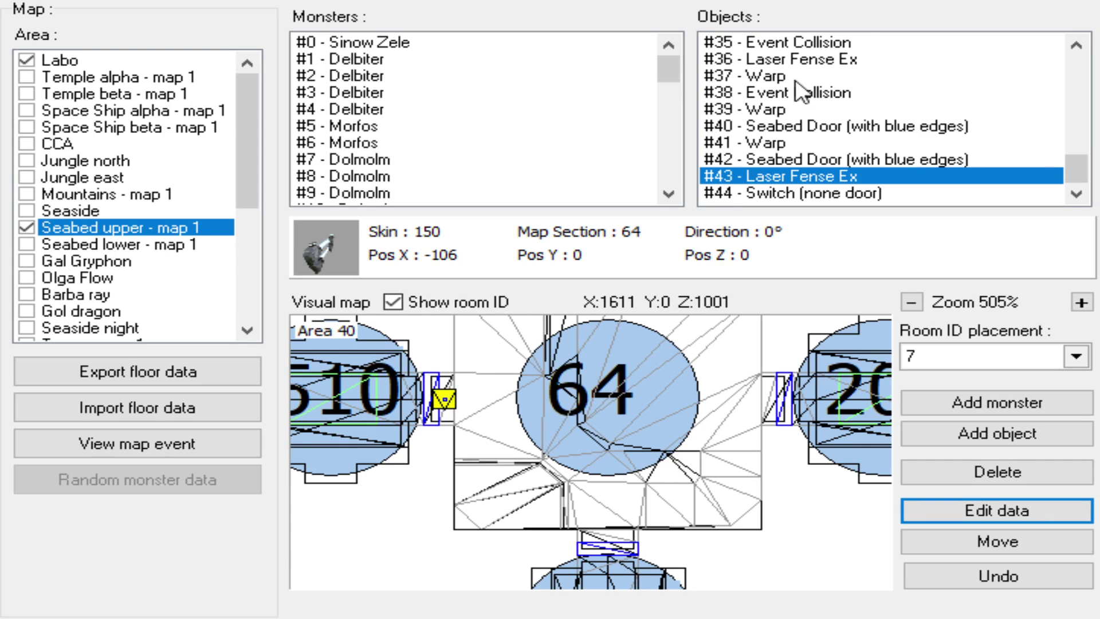
- Examine how rooms 209, 7, 64, 207 and 4 connect, including the doorways between them
{"action": "scroll", "coordinate": [576, 480], "scroll_direction": "down", "scroll_amount": 1}
{"action": "left_click_drag", "start_coordinate": [613, 578], "coordinate": [603, 390]}
{"action": "scroll", "coordinate": [567, 499], "scroll_direction": "up", "scroll_amount": 3}
{"action": "left_click_drag", "start_coordinate": [574, 515], "coordinate": [602, 451]}
{"action": "left_click_drag", "start_coordinate": [605, 435], "coordinate": [605, 559]}
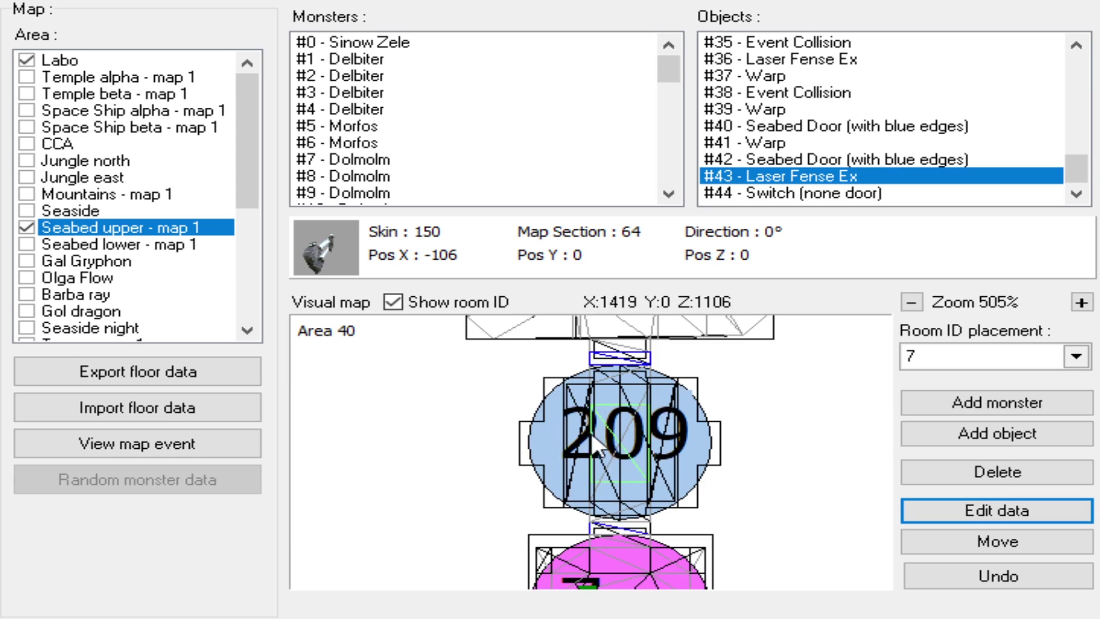
{"action": "left_click_drag", "start_coordinate": [590, 411], "coordinate": [615, 564]}
{"action": "left_click_drag", "start_coordinate": [534, 401], "coordinate": [565, 457]}
{"action": "left_click_drag", "start_coordinate": [442, 441], "coordinate": [486, 451]}
{"action": "left_click_drag", "start_coordinate": [408, 443], "coordinate": [476, 417]}
{"action": "left_click_drag", "start_coordinate": [573, 407], "coordinate": [664, 472]}
{"action": "scroll", "coordinate": [653, 440], "scroll_direction": "down", "scroll_amount": 1}
{"action": "scroll", "coordinate": [636, 457], "scroll_direction": "down", "scroll_amount": 1}
{"action": "scroll", "coordinate": [586, 468], "scroll_direction": "down", "scroll_amount": 1}
{"action": "scroll", "coordinate": [619, 458], "scroll_direction": "up", "scroll_amount": 2}
{"action": "scroll", "coordinate": [665, 472], "scroll_direction": "down", "scroll_amount": 1}
{"action": "left_click_drag", "start_coordinate": [643, 396], "coordinate": [580, 433]}
{"action": "scroll", "coordinate": [676, 476], "scroll_direction": "down", "scroll_amount": 1}
{"action": "left_click_drag", "start_coordinate": [754, 509], "coordinate": [633, 469]}
{"action": "scroll", "coordinate": [630, 476], "scroll_direction": "up", "scroll_amount": 1}
{"action": "scroll", "coordinate": [631, 488], "scroll_direction": "up", "scroll_amount": 1}
{"action": "left_click_drag", "start_coordinate": [516, 418], "coordinate": [627, 455]}
{"action": "left_click_drag", "start_coordinate": [514, 473], "coordinate": [675, 446]}
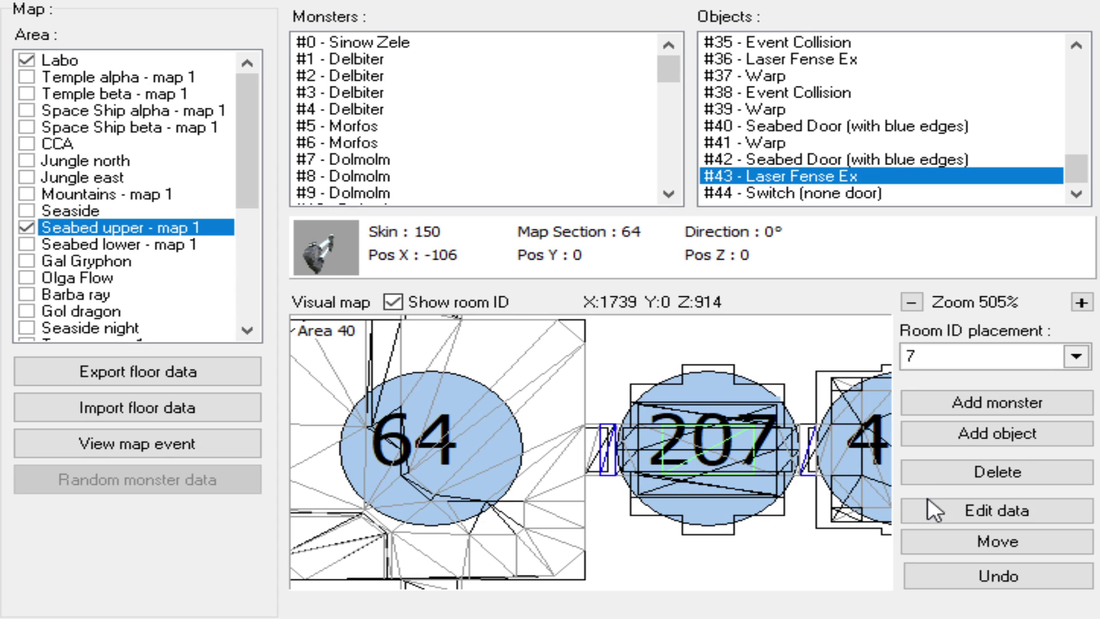
- Place an Event Collision at the centre of room 207, about X -2, Z 1, check the map events and open the object's data for editing
{"action": "left_click", "coordinate": [721, 483]}
{"action": "left_click_drag", "start_coordinate": [721, 483], "coordinate": [621, 477]}
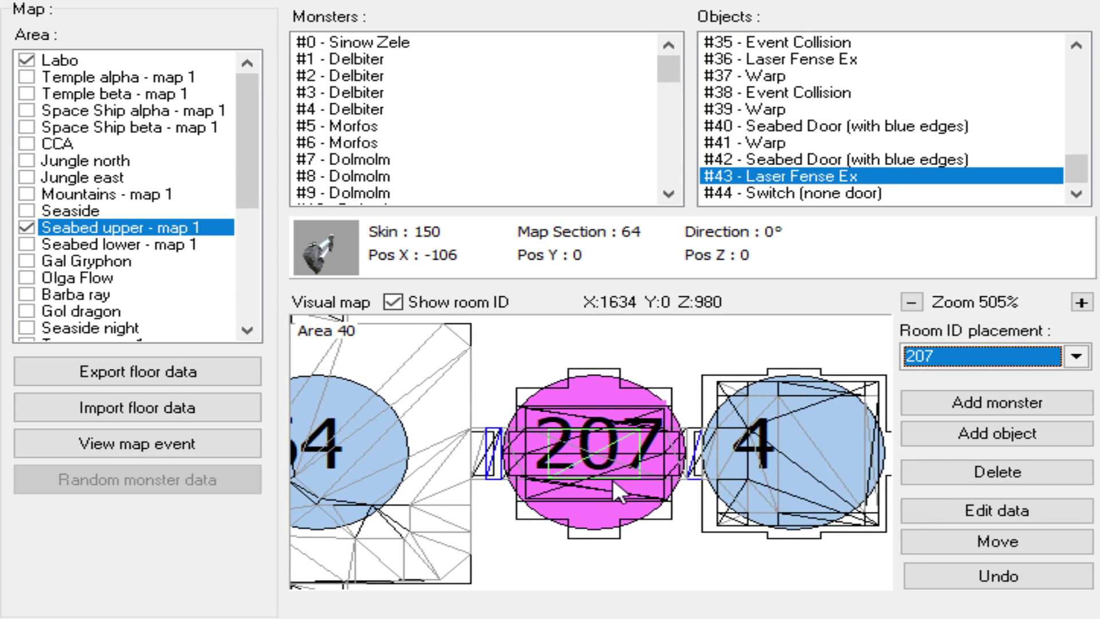
{"action": "left_click", "coordinate": [1016, 435]}
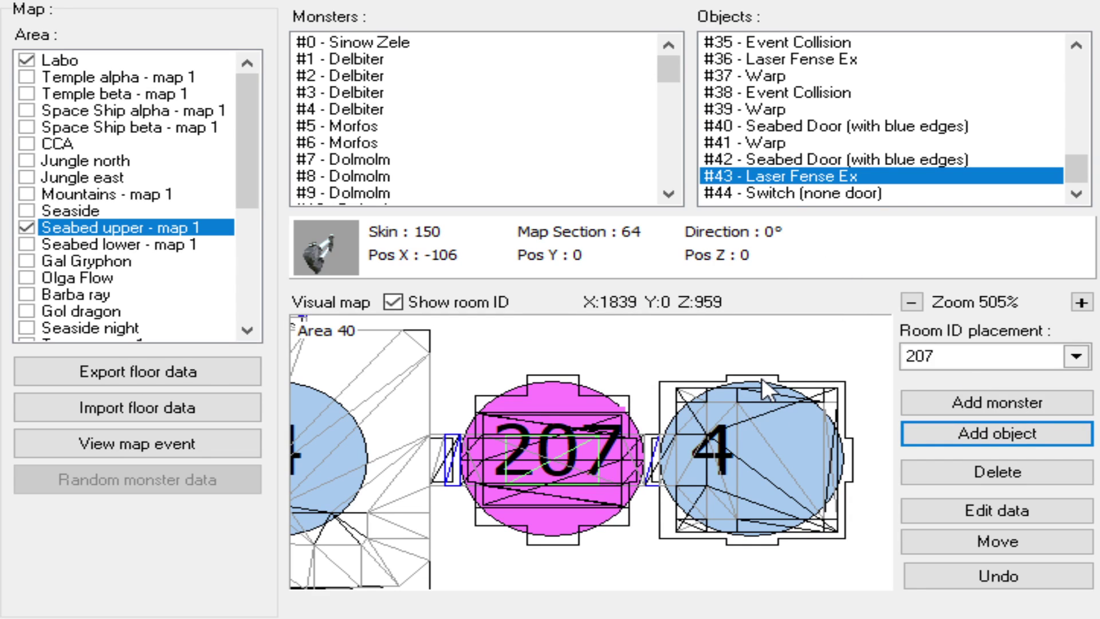
{"action": "left_click", "coordinate": [554, 461]}
{"action": "left_click", "coordinate": [125, 451]}
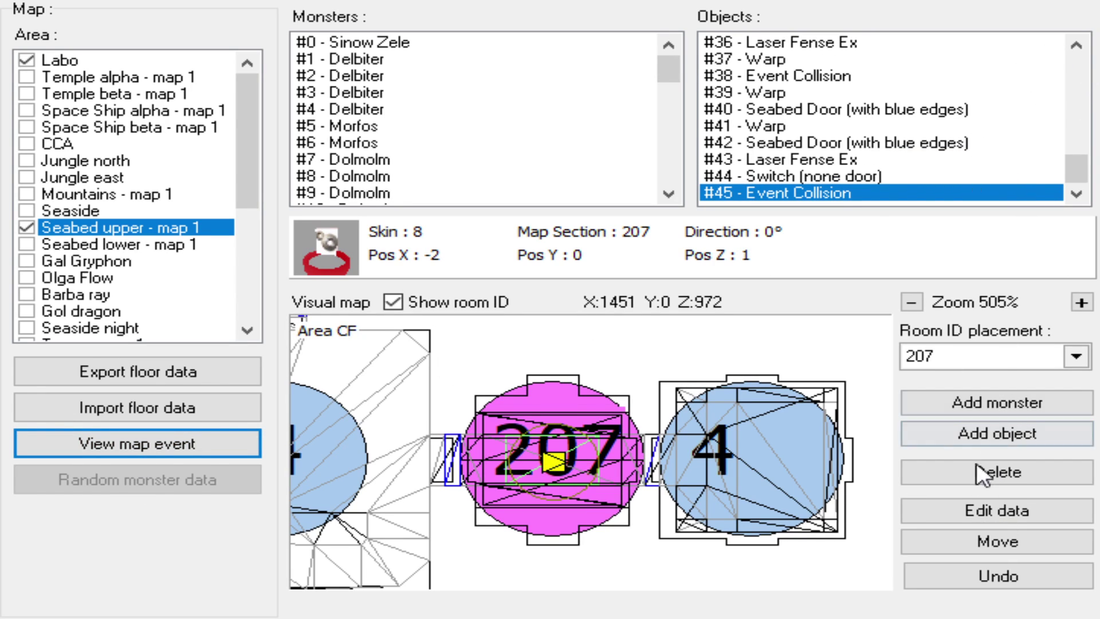
{"action": "left_click", "coordinate": [911, 513]}
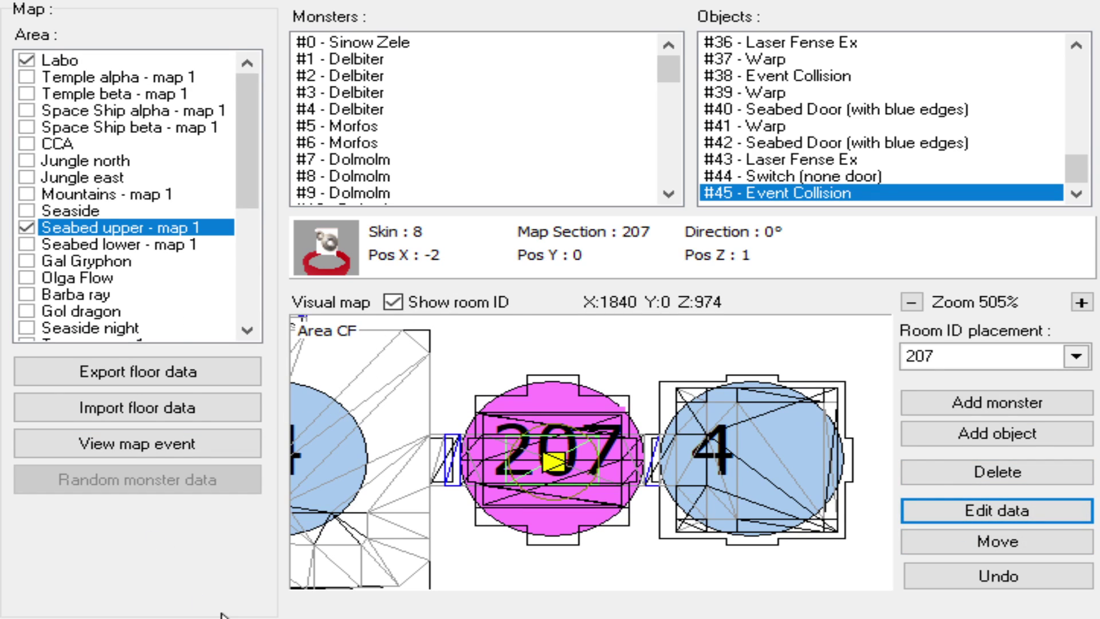
- Examine the surroundings of room 207's Event Collision, the doorways of room 64, and the passage through room 209 to room 7
{"action": "scroll", "coordinate": [570, 470], "scroll_direction": "down", "scroll_amount": 2}
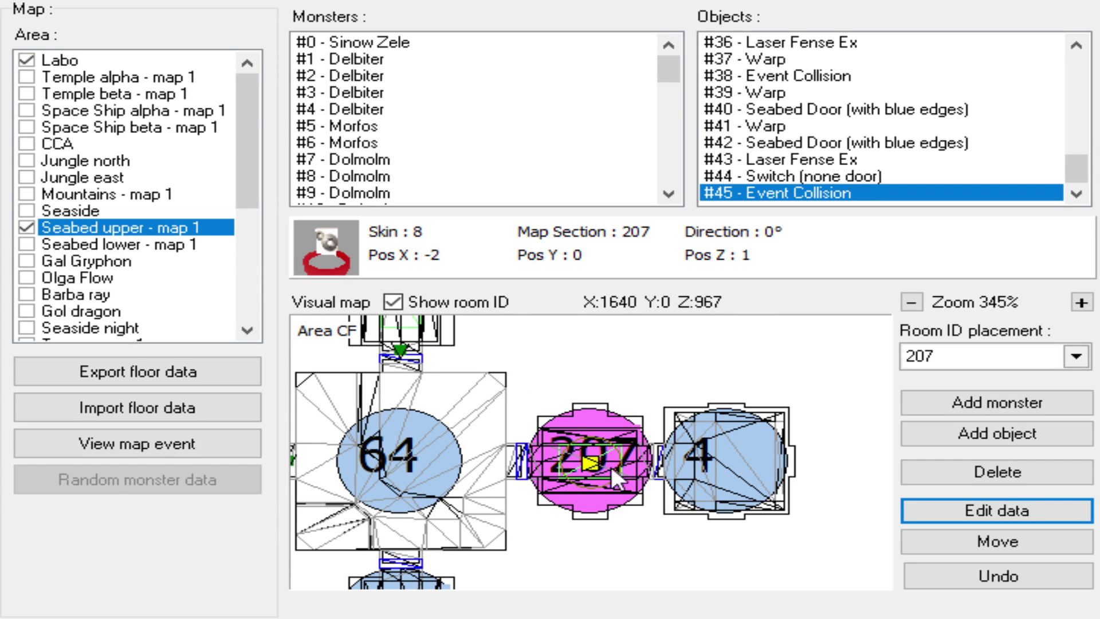
{"action": "scroll", "coordinate": [621, 466], "scroll_direction": "up", "scroll_amount": 1}
{"action": "scroll", "coordinate": [622, 467], "scroll_direction": "up", "scroll_amount": 3}
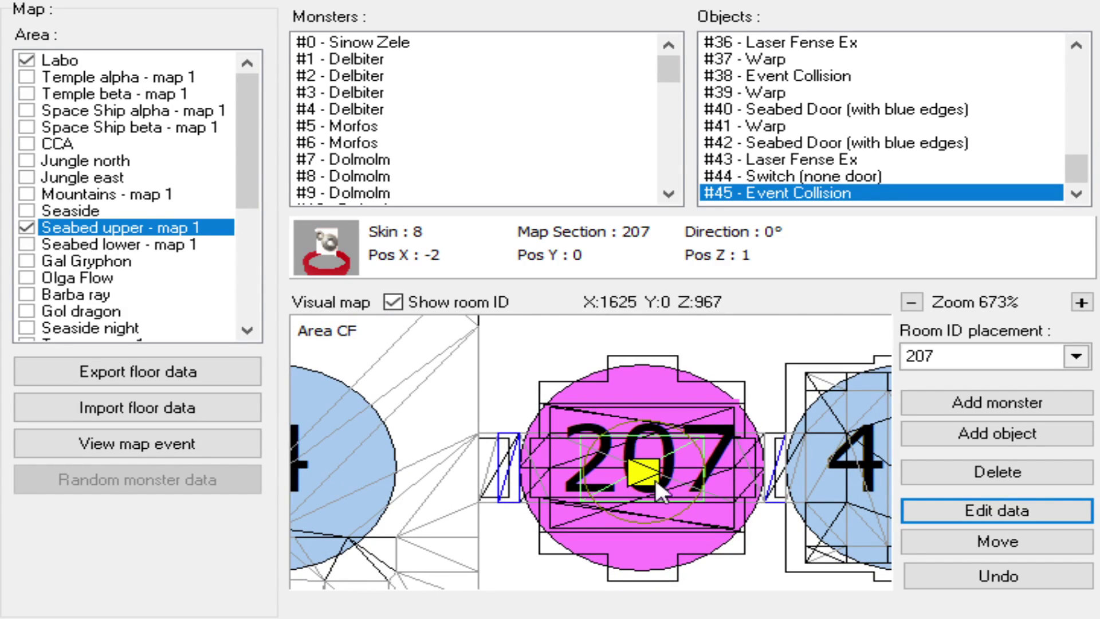
{"action": "left_click_drag", "start_coordinate": [593, 459], "coordinate": [678, 452]}
{"action": "scroll", "coordinate": [678, 452], "scroll_direction": "down", "scroll_amount": 2}
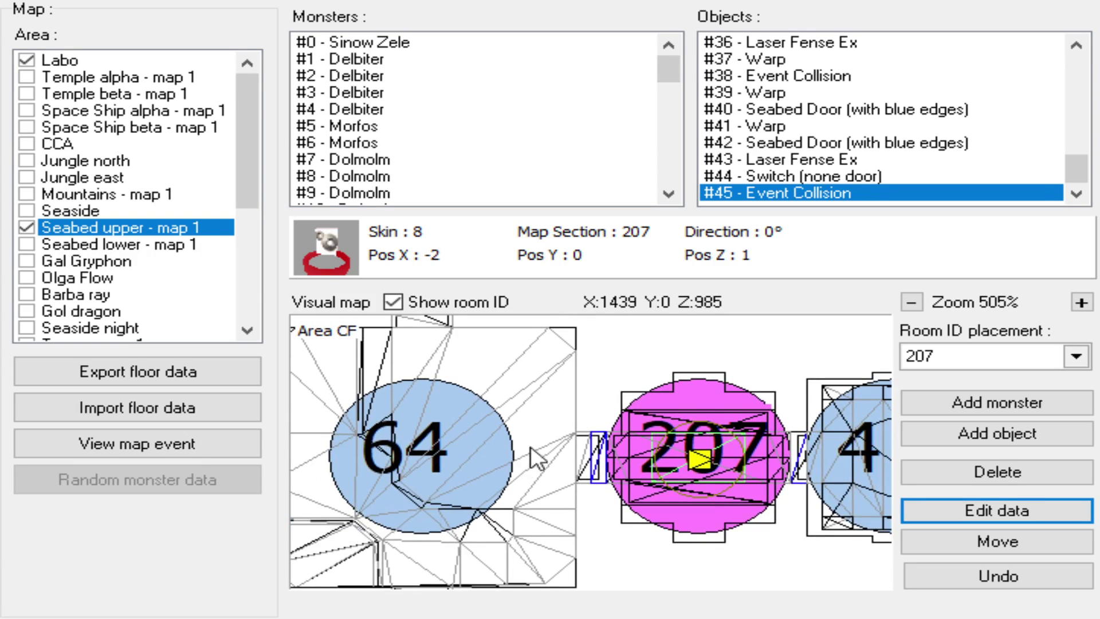
{"action": "left_click_drag", "start_coordinate": [533, 454], "coordinate": [727, 446]}
{"action": "scroll", "coordinate": [625, 452], "scroll_direction": "down", "scroll_amount": 4}
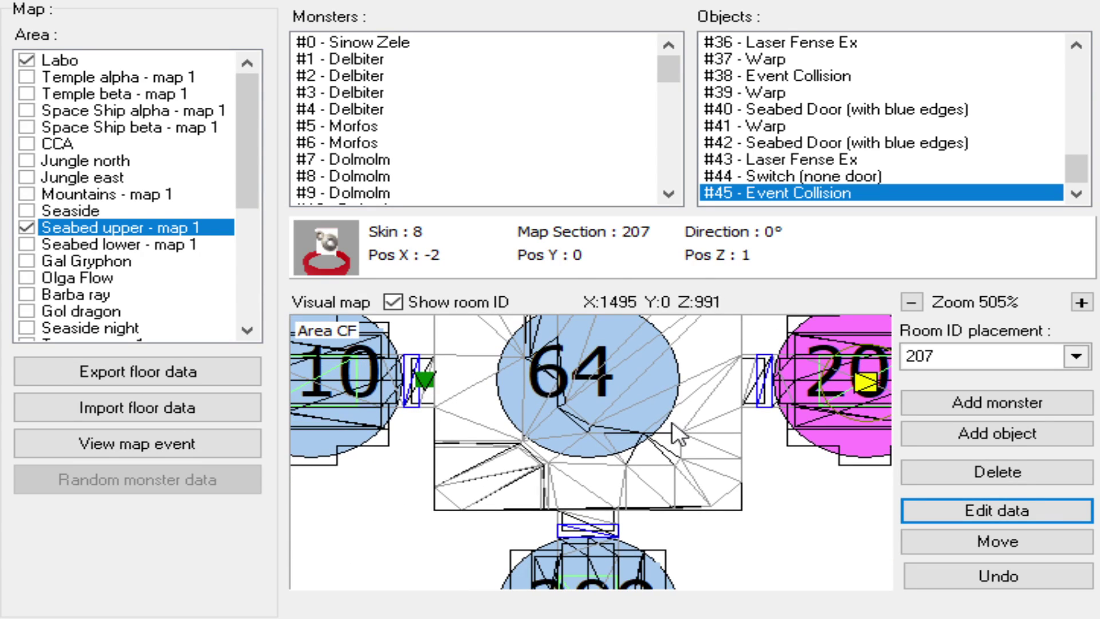
{"action": "left_click_drag", "start_coordinate": [528, 455], "coordinate": [732, 411]}
{"action": "scroll", "coordinate": [600, 419], "scroll_direction": "up", "scroll_amount": 5}
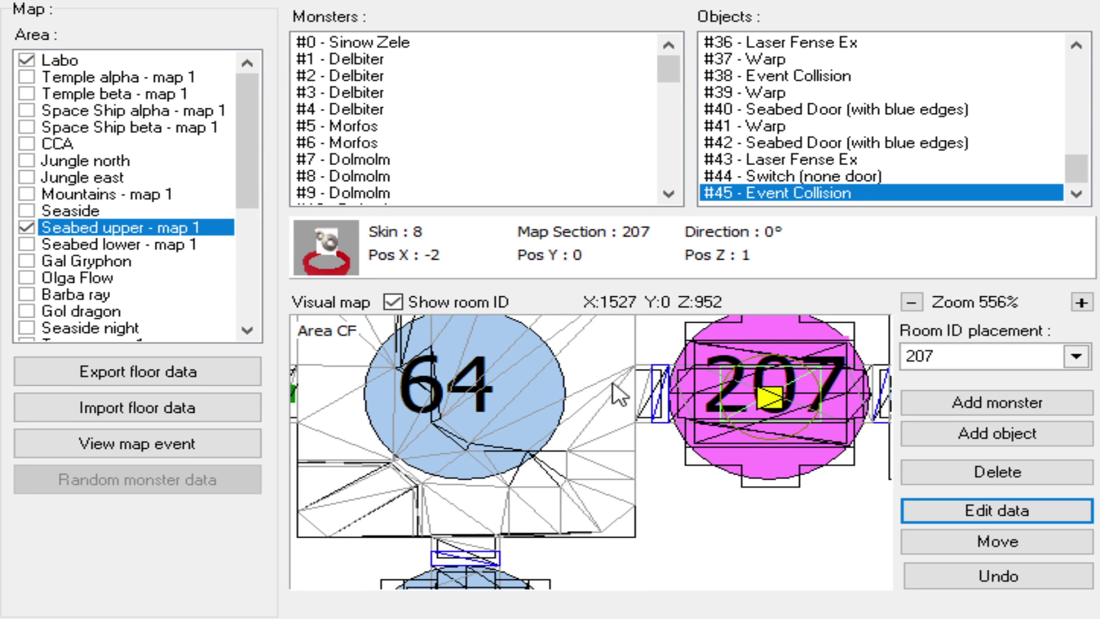
{"action": "left_click_drag", "start_coordinate": [524, 433], "coordinate": [625, 393]}
{"action": "mouse_move", "coordinate": [642, 450]}
{"action": "left_mouse_down"}
{"action": "mouse_move", "coordinate": [734, 379]}
{"action": "mouse_move", "coordinate": [701, 439]}
{"action": "mouse_move", "coordinate": [651, 465]}
{"action": "left_mouse_up"}
{"action": "left_click_drag", "start_coordinate": [797, 363], "coordinate": [763, 404]}
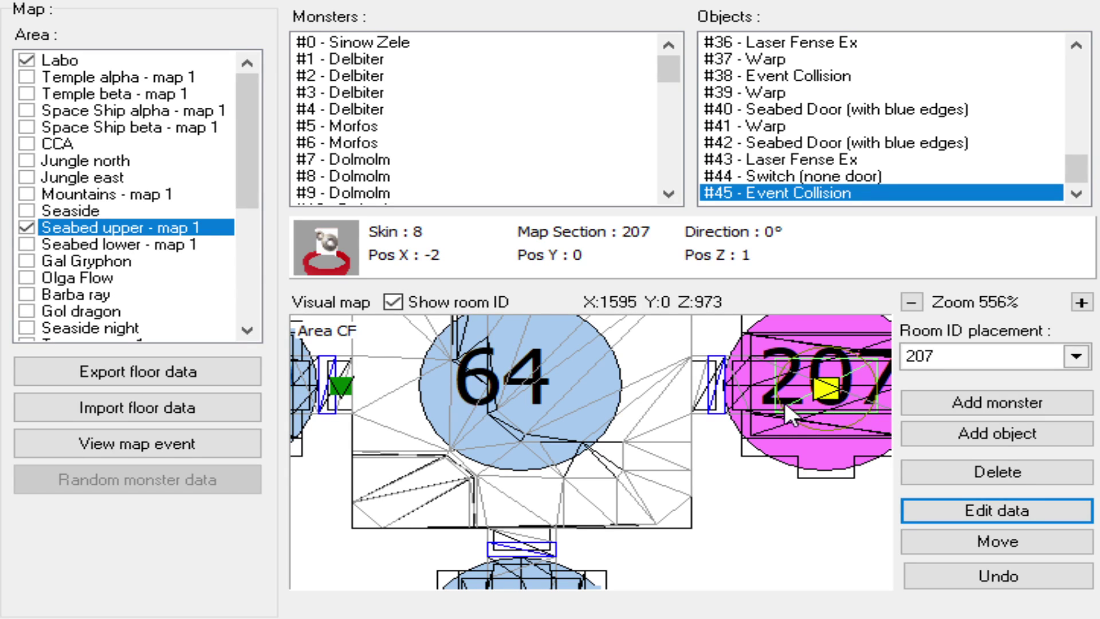
{"action": "left_click_drag", "start_coordinate": [722, 426], "coordinate": [793, 410]}
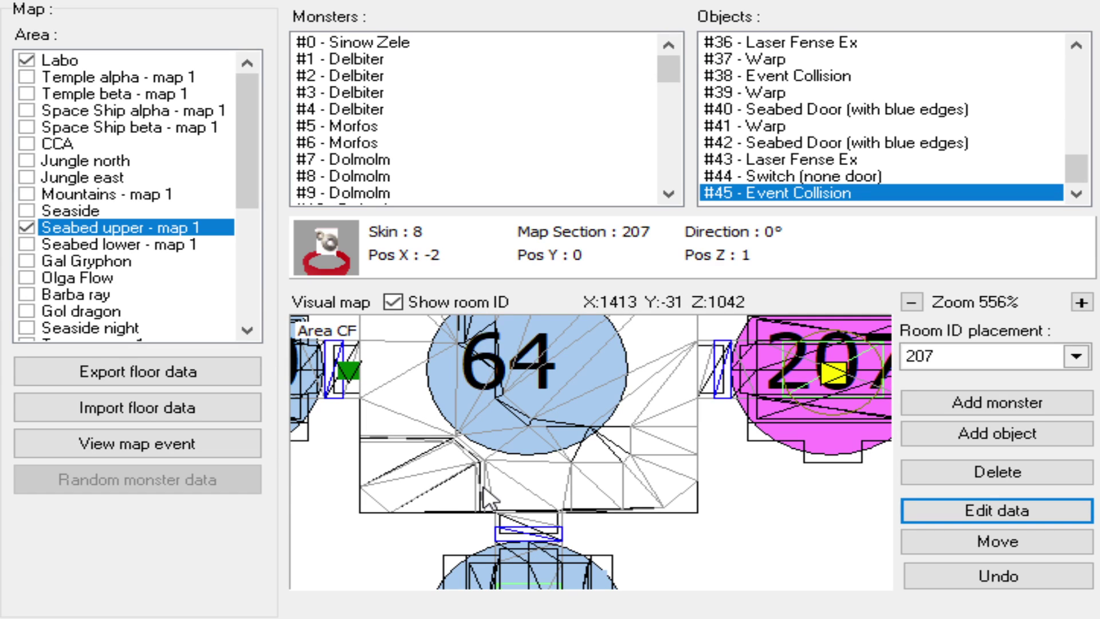
{"action": "left_click_drag", "start_coordinate": [659, 441], "coordinate": [784, 350]}
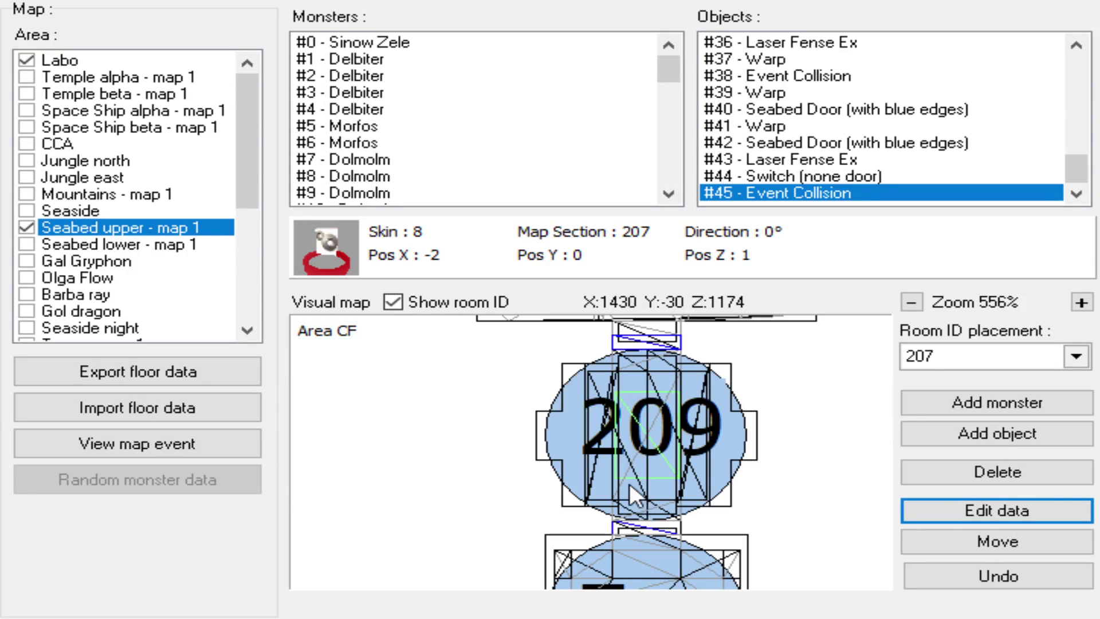
{"action": "left_click_drag", "start_coordinate": [662, 515], "coordinate": [610, 503]}
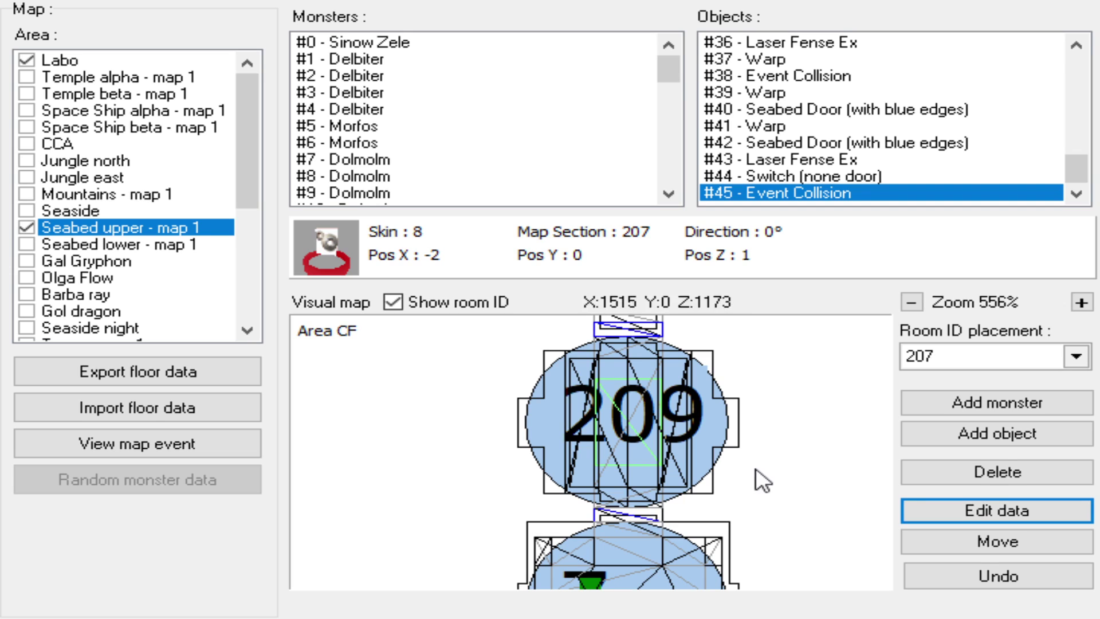
- Add a Laser Fense Ex object in room 209 near its doorway to room 7, at about X 0, Z 51
{"action": "scroll", "coordinate": [662, 452], "scroll_direction": "down", "scroll_amount": 3}
{"action": "left_click", "coordinate": [1077, 358]}
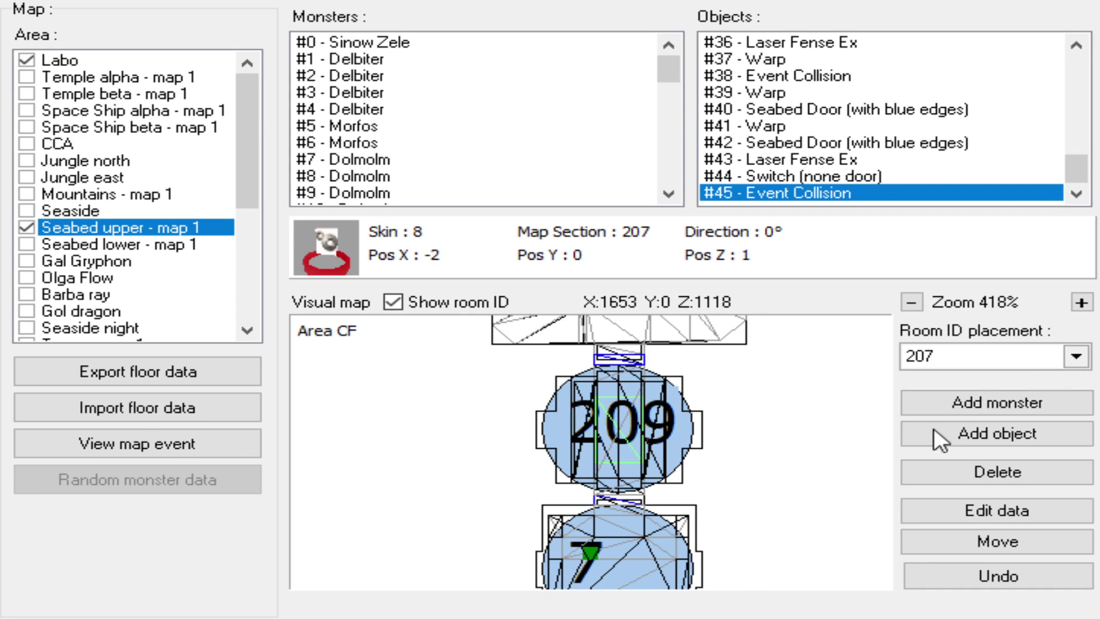
{"action": "key", "text": "Down"}
{"action": "left_click", "coordinate": [1049, 437]}
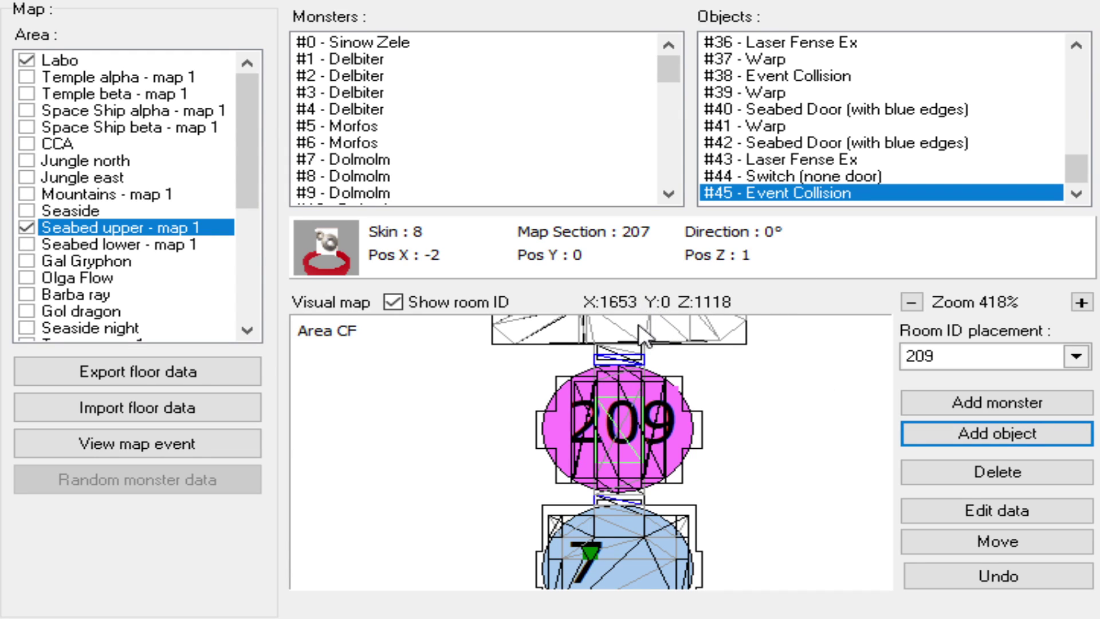
{"action": "left_click", "coordinate": [763, 373]}
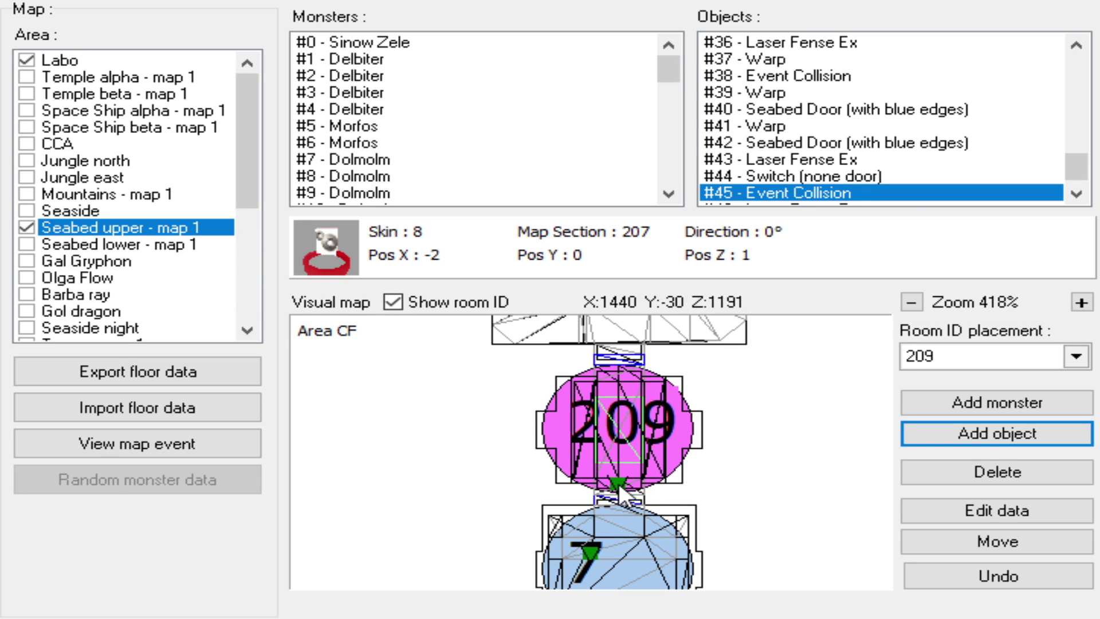
{"action": "left_click", "coordinate": [619, 487]}
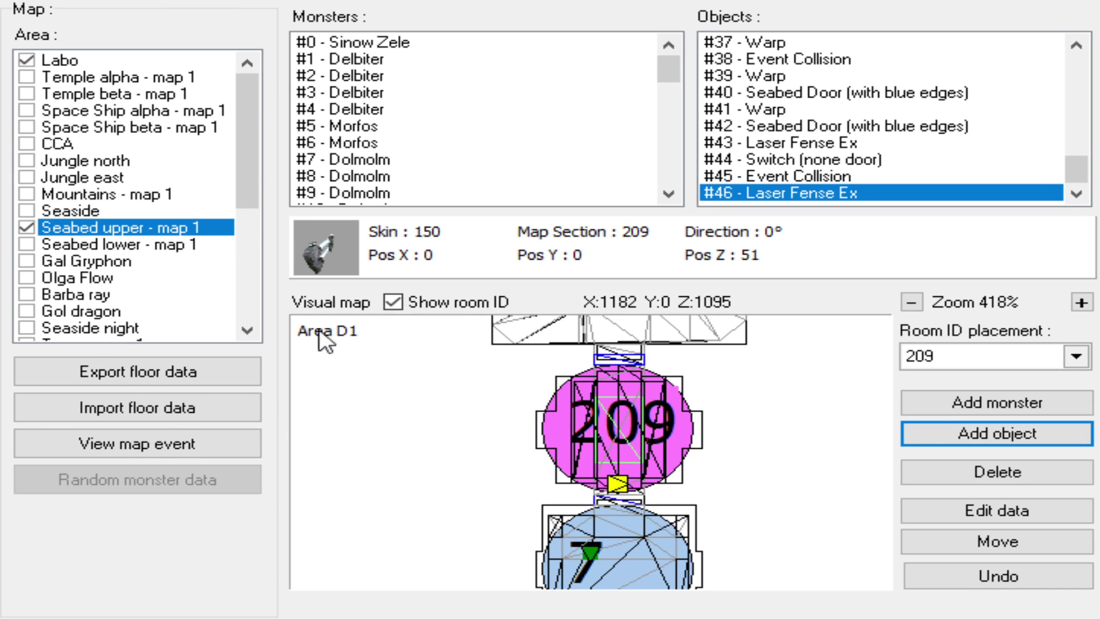
- Shift the new Laser Fense Ex into the passage between rooms 209 and 7 and open its data for editing
{"action": "left_click", "coordinate": [356, 276]}
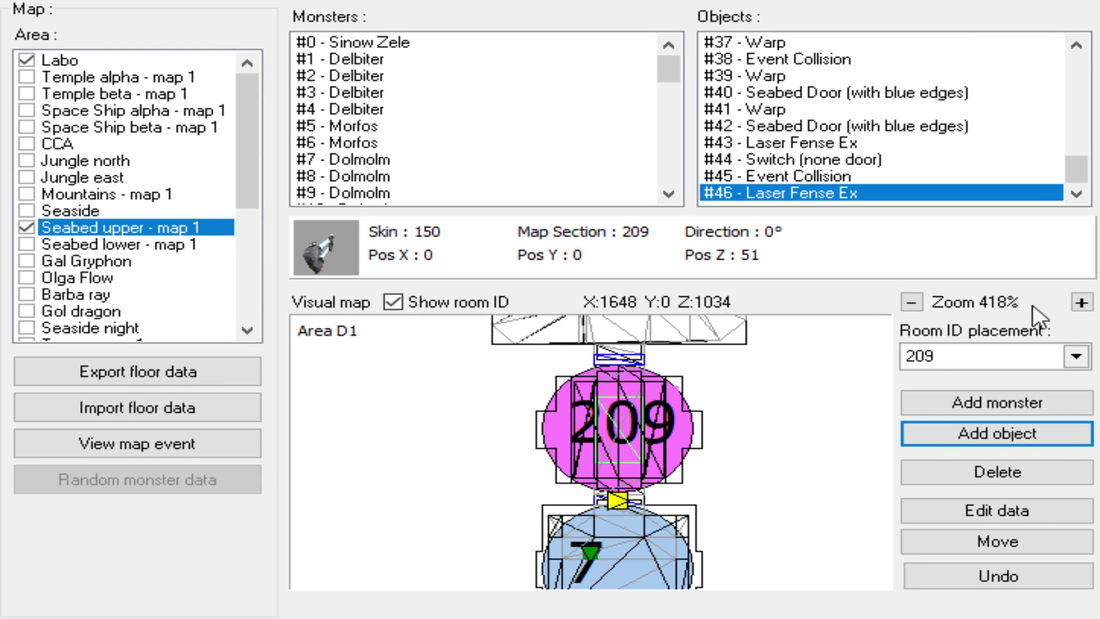
{"action": "left_click_drag", "start_coordinate": [673, 495], "coordinate": [666, 459]}
{"action": "left_click", "coordinate": [977, 511]}
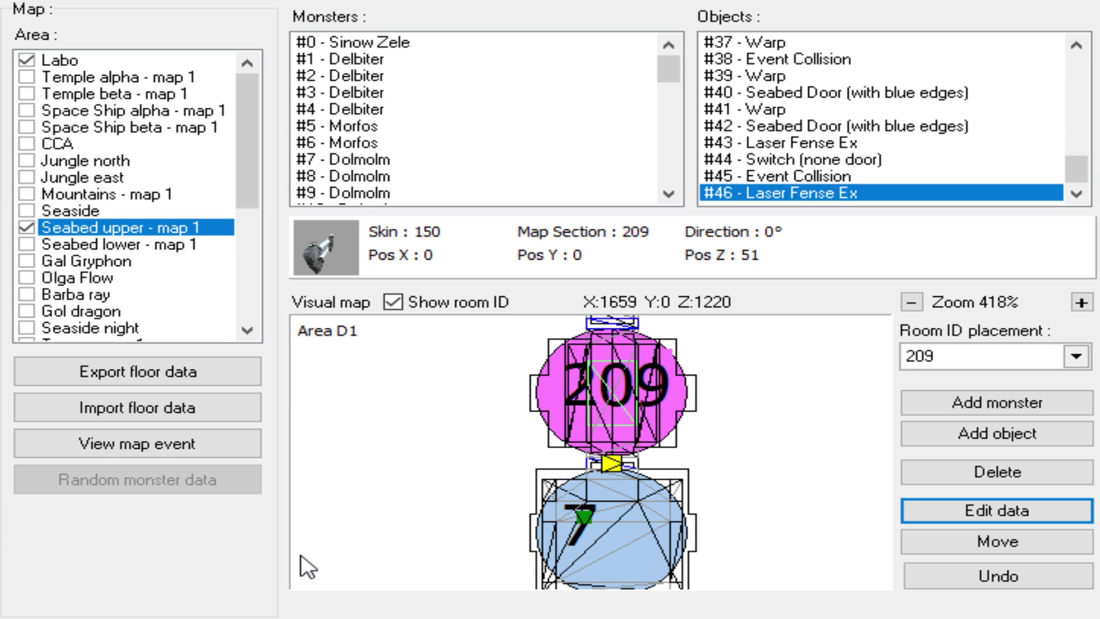
- Examine rooms 7, 209 and 64 around the new laser fence, and select the Event Collision in room 207
{"action": "scroll", "coordinate": [679, 487], "scroll_direction": "down", "scroll_amount": 3}
{"action": "scroll", "coordinate": [681, 493], "scroll_direction": "up", "scroll_amount": 1}
{"action": "scroll", "coordinate": [676, 489], "scroll_direction": "up", "scroll_amount": 1}
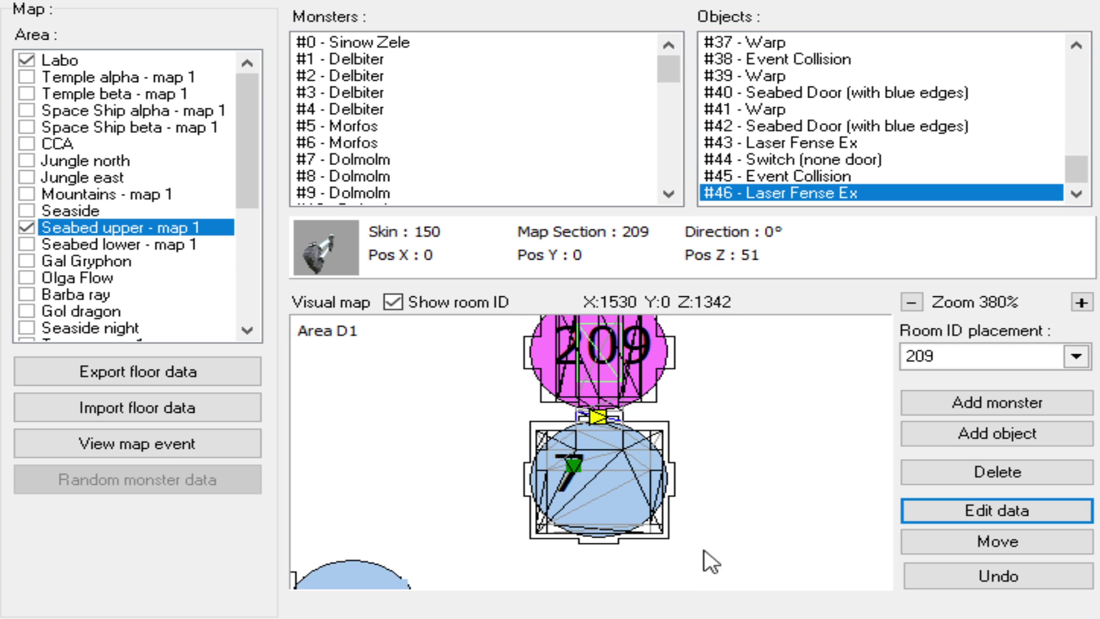
{"action": "scroll", "coordinate": [710, 483], "scroll_direction": "up", "scroll_amount": 3}
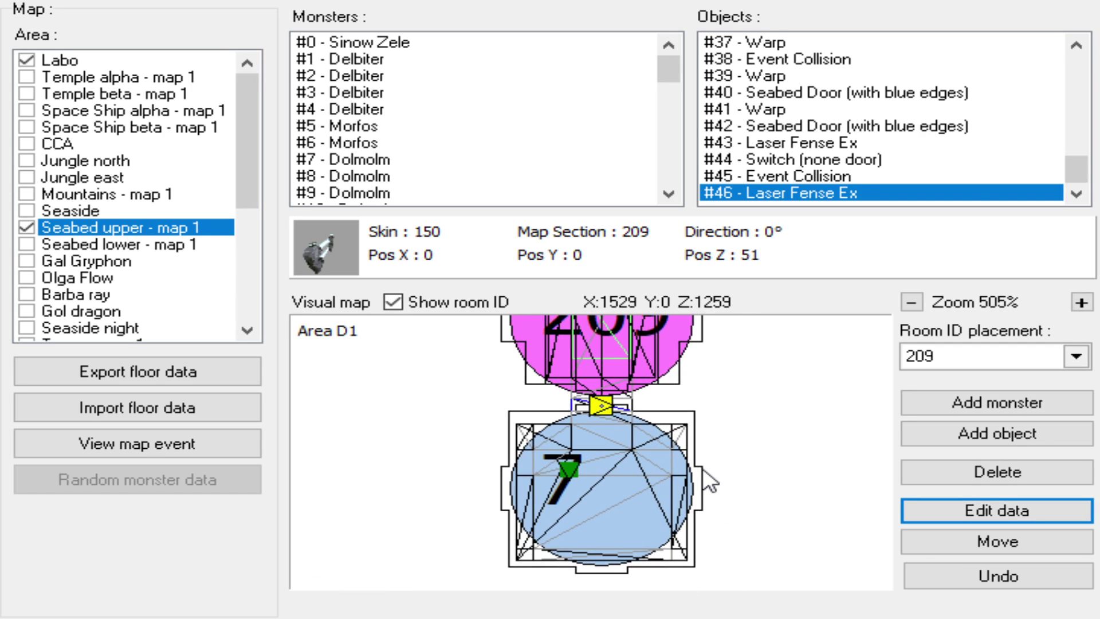
{"action": "left_click_drag", "start_coordinate": [663, 378], "coordinate": [678, 502]}
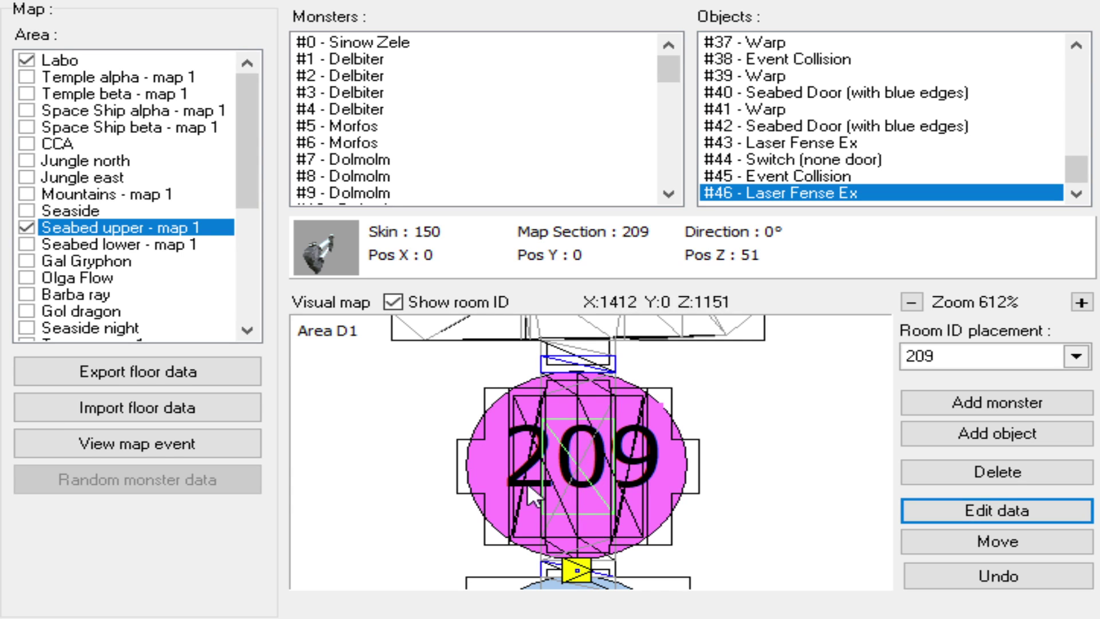
{"action": "left_click_drag", "start_coordinate": [604, 412], "coordinate": [621, 431]}
{"action": "scroll", "coordinate": [591, 445], "scroll_direction": "down", "scroll_amount": 2}
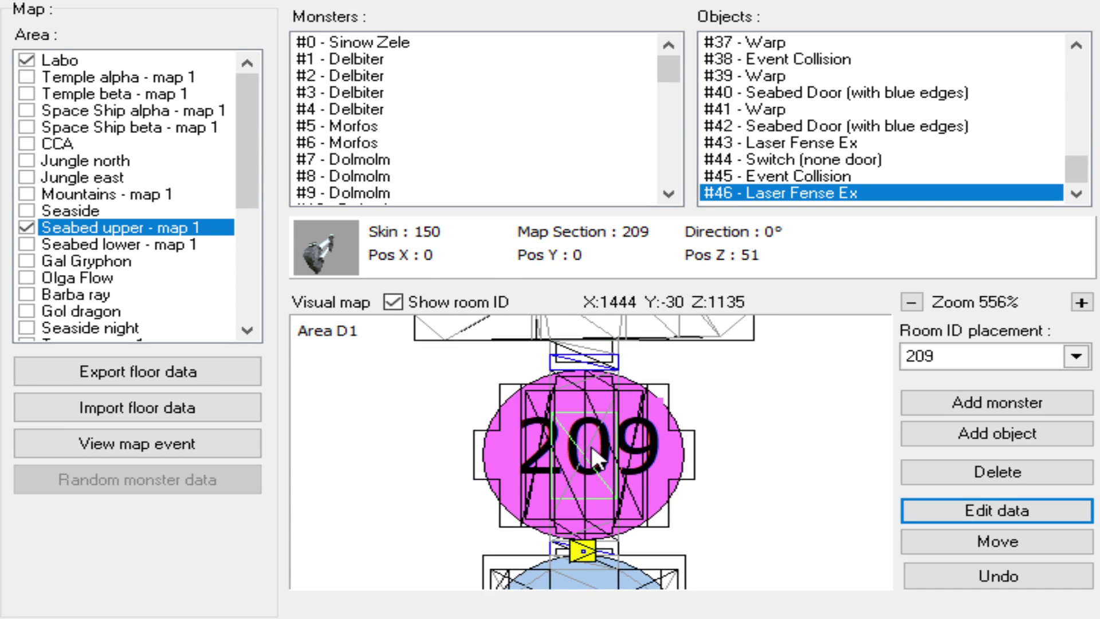
{"action": "left_click_drag", "start_coordinate": [587, 396], "coordinate": [584, 481]}
{"action": "left_click_drag", "start_coordinate": [582, 369], "coordinate": [592, 518]}
{"action": "scroll", "coordinate": [585, 518], "scroll_direction": "down", "scroll_amount": 1}
{"action": "scroll", "coordinate": [587, 519], "scroll_direction": "down", "scroll_amount": 1}
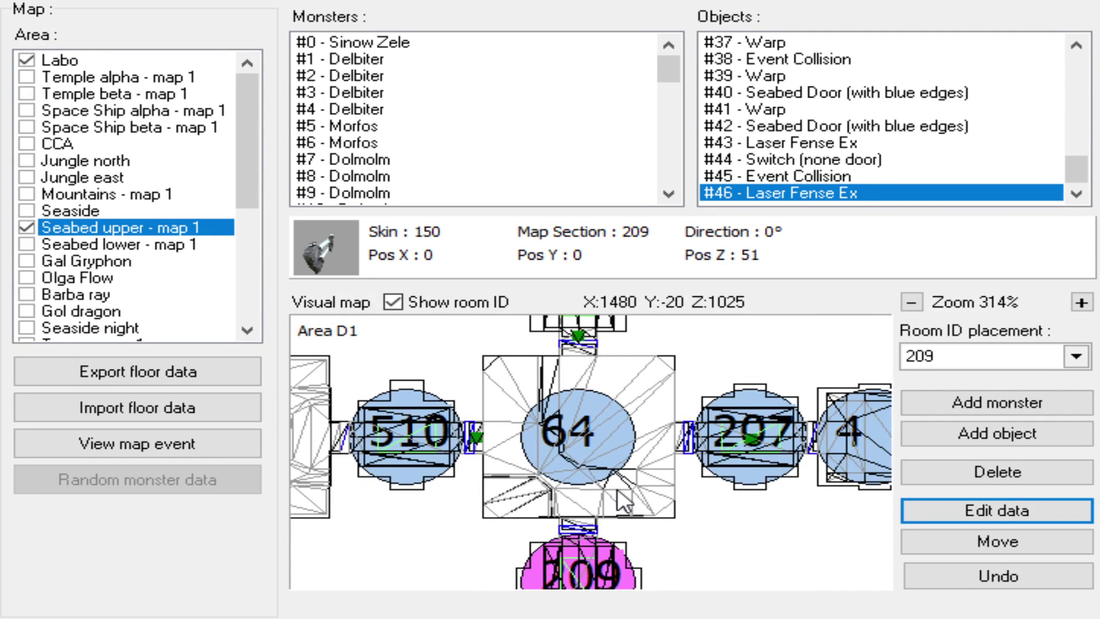
{"action": "left_click_drag", "start_coordinate": [755, 439], "coordinate": [739, 442]}
{"action": "left_click", "coordinate": [741, 442]}
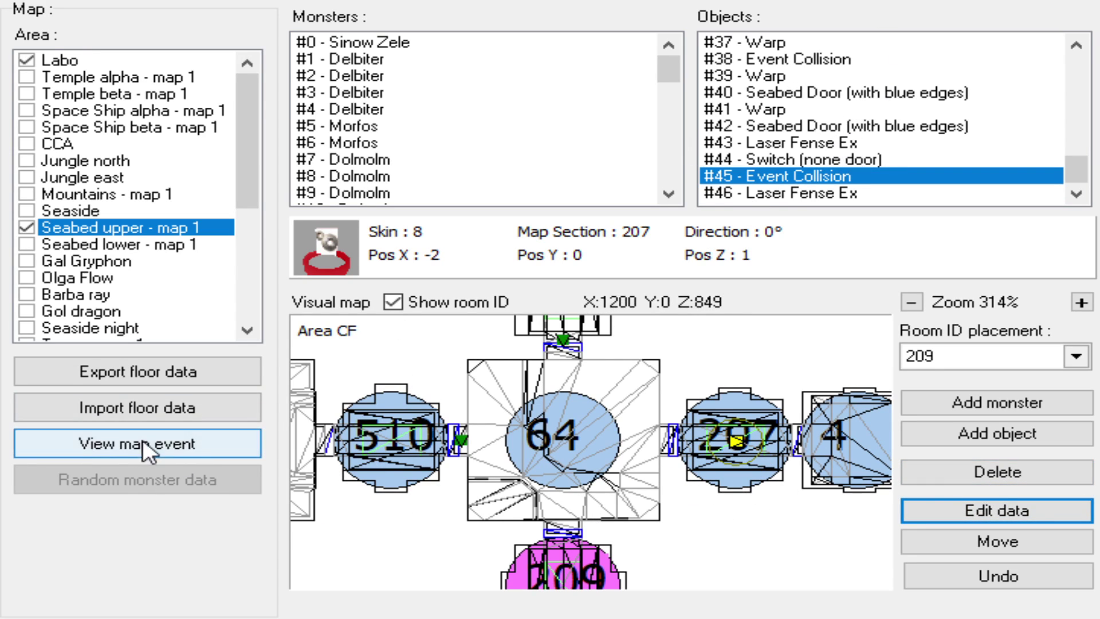
- Trace the floor from room 64 over to room 240 and inspect the Warp between rooms 231 and 240
{"action": "scroll", "coordinate": [548, 496], "scroll_direction": "down", "scroll_amount": 4}
{"action": "left_click_drag", "start_coordinate": [488, 445], "coordinate": [727, 454]}
{"action": "scroll", "coordinate": [527, 409], "scroll_direction": "down", "scroll_amount": 4}
{"action": "left_click_drag", "start_coordinate": [527, 409], "coordinate": [573, 504]}
{"action": "left_click_drag", "start_coordinate": [667, 325], "coordinate": [564, 506]}
{"action": "scroll", "coordinate": [565, 504], "scroll_direction": "down", "scroll_amount": 3}
{"action": "left_click_drag", "start_coordinate": [444, 387], "coordinate": [561, 515]}
{"action": "scroll", "coordinate": [544, 507], "scroll_direction": "up", "scroll_amount": 5}
{"action": "left_click_drag", "start_coordinate": [444, 553], "coordinate": [532, 518]}
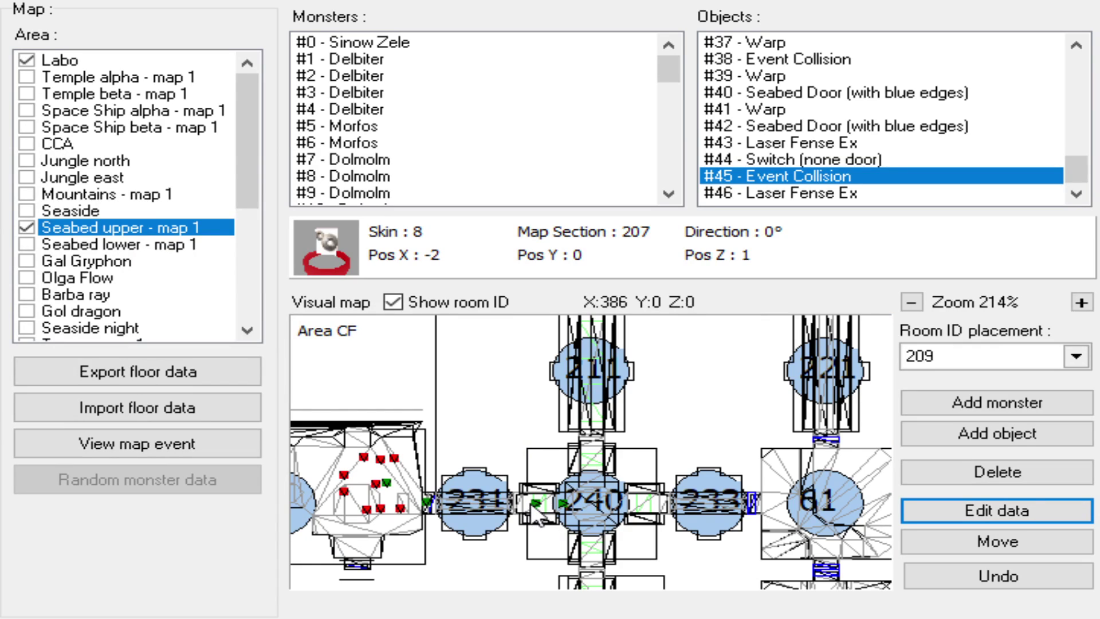
{"action": "left_click", "coordinate": [537, 504]}
{"action": "scroll", "coordinate": [685, 497], "scroll_direction": "down", "scroll_amount": 2}
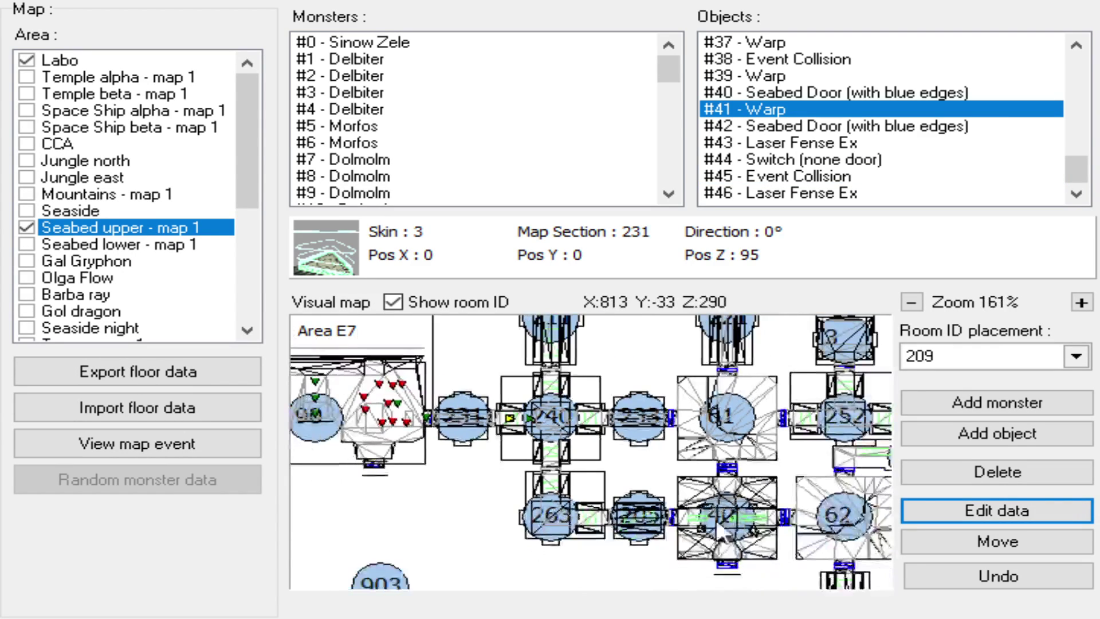
- Inspect the Little Cryotube and the Warp in room 253 and how that room connects to rooms 21, 6 and 511
{"action": "scroll", "coordinate": [680, 507], "scroll_direction": "up", "scroll_amount": 6}
{"action": "scroll", "coordinate": [647, 487], "scroll_direction": "up", "scroll_amount": 2}
{"action": "scroll", "coordinate": [655, 474], "scroll_direction": "down", "scroll_amount": 1}
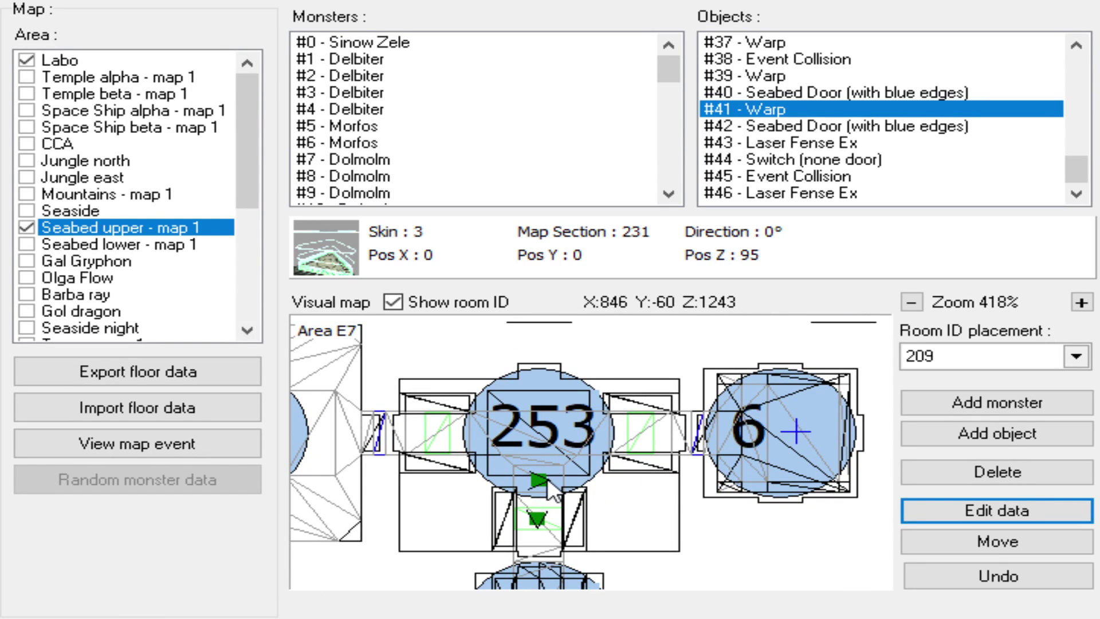
{"action": "left_click", "coordinate": [541, 482]}
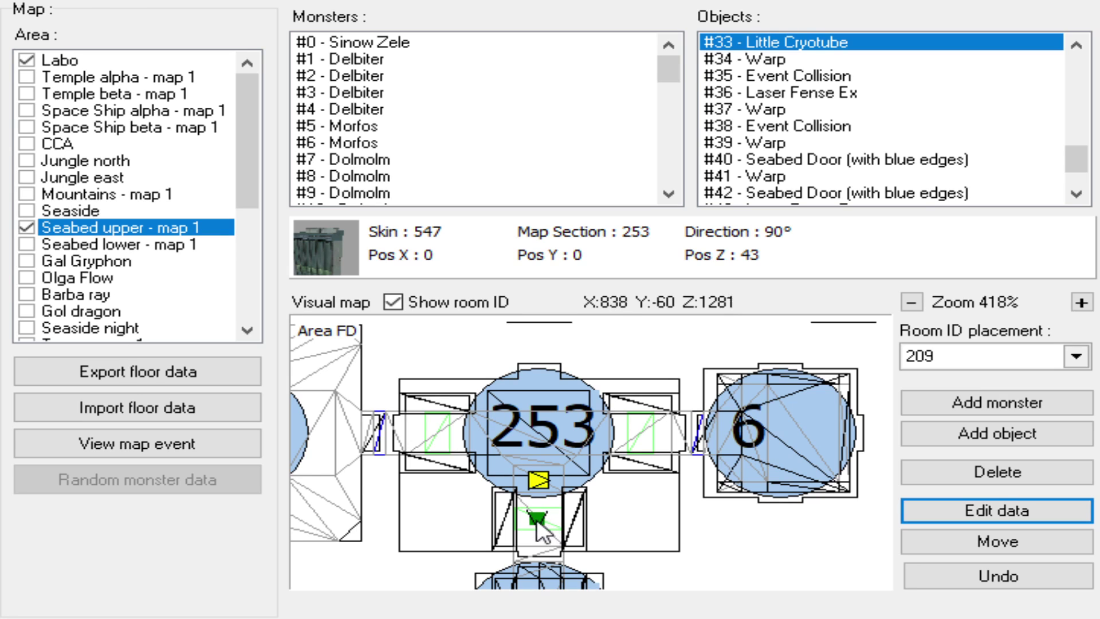
{"action": "left_click", "coordinate": [538, 519]}
{"action": "left_click_drag", "start_coordinate": [623, 427], "coordinate": [635, 361]}
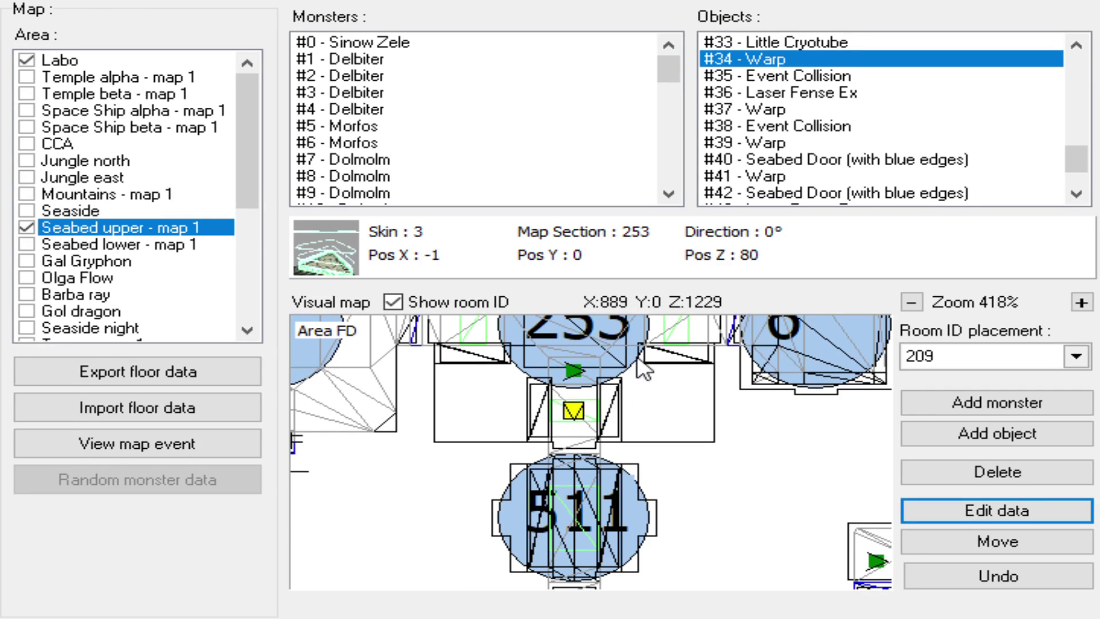
{"action": "scroll", "coordinate": [666, 403], "scroll_direction": "down", "scroll_amount": 3}
{"action": "left_click_drag", "start_coordinate": [666, 510], "coordinate": [656, 484]}
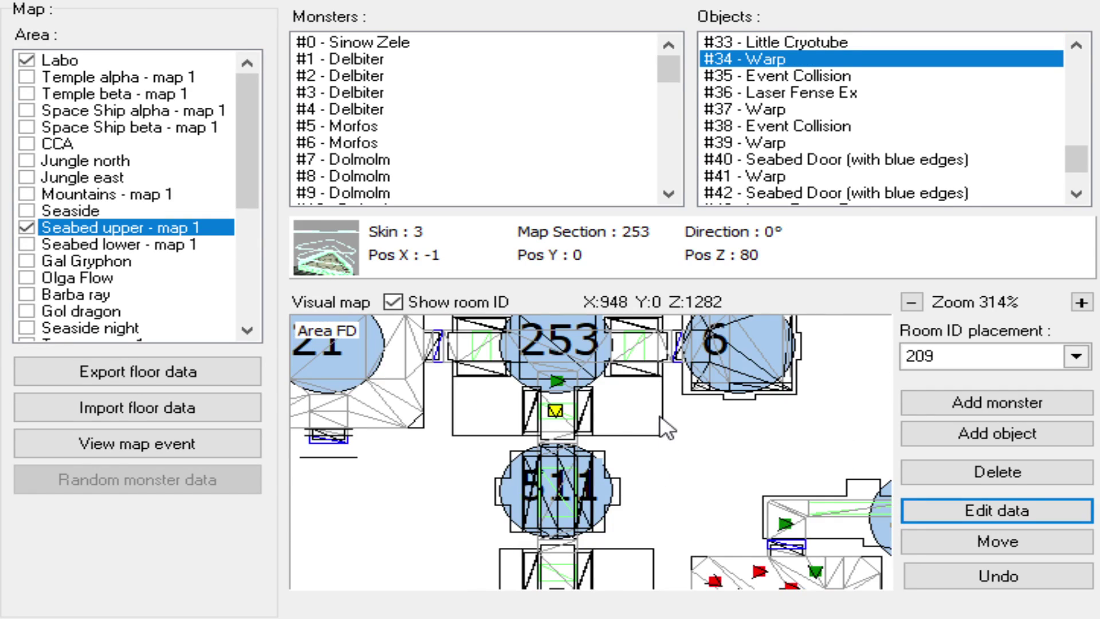
{"action": "left_click_drag", "start_coordinate": [659, 412], "coordinate": [659, 501]}
{"action": "scroll", "coordinate": [671, 475], "scroll_direction": "up", "scroll_amount": 4}
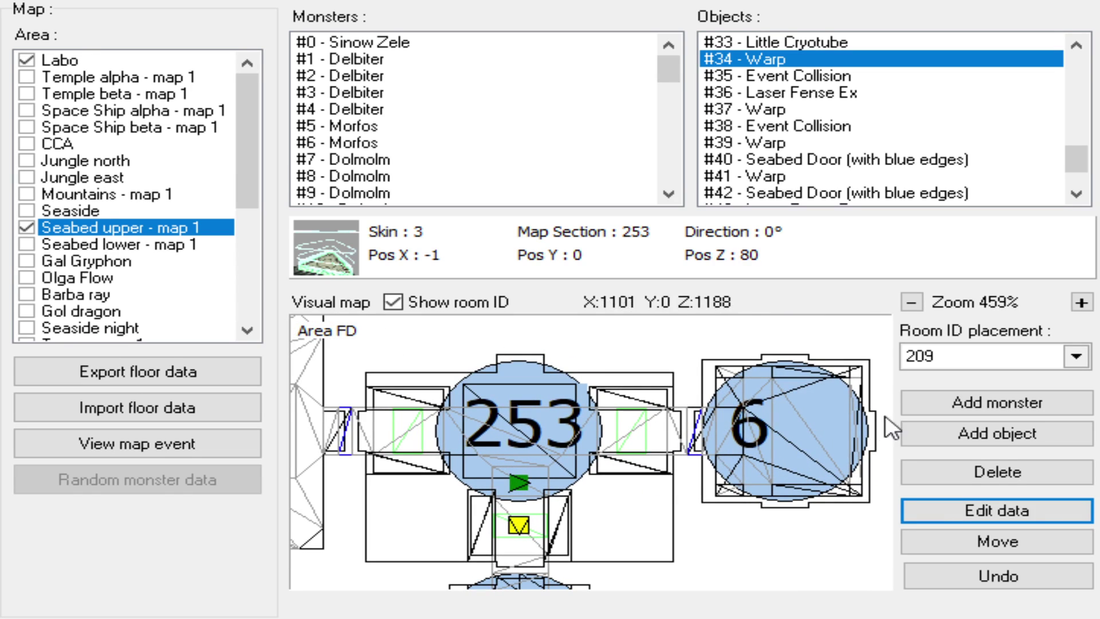
{"action": "left_click_drag", "start_coordinate": [530, 438], "coordinate": [636, 453]}
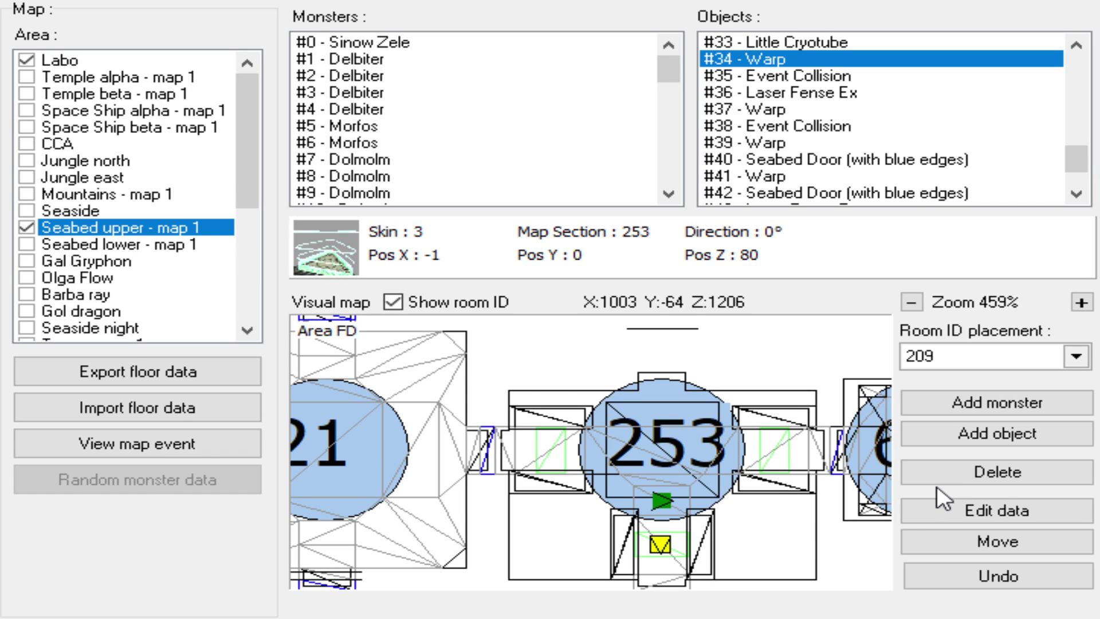
- Make room 253 the placement room and add a Delbiter monster in it at about X -27, Z -3
{"action": "left_click", "coordinate": [921, 479]}
{"action": "left_click_drag", "start_coordinate": [704, 460], "coordinate": [677, 457]}
{"action": "left_click", "coordinate": [985, 410]}
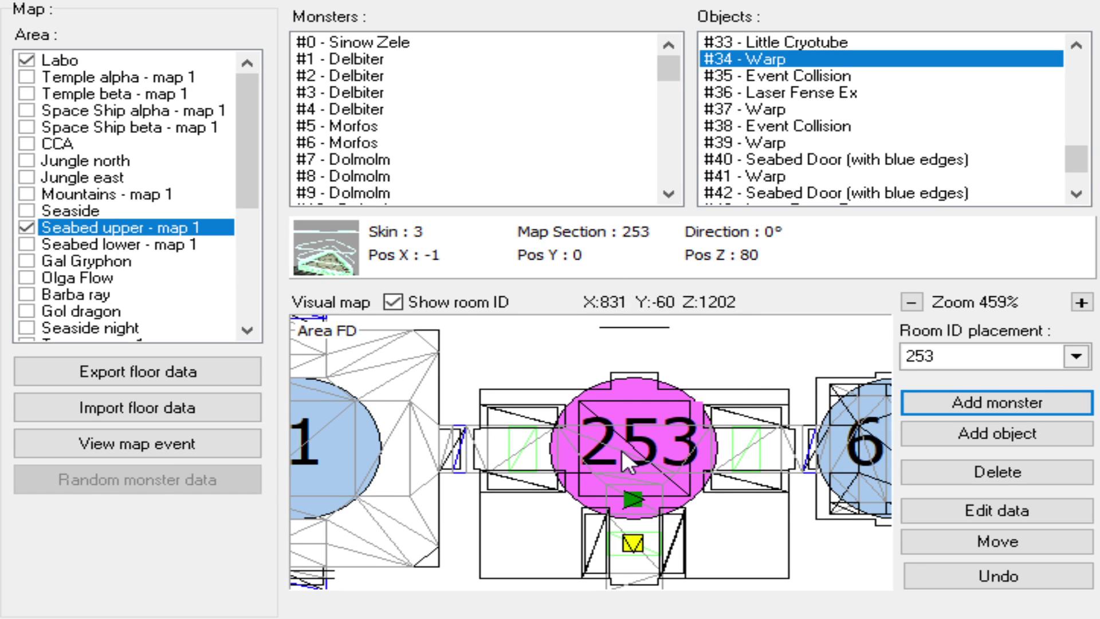
{"action": "left_click", "coordinate": [597, 444]}
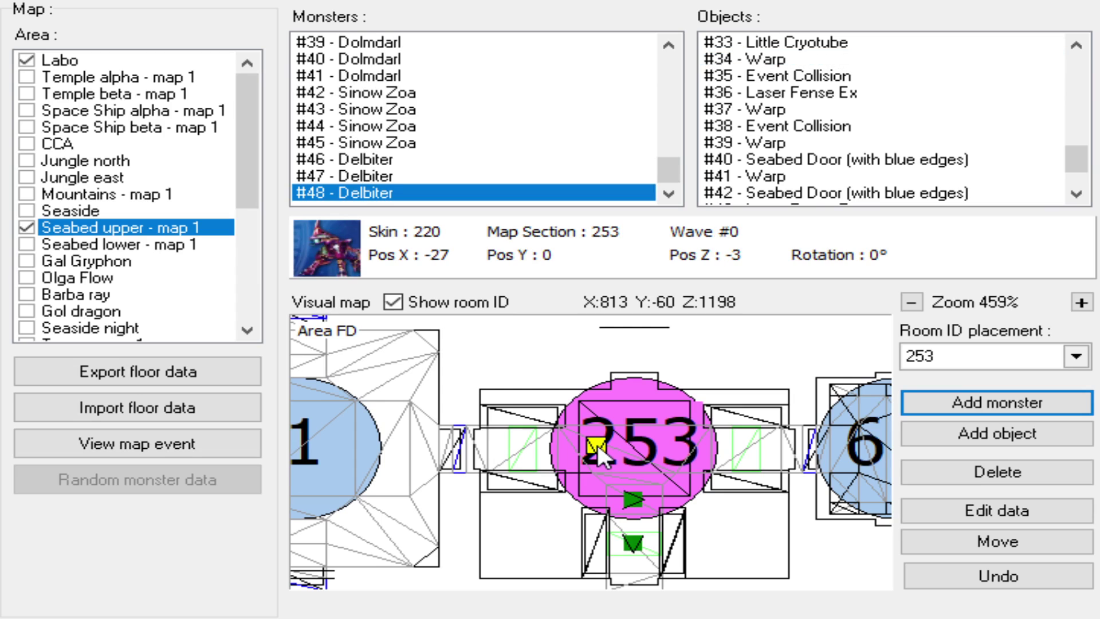
- Check the map events and set the new Delbiter's wave to 19 and its rotation to 87°
{"action": "left_click", "coordinate": [993, 513]}
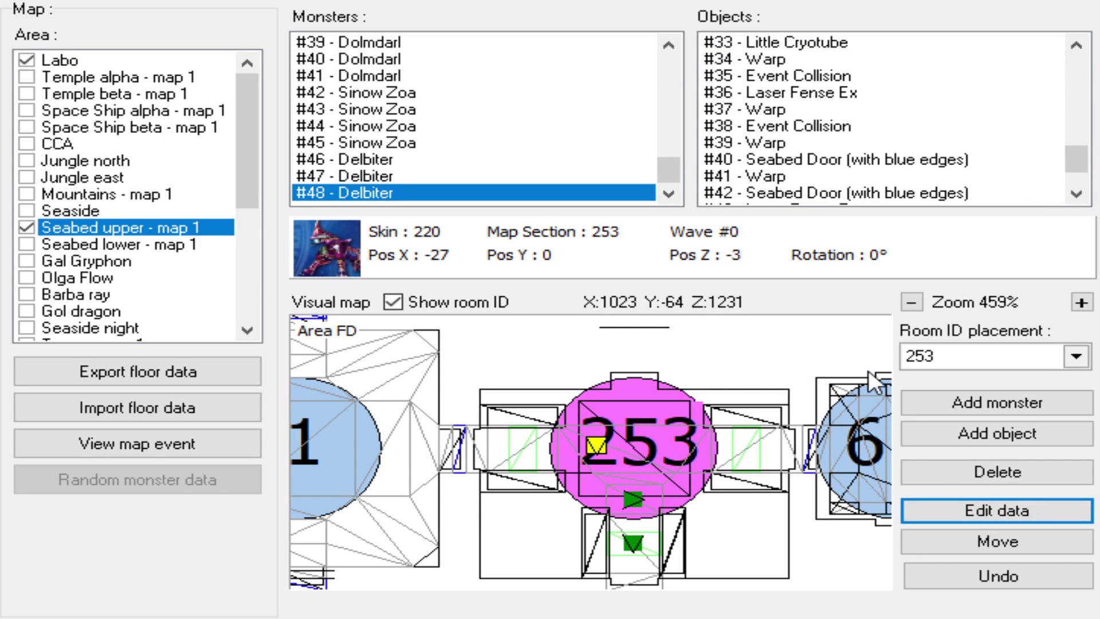
{"action": "left_click", "coordinate": [230, 450]}
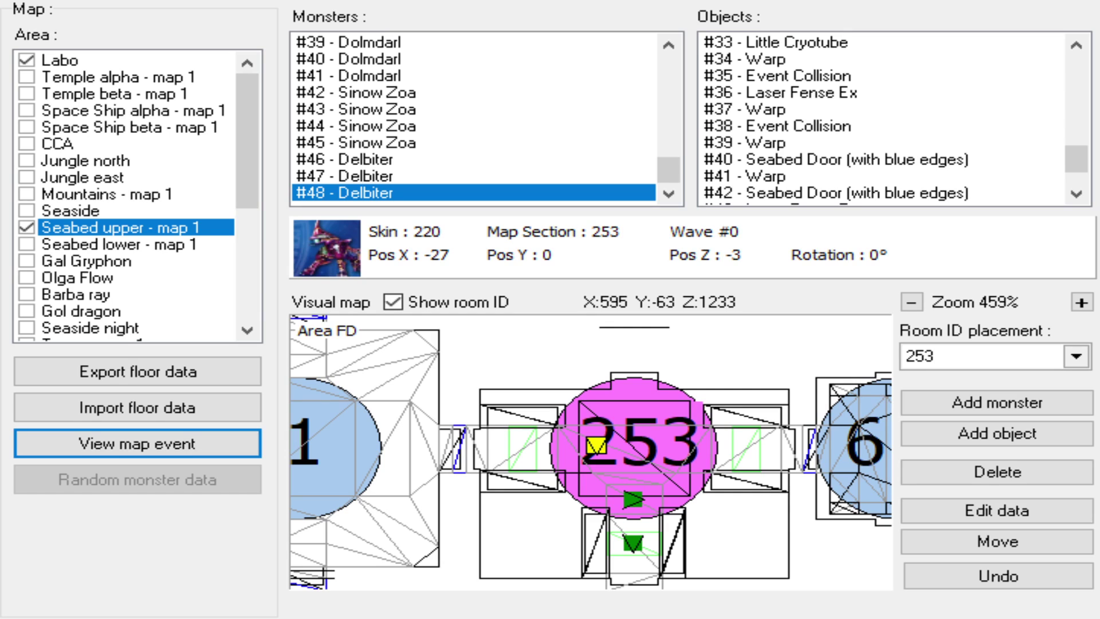
{"action": "left_click", "coordinate": [1011, 515]}
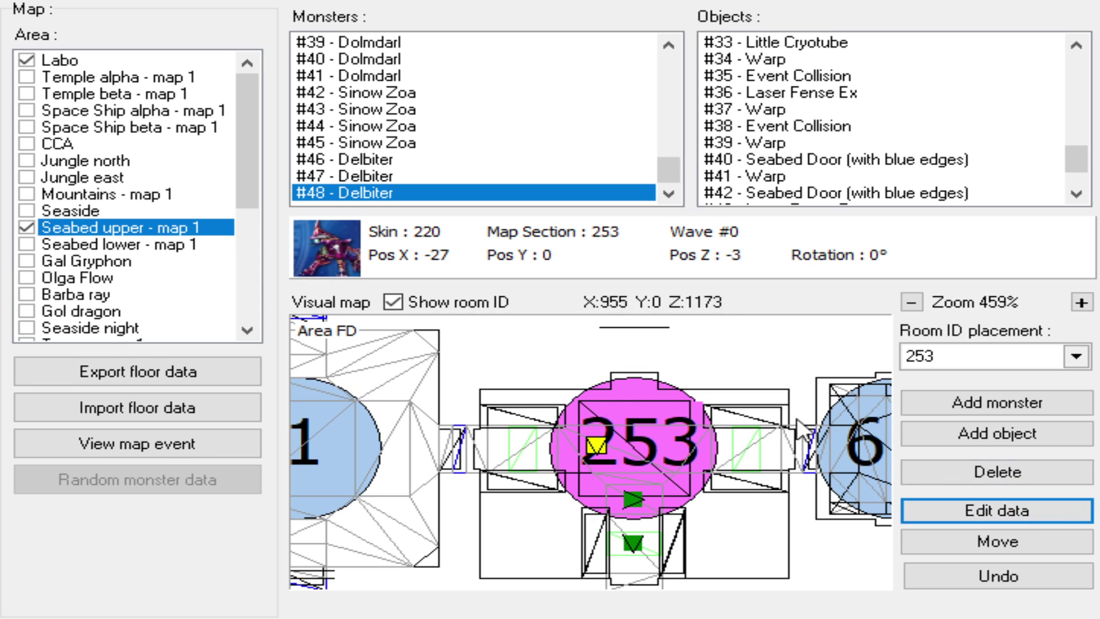
{"action": "left_click", "coordinate": [625, 491]}
{"action": "left_click", "coordinate": [603, 442]}
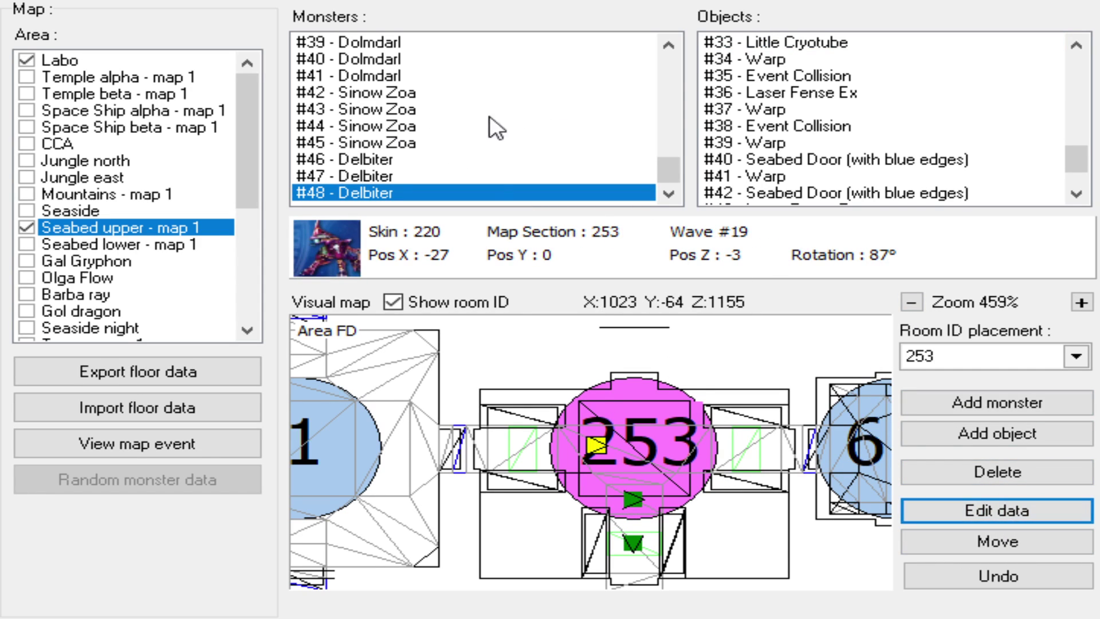
- Examine the Little Cryotube beside the Delbiter in room 253 and the surrounding rooms 511 and 21
{"action": "scroll", "coordinate": [689, 450], "scroll_direction": "down", "scroll_amount": 2}
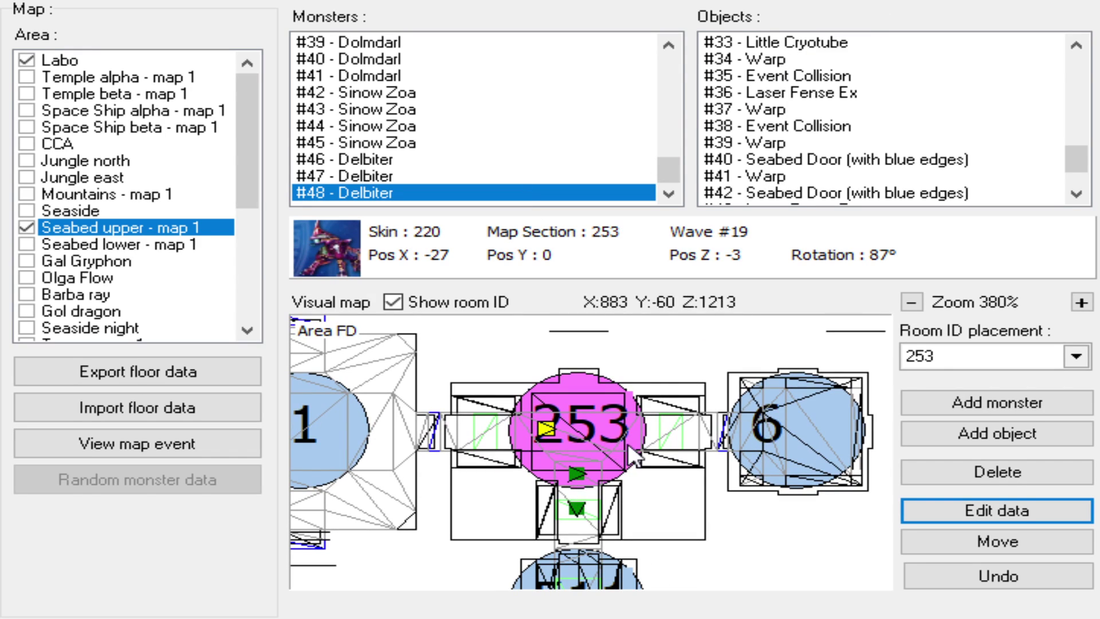
{"action": "scroll", "coordinate": [630, 455], "scroll_direction": "up", "scroll_amount": 6}
{"action": "left_click_drag", "start_coordinate": [578, 512], "coordinate": [589, 489]}
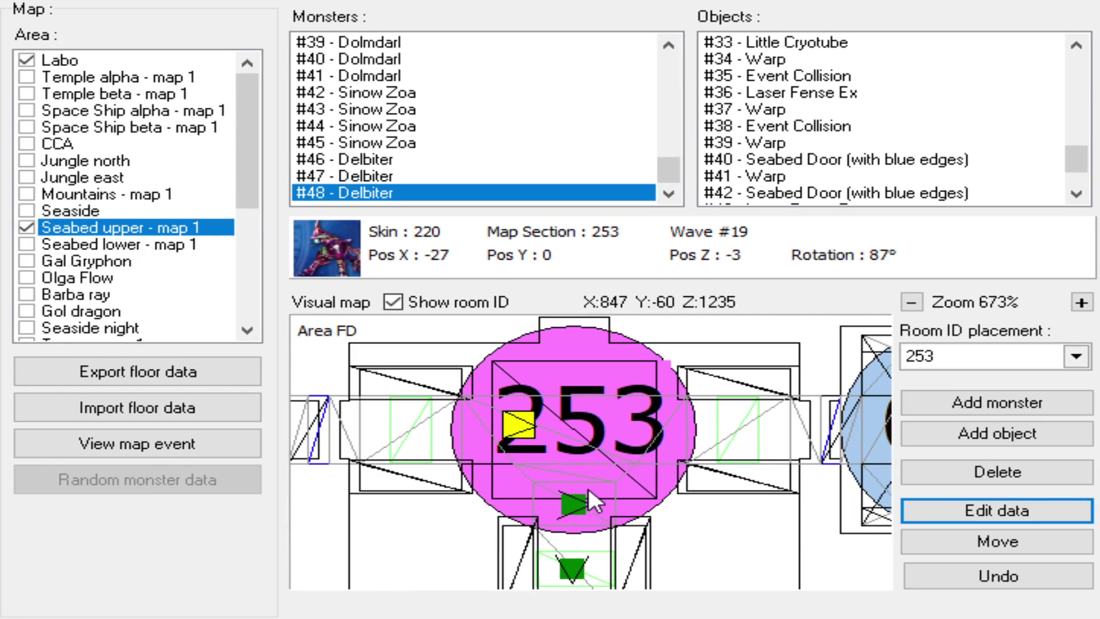
{"action": "left_click", "coordinate": [578, 496]}
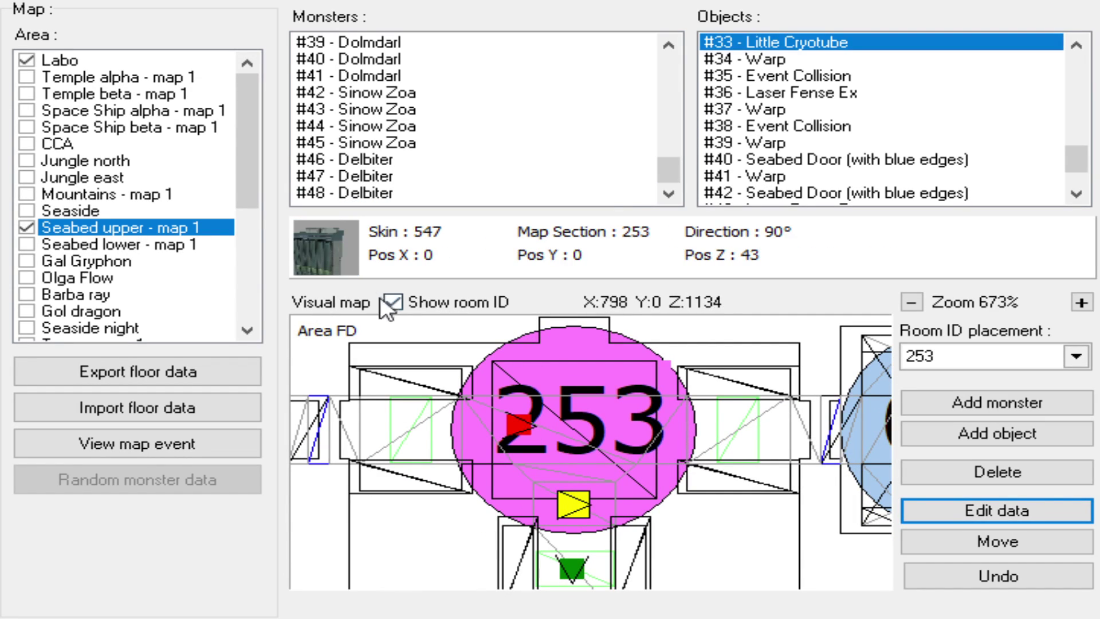
{"action": "scroll", "coordinate": [604, 453], "scroll_direction": "down", "scroll_amount": 1}
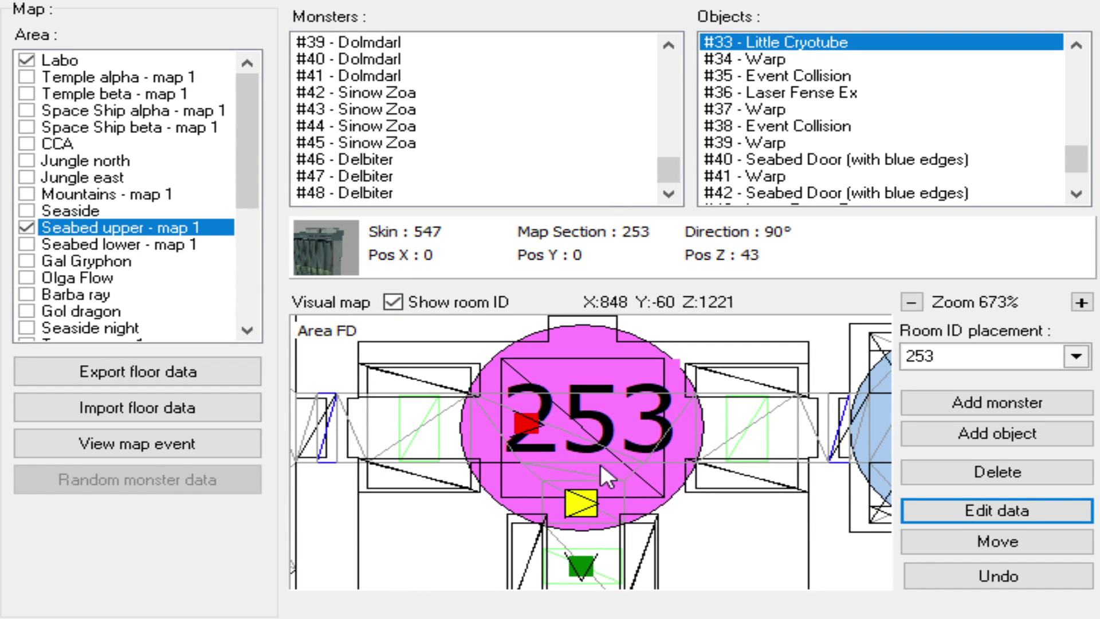
{"action": "scroll", "coordinate": [595, 499], "scroll_direction": "down", "scroll_amount": 3}
{"action": "left_click_drag", "start_coordinate": [598, 492], "coordinate": [591, 424]}
{"action": "left_click_drag", "start_coordinate": [620, 467], "coordinate": [607, 324]}
{"action": "scroll", "coordinate": [584, 452], "scroll_direction": "down", "scroll_amount": 4}
{"action": "left_click_drag", "start_coordinate": [572, 367], "coordinate": [593, 494]}
{"action": "left_click_drag", "start_coordinate": [611, 402], "coordinate": [708, 428]}
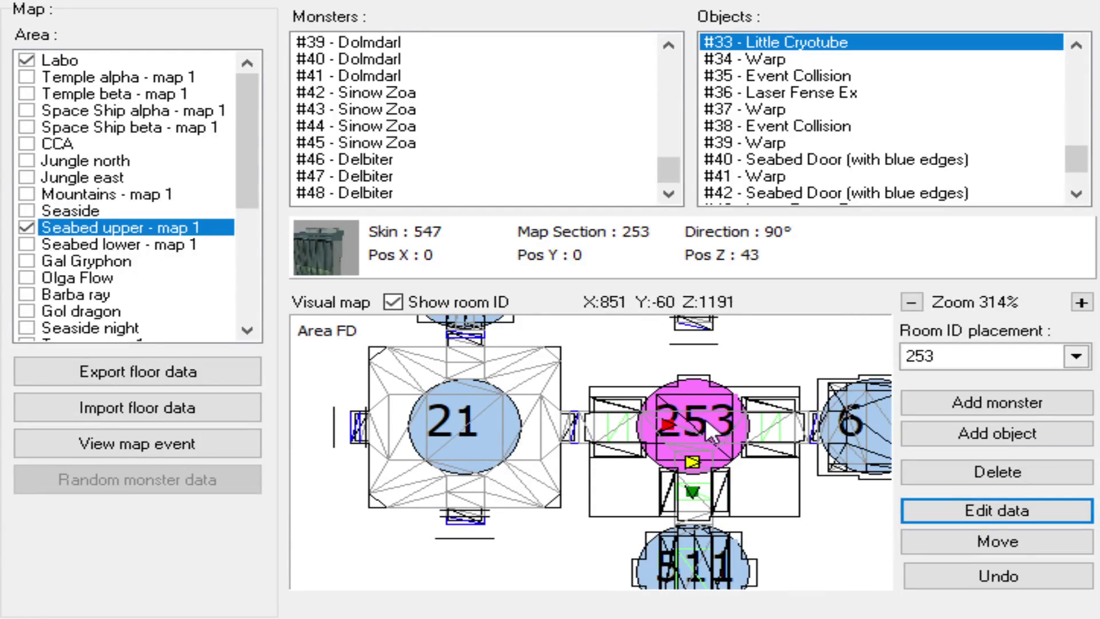
- Examine the passage between rooms 21 and 253 and the neighbouring rooms, and select the Delbiter in room 253
{"action": "scroll", "coordinate": [707, 424], "scroll_direction": "up", "scroll_amount": 6}
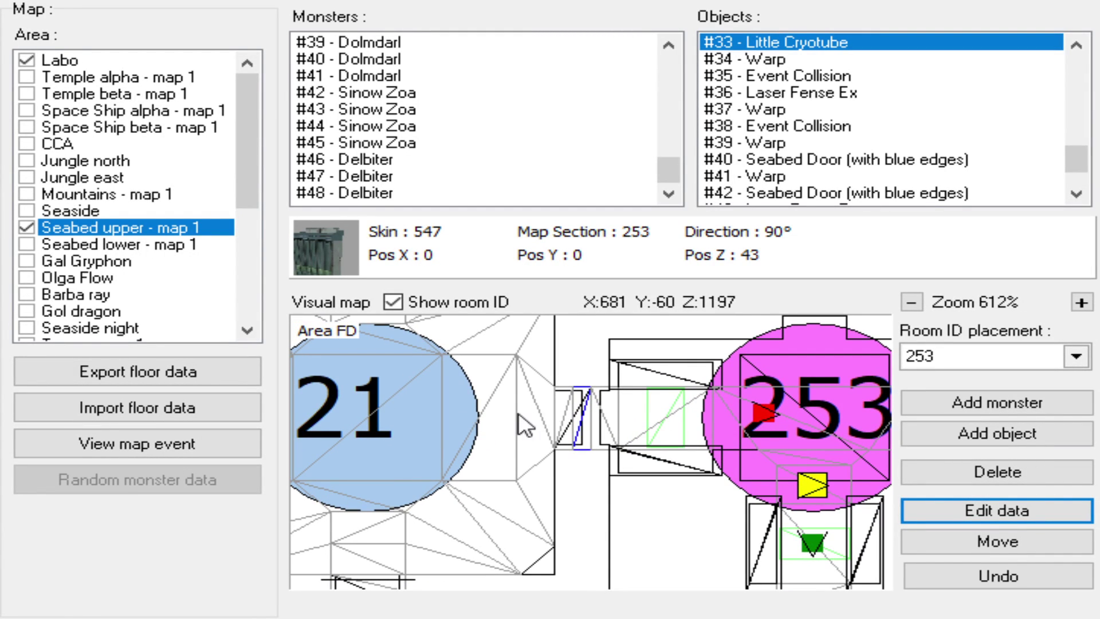
{"action": "left_click_drag", "start_coordinate": [596, 427], "coordinate": [496, 461]}
{"action": "scroll", "coordinate": [685, 441], "scroll_direction": "down", "scroll_amount": 2}
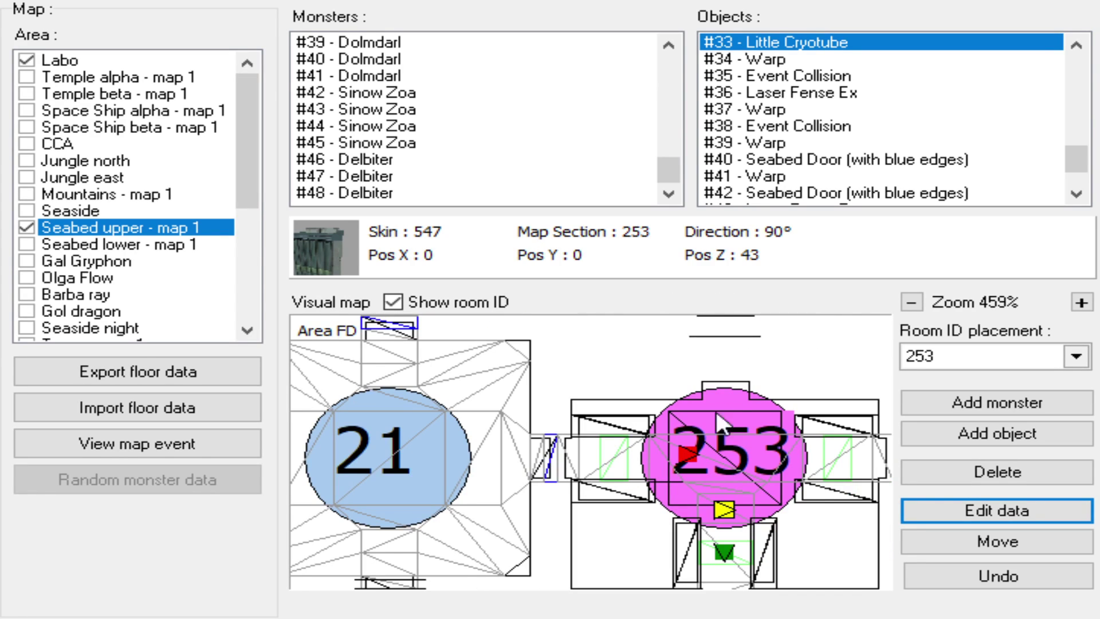
{"action": "scroll", "coordinate": [607, 463], "scroll_direction": "down", "scroll_amount": 4}
{"action": "left_click_drag", "start_coordinate": [656, 350], "coordinate": [579, 424]}
{"action": "scroll", "coordinate": [584, 434], "scroll_direction": "down", "scroll_amount": 2}
{"action": "left_click_drag", "start_coordinate": [386, 534], "coordinate": [497, 501]}
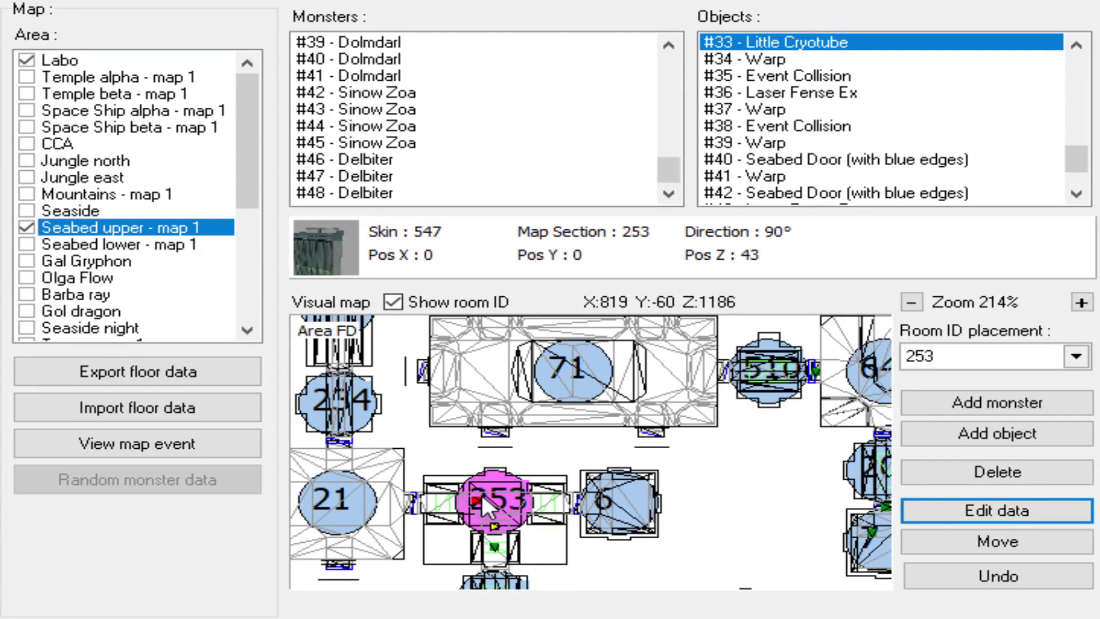
{"action": "left_click", "coordinate": [478, 500]}
- Return to room 64 and review its connections to rooms 510, 207 and 209
{"action": "left_click_drag", "start_coordinate": [680, 451], "coordinate": [574, 456]}
{"action": "left_click_drag", "start_coordinate": [647, 462], "coordinate": [579, 462]}
{"action": "scroll", "coordinate": [681, 409], "scroll_direction": "down", "scroll_amount": 1}
{"action": "left_click_drag", "start_coordinate": [682, 410], "coordinate": [613, 425]}
{"action": "scroll", "coordinate": [676, 464], "scroll_direction": "up", "scroll_amount": 6}
{"action": "left_click_drag", "start_coordinate": [706, 464], "coordinate": [654, 462]}
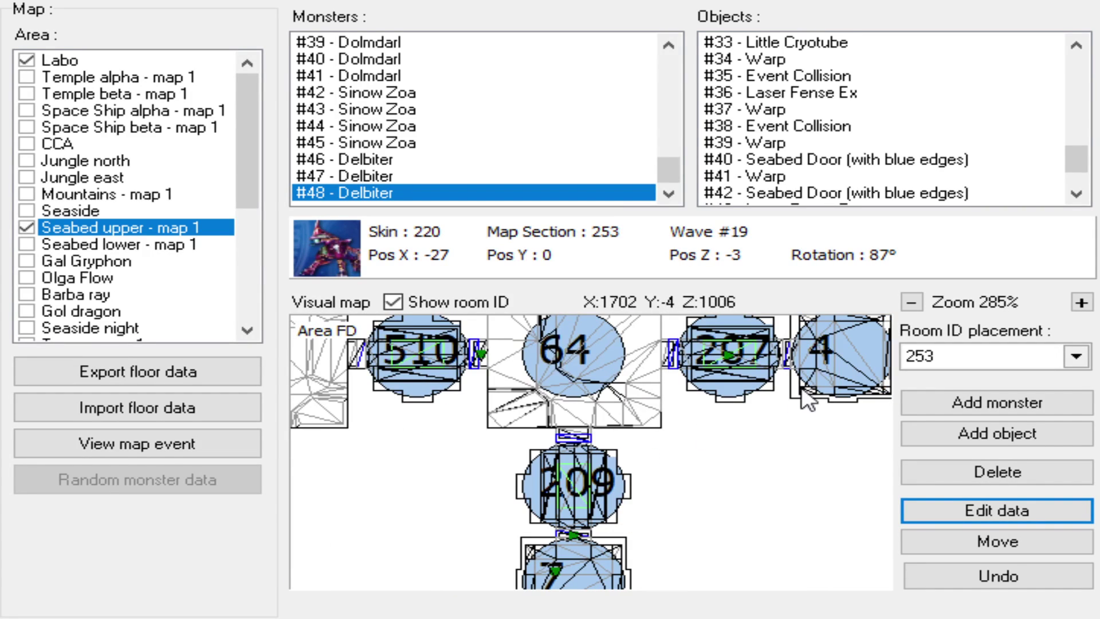
- Select the Laser Fense Ex in the passage between rooms 209 and 7
{"action": "left_click_drag", "start_coordinate": [696, 359], "coordinate": [690, 385]}
{"action": "left_click_drag", "start_coordinate": [590, 461], "coordinate": [613, 423]}
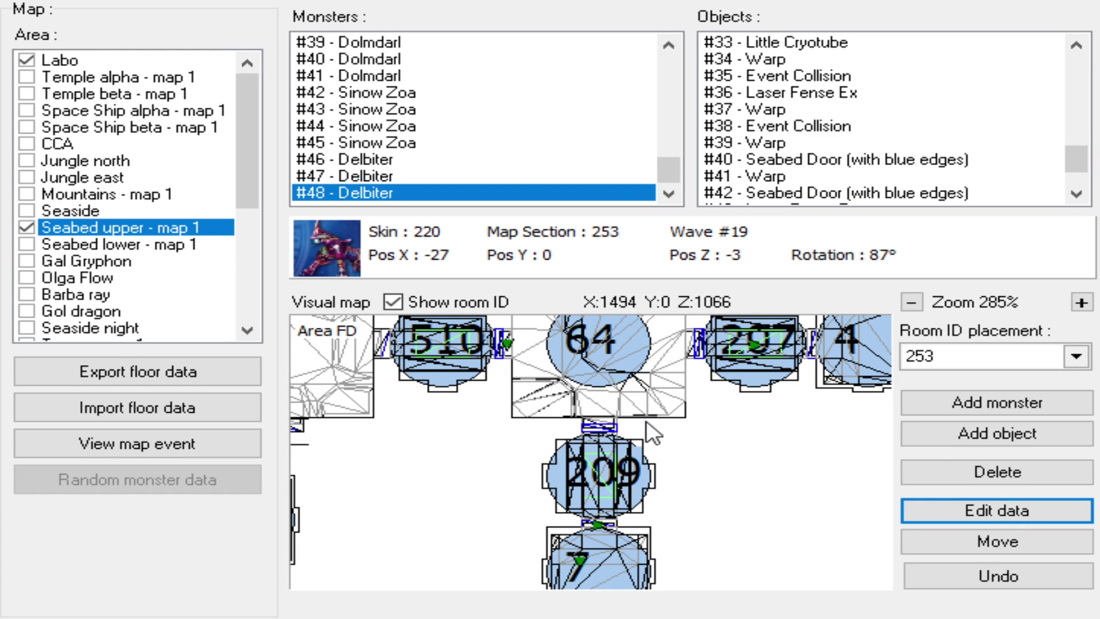
{"action": "left_click_drag", "start_coordinate": [591, 487], "coordinate": [592, 466]}
{"action": "scroll", "coordinate": [596, 456], "scroll_direction": "down", "scroll_amount": 3}
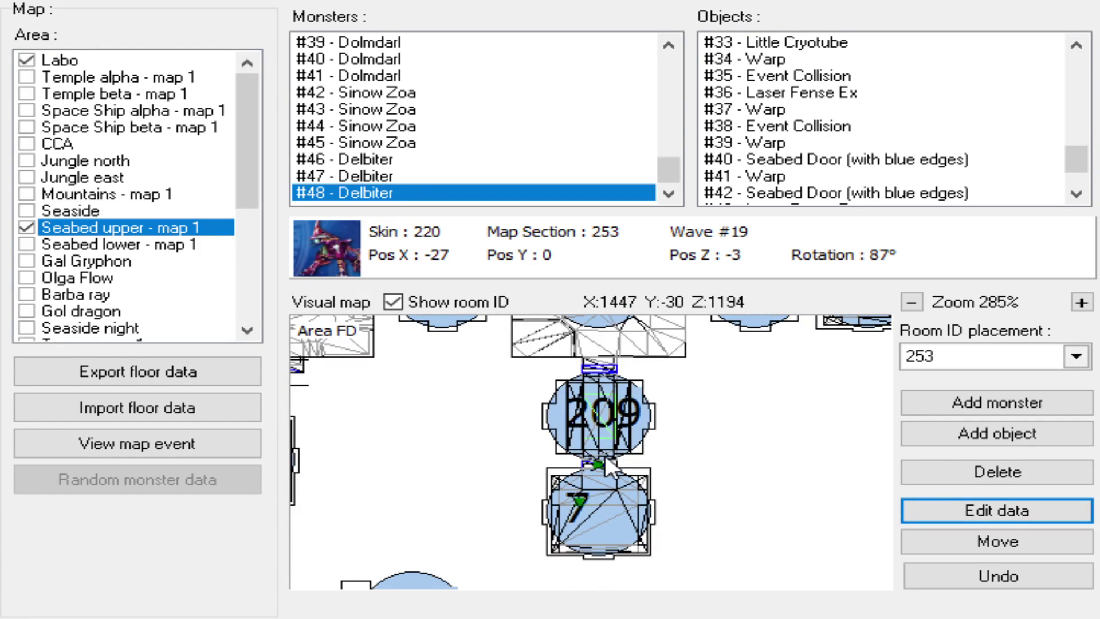
{"action": "left_click", "coordinate": [594, 449]}
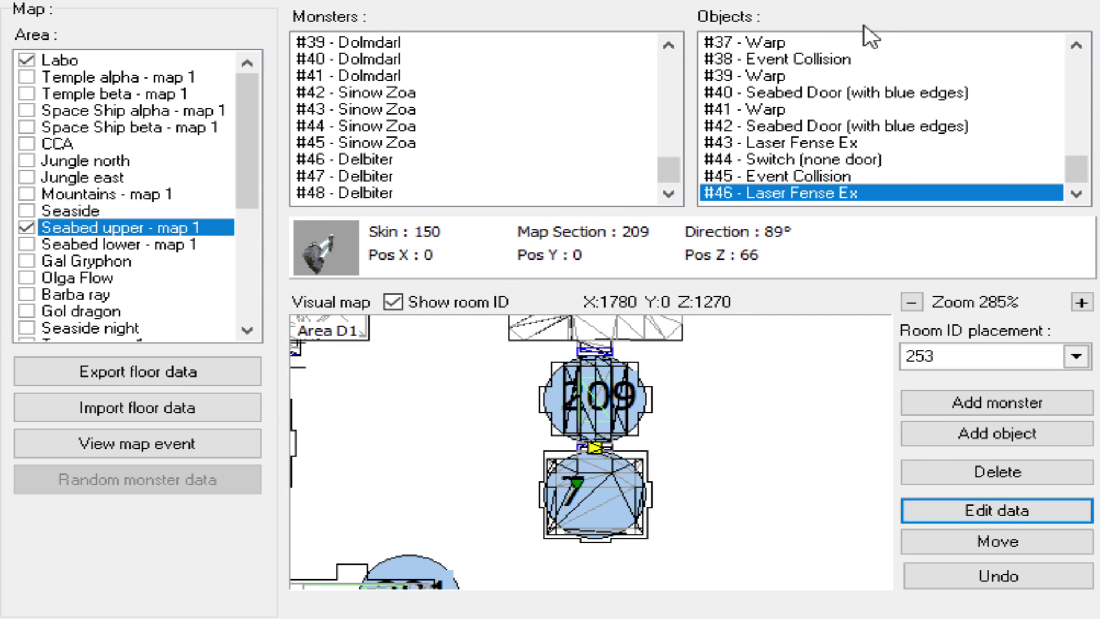
- Locate the Delbiter in room 253 and view the floor's map events
{"action": "left_click_drag", "start_coordinate": [574, 463], "coordinate": [658, 418]}
{"action": "left_click_drag", "start_coordinate": [542, 405], "coordinate": [619, 432]}
{"action": "scroll", "coordinate": [630, 440], "scroll_direction": "down", "scroll_amount": 1}
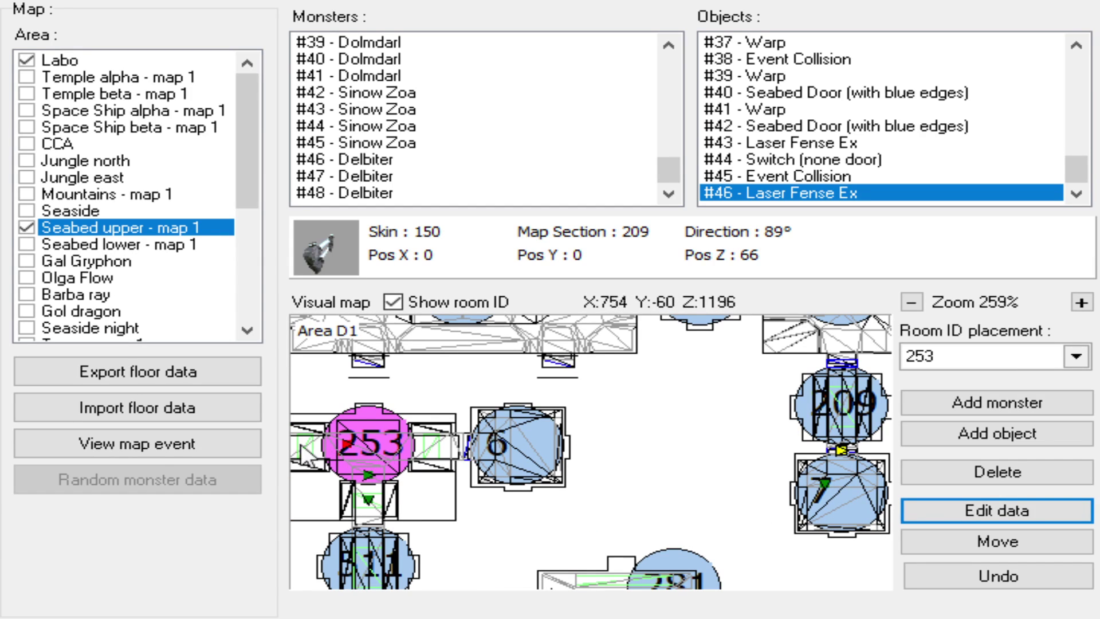
{"action": "left_click", "coordinate": [174, 441]}
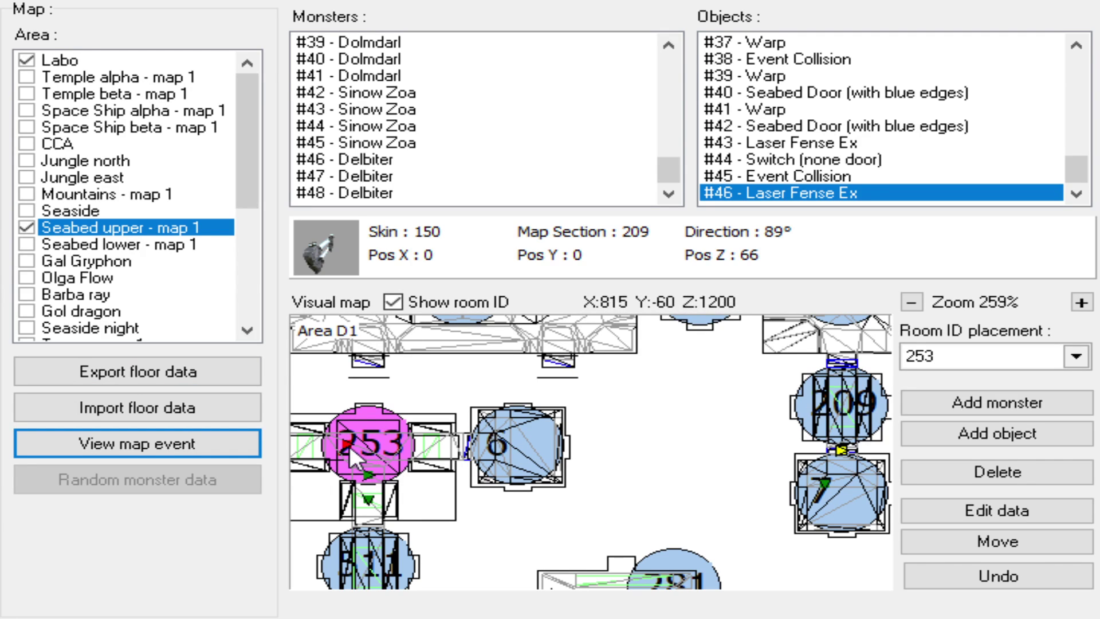
- Open the data of the switch in room 7 for editing and view the floor's map events
{"action": "left_click_drag", "start_coordinate": [806, 472], "coordinate": [723, 470]}
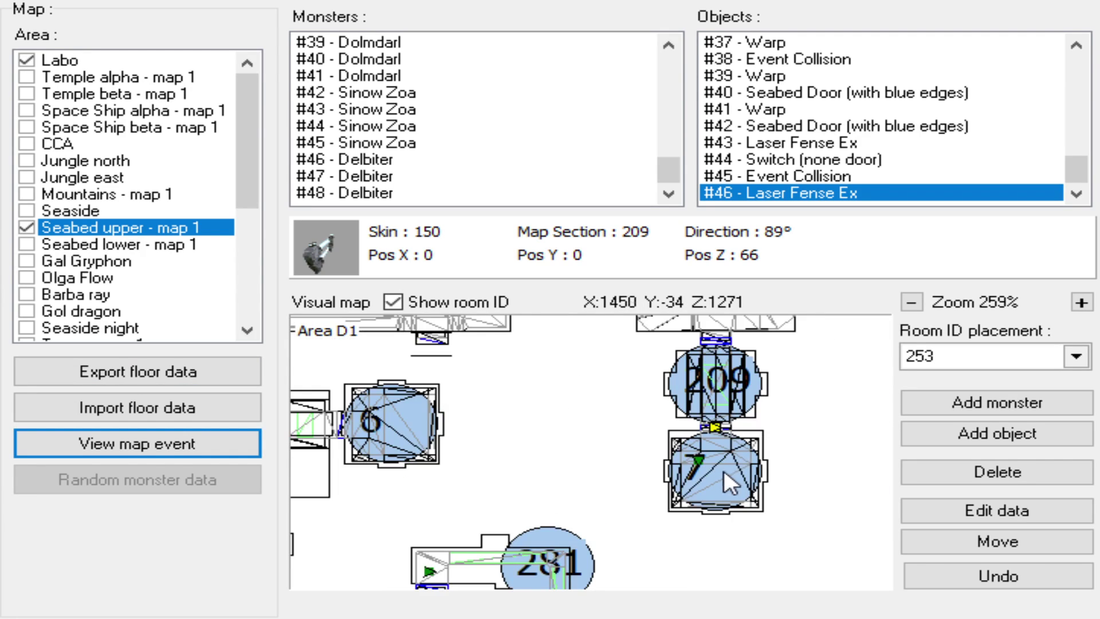
{"action": "scroll", "coordinate": [769, 467], "scroll_direction": "up", "scroll_amount": 2}
{"action": "left_click", "coordinate": [720, 462]}
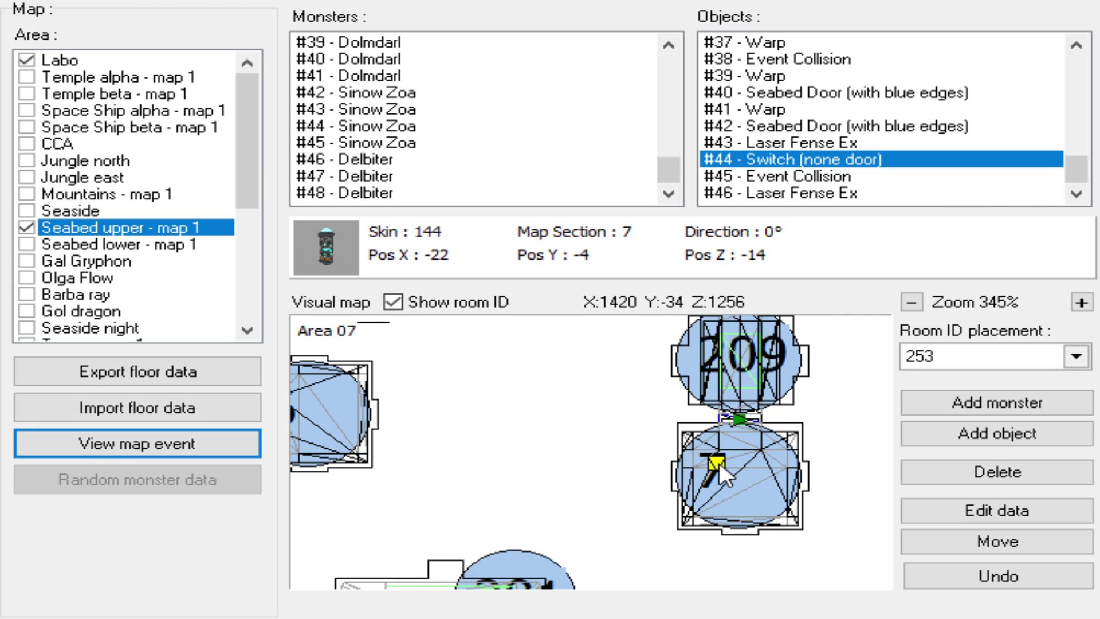
{"action": "left_click", "coordinate": [989, 509]}
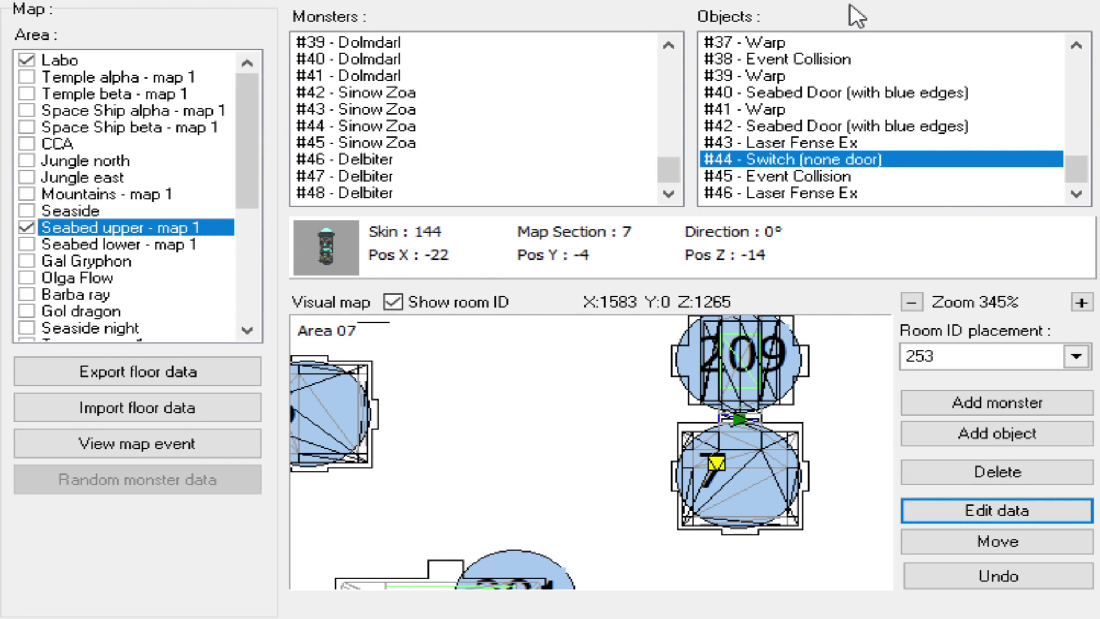
{"action": "scroll", "coordinate": [562, 408], "scroll_direction": "down", "scroll_amount": 1}
{"action": "left_click", "coordinate": [150, 448]}
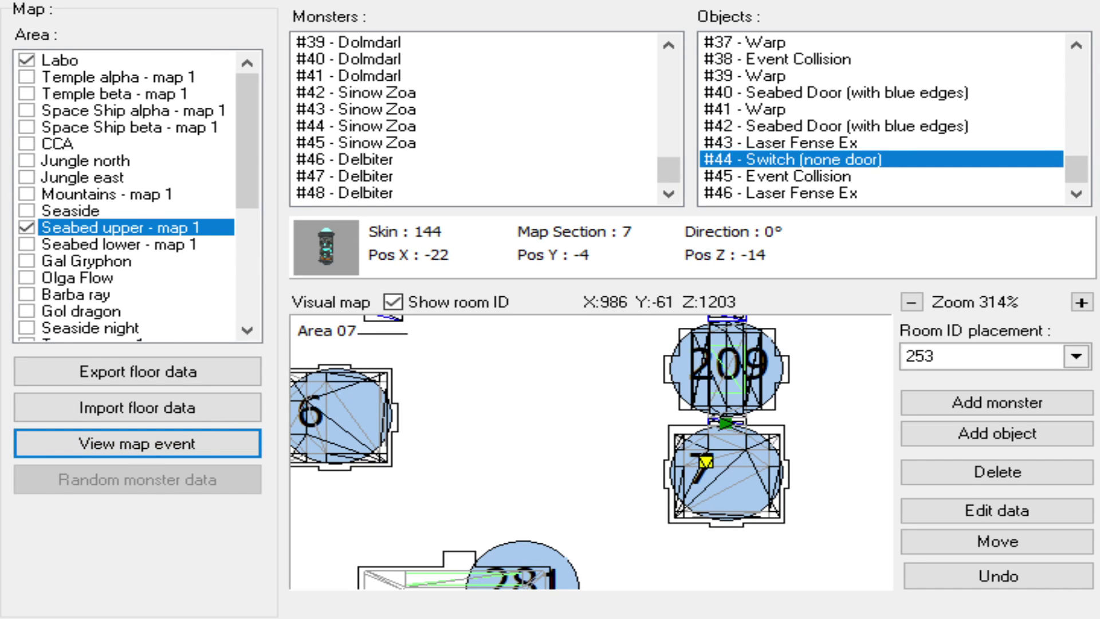
- Examine the route between the switch in room 7 and the Delbiter in room 253
{"action": "scroll", "coordinate": [779, 477], "scroll_direction": "up", "scroll_amount": 2}
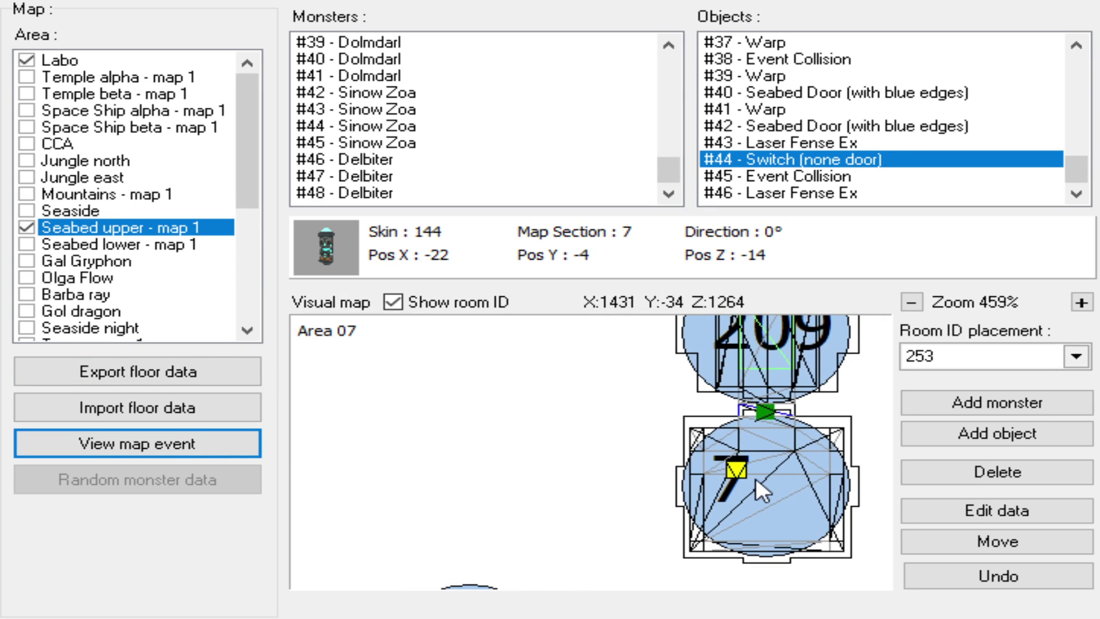
{"action": "scroll", "coordinate": [755, 478], "scroll_direction": "down", "scroll_amount": 3}
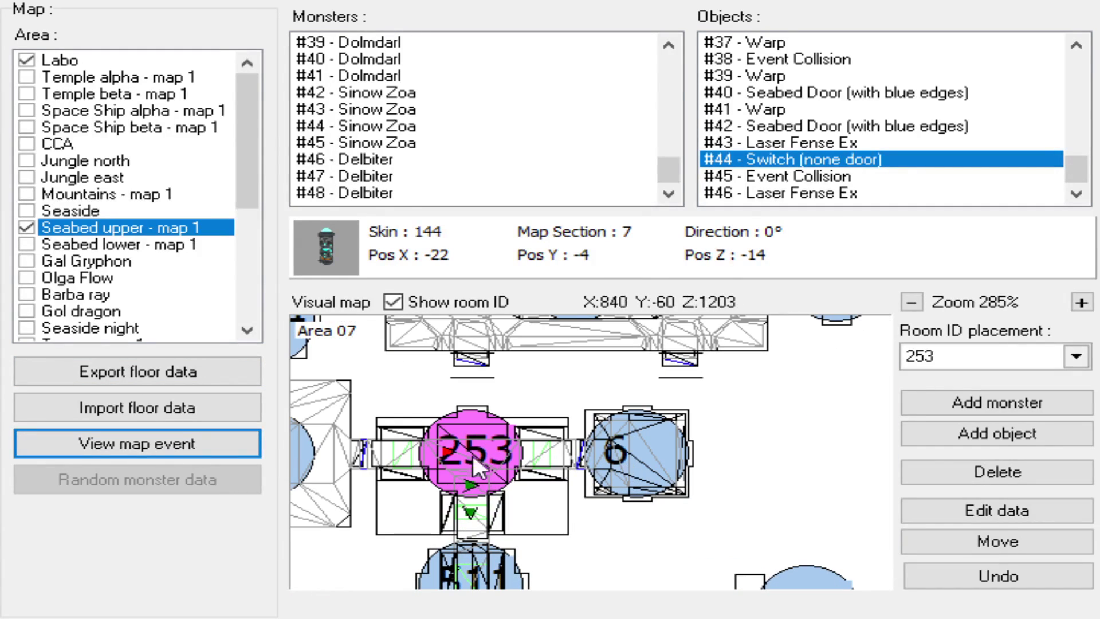
{"action": "scroll", "coordinate": [504, 455], "scroll_direction": "down", "scroll_amount": 1}
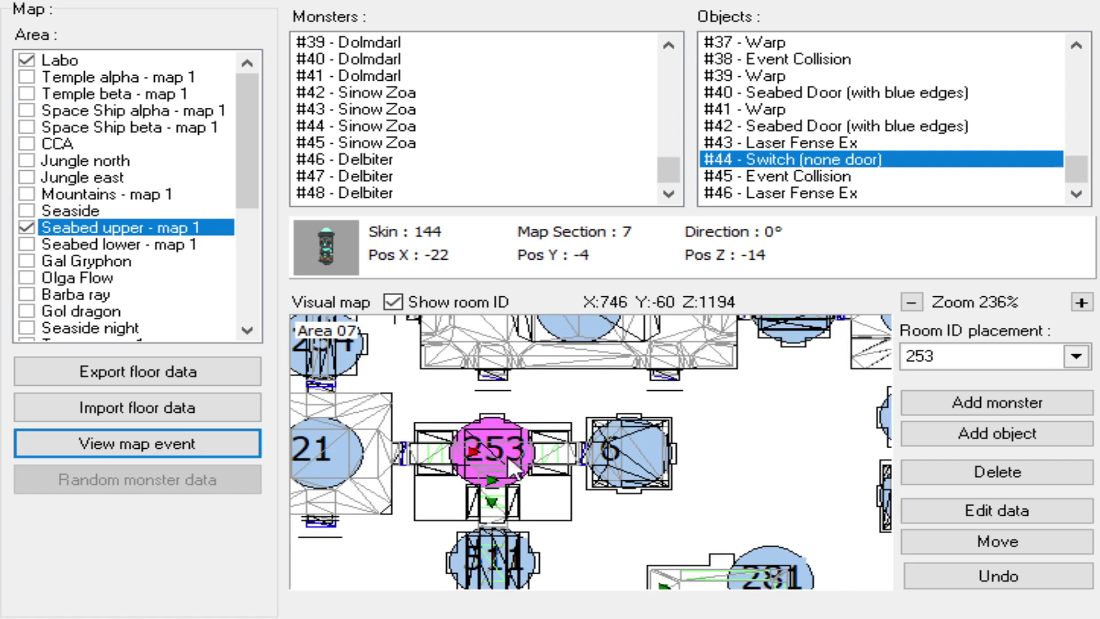
{"action": "left_click_drag", "start_coordinate": [534, 456], "coordinate": [483, 475]}
{"action": "left_click_drag", "start_coordinate": [638, 472], "coordinate": [492, 464]}
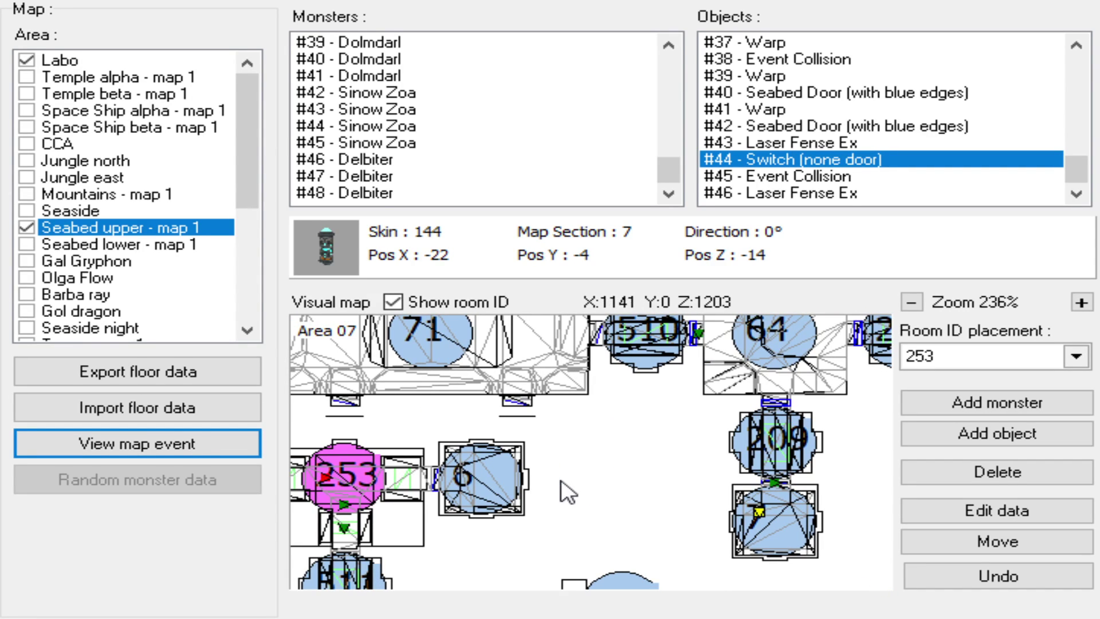
{"action": "left_click_drag", "start_coordinate": [565, 491], "coordinate": [510, 487]}
{"action": "scroll", "coordinate": [599, 476], "scroll_direction": "up", "scroll_amount": 3}
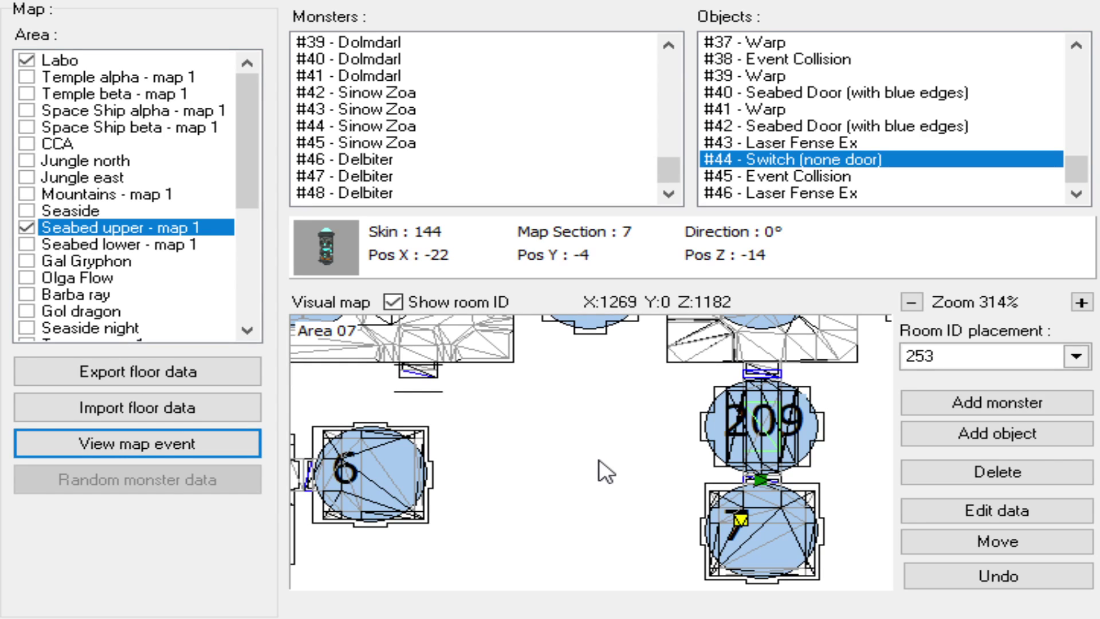
- Inspect the passage between rooms 21 and 253 up close and go back to the switch in room 7
{"action": "left_click_drag", "start_coordinate": [599, 477], "coordinate": [553, 512]}
{"action": "left_click_drag", "start_coordinate": [627, 486], "coordinate": [632, 484]}
{"action": "left_click_drag", "start_coordinate": [506, 509], "coordinate": [643, 484]}
{"action": "scroll", "coordinate": [505, 472], "scroll_direction": "up", "scroll_amount": 1}
{"action": "left_click_drag", "start_coordinate": [505, 471], "coordinate": [626, 468]}
{"action": "left_click_drag", "start_coordinate": [528, 496], "coordinate": [589, 493]}
{"action": "scroll", "coordinate": [633, 473], "scroll_direction": "up", "scroll_amount": 8}
{"action": "mouse_move", "coordinate": [690, 453]}
{"action": "left_mouse_down"}
{"action": "mouse_move", "coordinate": [577, 491]}
{"action": "mouse_move", "coordinate": [695, 470]}
{"action": "left_mouse_up"}
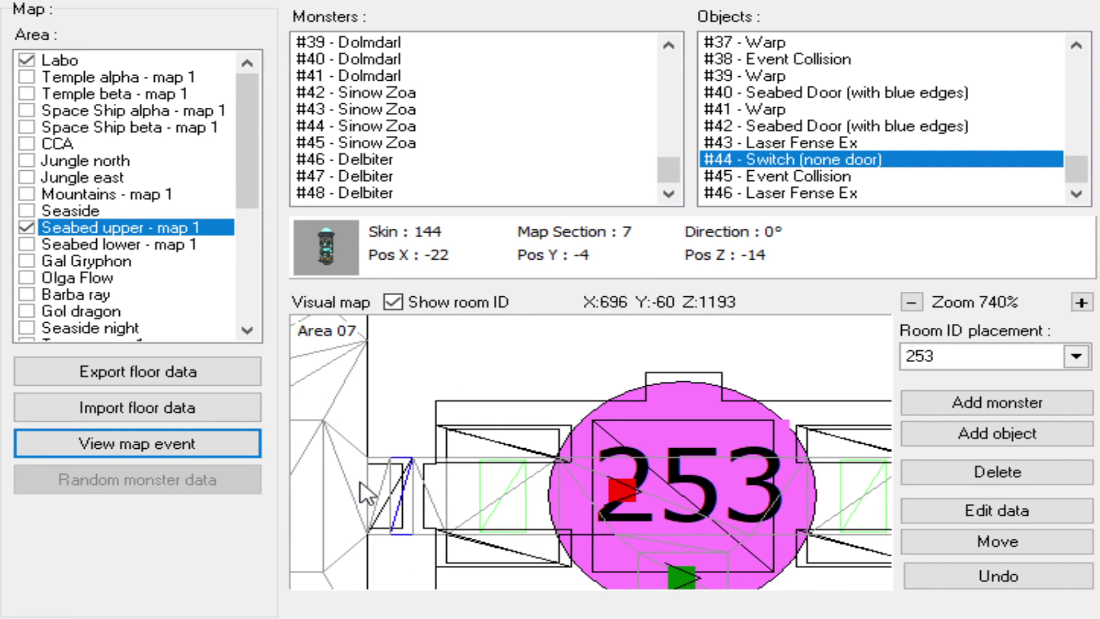
{"action": "left_click_drag", "start_coordinate": [618, 479], "coordinate": [614, 478]}
{"action": "scroll", "coordinate": [616, 482], "scroll_direction": "down", "scroll_amount": 8}
{"action": "left_click_drag", "start_coordinate": [780, 470], "coordinate": [541, 466]}
{"action": "left_click_drag", "start_coordinate": [778, 501], "coordinate": [617, 461]}
{"action": "left_click_drag", "start_coordinate": [739, 480], "coordinate": [624, 450]}
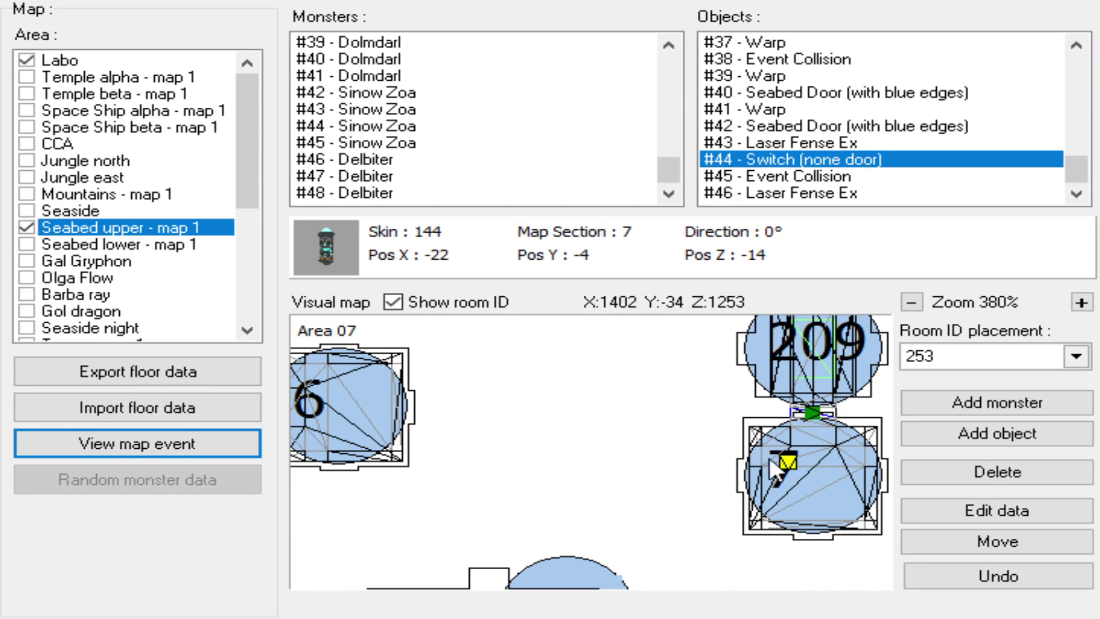
- Add a Laser Fense Ex to room 253 at the doorway towards room 21 and open its data for editing
{"action": "left_click_drag", "start_coordinate": [495, 437], "coordinate": [606, 469]}
{"action": "left_click_drag", "start_coordinate": [345, 463], "coordinate": [590, 456]}
{"action": "scroll", "coordinate": [546, 454], "scroll_direction": "up", "scroll_amount": 4}
{"action": "left_click_drag", "start_coordinate": [427, 474], "coordinate": [524, 471]}
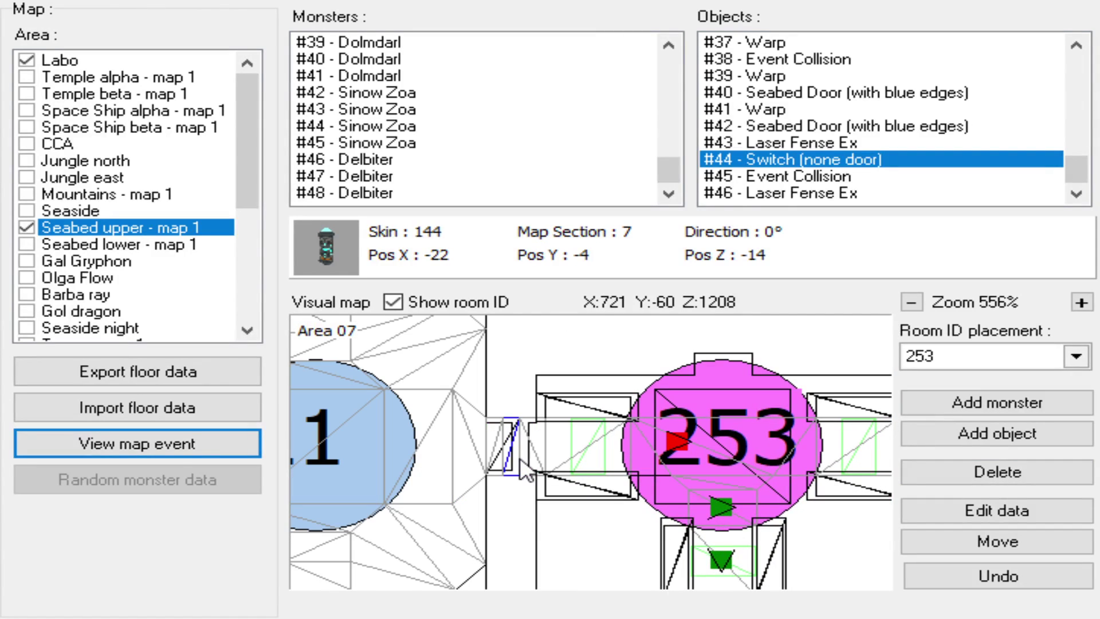
{"action": "left_click", "coordinate": [997, 434]}
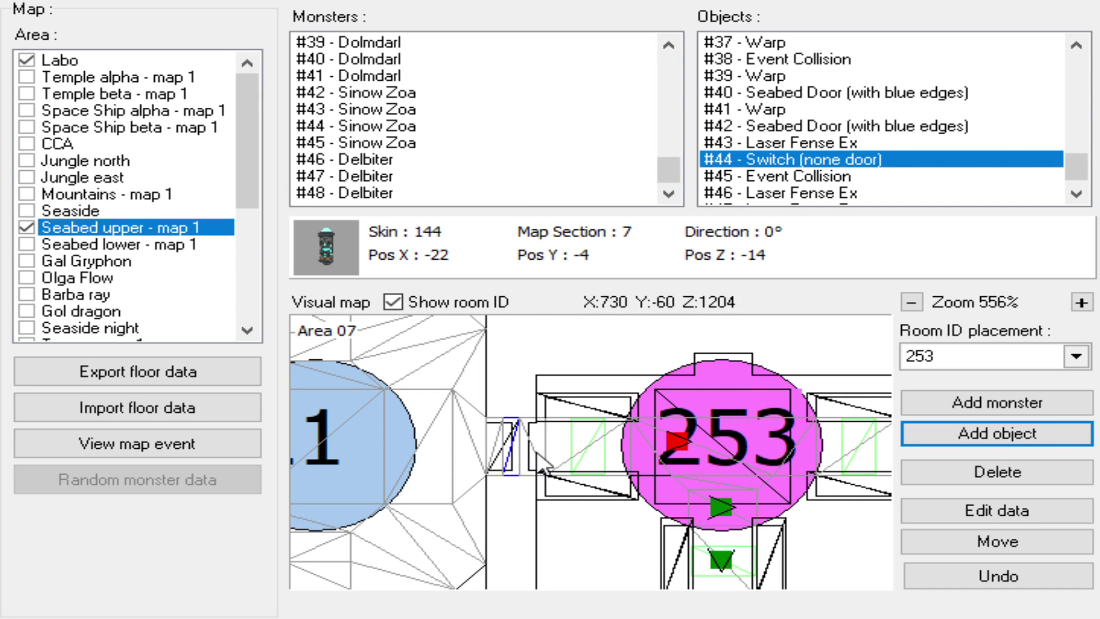
{"action": "left_click", "coordinate": [536, 445]}
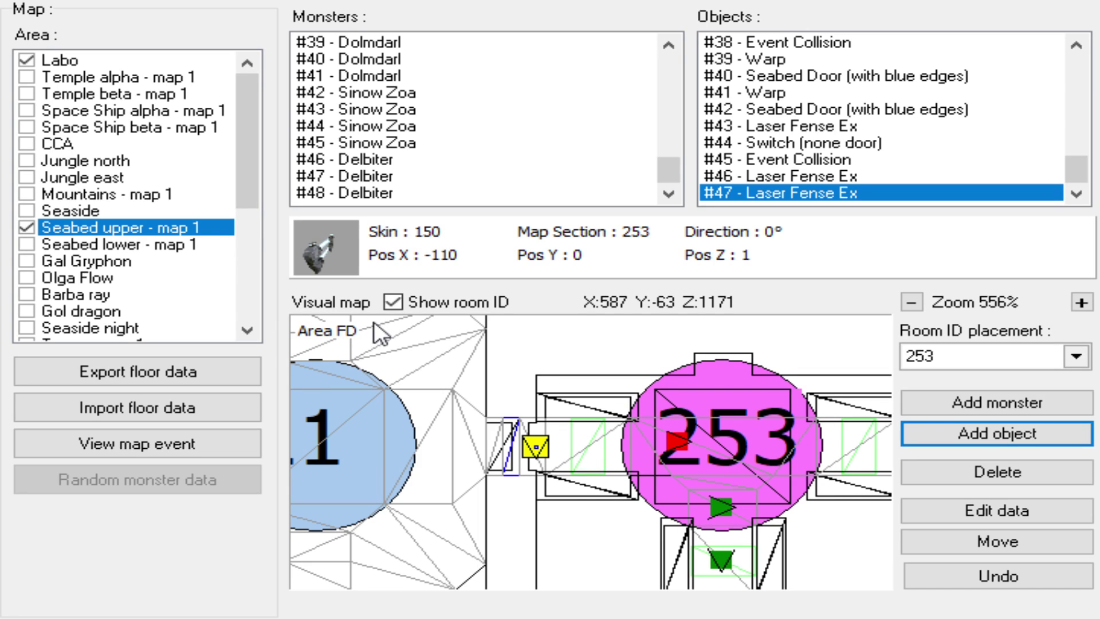
{"action": "key", "text": "Left"}
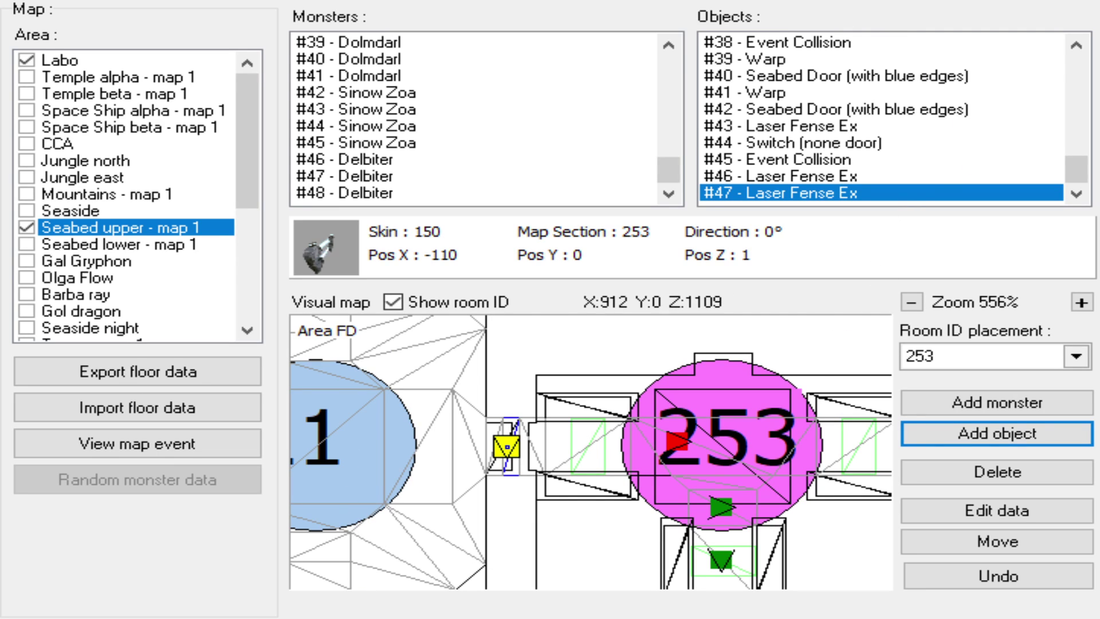
{"action": "left_click", "coordinate": [914, 514]}
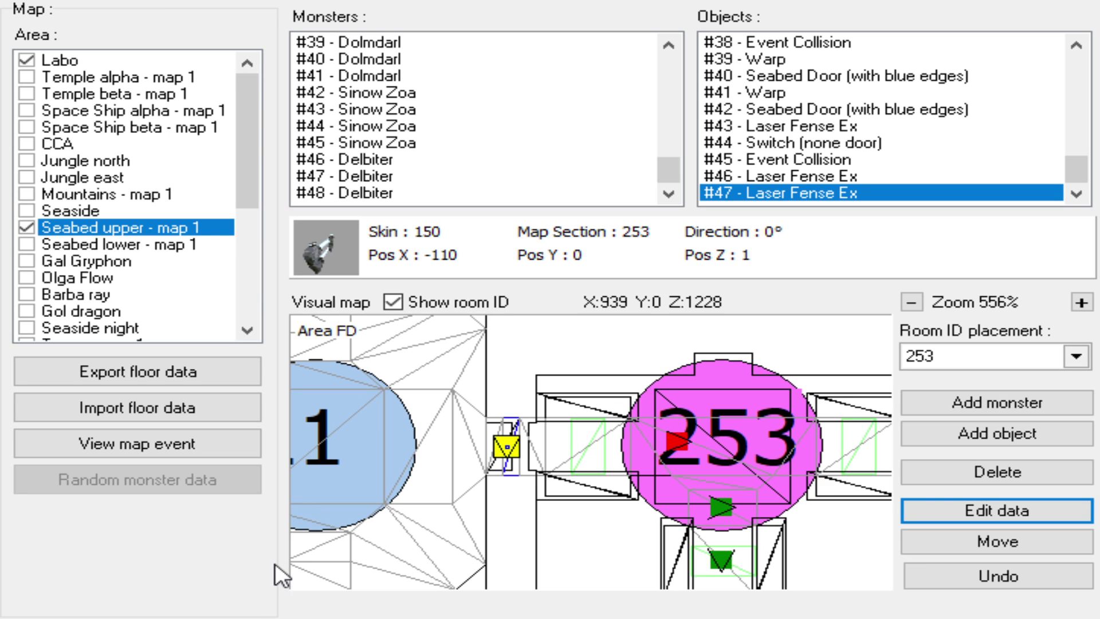
- Review the layout around rooms 71, 510, 64, 209 and 7 in relation to rooms 253 and 6
{"action": "scroll", "coordinate": [632, 442], "scroll_direction": "down", "scroll_amount": 3}
{"action": "left_click_drag", "start_coordinate": [587, 406], "coordinate": [550, 474]}
{"action": "scroll", "coordinate": [582, 442], "scroll_direction": "down", "scroll_amount": 1}
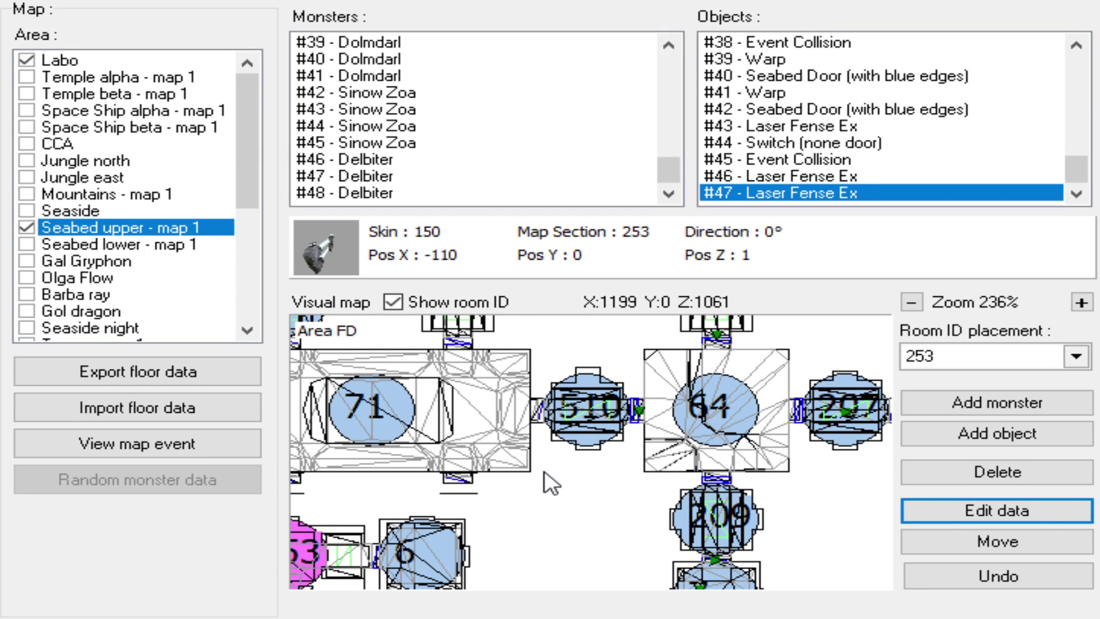
{"action": "left_click_drag", "start_coordinate": [492, 438], "coordinate": [546, 427]}
{"action": "left_click_drag", "start_coordinate": [432, 491], "coordinate": [496, 445]}
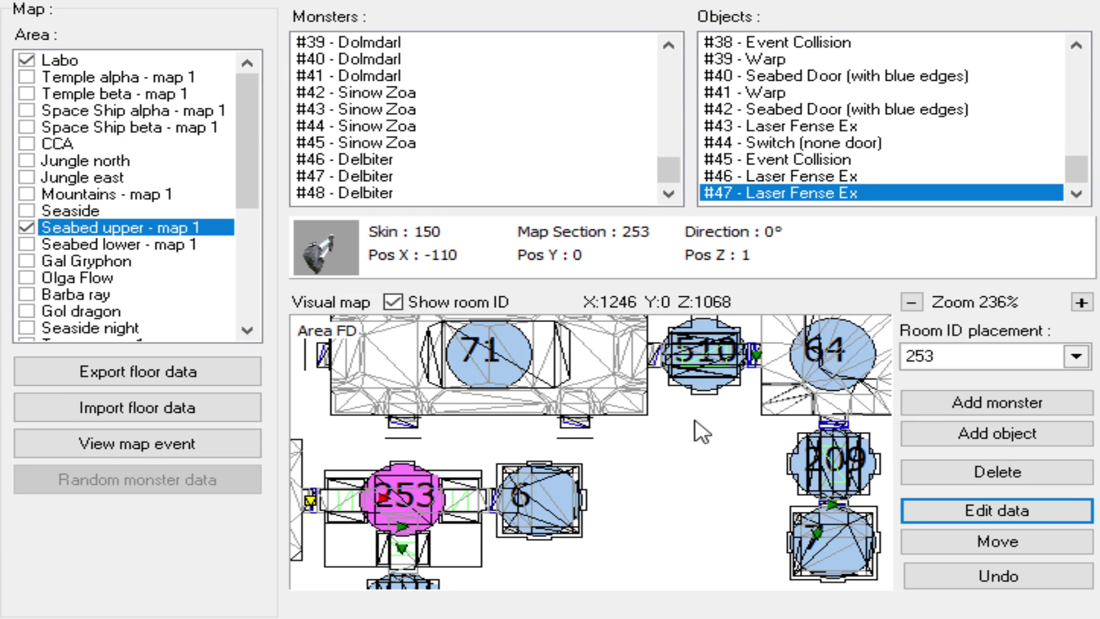
{"action": "left_click_drag", "start_coordinate": [695, 429], "coordinate": [635, 465]}
{"action": "scroll", "coordinate": [675, 462], "scroll_direction": "up", "scroll_amount": 3}
{"action": "left_click_drag", "start_coordinate": [765, 467], "coordinate": [690, 444]}
{"action": "scroll", "coordinate": [631, 464], "scroll_direction": "down", "scroll_amount": 2}
{"action": "left_click_drag", "start_coordinate": [638, 479], "coordinate": [583, 430]}
{"action": "scroll", "coordinate": [573, 433], "scroll_direction": "down", "scroll_amount": 1}
{"action": "scroll", "coordinate": [550, 420], "scroll_direction": "down", "scroll_amount": 2}
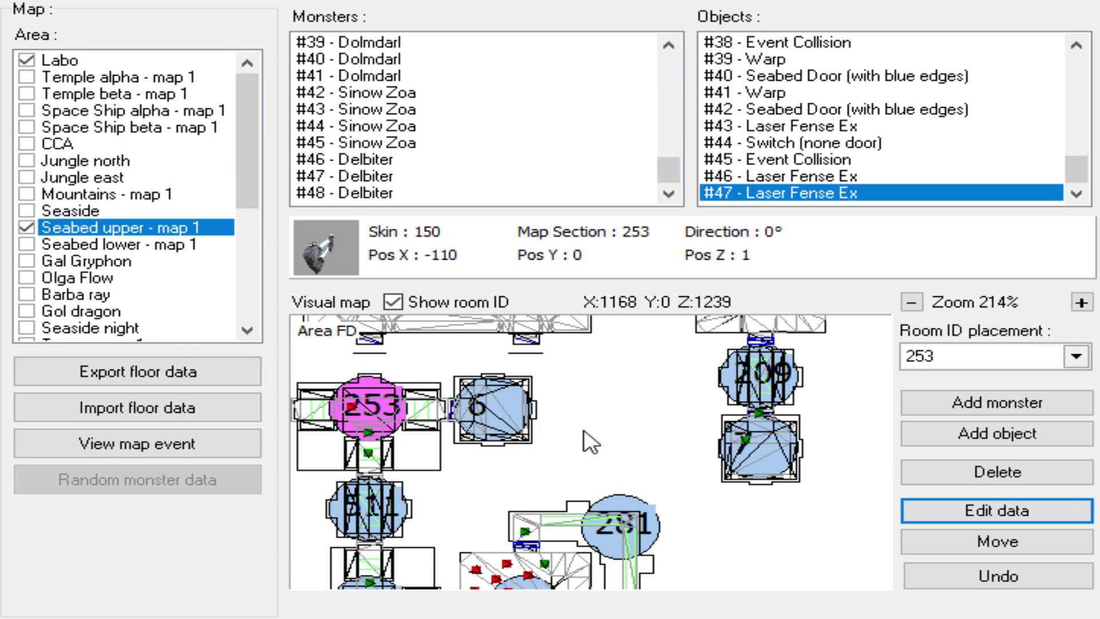
{"action": "left_click_drag", "start_coordinate": [654, 425], "coordinate": [660, 471]}
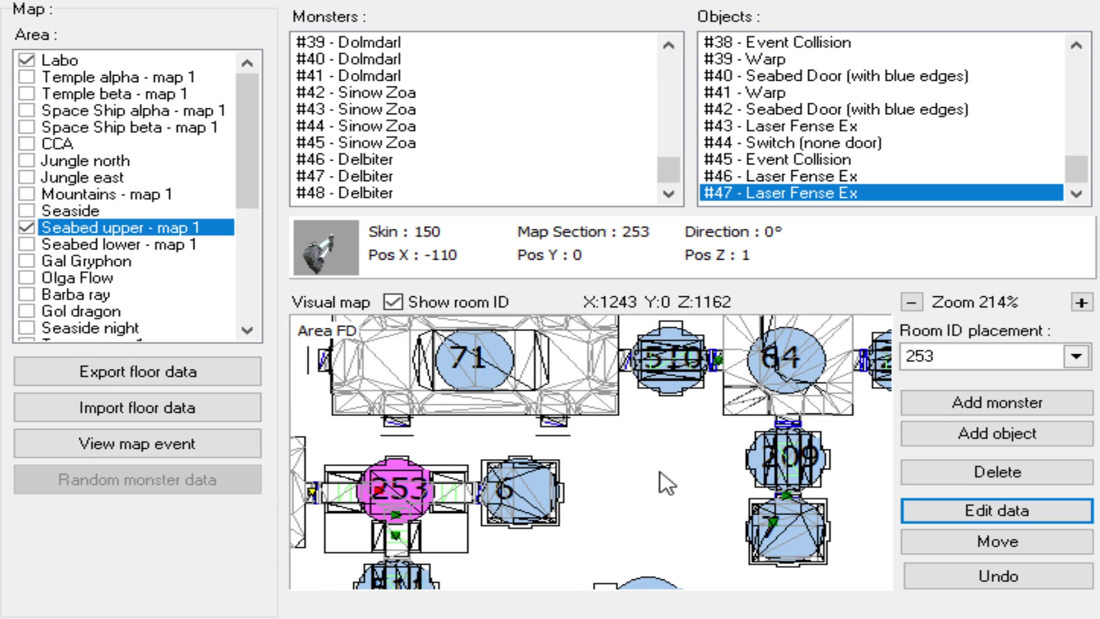
{"action": "left_click_drag", "start_coordinate": [520, 467], "coordinate": [603, 465]}
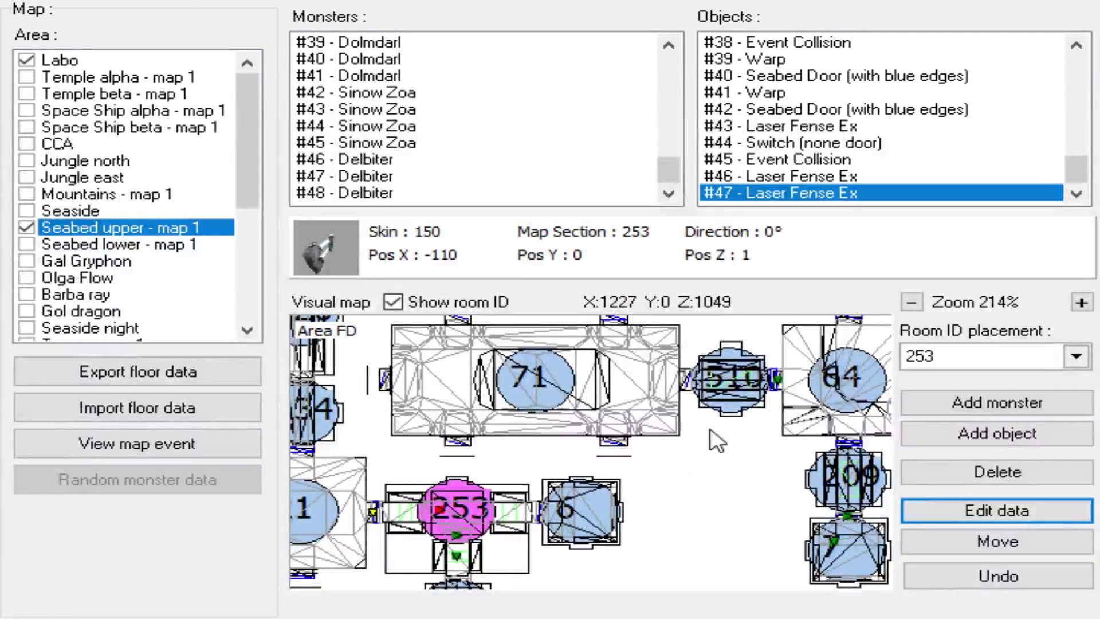
- Check the laser fences between rooms 510 and 64 and between rooms 21 and 253, and select the switch in room 7
{"action": "scroll", "coordinate": [716, 441], "scroll_direction": "up", "scroll_amount": 3}
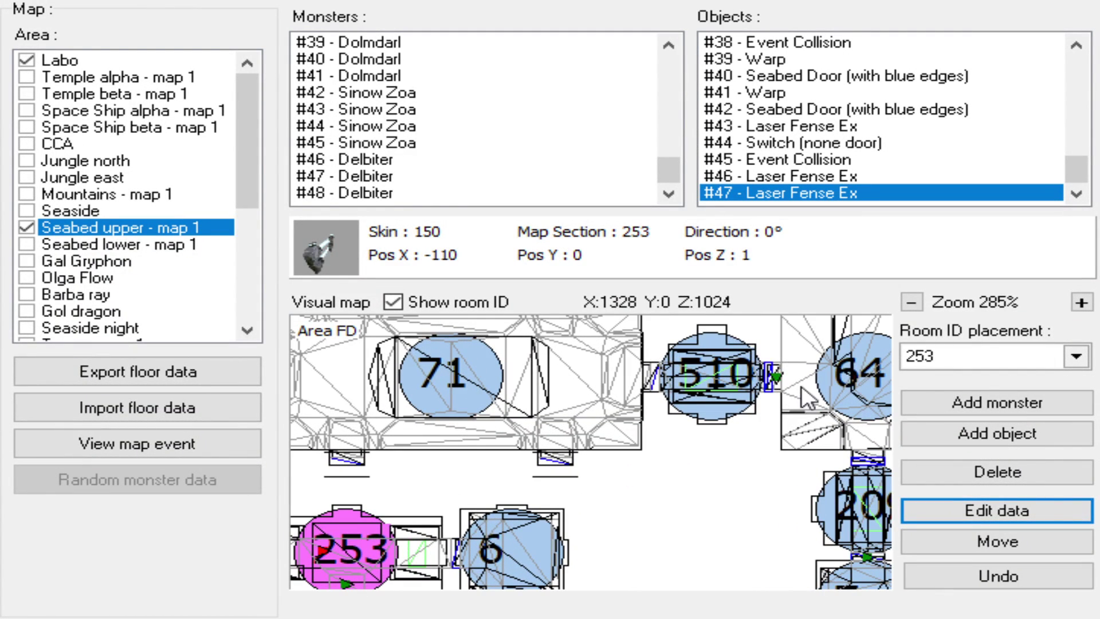
{"action": "left_click_drag", "start_coordinate": [652, 479], "coordinate": [665, 465]}
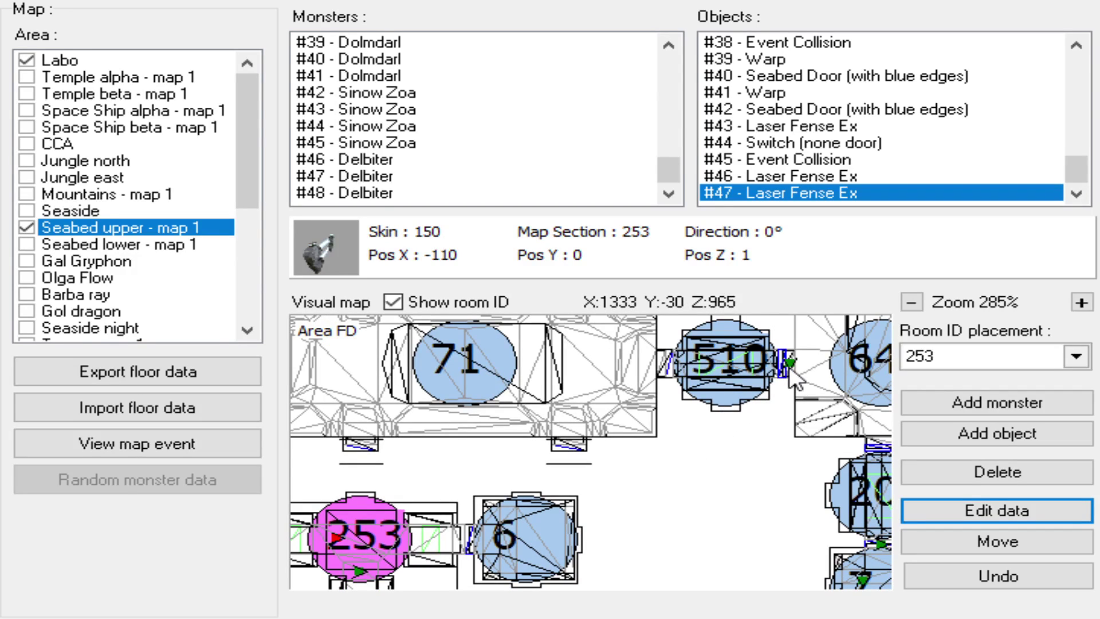
{"action": "left_click", "coordinate": [791, 364]}
{"action": "left_click_drag", "start_coordinate": [689, 464], "coordinate": [732, 451]}
{"action": "scroll", "coordinate": [655, 462], "scroll_direction": "down", "scroll_amount": 1}
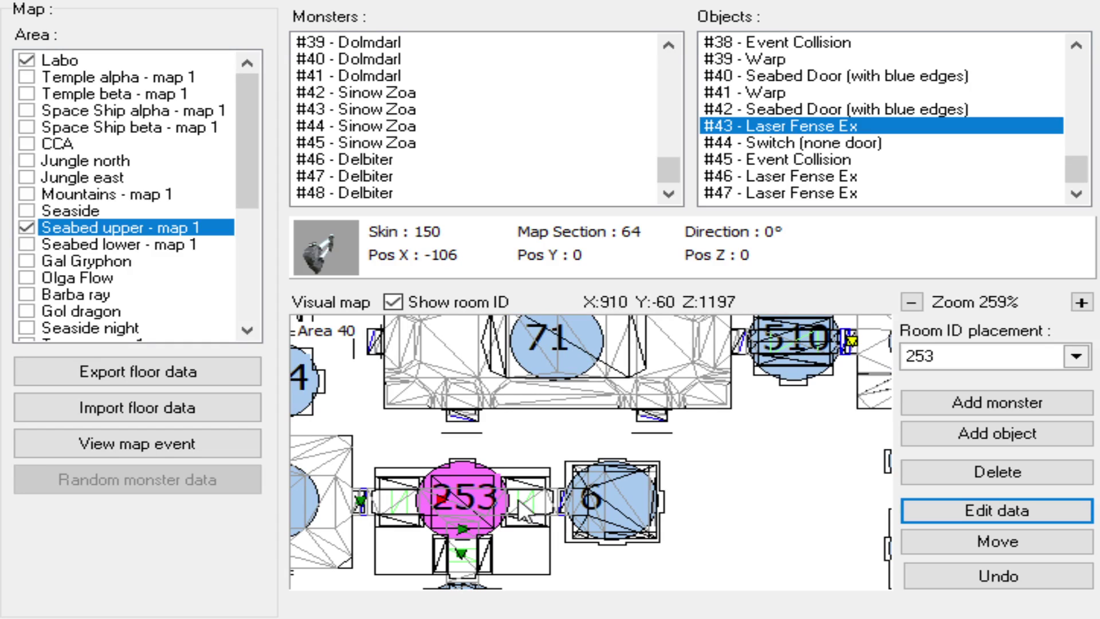
{"action": "left_click", "coordinate": [364, 501]}
{"action": "left_click_drag", "start_coordinate": [705, 487], "coordinate": [661, 485]}
{"action": "scroll", "coordinate": [699, 493], "scroll_direction": "down", "scroll_amount": 2}
{"action": "left_click", "coordinate": [754, 480]}
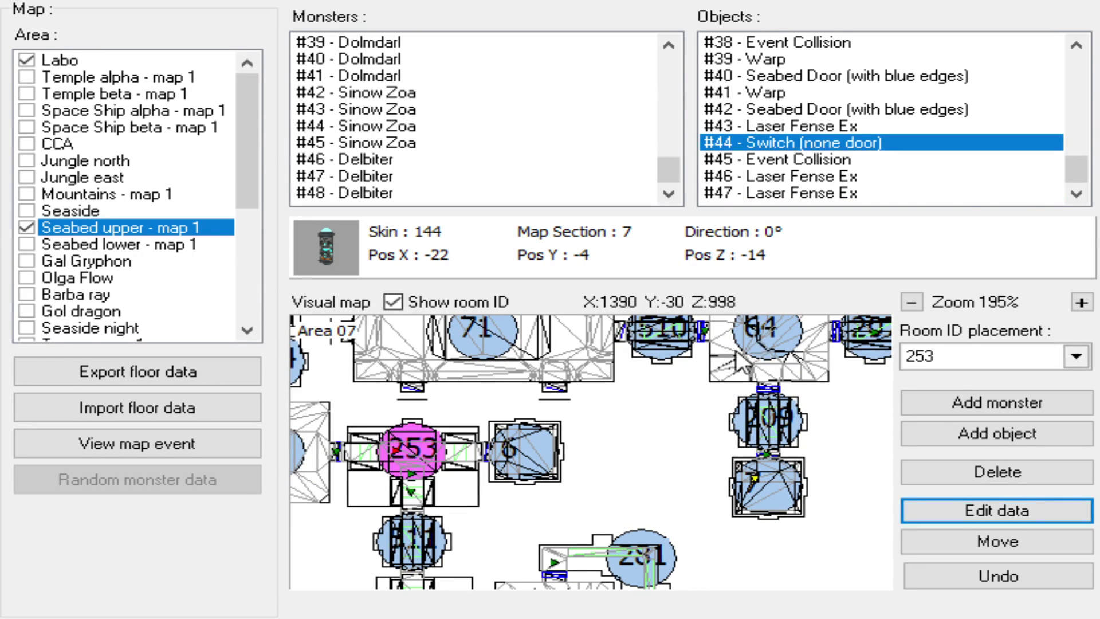
- Review the paths from room 64 through rooms 510 and 209 and the area between rooms 7 and 253
{"action": "left_click_drag", "start_coordinate": [563, 426], "coordinate": [503, 495]}
{"action": "scroll", "coordinate": [622, 458], "scroll_direction": "up", "scroll_amount": 1}
{"action": "scroll", "coordinate": [618, 457], "scroll_direction": "down", "scroll_amount": 2}
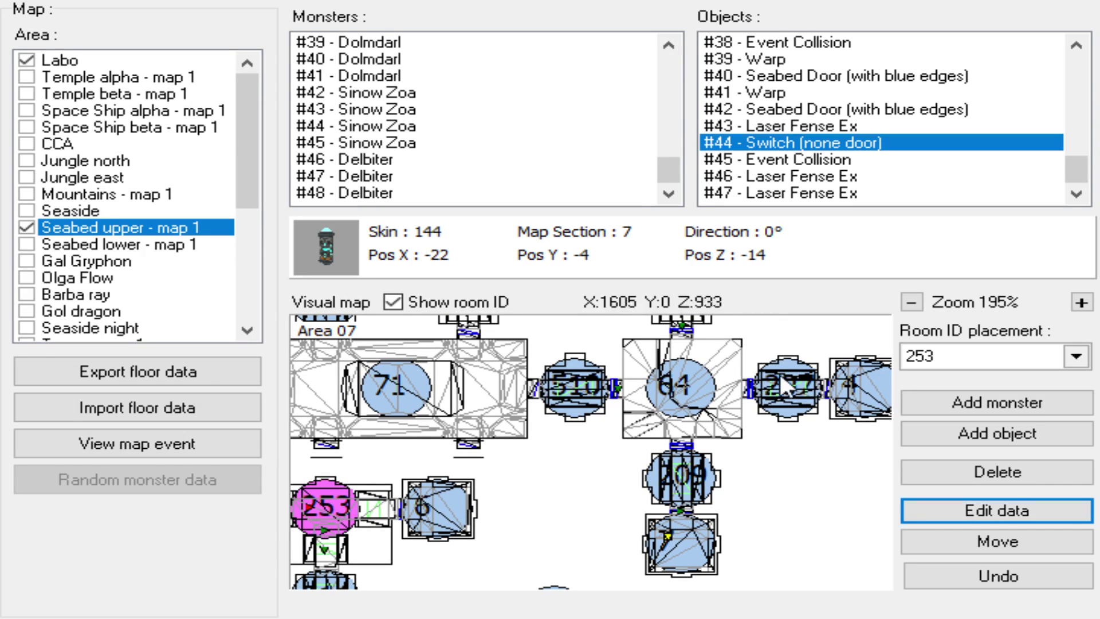
{"action": "left_click_drag", "start_coordinate": [584, 483], "coordinate": [643, 448]}
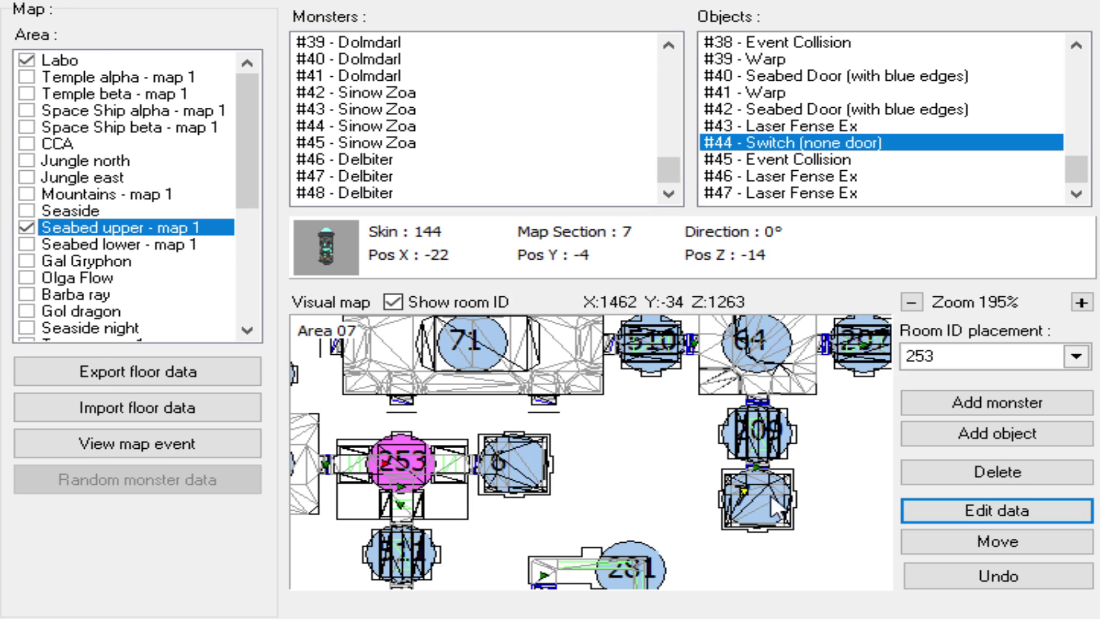
{"action": "key", "text": "Left"}
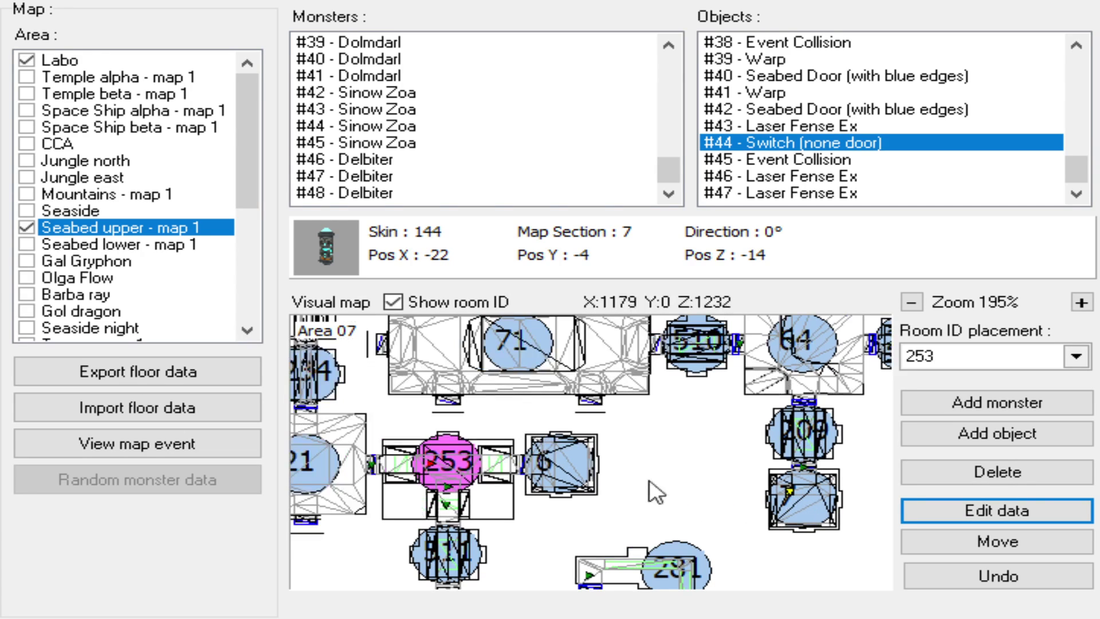
{"action": "left_click_drag", "start_coordinate": [650, 447], "coordinate": [646, 468]}
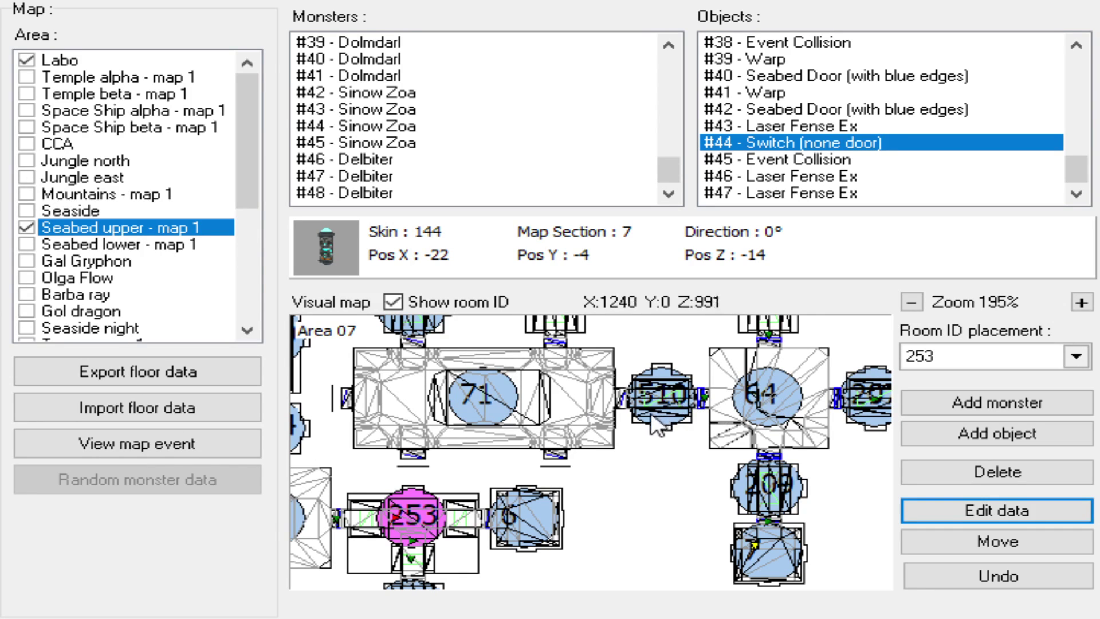
{"action": "left_click_drag", "start_coordinate": [640, 429], "coordinate": [669, 421]}
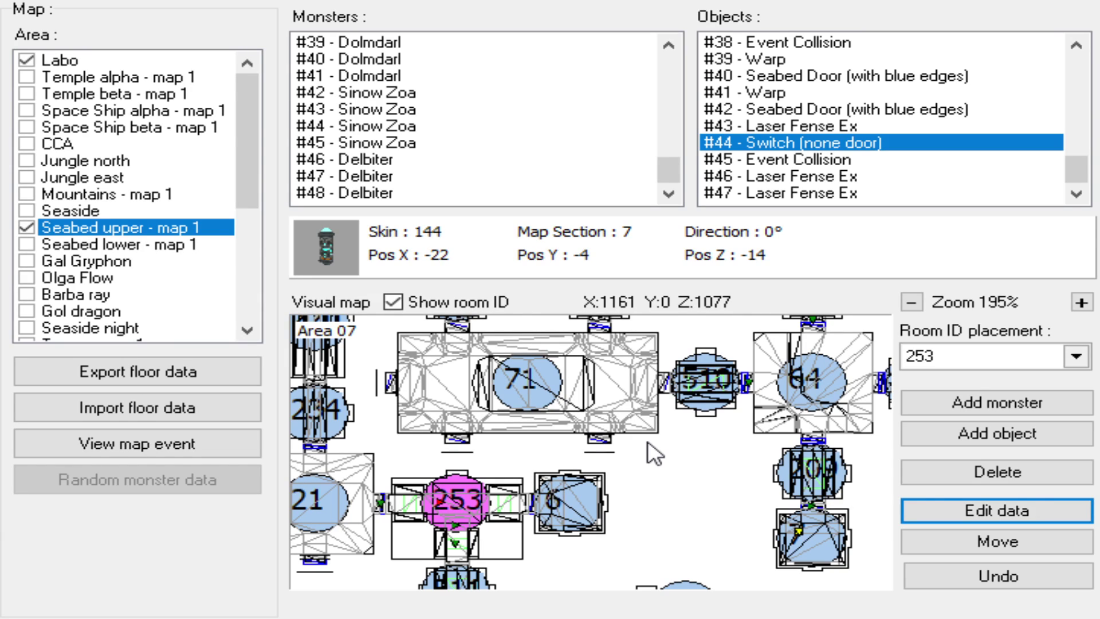
- Examine the doorway between rooms 21 and 253 and the objects placed inside room 253
{"action": "left_click_drag", "start_coordinate": [634, 498], "coordinate": [480, 452]}
{"action": "scroll", "coordinate": [564, 509], "scroll_direction": "up", "scroll_amount": 1}
{"action": "scroll", "coordinate": [480, 452], "scroll_direction": "up", "scroll_amount": 2}
{"action": "left_click_drag", "start_coordinate": [484, 489], "coordinate": [528, 442]}
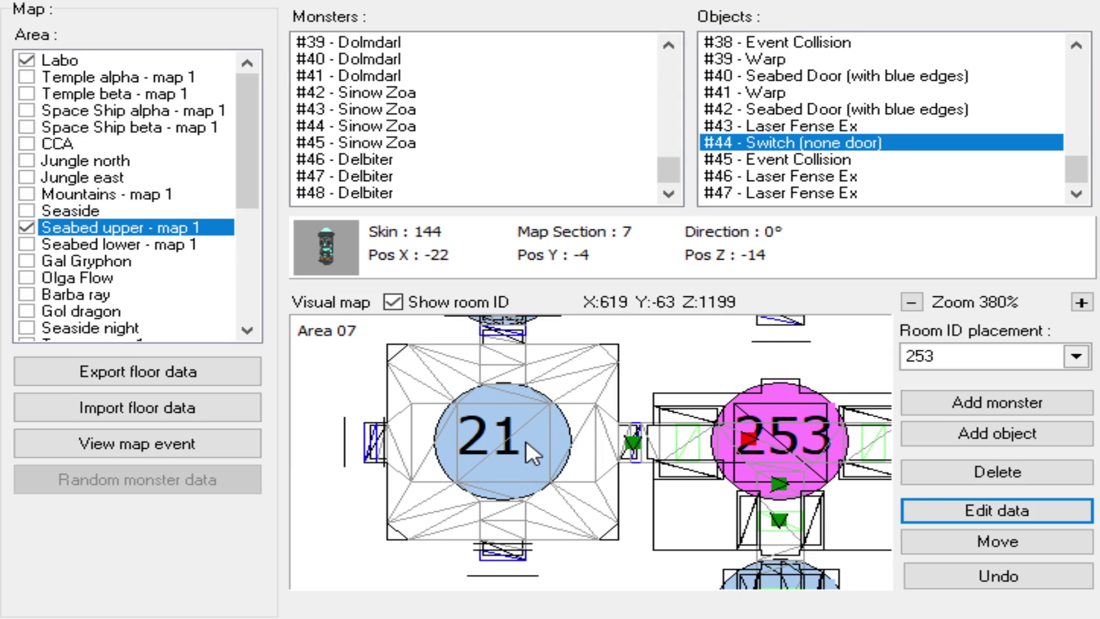
{"action": "scroll", "coordinate": [524, 445], "scroll_direction": "down", "scroll_amount": 2}
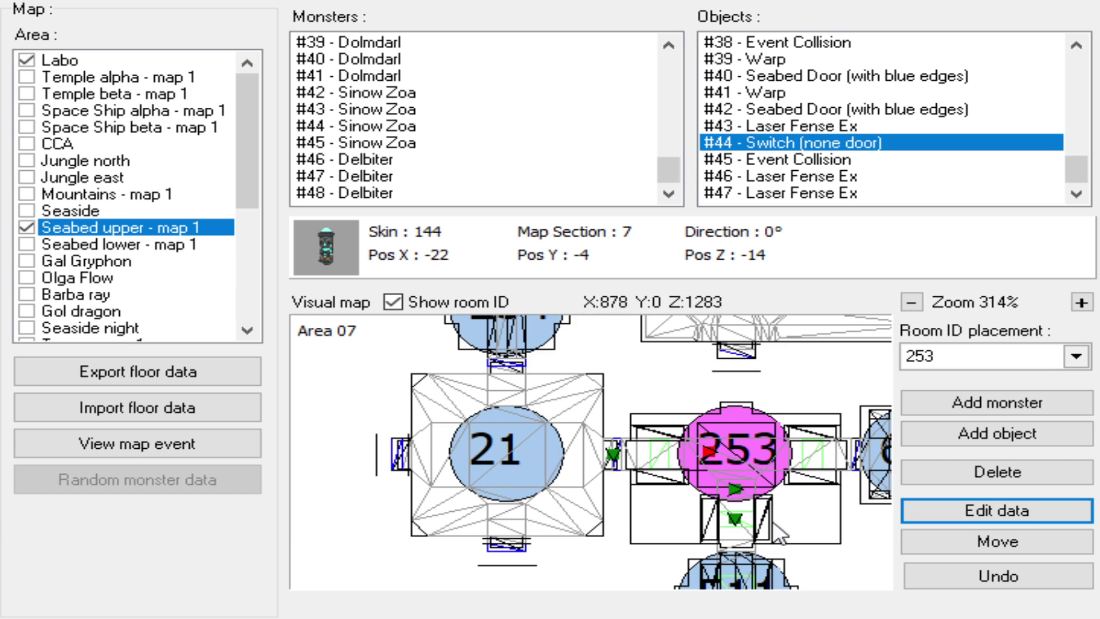
{"action": "scroll", "coordinate": [724, 473], "scroll_direction": "up", "scroll_amount": 3}
{"action": "left_click_drag", "start_coordinate": [724, 473], "coordinate": [685, 467]}
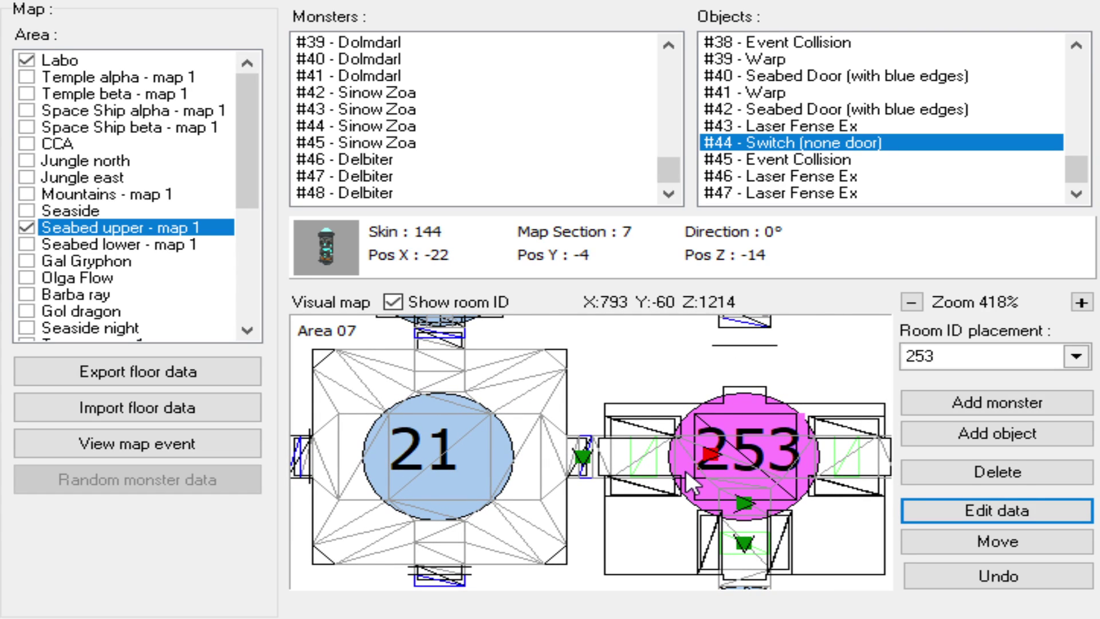
{"action": "left_click_drag", "start_coordinate": [726, 432], "coordinate": [603, 514]}
{"action": "scroll", "coordinate": [604, 514], "scroll_direction": "down", "scroll_amount": 5}
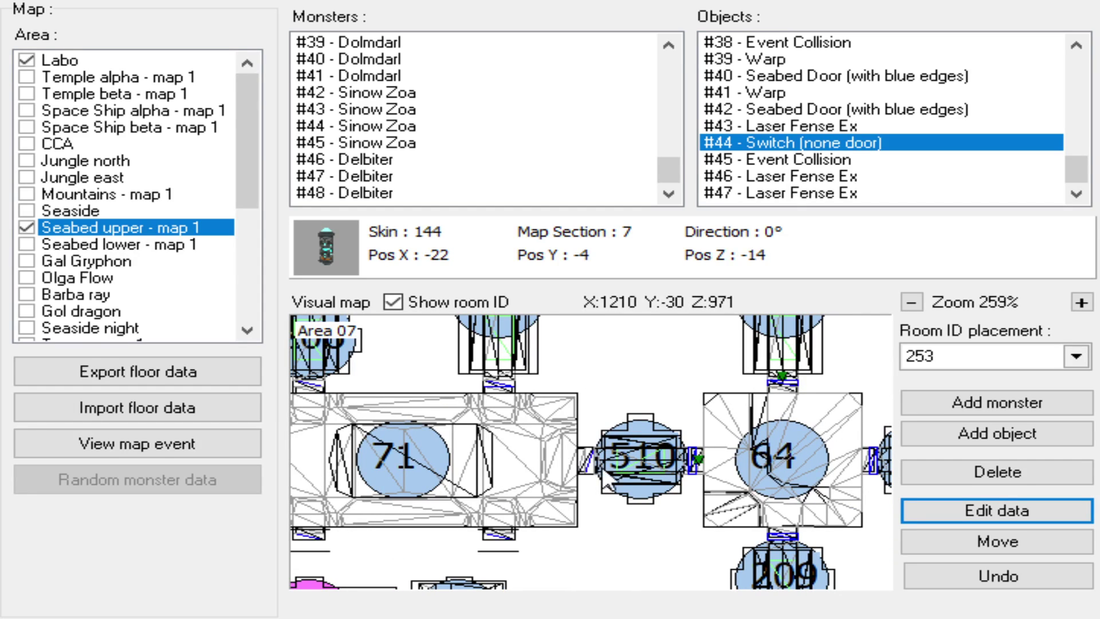
- Trace the layout from rooms 64, 510 and 71 to rooms 253, 21 and 234
{"action": "left_click_drag", "start_coordinate": [523, 460], "coordinate": [567, 460]}
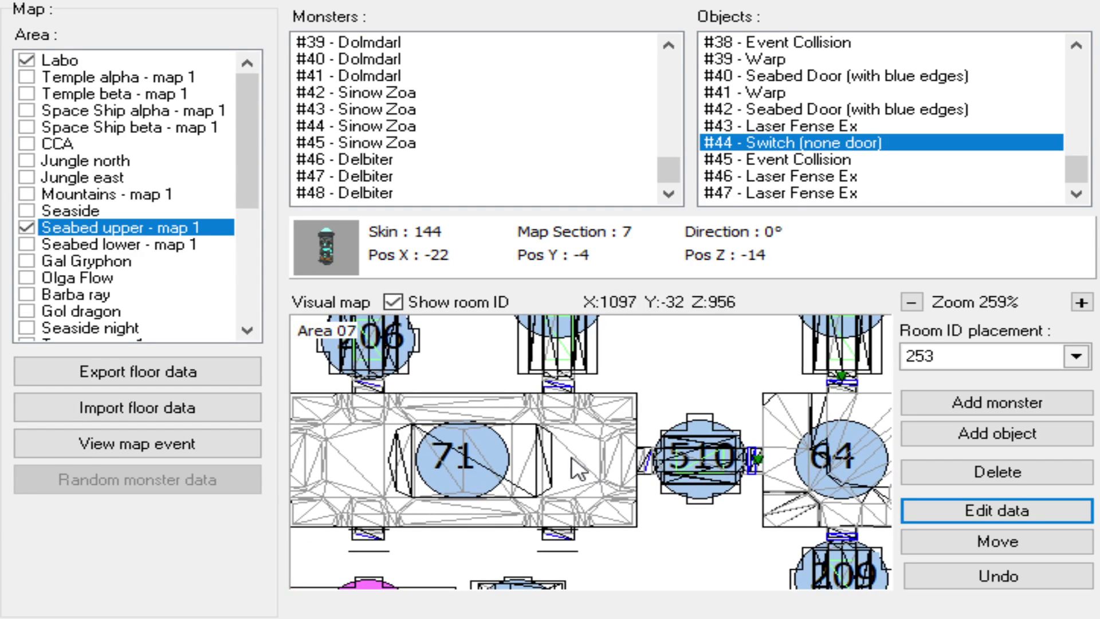
{"action": "left_click_drag", "start_coordinate": [593, 425], "coordinate": [720, 318]}
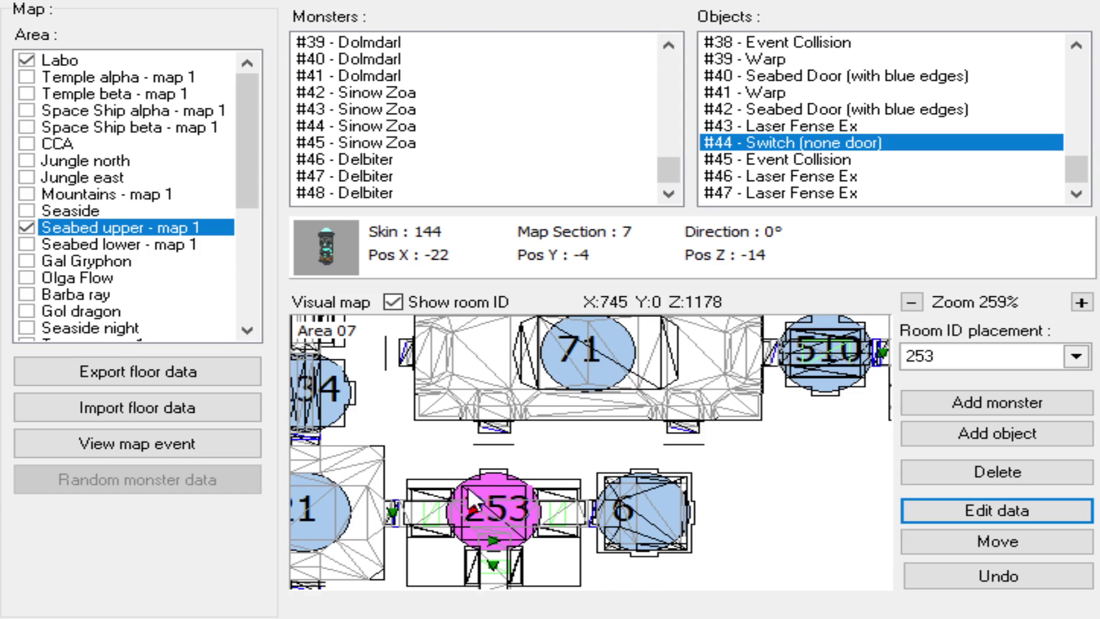
{"action": "left_click_drag", "start_coordinate": [435, 494], "coordinate": [549, 467]}
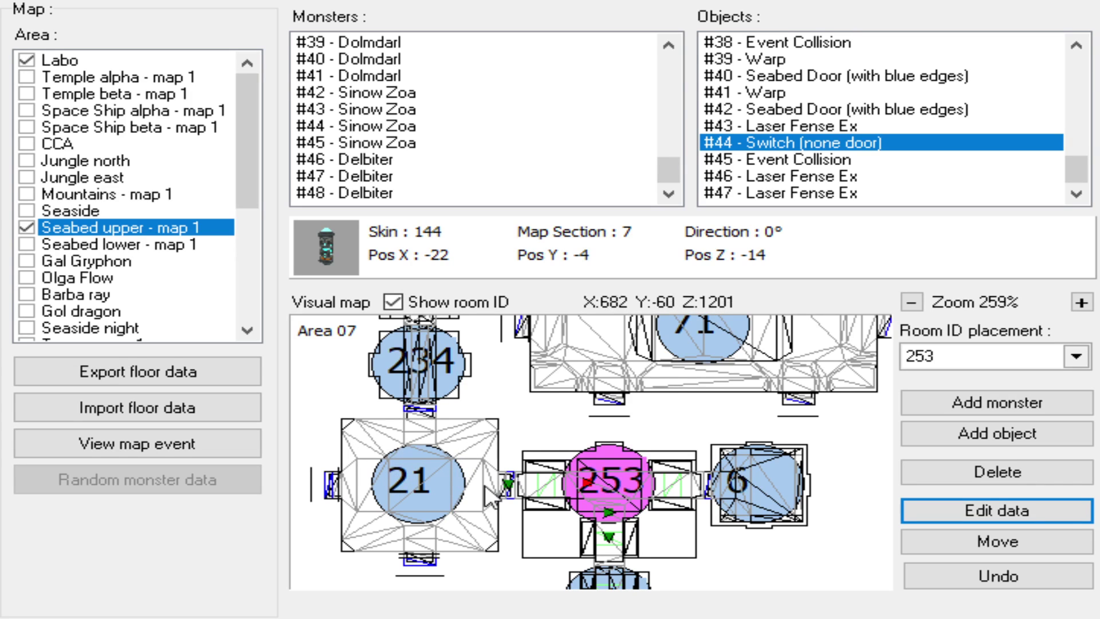
{"action": "left_click_drag", "start_coordinate": [441, 485], "coordinate": [456, 557]}
{"action": "scroll", "coordinate": [475, 482], "scroll_direction": "up", "scroll_amount": 1}
{"action": "scroll", "coordinate": [474, 485], "scroll_direction": "down", "scroll_amount": 2}
{"action": "scroll", "coordinate": [480, 441], "scroll_direction": "down", "scroll_amount": 1}
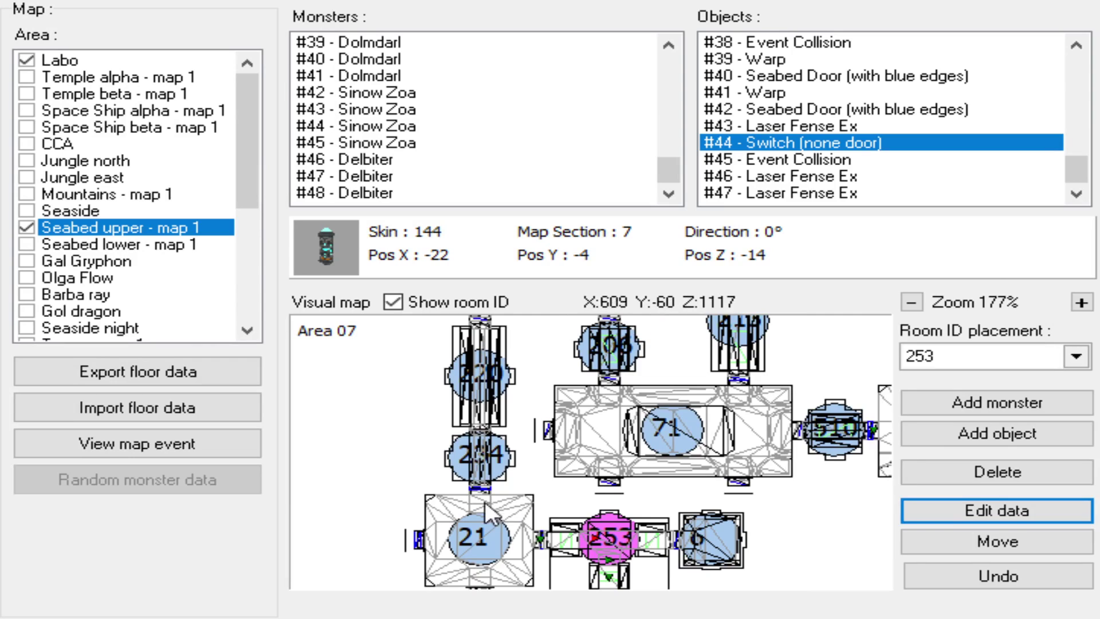
{"action": "left_click_drag", "start_coordinate": [481, 441], "coordinate": [532, 467]}
{"action": "scroll", "coordinate": [553, 453], "scroll_direction": "up", "scroll_amount": 3}
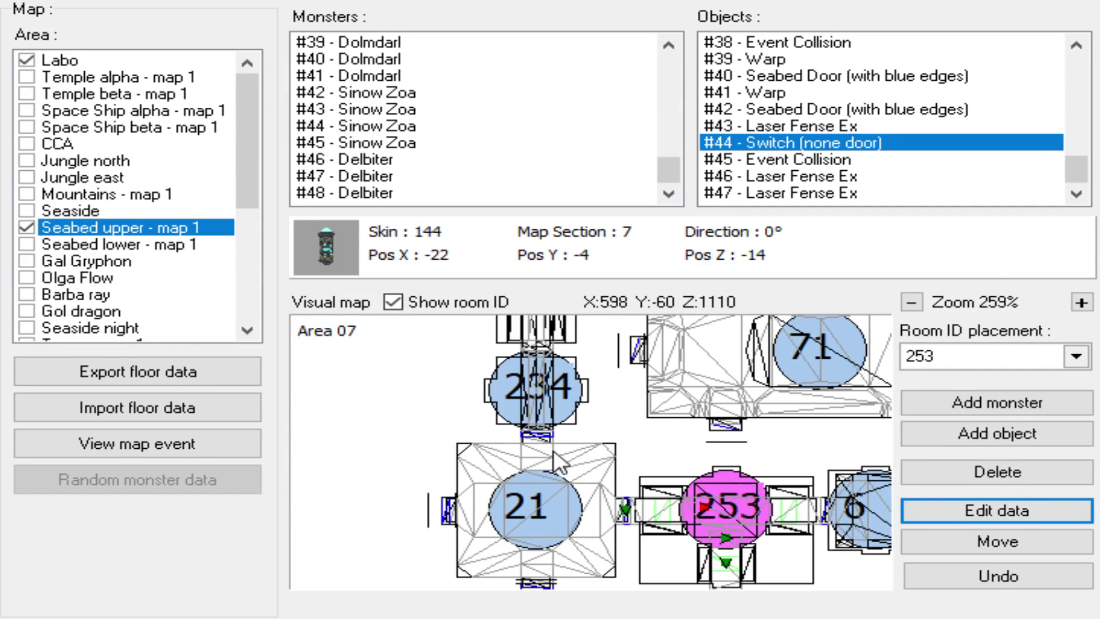
{"action": "scroll", "coordinate": [542, 457], "scroll_direction": "up", "scroll_amount": 1}
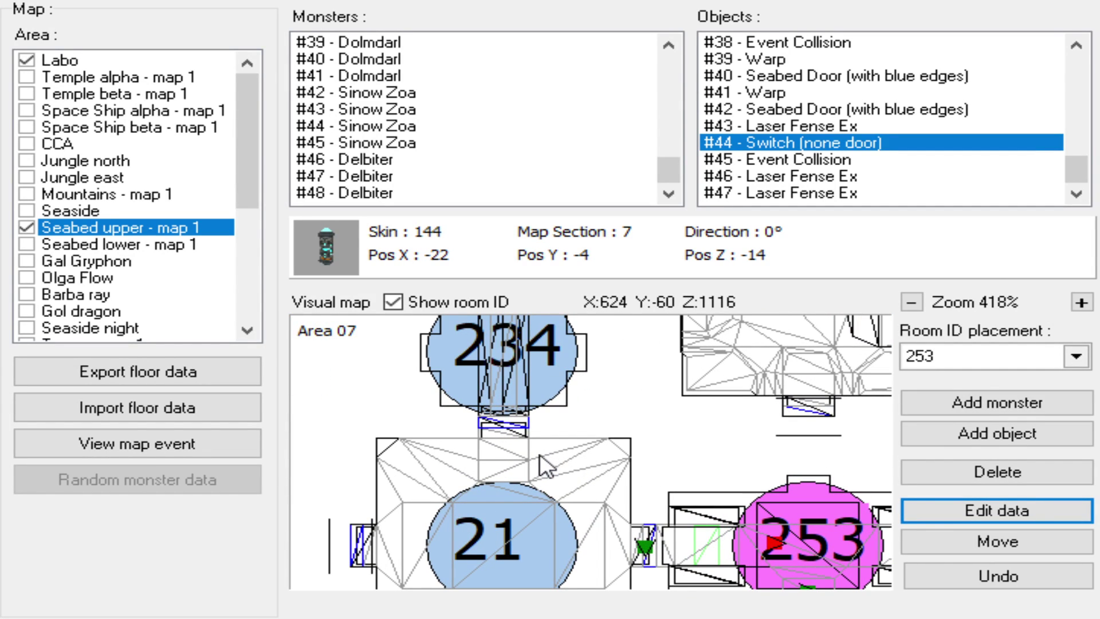
- Inspect the passage between rooms 21 and 234 and the corridor leading on through room 220
{"action": "left_click_drag", "start_coordinate": [527, 455], "coordinate": [609, 396]}
{"action": "scroll", "coordinate": [564, 455], "scroll_direction": "up", "scroll_amount": 2}
{"action": "scroll", "coordinate": [560, 447], "scroll_direction": "down", "scroll_amount": 2}
{"action": "left_click_drag", "start_coordinate": [599, 549], "coordinate": [646, 435]}
{"action": "left_click_drag", "start_coordinate": [632, 462], "coordinate": [544, 483]}
{"action": "scroll", "coordinate": [593, 472], "scroll_direction": "down", "scroll_amount": 2}
{"action": "scroll", "coordinate": [544, 476], "scroll_direction": "down", "scroll_amount": 2}
{"action": "left_click_drag", "start_coordinate": [534, 432], "coordinate": [526, 492]}
{"action": "scroll", "coordinate": [538, 422], "scroll_direction": "down", "scroll_amount": 2}
{"action": "left_click_drag", "start_coordinate": [538, 421], "coordinate": [516, 482]}
{"action": "scroll", "coordinate": [522, 538], "scroll_direction": "down", "scroll_amount": 1}
{"action": "mouse_move", "coordinate": [529, 418]}
{"action": "left_mouse_down"}
{"action": "mouse_move", "coordinate": [514, 457]}
{"action": "mouse_move", "coordinate": [517, 424]}
{"action": "left_mouse_up"}
{"action": "left_click_drag", "start_coordinate": [505, 479], "coordinate": [526, 394]}
{"action": "left_click_drag", "start_coordinate": [534, 527], "coordinate": [701, 461]}
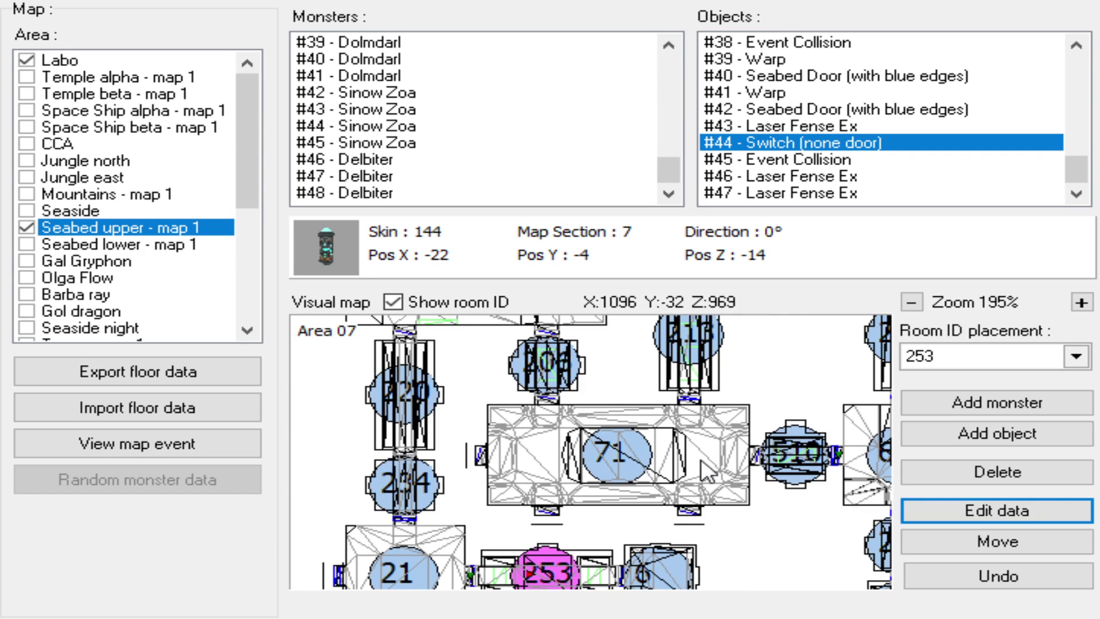
- Review how rooms 71, 206, 213 and 81 connect above rooms 21 and 253
{"action": "left_click_drag", "start_coordinate": [630, 454], "coordinate": [602, 455]}
{"action": "scroll", "coordinate": [603, 452], "scroll_direction": "up", "scroll_amount": 1}
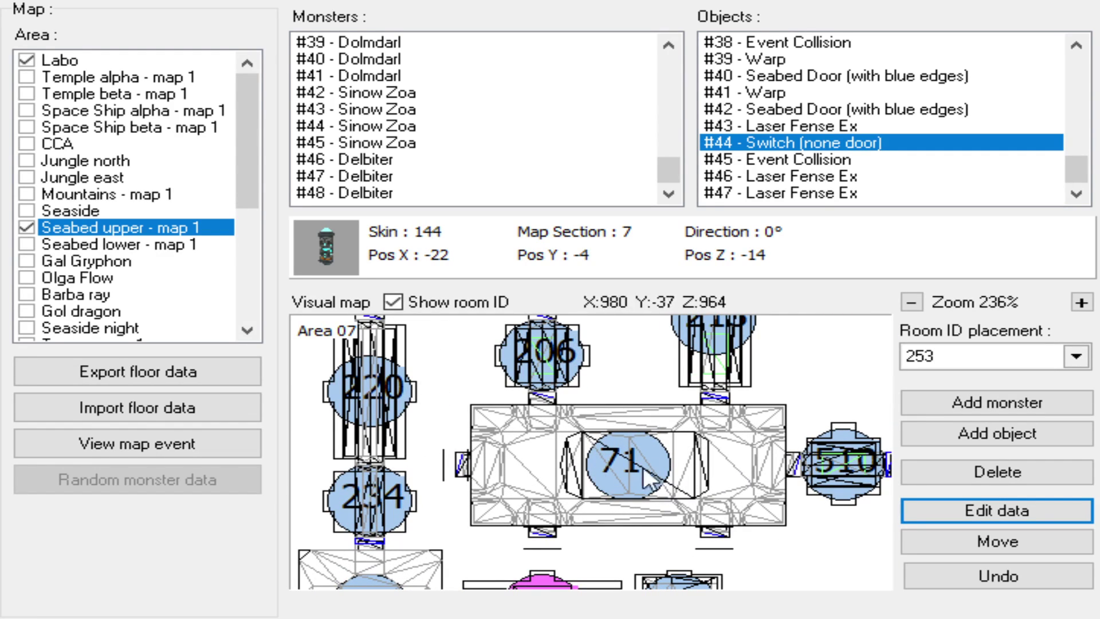
{"action": "scroll", "coordinate": [617, 476], "scroll_direction": "down", "scroll_amount": 1}
{"action": "left_click_drag", "start_coordinate": [636, 461], "coordinate": [671, 563]}
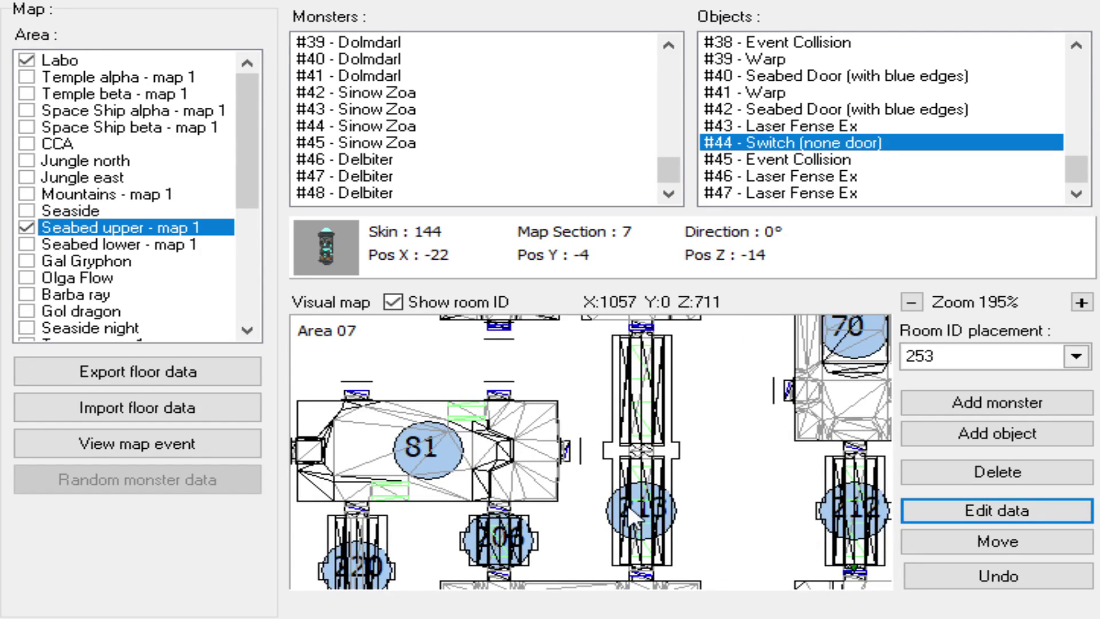
{"action": "left_click_drag", "start_coordinate": [628, 504], "coordinate": [644, 512]}
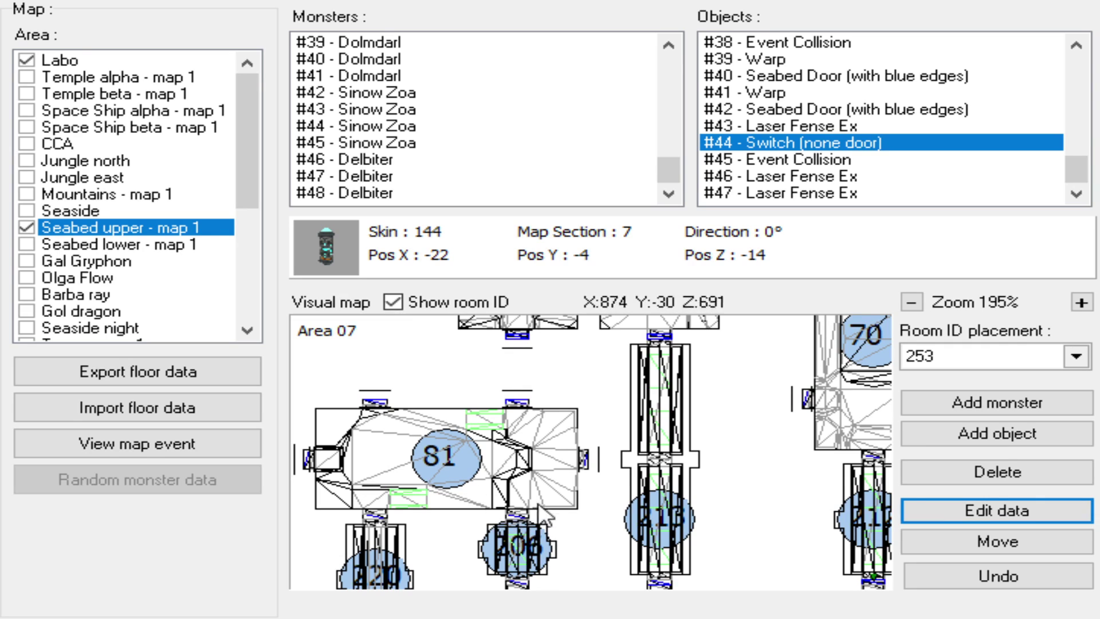
{"action": "left_click_drag", "start_coordinate": [516, 519], "coordinate": [538, 516]}
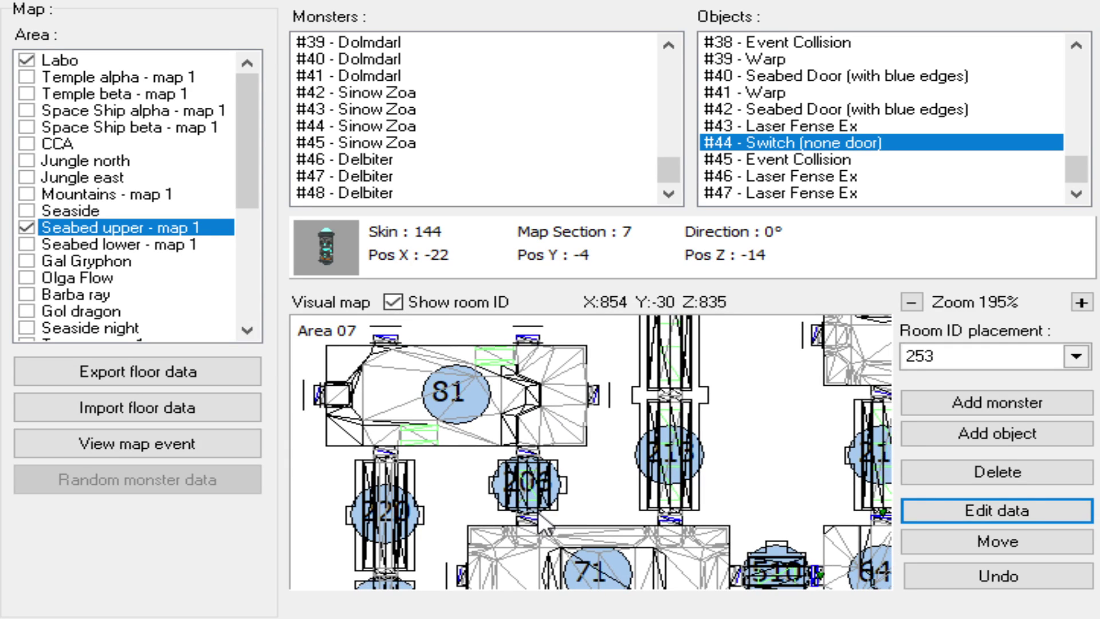
{"action": "left_click_drag", "start_coordinate": [631, 577], "coordinate": [700, 475]}
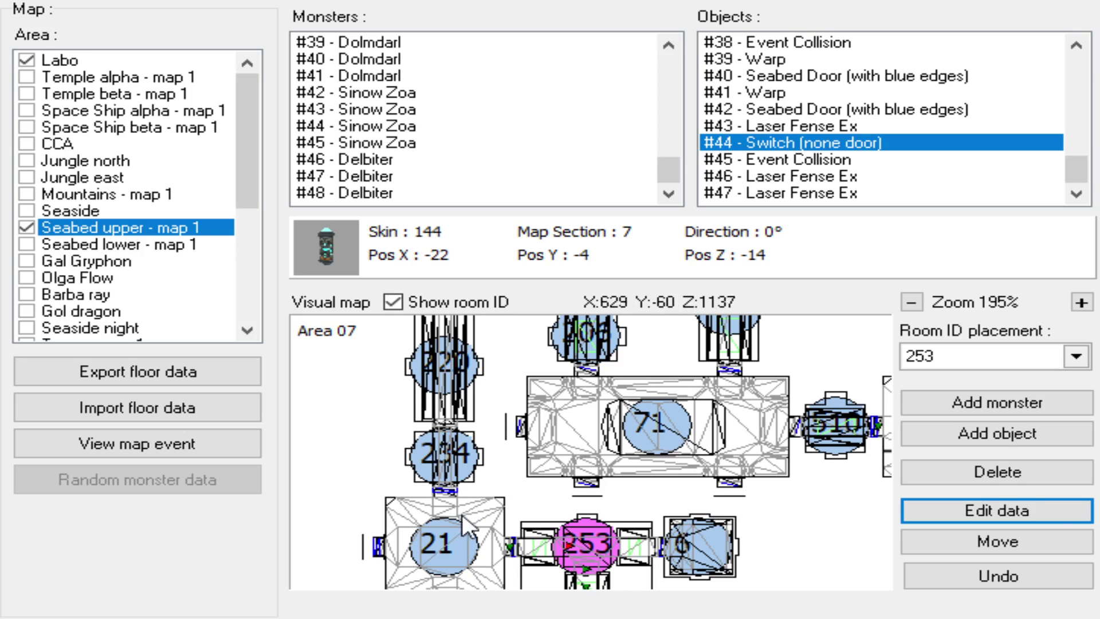
- Compare the location of the switch in room 7 with the routes around rooms 71, 21 and 253
{"action": "left_click_drag", "start_coordinate": [707, 460], "coordinate": [812, 525]}
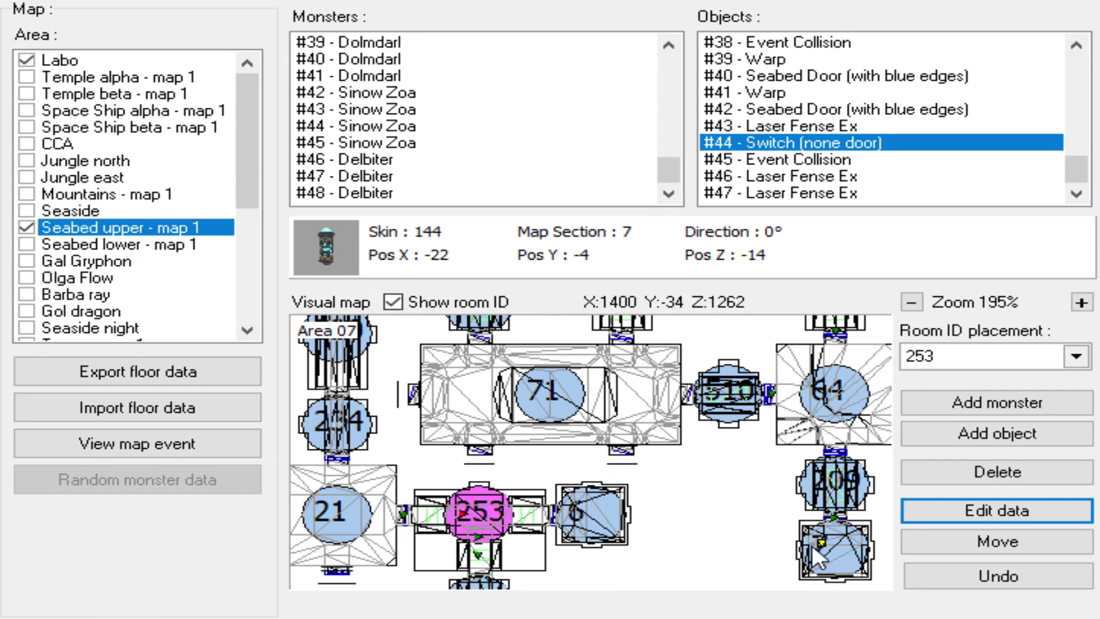
{"action": "left_click_drag", "start_coordinate": [348, 512], "coordinate": [362, 534]}
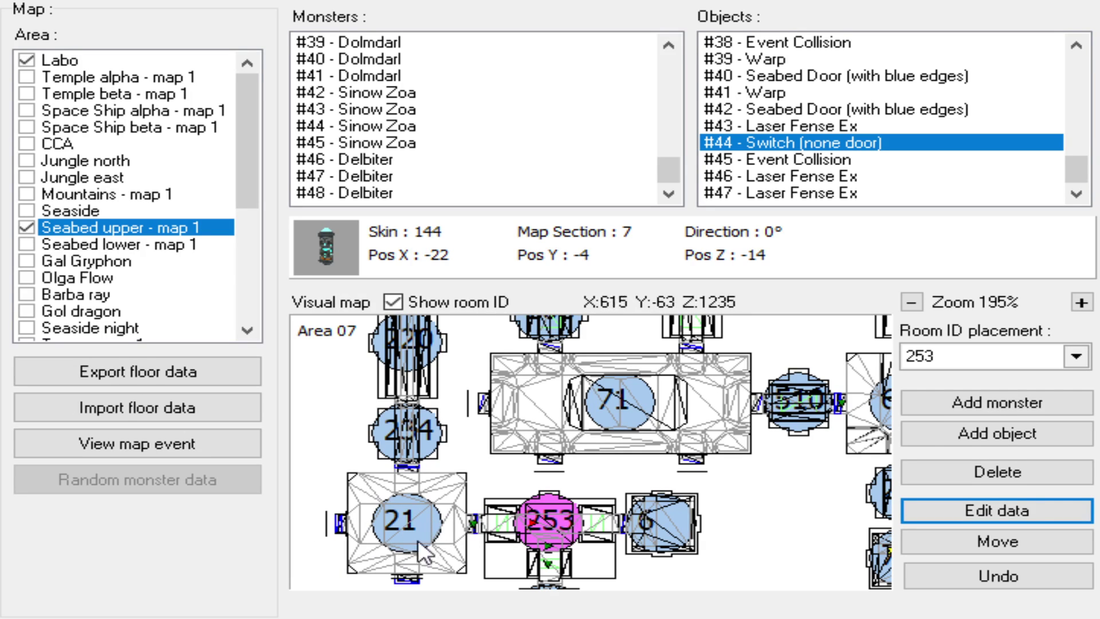
{"action": "left_click_drag", "start_coordinate": [534, 492], "coordinate": [510, 494]}
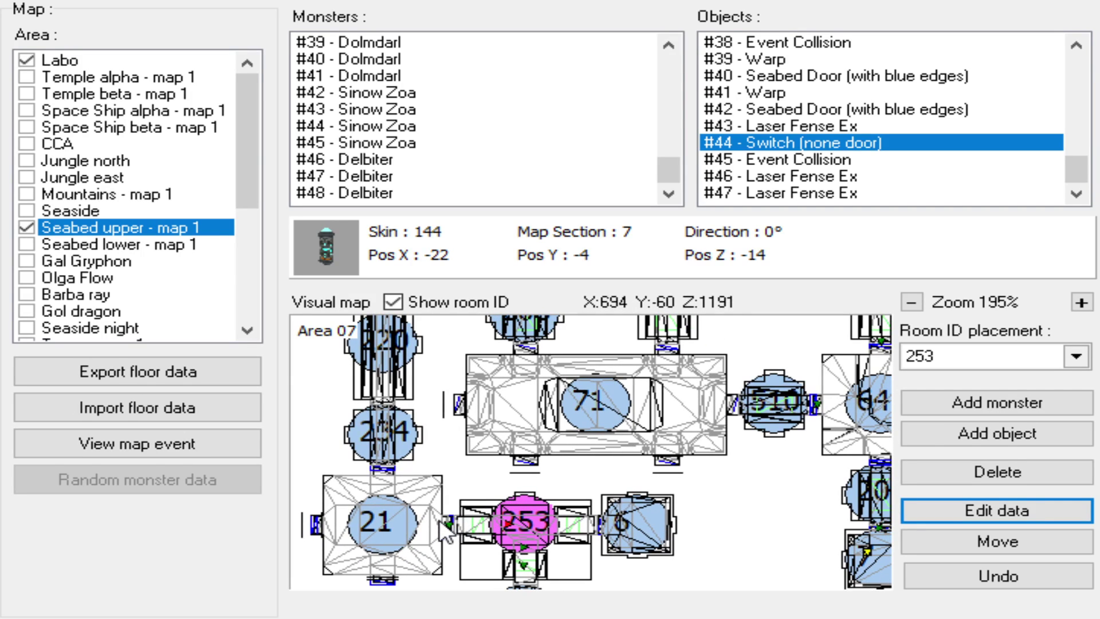
{"action": "left_click_drag", "start_coordinate": [699, 515], "coordinate": [678, 511]}
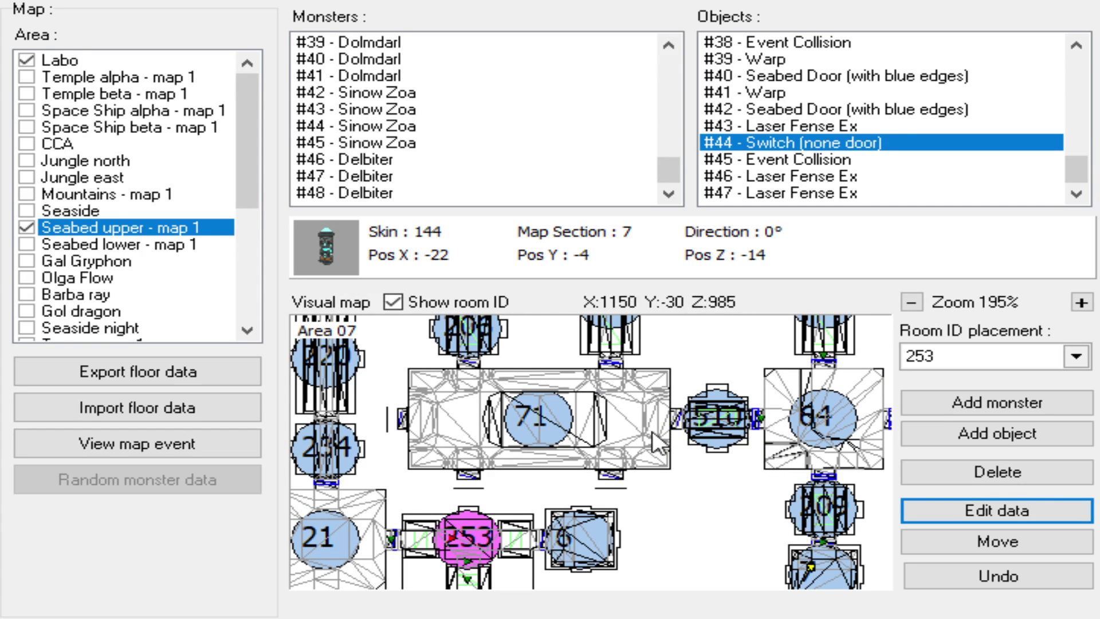
{"action": "left_click_drag", "start_coordinate": [643, 439], "coordinate": [693, 429]}
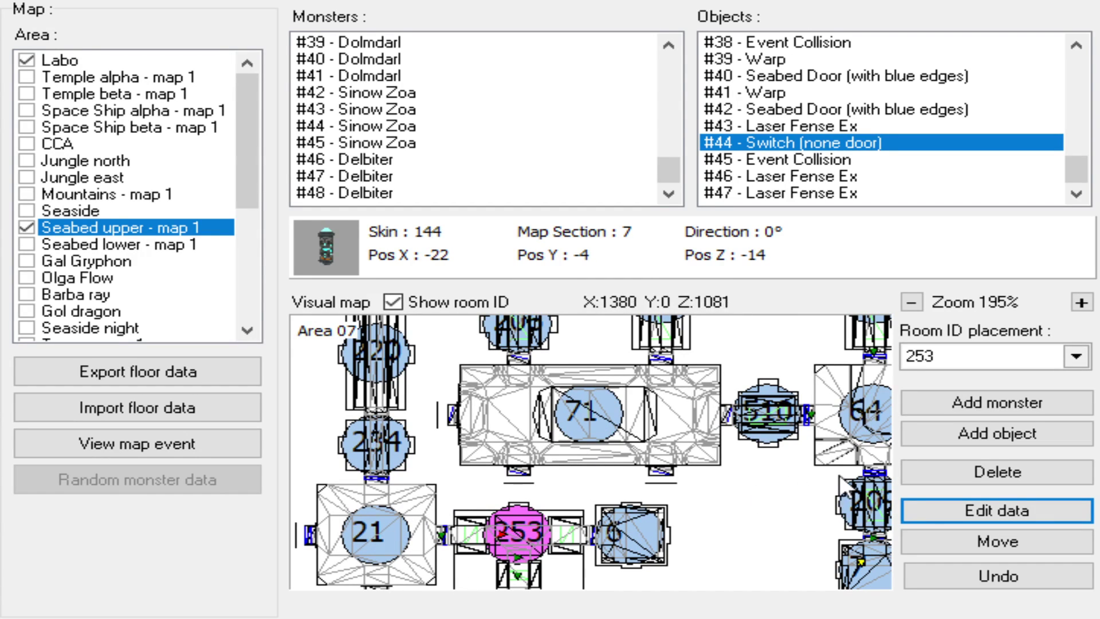
{"action": "left_click_drag", "start_coordinate": [495, 462], "coordinate": [514, 477]}
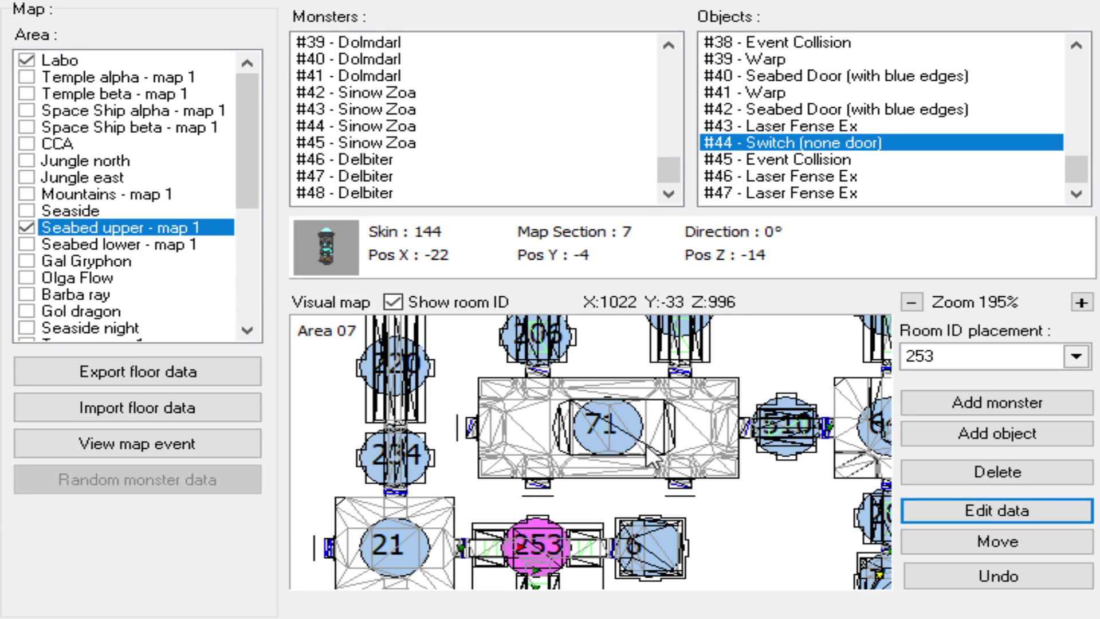
{"action": "left_click_drag", "start_coordinate": [481, 491], "coordinate": [539, 458]}
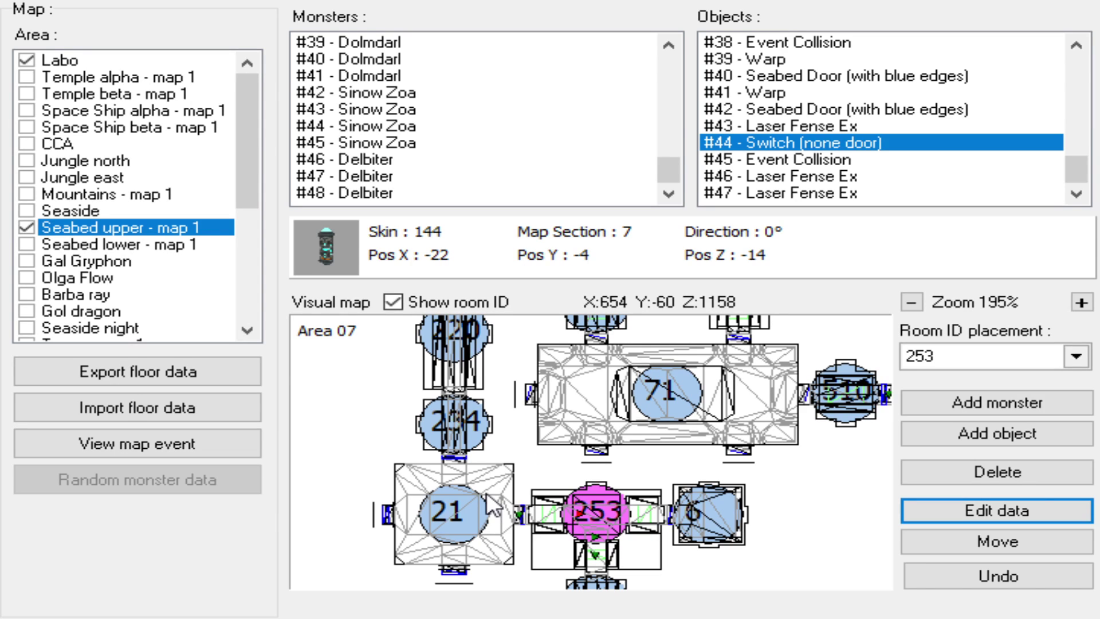
- Check the exits of room 21 towards rooms 234 and 253
{"action": "scroll", "coordinate": [492, 504], "scroll_direction": "up", "scroll_amount": 1}
{"action": "left_click_drag", "start_coordinate": [447, 491], "coordinate": [528, 462]}
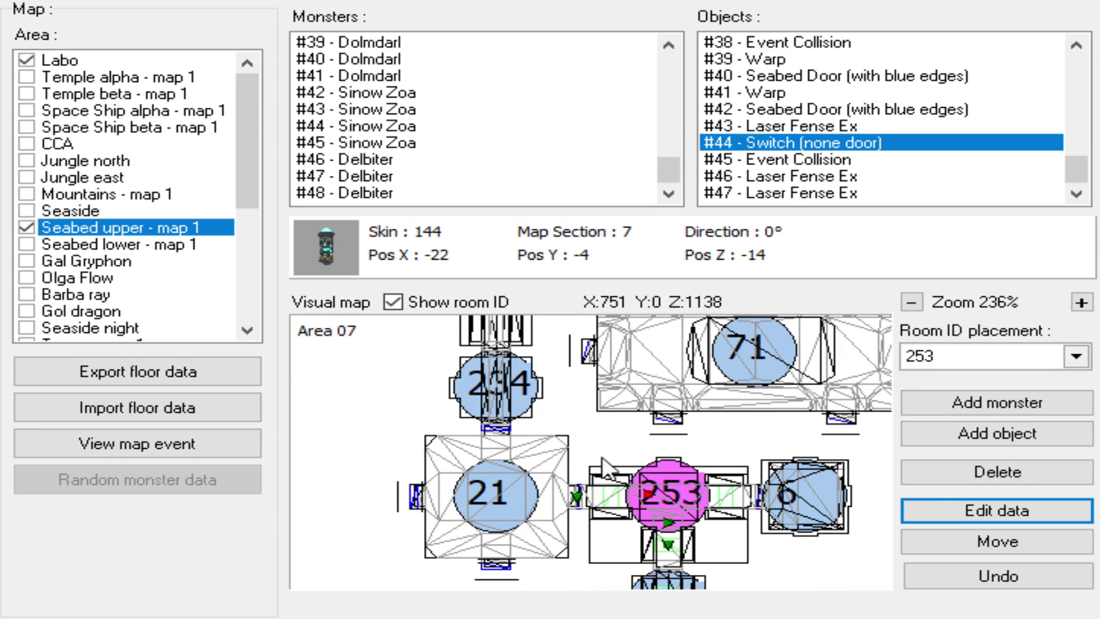
{"action": "scroll", "coordinate": [457, 455], "scroll_direction": "down", "scroll_amount": 1}
{"action": "mouse_move", "coordinate": [486, 445]}
{"action": "left_mouse_down"}
{"action": "mouse_move", "coordinate": [489, 468]}
{"action": "mouse_move", "coordinate": [490, 450]}
{"action": "left_mouse_up"}
{"action": "scroll", "coordinate": [572, 448], "scroll_direction": "up", "scroll_amount": 1}
{"action": "mouse_move", "coordinate": [577, 456]}
{"action": "left_mouse_down"}
{"action": "mouse_move", "coordinate": [582, 430]}
{"action": "mouse_move", "coordinate": [562, 449]}
{"action": "mouse_move", "coordinate": [596, 450]}
{"action": "left_mouse_up"}
{"action": "scroll", "coordinate": [567, 442], "scroll_direction": "down", "scroll_amount": 1}
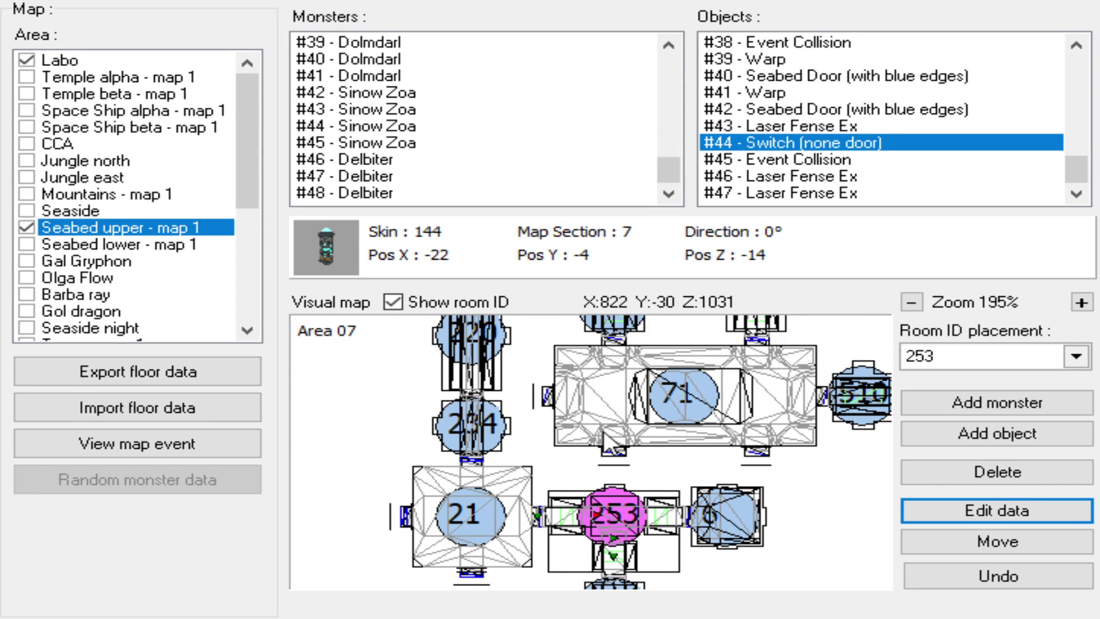
- Select the Laser Fense Ex at the doorway between rooms 21 and 253 and open its data
{"action": "left_click_drag", "start_coordinate": [533, 467], "coordinate": [635, 413]}
{"action": "scroll", "coordinate": [605, 426], "scroll_direction": "up", "scroll_amount": 2}
{"action": "scroll", "coordinate": [606, 430], "scroll_direction": "up", "scroll_amount": 1}
{"action": "scroll", "coordinate": [573, 461], "scroll_direction": "up", "scroll_amount": 2}
{"action": "left_click_drag", "start_coordinate": [573, 461], "coordinate": [563, 435]}
{"action": "left_click", "coordinate": [586, 465]}
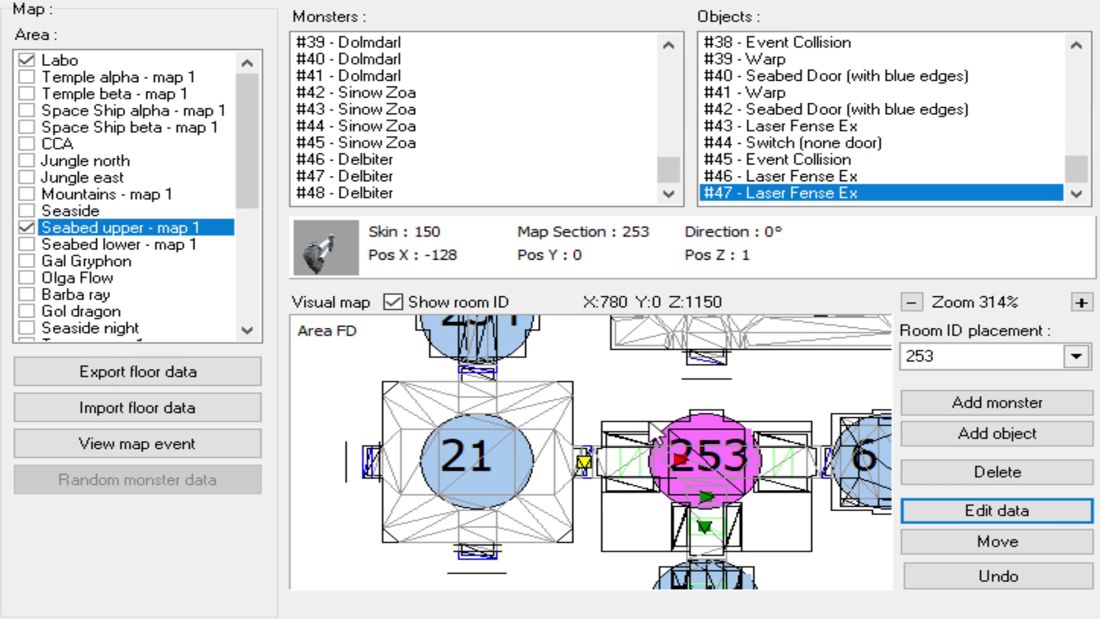
{"action": "scroll", "coordinate": [622, 421], "scroll_direction": "up", "scroll_amount": 6}
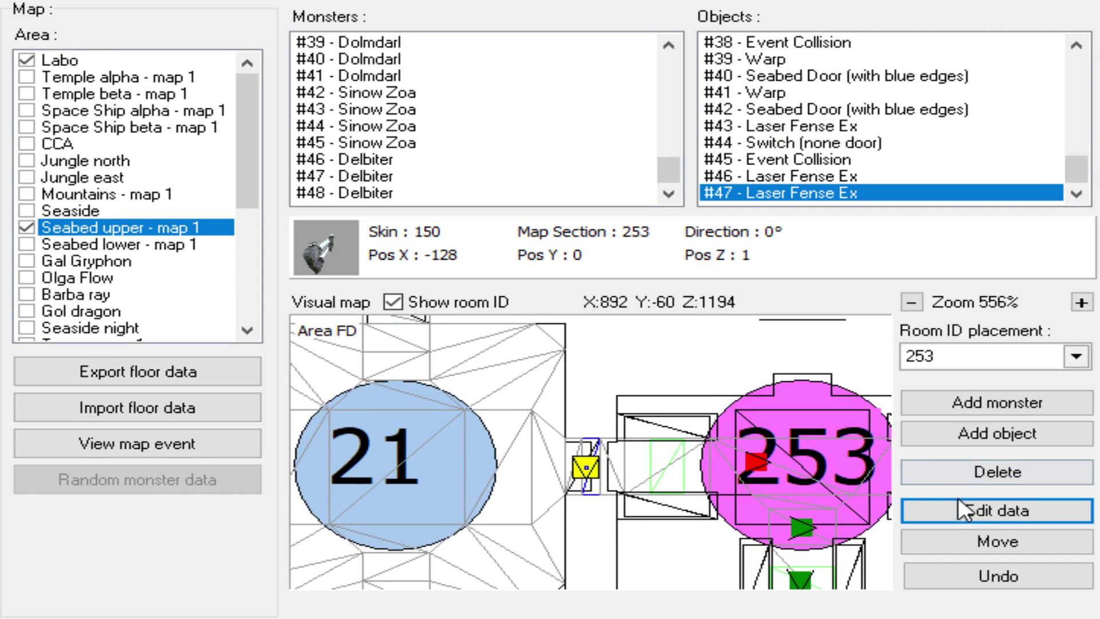
{"action": "left_click", "coordinate": [956, 507]}
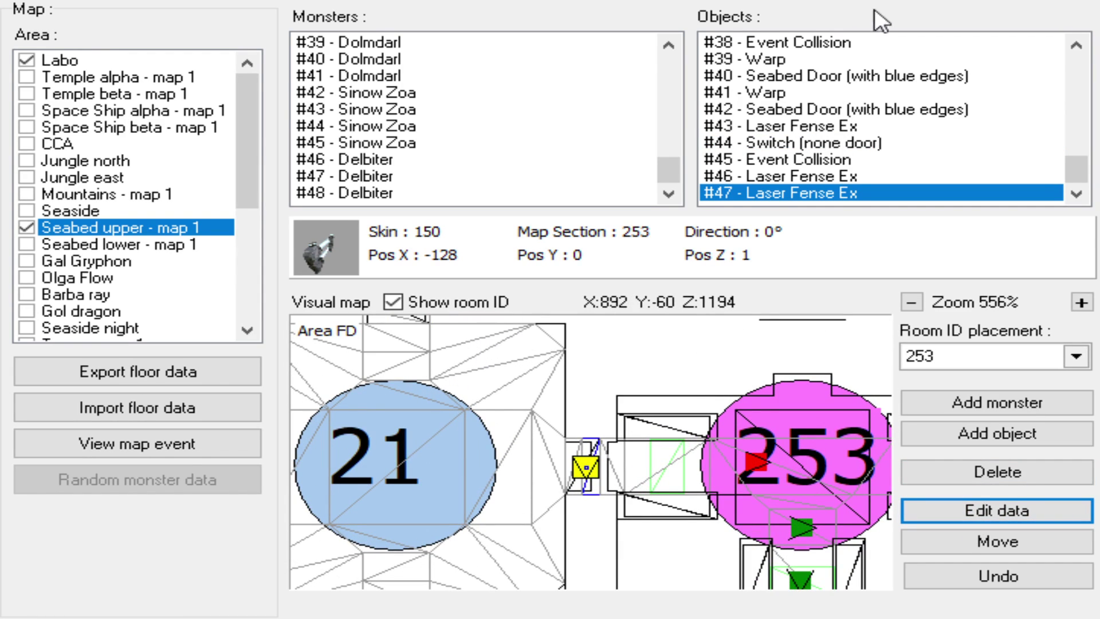
- Review the route linking room 253 and room 21 with rooms 71, 510 and 64
{"action": "scroll", "coordinate": [690, 369], "scroll_direction": "down", "scroll_amount": 4}
{"action": "left_click_drag", "start_coordinate": [690, 386], "coordinate": [601, 435]}
{"action": "left_click_drag", "start_coordinate": [802, 375], "coordinate": [616, 419]}
{"action": "left_click_drag", "start_coordinate": [773, 437], "coordinate": [679, 416]}
{"action": "scroll", "coordinate": [679, 415], "scroll_direction": "down", "scroll_amount": 2}
{"action": "scroll", "coordinate": [678, 418], "scroll_direction": "down", "scroll_amount": 1}
{"action": "left_click_drag", "start_coordinate": [568, 424], "coordinate": [645, 455]}
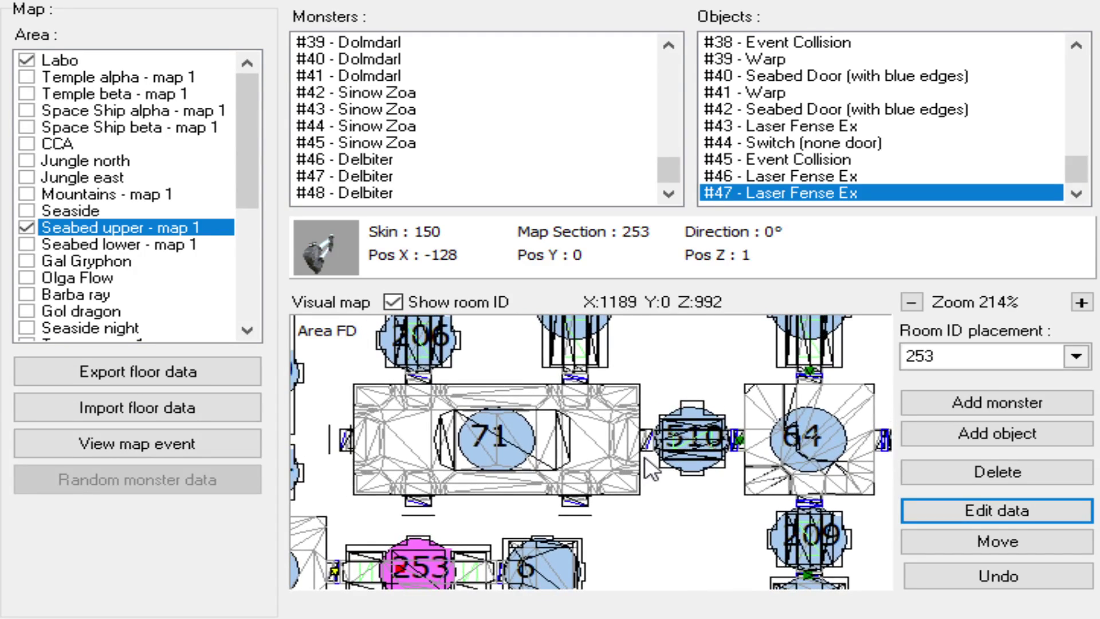
{"action": "left_click_drag", "start_coordinate": [548, 493], "coordinate": [622, 439]}
{"action": "left_click_drag", "start_coordinate": [530, 431], "coordinate": [606, 421]}
{"action": "left_click_drag", "start_coordinate": [528, 441], "coordinate": [589, 437]}
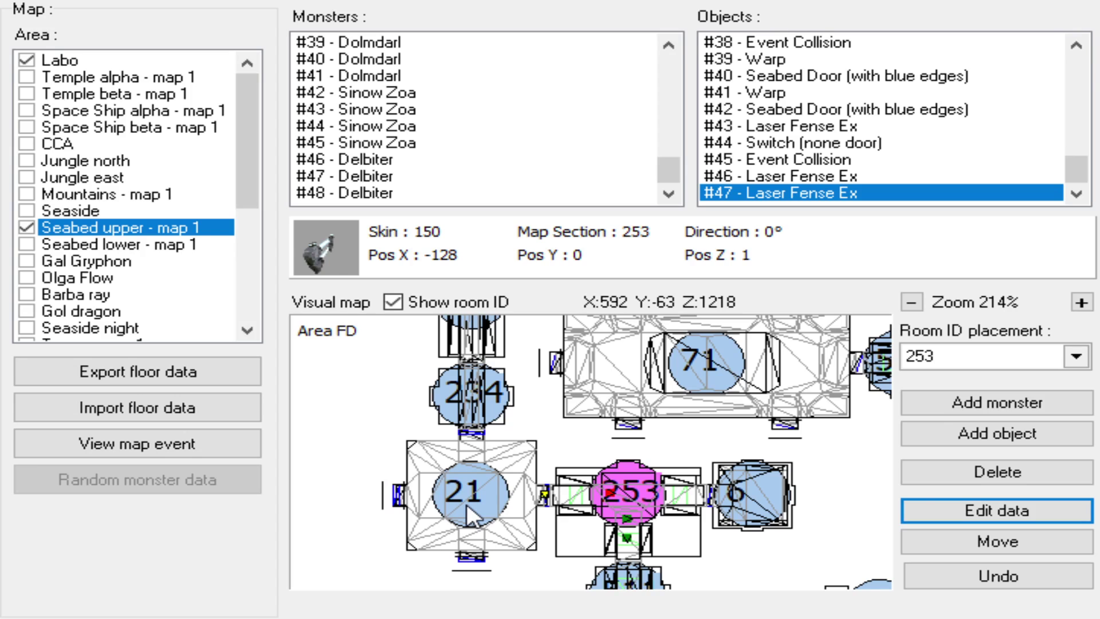
- Examine the laser fence between rooms 21 and 253 in relation to rooms 6, 209 and 7
{"action": "scroll", "coordinate": [472, 515], "scroll_direction": "up", "scroll_amount": 3}
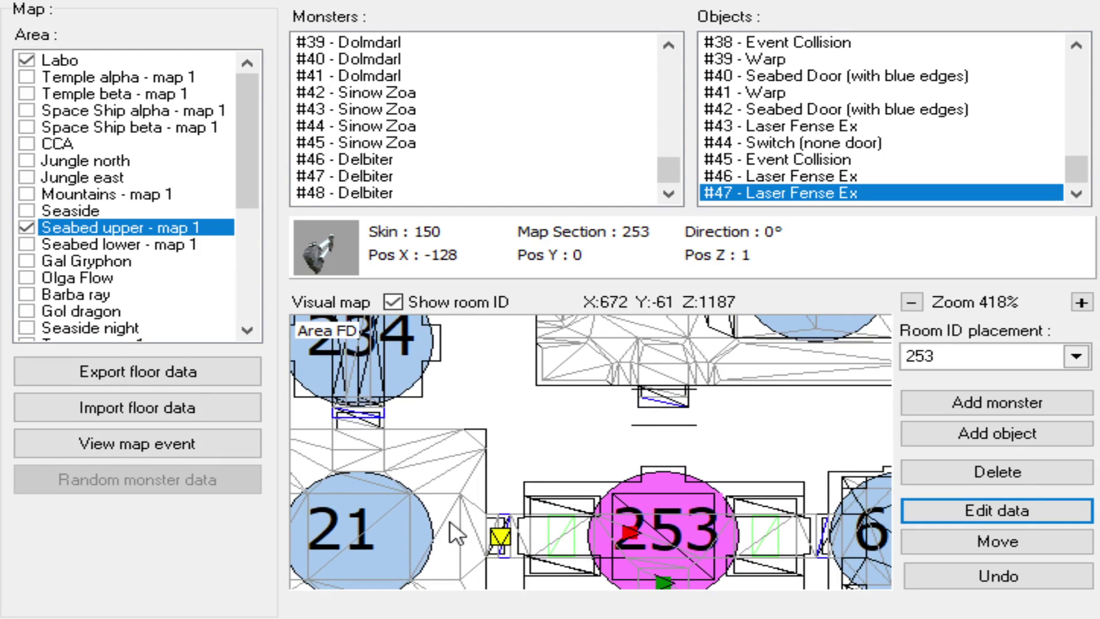
{"action": "left_click_drag", "start_coordinate": [396, 474], "coordinate": [427, 474]}
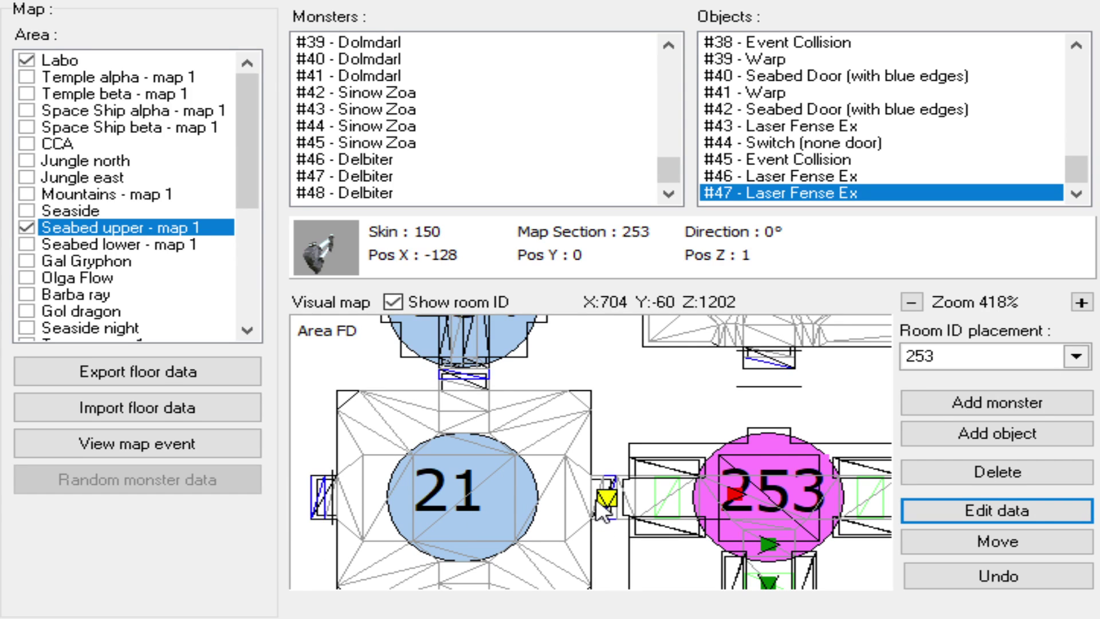
{"action": "scroll", "coordinate": [500, 473], "scroll_direction": "down", "scroll_amount": 1}
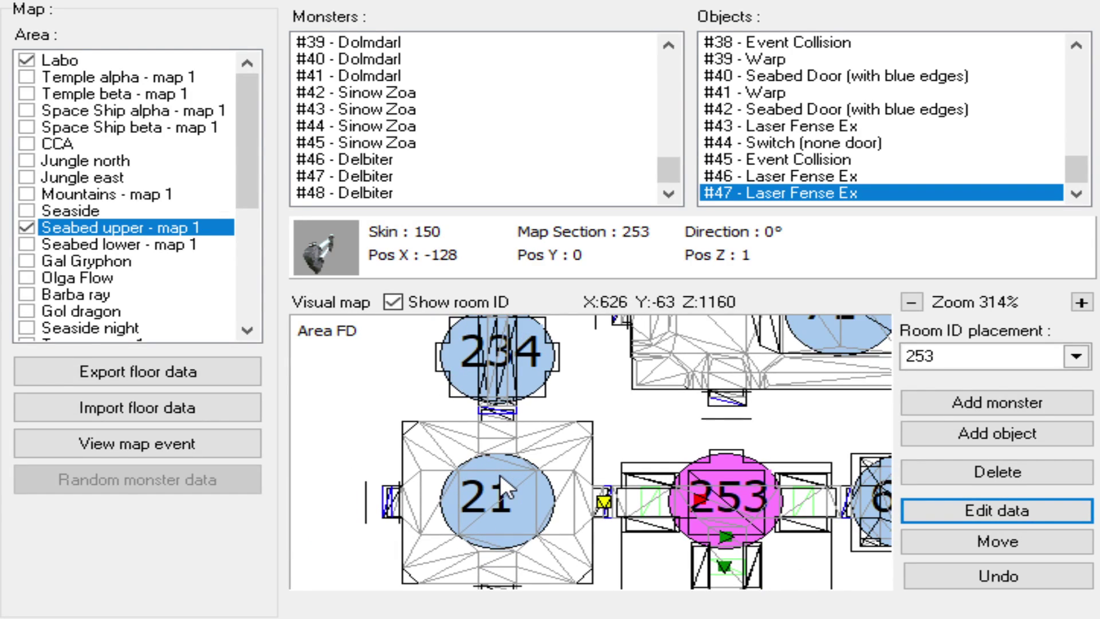
{"action": "left_click_drag", "start_coordinate": [586, 480], "coordinate": [550, 478]}
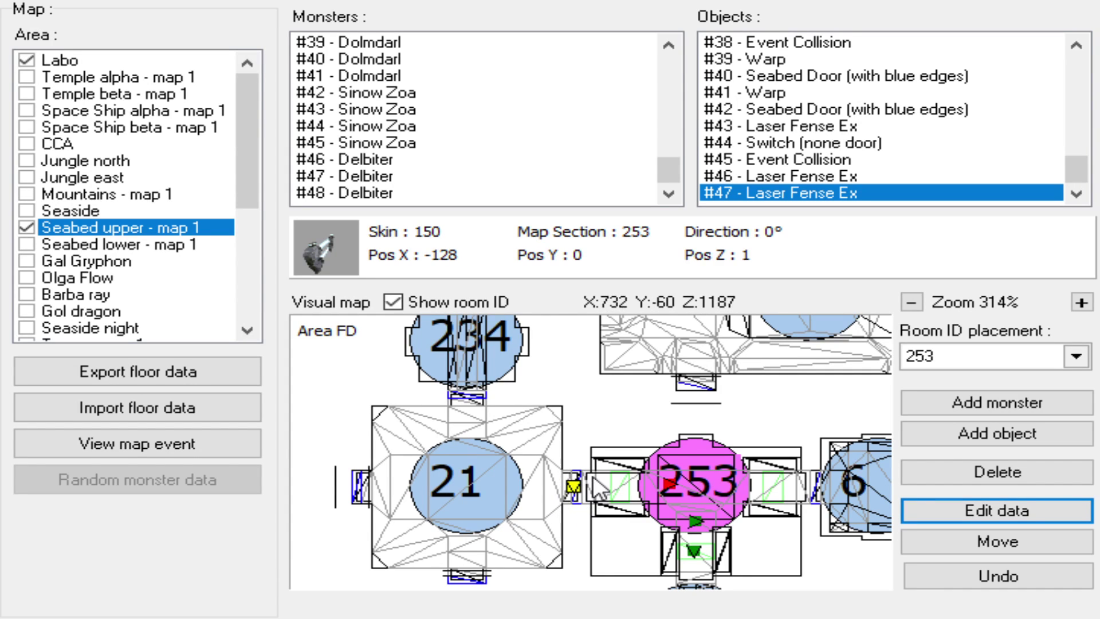
{"action": "scroll", "coordinate": [539, 403], "scroll_direction": "down", "scroll_amount": 1}
{"action": "left_click_drag", "start_coordinate": [539, 402], "coordinate": [714, 359]}
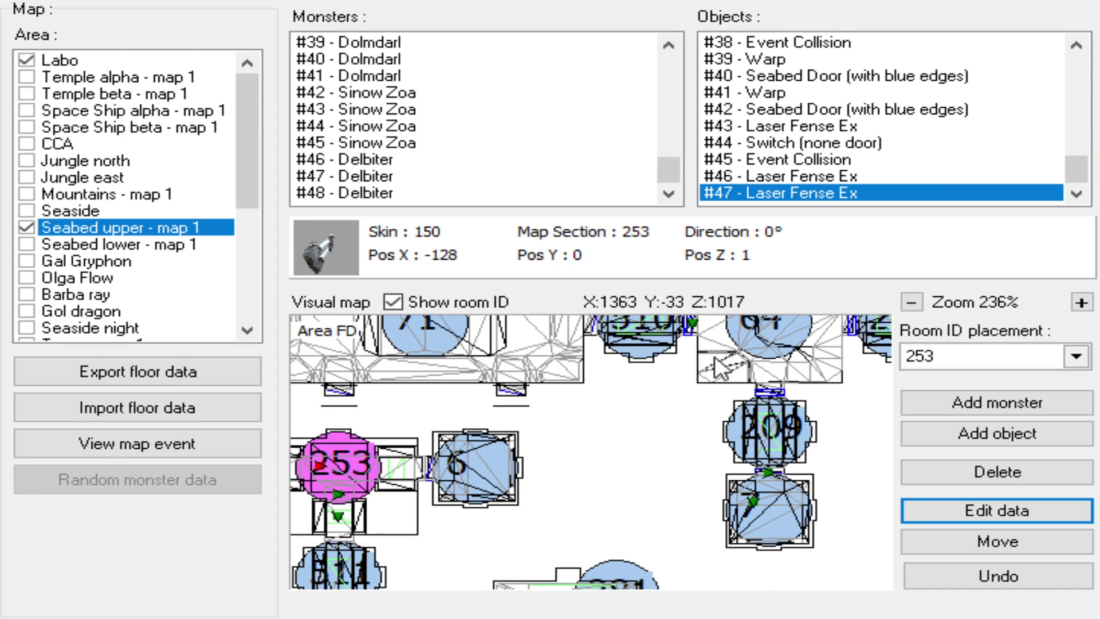
- Review the route between rooms 64, 510, 71, 6, 253 and 21, and inspect the doorway between rooms 21 and 234
{"action": "left_click_drag", "start_coordinate": [575, 408], "coordinate": [614, 439]}
{"action": "left_click_drag", "start_coordinate": [420, 490], "coordinate": [735, 434]}
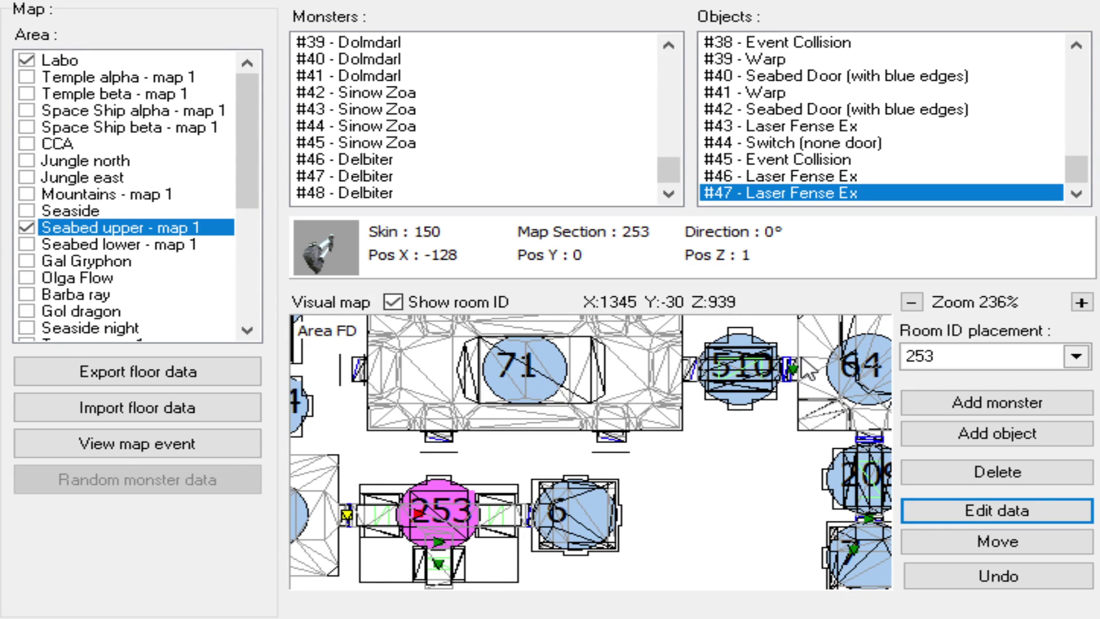
{"action": "left_click_drag", "start_coordinate": [783, 419], "coordinate": [814, 379]}
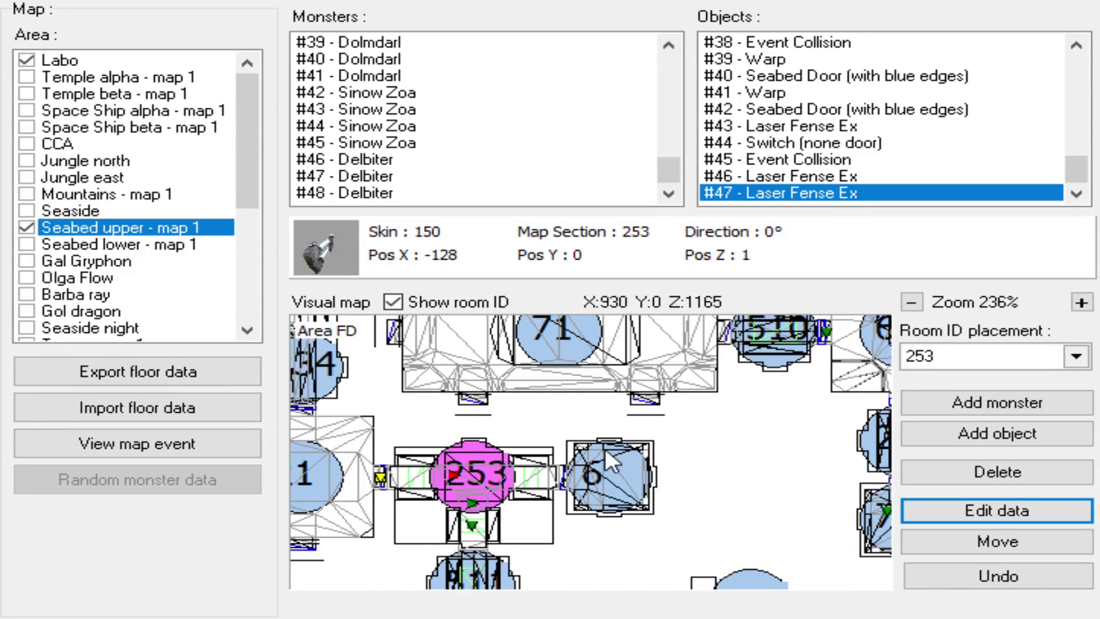
{"action": "left_click_drag", "start_coordinate": [536, 456], "coordinate": [674, 446]}
{"action": "left_click_drag", "start_coordinate": [459, 453], "coordinate": [496, 455]}
{"action": "scroll", "coordinate": [564, 474], "scroll_direction": "up", "scroll_amount": 3}
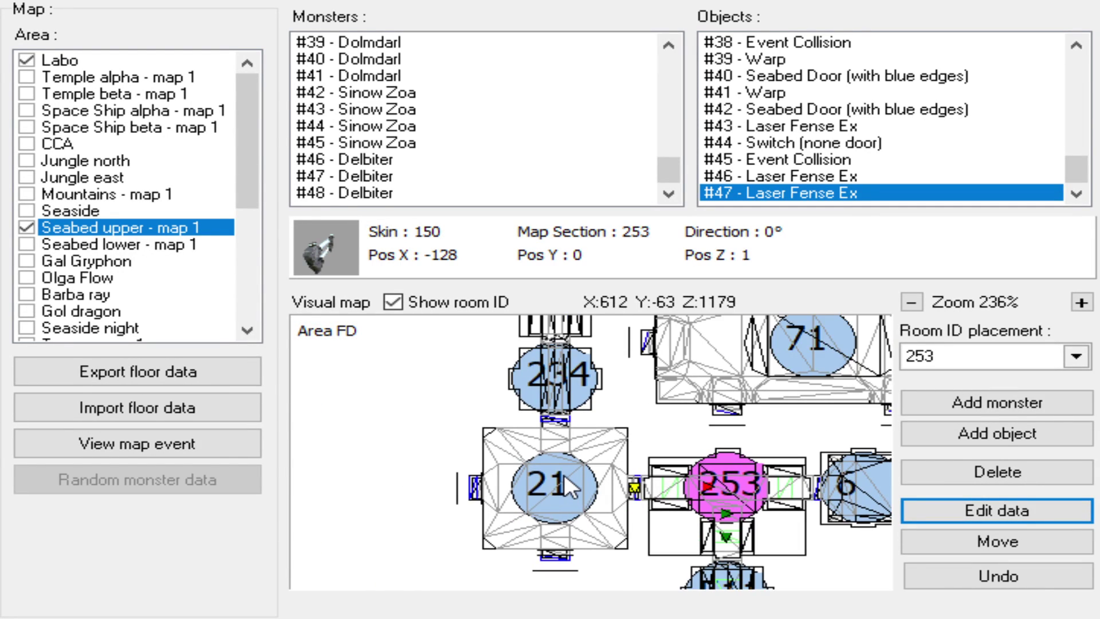
{"action": "scroll", "coordinate": [566, 473], "scroll_direction": "up", "scroll_amount": 1}
{"action": "scroll", "coordinate": [567, 482], "scroll_direction": "up", "scroll_amount": 4}
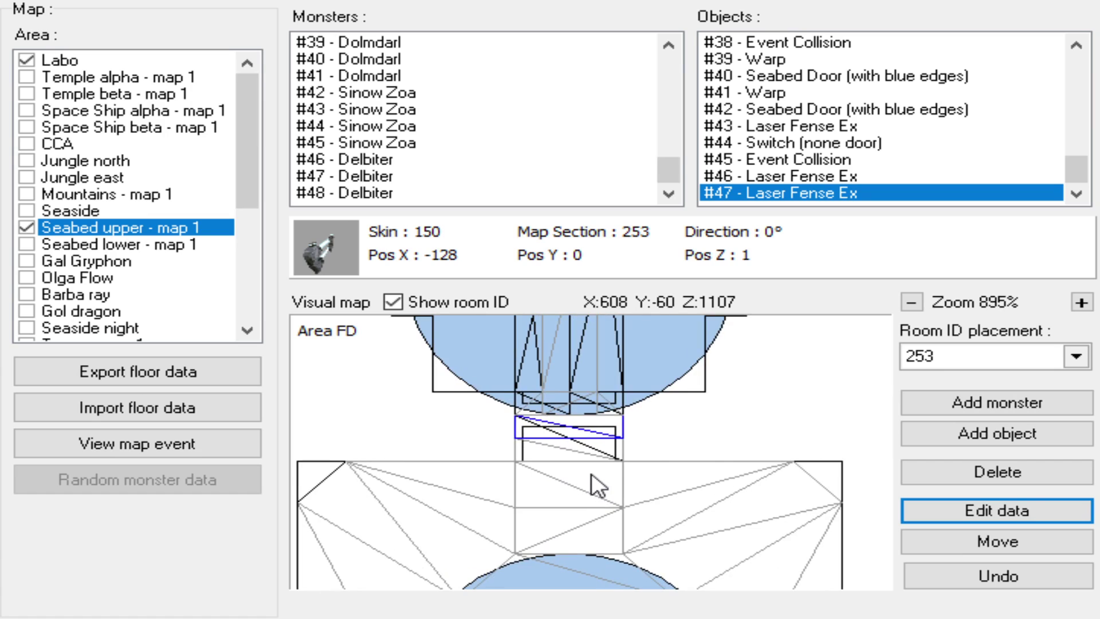
{"action": "scroll", "coordinate": [590, 483], "scroll_direction": "down", "scroll_amount": 3}
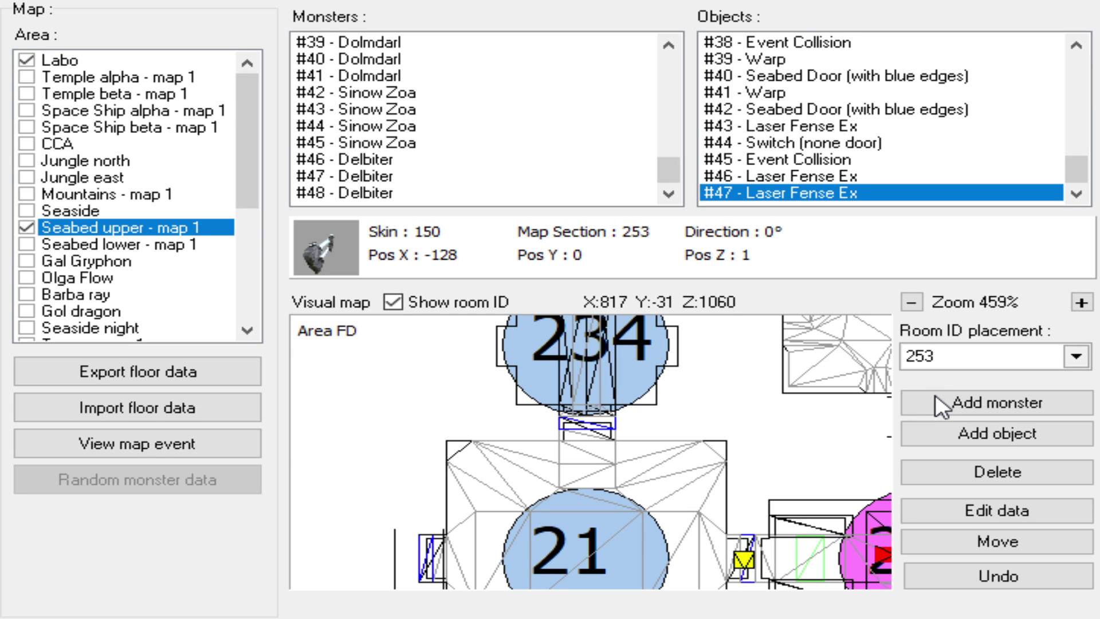
- Set the placement room to 21 and add a Laser Fense Ex rotated to 89° at the doorway towards room 234
{"action": "left_click", "coordinate": [914, 501]}
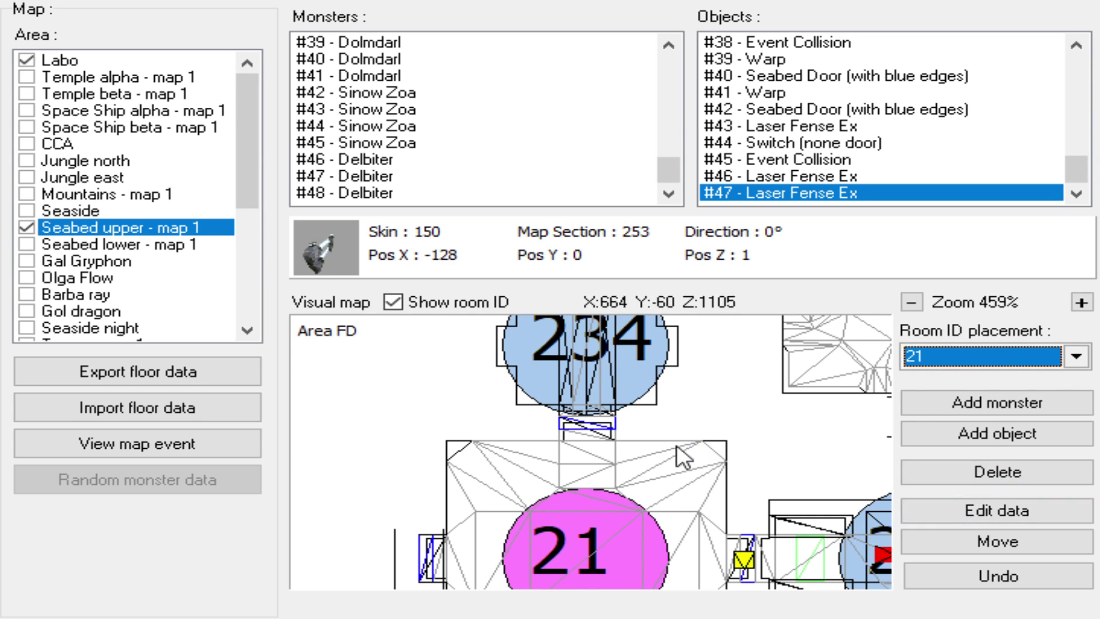
{"action": "scroll", "coordinate": [628, 464], "scroll_direction": "up", "scroll_amount": 1}
{"action": "left_click", "coordinate": [994, 435]}
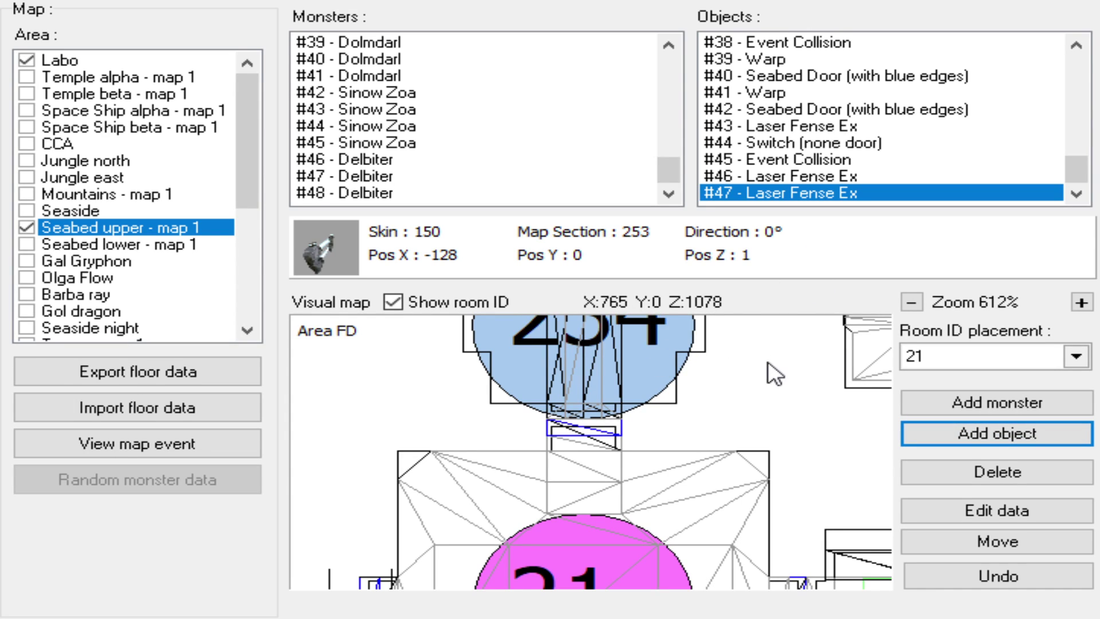
{"action": "left_click", "coordinate": [580, 433]}
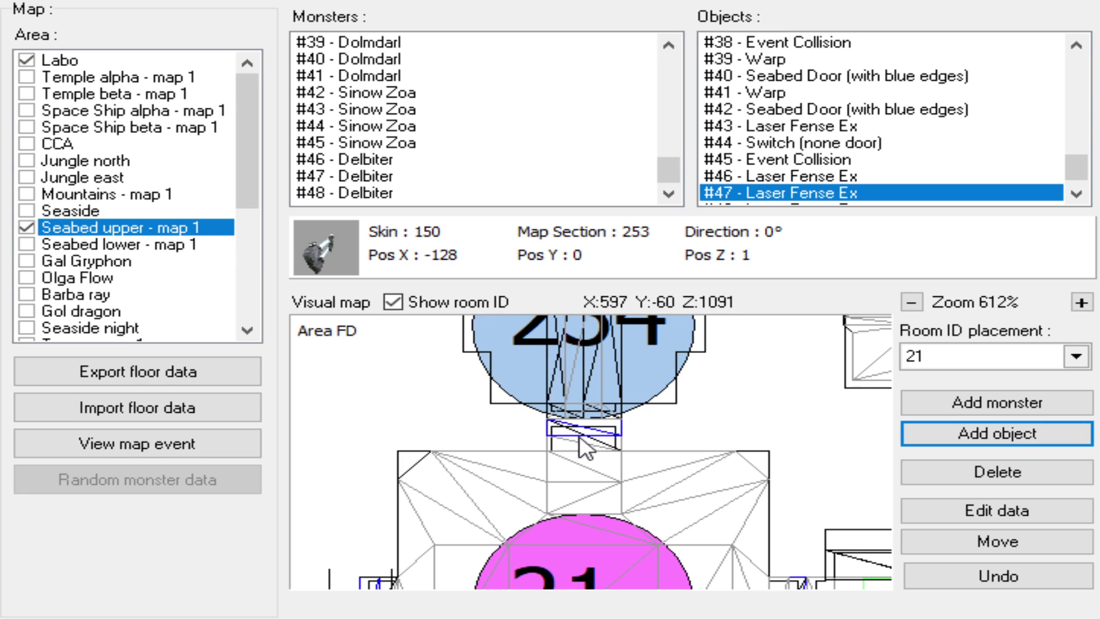
{"action": "left_click", "coordinate": [582, 436]}
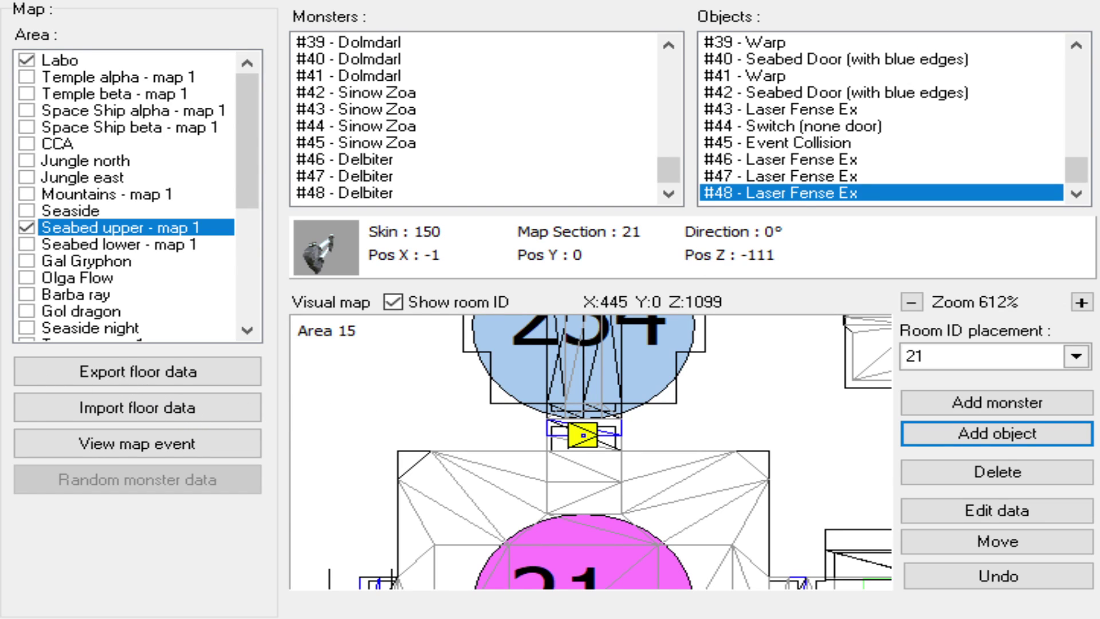
- Examine the route from room 21 through rooms 234 and 220 to room 81 and its links to rooms 206 and 71
{"action": "scroll", "coordinate": [534, 468], "scroll_direction": "down", "scroll_amount": 4}
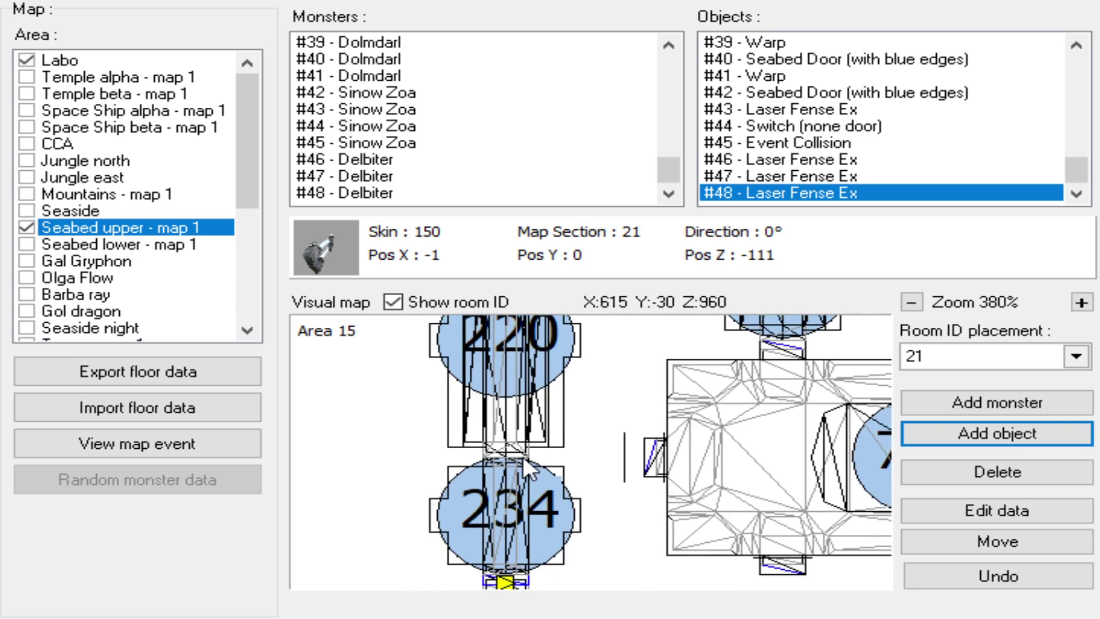
{"action": "left_click_drag", "start_coordinate": [495, 400], "coordinate": [587, 438]}
{"action": "left_click_drag", "start_coordinate": [653, 451], "coordinate": [639, 443]}
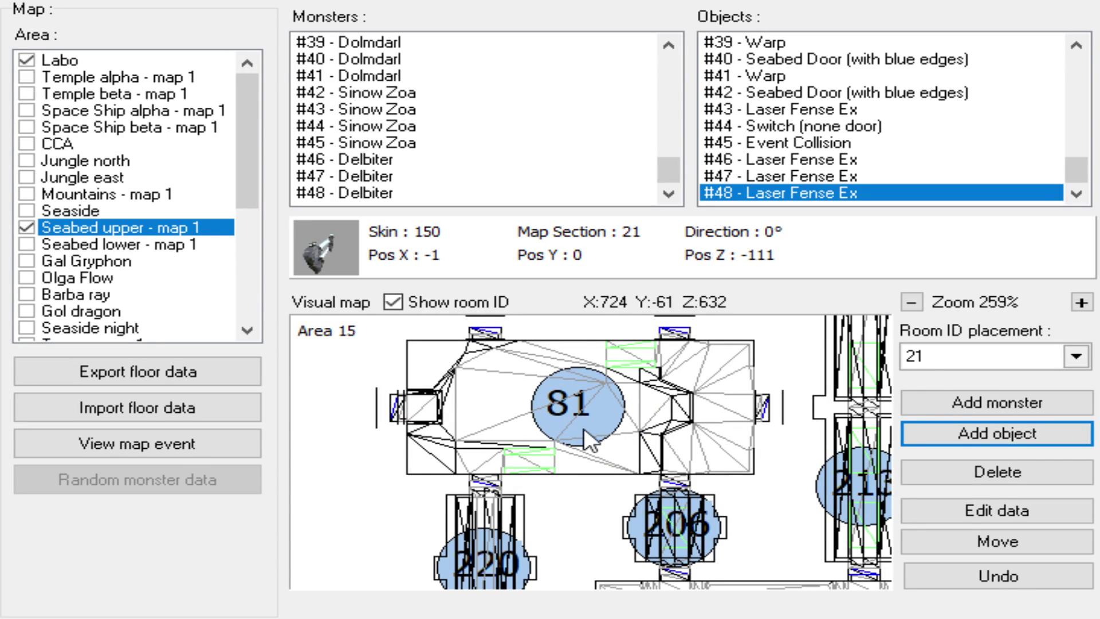
{"action": "scroll", "coordinate": [584, 425], "scroll_direction": "down", "scroll_amount": 3}
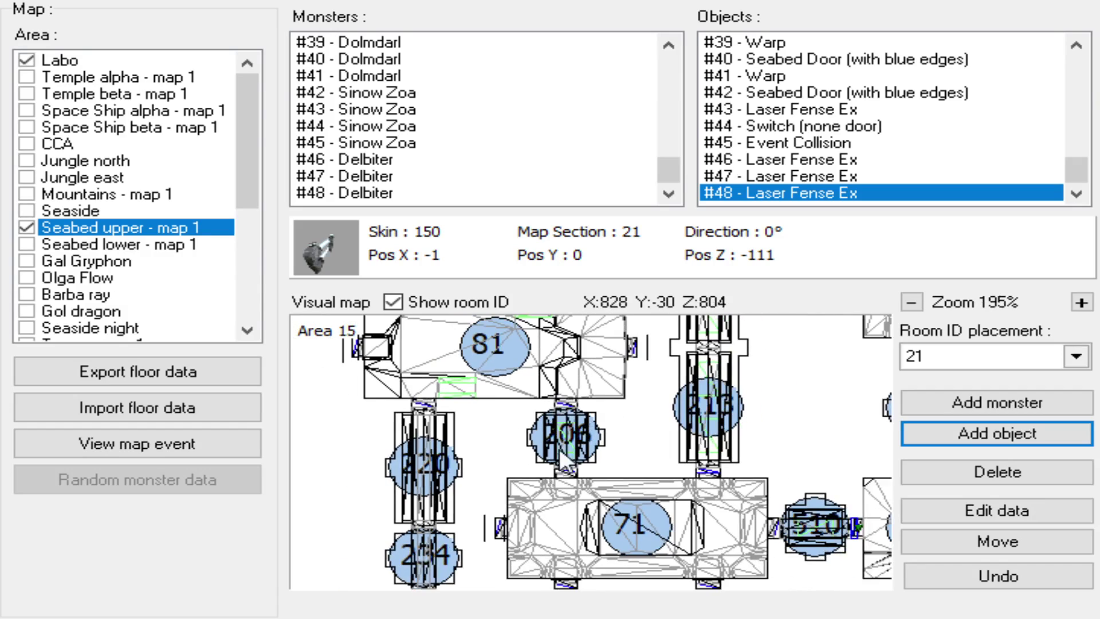
{"action": "left_click_drag", "start_coordinate": [567, 454], "coordinate": [521, 402]}
{"action": "scroll", "coordinate": [498, 477], "scroll_direction": "down", "scroll_amount": 5}
{"action": "left_click_drag", "start_coordinate": [496, 475], "coordinate": [562, 455]}
{"action": "scroll", "coordinate": [529, 466], "scroll_direction": "up", "scroll_amount": 5}
{"action": "left_click_drag", "start_coordinate": [553, 541], "coordinate": [579, 512]}
{"action": "left_click_drag", "start_coordinate": [524, 573], "coordinate": [697, 410]}
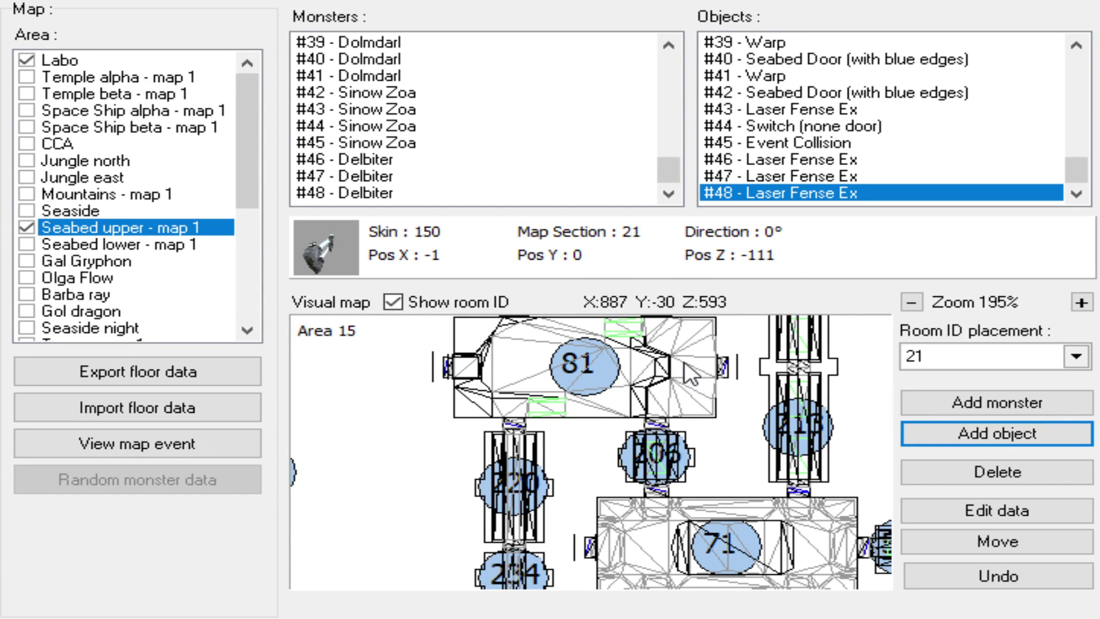
- Set the placement room to 81 and add a Little Cryotube there at about X 97, Z -80
{"action": "scroll", "coordinate": [690, 367], "scroll_direction": "up", "scroll_amount": 3}
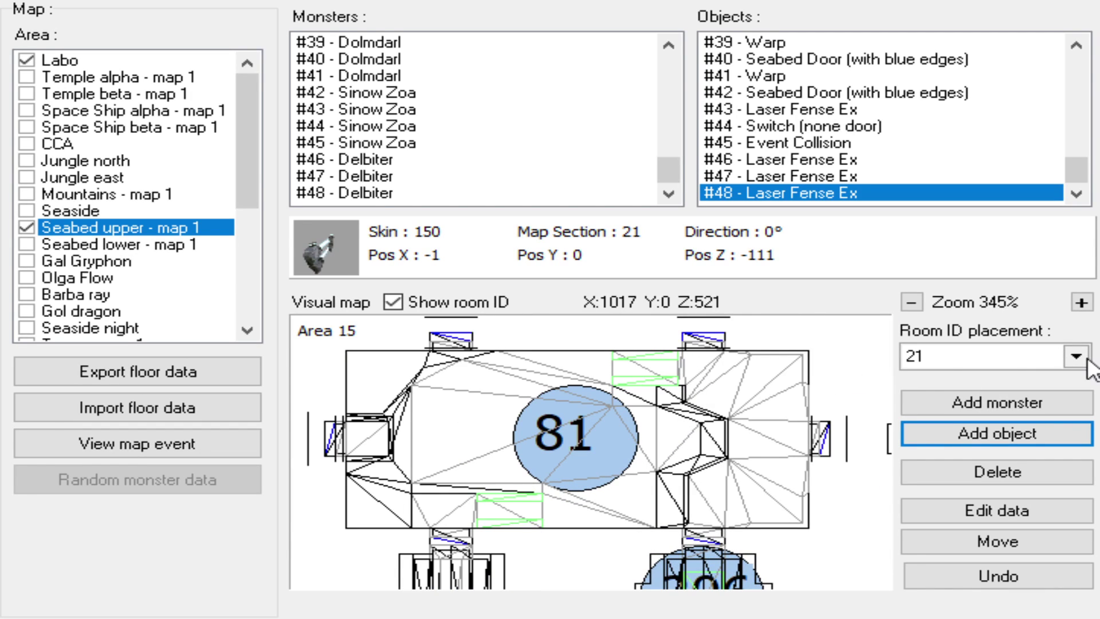
{"action": "left_click", "coordinate": [929, 424]}
{"action": "left_click", "coordinate": [992, 435]}
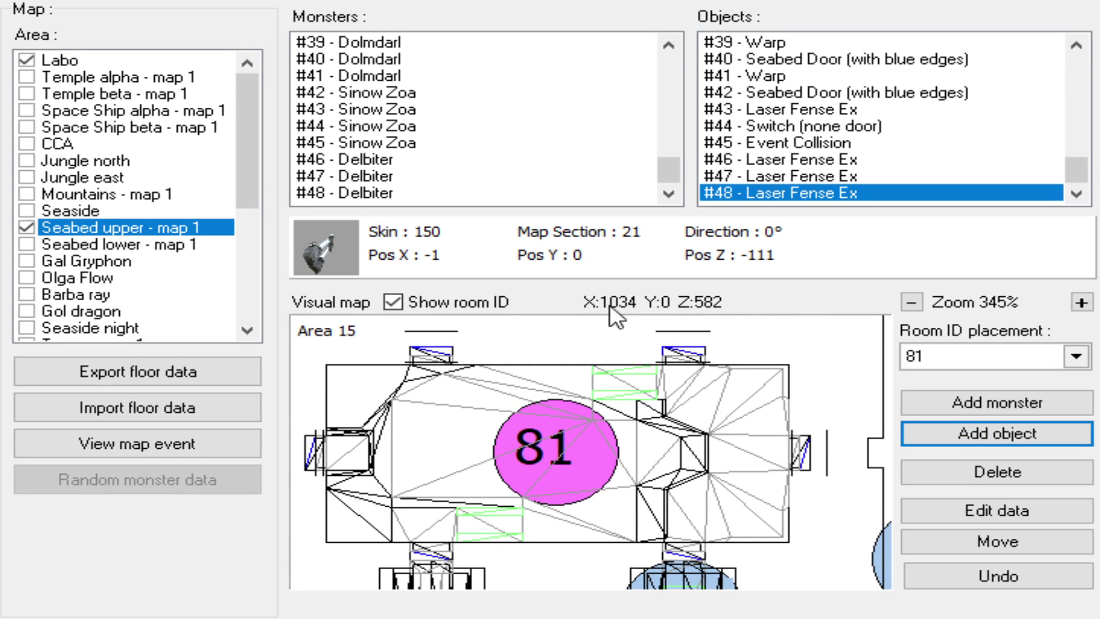
{"action": "left_click", "coordinate": [659, 381]}
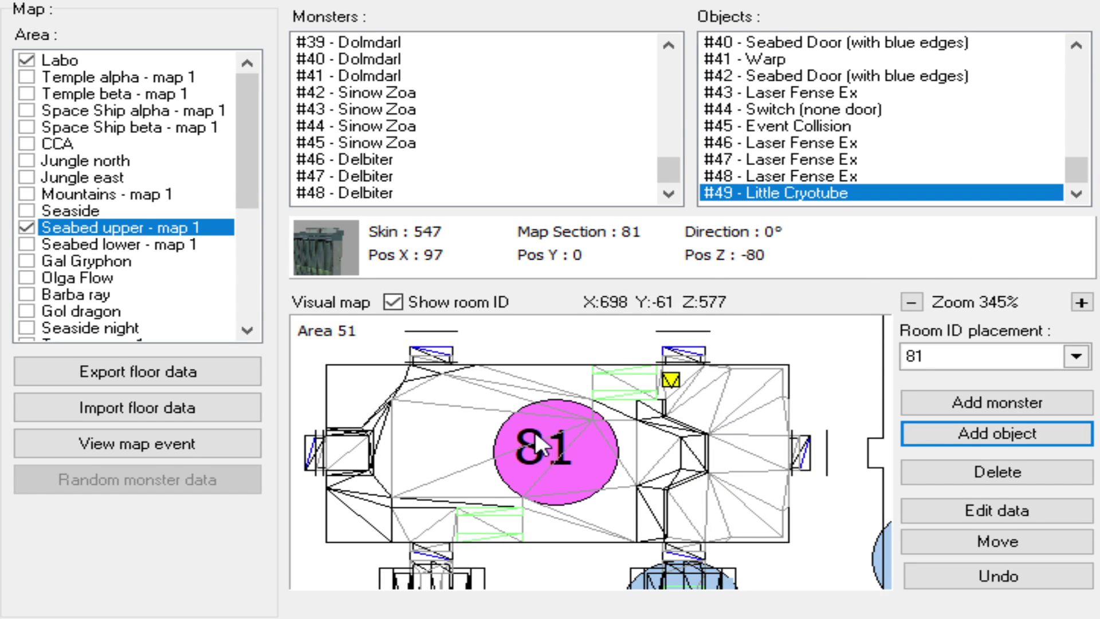
- Return to room 21 on the map and make it the placement room
{"action": "left_click_drag", "start_coordinate": [484, 486], "coordinate": [486, 453]}
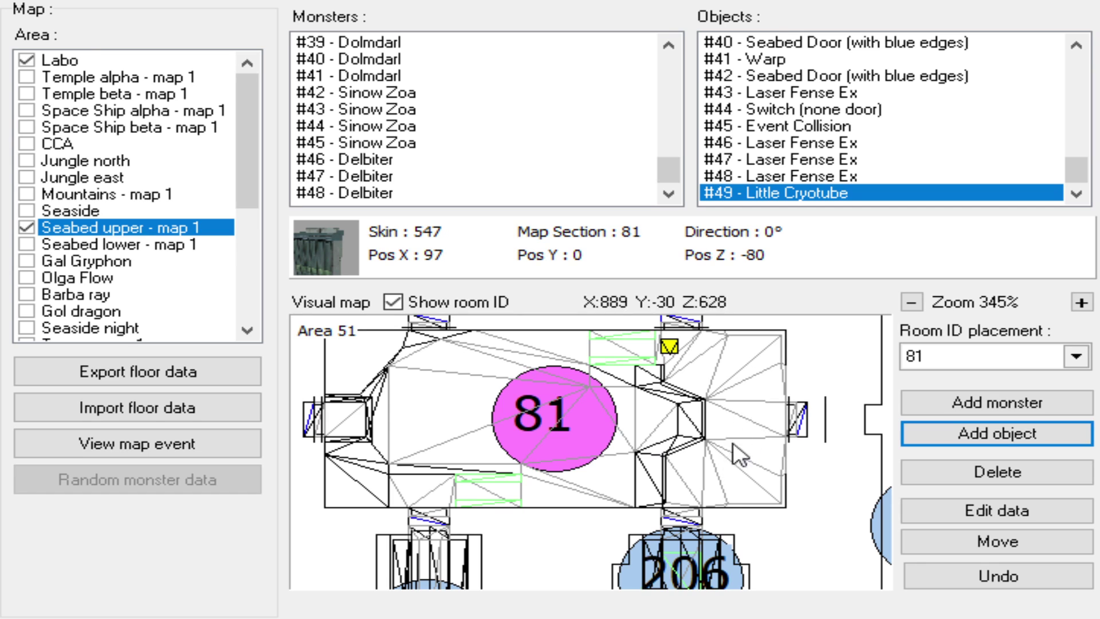
{"action": "left_click_drag", "start_coordinate": [501, 467], "coordinate": [582, 458]}
{"action": "scroll", "coordinate": [508, 463], "scroll_direction": "down", "scroll_amount": 5}
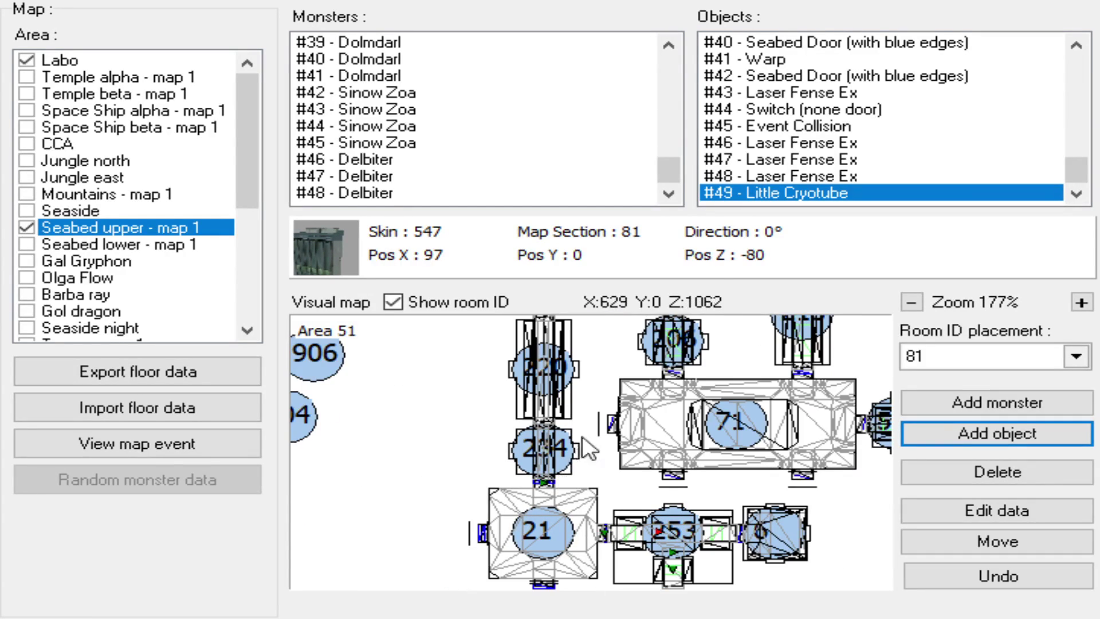
{"action": "scroll", "coordinate": [582, 458], "scroll_direction": "up", "scroll_amount": 3}
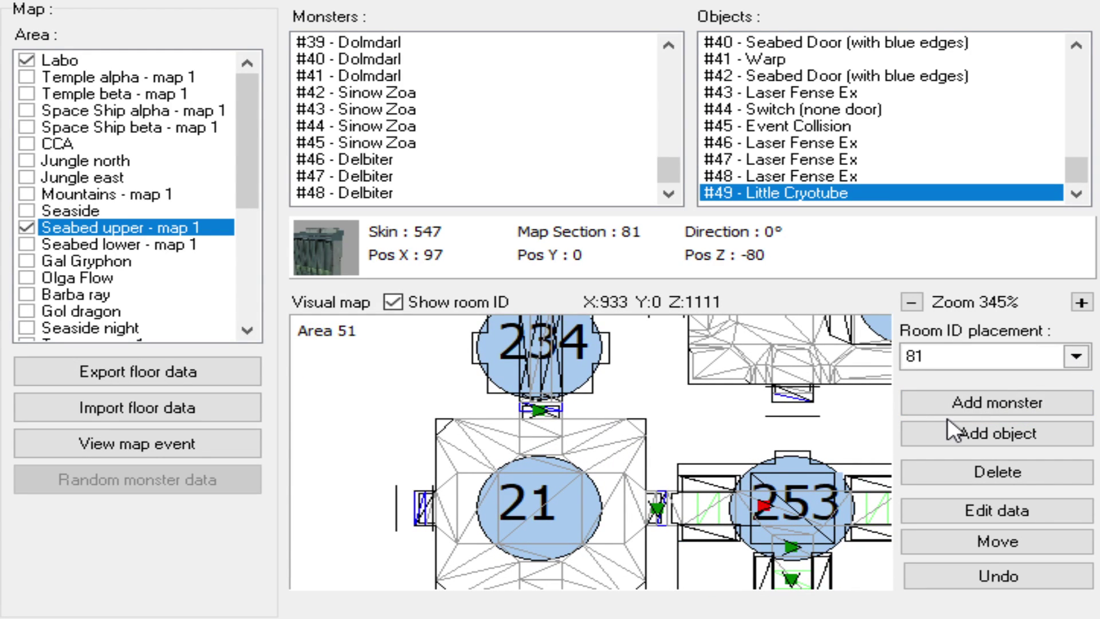
{"action": "left_click_drag", "start_coordinate": [739, 435], "coordinate": [622, 471]}
{"action": "scroll", "coordinate": [631, 467], "scroll_direction": "down", "scroll_amount": 1}
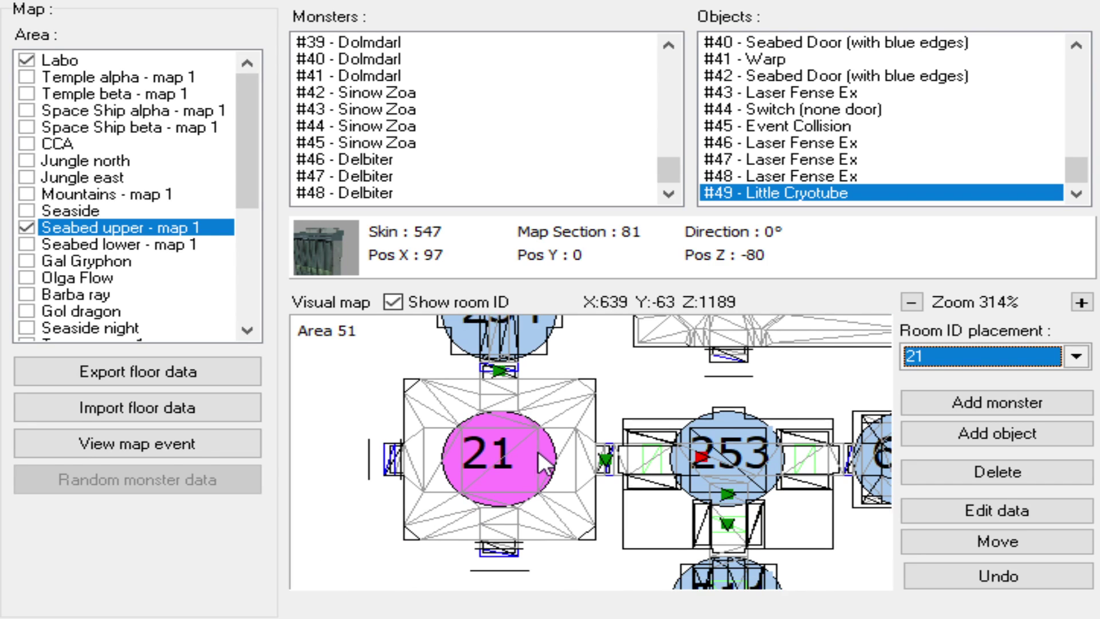
- Select the Laser Fense Ex between rooms 21 and 234 and open its data
{"action": "left_click_drag", "start_coordinate": [616, 371], "coordinate": [596, 431]}
{"action": "scroll", "coordinate": [541, 424], "scroll_direction": "down", "scroll_amount": 3}
{"action": "scroll", "coordinate": [617, 408], "scroll_direction": "up", "scroll_amount": 5}
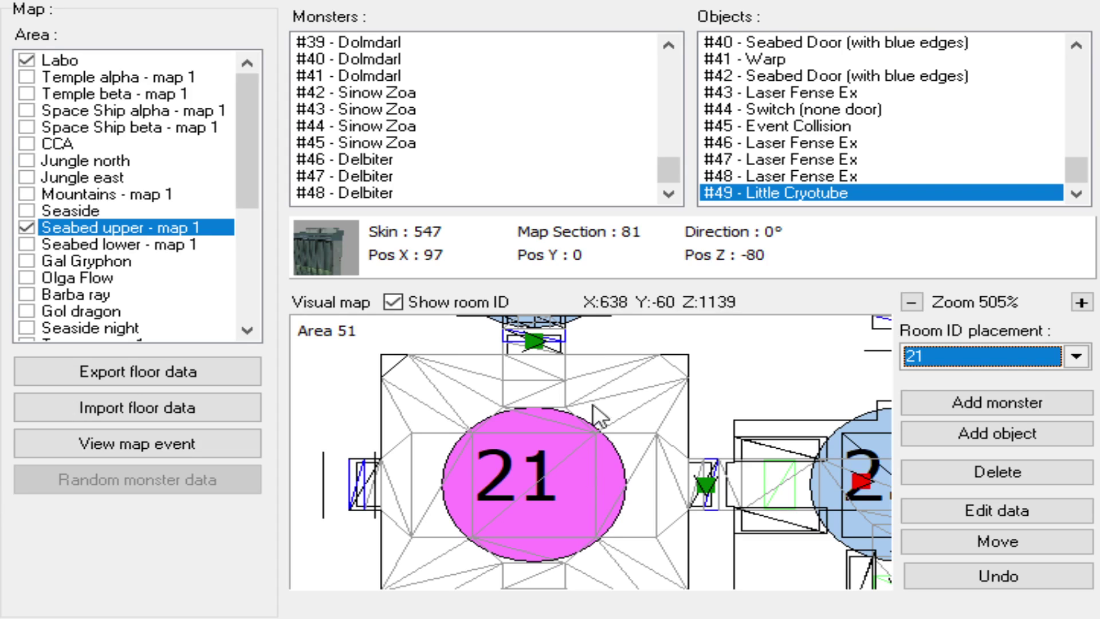
{"action": "left_click", "coordinate": [534, 342]}
{"action": "left_click", "coordinate": [940, 510]}
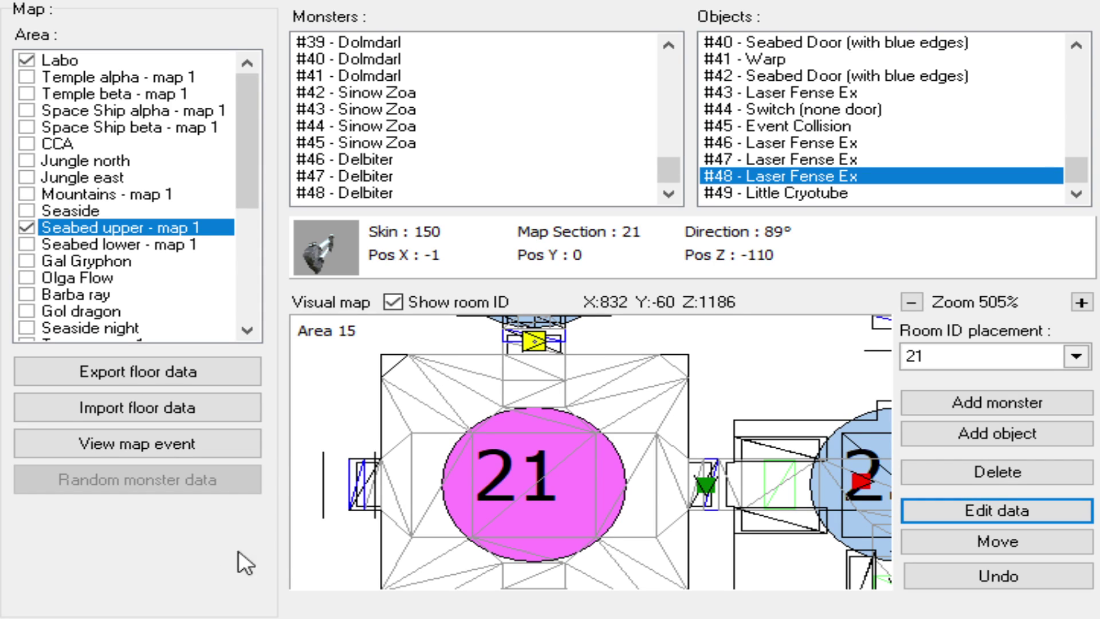
- Add an Event Collision in room 21 beside the doorway to room 253, at about X 94, Z 0
{"action": "scroll", "coordinate": [528, 448], "scroll_direction": "up", "scroll_amount": 1}
{"action": "scroll", "coordinate": [564, 438], "scroll_direction": "down", "scroll_amount": 2}
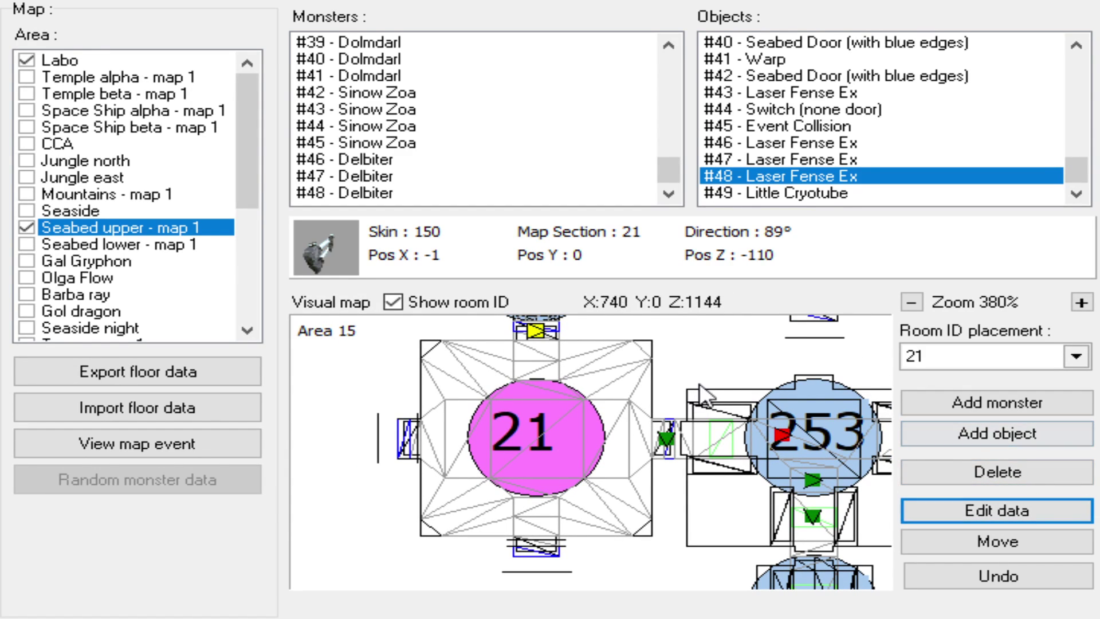
{"action": "left_click", "coordinate": [992, 432]}
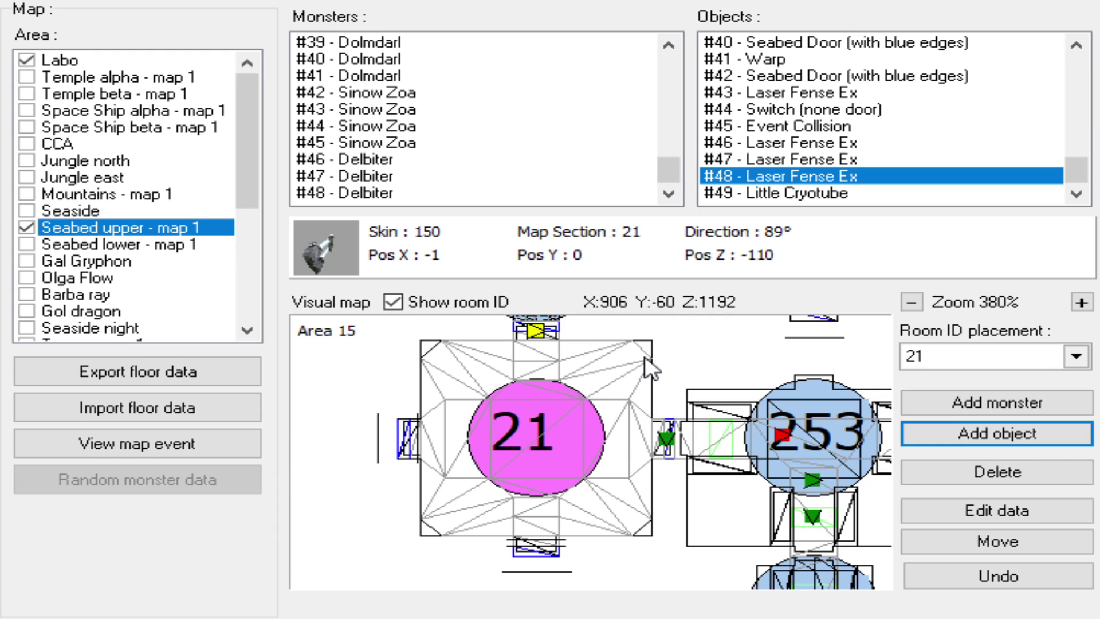
{"action": "scroll", "coordinate": [677, 453], "scroll_direction": "up", "scroll_amount": 1}
{"action": "scroll", "coordinate": [679, 452], "scroll_direction": "up", "scroll_amount": 2}
{"action": "left_click_drag", "start_coordinate": [728, 452], "coordinate": [630, 452]}
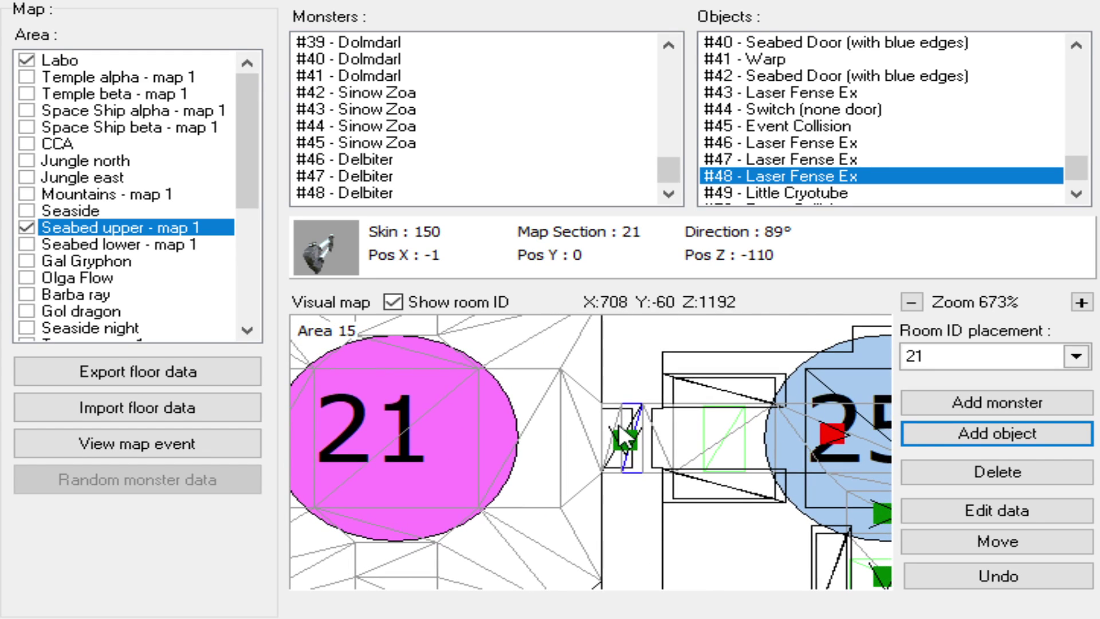
{"action": "left_click", "coordinate": [589, 436]}
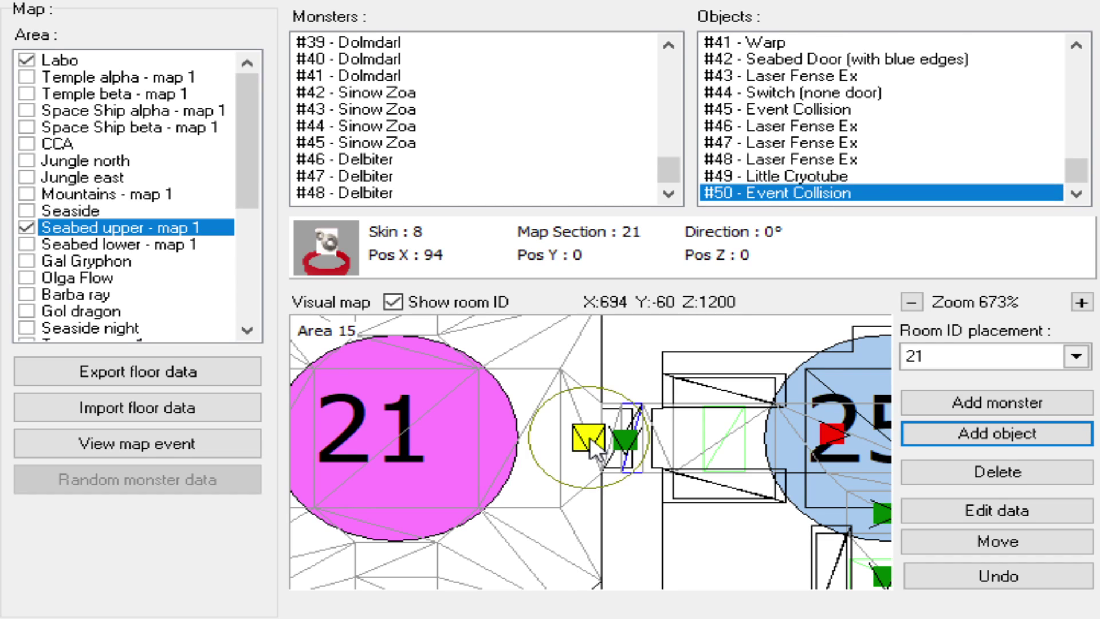
- Open the floor's map events and the data of the Event Collision in room 21
{"action": "scroll", "coordinate": [589, 436], "scroll_direction": "down", "scroll_amount": 1}
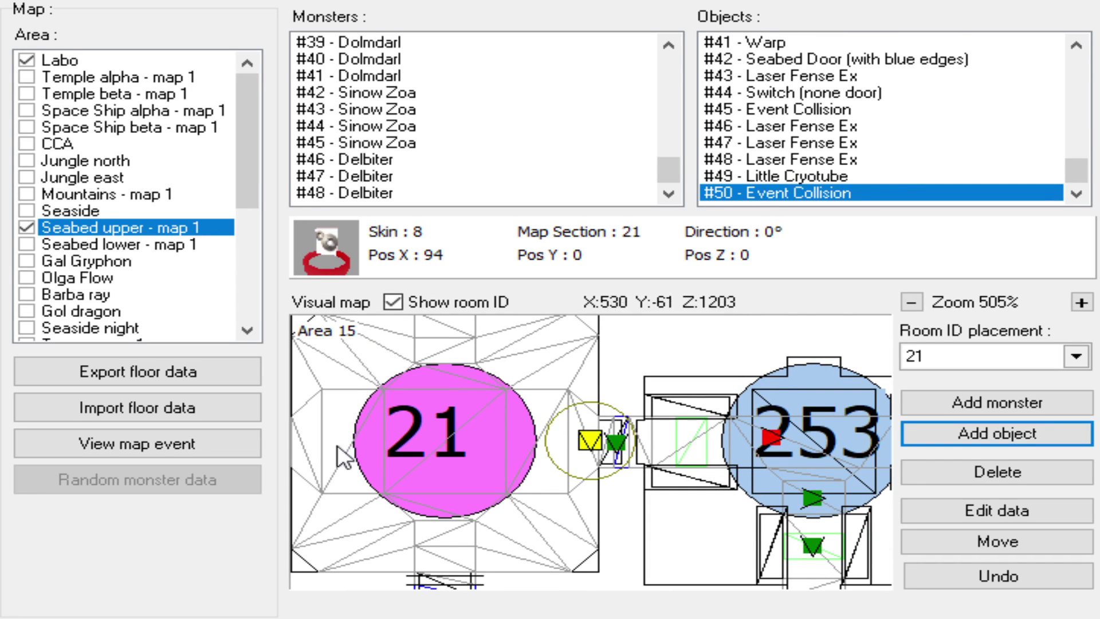
{"action": "scroll", "coordinate": [465, 432], "scroll_direction": "down", "scroll_amount": 1}
{"action": "left_click_drag", "start_coordinate": [465, 432], "coordinate": [515, 437]}
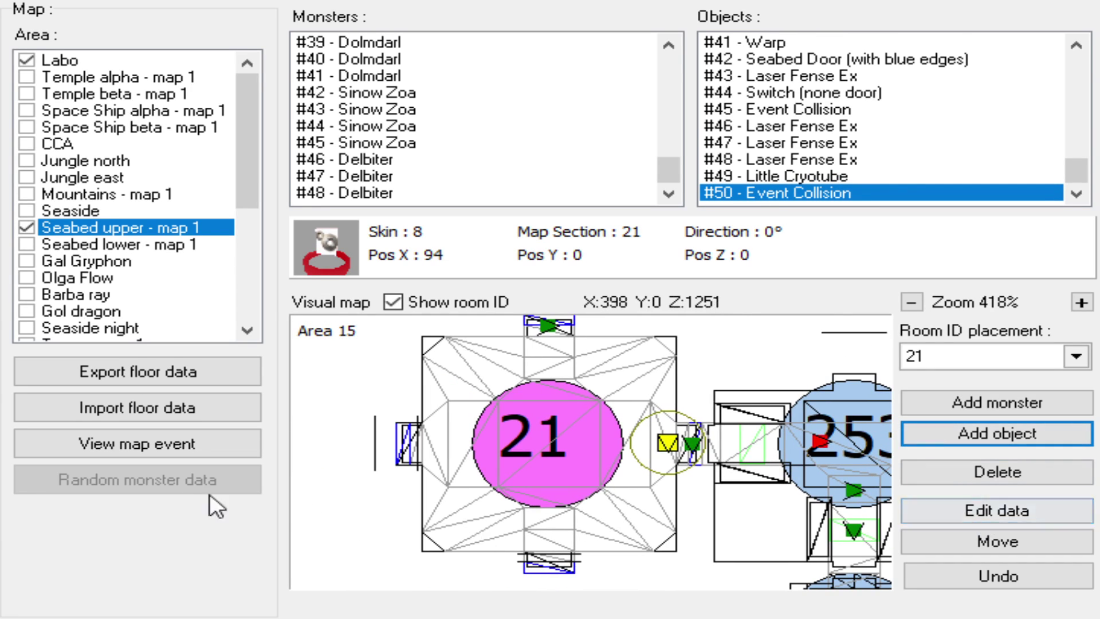
{"action": "left_click", "coordinate": [224, 448]}
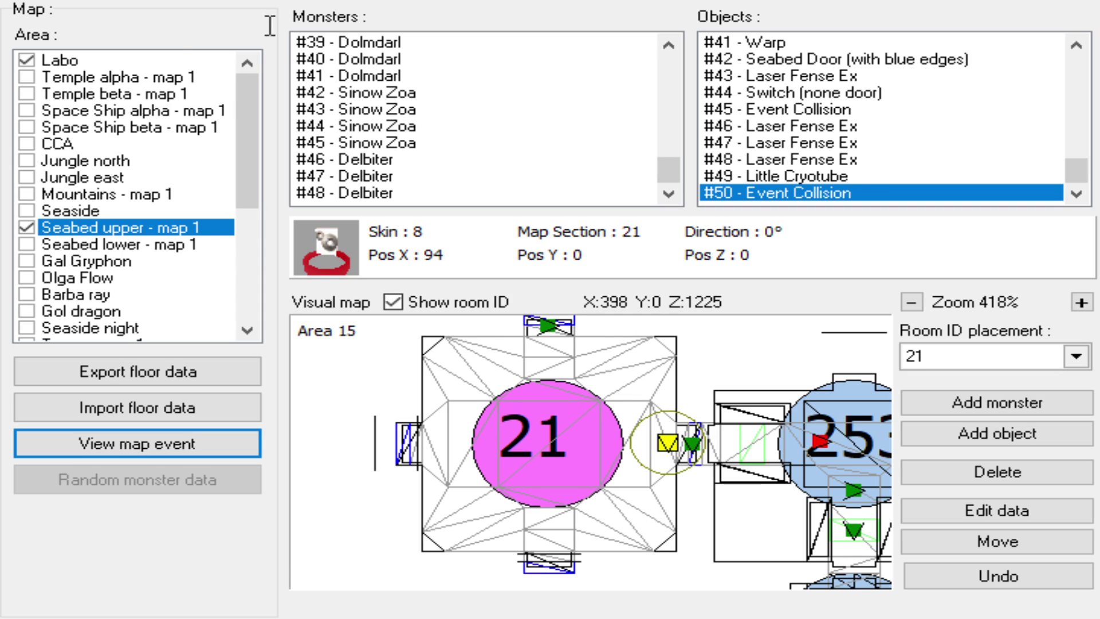
{"action": "left_click", "coordinate": [1010, 507]}
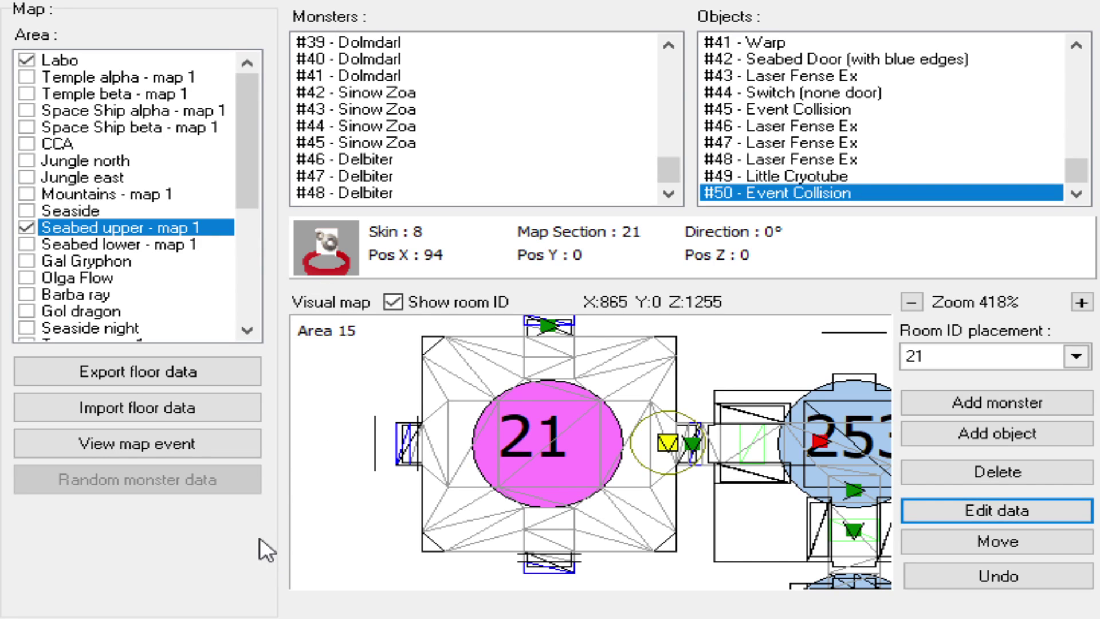
{"action": "left_click", "coordinate": [157, 441]}
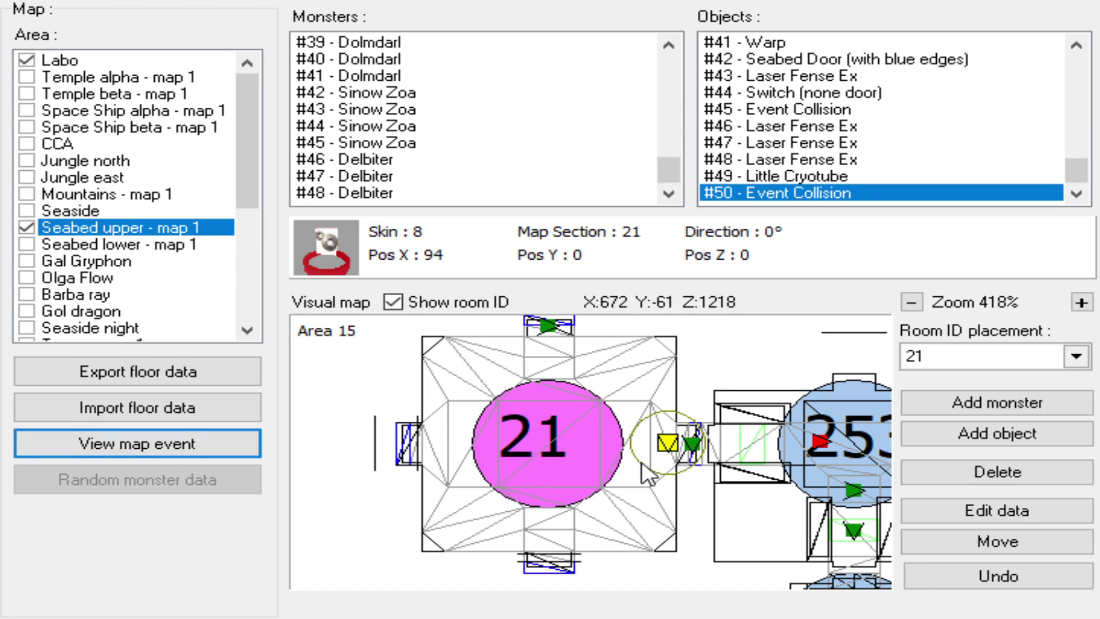
- Add a wave 20 Deldepth in room 21 at about X -1, Z -50, and place a second monster across the room from it
{"action": "scroll", "coordinate": [605, 447], "scroll_direction": "up", "scroll_amount": 2}
{"action": "left_click", "coordinate": [986, 401]}
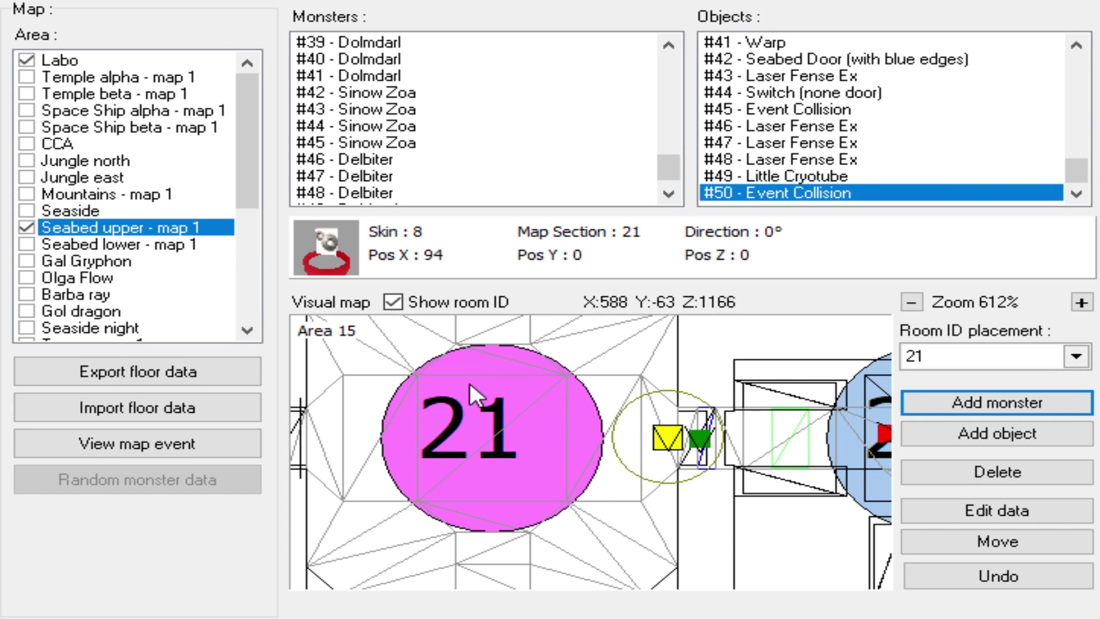
{"action": "scroll", "coordinate": [490, 358], "scroll_direction": "down", "scroll_amount": 1}
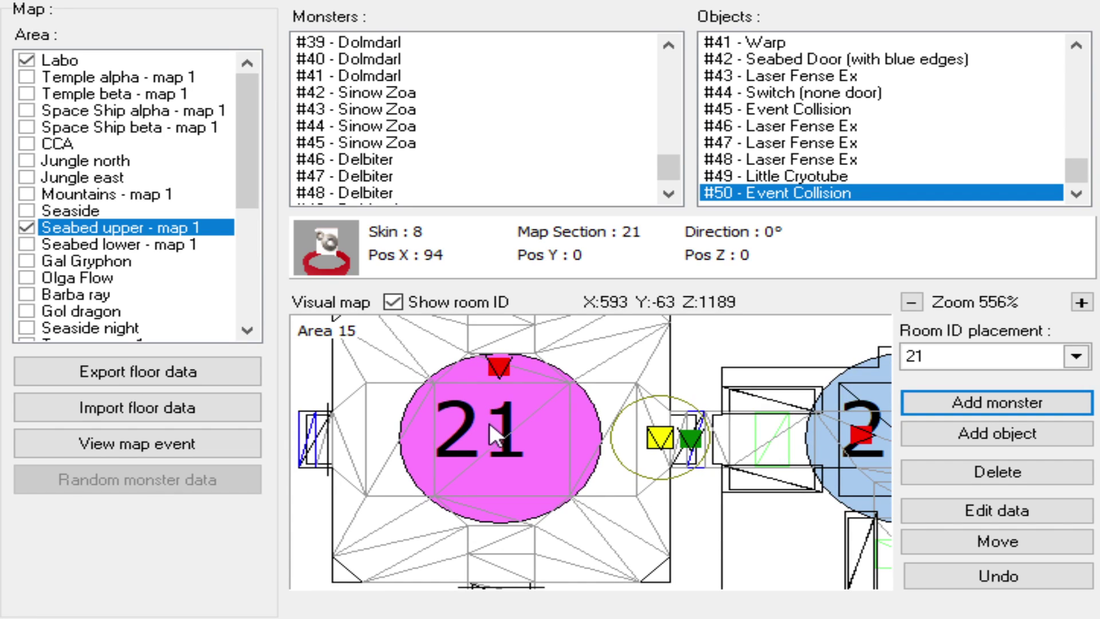
{"action": "left_click", "coordinate": [500, 366]}
{"action": "left_click", "coordinate": [987, 542]}
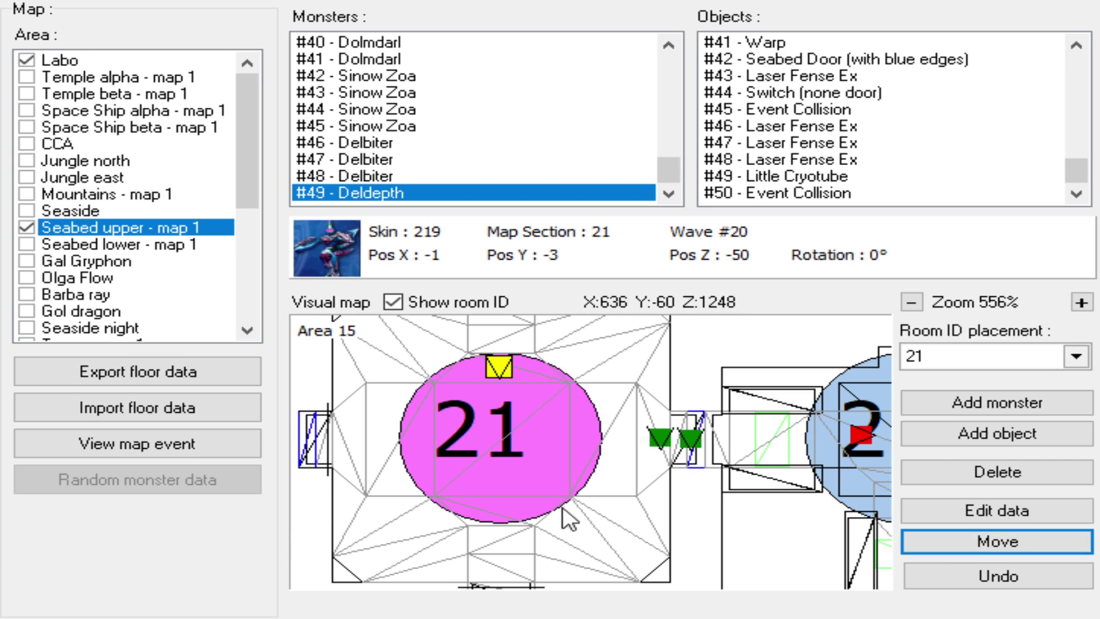
{"action": "left_click", "coordinate": [498, 501]}
- Look over the rooms around 71, 6 and 253, and select the Delbiter in room 253
{"action": "scroll", "coordinate": [679, 526], "scroll_direction": "down", "scroll_amount": 6}
{"action": "left_click_drag", "start_coordinate": [673, 516], "coordinate": [474, 394]}
{"action": "left_click_drag", "start_coordinate": [651, 484], "coordinate": [562, 495]}
{"action": "left_click_drag", "start_coordinate": [688, 404], "coordinate": [541, 561]}
{"action": "left_click_drag", "start_coordinate": [594, 482], "coordinate": [583, 520]}
{"action": "left_click_drag", "start_coordinate": [509, 440], "coordinate": [466, 511]}
{"action": "left_click", "coordinate": [449, 511]}
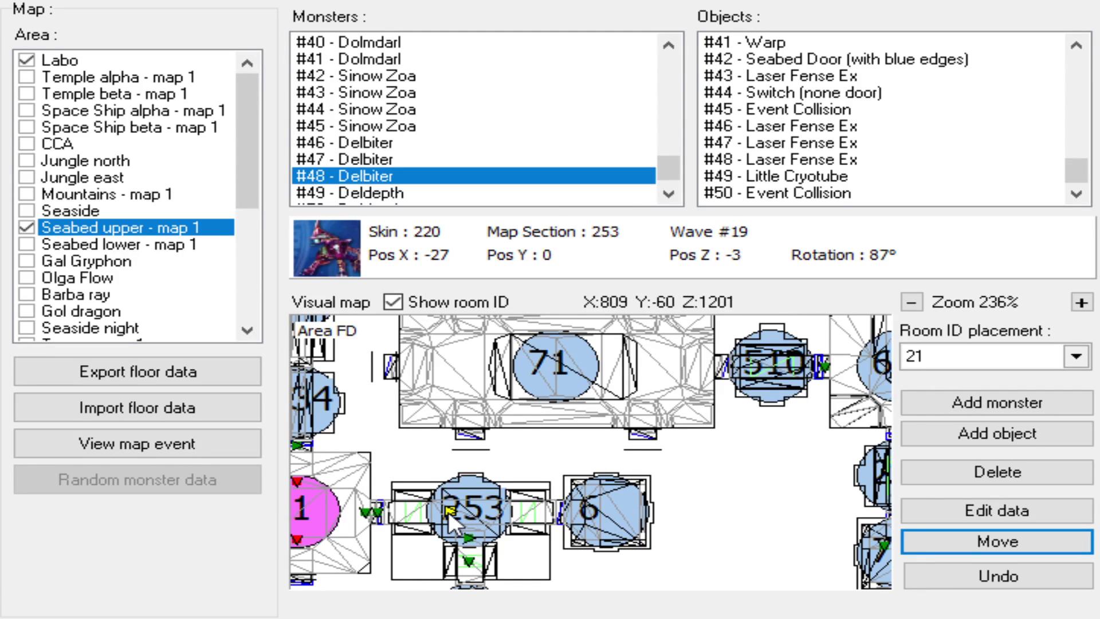
- Examine the two wave 20 Deldepths in room 21 and the neighbouring rooms, and open the floor's map events
{"action": "left_click_drag", "start_coordinate": [508, 449], "coordinate": [686, 413]}
{"action": "scroll", "coordinate": [537, 465], "scroll_direction": "up", "scroll_amount": 2}
{"action": "scroll", "coordinate": [533, 458], "scroll_direction": "up", "scroll_amount": 1}
{"action": "mouse_move", "coordinate": [533, 458]}
{"action": "left_mouse_down"}
{"action": "mouse_move", "coordinate": [622, 444]}
{"action": "mouse_move", "coordinate": [623, 435]}
{"action": "left_mouse_up"}
{"action": "left_click", "coordinate": [524, 440]}
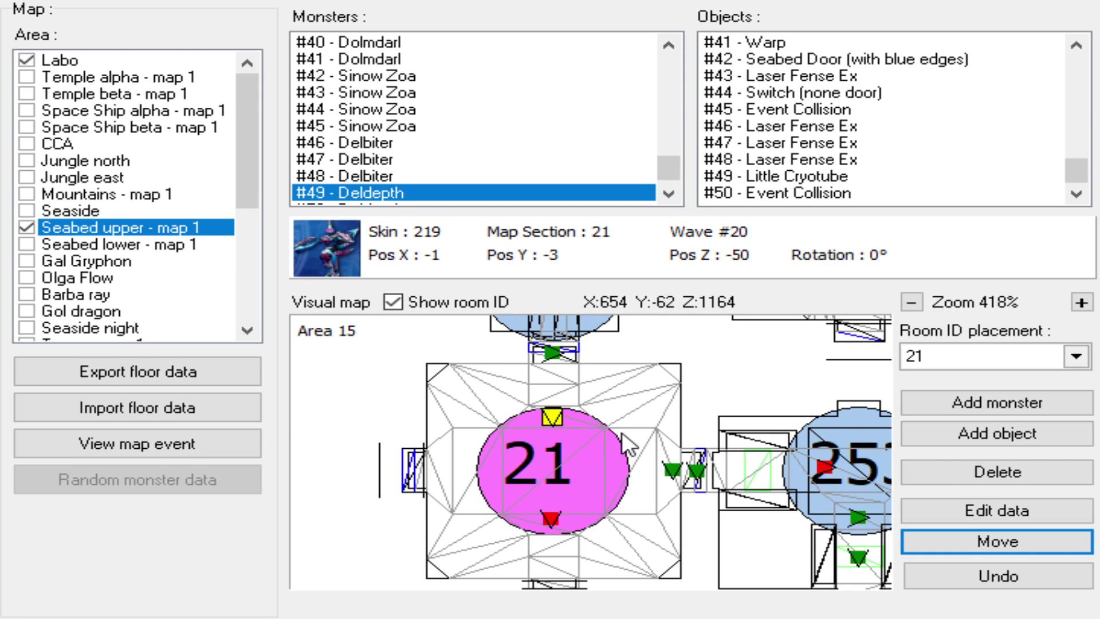
{"action": "scroll", "coordinate": [628, 444], "scroll_direction": "up", "scroll_amount": 3}
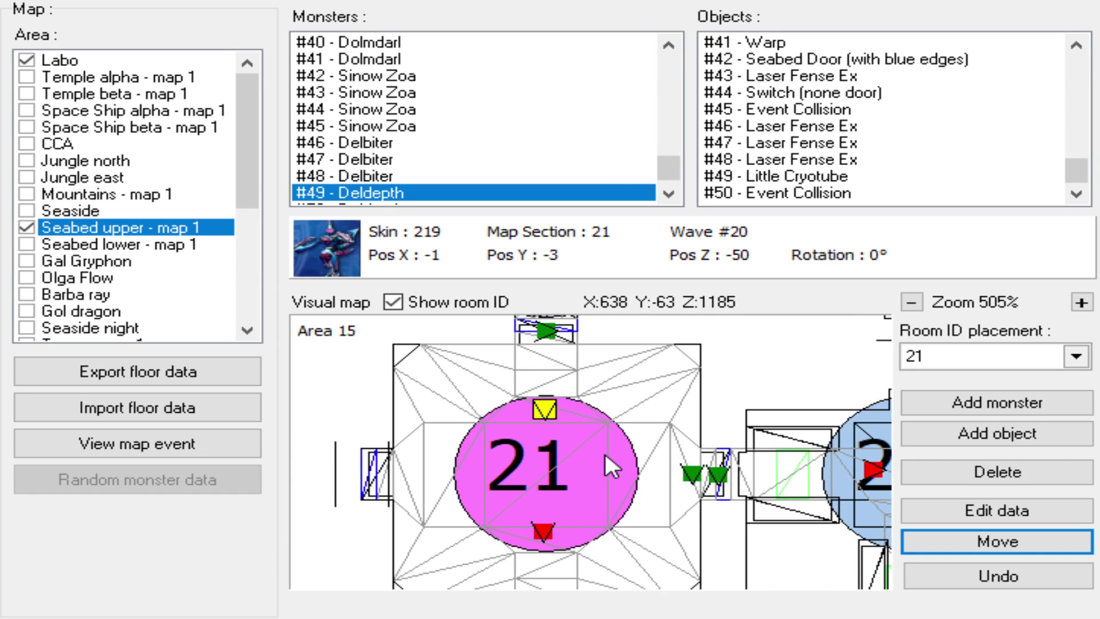
{"action": "scroll", "coordinate": [605, 453], "scroll_direction": "up", "scroll_amount": 1}
{"action": "key", "text": "Down"}
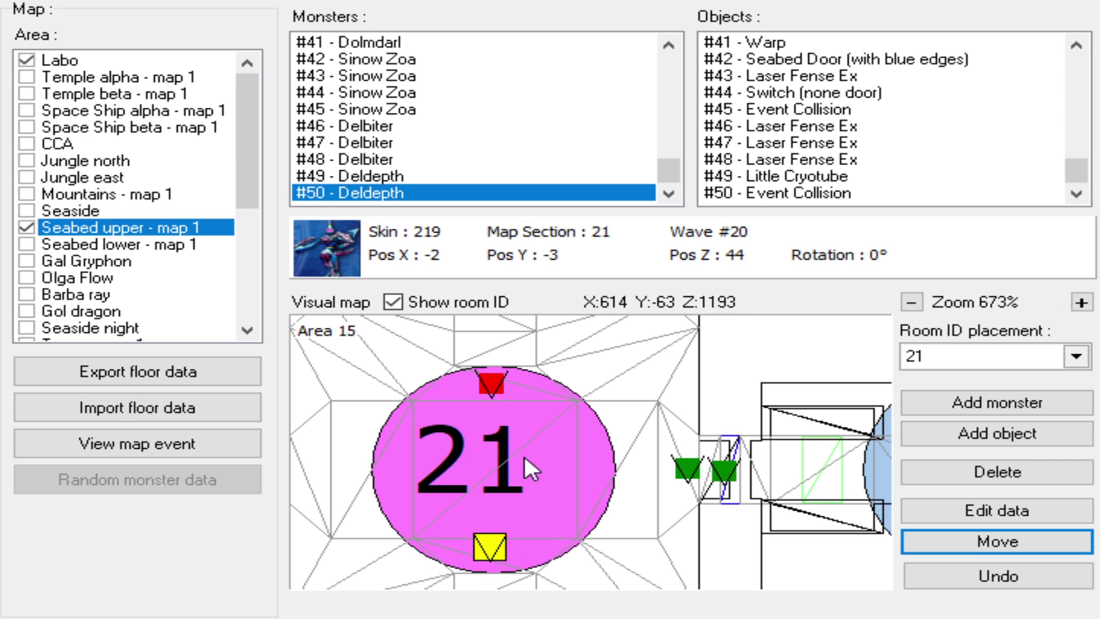
{"action": "key", "text": "Up"}
{"action": "scroll", "coordinate": [500, 478], "scroll_direction": "down", "scroll_amount": 3}
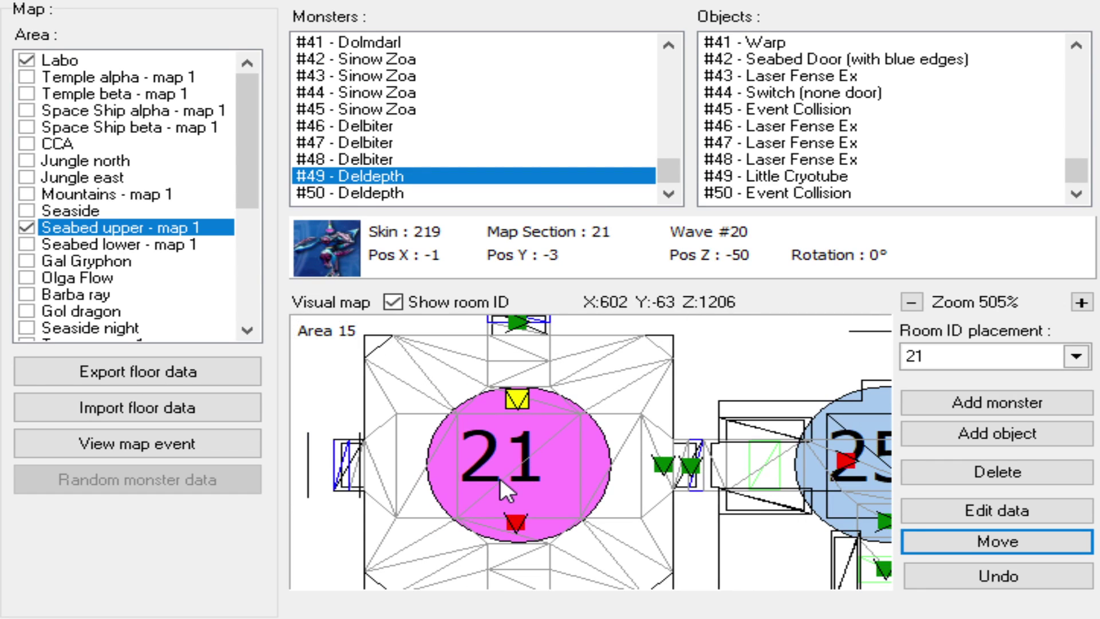
{"action": "scroll", "coordinate": [628, 440], "scroll_direction": "down", "scroll_amount": 1}
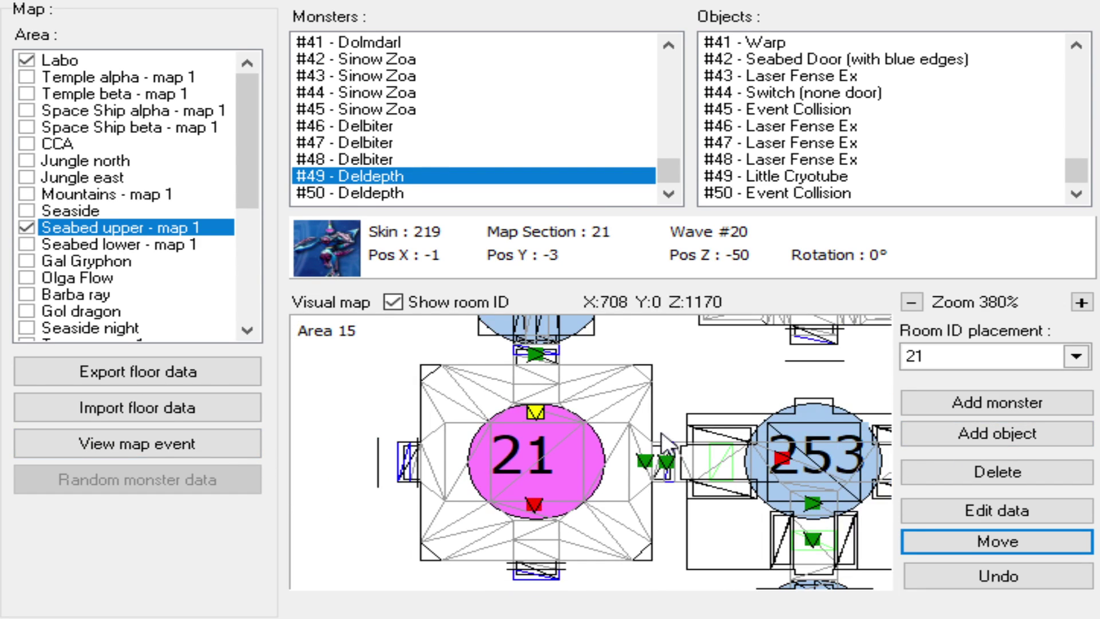
{"action": "left_click_drag", "start_coordinate": [626, 438], "coordinate": [532, 477]}
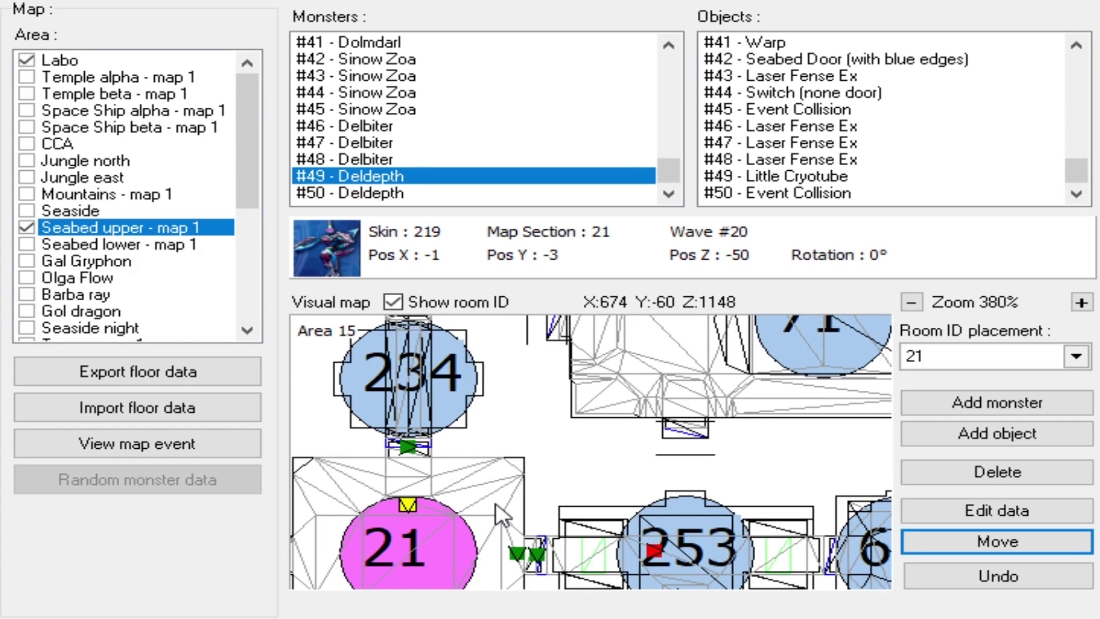
{"action": "left_click_drag", "start_coordinate": [435, 525], "coordinate": [462, 530]}
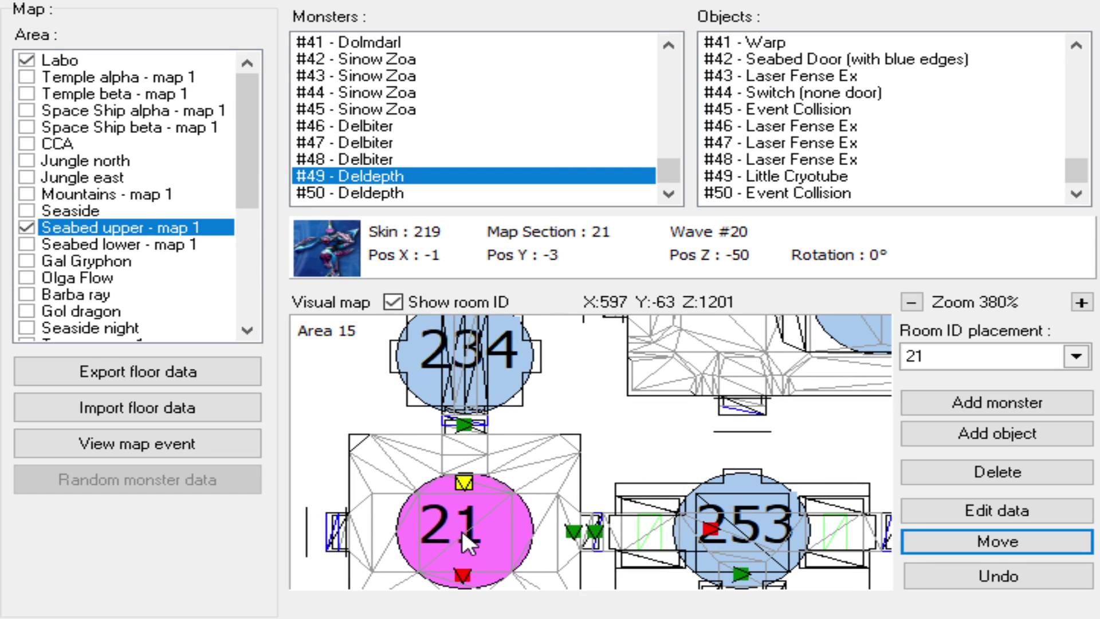
{"action": "left_click", "coordinate": [186, 440]}
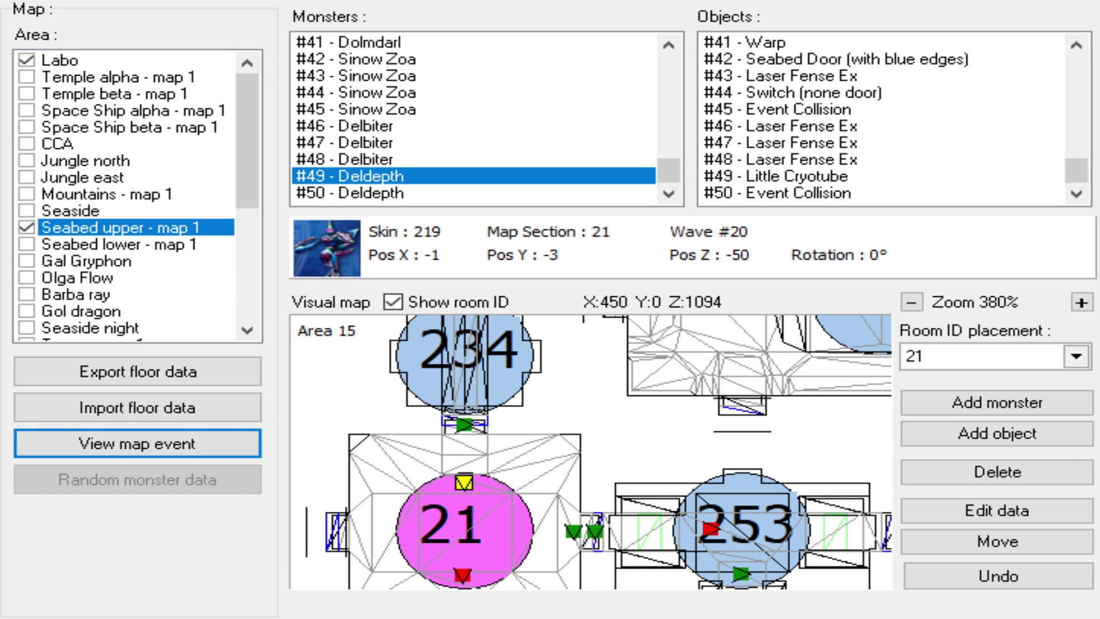
- Add a wave 21 Delbiter in room 21 at about X -68, Z -63, and select it
{"action": "scroll", "coordinate": [469, 476], "scroll_direction": "up", "scroll_amount": 3}
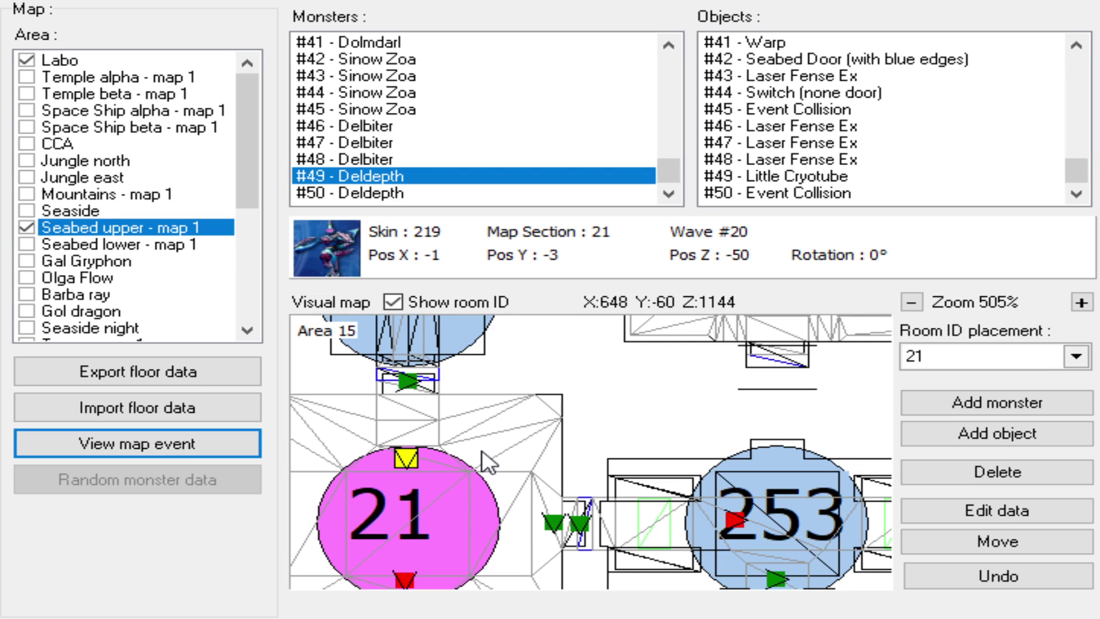
{"action": "scroll", "coordinate": [491, 408], "scroll_direction": "up", "scroll_amount": 1}
{"action": "left_click_drag", "start_coordinate": [466, 473], "coordinate": [514, 446]}
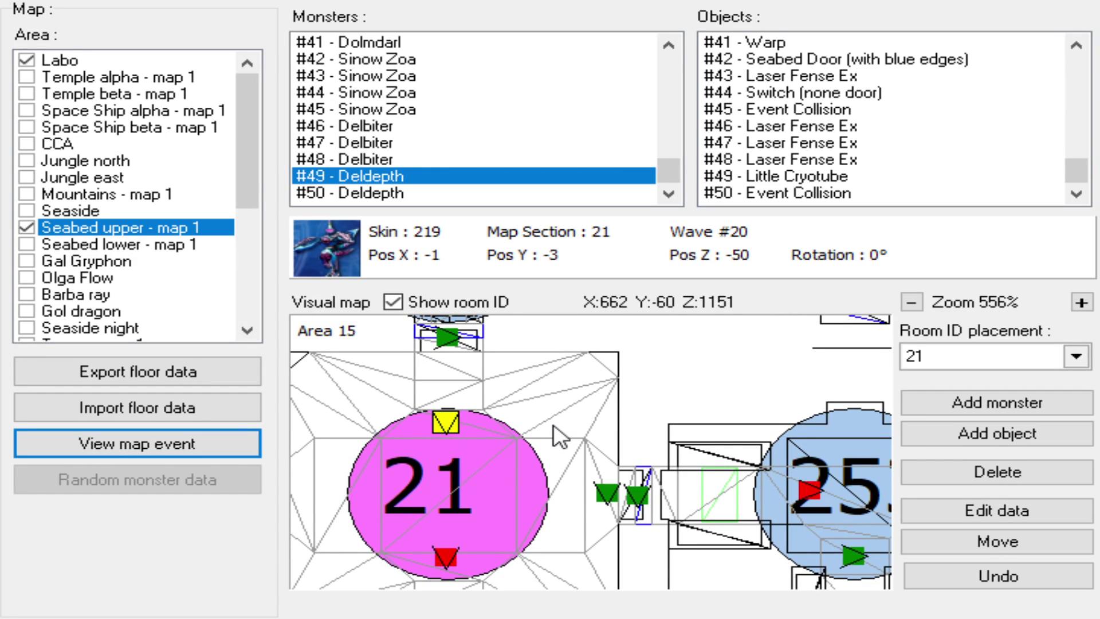
{"action": "scroll", "coordinate": [528, 453], "scroll_direction": "up", "scroll_amount": 1}
{"action": "left_click_drag", "start_coordinate": [529, 452], "coordinate": [567, 428]}
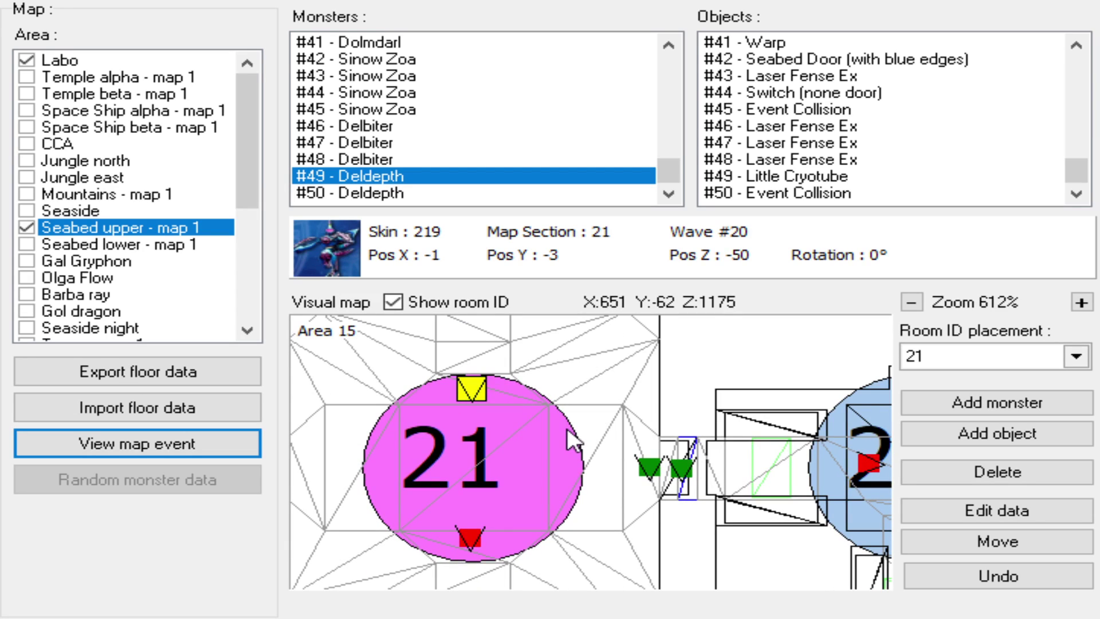
{"action": "left_click", "coordinate": [998, 402]}
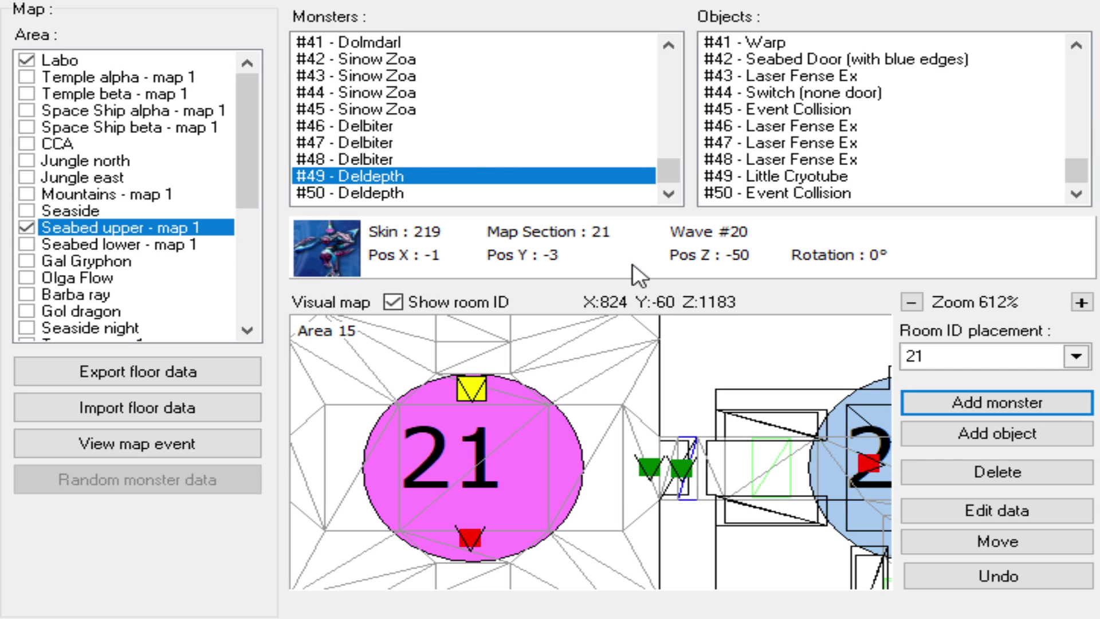
{"action": "key", "text": "Left"}
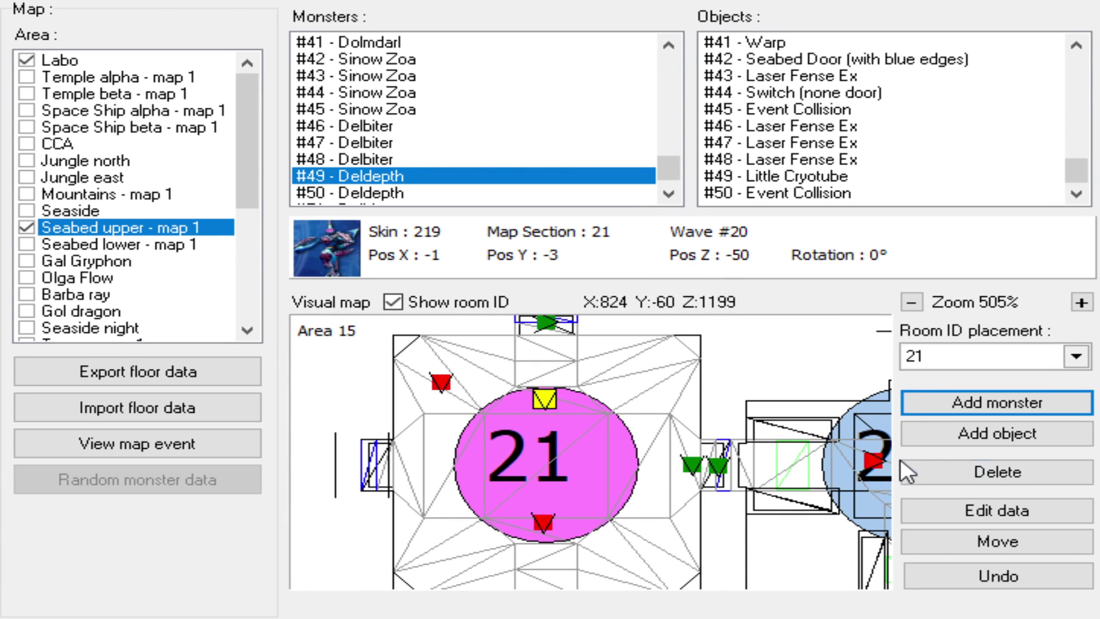
{"action": "left_click", "coordinate": [443, 385]}
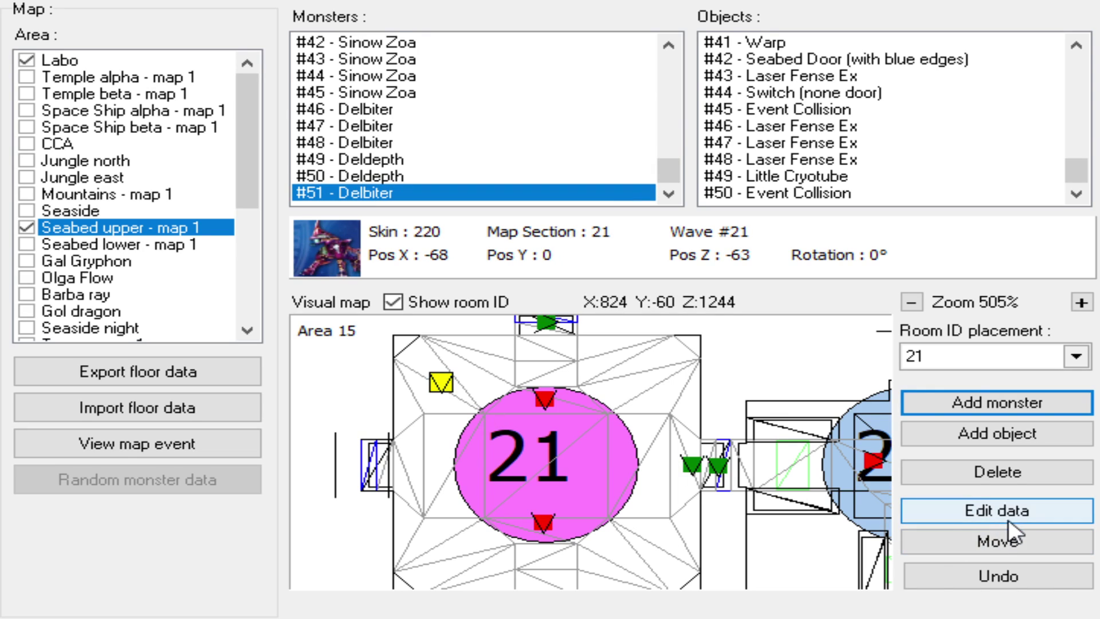
- Place a copy of the wave 21 Delbiter in room 21 at about X -61, Z 65, and rotate it toward the first one
{"action": "left_click", "coordinate": [917, 541]}
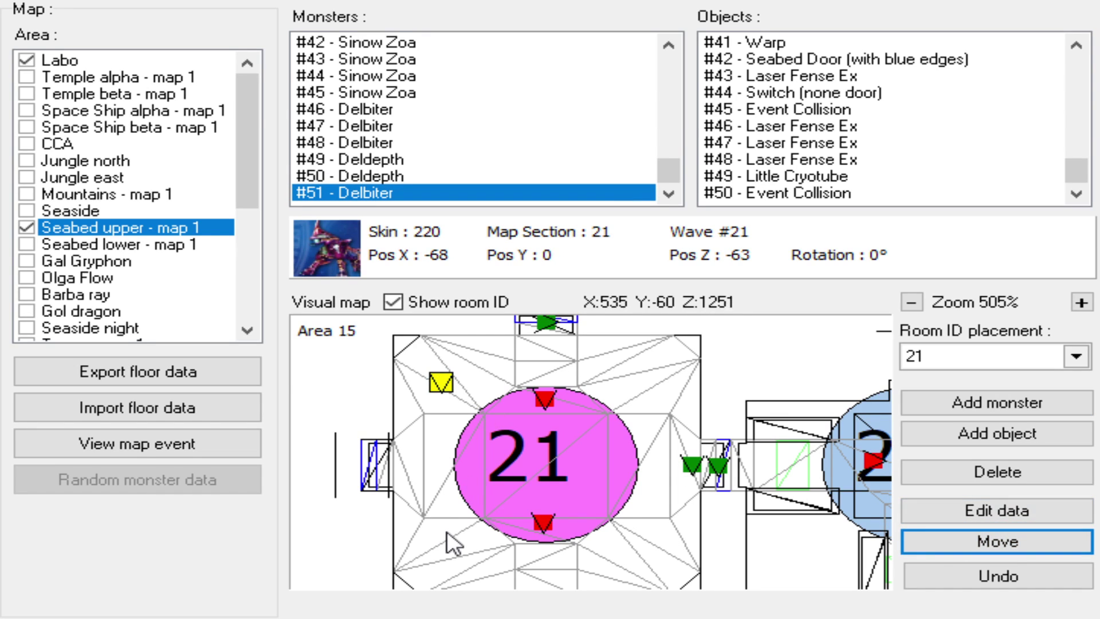
{"action": "left_click", "coordinate": [452, 551]}
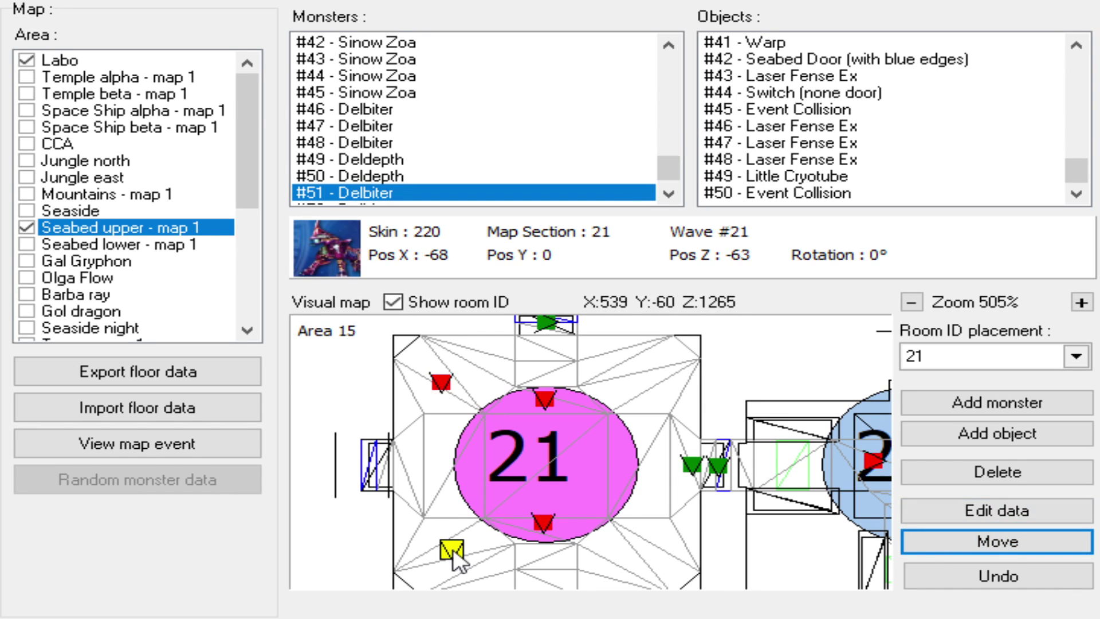
{"action": "left_click", "coordinate": [453, 550]}
{"action": "left_click", "coordinate": [454, 551]}
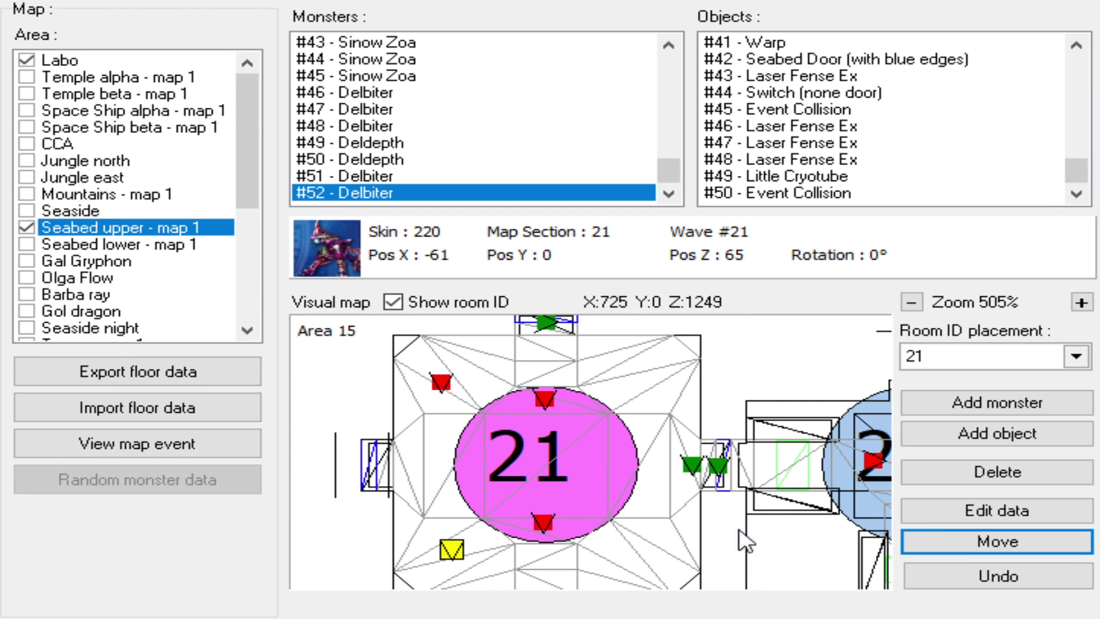
{"action": "left_click", "coordinate": [1007, 519]}
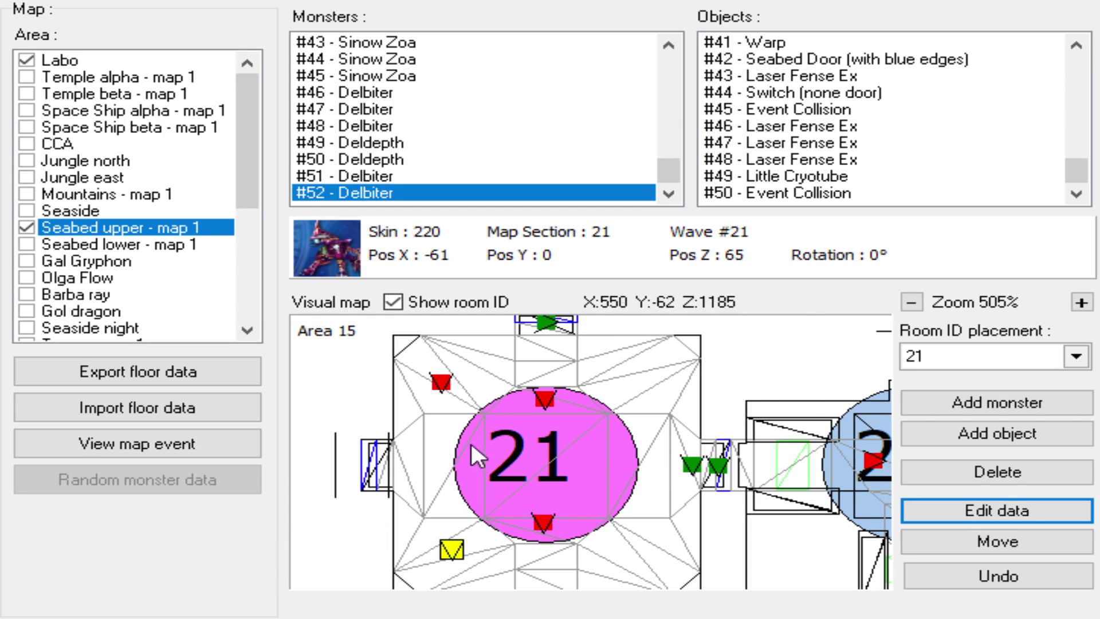
- Select the first wave 21 Delbiter, check the monster layout around room 21, and open the map events
{"action": "left_click", "coordinate": [442, 384]}
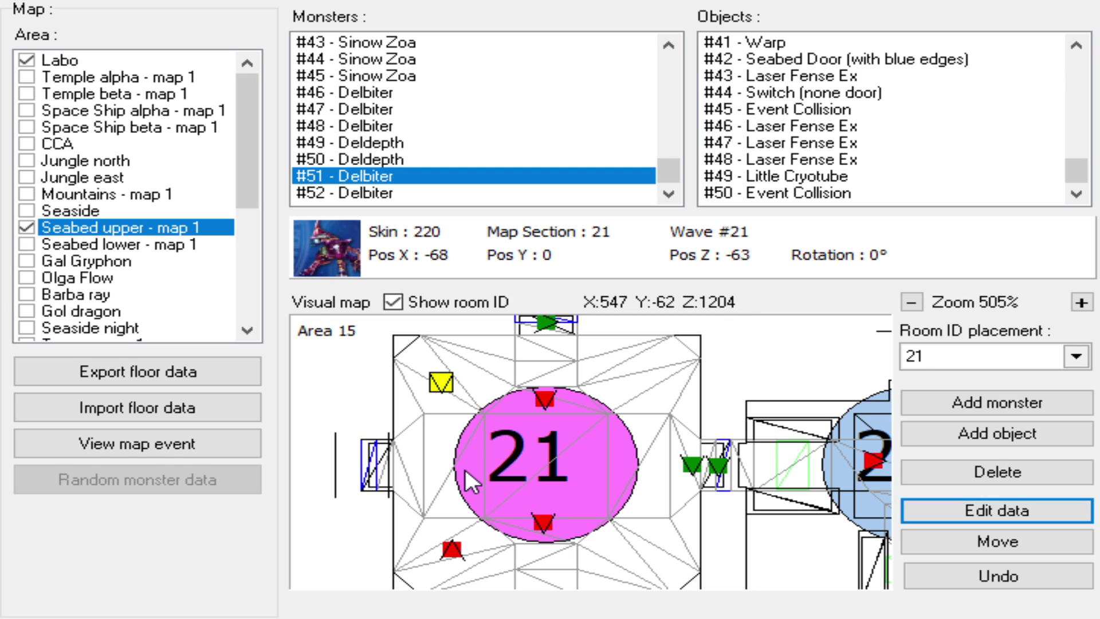
{"action": "scroll", "coordinate": [581, 448], "scroll_direction": "down", "scroll_amount": 3}
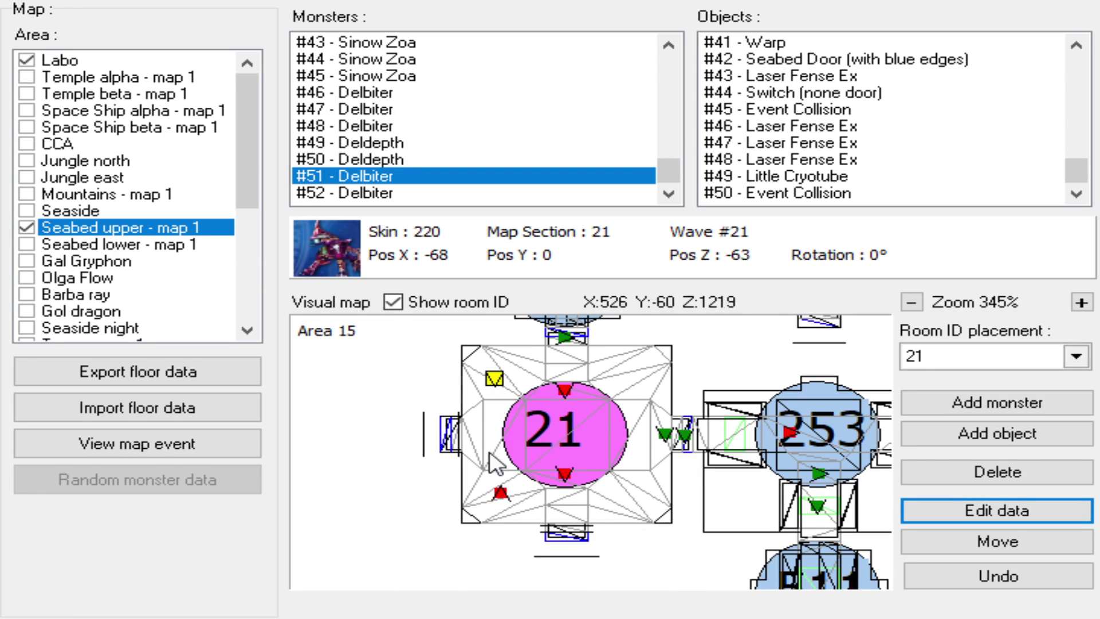
{"action": "scroll", "coordinate": [503, 435], "scroll_direction": "up", "scroll_amount": 2}
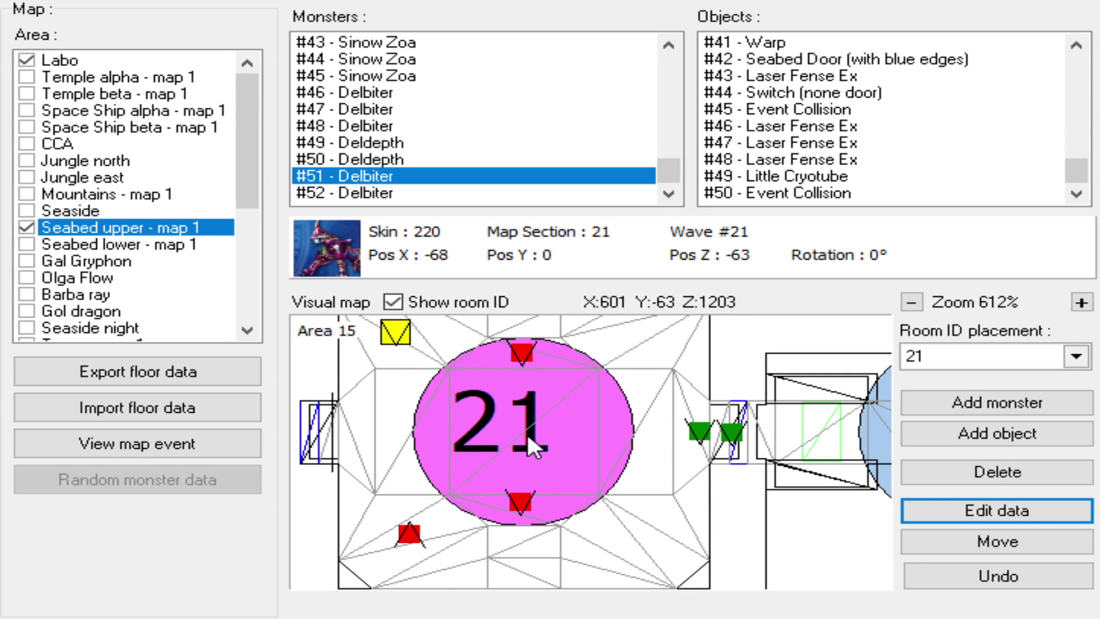
{"action": "scroll", "coordinate": [583, 393], "scroll_direction": "down", "scroll_amount": 1}
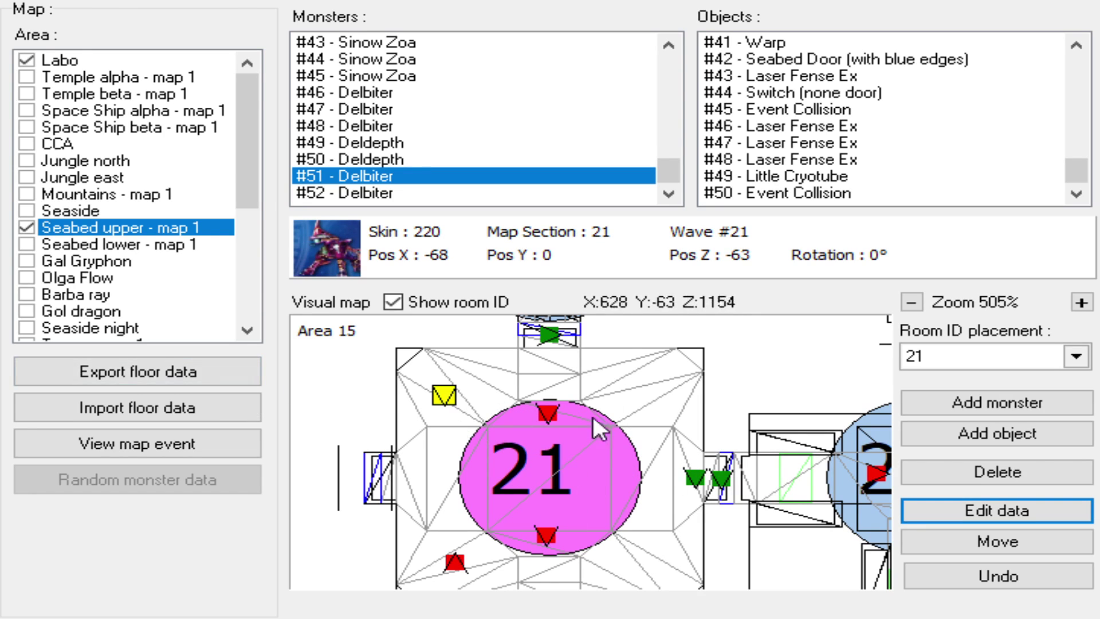
{"action": "left_click_drag", "start_coordinate": [454, 538], "coordinate": [463, 498]}
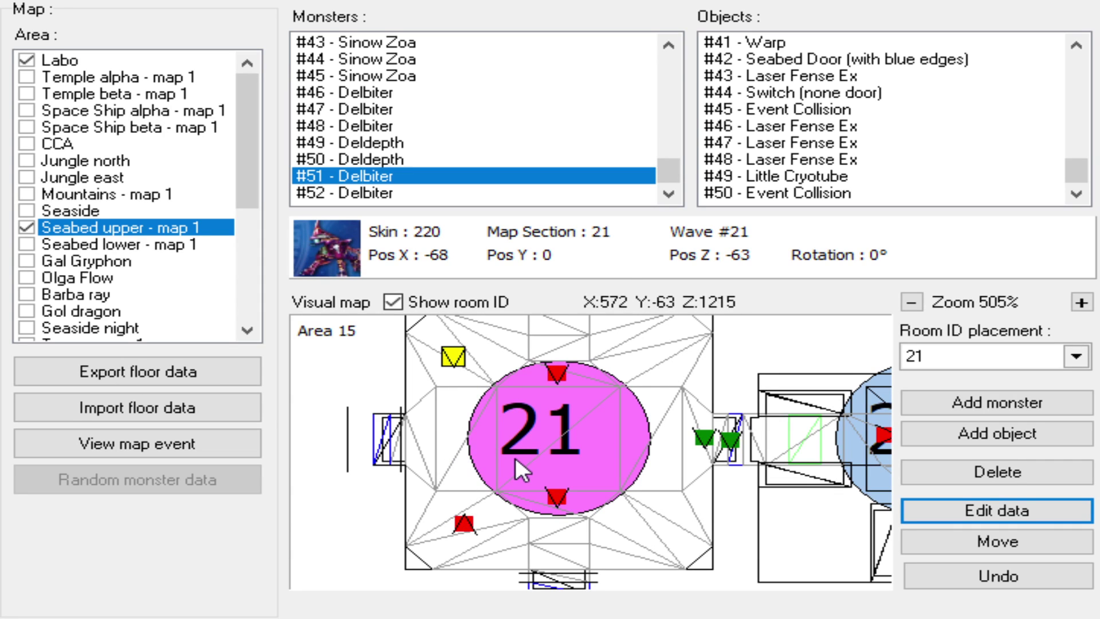
{"action": "scroll", "coordinate": [515, 457], "scroll_direction": "down", "scroll_amount": 1}
{"action": "left_click_drag", "start_coordinate": [515, 457], "coordinate": [497, 458]}
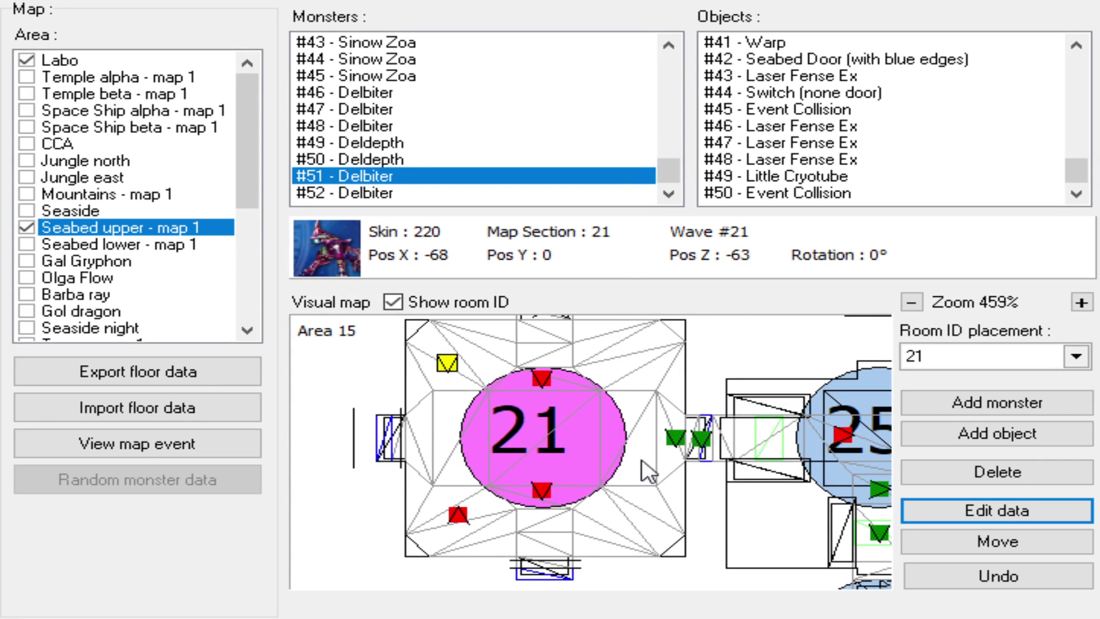
{"action": "left_click", "coordinate": [216, 452]}
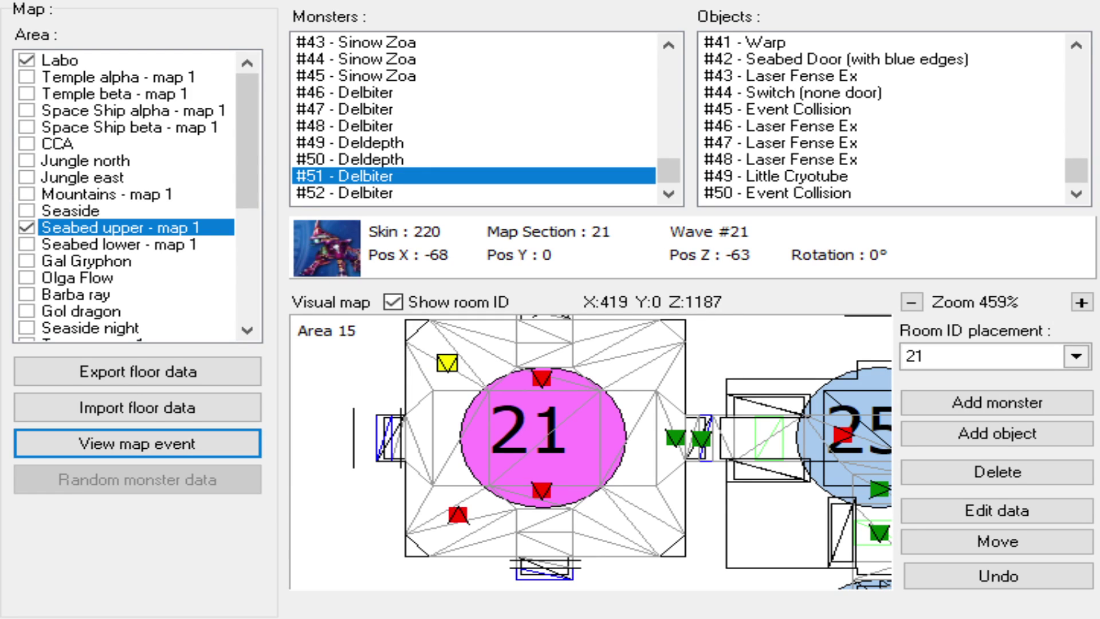
- Add two wave 22 monsters in room 21: a Sinow Zele at about X 72, Z 73 and a Sinow Zoa at about X -75, Z -3
{"action": "left_click", "coordinate": [1031, 401]}
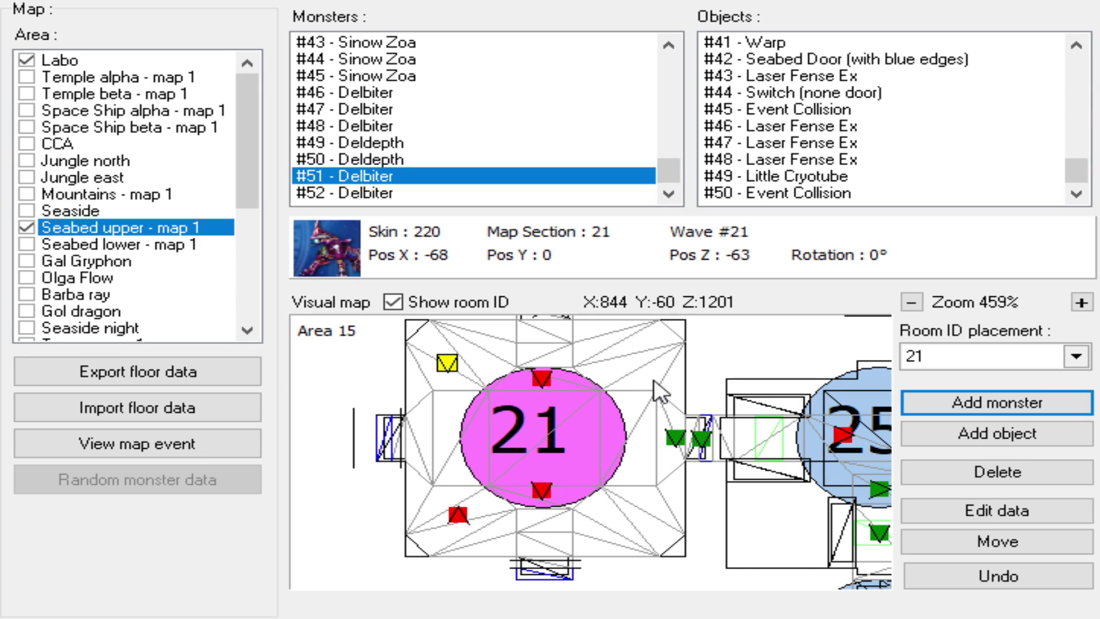
{"action": "scroll", "coordinate": [596, 498], "scroll_direction": "up", "scroll_amount": 1}
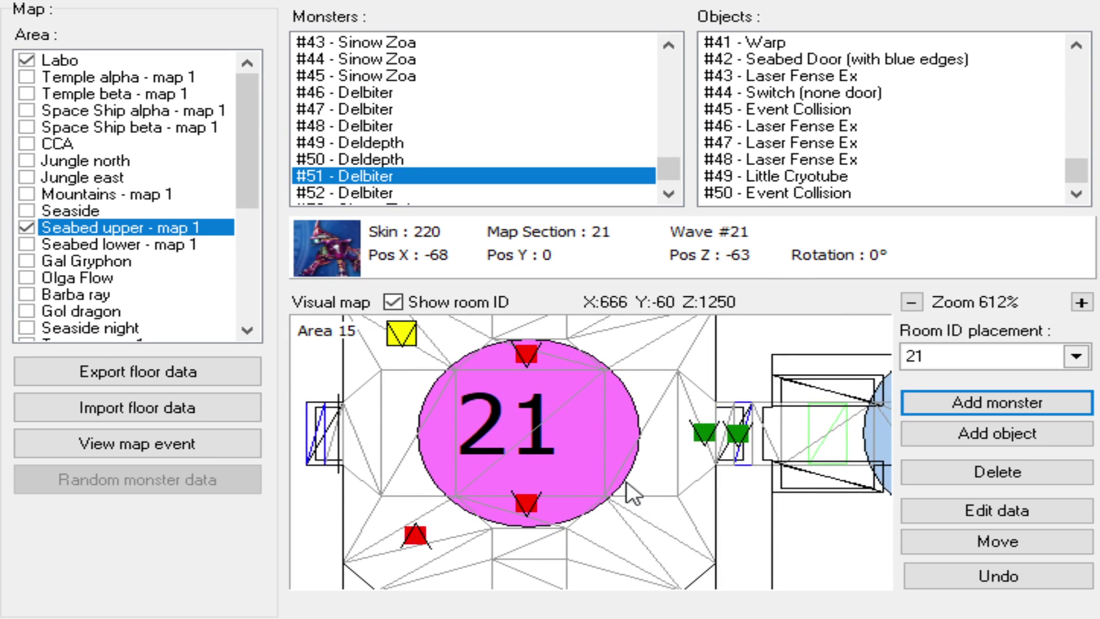
{"action": "left_click", "coordinate": [610, 506]}
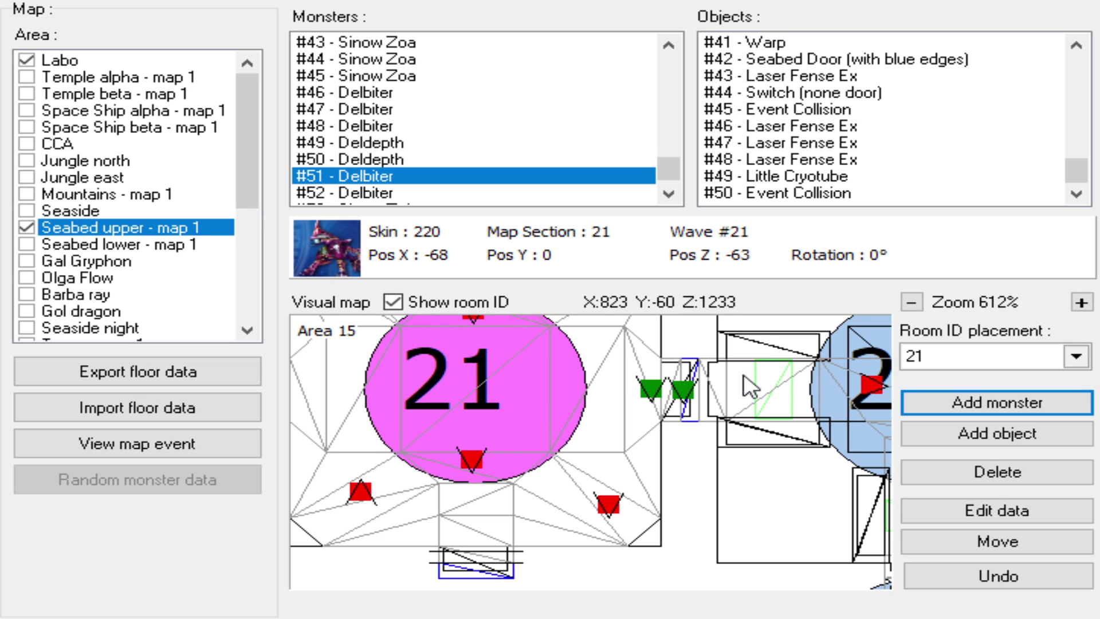
{"action": "left_click_drag", "start_coordinate": [604, 369], "coordinate": [574, 425]}
{"action": "scroll", "coordinate": [575, 427], "scroll_direction": "down", "scroll_amount": 1}
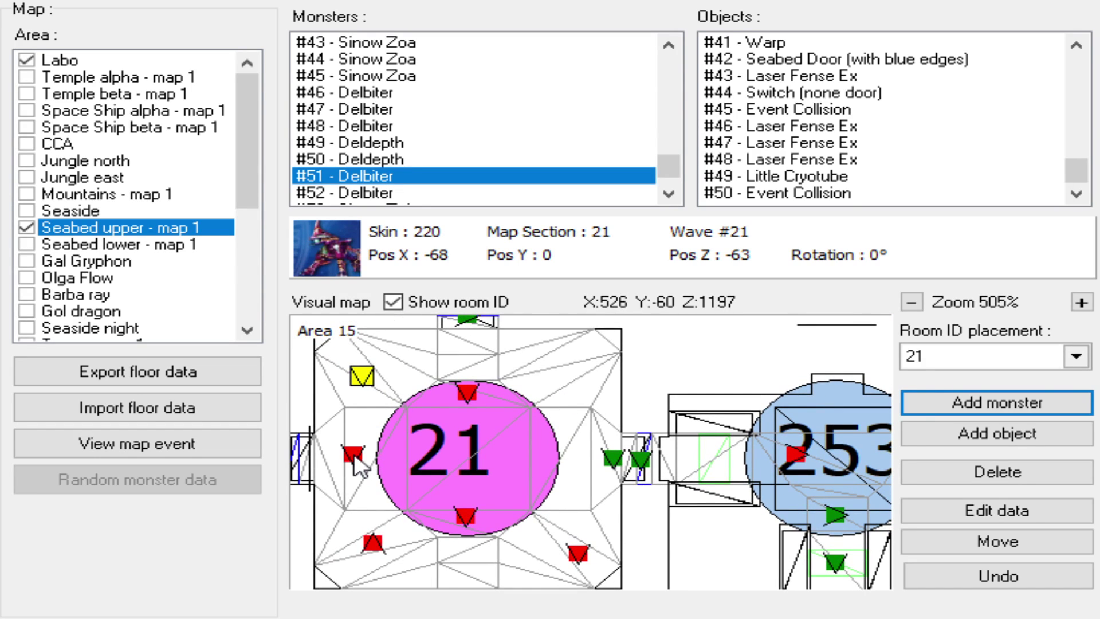
{"action": "left_click", "coordinate": [354, 457]}
- Place a copy of the wave 22 Sinow Zoa across room 21 at about X 55, Z -2
{"action": "left_click", "coordinate": [944, 543]}
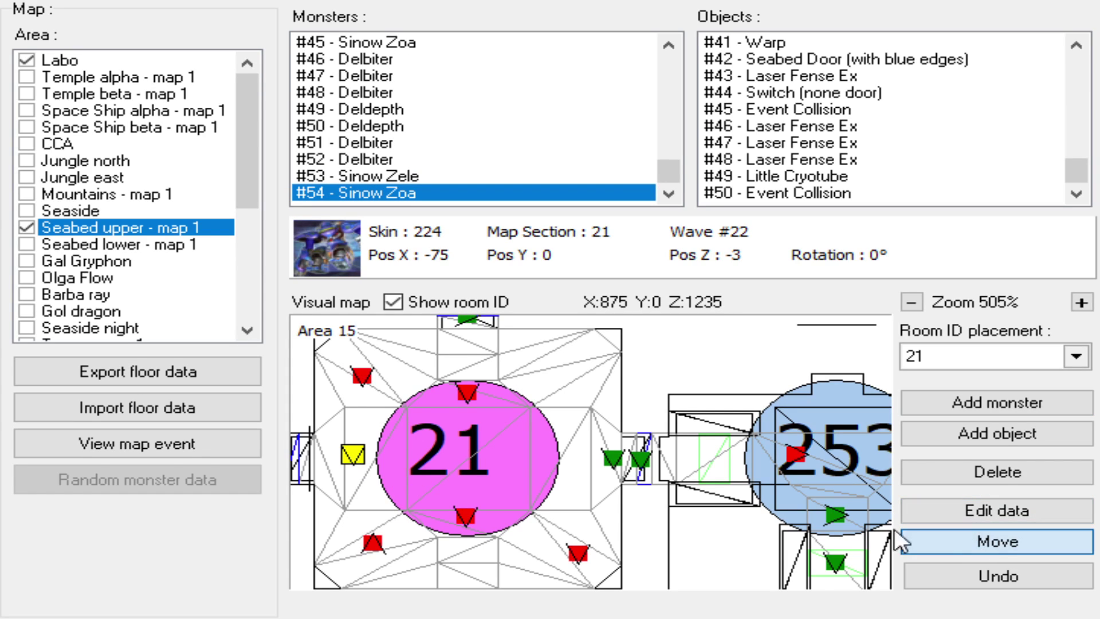
{"action": "left_click", "coordinate": [555, 459]}
{"action": "left_click", "coordinate": [554, 458]}
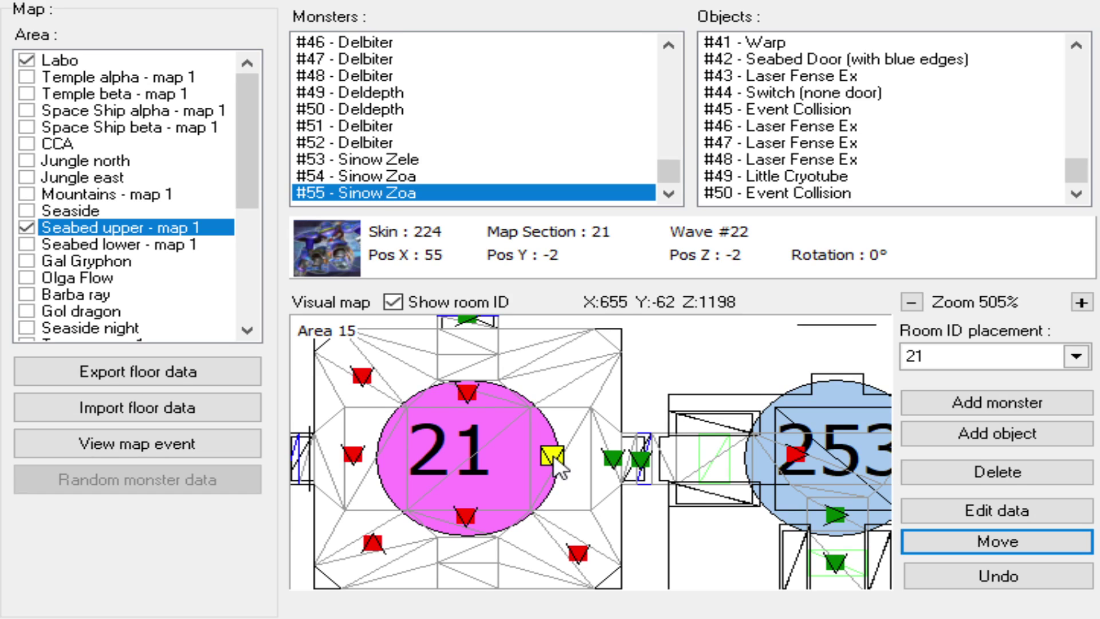
- Rotate the two wave 22 Sinow Zoas in room 21 and set the Sinow Zele's rotation to 216°
{"action": "scroll", "coordinate": [581, 493], "scroll_direction": "up", "scroll_amount": 1}
{"action": "left_click", "coordinate": [994, 510]}
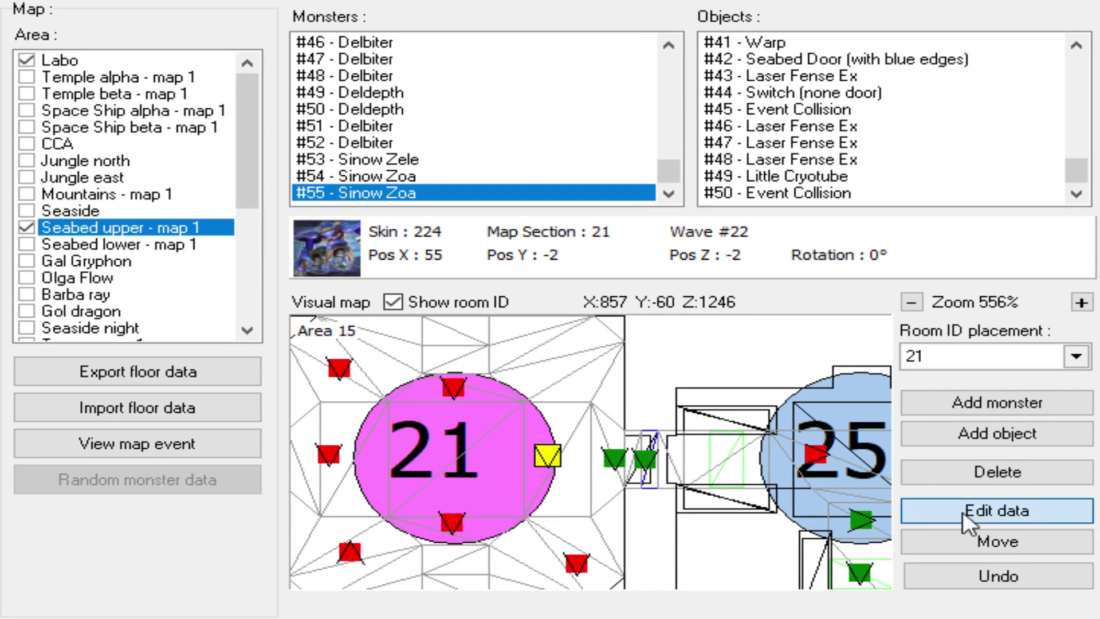
{"action": "left_click", "coordinate": [325, 456]}
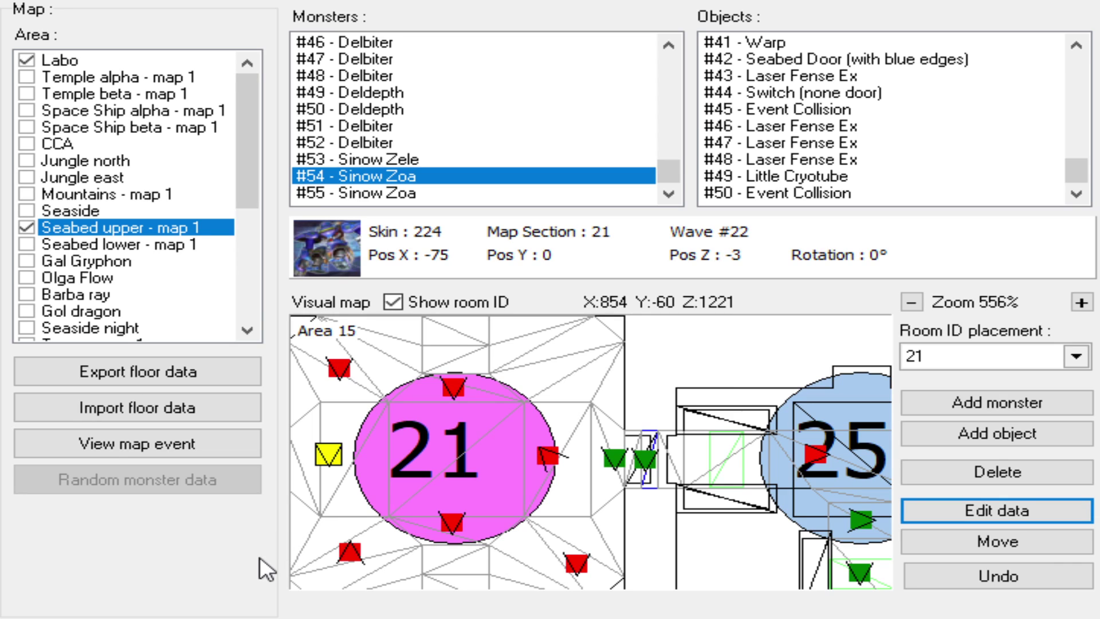
{"action": "left_click", "coordinate": [579, 564]}
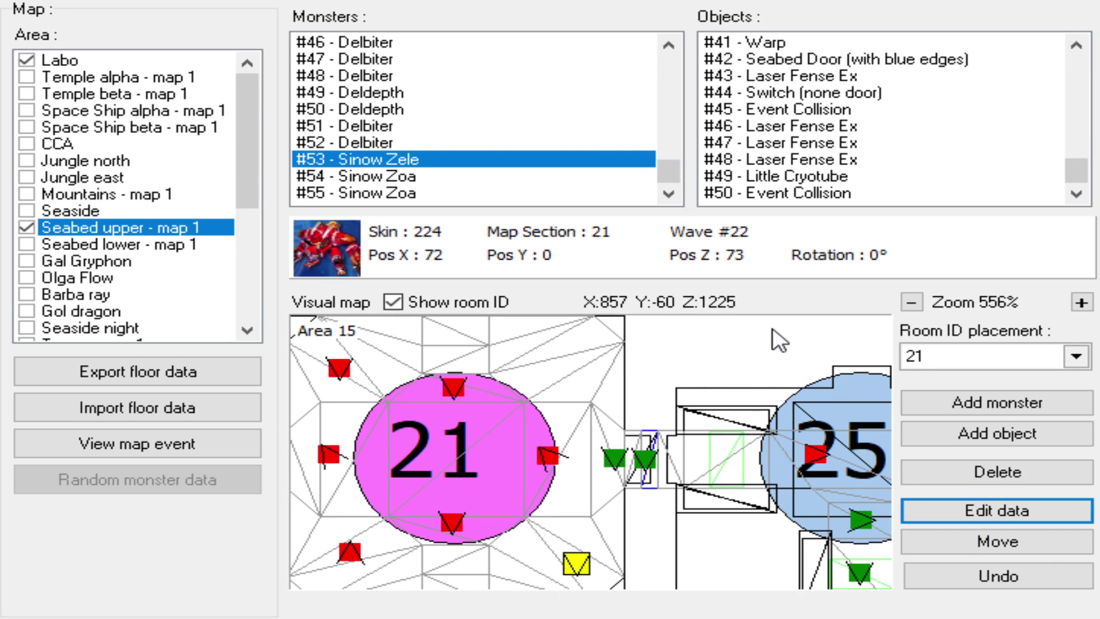
{"action": "scroll", "coordinate": [476, 493], "scroll_direction": "down", "scroll_amount": 1}
{"action": "left_click", "coordinate": [475, 511]}
{"action": "left_click", "coordinate": [578, 543]}
{"action": "scroll", "coordinate": [541, 503], "scroll_direction": "down", "scroll_amount": 2}
{"action": "scroll", "coordinate": [552, 478], "scroll_direction": "up", "scroll_amount": 4}
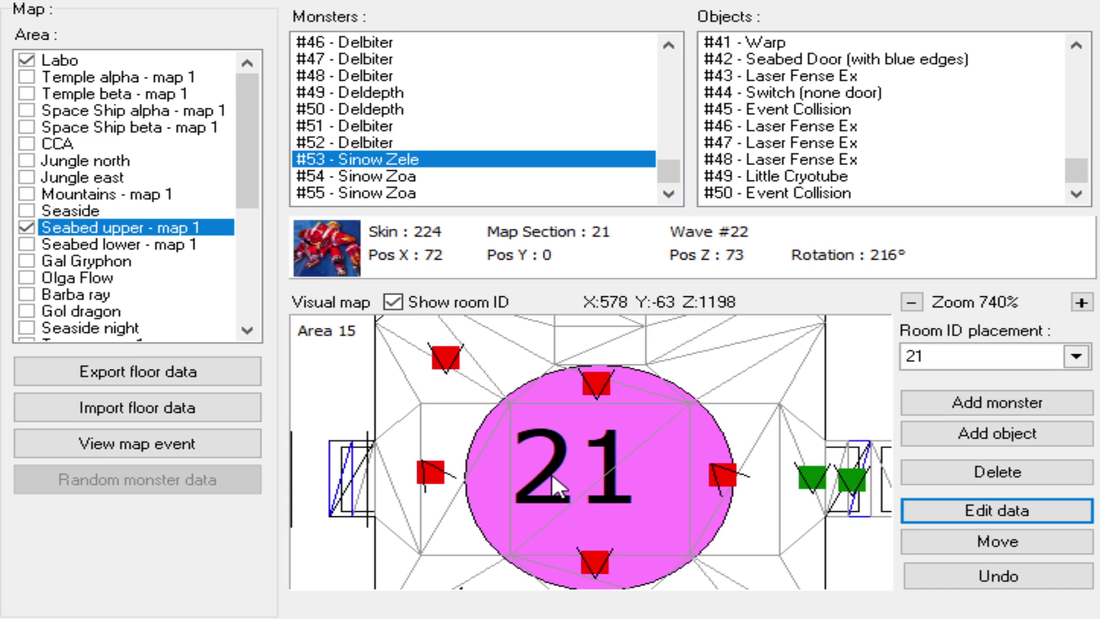
- Examine the monster layout in room 21 and its connections to the neighbouring rooms
{"action": "scroll", "coordinate": [553, 480], "scroll_direction": "down", "scroll_amount": 2}
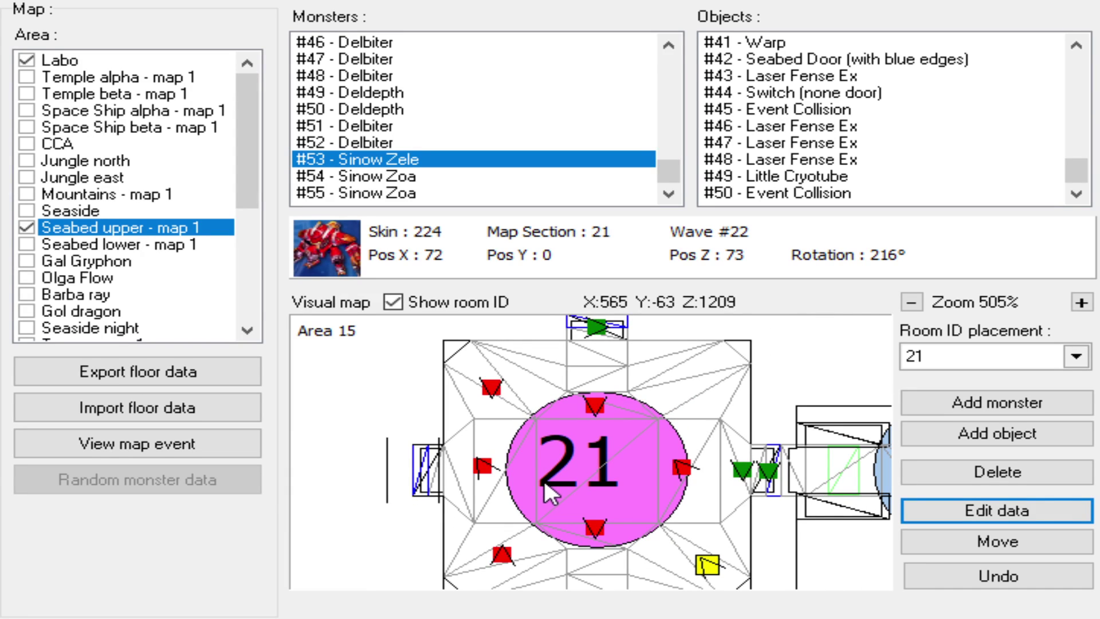
{"action": "scroll", "coordinate": [541, 479], "scroll_direction": "up", "scroll_amount": 4}
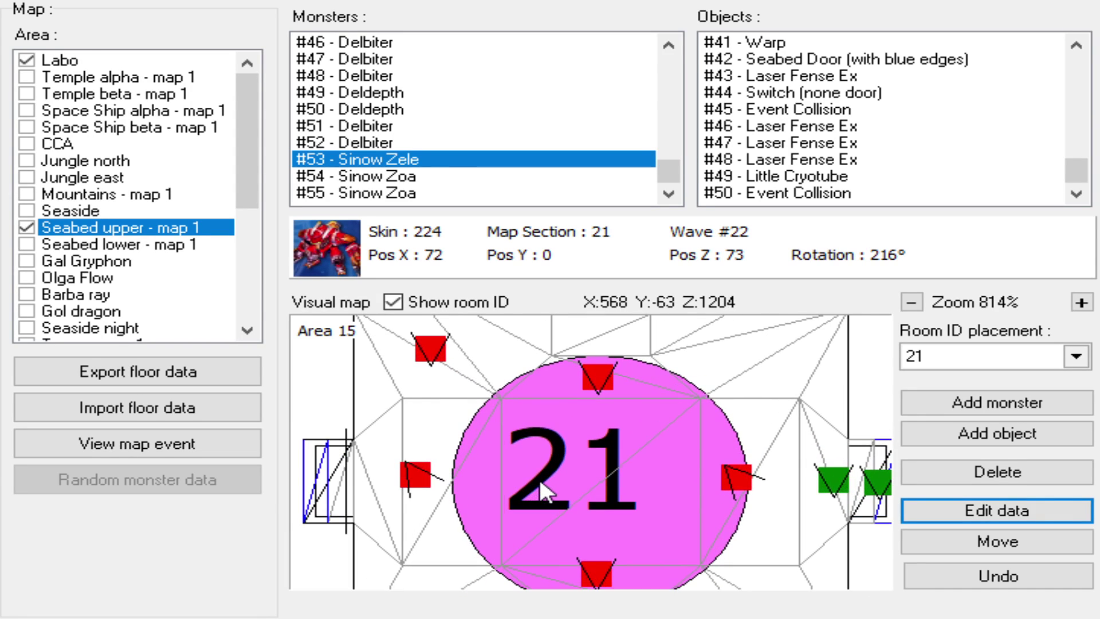
{"action": "scroll", "coordinate": [537, 472], "scroll_direction": "up", "scroll_amount": 1}
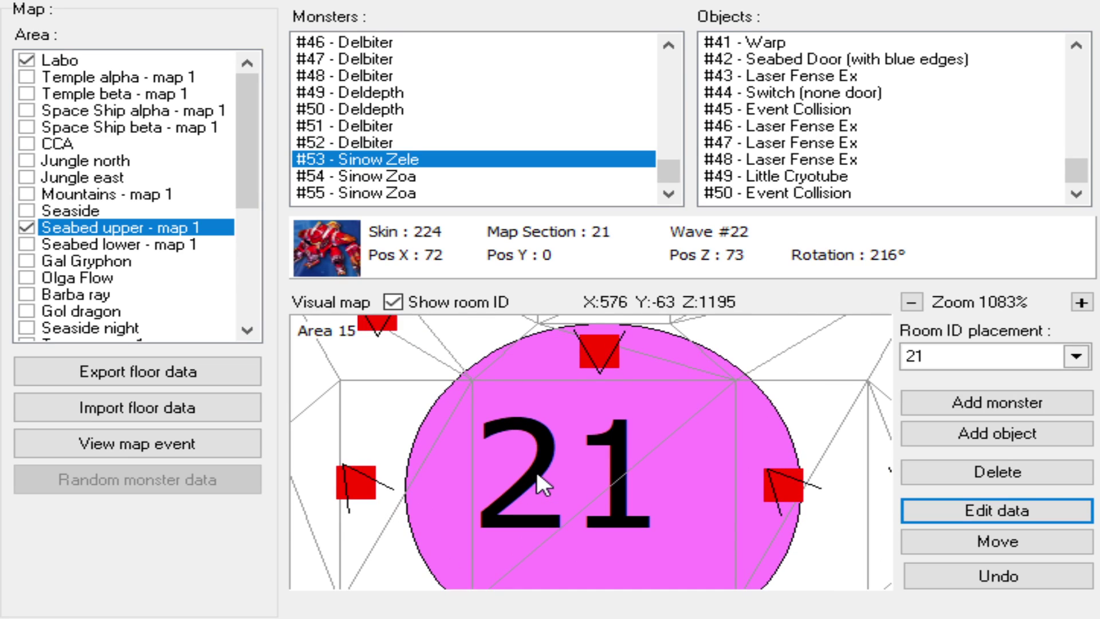
{"action": "scroll", "coordinate": [506, 445], "scroll_direction": "down", "scroll_amount": 3}
{"action": "scroll", "coordinate": [533, 448], "scroll_direction": "down", "scroll_amount": 1}
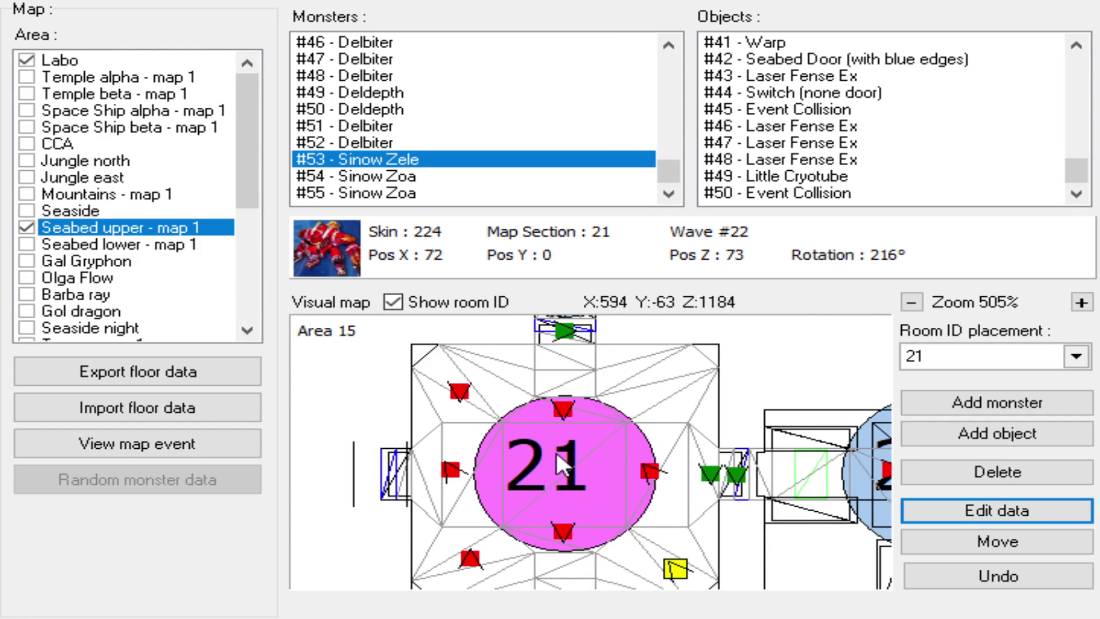
{"action": "scroll", "coordinate": [542, 458], "scroll_direction": "down", "scroll_amount": 1}
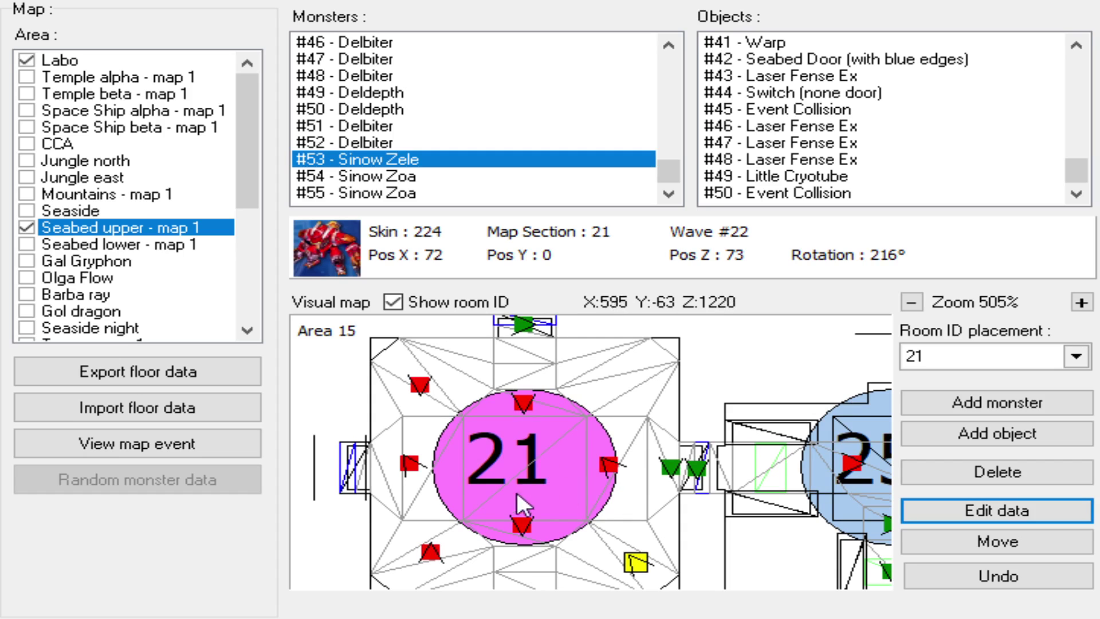
{"action": "scroll", "coordinate": [565, 449], "scroll_direction": "down", "scroll_amount": 2}
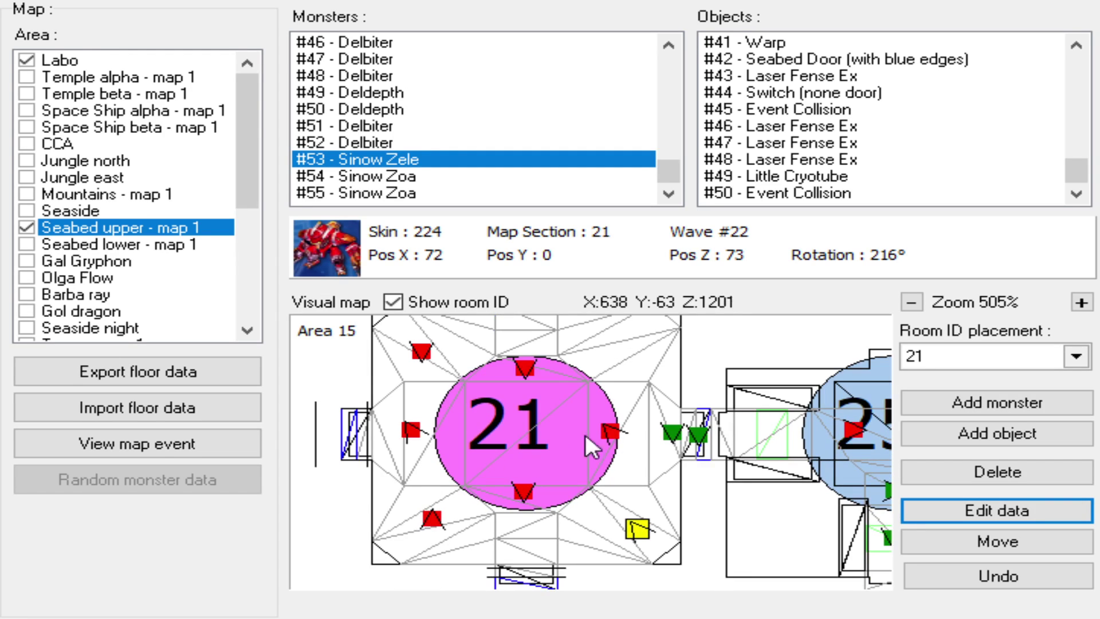
{"action": "scroll", "coordinate": [530, 453], "scroll_direction": "down", "scroll_amount": 3}
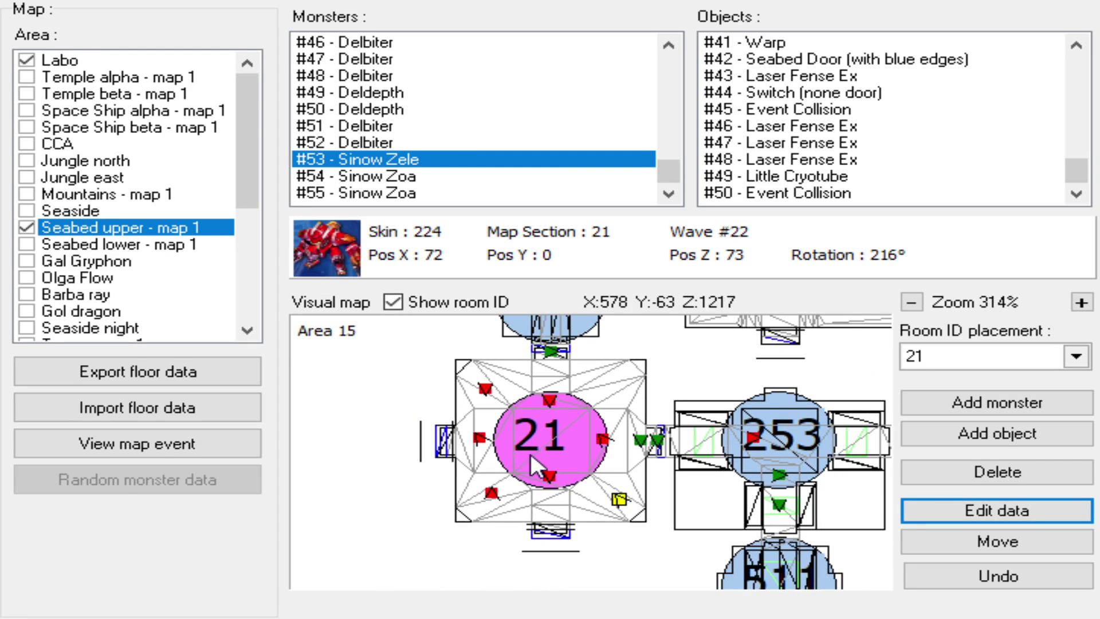
{"action": "scroll", "coordinate": [478, 453], "scroll_direction": "down", "scroll_amount": 2}
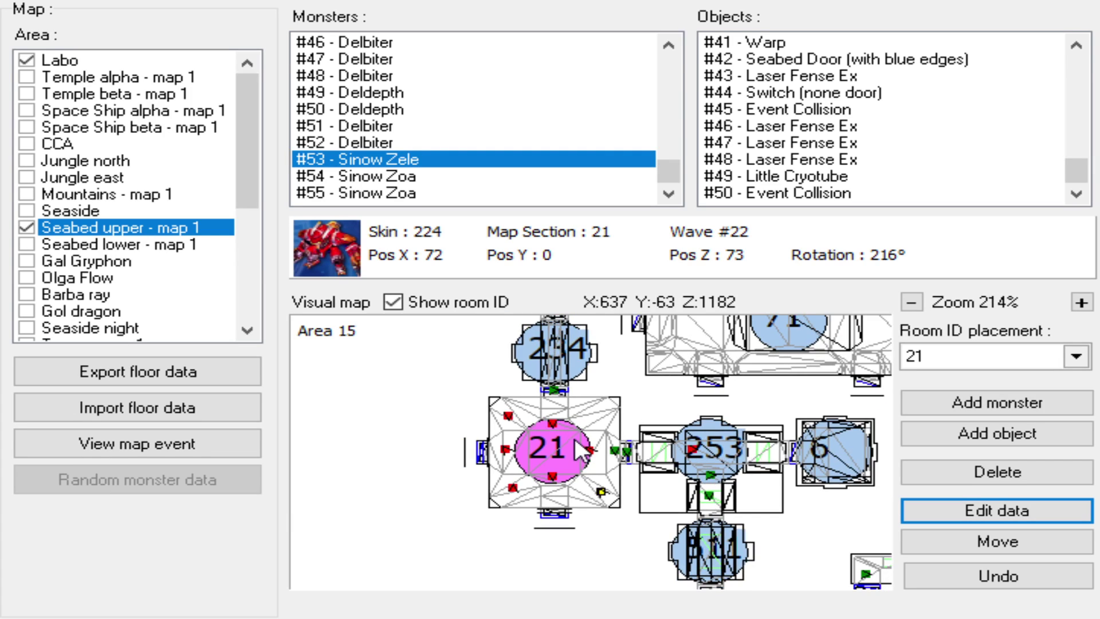
- Locate room 71 on the map and set the room ID placement to 71
{"action": "scroll", "coordinate": [521, 460], "scroll_direction": "up", "scroll_amount": 4}
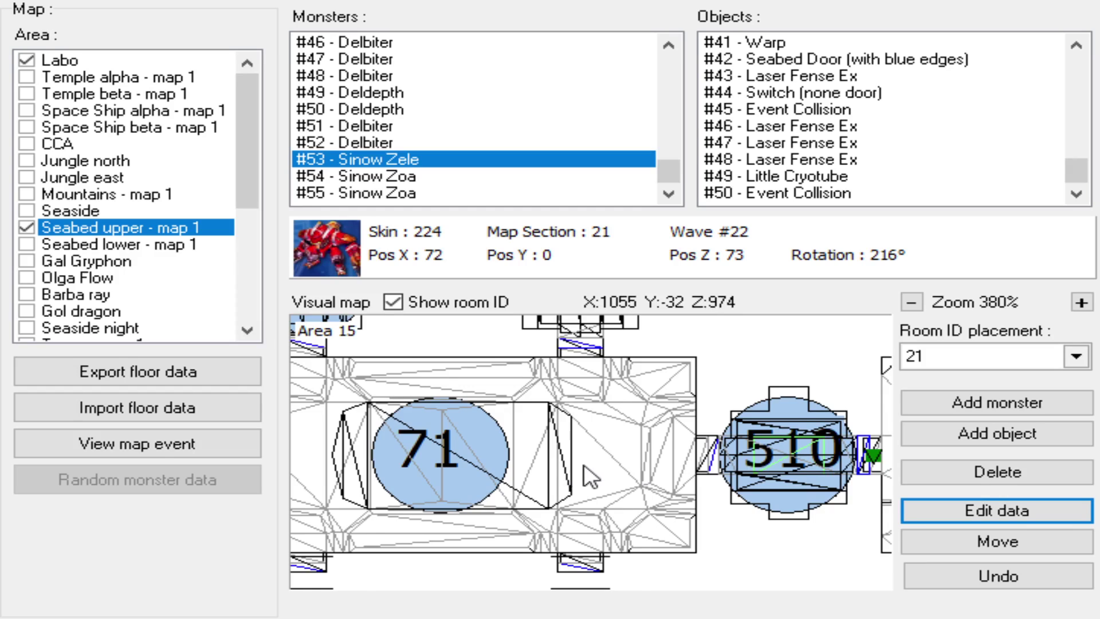
{"action": "scroll", "coordinate": [581, 467], "scroll_direction": "up", "scroll_amount": 3}
{"action": "scroll", "coordinate": [674, 485], "scroll_direction": "down", "scroll_amount": 3}
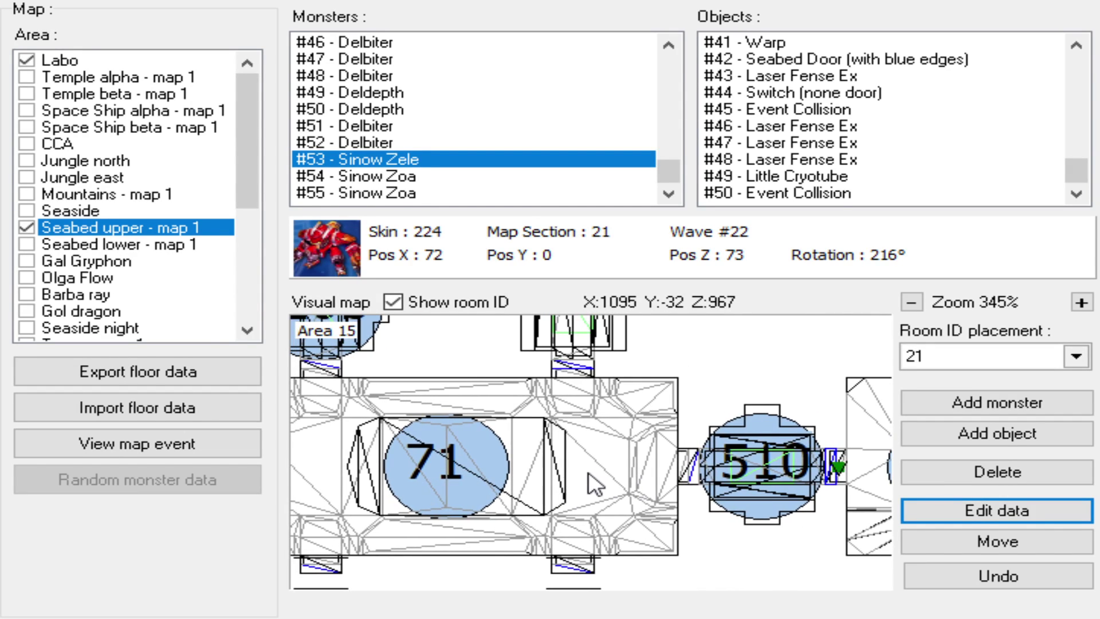
{"action": "scroll", "coordinate": [593, 475], "scroll_direction": "up", "scroll_amount": 2}
{"action": "left_click", "coordinate": [1073, 364]}
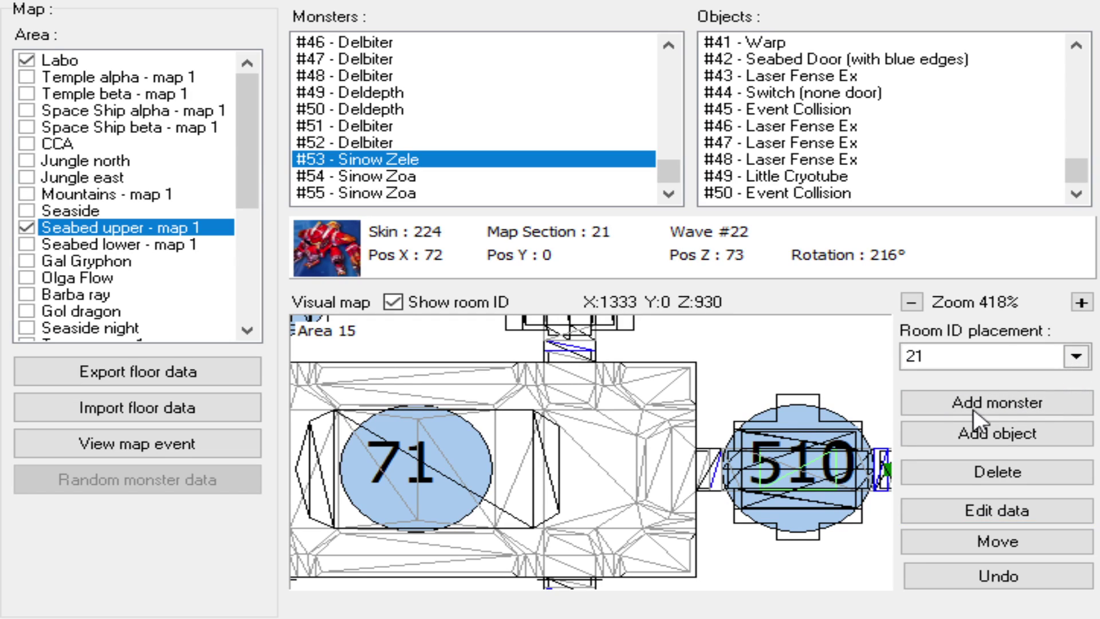
{"action": "type", "text": "71"}
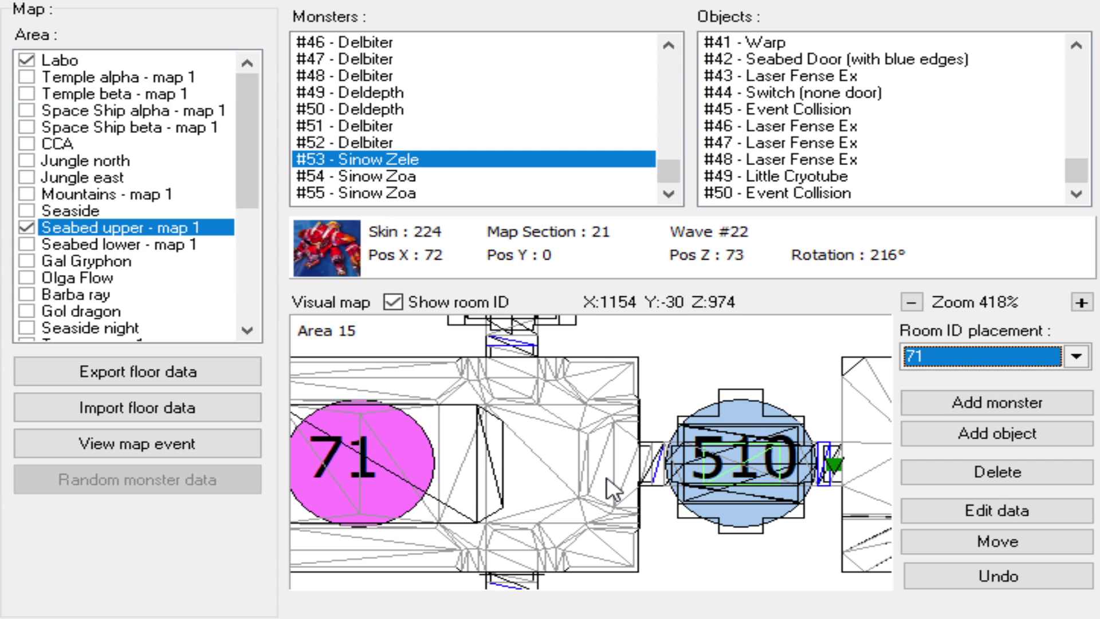
- Add an event collision in room 71 beside the doorway to room 510, at about X 207, Z -2
{"action": "scroll", "coordinate": [605, 473], "scroll_direction": "up", "scroll_amount": 2}
{"action": "left_click", "coordinate": [916, 434]}
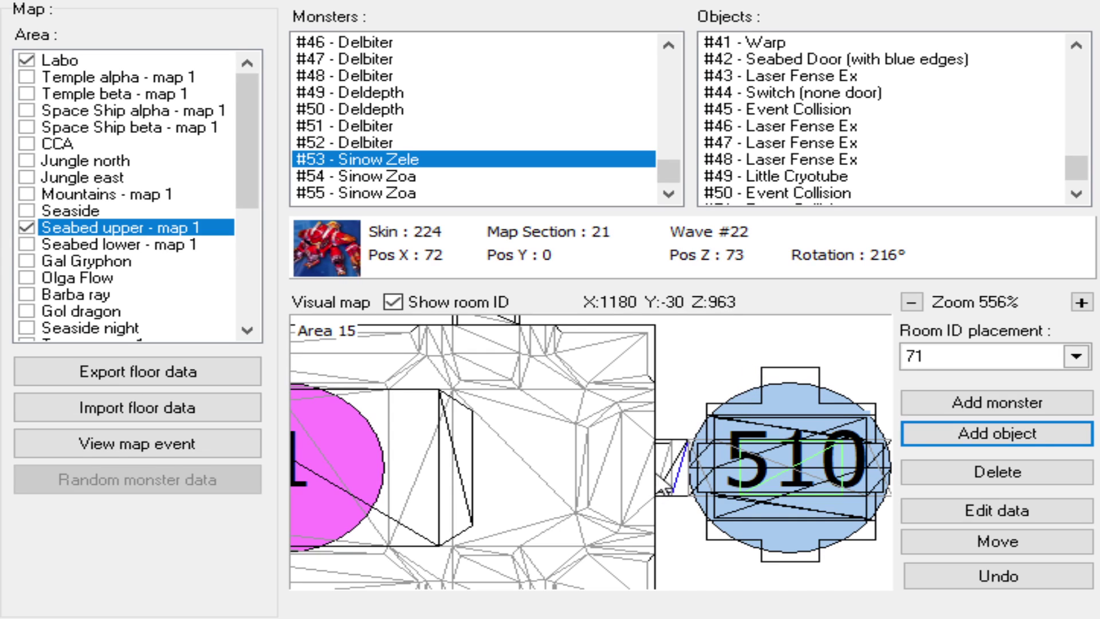
{"action": "left_click", "coordinate": [633, 464]}
{"action": "left_click", "coordinate": [633, 466]}
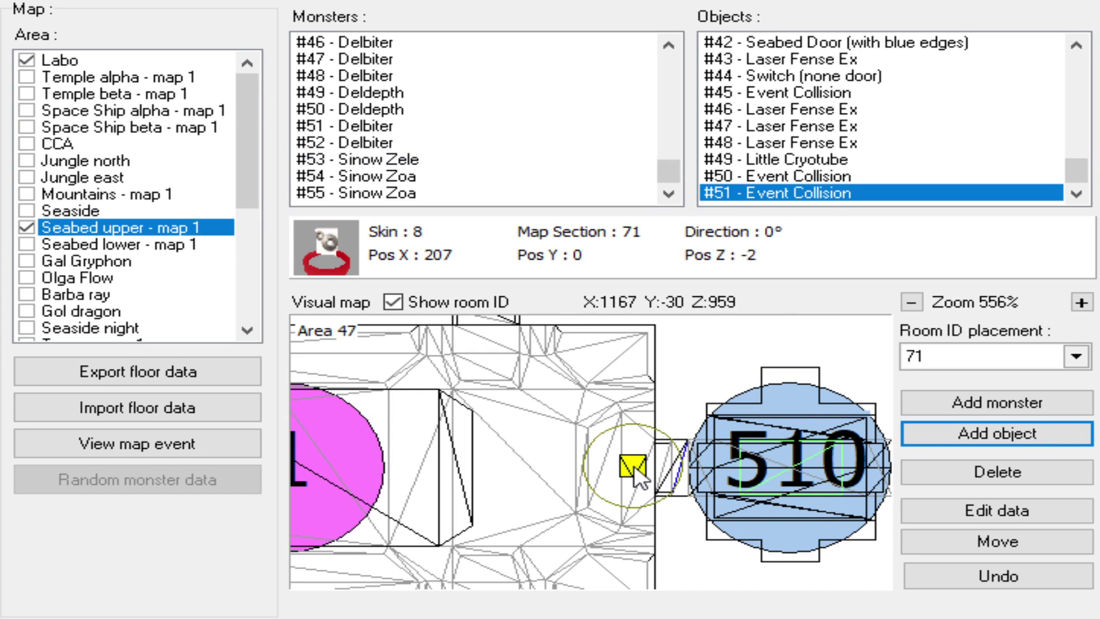
- Open the map events, and open the data of room 71's event collision for editing
{"action": "left_click", "coordinate": [187, 441]}
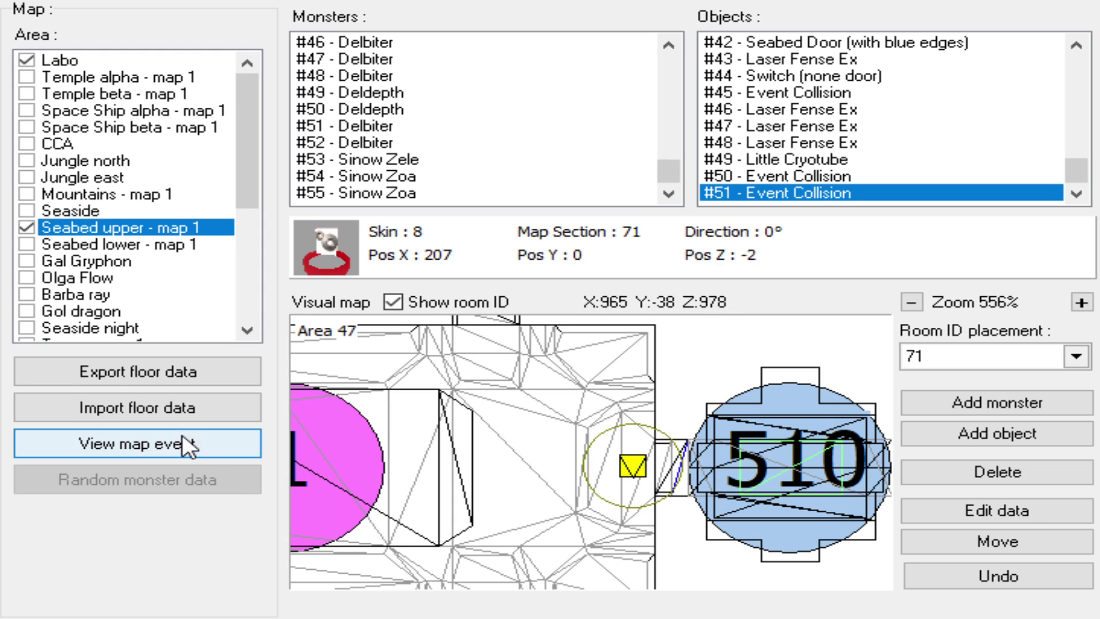
{"action": "left_click", "coordinate": [197, 445]}
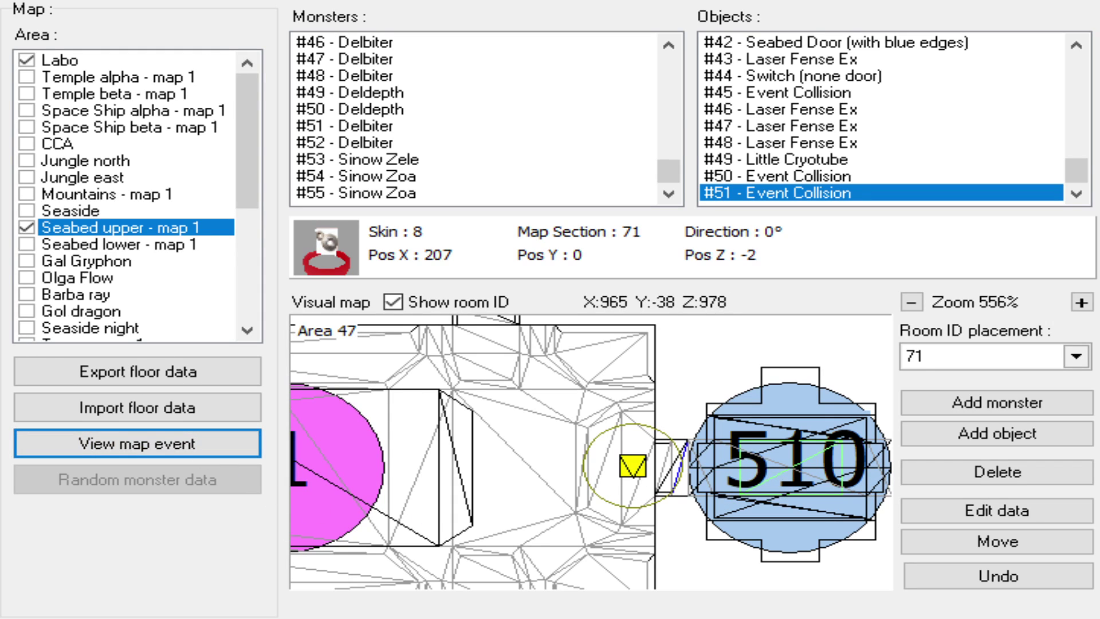
{"action": "left_click", "coordinate": [943, 510]}
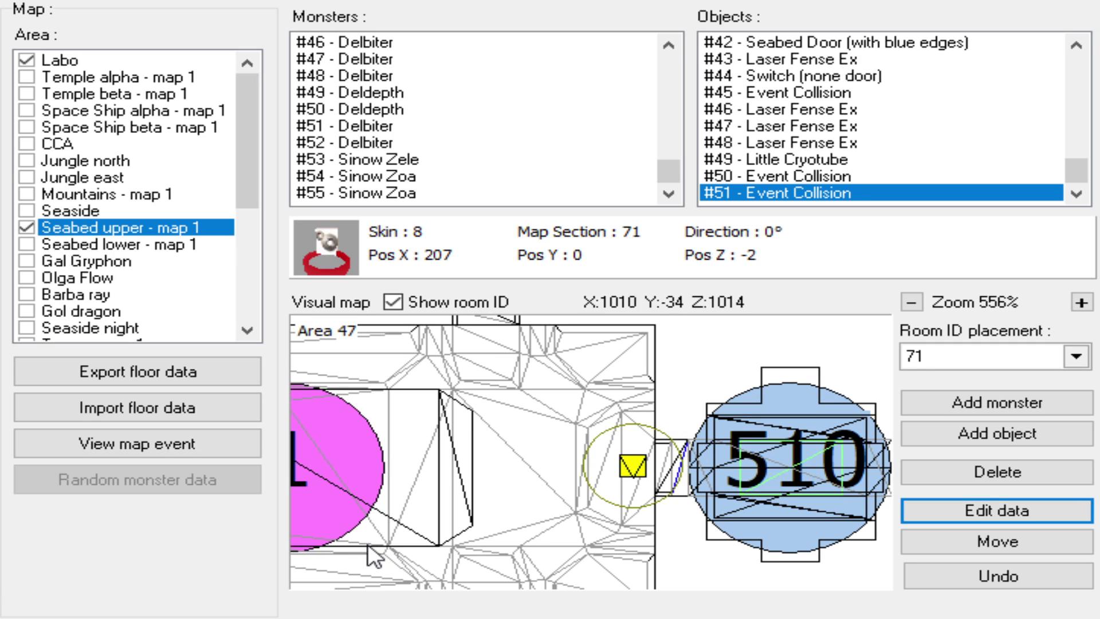
- Examine the layout of room 71 around the event collision and open the map events
{"action": "scroll", "coordinate": [501, 465], "scroll_direction": "down", "scroll_amount": 3}
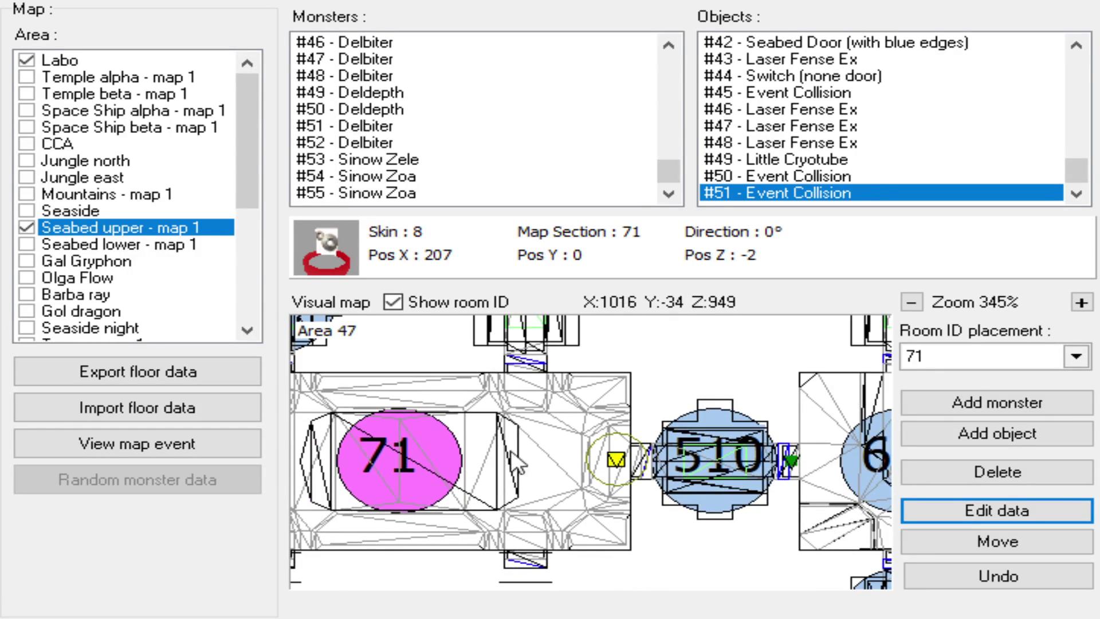
{"action": "scroll", "coordinate": [507, 465], "scroll_direction": "down", "scroll_amount": 1}
{"action": "scroll", "coordinate": [536, 471], "scroll_direction": "up", "scroll_amount": 1}
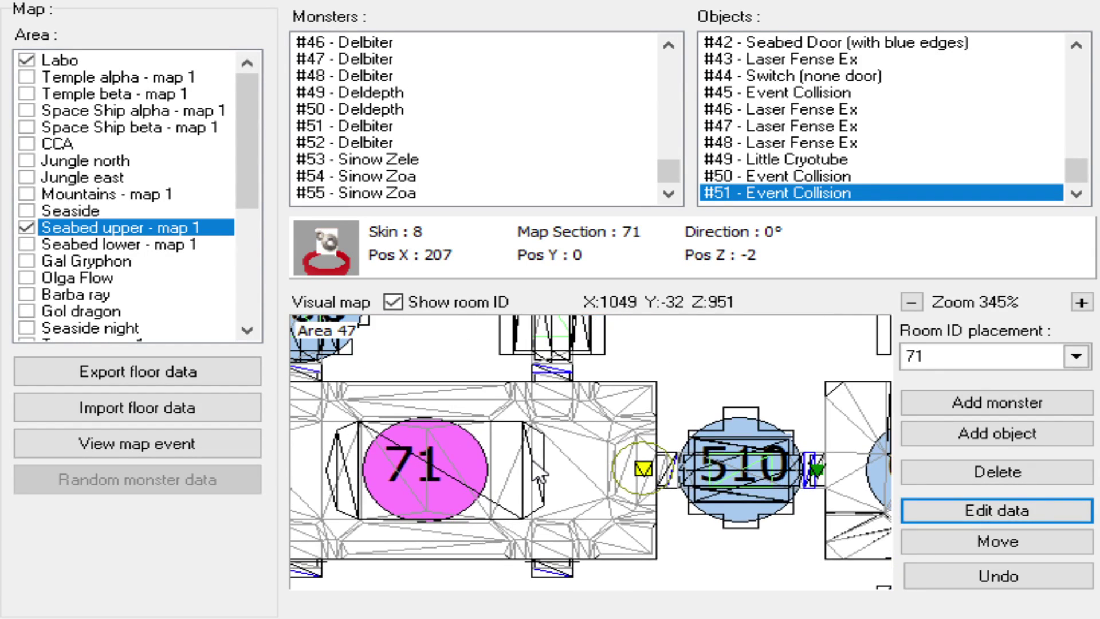
{"action": "scroll", "coordinate": [536, 468], "scroll_direction": "up", "scroll_amount": 3}
{"action": "scroll", "coordinate": [506, 461], "scroll_direction": "down", "scroll_amount": 2}
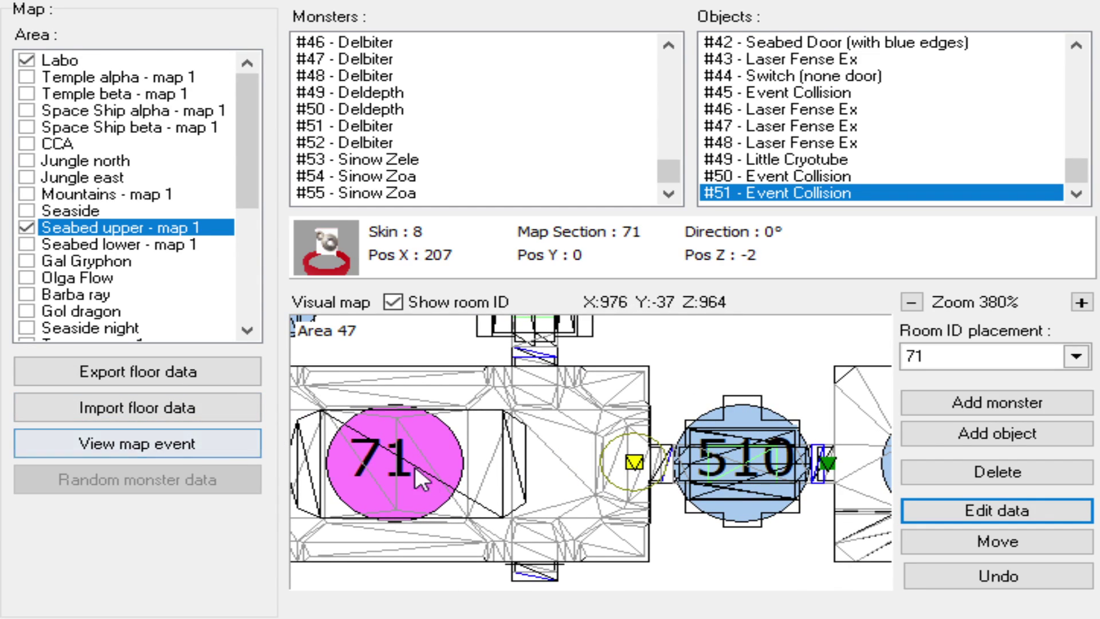
{"action": "scroll", "coordinate": [413, 473], "scroll_direction": "down", "scroll_amount": 1}
{"action": "scroll", "coordinate": [427, 469], "scroll_direction": "up", "scroll_amount": 2}
{"action": "left_click", "coordinate": [212, 453]}
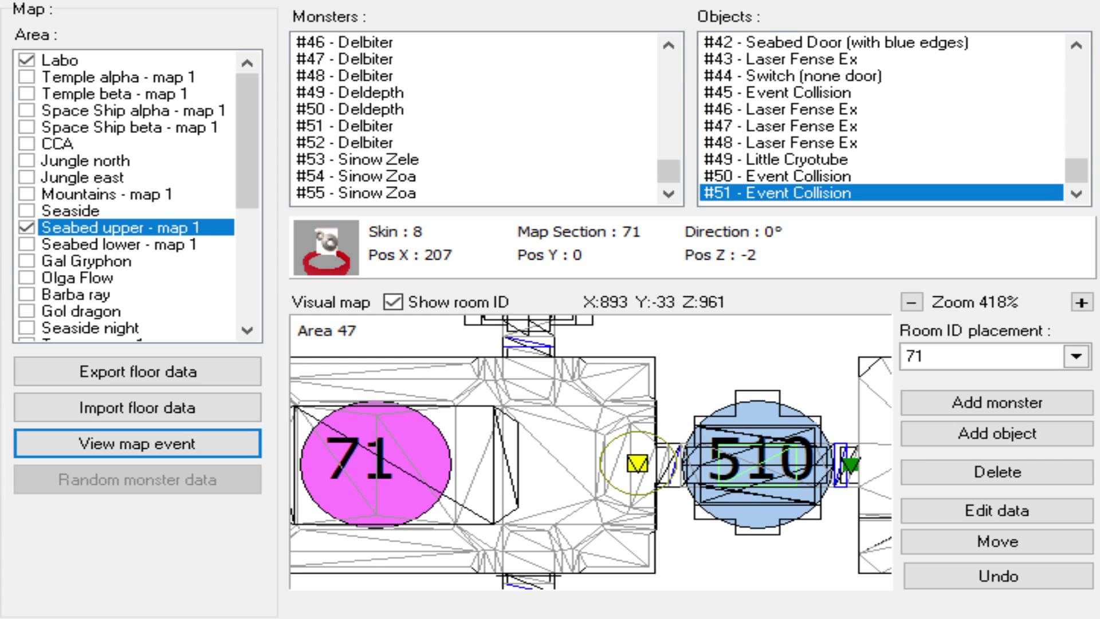
- Add two wave 42 Delbiters in room 71, at about X 123, Z -22 and X 126, Z 30
{"action": "scroll", "coordinate": [642, 456], "scroll_direction": "up", "scroll_amount": 2}
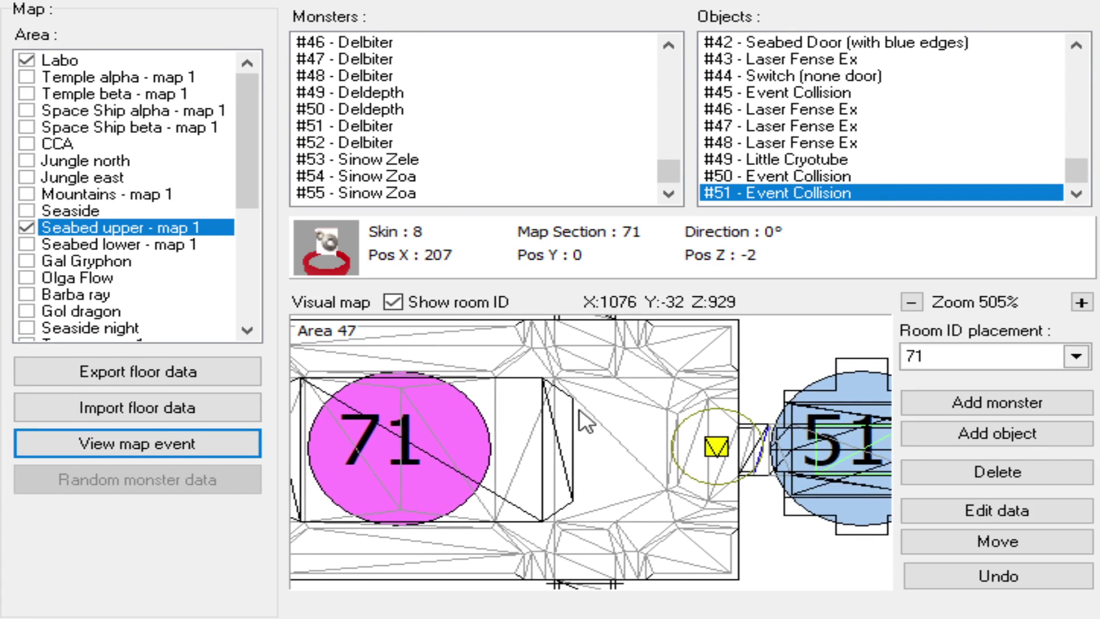
{"action": "scroll", "coordinate": [579, 447], "scroll_direction": "down", "scroll_amount": 3}
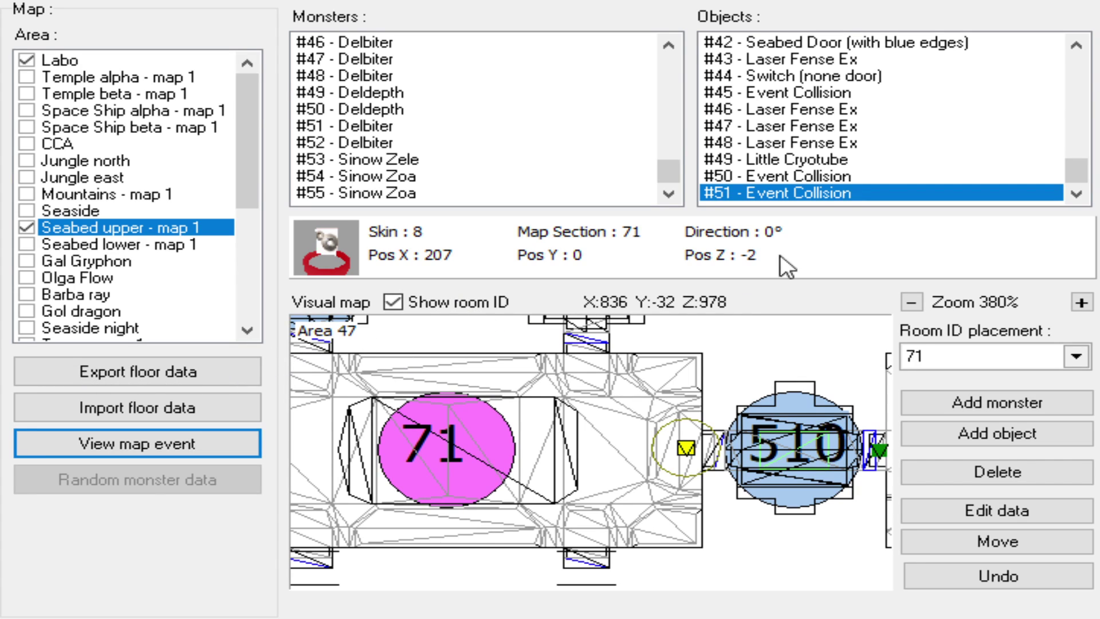
{"action": "scroll", "coordinate": [594, 452], "scroll_direction": "up", "scroll_amount": 2}
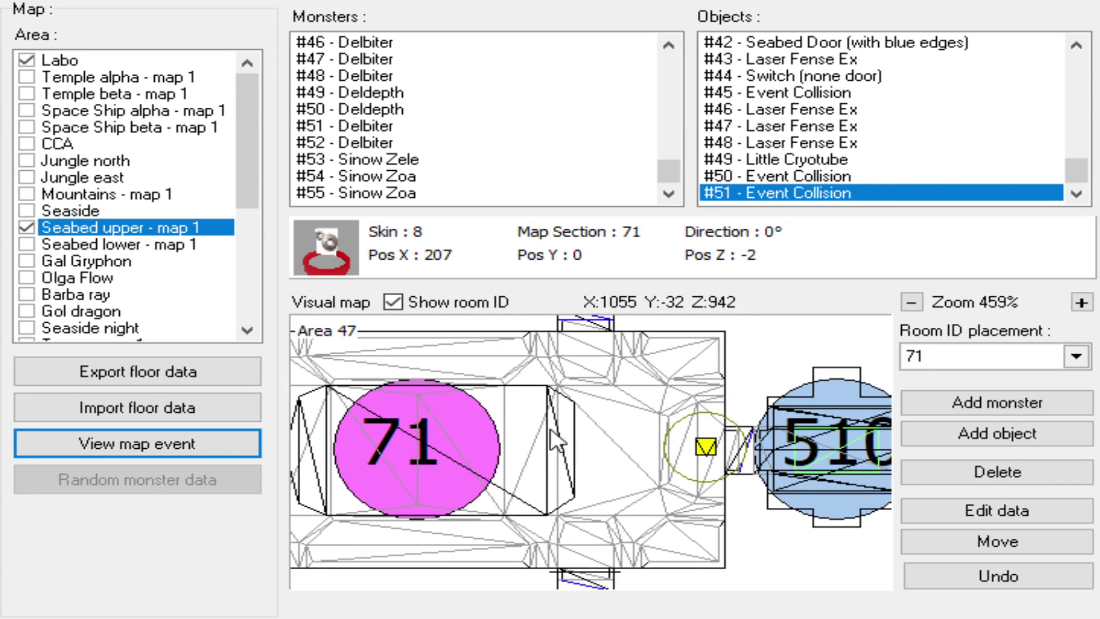
{"action": "left_click", "coordinate": [1000, 404]}
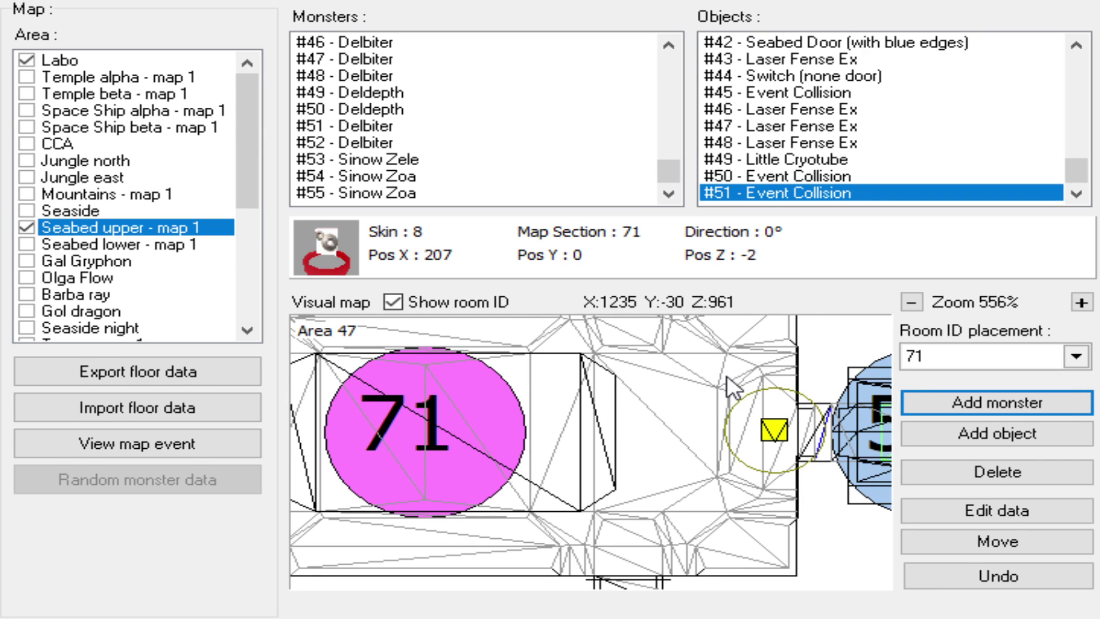
{"action": "left_click", "coordinate": [634, 402]}
{"action": "left_click", "coordinate": [928, 541]}
{"action": "left_click", "coordinate": [637, 476]}
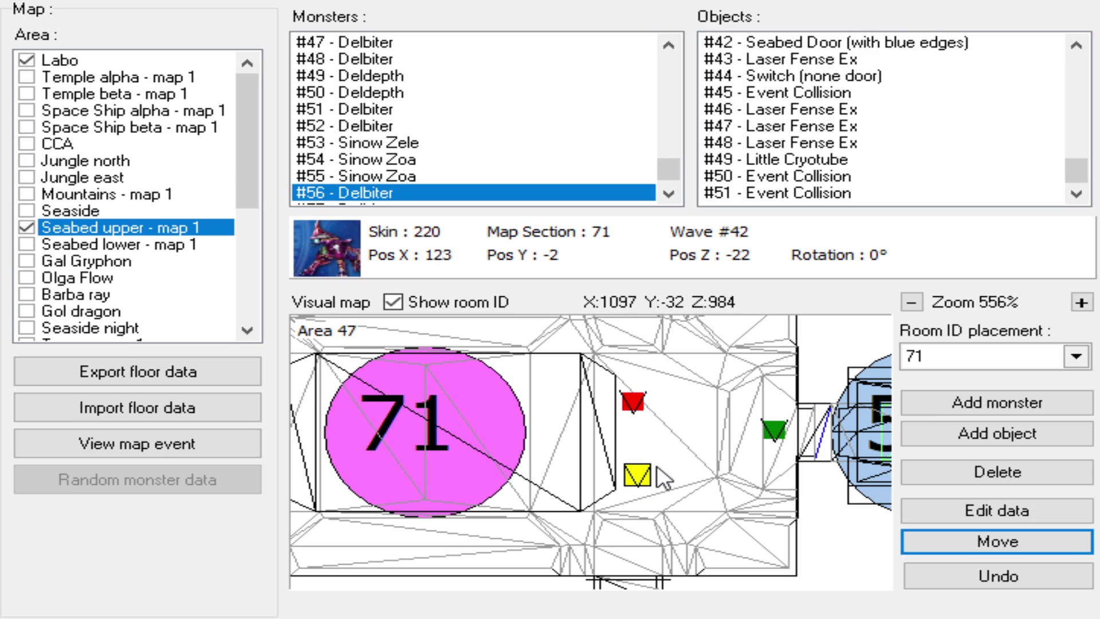
{"action": "left_click", "coordinate": [640, 476]}
{"action": "left_click", "coordinate": [640, 476]}
- Rotate the wave 42 Delbiters in room 71, setting the one at Z 30 to 113° and the one at Z -22 to 39°
{"action": "left_click", "coordinate": [965, 512]}
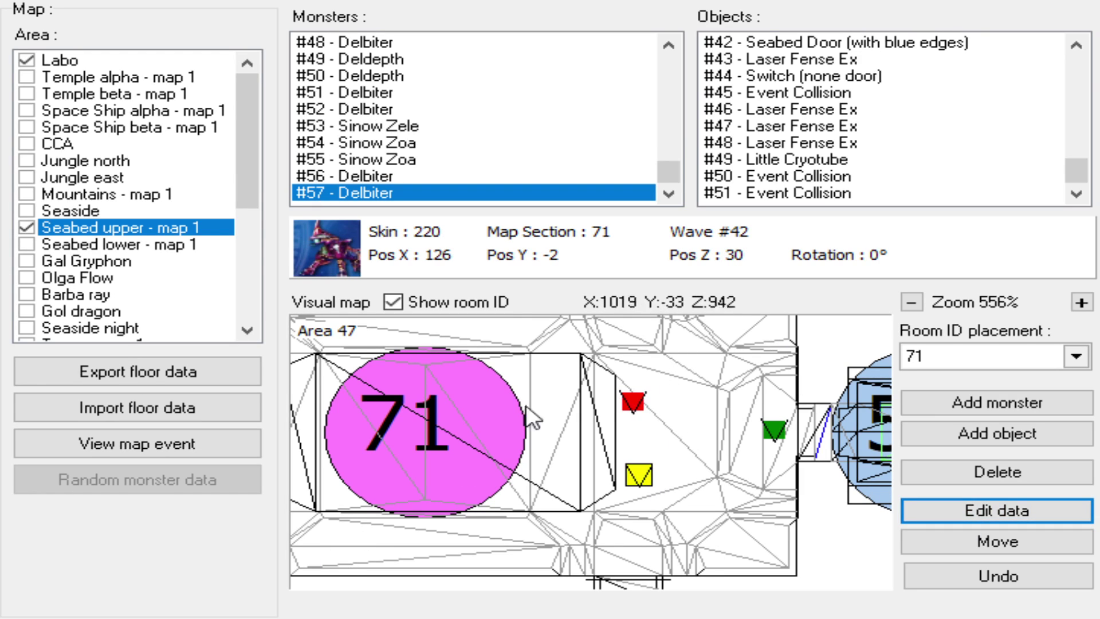
{"action": "left_click", "coordinate": [633, 403]}
{"action": "left_click", "coordinate": [636, 478]}
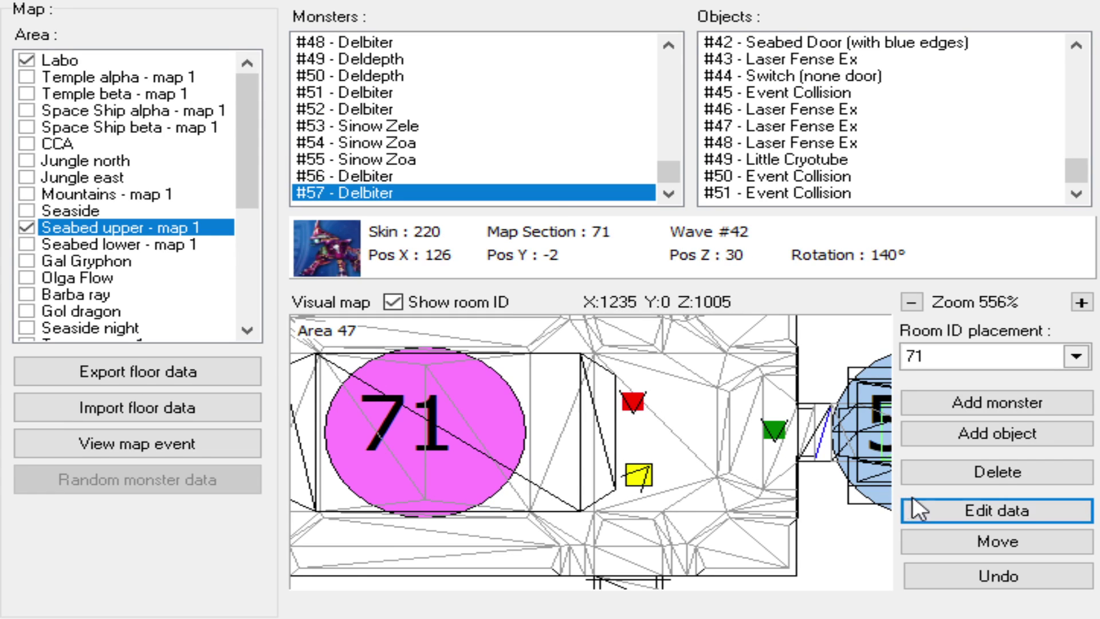
{"action": "left_click", "coordinate": [640, 408]}
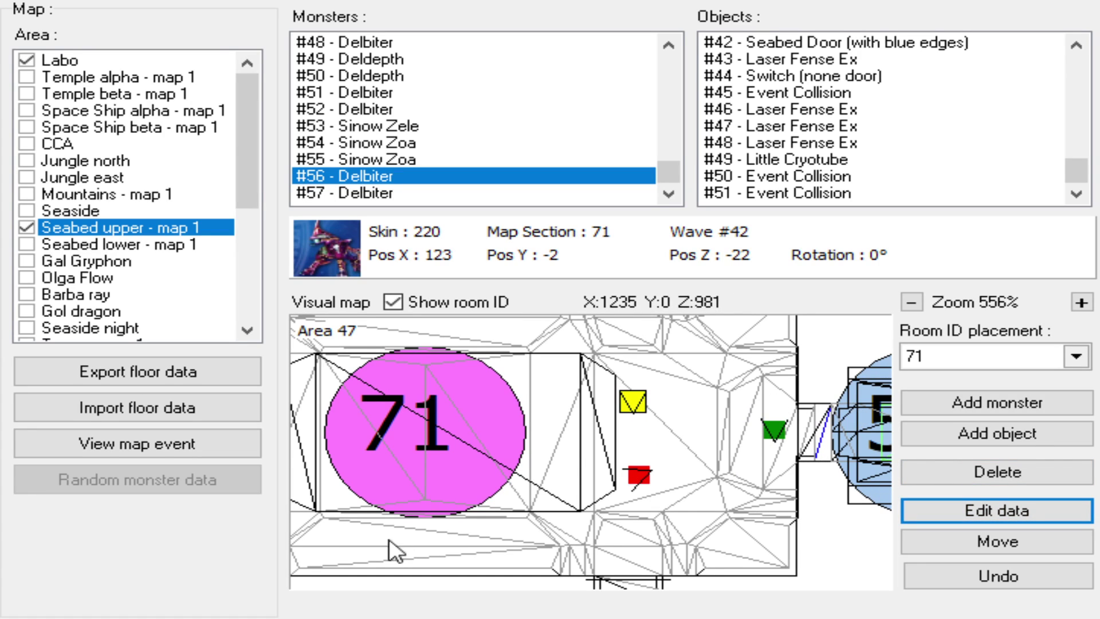
{"action": "left_click", "coordinate": [644, 483]}
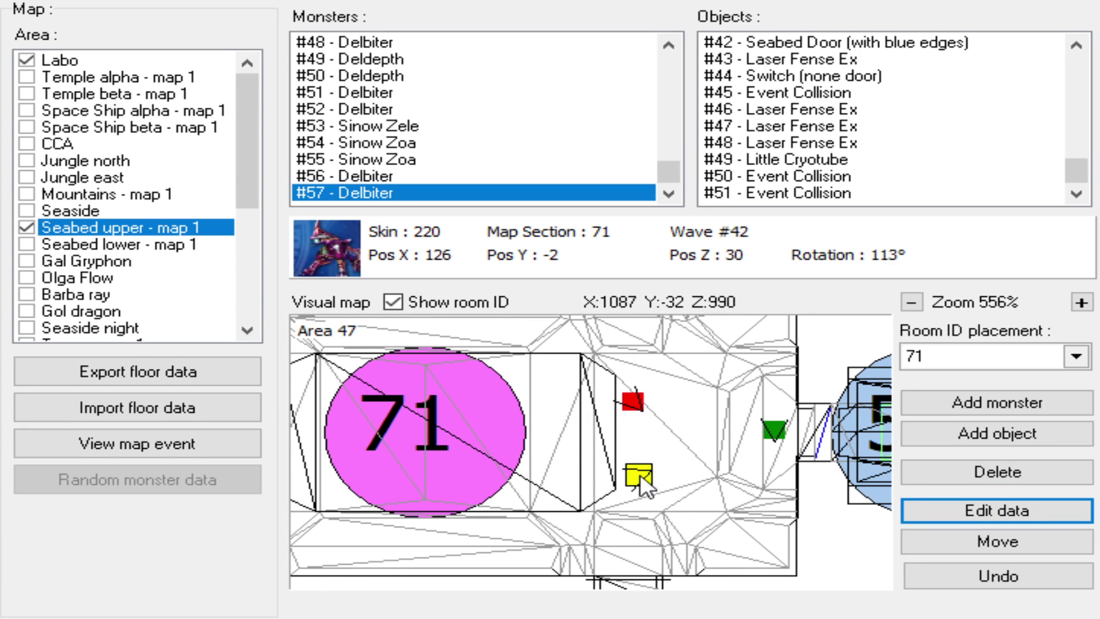
- Readjust the rotation of the wave 42 Delbiter at Z -22 and reselect the one at Z 30
{"action": "left_click", "coordinate": [634, 403]}
{"action": "left_click", "coordinate": [948, 519]}
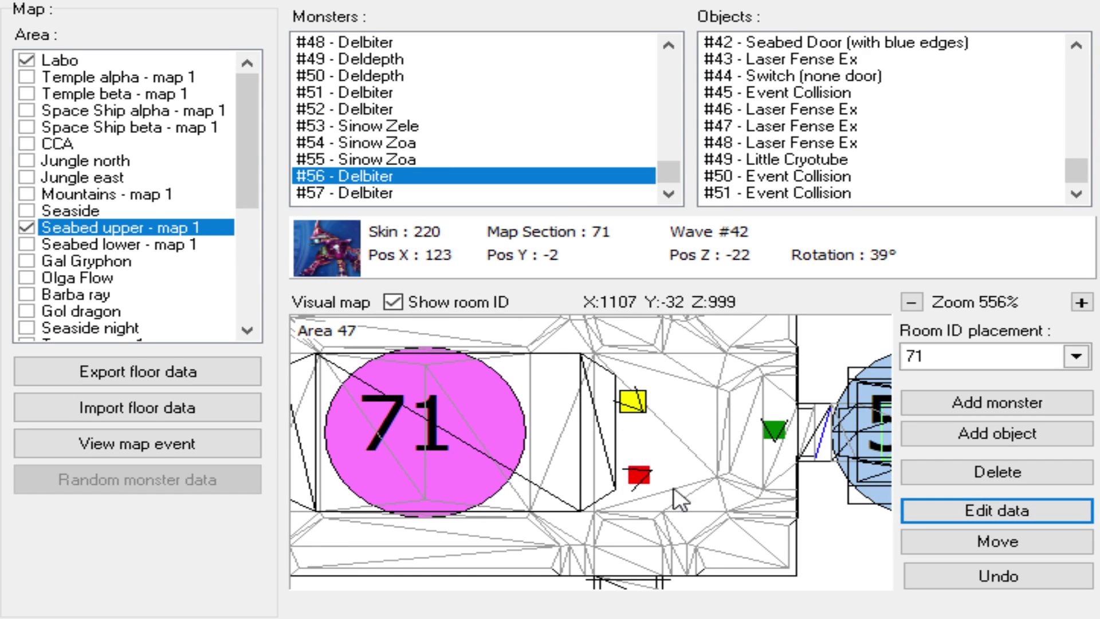
{"action": "left_click", "coordinate": [643, 479]}
{"action": "left_click", "coordinate": [644, 482]}
{"action": "left_click", "coordinate": [644, 482]}
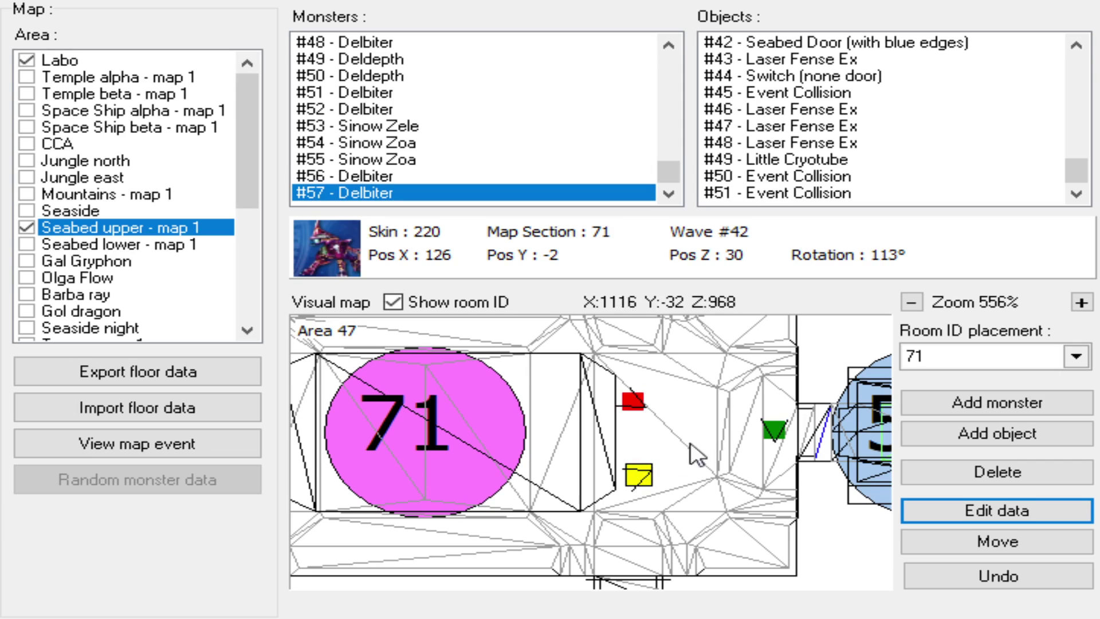
- Select the first wave 42 Delbiter in room 71, check the room's layout, and open the map events
{"action": "scroll", "coordinate": [714, 446], "scroll_direction": "up", "scroll_amount": 2}
{"action": "scroll", "coordinate": [715, 445], "scroll_direction": "down", "scroll_amount": 1}
{"action": "left_click", "coordinate": [642, 391]}
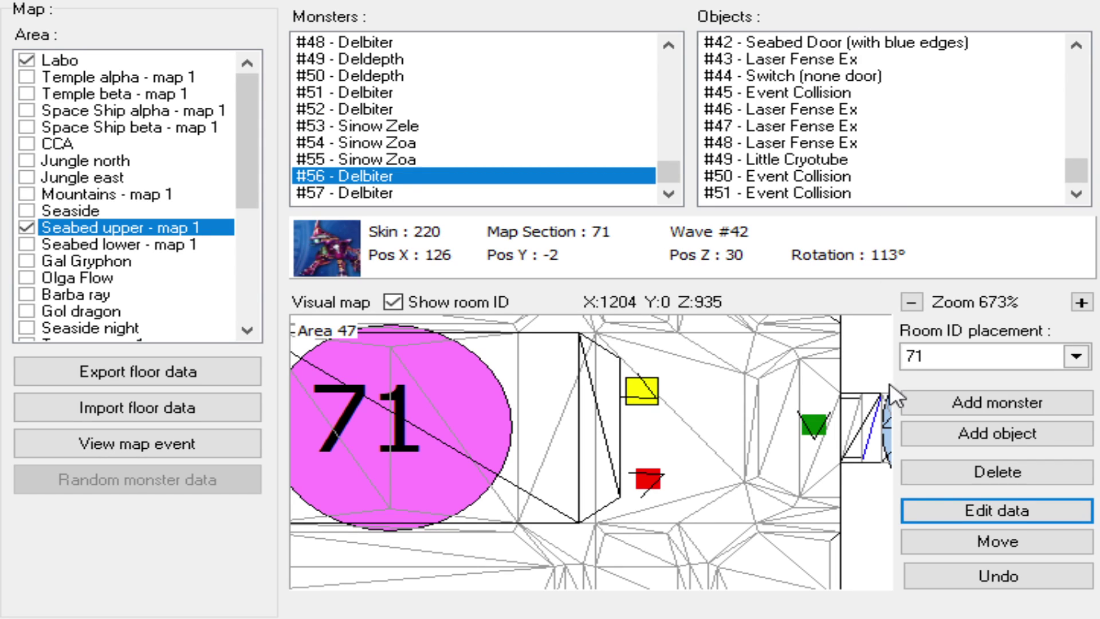
{"action": "scroll", "coordinate": [700, 464], "scroll_direction": "down", "scroll_amount": 1}
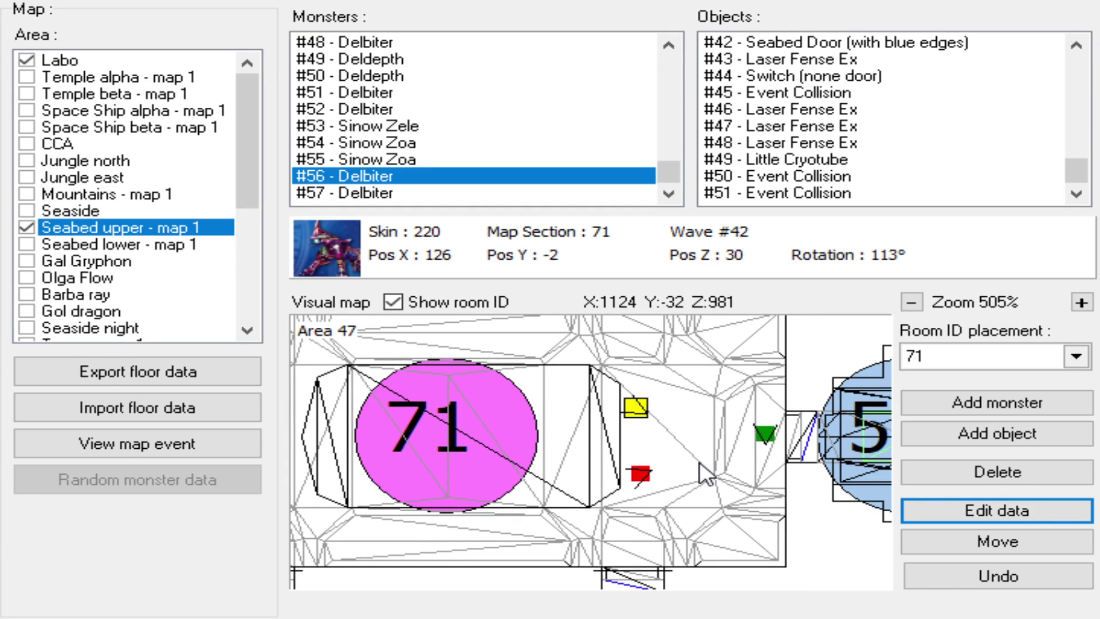
{"action": "left_click", "coordinate": [164, 447]}
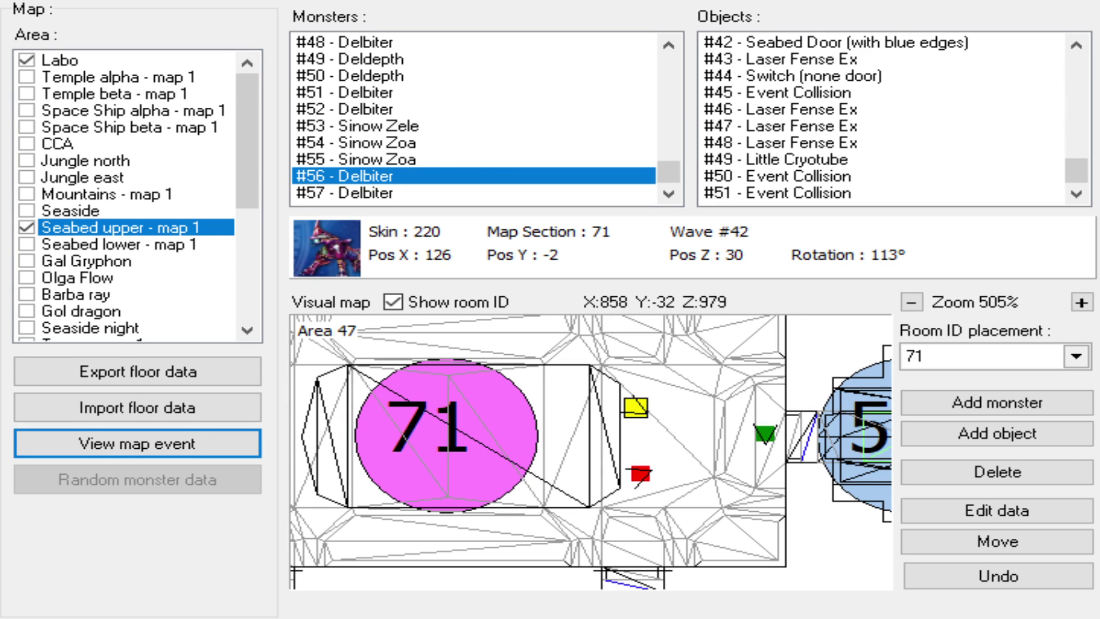
- Examine the layout of room 71, its exits and the neighbouring rooms, including 234, 21, 253 and 6
{"action": "scroll", "coordinate": [558, 367], "scroll_direction": "down", "scroll_amount": 5}
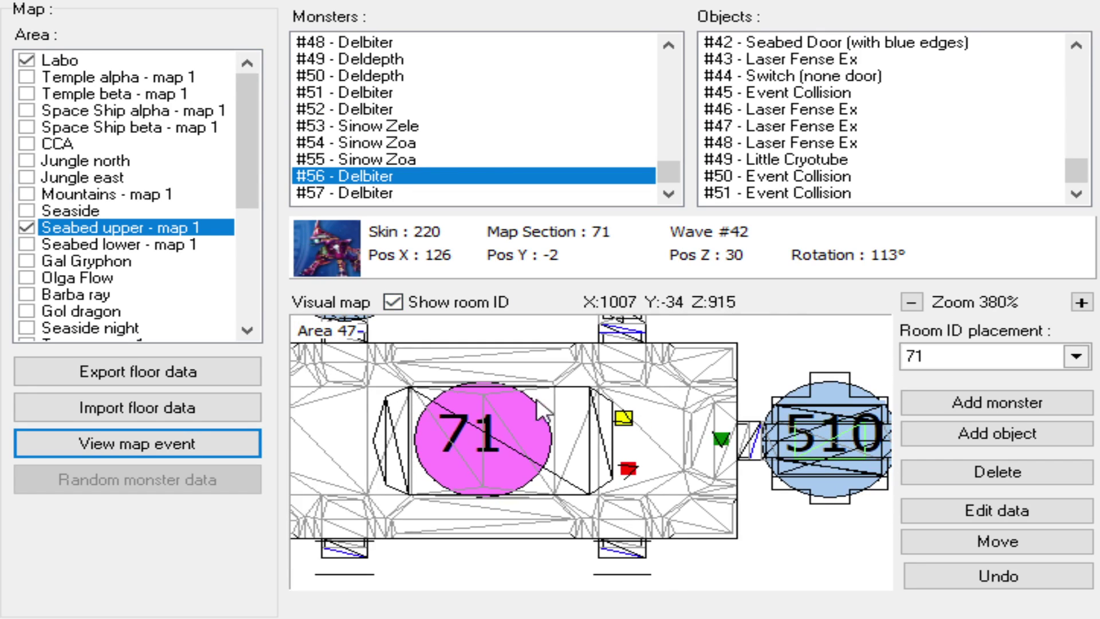
{"action": "scroll", "coordinate": [584, 410], "scroll_direction": "down", "scroll_amount": 2}
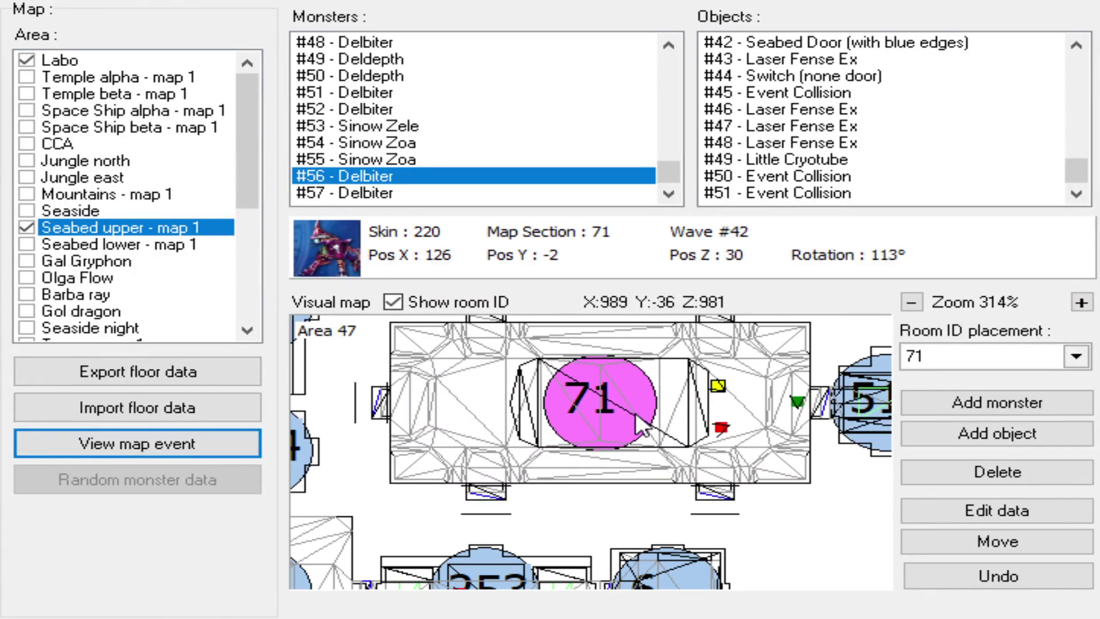
{"action": "scroll", "coordinate": [595, 427], "scroll_direction": "up", "scroll_amount": 4}
{"action": "scroll", "coordinate": [634, 422], "scroll_direction": "down", "scroll_amount": 6}
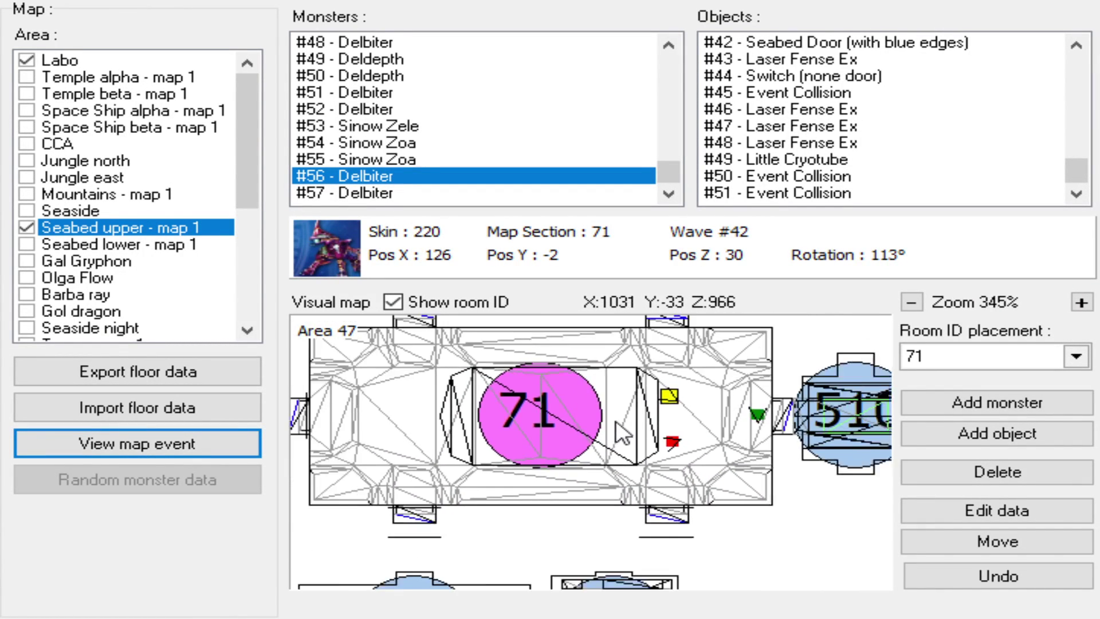
{"action": "left_click_drag", "start_coordinate": [501, 478], "coordinate": [621, 413]}
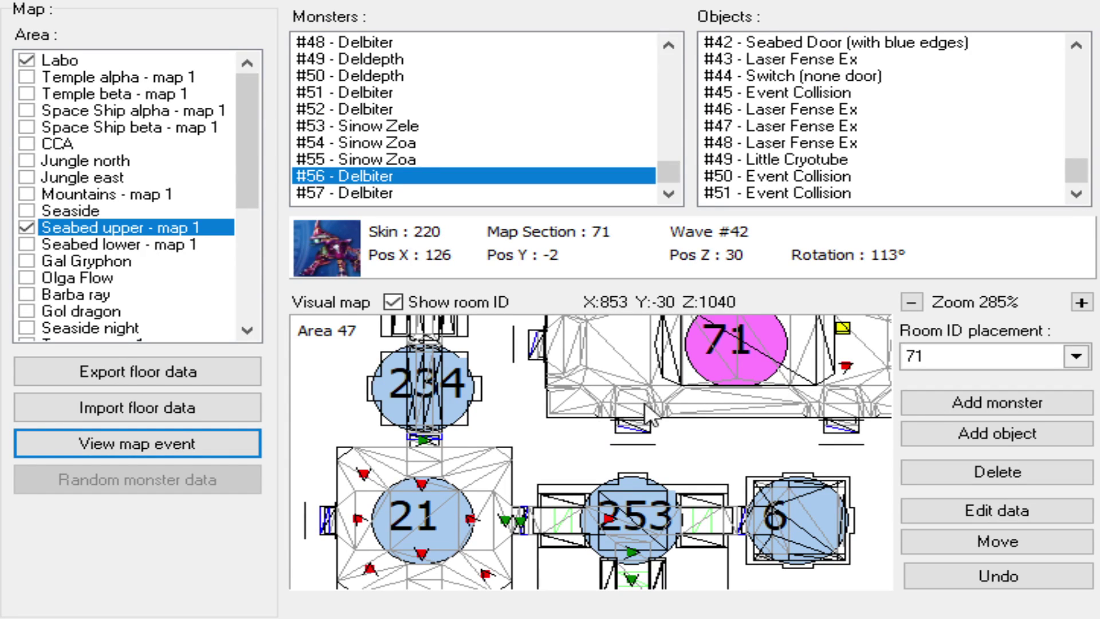
{"action": "scroll", "coordinate": [655, 422], "scroll_direction": "up", "scroll_amount": 2}
{"action": "mouse_move", "coordinate": [647, 400]}
{"action": "left_mouse_down"}
{"action": "mouse_move", "coordinate": [628, 403]}
{"action": "mouse_move", "coordinate": [665, 391]}
{"action": "mouse_move", "coordinate": [636, 412]}
{"action": "mouse_move", "coordinate": [668, 395]}
{"action": "mouse_move", "coordinate": [646, 400]}
{"action": "mouse_move", "coordinate": [658, 401]}
{"action": "left_mouse_up"}
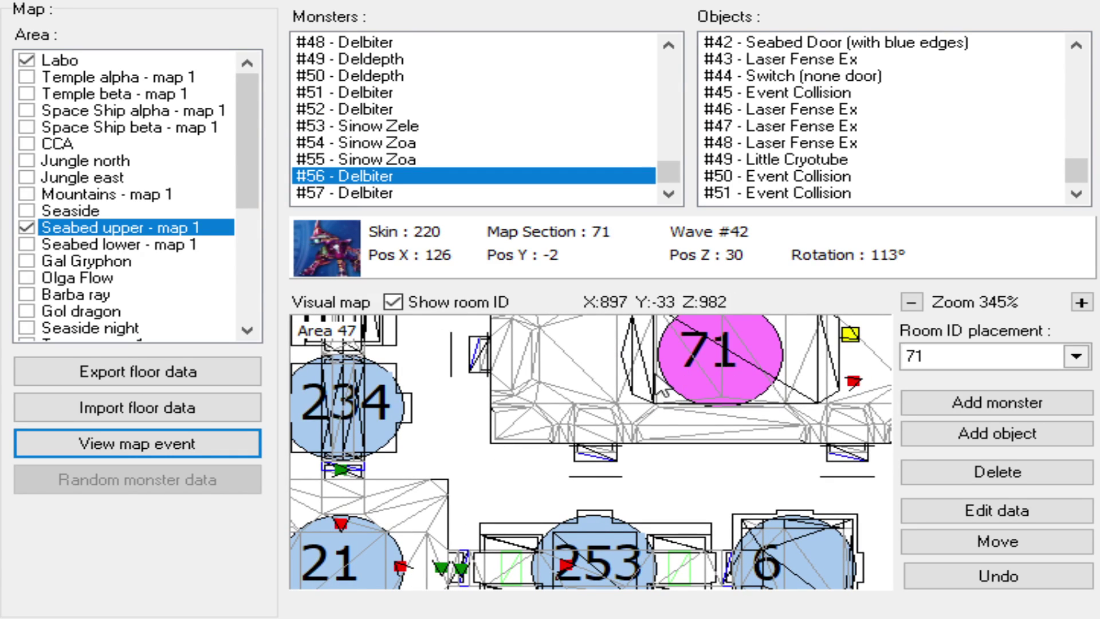
{"action": "left_click_drag", "start_coordinate": [518, 464], "coordinate": [665, 392]}
{"action": "scroll", "coordinate": [653, 384], "scroll_direction": "down", "scroll_amount": 2}
{"action": "left_click_drag", "start_coordinate": [610, 435], "coordinate": [582, 432]}
{"action": "scroll", "coordinate": [610, 432], "scroll_direction": "up", "scroll_amount": 6}
{"action": "left_click_drag", "start_coordinate": [658, 432], "coordinate": [632, 416]}
{"action": "scroll", "coordinate": [632, 416], "scroll_direction": "down", "scroll_amount": 7}
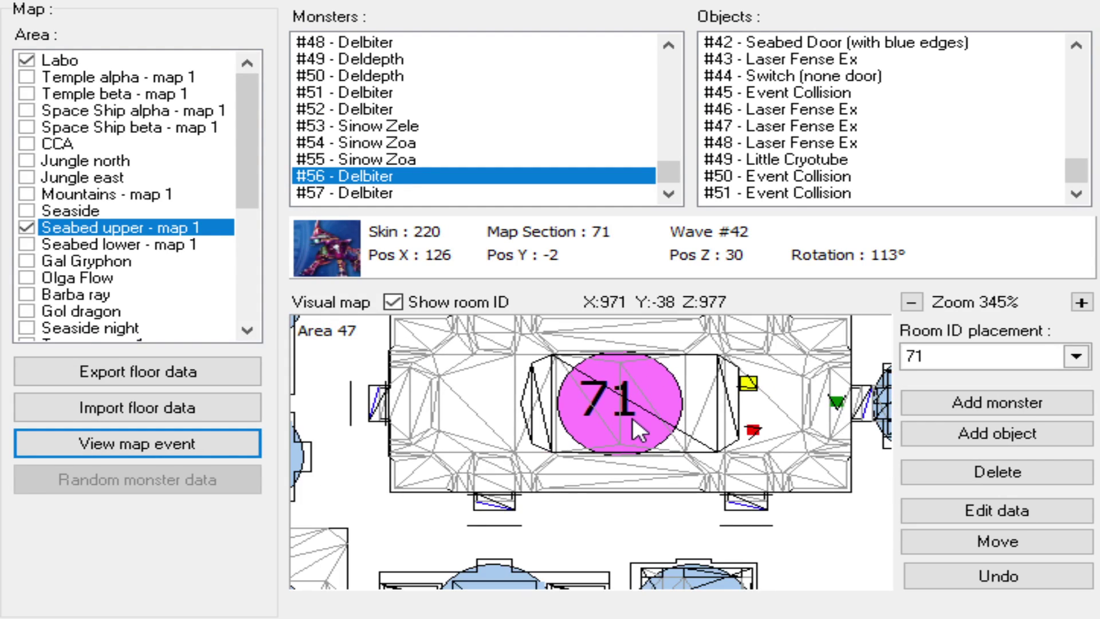
{"action": "left_click_drag", "start_coordinate": [590, 459], "coordinate": [515, 496]}
{"action": "left_click_drag", "start_coordinate": [658, 435], "coordinate": [579, 476]}
{"action": "scroll", "coordinate": [599, 466], "scroll_direction": "up", "scroll_amount": 5}
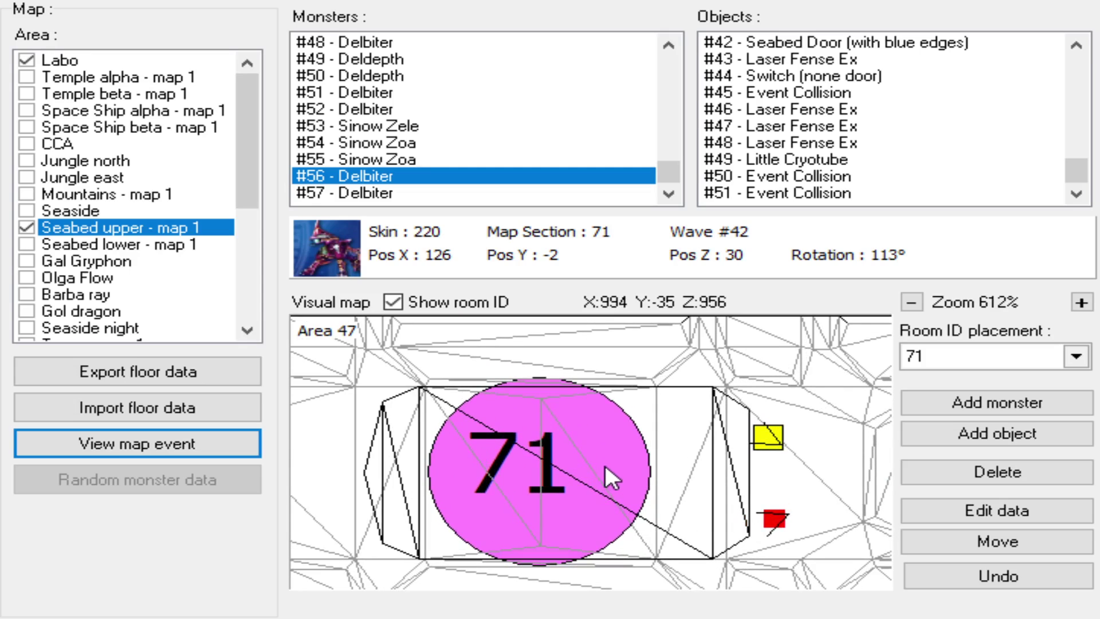
{"action": "scroll", "coordinate": [516, 464], "scroll_direction": "down", "scroll_amount": 2}
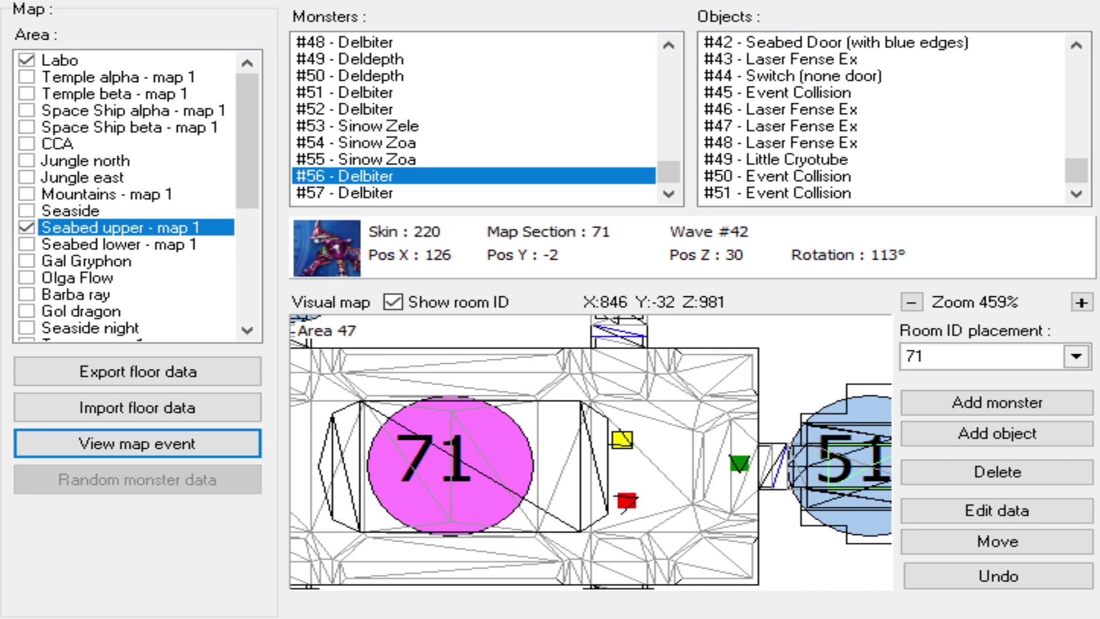
- Add a wave 43 Dolmolm with skin 221 in room 71 at about X 39, Z -25
{"action": "scroll", "coordinate": [651, 498], "scroll_direction": "up", "scroll_amount": 2}
{"action": "left_click", "coordinate": [1046, 408]}
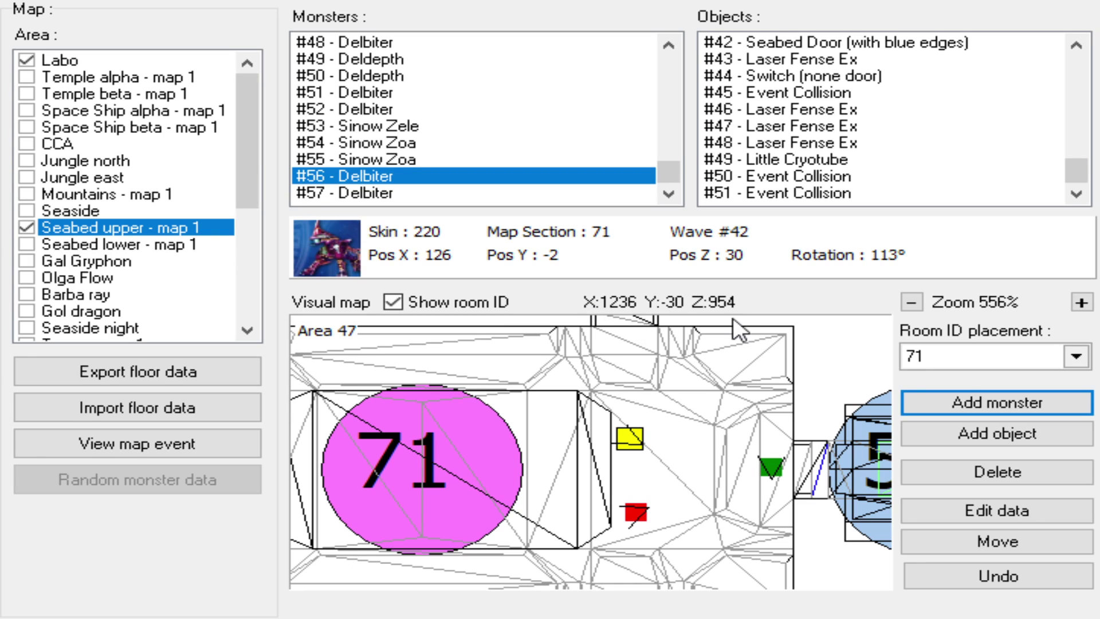
{"action": "left_click", "coordinate": [490, 434]}
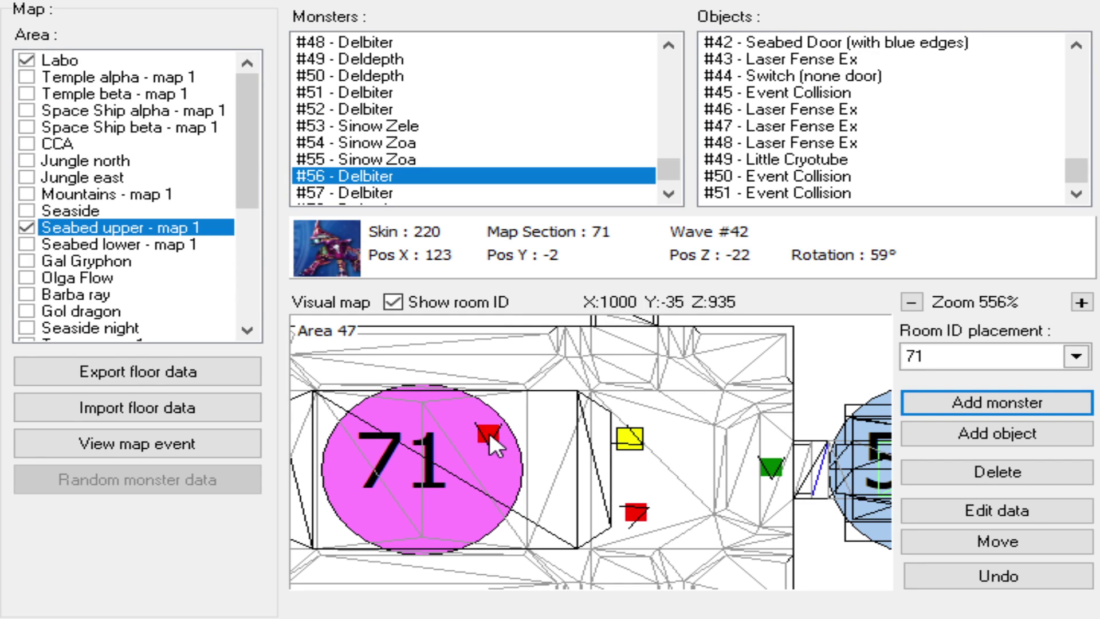
{"action": "left_click", "coordinate": [489, 433]}
{"action": "left_click", "coordinate": [994, 549]}
- Place five more wave 43 Dolmolms in room 71, completing two parallel lines of three at about X 40 and X 11
{"action": "left_click", "coordinate": [492, 468]}
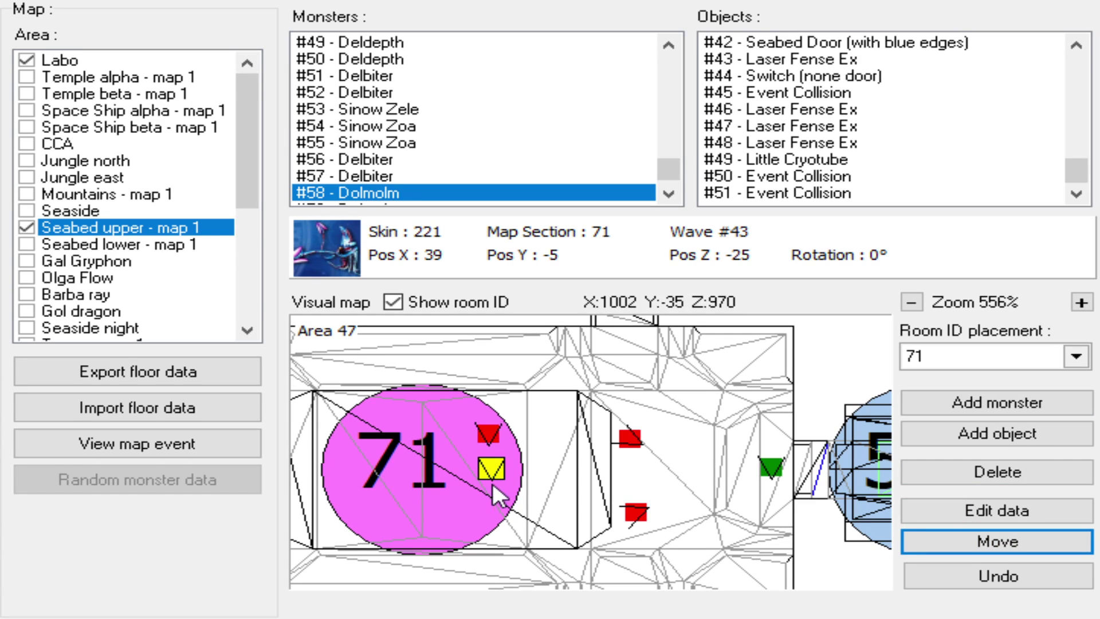
{"action": "left_click", "coordinate": [492, 496]}
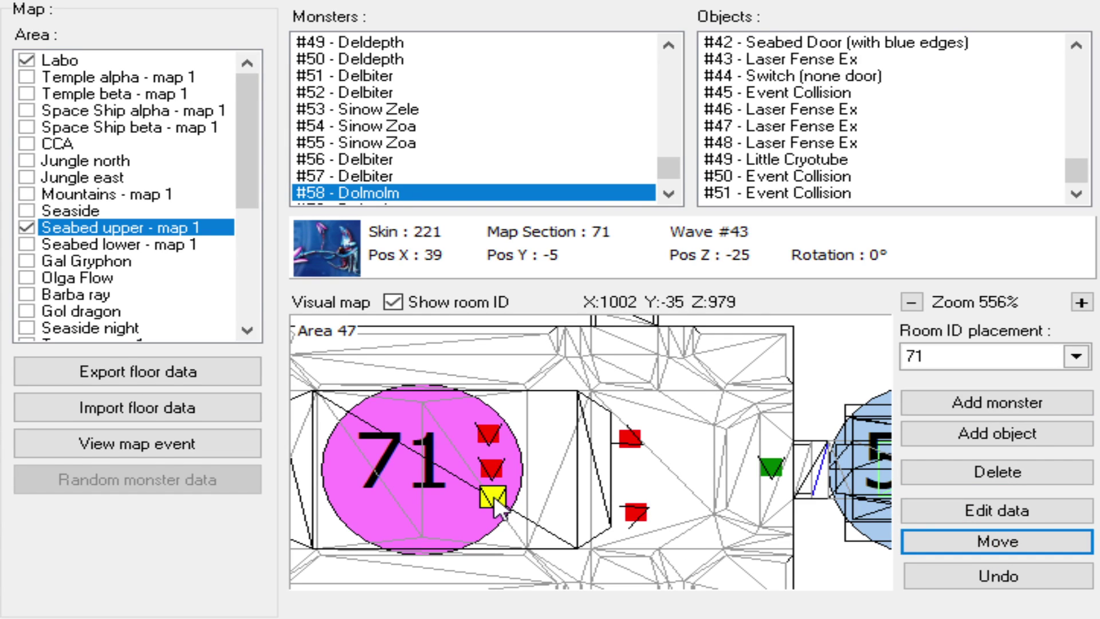
{"action": "left_click", "coordinate": [440, 434]}
{"action": "left_click", "coordinate": [440, 464]}
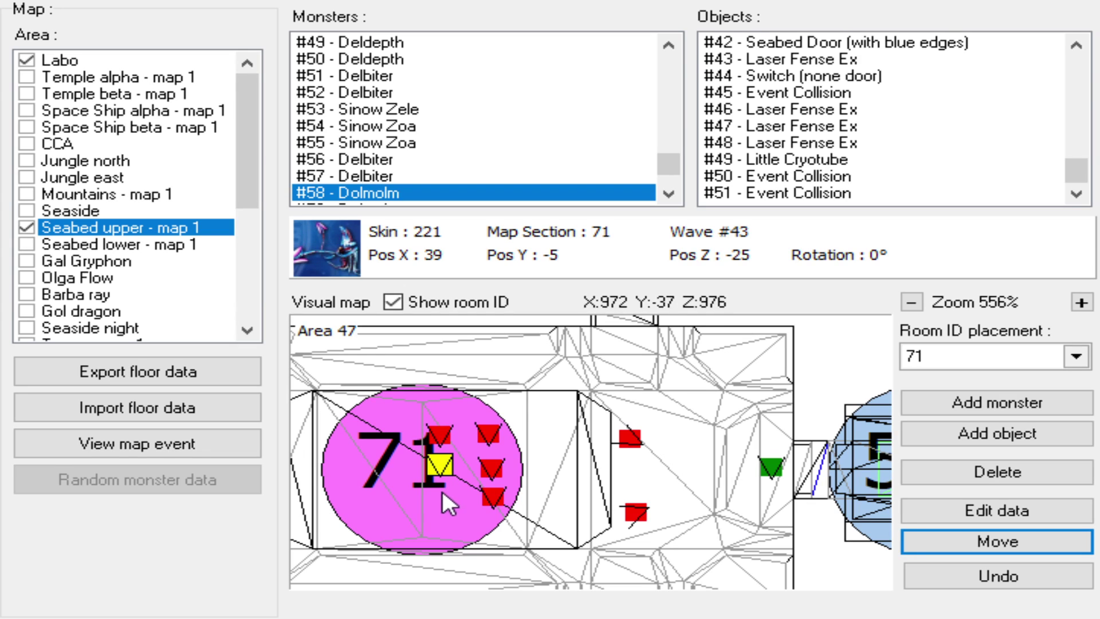
{"action": "left_click", "coordinate": [438, 494]}
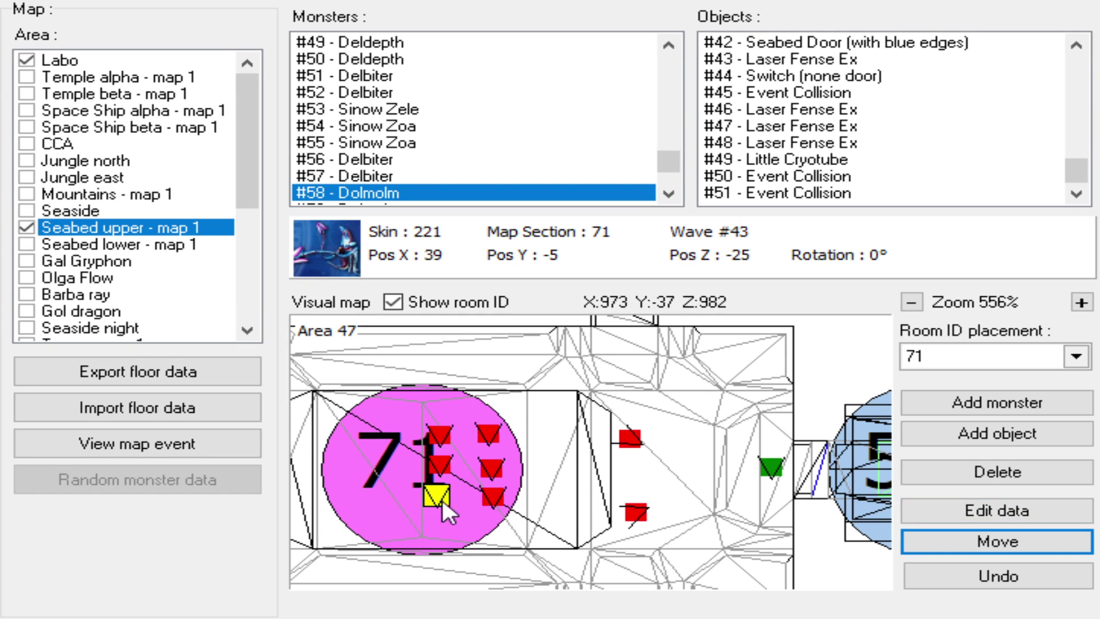
{"action": "left_click", "coordinate": [444, 494]}
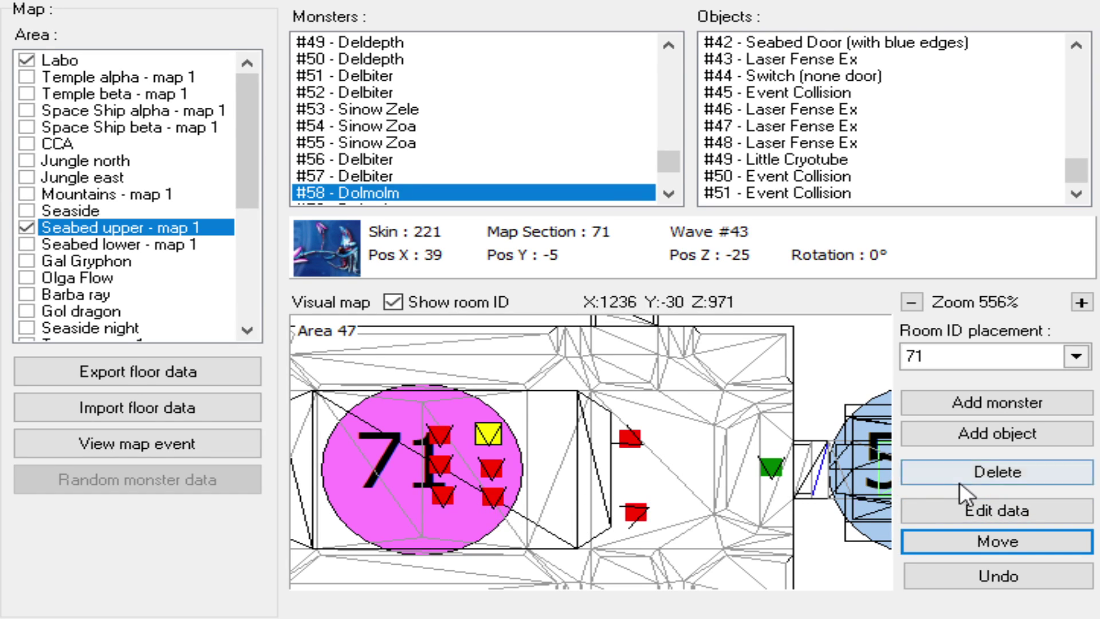
- Add a wave 43 Morfos in room 71 at about X -194, Z -2 and rotate it toward the room's centre
{"action": "left_click", "coordinate": [1031, 400]}
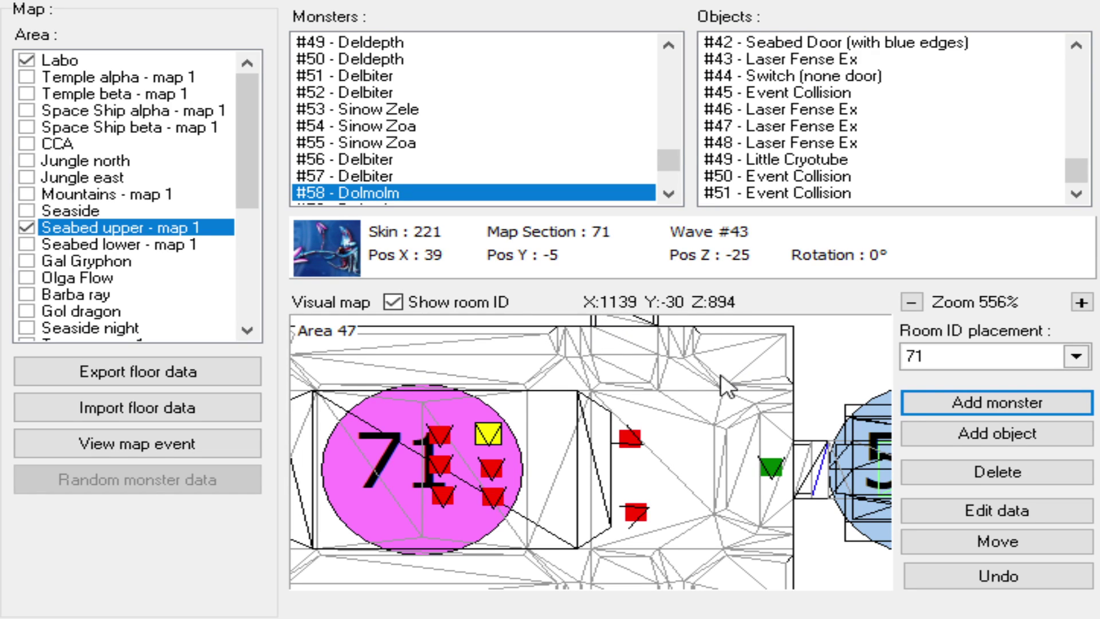
{"action": "scroll", "coordinate": [366, 468], "scroll_direction": "down", "scroll_amount": 1}
{"action": "left_click_drag", "start_coordinate": [367, 473], "coordinate": [447, 464]}
{"action": "left_click", "coordinate": [388, 451]}
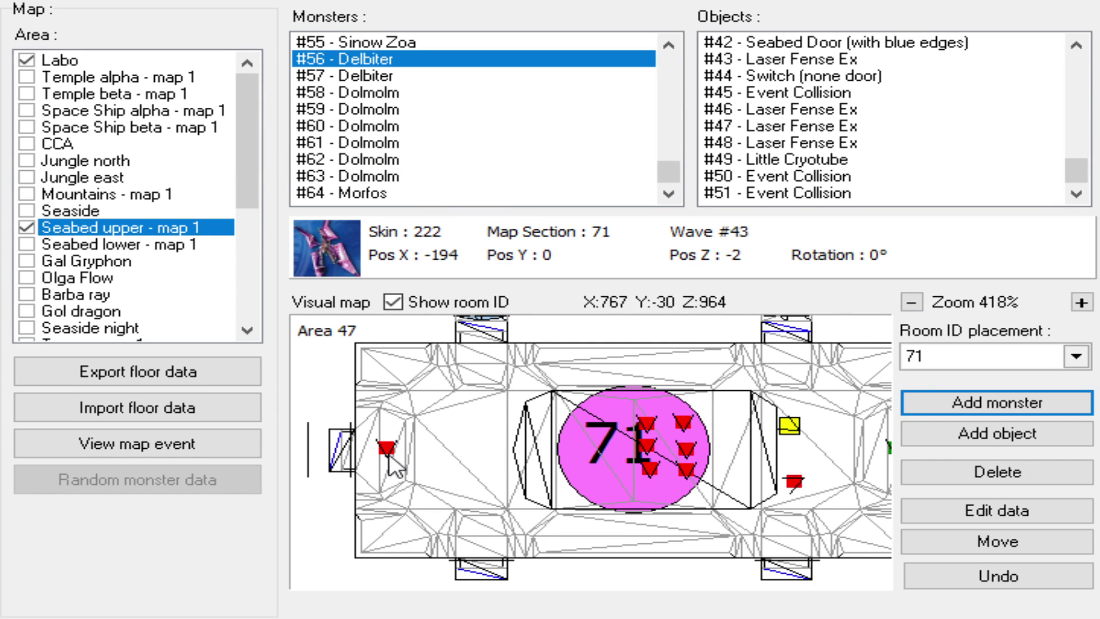
{"action": "scroll", "coordinate": [378, 461], "scroll_direction": "up", "scroll_amount": 4}
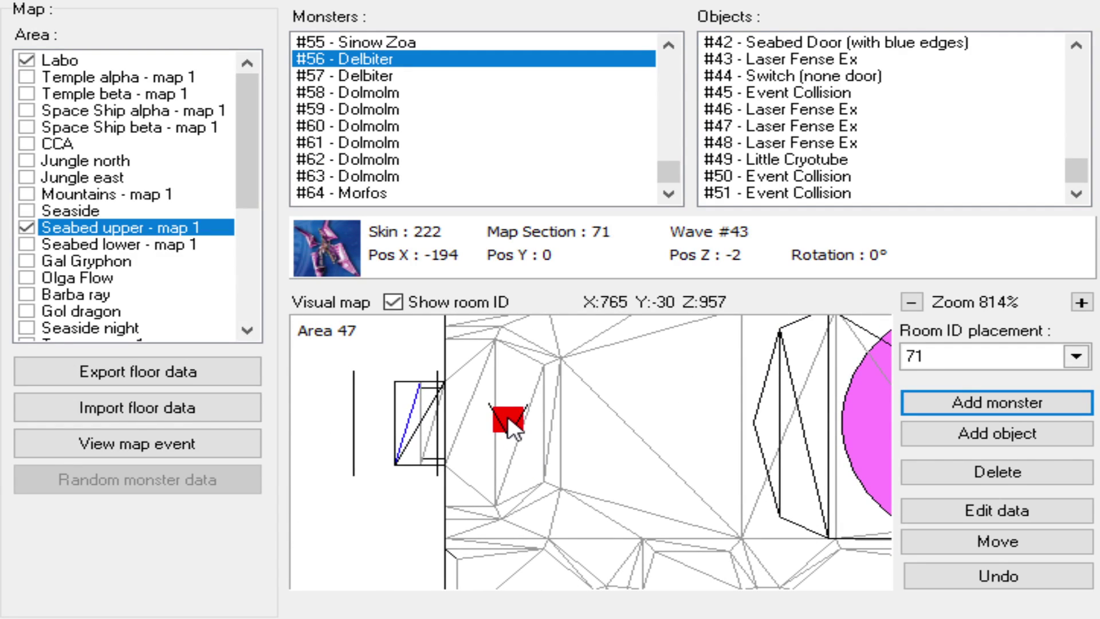
{"action": "left_click", "coordinate": [511, 419]}
{"action": "scroll", "coordinate": [573, 430], "scroll_direction": "down", "scroll_amount": 4}
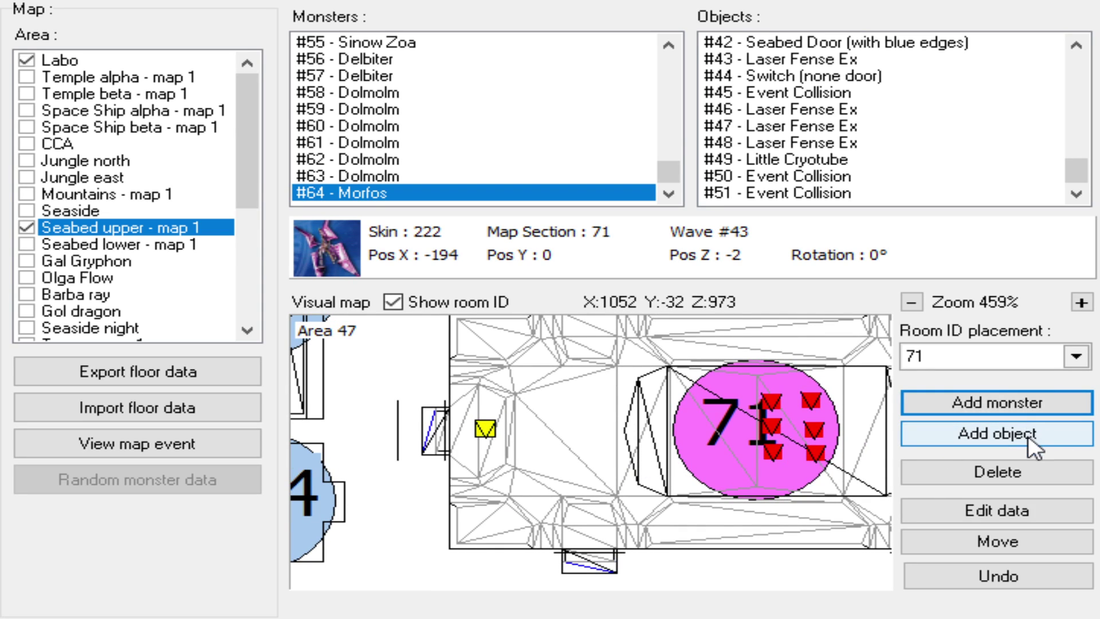
{"action": "left_click", "coordinate": [993, 509]}
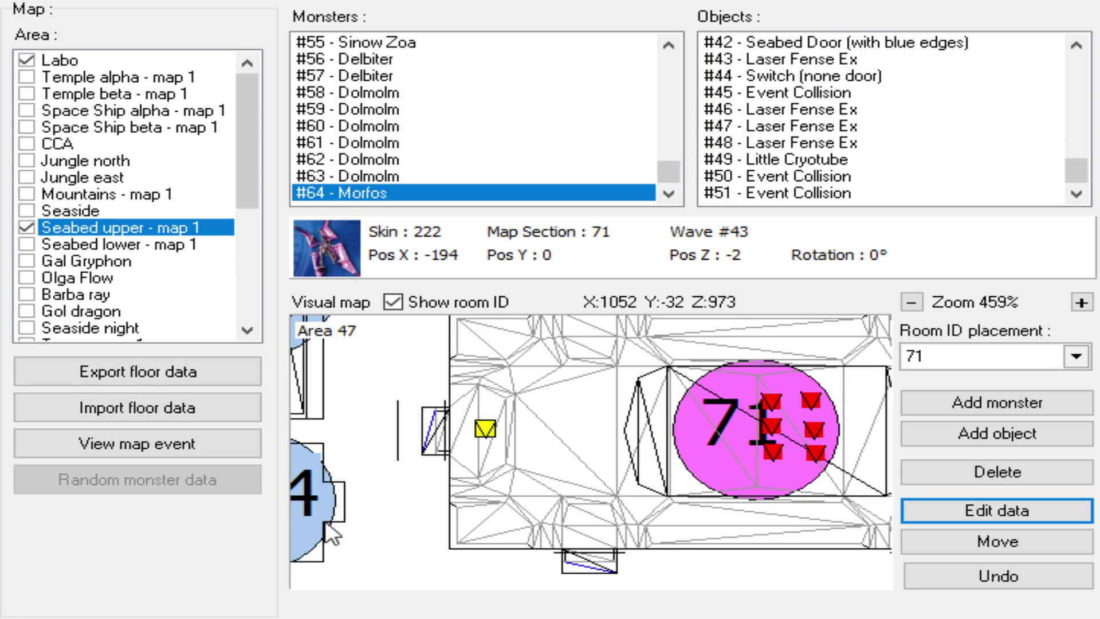
- Rotate the three wave 43 Dolmolms at about X 11 in room 71 to face the two Delbiters
{"action": "scroll", "coordinate": [680, 434], "scroll_direction": "right", "scroll_amount": 2}
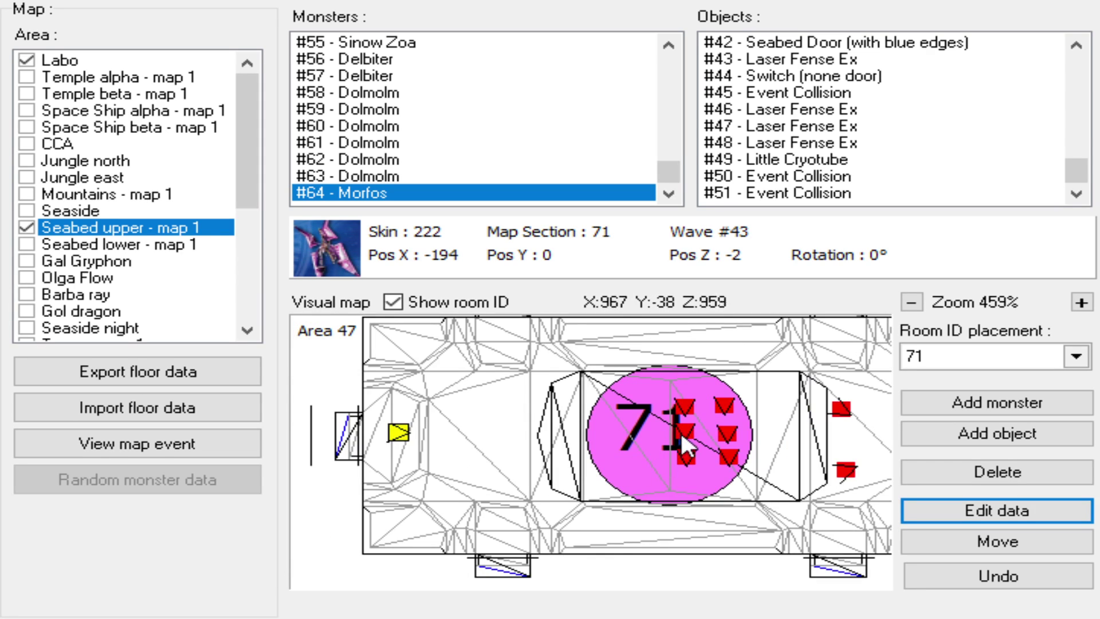
{"action": "left_click", "coordinate": [686, 404]}
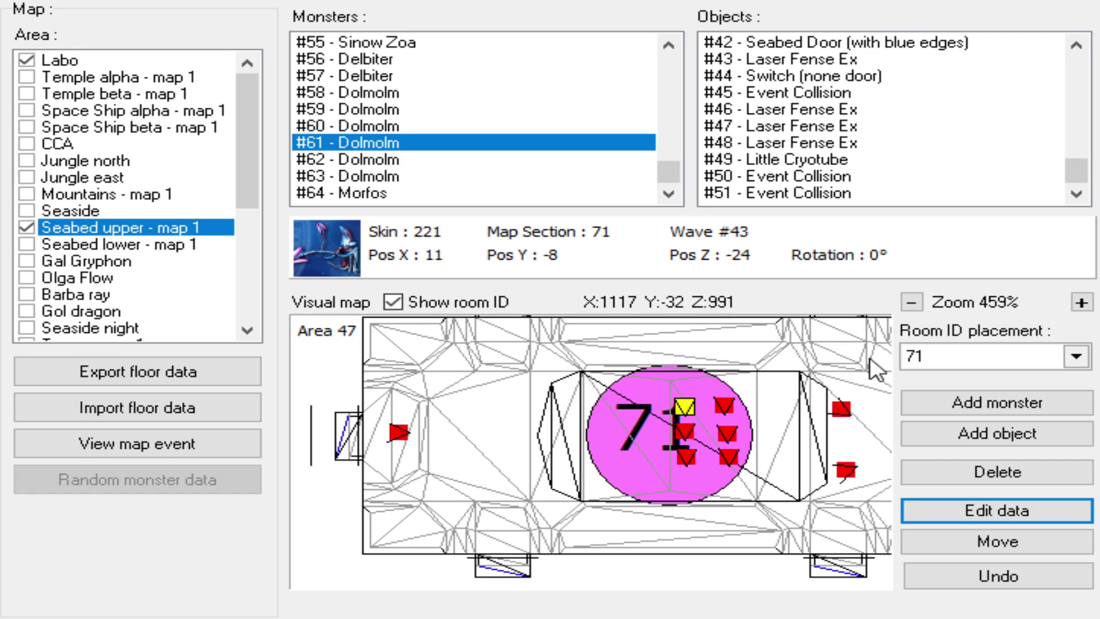
{"action": "left_click", "coordinate": [685, 431]}
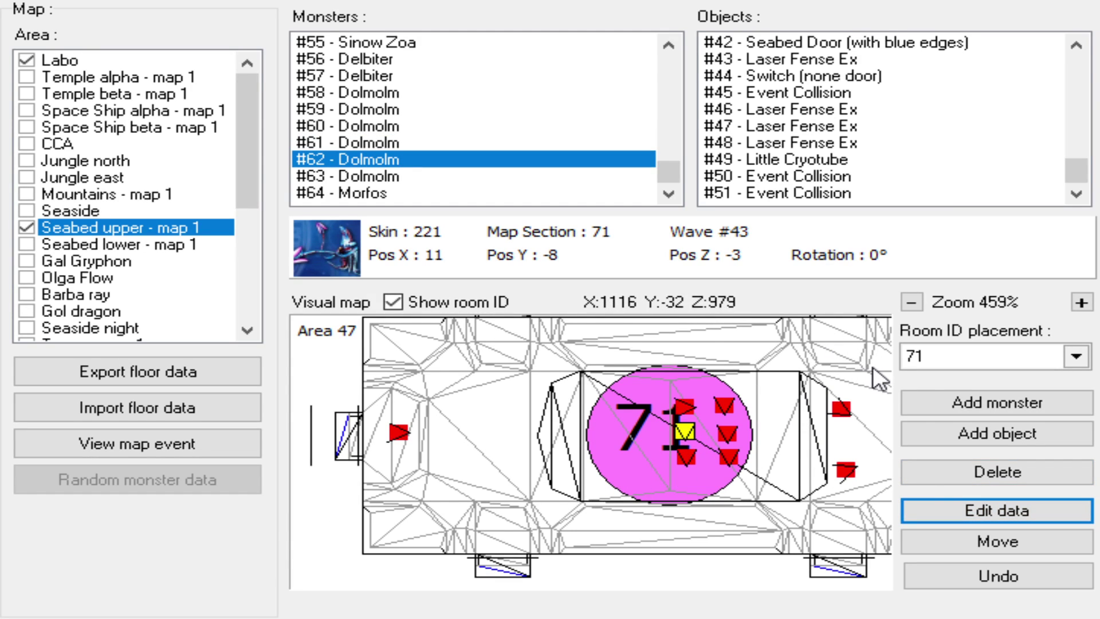
{"action": "left_click", "coordinate": [686, 458]}
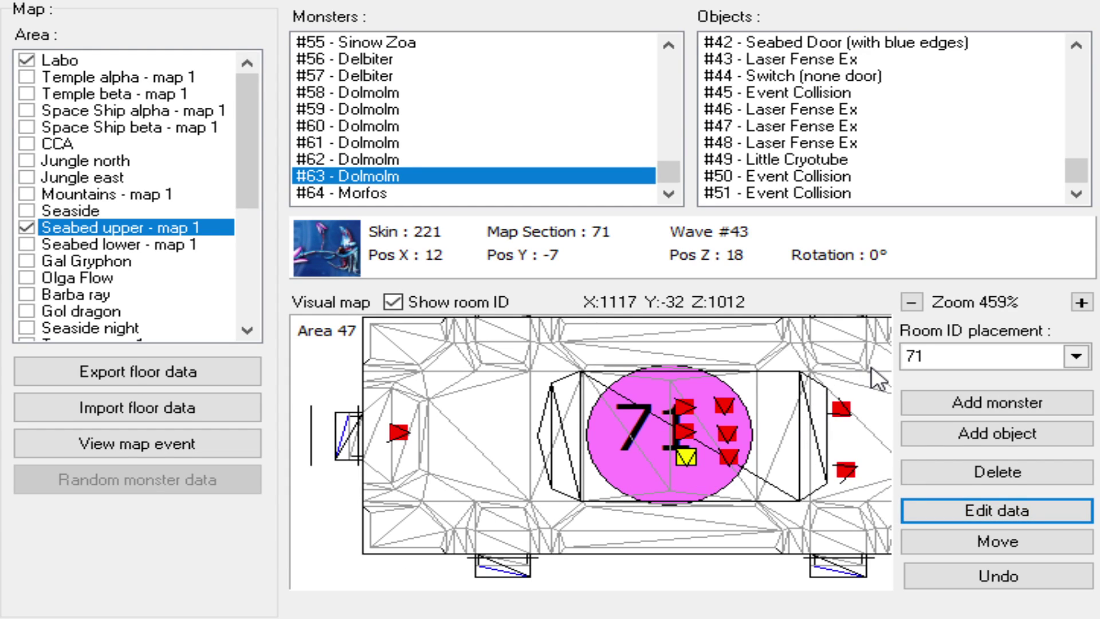
- Rotate the three wave 43 Dolmolms at about X 40 in room 71 toward the Delbiters, using 96° for the middle one
{"action": "left_click_drag", "start_coordinate": [630, 473], "coordinate": [534, 483]}
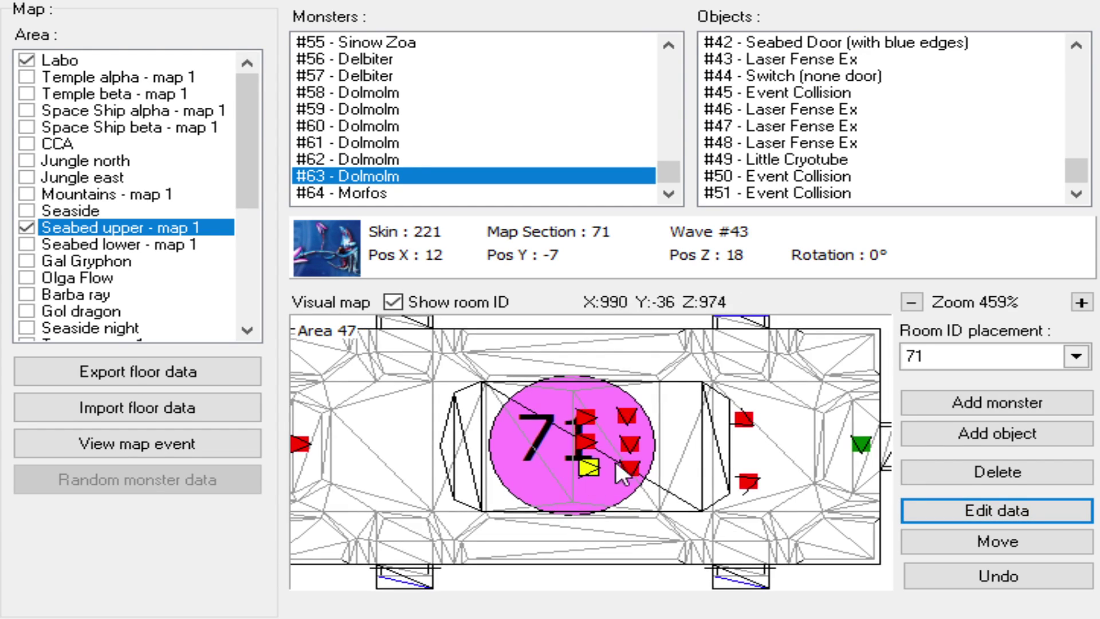
{"action": "left_click", "coordinate": [627, 416]}
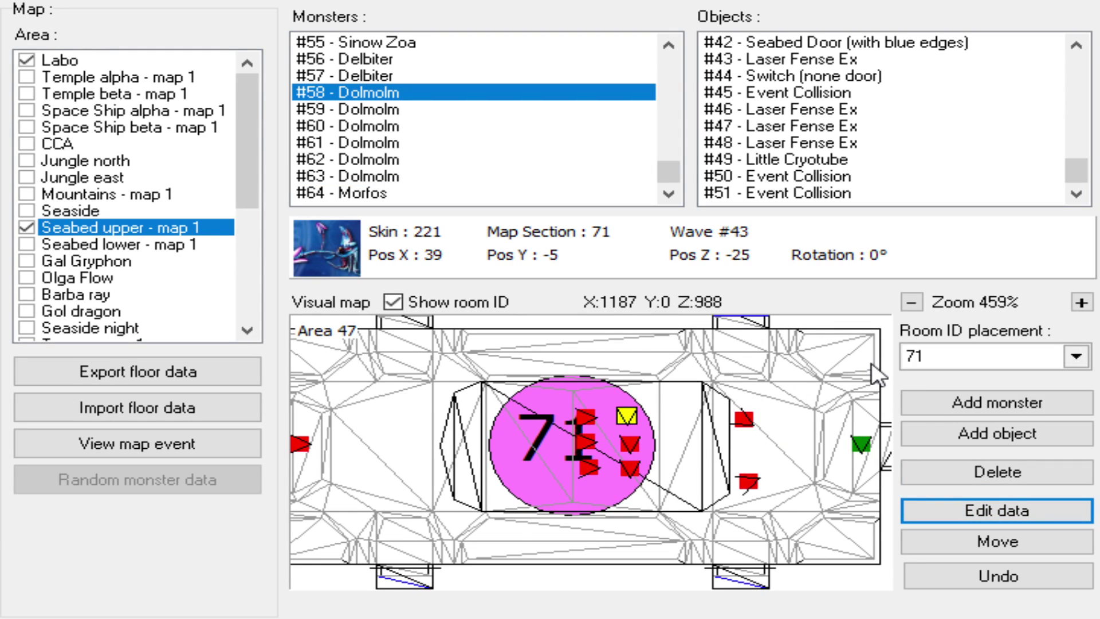
{"action": "left_click", "coordinate": [630, 444]}
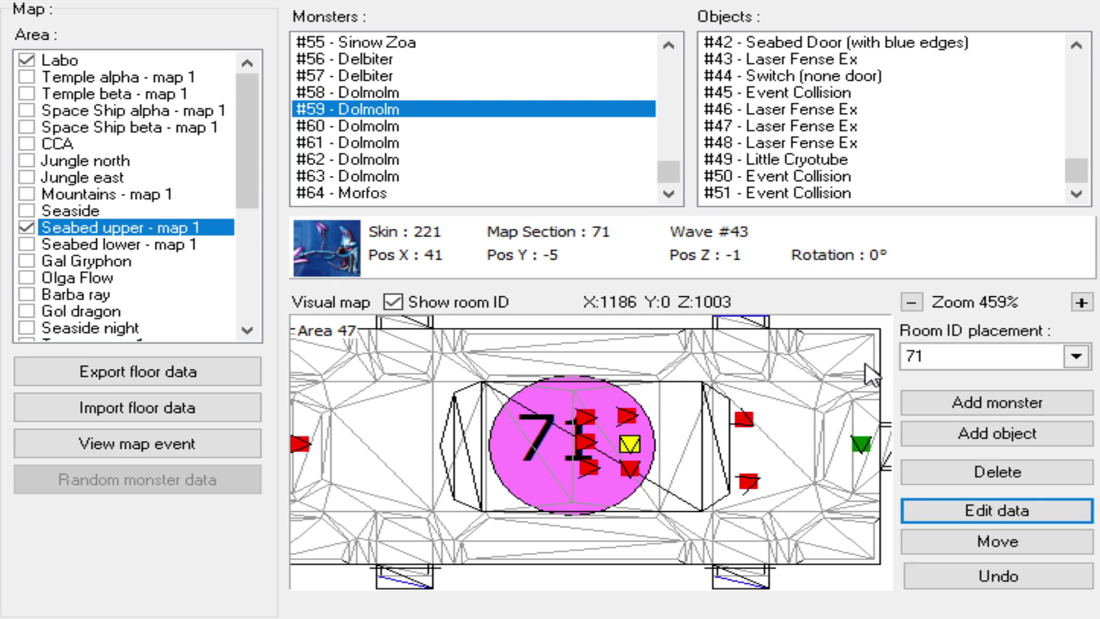
{"action": "left_click", "coordinate": [632, 468]}
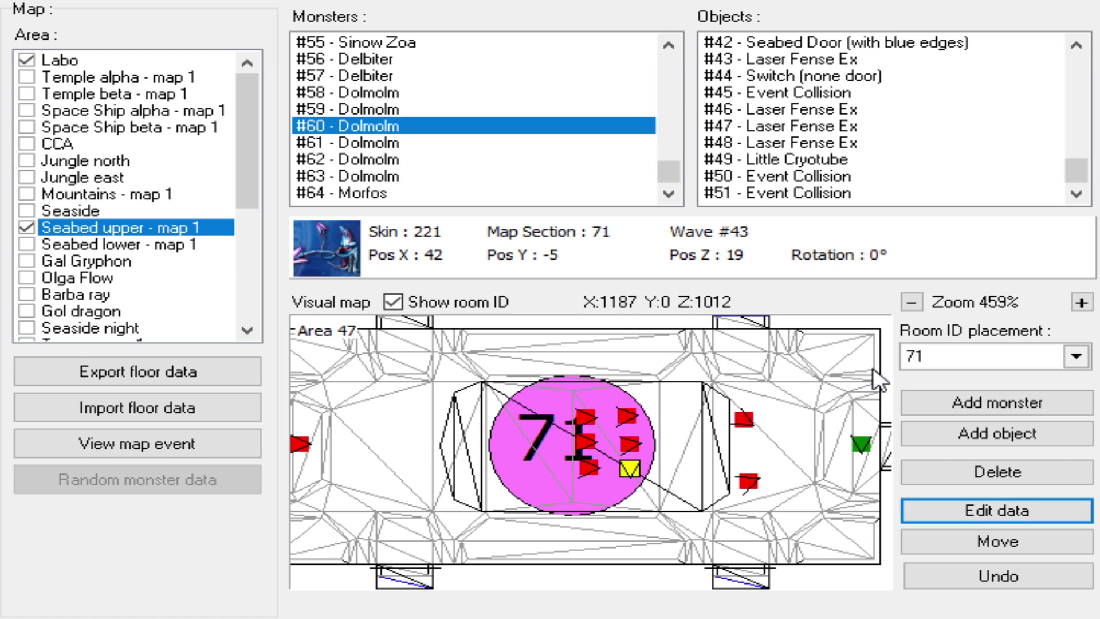
{"action": "scroll", "coordinate": [616, 501], "scroll_direction": "up", "scroll_amount": 1}
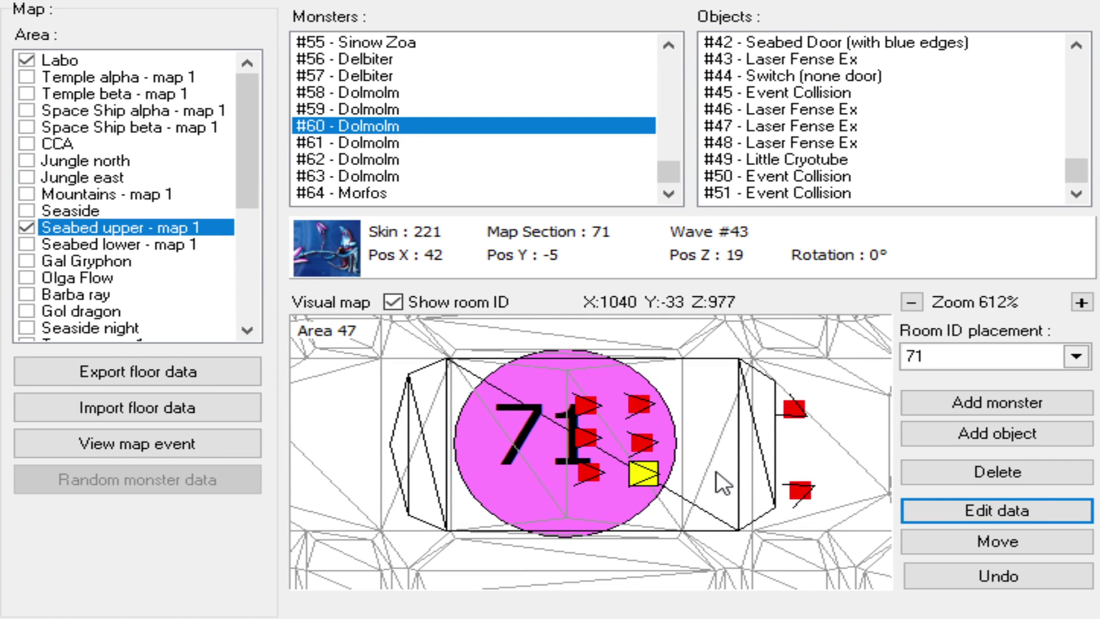
{"action": "left_click", "coordinate": [640, 443]}
- Examine the monster layout of room 71, then the placements and exits of room 21
{"action": "scroll", "coordinate": [526, 442], "scroll_direction": "down", "scroll_amount": 5}
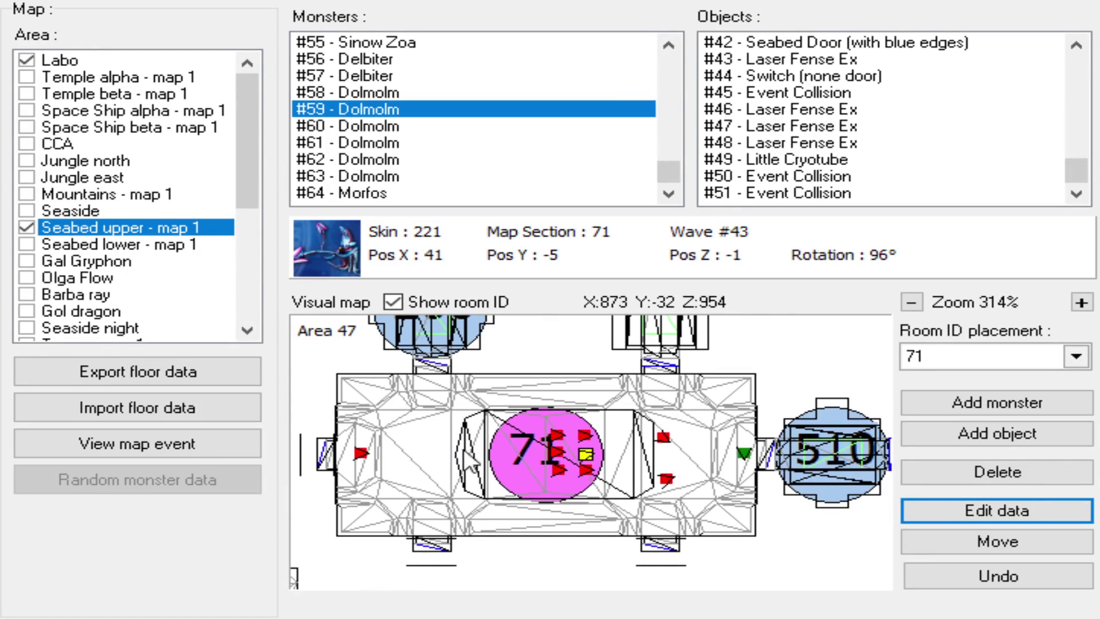
{"action": "scroll", "coordinate": [491, 451], "scroll_direction": "up", "scroll_amount": 1}
{"action": "scroll", "coordinate": [516, 454], "scroll_direction": "down", "scroll_amount": 1}
{"action": "left_click_drag", "start_coordinate": [528, 456], "coordinate": [526, 545]}
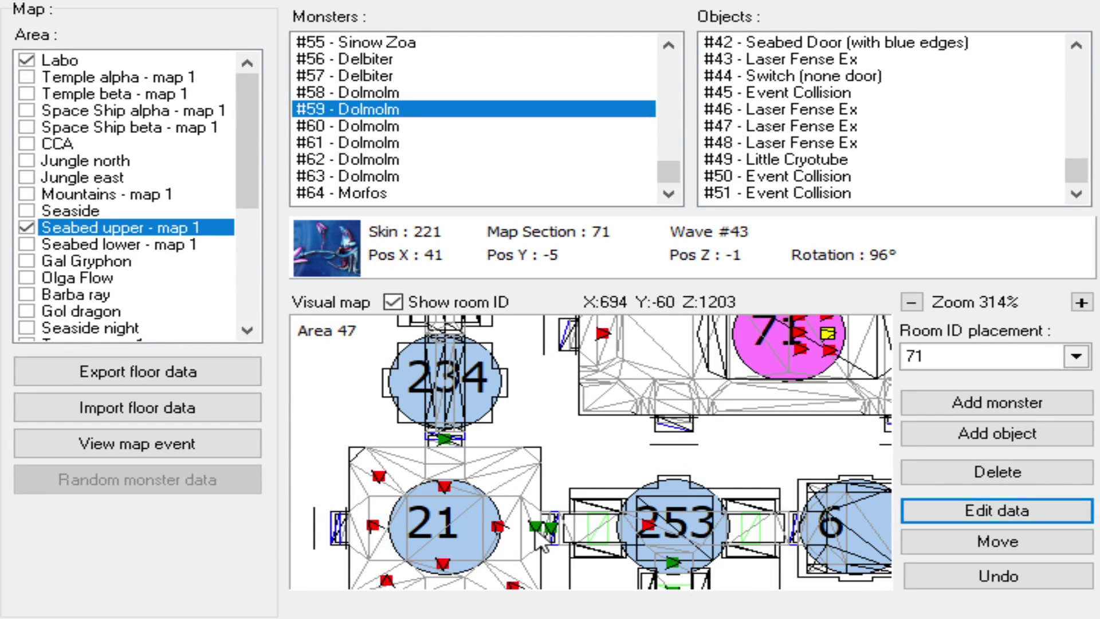
{"action": "left_click_drag", "start_coordinate": [458, 513], "coordinate": [568, 476]}
{"action": "scroll", "coordinate": [568, 483], "scroll_direction": "up", "scroll_amount": 2}
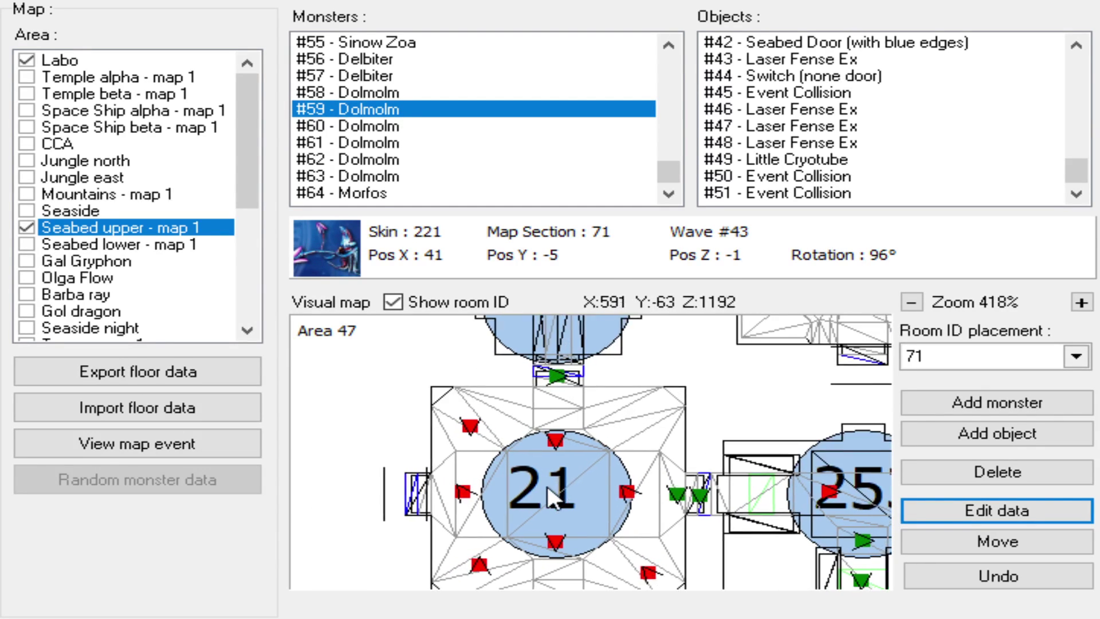
{"action": "scroll", "coordinate": [563, 494], "scroll_direction": "down", "scroll_amount": 1}
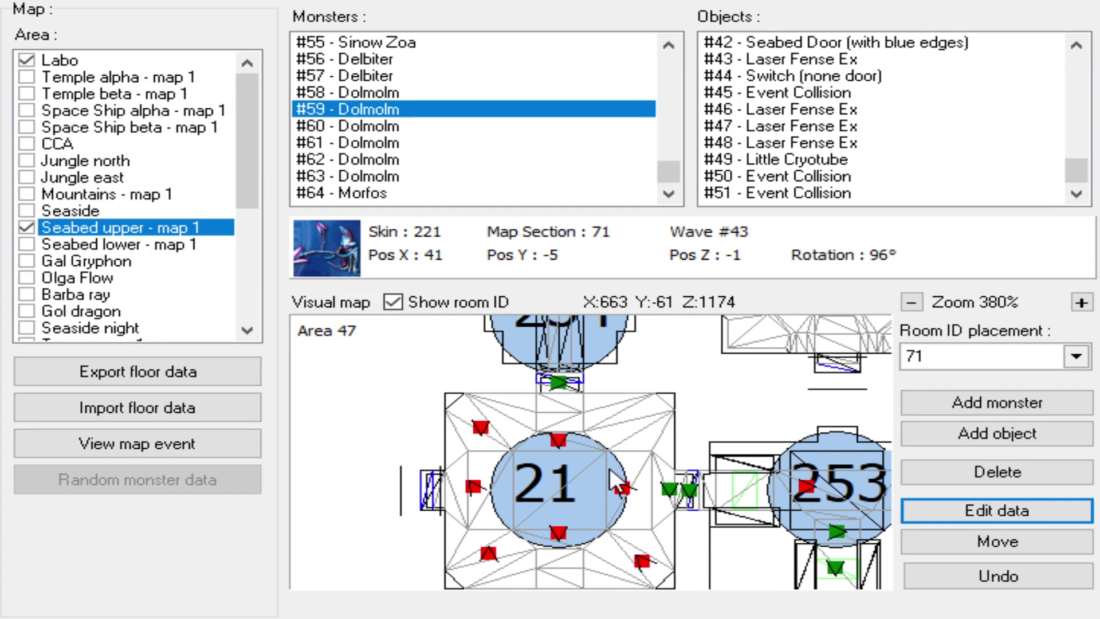
- Check the map events, then add a wave 23 Recobox in the upper-right corner of room 21 at about X 64, Z -75
{"action": "left_click", "coordinate": [170, 448]}
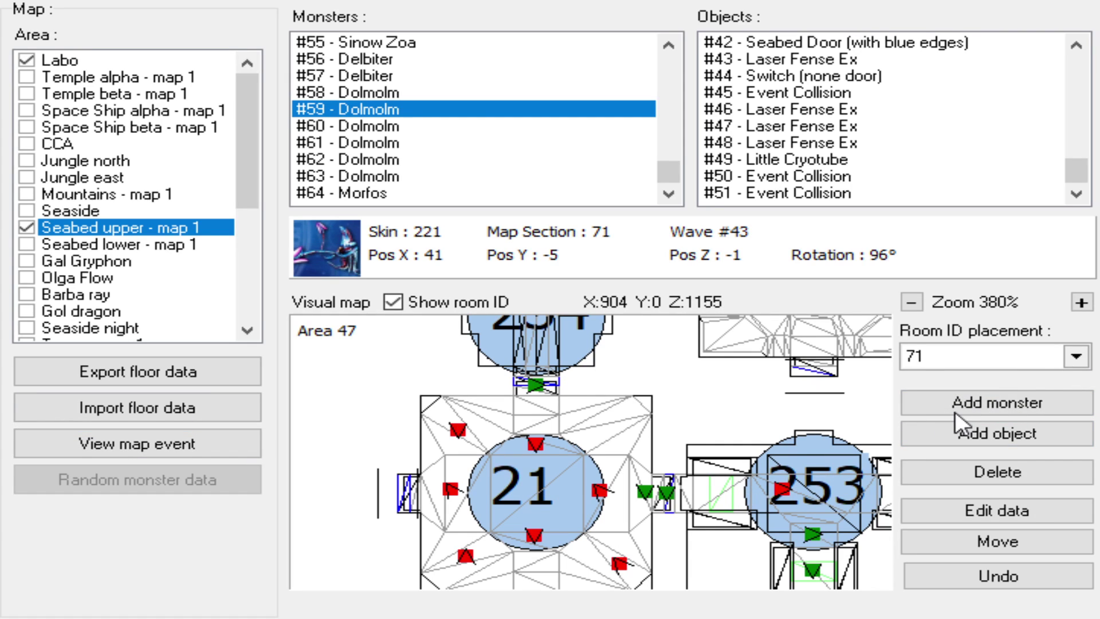
{"action": "left_click", "coordinate": [929, 438]}
{"action": "left_click", "coordinate": [1038, 405]}
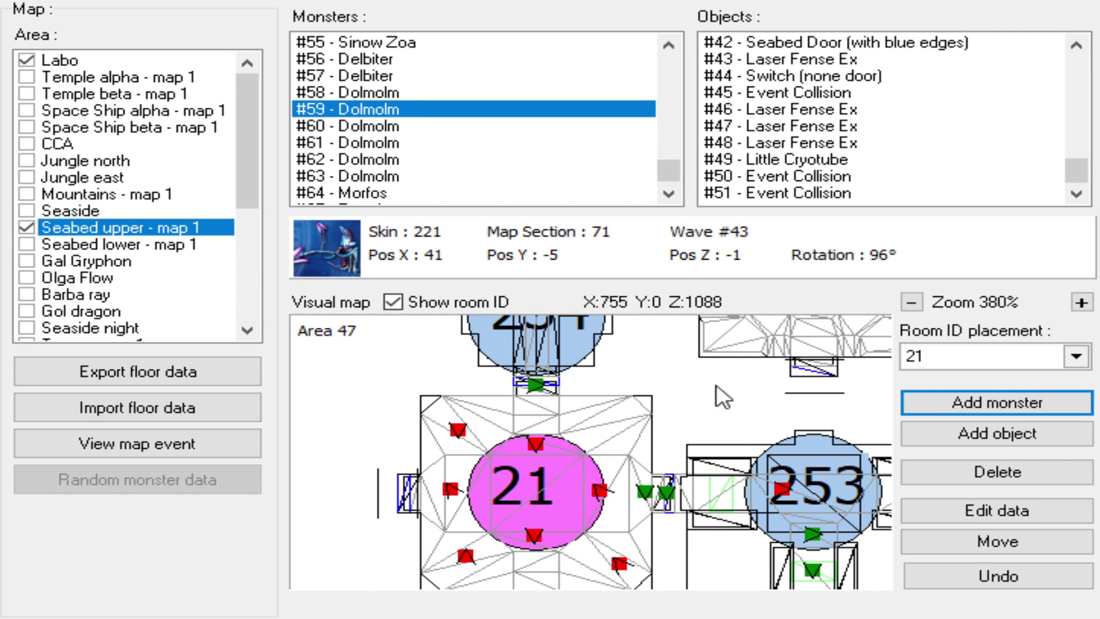
{"action": "scroll", "coordinate": [528, 508], "scroll_direction": "up", "scroll_amount": 2}
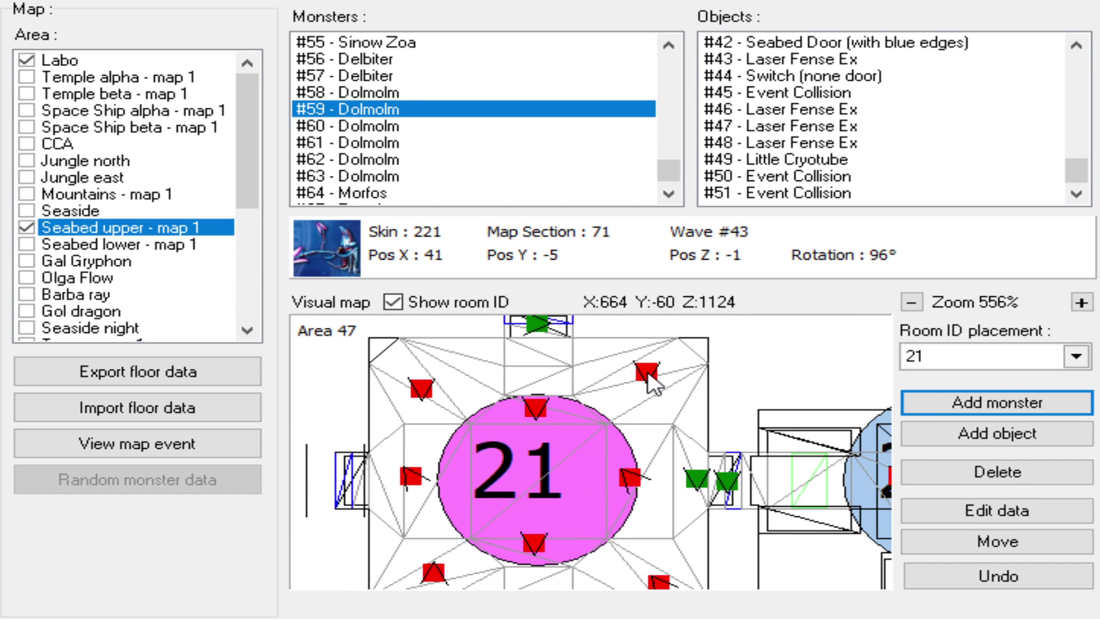
{"action": "left_click", "coordinate": [648, 373]}
- Place a second wave 23 Recobox in the lower-left corner of room 21 at about X -81, Z 80
{"action": "left_click", "coordinate": [995, 541]}
{"action": "scroll", "coordinate": [563, 492], "scroll_direction": "down", "scroll_amount": 1}
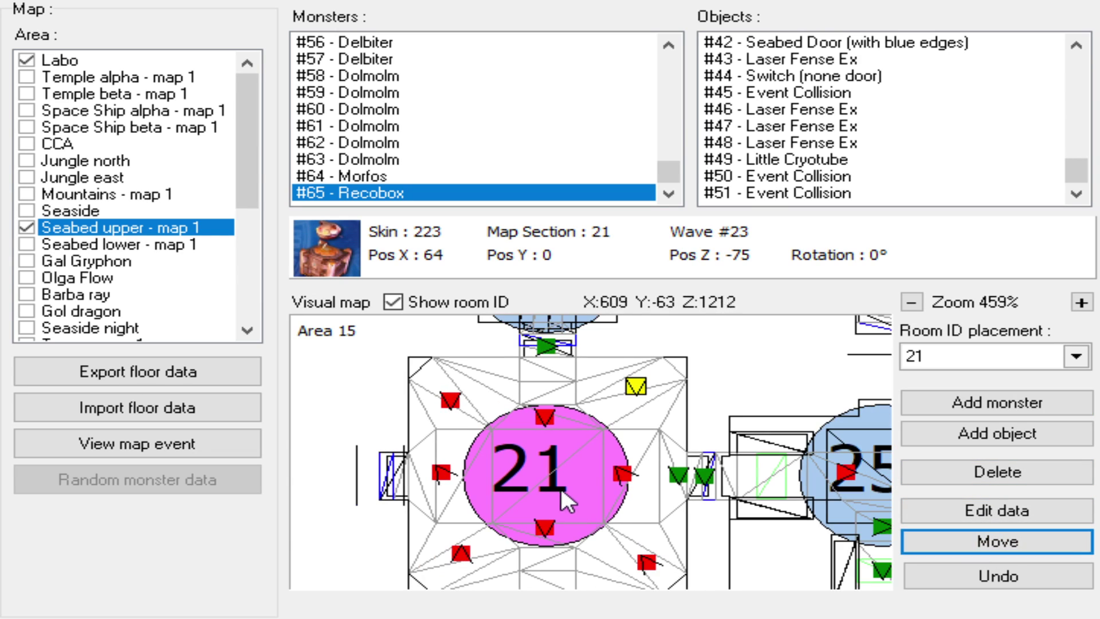
{"action": "left_click", "coordinate": [438, 553]}
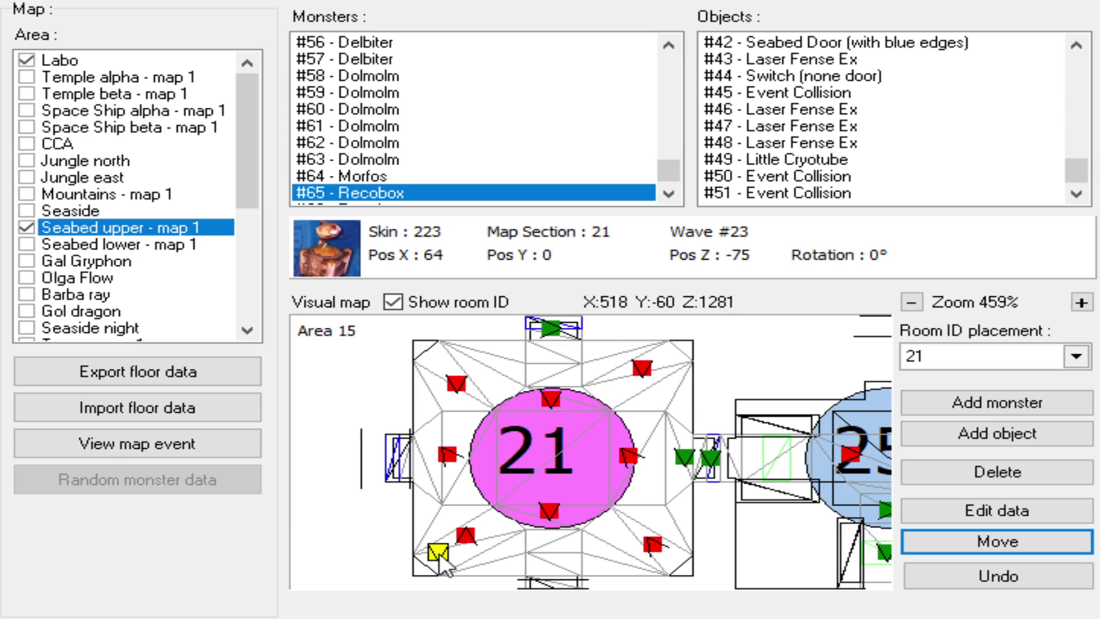
{"action": "key", "text": "ctrl+z"}
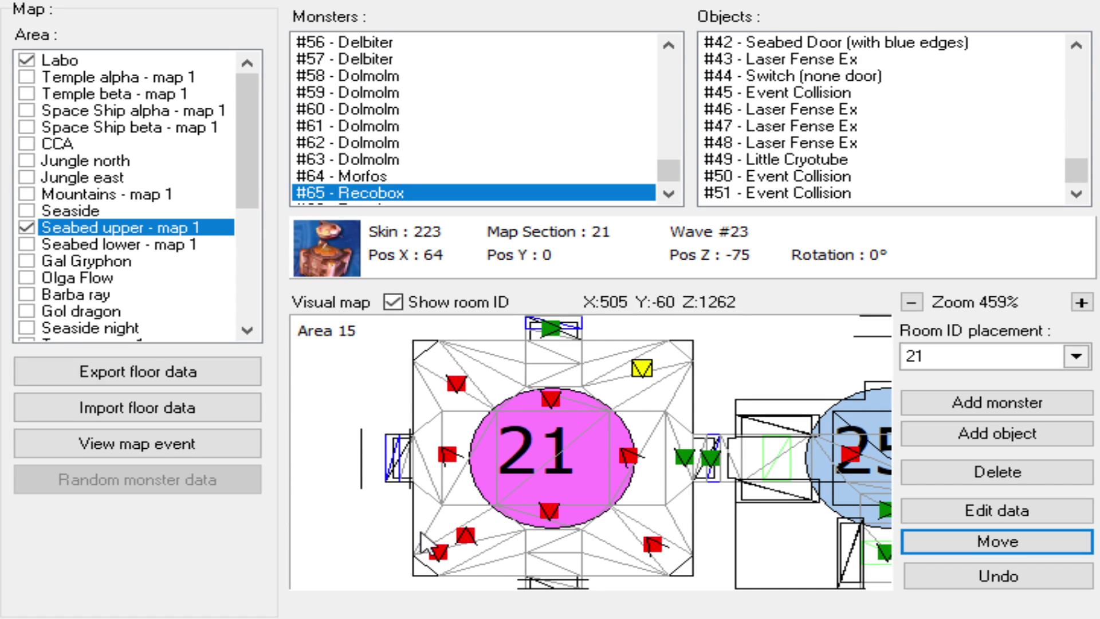
- Examine room 21 and its neighbouring rooms, then view the floor's map events
{"action": "scroll", "coordinate": [573, 487], "scroll_direction": "up", "scroll_amount": 3}
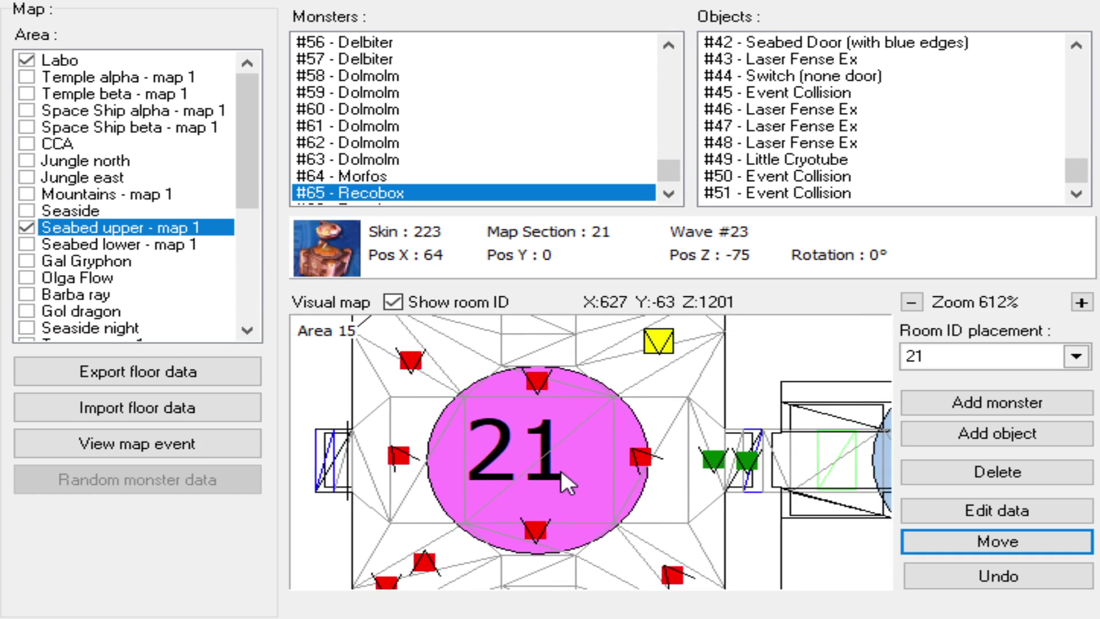
{"action": "scroll", "coordinate": [558, 475], "scroll_direction": "down", "scroll_amount": 3}
{"action": "left_click_drag", "start_coordinate": [540, 468], "coordinate": [518, 459]}
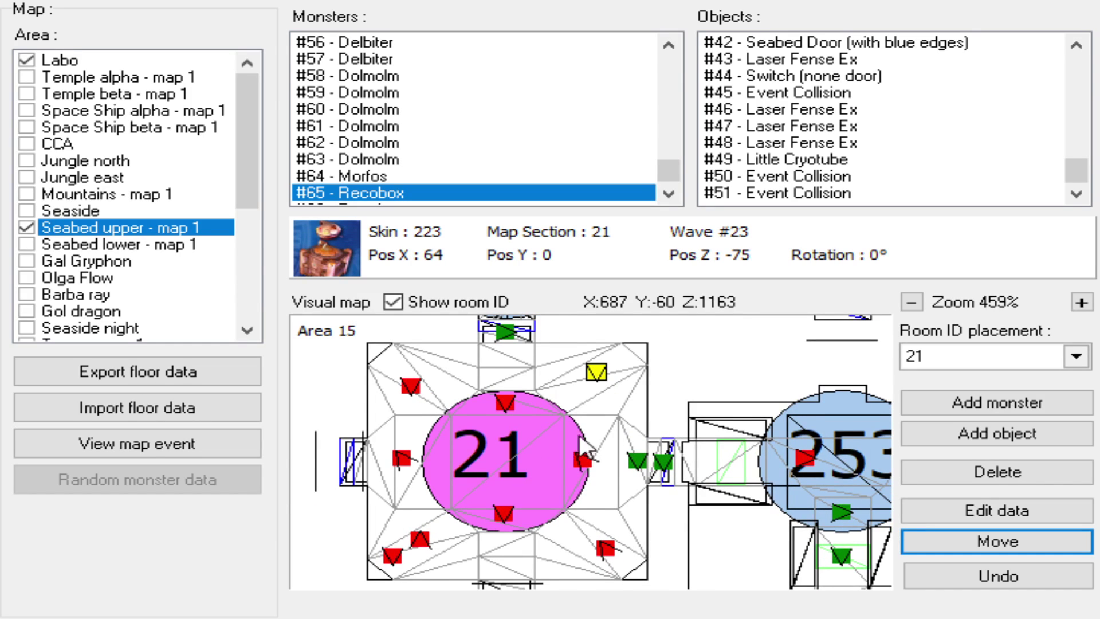
{"action": "left_click_drag", "start_coordinate": [623, 434], "coordinate": [568, 453]}
{"action": "scroll", "coordinate": [567, 452], "scroll_direction": "down", "scroll_amount": 5}
{"action": "left_click_drag", "start_coordinate": [598, 409], "coordinate": [561, 440]}
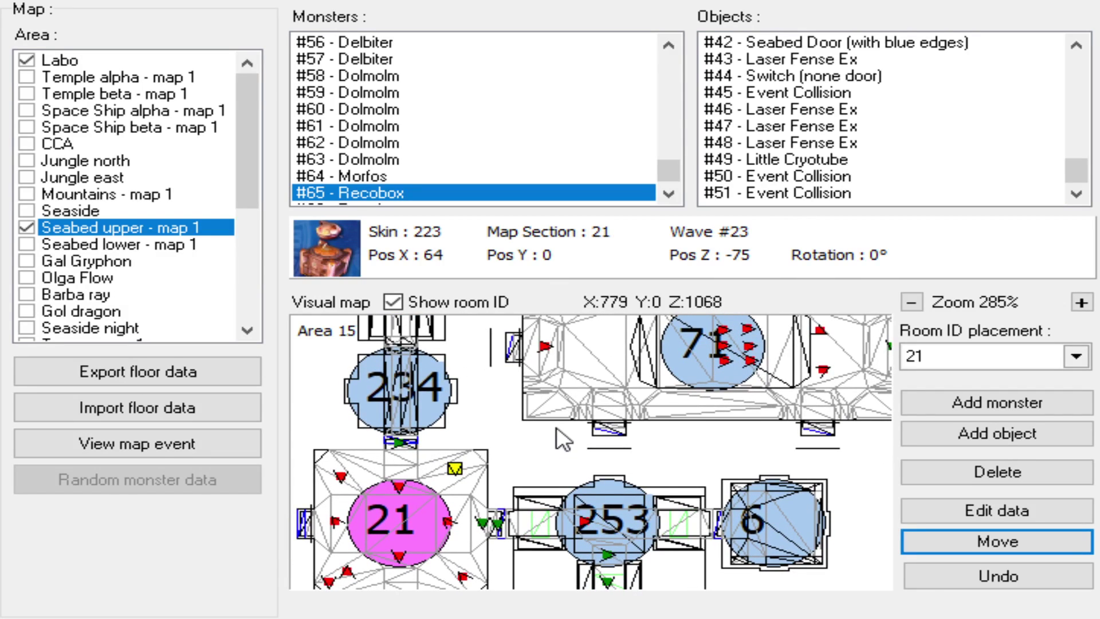
{"action": "left_click_drag", "start_coordinate": [420, 524], "coordinate": [431, 512]}
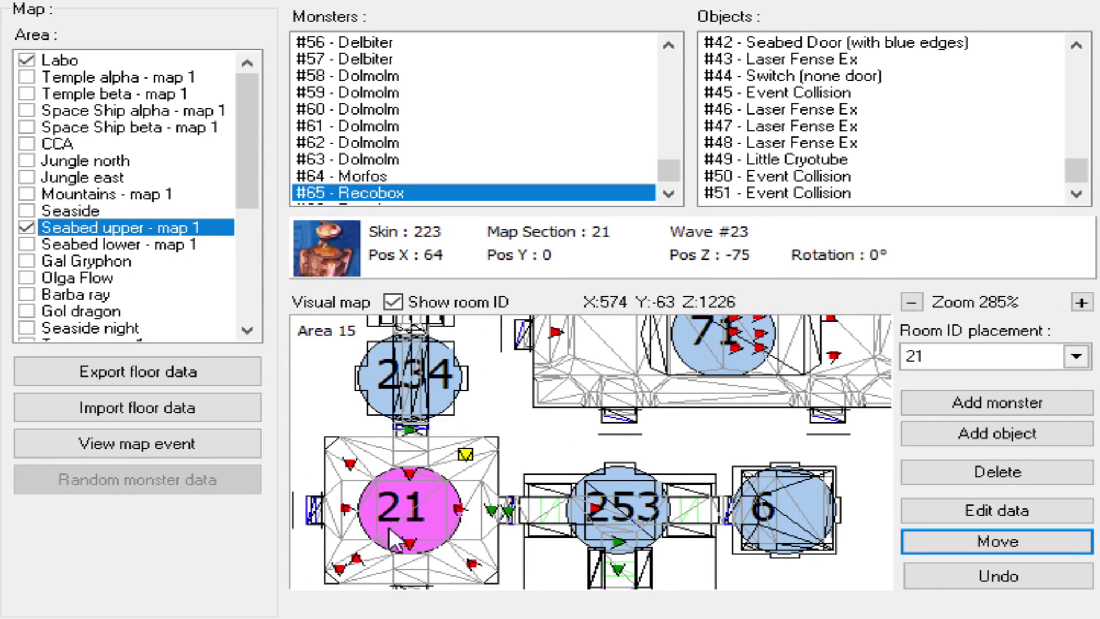
{"action": "scroll", "coordinate": [435, 487], "scroll_direction": "down", "scroll_amount": 2}
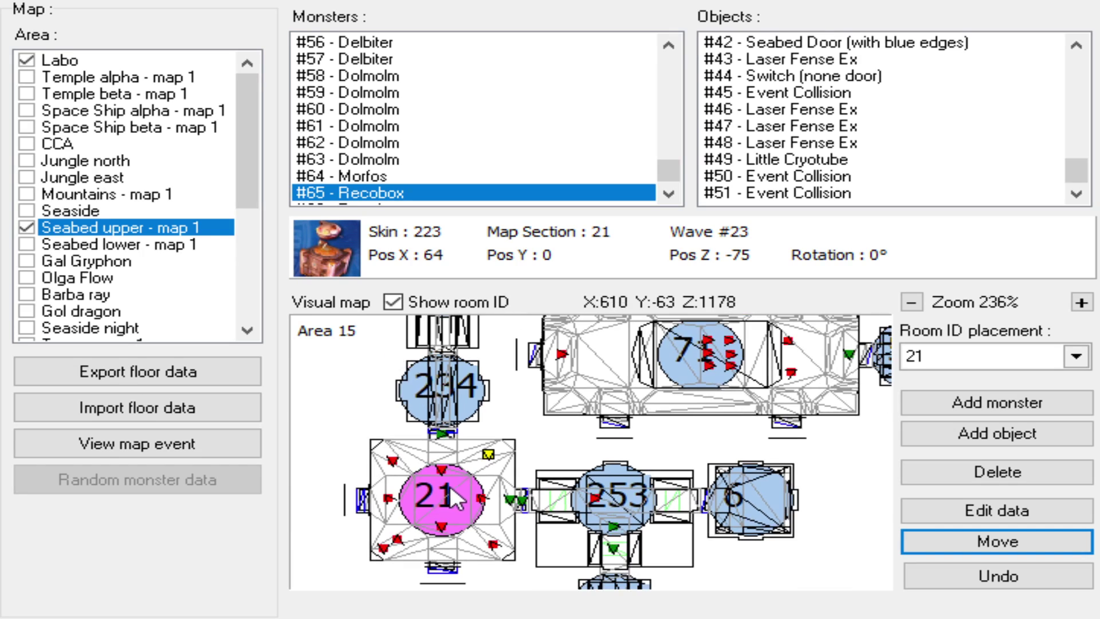
{"action": "left_click_drag", "start_coordinate": [449, 484], "coordinate": [455, 518]}
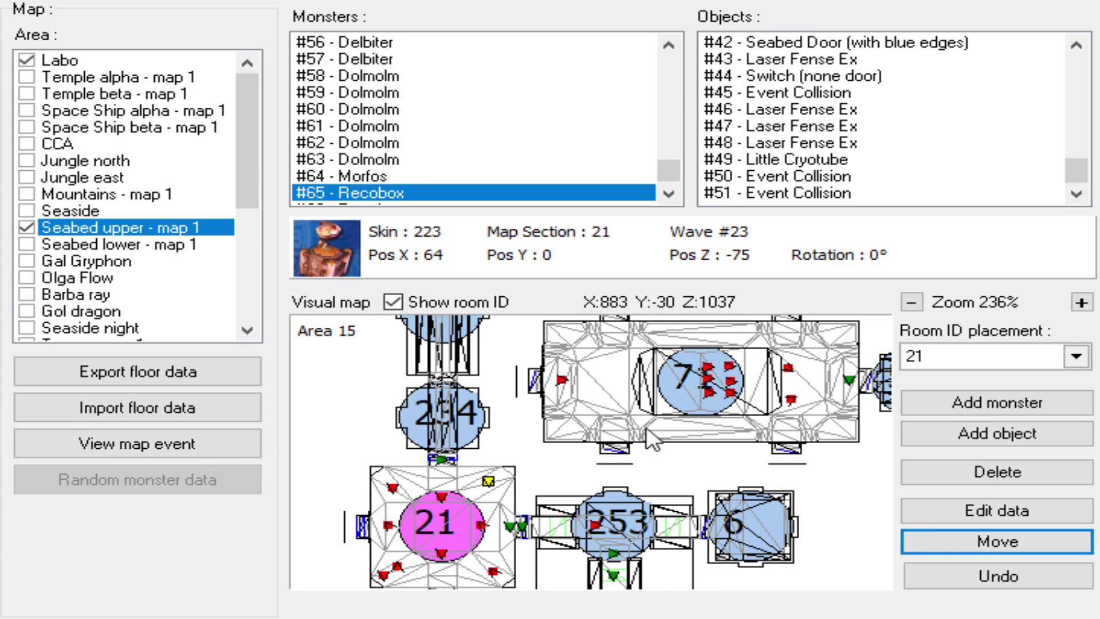
{"action": "left_click", "coordinate": [241, 447]}
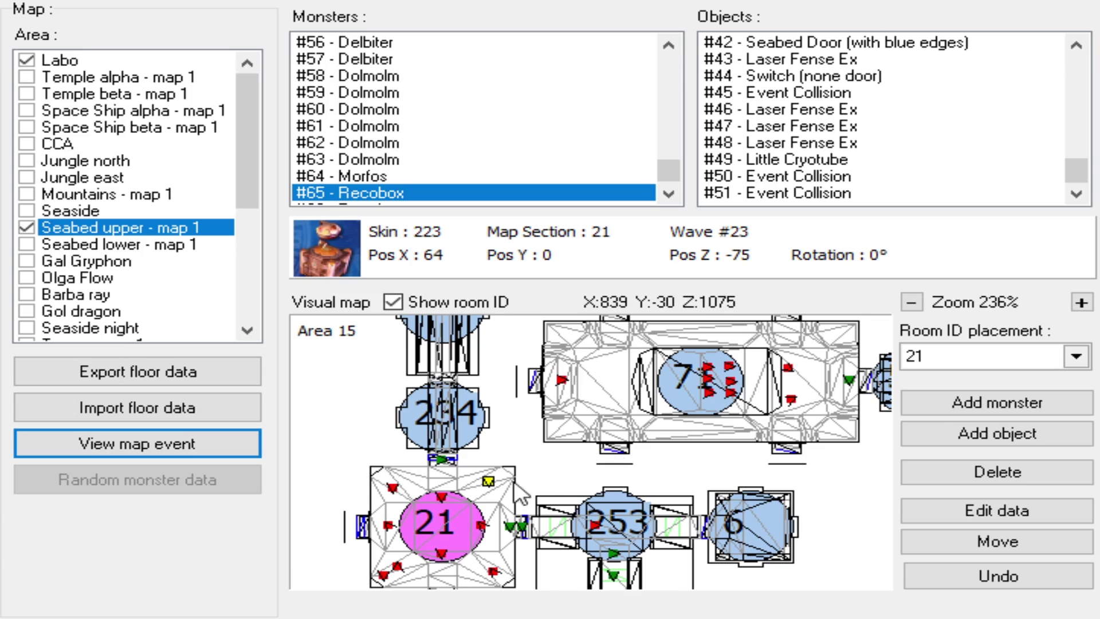
- Compare the monster placements and exits of room 71 with those of room 21
{"action": "scroll", "coordinate": [593, 492], "scroll_direction": "up", "scroll_amount": 2}
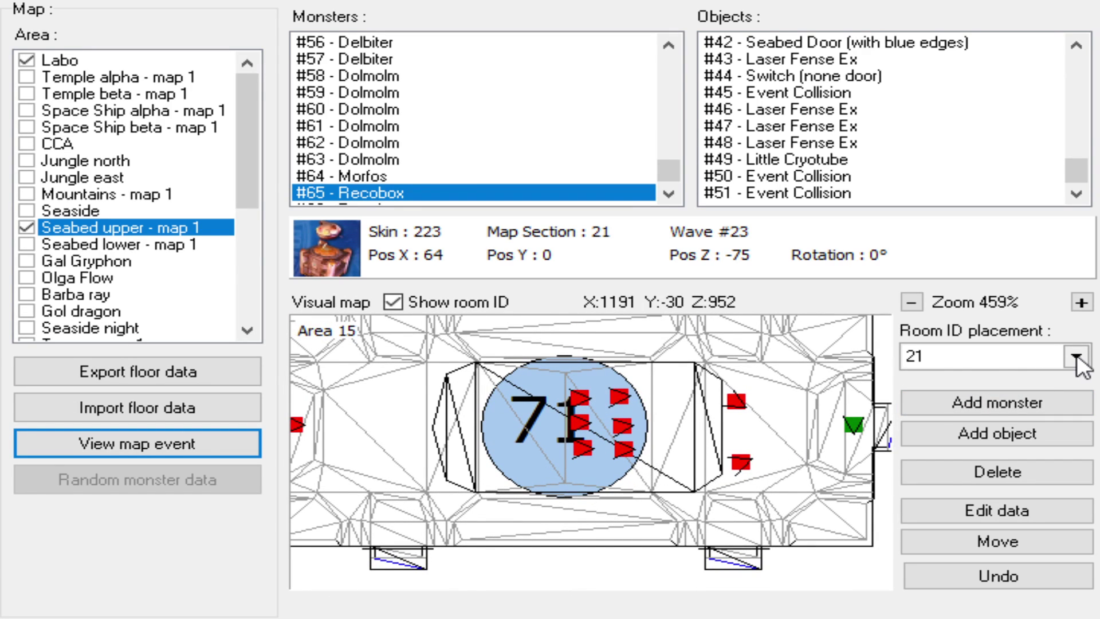
{"action": "scroll", "coordinate": [570, 475], "scroll_direction": "down", "scroll_amount": 2}
{"action": "left_click_drag", "start_coordinate": [531, 458], "coordinate": [597, 422]}
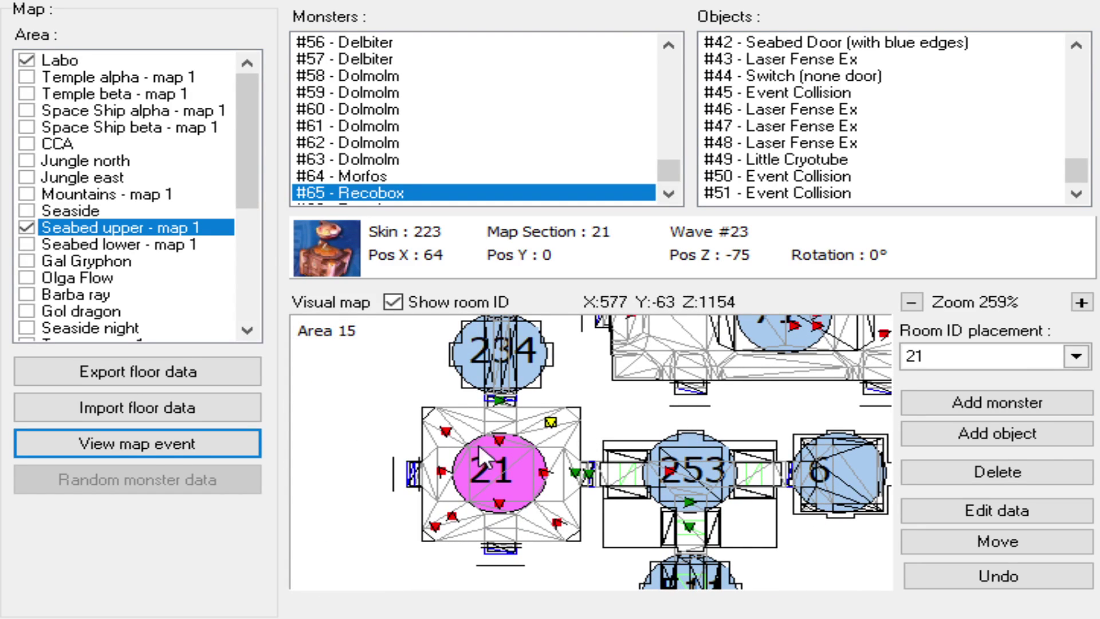
{"action": "left_click_drag", "start_coordinate": [819, 365], "coordinate": [679, 420]}
{"action": "scroll", "coordinate": [680, 418], "scroll_direction": "up", "scroll_amount": 4}
{"action": "left_click_drag", "start_coordinate": [512, 502], "coordinate": [553, 470]}
{"action": "scroll", "coordinate": [585, 471], "scroll_direction": "down", "scroll_amount": 3}
{"action": "left_click_drag", "start_coordinate": [788, 333], "coordinate": [698, 339]}
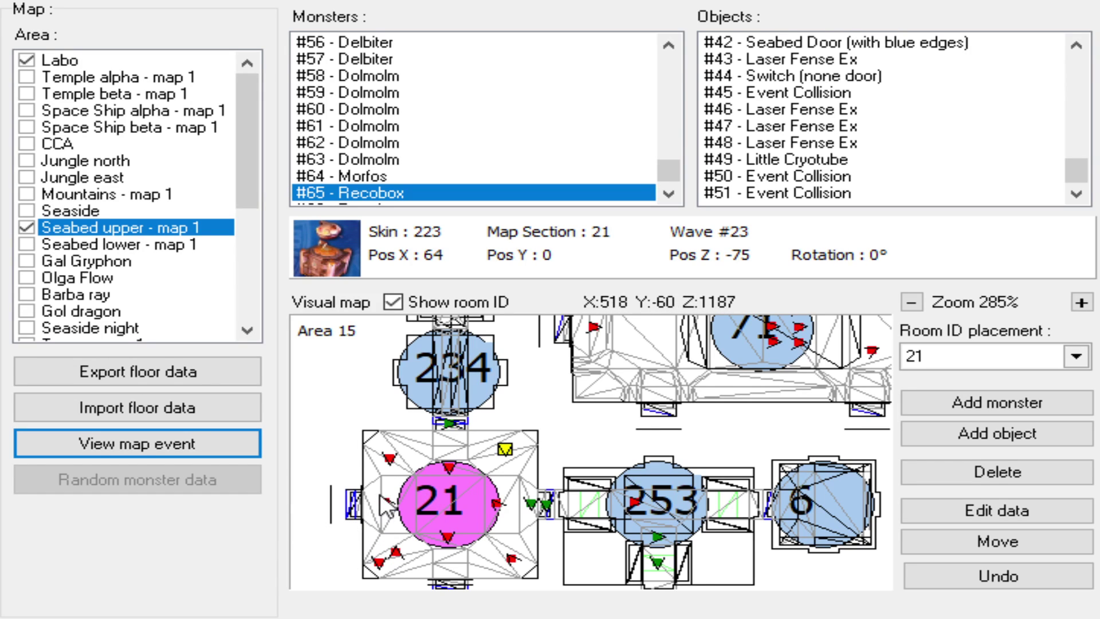
{"action": "left_click_drag", "start_coordinate": [615, 363], "coordinate": [538, 453]}
{"action": "left_click_drag", "start_coordinate": [707, 393], "coordinate": [662, 429]}
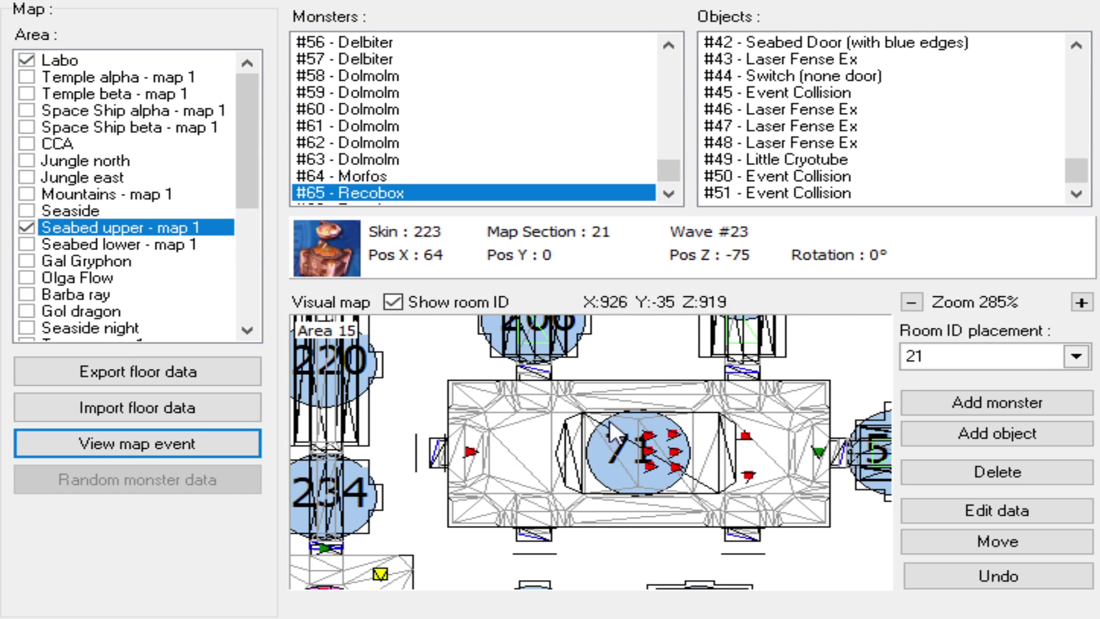
- Add two monsters in room 71, one in the upper-left area and one in the lower-right area outside the central platform
{"action": "scroll", "coordinate": [600, 458], "scroll_direction": "up", "scroll_amount": 2}
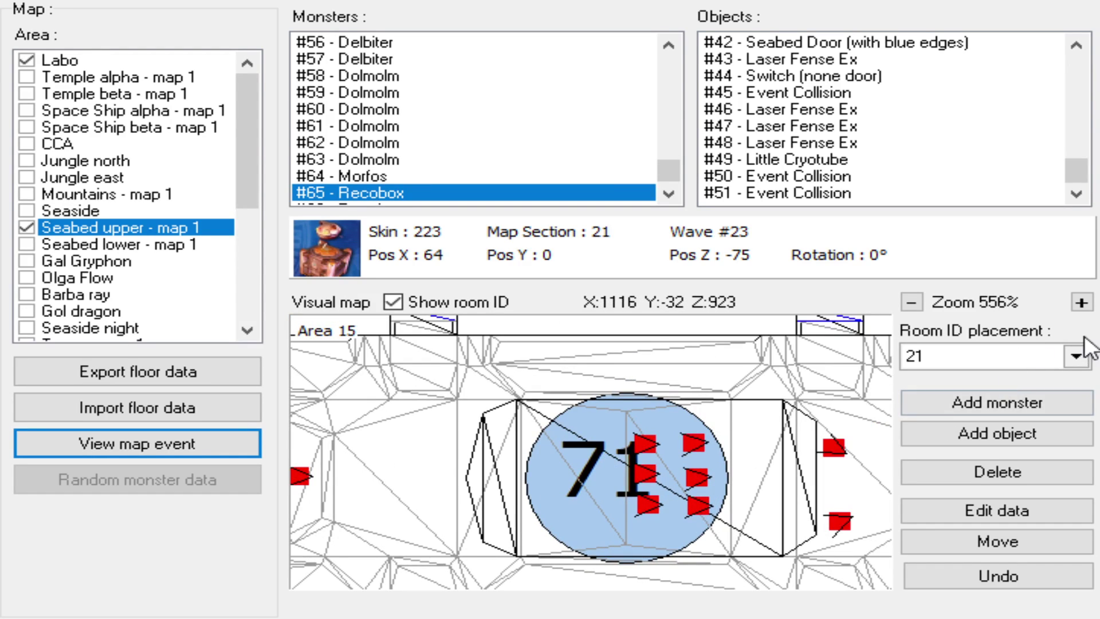
{"action": "left_click", "coordinate": [1081, 349]}
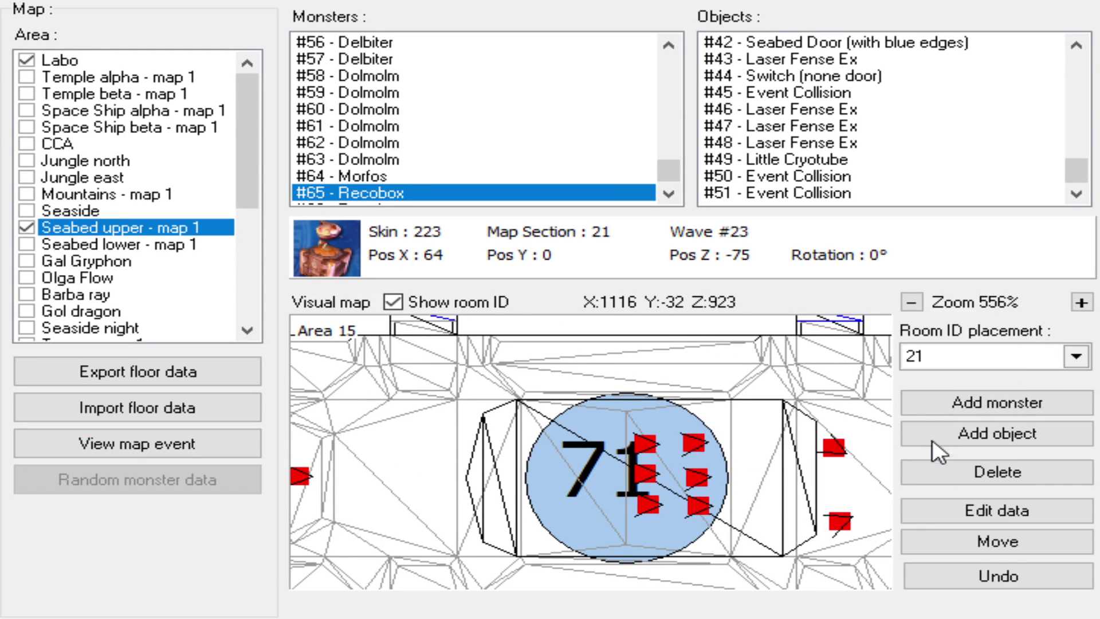
{"action": "left_click", "coordinate": [927, 385]}
{"action": "left_click", "coordinate": [1012, 408]}
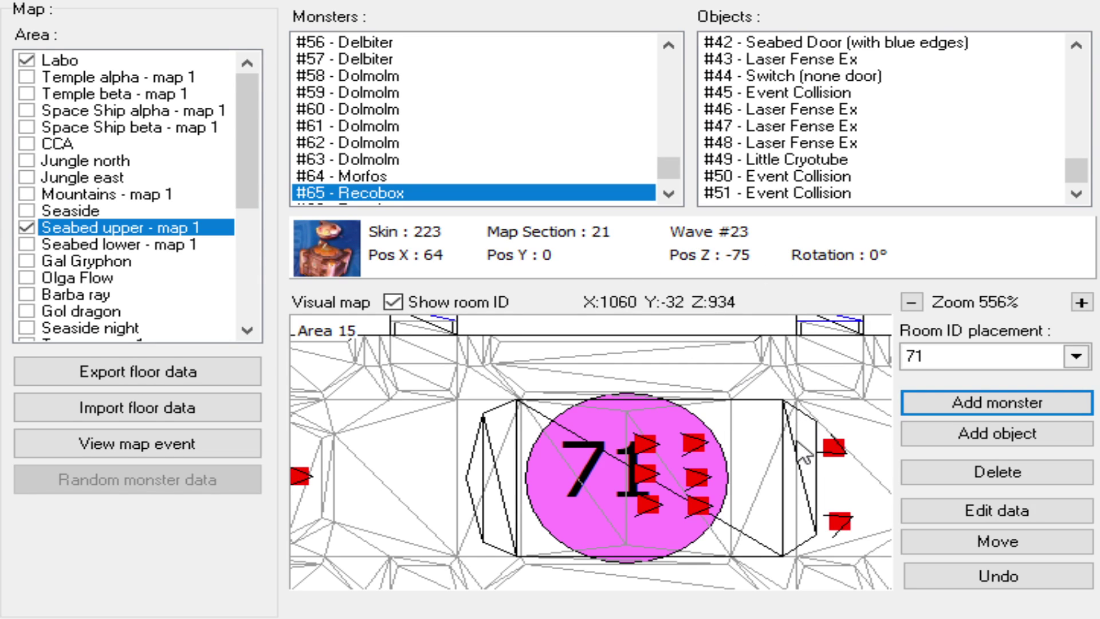
{"action": "scroll", "coordinate": [711, 462], "scroll_direction": "down", "scroll_amount": 1}
{"action": "left_click_drag", "start_coordinate": [519, 425], "coordinate": [483, 433]}
{"action": "left_click", "coordinate": [427, 413]}
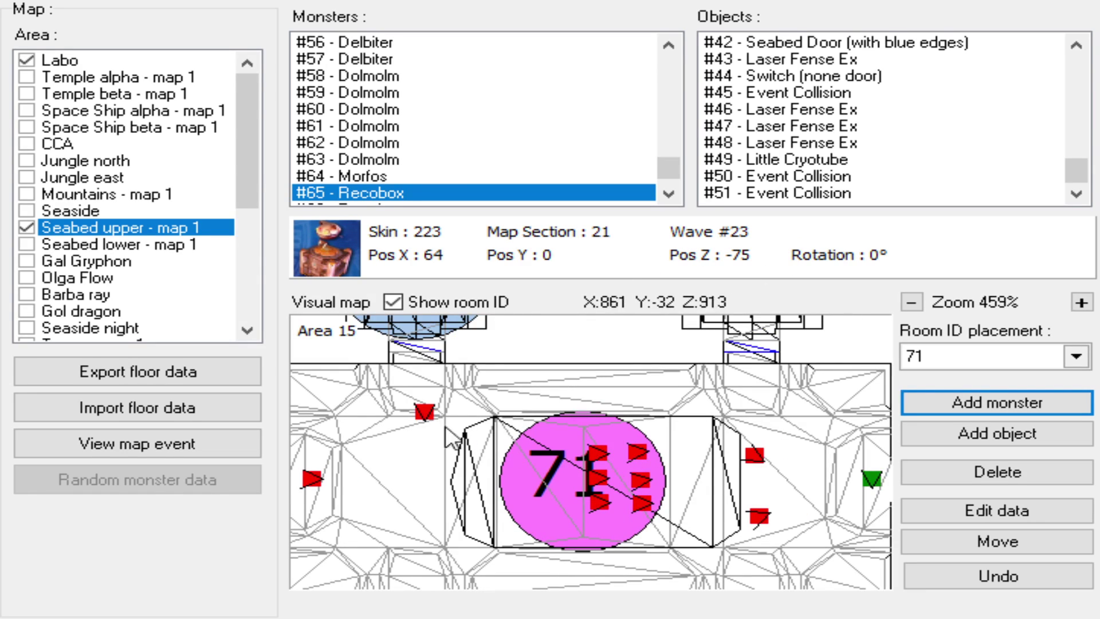
{"action": "left_click_drag", "start_coordinate": [516, 481], "coordinate": [525, 449]}
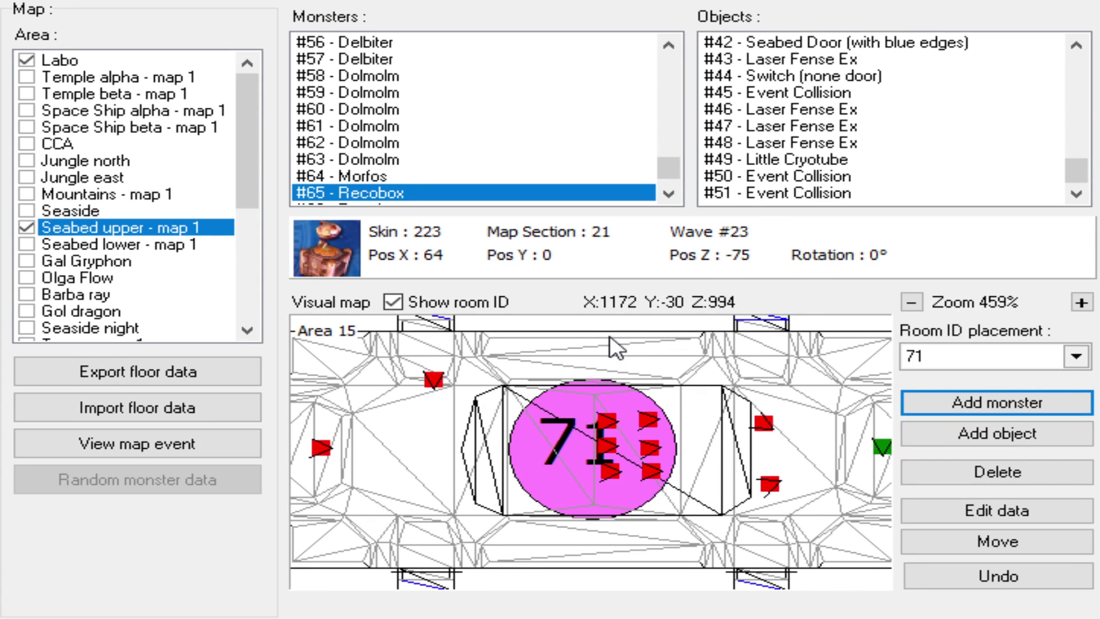
{"action": "left_click", "coordinate": [846, 532]}
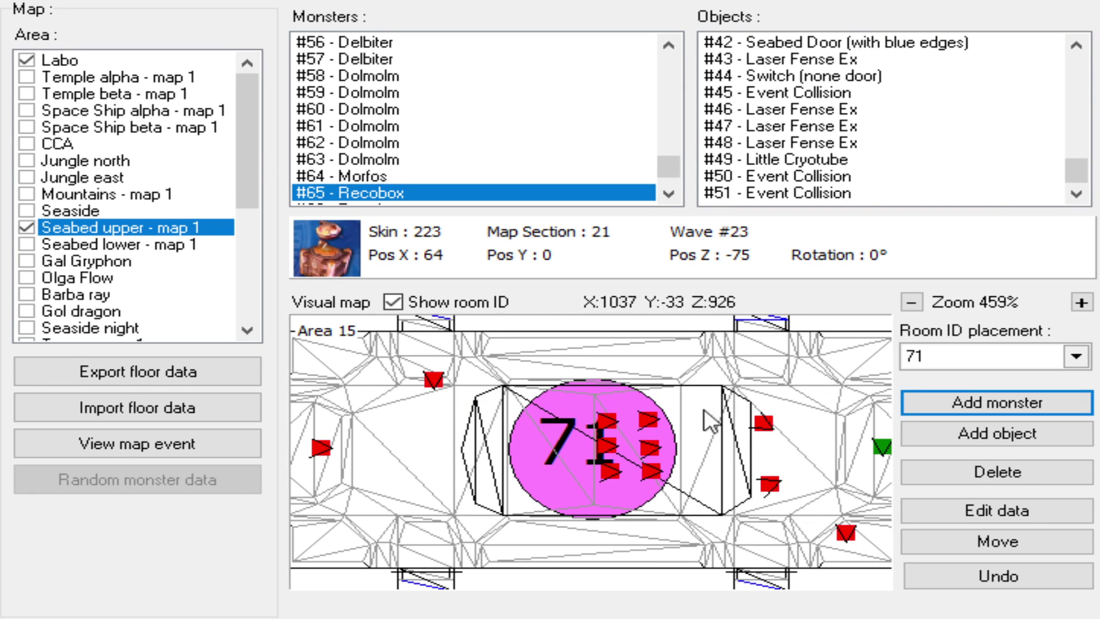
- View the floor's map events, then examine the monster layouts of rooms 71 and 21
{"action": "scroll", "coordinate": [566, 405], "scroll_direction": "down", "scroll_amount": 2}
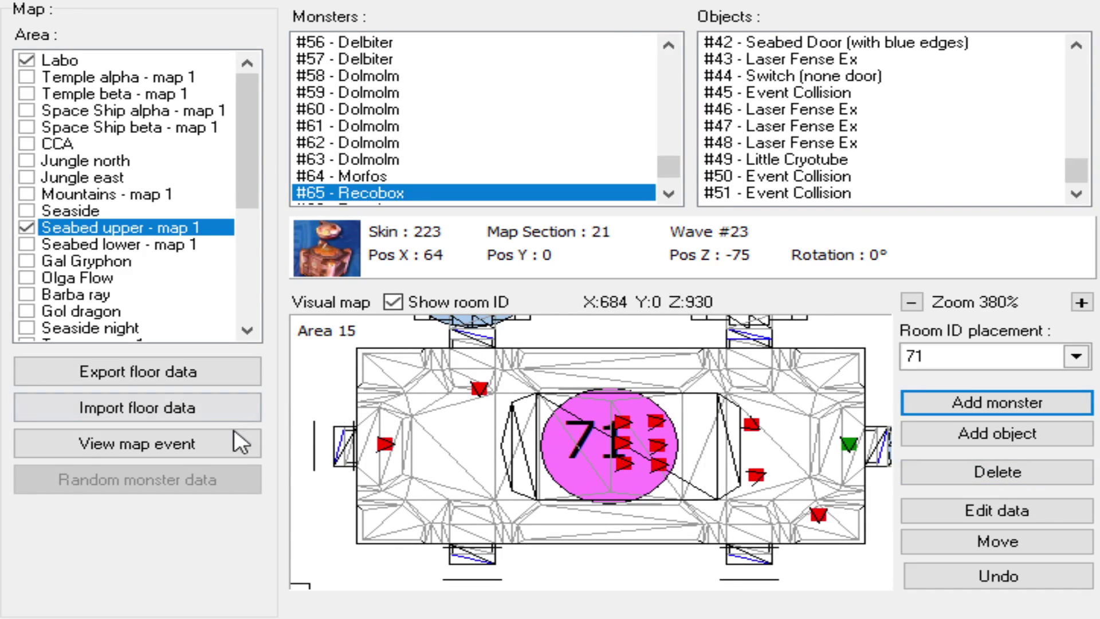
{"action": "left_click", "coordinate": [192, 447]}
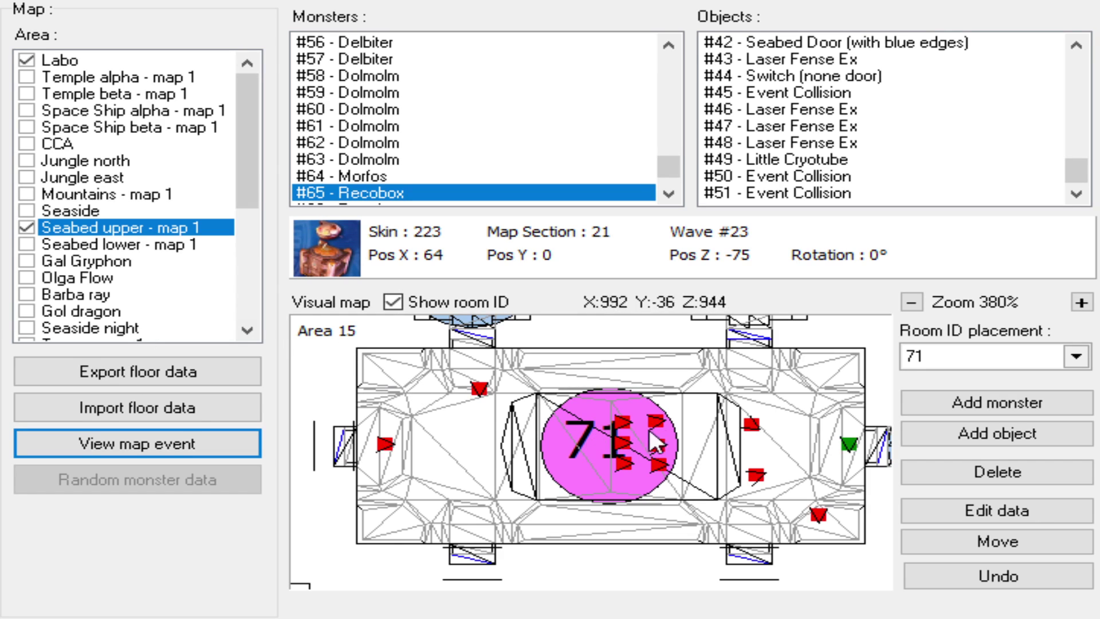
{"action": "scroll", "coordinate": [860, 425], "scroll_direction": "up", "scroll_amount": 3}
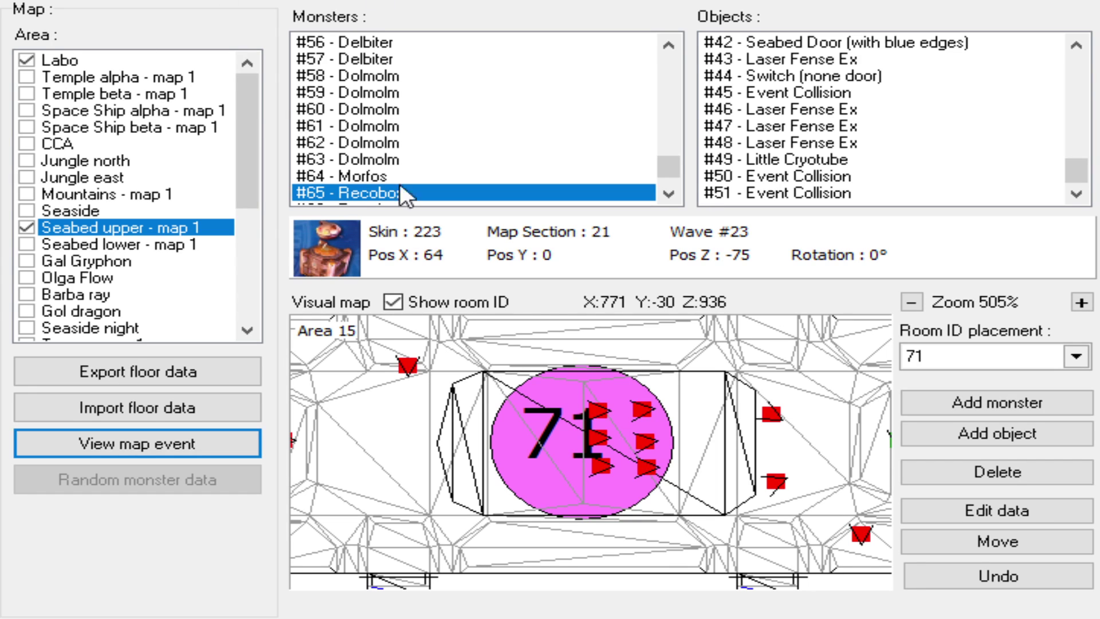
{"action": "left_click_drag", "start_coordinate": [425, 436], "coordinate": [583, 379]}
{"action": "scroll", "coordinate": [583, 379], "scroll_direction": "down", "scroll_amount": 4}
{"action": "left_click_drag", "start_coordinate": [480, 435], "coordinate": [573, 378]}
{"action": "left_click_drag", "start_coordinate": [448, 559], "coordinate": [532, 441]}
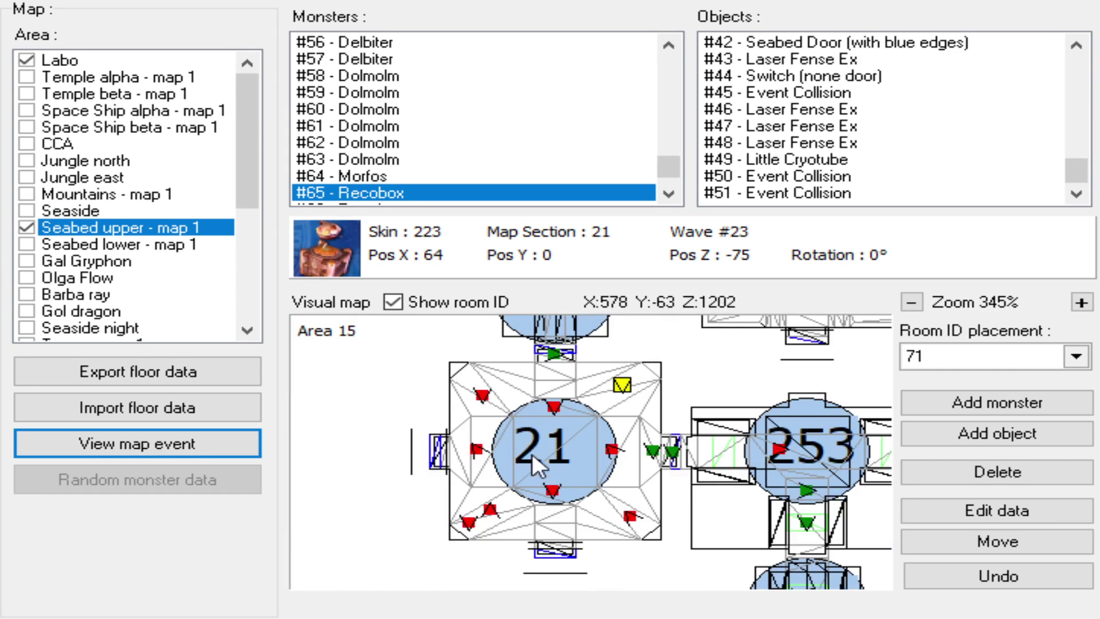
- Check the two Recoboxes in room 21 and add a monster between the room's centre and the upper-right Recobox
{"action": "scroll", "coordinate": [590, 457], "scroll_direction": "up", "scroll_amount": 2}
{"action": "left_click", "coordinate": [1073, 351]}
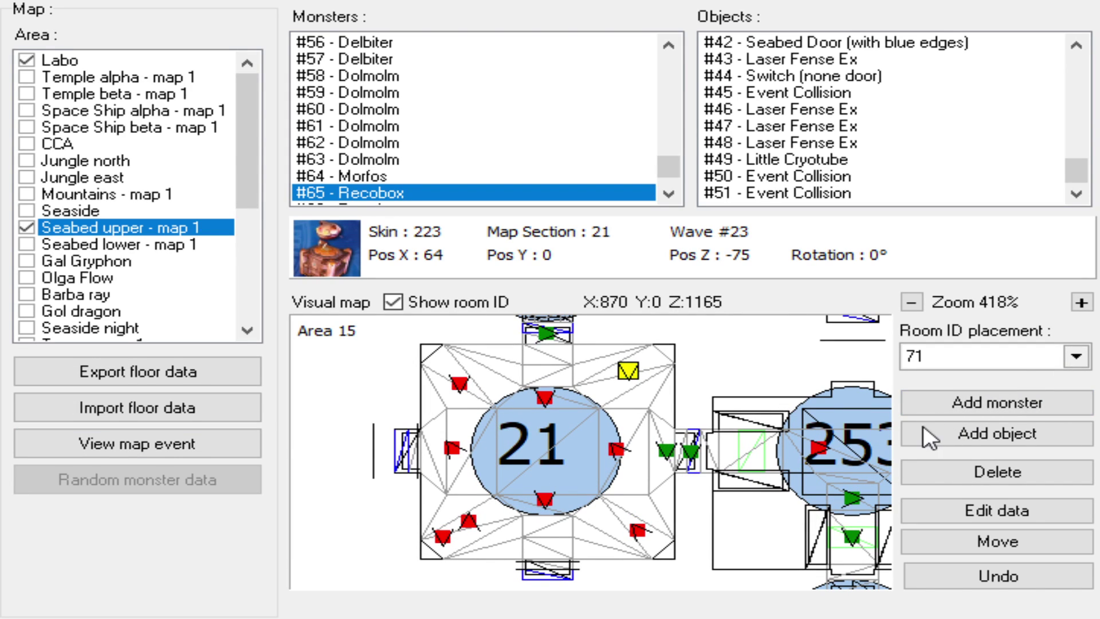
{"action": "left_click", "coordinate": [610, 450]}
{"action": "scroll", "coordinate": [659, 436], "scroll_direction": "up", "scroll_amount": 1}
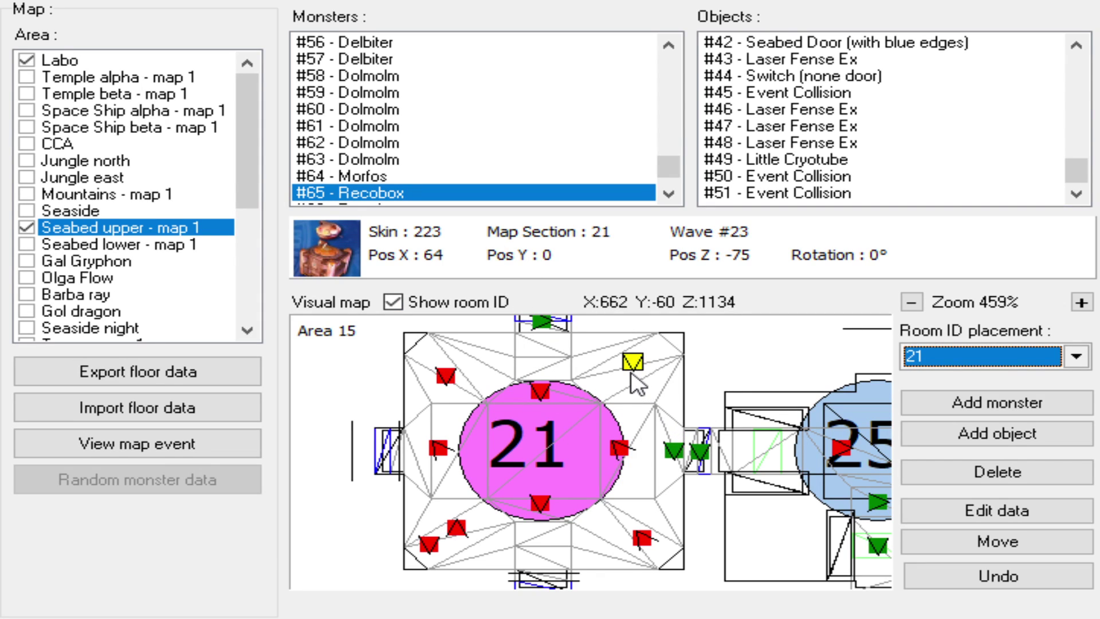
{"action": "left_click", "coordinate": [433, 536]}
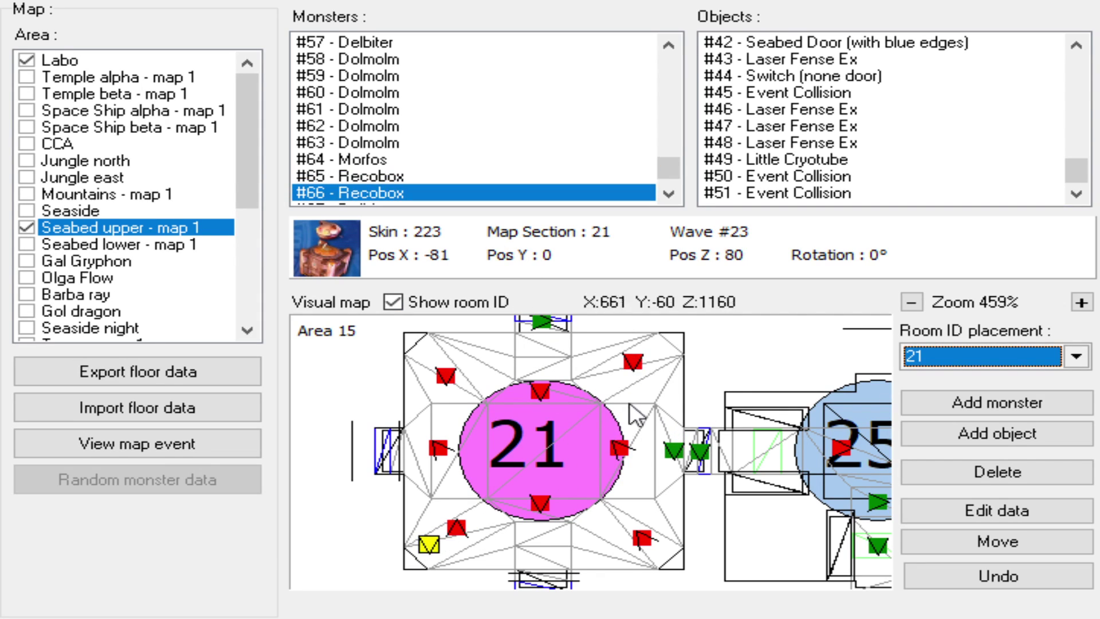
{"action": "left_click", "coordinate": [634, 362]}
{"action": "left_click", "coordinate": [1008, 402]}
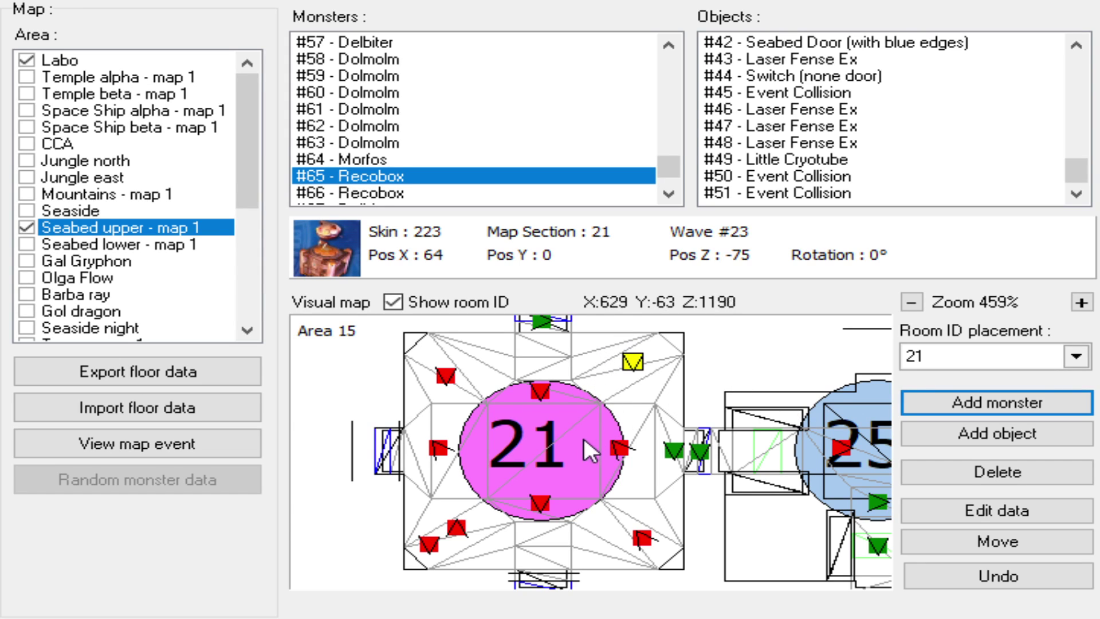
- Place two more monsters in room 21, one in front of the lower exit and one near the upper-left corner
{"action": "left_click", "coordinate": [994, 543]}
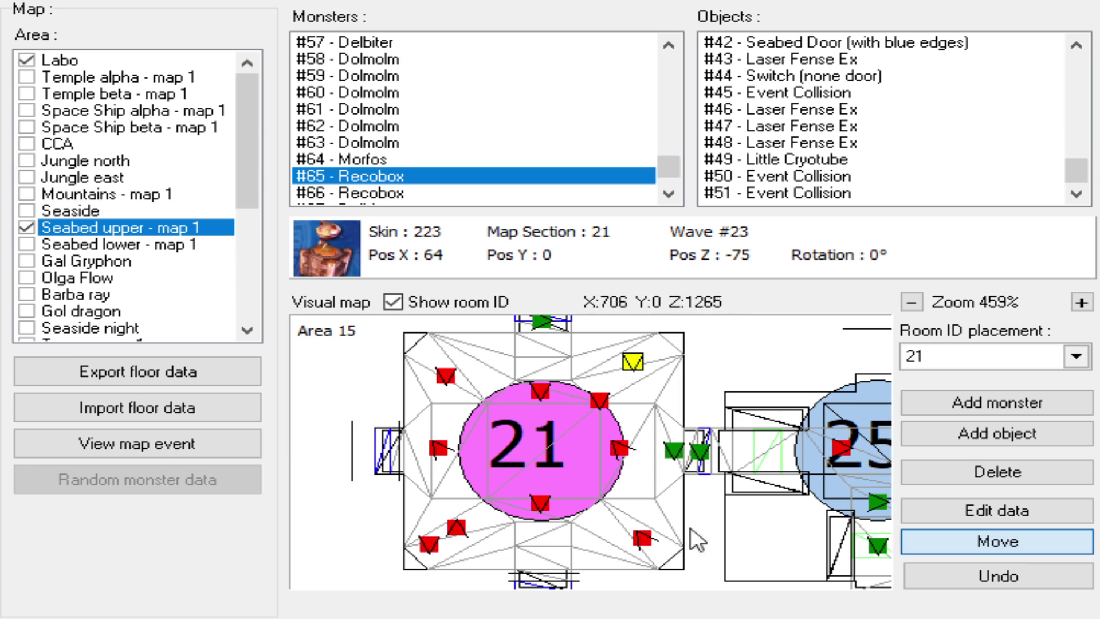
{"action": "left_click", "coordinate": [543, 544]}
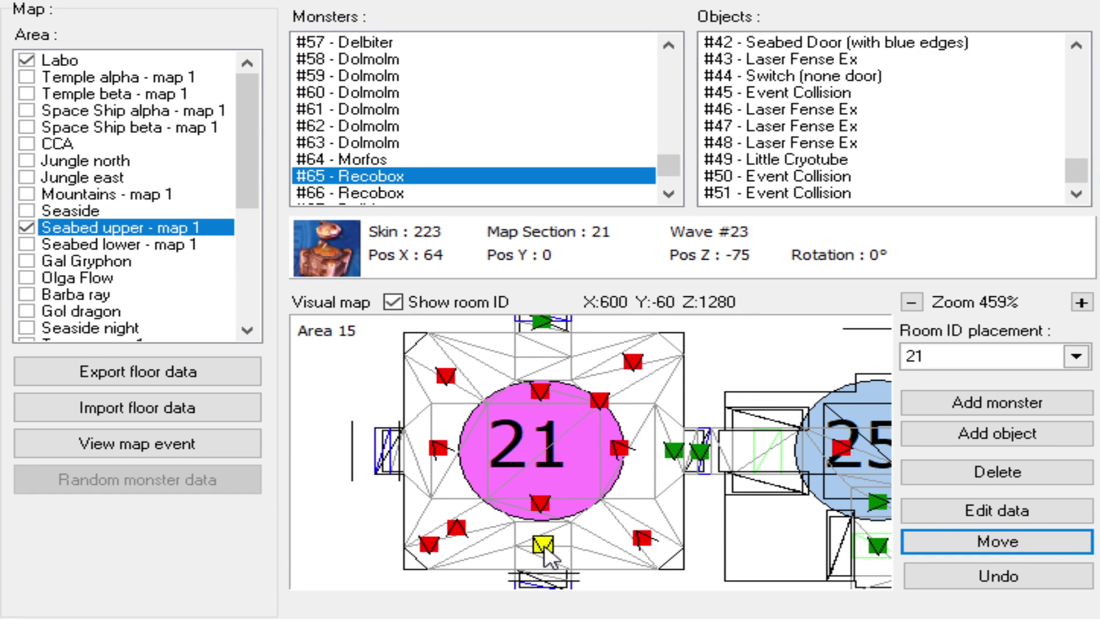
{"action": "key", "text": "ctrl+z"}
{"action": "left_click", "coordinate": [1011, 403]}
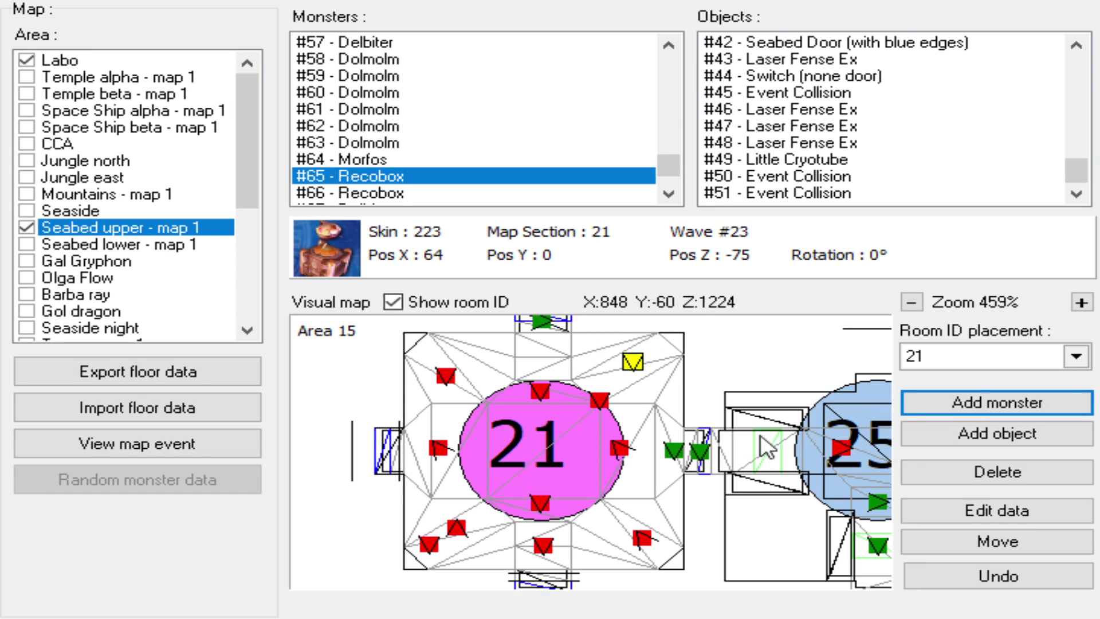
{"action": "left_click", "coordinate": [471, 356]}
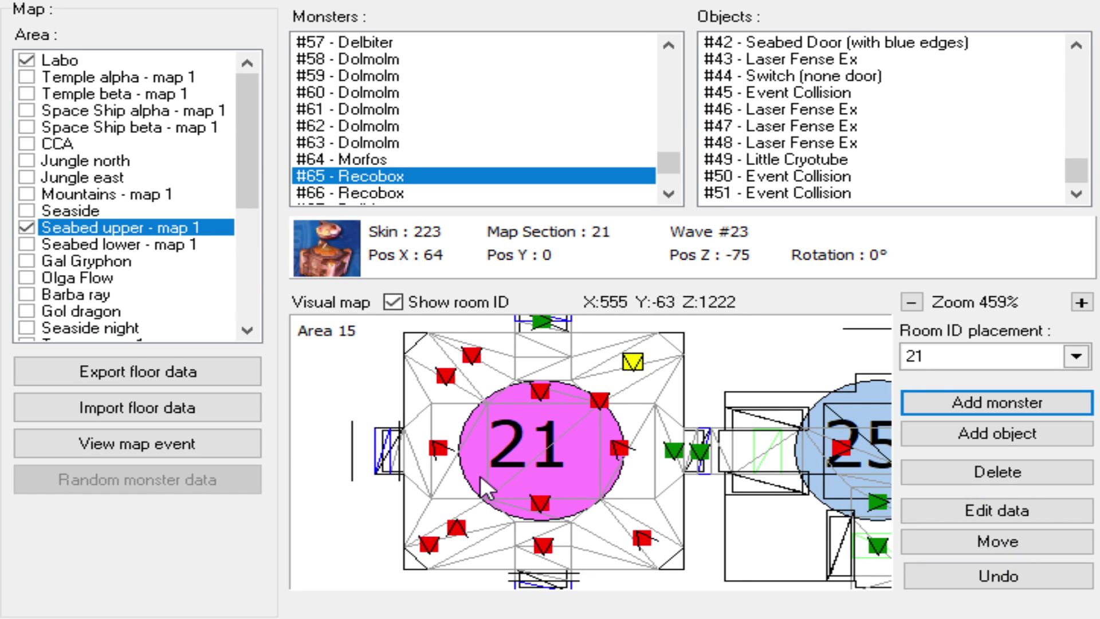
- View the floor's map events, then check the Delbiter and the lower-right Recobox in room 71
{"action": "left_click", "coordinate": [179, 441]}
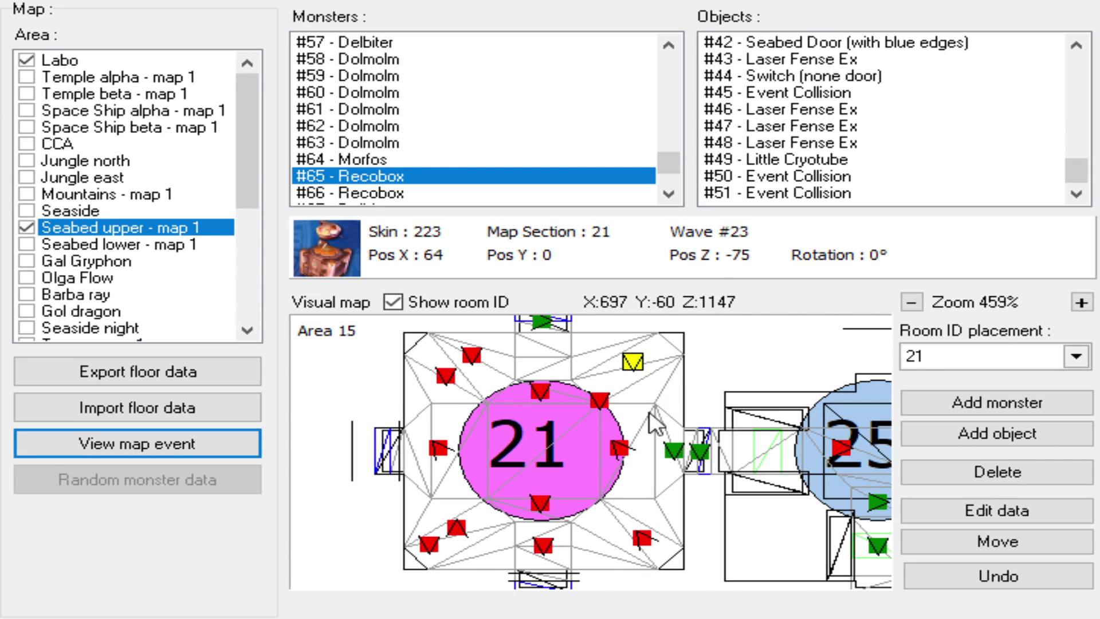
{"action": "scroll", "coordinate": [582, 444], "scroll_direction": "down", "scroll_amount": 5}
{"action": "scroll", "coordinate": [515, 508], "scroll_direction": "down", "scroll_amount": 1}
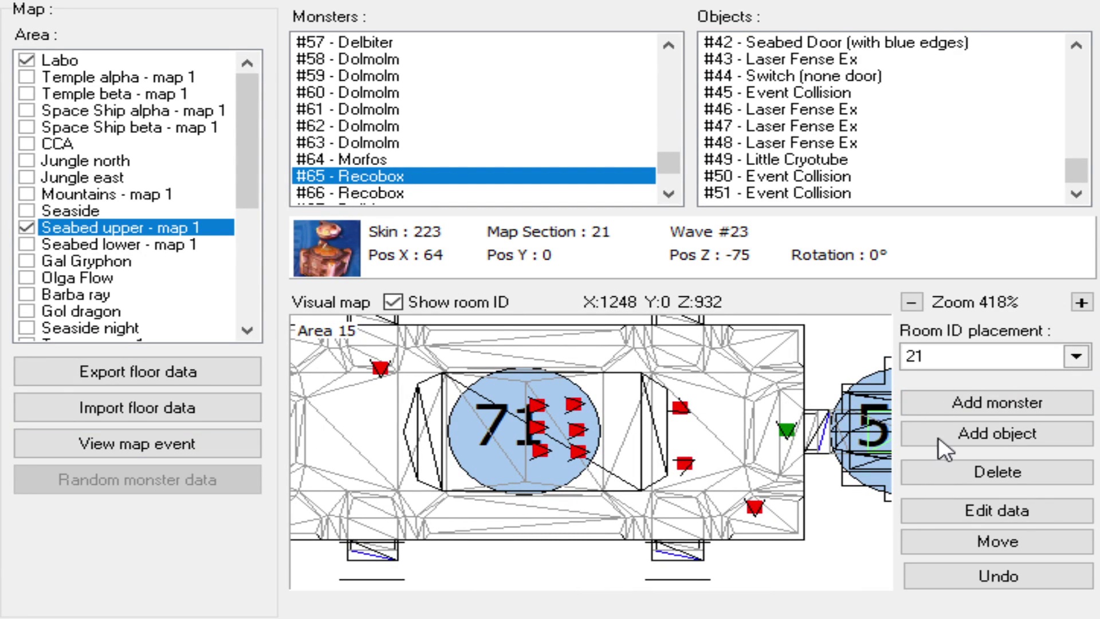
{"action": "scroll", "coordinate": [544, 396], "scroll_direction": "up", "scroll_amount": 3}
{"action": "scroll", "coordinate": [408, 398], "scroll_direction": "down", "scroll_amount": 2}
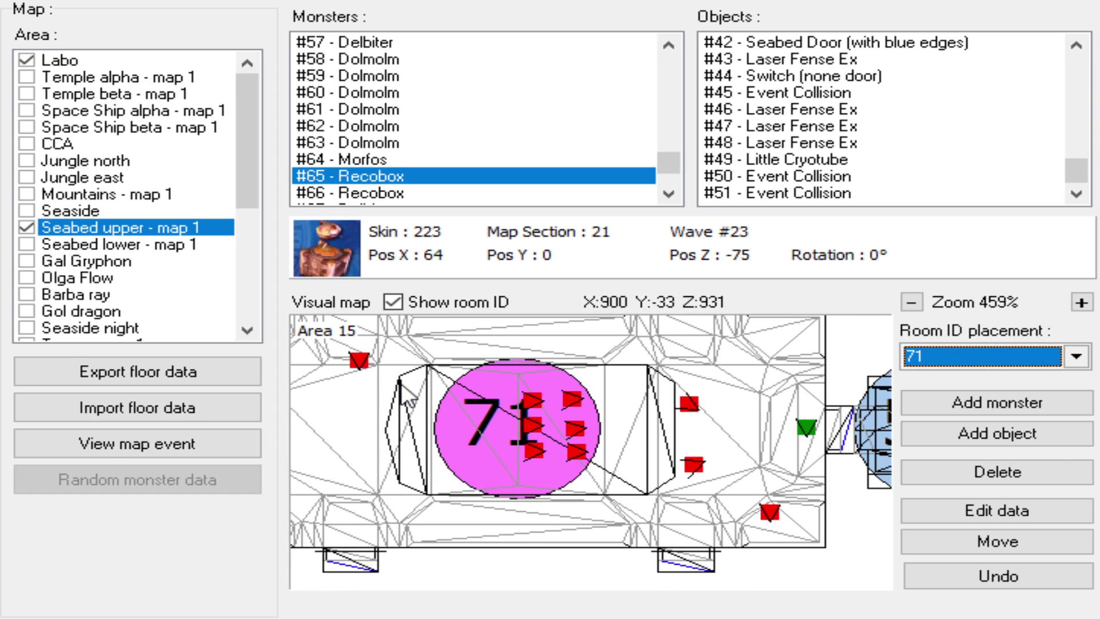
{"action": "left_click", "coordinate": [359, 366]}
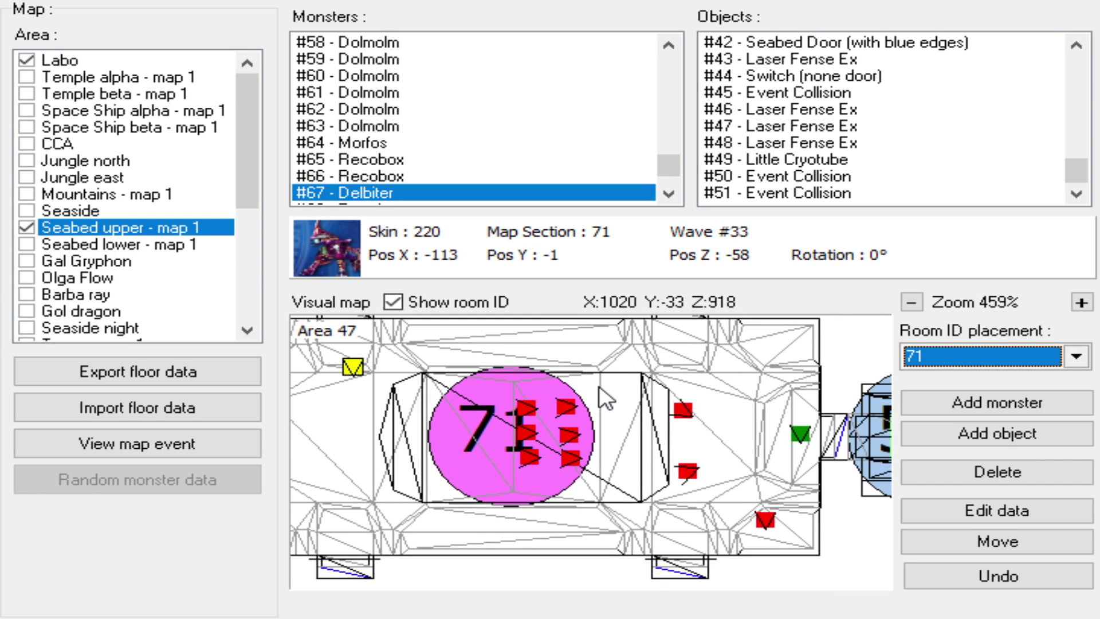
{"action": "scroll", "coordinate": [601, 393], "scroll_direction": "down", "scroll_amount": 1}
{"action": "left_click", "coordinate": [748, 514]}
{"action": "mouse_move", "coordinate": [576, 438]}
{"action": "left_mouse_down"}
{"action": "mouse_move", "coordinate": [535, 428]}
{"action": "mouse_move", "coordinate": [564, 456]}
{"action": "left_mouse_up"}
{"action": "scroll", "coordinate": [536, 427], "scroll_direction": "up", "scroll_amount": 2}
- View the floor's map events again and check the details of monsters #63 to #66
{"action": "left_click", "coordinate": [189, 445]}
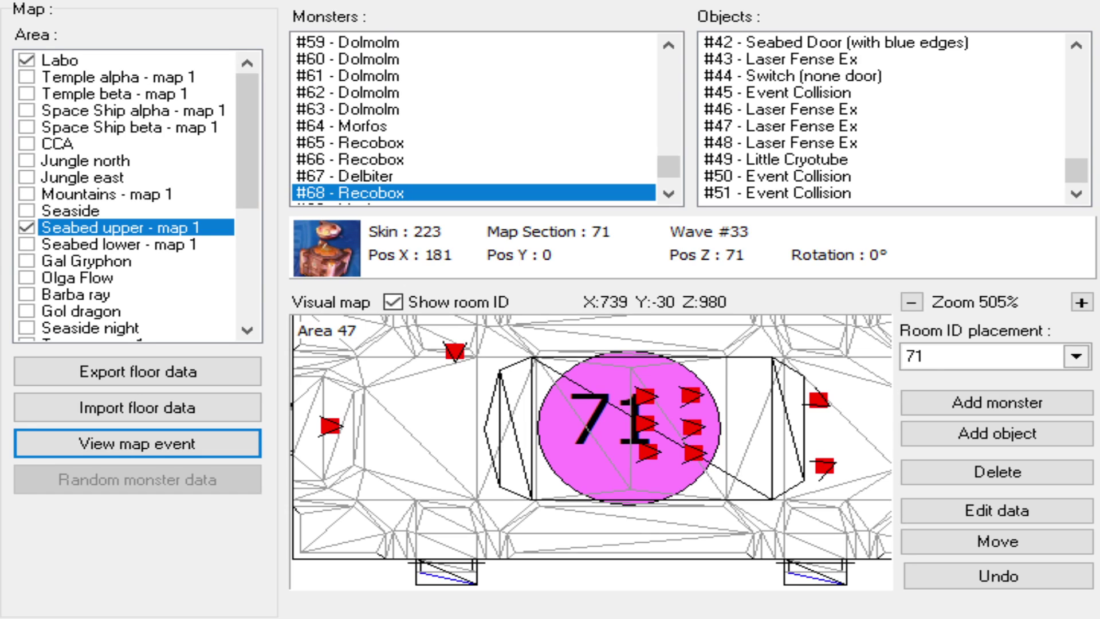
{"action": "left_click", "coordinate": [381, 161]}
{"action": "left_click", "coordinate": [375, 142]}
{"action": "left_click", "coordinate": [369, 126]}
{"action": "left_click", "coordinate": [367, 109]}
{"action": "left_click", "coordinate": [365, 125]}
- Add six wave 44 Dolmolms in room 71, three in a row above the central platform and three in a row below it
{"action": "scroll", "coordinate": [573, 410], "scroll_direction": "up", "scroll_amount": 2}
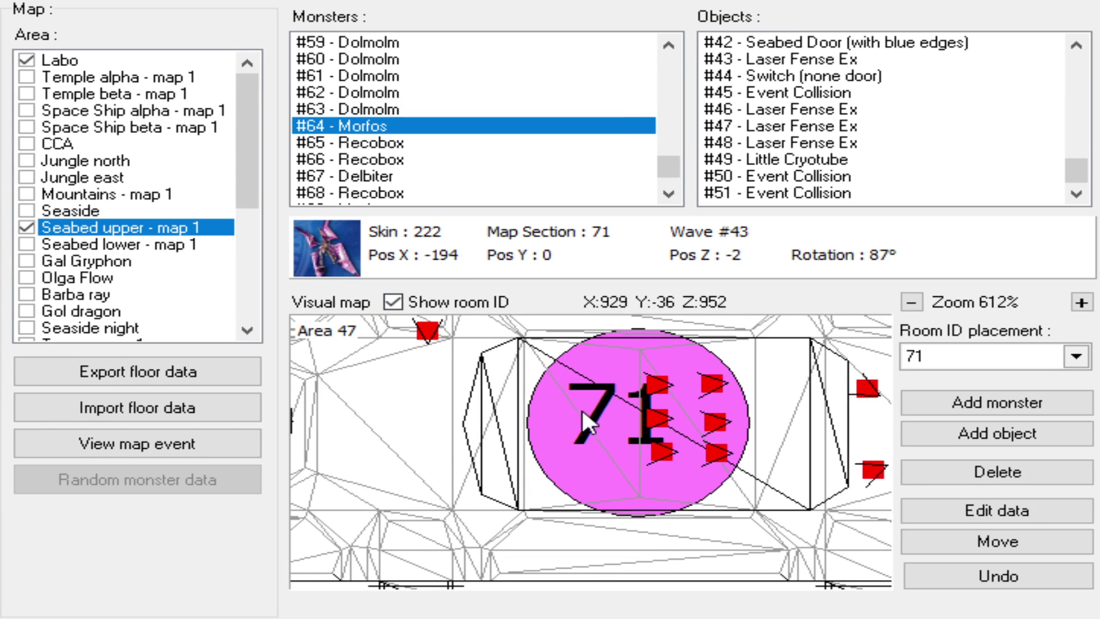
{"action": "left_click", "coordinate": [993, 401]}
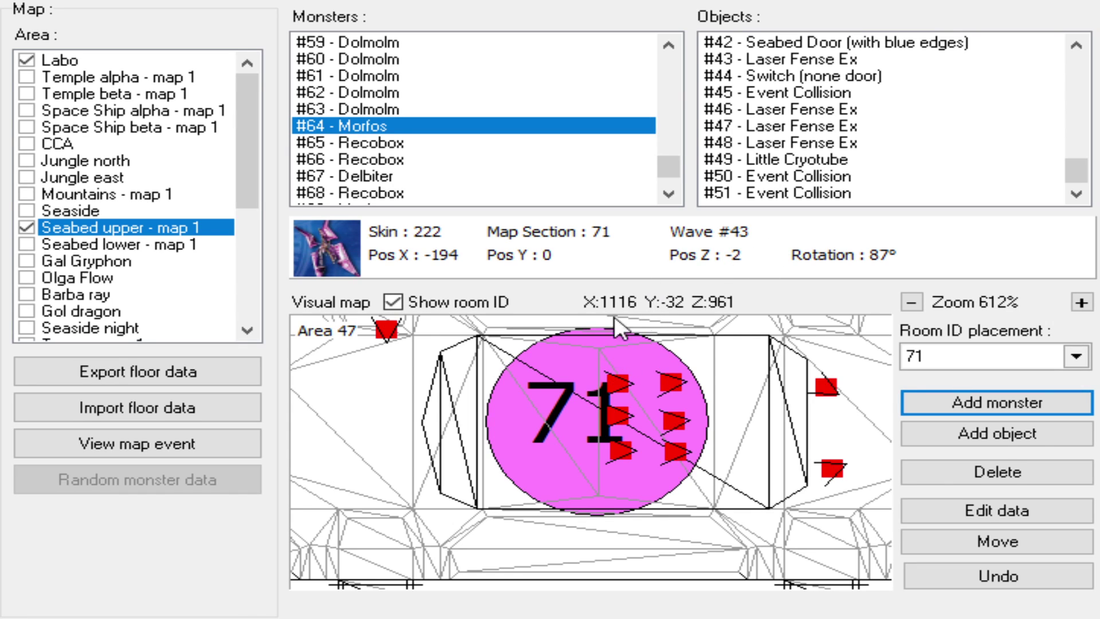
{"action": "scroll", "coordinate": [721, 406], "scroll_direction": "down", "scroll_amount": 2}
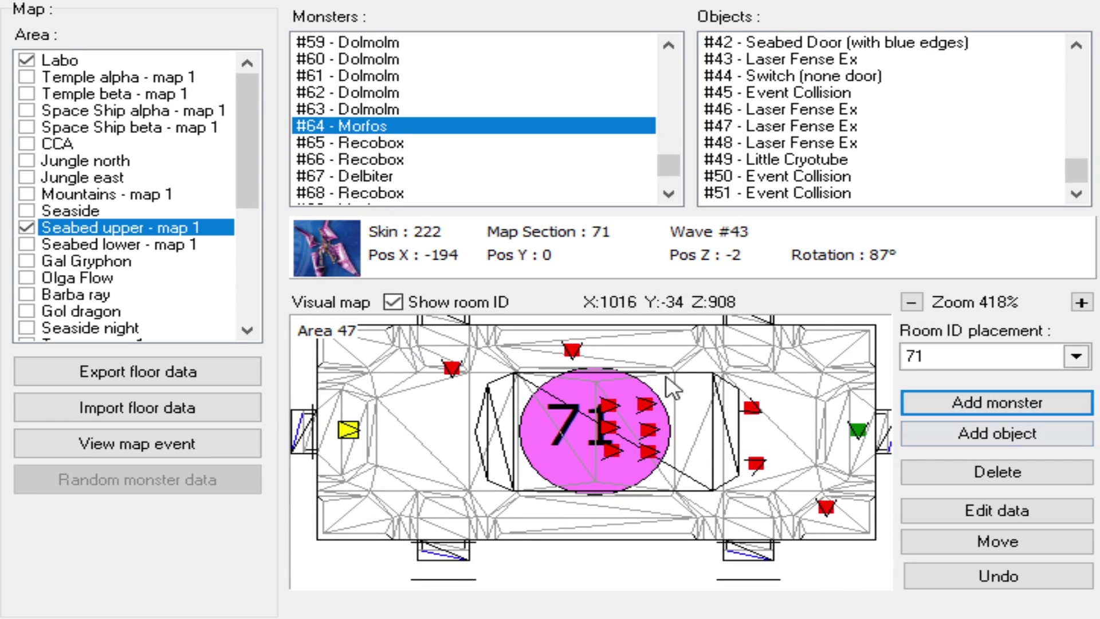
{"action": "left_click", "coordinate": [572, 351]}
{"action": "left_click", "coordinate": [916, 543]}
{"action": "left_click", "coordinate": [612, 350]}
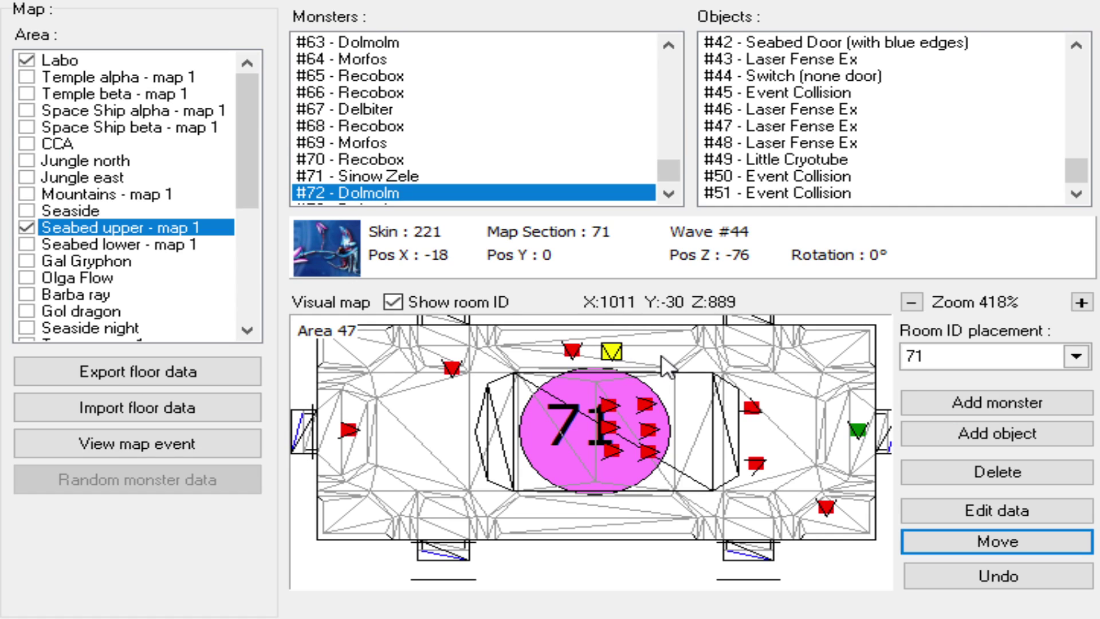
{"action": "left_click", "coordinate": [657, 352]}
{"action": "left_click", "coordinate": [563, 515]}
{"action": "left_click", "coordinate": [600, 512]}
{"action": "left_click", "coordinate": [643, 514]}
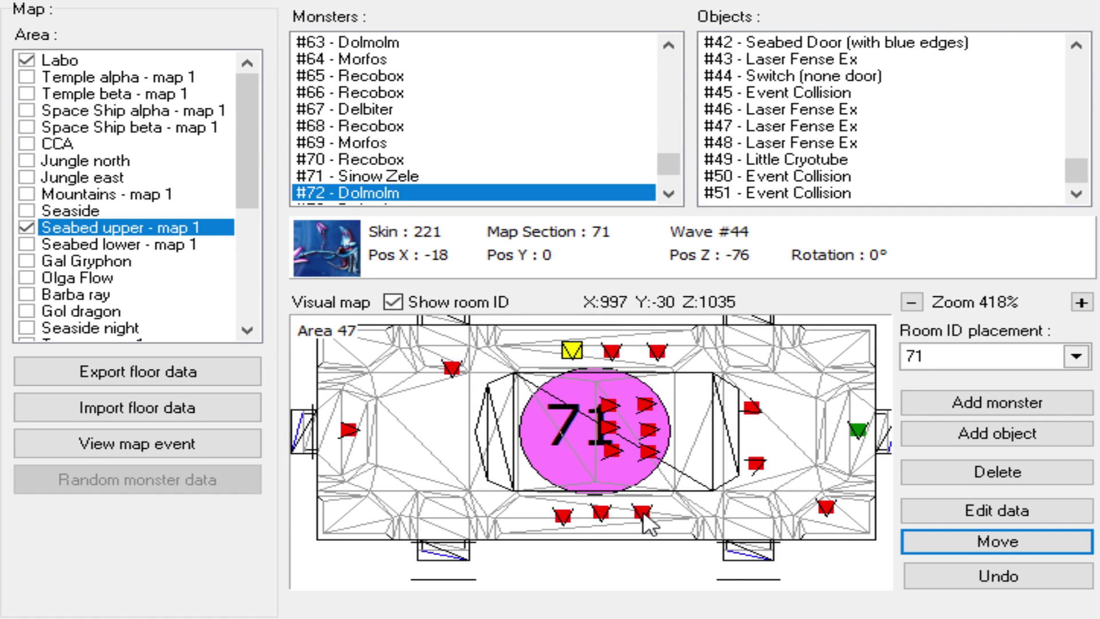
- Rotate the three Dolmolms below room 71's central platform so they face up towards it
{"action": "left_click", "coordinate": [643, 515]}
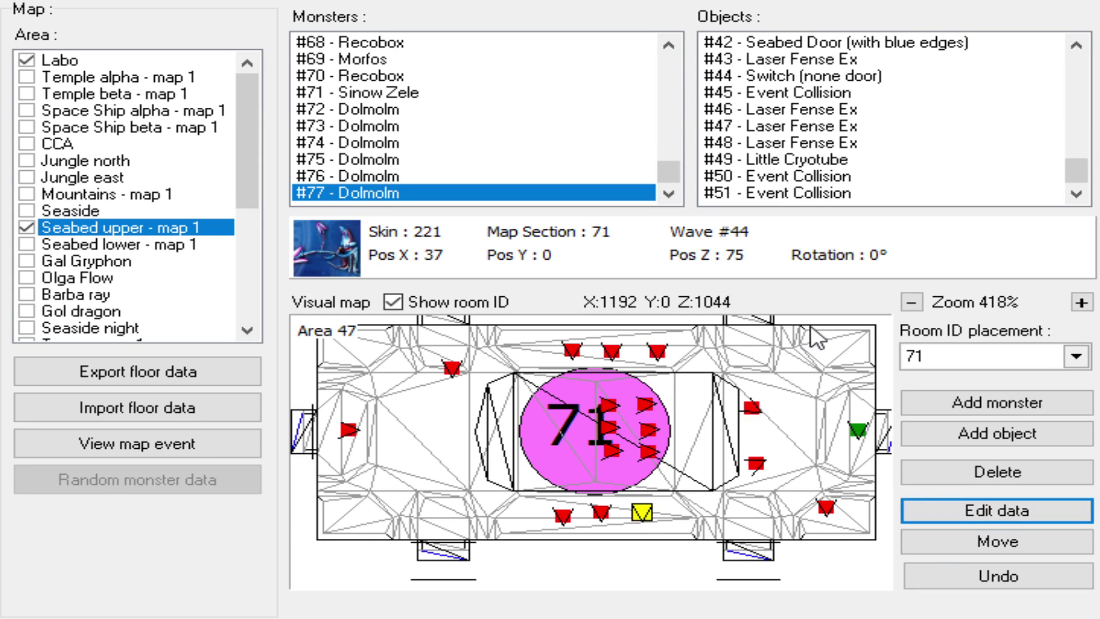
{"action": "left_click", "coordinate": [600, 512]}
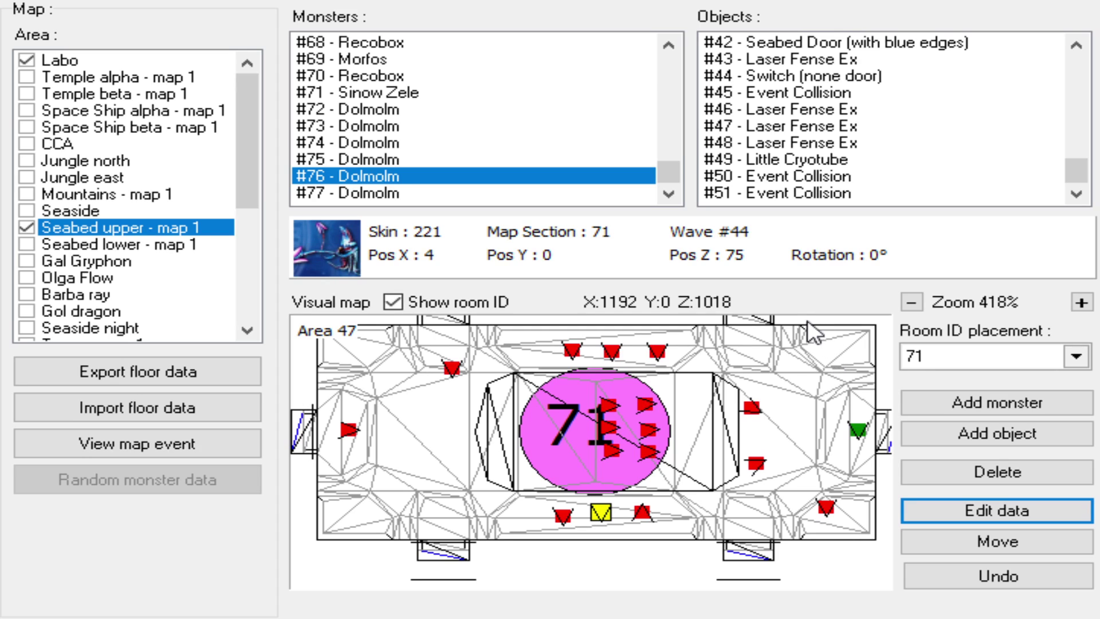
{"action": "left_click", "coordinate": [554, 516]}
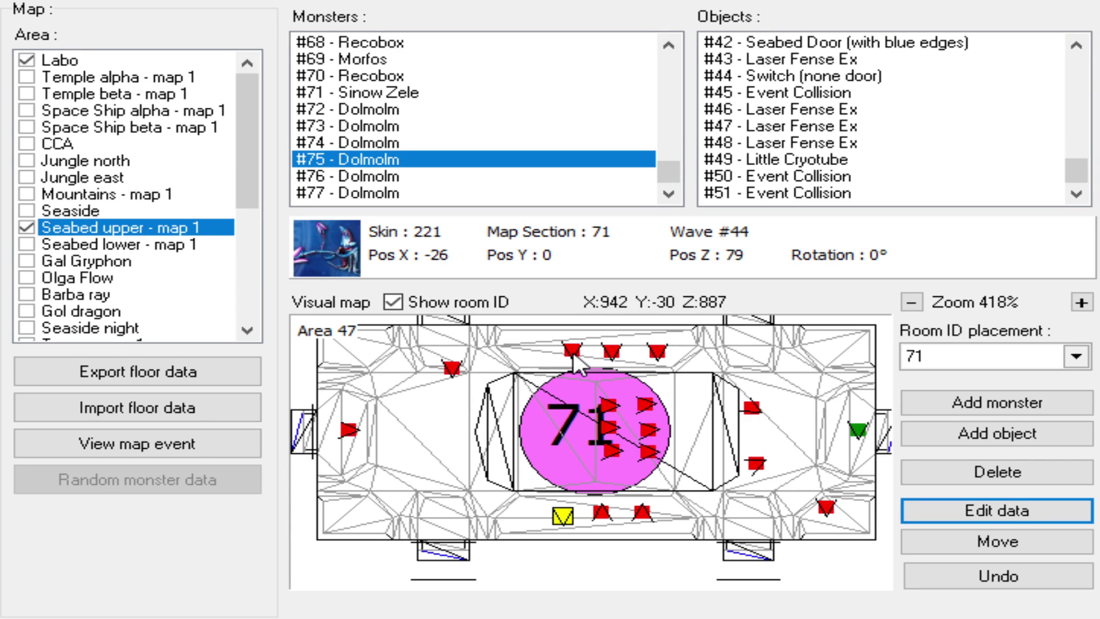
{"action": "scroll", "coordinate": [564, 412], "scroll_direction": "up", "scroll_amount": 1}
{"action": "scroll", "coordinate": [564, 418], "scroll_direction": "down", "scroll_amount": 2}
{"action": "scroll", "coordinate": [563, 421], "scroll_direction": "up", "scroll_amount": 2}
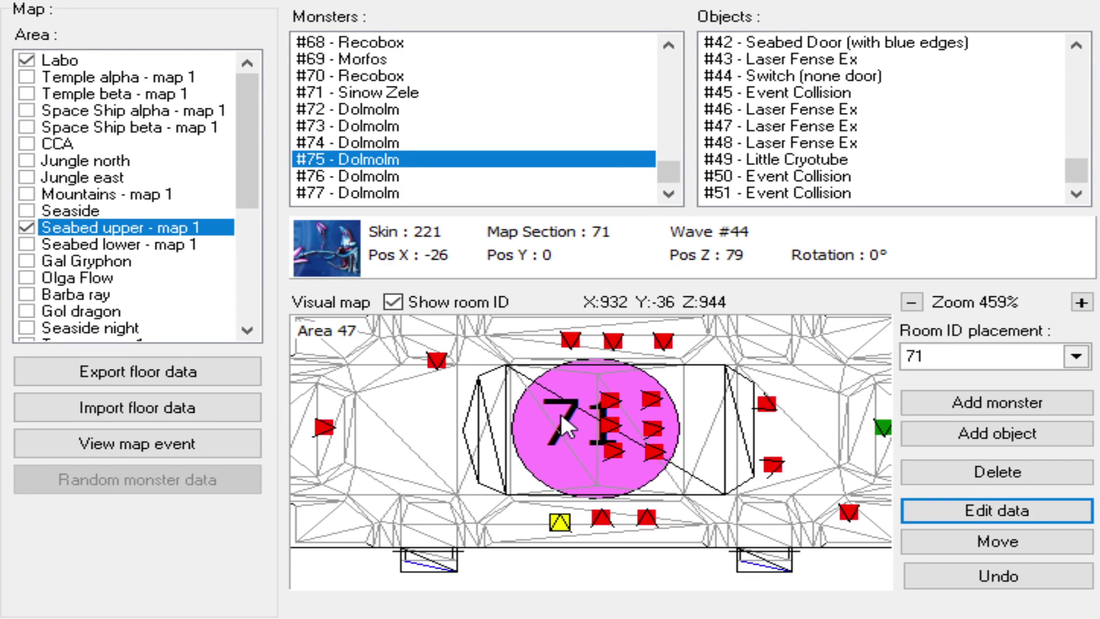
- View the floor's map events, then check the Morfos and the upper-left Delbiter in room 21
{"action": "left_click", "coordinate": [252, 441]}
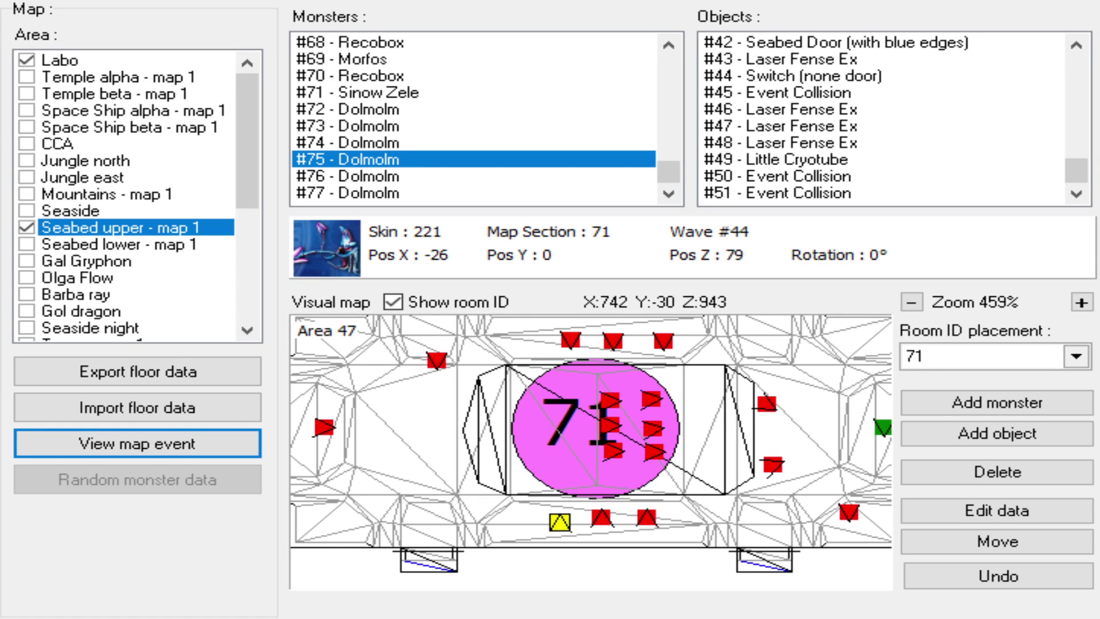
{"action": "left_click_drag", "start_coordinate": [425, 427], "coordinate": [556, 387]}
{"action": "scroll", "coordinate": [498, 429], "scroll_direction": "down", "scroll_amount": 8}
{"action": "left_click_drag", "start_coordinate": [450, 461], "coordinate": [511, 416]}
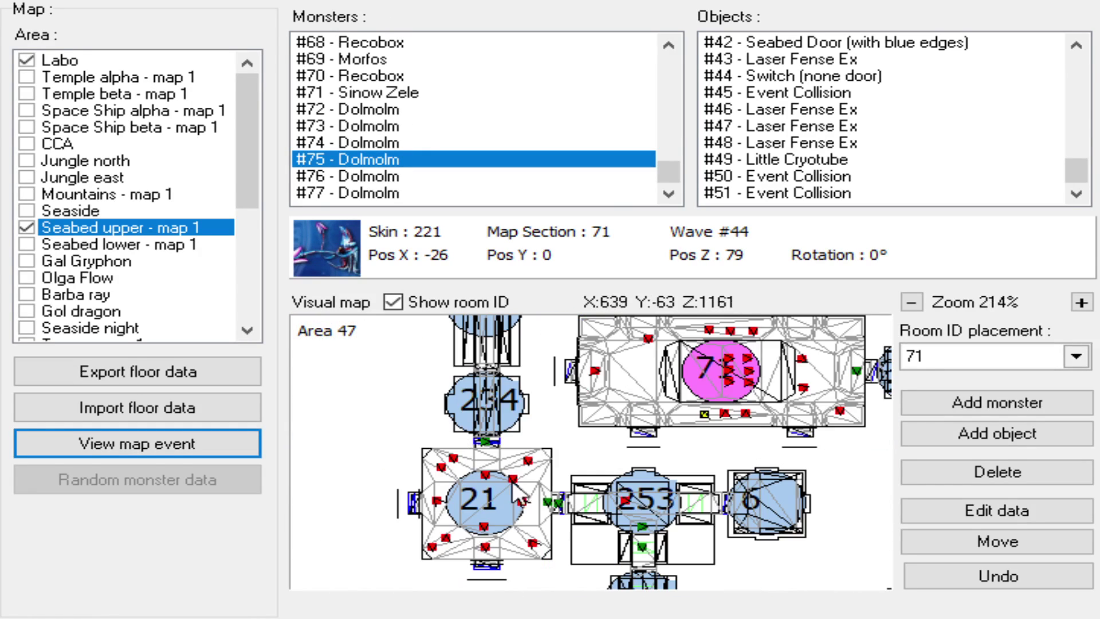
{"action": "left_click", "coordinate": [511, 479]}
{"action": "scroll", "coordinate": [417, 485], "scroll_direction": "up", "scroll_amount": 3}
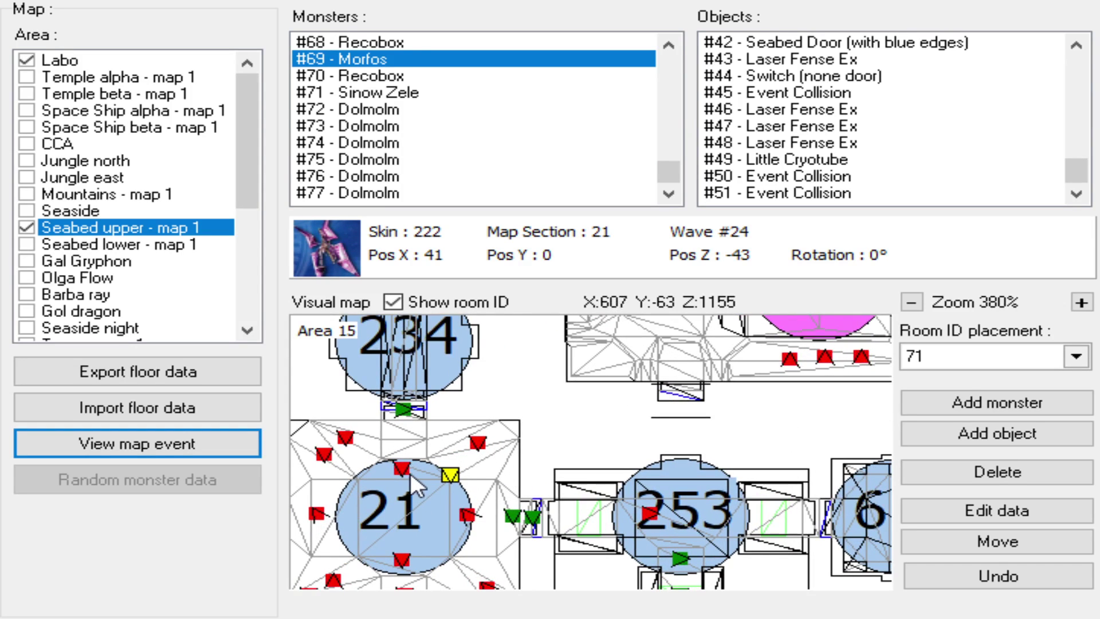
{"action": "left_click", "coordinate": [343, 453]}
{"action": "left_click", "coordinate": [341, 442]}
{"action": "left_click", "coordinate": [337, 472]}
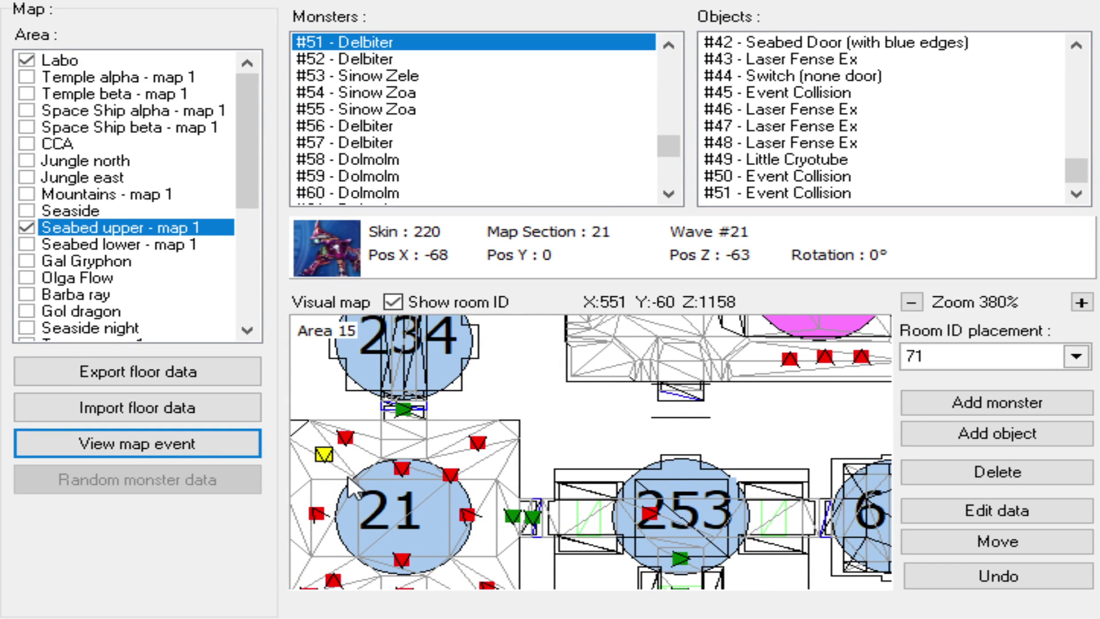
- Check the wave and position of the other monsters around room 21, including the Sinow Zele, Sinow Zoa and Deldepth
{"action": "left_click_drag", "start_coordinate": [338, 472], "coordinate": [405, 434]}
{"action": "scroll", "coordinate": [405, 434], "scroll_direction": "down", "scroll_amount": 1}
{"action": "left_click", "coordinate": [526, 517]}
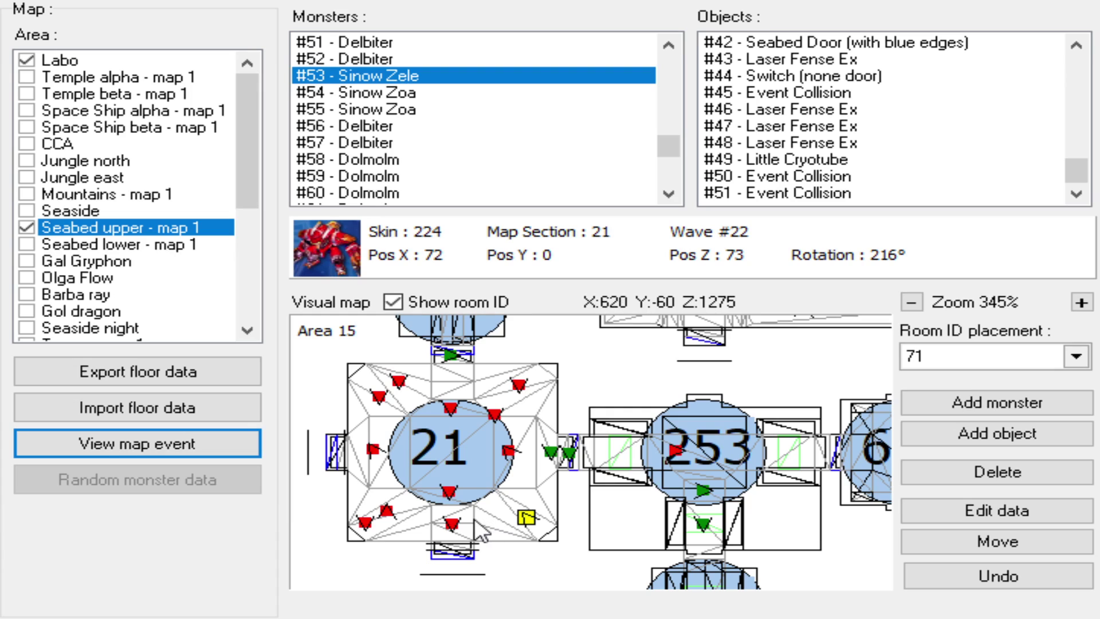
{"action": "left_click", "coordinate": [366, 520]}
{"action": "left_click", "coordinate": [387, 510]}
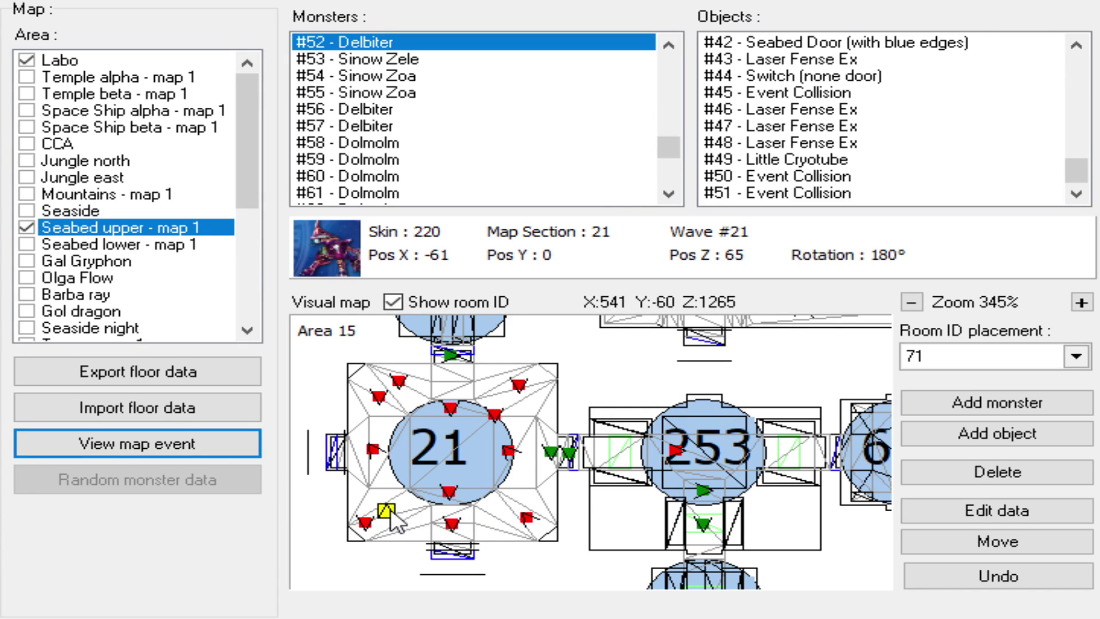
{"action": "left_click", "coordinate": [448, 491]}
{"action": "left_click", "coordinate": [506, 453]}
{"action": "left_click", "coordinate": [374, 448]}
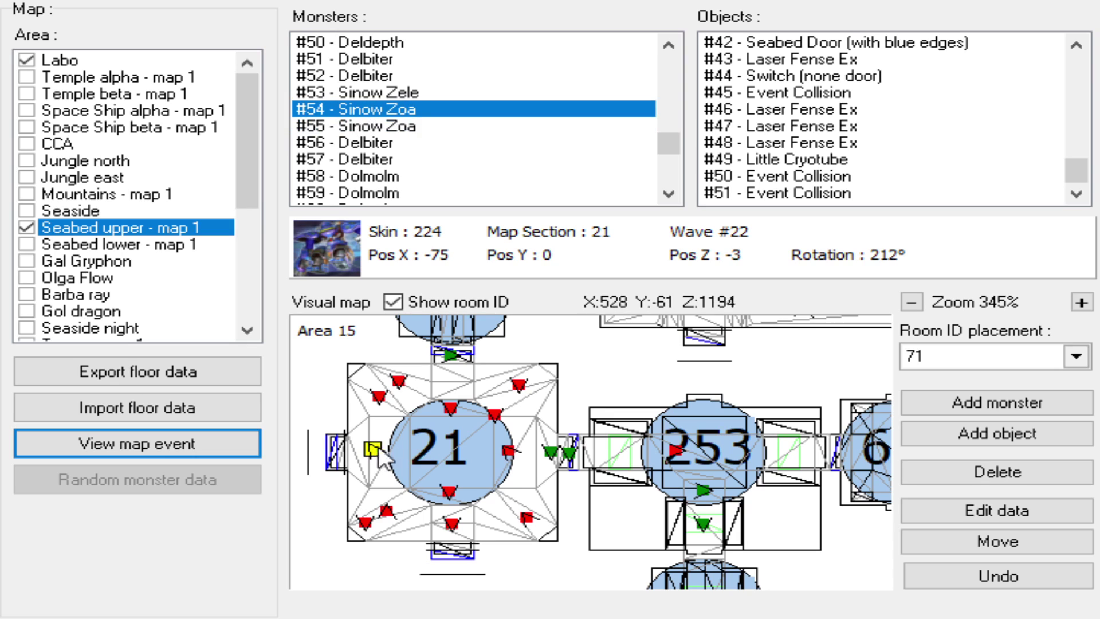
{"action": "left_click", "coordinate": [492, 413]}
{"action": "left_click", "coordinate": [450, 406]}
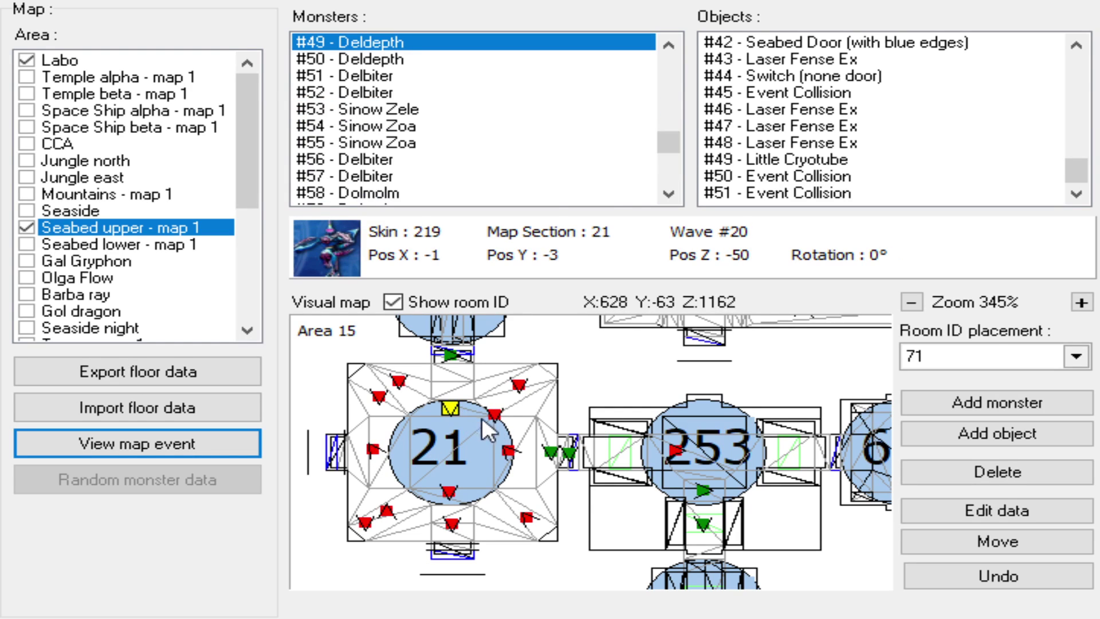
- Add a wave 34 Dolmdarl in room 21, just below the right-hand Sinow Zoa, at about X 53, Z 31
{"action": "left_click", "coordinate": [503, 442]}
{"action": "scroll", "coordinate": [506, 454], "scroll_direction": "up", "scroll_amount": 1}
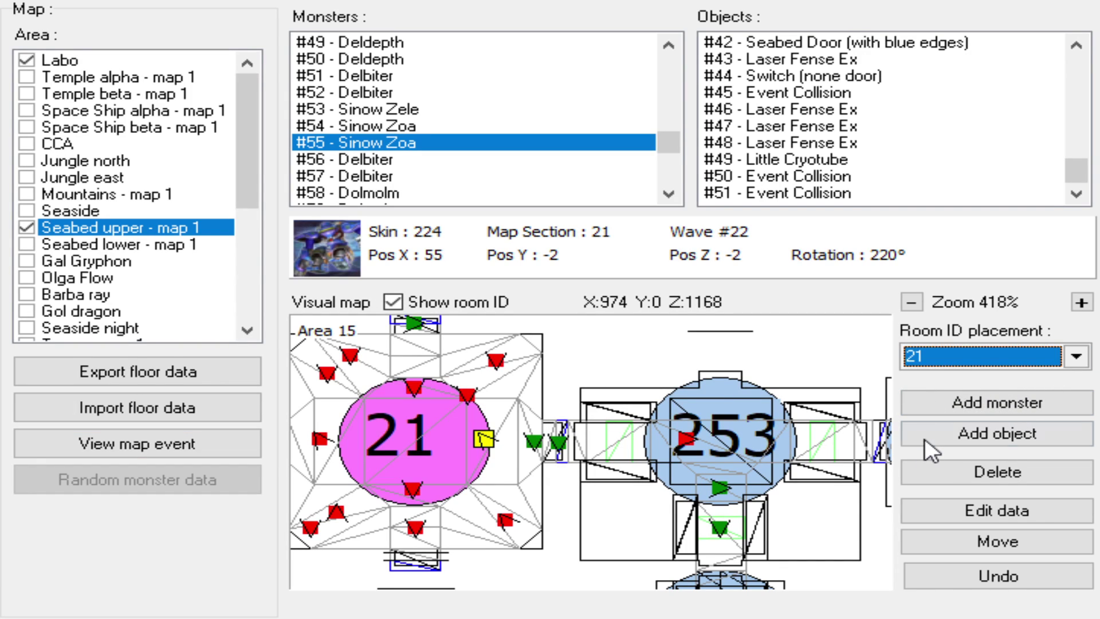
{"action": "left_click", "coordinate": [1031, 405]}
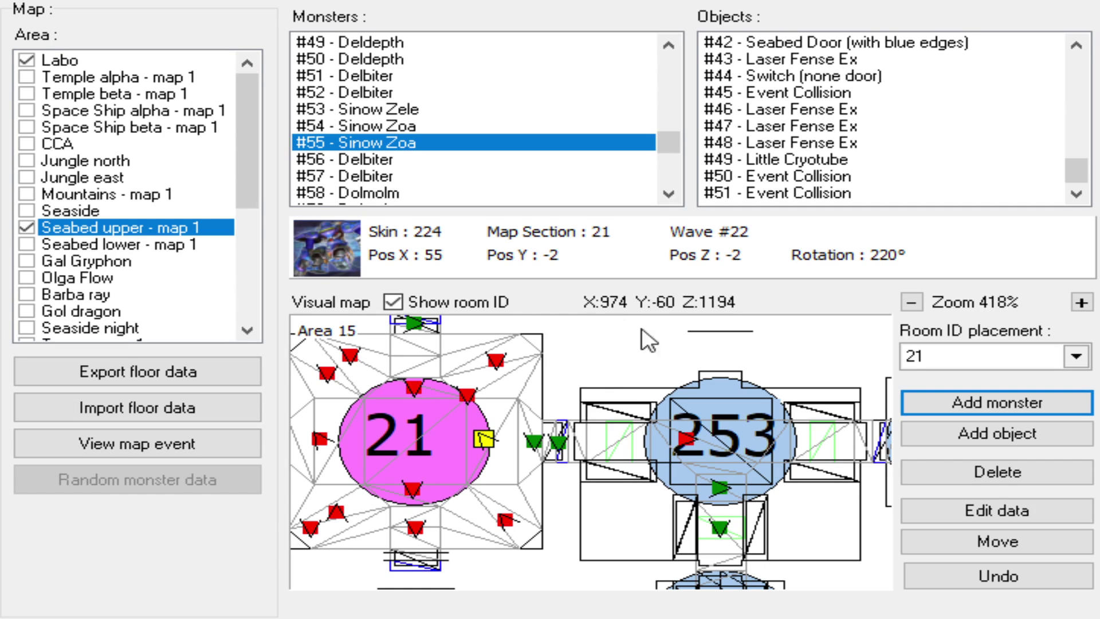
{"action": "left_click", "coordinate": [483, 478]}
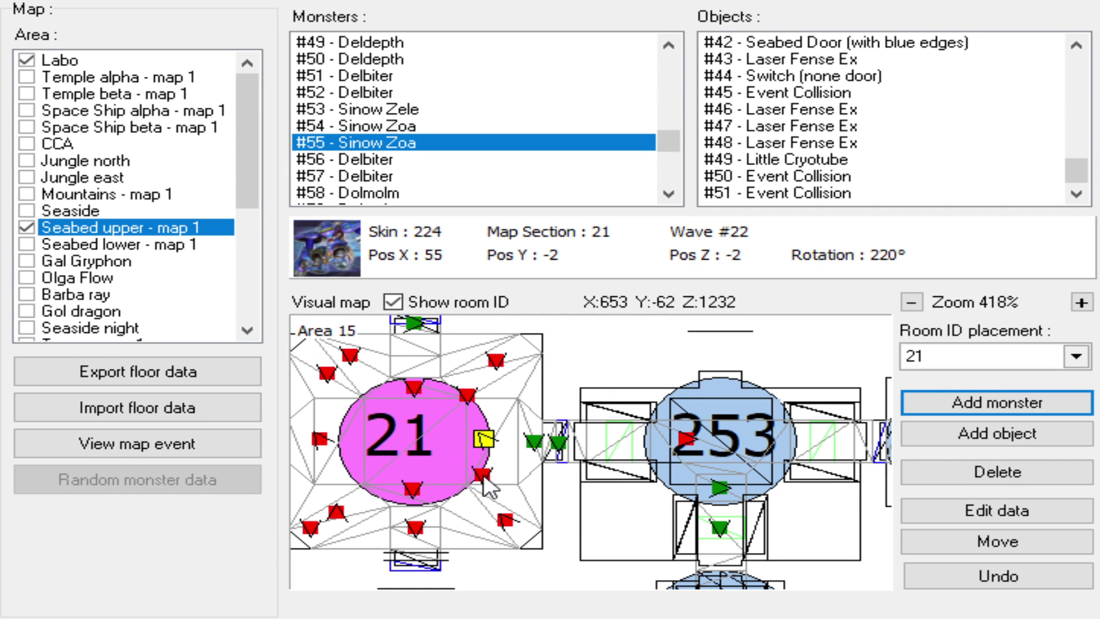
- Place three more monsters in room 21: at the centre, near the left wall above the Sinow Zoa, and below the upper exit
{"action": "left_click", "coordinate": [982, 541]}
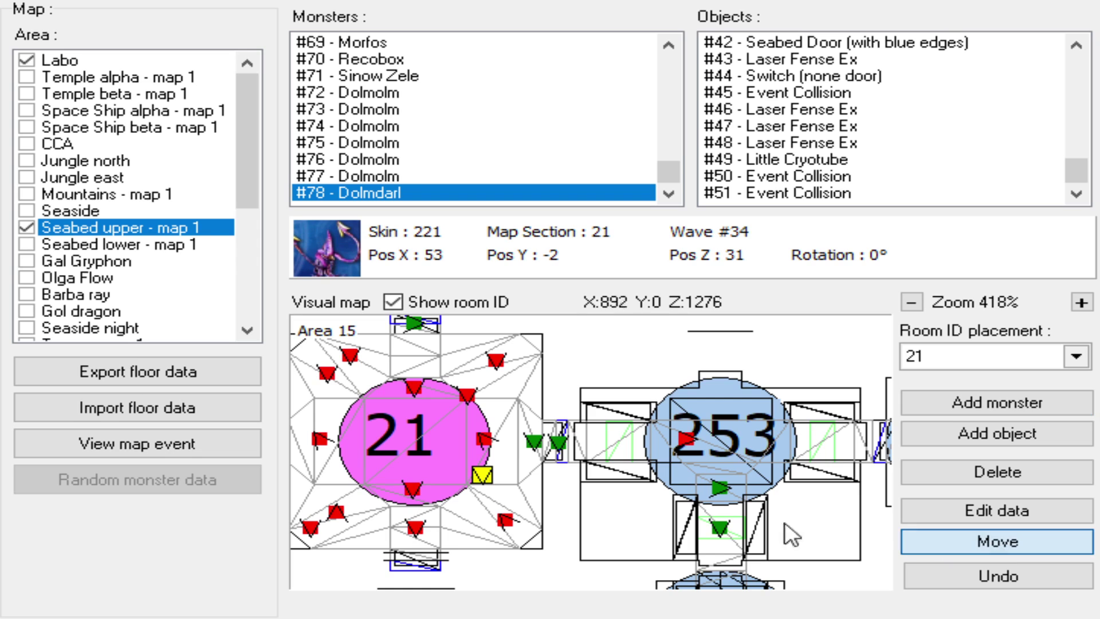
{"action": "left_click", "coordinate": [420, 445]}
{"action": "left_click", "coordinate": [312, 408]}
{"action": "left_click", "coordinate": [429, 362]}
{"action": "scroll", "coordinate": [441, 443], "scroll_direction": "down", "scroll_amount": 1}
{"action": "scroll", "coordinate": [508, 431], "scroll_direction": "up", "scroll_amount": 3}
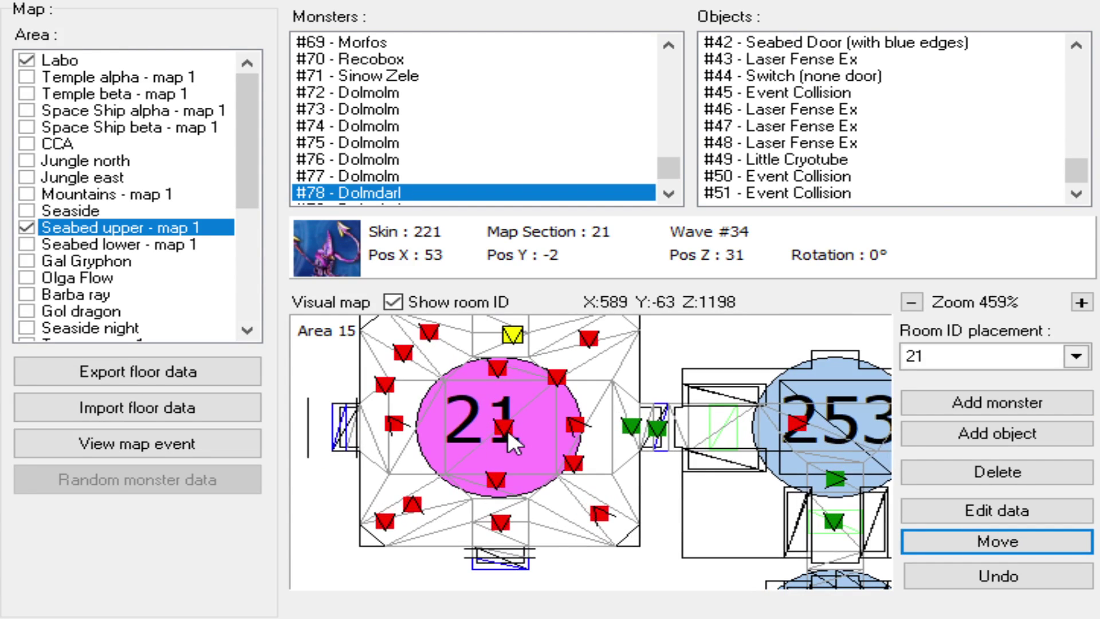
{"action": "scroll", "coordinate": [535, 439], "scroll_direction": "down", "scroll_amount": 2}
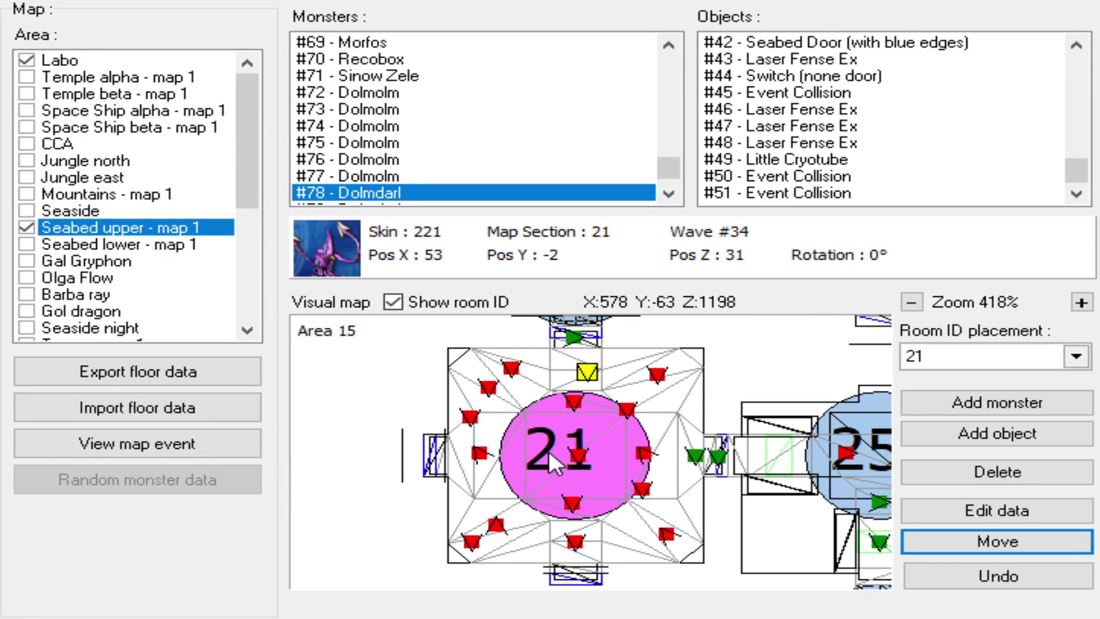
{"action": "scroll", "coordinate": [558, 458], "scroll_direction": "up", "scroll_amount": 1}
{"action": "scroll", "coordinate": [555, 463], "scroll_direction": "down", "scroll_amount": 1}
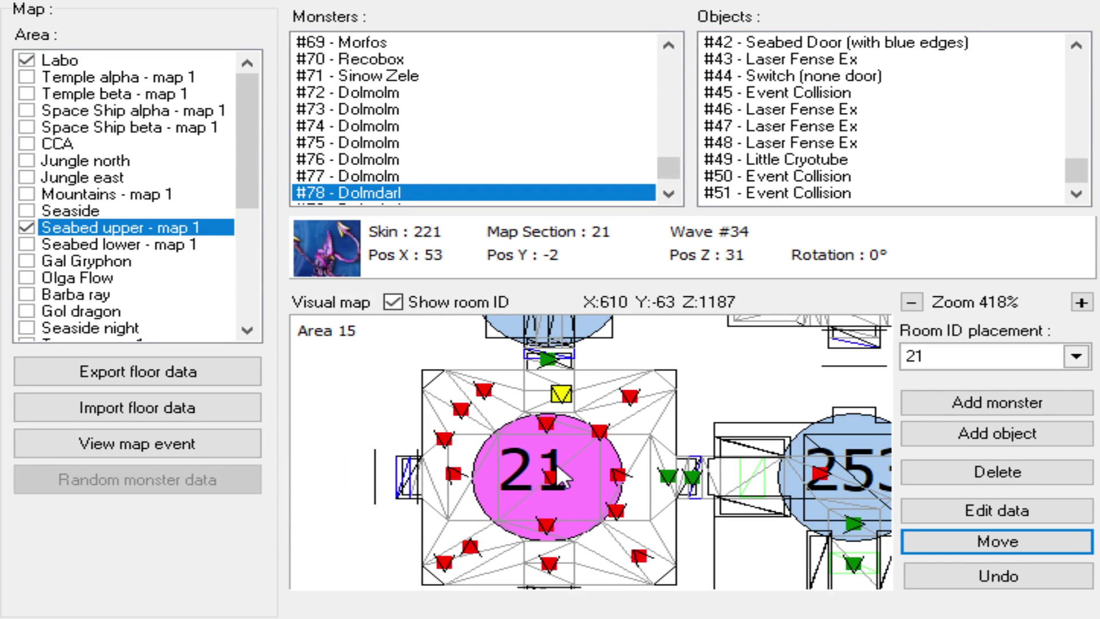
{"action": "scroll", "coordinate": [555, 457], "scroll_direction": "up", "scroll_amount": 1}
{"action": "scroll", "coordinate": [548, 460], "scroll_direction": "down", "scroll_amount": 3}
{"action": "scroll", "coordinate": [555, 489], "scroll_direction": "up", "scroll_amount": 1}
{"action": "scroll", "coordinate": [570, 467], "scroll_direction": "up", "scroll_amount": 4}
{"action": "scroll", "coordinate": [596, 472], "scroll_direction": "down", "scroll_amount": 3}
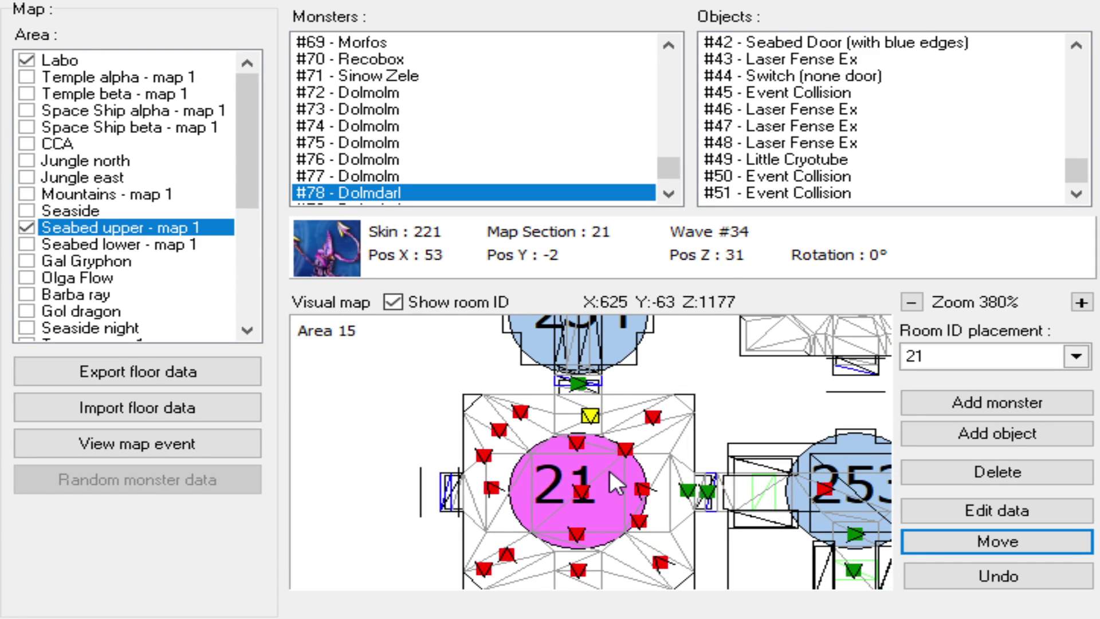
- Look over the map from room 21 to room 71 and open the map events of Seabed upper - map 1
{"action": "left_click_drag", "start_coordinate": [611, 488], "coordinate": [606, 508]}
{"action": "left_click_drag", "start_coordinate": [651, 470], "coordinate": [553, 550]}
{"action": "left_click_drag", "start_coordinate": [642, 490], "coordinate": [524, 515]}
{"action": "scroll", "coordinate": [607, 447], "scroll_direction": "down", "scroll_amount": 1}
{"action": "scroll", "coordinate": [607, 447], "scroll_direction": "down", "scroll_amount": 2}
{"action": "left_click_drag", "start_coordinate": [586, 421], "coordinate": [654, 376]}
{"action": "left_click_drag", "start_coordinate": [618, 452], "coordinate": [498, 471]}
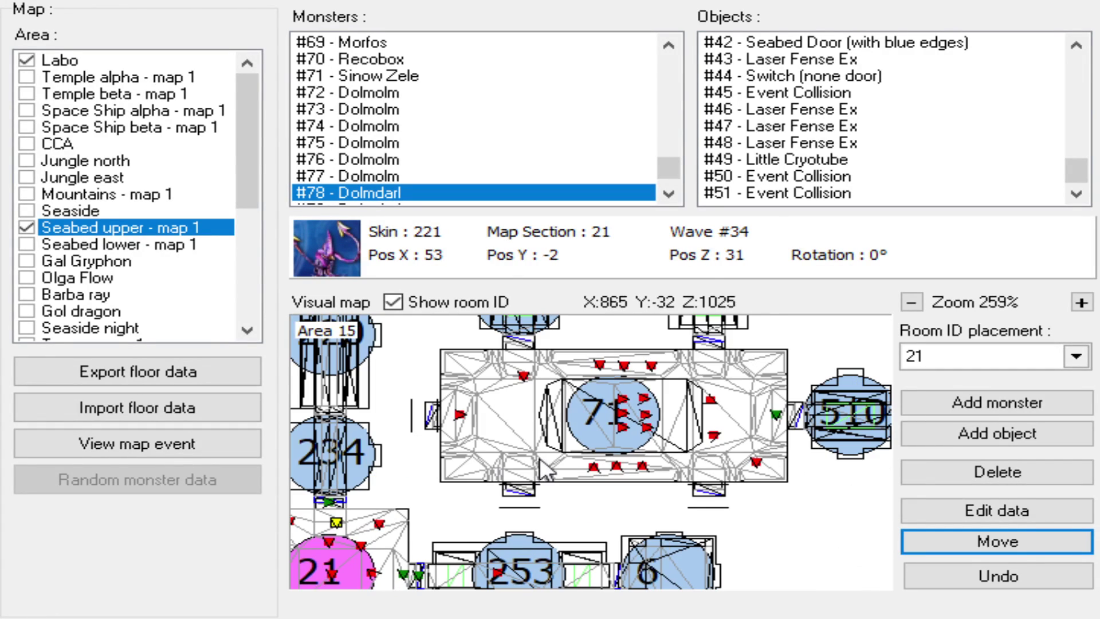
{"action": "left_click", "coordinate": [212, 449]}
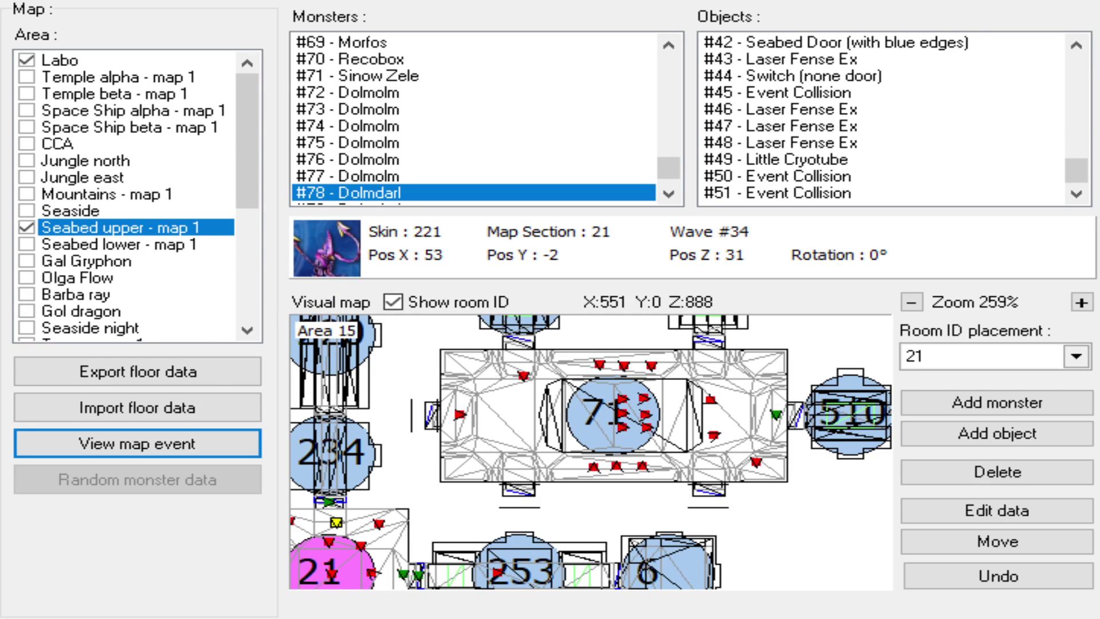
- Open the data of the Laser Fense Ex object #48 in room 21
{"action": "left_click", "coordinate": [796, 143]}
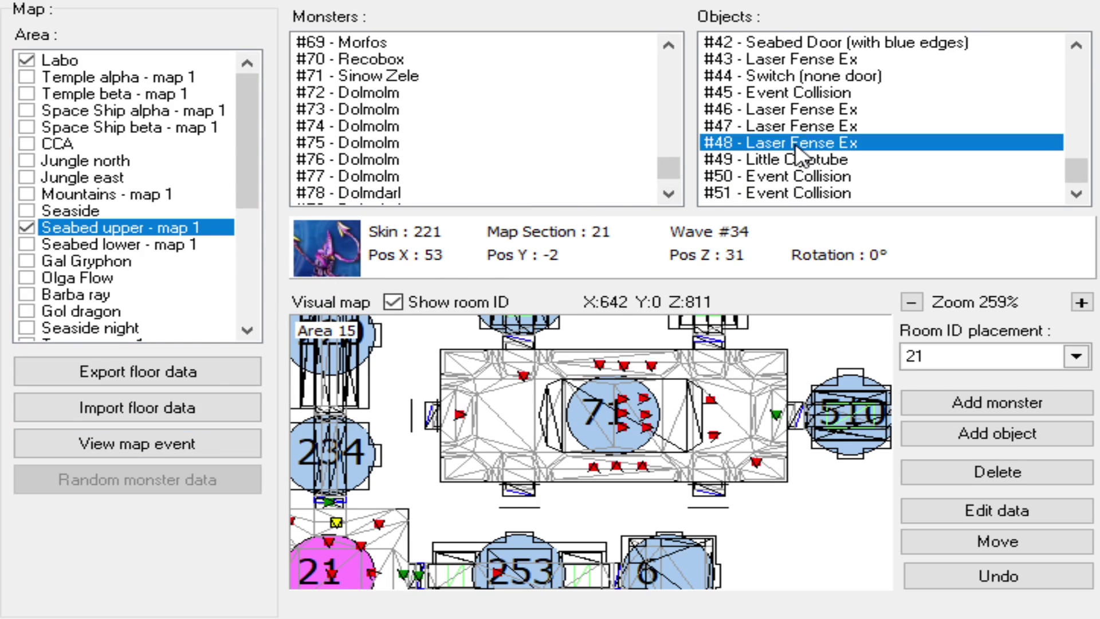
{"action": "left_click", "coordinate": [991, 509]}
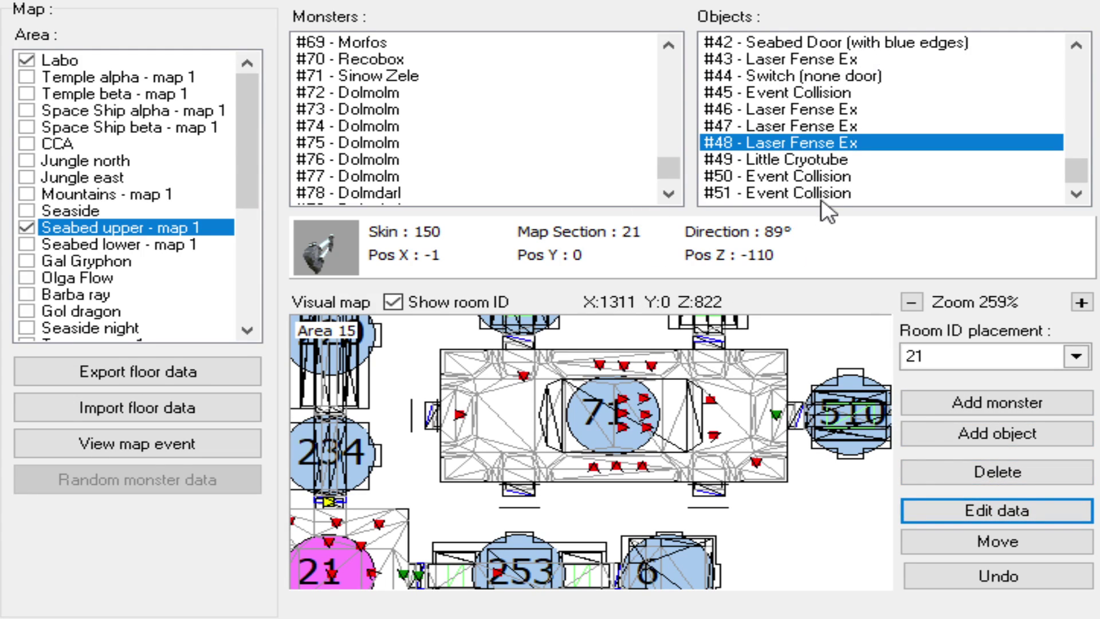
- Add a Laser Fense Ex object to room 71 in the doorway to room 206, at about X -122, Z -109
{"action": "scroll", "coordinate": [495, 414], "scroll_direction": "up", "scroll_amount": 2}
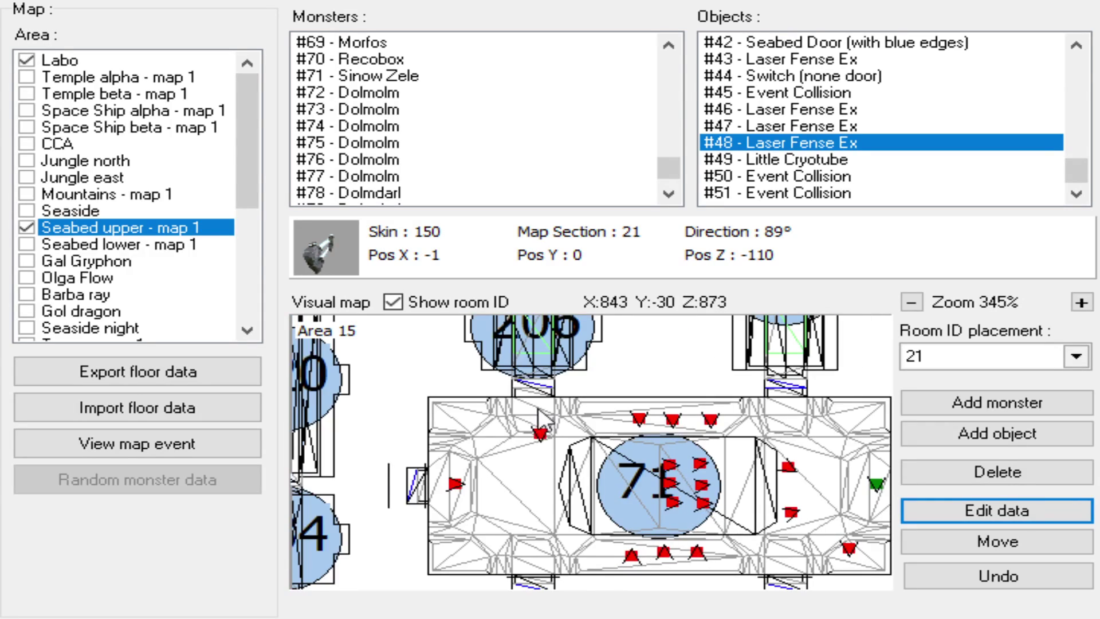
{"action": "scroll", "coordinate": [605, 422], "scroll_direction": "down", "scroll_amount": 1}
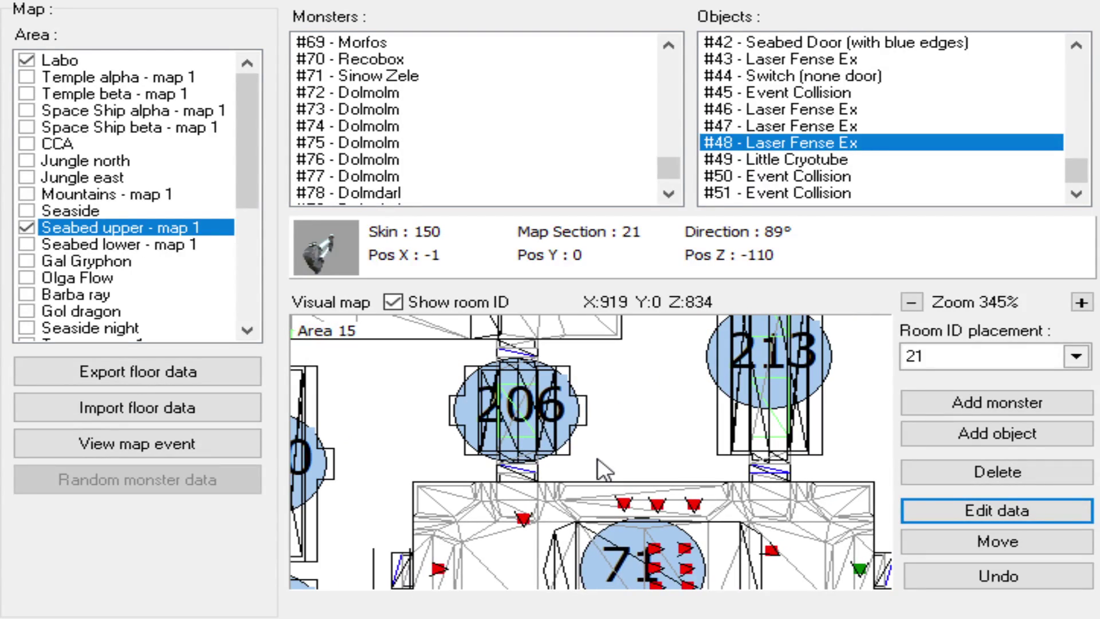
{"action": "scroll", "coordinate": [602, 467], "scroll_direction": "up", "scroll_amount": 1}
{"action": "left_click_drag", "start_coordinate": [553, 467], "coordinate": [552, 432]}
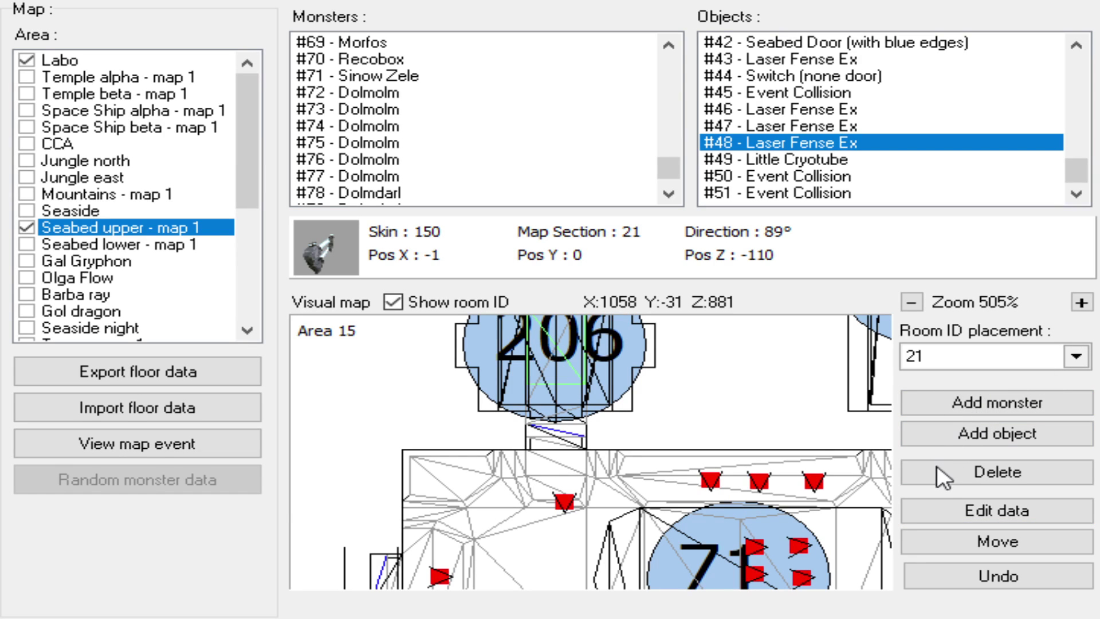
{"action": "left_click", "coordinate": [817, 487]}
{"action": "scroll", "coordinate": [663, 457], "scroll_direction": "up", "scroll_amount": 1}
{"action": "scroll", "coordinate": [663, 457], "scroll_direction": "up", "scroll_amount": 3}
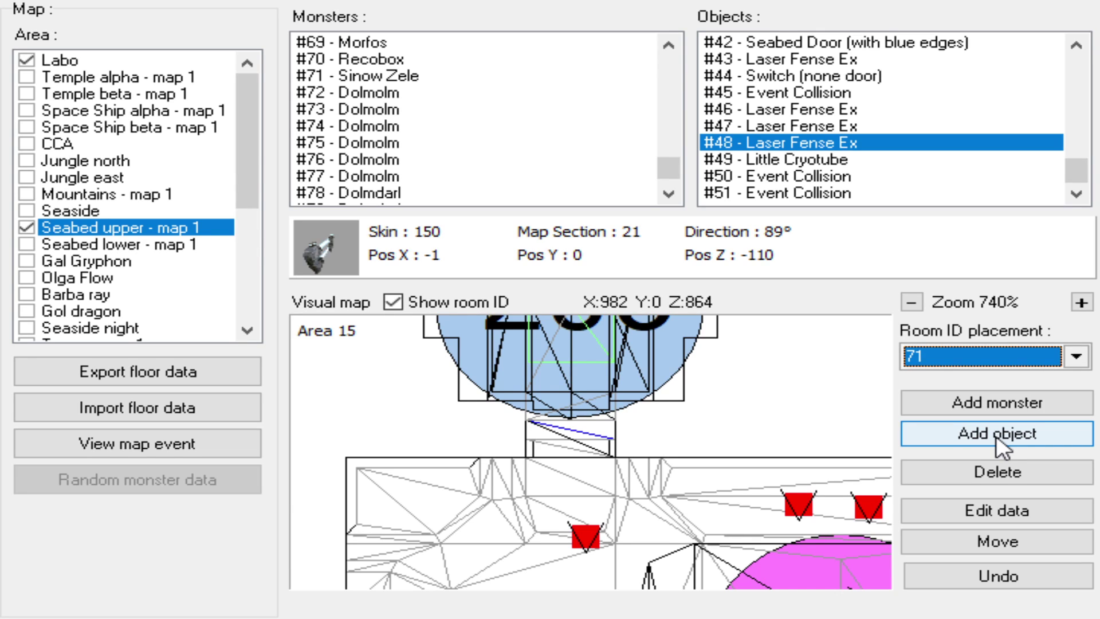
{"action": "left_click", "coordinate": [997, 439]}
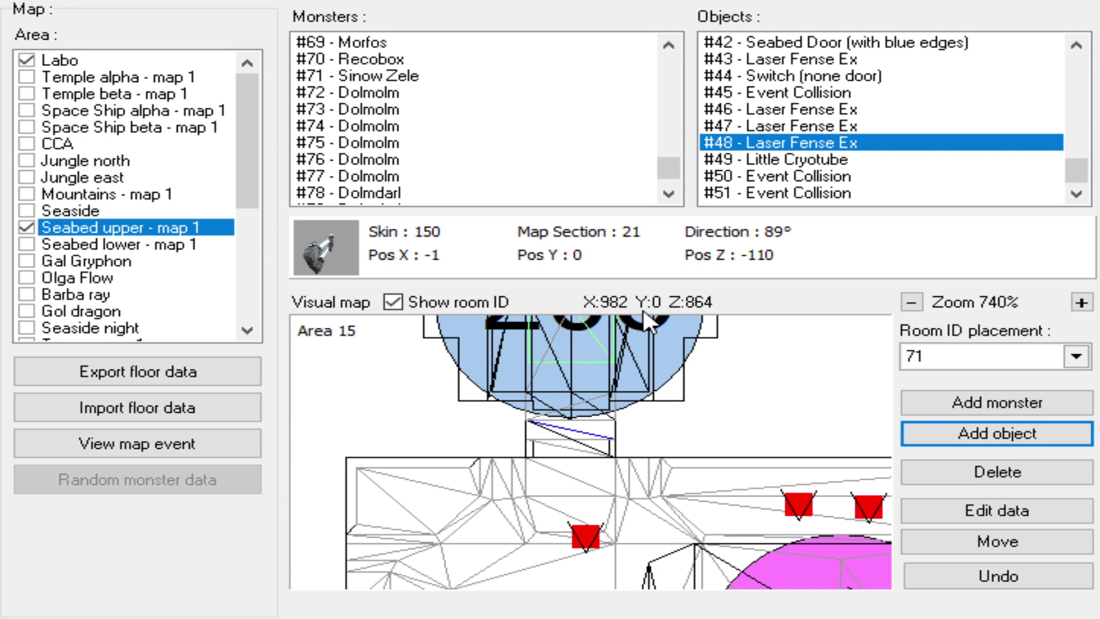
{"action": "left_click", "coordinate": [567, 444]}
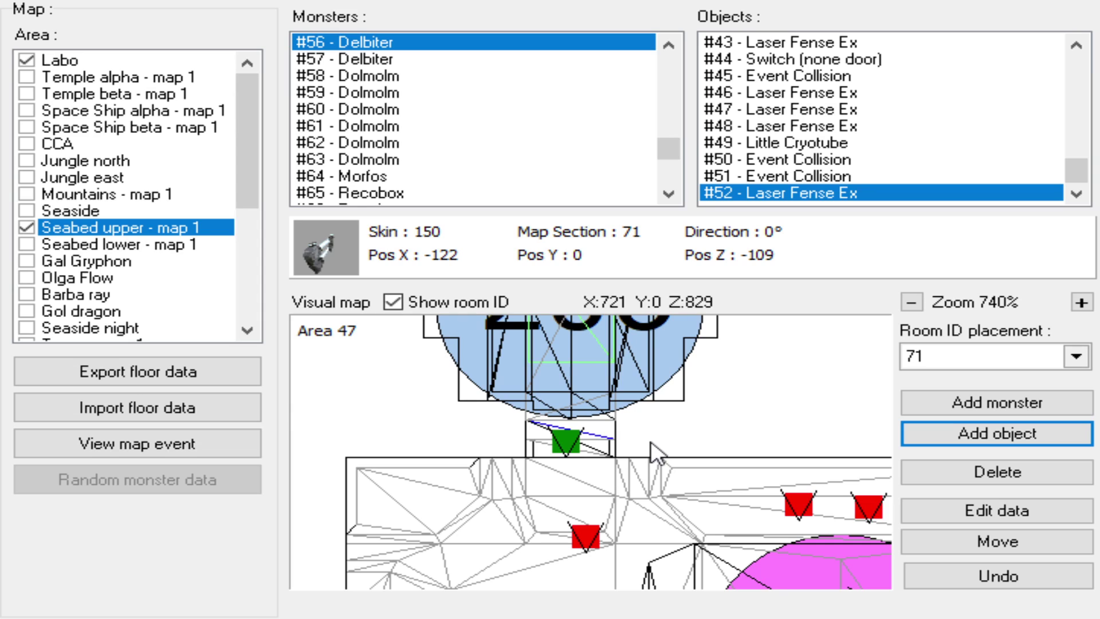
- Rotate the new Laser Fense Ex and nudge it toward room 71, and open its data for editing
{"action": "left_click", "coordinate": [567, 441]}
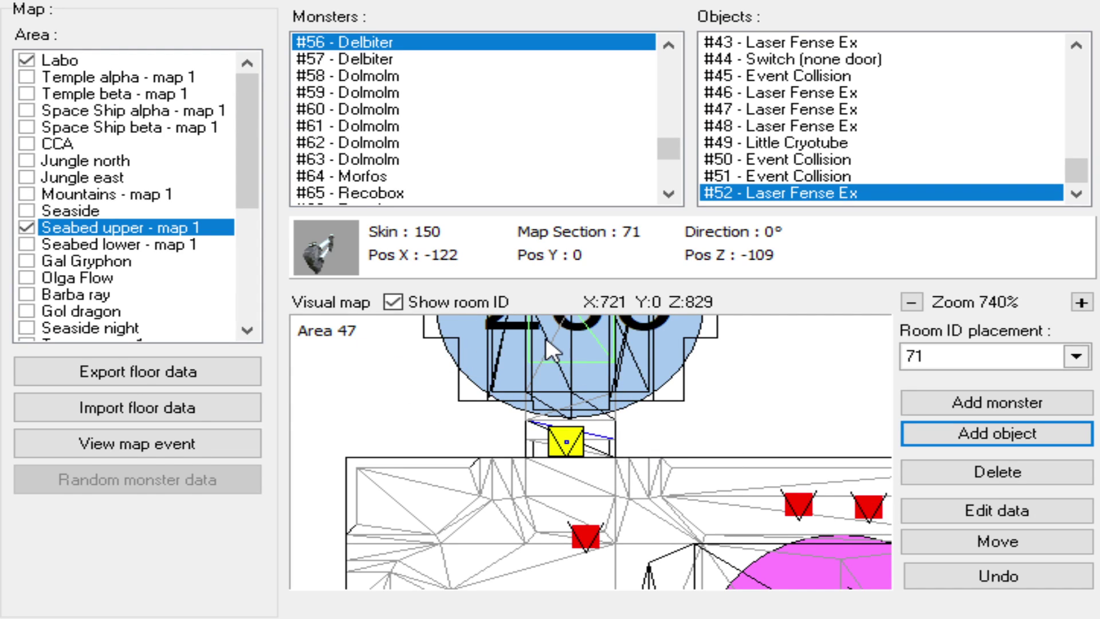
{"action": "key", "text": "r"}
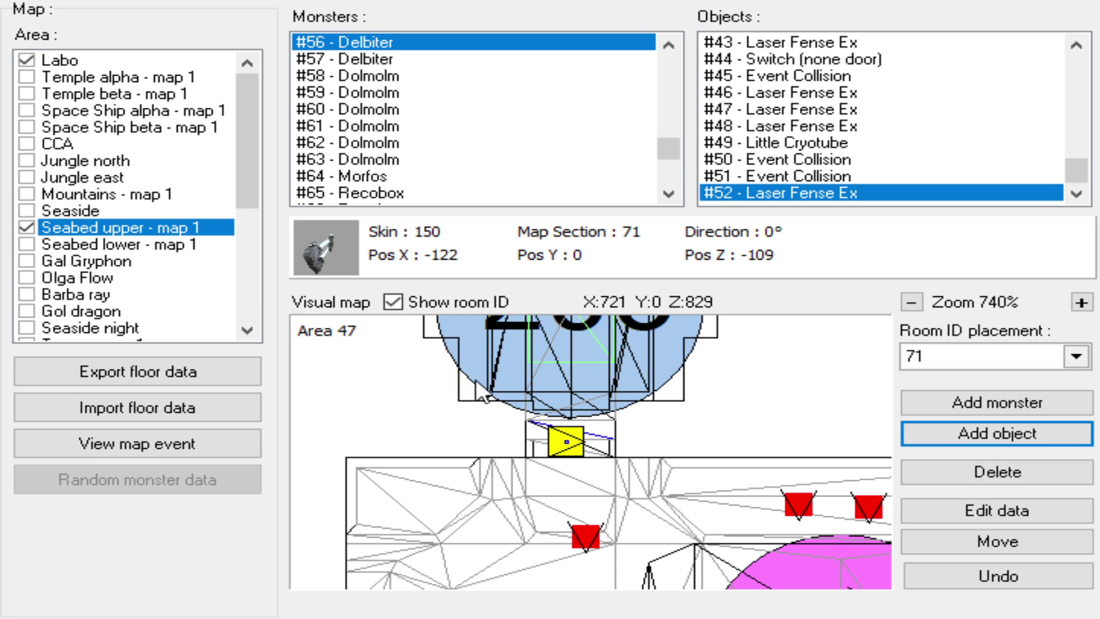
{"action": "key", "text": "Down"}
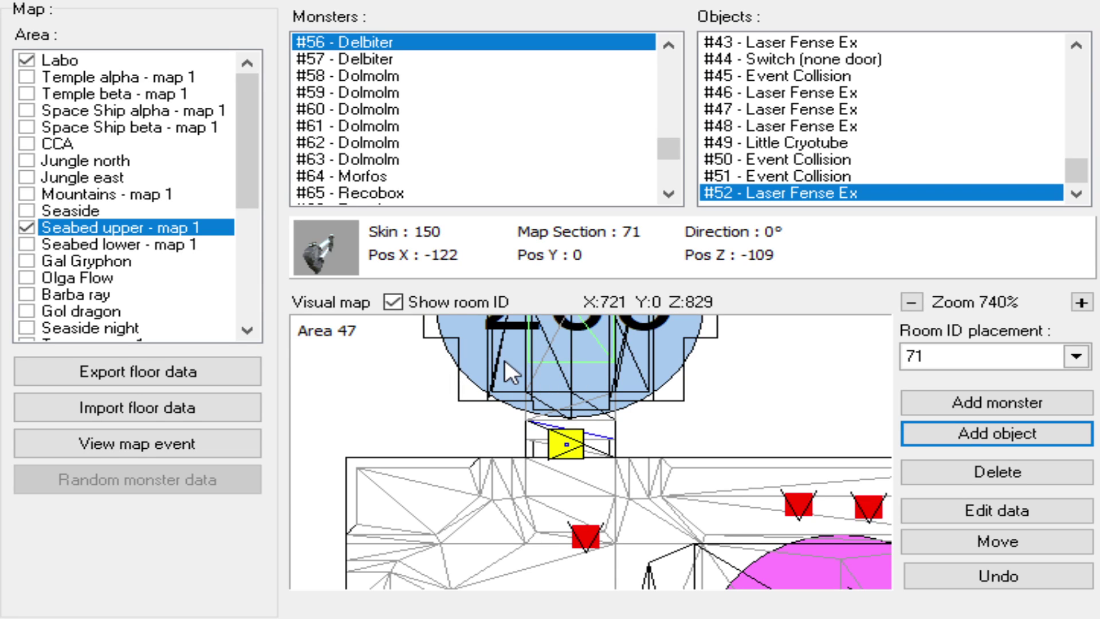
{"action": "key", "text": "r"}
{"action": "scroll", "coordinate": [613, 321], "scroll_direction": "down", "scroll_amount": 2}
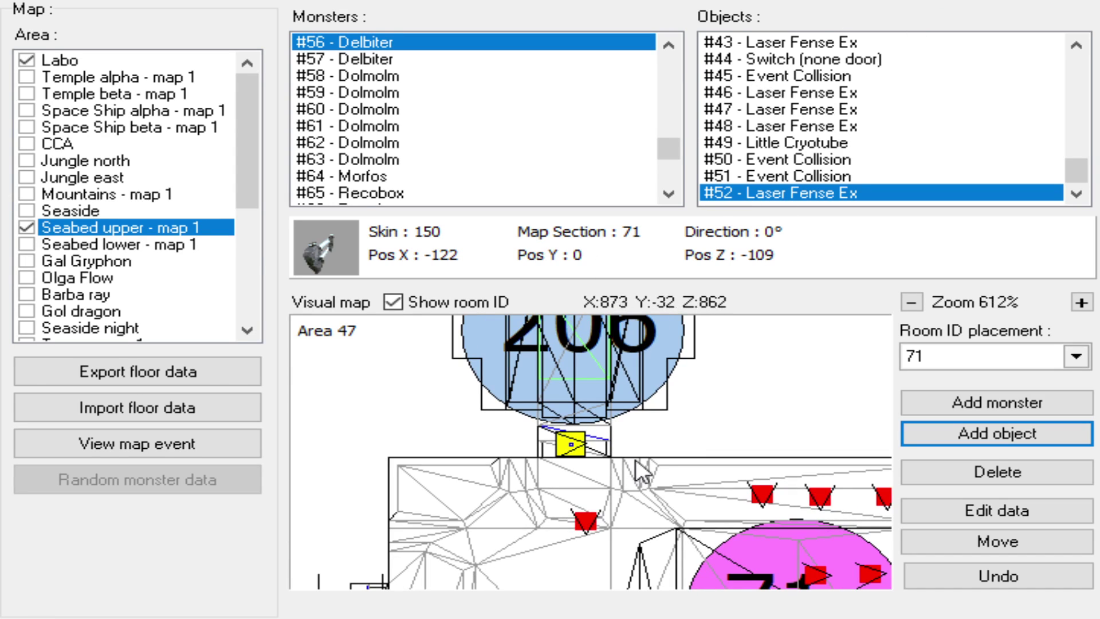
{"action": "left_click", "coordinate": [916, 510]}
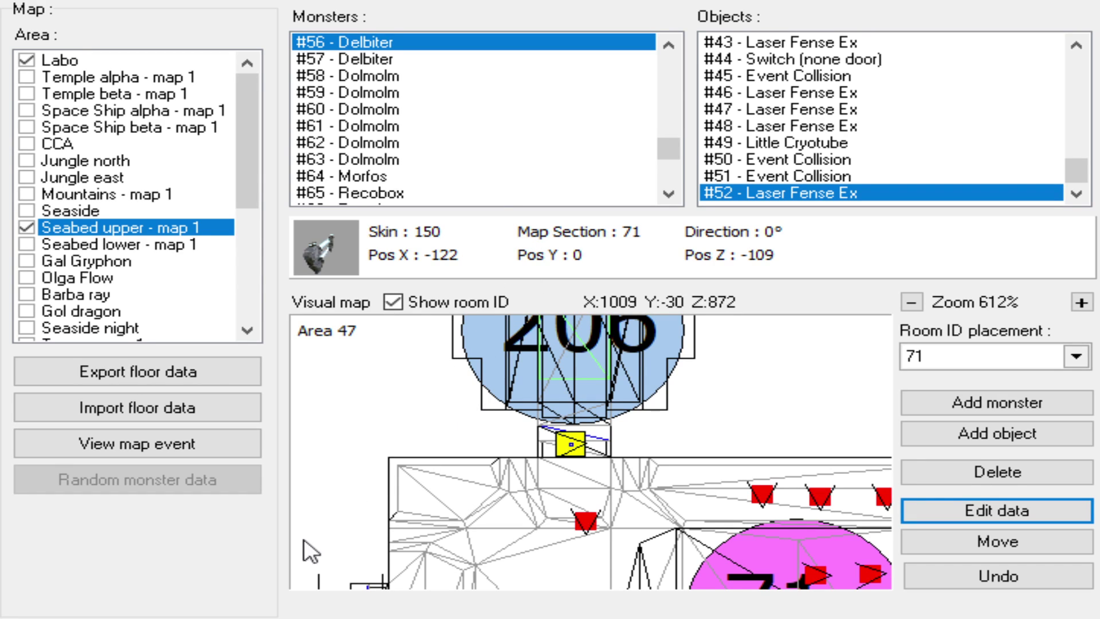
- Return to room 21 on the map and open the map events to check its waves
{"action": "scroll", "coordinate": [618, 444], "scroll_direction": "down", "scroll_amount": 4}
{"action": "left_click_drag", "start_coordinate": [581, 491], "coordinate": [639, 422]}
{"action": "scroll", "coordinate": [644, 433], "scroll_direction": "down", "scroll_amount": 2}
{"action": "left_click_drag", "start_coordinate": [593, 490], "coordinate": [629, 440]}
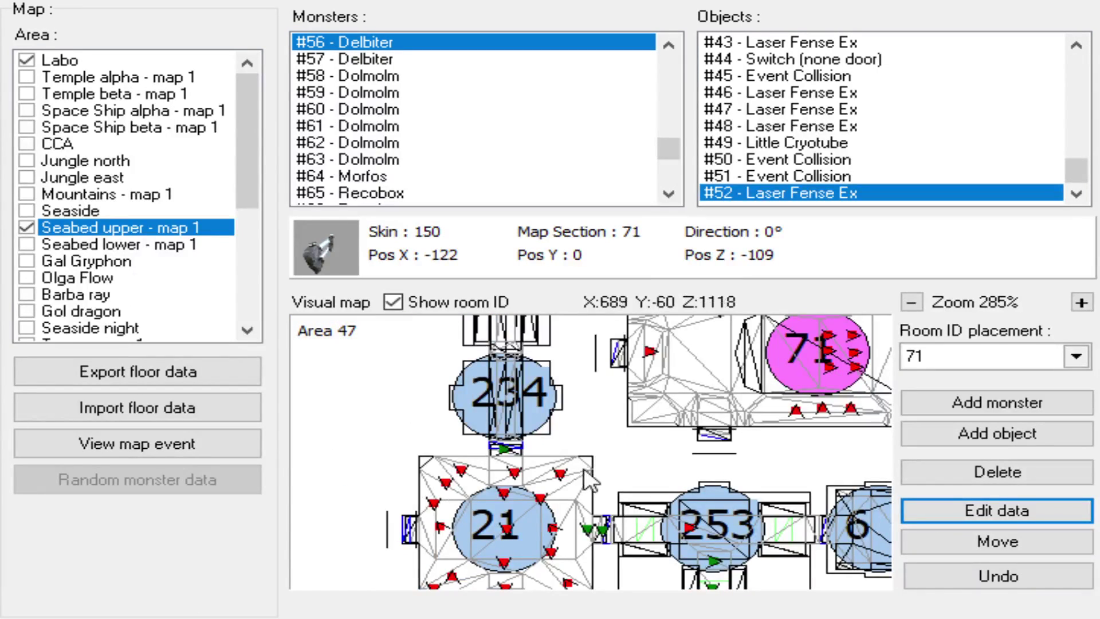
{"action": "left_click_drag", "start_coordinate": [559, 475], "coordinate": [574, 461]}
{"action": "mouse_move", "coordinate": [714, 374]}
{"action": "left_mouse_down"}
{"action": "mouse_move", "coordinate": [682, 409]}
{"action": "mouse_move", "coordinate": [706, 368]}
{"action": "left_mouse_up"}
{"action": "left_click", "coordinate": [216, 448]}
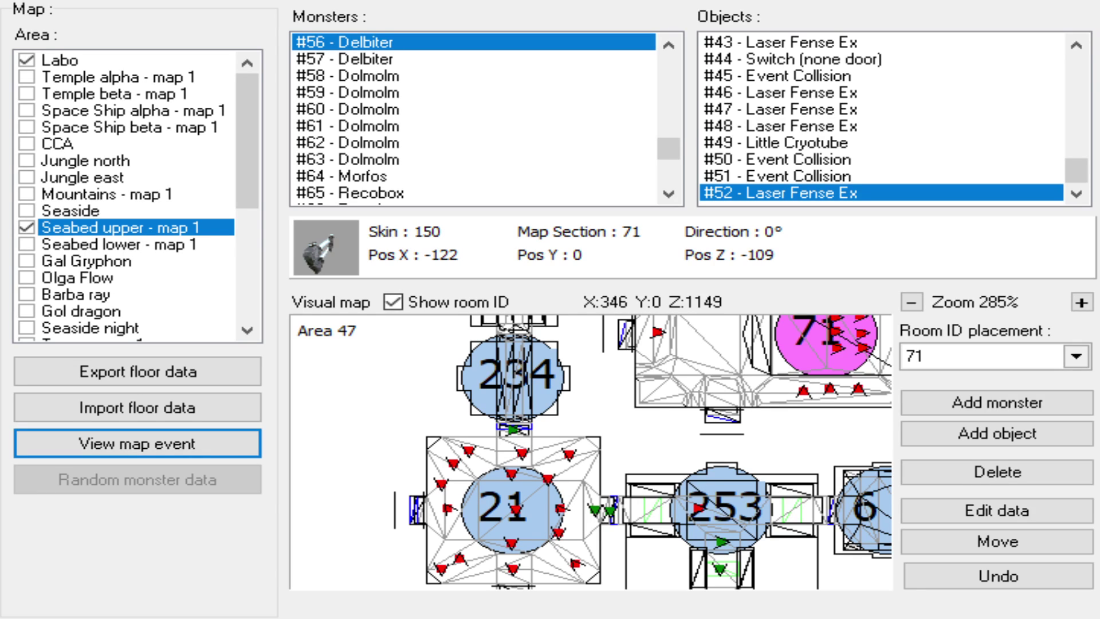
- Examine the connections between rooms 71, 206, 213, 220 and 81, and reopen the map events at room 21
{"action": "scroll", "coordinate": [507, 373], "scroll_direction": "down", "scroll_amount": 1}
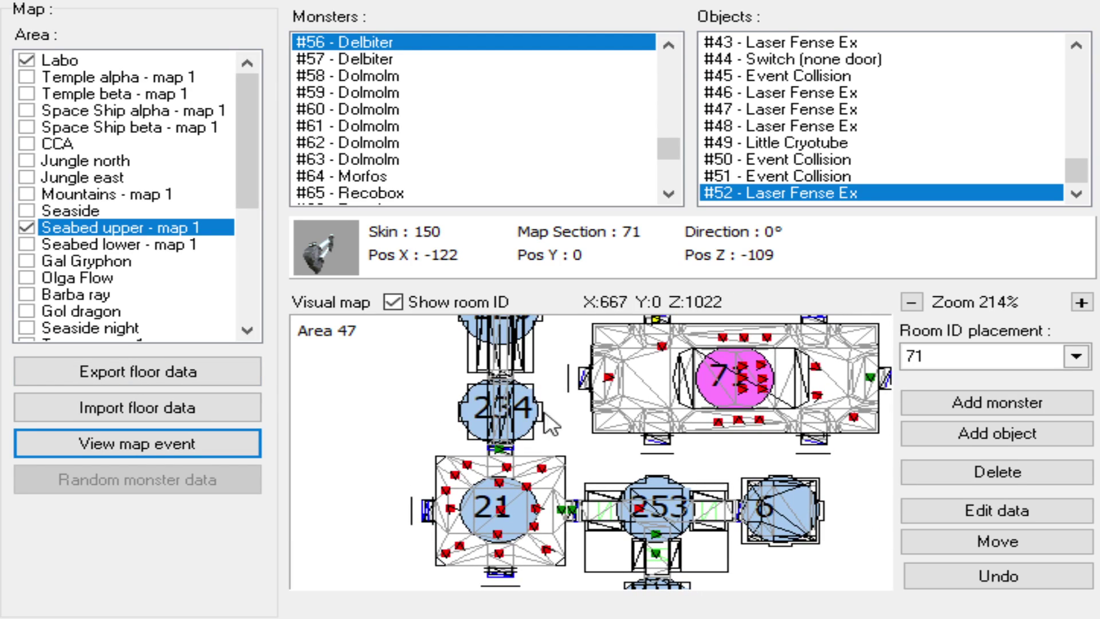
{"action": "left_click_drag", "start_coordinate": [620, 405], "coordinate": [627, 442]}
{"action": "scroll", "coordinate": [693, 478], "scroll_direction": "up", "scroll_amount": 2}
{"action": "scroll", "coordinate": [676, 466], "scroll_direction": "up", "scroll_amount": 1}
{"action": "scroll", "coordinate": [730, 457], "scroll_direction": "up", "scroll_amount": 2}
{"action": "scroll", "coordinate": [716, 453], "scroll_direction": "up", "scroll_amount": 1}
{"action": "scroll", "coordinate": [607, 430], "scroll_direction": "down", "scroll_amount": 3}
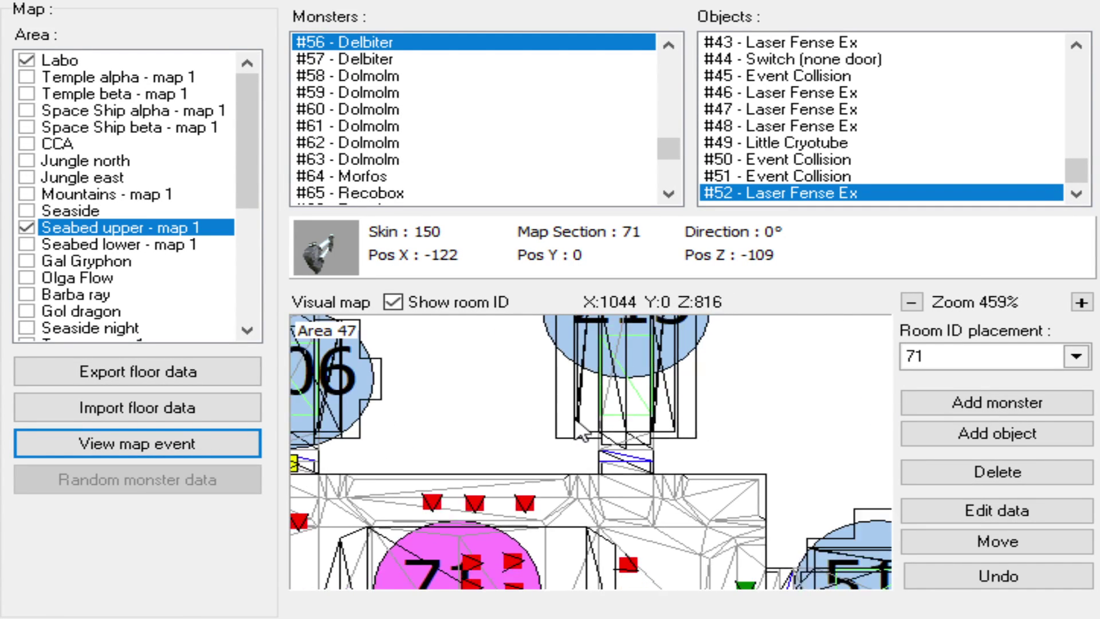
{"action": "left_click_drag", "start_coordinate": [565, 405], "coordinate": [601, 448]}
{"action": "scroll", "coordinate": [626, 437], "scroll_direction": "down", "scroll_amount": 1}
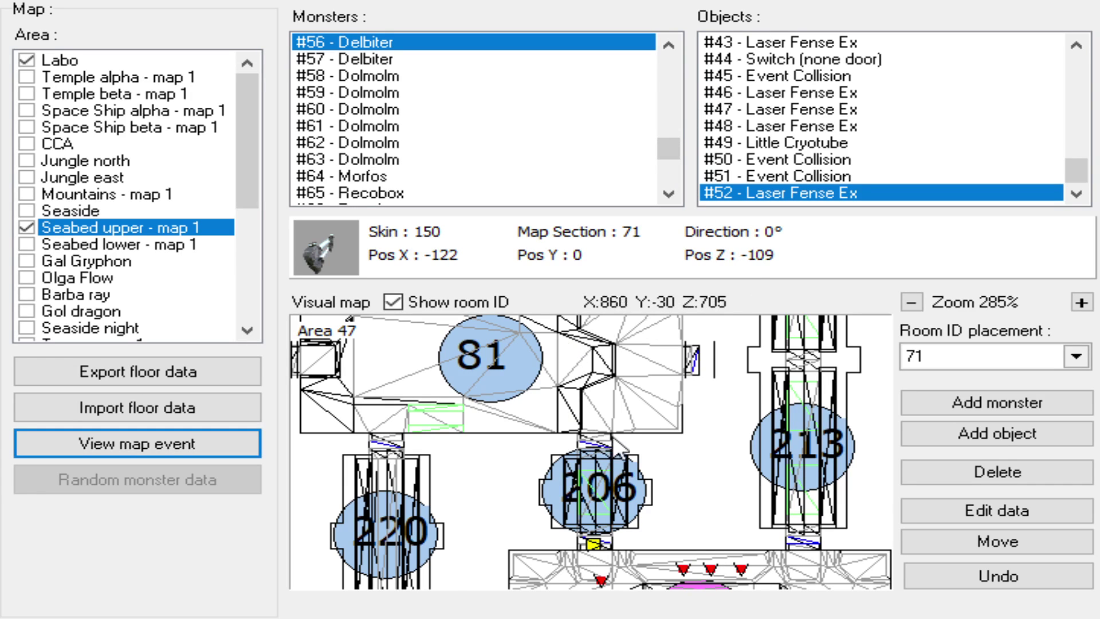
{"action": "scroll", "coordinate": [596, 441], "scroll_direction": "down", "scroll_amount": 1}
{"action": "mouse_move", "coordinate": [620, 458]}
{"action": "left_mouse_down"}
{"action": "mouse_move", "coordinate": [609, 453]}
{"action": "mouse_move", "coordinate": [636, 461]}
{"action": "left_mouse_up"}
{"action": "scroll", "coordinate": [636, 465], "scroll_direction": "up", "scroll_amount": 4}
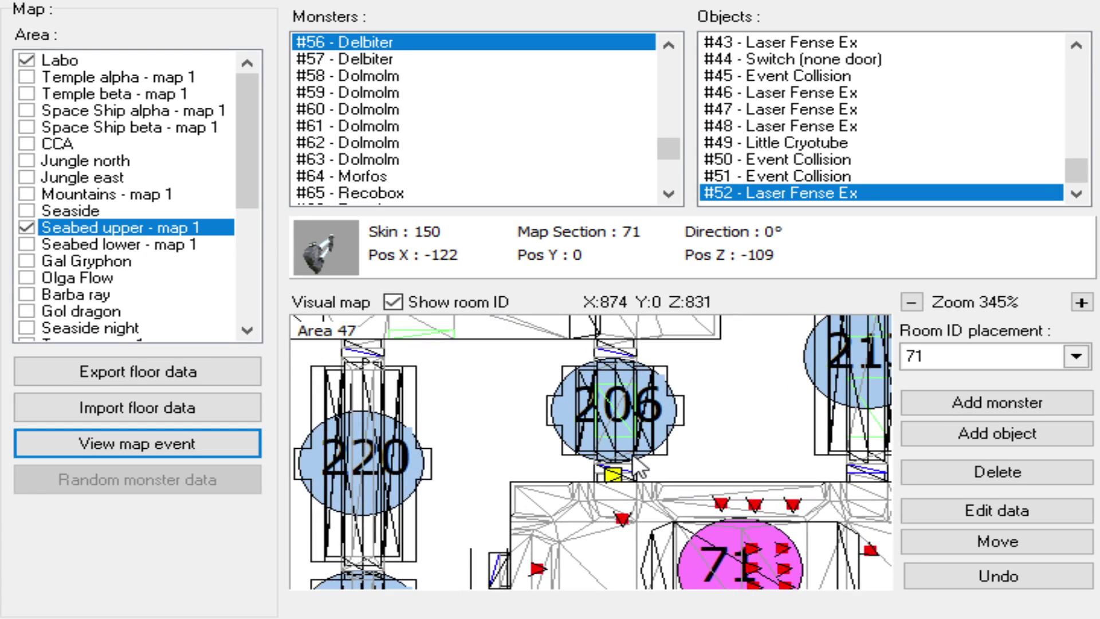
{"action": "left_click_drag", "start_coordinate": [395, 473], "coordinate": [676, 492]}
{"action": "scroll", "coordinate": [702, 424], "scroll_direction": "down", "scroll_amount": 1}
{"action": "scroll", "coordinate": [703, 427], "scroll_direction": "down", "scroll_amount": 1}
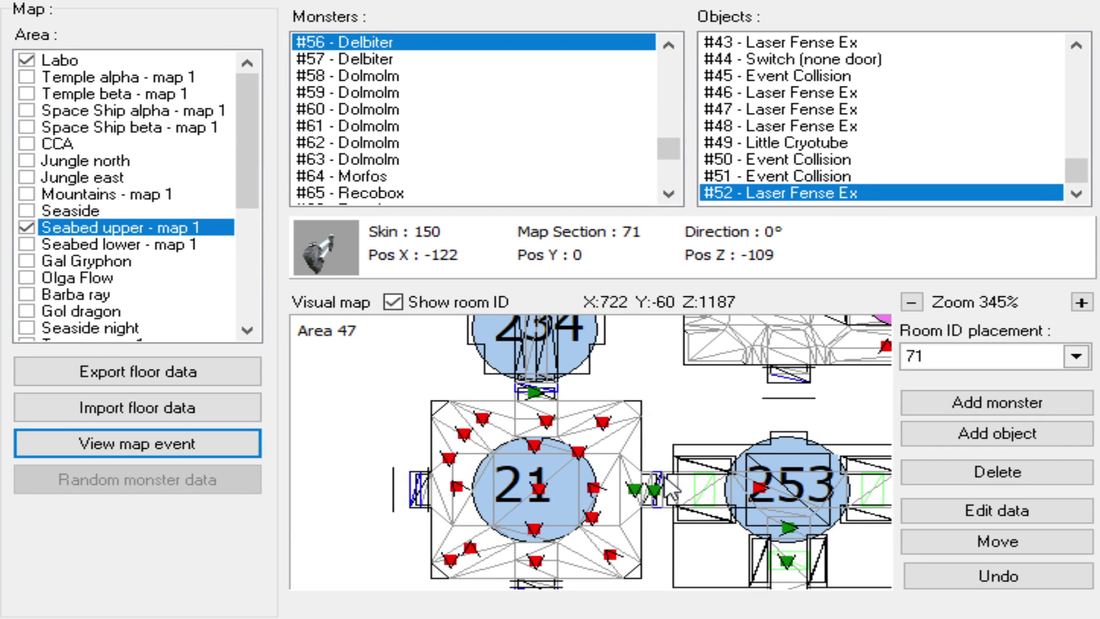
{"action": "left_click", "coordinate": [215, 444]}
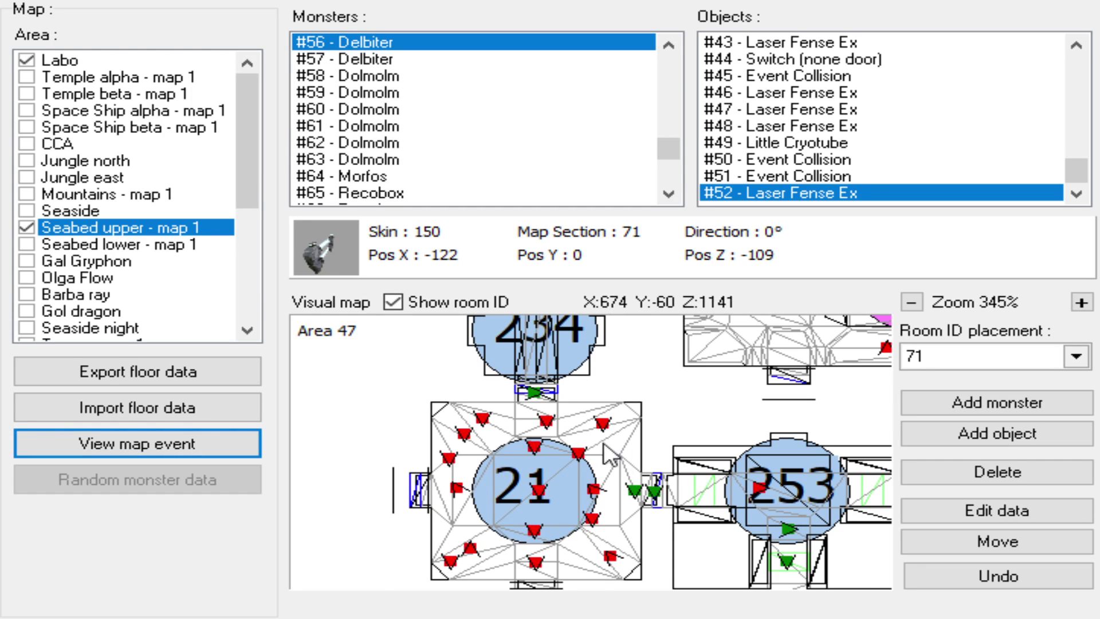
- Examine the route between rooms 21, 206 and 81, including the doorway that joins rooms 206 and 81
{"action": "left_click_drag", "start_coordinate": [676, 374], "coordinate": [554, 497]}
{"action": "left_click_drag", "start_coordinate": [572, 355], "coordinate": [619, 564]}
{"action": "left_click_drag", "start_coordinate": [684, 364], "coordinate": [613, 485]}
{"action": "scroll", "coordinate": [613, 479], "scroll_direction": "up", "scroll_amount": 3}
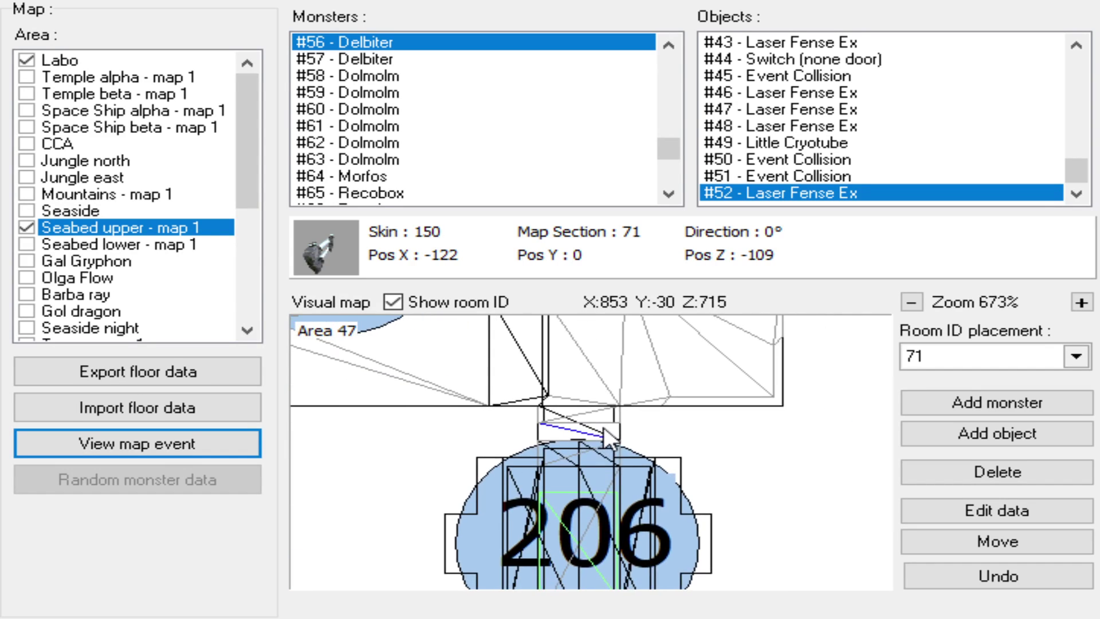
{"action": "scroll", "coordinate": [573, 449], "scroll_direction": "down", "scroll_amount": 2}
{"action": "scroll", "coordinate": [573, 449], "scroll_direction": "down", "scroll_amount": 4}
{"action": "left_click_drag", "start_coordinate": [573, 449], "coordinate": [590, 394]}
{"action": "left_click_drag", "start_coordinate": [536, 450], "coordinate": [573, 417]}
{"action": "left_click_drag", "start_coordinate": [528, 456], "coordinate": [526, 421]}
{"action": "left_click_drag", "start_coordinate": [520, 445], "coordinate": [561, 399]}
{"action": "left_click_drag", "start_coordinate": [439, 548], "coordinate": [517, 468]}
{"action": "left_click_drag", "start_coordinate": [608, 499], "coordinate": [544, 462]}
{"action": "left_click_drag", "start_coordinate": [479, 473], "coordinate": [535, 469]}
{"action": "scroll", "coordinate": [490, 459], "scroll_direction": "up", "scroll_amount": 1}
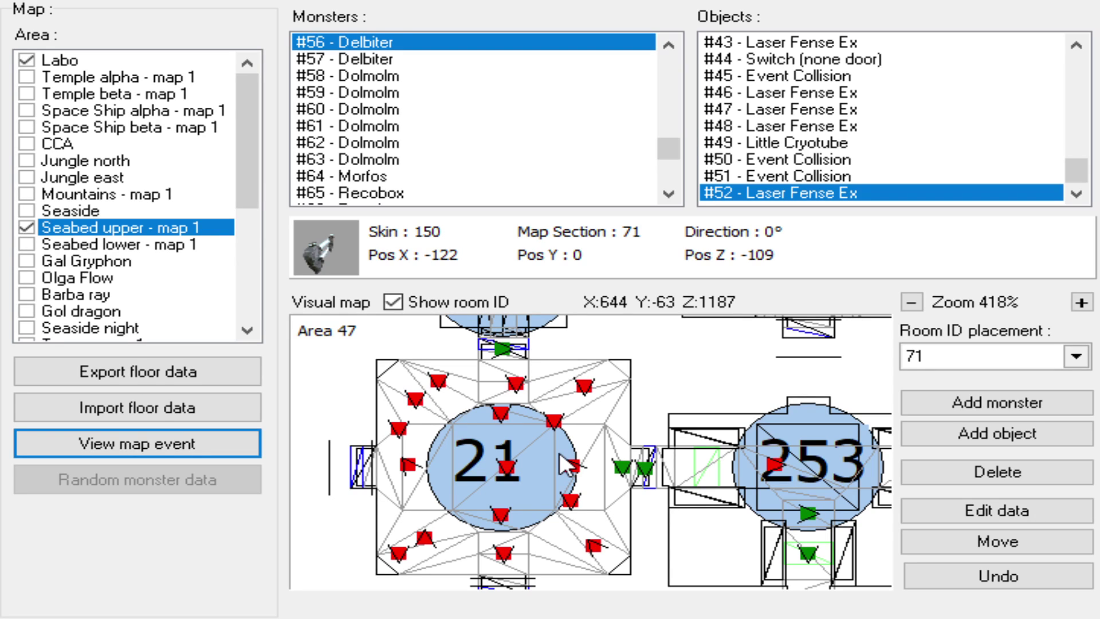
{"action": "left_click_drag", "start_coordinate": [621, 399], "coordinate": [557, 504]}
{"action": "scroll", "coordinate": [594, 455], "scroll_direction": "down", "scroll_amount": 2}
{"action": "left_click_drag", "start_coordinate": [618, 329], "coordinate": [601, 516]}
{"action": "left_click_drag", "start_coordinate": [640, 356], "coordinate": [602, 470]}
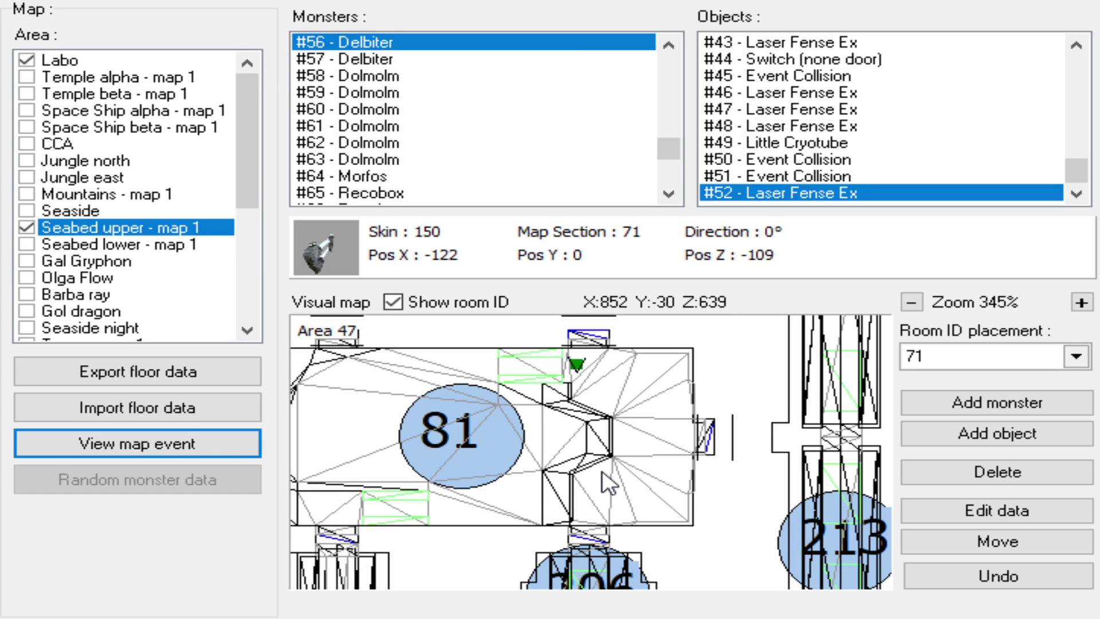
- Set the placement room to 21 and add a wave 50 Delbiter there at about X 68, Z -51
{"action": "left_click_drag", "start_coordinate": [463, 432], "coordinate": [545, 395]}
{"action": "left_click", "coordinate": [964, 408]}
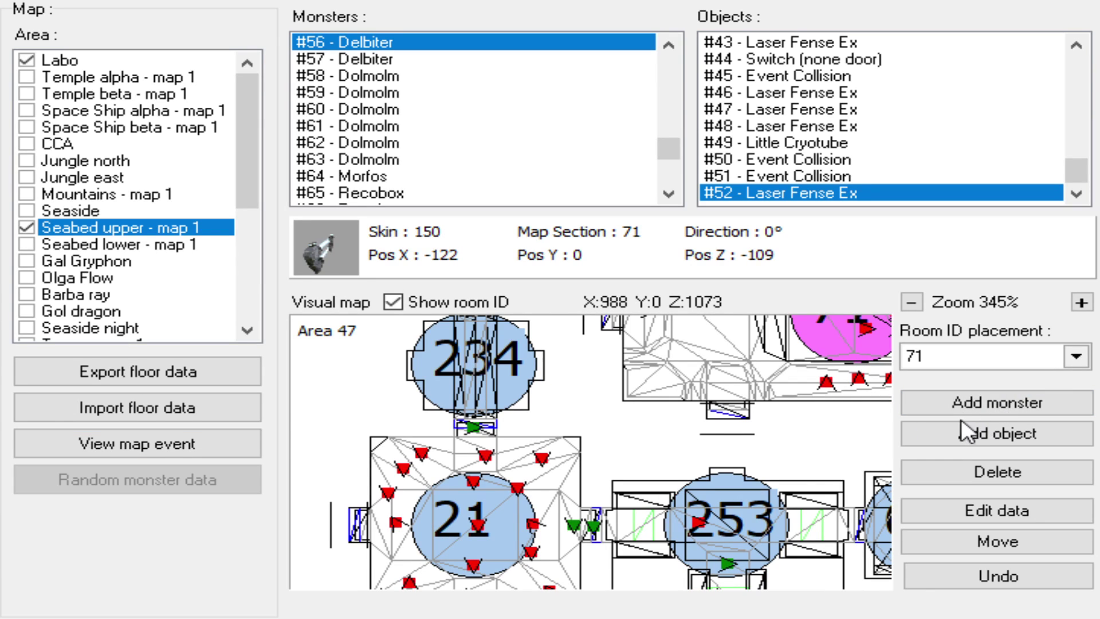
{"action": "left_click", "coordinate": [920, 394]}
{"action": "left_click_drag", "start_coordinate": [599, 502], "coordinate": [697, 448]}
{"action": "scroll", "coordinate": [623, 486], "scroll_direction": "up", "scroll_amount": 4}
{"action": "left_click", "coordinate": [1025, 404]}
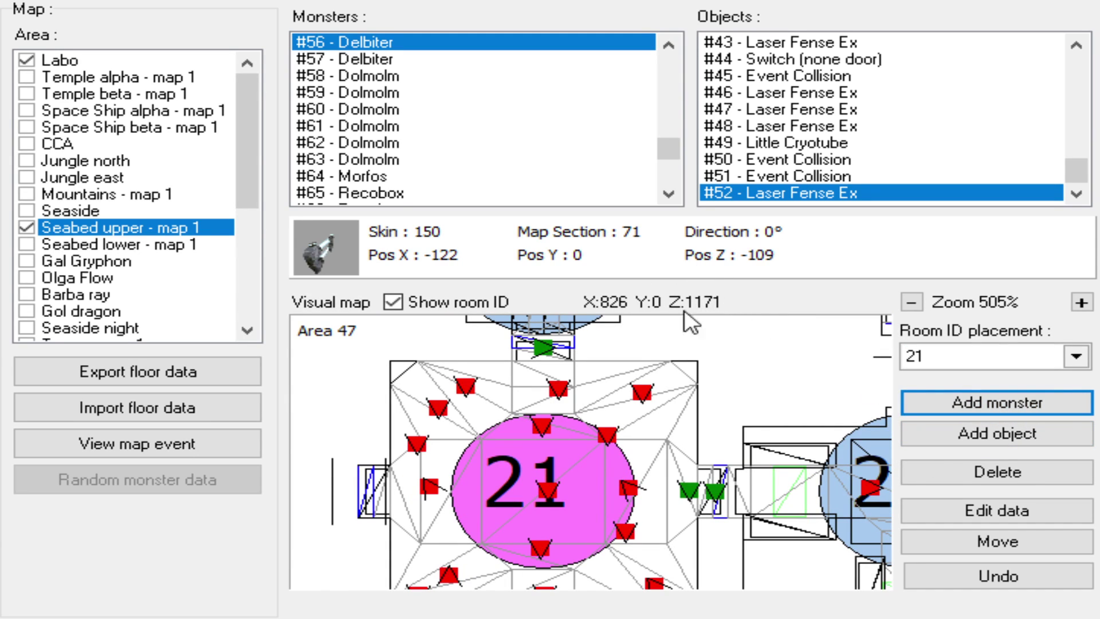
{"action": "left_click", "coordinate": [650, 428]}
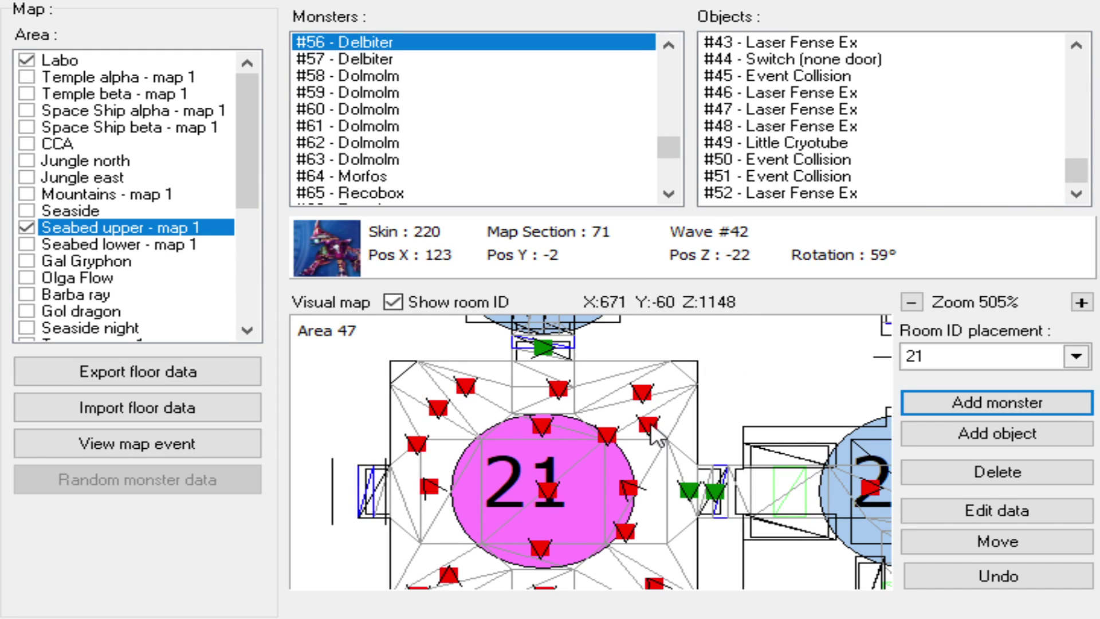
- Place two more Delbiters in room 21, one near its lower-left corner and one at the upper left of its center
{"action": "left_click", "coordinate": [649, 429]}
{"action": "left_click", "coordinate": [1039, 552]}
{"action": "left_click", "coordinate": [437, 544]}
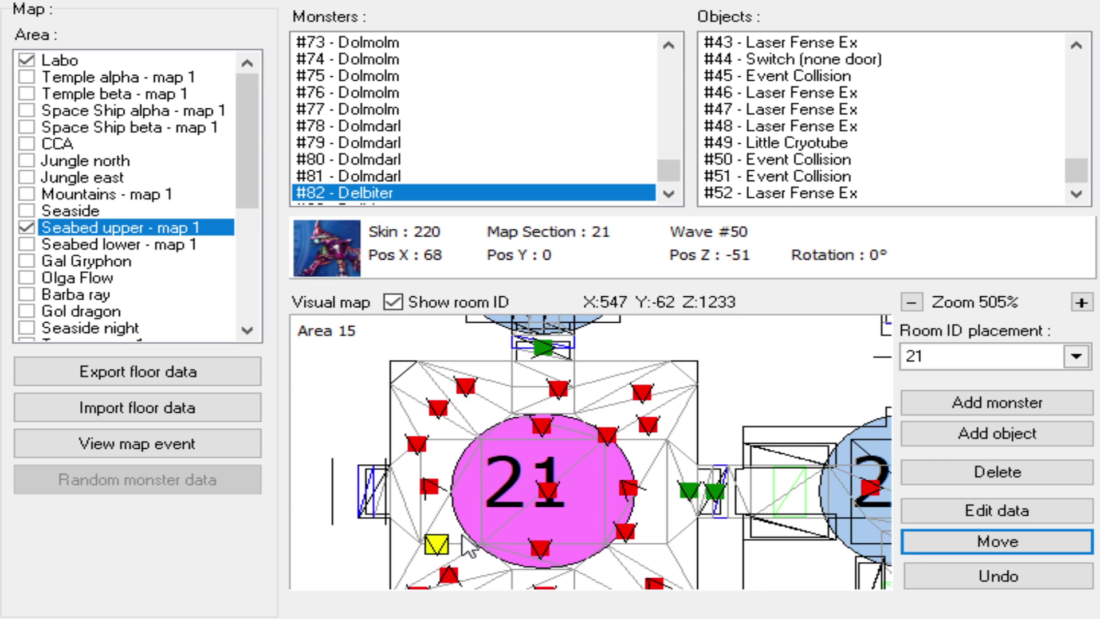
{"action": "left_click", "coordinate": [487, 431]}
{"action": "key", "text": "Escape"}
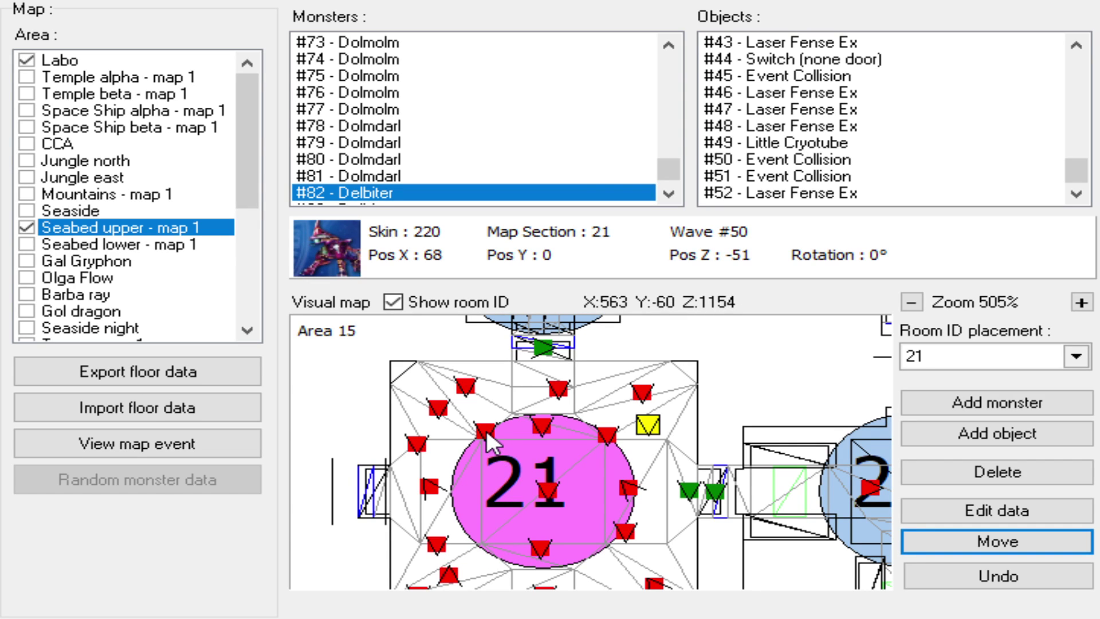
- Add a Laser Fense Ex for room 81 in its doorway to room 206, at about X 118, Z 106, and open its data for editing
{"action": "scroll", "coordinate": [538, 497], "scroll_direction": "down", "scroll_amount": 1}
{"action": "scroll", "coordinate": [538, 497], "scroll_direction": "down", "scroll_amount": 1}
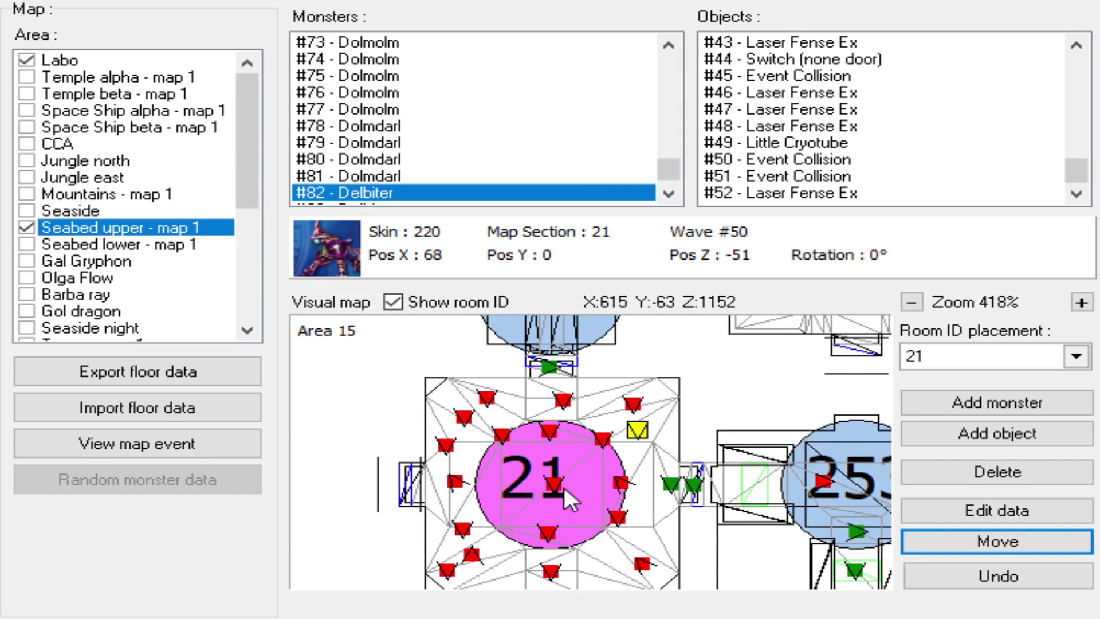
{"action": "scroll", "coordinate": [567, 489], "scroll_direction": "up", "scroll_amount": 3}
{"action": "scroll", "coordinate": [603, 473], "scroll_direction": "up", "scroll_amount": 5}
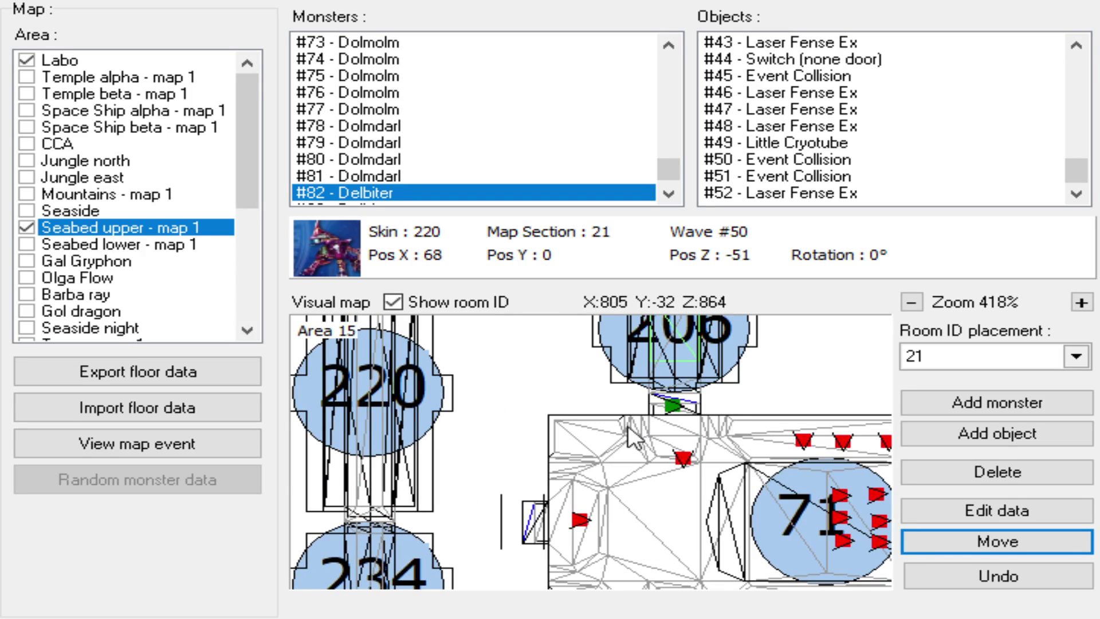
{"action": "scroll", "coordinate": [627, 428], "scroll_direction": "up", "scroll_amount": 5}
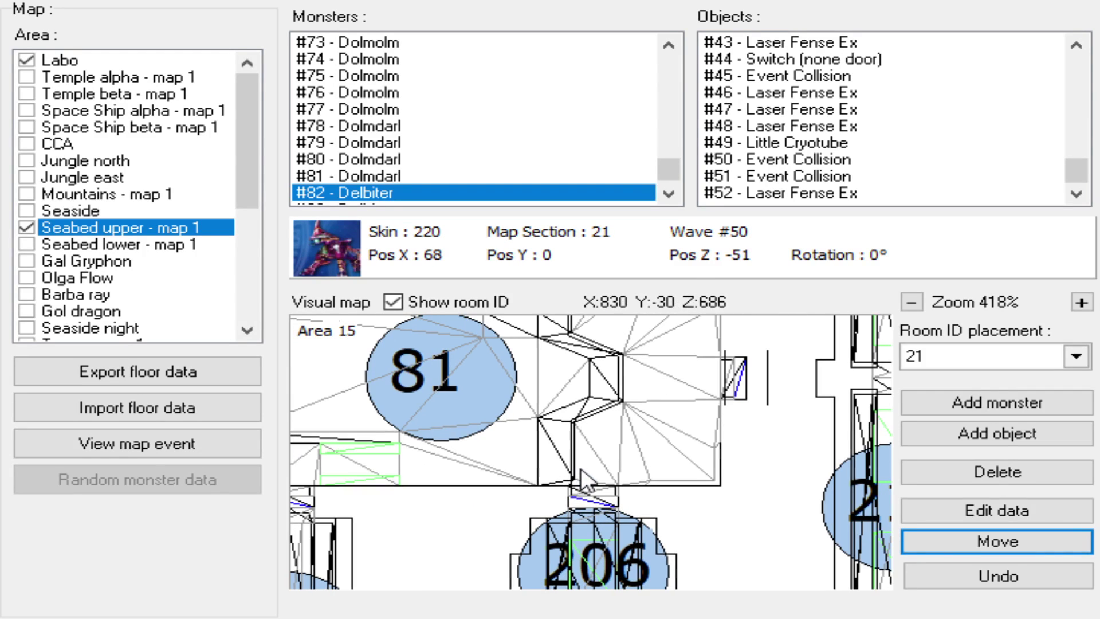
{"action": "scroll", "coordinate": [613, 469], "scroll_direction": "up", "scroll_amount": 5}
{"action": "scroll", "coordinate": [609, 469], "scroll_direction": "down", "scroll_amount": 5}
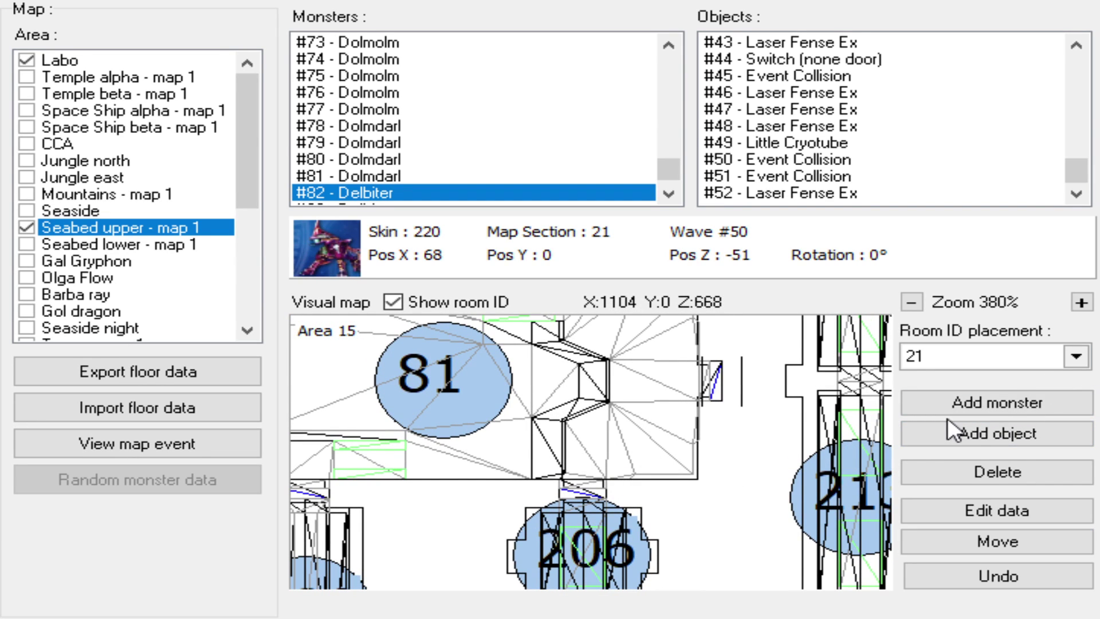
{"action": "left_click", "coordinate": [927, 476]}
{"action": "scroll", "coordinate": [634, 490], "scroll_direction": "up", "scroll_amount": 3}
{"action": "left_click_drag", "start_coordinate": [621, 490], "coordinate": [656, 460]}
{"action": "left_click", "coordinate": [939, 437]}
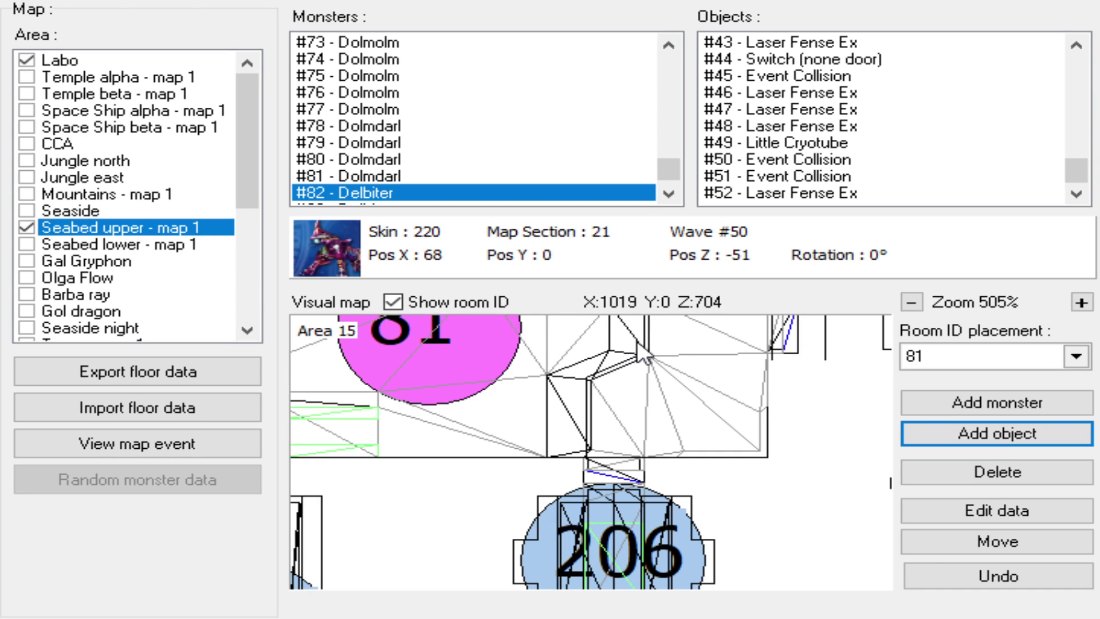
{"action": "left_click", "coordinate": [615, 472]}
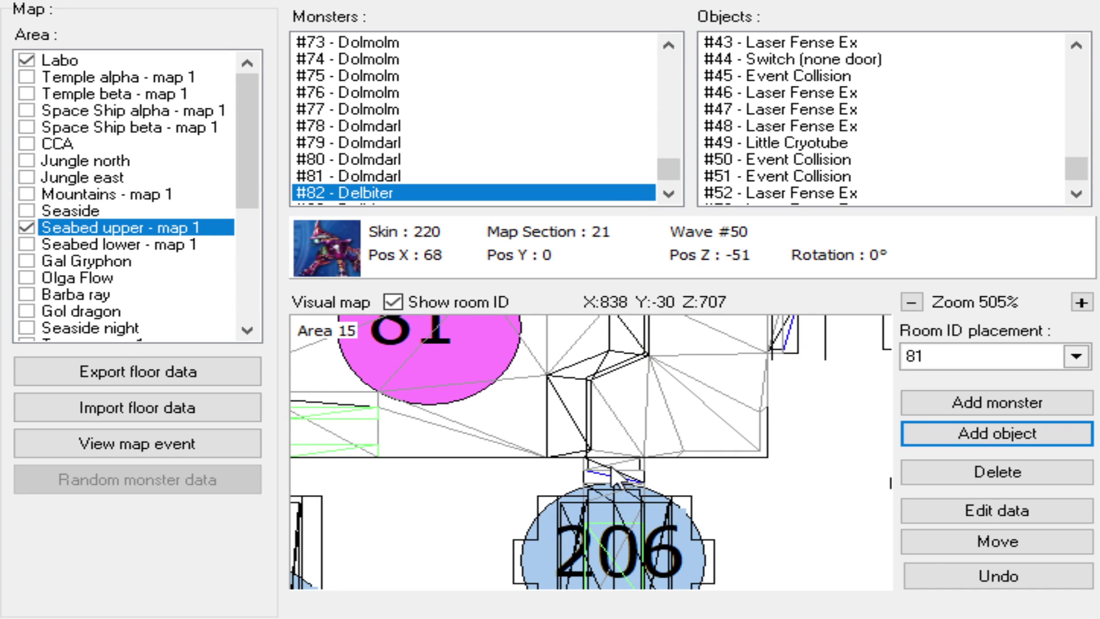
{"action": "left_click", "coordinate": [609, 466]}
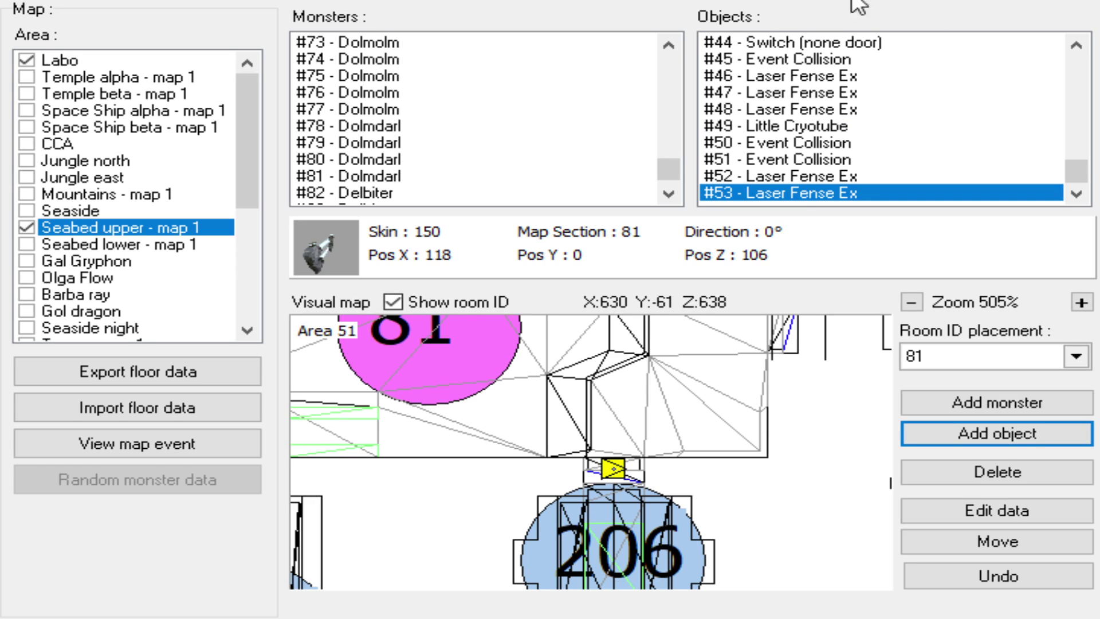
{"action": "left_click", "coordinate": [915, 510]}
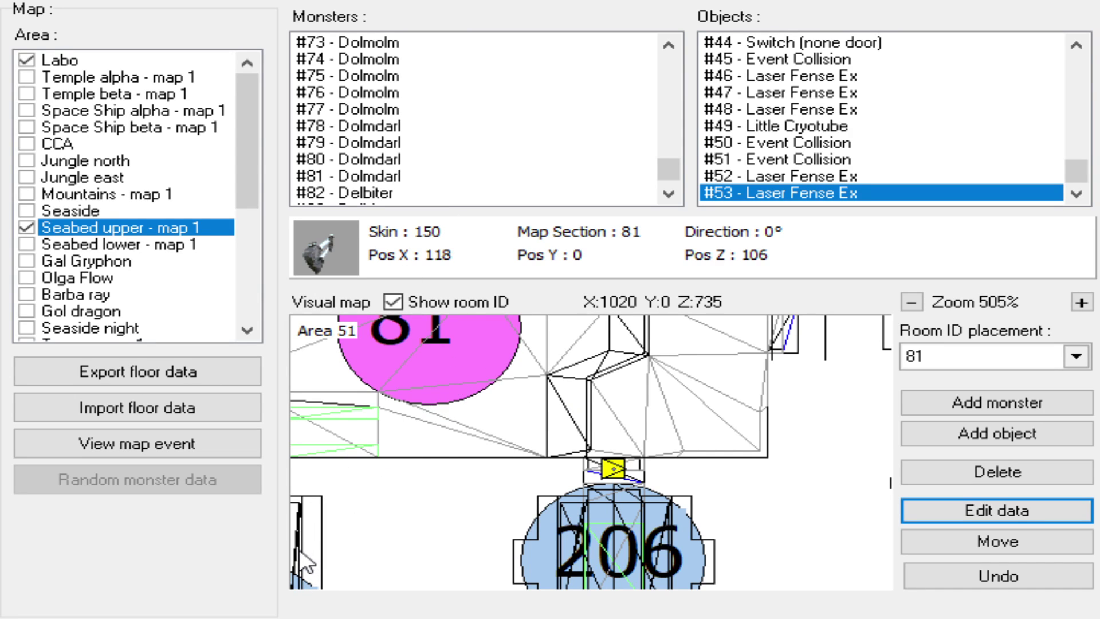
- Add an Event Collision in the lower-right part of room 81 at about X 148, Z 61, and enlarge its radius
{"action": "left_click_drag", "start_coordinate": [680, 397], "coordinate": [642, 439]}
{"action": "left_click", "coordinate": [1002, 433]}
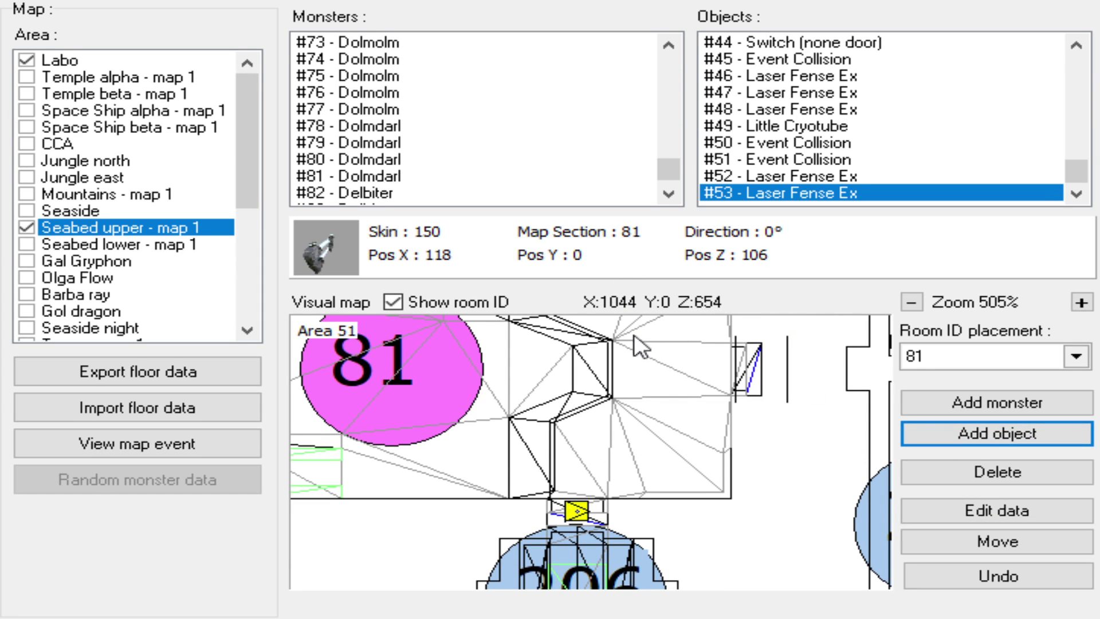
{"action": "left_click_drag", "start_coordinate": [690, 435], "coordinate": [613, 450]}
{"action": "scroll", "coordinate": [609, 464], "scroll_direction": "up", "scroll_amount": 1}
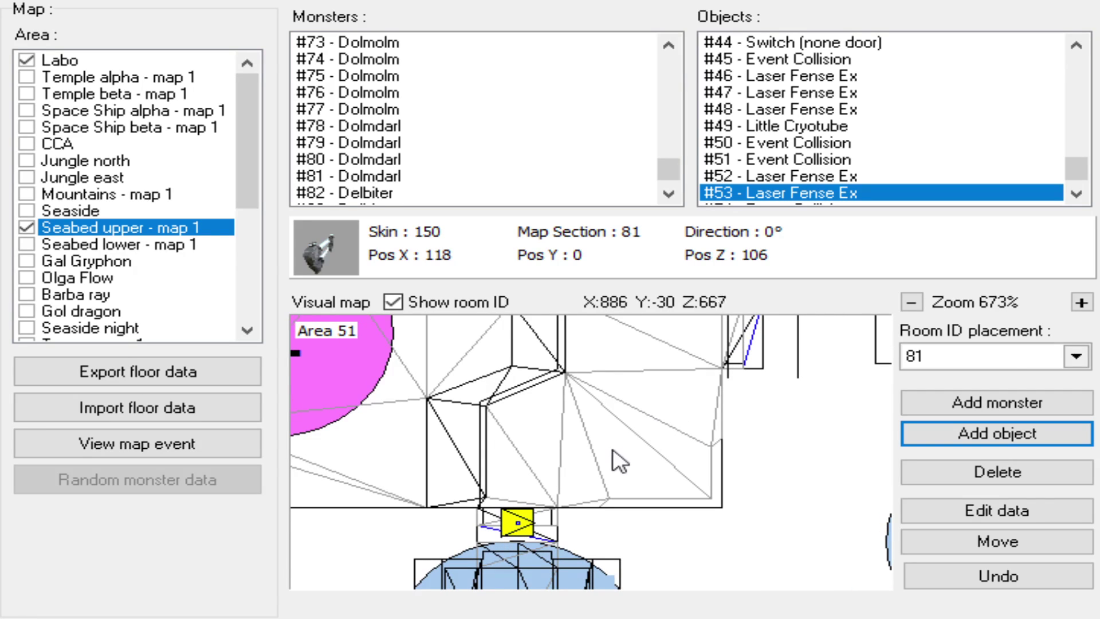
{"action": "left_click", "coordinate": [577, 438]}
{"action": "left_click", "coordinate": [577, 442]}
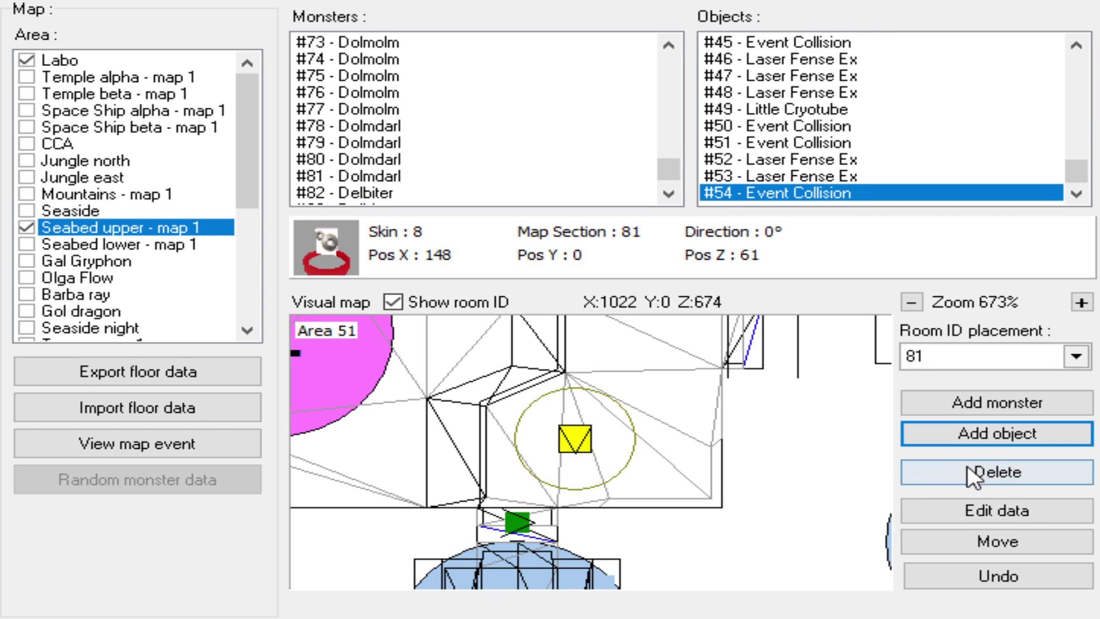
{"action": "left_click", "coordinate": [988, 507]}
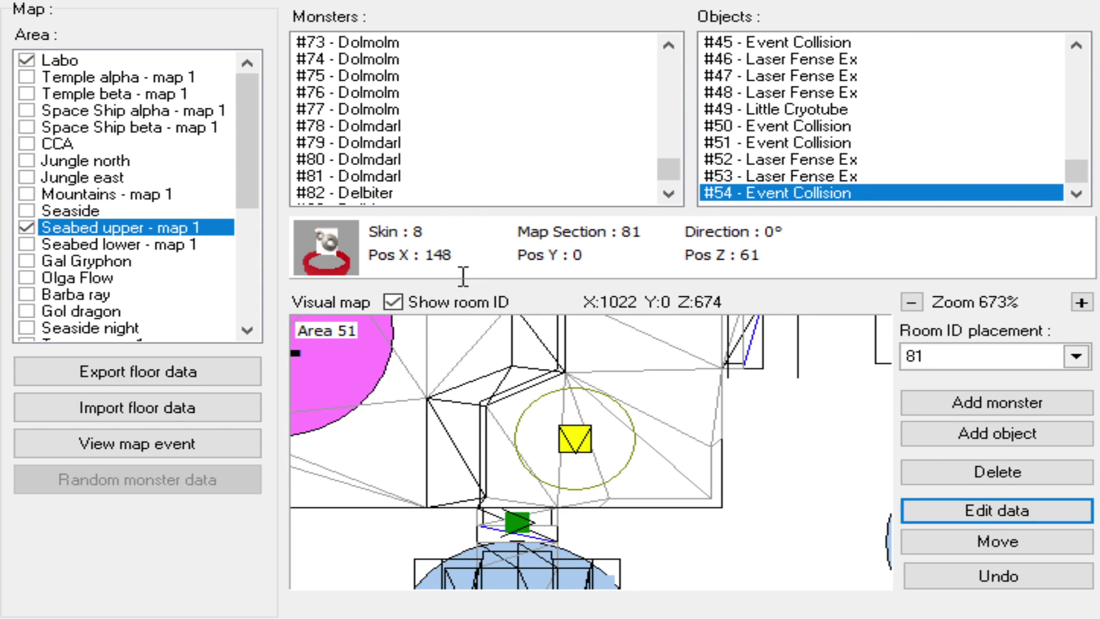
- Move room 81's new Event Collision to about X 172, Z 53, and open its data for editing
{"action": "left_click", "coordinate": [518, 522]}
{"action": "left_click", "coordinate": [577, 441]}
{"action": "left_click", "coordinate": [974, 542]}
{"action": "left_click", "coordinate": [638, 428]}
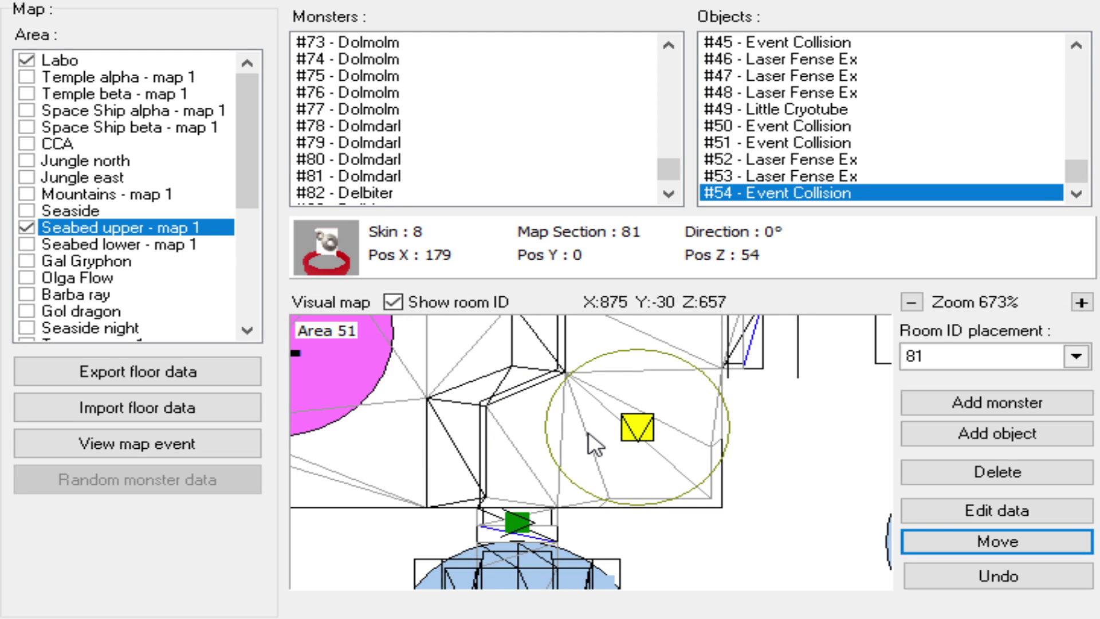
{"action": "scroll", "coordinate": [570, 440], "scroll_direction": "down", "scroll_amount": 1}
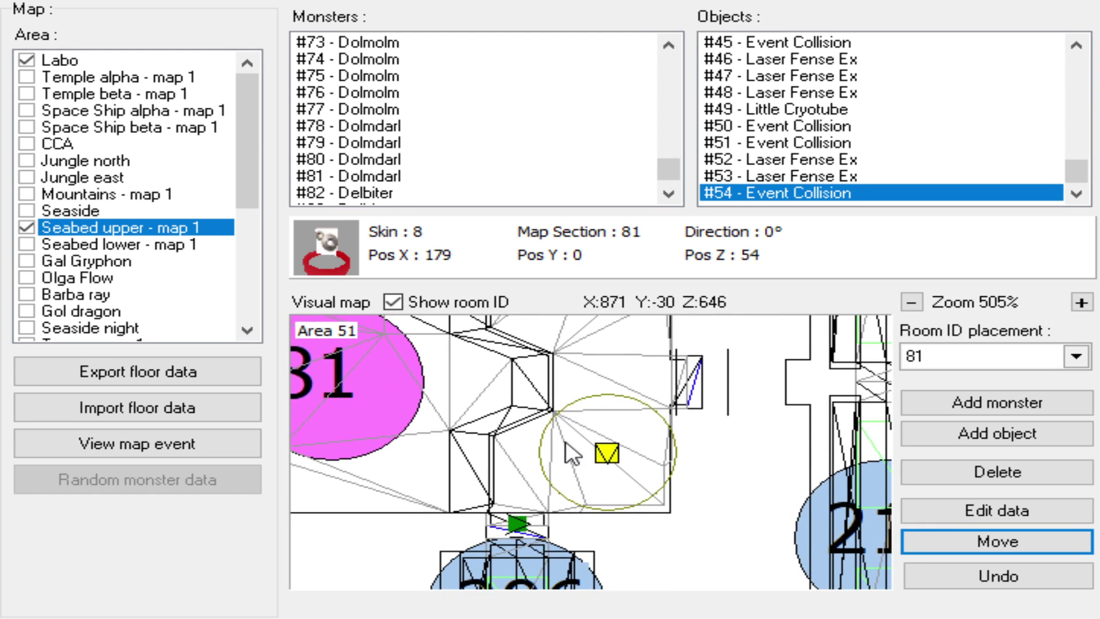
{"action": "left_click", "coordinate": [1001, 548]}
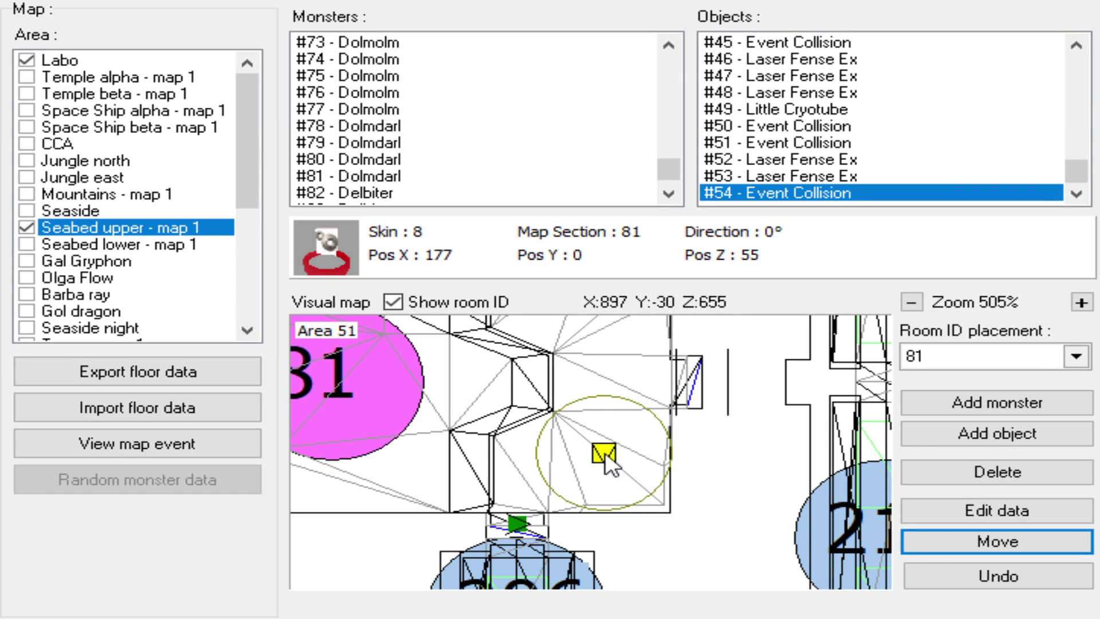
{"action": "scroll", "coordinate": [608, 461], "scroll_direction": "up", "scroll_amount": 5}
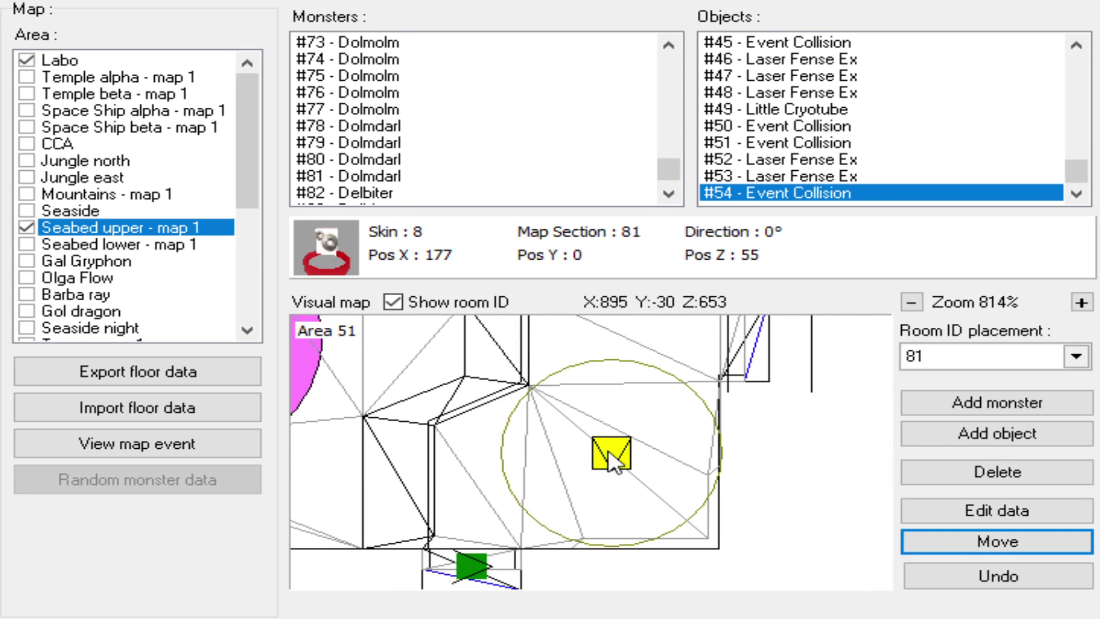
{"action": "left_click_drag", "start_coordinate": [609, 462], "coordinate": [598, 459]}
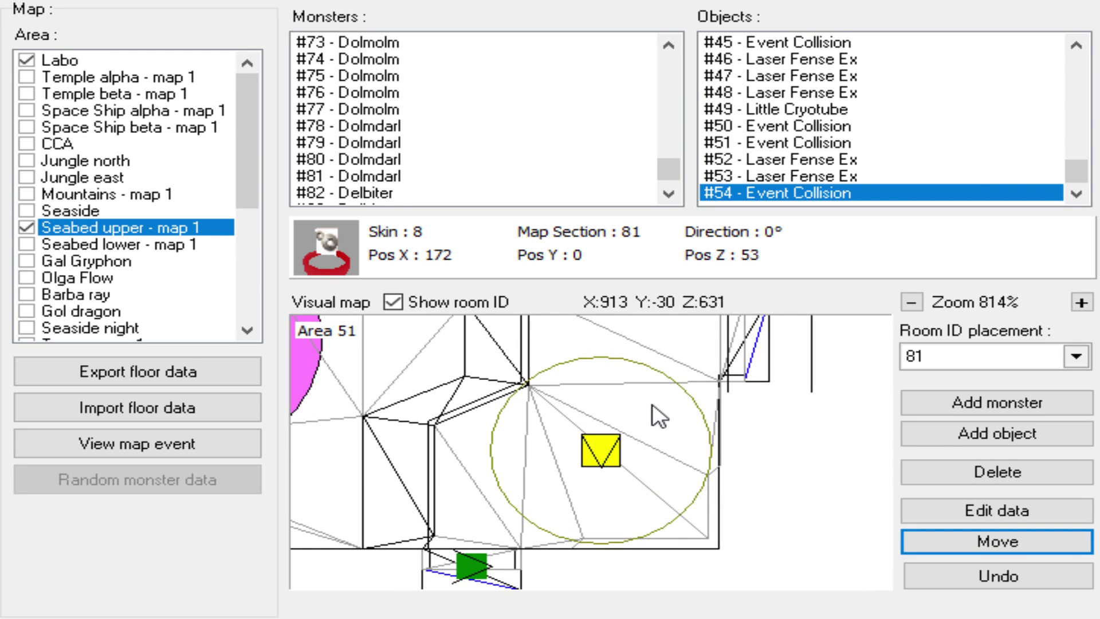
{"action": "scroll", "coordinate": [569, 479], "scroll_direction": "up", "scroll_amount": 2}
{"action": "scroll", "coordinate": [571, 493], "scroll_direction": "down", "scroll_amount": 7}
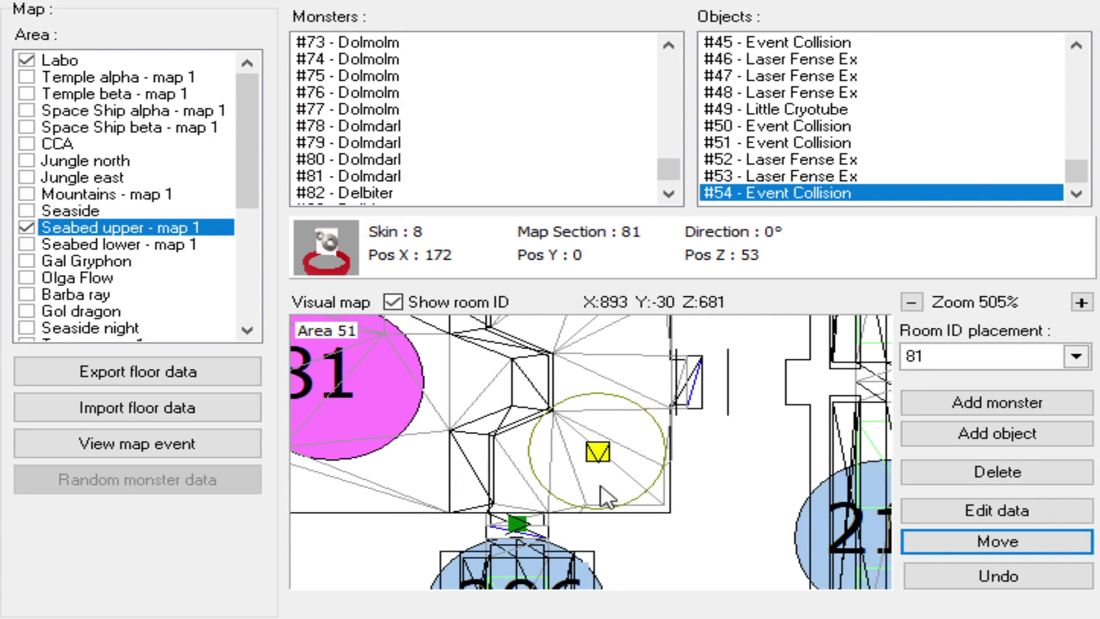
{"action": "scroll", "coordinate": [607, 450], "scroll_direction": "down", "scroll_amount": 1}
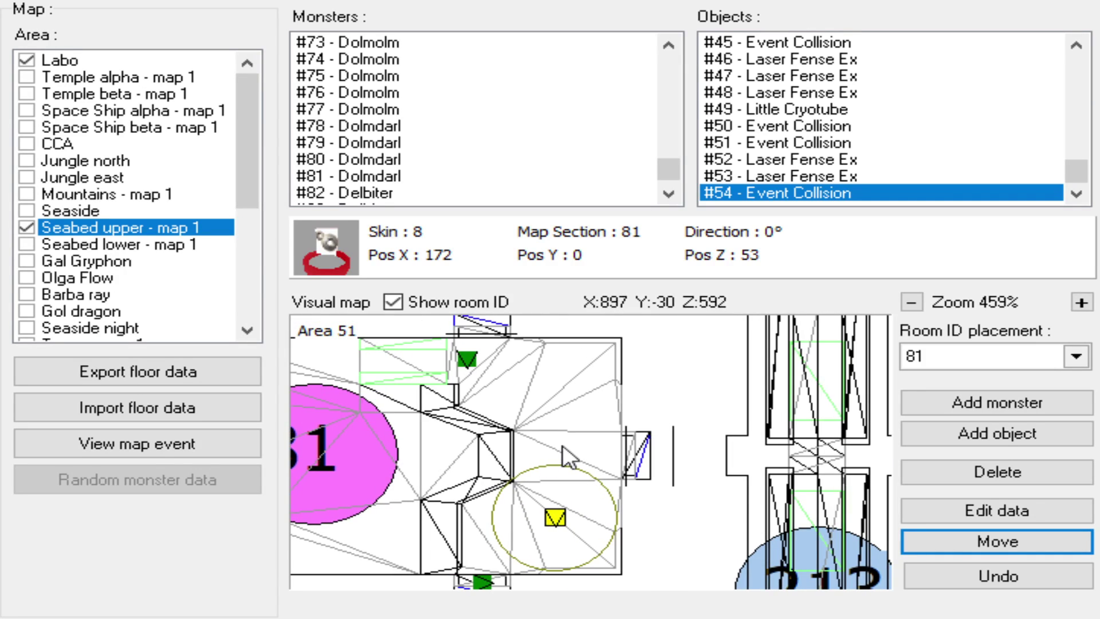
{"action": "left_click", "coordinate": [974, 510]}
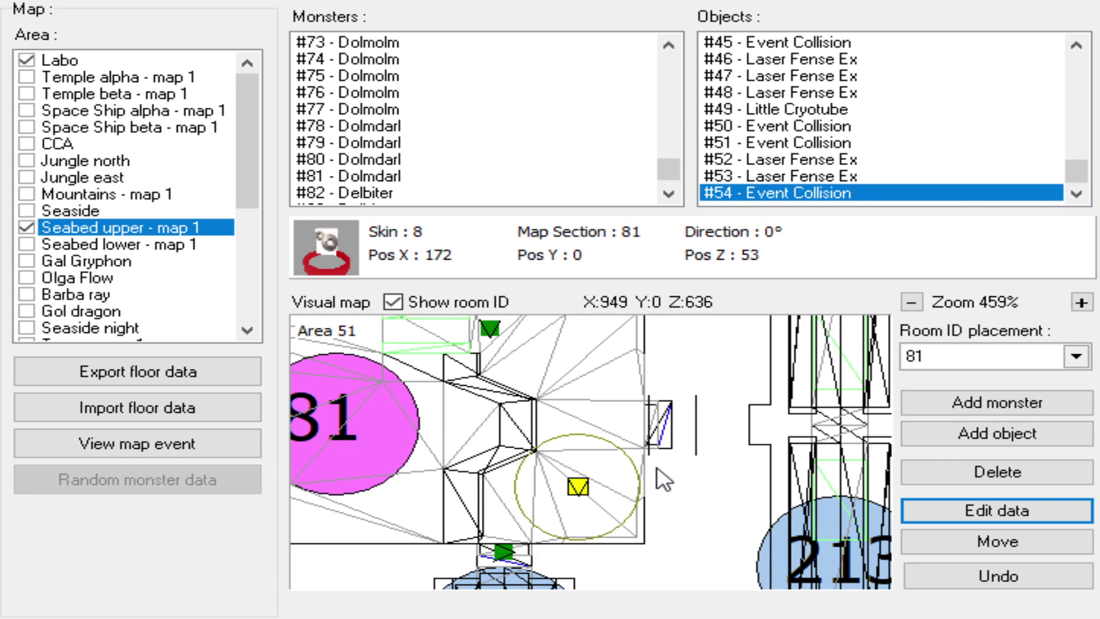
- Examine the exits and corridors around rooms 81, 206 and 213, and open the floor's map events
{"action": "scroll", "coordinate": [664, 480], "scroll_direction": "up", "scroll_amount": 2}
{"action": "scroll", "coordinate": [664, 479], "scroll_direction": "down", "scroll_amount": 4}
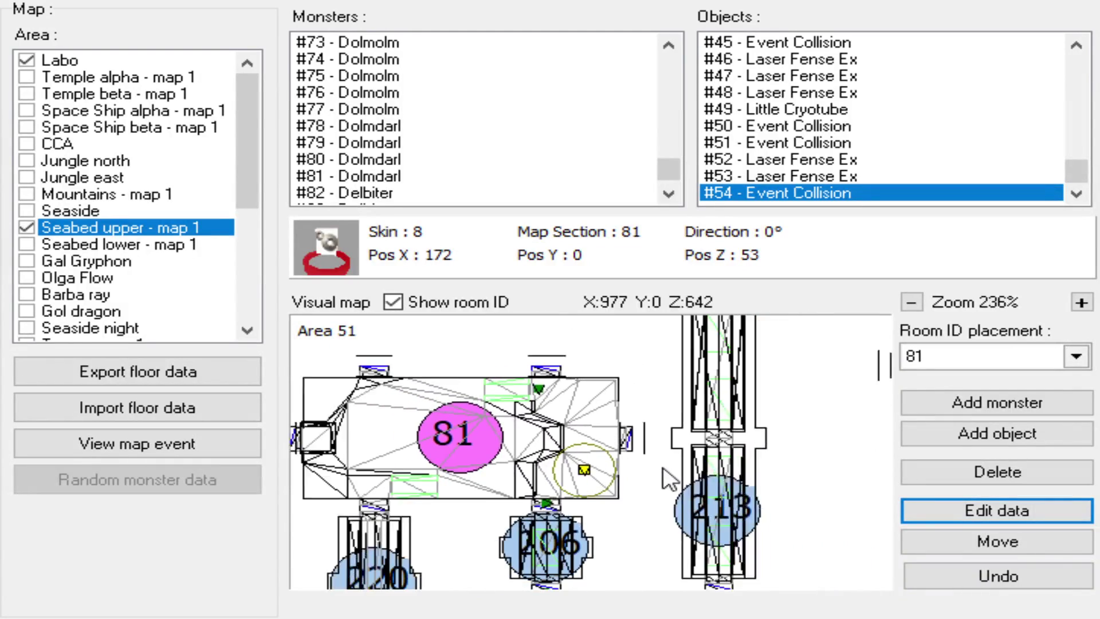
{"action": "scroll", "coordinate": [667, 478], "scroll_direction": "down", "scroll_amount": 2}
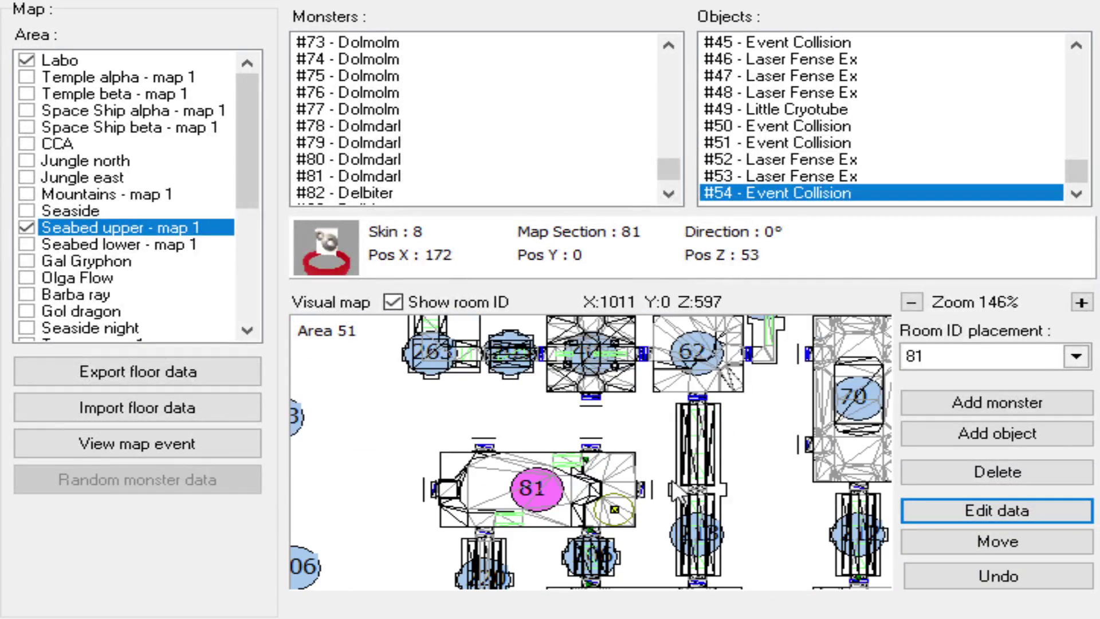
{"action": "scroll", "coordinate": [667, 475], "scroll_direction": "up", "scroll_amount": 2}
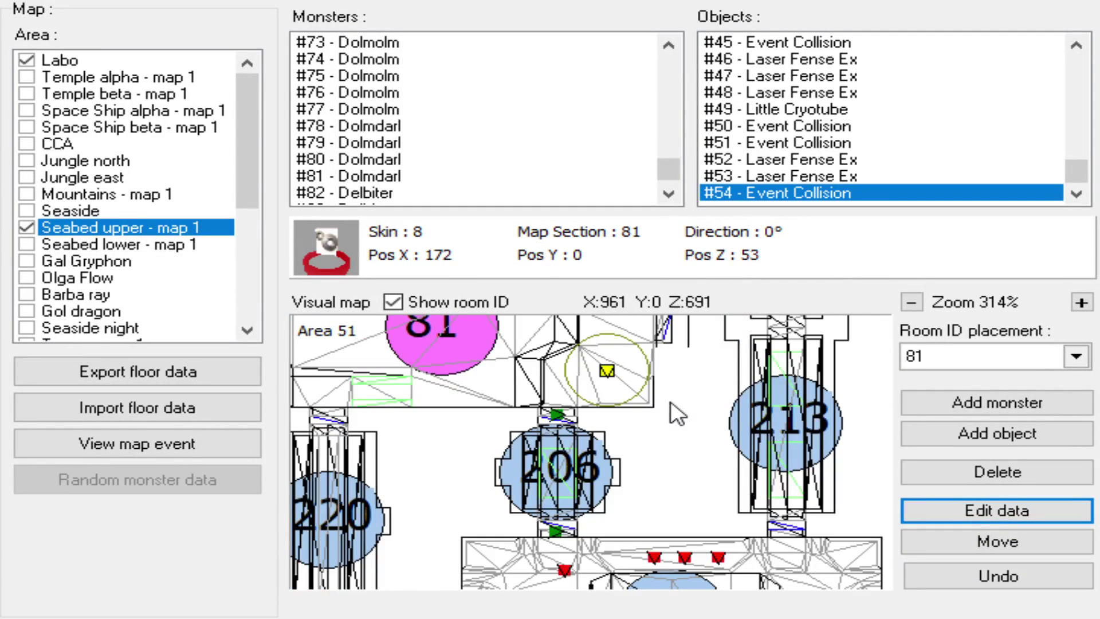
{"action": "left_click_drag", "start_coordinate": [678, 414], "coordinate": [668, 437]}
{"action": "left_click", "coordinate": [149, 439]}
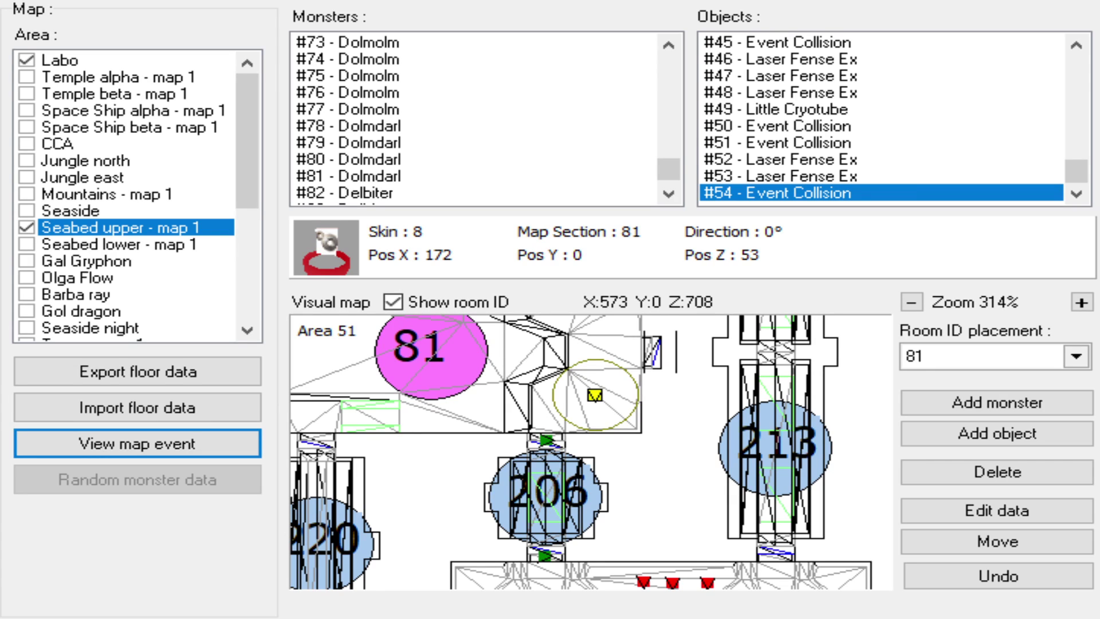
- Place three wave 51 Sinow Zoas in room 21: at about X 70, Z -28, at the center's lower left, and near the upper-left edge
{"action": "left_click_drag", "start_coordinate": [513, 435], "coordinate": [651, 373]}
{"action": "mouse_move", "coordinate": [727, 541]}
{"action": "left_mouse_down"}
{"action": "mouse_move", "coordinate": [729, 471]}
{"action": "mouse_move", "coordinate": [622, 361]}
{"action": "left_mouse_up"}
{"action": "left_click_drag", "start_coordinate": [629, 444], "coordinate": [743, 415]}
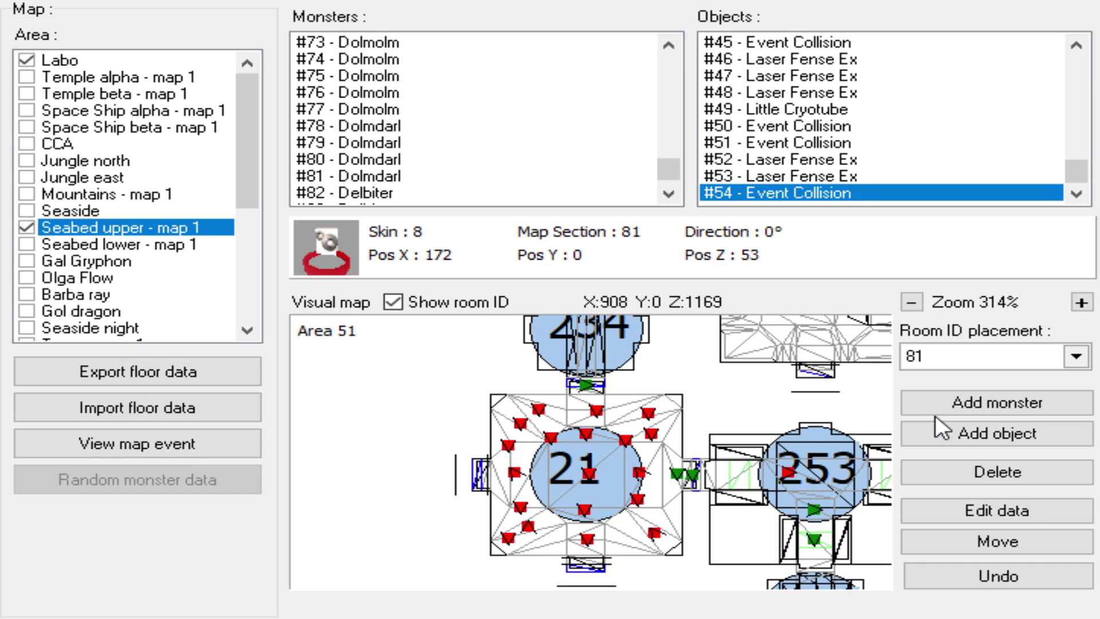
{"action": "left_click", "coordinate": [573, 475]}
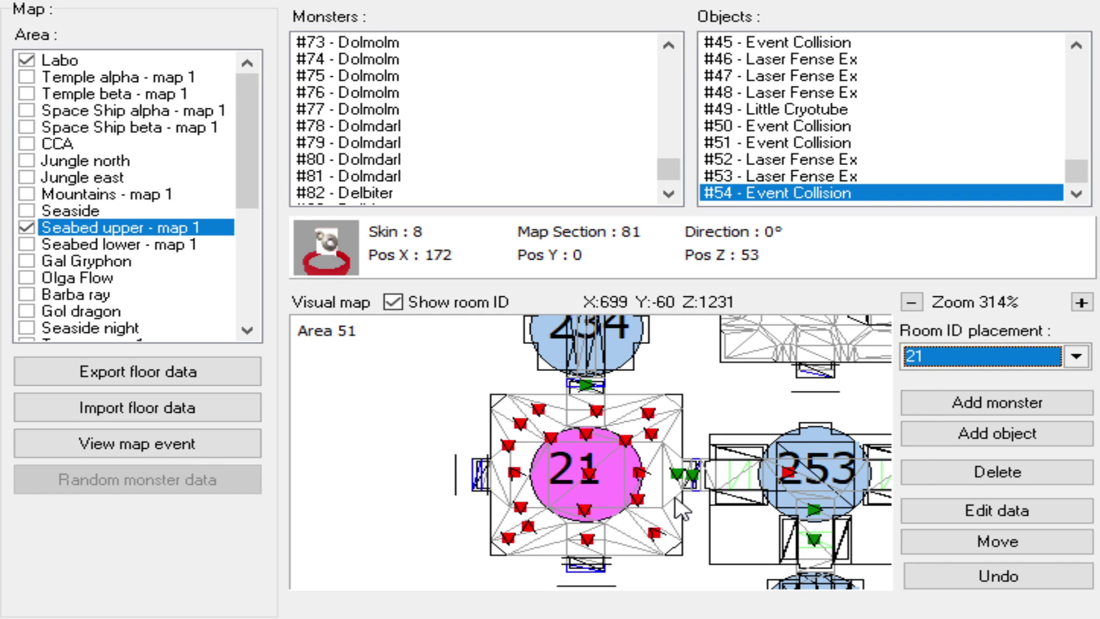
{"action": "scroll", "coordinate": [573, 476], "scroll_direction": "up", "scroll_amount": 3}
{"action": "left_click", "coordinate": [997, 402]}
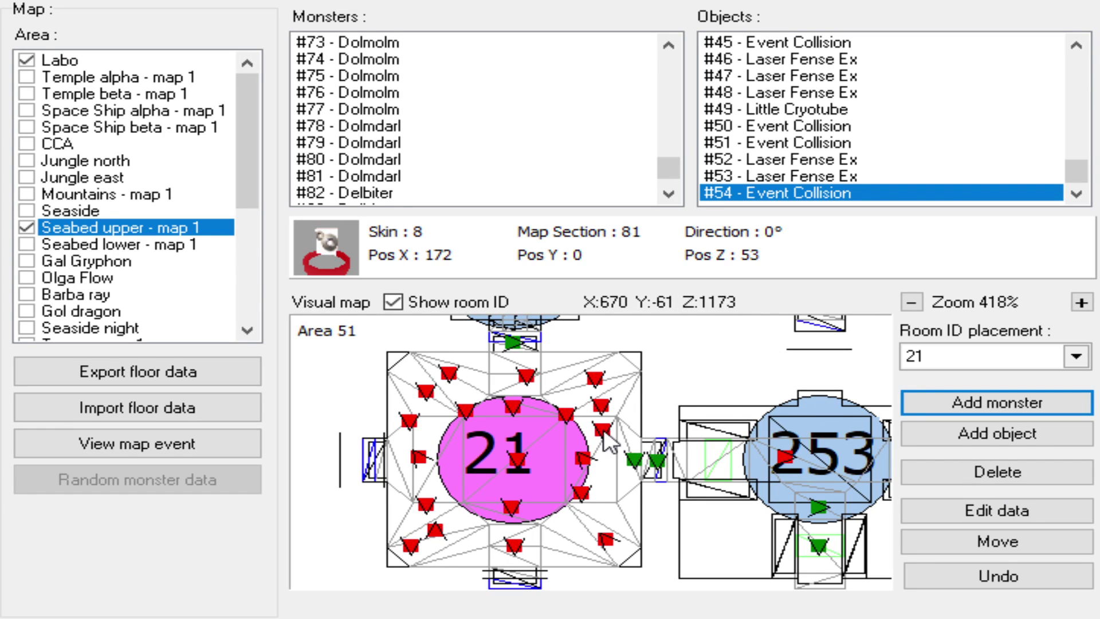
{"action": "left_click", "coordinate": [604, 434]}
{"action": "left_click", "coordinate": [967, 544]}
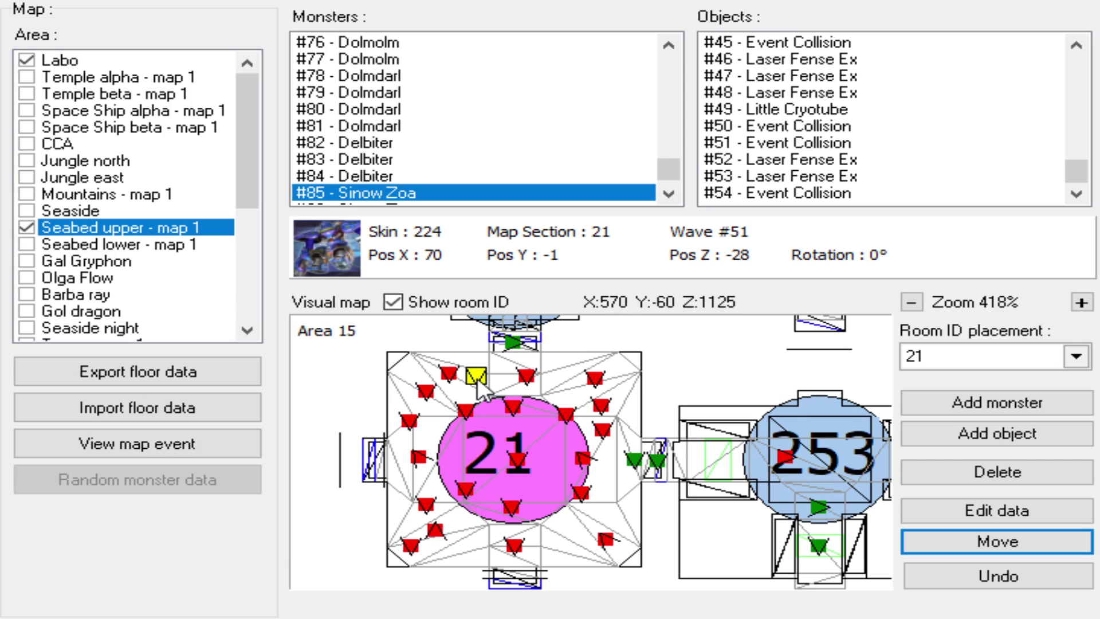
{"action": "left_click", "coordinate": [474, 379]}
- Add a wave 100 Deldepth in room 81 at about X 177, Z -4, and open the floor's map events
{"action": "scroll", "coordinate": [564, 463], "scroll_direction": "down", "scroll_amount": 1}
{"action": "left_click_drag", "start_coordinate": [589, 408], "coordinate": [568, 440]}
{"action": "left_click_drag", "start_coordinate": [606, 381], "coordinate": [585, 461]}
{"action": "mouse_move", "coordinate": [596, 329]}
{"action": "left_mouse_down"}
{"action": "mouse_move", "coordinate": [590, 445]}
{"action": "mouse_move", "coordinate": [569, 459]}
{"action": "mouse_move", "coordinate": [614, 459]}
{"action": "mouse_move", "coordinate": [590, 449]}
{"action": "left_mouse_up"}
{"action": "scroll", "coordinate": [624, 470], "scroll_direction": "up", "scroll_amount": 1}
{"action": "scroll", "coordinate": [613, 450], "scroll_direction": "up", "scroll_amount": 1}
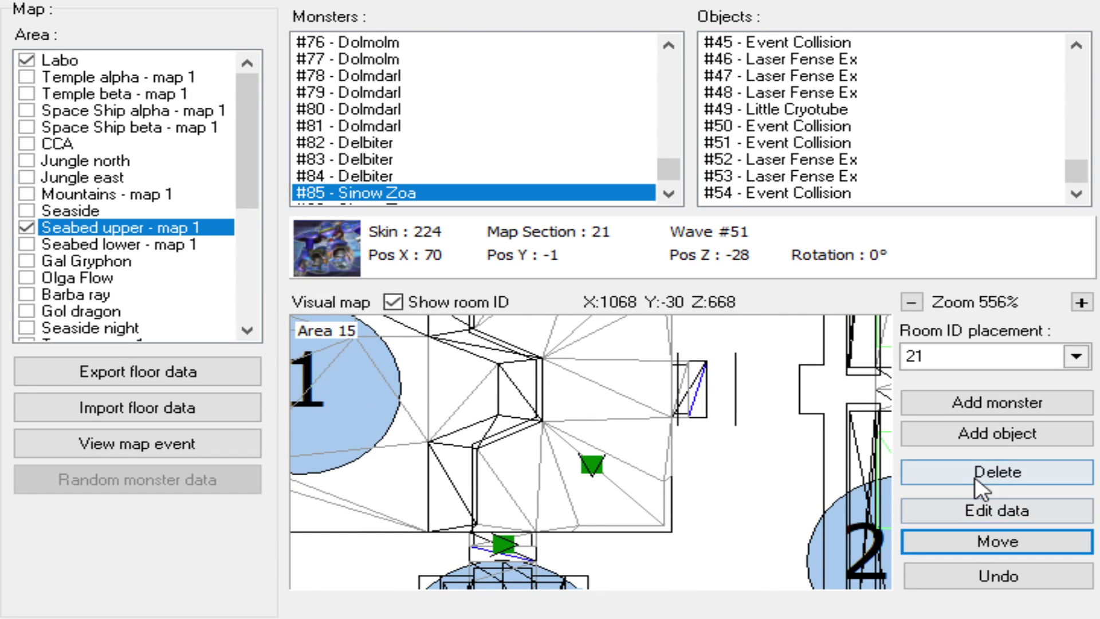
{"action": "scroll", "coordinate": [729, 483], "scroll_direction": "down", "scroll_amount": 2}
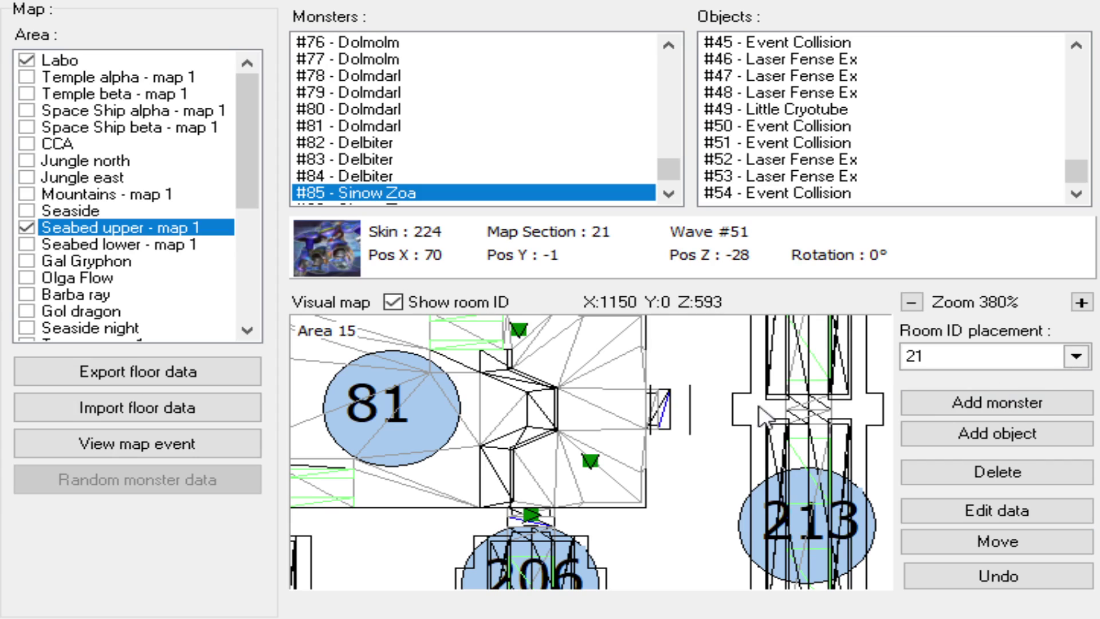
{"action": "left_click", "coordinate": [912, 486]}
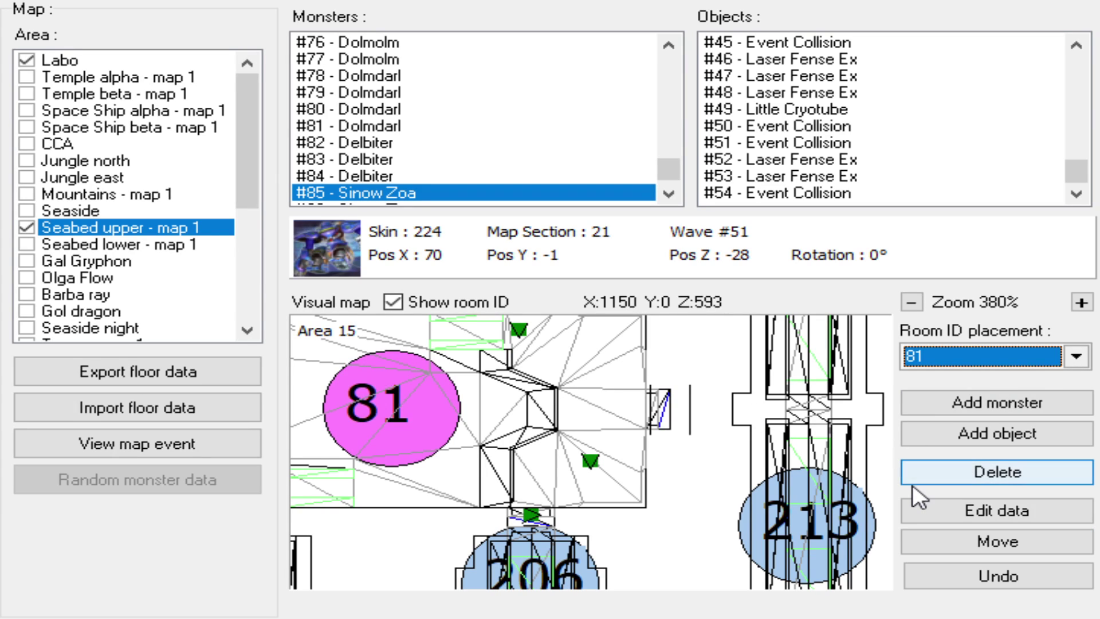
{"action": "left_click", "coordinate": [1009, 411]}
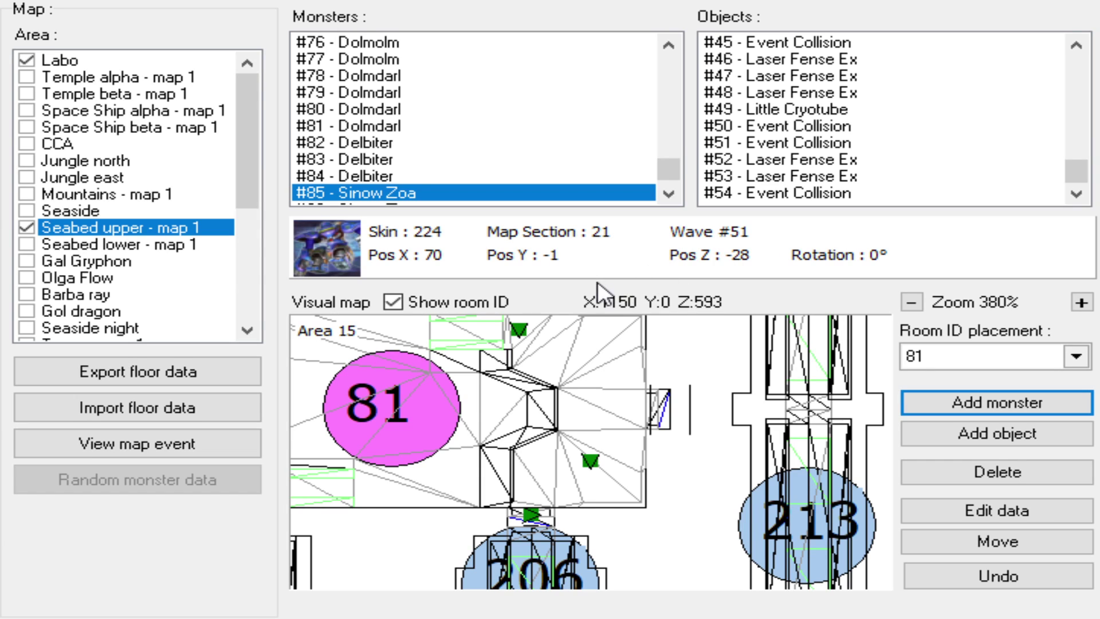
{"action": "scroll", "coordinate": [647, 361], "scroll_direction": "up", "scroll_amount": 1}
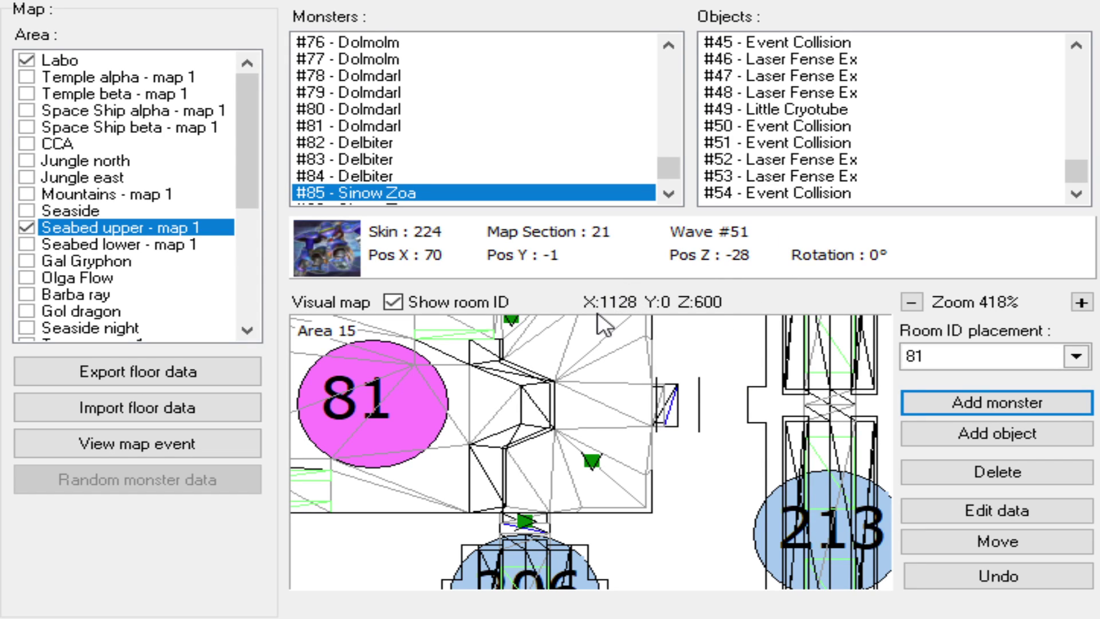
{"action": "left_click", "coordinate": [598, 402]}
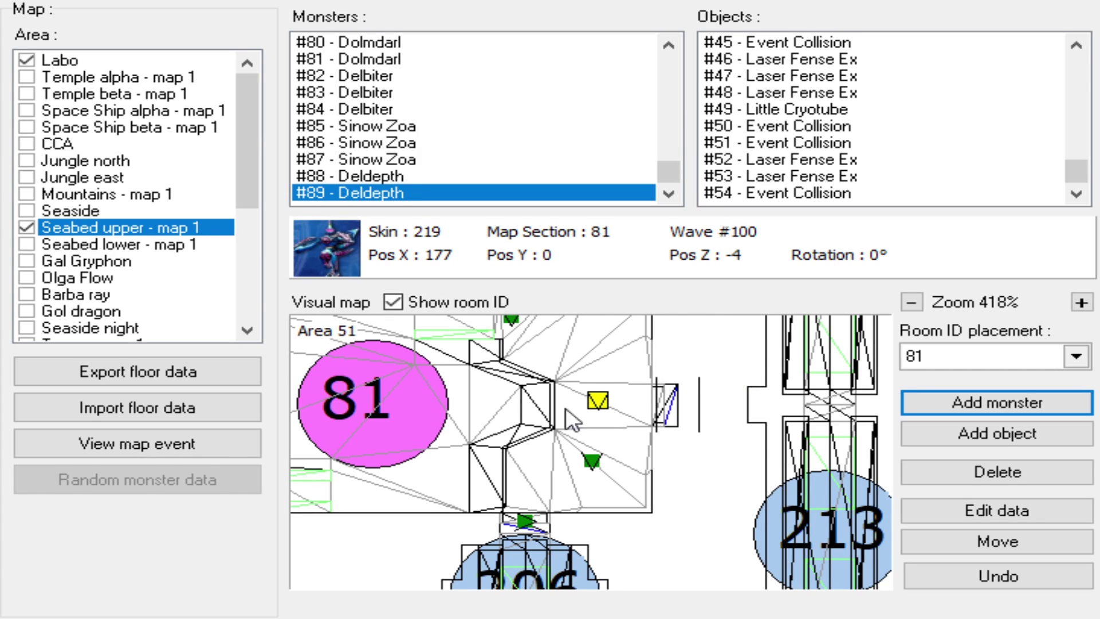
{"action": "left_click", "coordinate": [201, 455]}
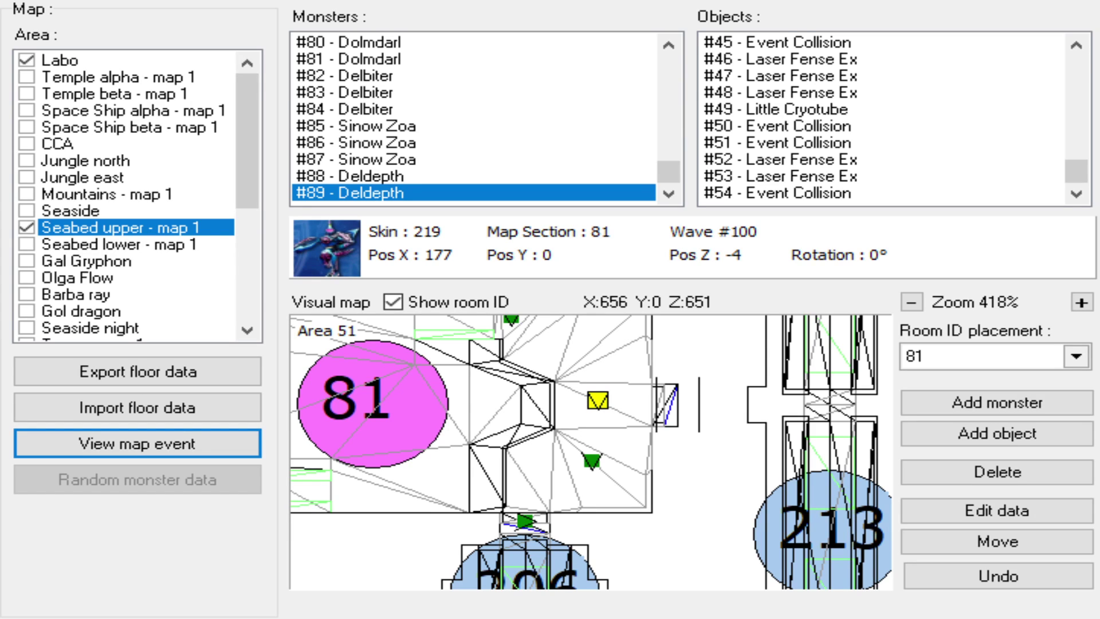
- Open the data of the Laser Fense Ex at room 81's exit toward room 206 for editing, and open the floor's map events
{"action": "left_click", "coordinate": [524, 521]}
{"action": "left_click", "coordinate": [917, 510]}
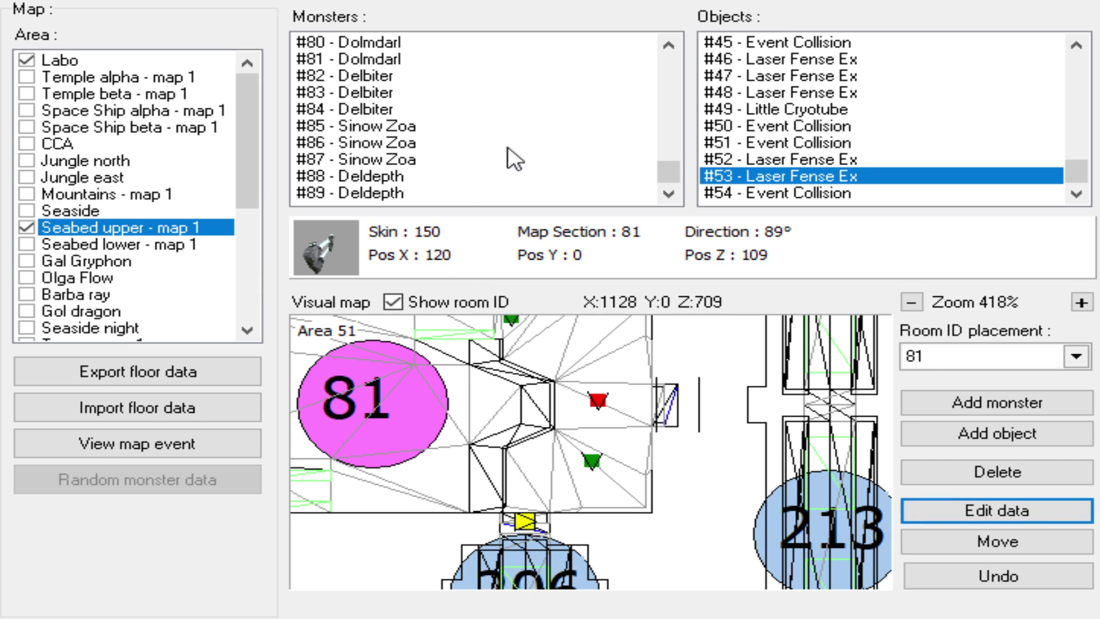
{"action": "left_click_drag", "start_coordinate": [492, 412], "coordinate": [530, 423]}
{"action": "left_click_drag", "start_coordinate": [609, 504], "coordinate": [581, 458]}
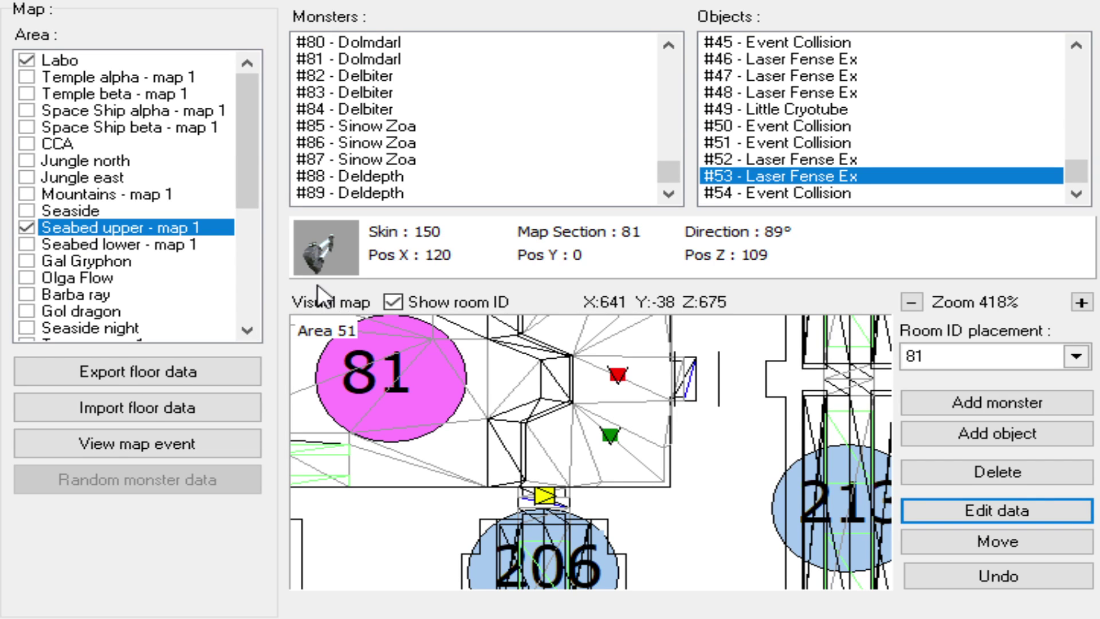
{"action": "left_click_drag", "start_coordinate": [531, 327], "coordinate": [584, 412]}
{"action": "scroll", "coordinate": [583, 415], "scroll_direction": "down", "scroll_amount": 5}
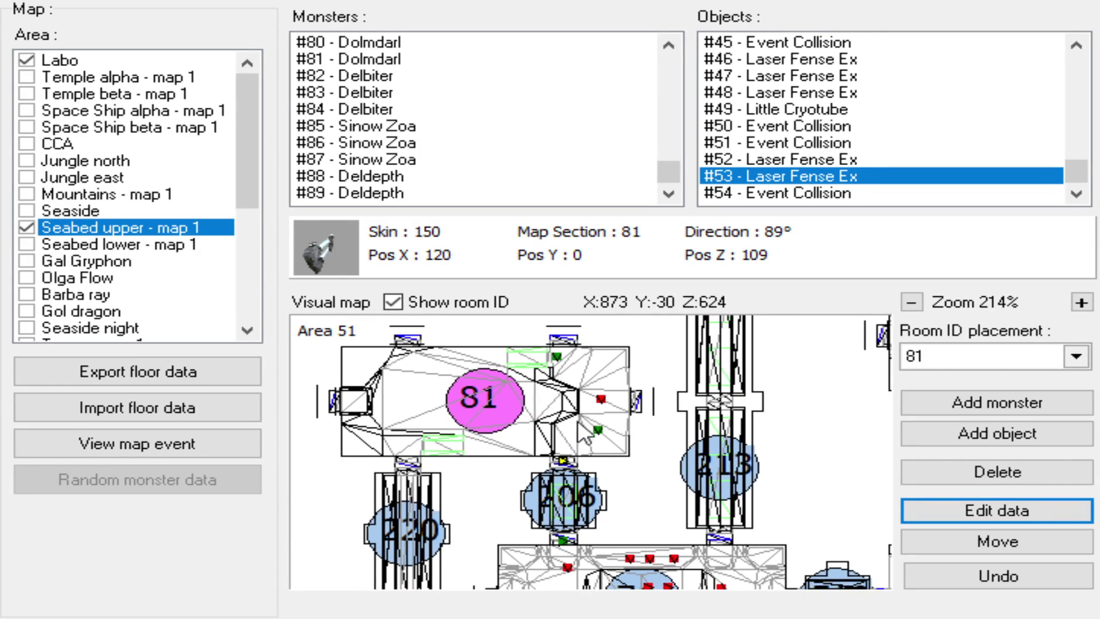
{"action": "scroll", "coordinate": [582, 414], "scroll_direction": "up", "scroll_amount": 5}
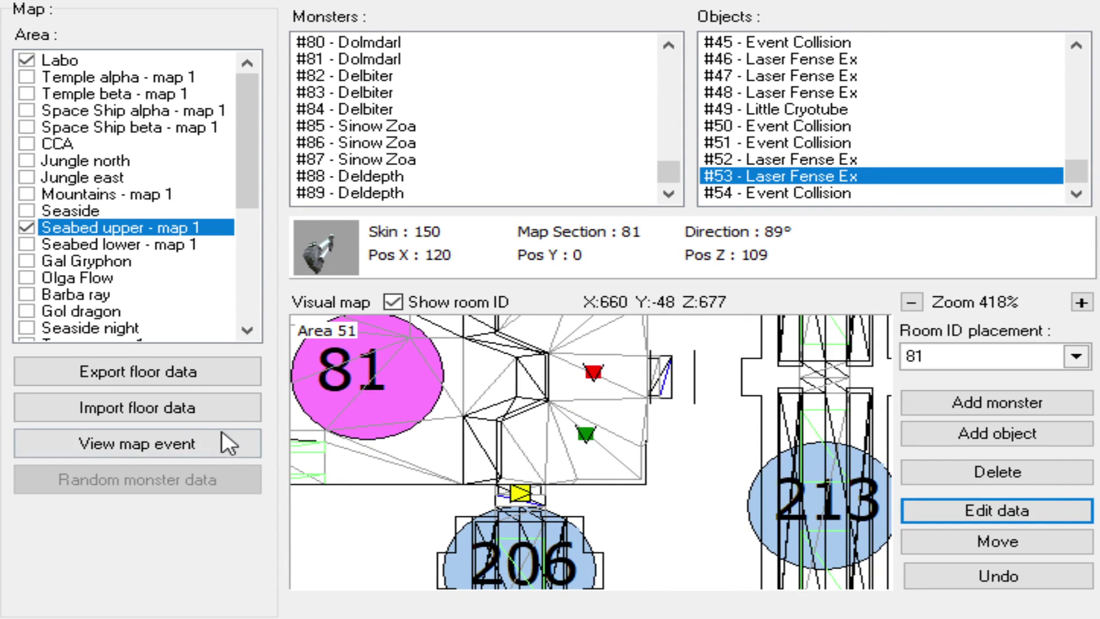
{"action": "left_click", "coordinate": [211, 442]}
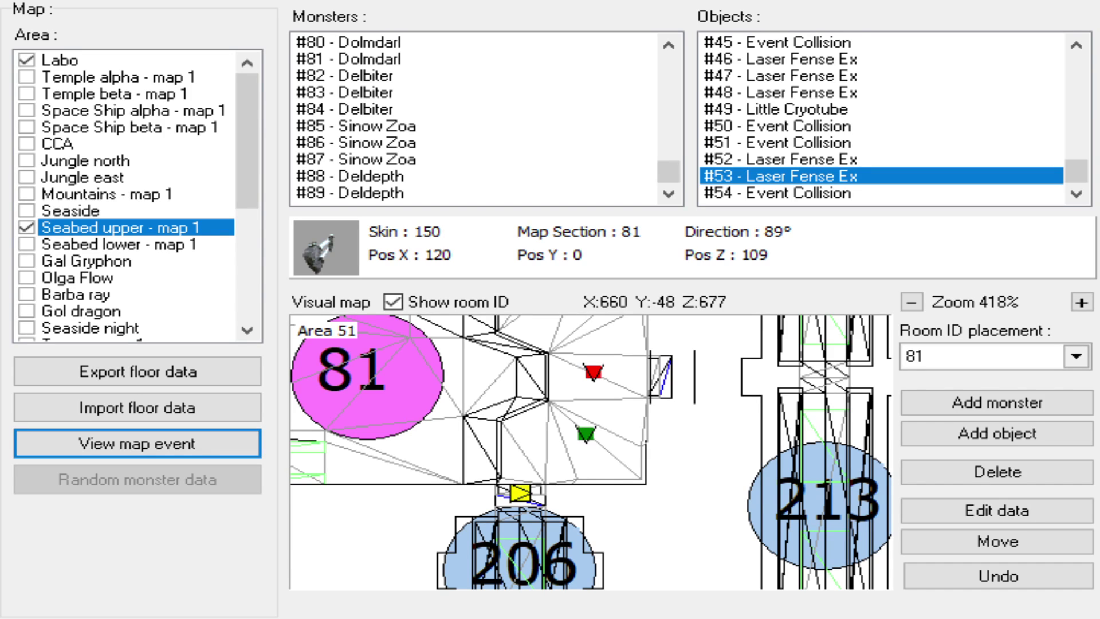
- Place two wave 101 Sinow Zeles in room 81, at about X 179, Z -76 and X 181, Z 80
{"action": "scroll", "coordinate": [630, 424], "scroll_direction": "up", "scroll_amount": 1}
{"action": "left_click_drag", "start_coordinate": [630, 424], "coordinate": [601, 502]}
{"action": "left_click", "coordinate": [923, 395]}
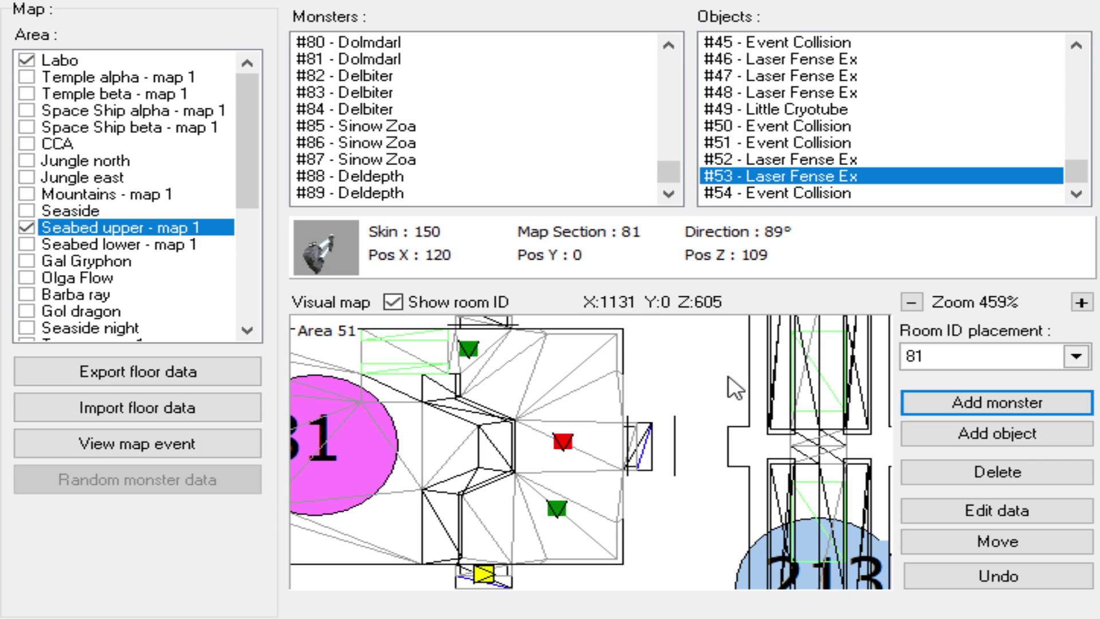
{"action": "left_click", "coordinate": [568, 355]}
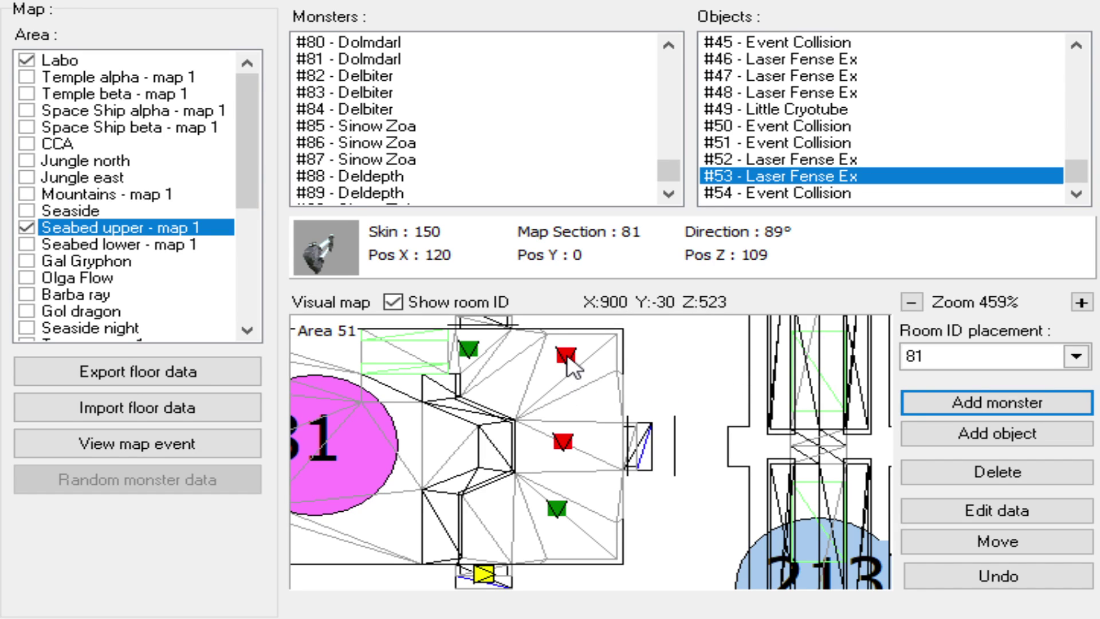
{"action": "left_click", "coordinate": [981, 543]}
{"action": "left_click", "coordinate": [566, 538]}
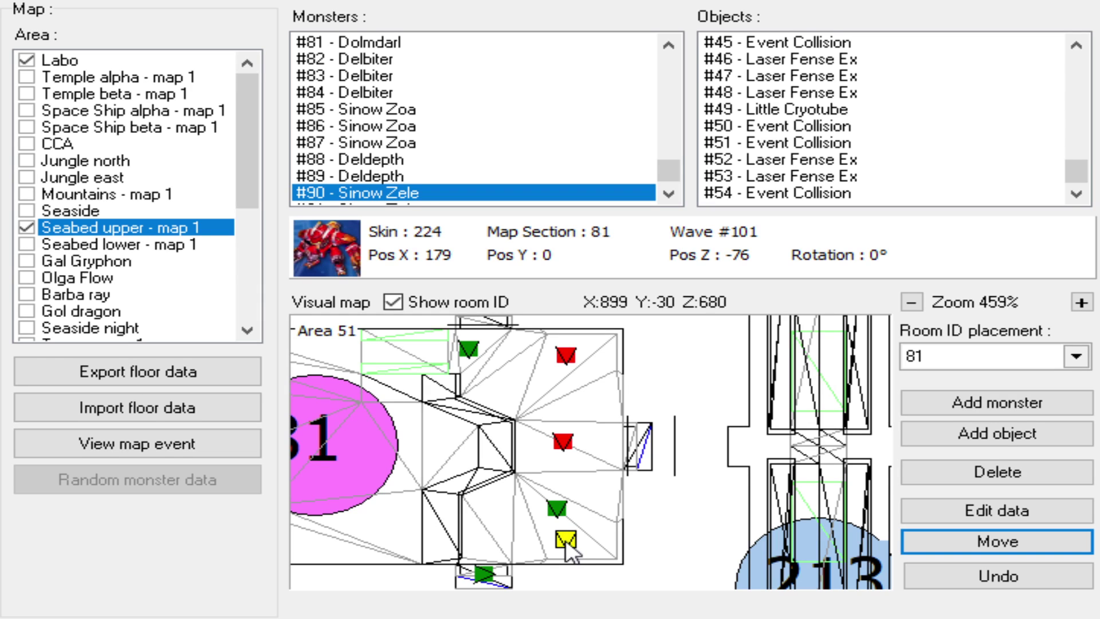
- Set the rotation of room 81's Sinow Zele at X 181, Z 80 to 180°
{"action": "scroll", "coordinate": [557, 484], "scroll_direction": "down", "scroll_amount": 1}
{"action": "left_click", "coordinate": [573, 526]}
{"action": "left_click", "coordinate": [573, 525]}
{"action": "left_click", "coordinate": [1003, 515]}
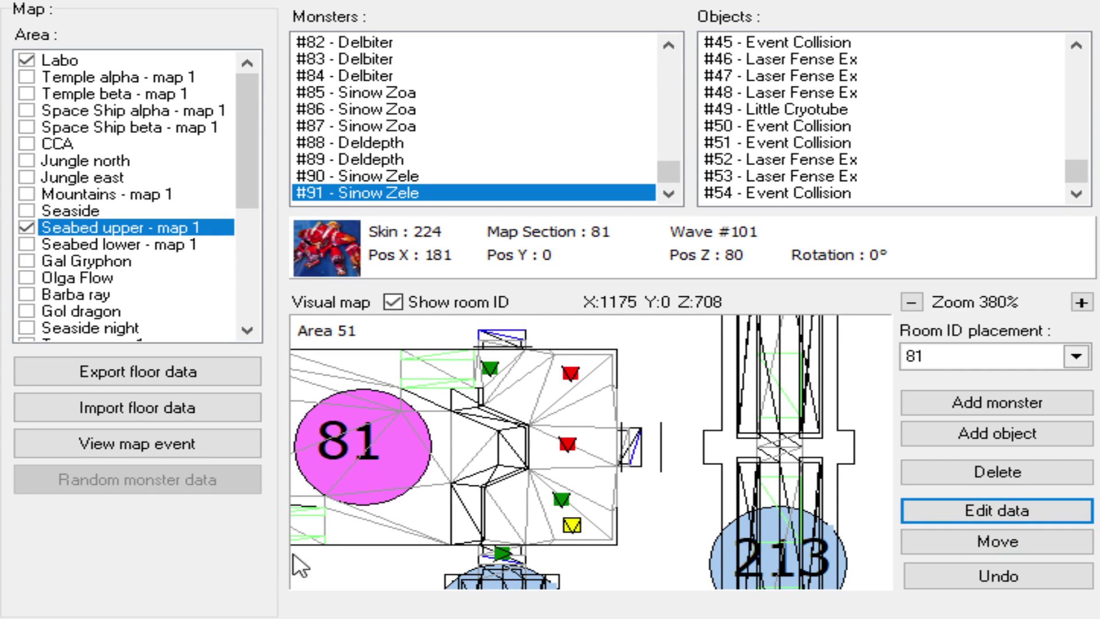
- Examine the layout and monster placement around rooms 81, 71 and 21, and open the floor's map events
{"action": "scroll", "coordinate": [542, 453], "scroll_direction": "up", "scroll_amount": 7}
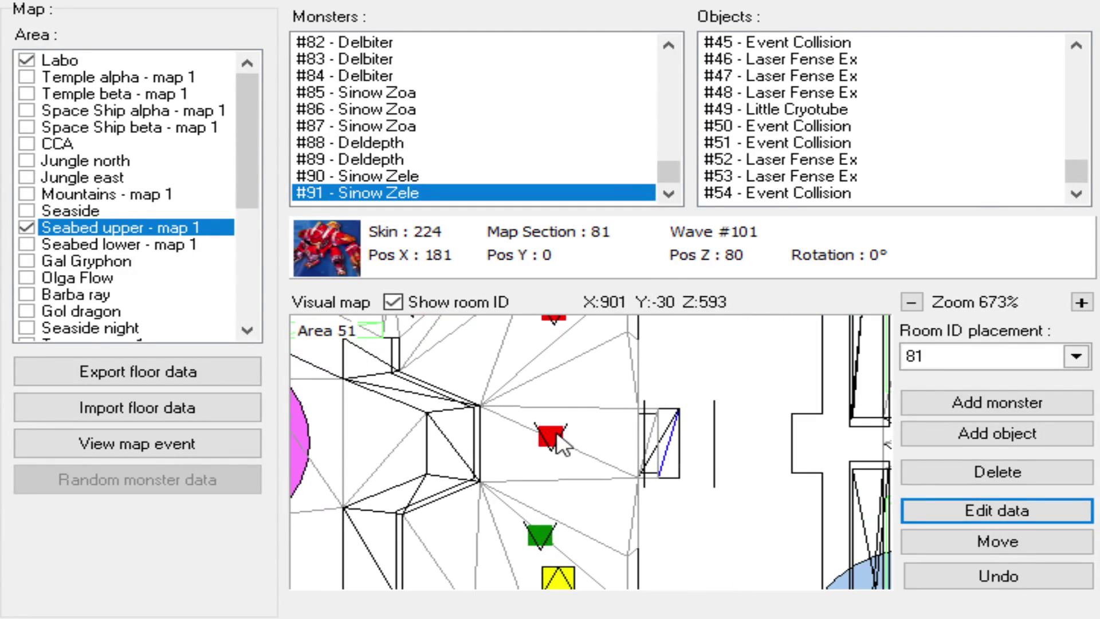
{"action": "scroll", "coordinate": [553, 470], "scroll_direction": "down", "scroll_amount": 8}
{"action": "left_click_drag", "start_coordinate": [551, 434], "coordinate": [688, 351]}
{"action": "scroll", "coordinate": [648, 453], "scroll_direction": "down", "scroll_amount": 6}
{"action": "left_click_drag", "start_coordinate": [643, 451], "coordinate": [683, 405]}
{"action": "left_click_drag", "start_coordinate": [743, 469], "coordinate": [629, 506]}
{"action": "left_click_drag", "start_coordinate": [631, 444], "coordinate": [653, 438]}
{"action": "left_click", "coordinate": [174, 446]}
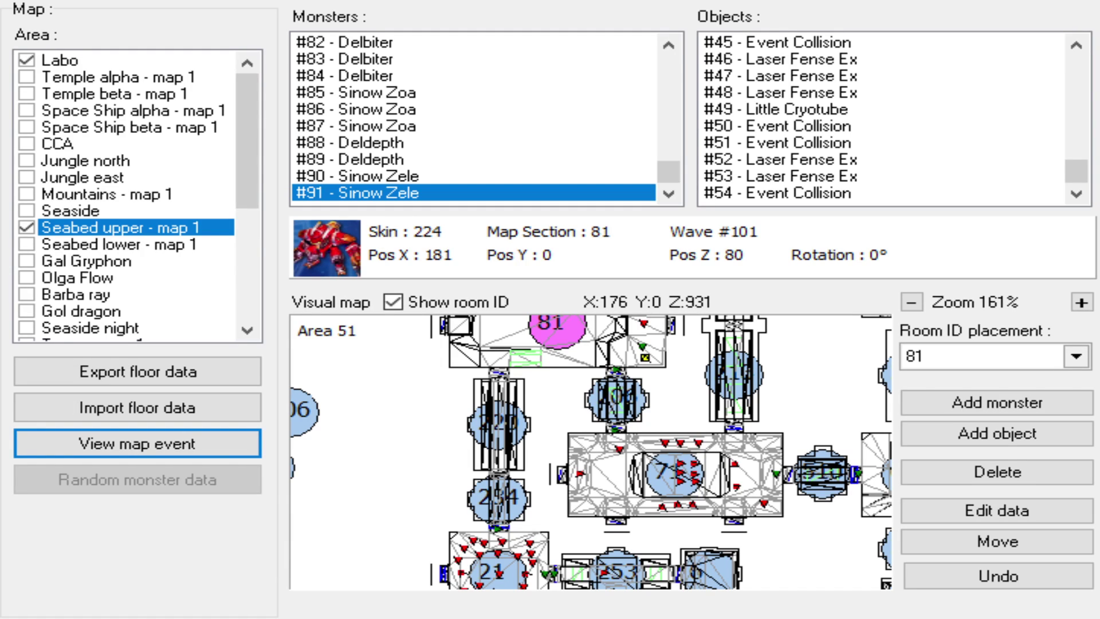
- Add a Delbiter in room 21, and open the floor's map events
{"action": "scroll", "coordinate": [420, 407], "scroll_direction": "down", "scroll_amount": 1}
{"action": "scroll", "coordinate": [593, 503], "scroll_direction": "up", "scroll_amount": 9}
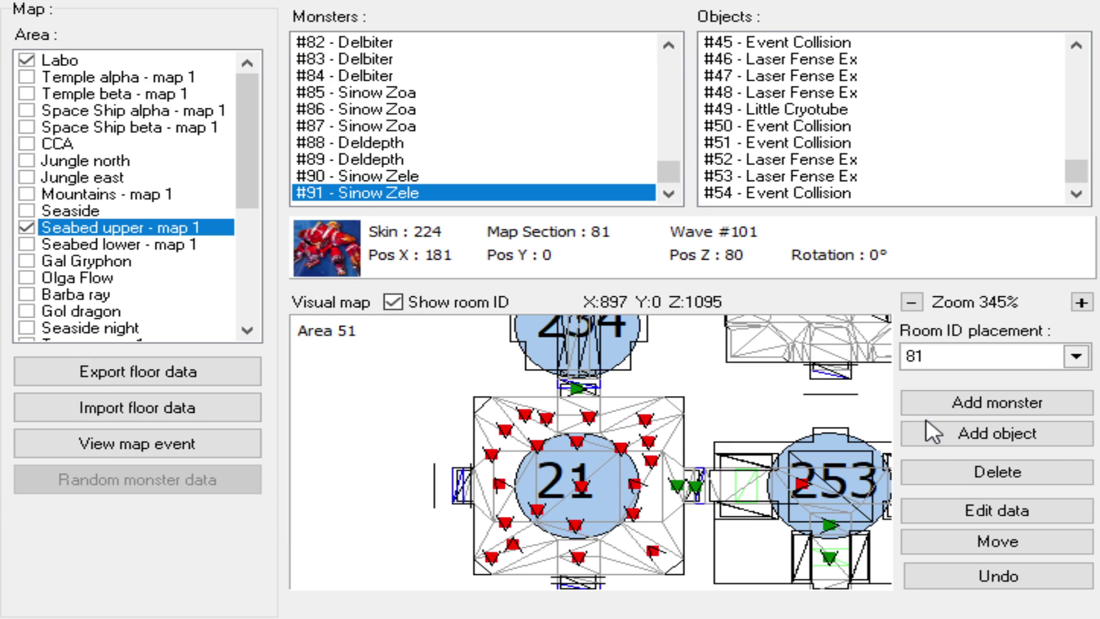
{"action": "left_click_drag", "start_coordinate": [608, 512], "coordinate": [635, 488]}
{"action": "left_click", "coordinate": [1029, 412]}
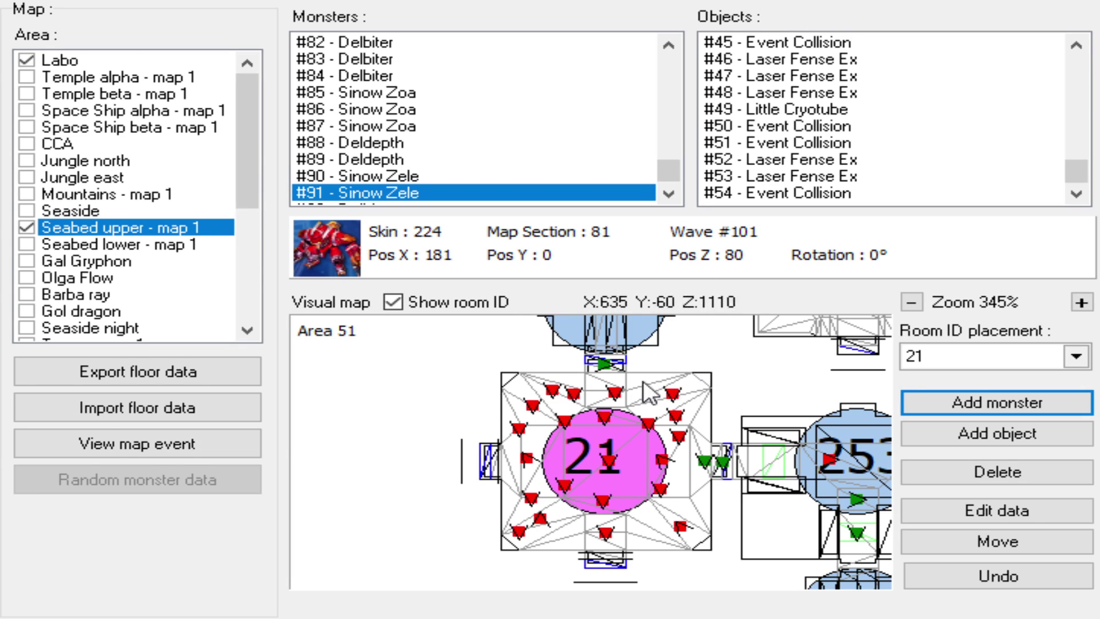
{"action": "left_click", "coordinate": [115, 443]}
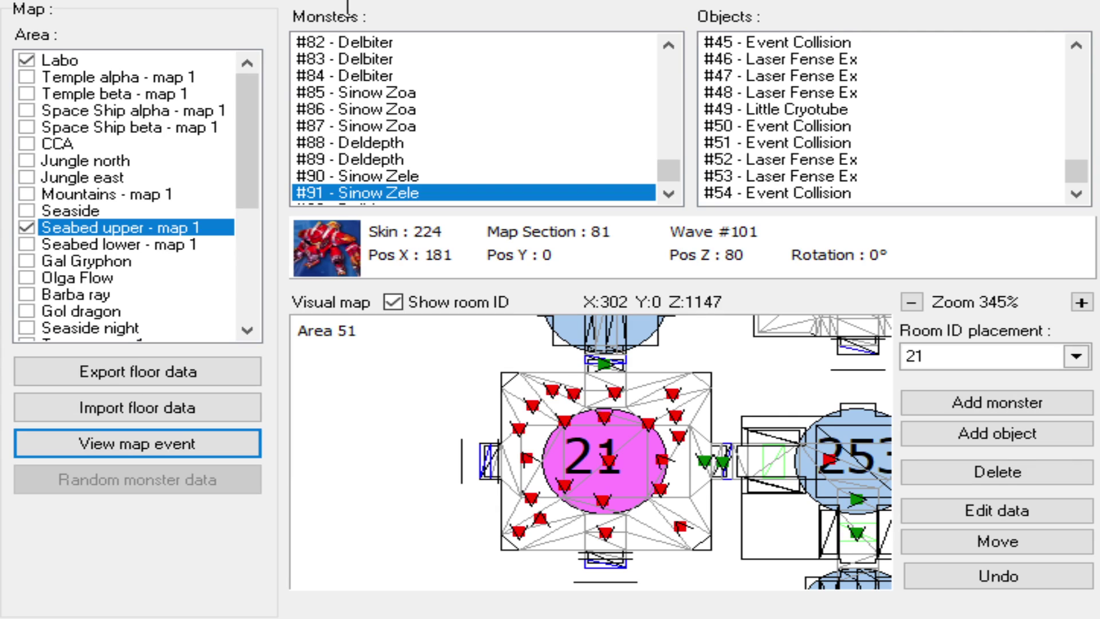
- Place two Recoboxes in room 21: a wave 52 one at about X -52, Z -19 and another at the center's lower right
{"action": "left_click_drag", "start_coordinate": [639, 449], "coordinate": [609, 438]}
{"action": "left_click", "coordinate": [939, 403]}
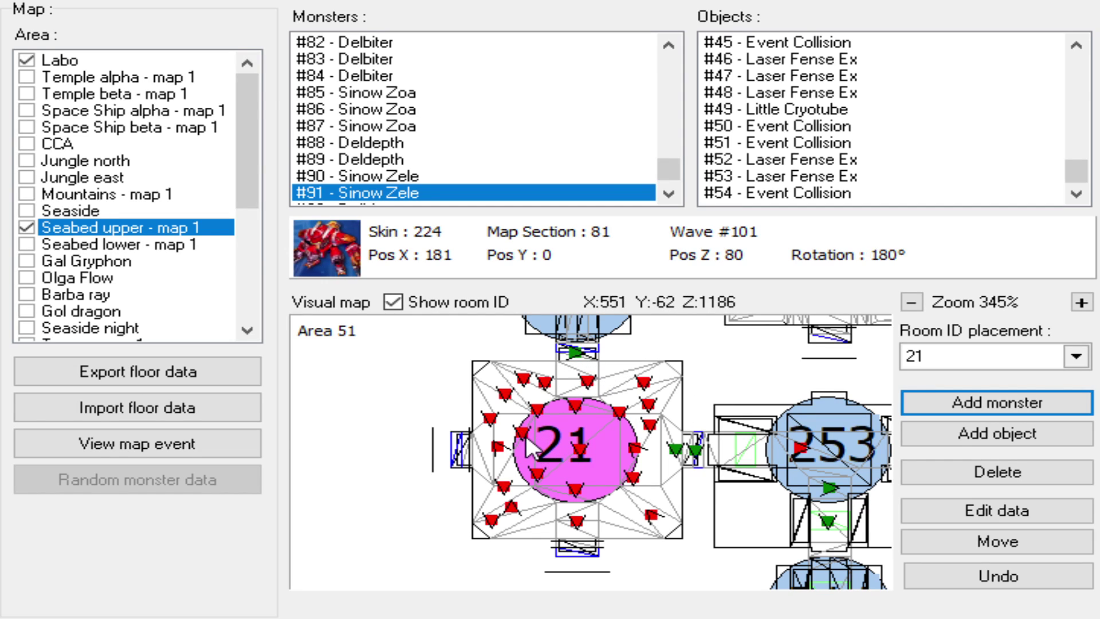
{"action": "left_click", "coordinate": [522, 434]}
{"action": "left_click", "coordinate": [994, 545]}
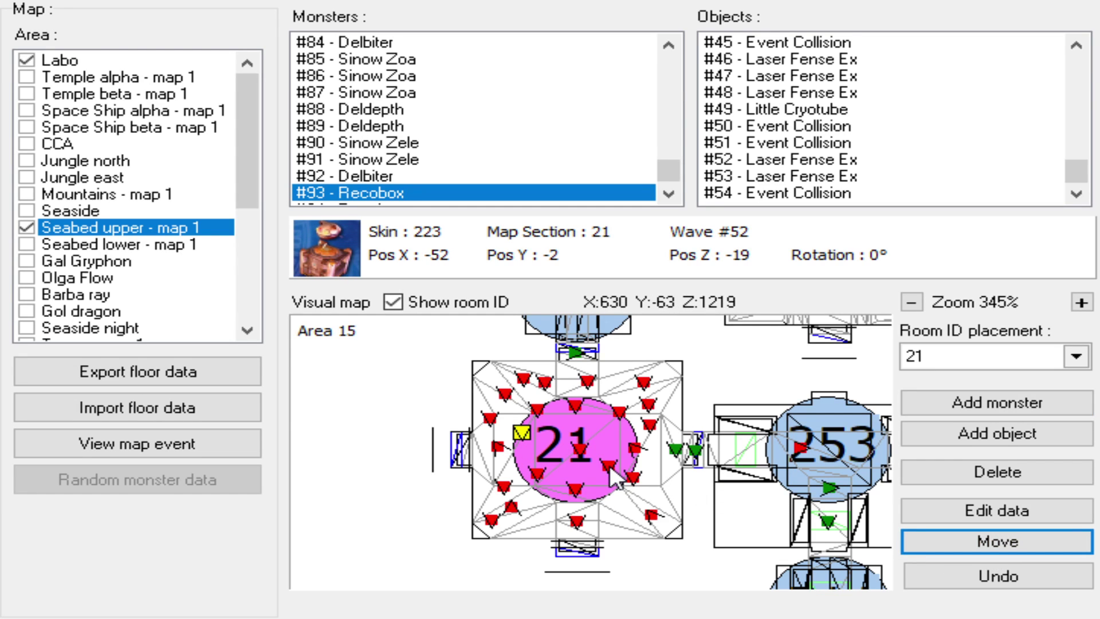
- Examine the rooms and corridors linking rooms 21, 81 and 71, and open the floor's map events
{"action": "scroll", "coordinate": [609, 469], "scroll_direction": "up", "scroll_amount": 2}
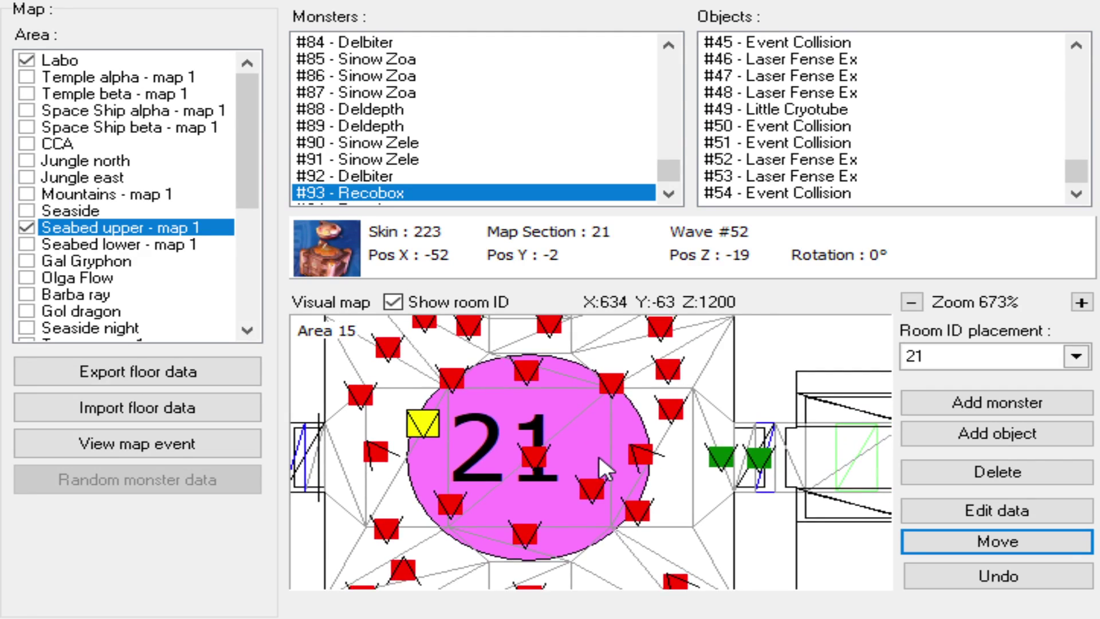
{"action": "scroll", "coordinate": [607, 450], "scroll_direction": "down", "scroll_amount": 1}
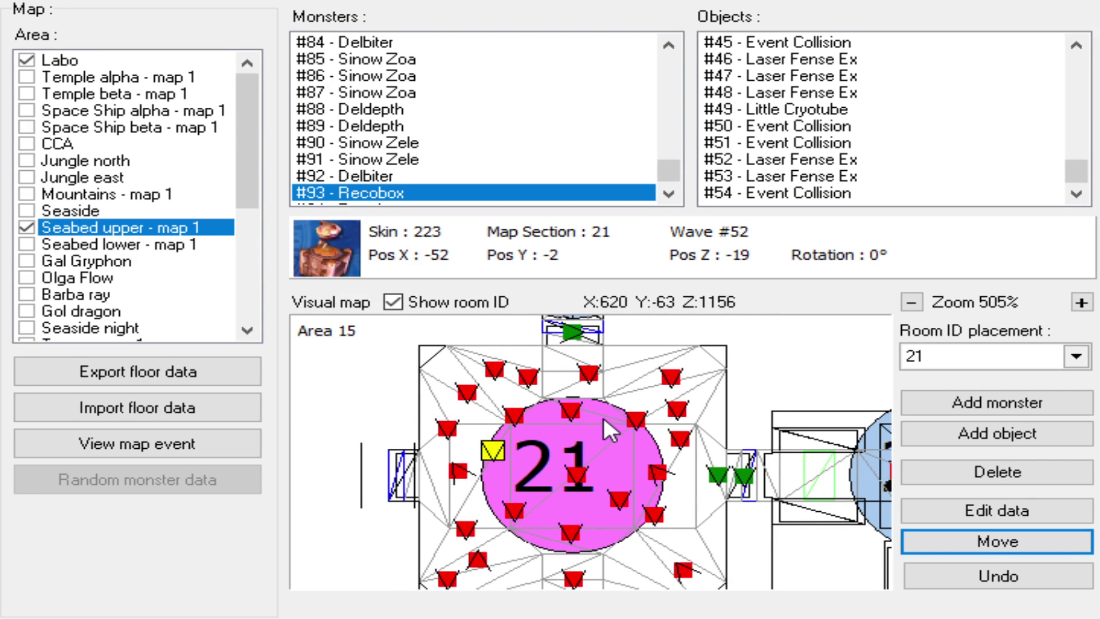
{"action": "scroll", "coordinate": [603, 417], "scroll_direction": "down", "scroll_amount": 1}
{"action": "scroll", "coordinate": [608, 419], "scroll_direction": "down", "scroll_amount": 1}
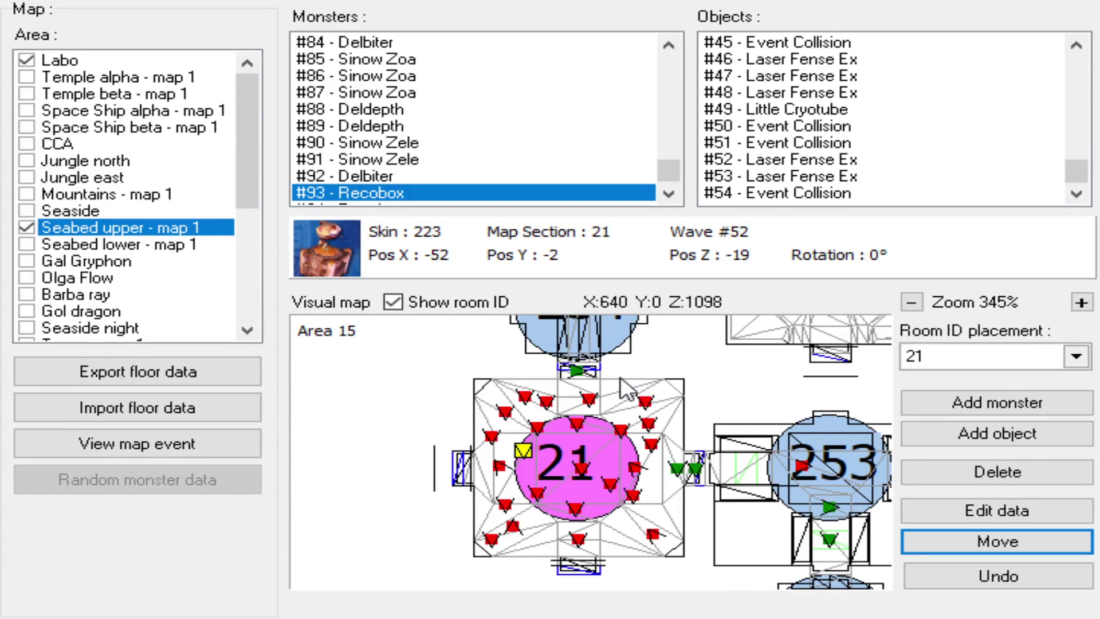
{"action": "scroll", "coordinate": [609, 407], "scroll_direction": "down", "scroll_amount": 1}
{"action": "scroll", "coordinate": [618, 493], "scroll_direction": "down", "scroll_amount": 1}
{"action": "scroll", "coordinate": [554, 491], "scroll_direction": "down", "scroll_amount": 1}
{"action": "scroll", "coordinate": [522, 493], "scroll_direction": "down", "scroll_amount": 1}
{"action": "scroll", "coordinate": [547, 527], "scroll_direction": "down", "scroll_amount": 1}
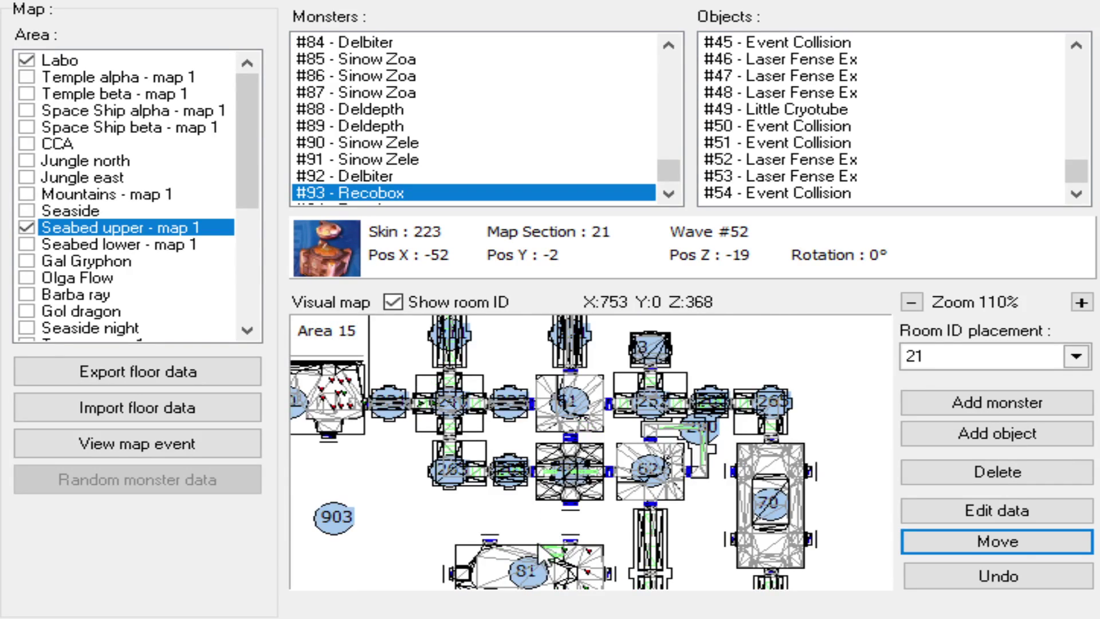
{"action": "scroll", "coordinate": [545, 573], "scroll_direction": "down", "scroll_amount": 1}
{"action": "scroll", "coordinate": [525, 507], "scroll_direction": "down", "scroll_amount": 5}
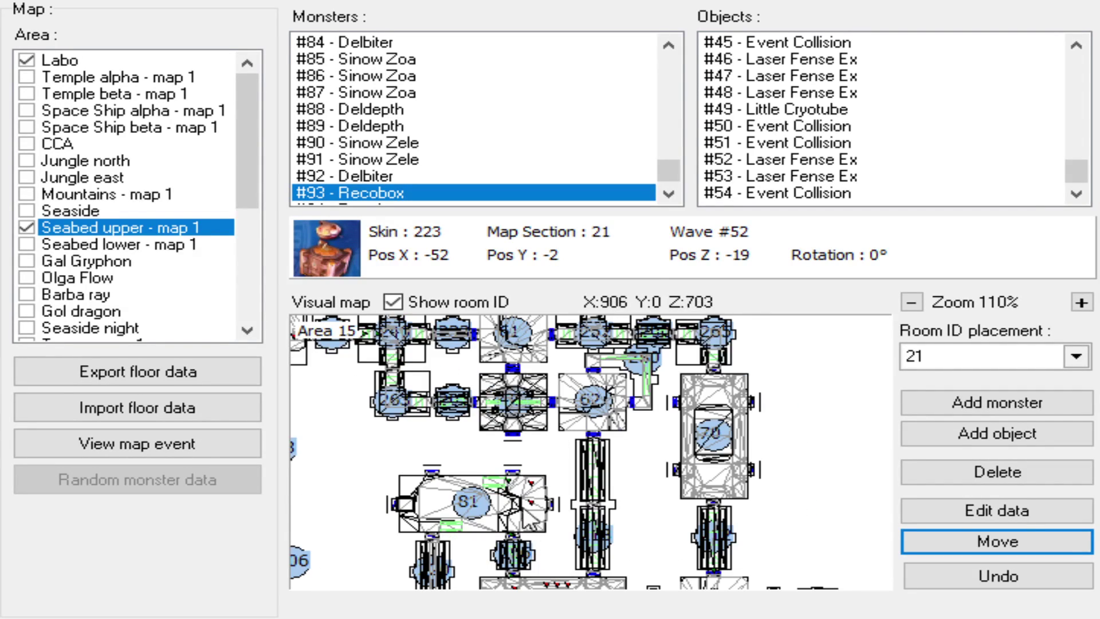
{"action": "left_click_drag", "start_coordinate": [540, 485], "coordinate": [628, 473]}
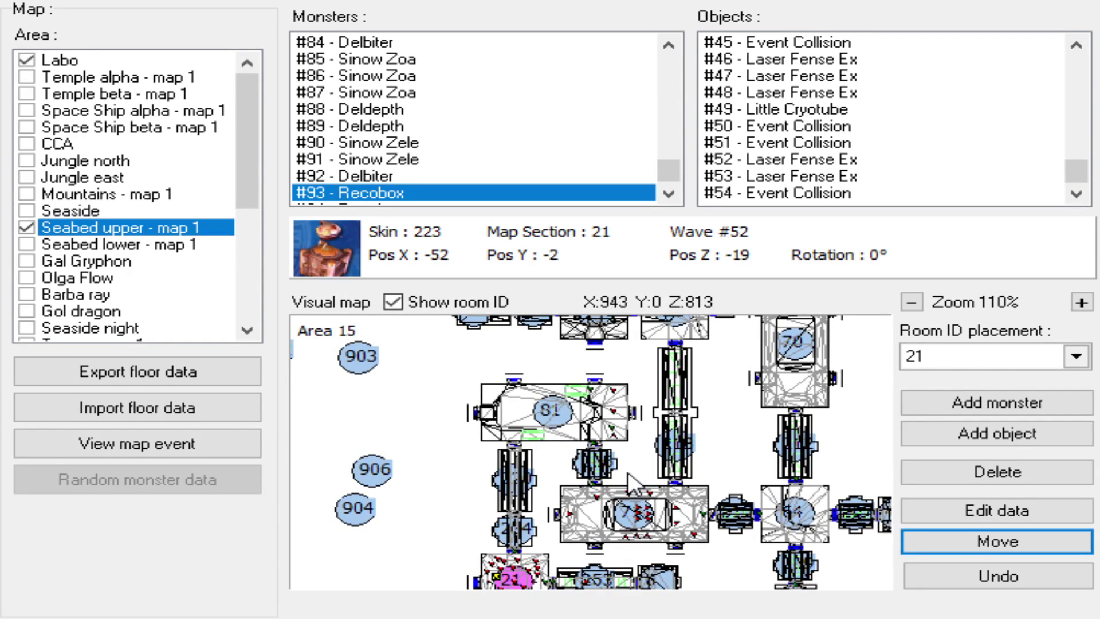
{"action": "scroll", "coordinate": [628, 473], "scroll_direction": "up", "scroll_amount": 5}
{"action": "left_click_drag", "start_coordinate": [580, 494], "coordinate": [295, 427]}
{"action": "scroll", "coordinate": [533, 464], "scroll_direction": "up", "scroll_amount": 3}
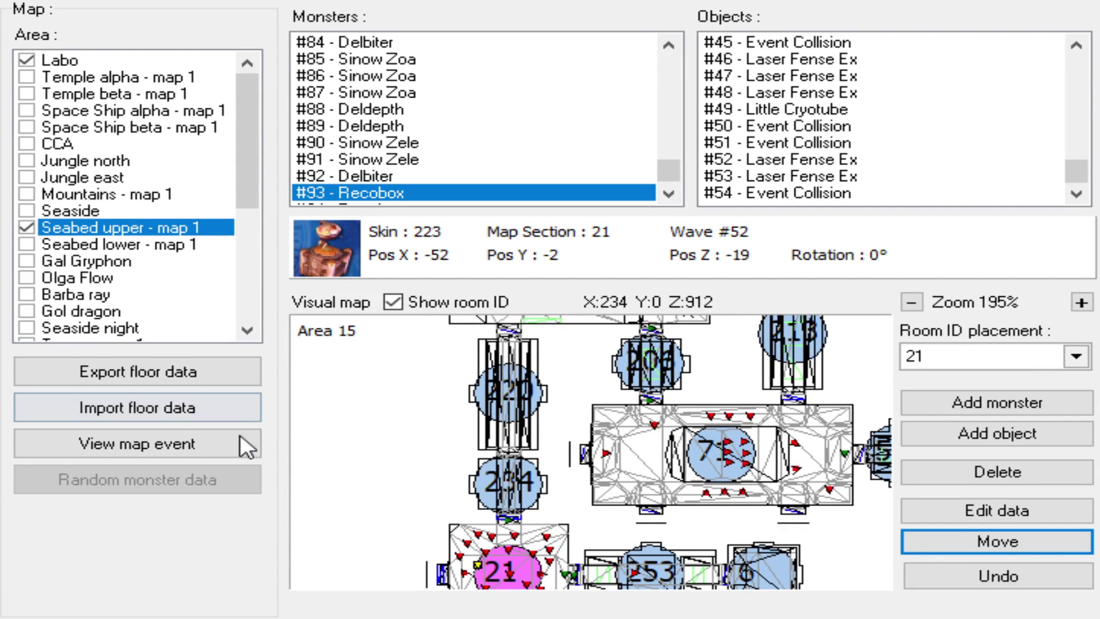
{"action": "left_click", "coordinate": [251, 452]}
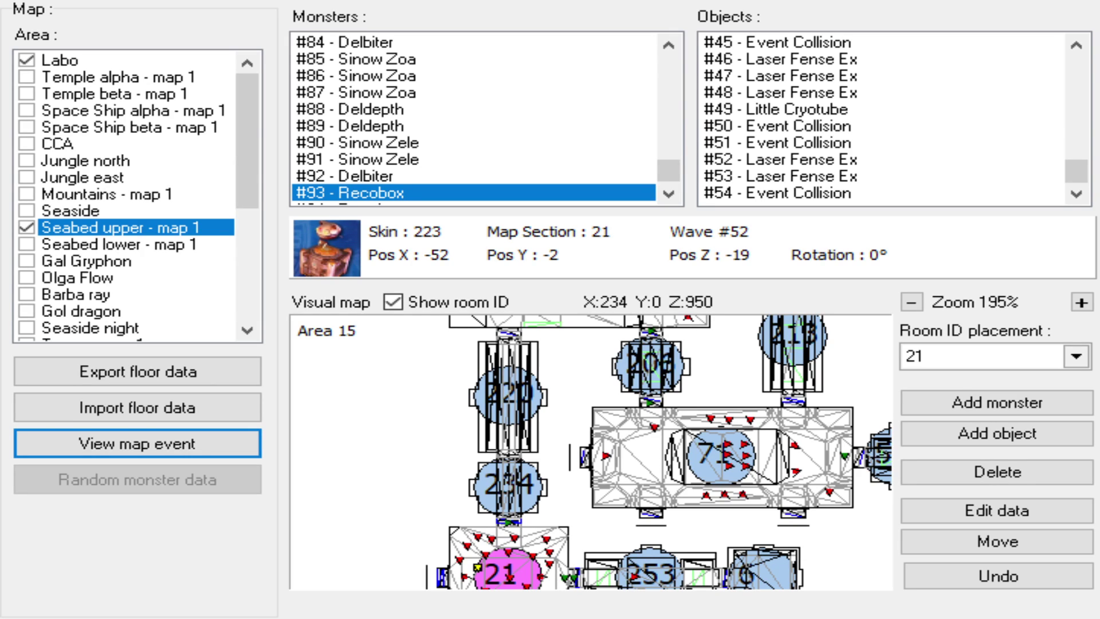
- Place two Delbiters in room 21: a wave 53 one at about X -38, Z 77 and another near the upper edge
{"action": "scroll", "coordinate": [658, 462], "scroll_direction": "up", "scroll_amount": 5}
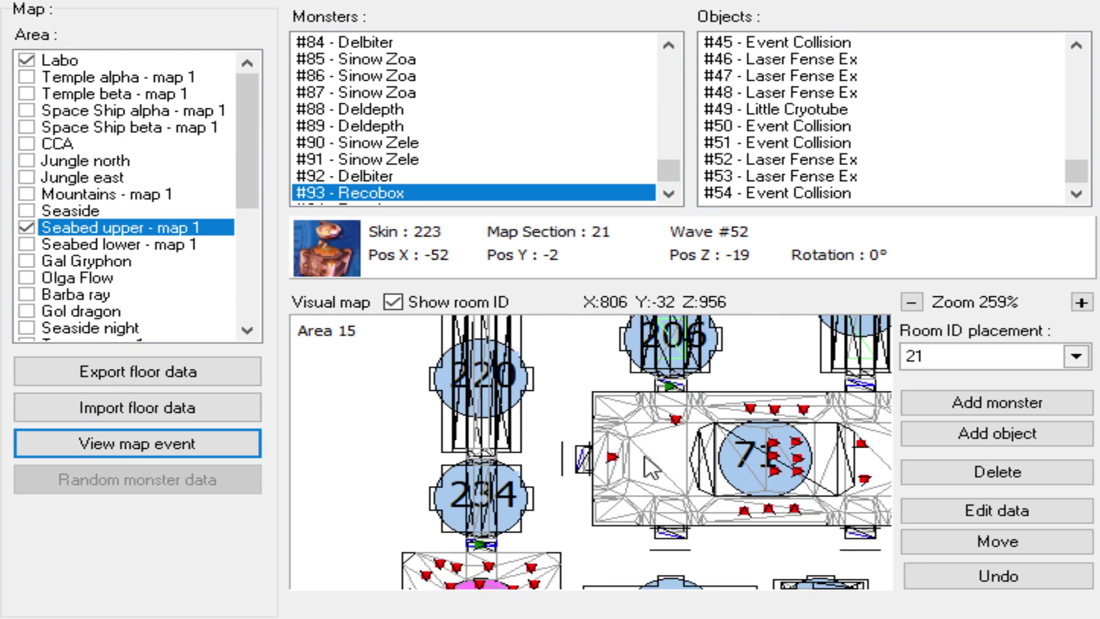
{"action": "scroll", "coordinate": [616, 456], "scroll_direction": "up", "scroll_amount": 1}
{"action": "left_click", "coordinate": [1002, 401]}
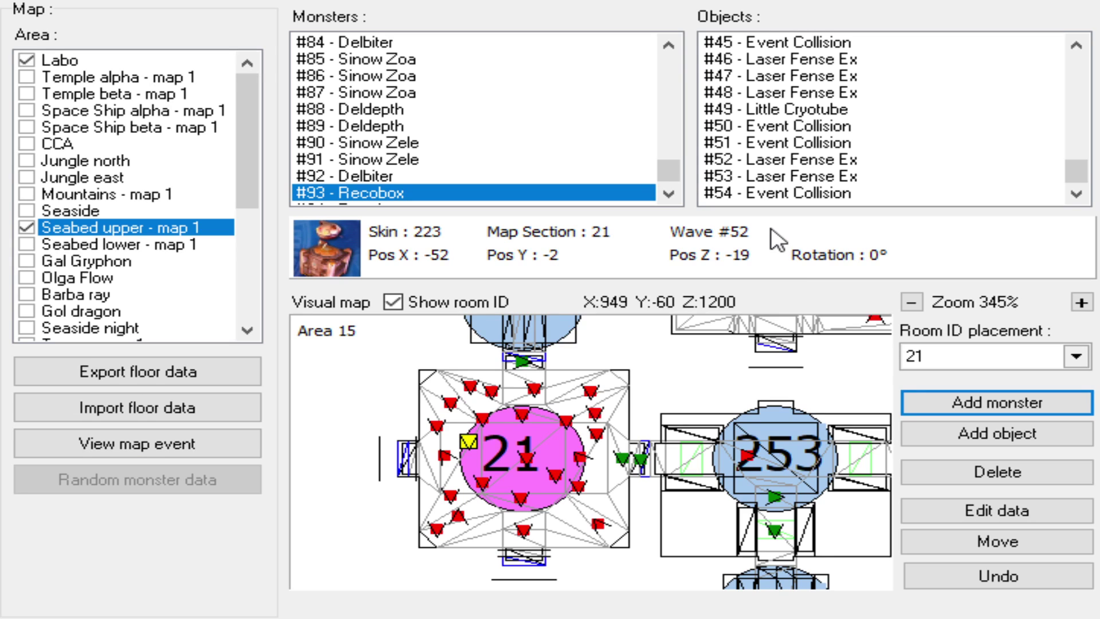
{"action": "scroll", "coordinate": [515, 487], "scroll_direction": "up", "scroll_amount": 3}
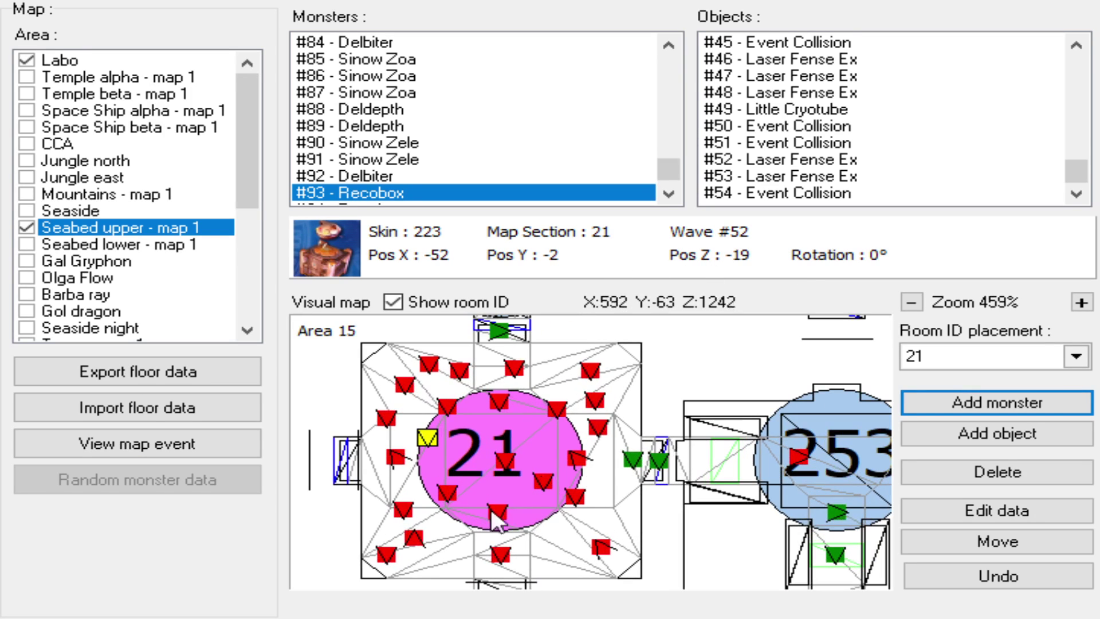
{"action": "left_click", "coordinate": [447, 551]}
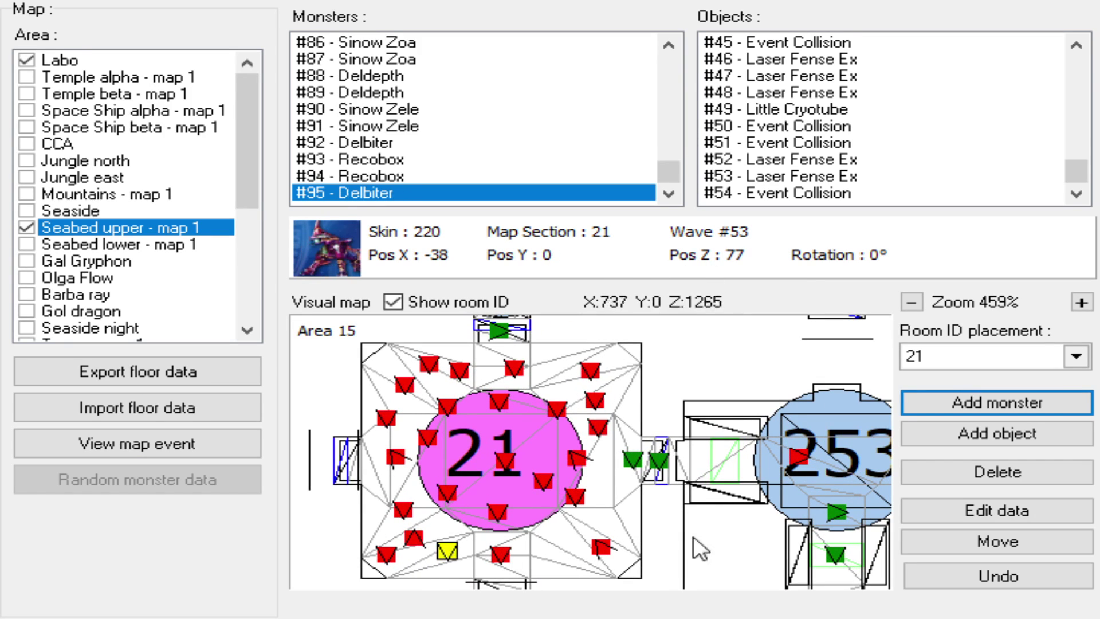
{"action": "left_click", "coordinate": [1005, 541]}
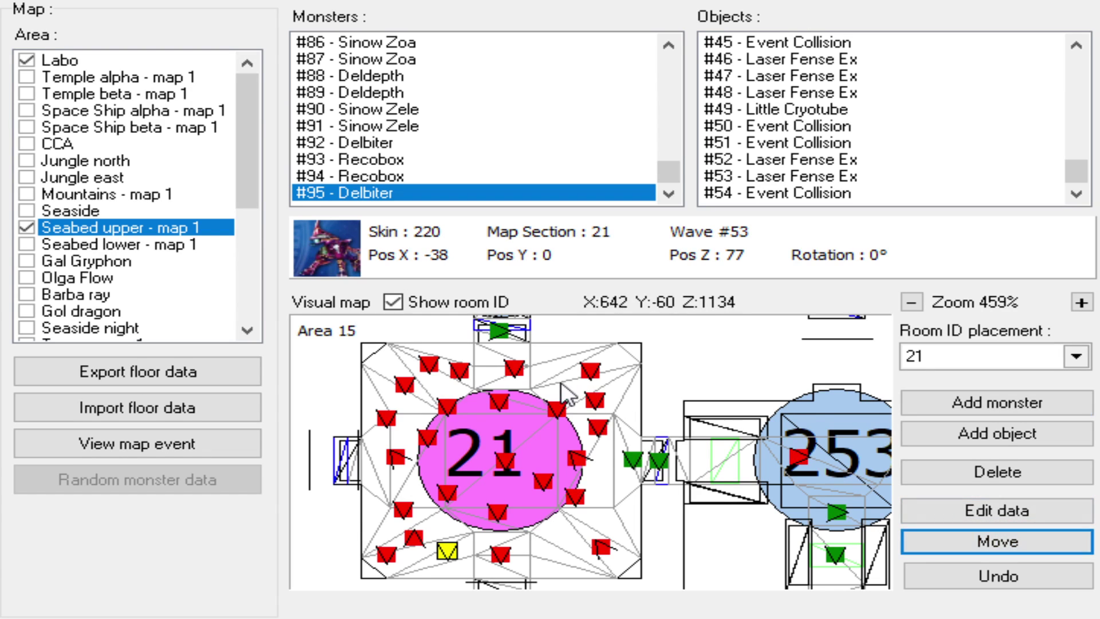
{"action": "left_click", "coordinate": [547, 370]}
- Set the placement room to 81, and open the floor's map events
{"action": "scroll", "coordinate": [535, 397], "scroll_direction": "down", "scroll_amount": 3}
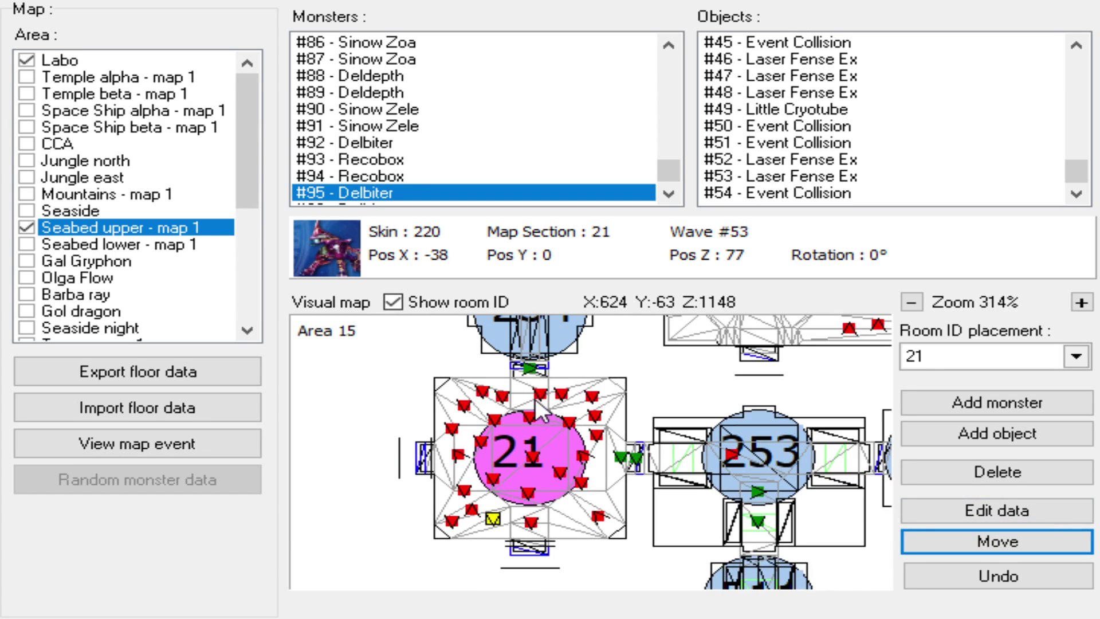
{"action": "left_click_drag", "start_coordinate": [560, 422], "coordinate": [532, 505]}
{"action": "left_click_drag", "start_coordinate": [654, 369], "coordinate": [599, 455]}
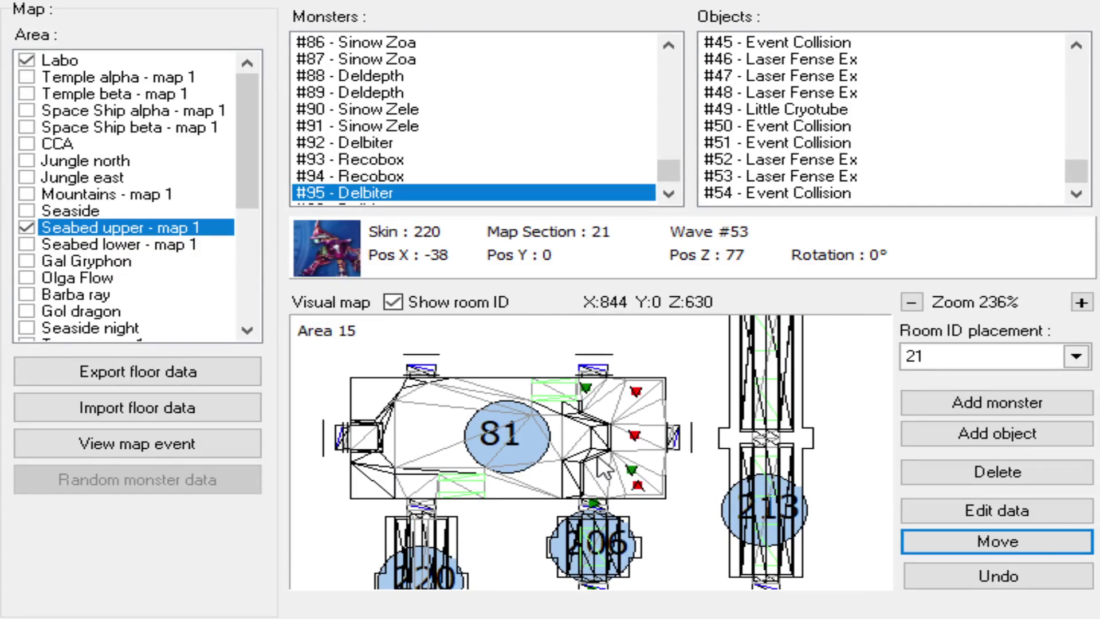
{"action": "left_click", "coordinate": [1070, 358]}
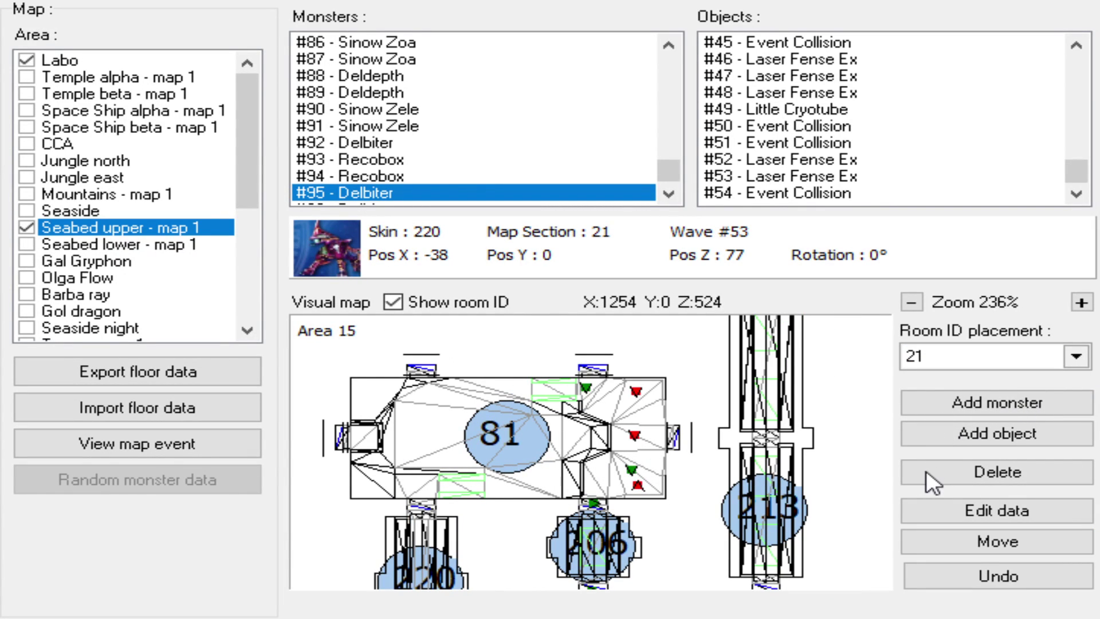
{"action": "left_click", "coordinate": [507, 437]}
{"action": "left_click", "coordinate": [137, 444]}
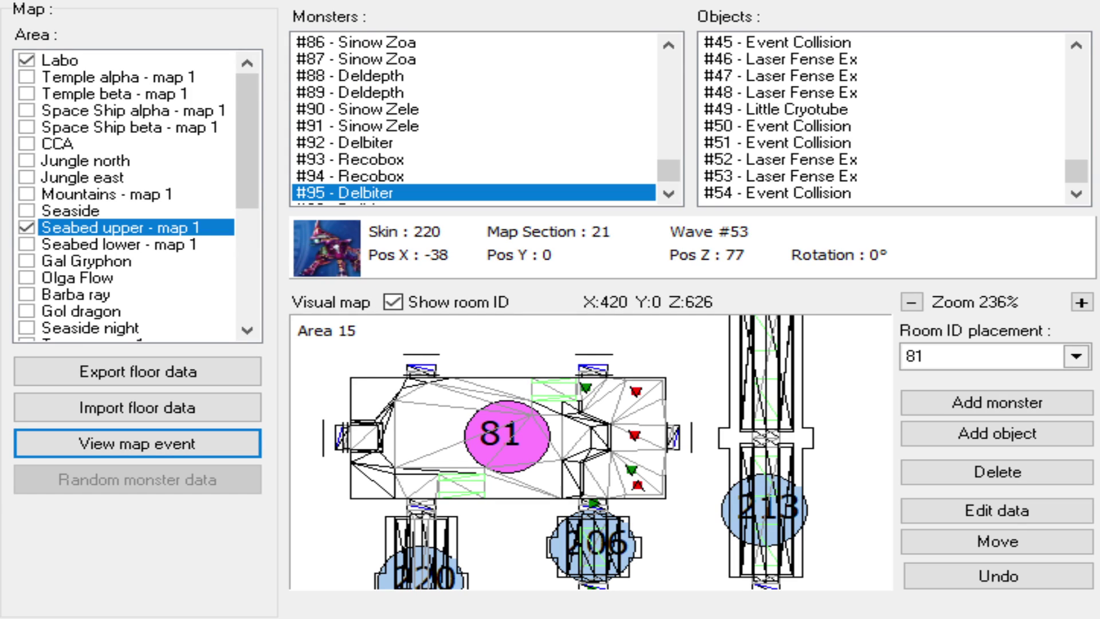
- Place five wave 102 Dolmolms in room 81: three in a row from about X 146, Z -47, and two near X 124, Z 52 and X 122, Z 79
{"action": "left_click", "coordinate": [1009, 408]}
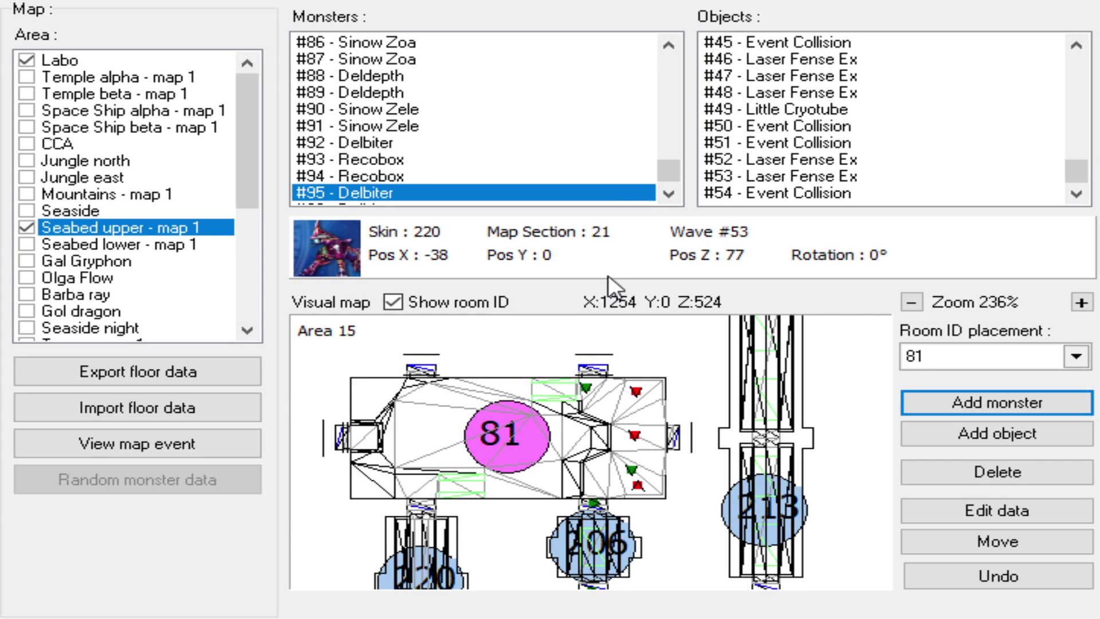
{"action": "scroll", "coordinate": [636, 404], "scroll_direction": "up", "scroll_amount": 1}
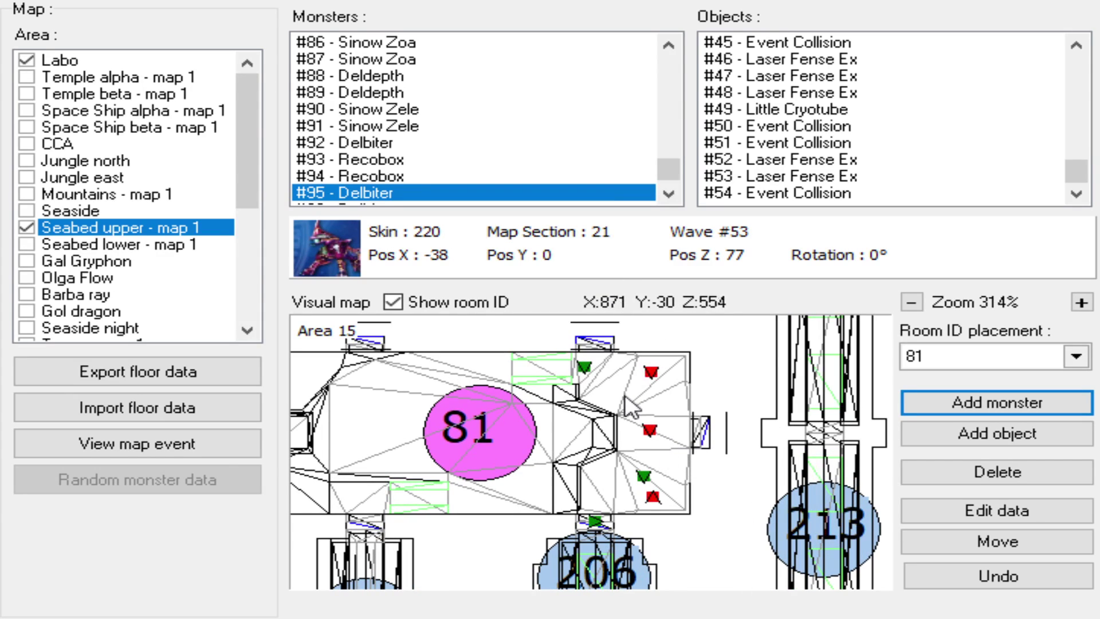
{"action": "left_click", "coordinate": [620, 395]}
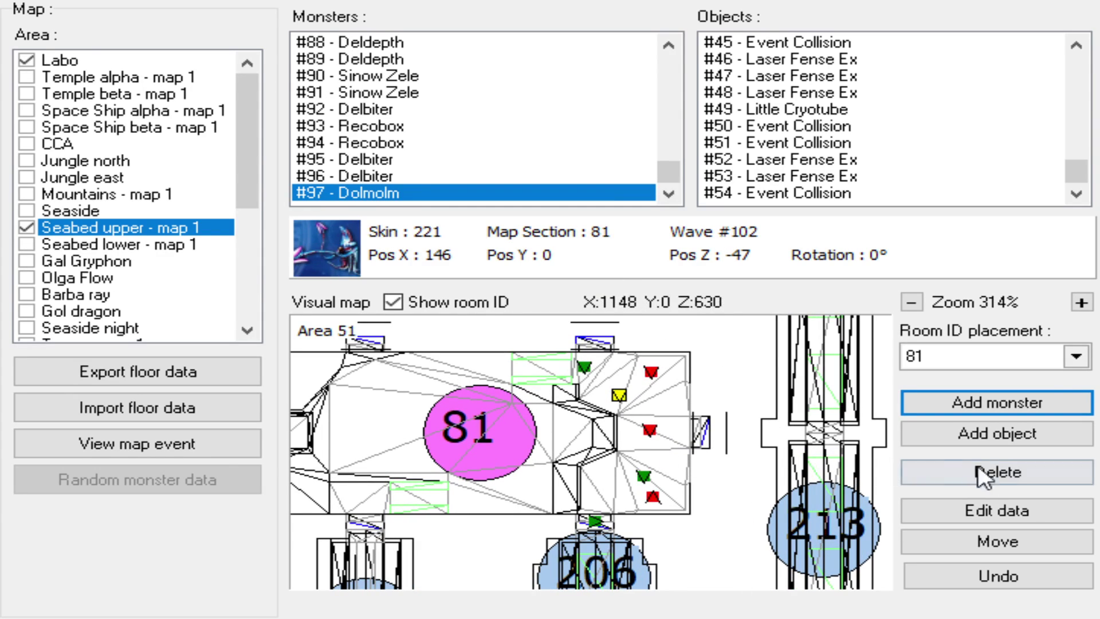
{"action": "left_click", "coordinate": [1000, 543]}
{"action": "left_click", "coordinate": [640, 398]}
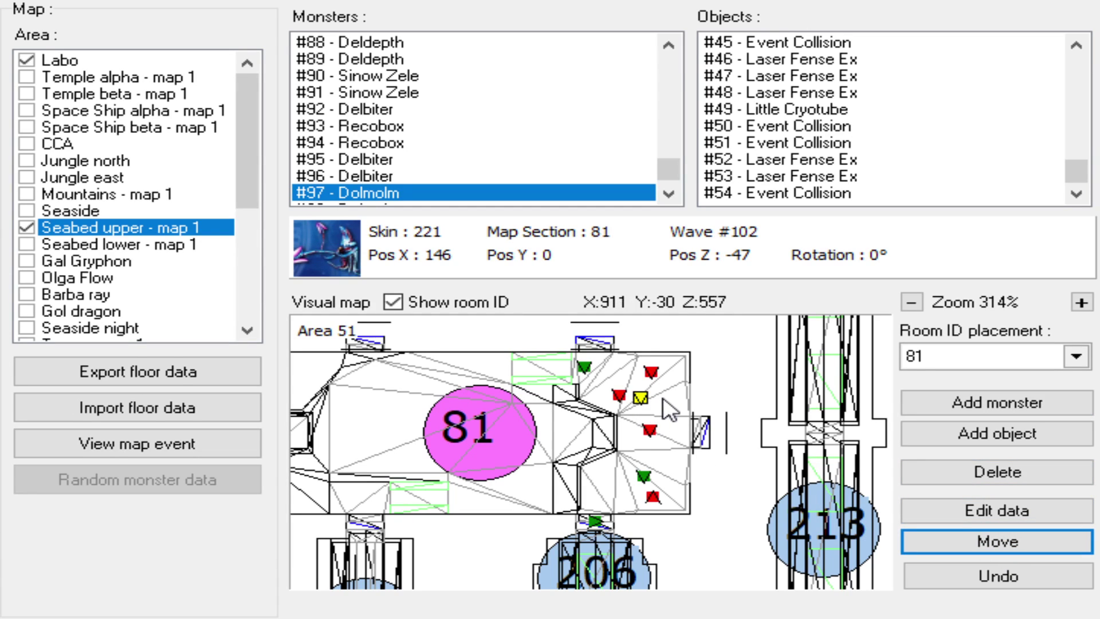
{"action": "left_click", "coordinate": [597, 475]}
{"action": "key", "text": "ctrl+v"}
{"action": "left_click", "coordinate": [597, 497]}
{"action": "key", "text": "ctrl+v"}
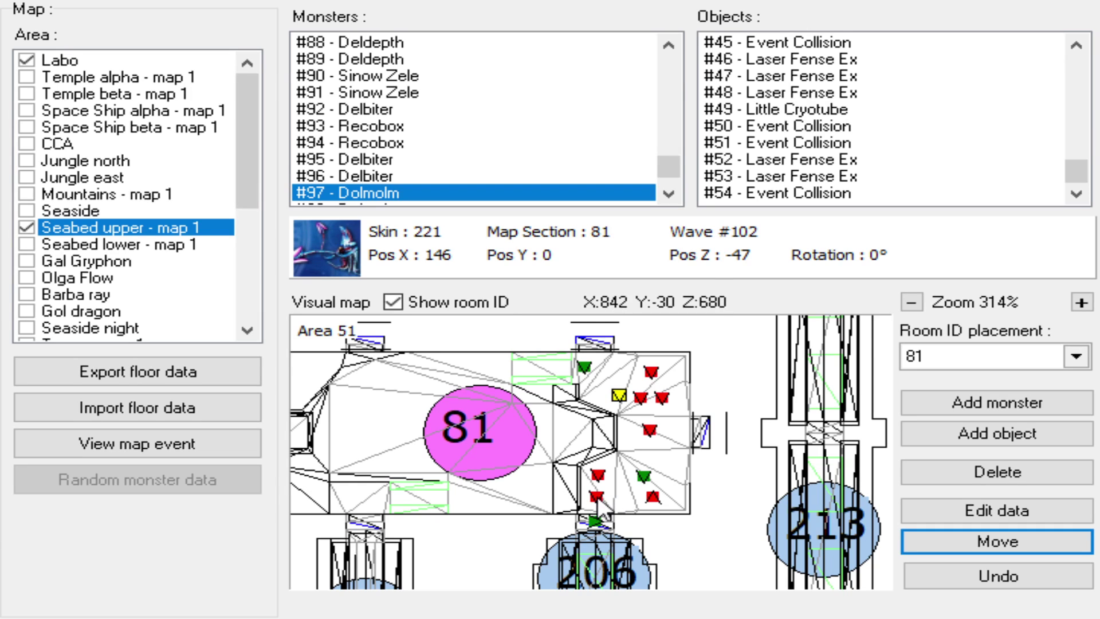
- Turn the two Dolmolms above room 81's lower doorway to a rotation of 91°, and open the floor's map events
{"action": "scroll", "coordinate": [664, 423], "scroll_direction": "up", "scroll_amount": 2}
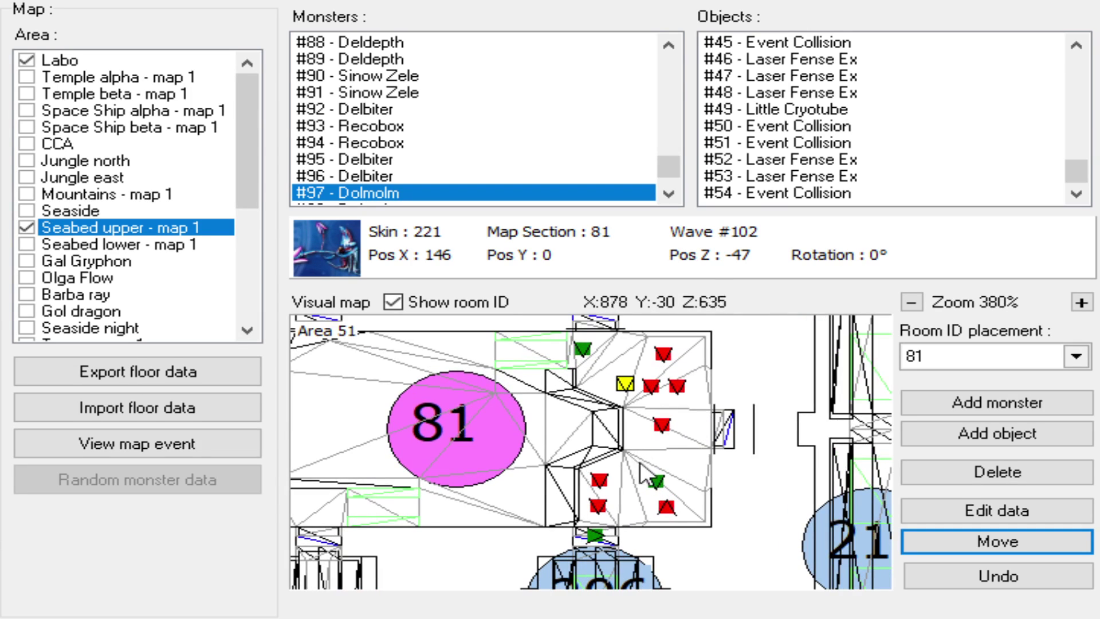
{"action": "left_click", "coordinate": [600, 482]}
{"action": "left_click", "coordinate": [1040, 510]}
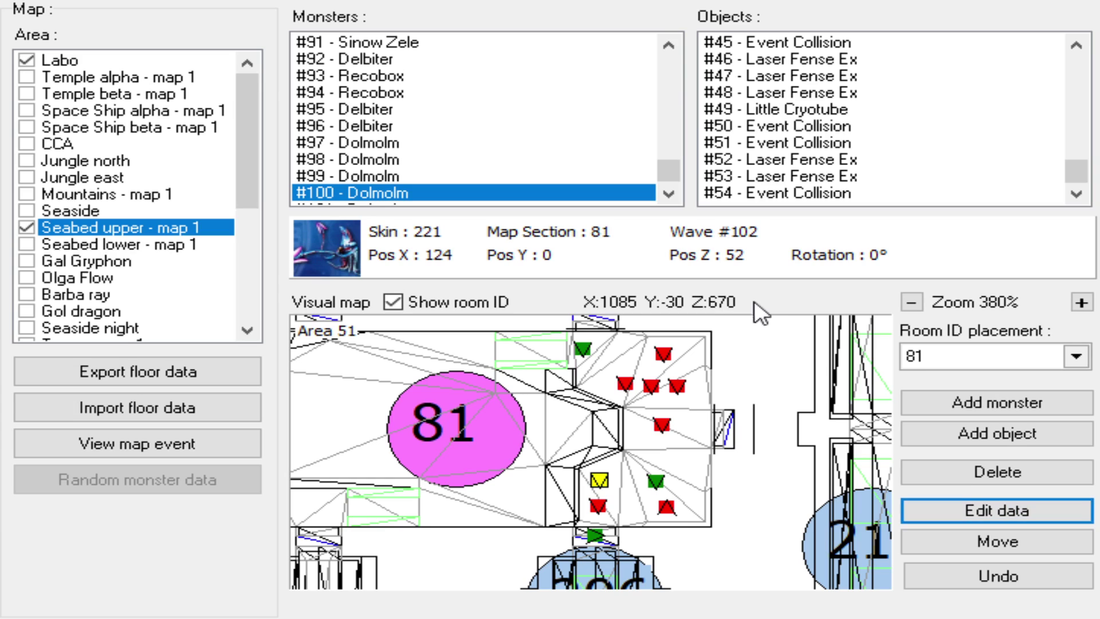
{"action": "left_click", "coordinate": [598, 505]}
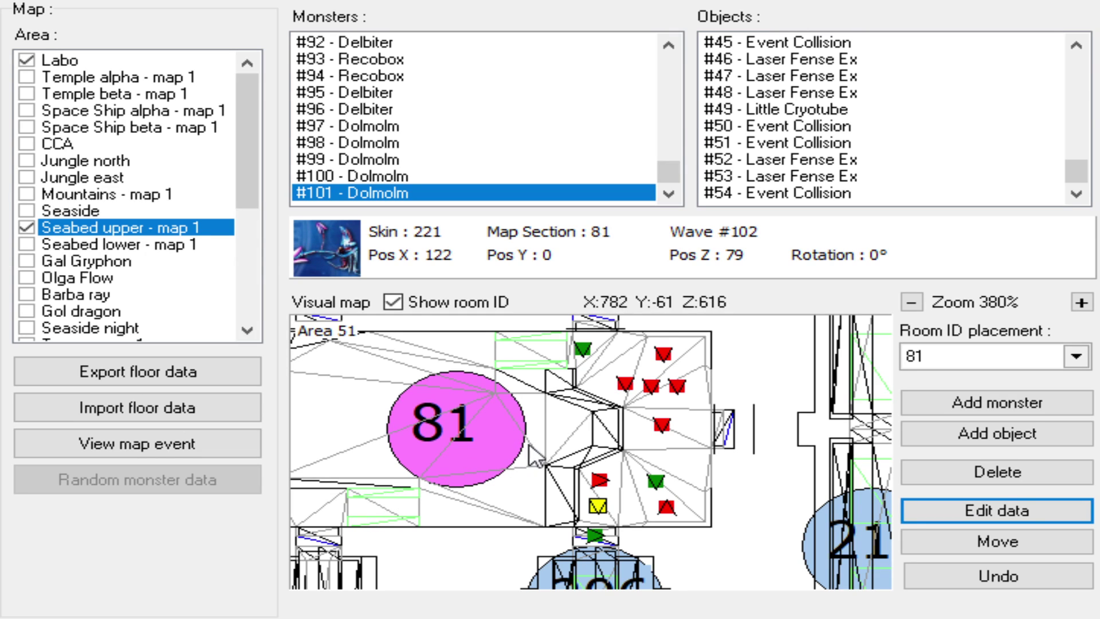
{"action": "scroll", "coordinate": [595, 435], "scroll_direction": "down", "scroll_amount": 1}
{"action": "scroll", "coordinate": [619, 430], "scroll_direction": "up", "scroll_amount": 3}
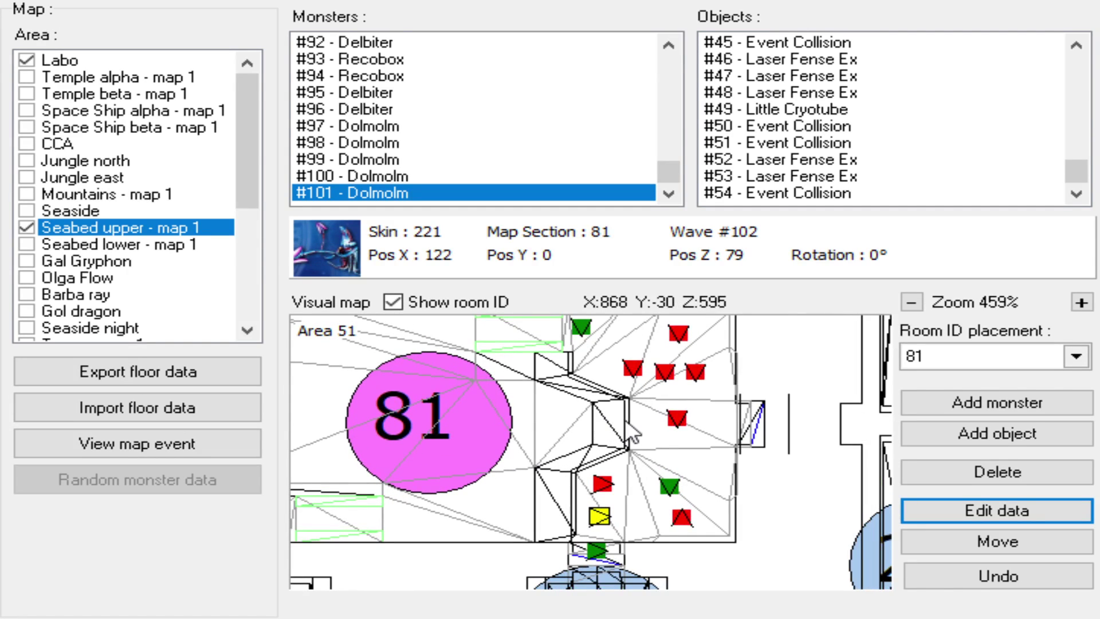
{"action": "left_click", "coordinate": [213, 445]}
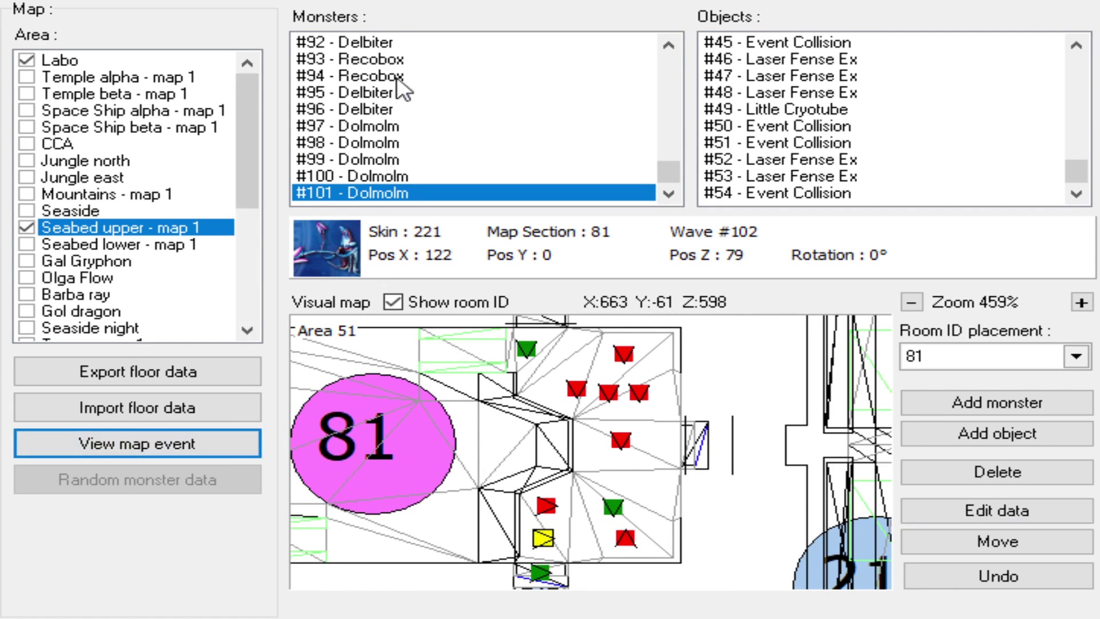
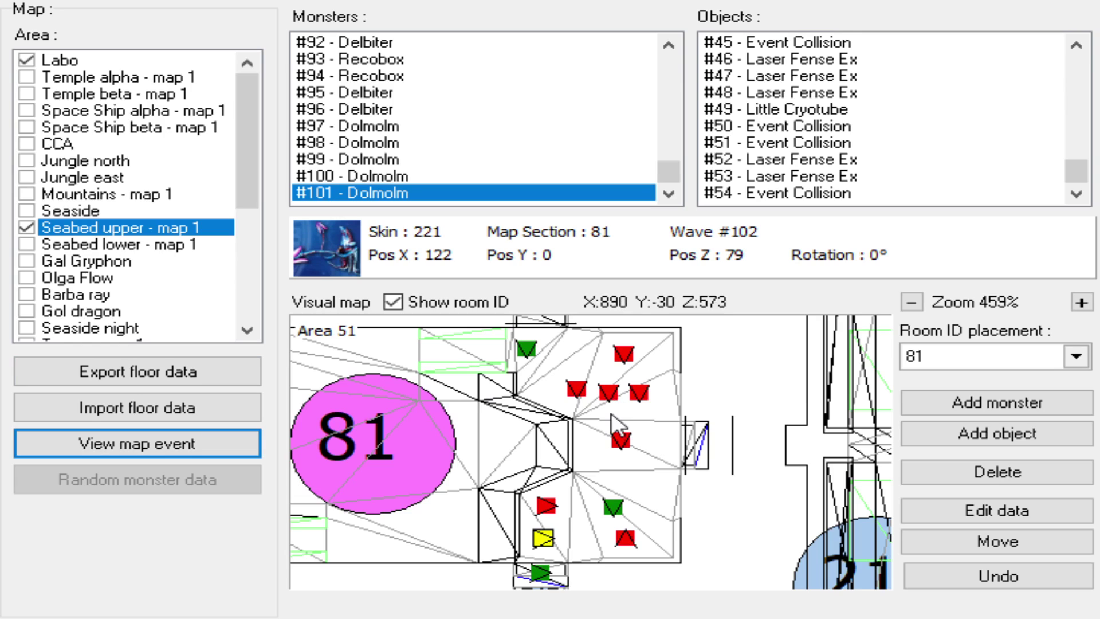
- Place three wave 103 Morfos in room 81: one at about X 199, Z -13, one near the upper doorway and one near the lower-right corner
{"action": "scroll", "coordinate": [618, 418], "scroll_direction": "up", "scroll_amount": 1}
{"action": "left_click", "coordinate": [983, 404]}
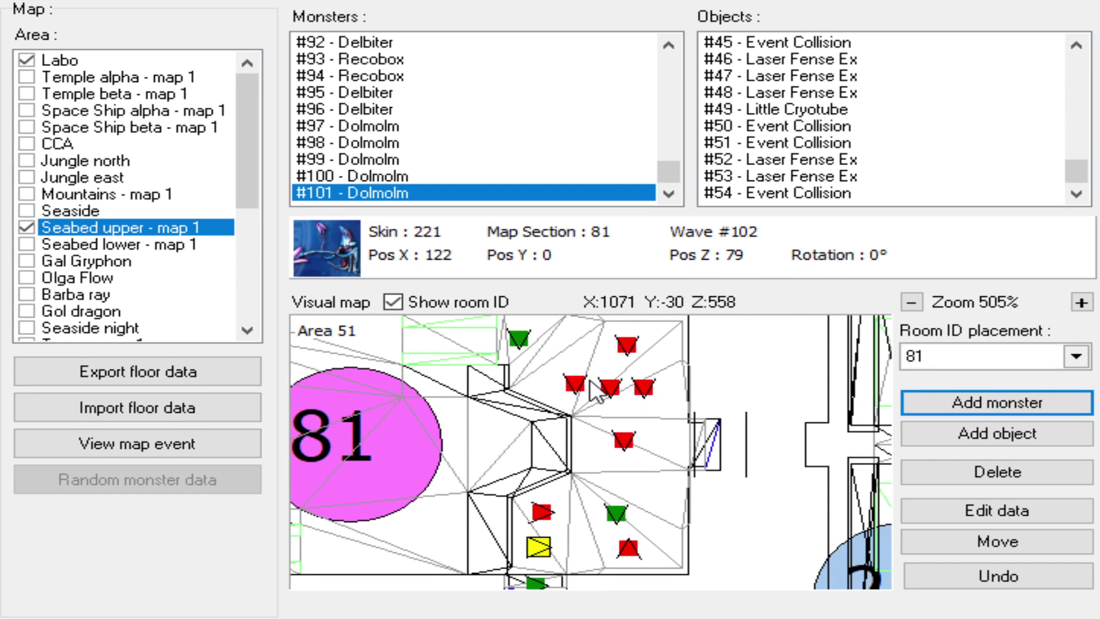
{"action": "left_click", "coordinate": [658, 428]}
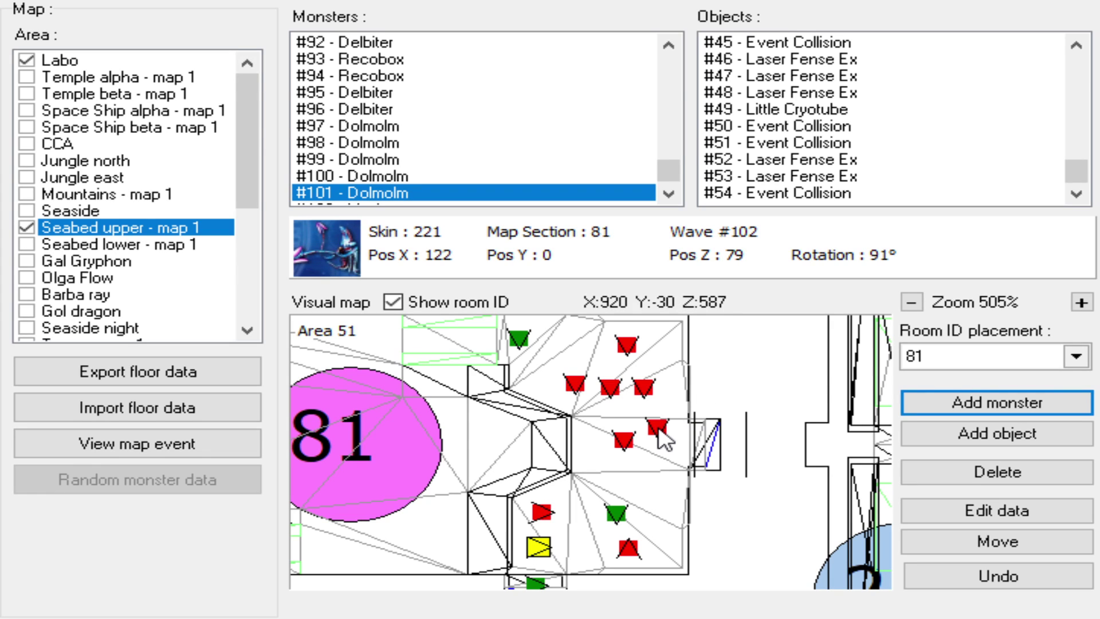
{"action": "left_click", "coordinate": [996, 543]}
{"action": "left_click", "coordinate": [560, 361]}
{"action": "left_click", "coordinate": [657, 526]}
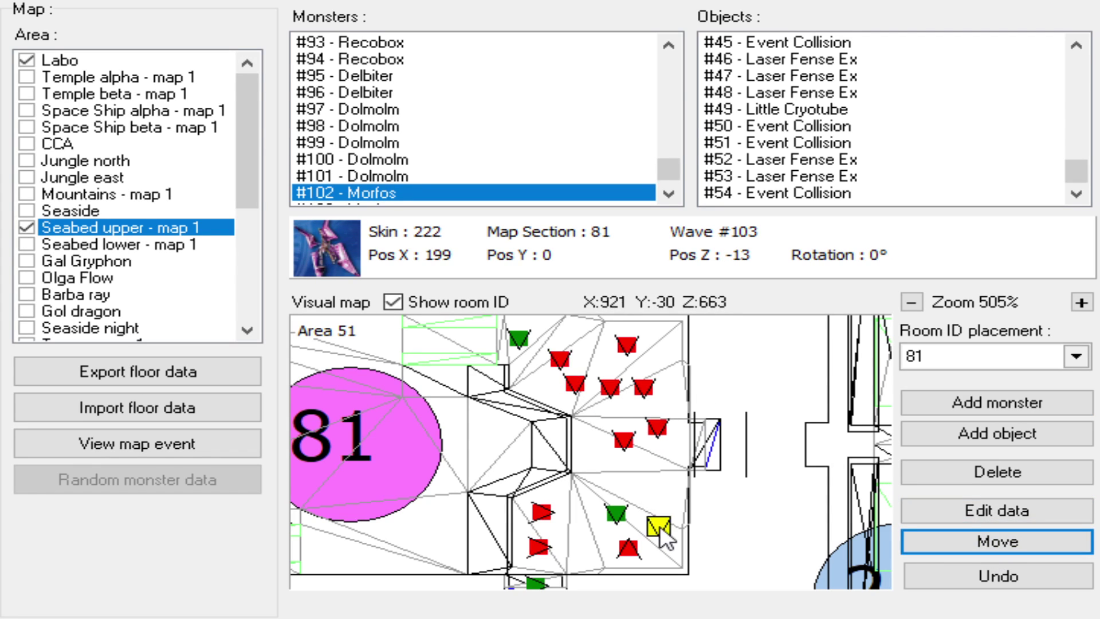
- Place three wave 54 Dolmolms around the center of room 21, the first at about X 18, Z -22
{"action": "scroll", "coordinate": [650, 527], "scroll_direction": "down", "scroll_amount": 4}
{"action": "left_click_drag", "start_coordinate": [515, 519], "coordinate": [547, 347]}
{"action": "left_click_drag", "start_coordinate": [490, 473], "coordinate": [491, 415]}
{"action": "scroll", "coordinate": [516, 459], "scroll_direction": "down", "scroll_amount": 3}
{"action": "mouse_move", "coordinate": [525, 509]}
{"action": "left_mouse_down"}
{"action": "mouse_move", "coordinate": [522, 446]}
{"action": "mouse_move", "coordinate": [531, 490]}
{"action": "left_mouse_up"}
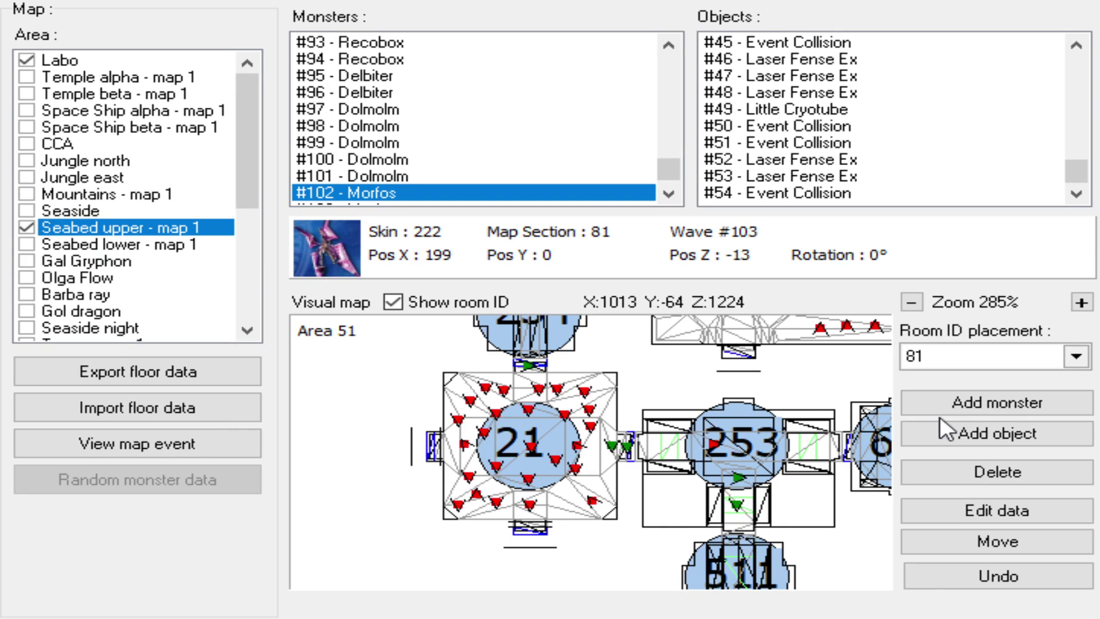
{"action": "key", "text": "2"}
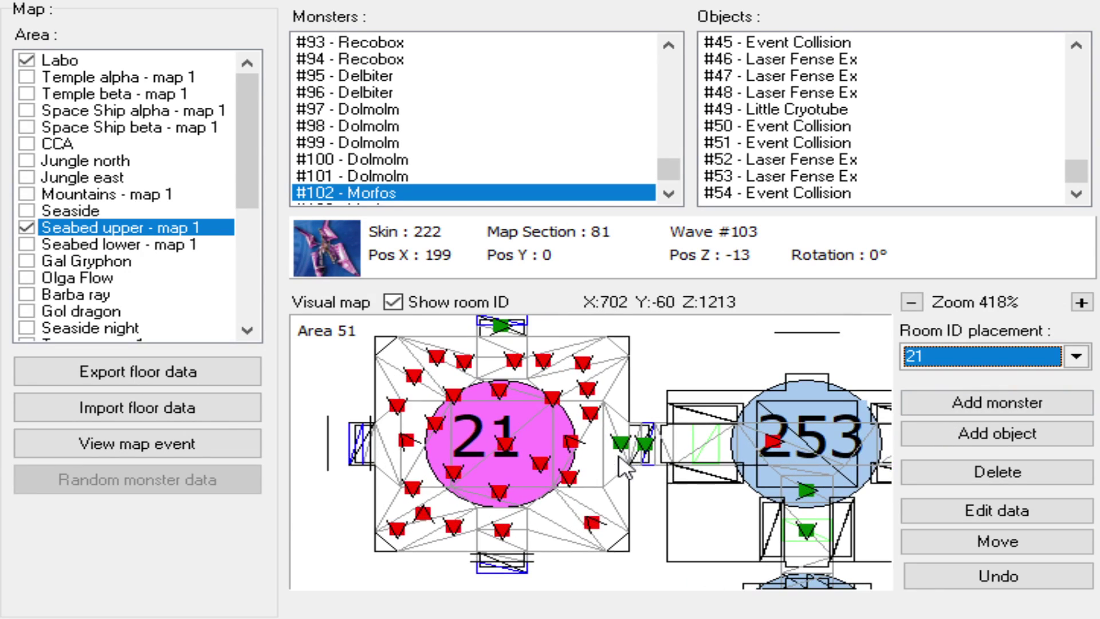
{"action": "left_click", "coordinate": [1003, 410]}
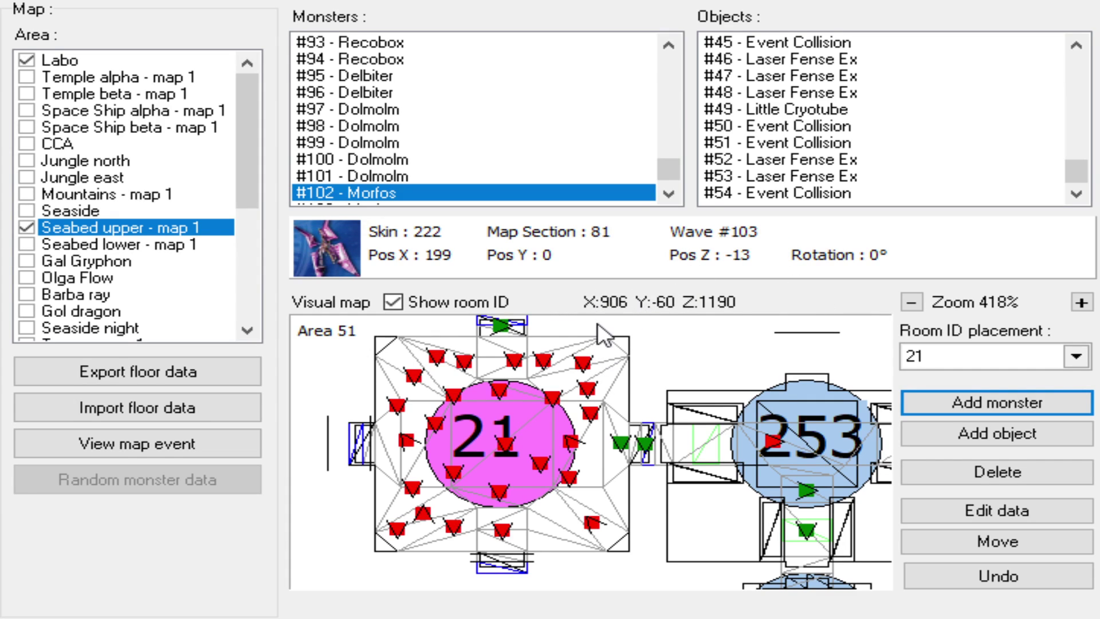
{"action": "scroll", "coordinate": [527, 432], "scroll_direction": "up", "scroll_amount": 1}
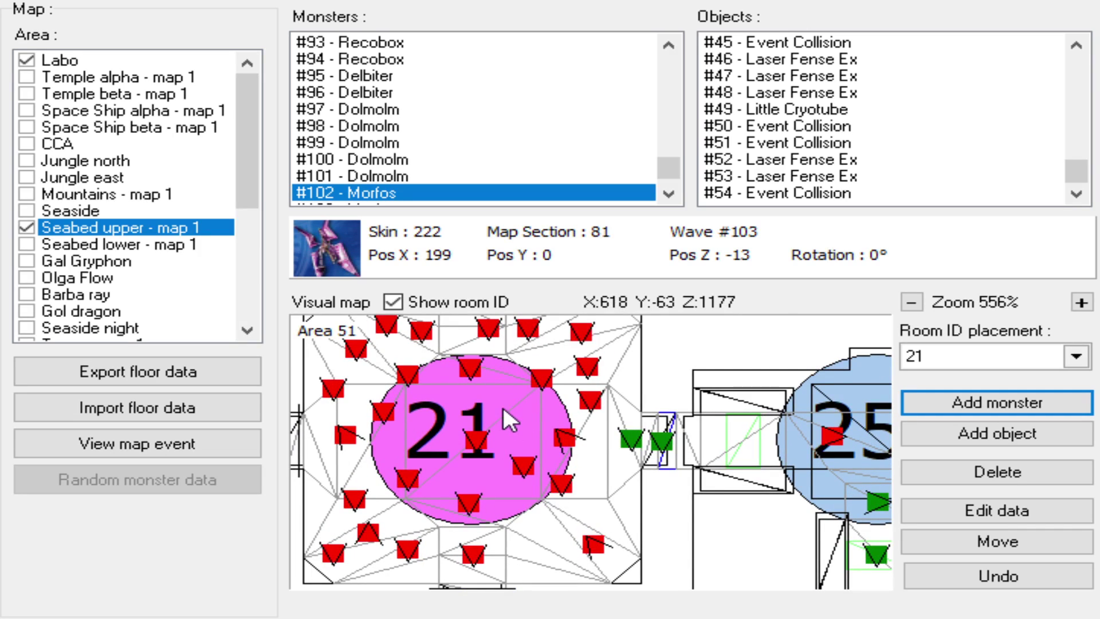
{"action": "left_click", "coordinate": [503, 407]}
{"action": "left_click", "coordinate": [996, 540]}
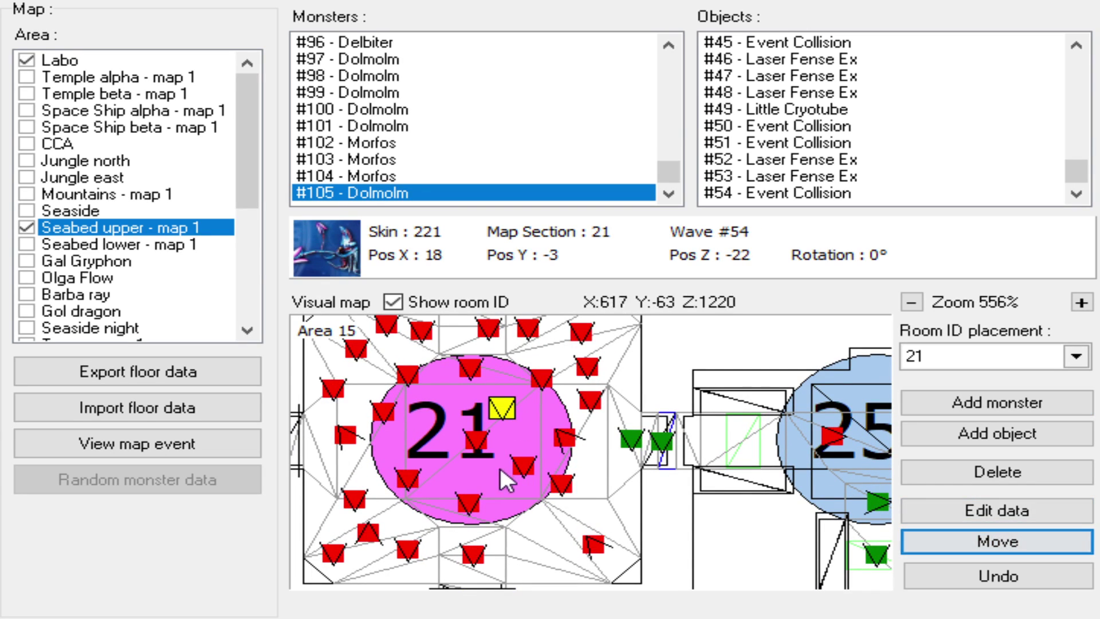
{"action": "left_click", "coordinate": [448, 475]}
{"action": "scroll", "coordinate": [448, 477], "scroll_direction": "down", "scroll_amount": 2}
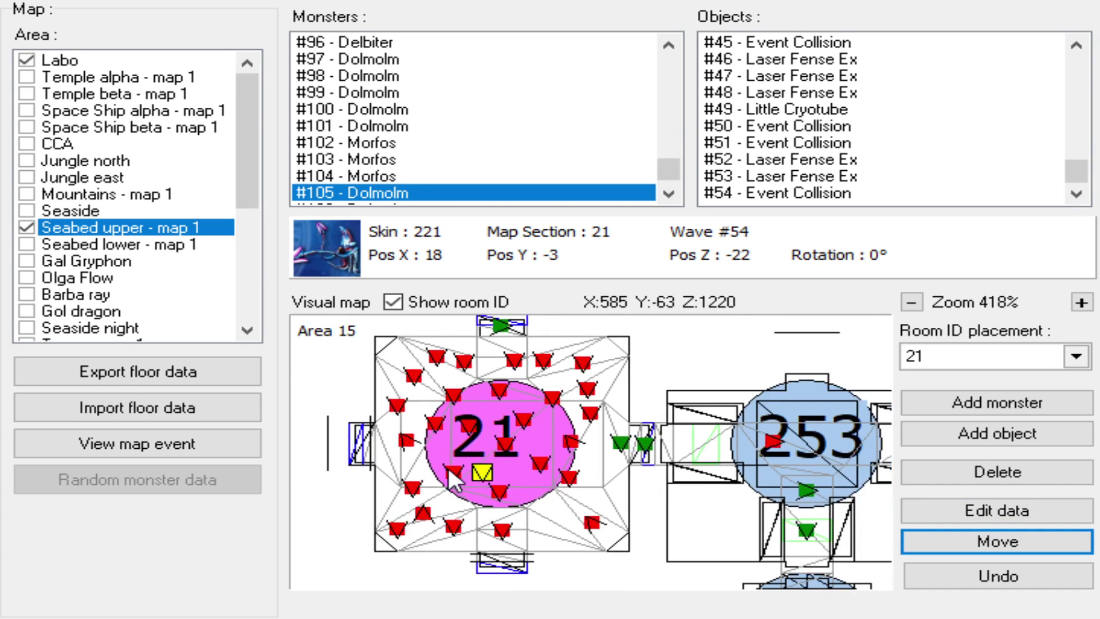
{"action": "left_click", "coordinate": [531, 422]}
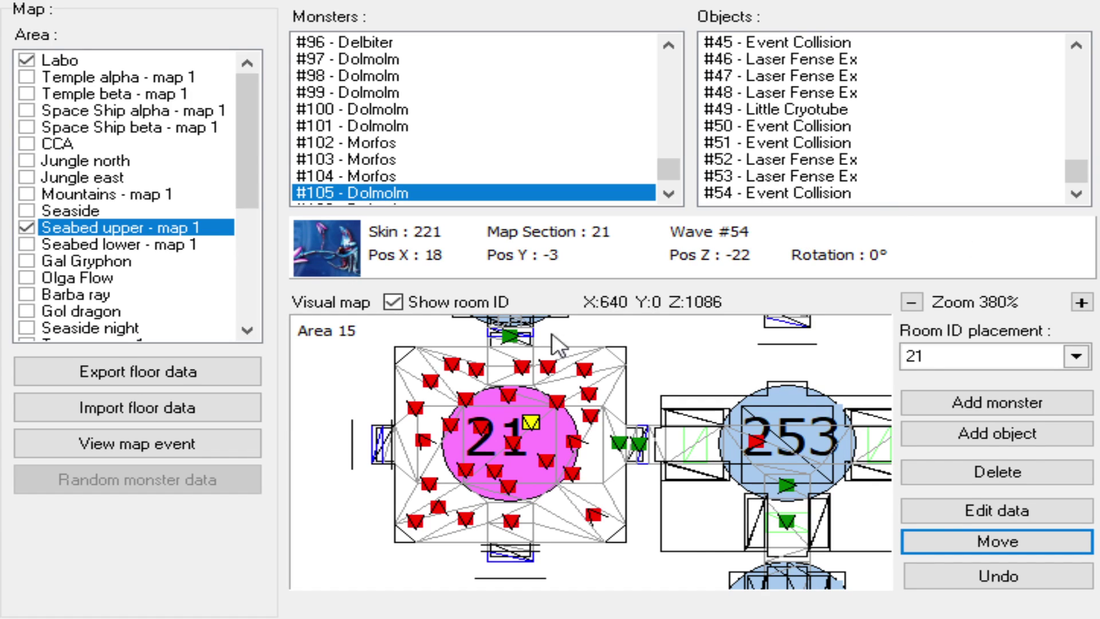
- Return to room 81 on the map and open the floor's map events
{"action": "left_click_drag", "start_coordinate": [524, 373], "coordinate": [536, 418]}
{"action": "scroll", "coordinate": [518, 428], "scroll_direction": "down", "scroll_amount": 4}
{"action": "left_click_drag", "start_coordinate": [614, 368], "coordinate": [616, 511]}
{"action": "left_click", "coordinate": [235, 444]}
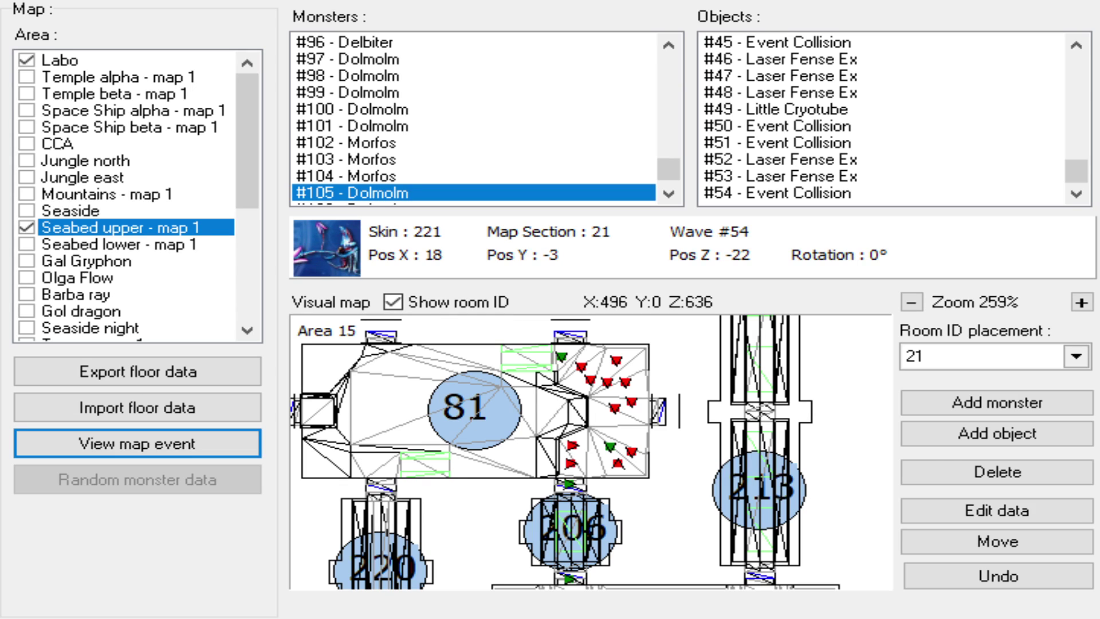
- Place three wave 55 Dolmdarls in room 21: one at about X -84, Z -83, and two below the center, toward the lower-left and lower-right corners
{"action": "scroll", "coordinate": [699, 429], "scroll_direction": "up", "scroll_amount": 2}
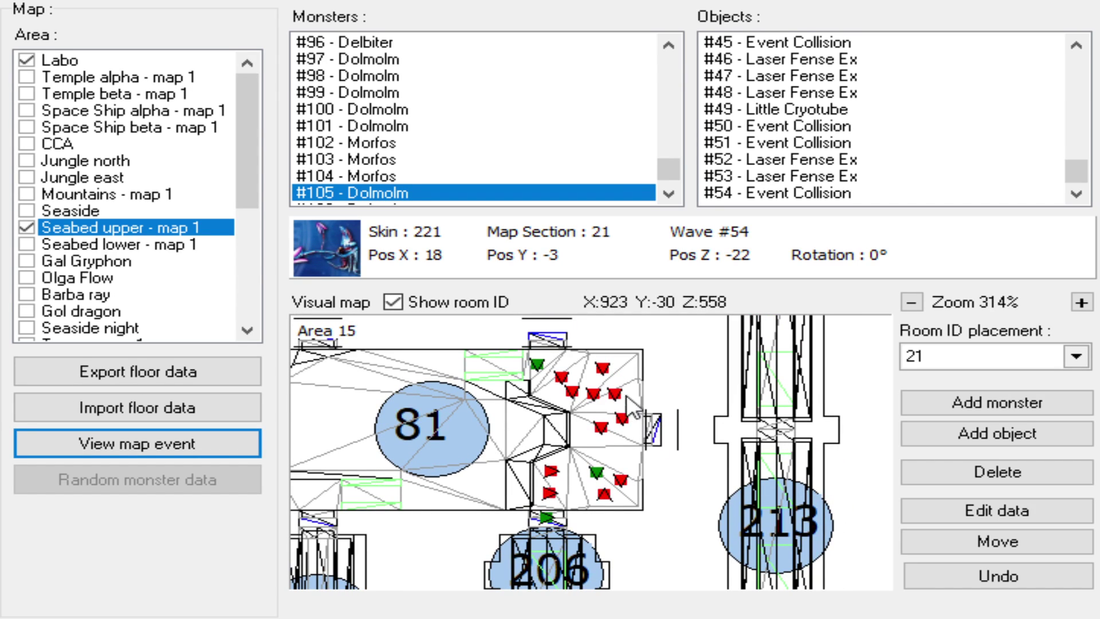
{"action": "left_click_drag", "start_coordinate": [534, 465], "coordinate": [628, 380]}
{"action": "left_click_drag", "start_coordinate": [502, 498], "coordinate": [679, 415]}
{"action": "left_click_drag", "start_coordinate": [579, 535], "coordinate": [568, 418]}
{"action": "left_click_drag", "start_coordinate": [584, 476], "coordinate": [527, 332]}
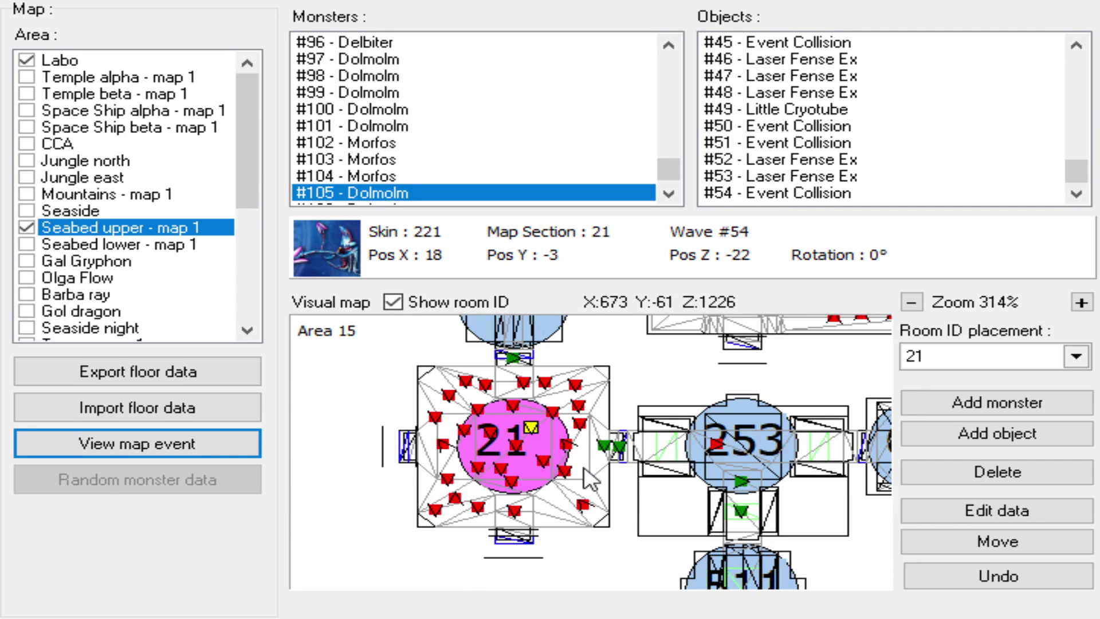
{"action": "scroll", "coordinate": [625, 447], "scroll_direction": "up", "scroll_amount": 1}
{"action": "left_click", "coordinate": [997, 402]}
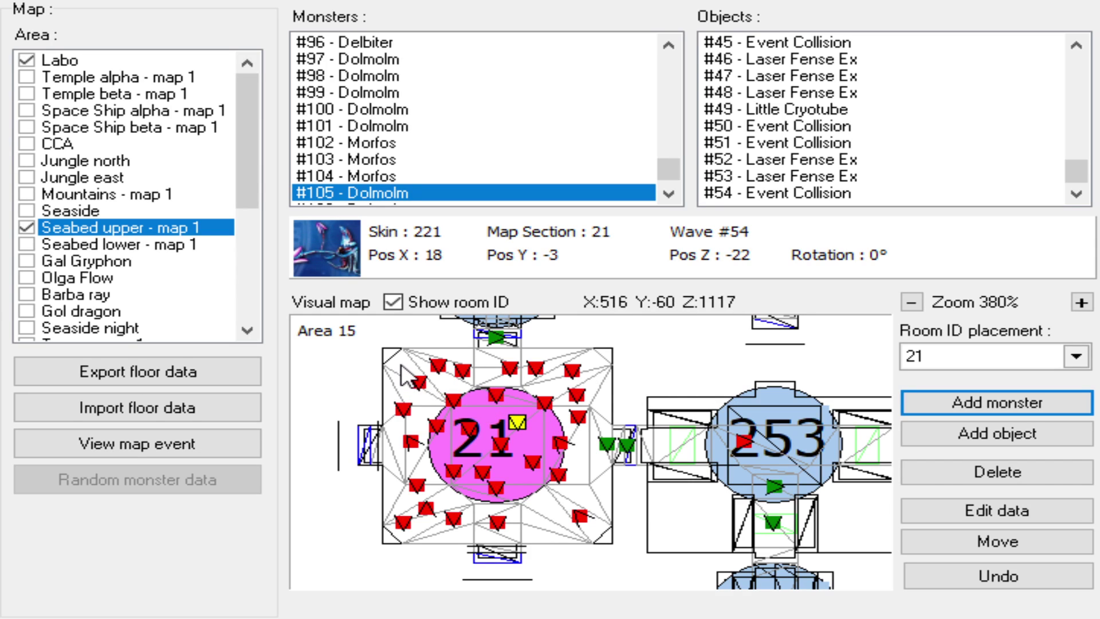
{"action": "left_click", "coordinate": [400, 362]}
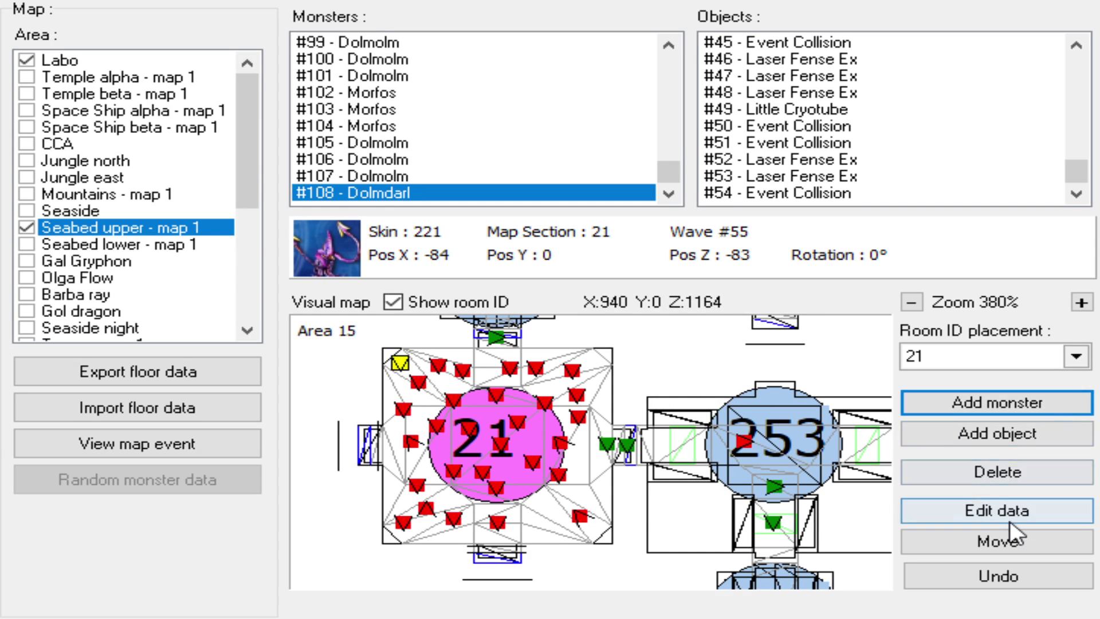
{"action": "left_click", "coordinate": [1002, 544]}
{"action": "left_click", "coordinate": [456, 502]}
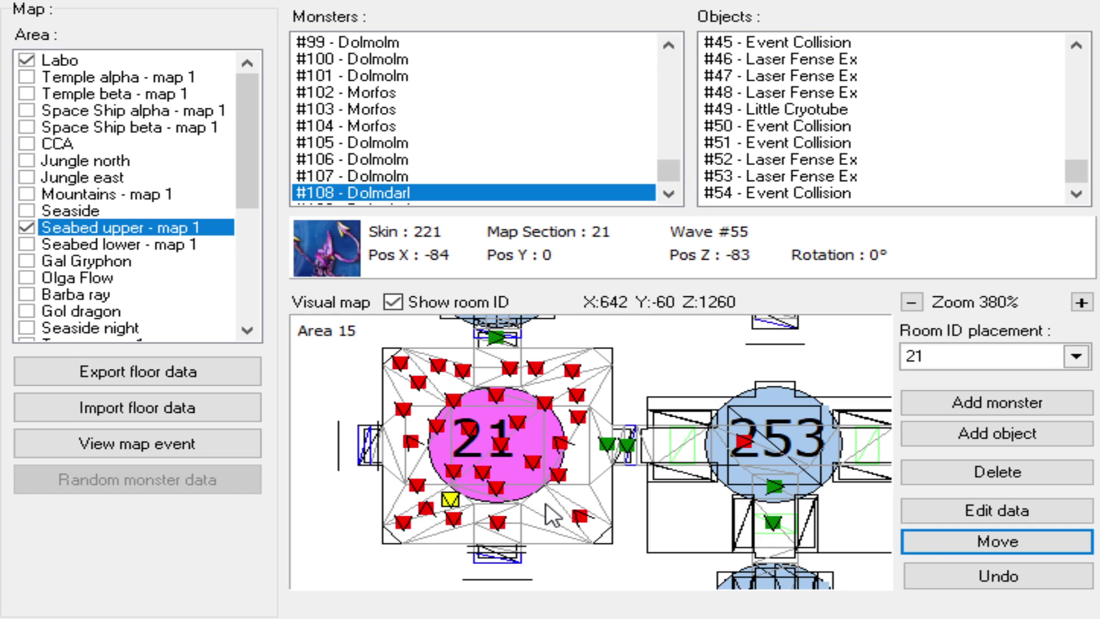
{"action": "left_click", "coordinate": [546, 504]}
{"action": "left_click", "coordinate": [546, 504]}
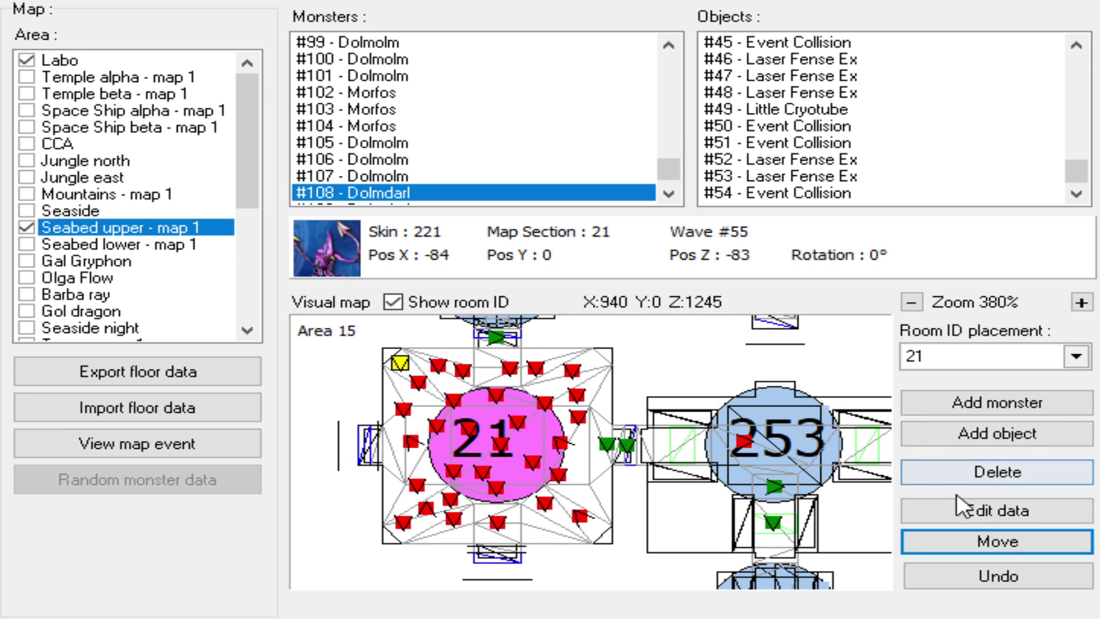
- Open the data of the Dolmdarl in room 21's upper-left corner, and add another monster in the room's upper-right corner
{"action": "left_click", "coordinate": [1011, 518]}
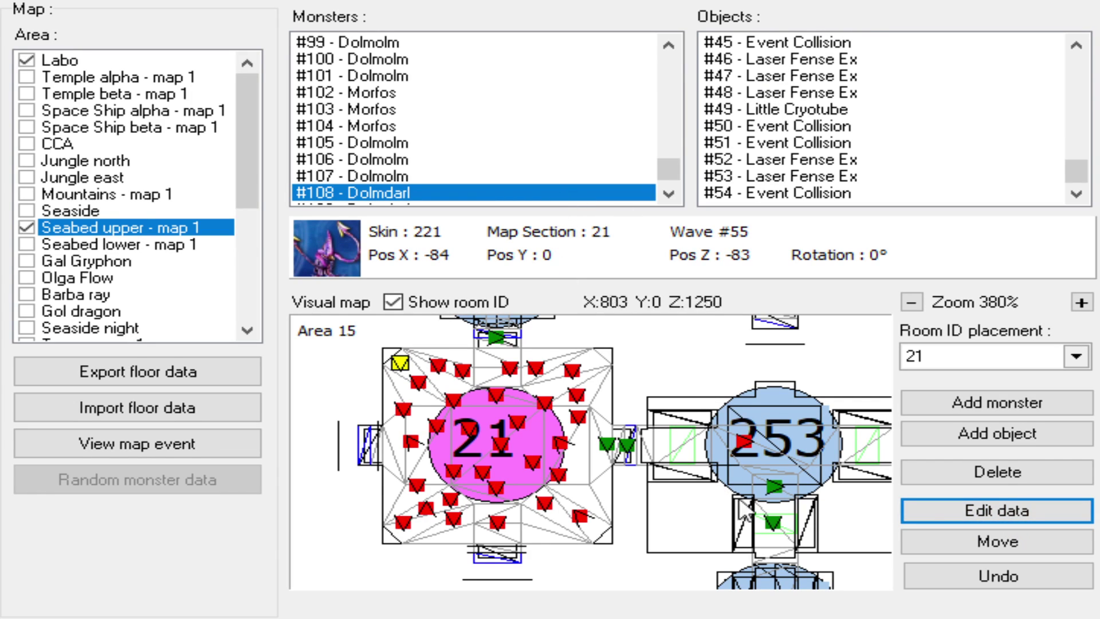
{"action": "left_click", "coordinate": [1029, 404]}
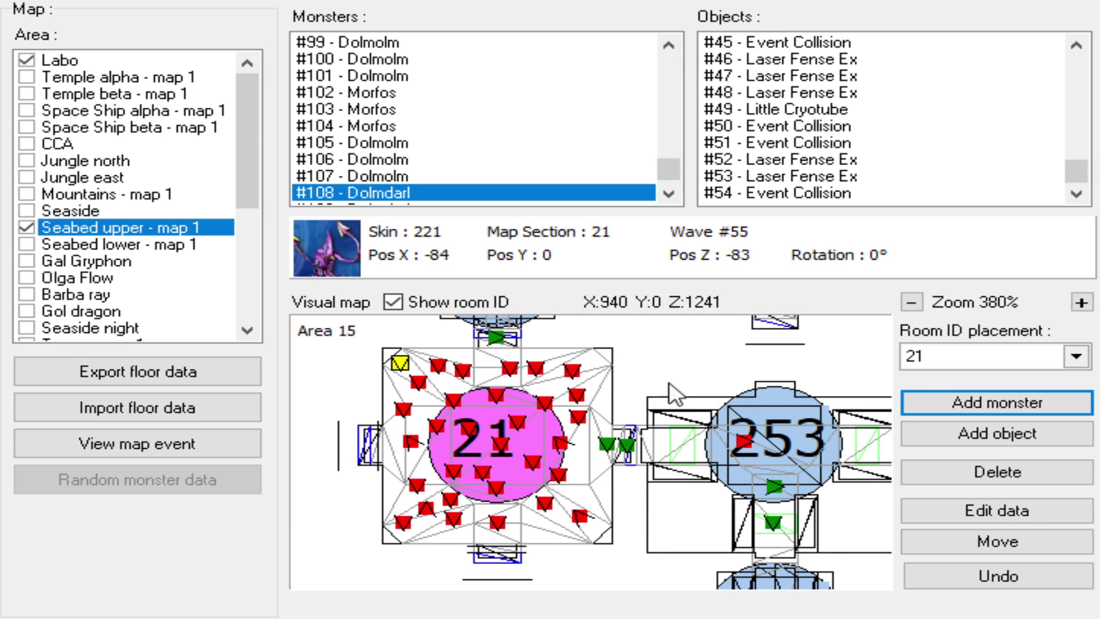
{"action": "left_click", "coordinate": [594, 360]}
{"action": "scroll", "coordinate": [576, 404], "scroll_direction": "down", "scroll_amount": 1}
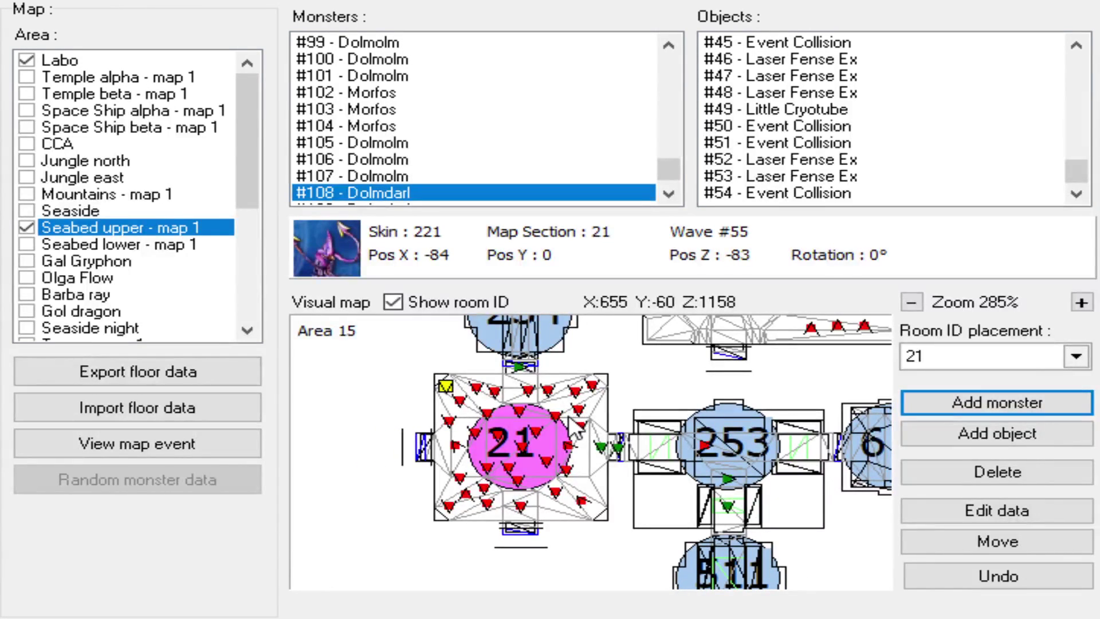
- Go back to room 81 by way of corridor 206 and open the floor's map events
{"action": "left_click_drag", "start_coordinate": [570, 401], "coordinate": [513, 478]}
{"action": "mouse_move", "coordinate": [663, 335]}
{"action": "left_mouse_down"}
{"action": "mouse_move", "coordinate": [607, 492]}
{"action": "mouse_move", "coordinate": [664, 417]}
{"action": "left_mouse_up"}
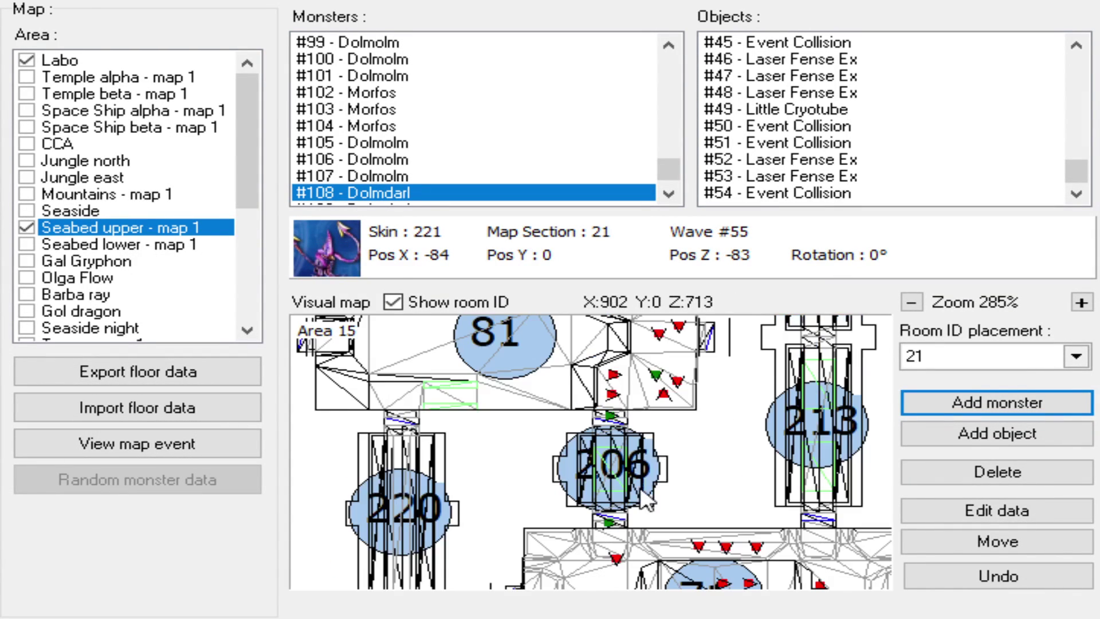
{"action": "left_click_drag", "start_coordinate": [681, 357], "coordinate": [640, 464]}
{"action": "left_click", "coordinate": [190, 445]}
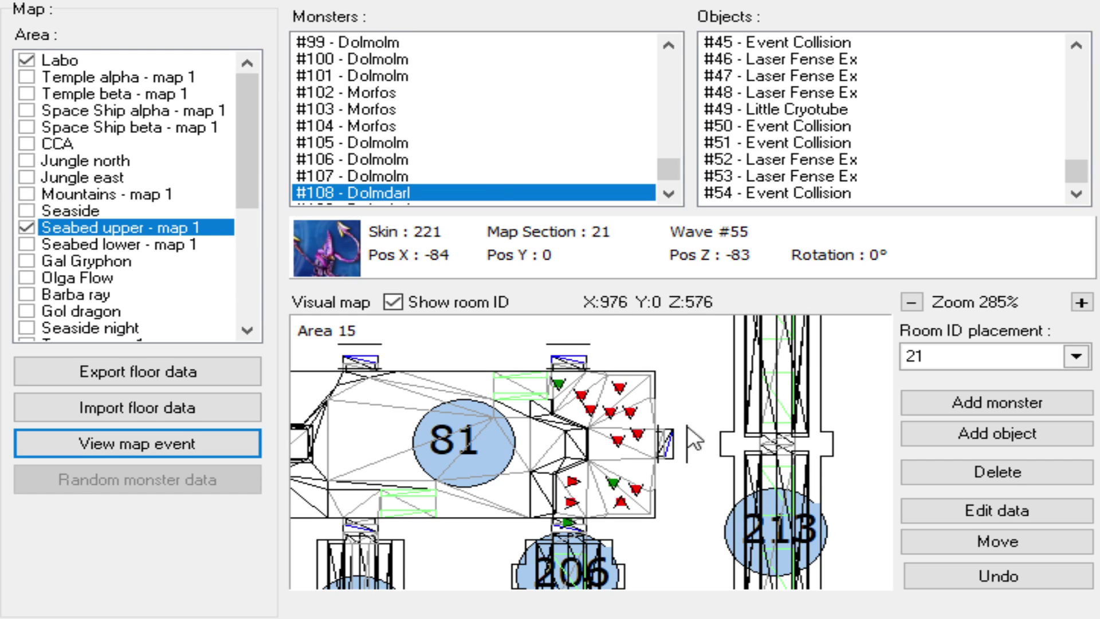
- Set room 81 as the placement room and place two wave 104 Recoboxes there, at about X 150, Z -79 and X 197, Z 30
{"action": "left_click", "coordinate": [1041, 395]}
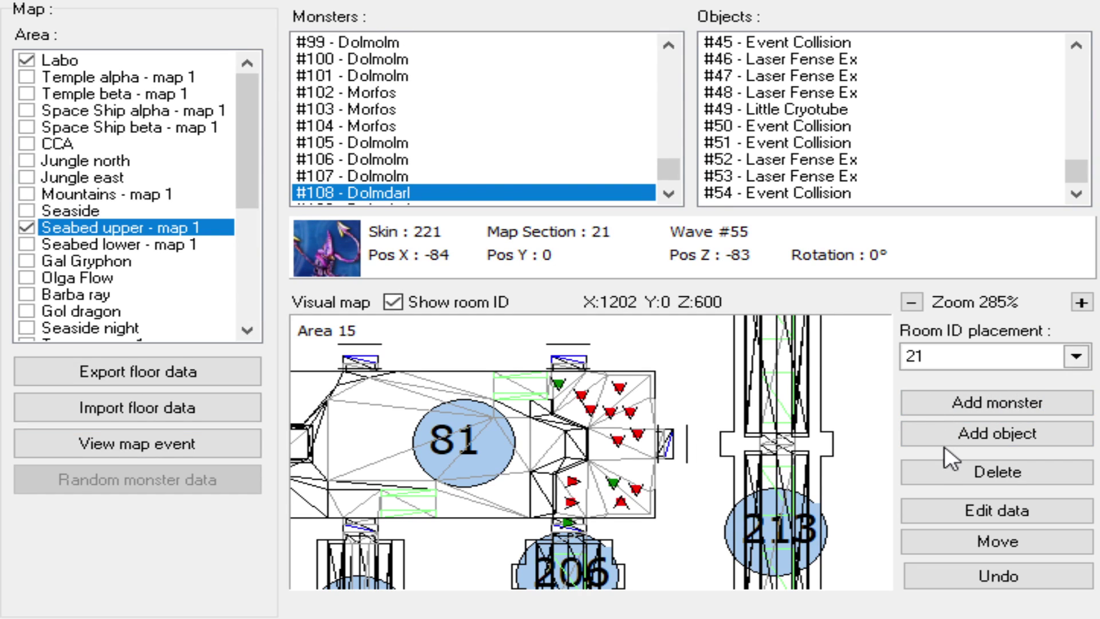
{"action": "left_click", "coordinate": [911, 483]}
{"action": "scroll", "coordinate": [611, 448], "scroll_direction": "up", "scroll_amount": 4}
{"action": "left_click_drag", "start_coordinate": [676, 422], "coordinate": [661, 439]}
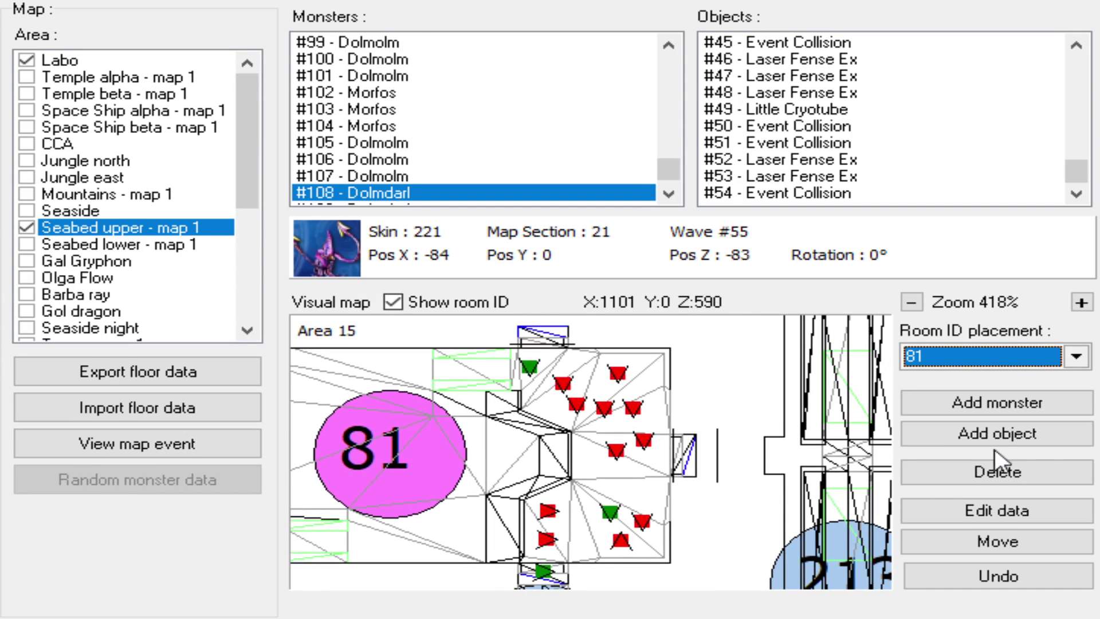
{"action": "left_click", "coordinate": [968, 405]}
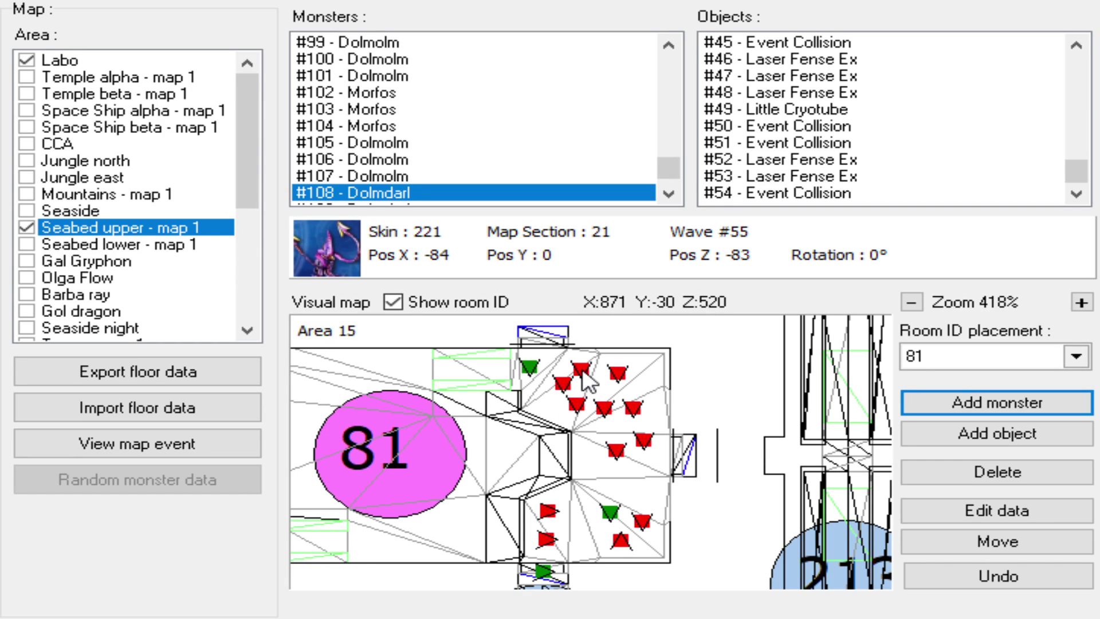
{"action": "left_click", "coordinate": [580, 371]}
{"action": "left_click", "coordinate": [1004, 543]}
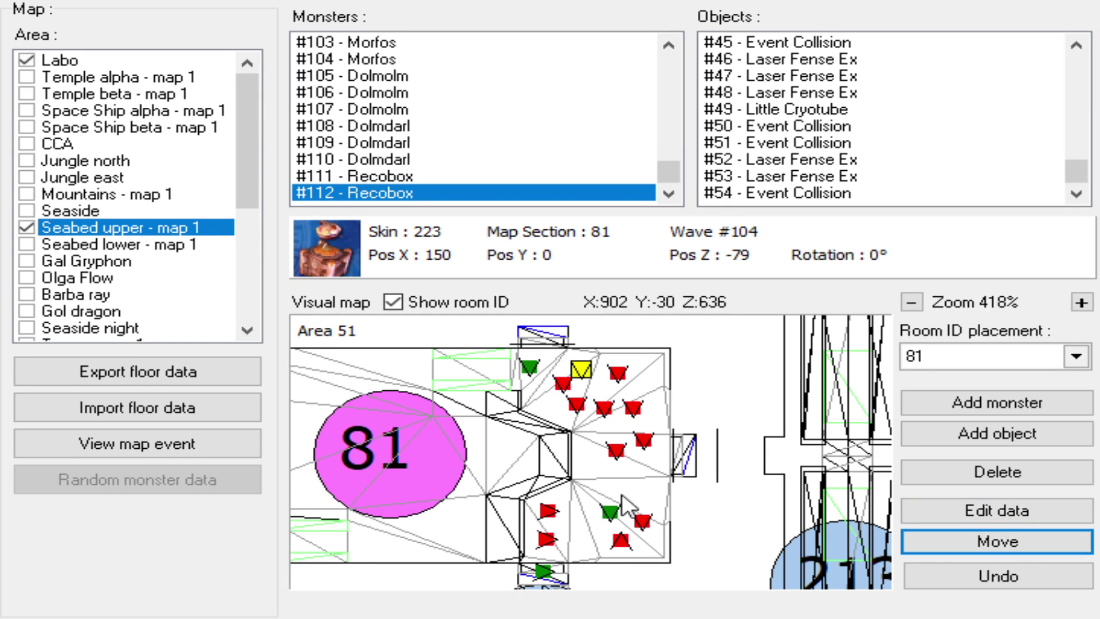
{"action": "left_click", "coordinate": [642, 491]}
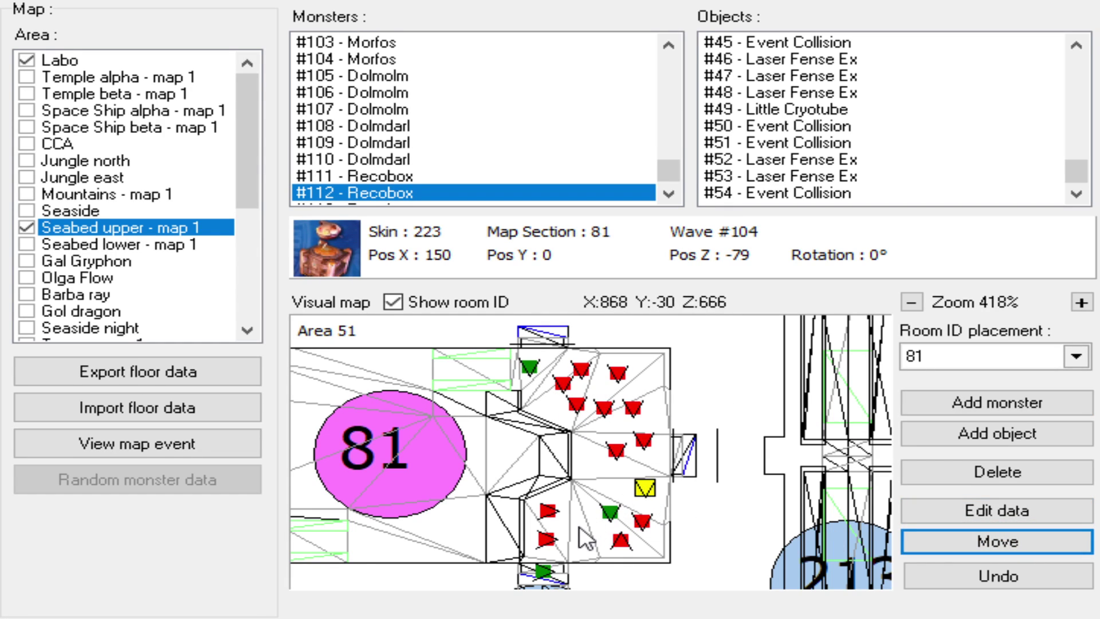
{"action": "left_click", "coordinate": [646, 496]}
- Place a wave 104 Delbiter in room 81 at about X 148, Z 72, change its rotation, and select the Recobox at X 197, Z 30
{"action": "left_click", "coordinate": [1015, 407]}
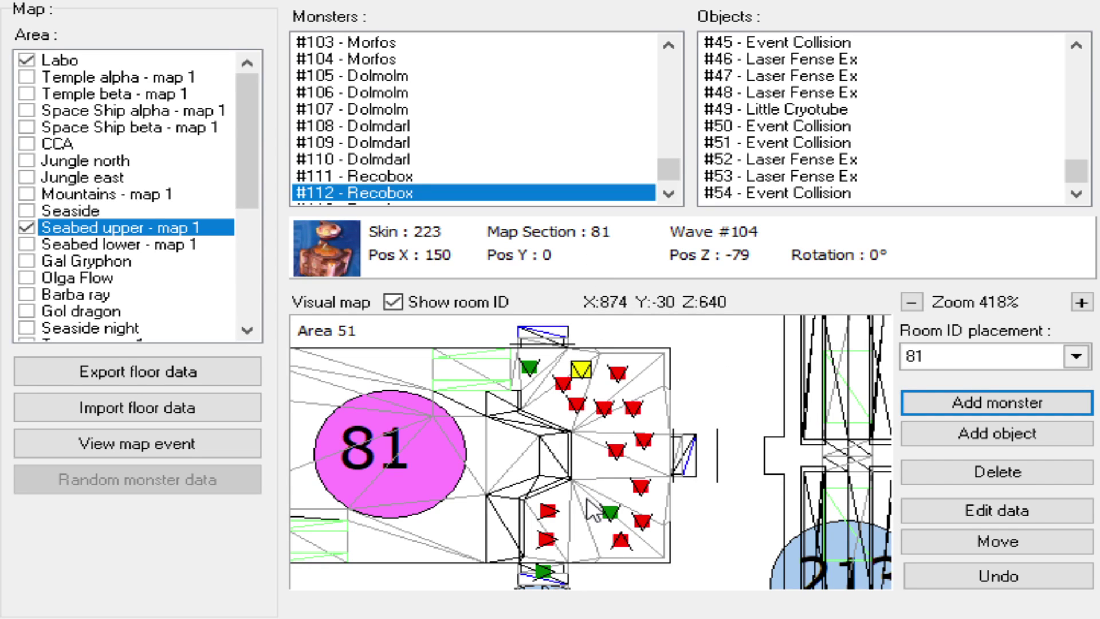
{"action": "left_click", "coordinate": [578, 532]}
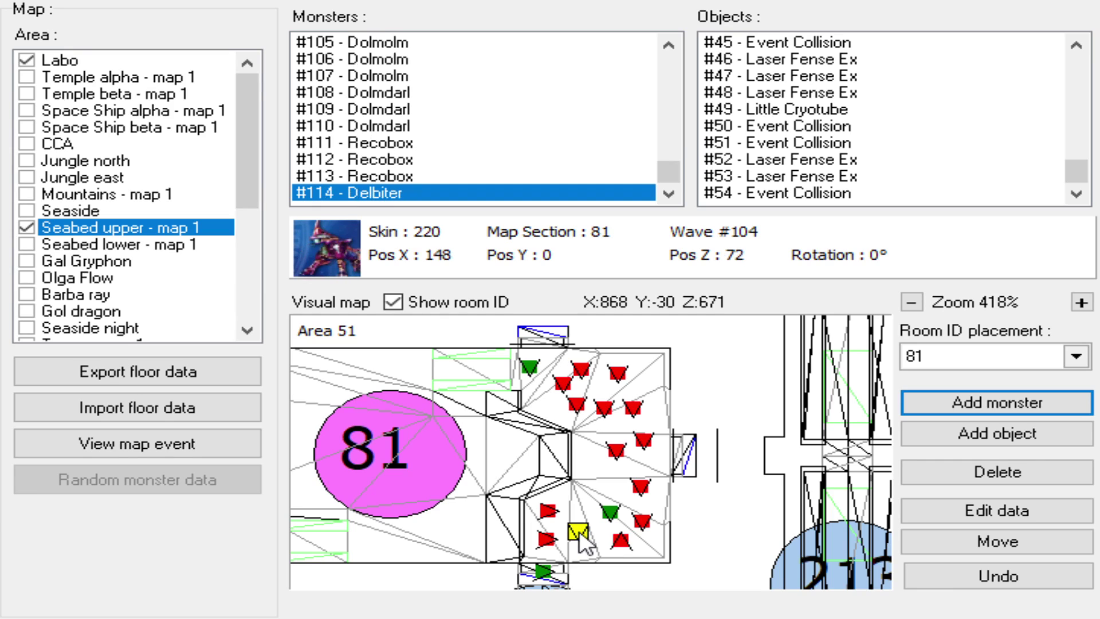
{"action": "left_click", "coordinate": [916, 509]}
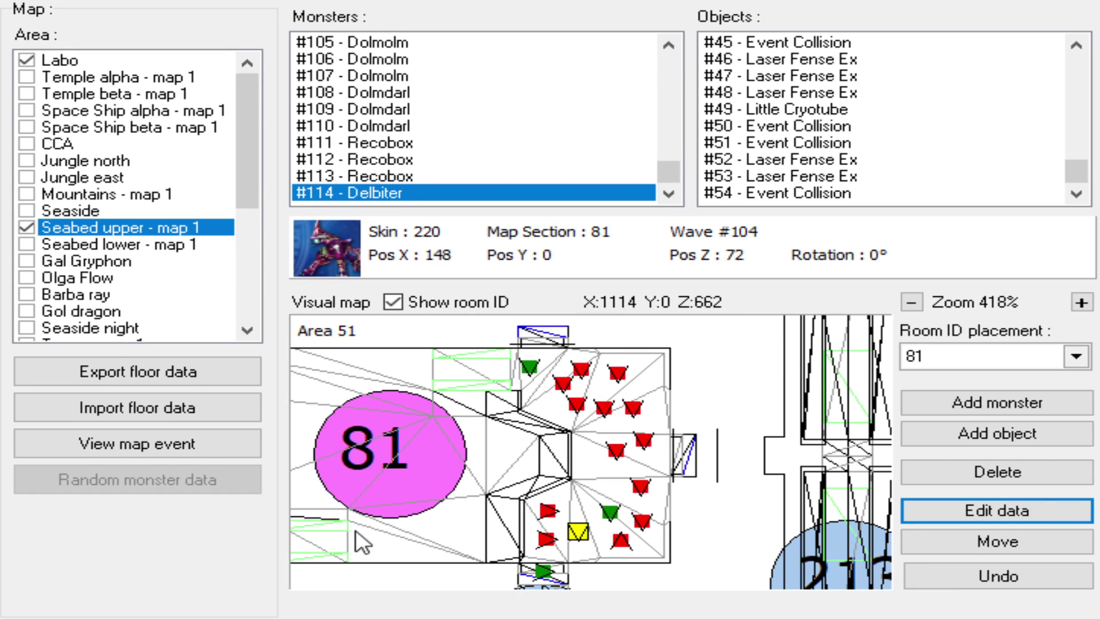
{"action": "left_click", "coordinate": [640, 487]}
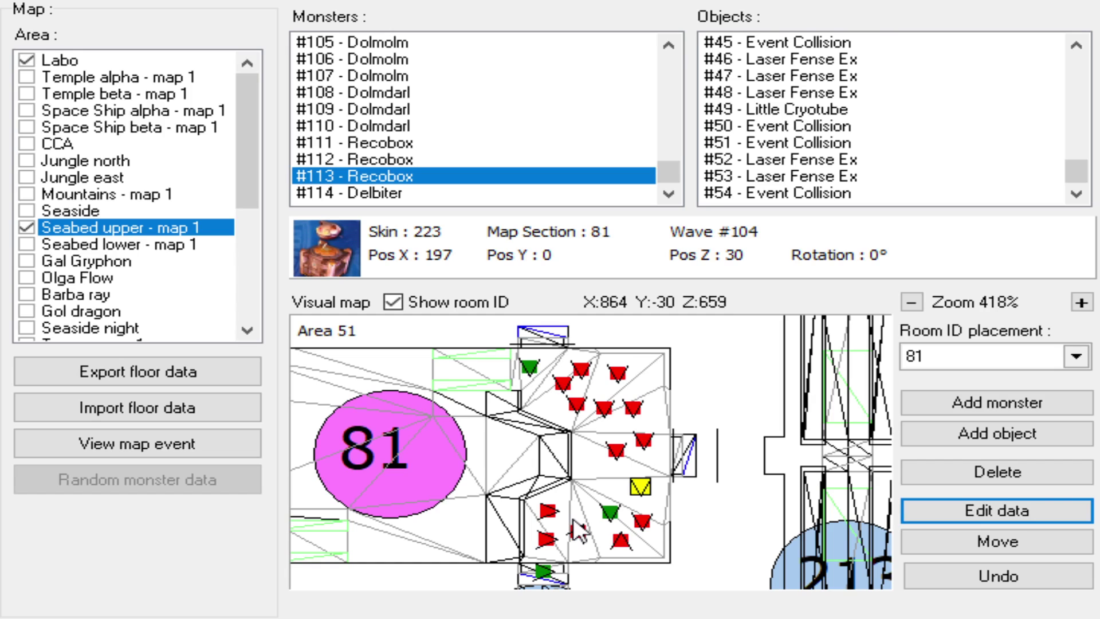
- Look over the monsters in room 21, return to room 81 on the map and open the floor's map events
{"action": "scroll", "coordinate": [693, 414], "scroll_direction": "down", "scroll_amount": 1}
{"action": "scroll", "coordinate": [499, 506], "scroll_direction": "down", "scroll_amount": 3}
{"action": "left_click_drag", "start_coordinate": [523, 530], "coordinate": [558, 414]}
{"action": "left_click_drag", "start_coordinate": [676, 563], "coordinate": [658, 440]}
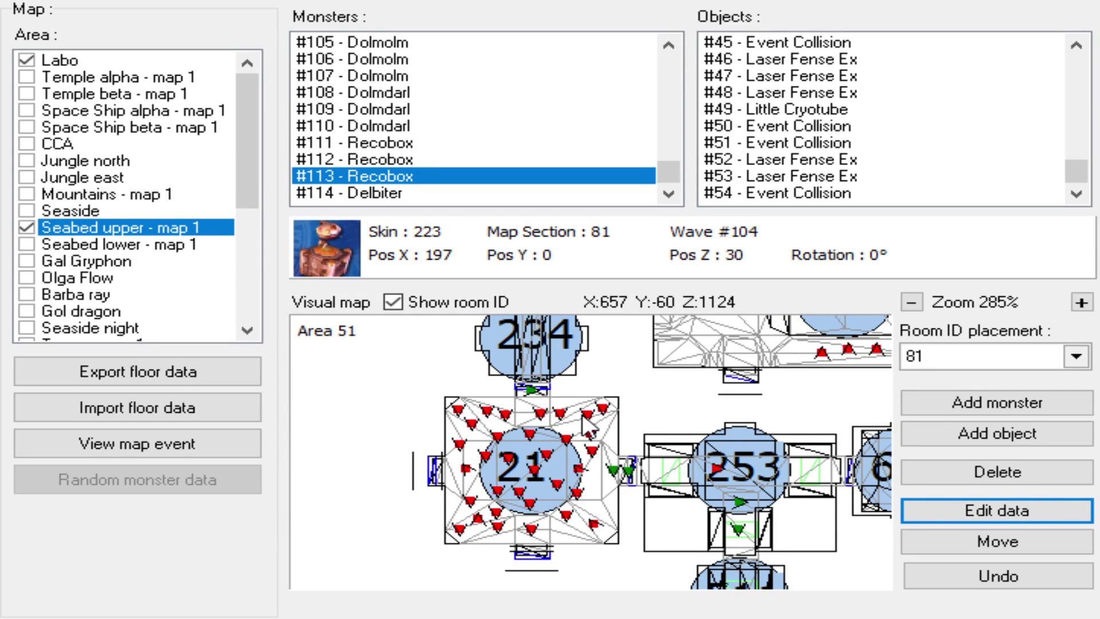
{"action": "left_click_drag", "start_coordinate": [590, 415], "coordinate": [550, 578]}
{"action": "left_click_drag", "start_coordinate": [613, 436], "coordinate": [633, 574]}
{"action": "left_click", "coordinate": [143, 442]}
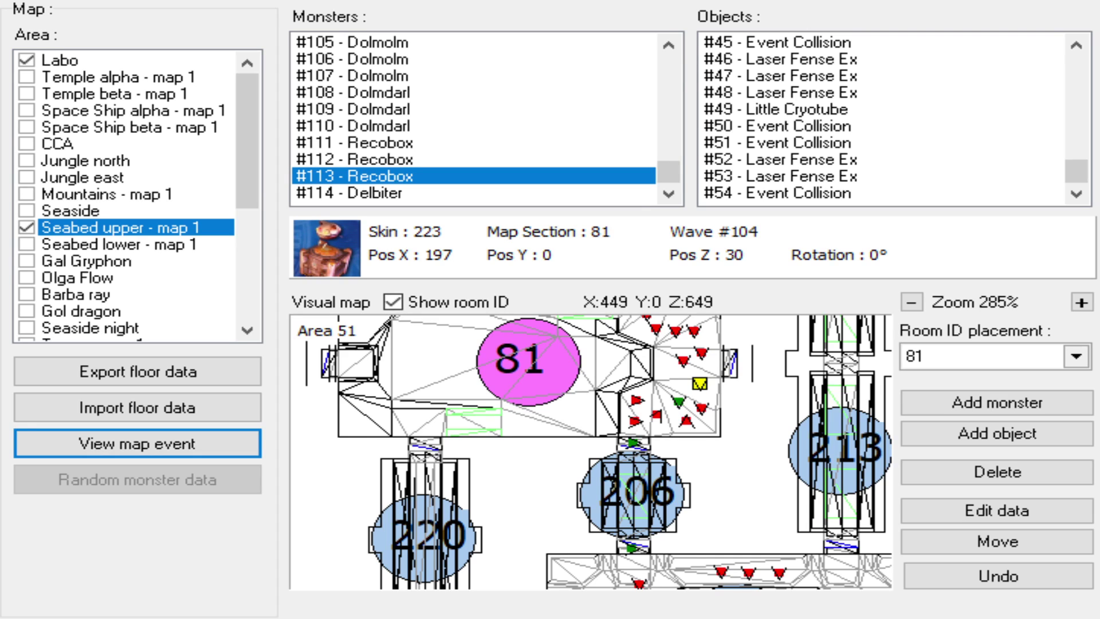
- Go down to room 21 past corridor 234, set it as the placement room and open the floor's map events
{"action": "scroll", "coordinate": [521, 425], "scroll_direction": "down", "scroll_amount": 1}
{"action": "left_click_drag", "start_coordinate": [526, 459], "coordinate": [626, 335]}
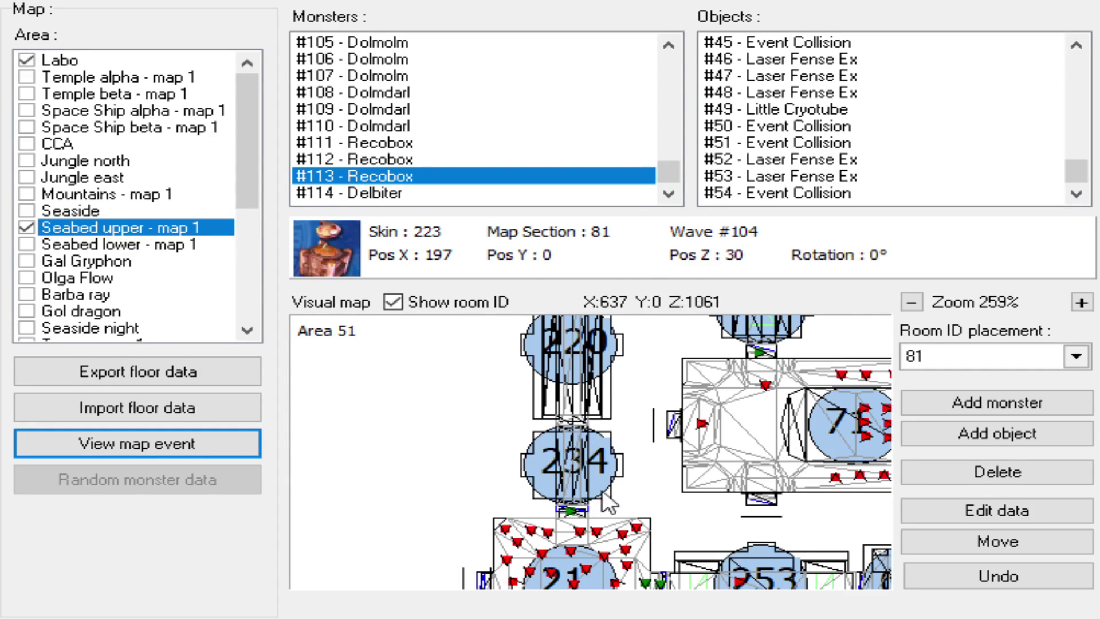
{"action": "left_click_drag", "start_coordinate": [602, 506], "coordinate": [606, 421]}
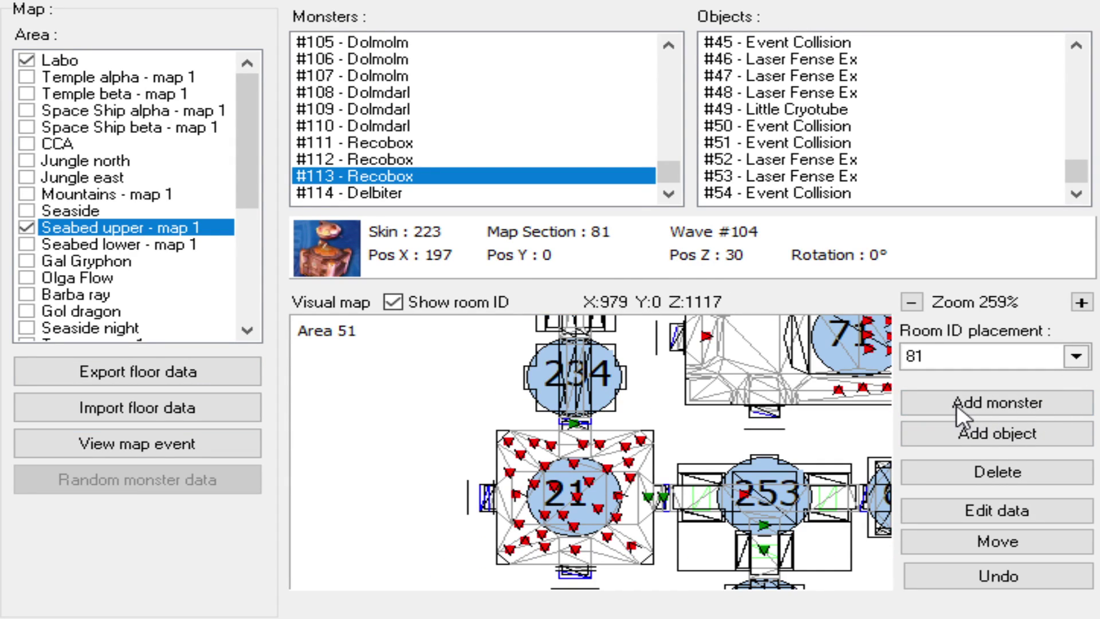
{"action": "left_click", "coordinate": [926, 406]}
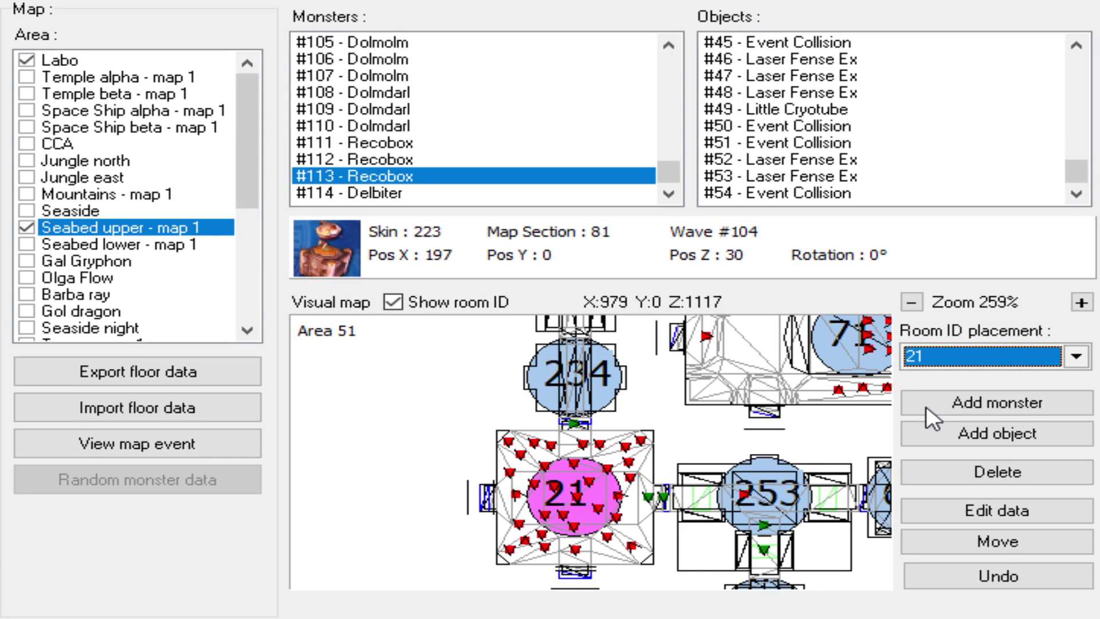
{"action": "left_click", "coordinate": [186, 434]}
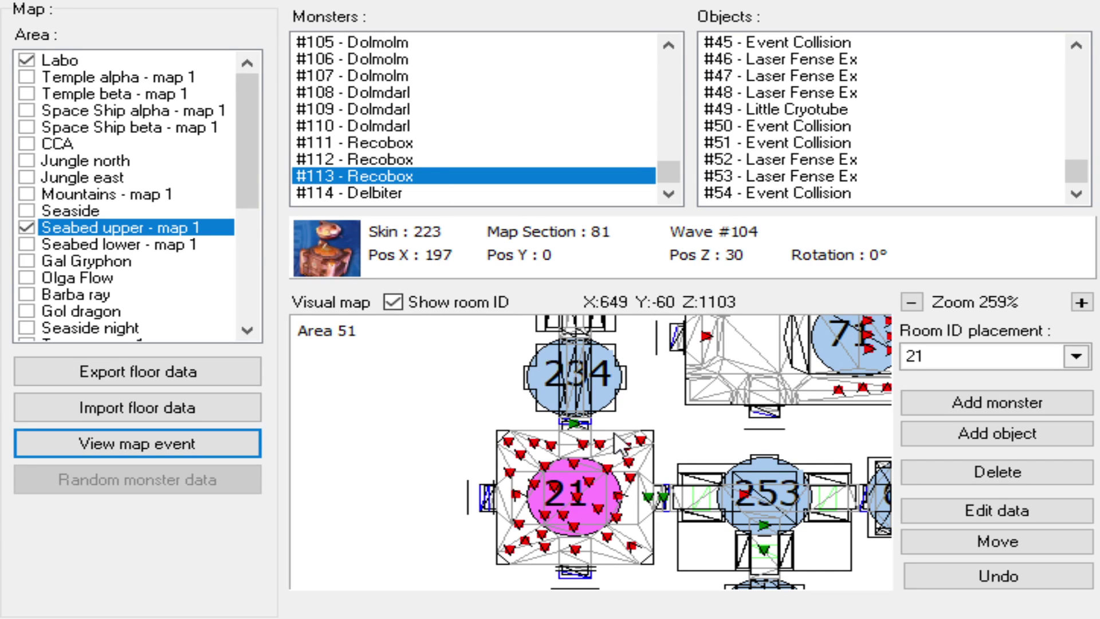
- Place two wave 56 Deldepths in room 21: one at about X 9, Z 34, and one just above and left of the center
{"action": "scroll", "coordinate": [630, 449], "scroll_direction": "up", "scroll_amount": 1}
{"action": "left_click", "coordinate": [1011, 412]}
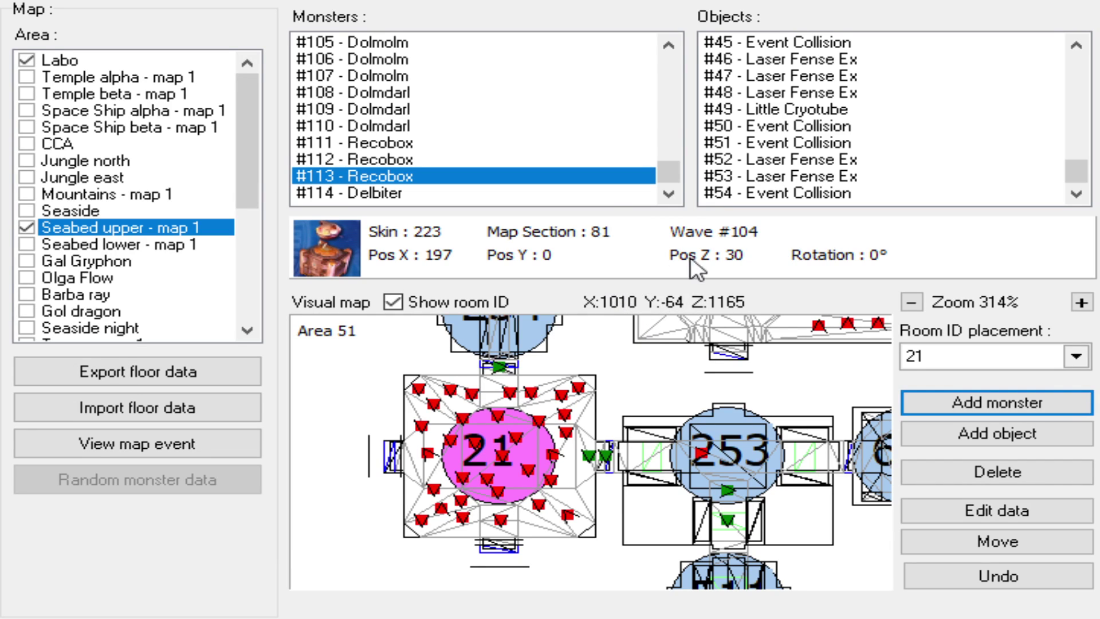
{"action": "scroll", "coordinate": [481, 498], "scroll_direction": "up", "scroll_amount": 3}
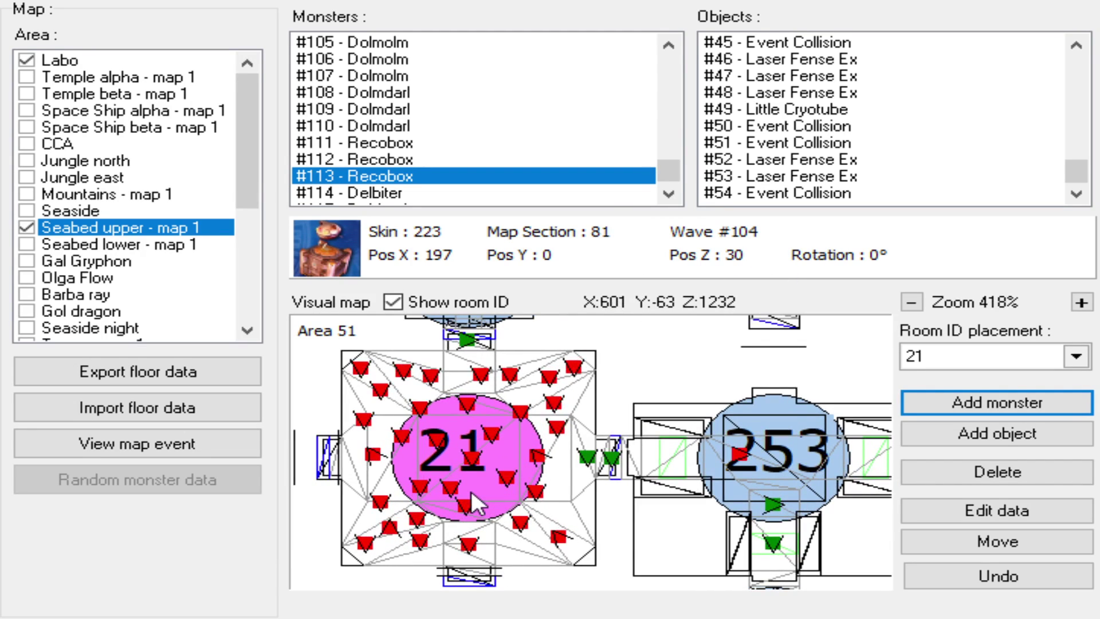
{"action": "left_click", "coordinate": [481, 494]}
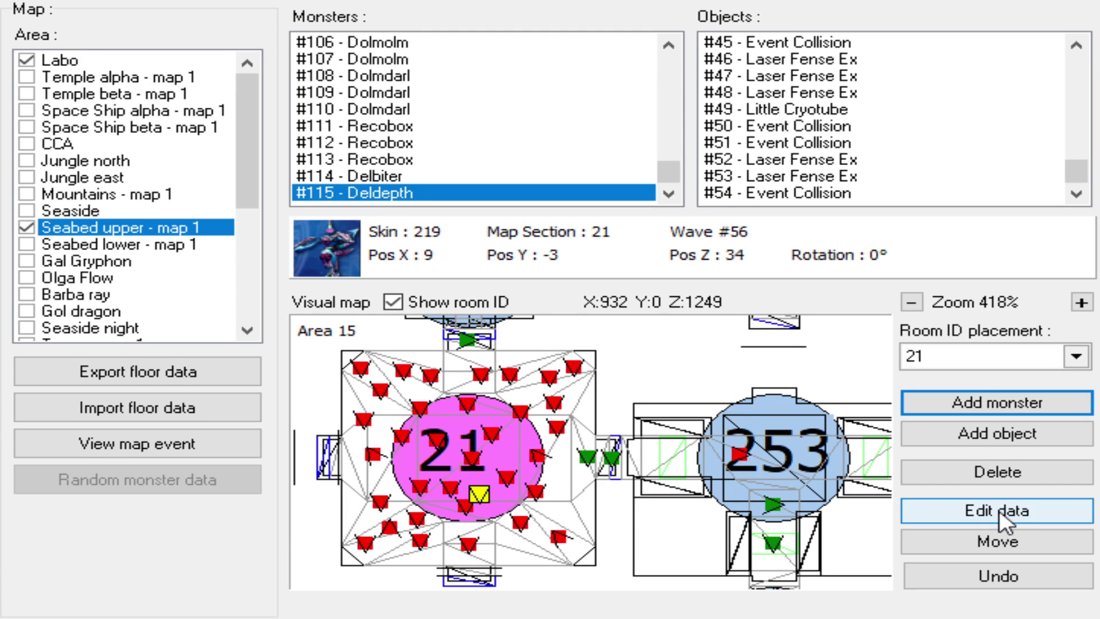
{"action": "left_click", "coordinate": [992, 540]}
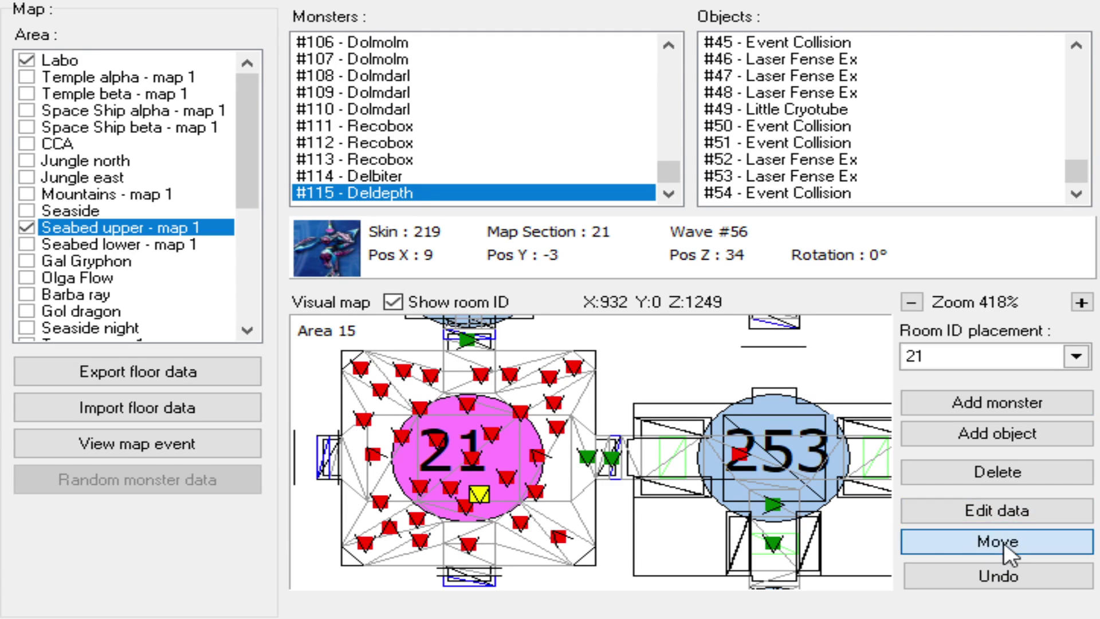
{"action": "left_click", "coordinate": [450, 425]}
- Go back to room 81, set it as the placement room and open the floor's map events
{"action": "scroll", "coordinate": [516, 444], "scroll_direction": "down", "scroll_amount": 5}
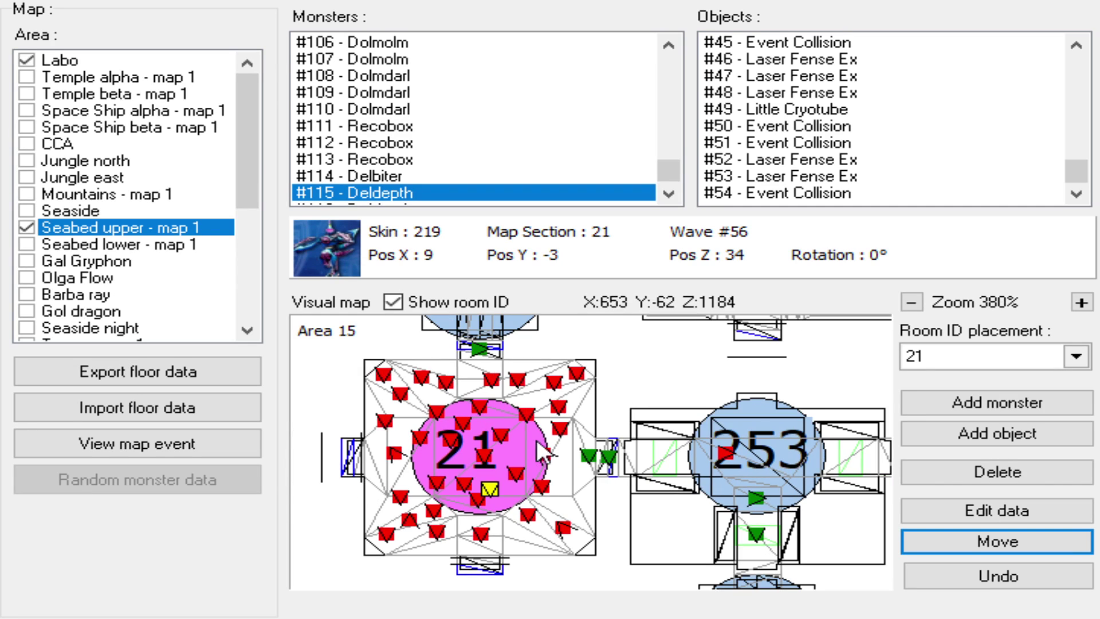
{"action": "left_click_drag", "start_coordinate": [522, 450], "coordinate": [480, 556]}
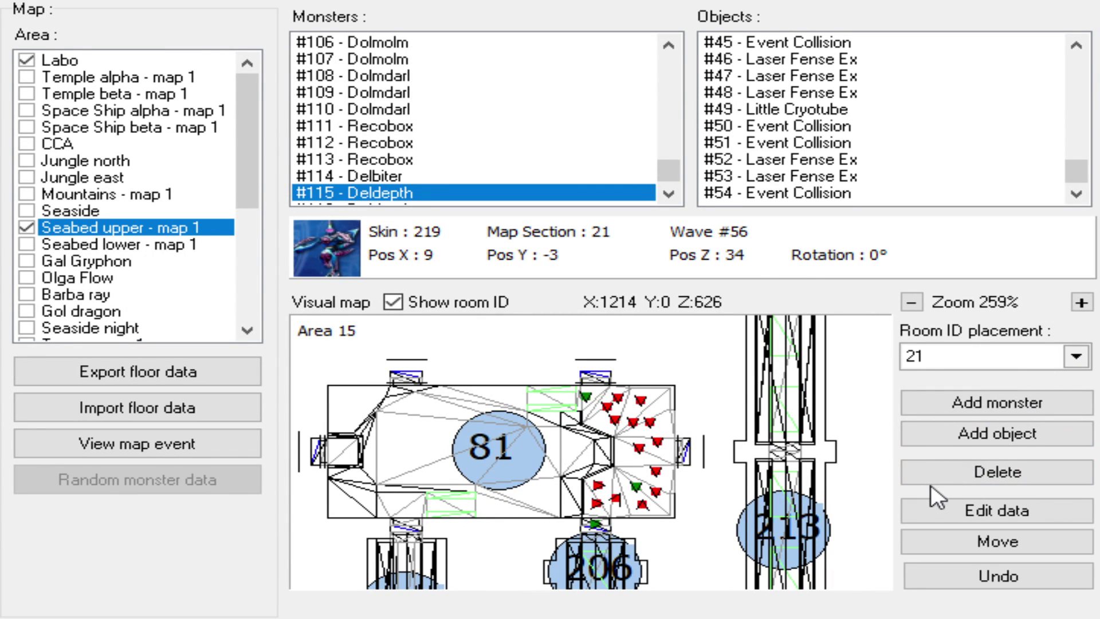
{"action": "left_click", "coordinate": [544, 453]}
{"action": "scroll", "coordinate": [556, 449], "scroll_direction": "up", "scroll_amount": 6}
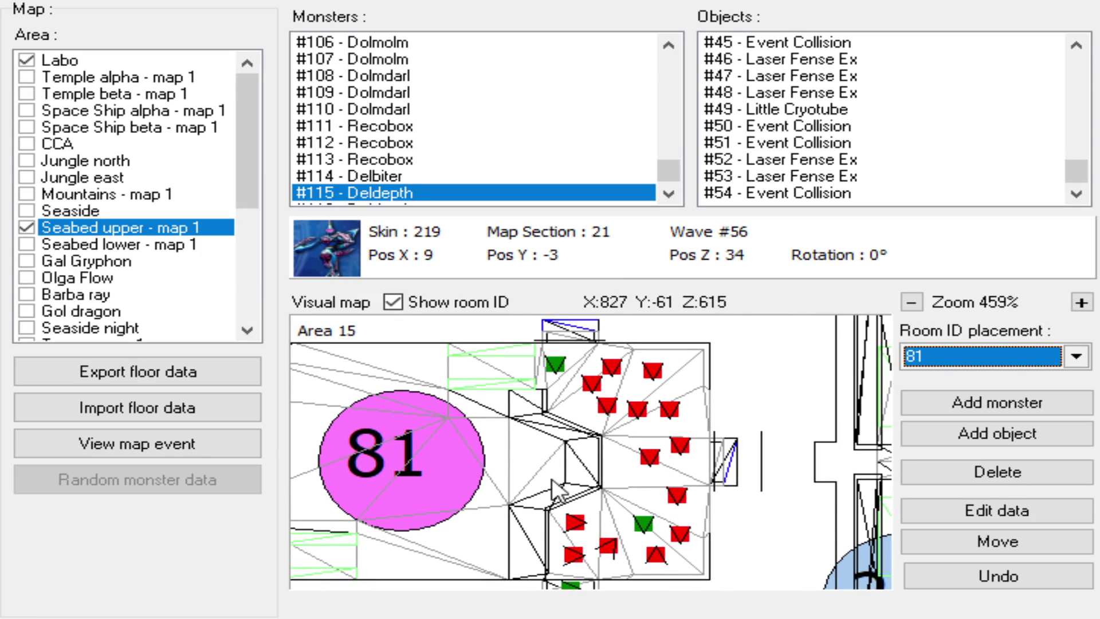
{"action": "left_click", "coordinate": [246, 444]}
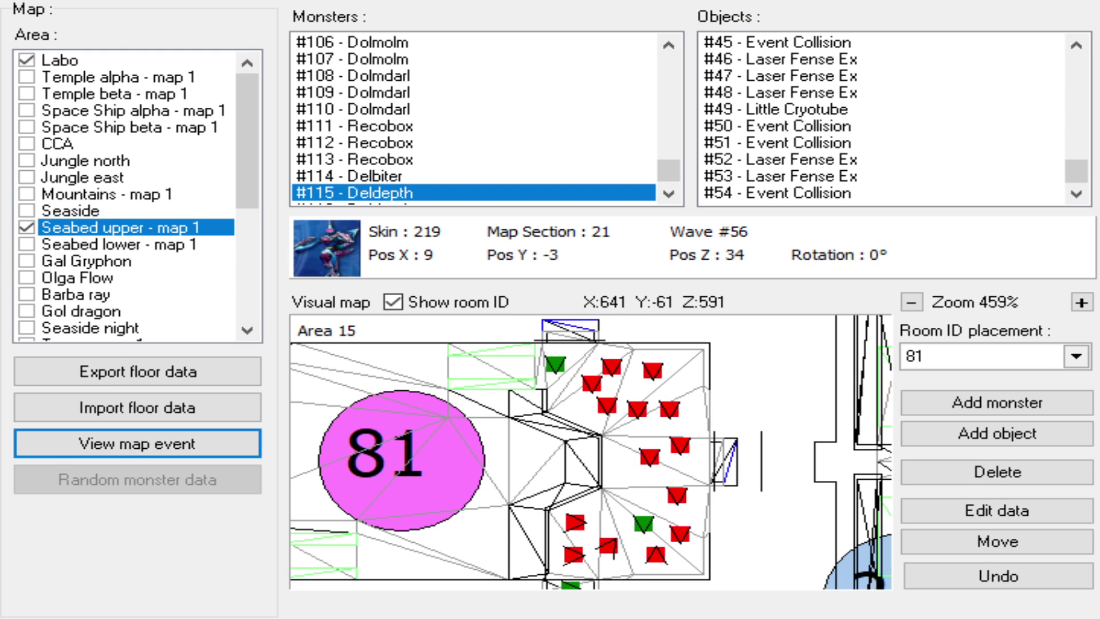
- Place three wave 105 Sinow Zeles in room 81: one at about X 162, Z 28, and one each in the upper-right and lower-right corners
{"action": "left_click", "coordinate": [1010, 407]}
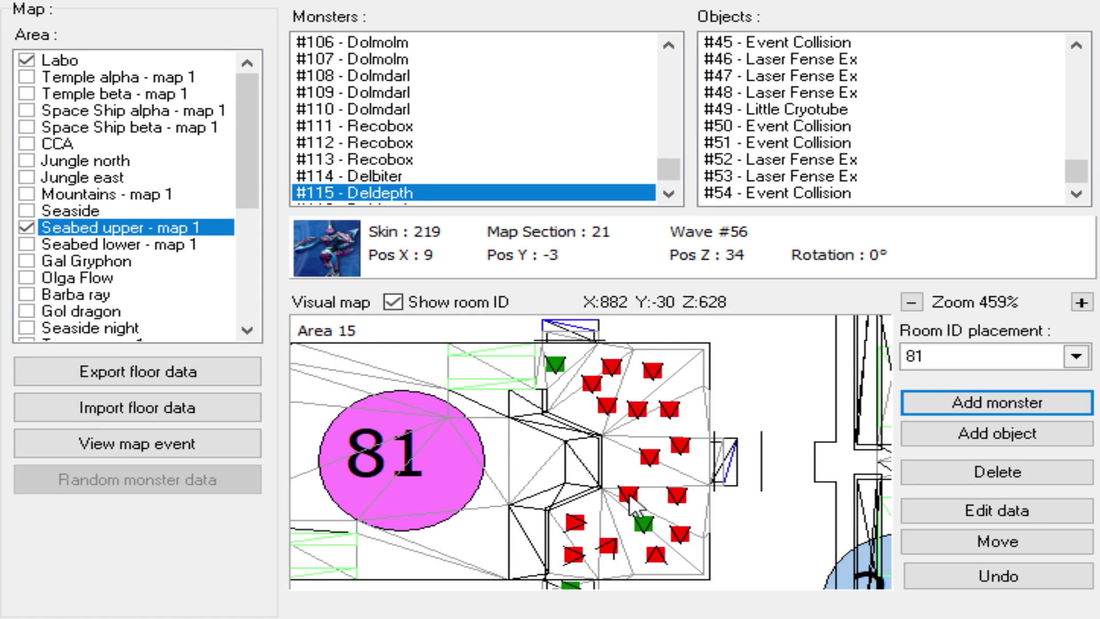
{"action": "left_click", "coordinate": [629, 493]}
{"action": "left_click", "coordinate": [971, 539]}
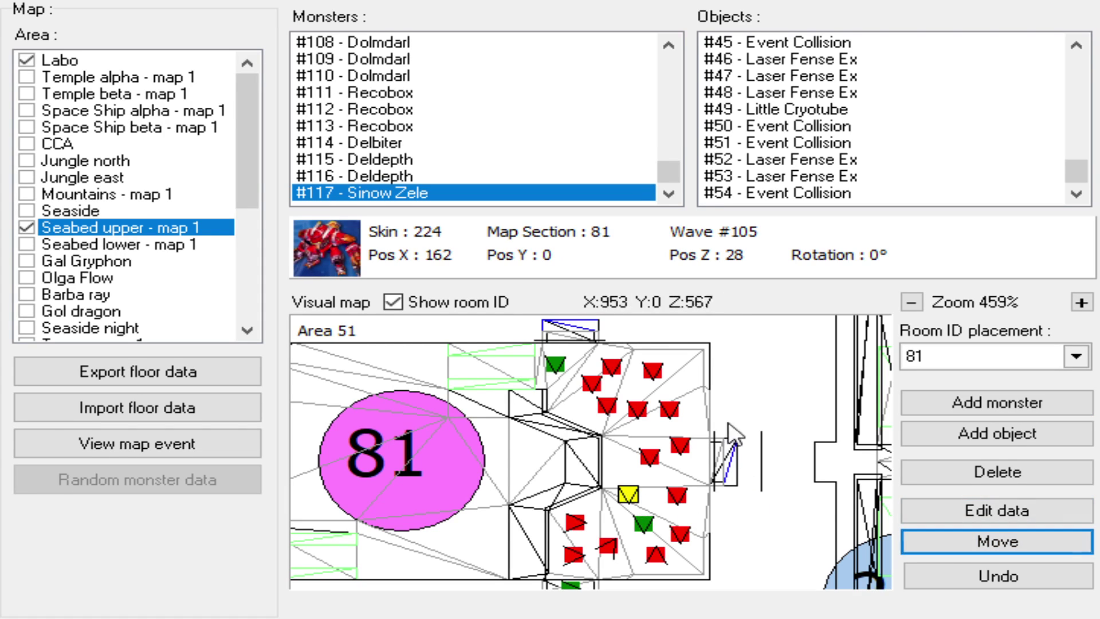
{"action": "left_click", "coordinate": [690, 364]}
{"action": "left_click", "coordinate": [684, 557]}
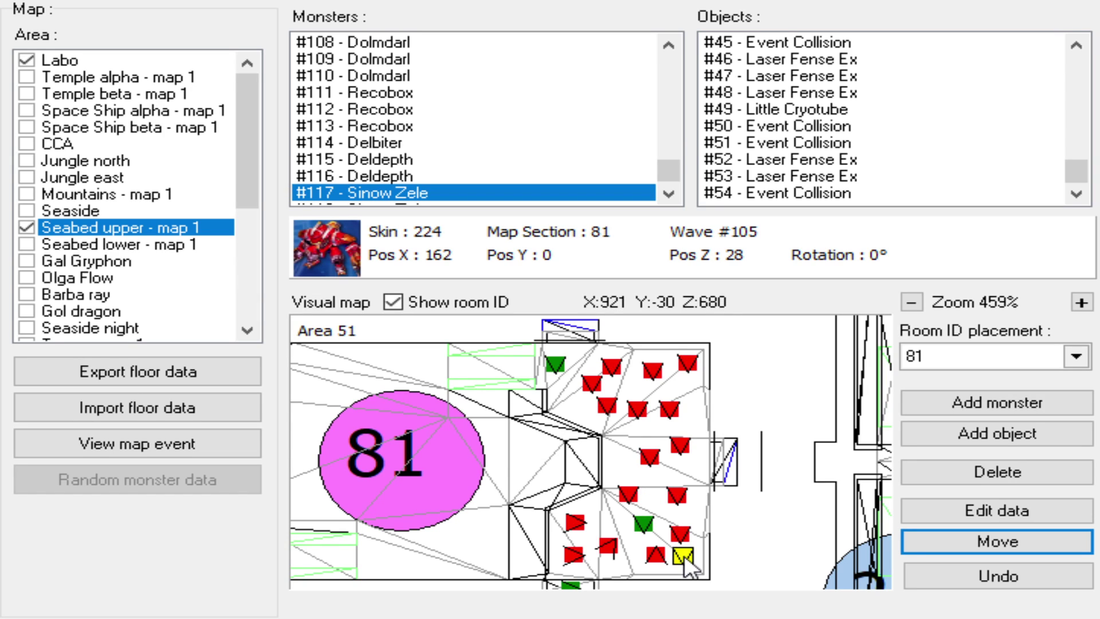
- Open the data of the laser fence between corridor 234 and room 21, and open the floor's map events
{"action": "scroll", "coordinate": [669, 505], "scroll_direction": "down", "scroll_amount": 2}
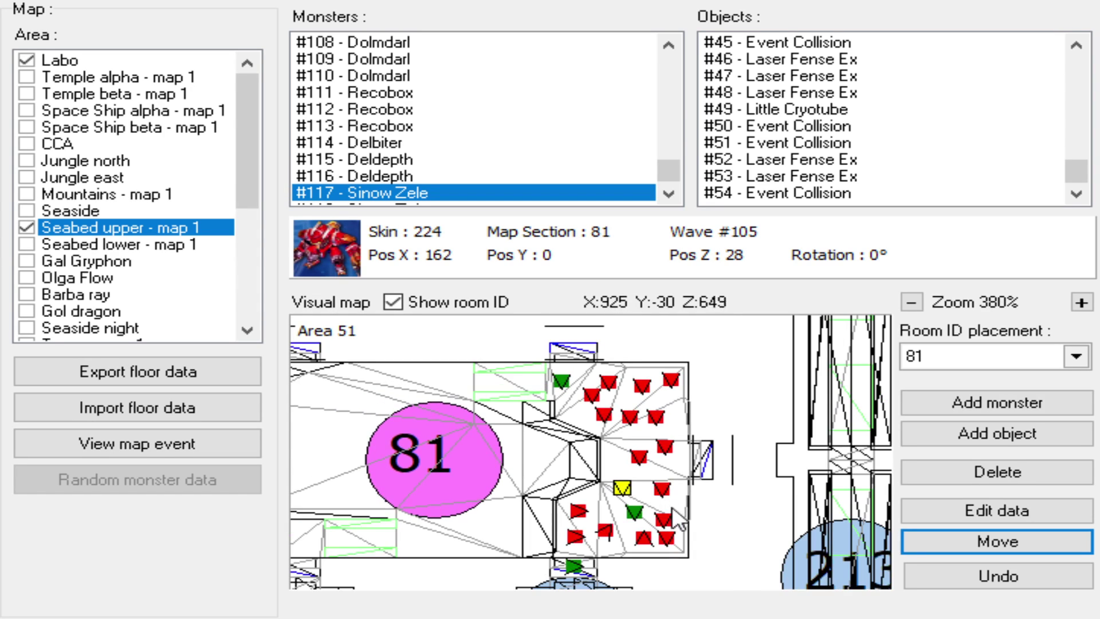
{"action": "mouse_move", "coordinate": [631, 507]}
{"action": "left_mouse_down"}
{"action": "mouse_move", "coordinate": [659, 471]}
{"action": "mouse_move", "coordinate": [727, 432]}
{"action": "mouse_move", "coordinate": [720, 421]}
{"action": "left_mouse_up"}
{"action": "left_click_drag", "start_coordinate": [550, 581], "coordinate": [631, 469]}
{"action": "scroll", "coordinate": [608, 487], "scroll_direction": "down", "scroll_amount": 3}
{"action": "left_click", "coordinate": [564, 461]}
{"action": "left_click", "coordinate": [997, 511]}
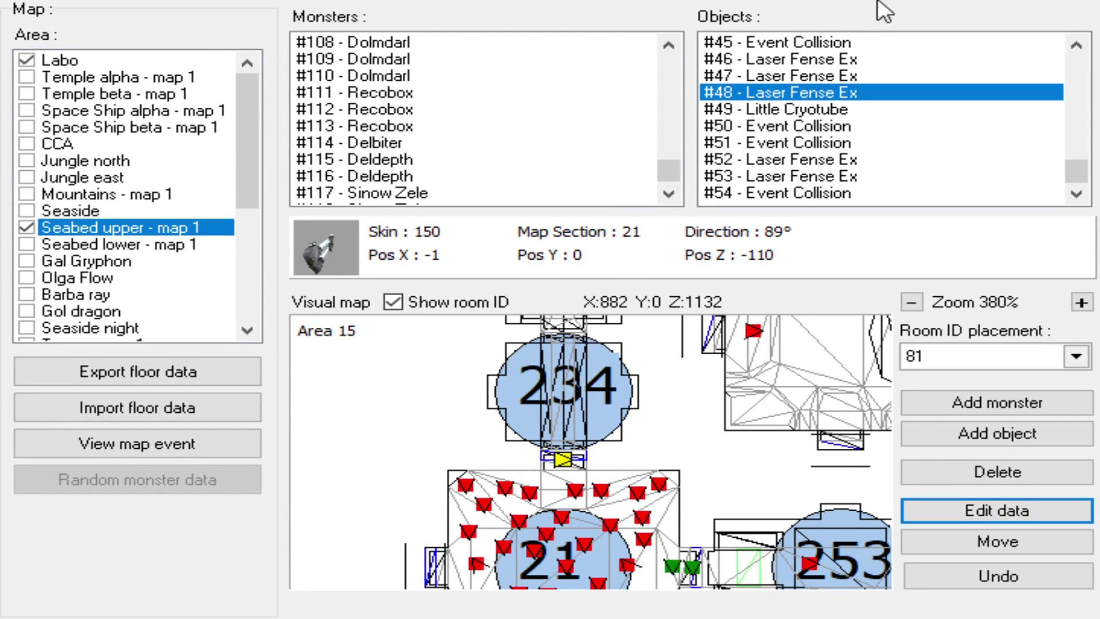
{"action": "left_click", "coordinate": [186, 445]}
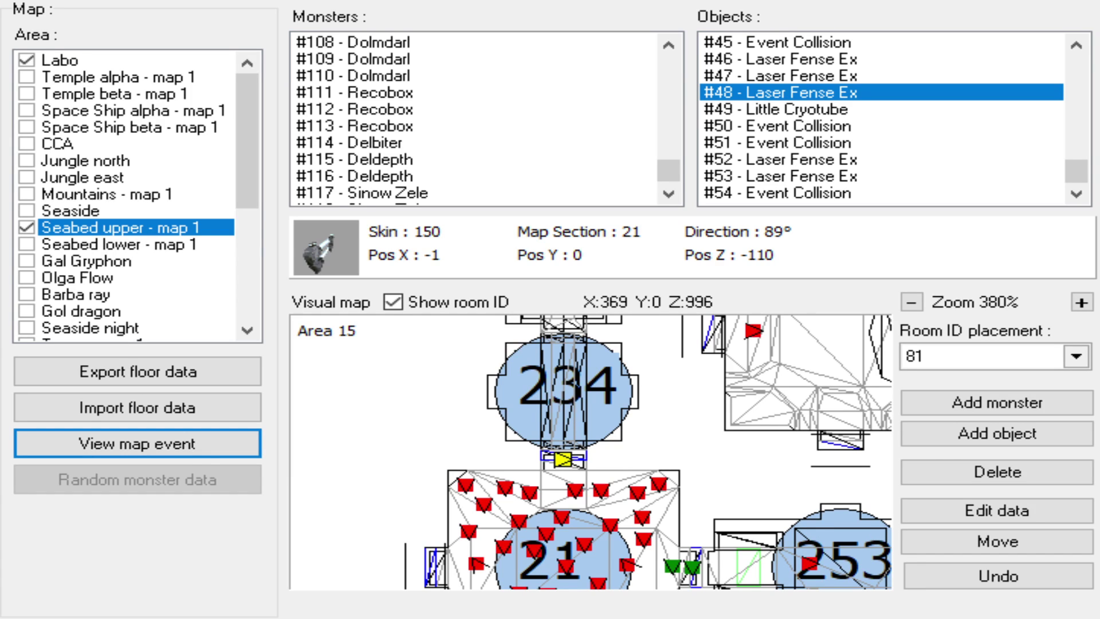
- Examine the monster and fence layout of rooms 21 and 81 and the corridors 220 and 234 between them
{"action": "scroll", "coordinate": [617, 493], "scroll_direction": "down", "scroll_amount": 1}
{"action": "scroll", "coordinate": [617, 493], "scroll_direction": "down", "scroll_amount": 1}
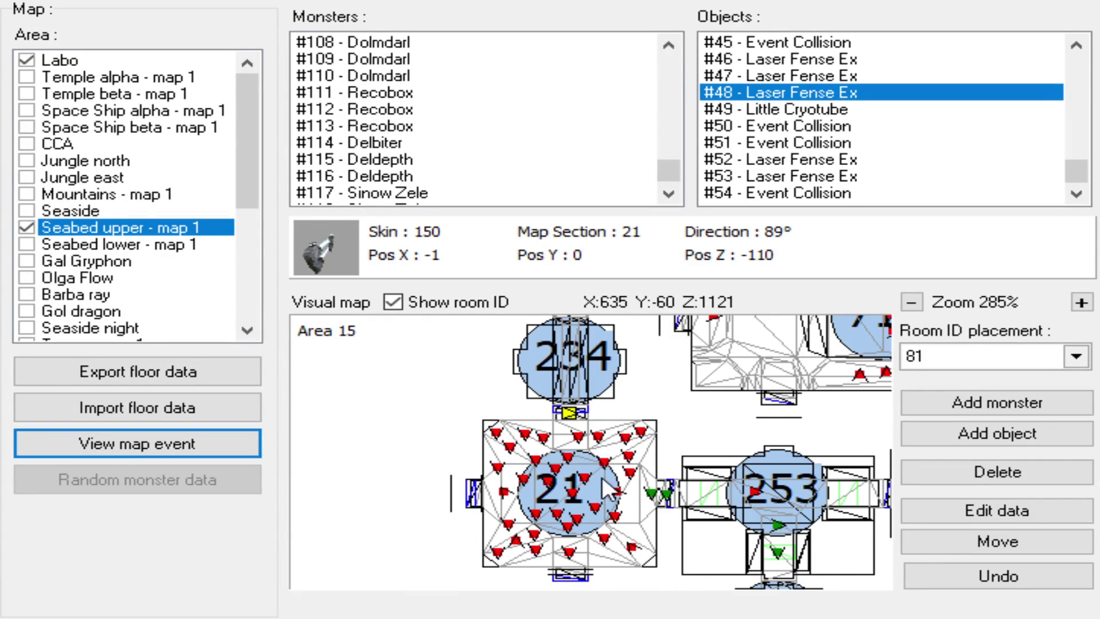
{"action": "scroll", "coordinate": [618, 493], "scroll_direction": "up", "scroll_amount": 4}
{"action": "scroll", "coordinate": [607, 487], "scroll_direction": "up", "scroll_amount": 2}
{"action": "scroll", "coordinate": [595, 481], "scroll_direction": "down", "scroll_amount": 1}
{"action": "scroll", "coordinate": [585, 472], "scroll_direction": "up", "scroll_amount": 1}
{"action": "scroll", "coordinate": [587, 473], "scroll_direction": "up", "scroll_amount": 2}
{"action": "scroll", "coordinate": [630, 447], "scroll_direction": "up", "scroll_amount": 2}
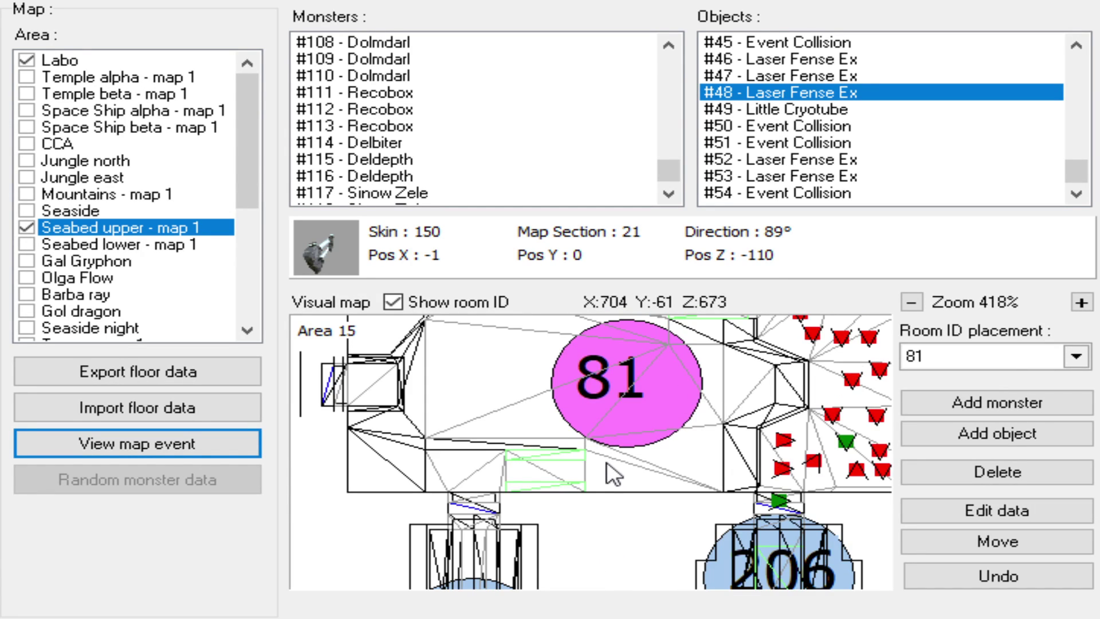
{"action": "scroll", "coordinate": [610, 473], "scroll_direction": "up", "scroll_amount": 1}
{"action": "mouse_move", "coordinate": [610, 460]}
{"action": "left_mouse_down"}
{"action": "mouse_move", "coordinate": [534, 483]}
{"action": "mouse_move", "coordinate": [589, 460]}
{"action": "mouse_move", "coordinate": [583, 485]}
{"action": "mouse_move", "coordinate": [558, 484]}
{"action": "mouse_move", "coordinate": [614, 482]}
{"action": "mouse_move", "coordinate": [580, 476]}
{"action": "mouse_move", "coordinate": [582, 456]}
{"action": "mouse_move", "coordinate": [556, 463]}
{"action": "mouse_move", "coordinate": [611, 465]}
{"action": "left_mouse_up"}
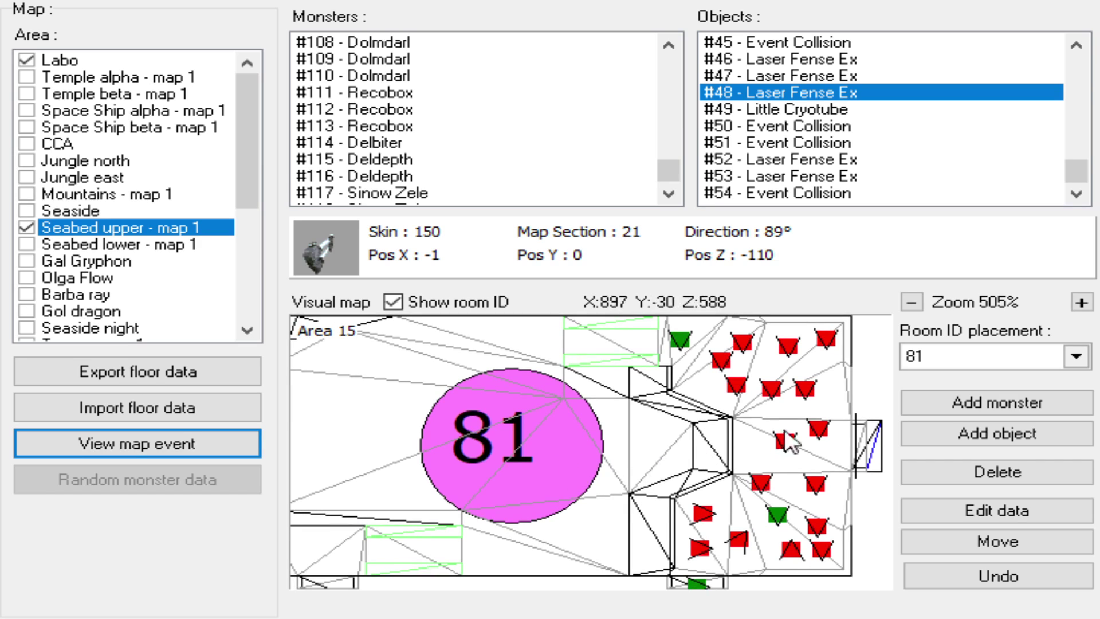
{"action": "left_click_drag", "start_coordinate": [474, 503], "coordinate": [569, 459]}
{"action": "scroll", "coordinate": [570, 460], "scroll_direction": "down", "scroll_amount": 2}
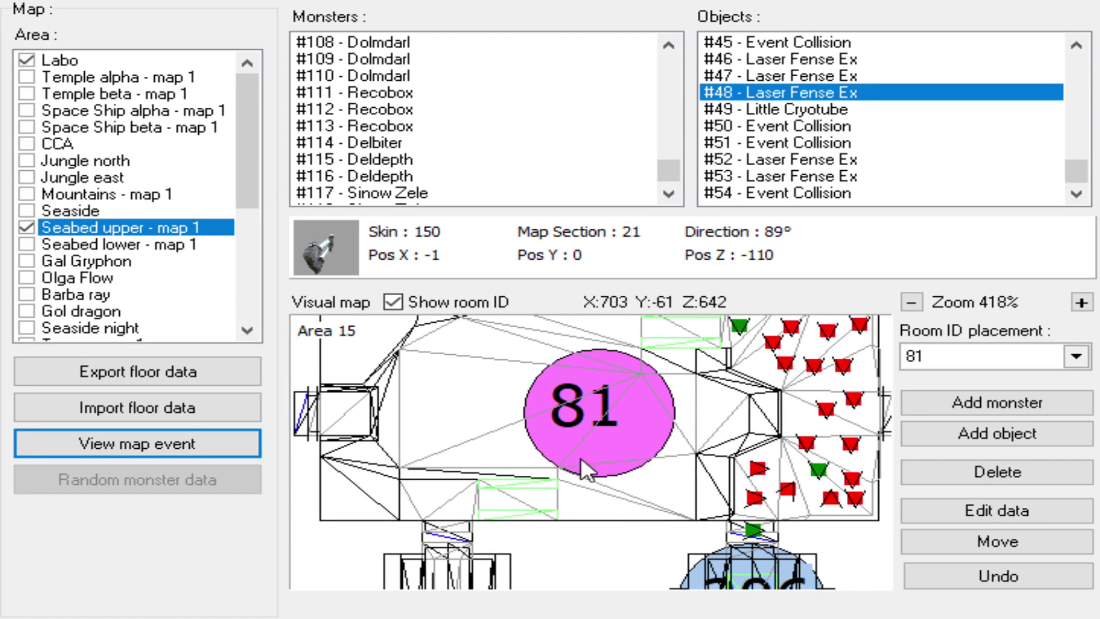
{"action": "scroll", "coordinate": [564, 492], "scroll_direction": "down", "scroll_amount": 2}
{"action": "left_click_drag", "start_coordinate": [558, 521], "coordinate": [581, 201]}
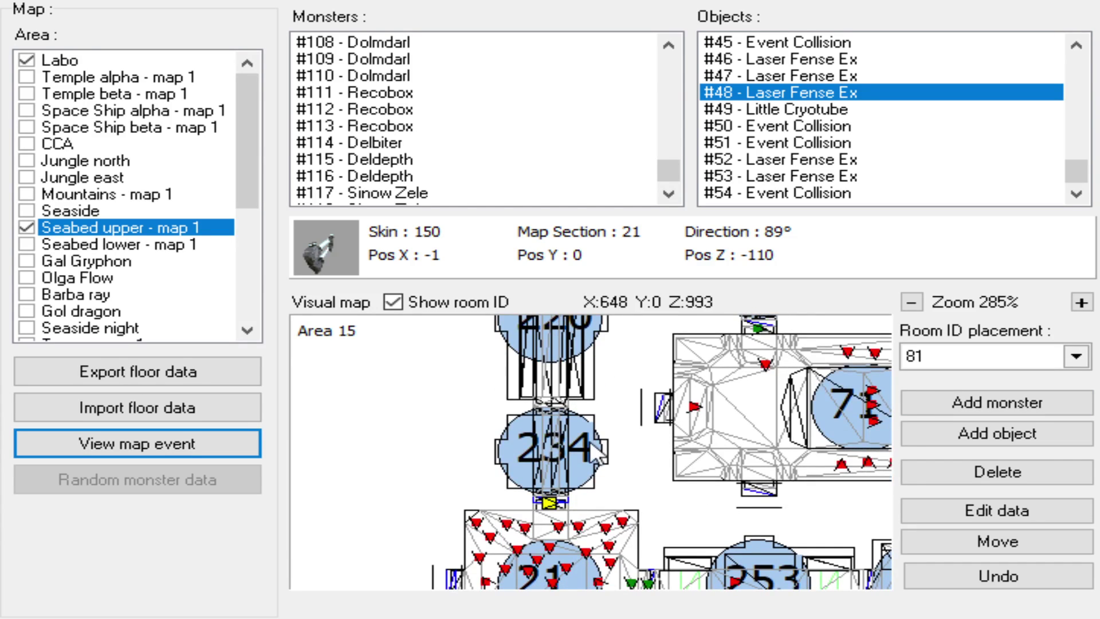
{"action": "left_click_drag", "start_coordinate": [590, 320], "coordinate": [602, 438]}
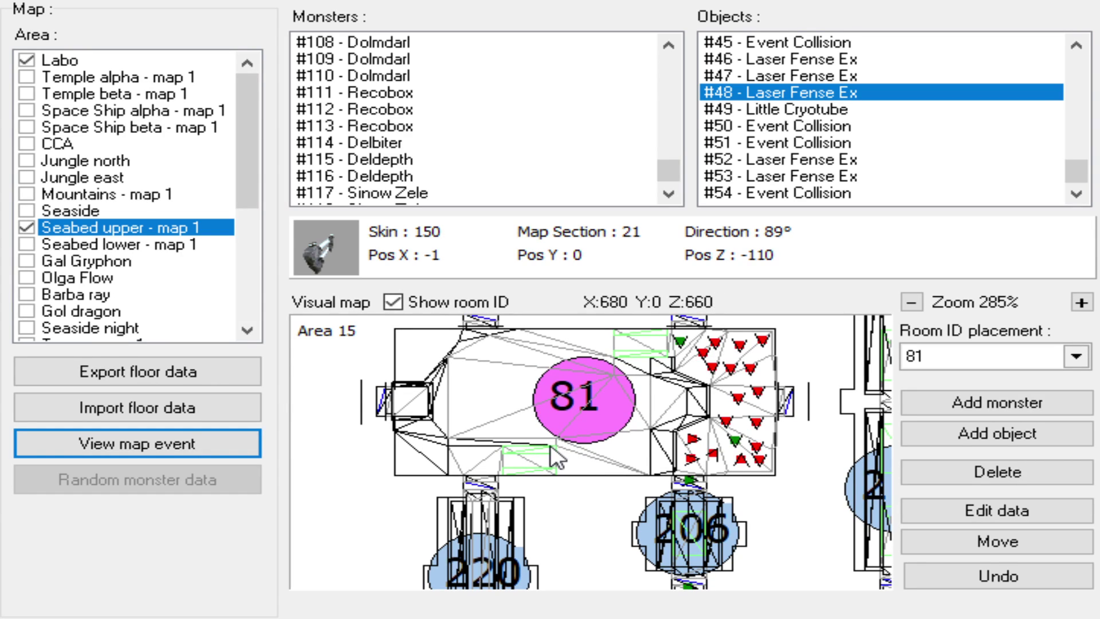
- Add an event collision in room 81 at about X -65, Z 79 and open its data
{"action": "scroll", "coordinate": [564, 459], "scroll_direction": "up", "scroll_amount": 2}
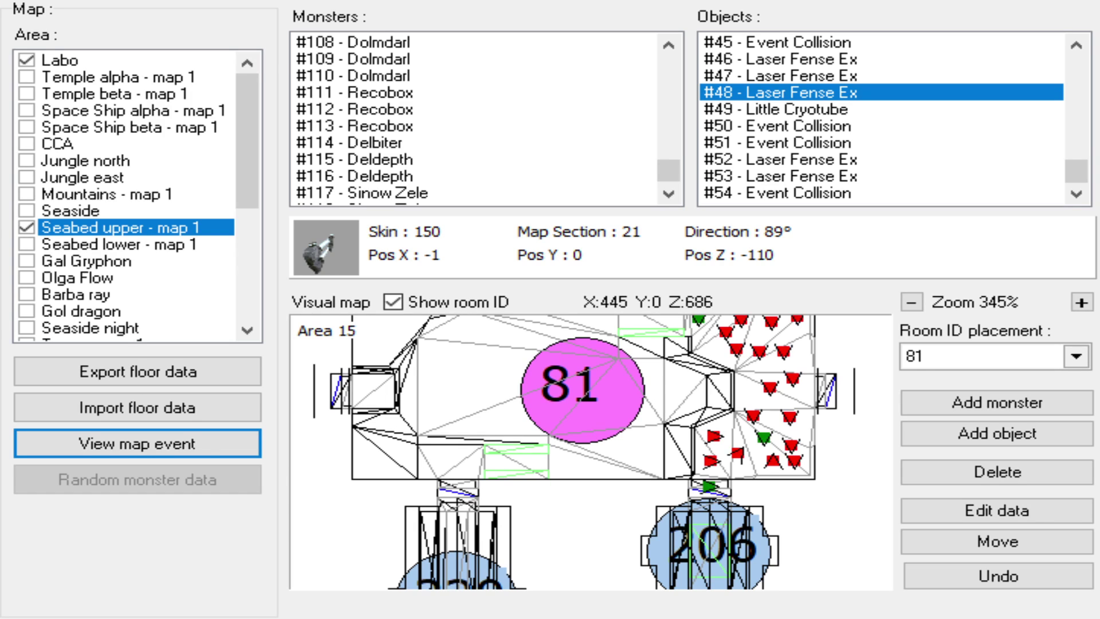
{"action": "scroll", "coordinate": [595, 458], "scroll_direction": "up", "scroll_amount": 4}
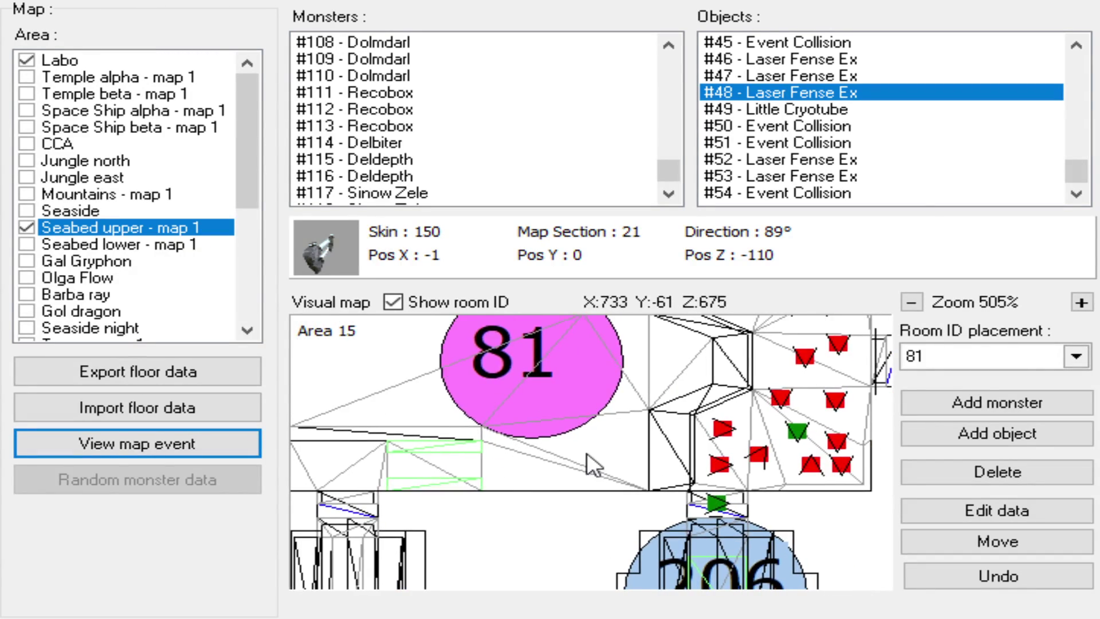
{"action": "left_click", "coordinate": [994, 433]}
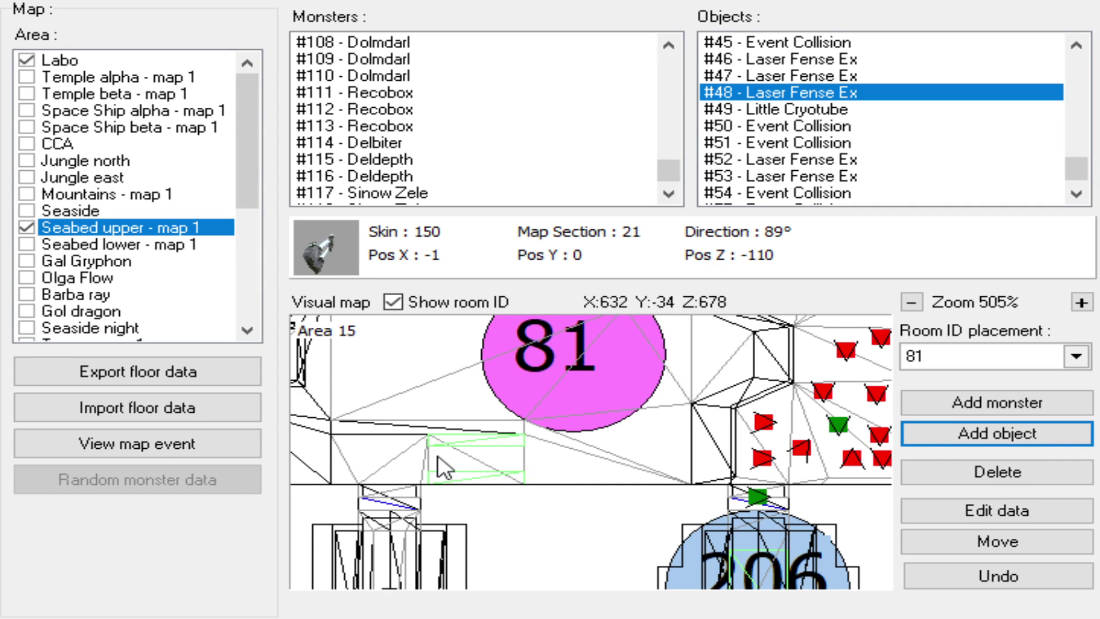
{"action": "left_click", "coordinate": [475, 457]}
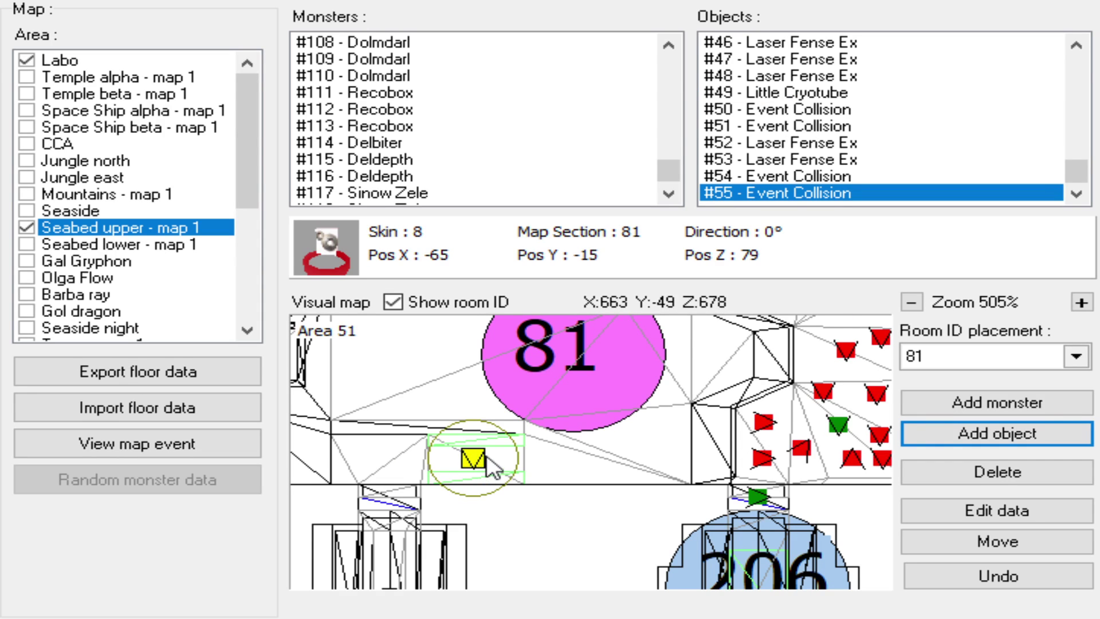
{"action": "scroll", "coordinate": [564, 435], "scroll_direction": "down", "scroll_amount": 1}
{"action": "left_click", "coordinate": [996, 511]}
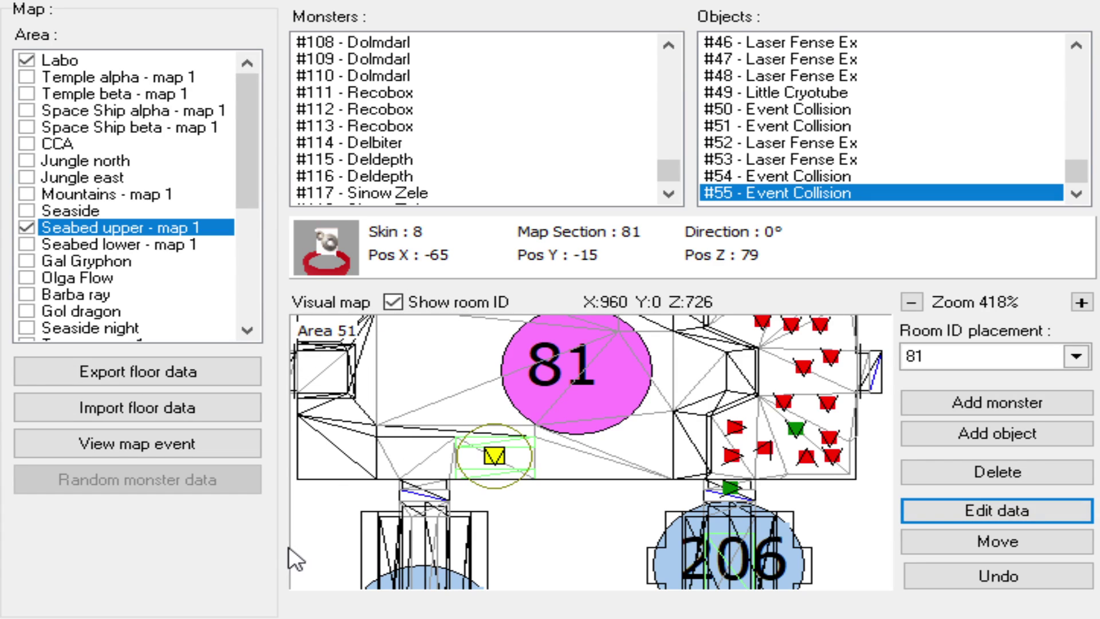
- Place two wave 57 Delbiters in room 81, at about X -116, Z -67 and X -121, Z 35
{"action": "left_click_drag", "start_coordinate": [579, 367], "coordinate": [549, 397]}
{"action": "left_click", "coordinate": [940, 406]}
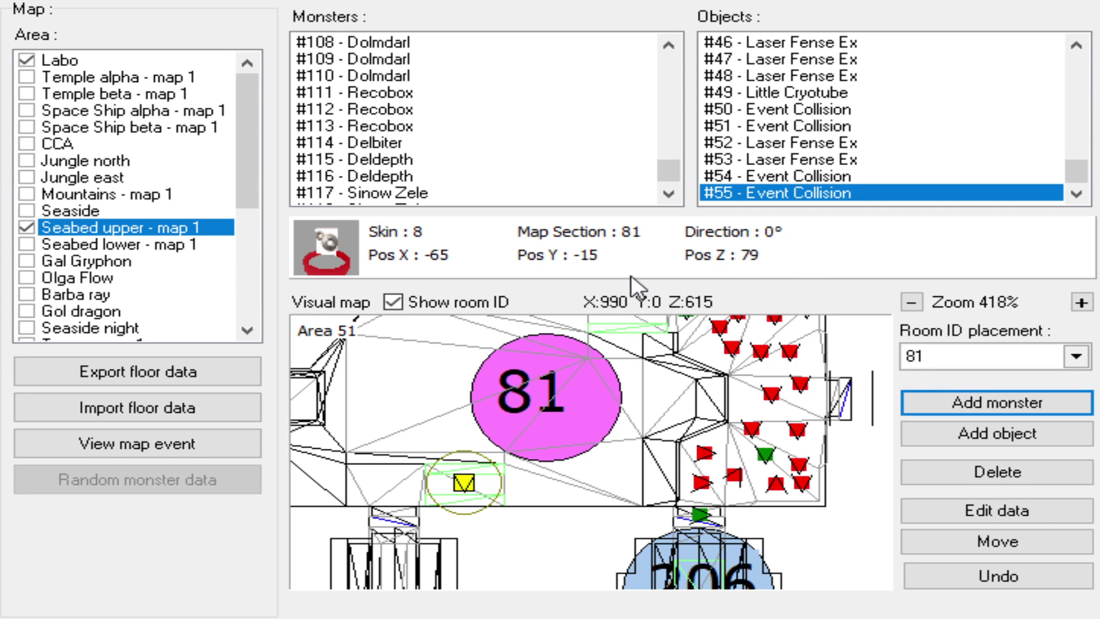
{"action": "scroll", "coordinate": [500, 377], "scroll_direction": "up", "scroll_amount": 1}
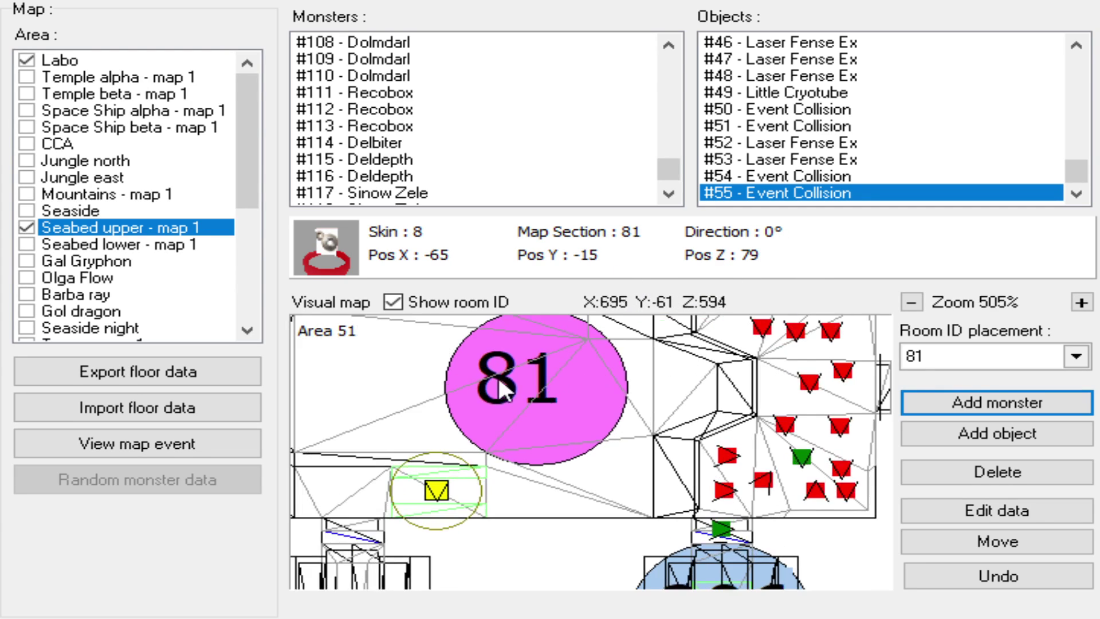
{"action": "left_click_drag", "start_coordinate": [500, 377], "coordinate": [499, 429]}
{"action": "scroll", "coordinate": [500, 428], "scroll_direction": "down", "scroll_amount": 1}
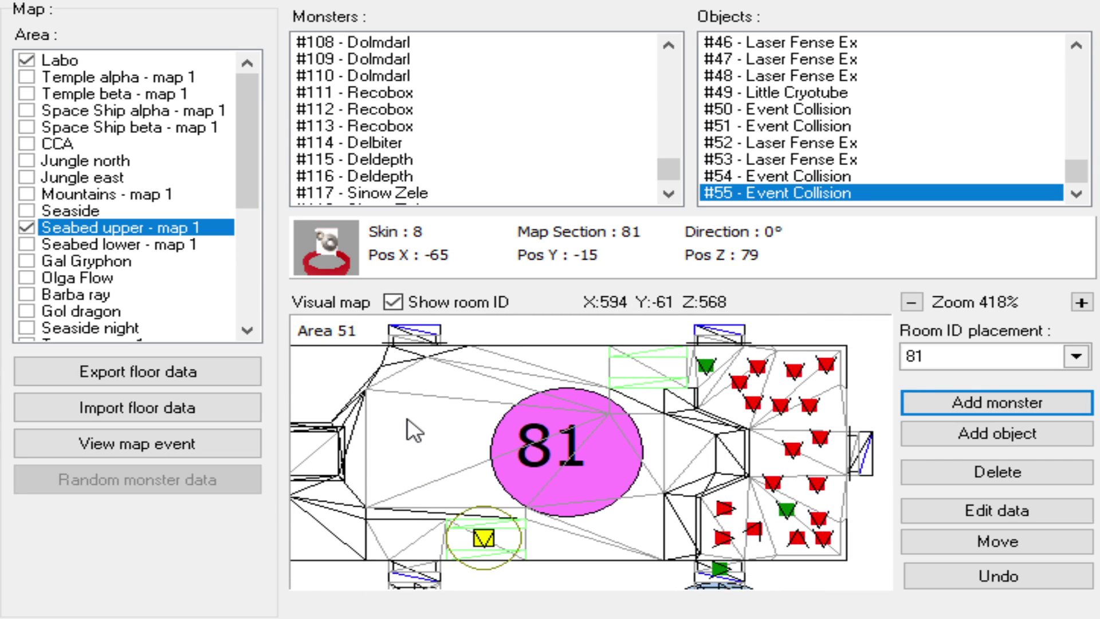
{"action": "left_click", "coordinate": [427, 382]}
{"action": "left_click", "coordinate": [998, 541]}
{"action": "left_click", "coordinate": [426, 500]}
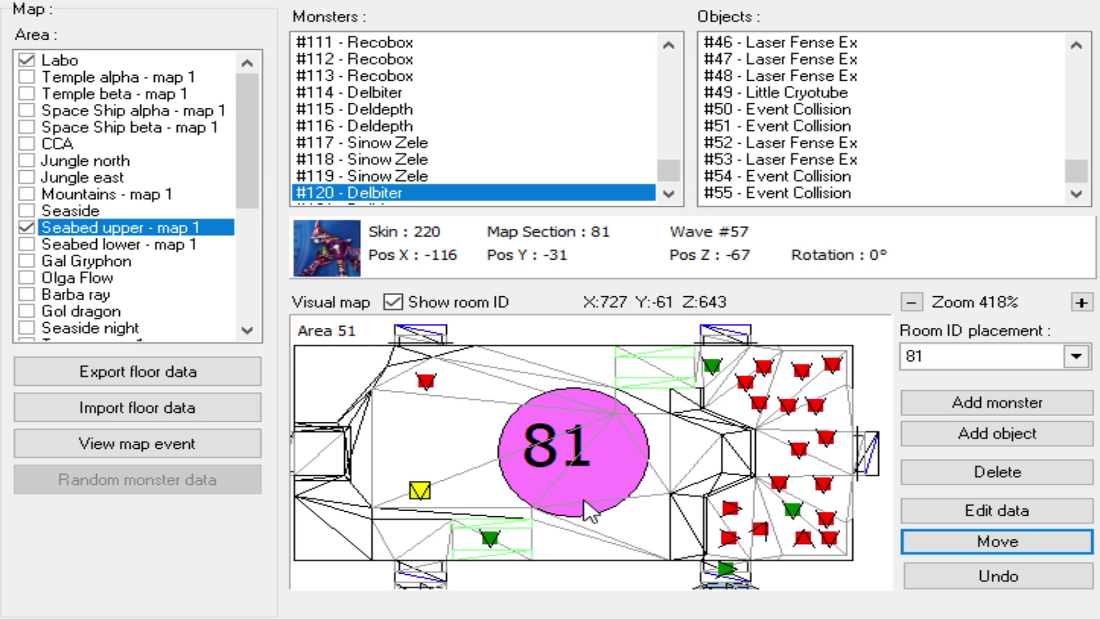
- Place a third wave 57 Delbiter in room 81 at about X 88, Z -2 and change its rotation
{"action": "left_click", "coordinate": [685, 456]}
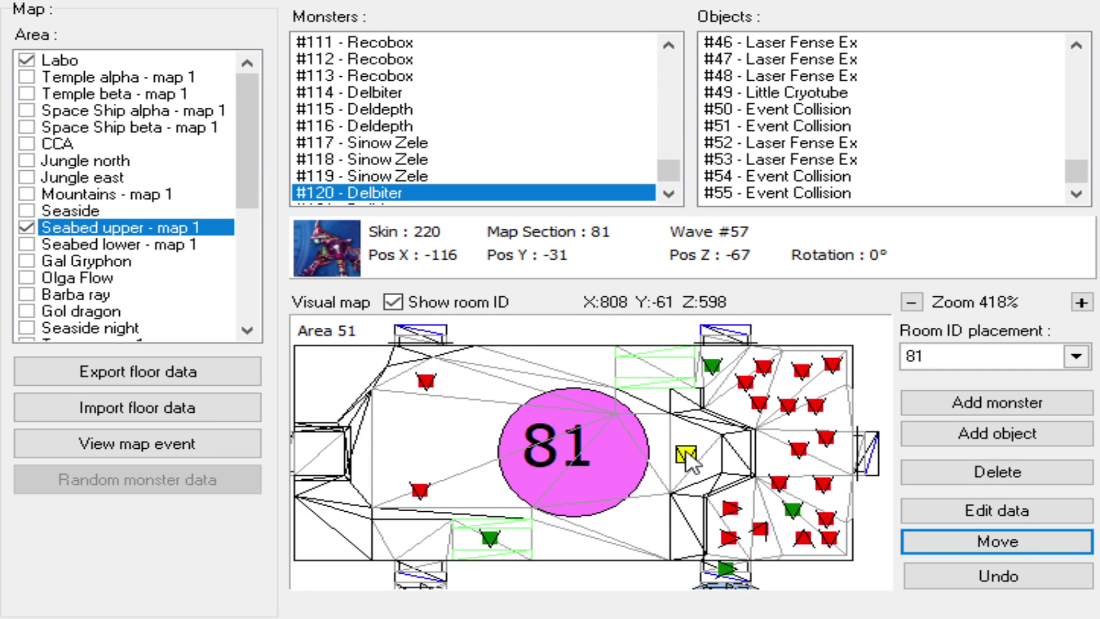
{"action": "left_click", "coordinate": [687, 454]}
{"action": "left_click", "coordinate": [940, 510]}
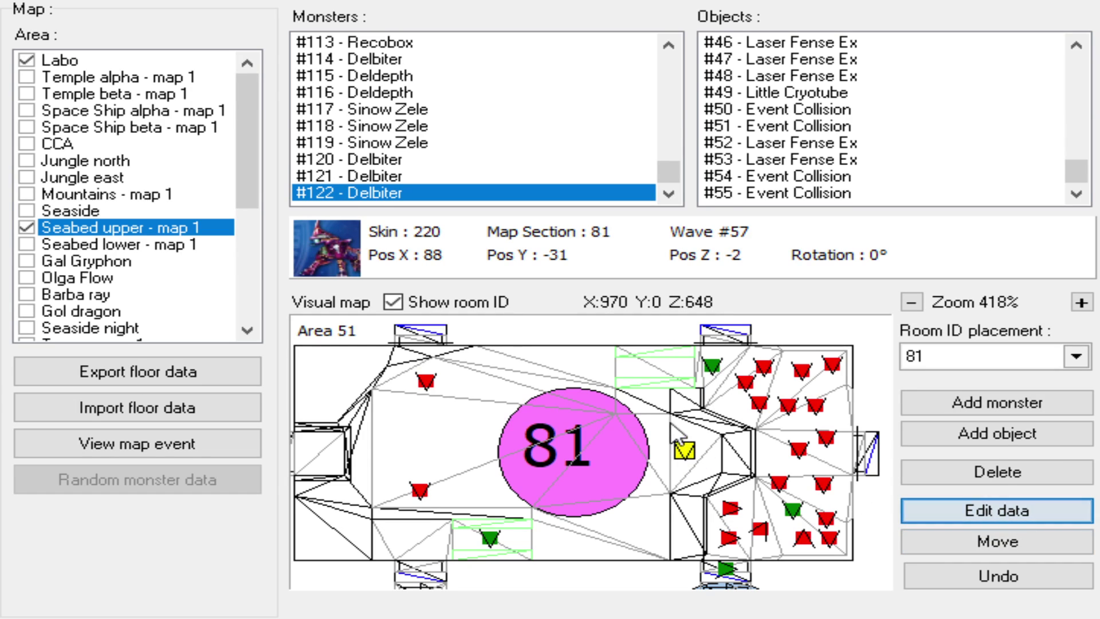
- Select the Delbiter at X -121, Z 35 in room 81 and open the floor's map events
{"action": "left_click", "coordinate": [420, 491]}
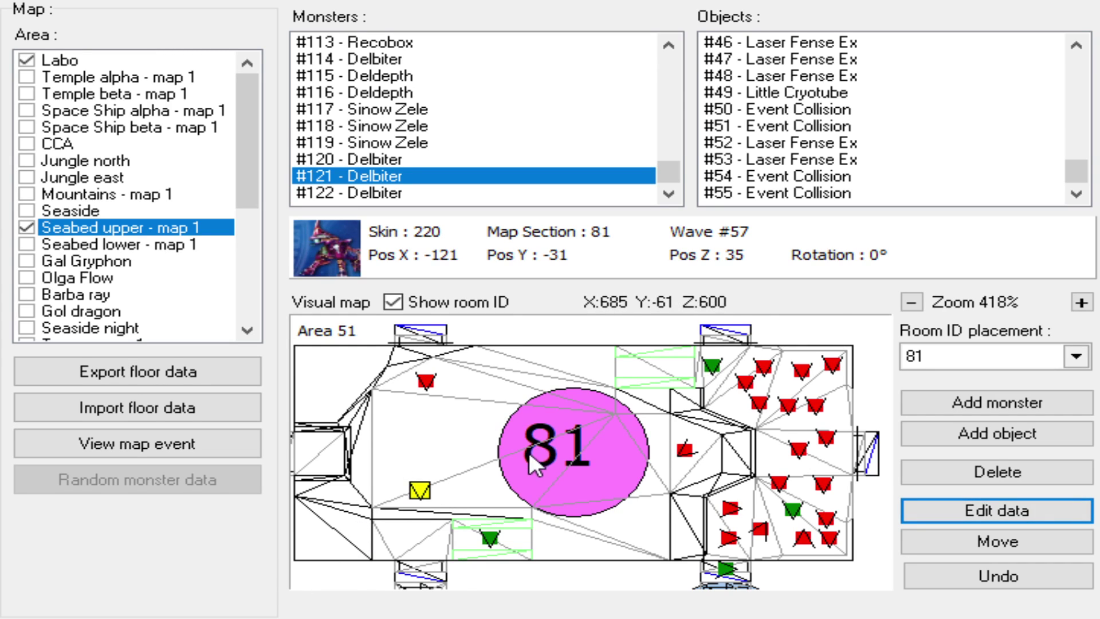
{"action": "scroll", "coordinate": [528, 452], "scroll_direction": "up", "scroll_amount": 2}
{"action": "left_click", "coordinate": [216, 444]}
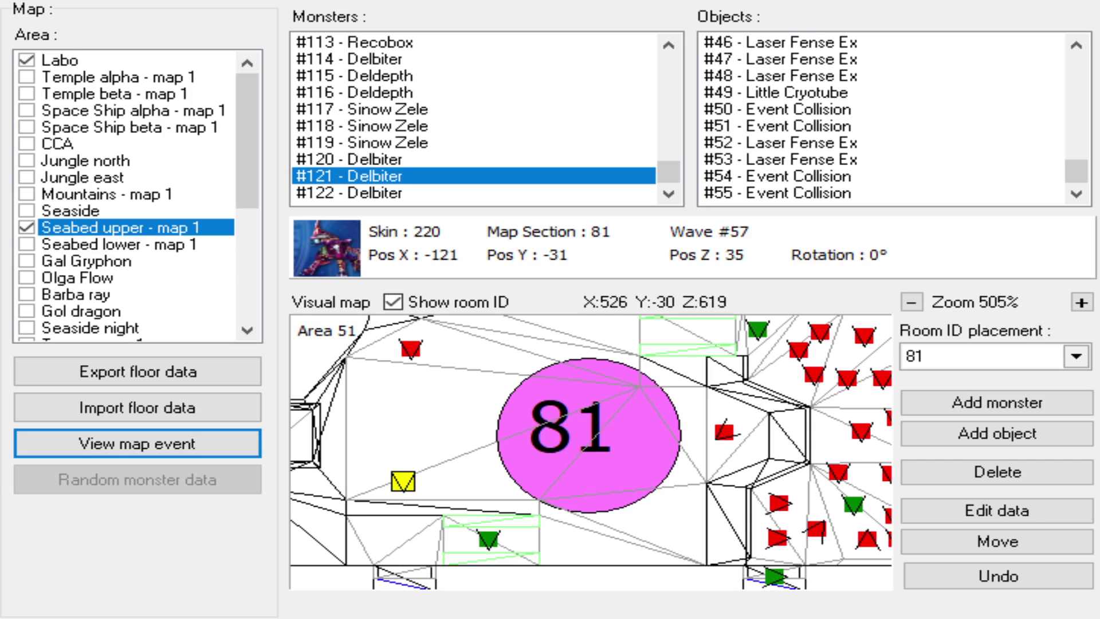
- Place two wave 58 Recoboxes in room 81, one at about X -42, Z -63, and three Sinow Zeles, one at about X -122, Z -11
{"action": "left_click", "coordinate": [1011, 403]}
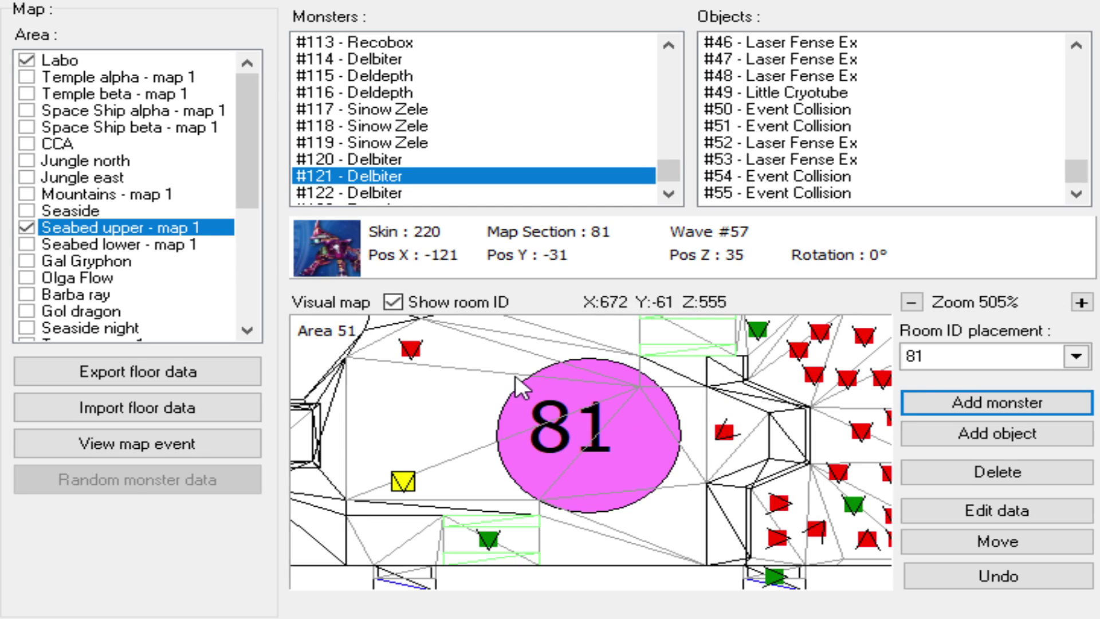
{"action": "left_click", "coordinate": [525, 353]}
{"action": "left_click", "coordinate": [934, 550]}
{"action": "left_click", "coordinate": [630, 544]}
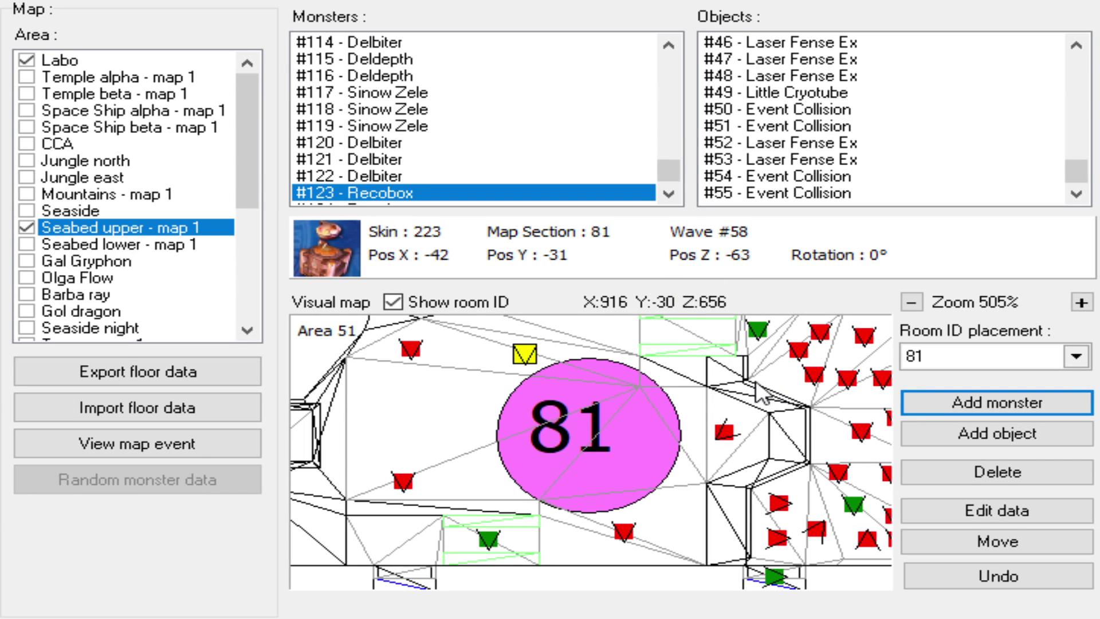
{"action": "left_click", "coordinate": [404, 423]}
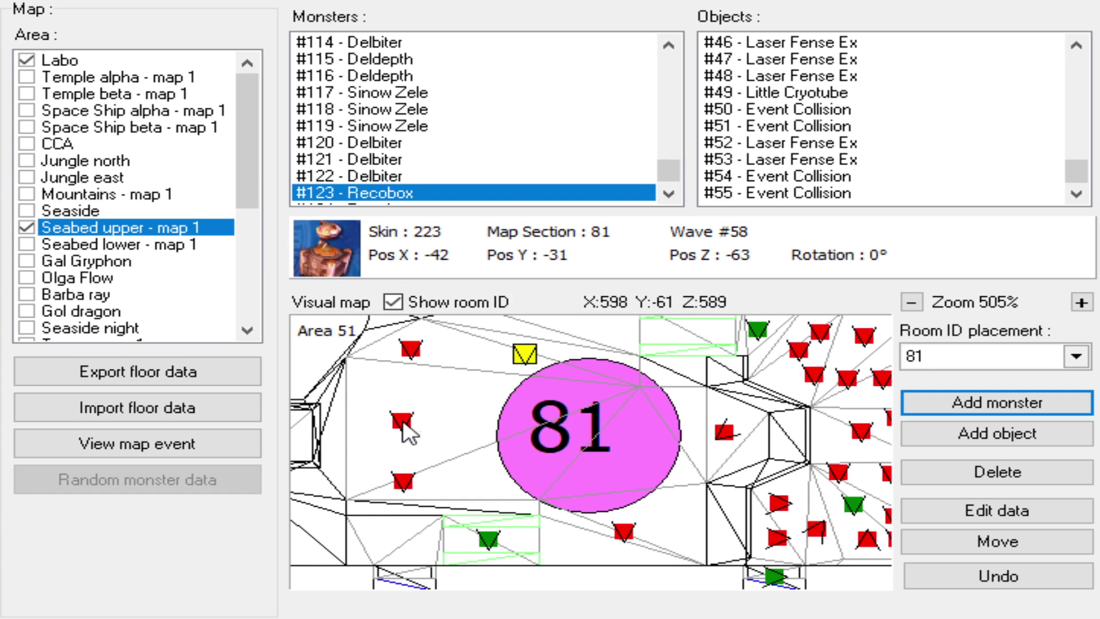
{"action": "left_click", "coordinate": [1025, 543]}
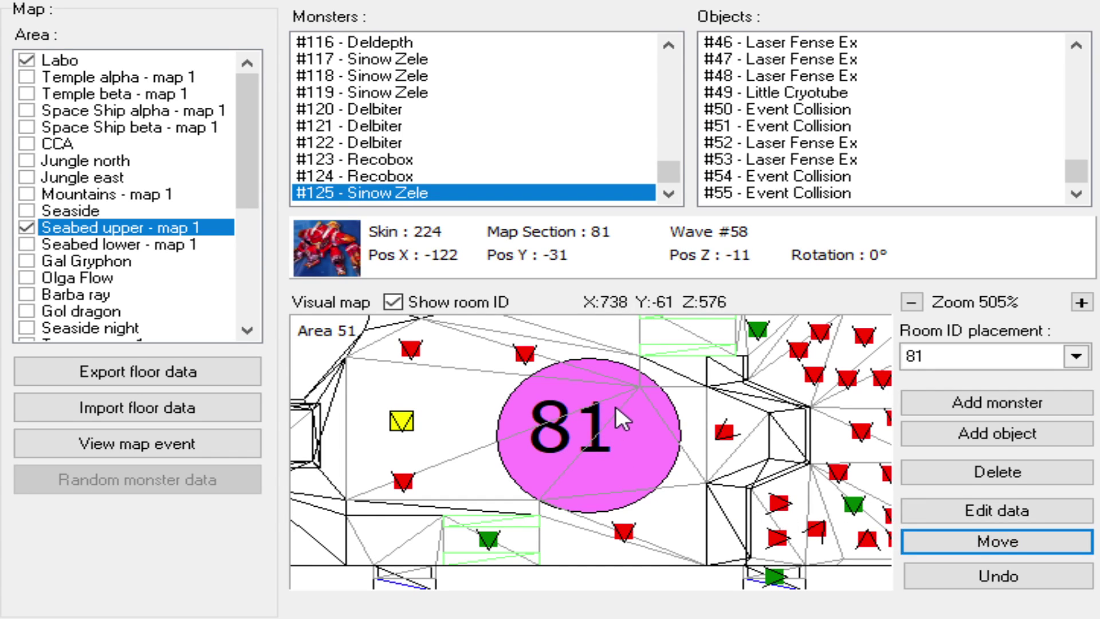
- Place three wave 58 Sinow Zoas in room 81, one at about X -71, Z -35, and open the floor's map events
{"action": "left_click", "coordinate": [974, 403]}
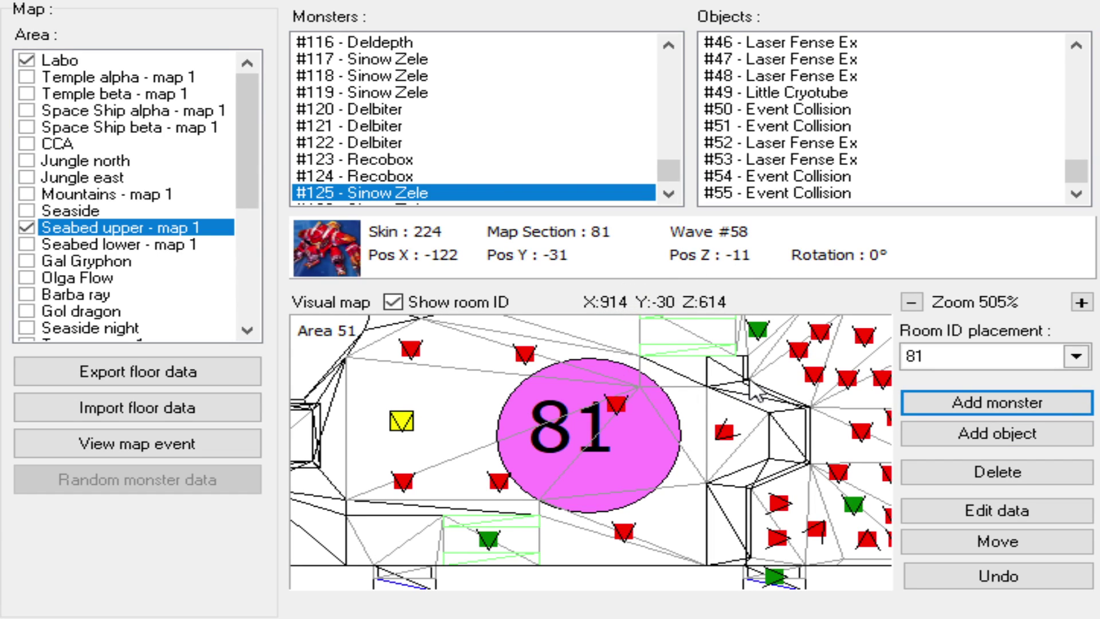
{"action": "left_click", "coordinate": [478, 389]}
{"action": "left_click", "coordinate": [981, 541]}
{"action": "left_click", "coordinate": [594, 485]}
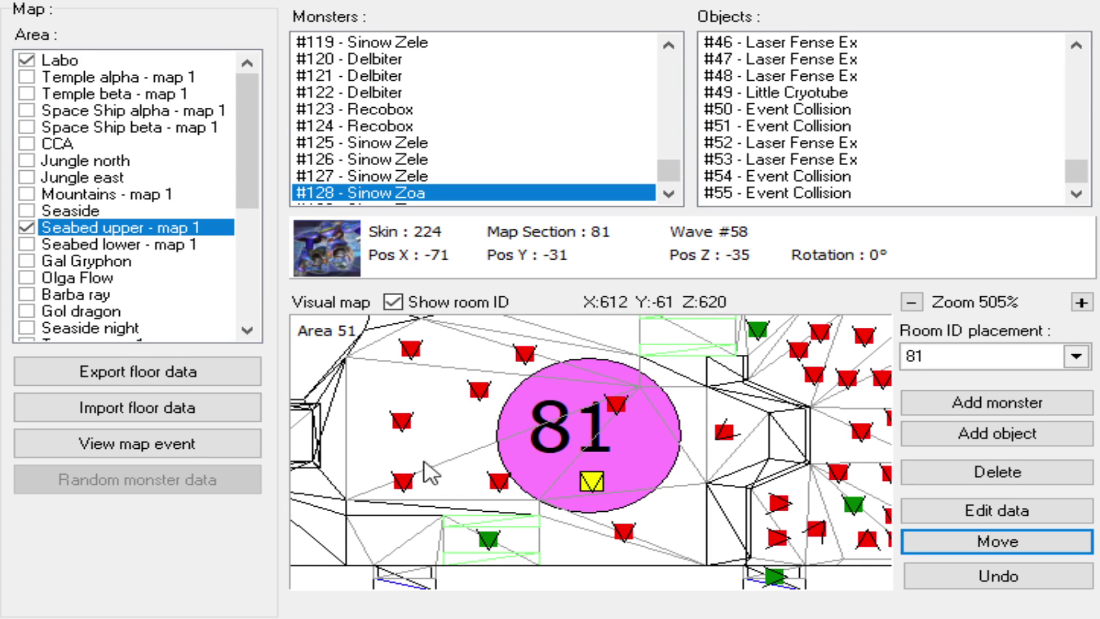
{"action": "left_click", "coordinate": [368, 391]}
{"action": "key", "text": "ctrl+z"}
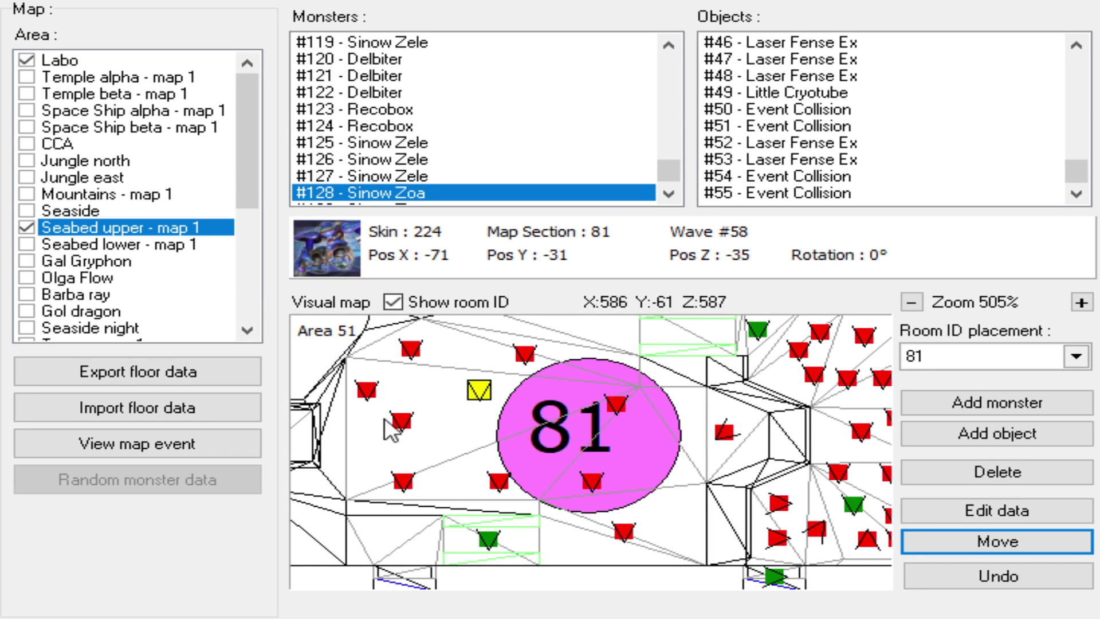
{"action": "left_click", "coordinate": [166, 445]}
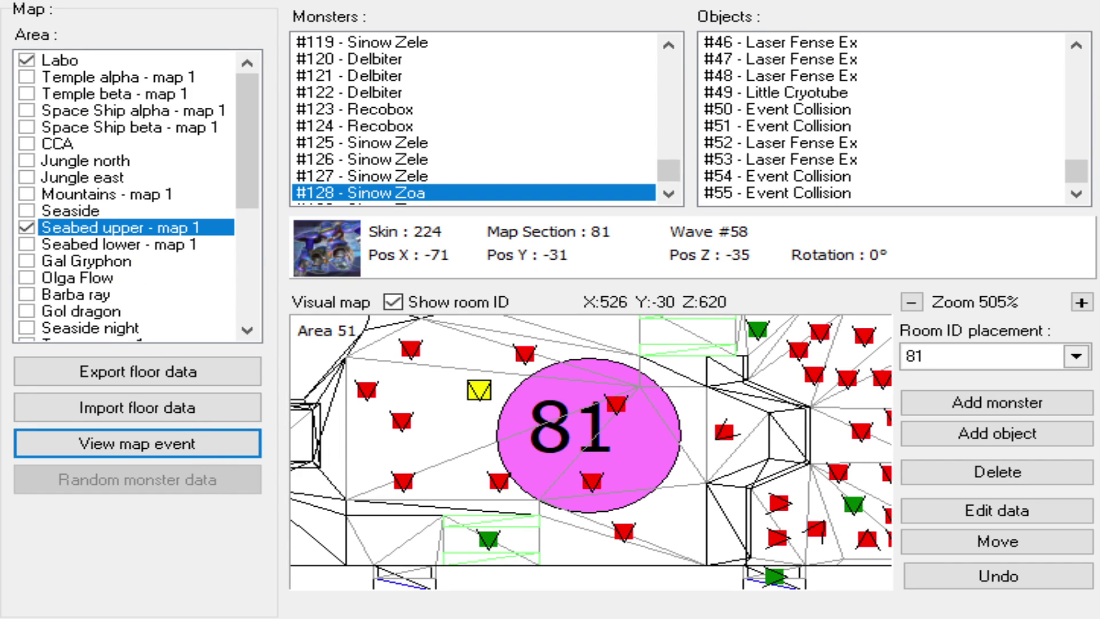
- Place a Deldepth, a Delbiter and a Morfos in room 81, and open the floor's map events
{"action": "scroll", "coordinate": [603, 407], "scroll_direction": "up", "scroll_amount": 1}
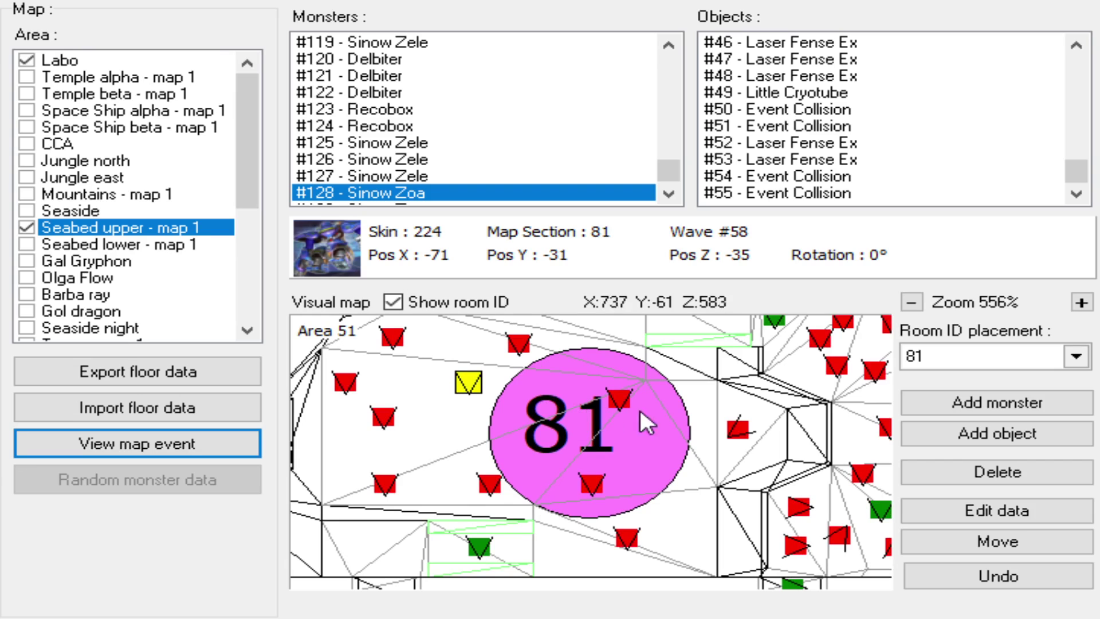
{"action": "left_click", "coordinate": [997, 403]}
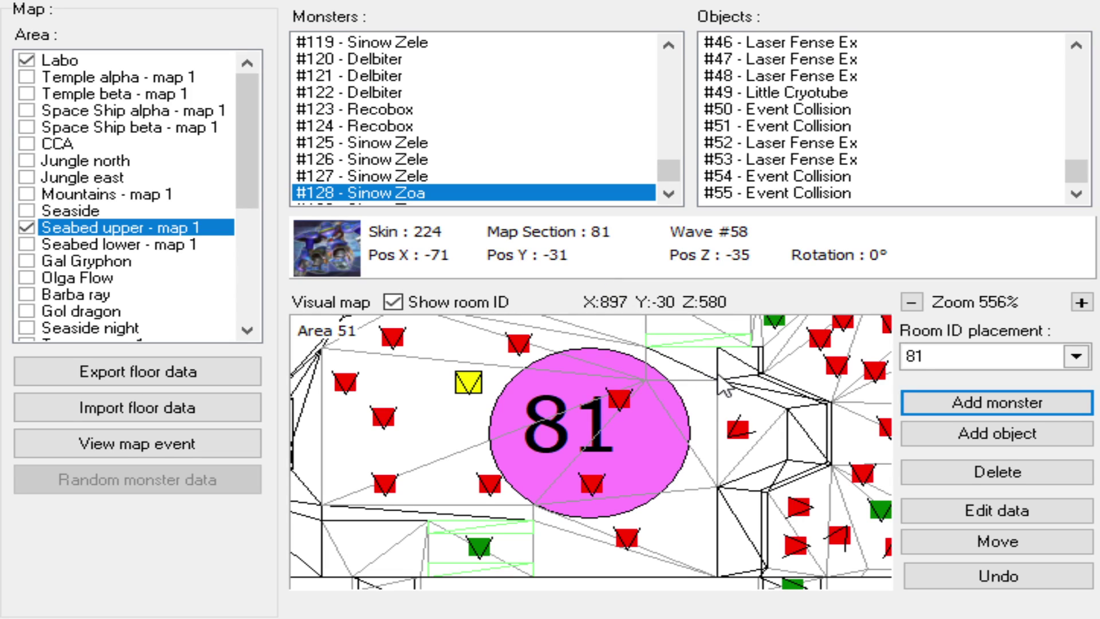
{"action": "scroll", "coordinate": [577, 384], "scroll_direction": "down", "scroll_amount": 1}
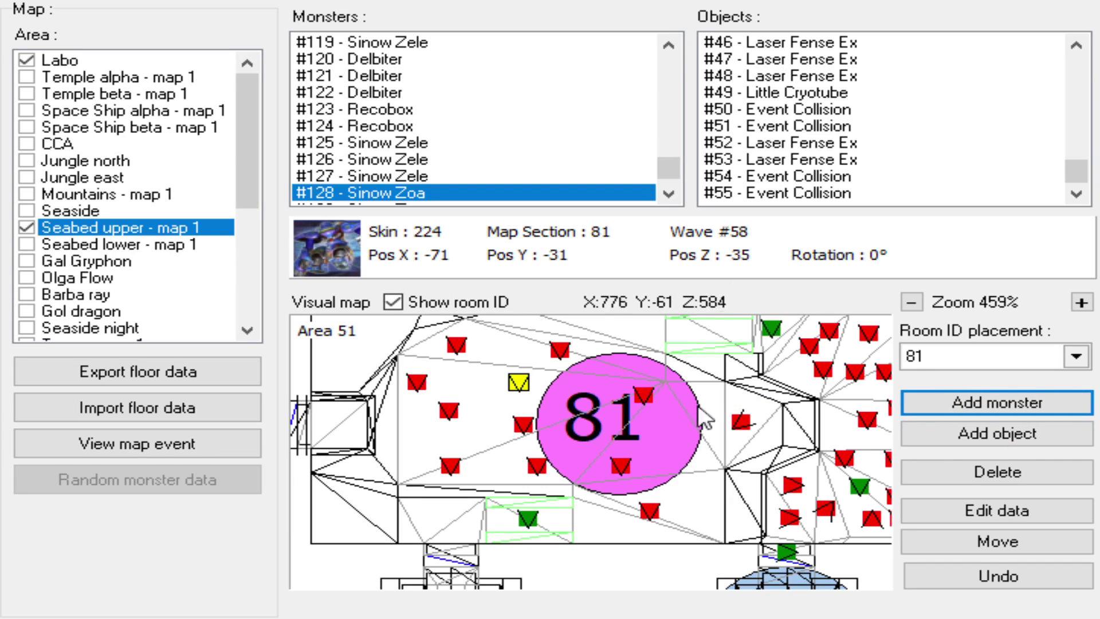
{"action": "left_click", "coordinate": [679, 483]}
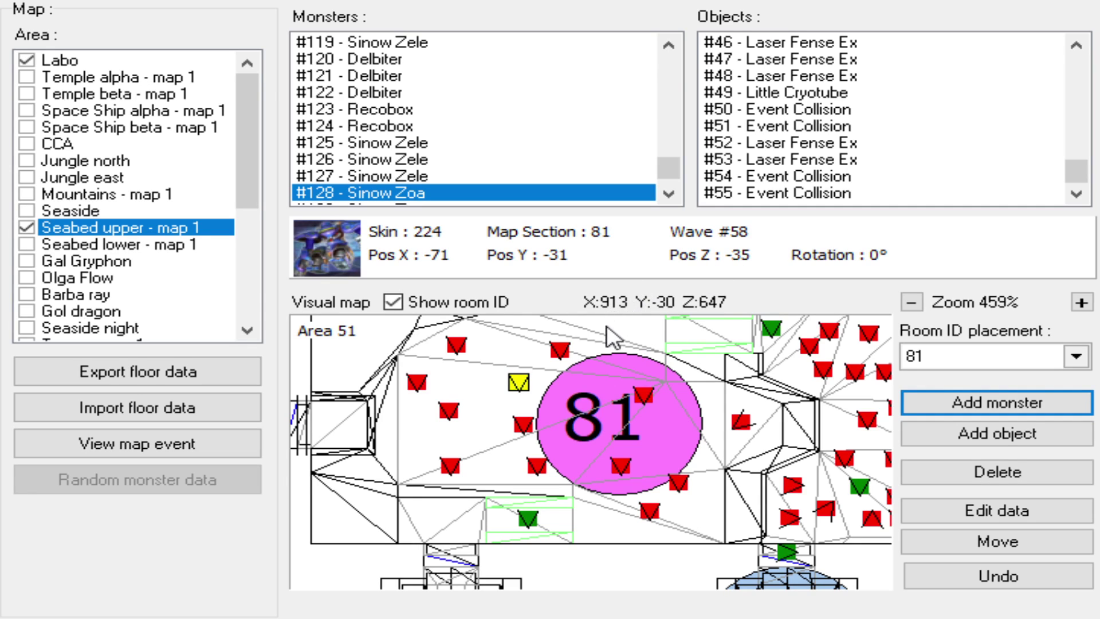
{"action": "left_click", "coordinate": [503, 347]}
{"action": "left_click", "coordinate": [201, 442]}
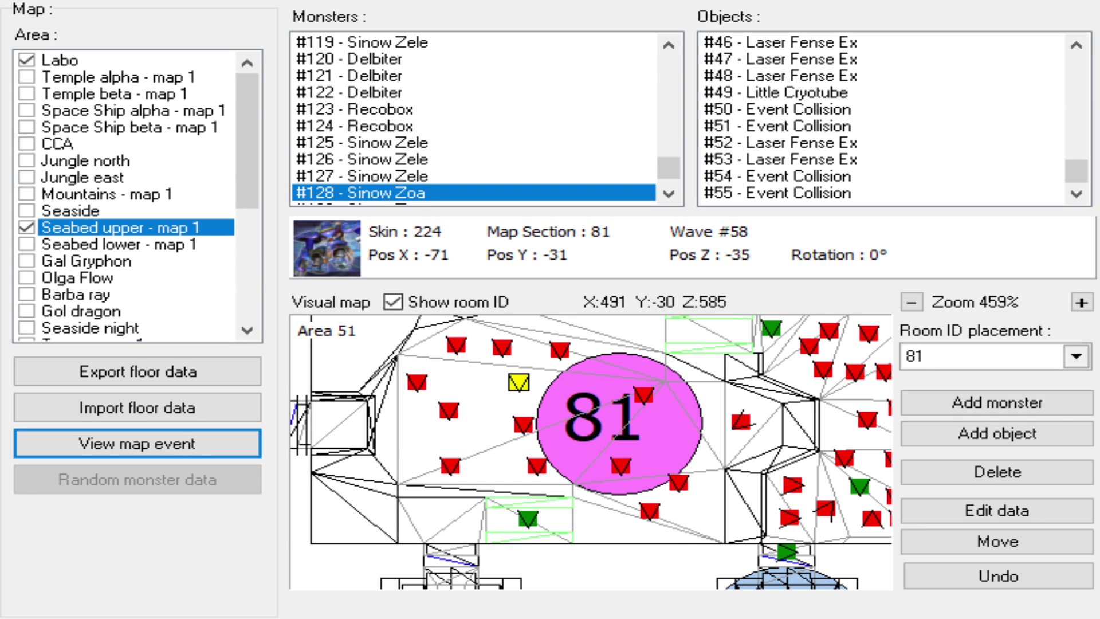
- Place three wave 60 monsters in room 81, including a Recobox at about X -151, Z 9, and open the floor's map events
{"action": "scroll", "coordinate": [694, 442], "scroll_direction": "up", "scroll_amount": 1}
{"action": "left_click", "coordinate": [1028, 404]}
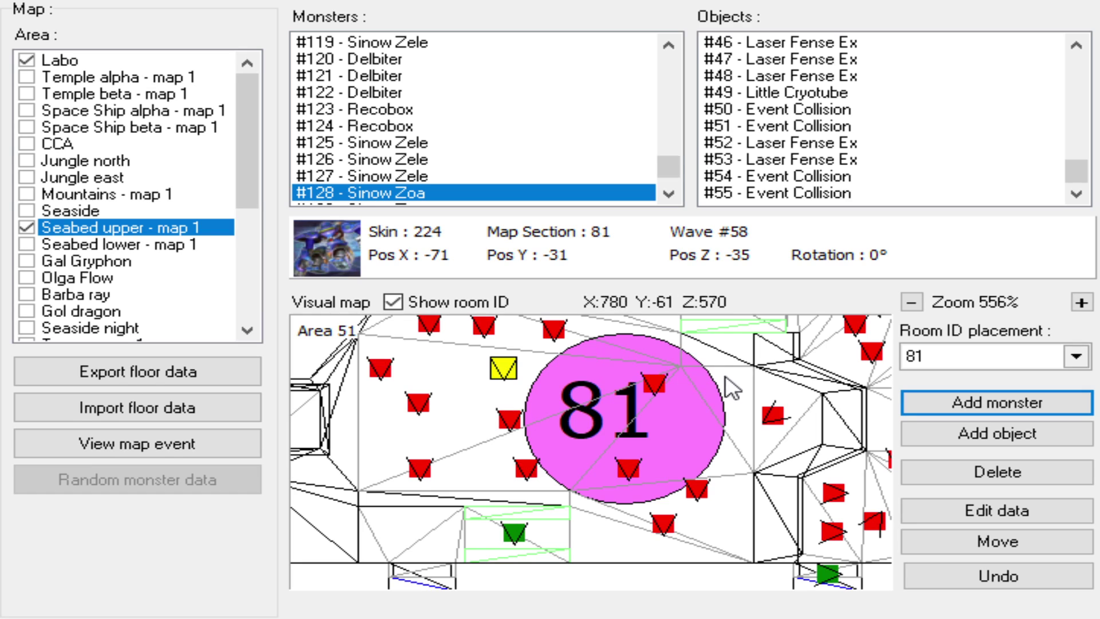
{"action": "left_click", "coordinate": [369, 431]}
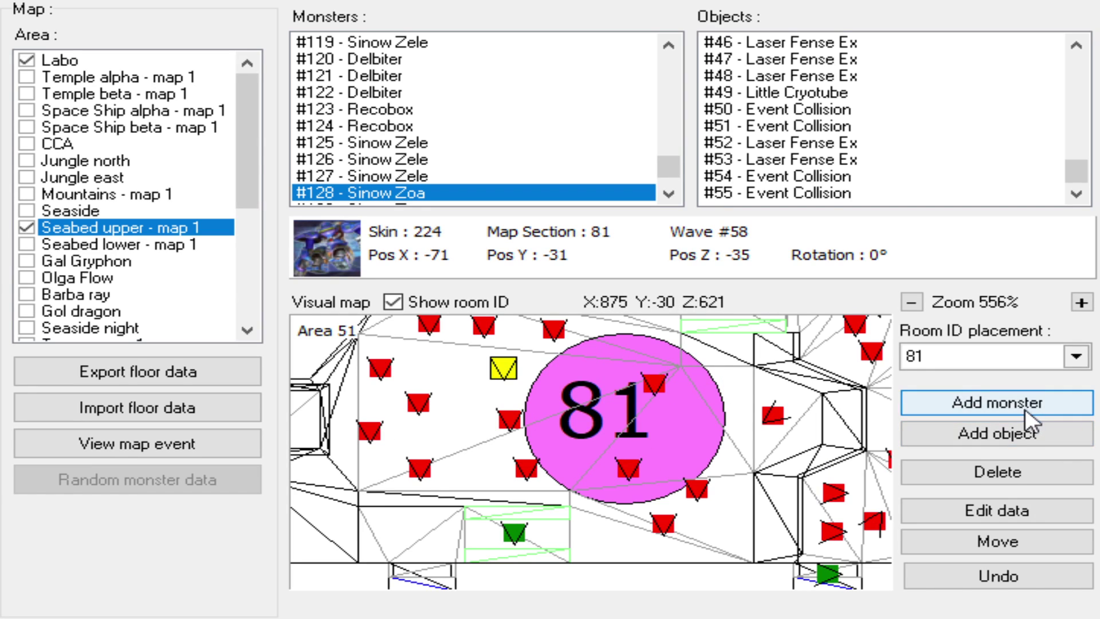
{"action": "left_click", "coordinate": [371, 433]}
{"action": "left_click", "coordinate": [947, 545]}
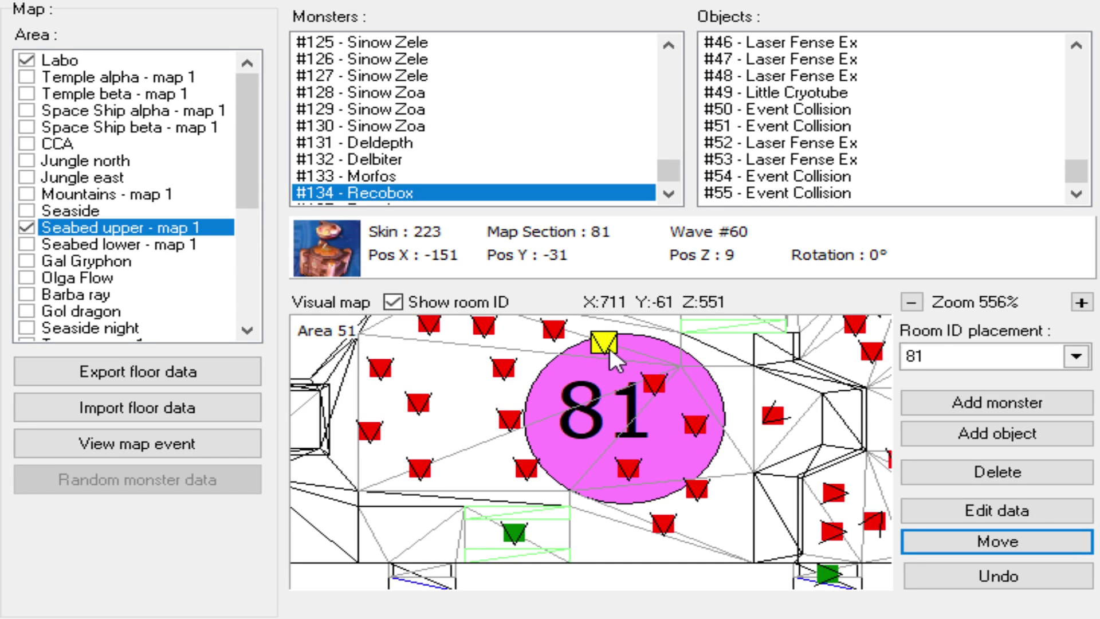
{"action": "right_click", "coordinate": [612, 348]}
{"action": "left_click", "coordinate": [968, 403]}
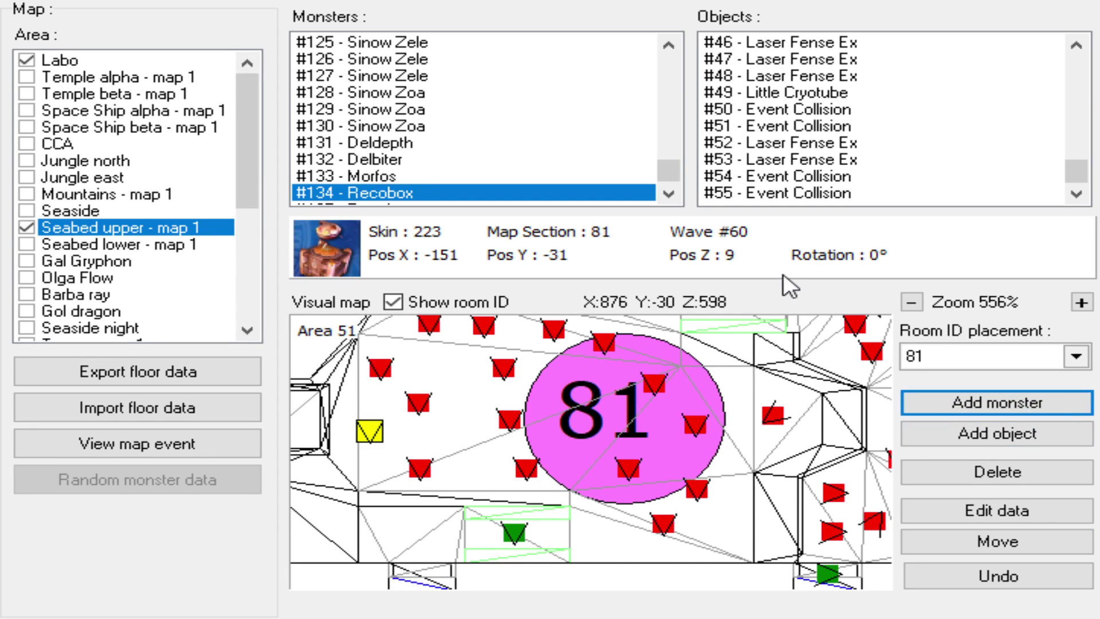
{"action": "left_click", "coordinate": [190, 434]}
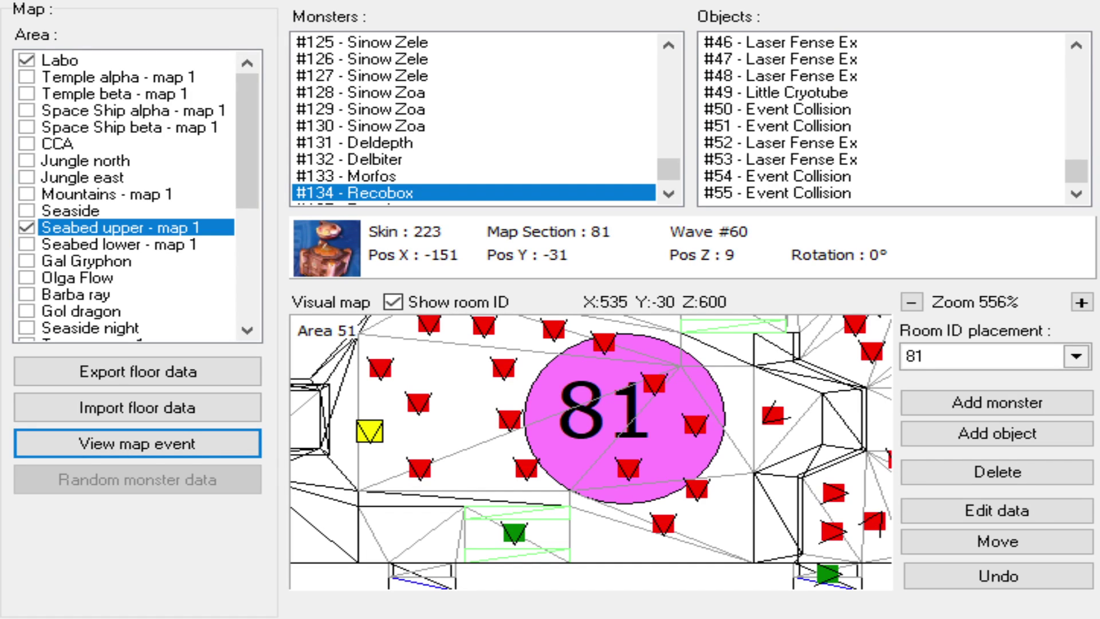
{"action": "scroll", "coordinate": [780, 424], "scroll_direction": "down", "scroll_amount": 1}
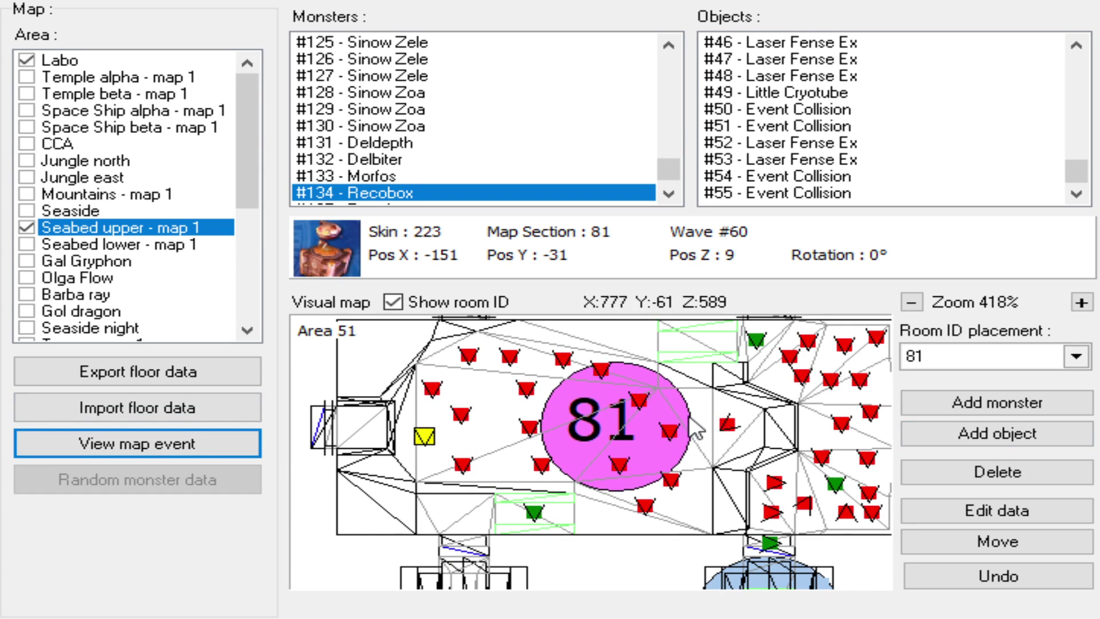
{"action": "left_click_drag", "start_coordinate": [693, 400], "coordinate": [493, 442]}
{"action": "left_click_drag", "start_coordinate": [367, 450], "coordinate": [466, 434]}
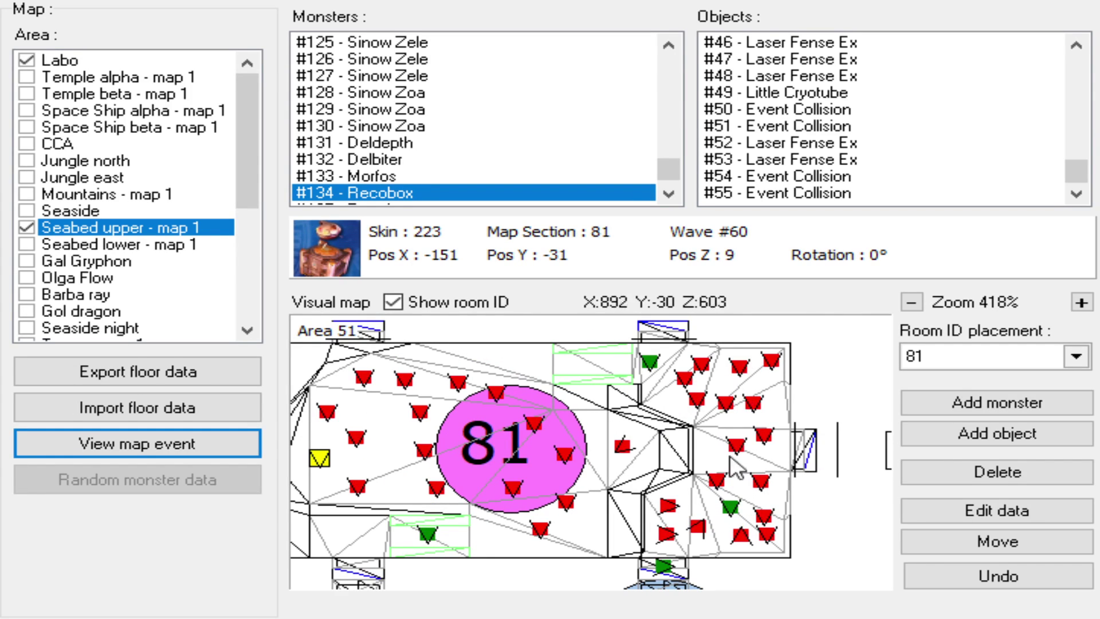
{"action": "left_click_drag", "start_coordinate": [445, 453], "coordinate": [523, 466]}
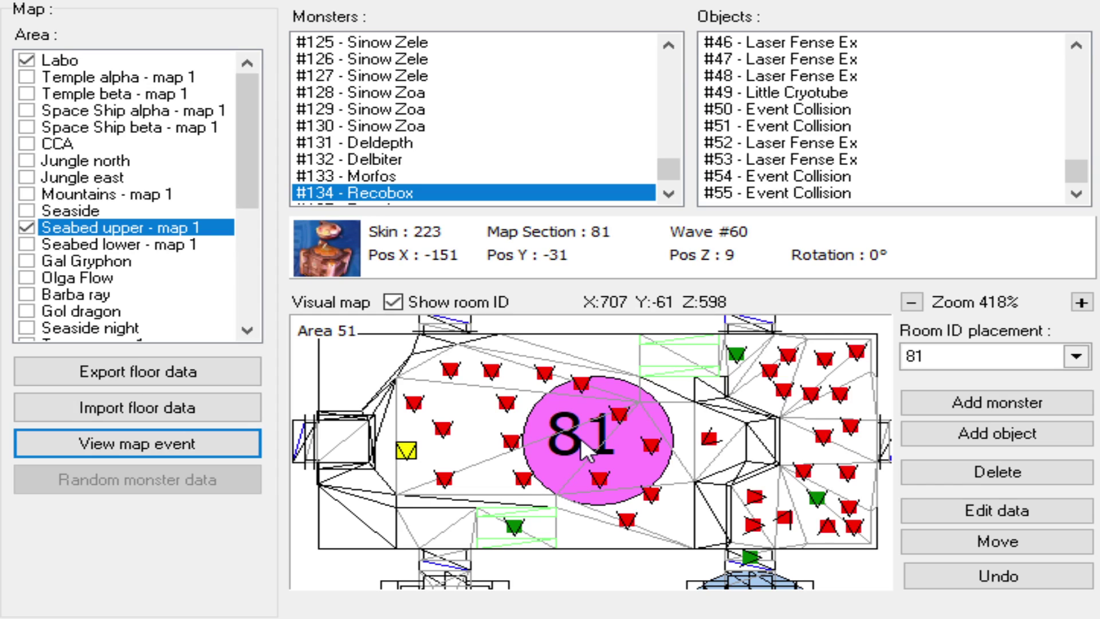
{"action": "left_click_drag", "start_coordinate": [636, 461], "coordinate": [577, 467]}
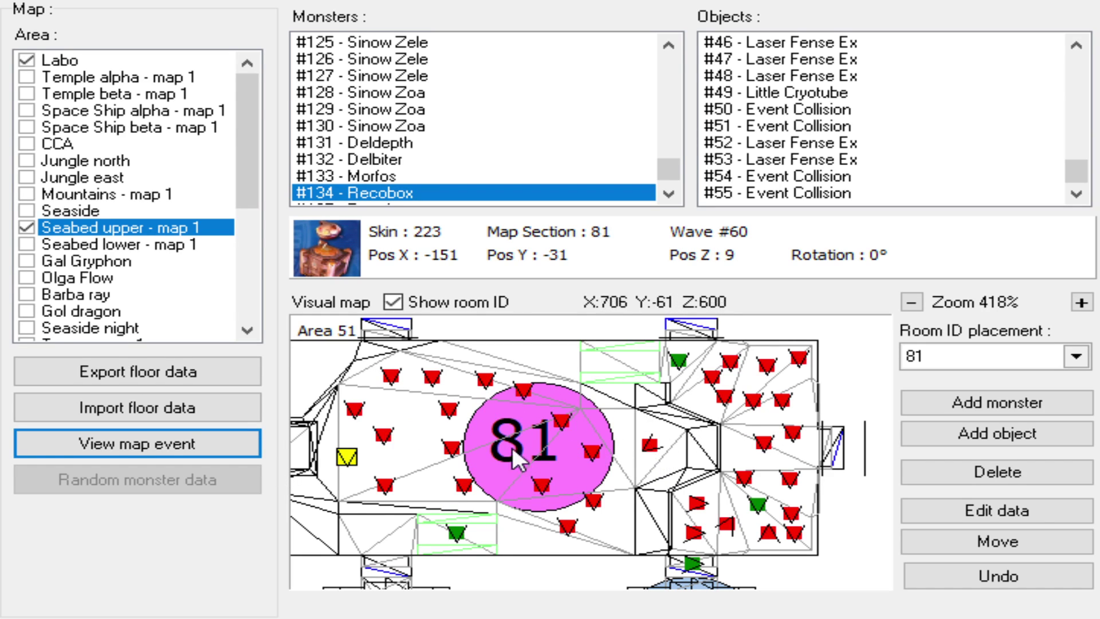
- Examine the monster placement in room 81 and the layout of the surrounding rooms on the map
{"action": "left_click_drag", "start_coordinate": [552, 453], "coordinate": [575, 460]}
{"action": "left_click_drag", "start_coordinate": [729, 468], "coordinate": [682, 464]}
{"action": "left_click_drag", "start_coordinate": [729, 415], "coordinate": [698, 442]}
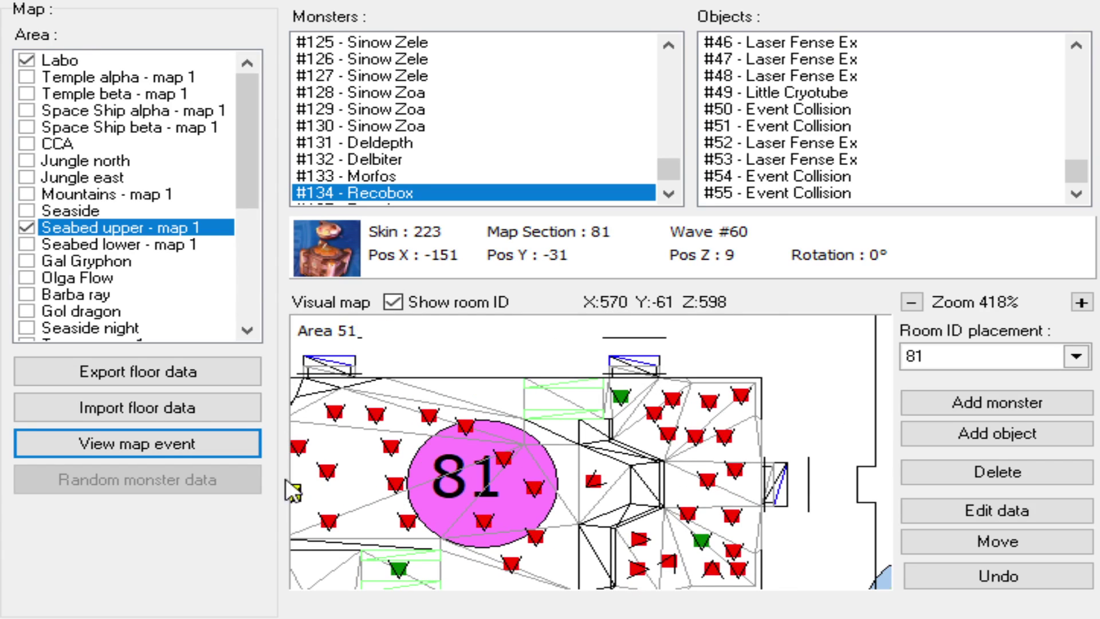
{"action": "left_click_drag", "start_coordinate": [309, 474], "coordinate": [389, 466]}
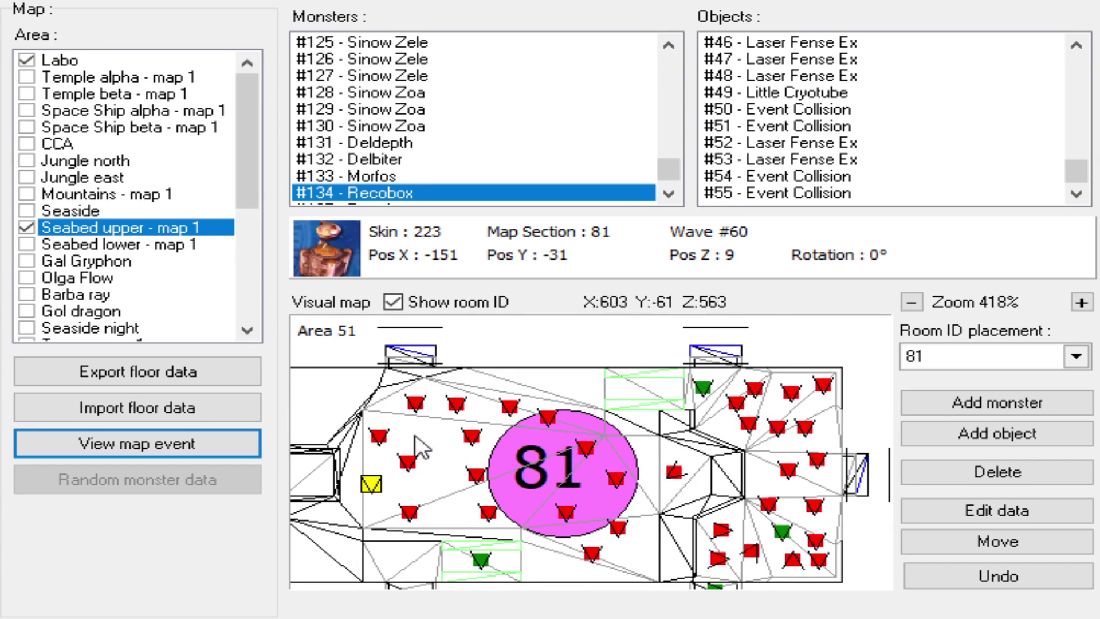
{"action": "left_click_drag", "start_coordinate": [766, 465], "coordinate": [762, 469]}
{"action": "left_click_drag", "start_coordinate": [488, 474], "coordinate": [544, 439]}
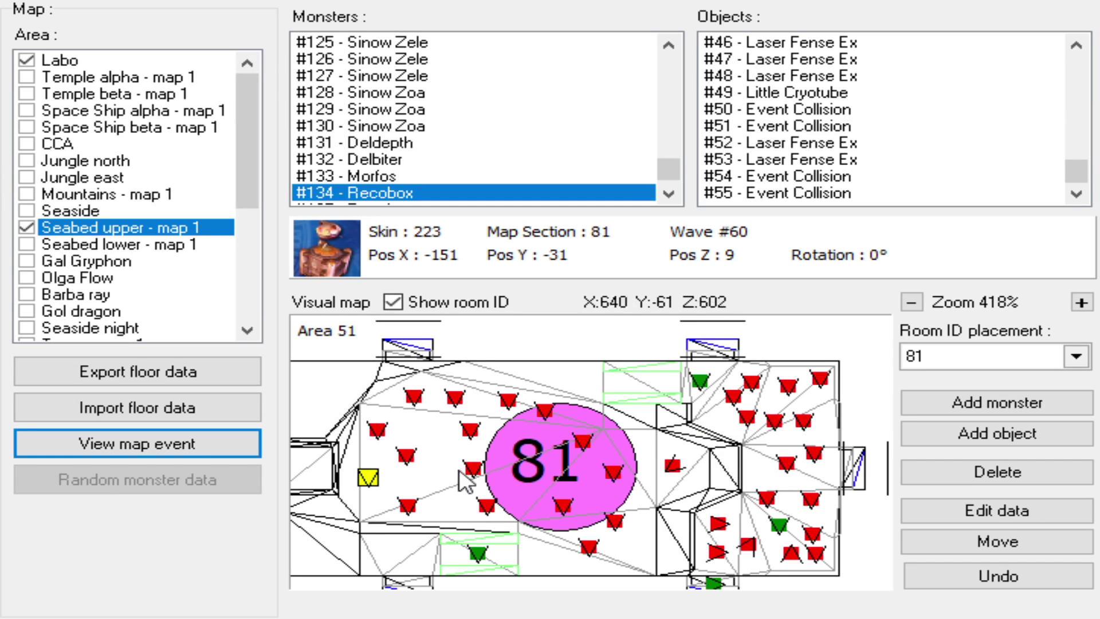
{"action": "left_click_drag", "start_coordinate": [407, 460], "coordinate": [449, 471]}
{"action": "scroll", "coordinate": [494, 473], "scroll_direction": "down", "scroll_amount": 2}
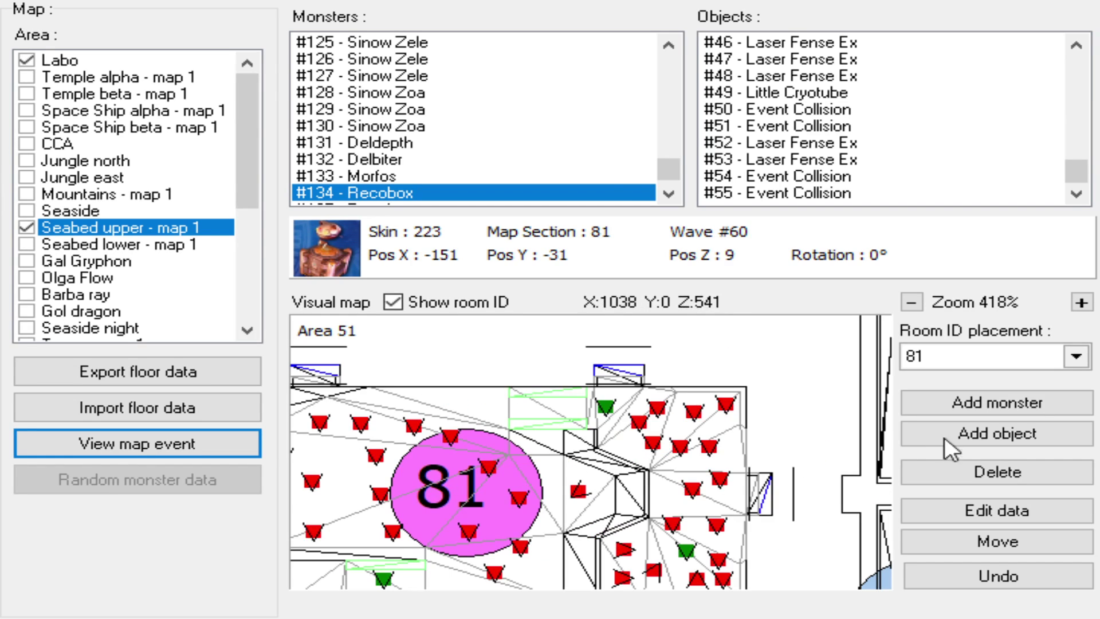
{"action": "scroll", "coordinate": [648, 467], "scroll_direction": "down", "scroll_amount": 1}
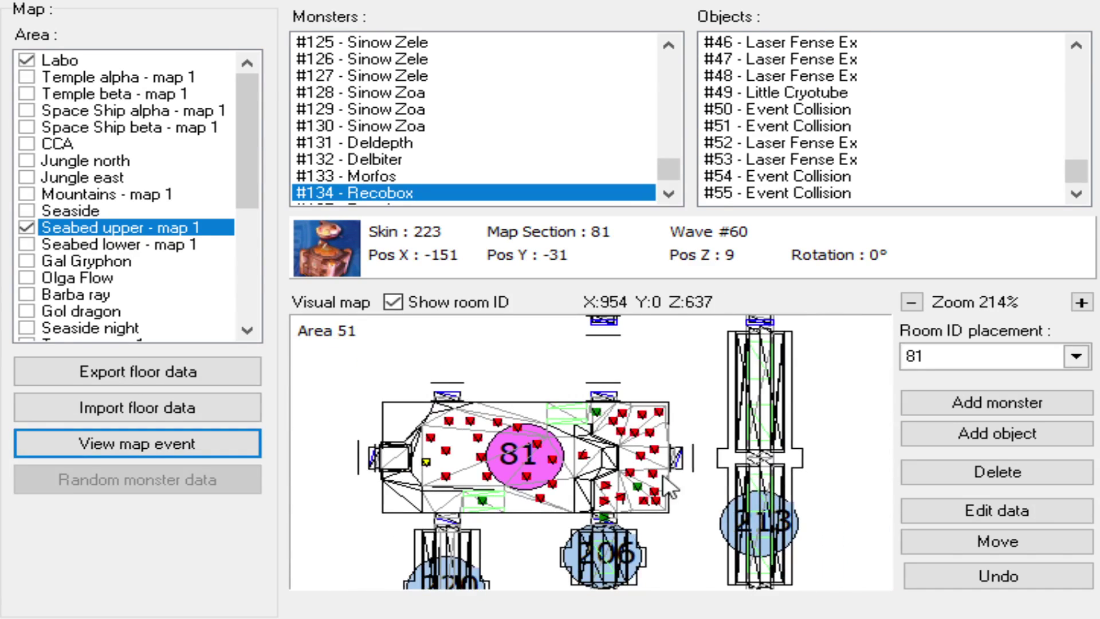
{"action": "scroll", "coordinate": [622, 467], "scroll_direction": "down", "scroll_amount": 1}
{"action": "left_click_drag", "start_coordinate": [572, 491], "coordinate": [539, 417]}
{"action": "scroll", "coordinate": [608, 479], "scroll_direction": "up", "scroll_amount": 2}
{"action": "scroll", "coordinate": [607, 478], "scroll_direction": "up", "scroll_amount": 1}
{"action": "scroll", "coordinate": [584, 474], "scroll_direction": "up", "scroll_amount": 1}
{"action": "scroll", "coordinate": [580, 471], "scroll_direction": "down", "scroll_amount": 1}
{"action": "scroll", "coordinate": [623, 466], "scroll_direction": "down", "scroll_amount": 1}
{"action": "scroll", "coordinate": [623, 463], "scroll_direction": "down", "scroll_amount": 1}
{"action": "scroll", "coordinate": [539, 417], "scroll_direction": "down", "scroll_amount": 1}
{"action": "left_click_drag", "start_coordinate": [627, 453], "coordinate": [512, 403]}
{"action": "scroll", "coordinate": [549, 430], "scroll_direction": "down", "scroll_amount": 8}
{"action": "left_click_drag", "start_coordinate": [574, 449], "coordinate": [541, 455]}
{"action": "left_click_drag", "start_coordinate": [617, 499], "coordinate": [681, 542]}
{"action": "left_click_drag", "start_coordinate": [619, 520], "coordinate": [726, 498]}
{"action": "left_click_drag", "start_coordinate": [812, 532], "coordinate": [646, 481]}
{"action": "scroll", "coordinate": [648, 483], "scroll_direction": "up", "scroll_amount": 6}
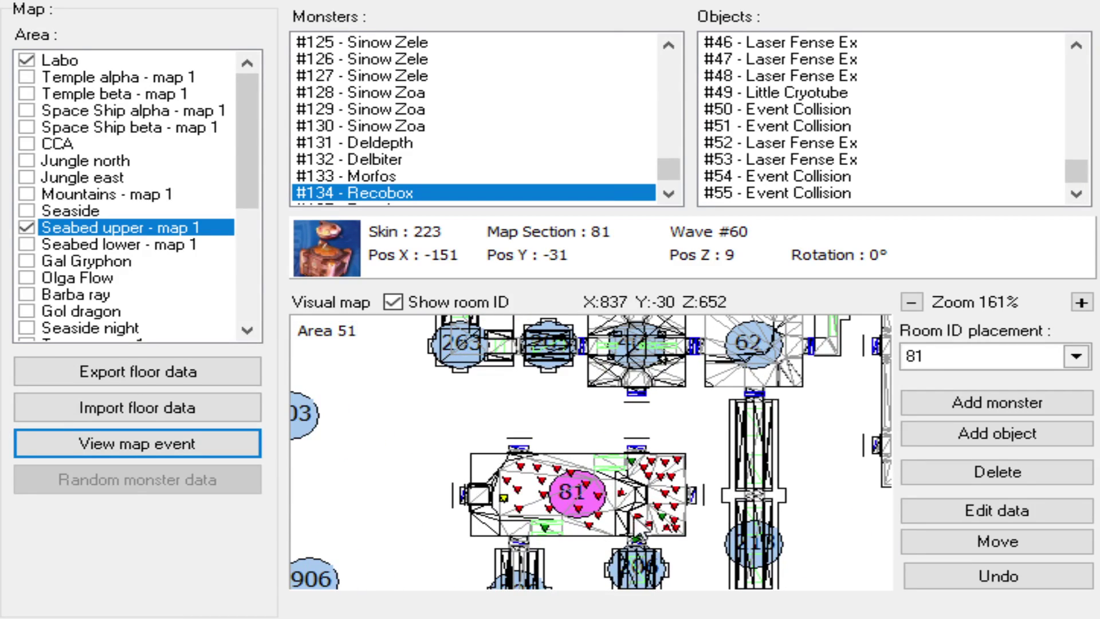
- Open the floor's map events and place four wave 61 Dolmdarls in room 81, one at about X -39, Z -20
{"action": "left_click", "coordinate": [974, 407]}
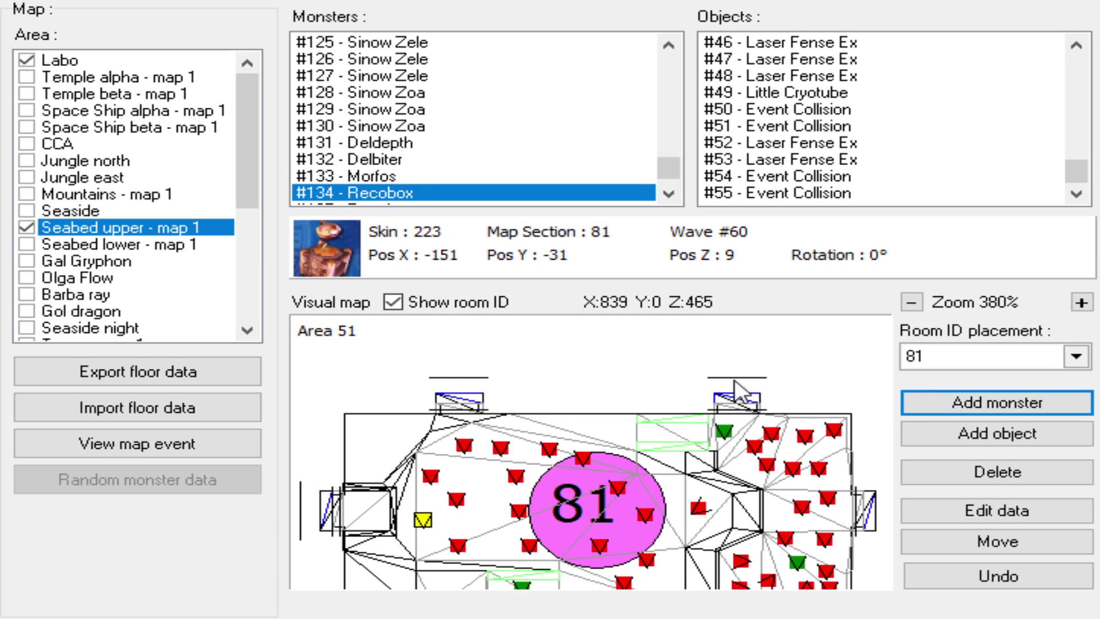
{"action": "left_click", "coordinate": [214, 445]}
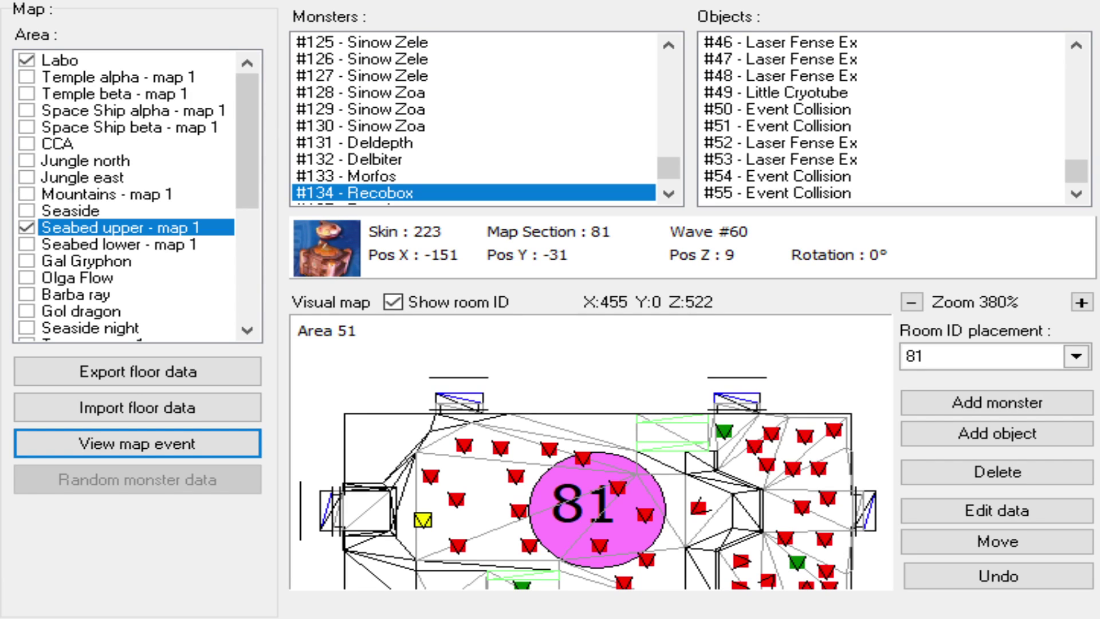
{"action": "left_click", "coordinate": [979, 412]}
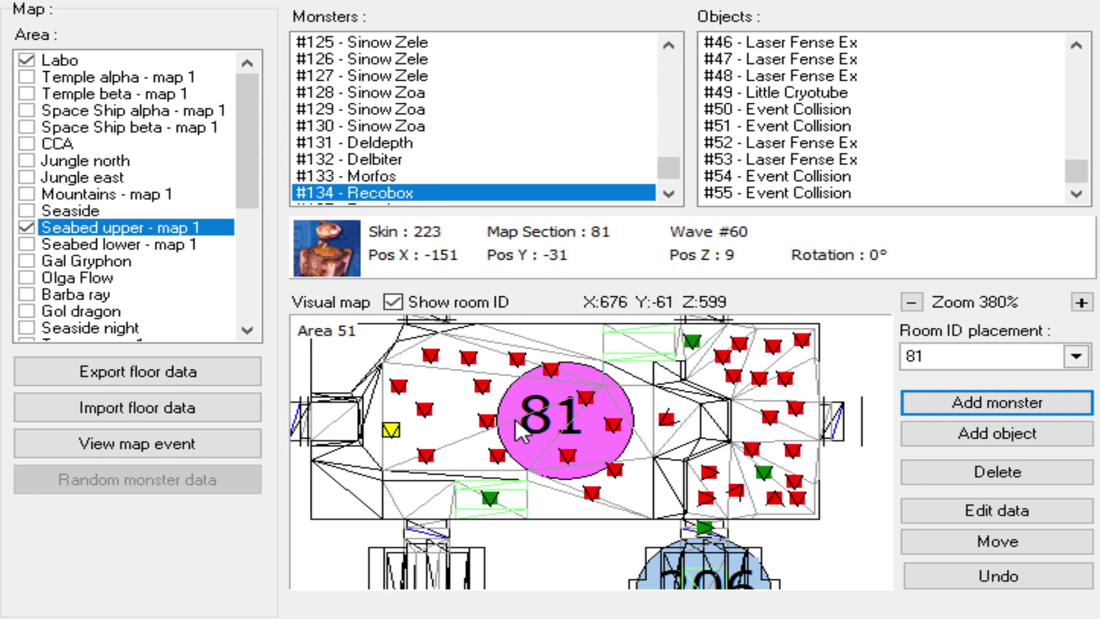
{"action": "left_click", "coordinate": [523, 404]}
{"action": "left_click", "coordinate": [996, 541]}
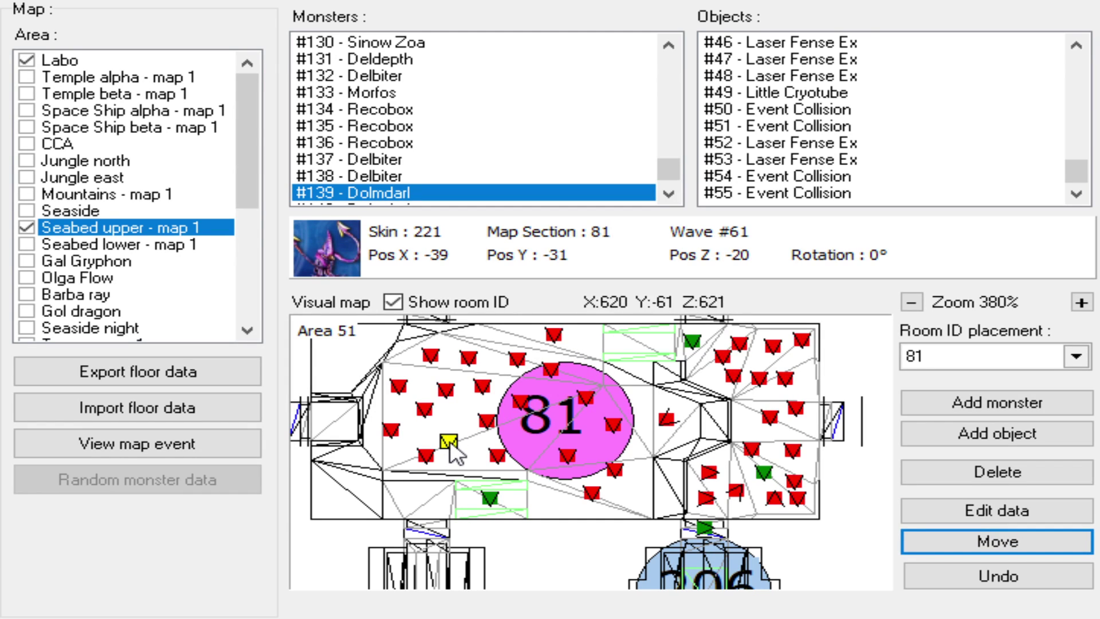
{"action": "left_click", "coordinate": [520, 402]}
- Place four wave 61 Dolmolms in room 81, one at about X -34, Z 21, and open the floor's map events
{"action": "left_click", "coordinate": [997, 403]}
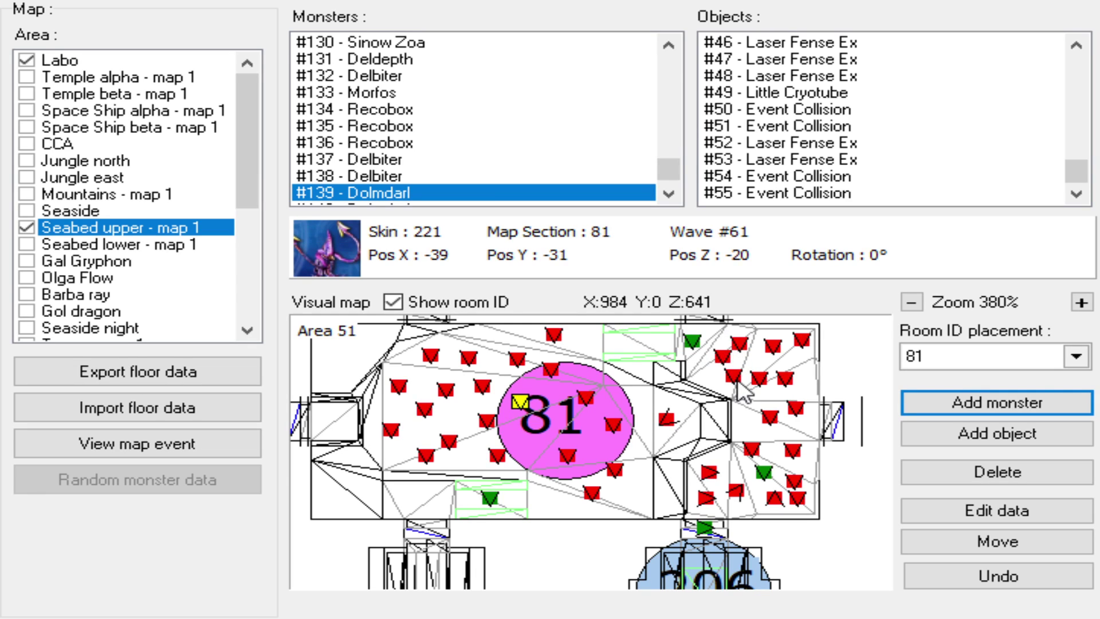
{"action": "left_click", "coordinate": [526, 441]}
{"action": "left_click", "coordinate": [974, 543]}
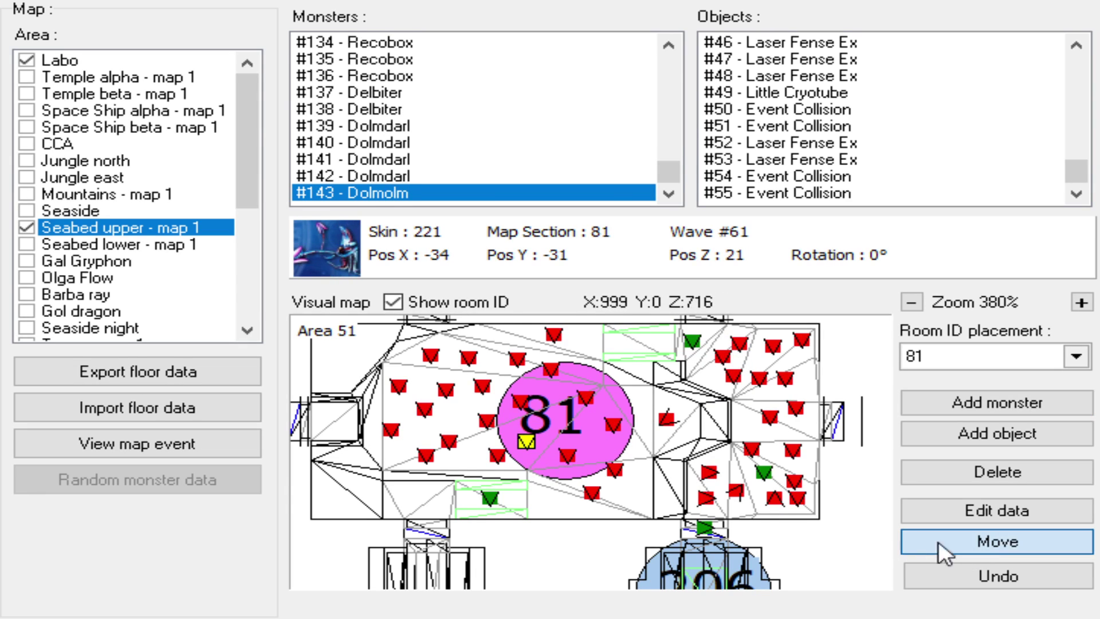
{"action": "mouse_move", "coordinate": [596, 459]}
{"action": "left_mouse_down"}
{"action": "mouse_move", "coordinate": [558, 437]}
{"action": "mouse_move", "coordinate": [493, 349]}
{"action": "left_mouse_up"}
{"action": "left_click", "coordinate": [137, 446]}
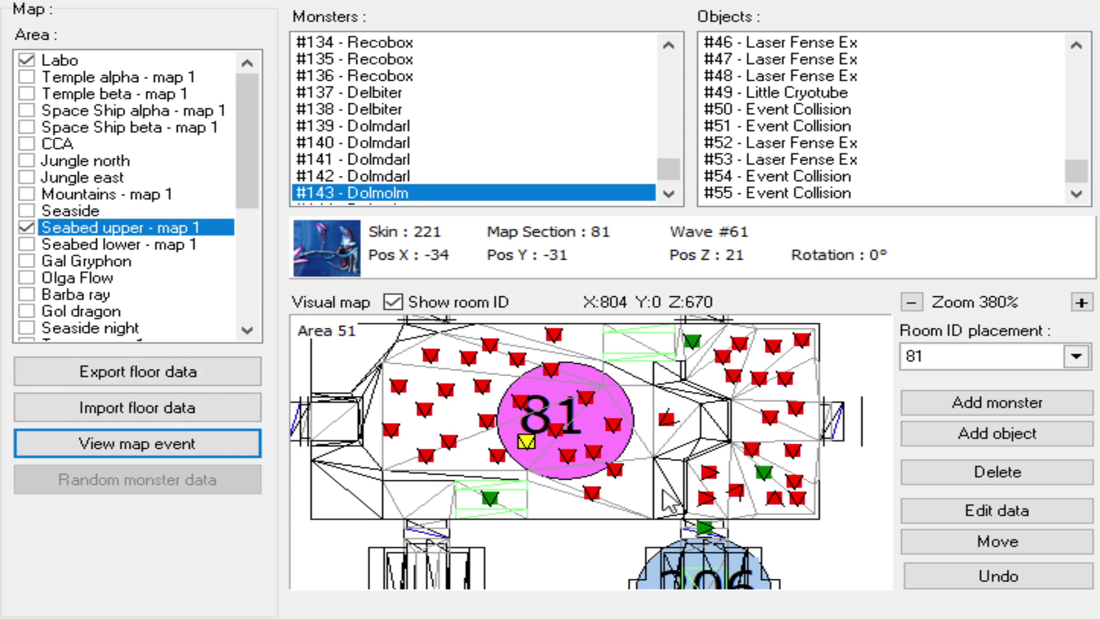
- Place a Morfos, a Recobox and a wave 62 Sinow Zele at about X -127, Z 82 in room 81, and open the map events
{"action": "scroll", "coordinate": [608, 453], "scroll_direction": "up", "scroll_amount": 1}
{"action": "left_click_drag", "start_coordinate": [613, 415], "coordinate": [623, 437]}
{"action": "scroll", "coordinate": [590, 484], "scroll_direction": "down", "scroll_amount": 2}
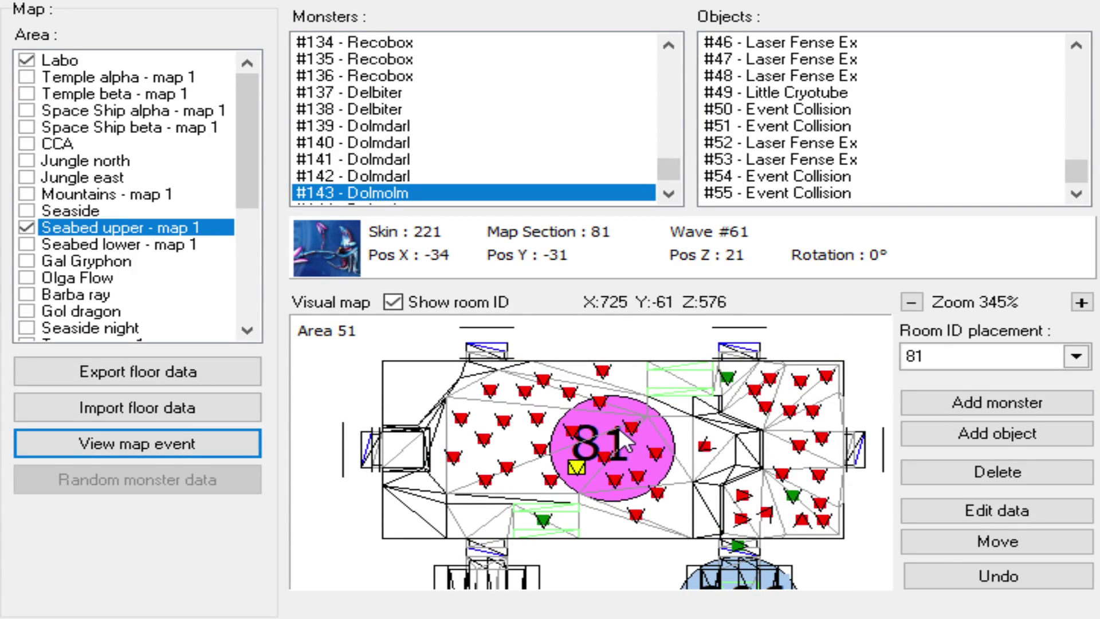
{"action": "left_click", "coordinate": [1023, 402]}
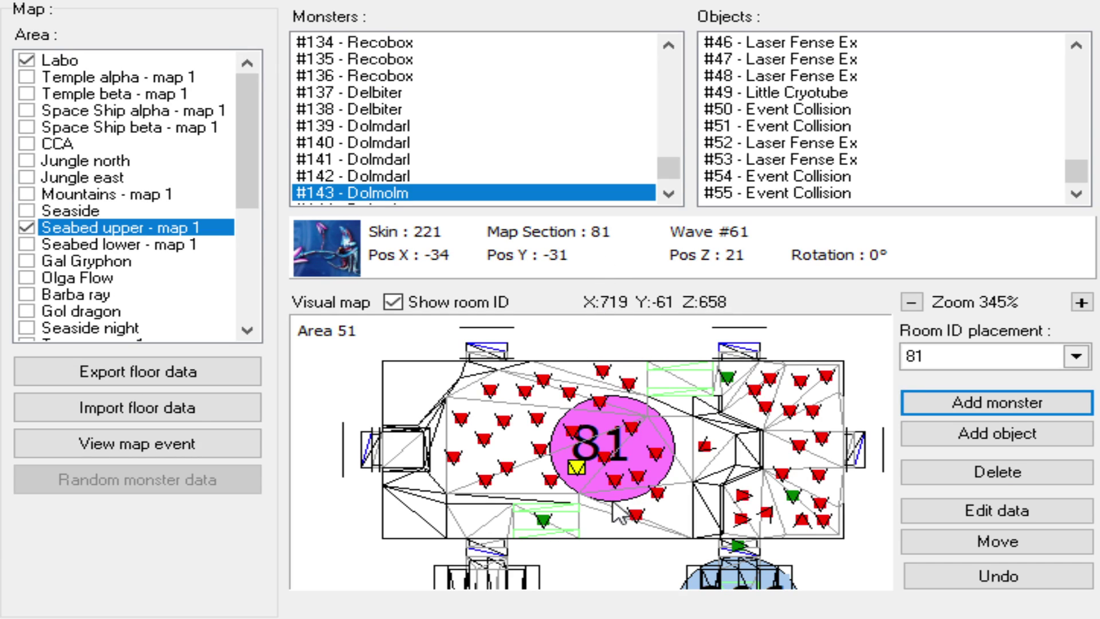
{"action": "left_click", "coordinate": [599, 521]}
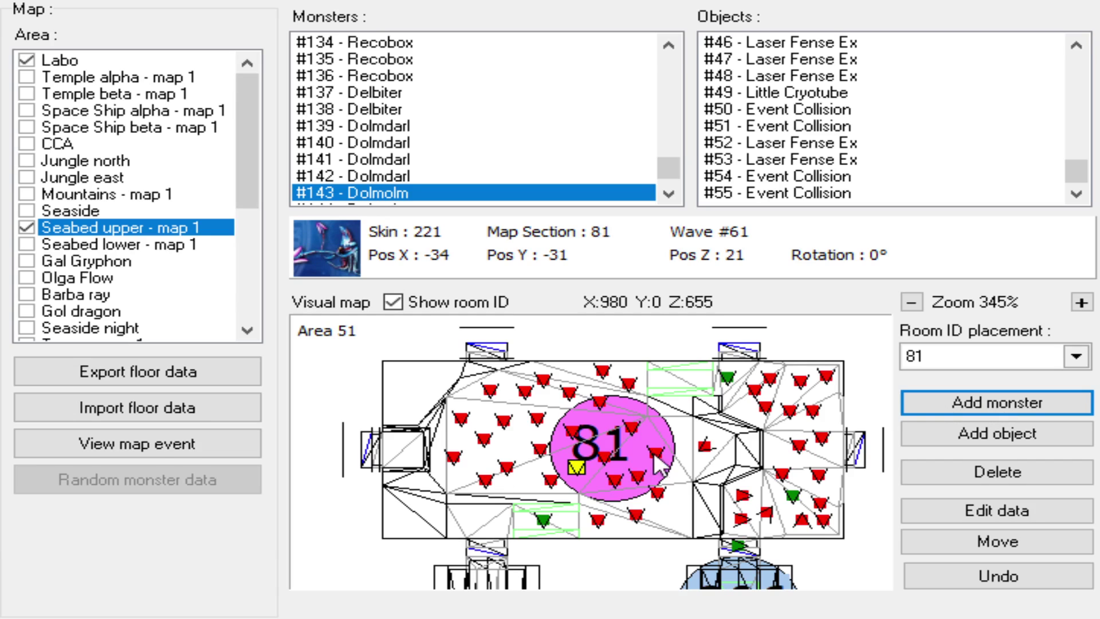
{"action": "left_click", "coordinate": [480, 522]}
{"action": "left_click", "coordinate": [480, 522]}
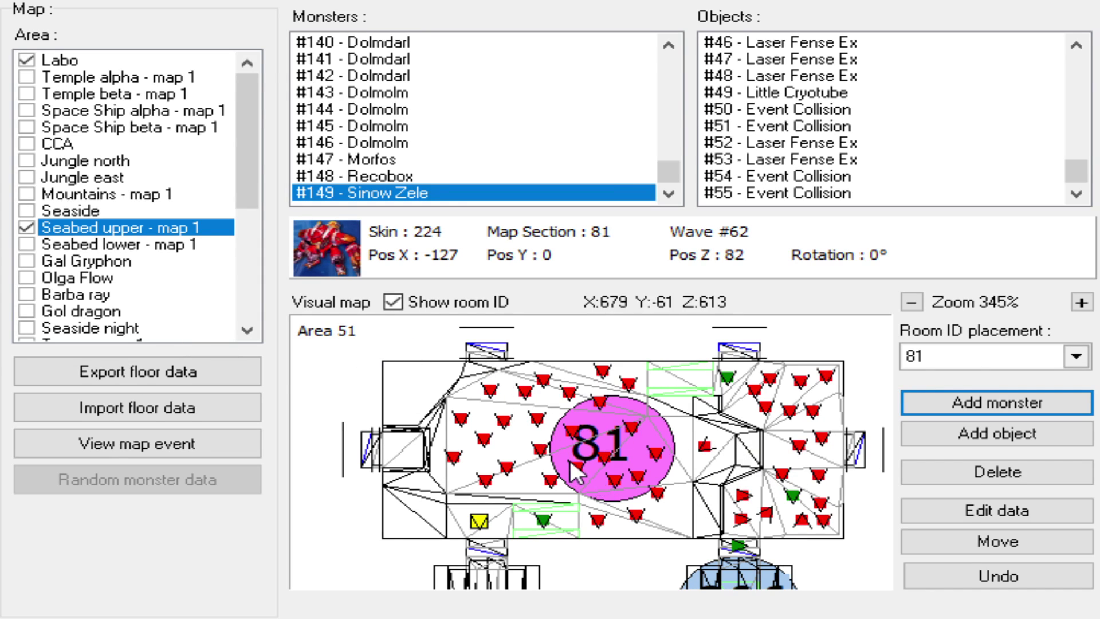
{"action": "left_click_drag", "start_coordinate": [590, 458], "coordinate": [567, 465]}
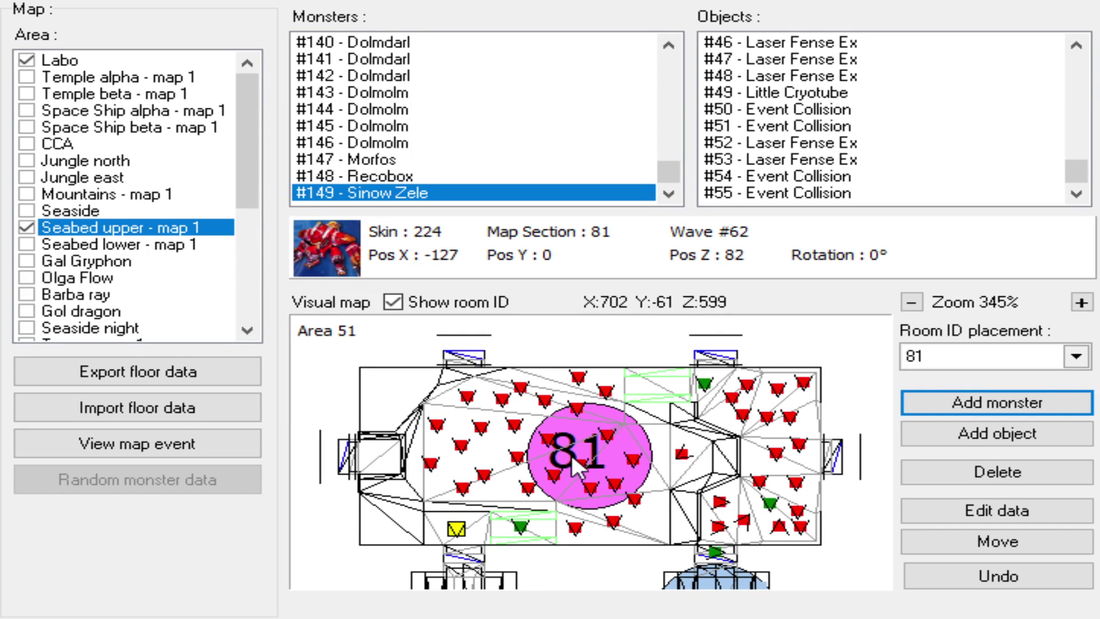
{"action": "left_click", "coordinate": [222, 444]}
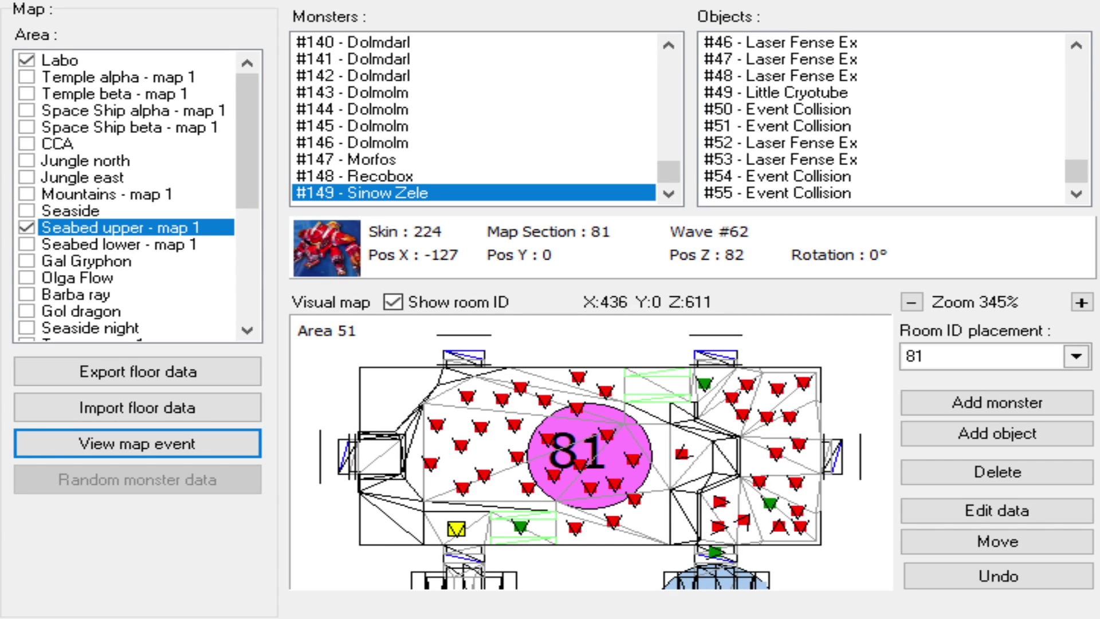
- Place two wave 63 Sinow Zeles, one at about X 52, Z -26, and a Delbiter in room 81, and open the map events
{"action": "scroll", "coordinate": [429, 505], "scroll_direction": "up", "scroll_amount": 1}
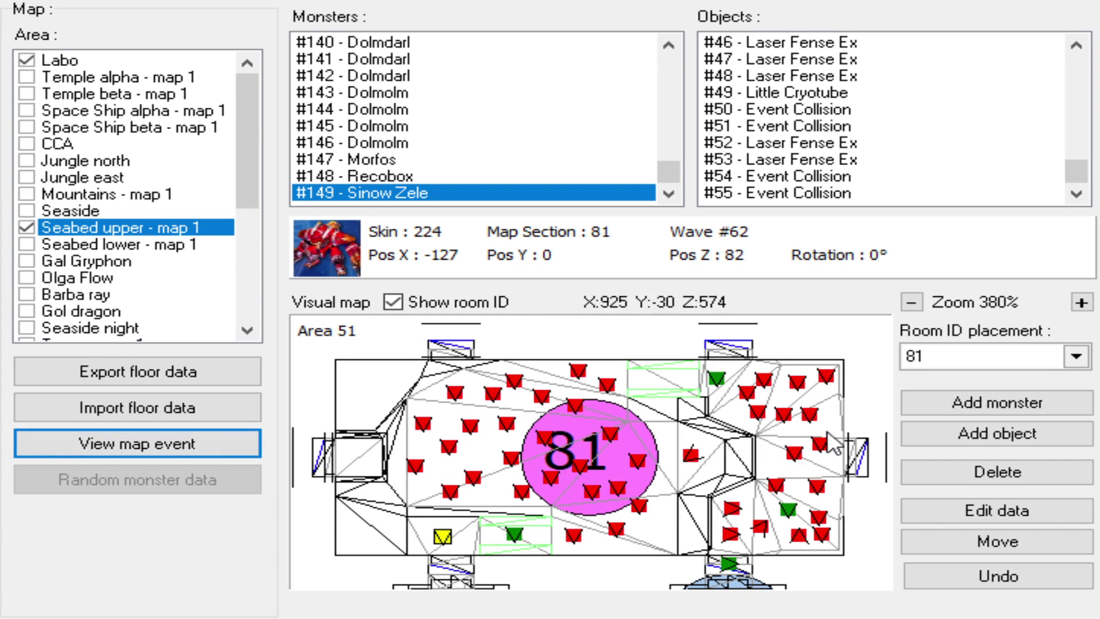
{"action": "left_click", "coordinate": [939, 404]}
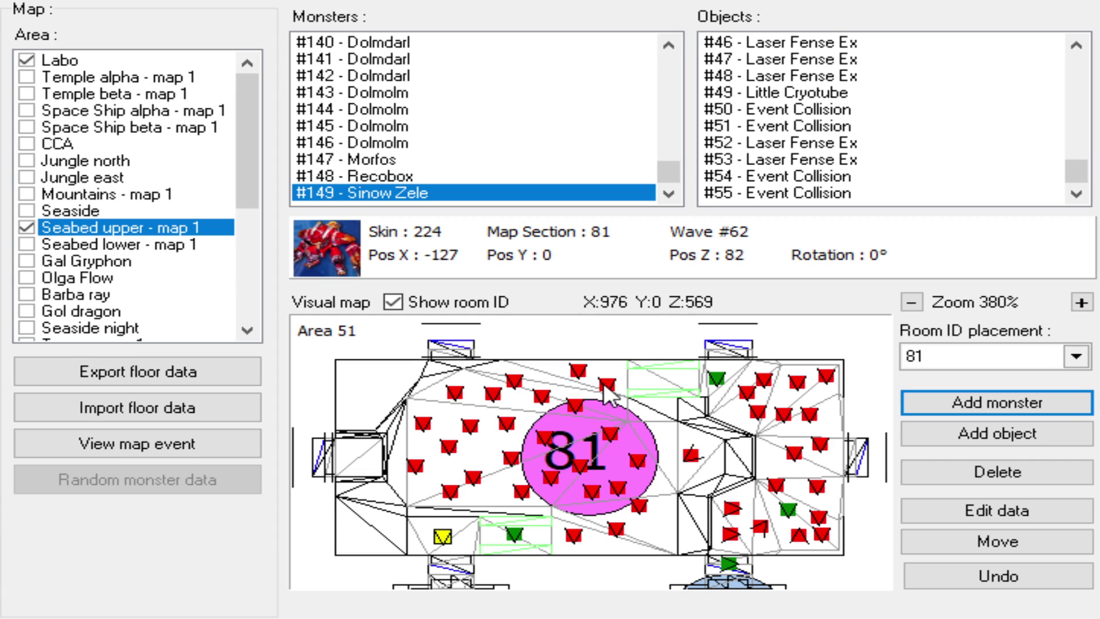
{"action": "left_click", "coordinate": [668, 451]}
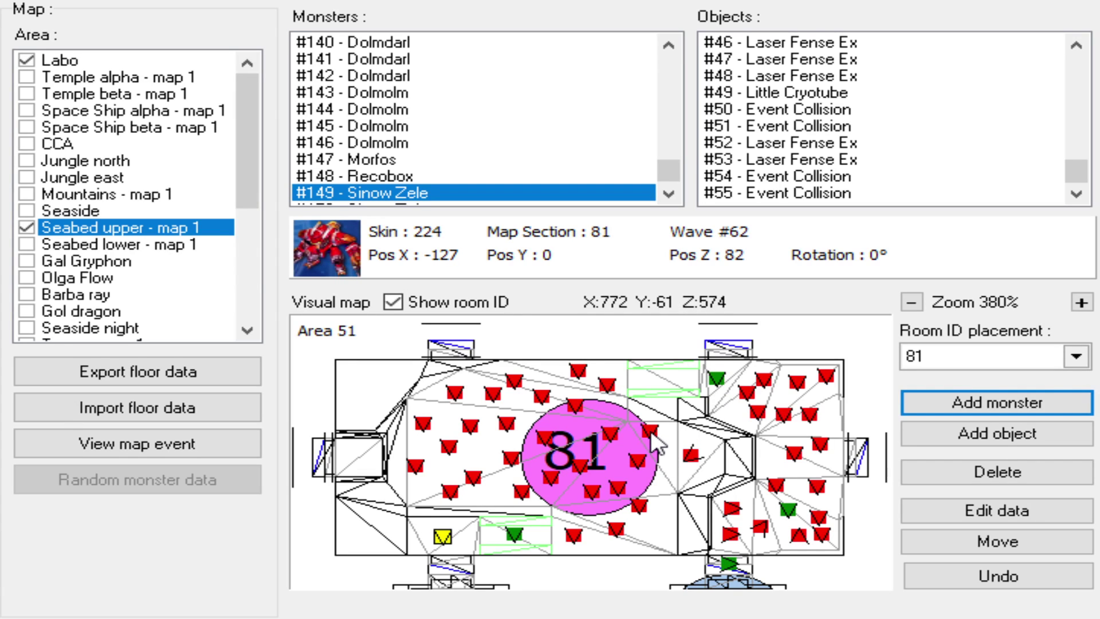
{"action": "left_click", "coordinate": [652, 433]}
{"action": "left_click", "coordinate": [911, 550]}
{"action": "left_click", "coordinate": [424, 489]}
{"action": "left_click", "coordinate": [1031, 402]}
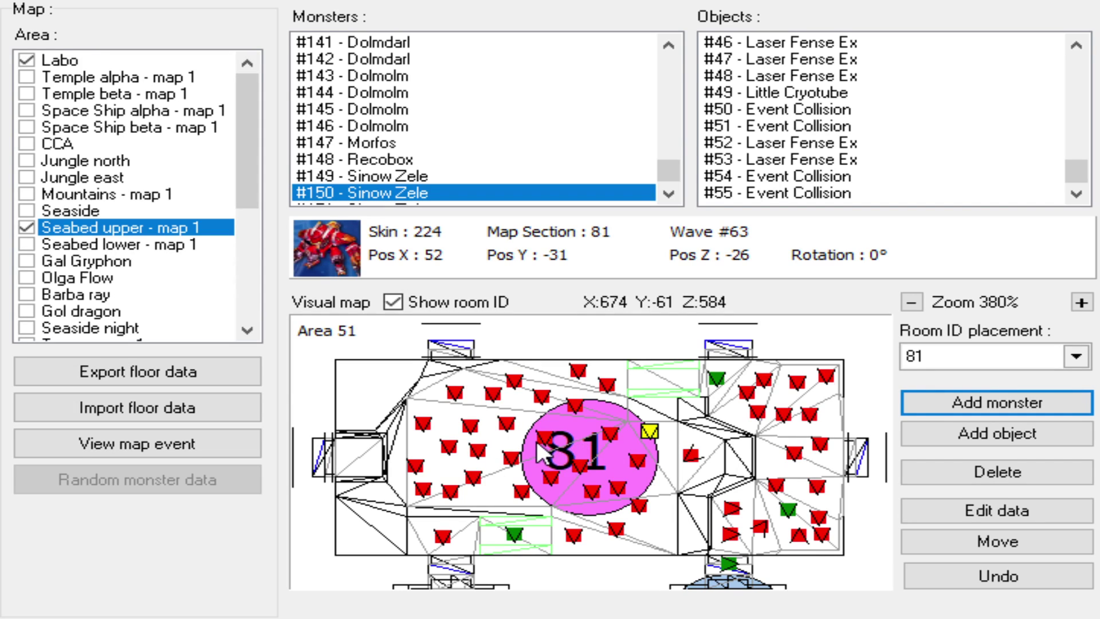
{"action": "left_click", "coordinate": [123, 440]}
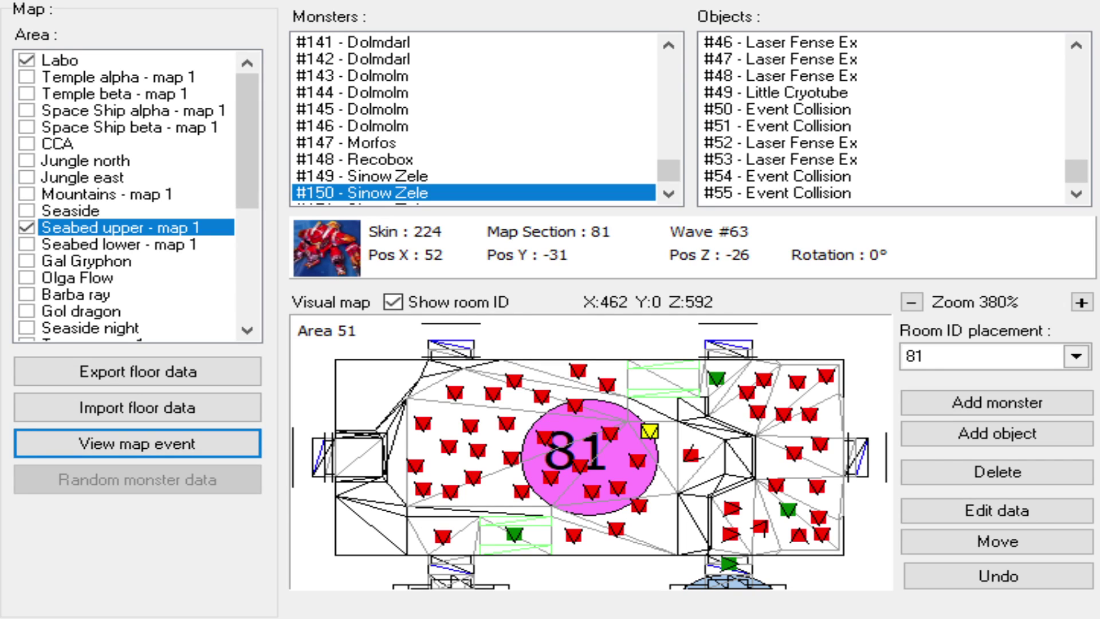
- Place five wave 64 Sinow Zeles around room 81, one at about X 66, Z 22
{"action": "scroll", "coordinate": [831, 453], "scroll_direction": "up", "scroll_amount": 1}
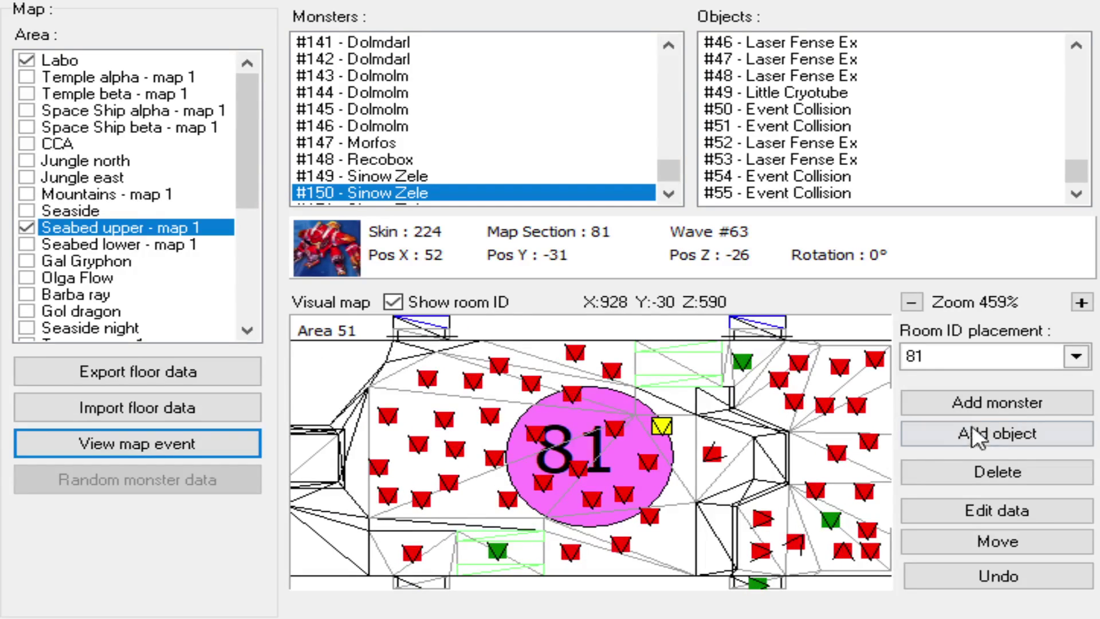
{"action": "left_click", "coordinate": [1049, 397]}
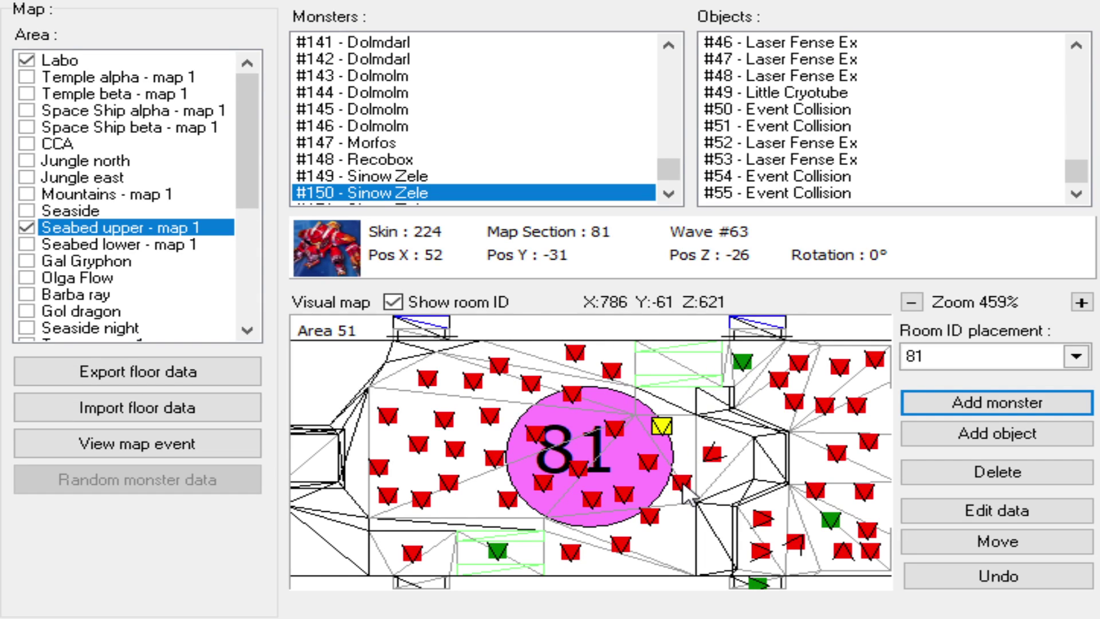
{"action": "left_click", "coordinate": [683, 490]}
{"action": "left_click", "coordinate": [974, 541]}
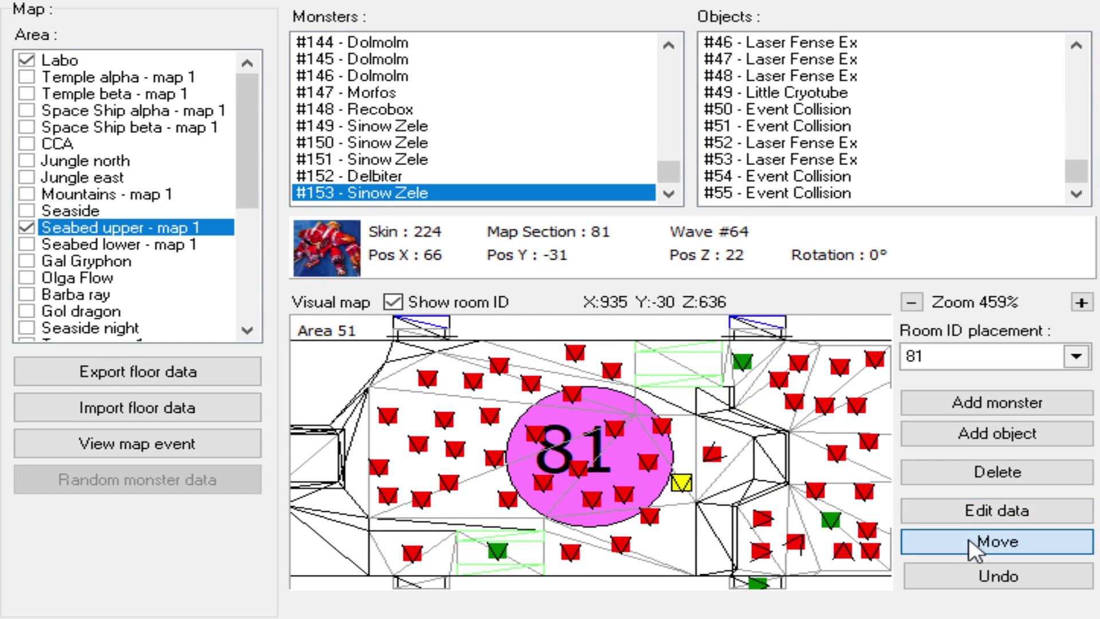
{"action": "left_click", "coordinate": [391, 558]}
{"action": "left_click", "coordinate": [467, 519]}
{"action": "left_click", "coordinate": [403, 408]}
{"action": "left_click", "coordinate": [564, 381]}
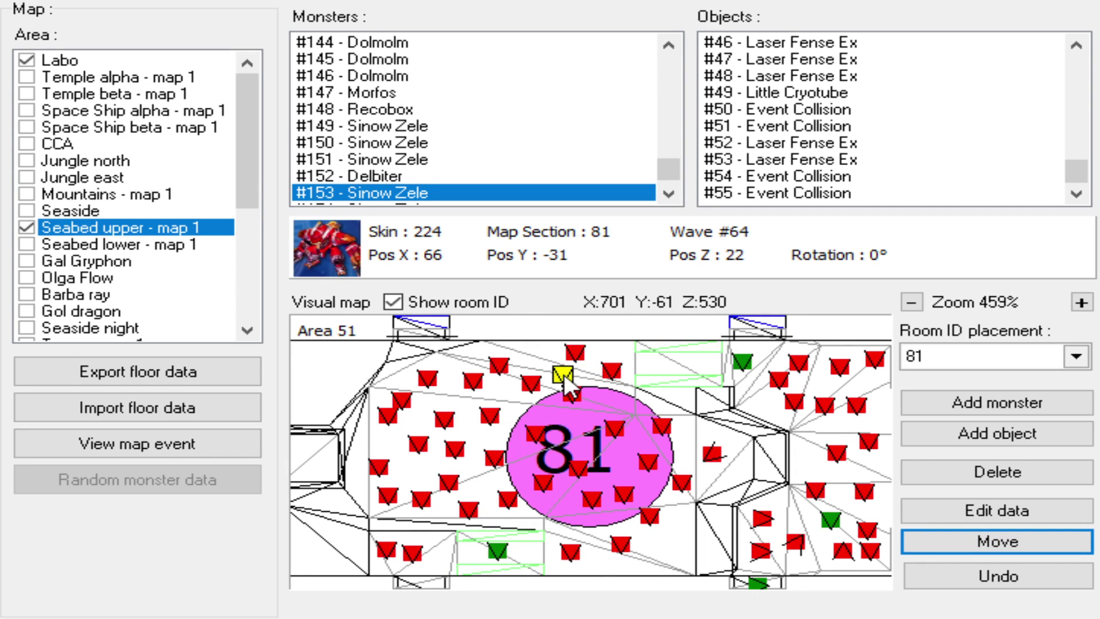
- Add a Warp object in room 81, move it to about X -136, Z -10, and open its data for editing
{"action": "scroll", "coordinate": [541, 439], "scroll_direction": "up", "scroll_amount": 2}
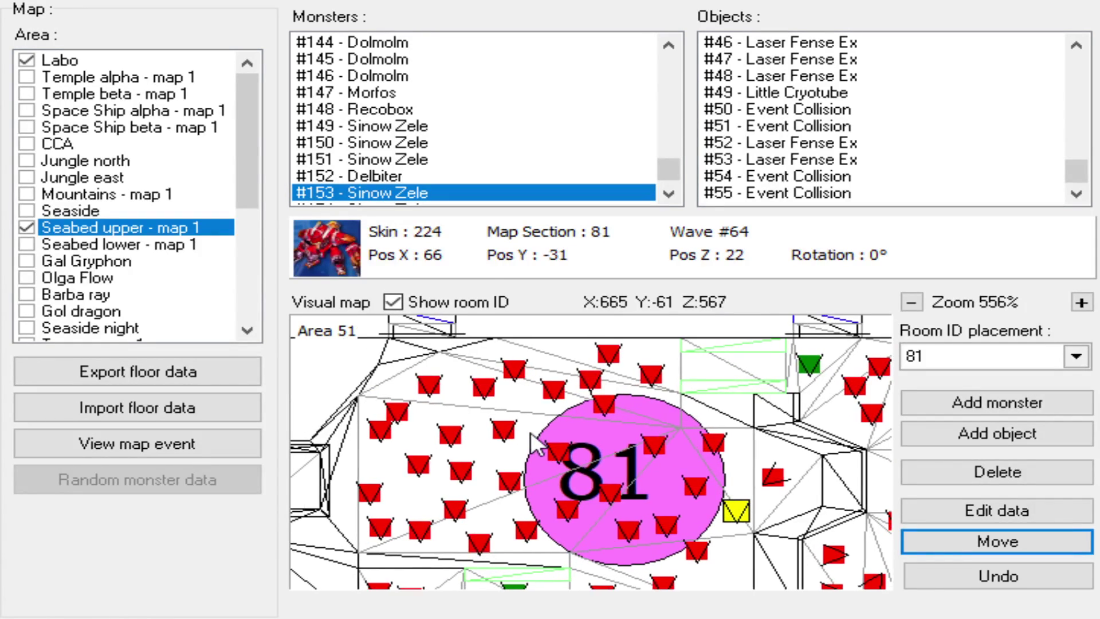
{"action": "left_click", "coordinate": [1016, 435]}
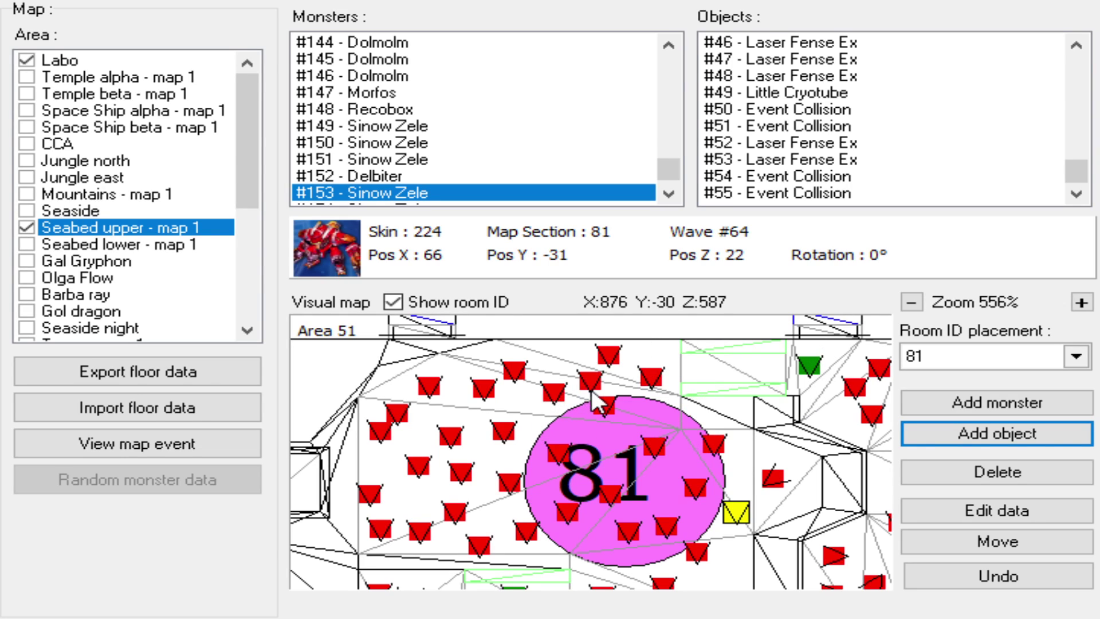
{"action": "scroll", "coordinate": [661, 411], "scroll_direction": "up", "scroll_amount": 1}
{"action": "left_click_drag", "start_coordinate": [661, 410], "coordinate": [613, 420]}
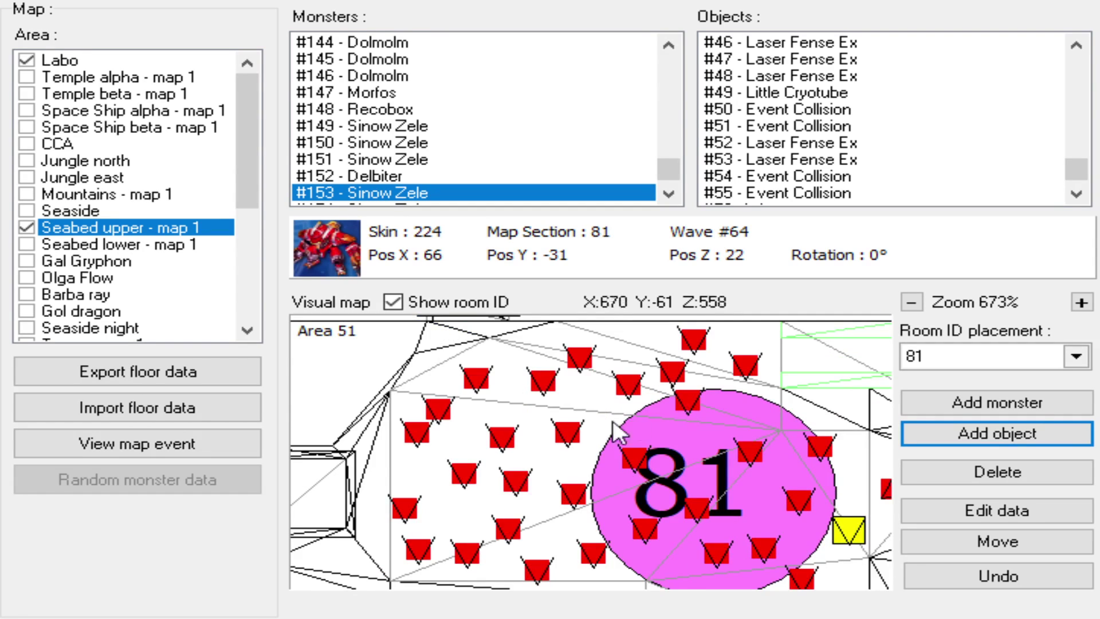
{"action": "left_click", "coordinate": [395, 471]}
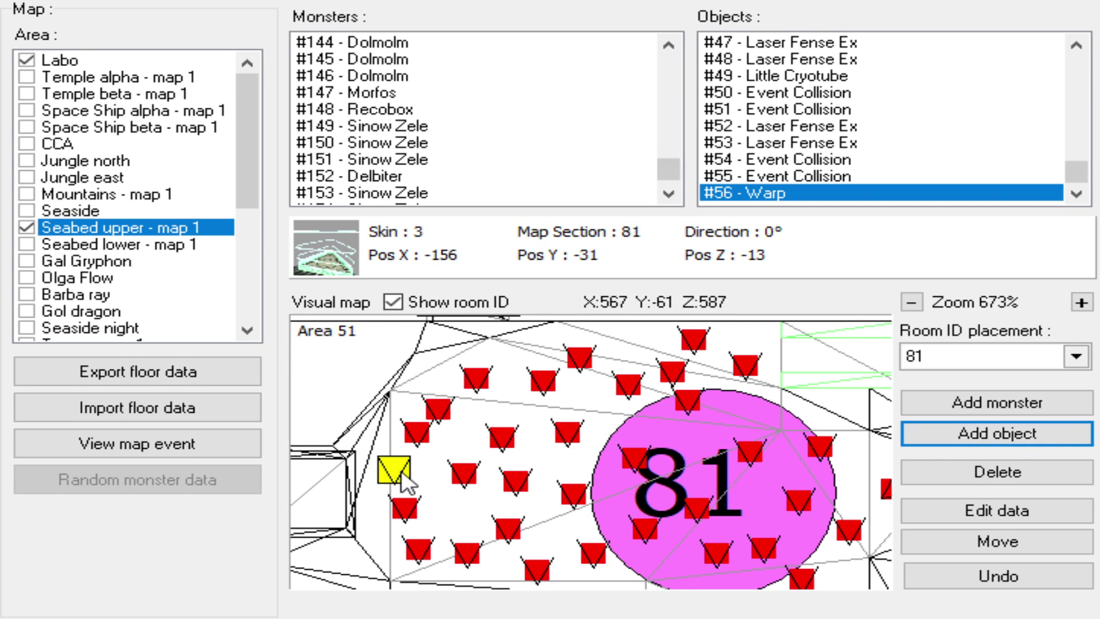
{"action": "left_click", "coordinate": [1001, 543]}
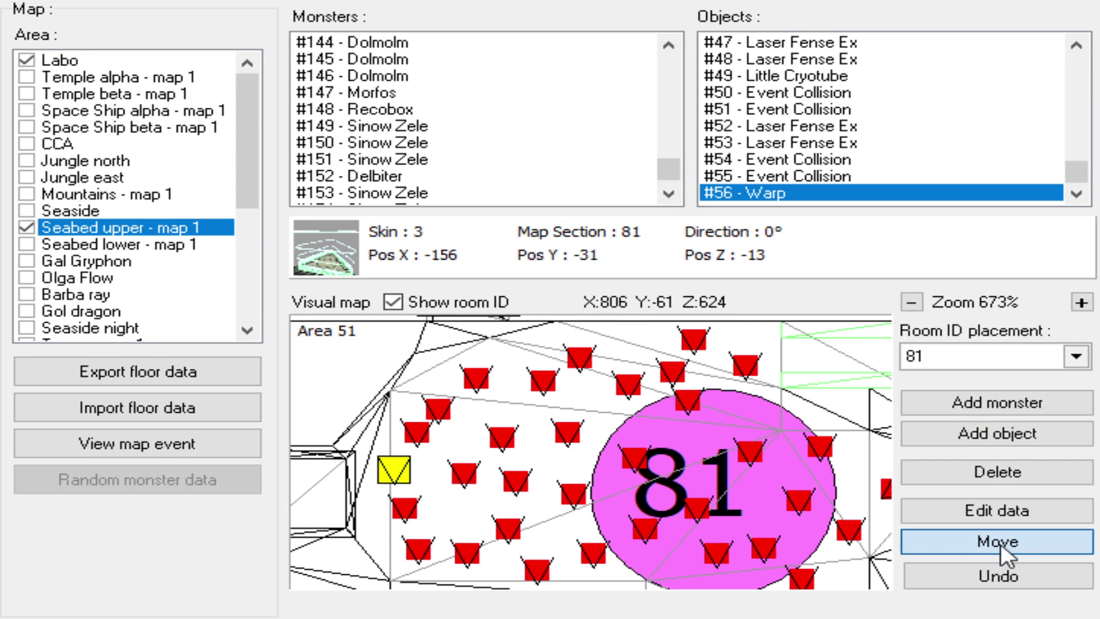
{"action": "left_click", "coordinate": [437, 478]}
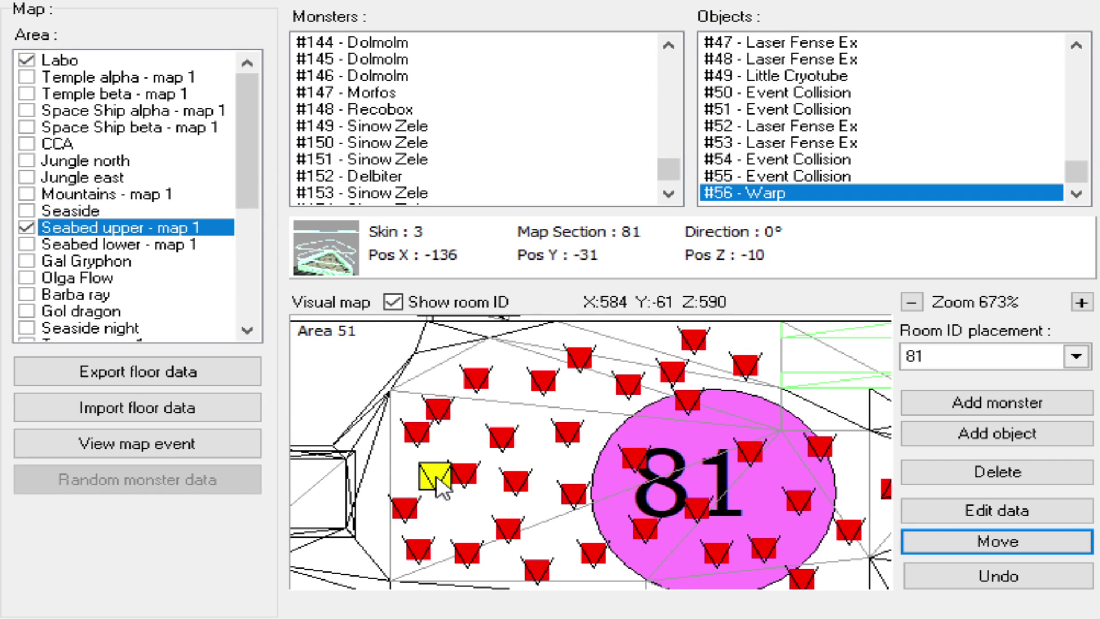
{"action": "left_click", "coordinate": [1006, 506]}
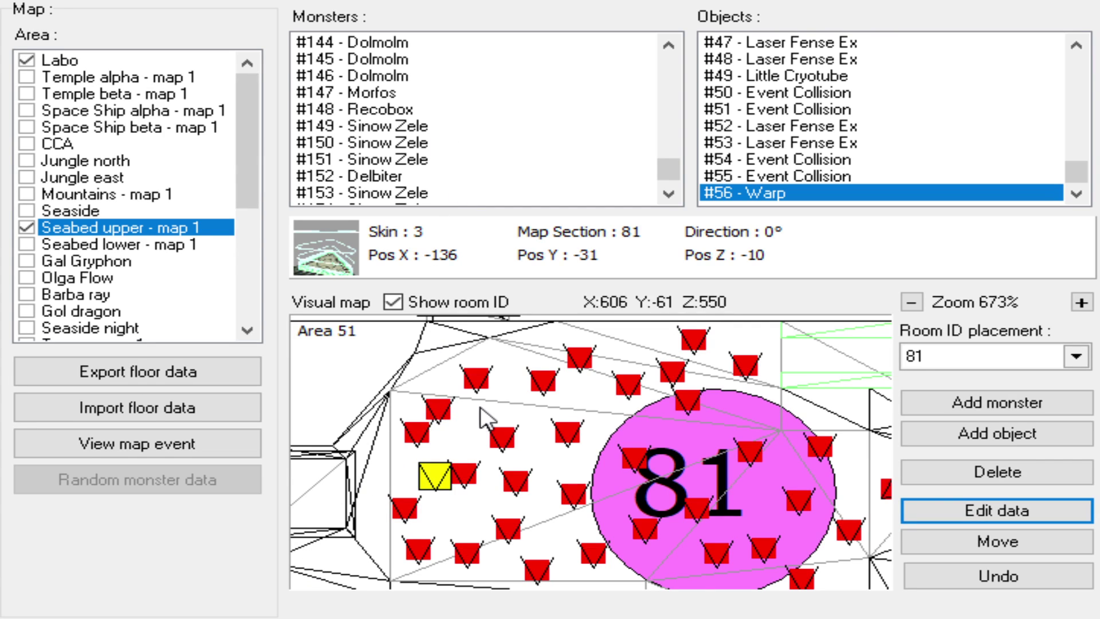
- Open the map events for Seabed upper - map 1 and return to the area around room 81
{"action": "left_click", "coordinate": [195, 442]}
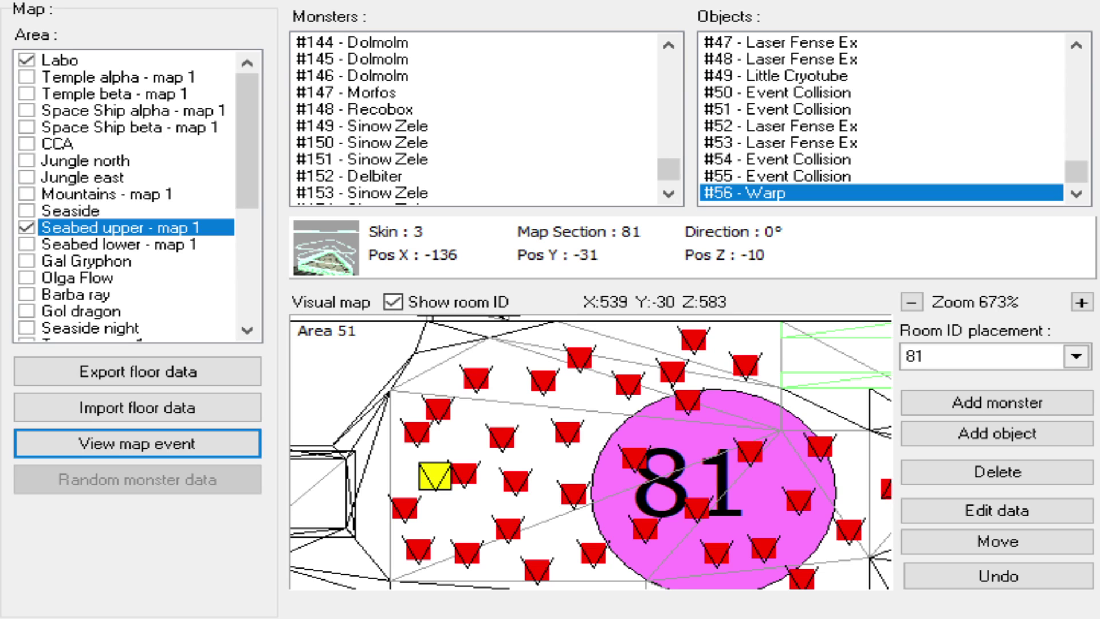
{"action": "scroll", "coordinate": [471, 424], "scroll_direction": "down", "scroll_amount": 3}
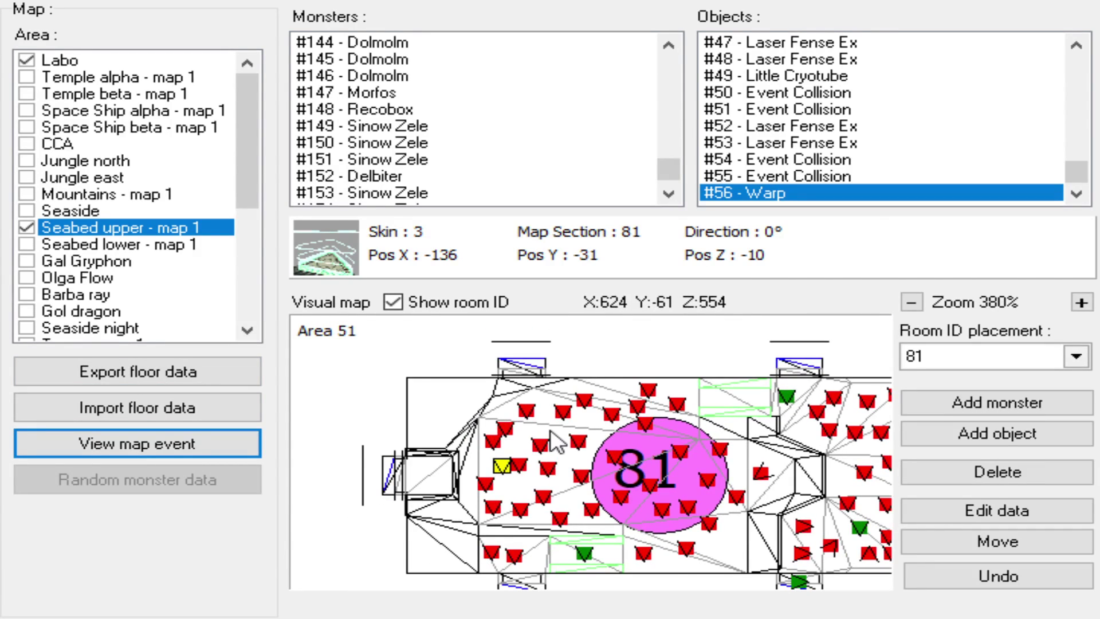
{"action": "scroll", "coordinate": [471, 424], "scroll_direction": "down", "scroll_amount": 1}
{"action": "scroll", "coordinate": [530, 430], "scroll_direction": "down", "scroll_amount": 2}
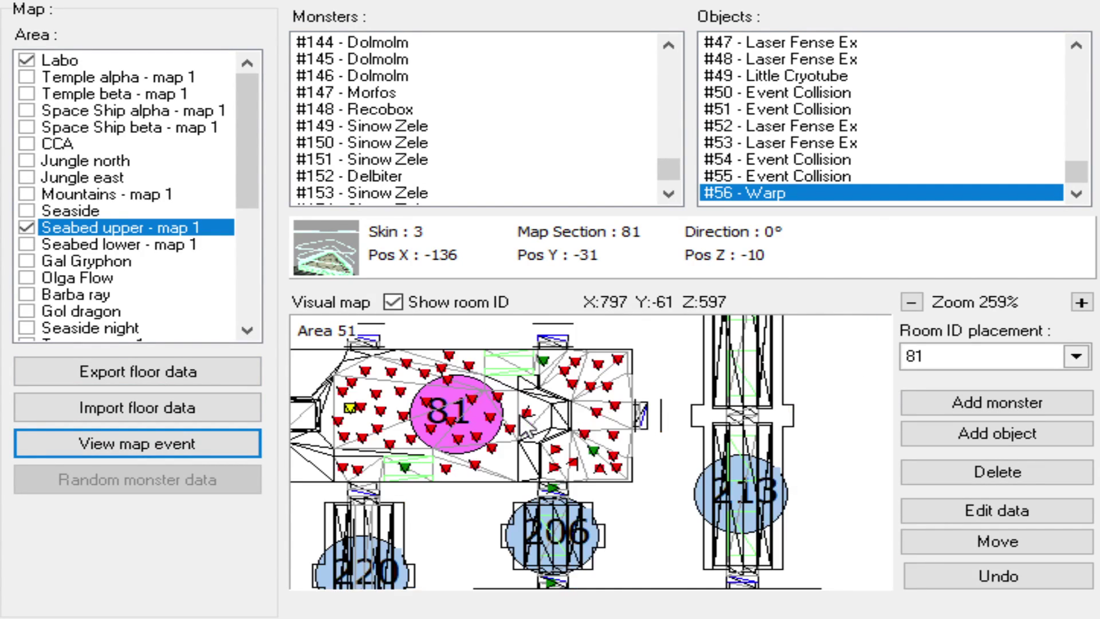
- Locate room 213 and edit the Warp's data so that its destination lies at the room's end facing room 71
{"action": "left_click_drag", "start_coordinate": [694, 490], "coordinate": [543, 407]}
{"action": "scroll", "coordinate": [602, 418], "scroll_direction": "down", "scroll_amount": 1}
{"action": "scroll", "coordinate": [584, 428], "scroll_direction": "down", "scroll_amount": 1}
{"action": "scroll", "coordinate": [609, 491], "scroll_direction": "down", "scroll_amount": 1}
{"action": "scroll", "coordinate": [553, 481], "scroll_direction": "up", "scroll_amount": 3}
{"action": "scroll", "coordinate": [584, 502], "scroll_direction": "up", "scroll_amount": 1}
{"action": "left_click_drag", "start_coordinate": [618, 505], "coordinate": [613, 465]}
{"action": "scroll", "coordinate": [576, 470], "scroll_direction": "up", "scroll_amount": 3}
{"action": "scroll", "coordinate": [577, 479], "scroll_direction": "up", "scroll_amount": 1}
{"action": "scroll", "coordinate": [573, 499], "scroll_direction": "up", "scroll_amount": 4}
{"action": "scroll", "coordinate": [613, 466], "scroll_direction": "up", "scroll_amount": 1}
{"action": "scroll", "coordinate": [580, 523], "scroll_direction": "up", "scroll_amount": 1}
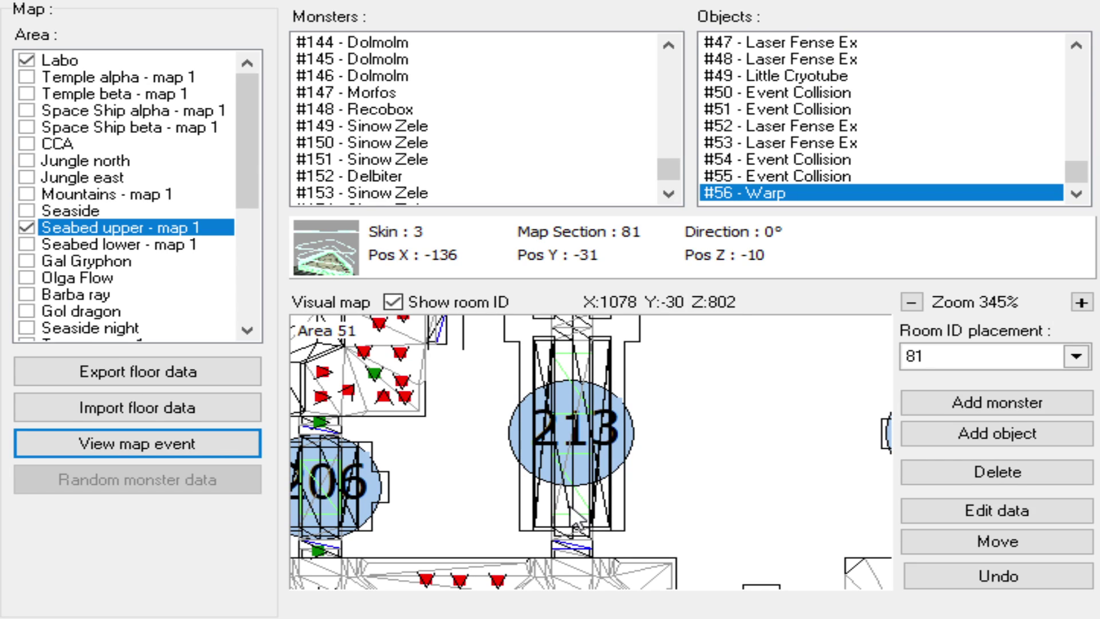
{"action": "left_click", "coordinate": [1000, 511]}
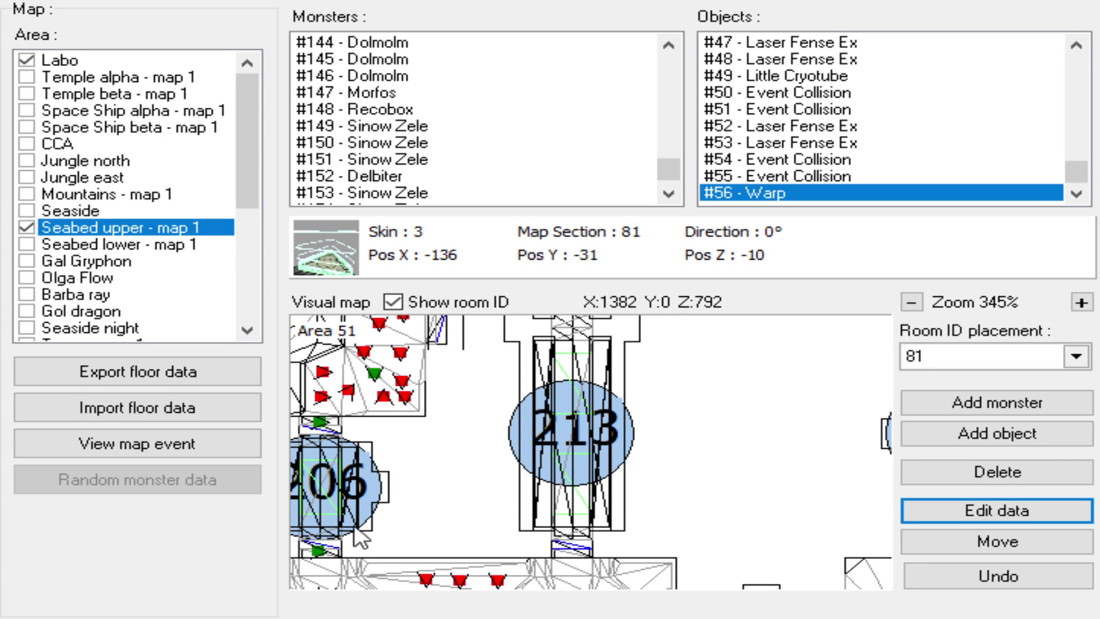
{"action": "left_click", "coordinate": [997, 510]}
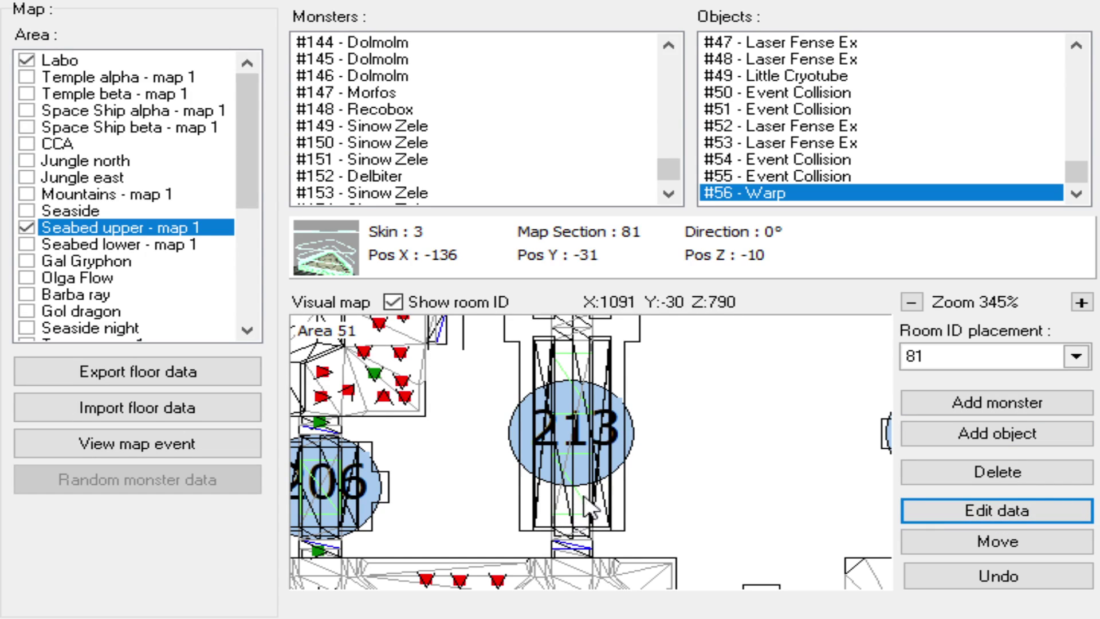
- Examine the Warp's destination marker in room 213 and the passages around rooms 206 and 71
{"action": "scroll", "coordinate": [599, 501], "scroll_direction": "up", "scroll_amount": 2}
{"action": "scroll", "coordinate": [571, 533], "scroll_direction": "down", "scroll_amount": 1}
{"action": "scroll", "coordinate": [570, 533], "scroll_direction": "up", "scroll_amount": 1}
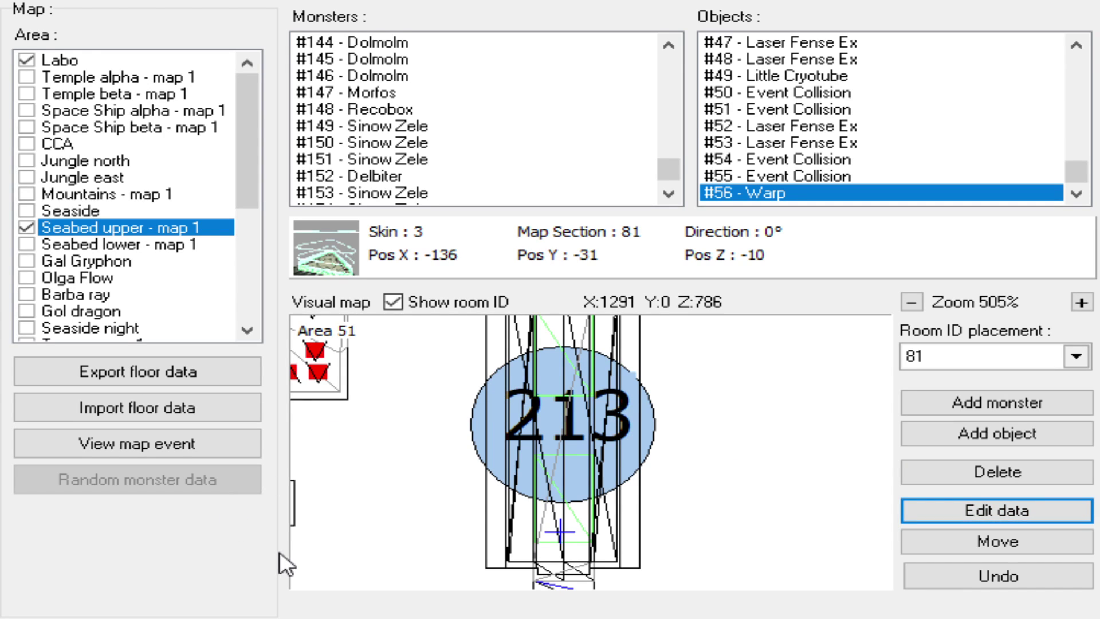
{"action": "scroll", "coordinate": [539, 470], "scroll_direction": "down", "scroll_amount": 1}
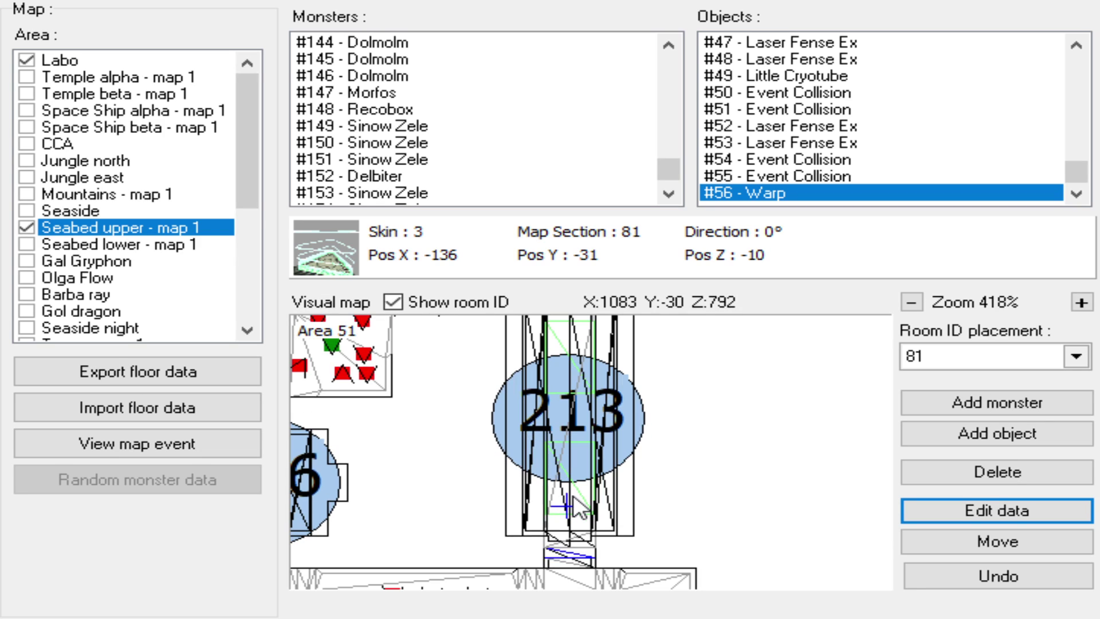
{"action": "scroll", "coordinate": [584, 486], "scroll_direction": "up", "scroll_amount": 2}
{"action": "left_click_drag", "start_coordinate": [583, 486], "coordinate": [578, 443]}
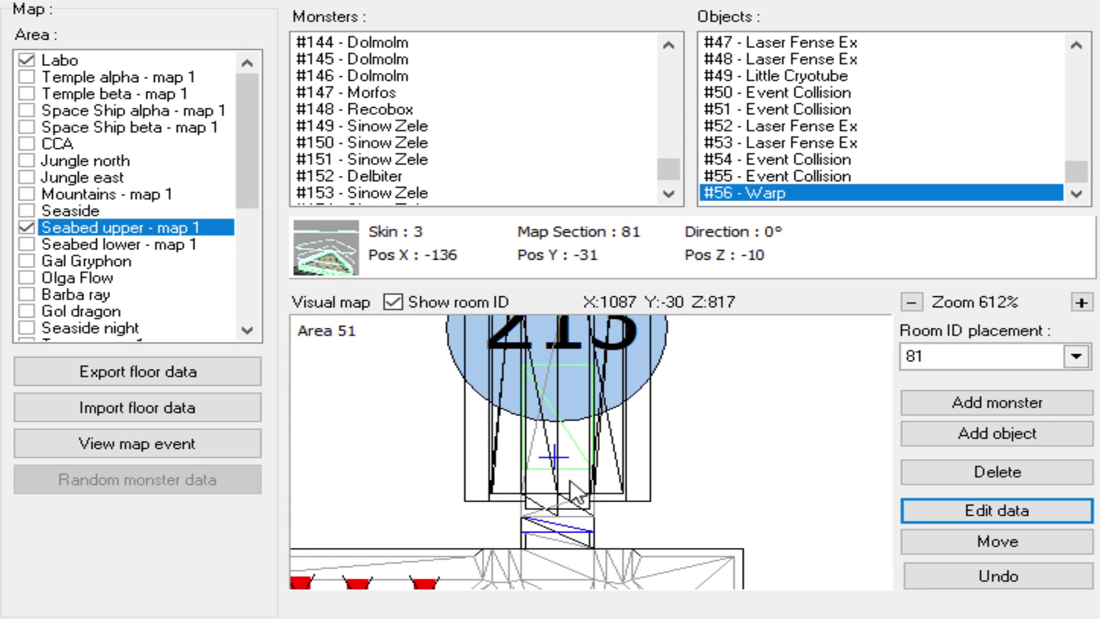
{"action": "scroll", "coordinate": [578, 457], "scroll_direction": "down", "scroll_amount": 2}
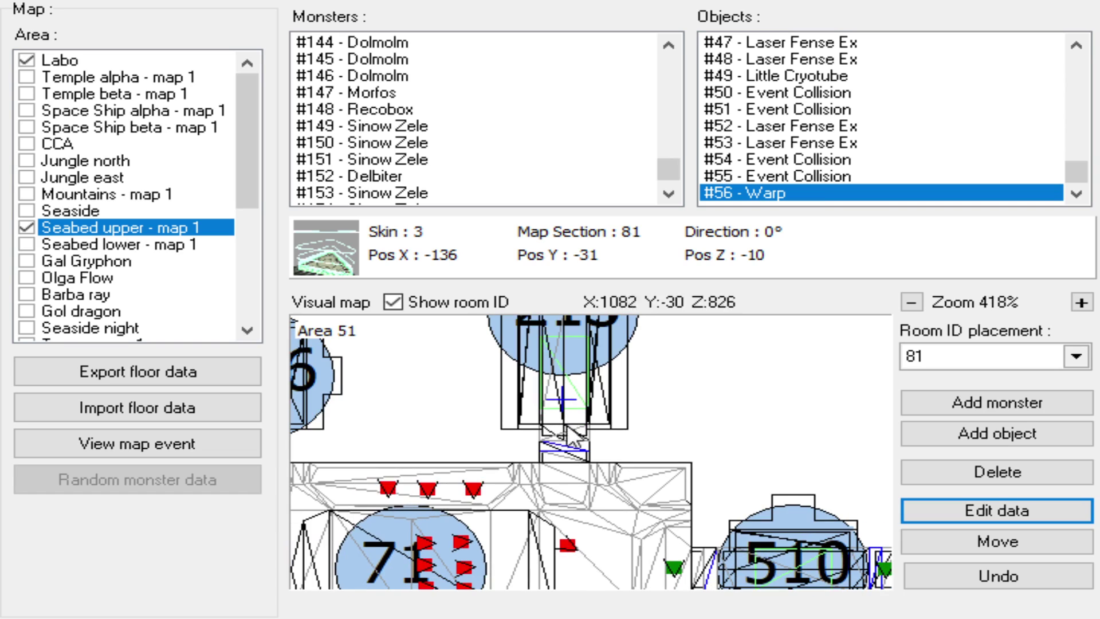
{"action": "scroll", "coordinate": [573, 452], "scroll_direction": "down", "scroll_amount": 2}
{"action": "left_click_drag", "start_coordinate": [568, 443], "coordinate": [621, 513]}
{"action": "left_click_drag", "start_coordinate": [527, 414], "coordinate": [700, 543]}
{"action": "left_click_drag", "start_coordinate": [790, 525], "coordinate": [654, 435]}
{"action": "scroll", "coordinate": [654, 434], "scroll_direction": "up", "scroll_amount": 2}
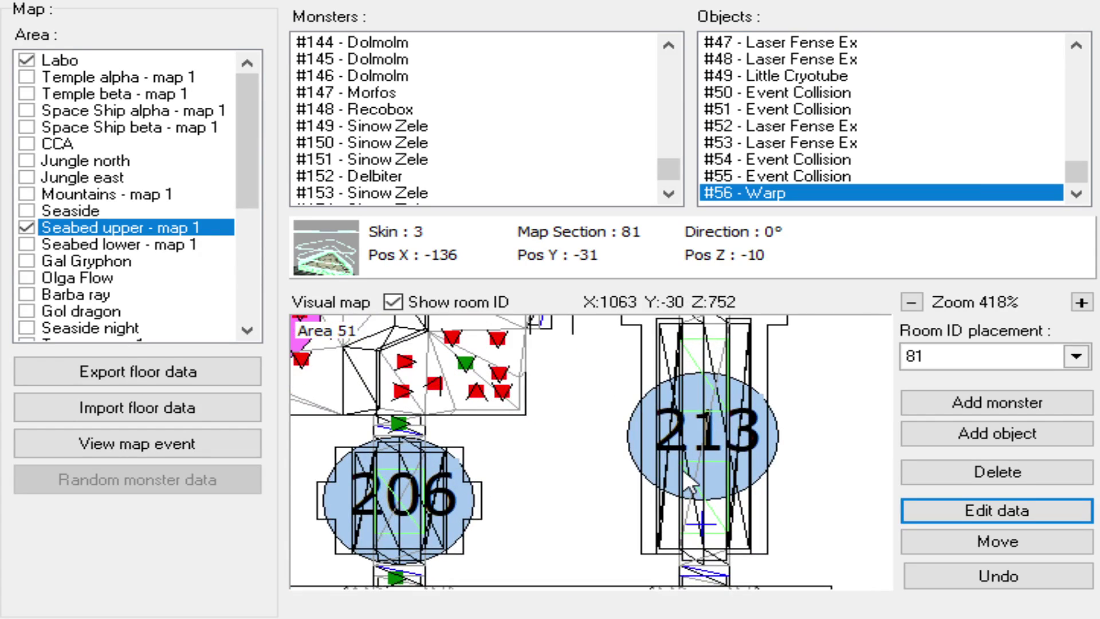
{"action": "left_click_drag", "start_coordinate": [756, 487], "coordinate": [667, 405]}
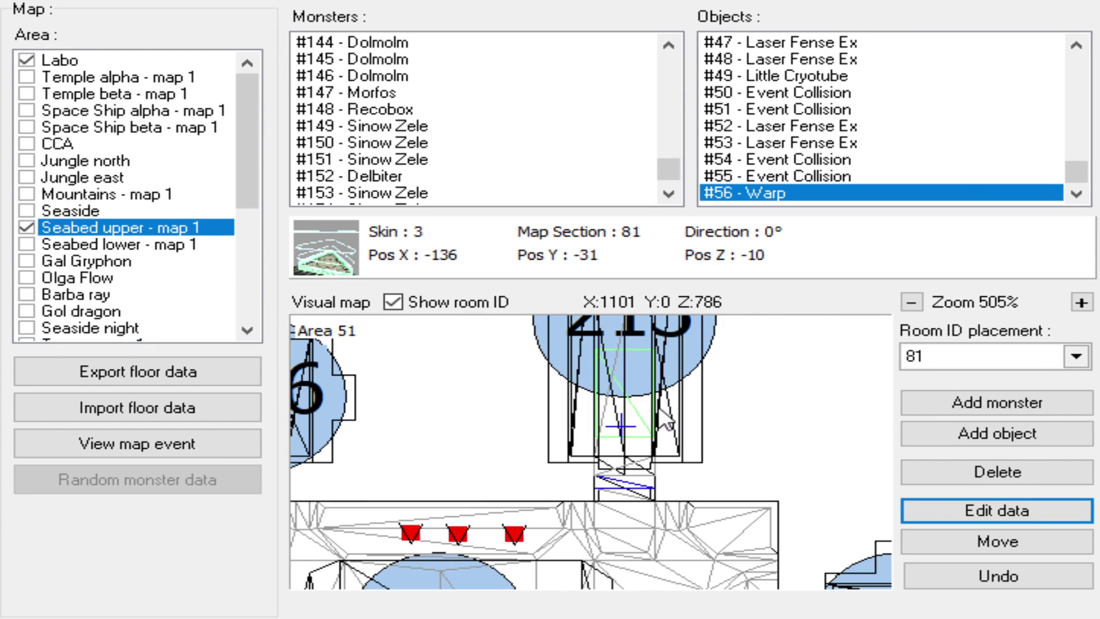
{"action": "scroll", "coordinate": [647, 475], "scroll_direction": "up", "scroll_amount": 2}
{"action": "scroll", "coordinate": [645, 481], "scroll_direction": "down", "scroll_amount": 6}
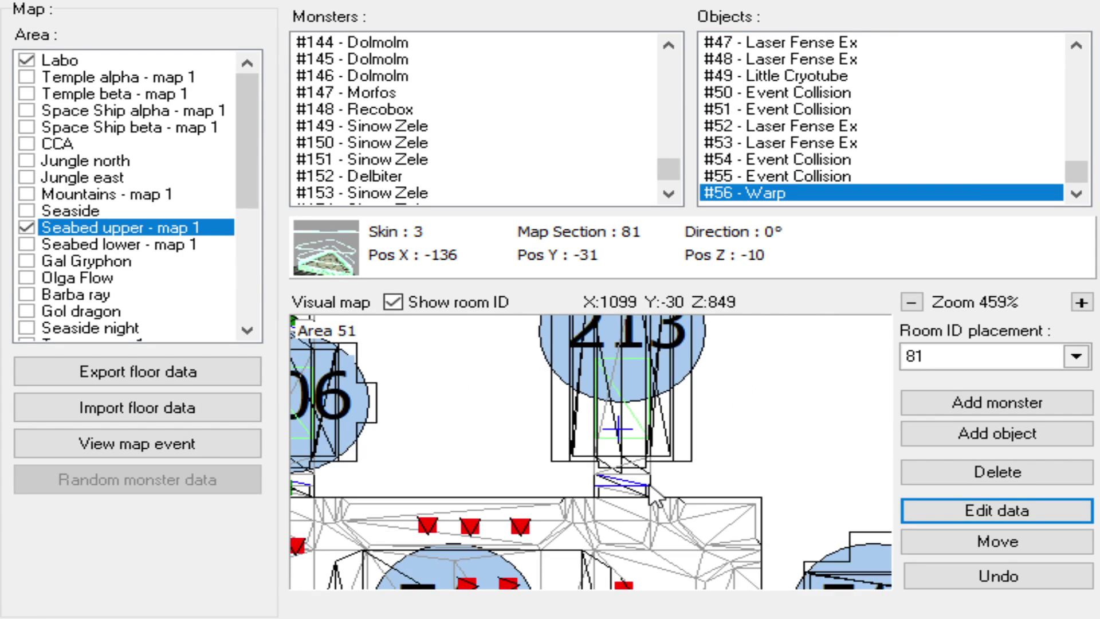
{"action": "left_click_drag", "start_coordinate": [647, 493], "coordinate": [638, 459]}
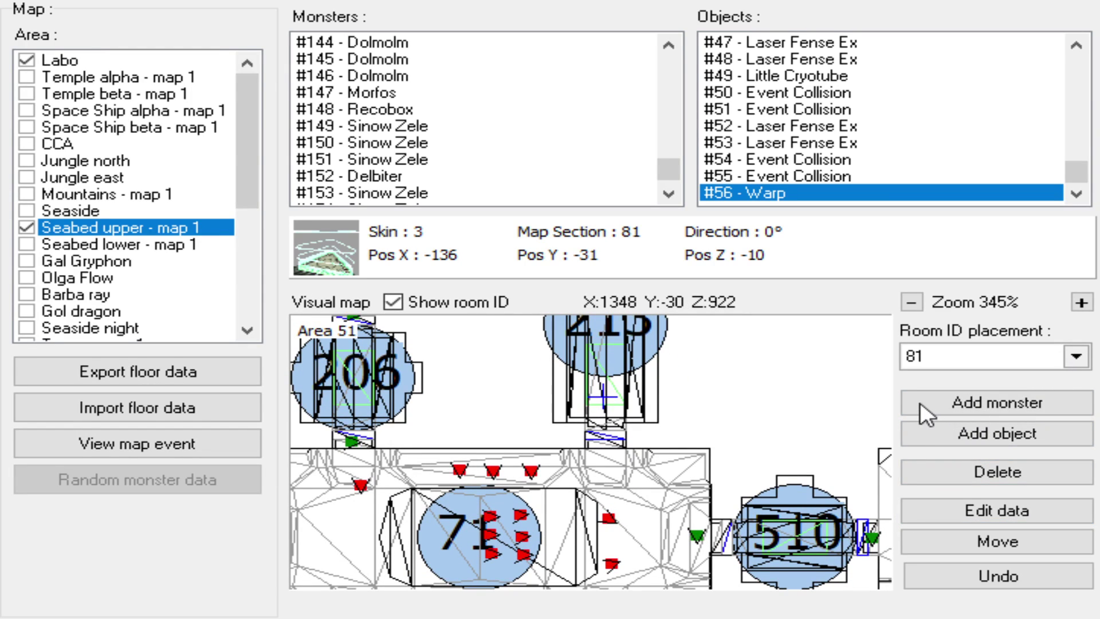
- Add a Laser Fense Ex for room 71 at about X 121, Z -105, in the passage to room 213
{"action": "left_click", "coordinate": [688, 464]}
{"action": "scroll", "coordinate": [684, 458], "scroll_direction": "up", "scroll_amount": 3}
{"action": "left_click", "coordinate": [999, 433]}
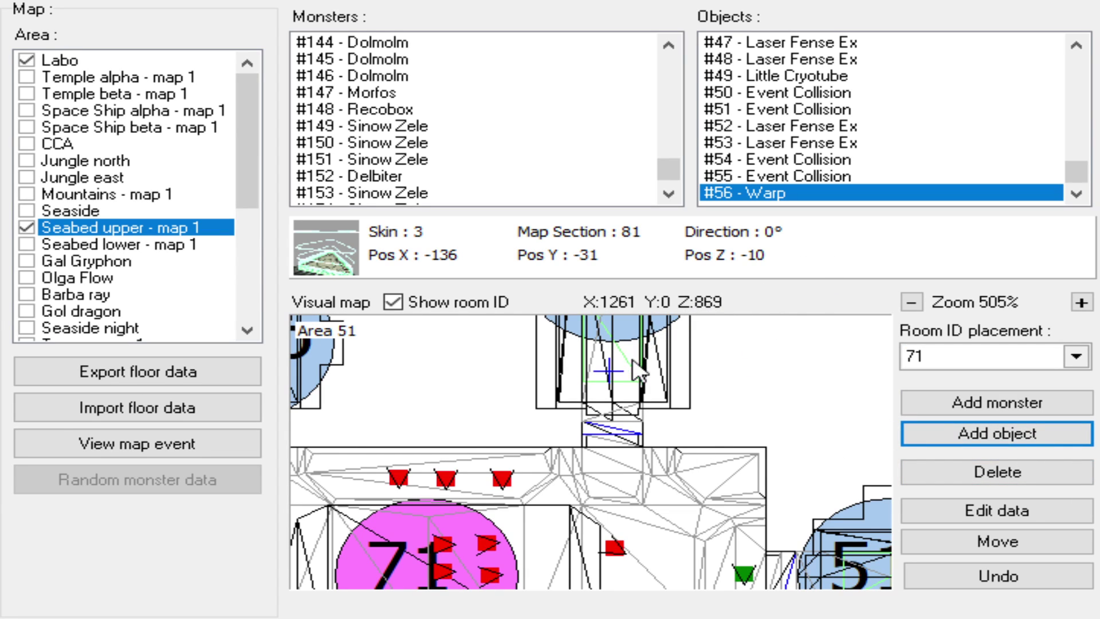
{"action": "left_click", "coordinate": [617, 458]}
{"action": "left_click", "coordinate": [614, 440]}
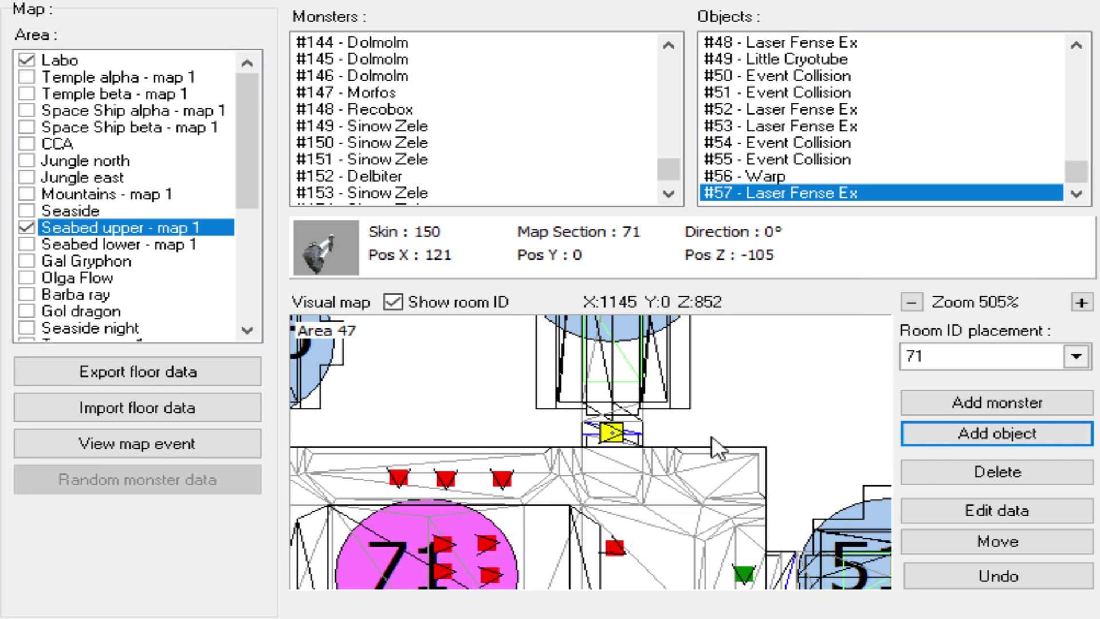
- Select the Seabed Door (with blue edges) between rooms 64 and 212 and open its data
{"action": "scroll", "coordinate": [642, 438], "scroll_direction": "up", "scroll_amount": 3}
{"action": "scroll", "coordinate": [625, 464], "scroll_direction": "down", "scroll_amount": 3}
{"action": "scroll", "coordinate": [569, 511], "scroll_direction": "down", "scroll_amount": 4}
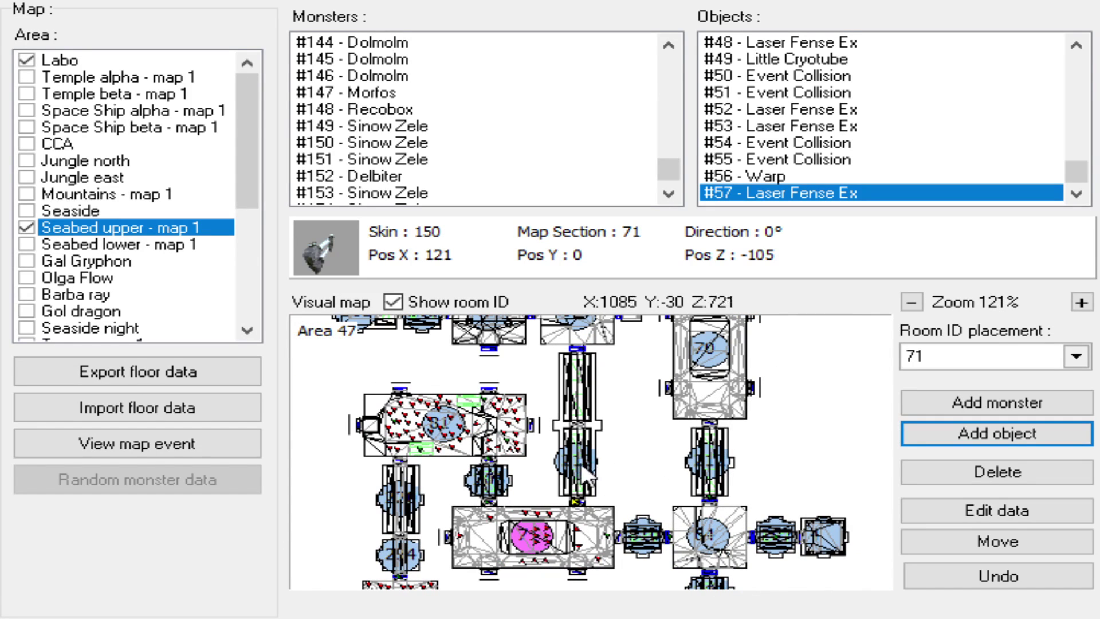
{"action": "left_click_drag", "start_coordinate": [757, 497], "coordinate": [591, 441]}
{"action": "scroll", "coordinate": [582, 448], "scroll_direction": "up", "scroll_amount": 4}
{"action": "left_click_drag", "start_coordinate": [497, 423], "coordinate": [605, 445]}
{"action": "left_click", "coordinate": [526, 442]}
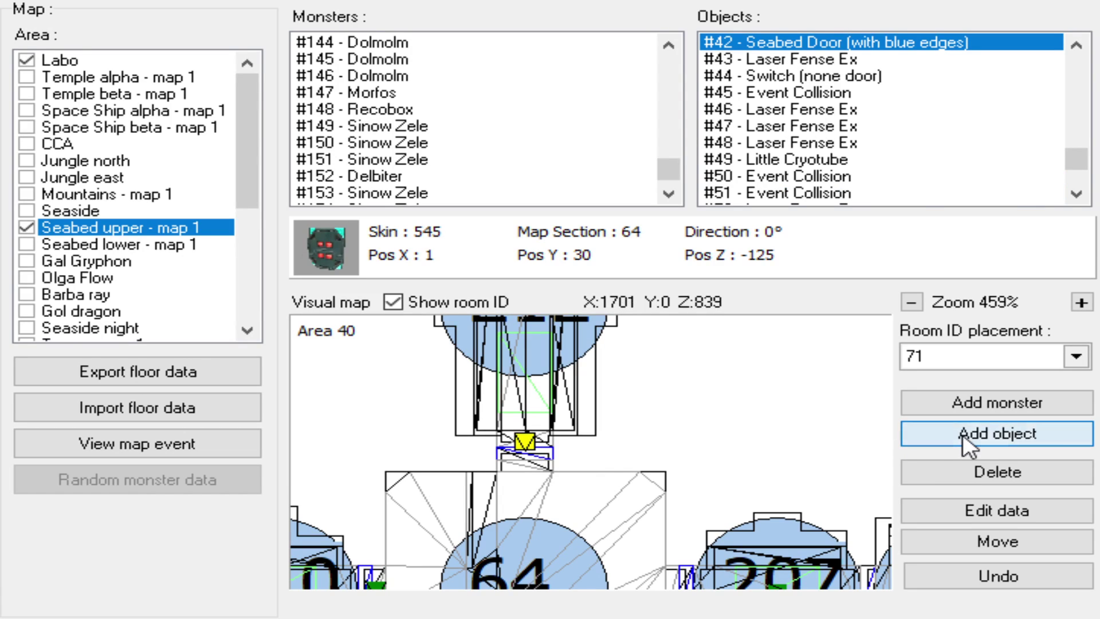
{"action": "left_click", "coordinate": [994, 510]}
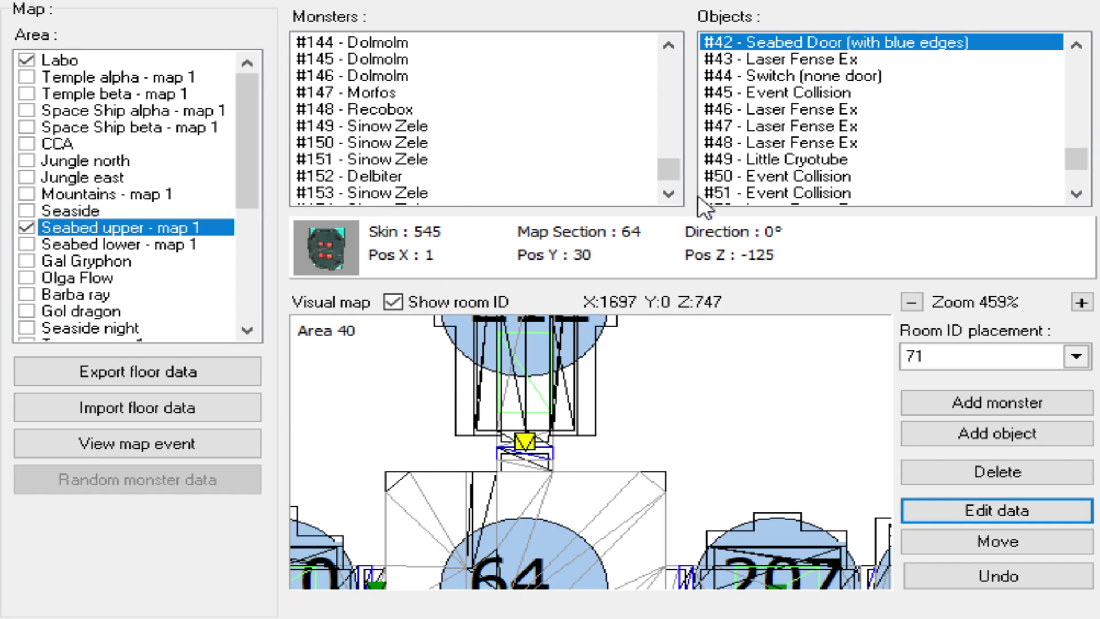
- Check the existing Laser Fense Ex objects from #36 to #48, opening the data of #36 and #48
{"action": "scroll", "coordinate": [801, 115], "scroll_direction": "up", "scroll_amount": 4}
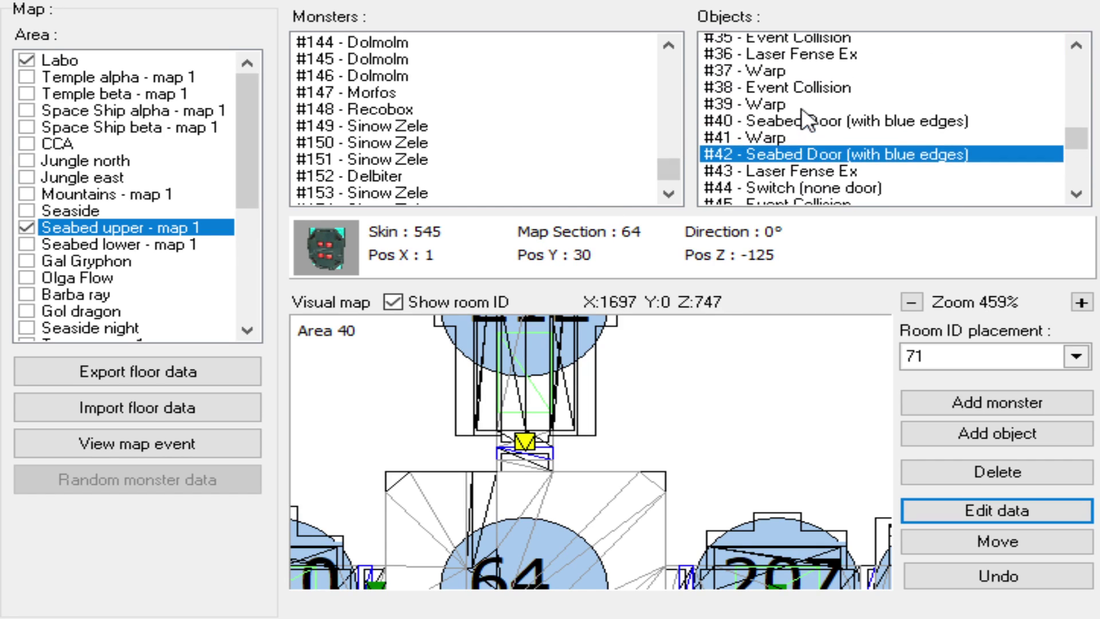
{"action": "left_click", "coordinate": [802, 143]}
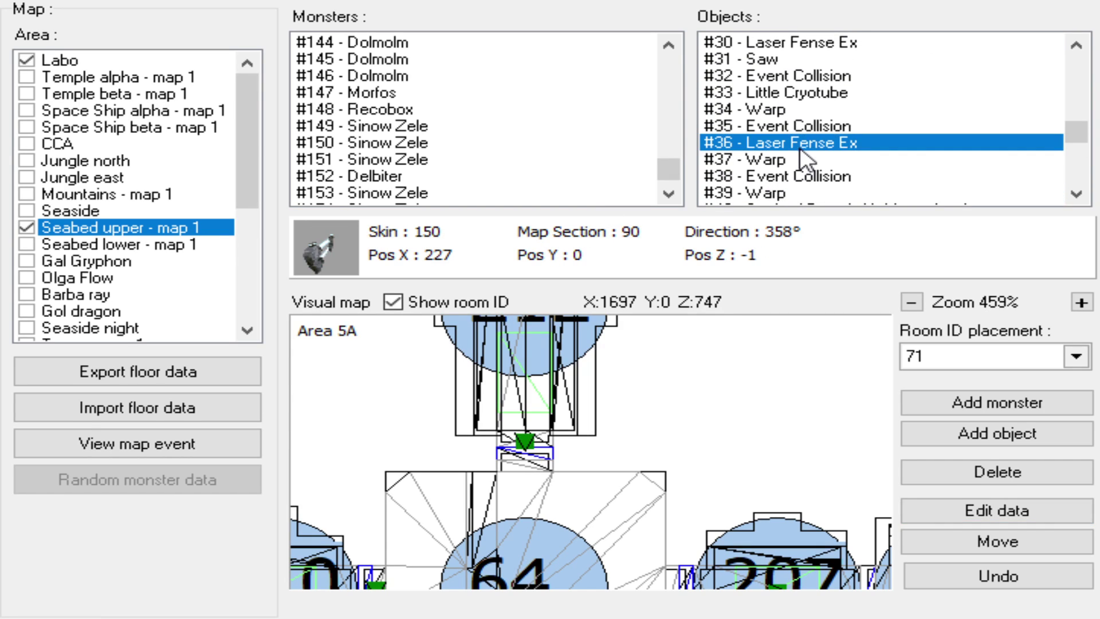
{"action": "left_click", "coordinate": [935, 509]}
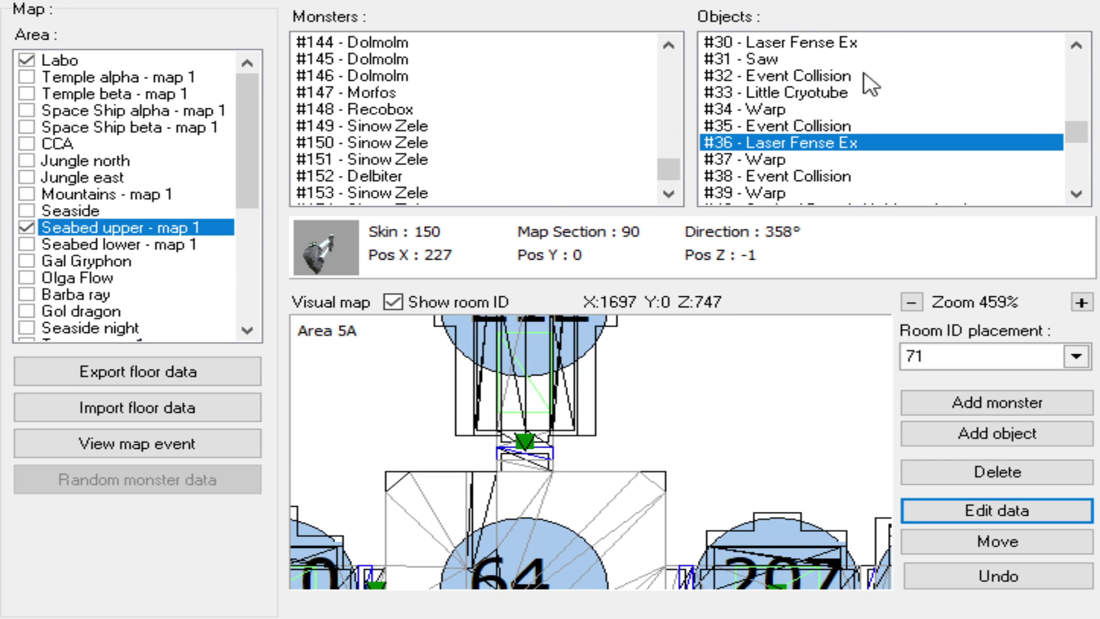
{"action": "scroll", "coordinate": [808, 150], "scroll_direction": "down", "scroll_amount": 1}
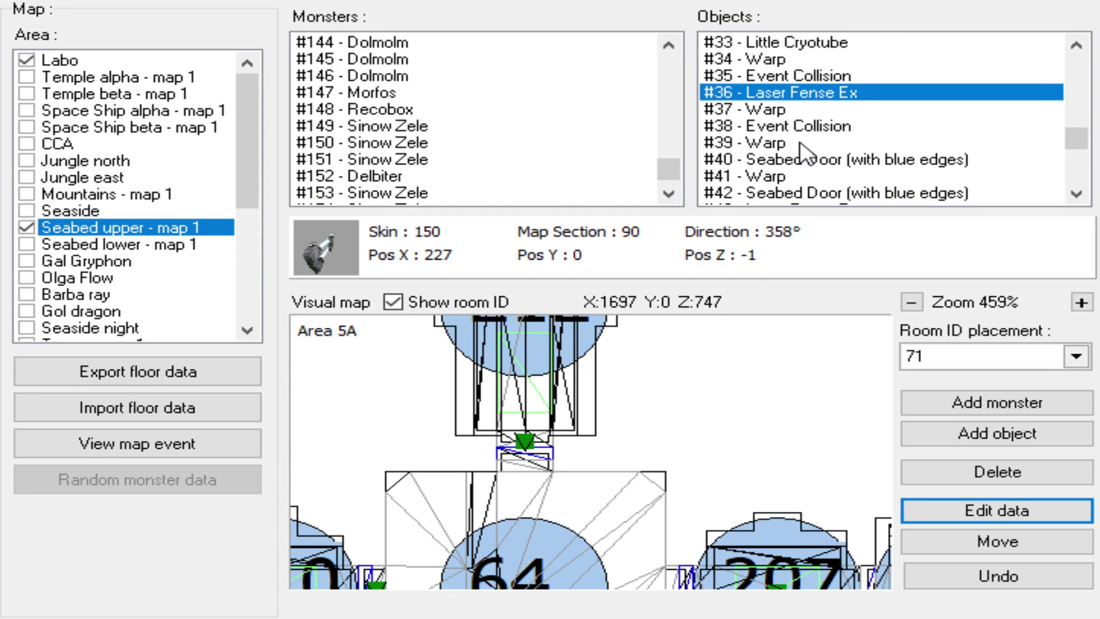
{"action": "scroll", "coordinate": [805, 150], "scroll_direction": "down", "scroll_amount": 1}
{"action": "left_click", "coordinate": [814, 162]}
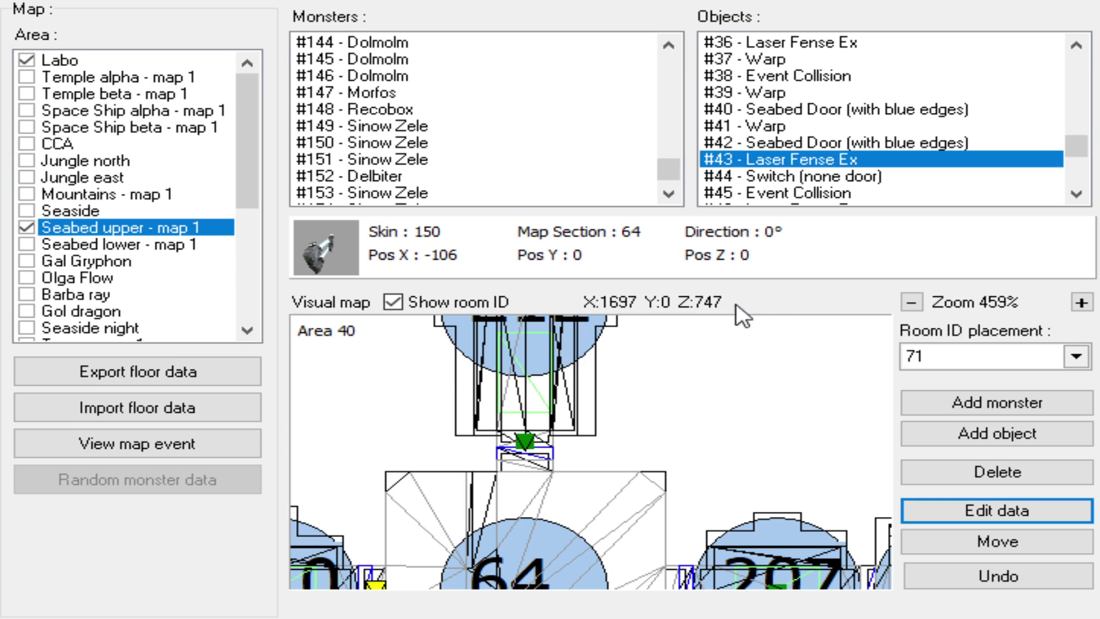
{"action": "scroll", "coordinate": [810, 189], "scroll_direction": "down", "scroll_amount": 1}
{"action": "left_click", "coordinate": [814, 162]}
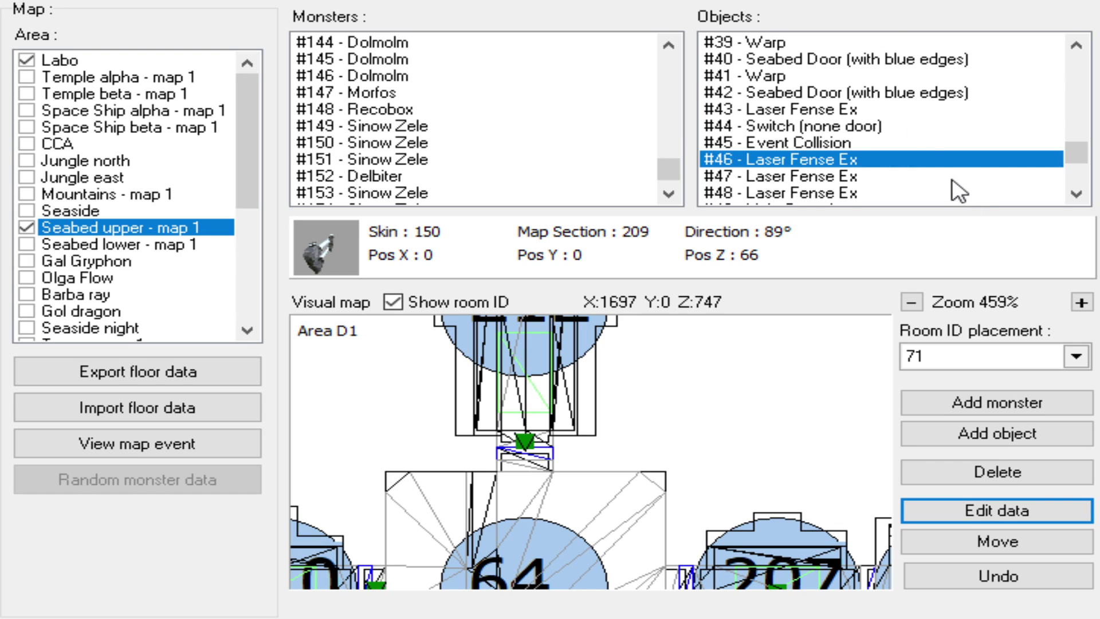
{"action": "scroll", "coordinate": [848, 172], "scroll_direction": "down", "scroll_amount": 1}
{"action": "left_click", "coordinate": [839, 130]}
{"action": "left_click", "coordinate": [834, 144]}
{"action": "left_click", "coordinate": [1020, 510]}
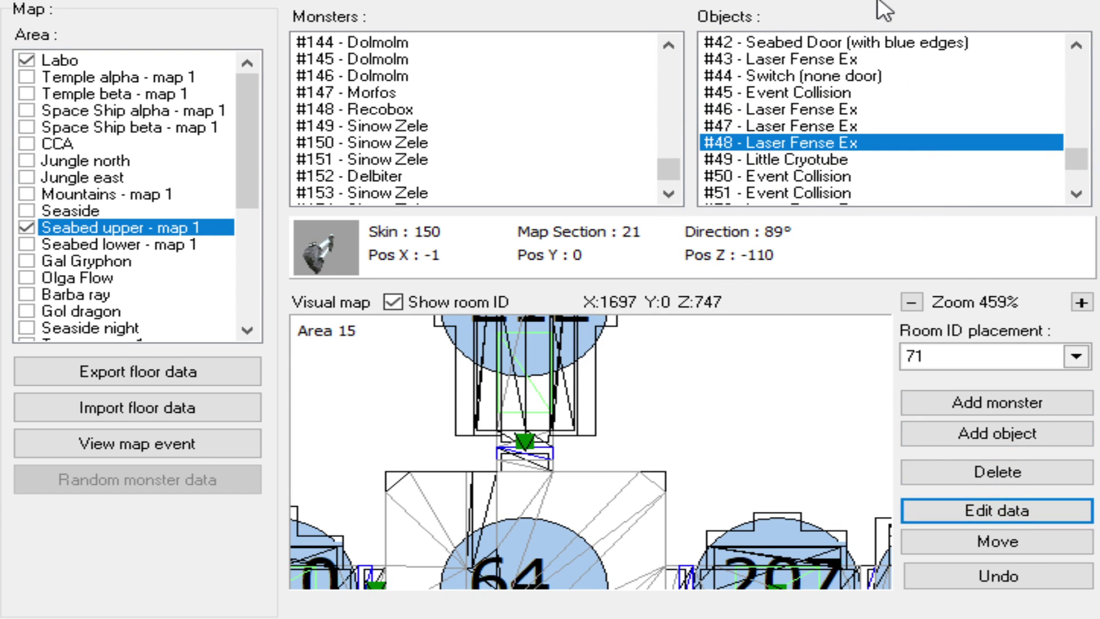
- Reselect the Seabed Door between rooms 64 and 212 to inspect it again
{"action": "scroll", "coordinate": [567, 453], "scroll_direction": "down", "scroll_amount": 3}
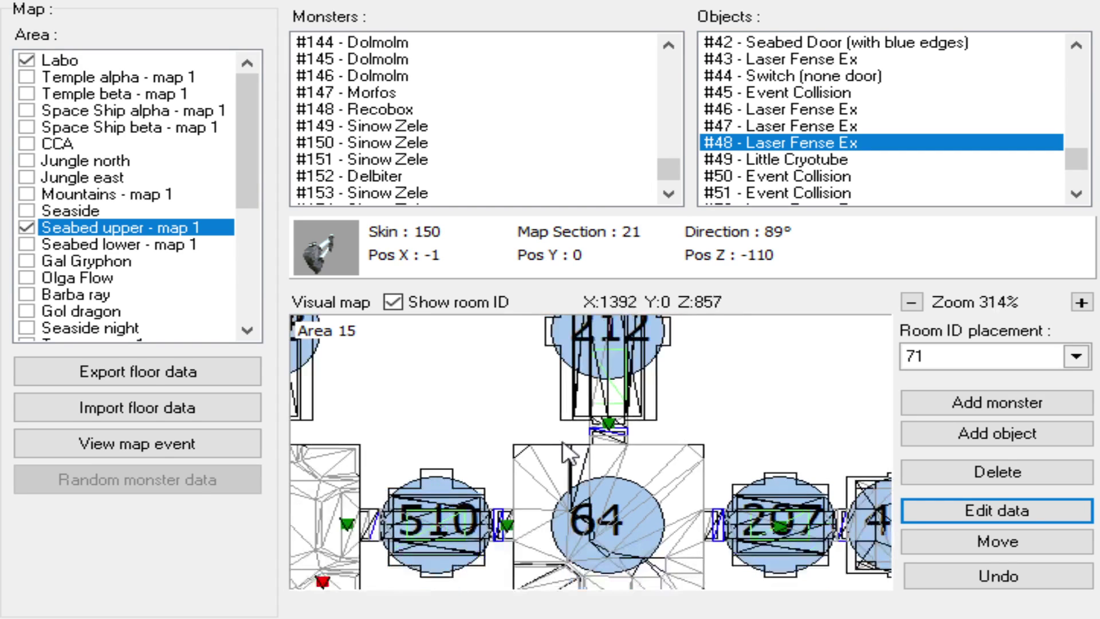
{"action": "left_click", "coordinate": [608, 424]}
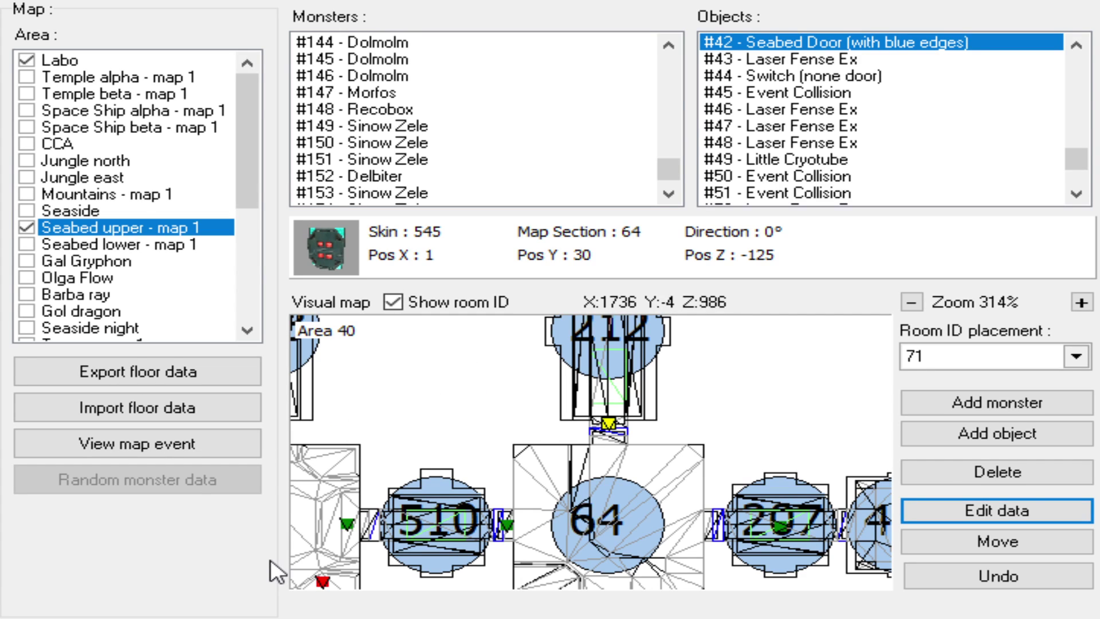
{"action": "scroll", "coordinate": [558, 437], "scroll_direction": "up", "scroll_amount": 6}
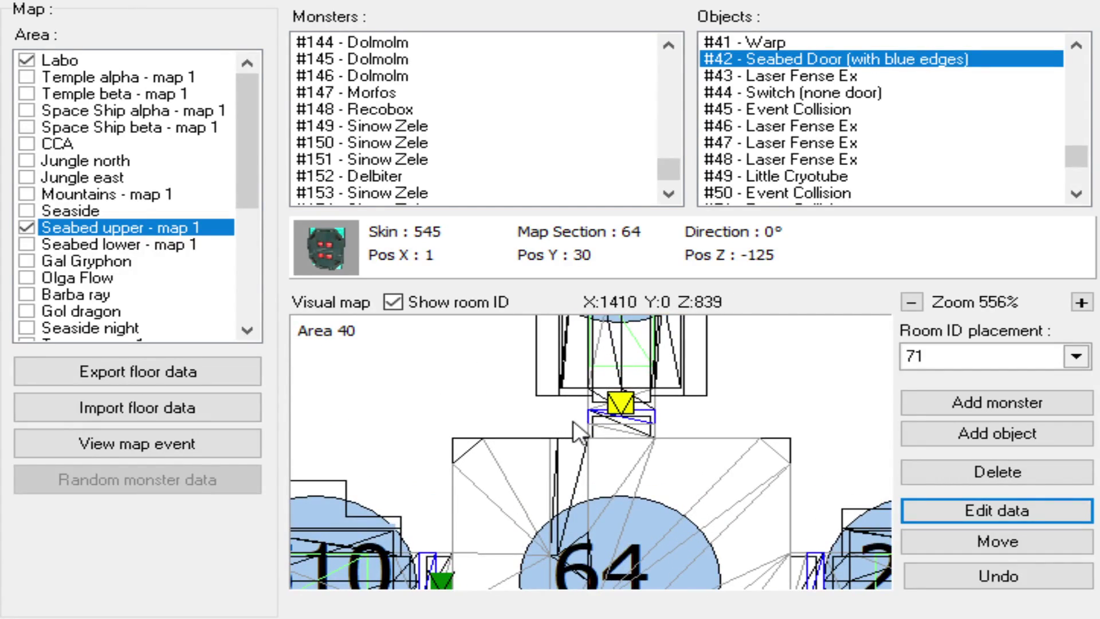
{"action": "scroll", "coordinate": [572, 451], "scroll_direction": "down", "scroll_amount": 9}
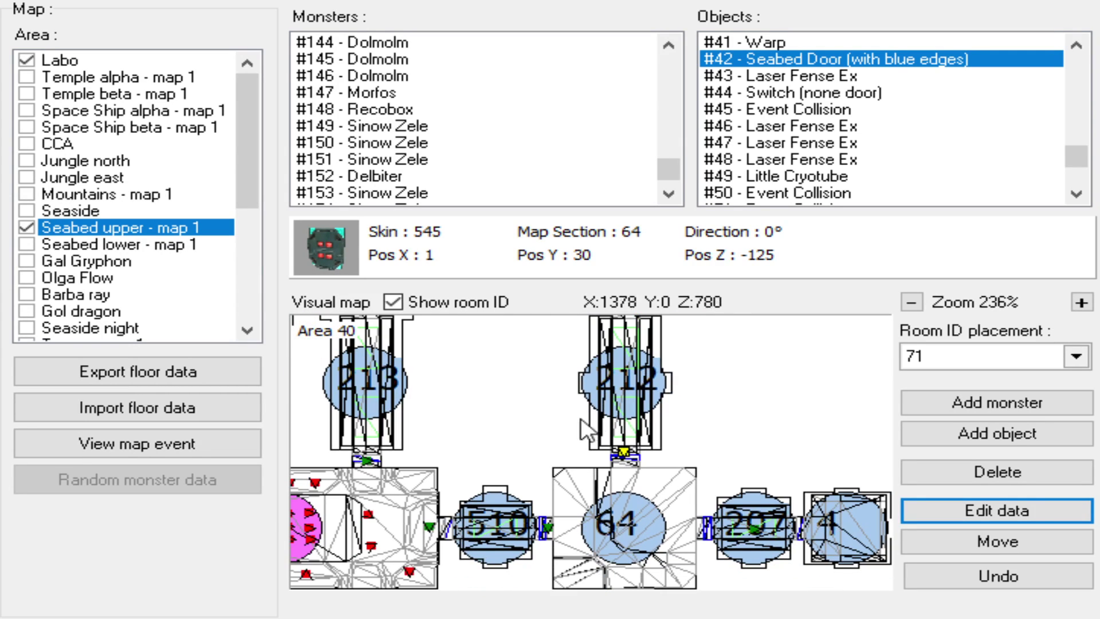
- Examine the floor map from rooms 64, 212 and 213 across to room 81
{"action": "left_click_drag", "start_coordinate": [519, 412], "coordinate": [597, 458]}
{"action": "left_click_drag", "start_coordinate": [447, 388], "coordinate": [516, 385]}
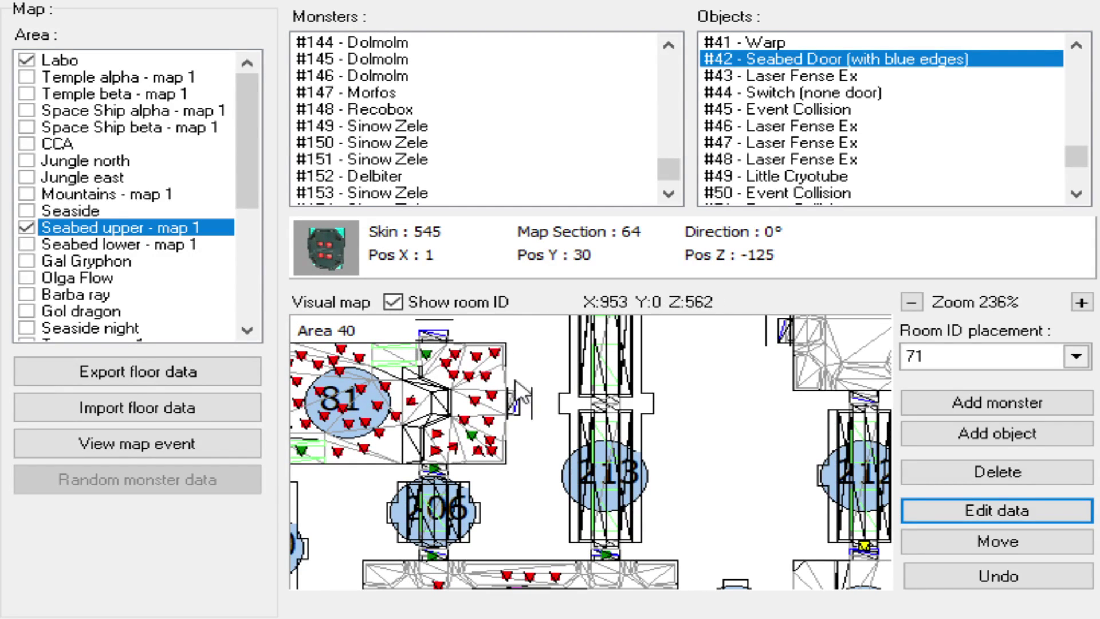
{"action": "left_click_drag", "start_coordinate": [596, 472], "coordinate": [463, 357]}
{"action": "left_click_drag", "start_coordinate": [767, 481], "coordinate": [648, 446]}
{"action": "scroll", "coordinate": [647, 445], "scroll_direction": "up", "scroll_amount": 8}
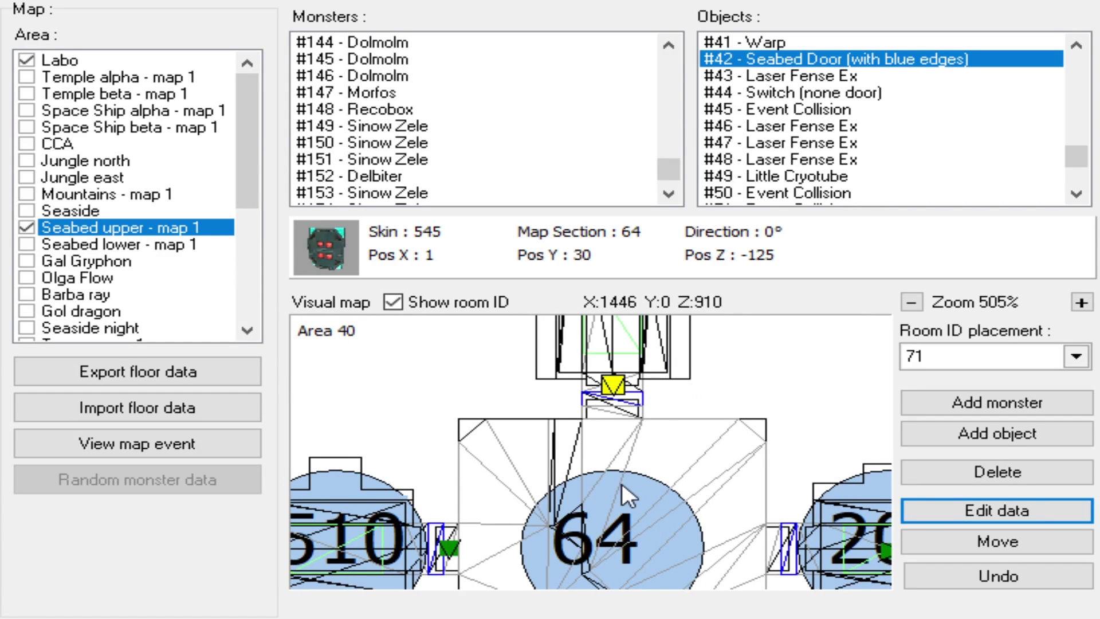
{"action": "left_click_drag", "start_coordinate": [536, 424], "coordinate": [572, 469]}
{"action": "scroll", "coordinate": [500, 435], "scroll_direction": "down", "scroll_amount": 10}
{"action": "left_click_drag", "start_coordinate": [384, 365], "coordinate": [580, 504]}
{"action": "left_click_drag", "start_coordinate": [455, 474], "coordinate": [653, 453]}
{"action": "scroll", "coordinate": [553, 453], "scroll_direction": "up", "scroll_amount": 8}
{"action": "scroll", "coordinate": [561, 462], "scroll_direction": "down", "scroll_amount": 3}
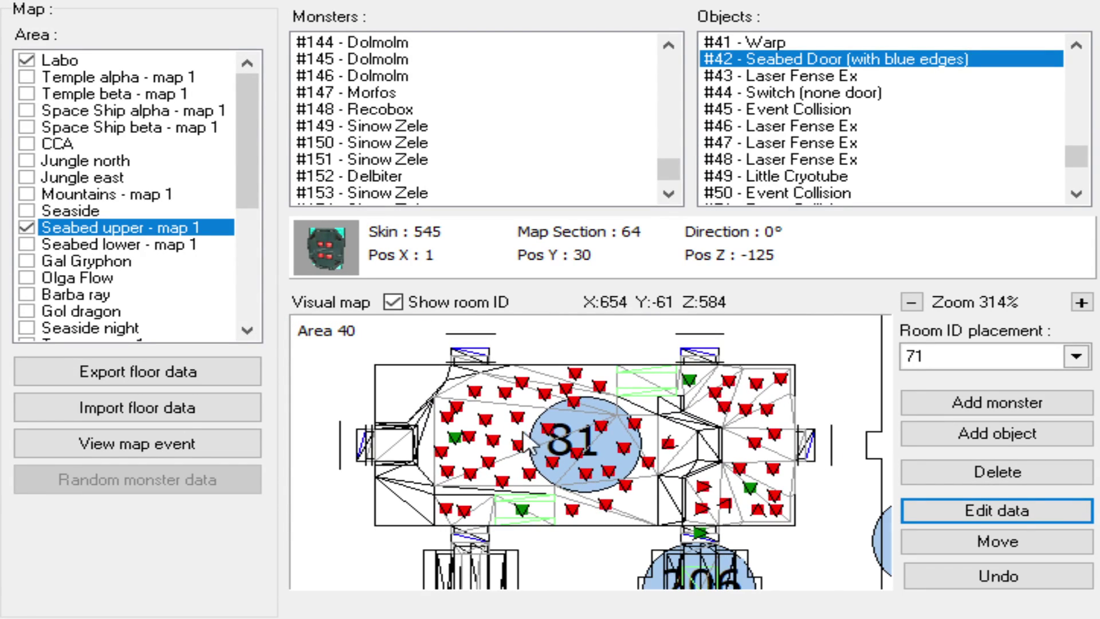
{"action": "left_click_drag", "start_coordinate": [562, 463], "coordinate": [457, 442]}
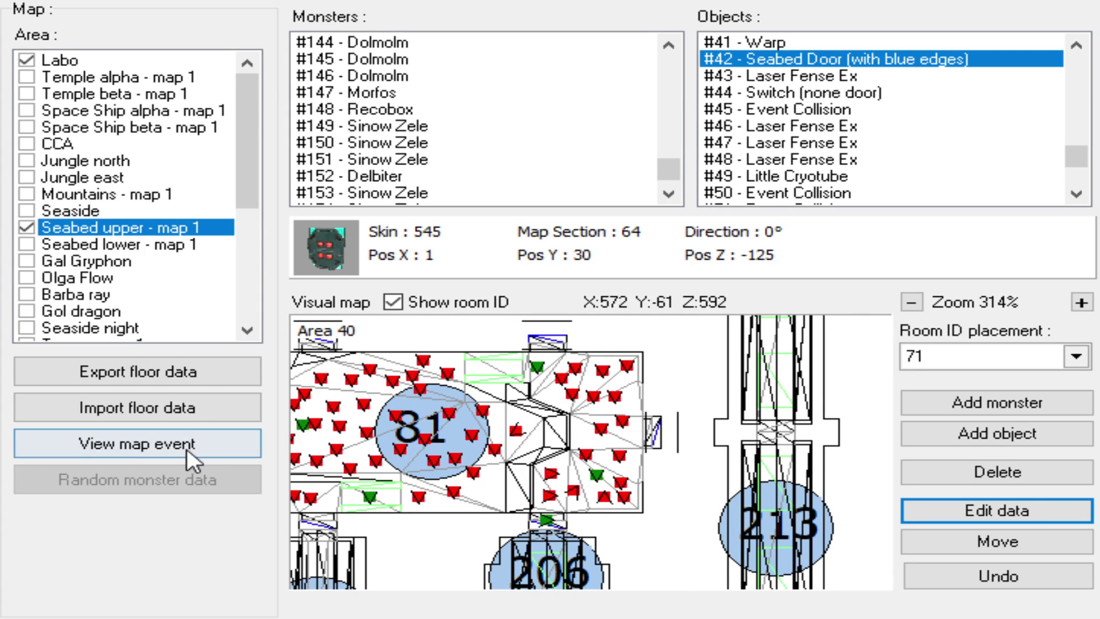
- Set the room ID placement to 81 and open the map events
{"action": "left_click", "coordinate": [1081, 357]}
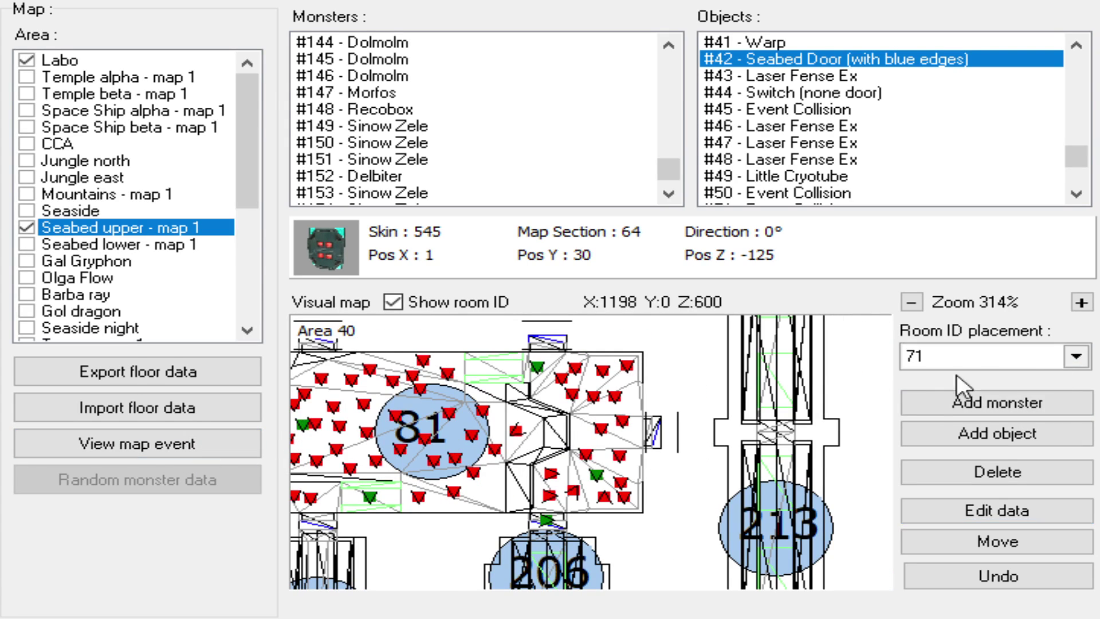
{"action": "left_click", "coordinate": [923, 478]}
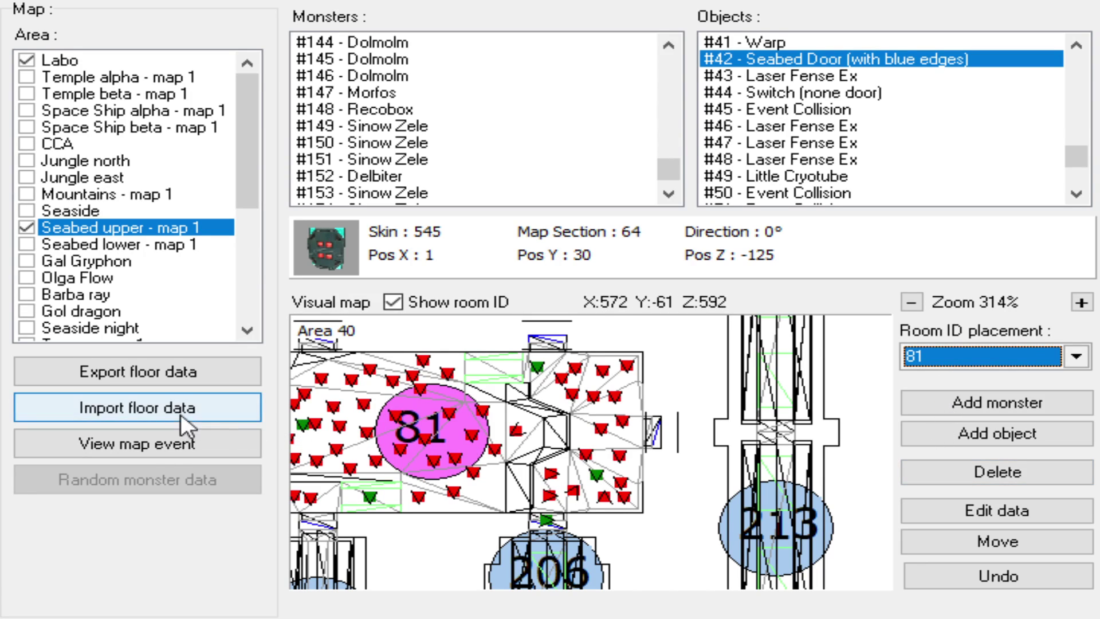
{"action": "left_click", "coordinate": [177, 449]}
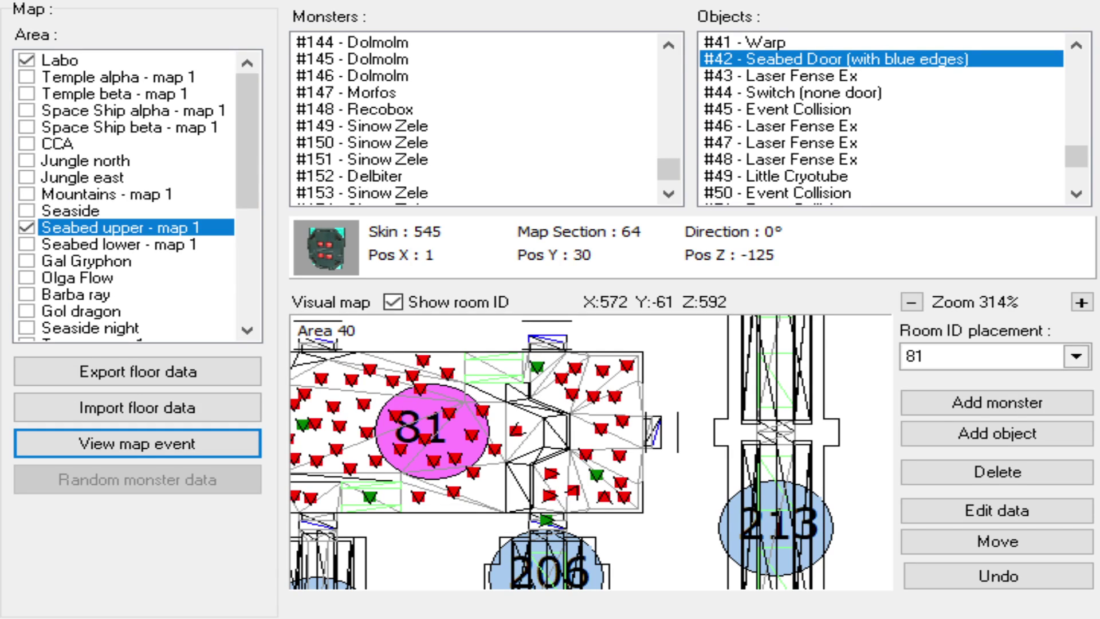
- Add two Recobox monsters for wave 106 in the eastern part of room 81, one at about X 156, Z -11
{"action": "scroll", "coordinate": [593, 458], "scroll_direction": "up", "scroll_amount": 2}
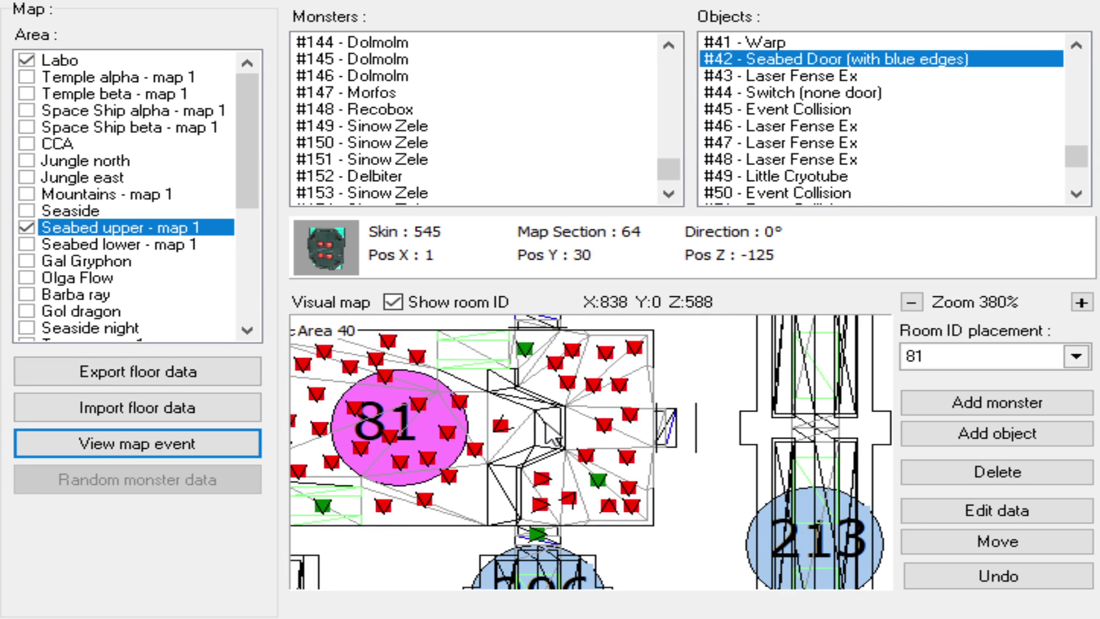
{"action": "left_click", "coordinate": [1006, 404]}
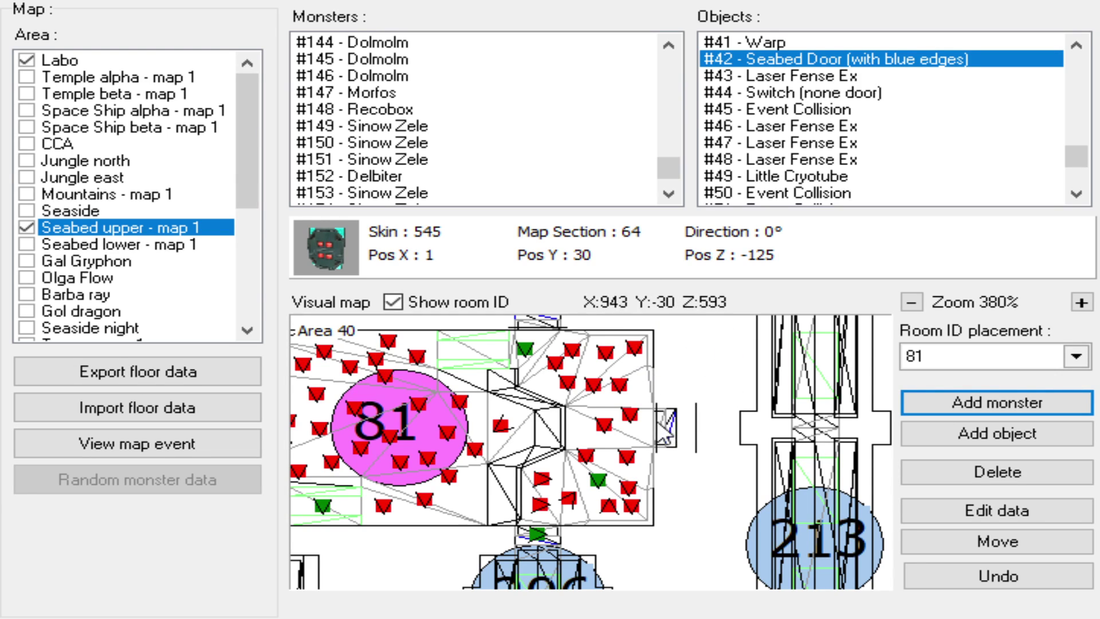
{"action": "scroll", "coordinate": [657, 420], "scroll_direction": "up", "scroll_amount": 1}
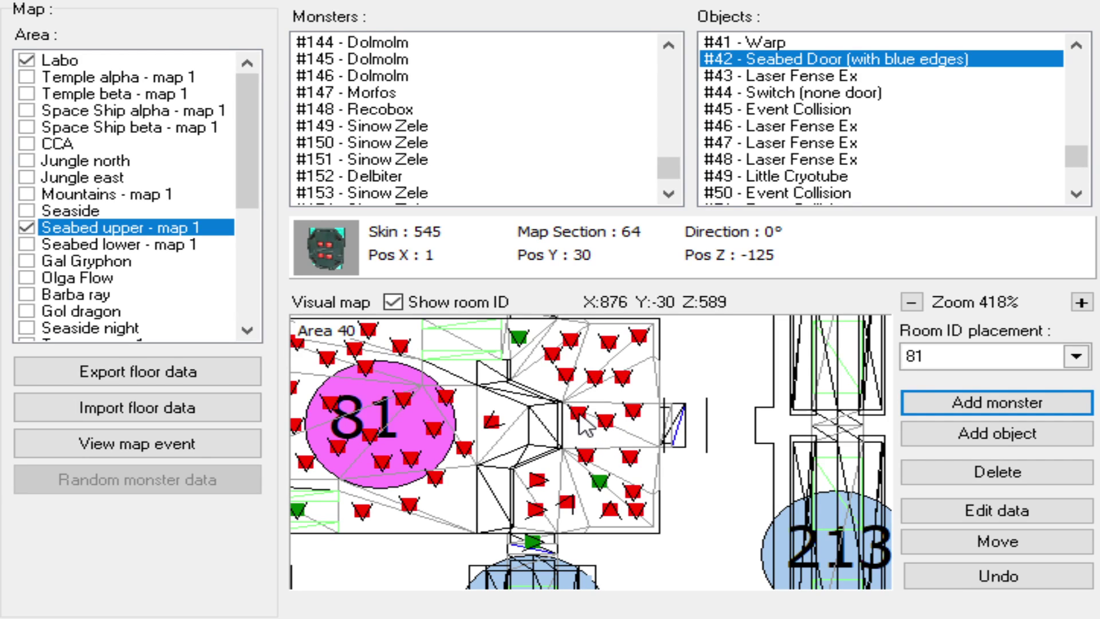
{"action": "left_click", "coordinate": [579, 413]}
{"action": "left_click", "coordinate": [977, 547]}
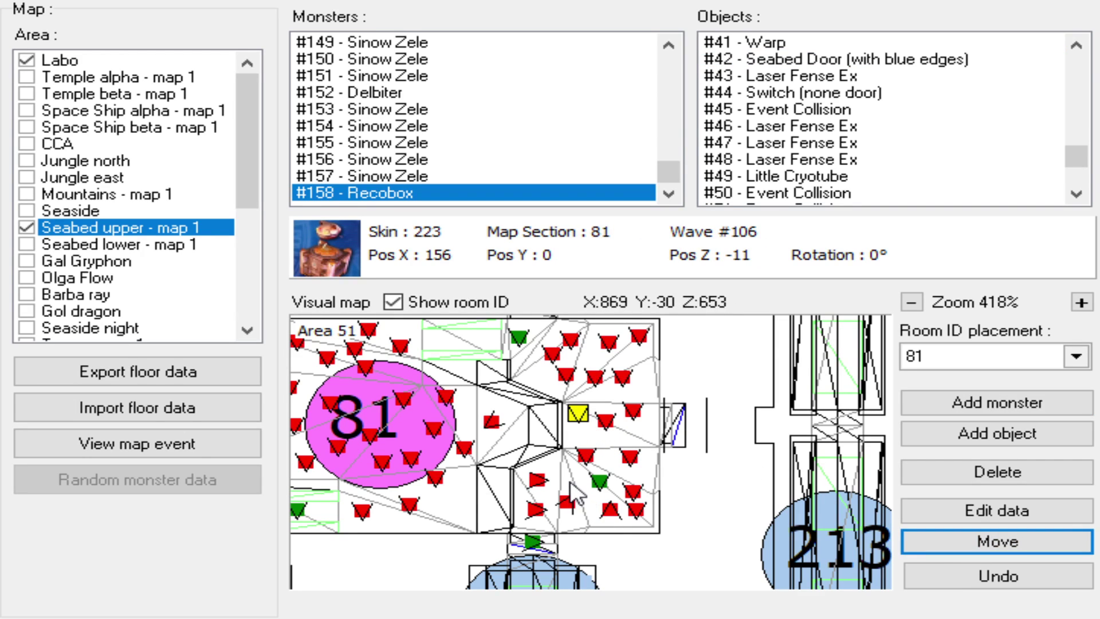
- Open the map events and add a Dolmdarl for wave 107 in room 81 at about X 167, Z -63
{"action": "left_click", "coordinate": [224, 453]}
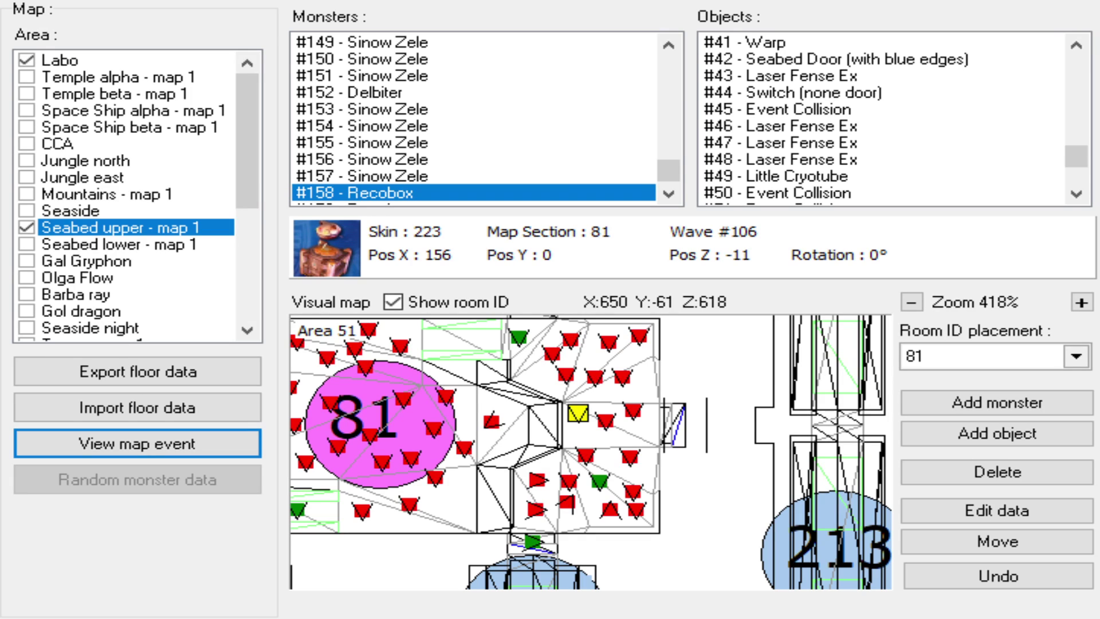
{"action": "scroll", "coordinate": [591, 448], "scroll_direction": "up", "scroll_amount": 1}
{"action": "left_click", "coordinate": [989, 404]}
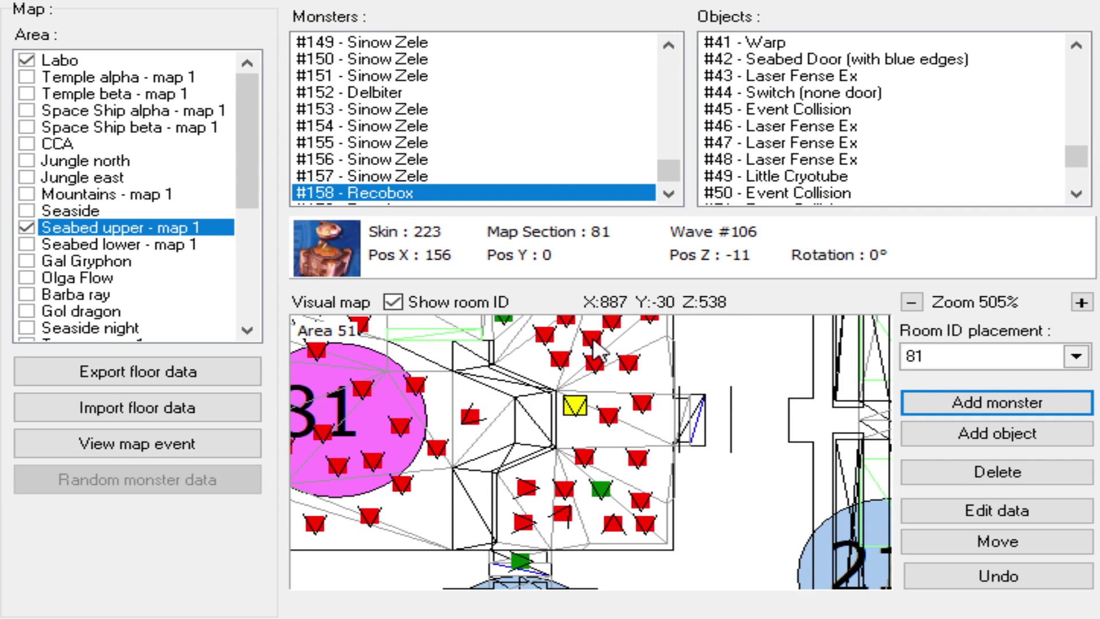
{"action": "left_click", "coordinate": [593, 340]}
{"action": "left_click", "coordinate": [950, 545]}
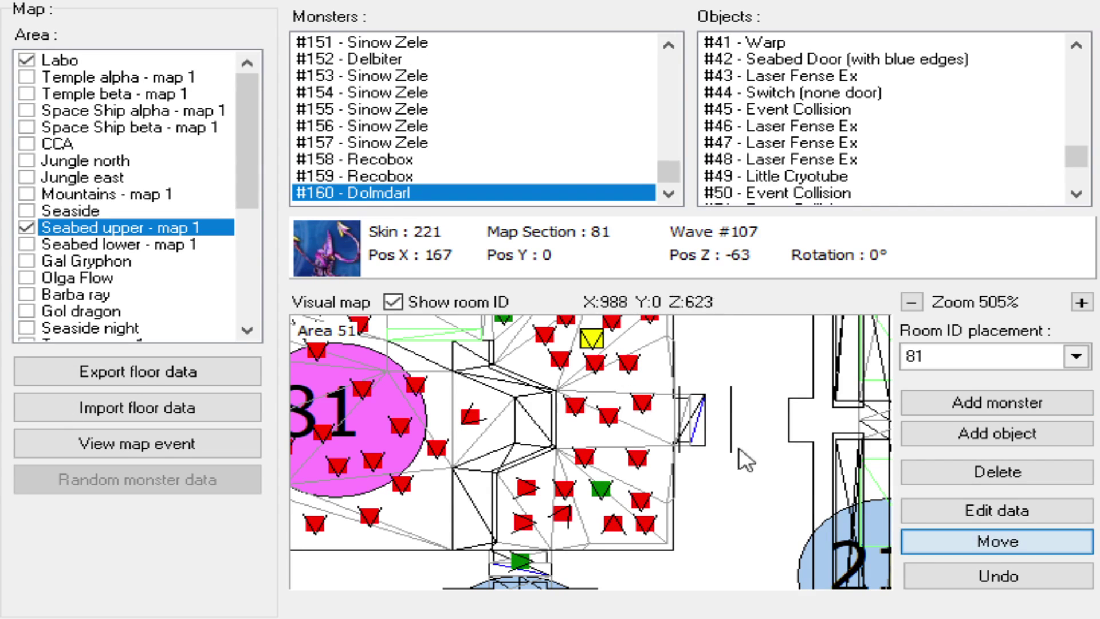
- Place four more wave 107 Dolmdarl down the eastern part of room 81, returning the original to X 167, Z -63
{"action": "left_click", "coordinate": [600, 390]}
{"action": "left_click", "coordinate": [583, 426]}
{"action": "left_click", "coordinate": [633, 429]}
{"action": "left_click", "coordinate": [608, 469]}
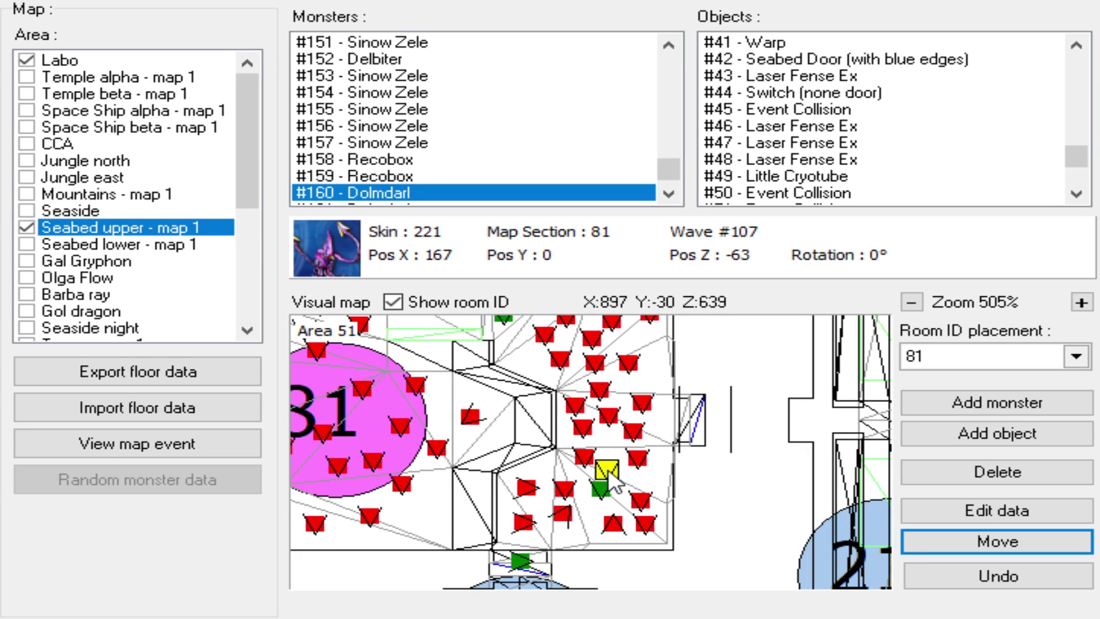
{"action": "key", "text": "ctrl+z"}
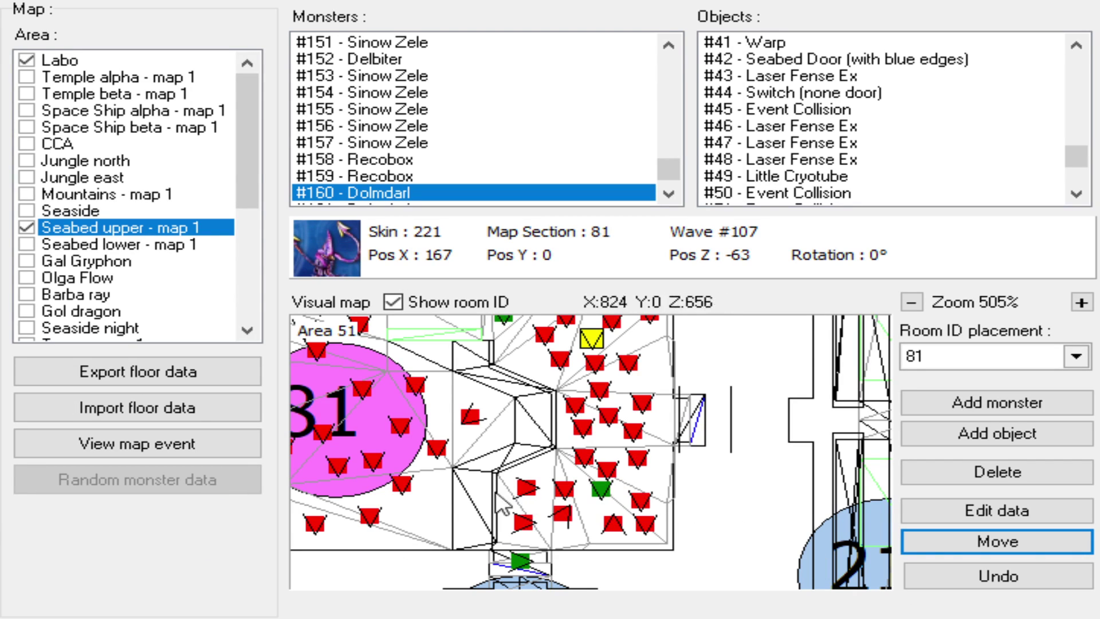
- Open the map events and add Morfos for wave 108 in room 81, one at about X 162, Z 82 near room 206
{"action": "left_click", "coordinate": [193, 443]}
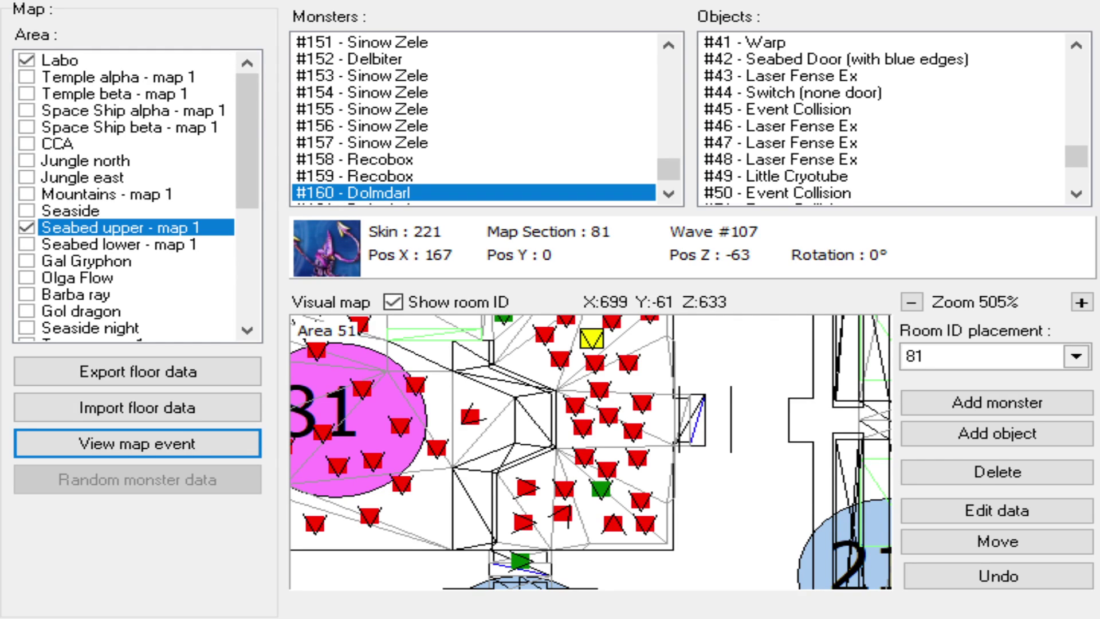
{"action": "scroll", "coordinate": [591, 451], "scroll_direction": "up", "scroll_amount": 1}
{"action": "left_click", "coordinate": [981, 397]}
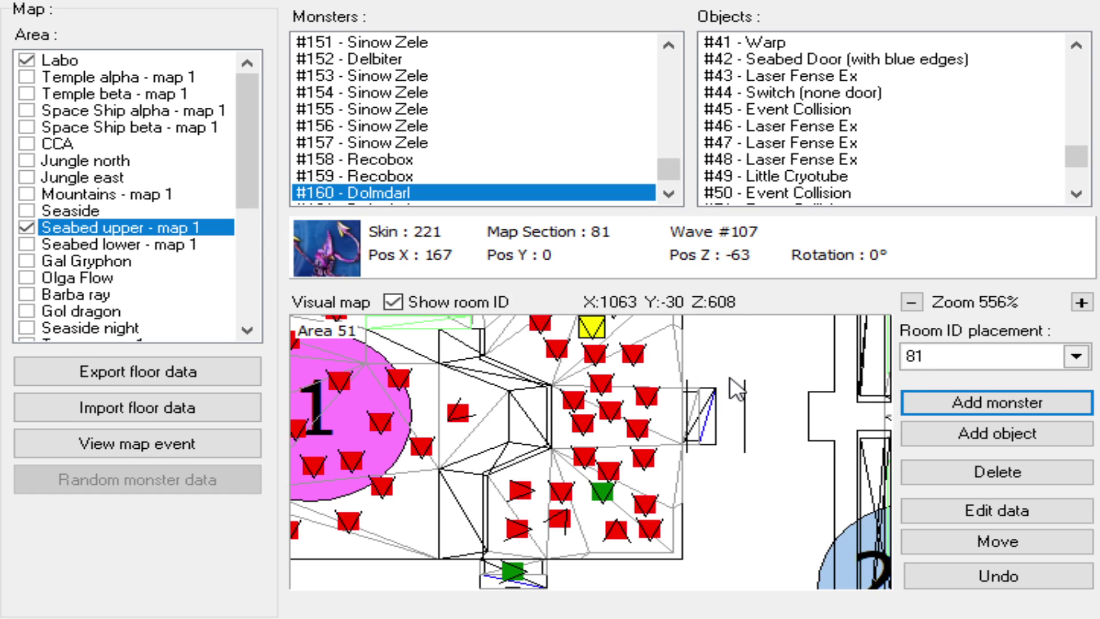
{"action": "scroll", "coordinate": [643, 335], "scroll_direction": "down", "scroll_amount": 3}
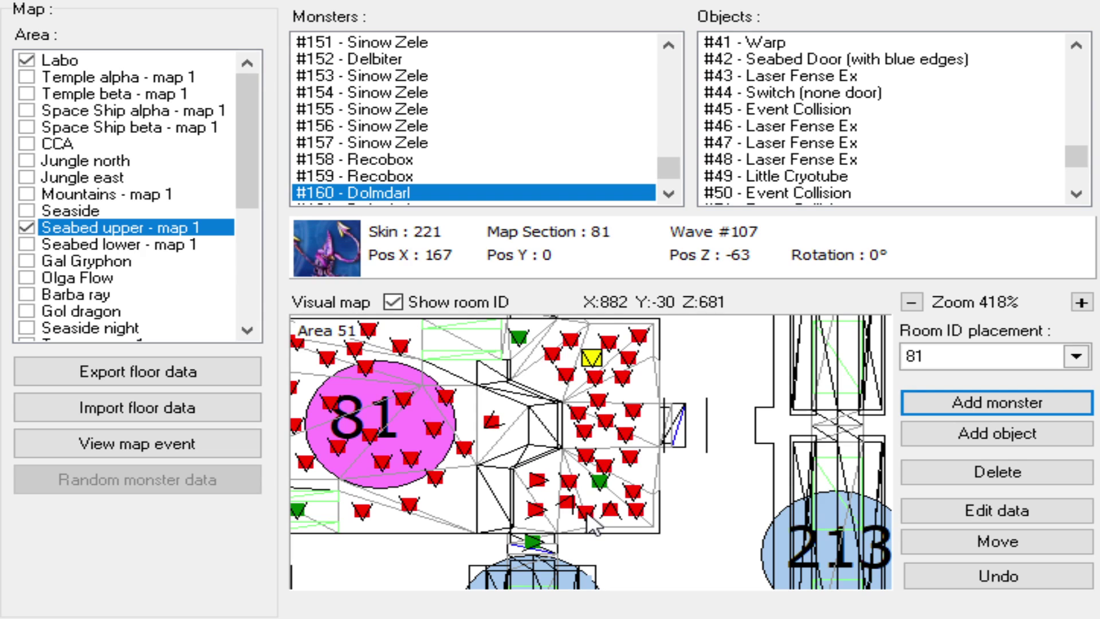
{"action": "scroll", "coordinate": [581, 461], "scroll_direction": "down", "scroll_amount": 1}
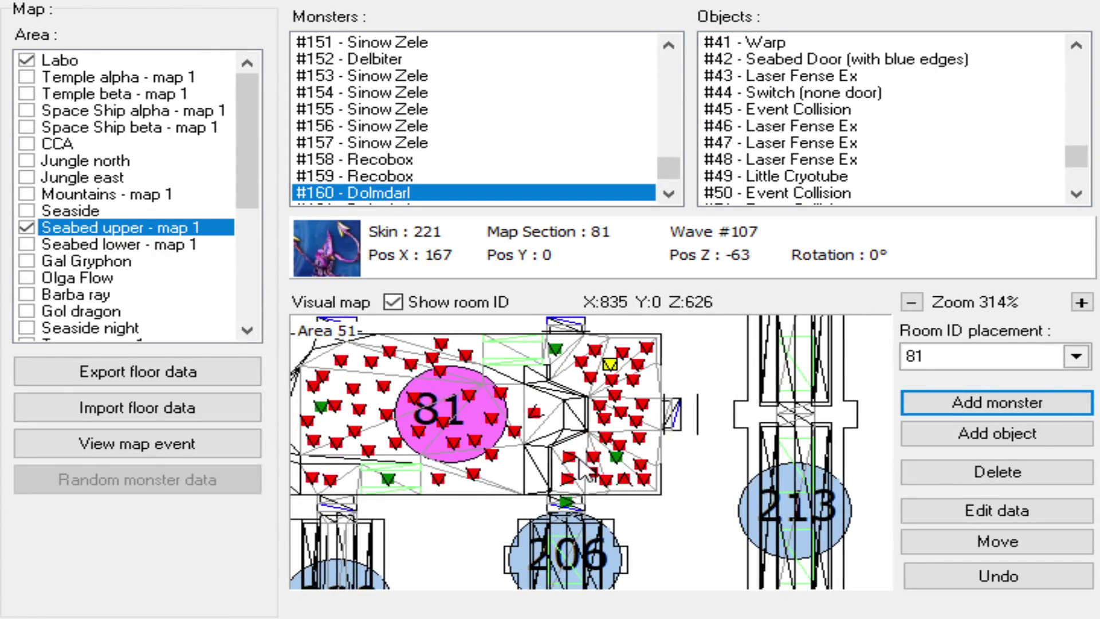
{"action": "left_click_drag", "start_coordinate": [556, 456], "coordinate": [566, 432]}
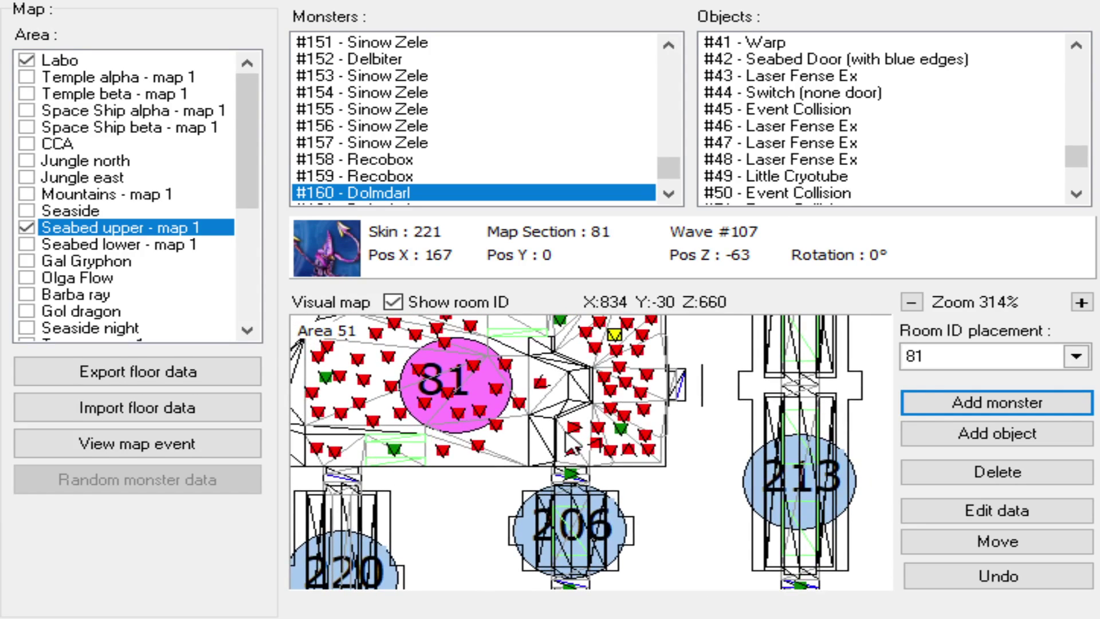
{"action": "scroll", "coordinate": [571, 445], "scroll_direction": "up", "scroll_amount": 7}
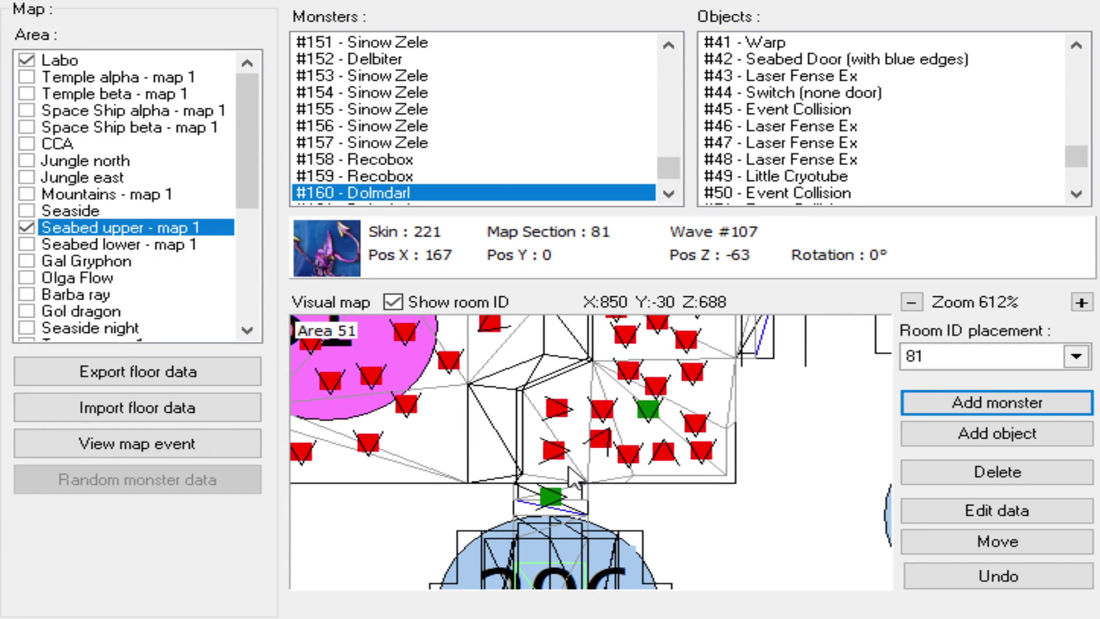
{"action": "scroll", "coordinate": [571, 474], "scroll_direction": "down", "scroll_amount": 3}
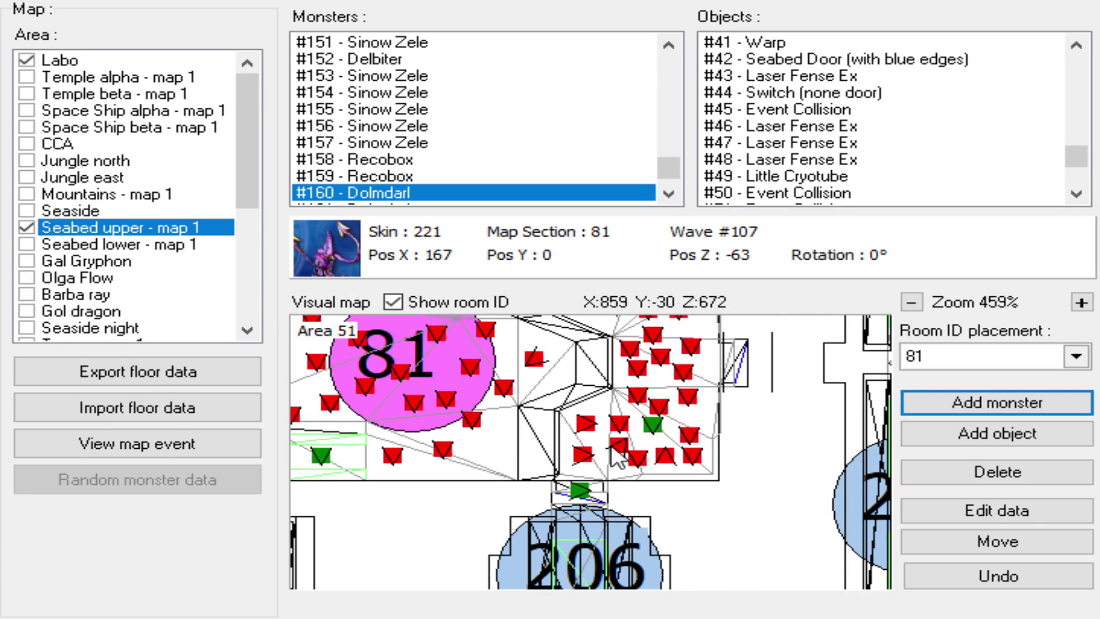
{"action": "left_click_drag", "start_coordinate": [608, 451], "coordinate": [593, 461]}
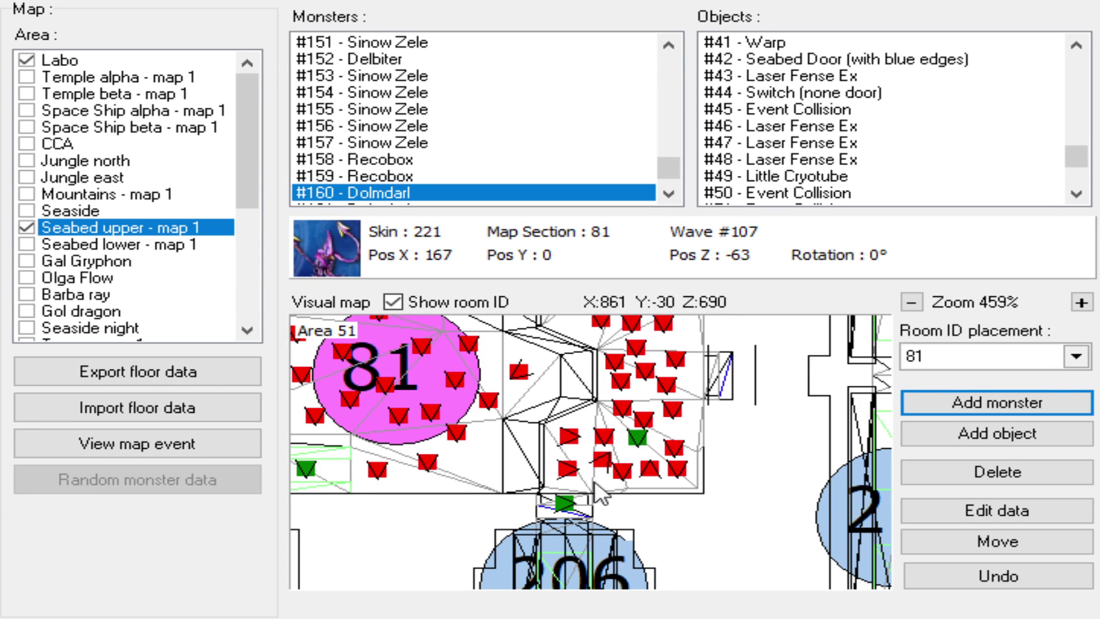
{"action": "scroll", "coordinate": [627, 398], "scroll_direction": "up", "scroll_amount": 1}
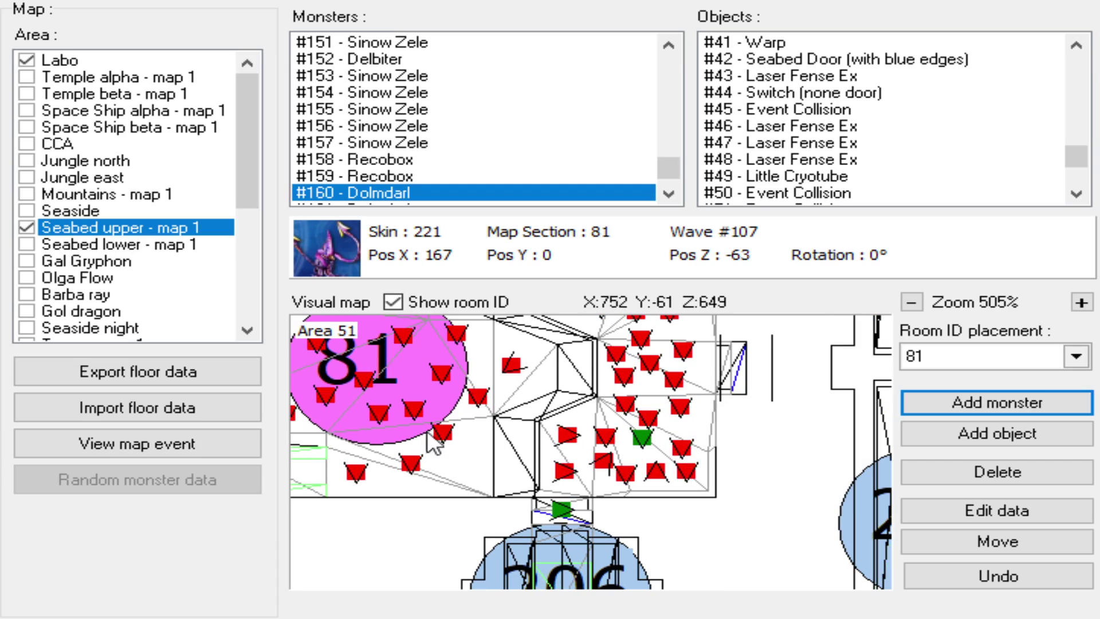
- Review the map events, then check the type and wave of the monsters in room 81 near the passage to room 206
{"action": "left_click", "coordinate": [198, 442]}
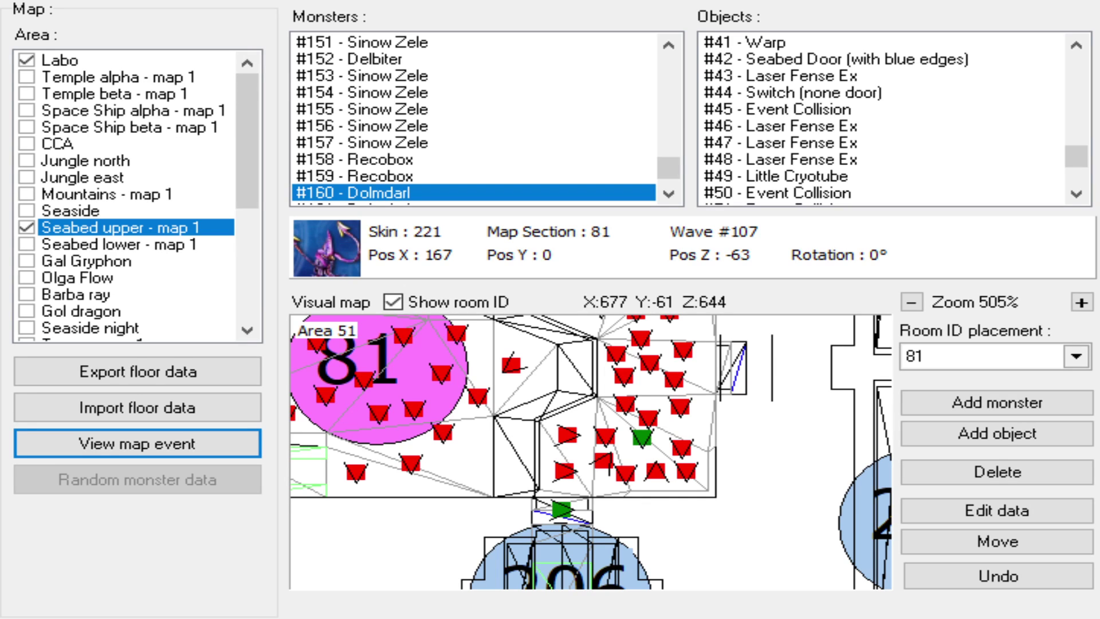
{"action": "left_click", "coordinate": [646, 422]}
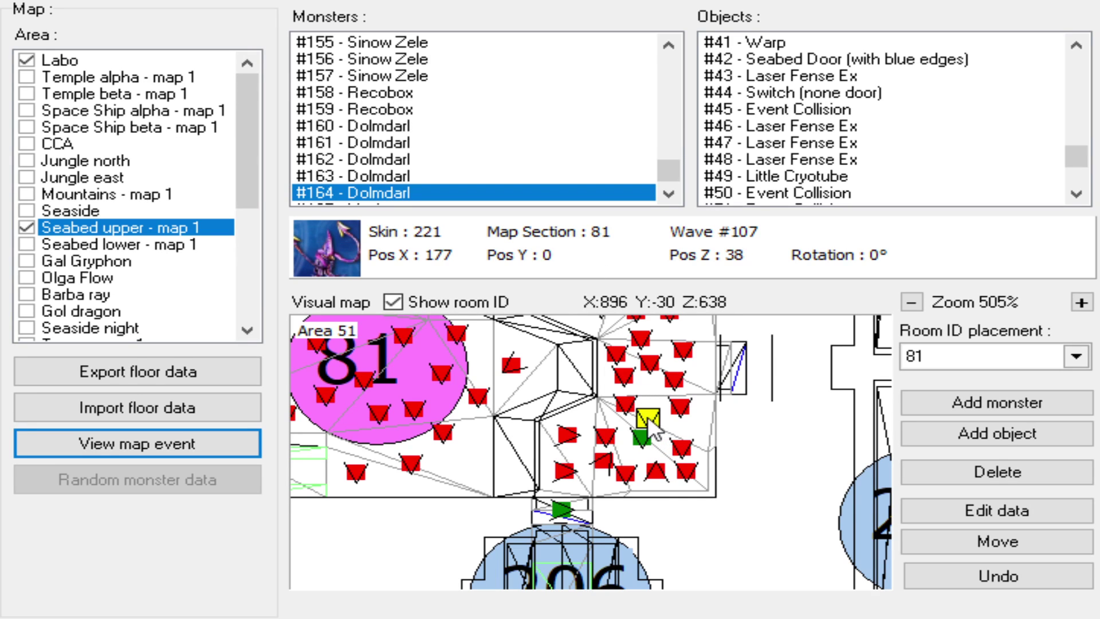
{"action": "left_click", "coordinate": [606, 436]}
{"action": "left_click", "coordinate": [567, 435]}
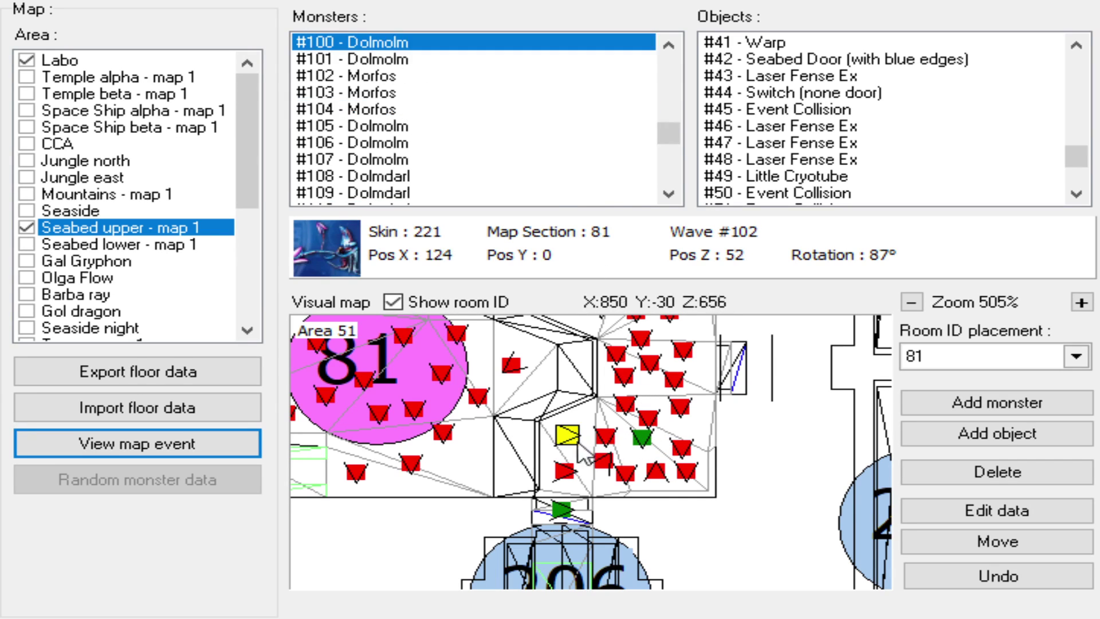
{"action": "left_click", "coordinate": [602, 459]}
{"action": "left_click", "coordinate": [625, 474]}
{"action": "left_click", "coordinate": [656, 472]}
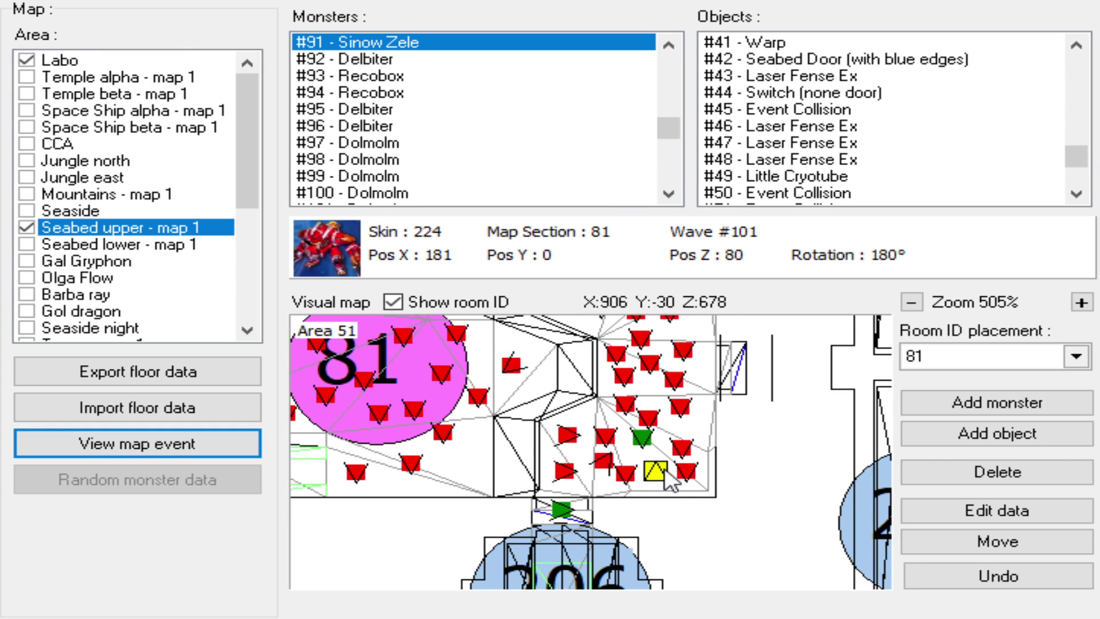
{"action": "left_click", "coordinate": [625, 473]}
{"action": "scroll", "coordinate": [628, 474], "scroll_direction": "down", "scroll_amount": 1}
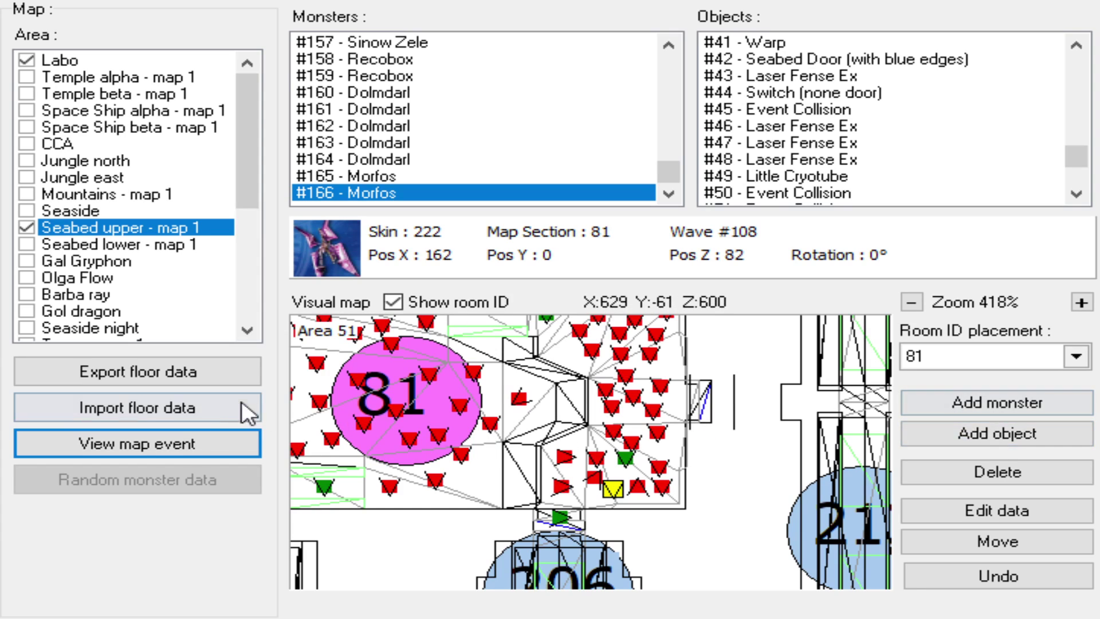
- Add further monsters in the eastern part of room 81, opening the map events before and after placing them
{"action": "left_click", "coordinate": [187, 450]}
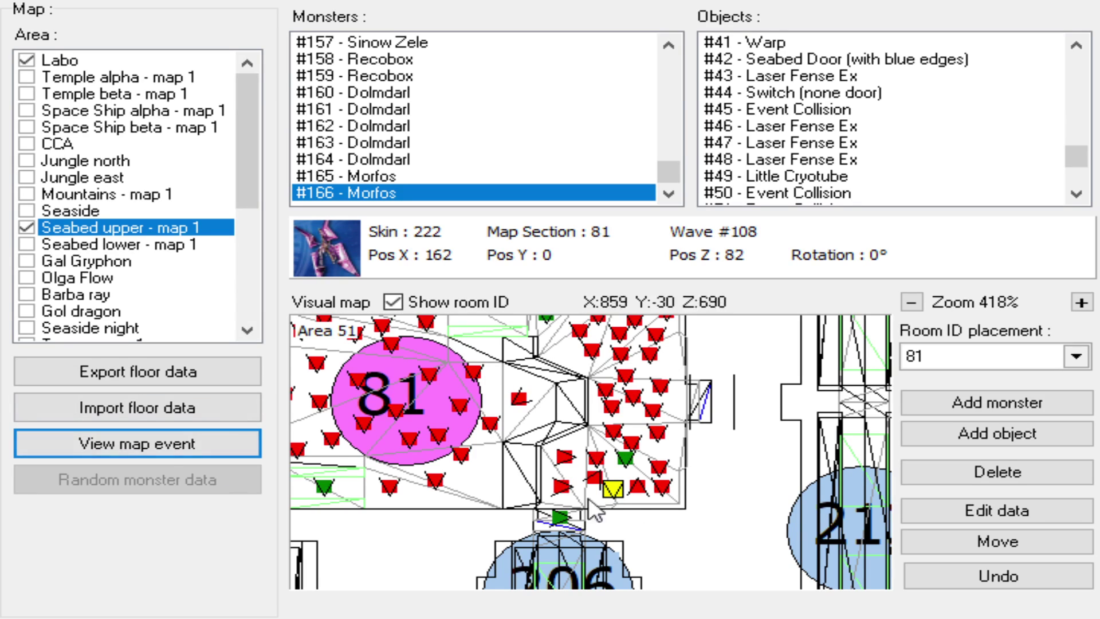
{"action": "left_click", "coordinate": [1065, 408]}
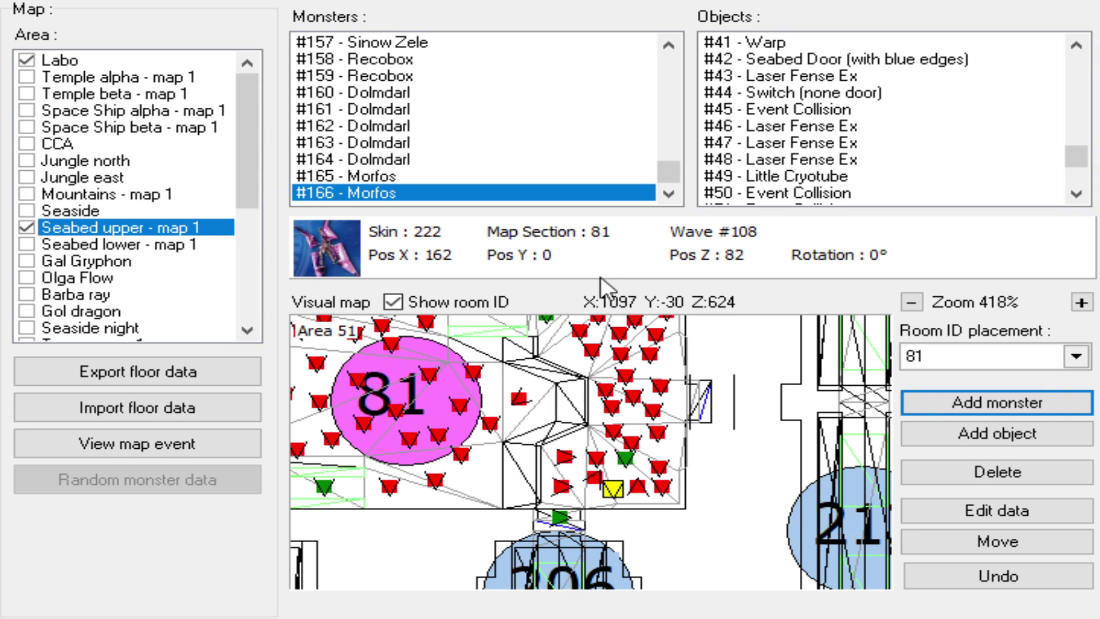
{"action": "left_click", "coordinate": [566, 353]}
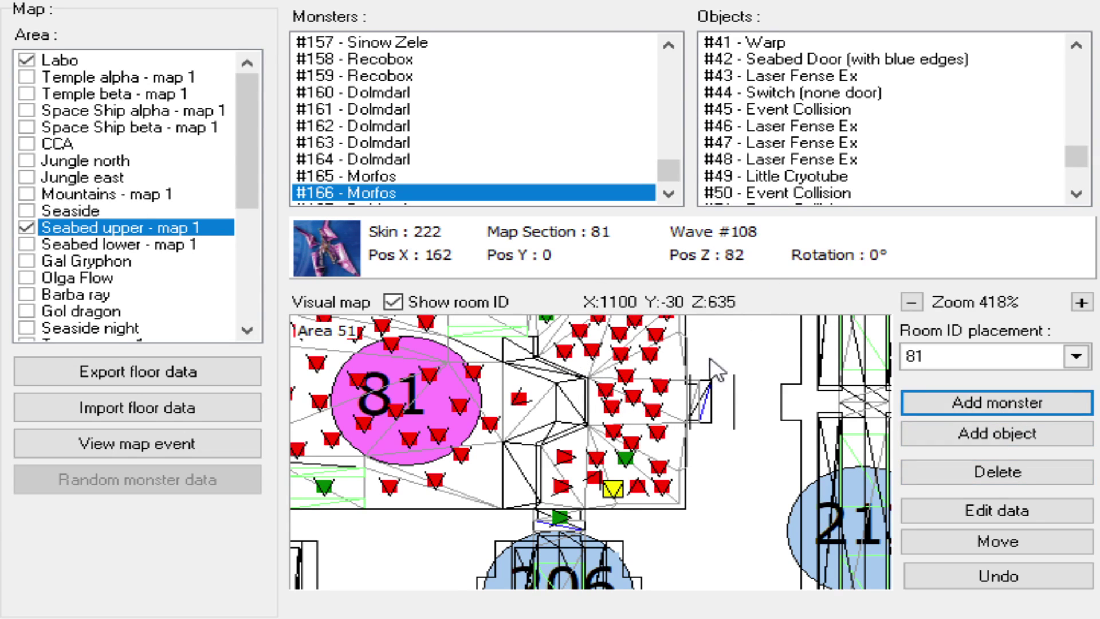
{"action": "left_click", "coordinate": [657, 449]}
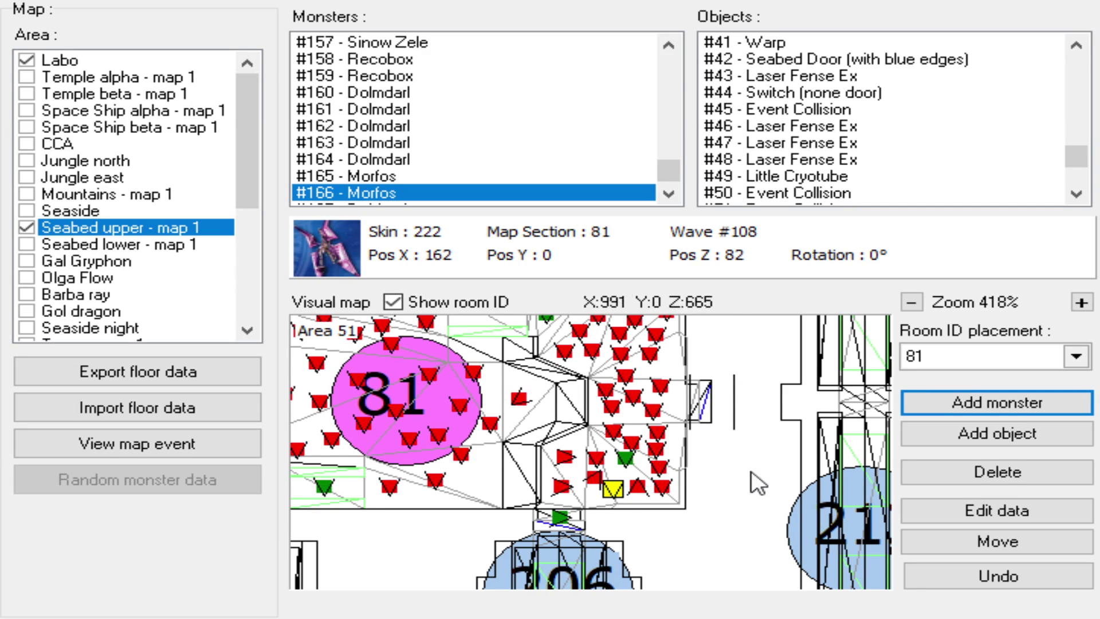
{"action": "left_click", "coordinate": [184, 444]}
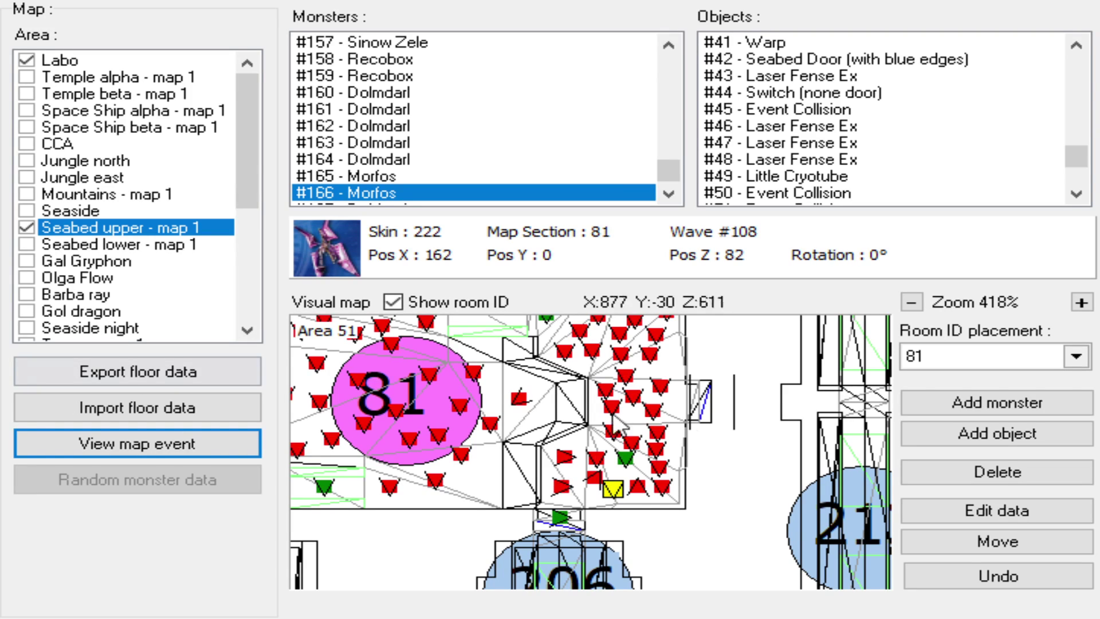
- Add two monsters in the eastern part of room 81, including a wave 110 Sinow Zele at about X 154, Z -34
{"action": "left_click", "coordinate": [1014, 408]}
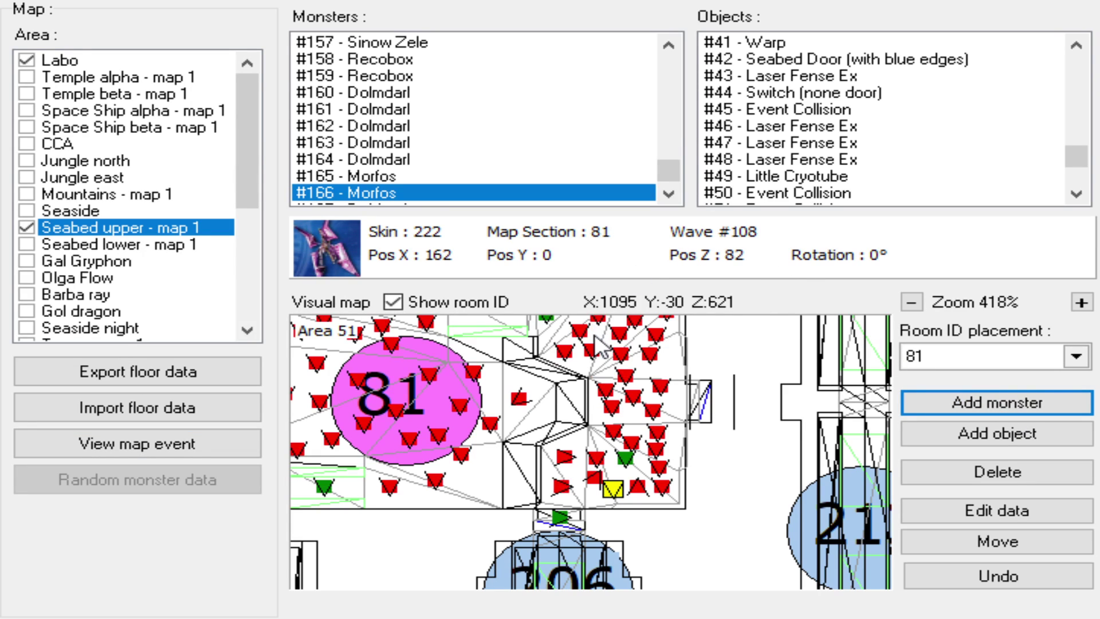
{"action": "left_click", "coordinate": [592, 441]}
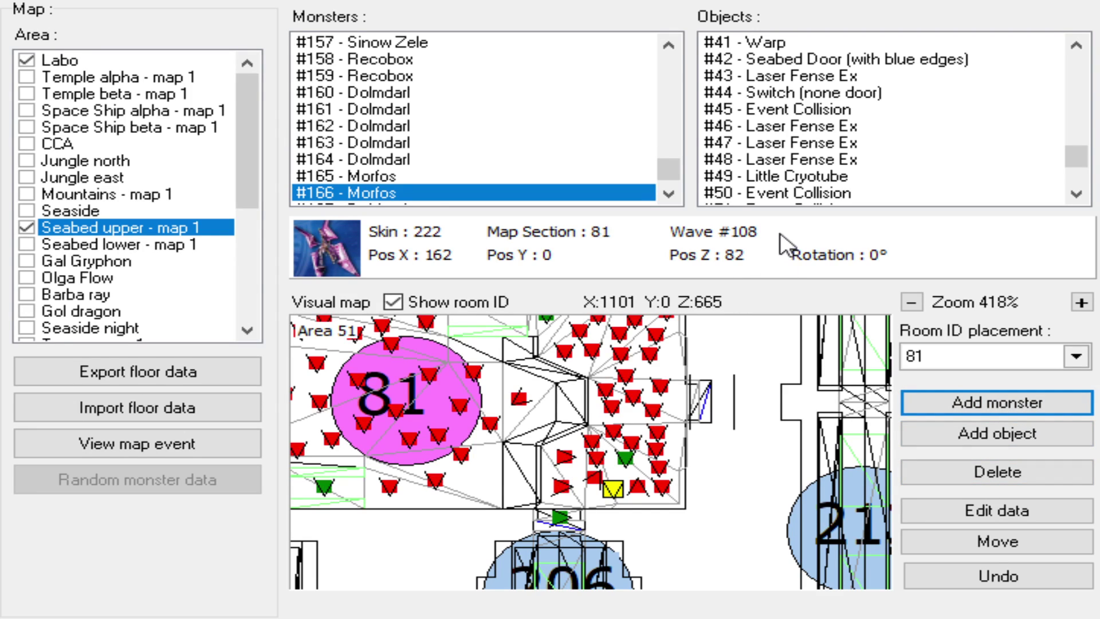
{"action": "left_click", "coordinate": [602, 364]}
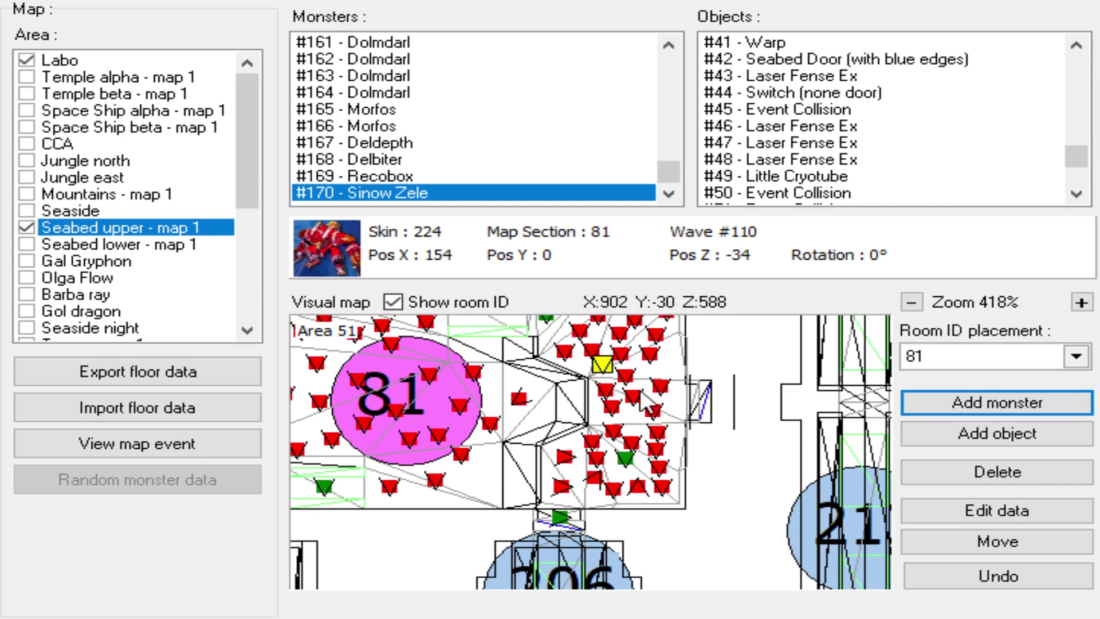
- Place more wave 110 Sinow Zele in the northeast of room 81, shifting the one at X 112, Z -61 eastward
{"action": "left_click", "coordinate": [997, 539]}
{"action": "mouse_move", "coordinate": [657, 364]}
{"action": "left_mouse_down"}
{"action": "mouse_move", "coordinate": [660, 414]}
{"action": "mouse_move", "coordinate": [590, 365]}
{"action": "mouse_move", "coordinate": [565, 390]}
{"action": "mouse_move", "coordinate": [549, 385]}
{"action": "left_mouse_up"}
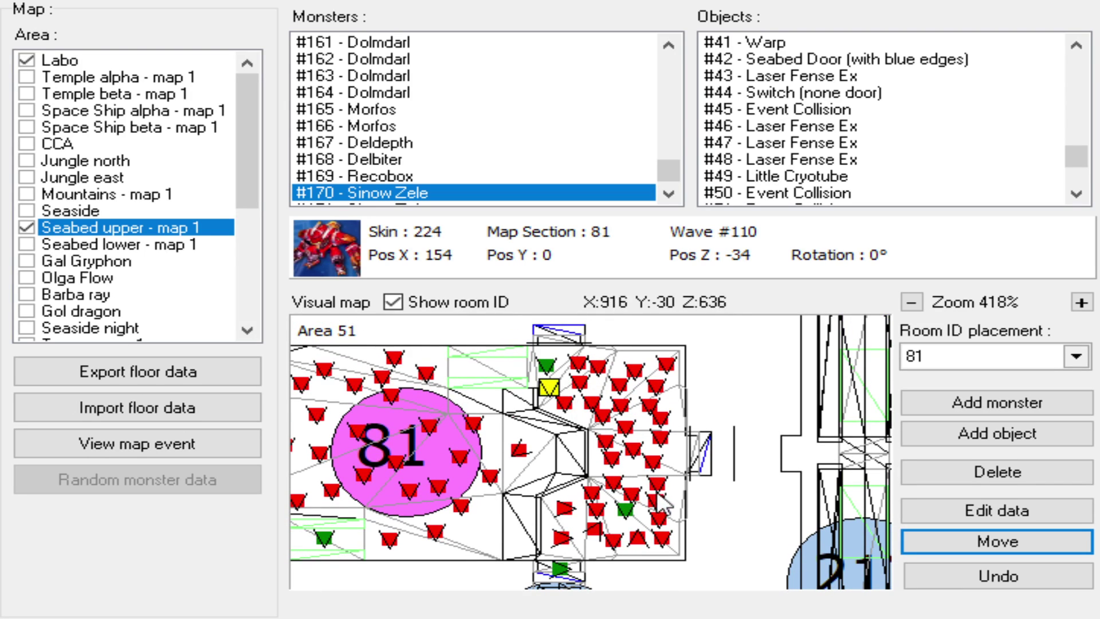
{"action": "mouse_move", "coordinate": [633, 480]}
{"action": "left_mouse_down"}
{"action": "mouse_move", "coordinate": [618, 527]}
{"action": "mouse_move", "coordinate": [602, 415]}
{"action": "left_mouse_up"}
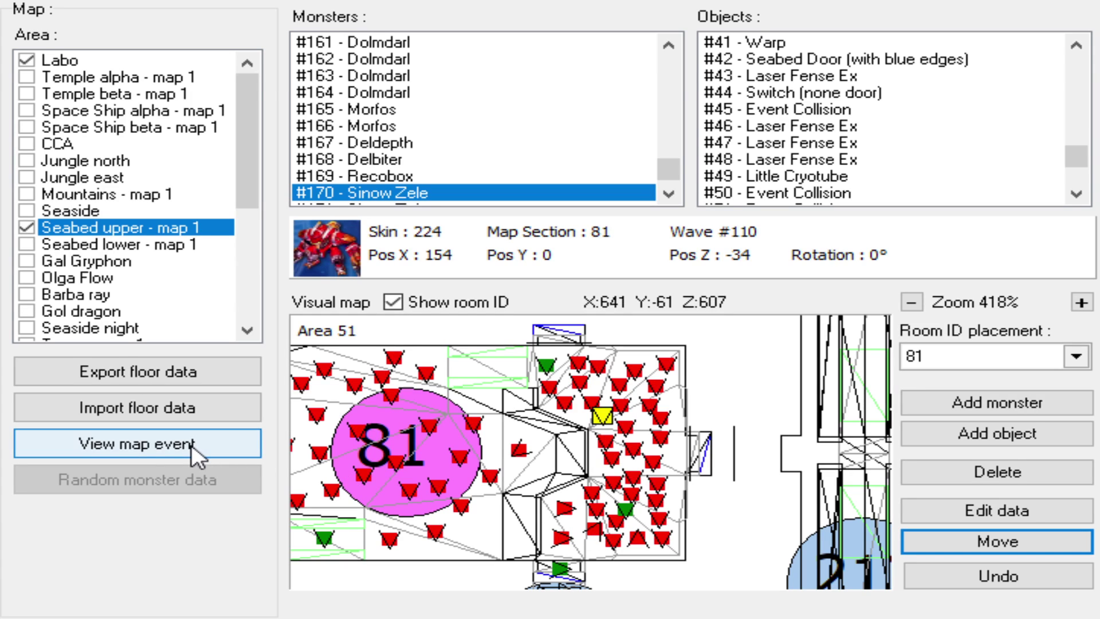
{"action": "scroll", "coordinate": [597, 437], "scroll_direction": "up", "scroll_amount": 3}
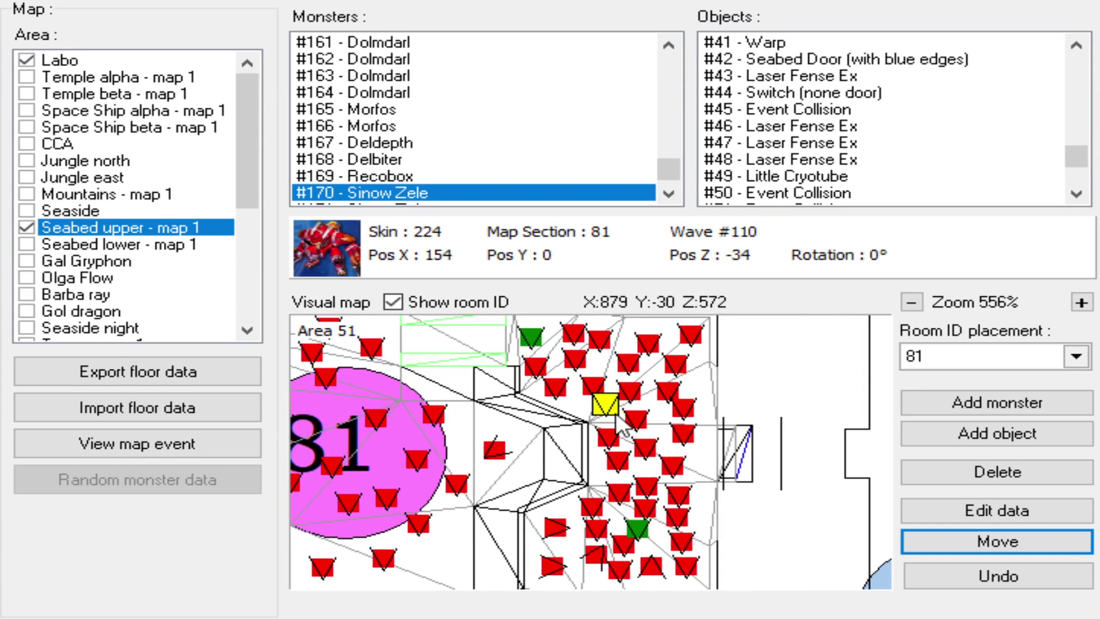
{"action": "left_click_drag", "start_coordinate": [591, 422], "coordinate": [592, 459]}
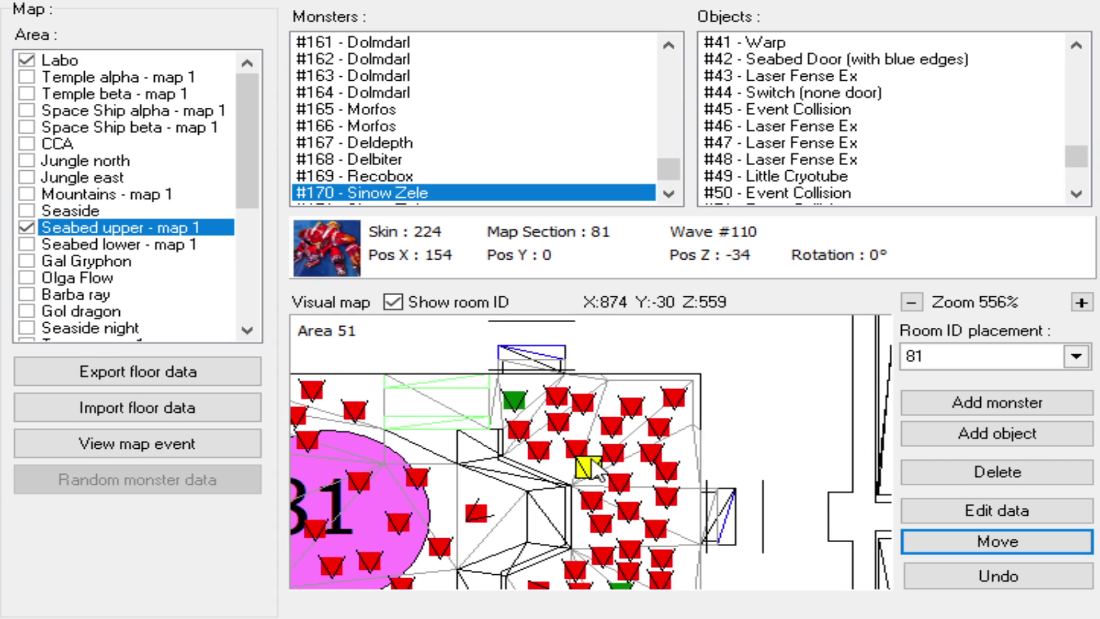
{"action": "left_click", "coordinate": [519, 429]}
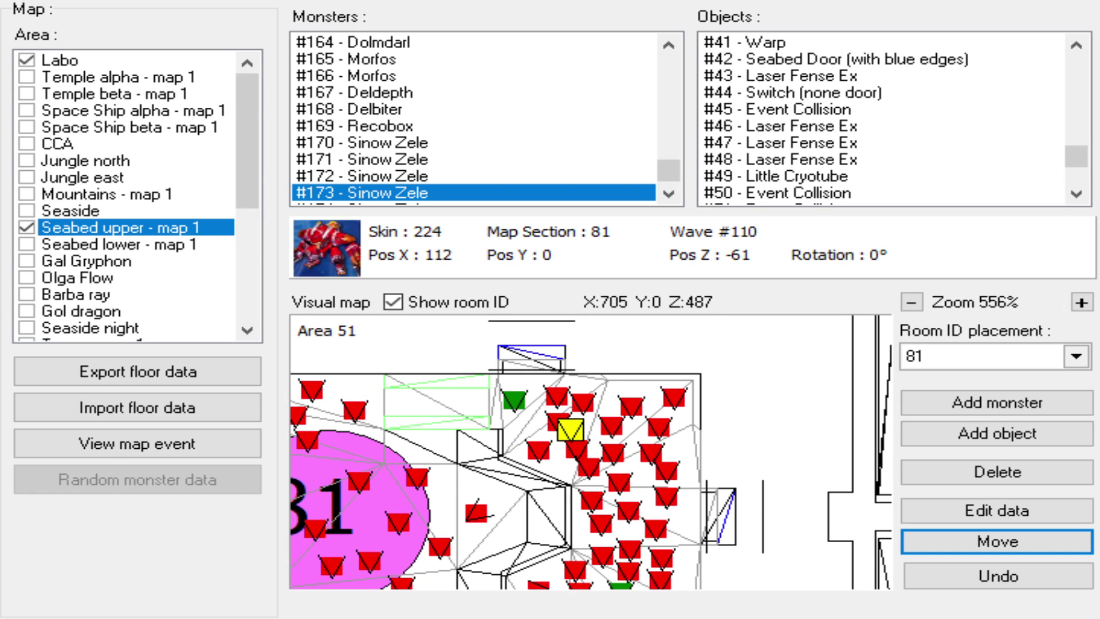
{"action": "left_click", "coordinate": [577, 448]}
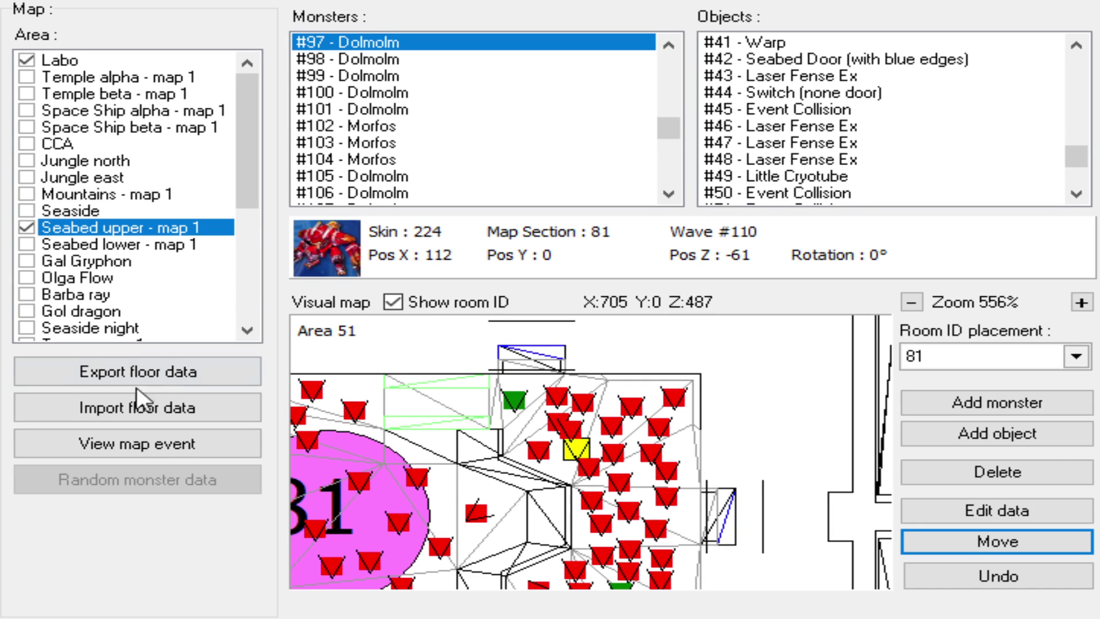
- Add a warp in the eastern part of room 81 at about X 185, Z -27
{"action": "scroll", "coordinate": [669, 435], "scroll_direction": "up", "scroll_amount": 1}
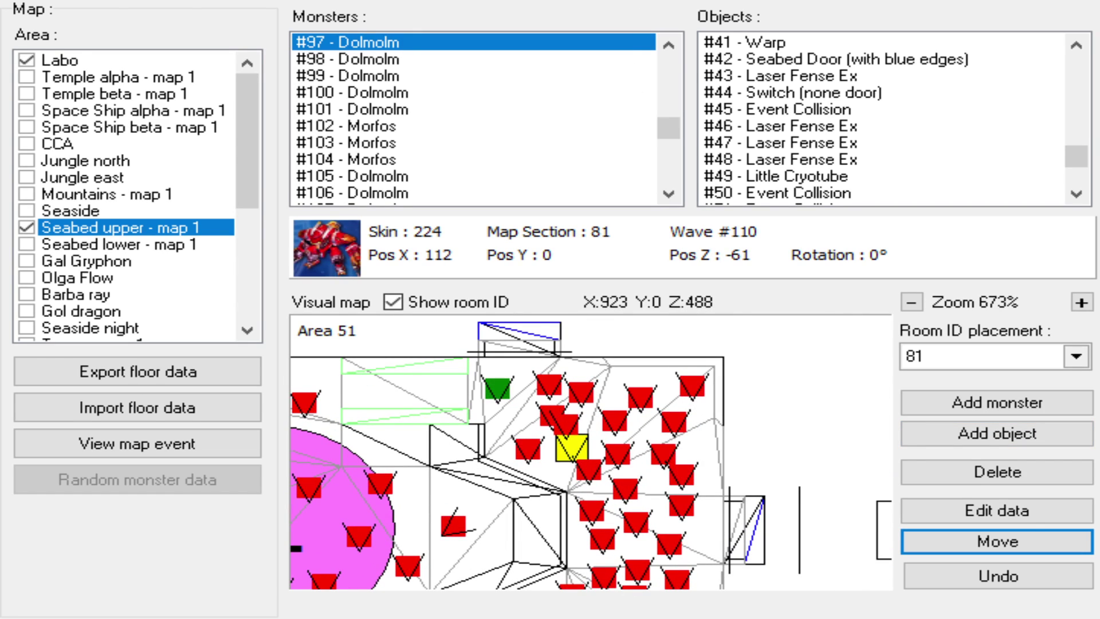
{"action": "left_click_drag", "start_coordinate": [682, 461], "coordinate": [662, 444]}
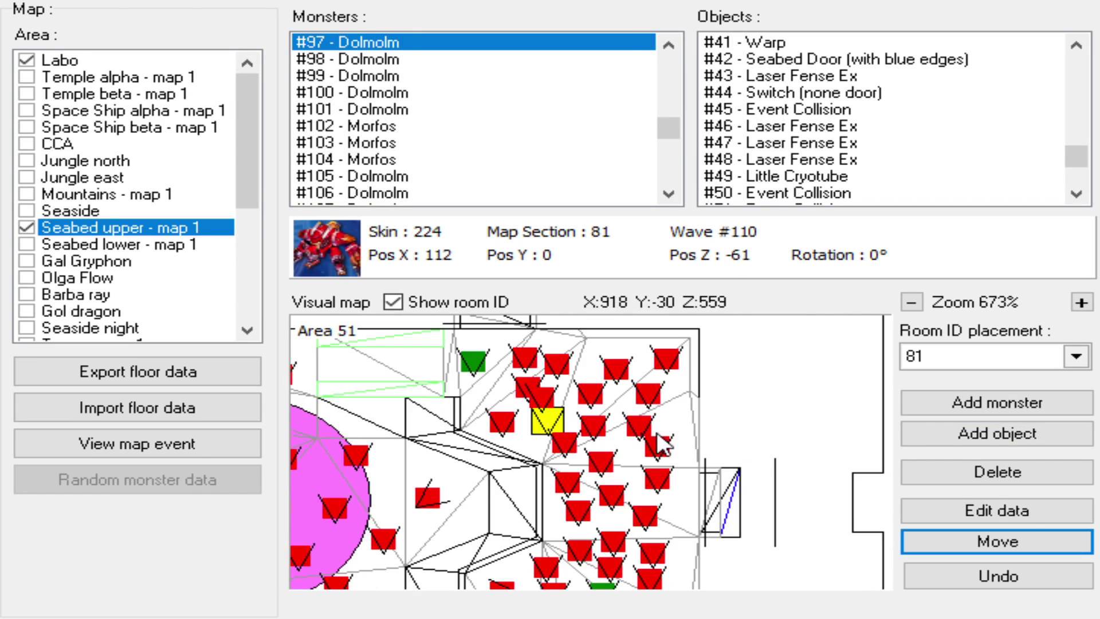
{"action": "left_click", "coordinate": [992, 436]}
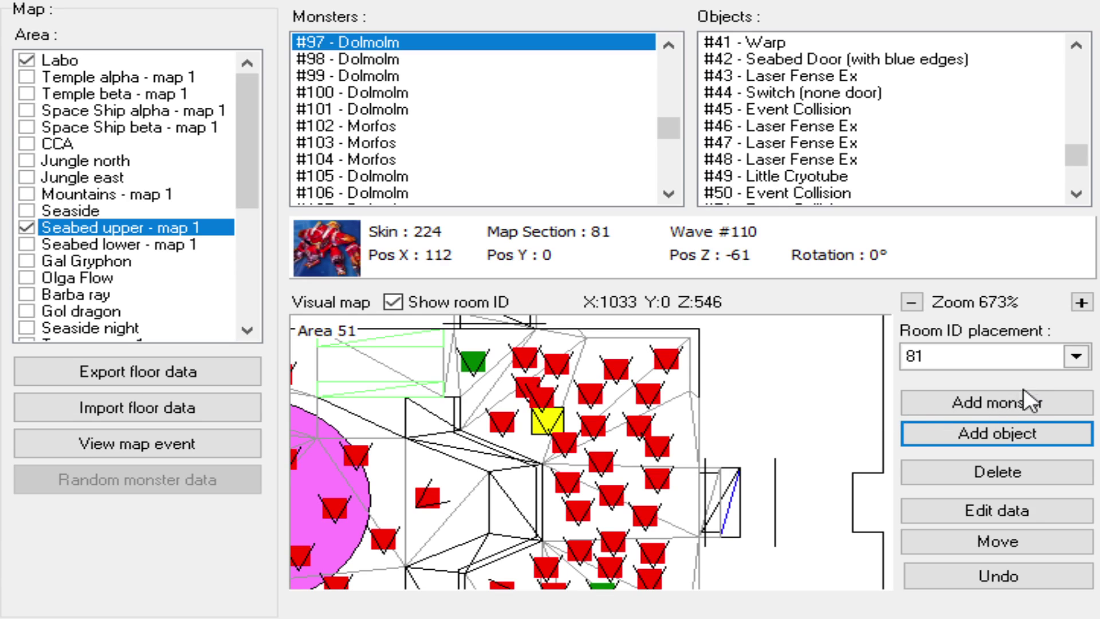
{"action": "left_click", "coordinate": [629, 456]}
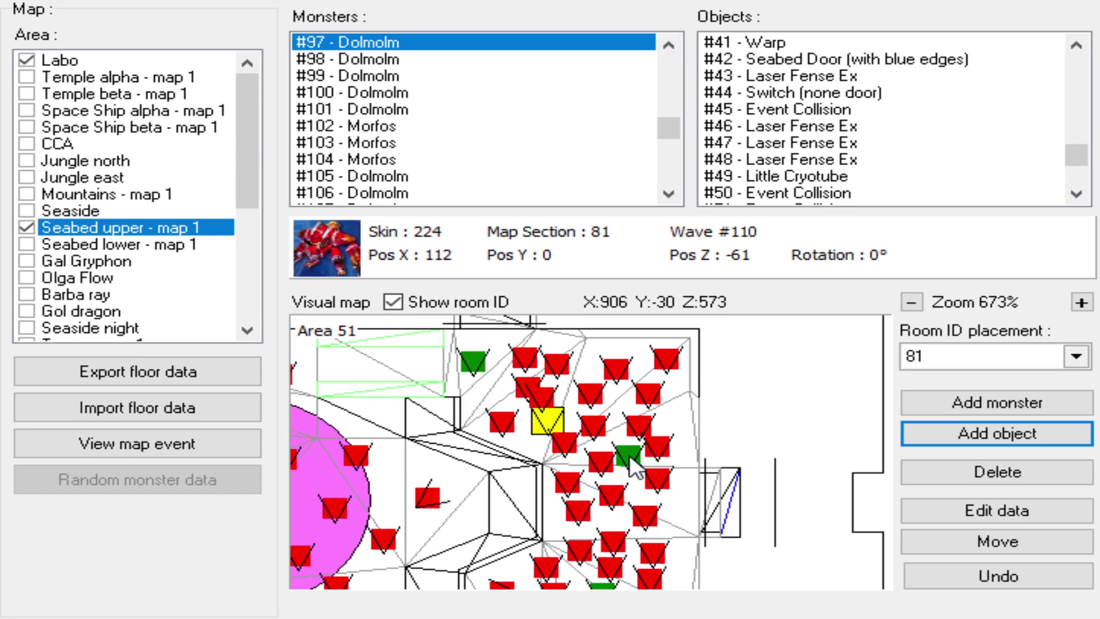
- Open the data of the warp at X -136, Z -10 and of the new warp in room 81, then the map events
{"action": "left_click", "coordinate": [809, 162]}
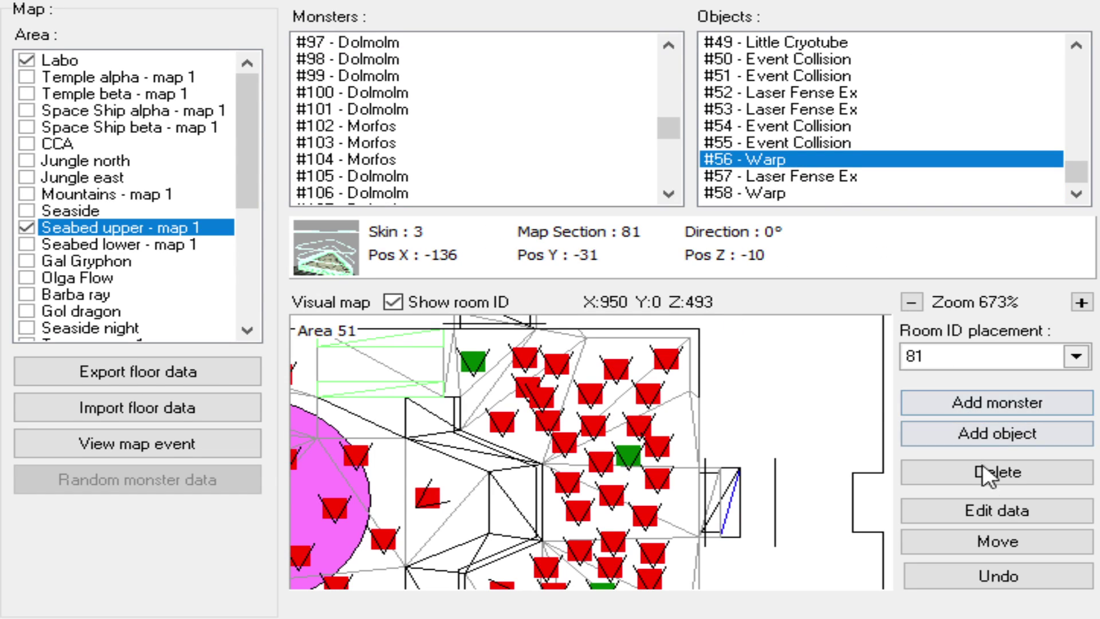
{"action": "left_click", "coordinate": [985, 507]}
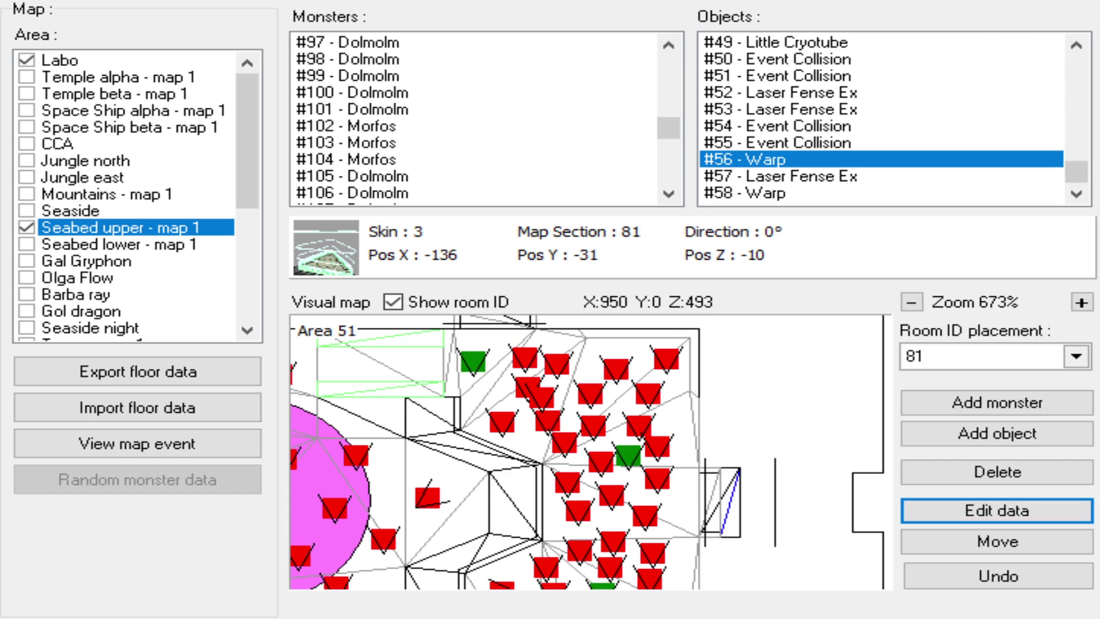
{"action": "left_click", "coordinate": [774, 194]}
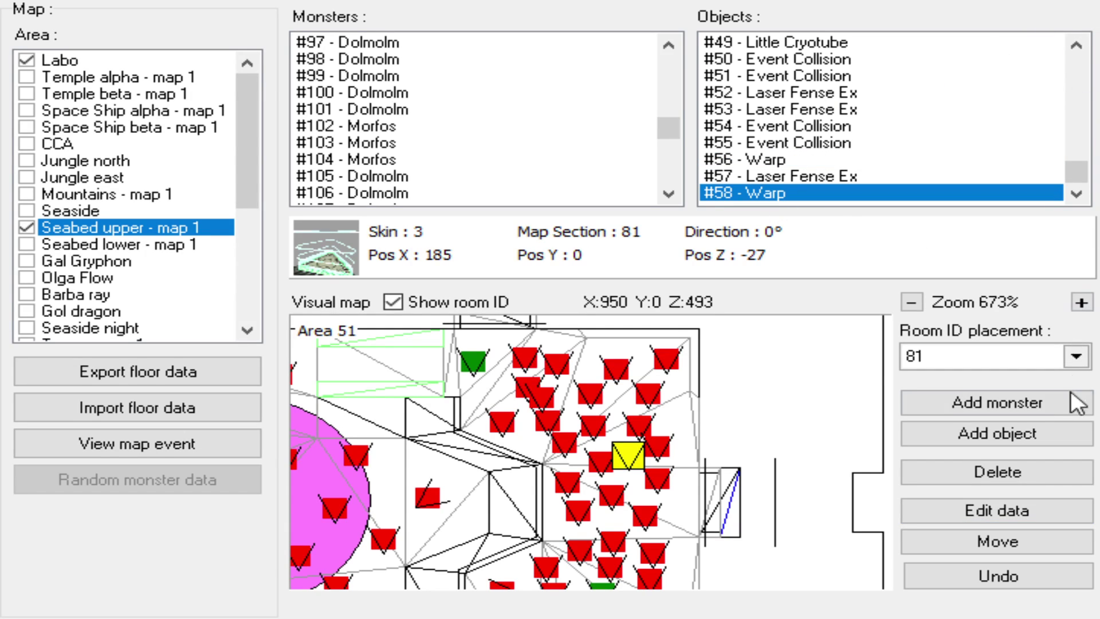
{"action": "left_click", "coordinate": [938, 514]}
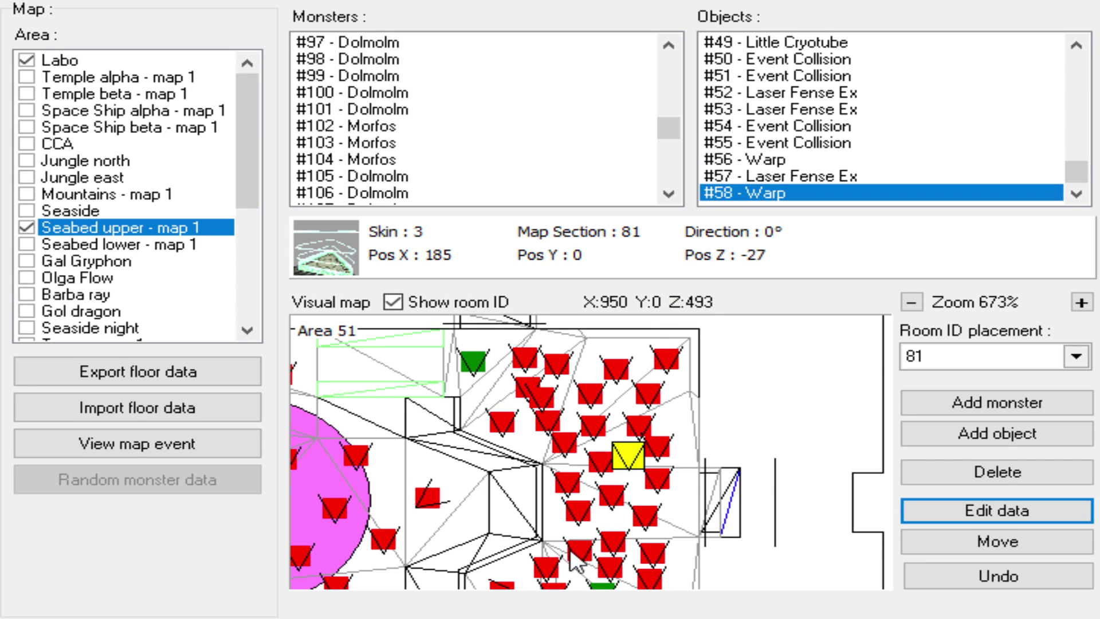
{"action": "left_click", "coordinate": [201, 443]}
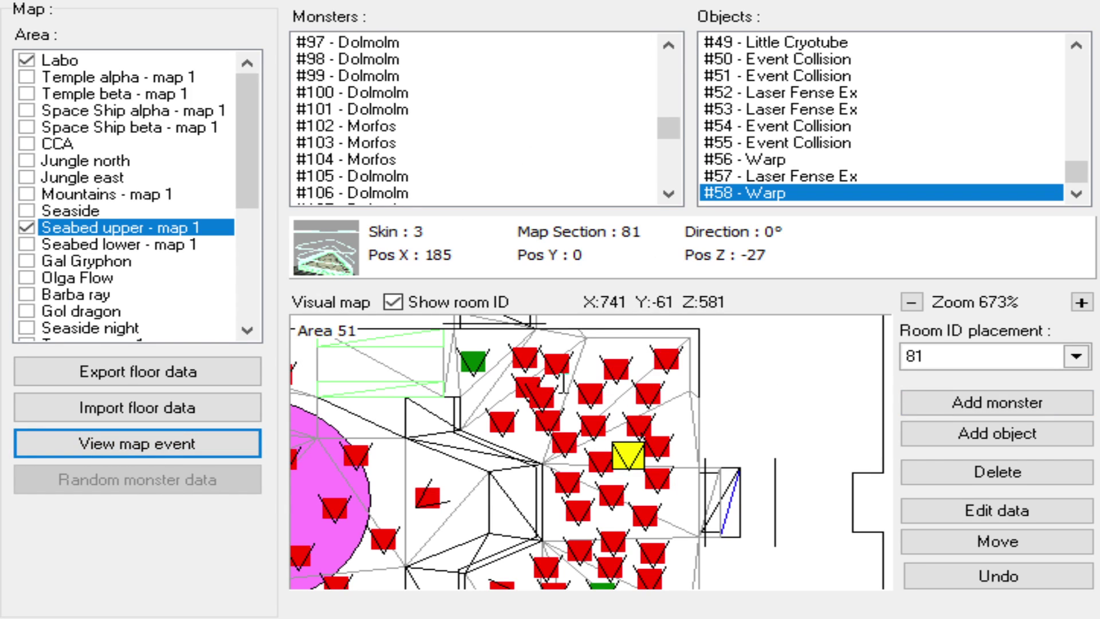
- Inspect the map around room 64, then open the data of the new room 81 warp for editing
{"action": "scroll", "coordinate": [595, 441], "scroll_direction": "down", "scroll_amount": 9}
{"action": "scroll", "coordinate": [605, 441], "scroll_direction": "down", "scroll_amount": 3}
{"action": "left_click_drag", "start_coordinate": [631, 440], "coordinate": [512, 439]}
{"action": "left_click_drag", "start_coordinate": [624, 464], "coordinate": [574, 432]}
{"action": "left_click_drag", "start_coordinate": [615, 488], "coordinate": [611, 456]}
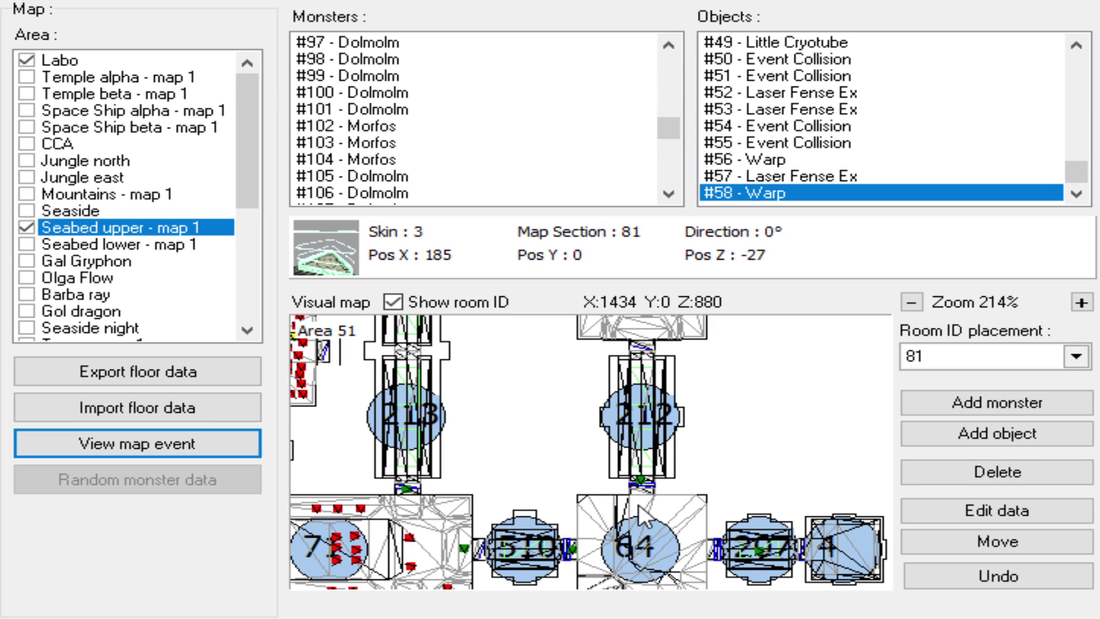
{"action": "left_click", "coordinate": [905, 507]}
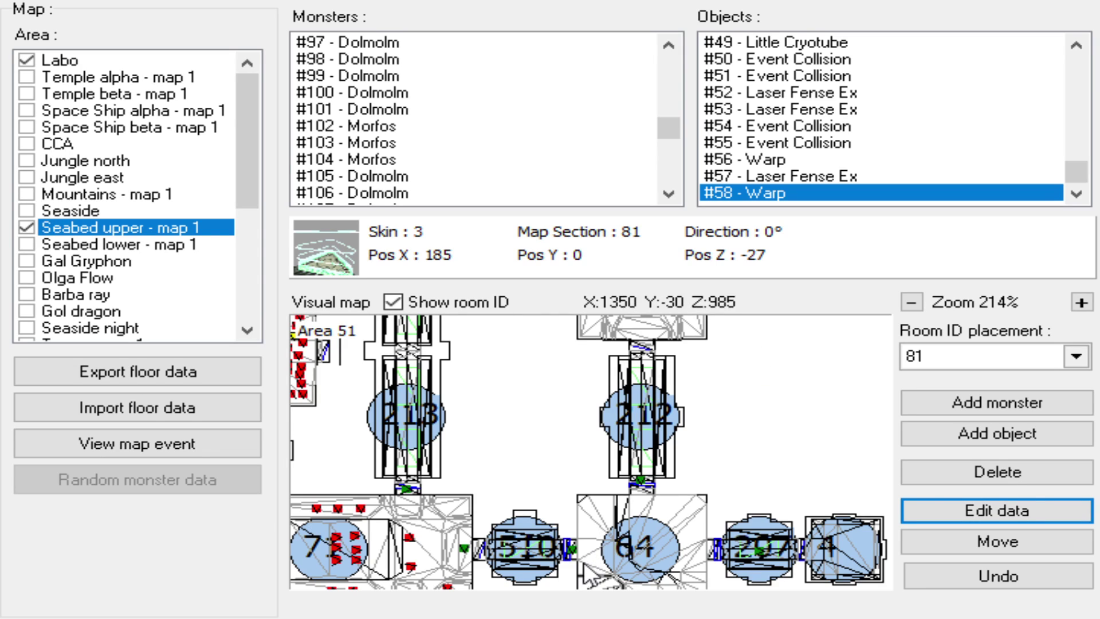
{"action": "left_click", "coordinate": [958, 510]}
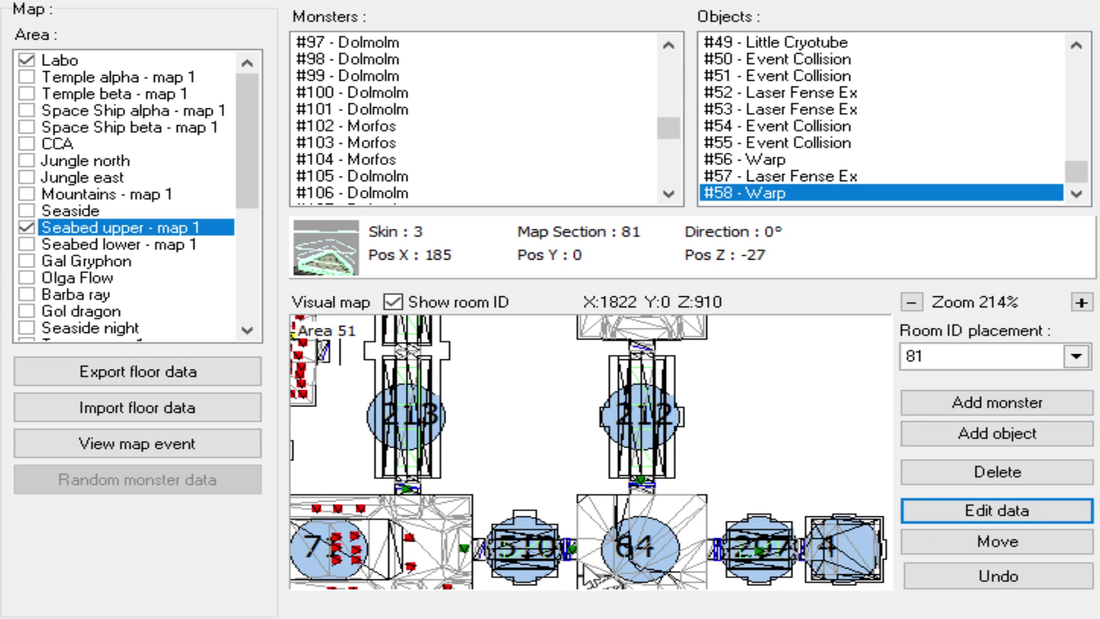
- Select the blue-edged Seabed Door between rooms 212 and 64, then open the map events
{"action": "left_click", "coordinate": [643, 483]}
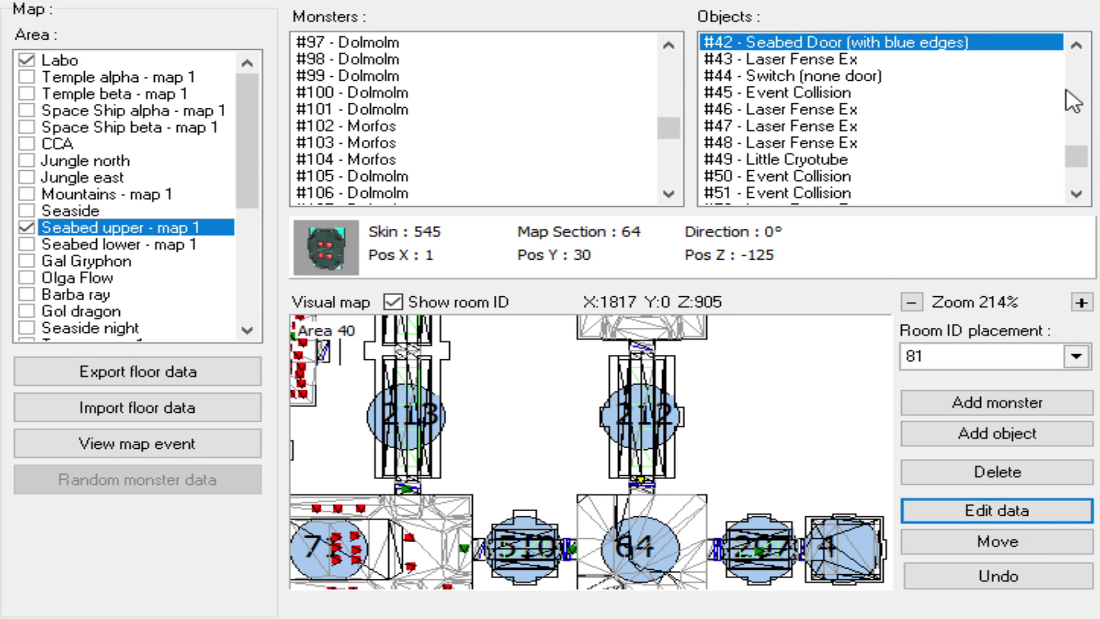
{"action": "left_click", "coordinate": [139, 451]}
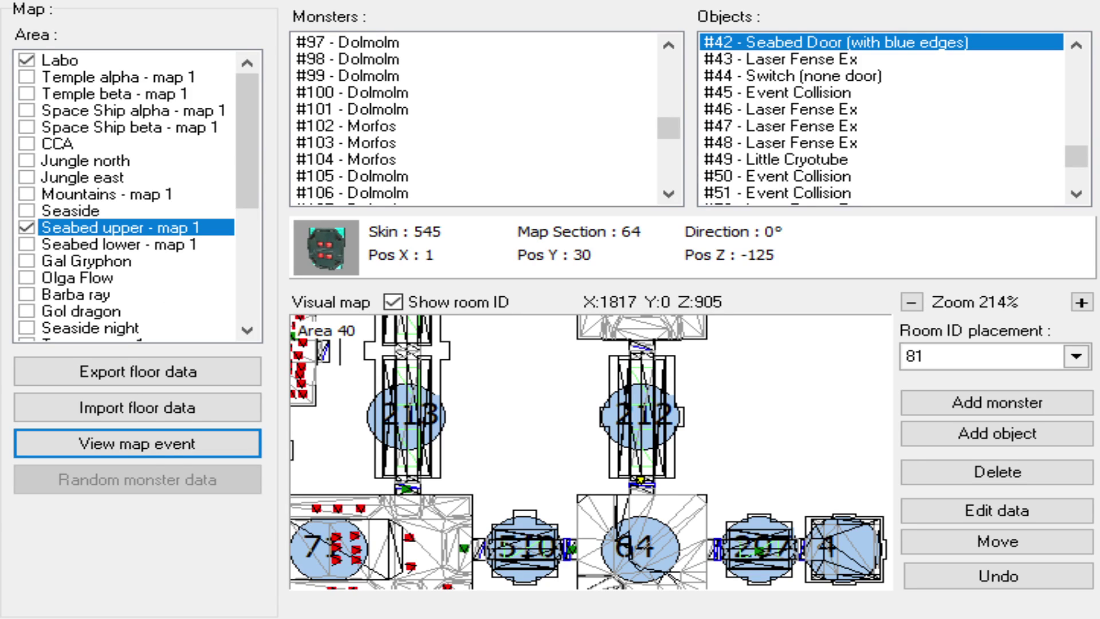
{"action": "scroll", "coordinate": [665, 440], "scroll_direction": "up", "scroll_amount": 3}
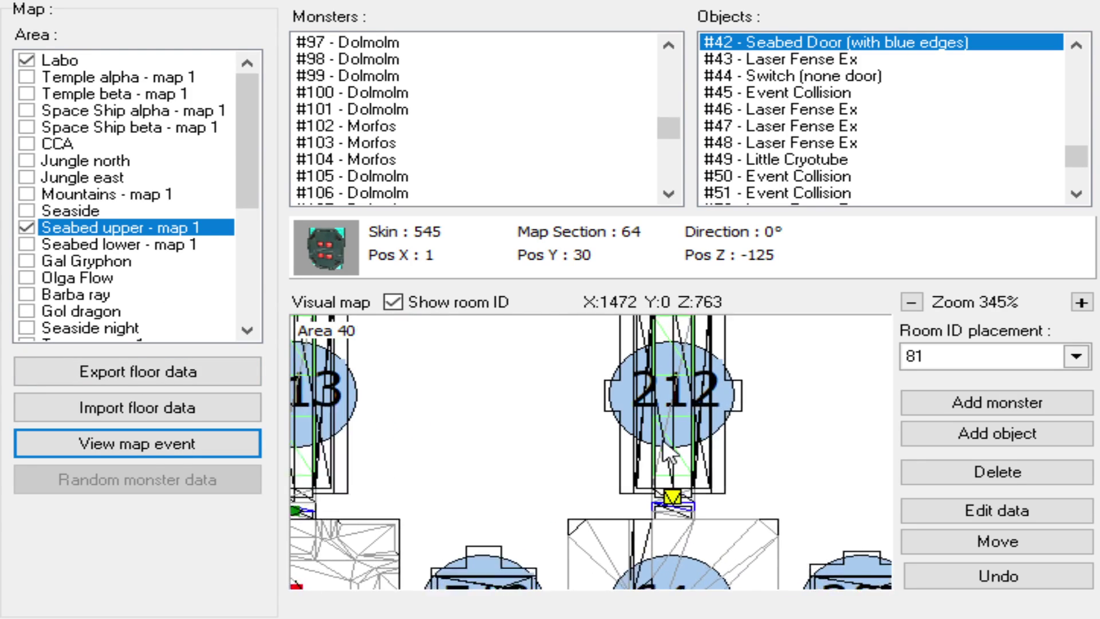
{"action": "scroll", "coordinate": [664, 440], "scroll_direction": "down", "scroll_amount": 2}
{"action": "scroll", "coordinate": [665, 439], "scroll_direction": "up", "scroll_amount": 2}
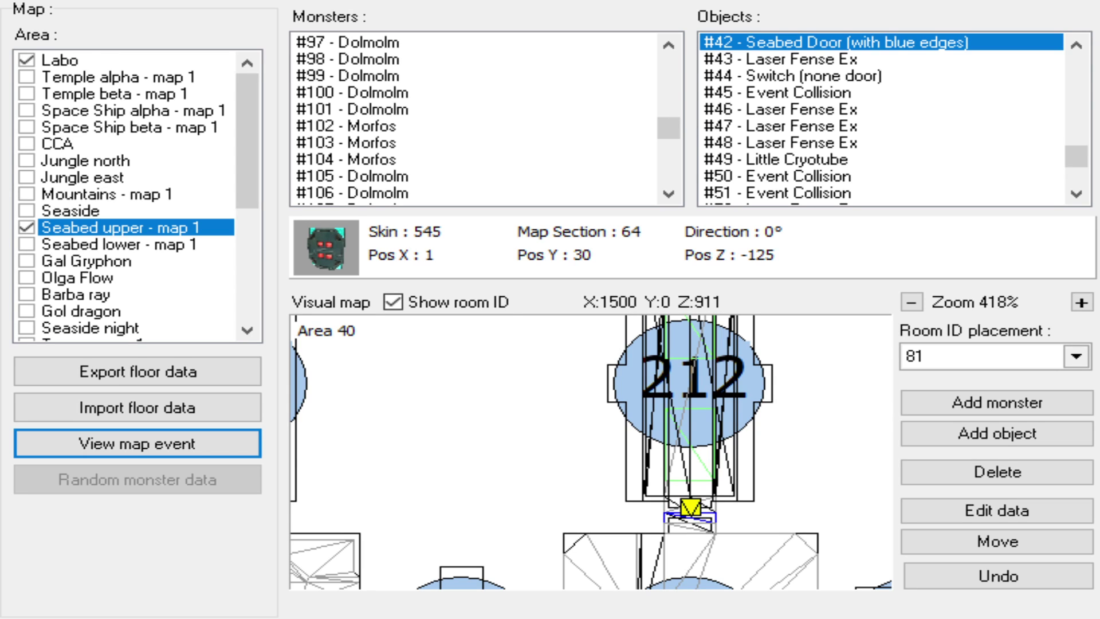
- Examine the layout and connections of rooms 62, 40, 61 and 280 north of the Seabed Door
{"action": "scroll", "coordinate": [689, 503], "scroll_direction": "down", "scroll_amount": 3}
{"action": "scroll", "coordinate": [614, 444], "scroll_direction": "down", "scroll_amount": 2}
{"action": "left_click_drag", "start_coordinate": [533, 405], "coordinate": [638, 462]}
{"action": "left_click_drag", "start_coordinate": [465, 447], "coordinate": [526, 419]}
{"action": "left_click_drag", "start_coordinate": [695, 417], "coordinate": [584, 386]}
{"action": "scroll", "coordinate": [583, 468], "scroll_direction": "down", "scroll_amount": 2}
{"action": "left_click_drag", "start_coordinate": [598, 470], "coordinate": [626, 412]}
{"action": "scroll", "coordinate": [633, 443], "scroll_direction": "up", "scroll_amount": 2}
{"action": "mouse_move", "coordinate": [630, 475]}
{"action": "left_mouse_down"}
{"action": "mouse_move", "coordinate": [633, 443]}
{"action": "mouse_move", "coordinate": [613, 465]}
{"action": "left_mouse_up"}
{"action": "scroll", "coordinate": [627, 434], "scroll_direction": "up", "scroll_amount": 2}
{"action": "scroll", "coordinate": [613, 465], "scroll_direction": "down", "scroll_amount": 1}
{"action": "left_click_drag", "start_coordinate": [630, 372], "coordinate": [622, 493]}
{"action": "scroll", "coordinate": [618, 487], "scroll_direction": "down", "scroll_amount": 1}
{"action": "left_click_drag", "start_coordinate": [596, 410], "coordinate": [606, 507]}
{"action": "scroll", "coordinate": [606, 507], "scroll_direction": "up", "scroll_amount": 1}
{"action": "left_click_drag", "start_coordinate": [611, 453], "coordinate": [607, 481]}
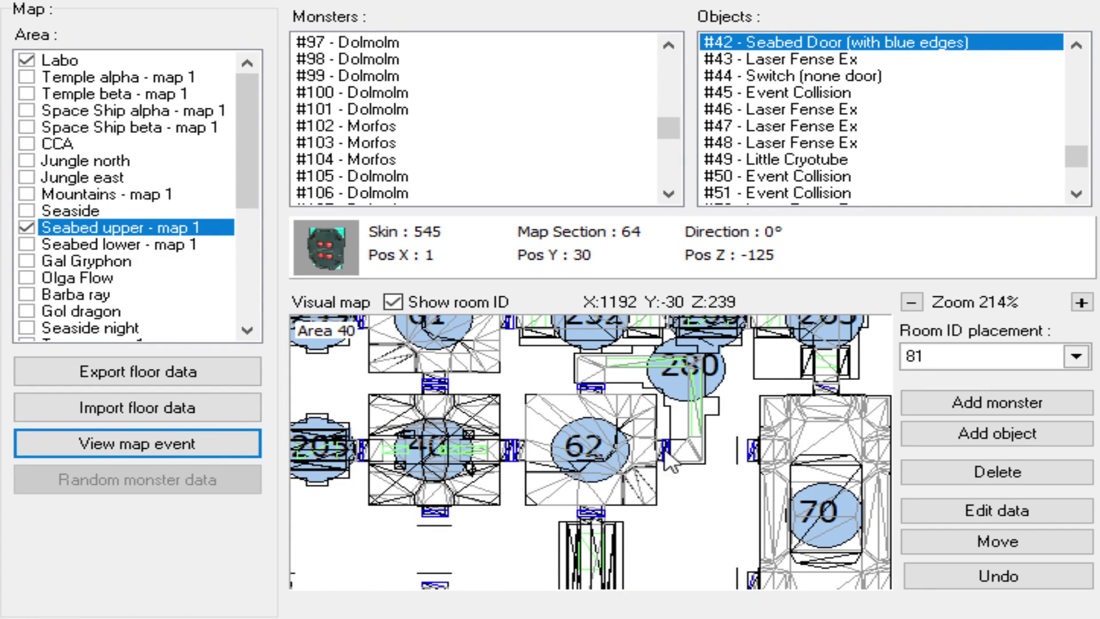
{"action": "left_click_drag", "start_coordinate": [614, 399], "coordinate": [620, 459]}
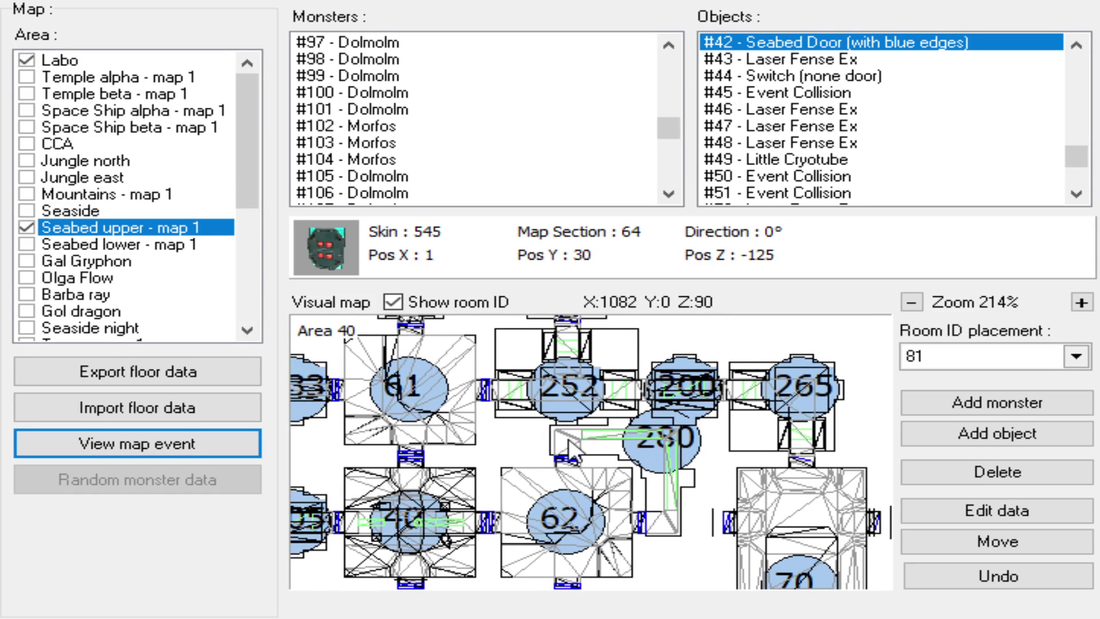
{"action": "left_click_drag", "start_coordinate": [563, 493], "coordinate": [656, 471]}
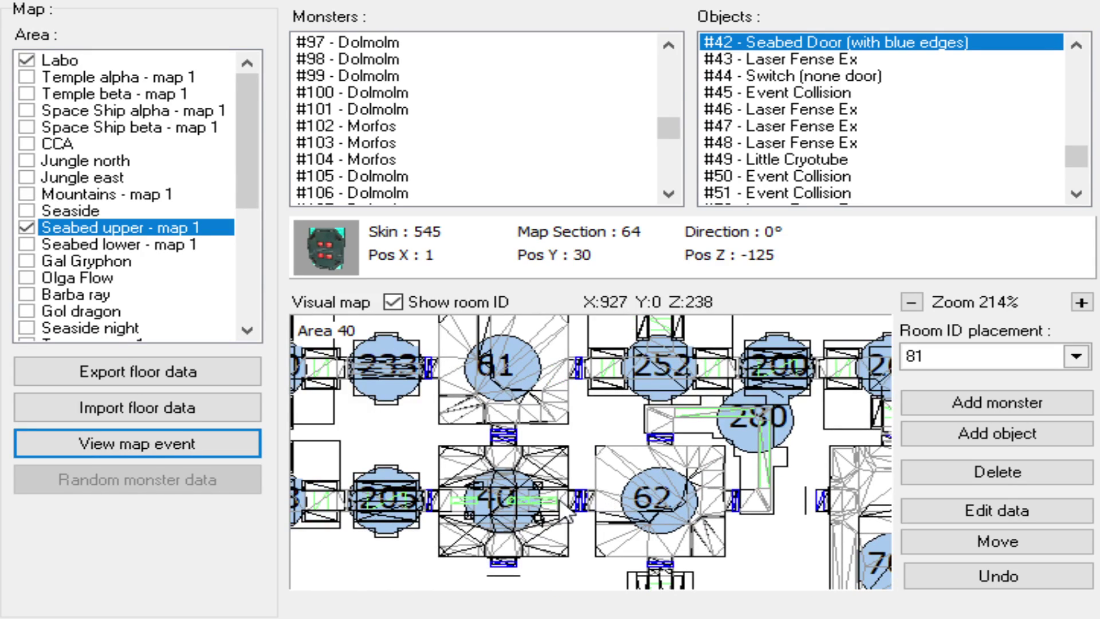
{"action": "left_click_drag", "start_coordinate": [543, 507], "coordinate": [603, 492]}
{"action": "scroll", "coordinate": [504, 499], "scroll_direction": "down", "scroll_amount": 3}
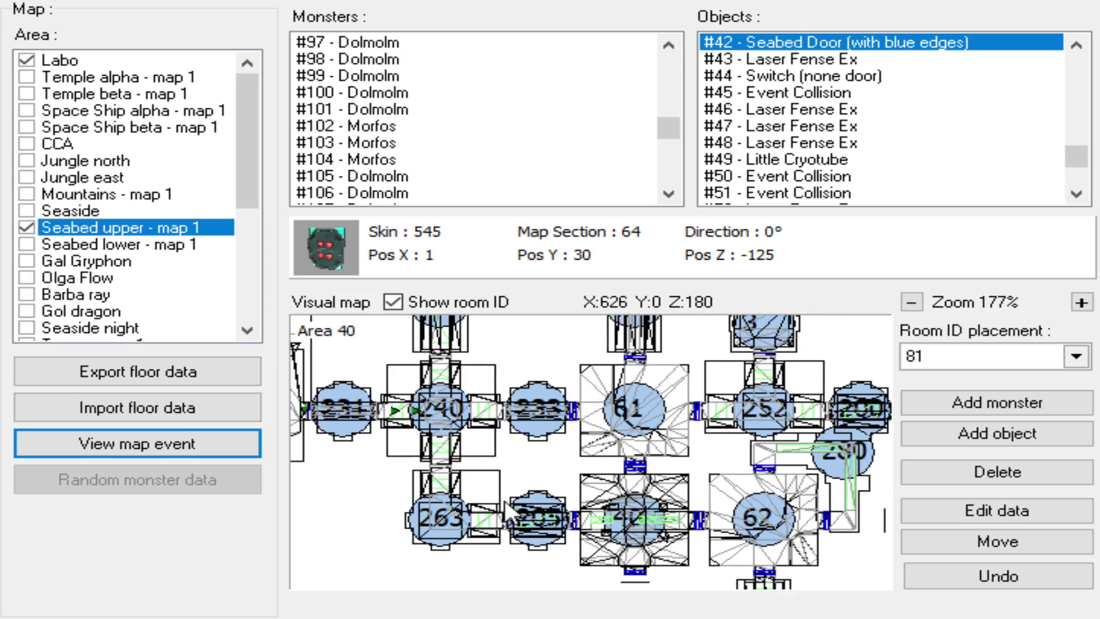
- Examine the route past rooms 70, 265 and 252, then the area from room 80 down to room 61
{"action": "left_click_drag", "start_coordinate": [450, 458], "coordinate": [395, 433]}
{"action": "left_click_drag", "start_coordinate": [683, 465], "coordinate": [659, 518]}
{"action": "left_click_drag", "start_coordinate": [681, 335], "coordinate": [702, 498]}
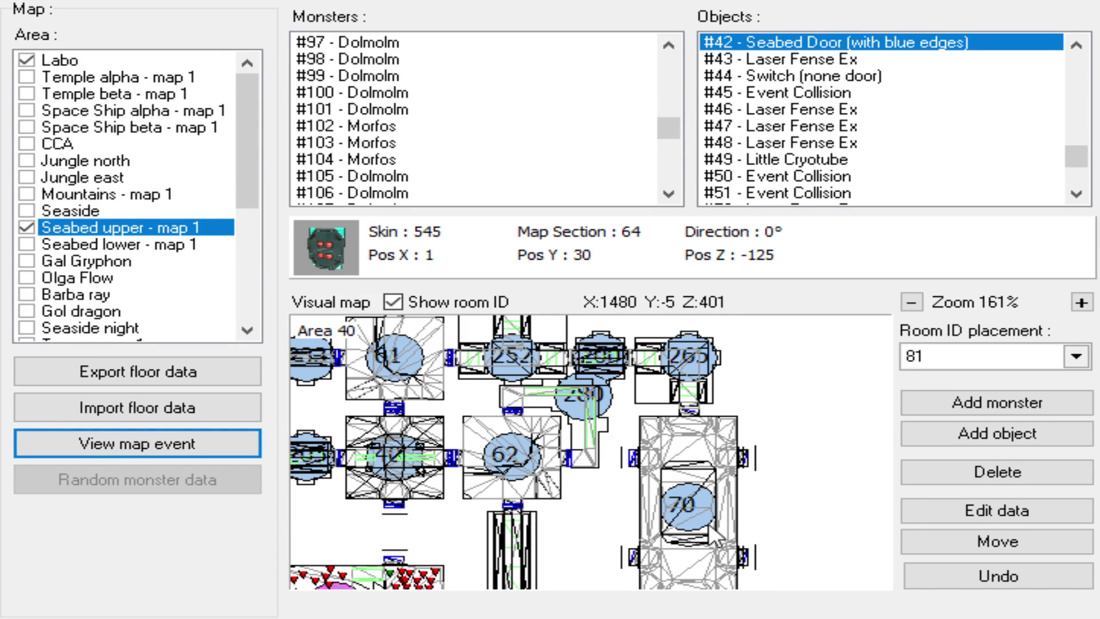
{"action": "left_click_drag", "start_coordinate": [695, 438], "coordinate": [697, 490]}
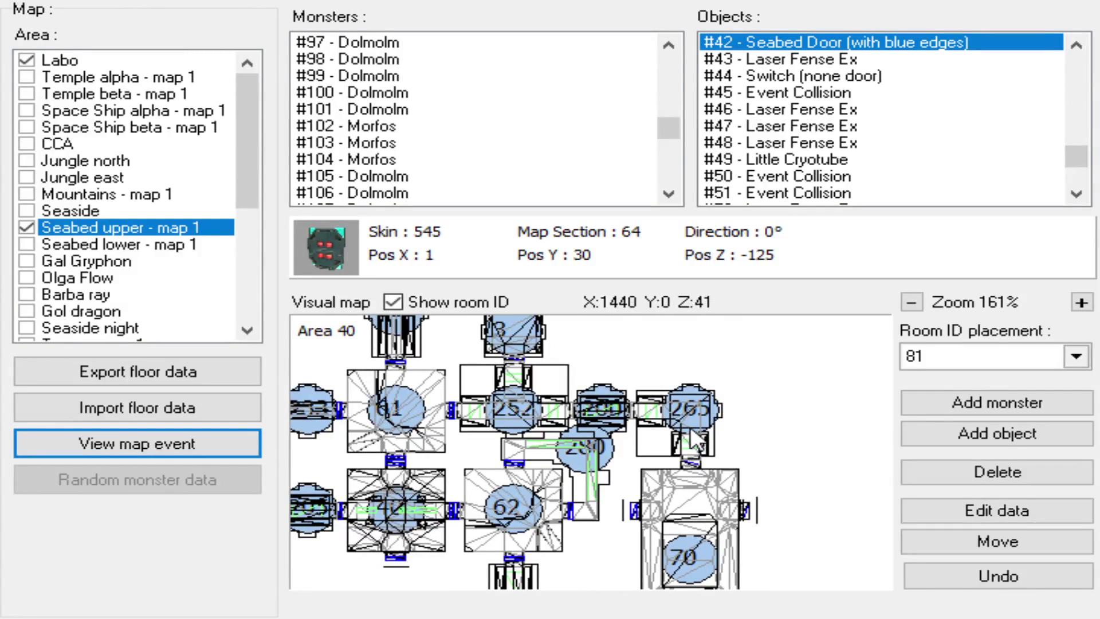
{"action": "left_click_drag", "start_coordinate": [401, 409], "coordinate": [545, 414]}
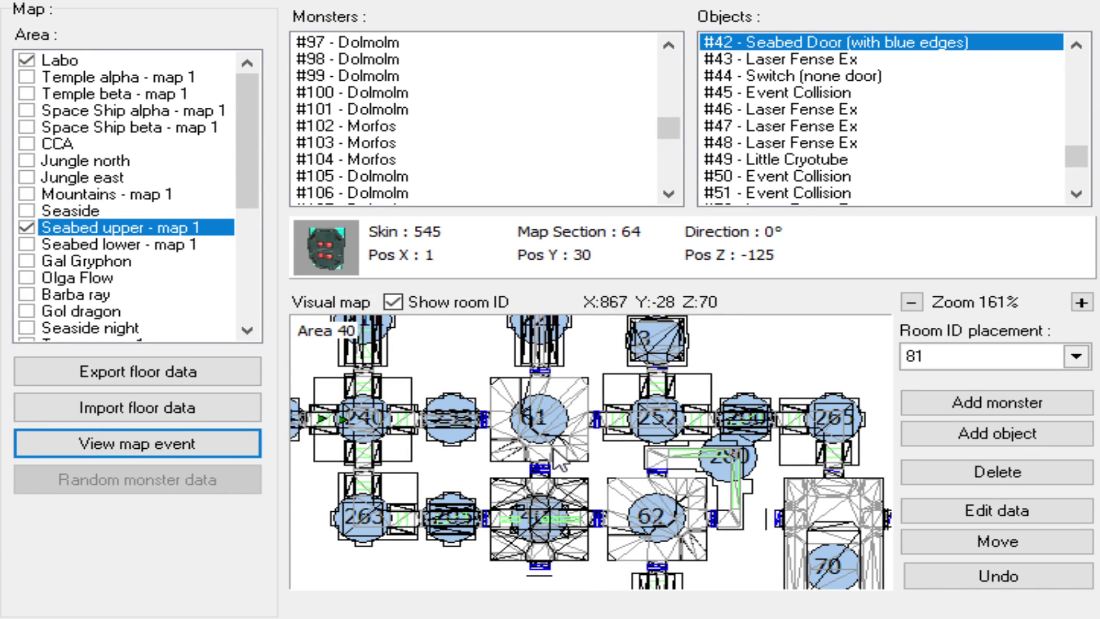
{"action": "mouse_move", "coordinate": [551, 428]}
{"action": "left_mouse_down"}
{"action": "mouse_move", "coordinate": [589, 466]}
{"action": "mouse_move", "coordinate": [532, 509]}
{"action": "mouse_move", "coordinate": [504, 470]}
{"action": "mouse_move", "coordinate": [566, 467]}
{"action": "mouse_move", "coordinate": [542, 466]}
{"action": "mouse_move", "coordinate": [535, 428]}
{"action": "left_mouse_up"}
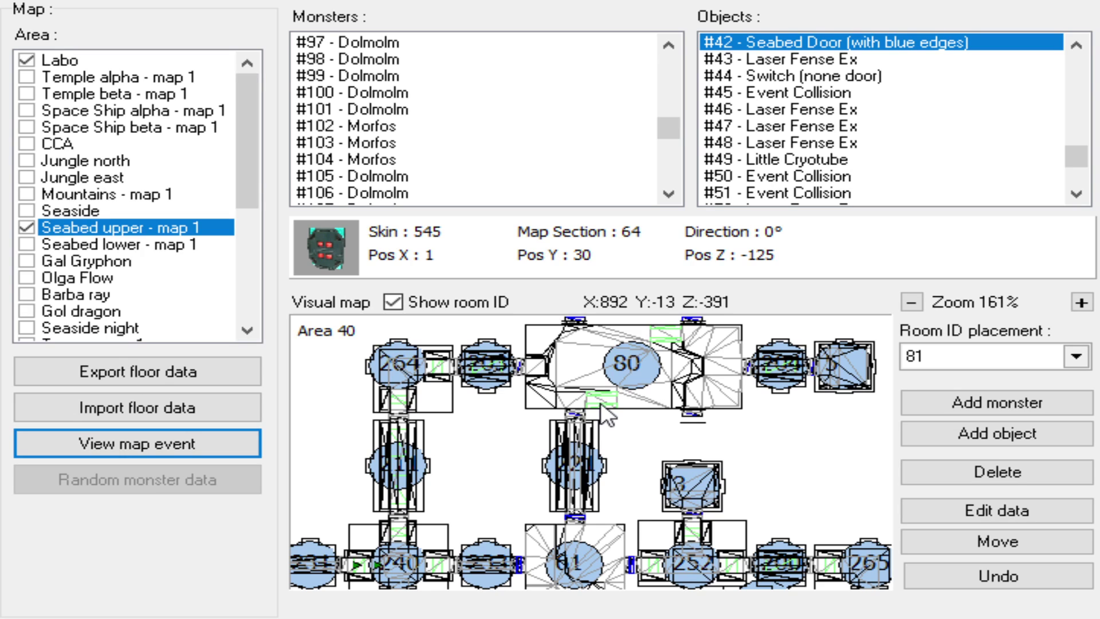
{"action": "scroll", "coordinate": [601, 407], "scroll_direction": "up", "scroll_amount": 1}
{"action": "scroll", "coordinate": [613, 424], "scroll_direction": "down", "scroll_amount": 3}
{"action": "scroll", "coordinate": [567, 481], "scroll_direction": "up", "scroll_amount": 6}
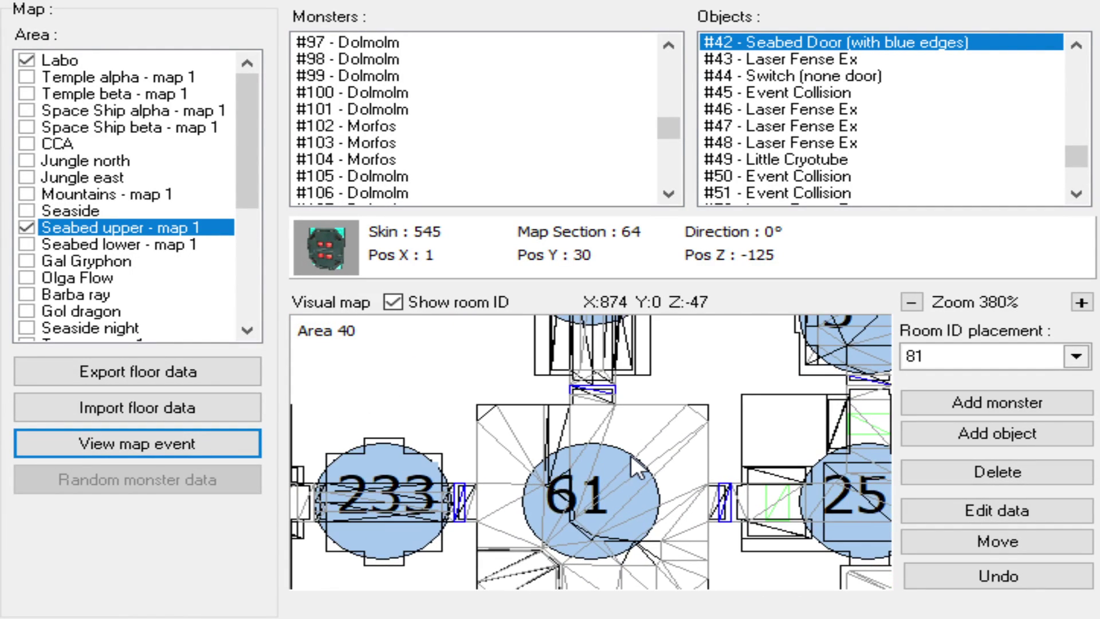
{"action": "scroll", "coordinate": [631, 455], "scroll_direction": "down", "scroll_amount": 1}
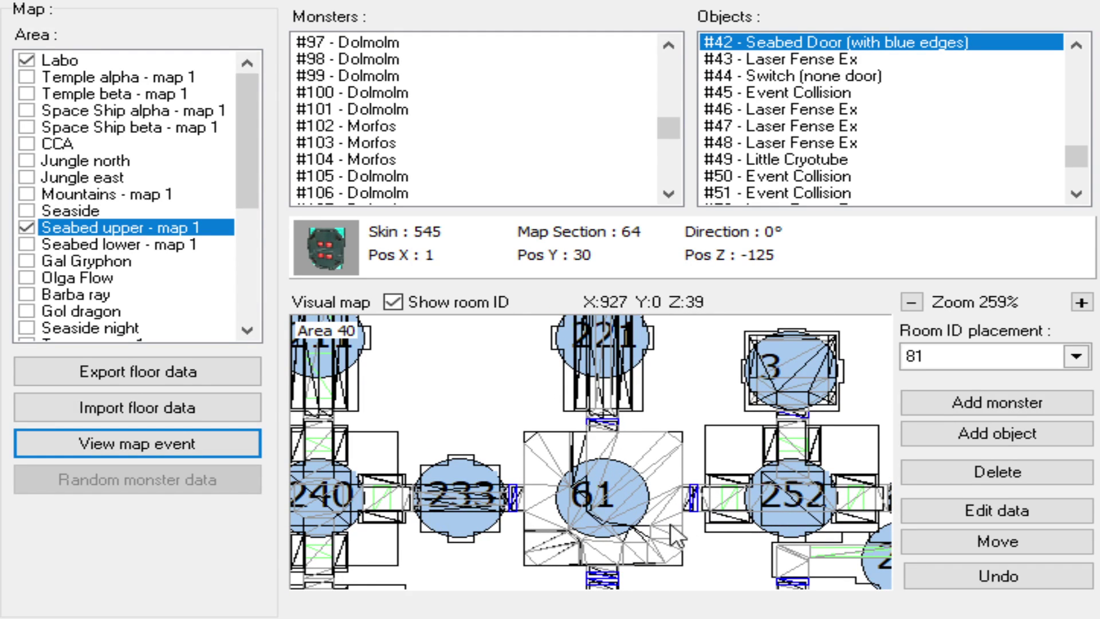
- Examine the route from room 61 past rooms 240, 211, 264 and 203 to room 80
{"action": "scroll", "coordinate": [562, 498], "scroll_direction": "down", "scroll_amount": 2}
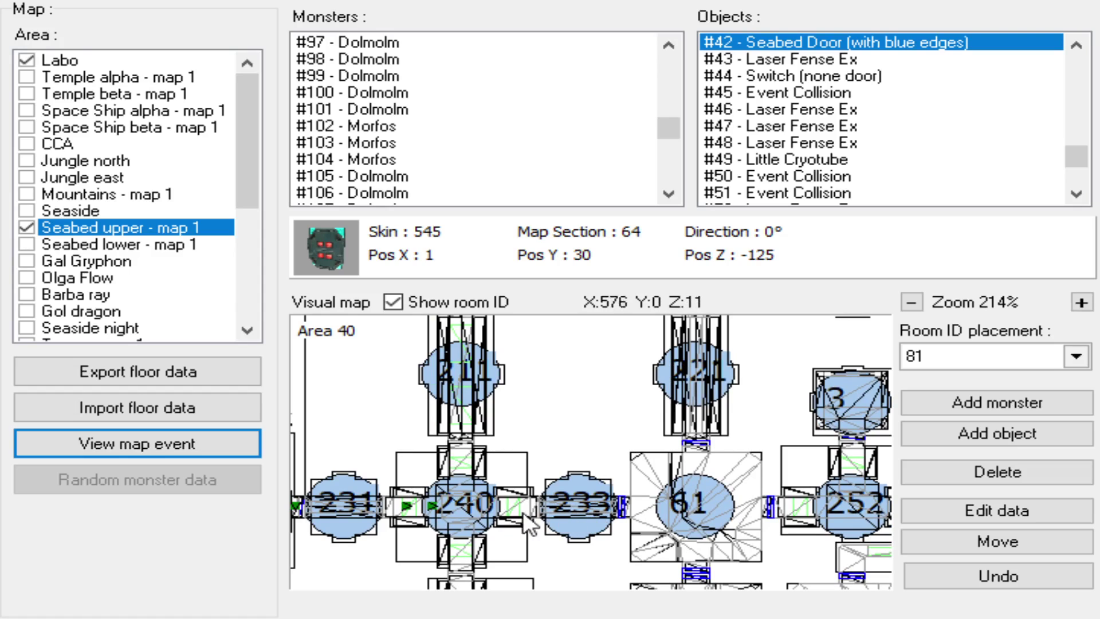
{"action": "left_click_drag", "start_coordinate": [477, 503], "coordinate": [465, 590]}
{"action": "left_click_drag", "start_coordinate": [646, 535], "coordinate": [634, 544]}
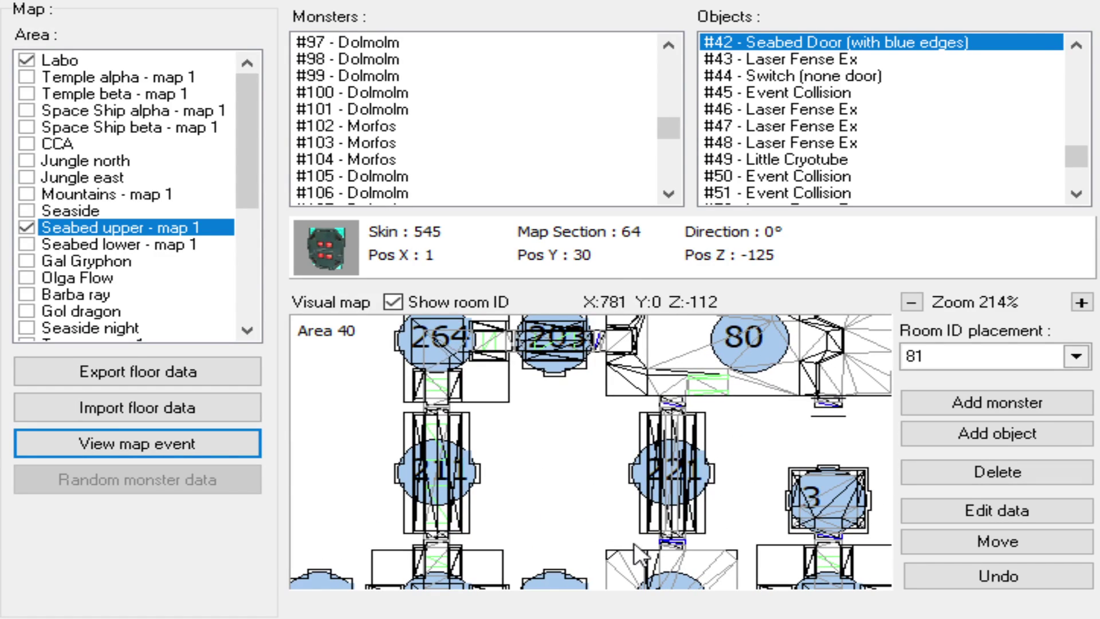
{"action": "left_click_drag", "start_coordinate": [672, 398], "coordinate": [723, 403]}
{"action": "left_click_drag", "start_coordinate": [483, 542], "coordinate": [540, 452]}
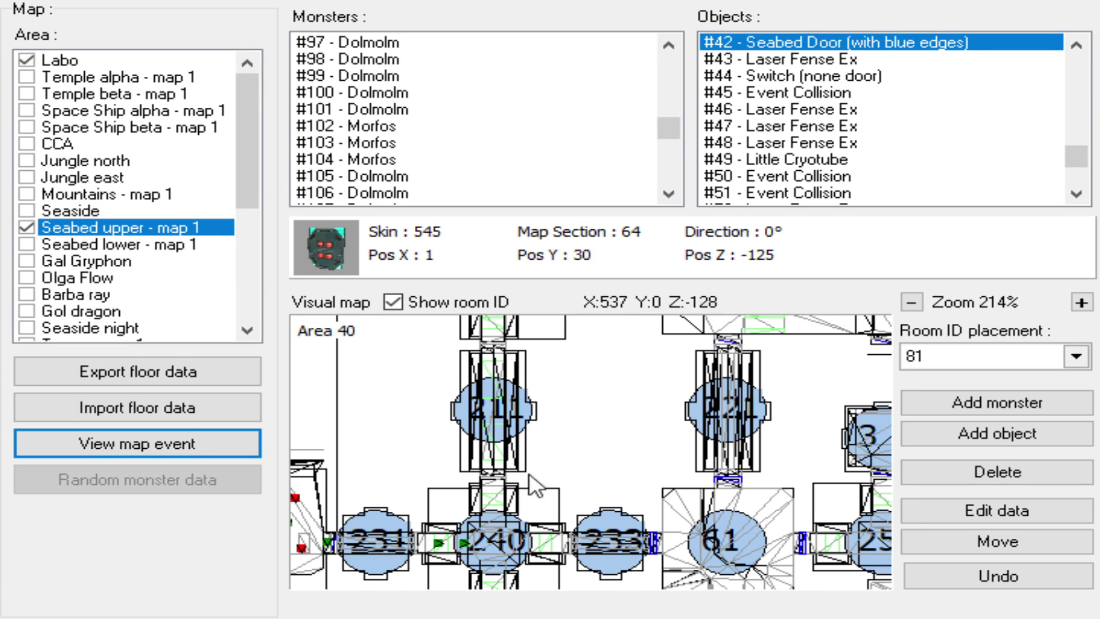
{"action": "left_click_drag", "start_coordinate": [515, 353], "coordinate": [511, 457]}
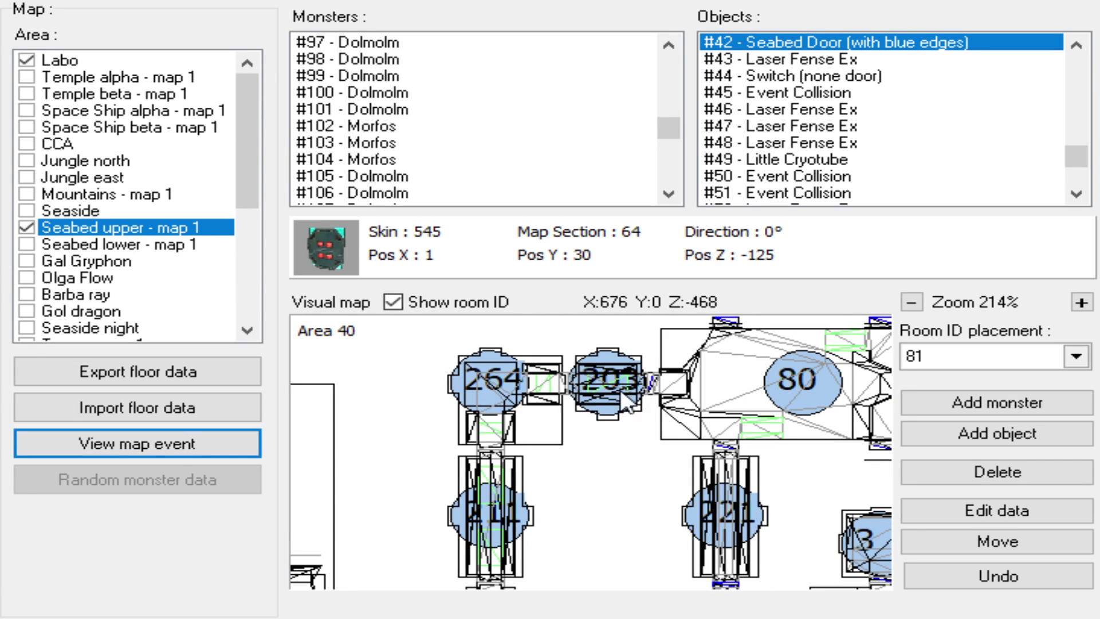
{"action": "left_click_drag", "start_coordinate": [659, 395], "coordinate": [608, 400]}
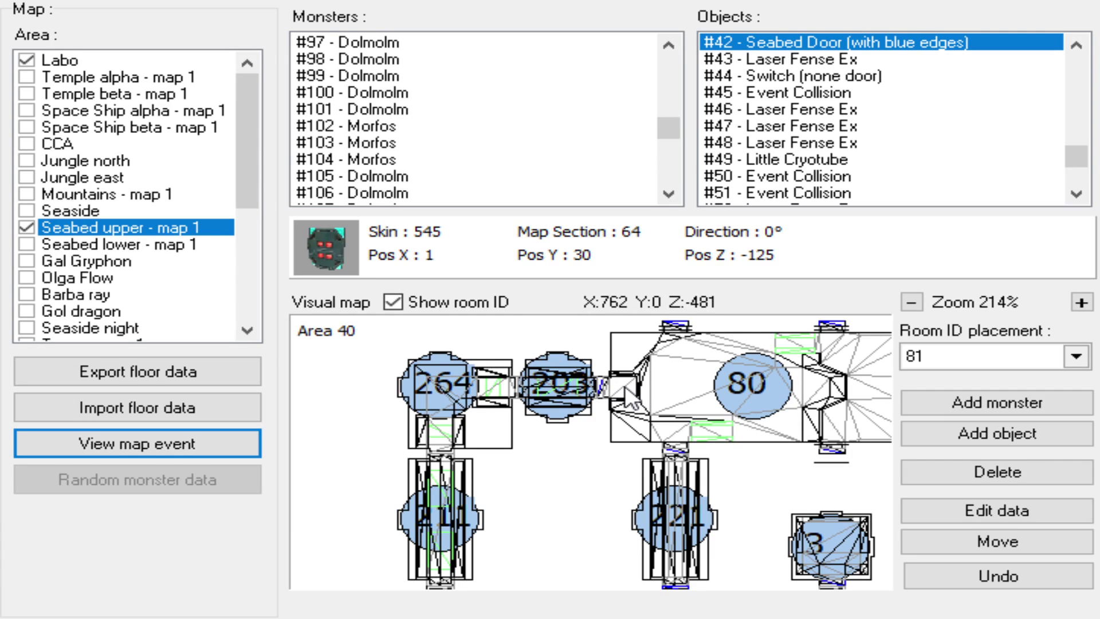
{"action": "left_click_drag", "start_coordinate": [646, 394], "coordinate": [518, 403]}
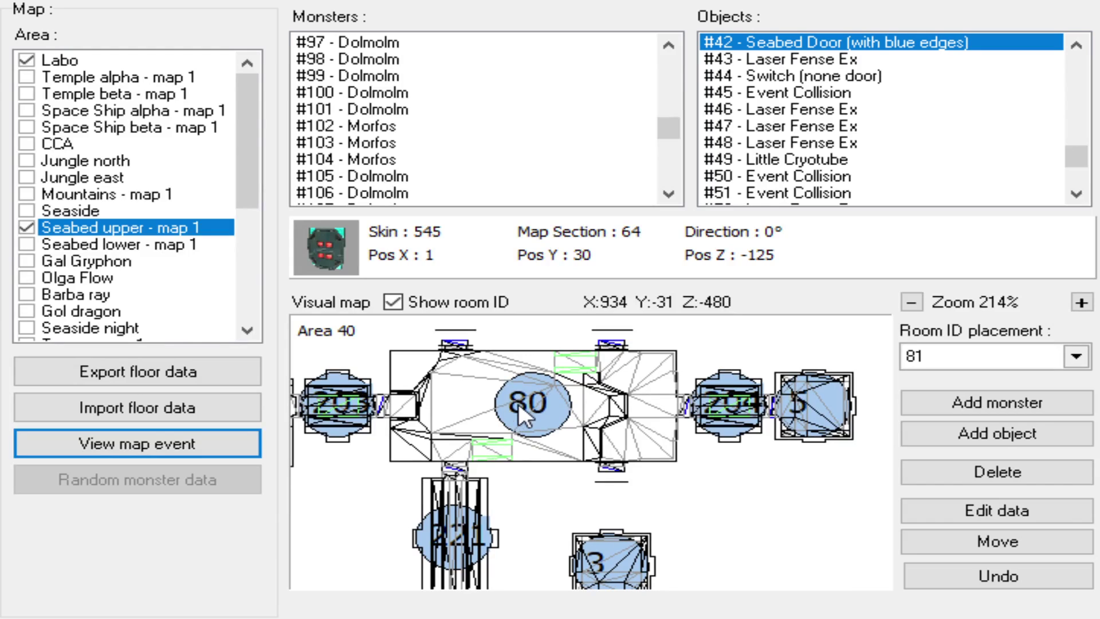
- Place a Teleporter (Ep 2) near the centre of room 5, at about X 1, Z 5, and open its data for editing
{"action": "scroll", "coordinate": [702, 412], "scroll_direction": "up", "scroll_amount": 4}
{"action": "left_click_drag", "start_coordinate": [701, 410], "coordinate": [679, 414]}
{"action": "scroll", "coordinate": [680, 415], "scroll_direction": "down", "scroll_amount": 1}
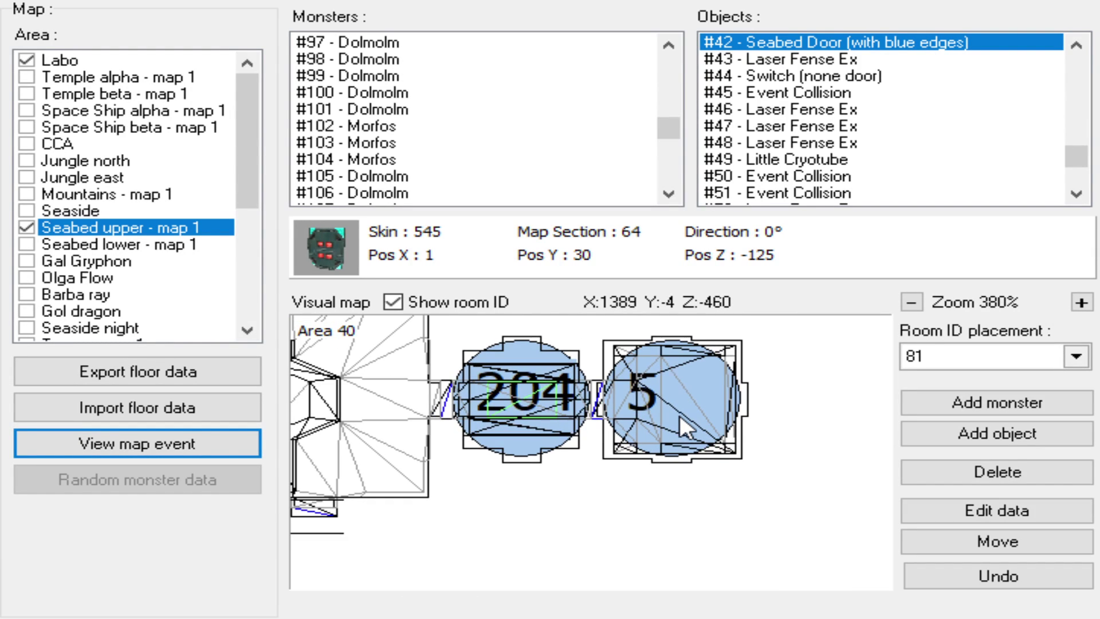
{"action": "scroll", "coordinate": [675, 406], "scroll_direction": "up", "scroll_amount": 2}
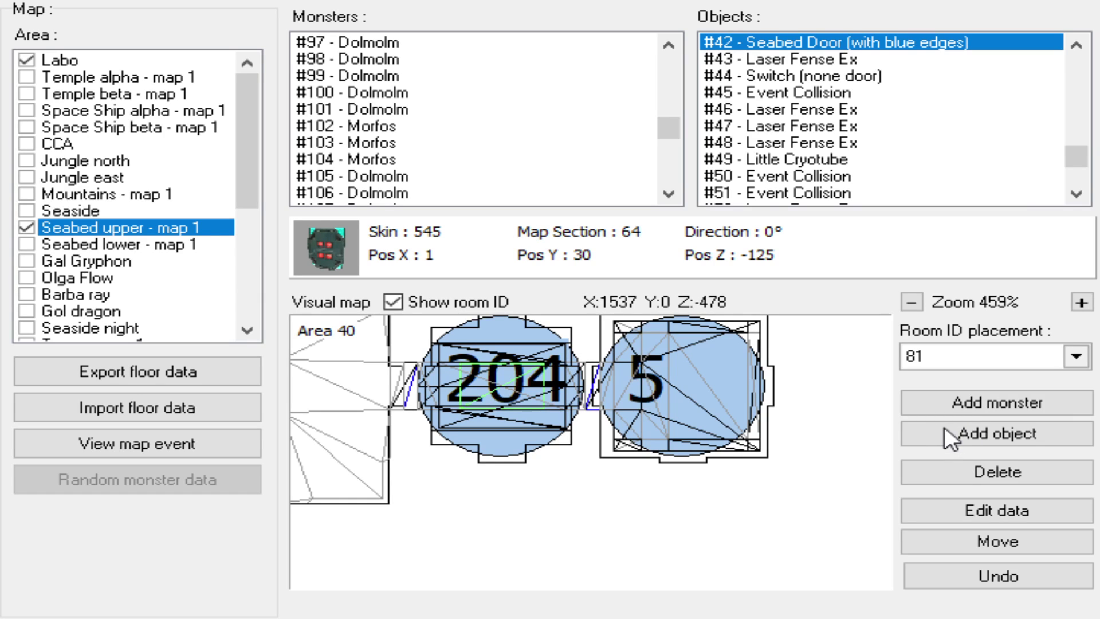
{"action": "left_click", "coordinate": [919, 441]}
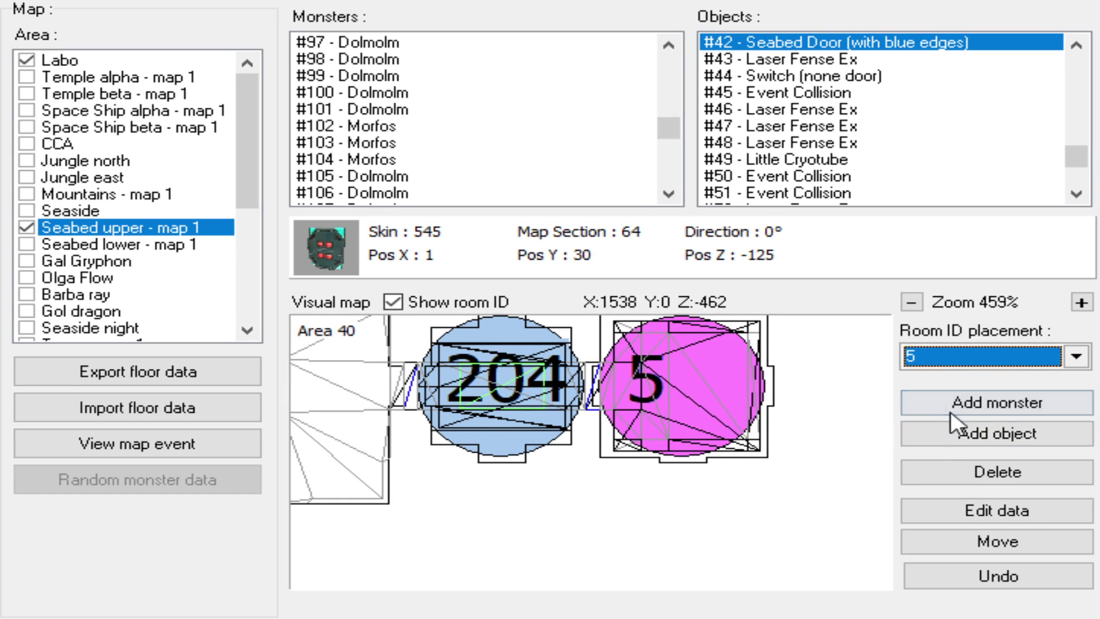
{"action": "left_click", "coordinate": [987, 434]}
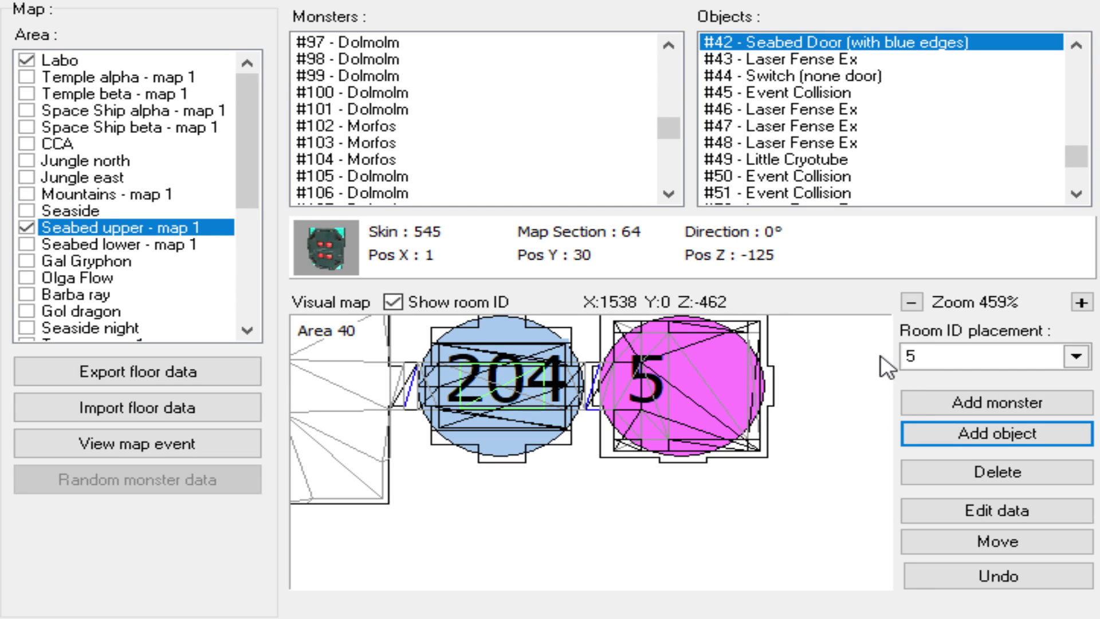
{"action": "left_click", "coordinate": [689, 384]}
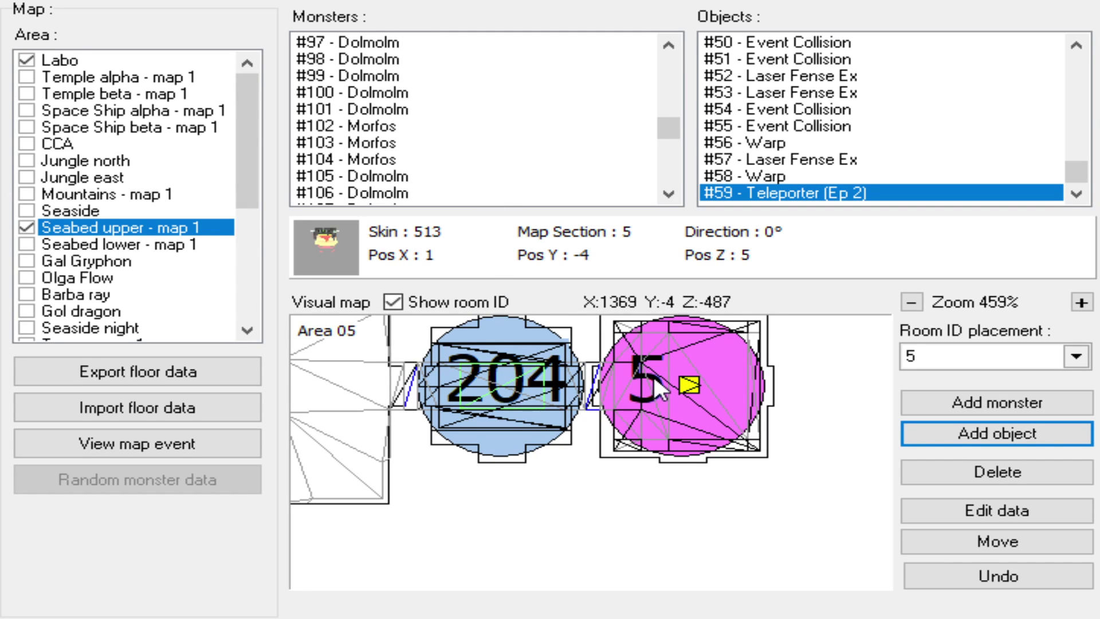
{"action": "left_click", "coordinate": [993, 511]}
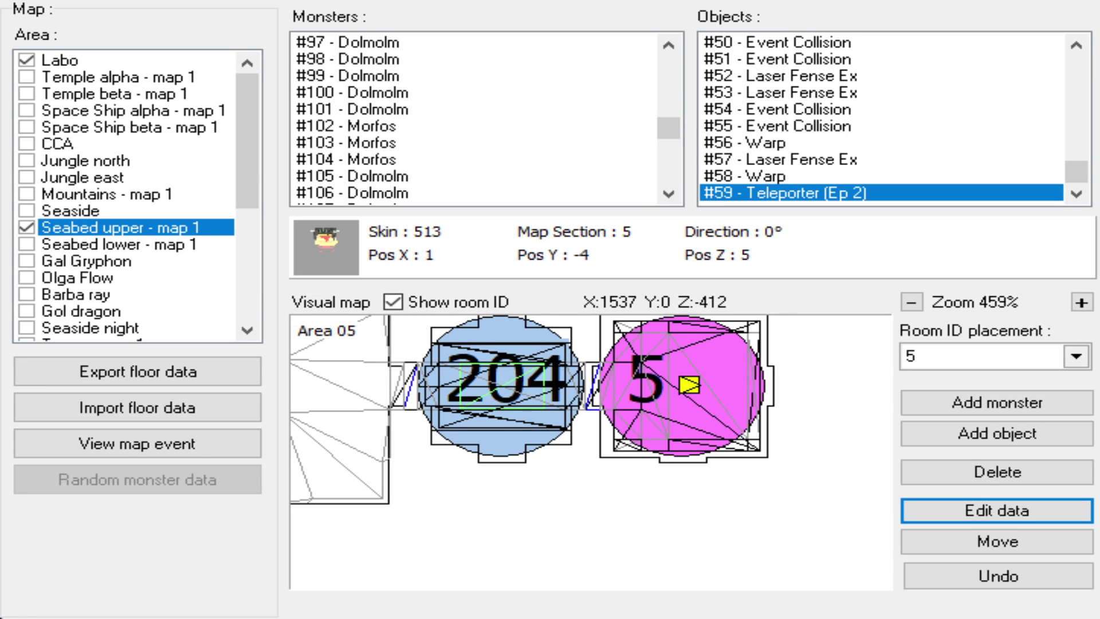
- Examine the passage between rooms 5, 204 and 80, then the map area down to room 64
{"action": "scroll", "coordinate": [630, 417], "scroll_direction": "down", "scroll_amount": 3}
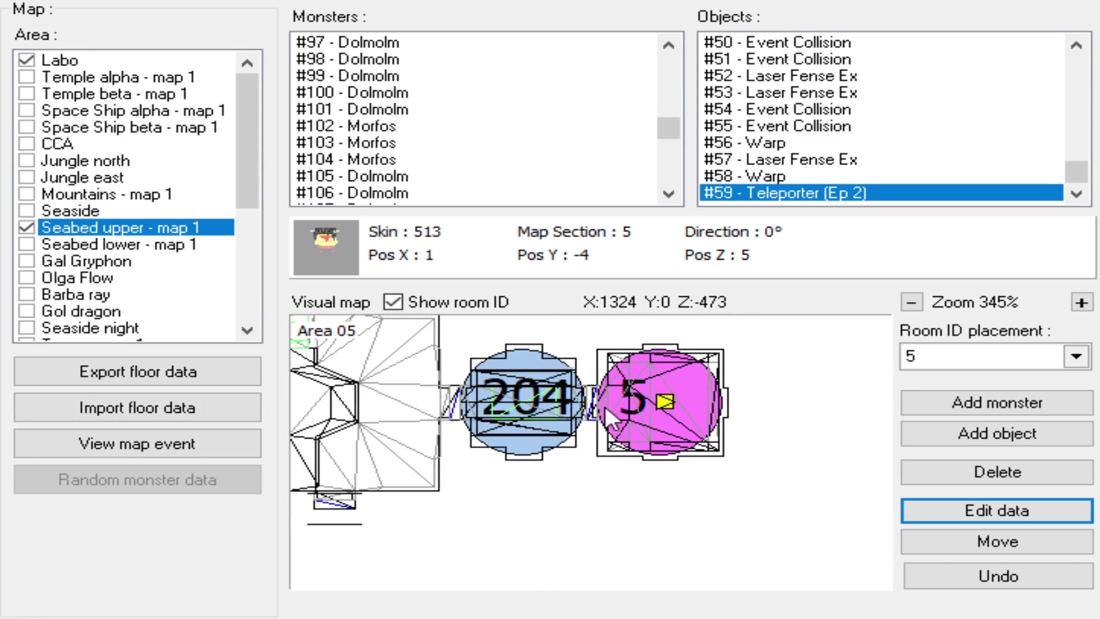
{"action": "mouse_move", "coordinate": [625, 452]}
{"action": "left_mouse_down"}
{"action": "mouse_move", "coordinate": [680, 435]}
{"action": "mouse_move", "coordinate": [666, 449]}
{"action": "mouse_move", "coordinate": [619, 446]}
{"action": "left_mouse_up"}
{"action": "scroll", "coordinate": [667, 448], "scroll_direction": "up", "scroll_amount": 8}
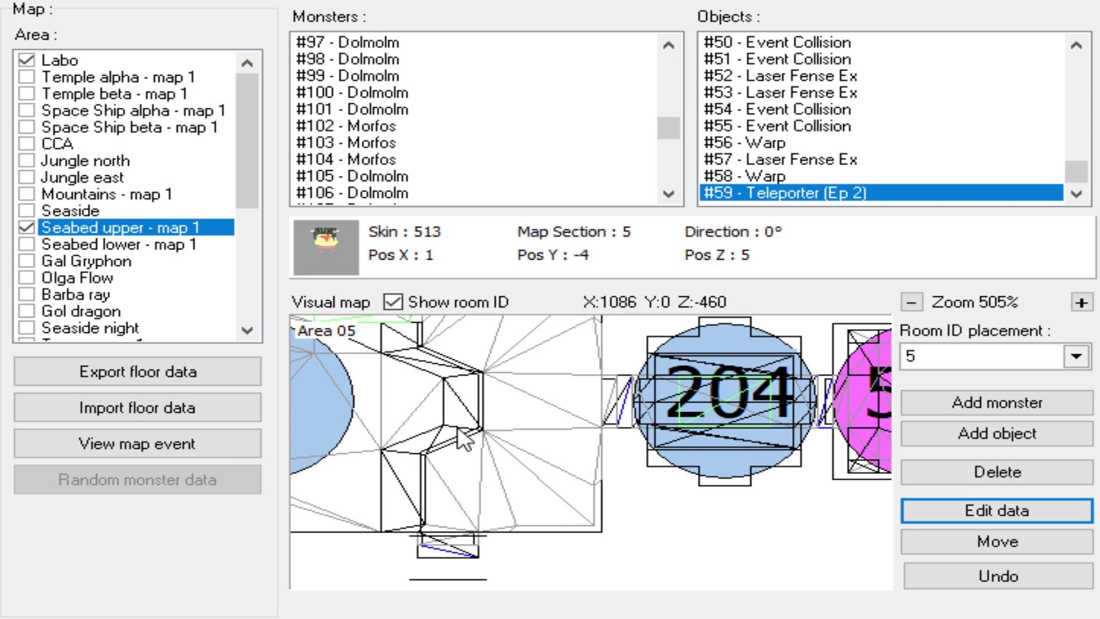
{"action": "scroll", "coordinate": [458, 427], "scroll_direction": "down", "scroll_amount": 3}
{"action": "scroll", "coordinate": [487, 434], "scroll_direction": "down", "scroll_amount": 3}
{"action": "scroll", "coordinate": [545, 422], "scroll_direction": "down", "scroll_amount": 5}
{"action": "scroll", "coordinate": [567, 413], "scroll_direction": "down", "scroll_amount": 3}
{"action": "scroll", "coordinate": [654, 460], "scroll_direction": "down", "scroll_amount": 5}
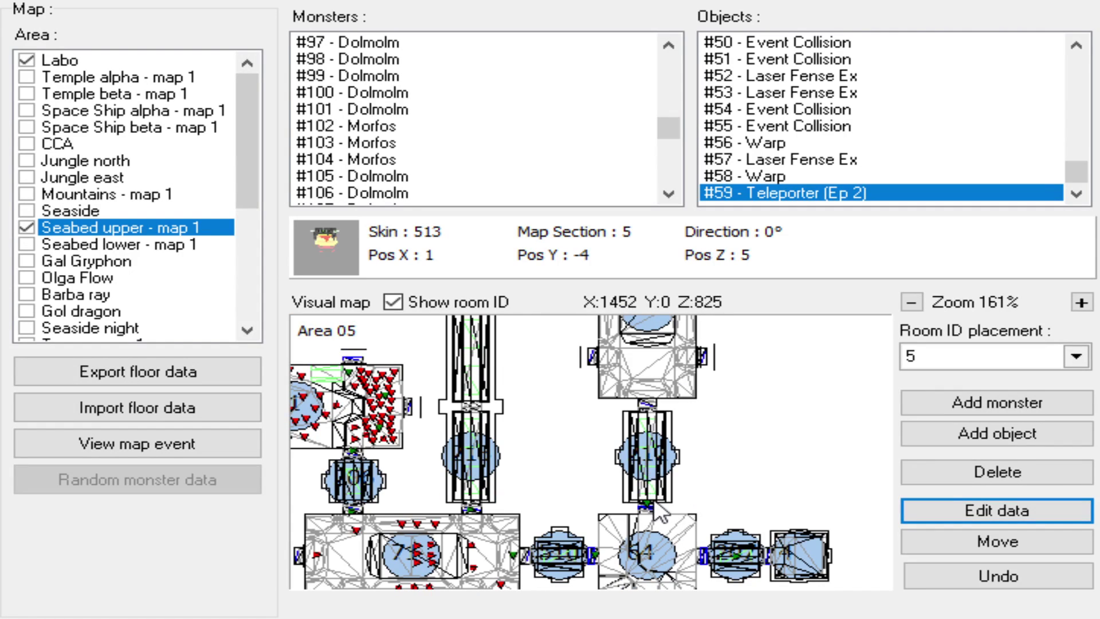
- Examine the route from room 64 up to rooms 70 and 265 and back down
{"action": "scroll", "coordinate": [660, 414], "scroll_direction": "up", "scroll_amount": 2}
{"action": "scroll", "coordinate": [659, 413], "scroll_direction": "up", "scroll_amount": 3}
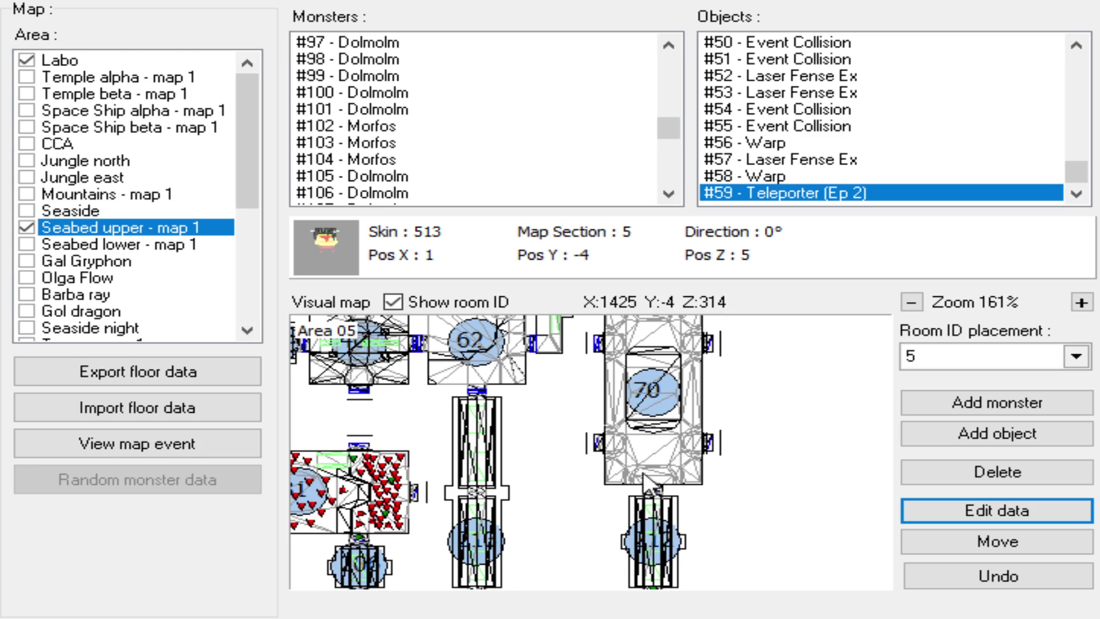
{"action": "scroll", "coordinate": [643, 471], "scroll_direction": "up", "scroll_amount": 3}
{"action": "scroll", "coordinate": [670, 474], "scroll_direction": "up", "scroll_amount": 2}
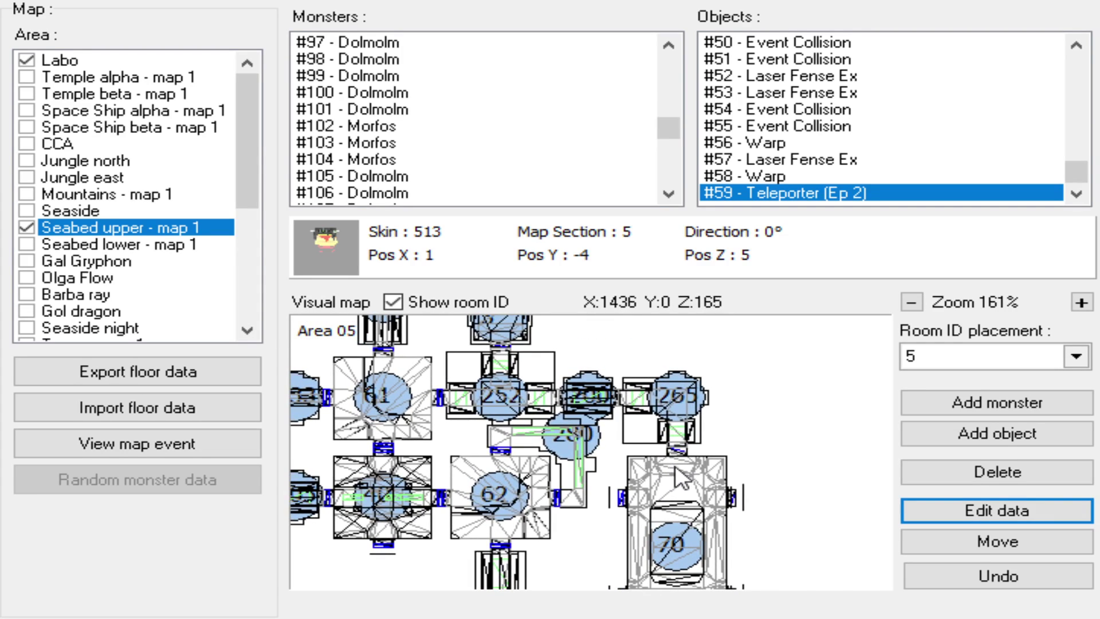
{"action": "scroll", "coordinate": [668, 470], "scroll_direction": "down", "scroll_amount": 5}
{"action": "scroll", "coordinate": [659, 471], "scroll_direction": "down", "scroll_amount": 3}
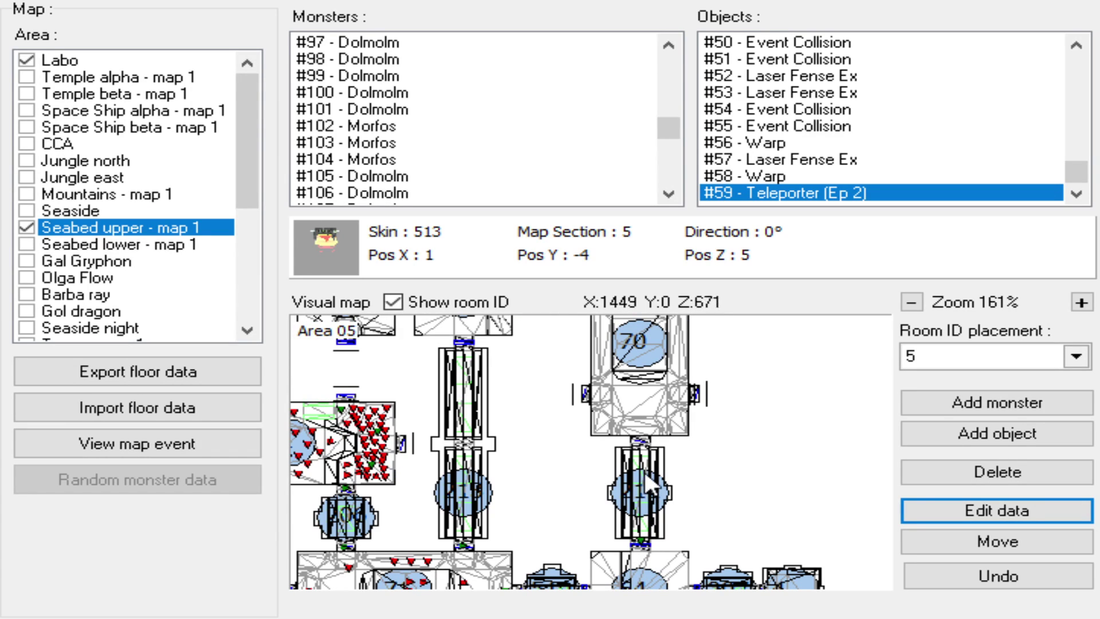
{"action": "left_click_drag", "start_coordinate": [652, 405], "coordinate": [668, 414]}
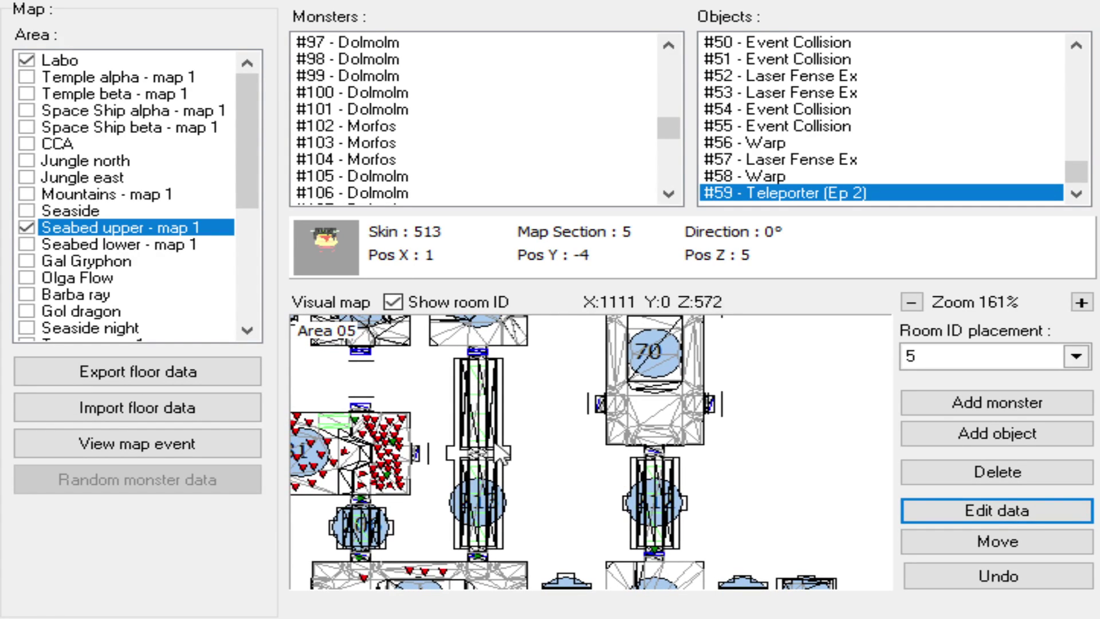
- Examine how rooms 62, 40, 61 and 252 connect with each other and with room 70
{"action": "scroll", "coordinate": [493, 453], "scroll_direction": "up", "scroll_amount": 4}
{"action": "left_click_drag", "start_coordinate": [471, 396], "coordinate": [560, 511]}
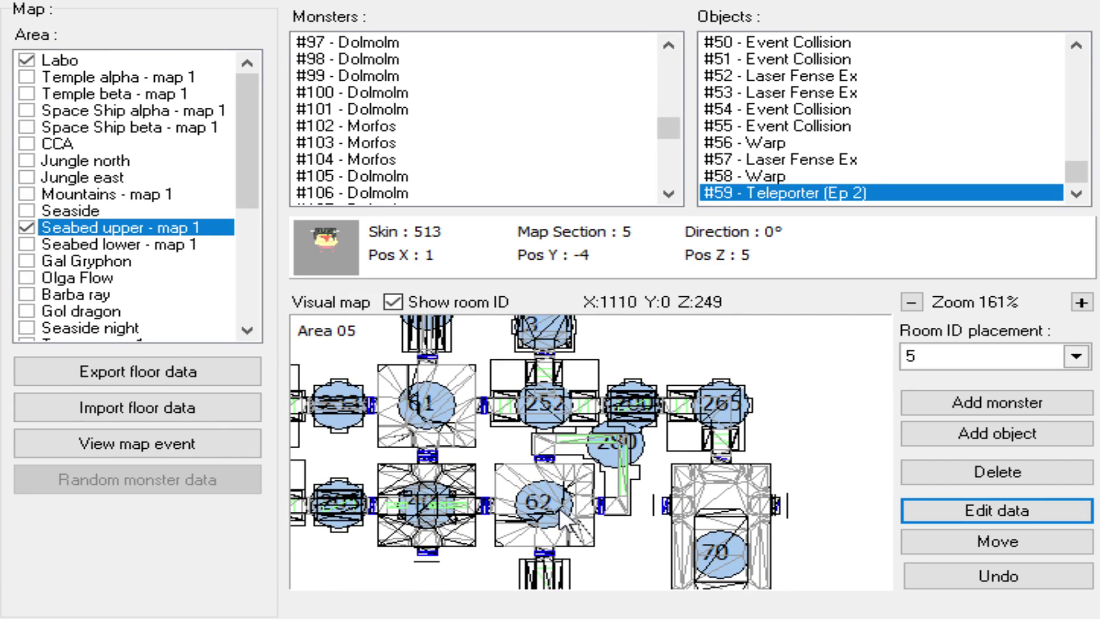
{"action": "left_click_drag", "start_coordinate": [436, 506], "coordinate": [479, 511]}
{"action": "left_click_drag", "start_coordinate": [558, 514], "coordinate": [477, 495]}
{"action": "scroll", "coordinate": [546, 523], "scroll_direction": "up", "scroll_amount": 3}
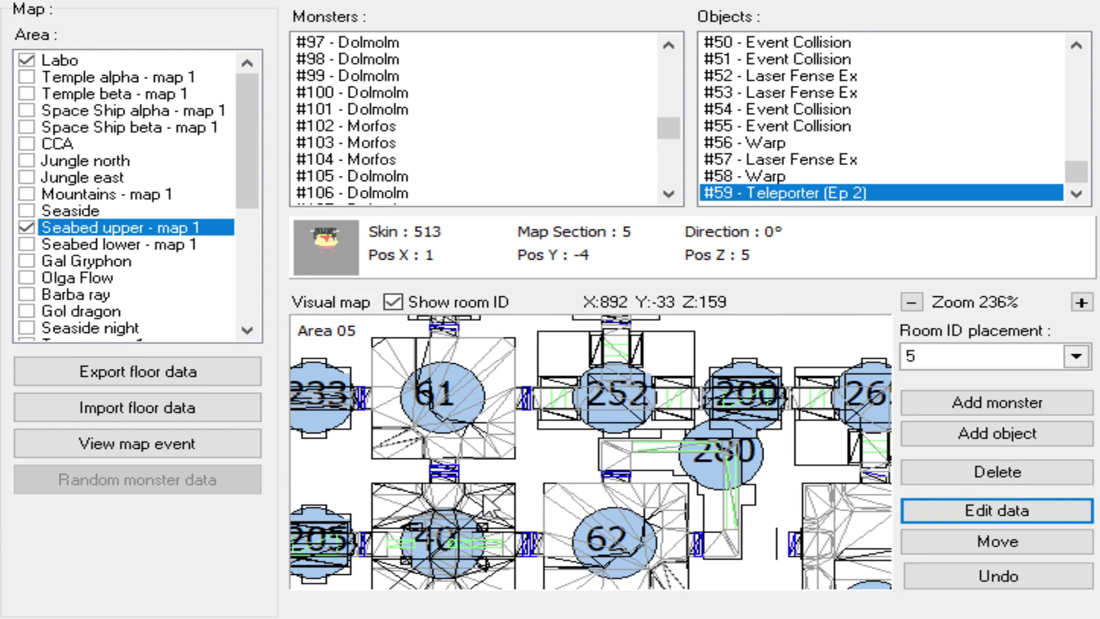
{"action": "scroll", "coordinate": [782, 472], "scroll_direction": "down", "scroll_amount": 2}
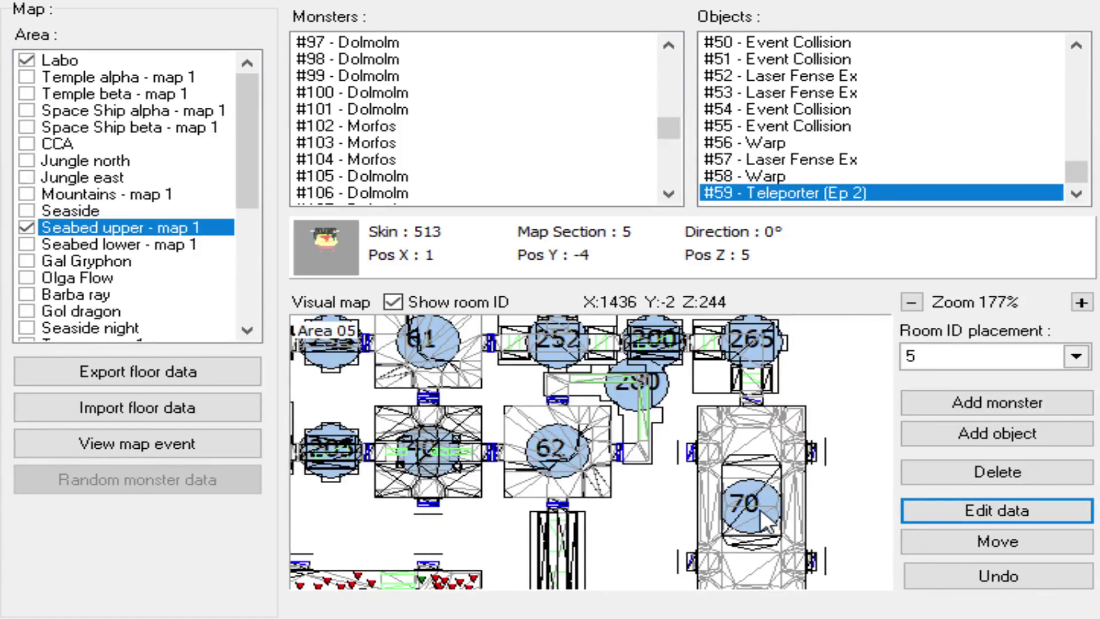
{"action": "left_click_drag", "start_coordinate": [759, 508], "coordinate": [766, 465]}
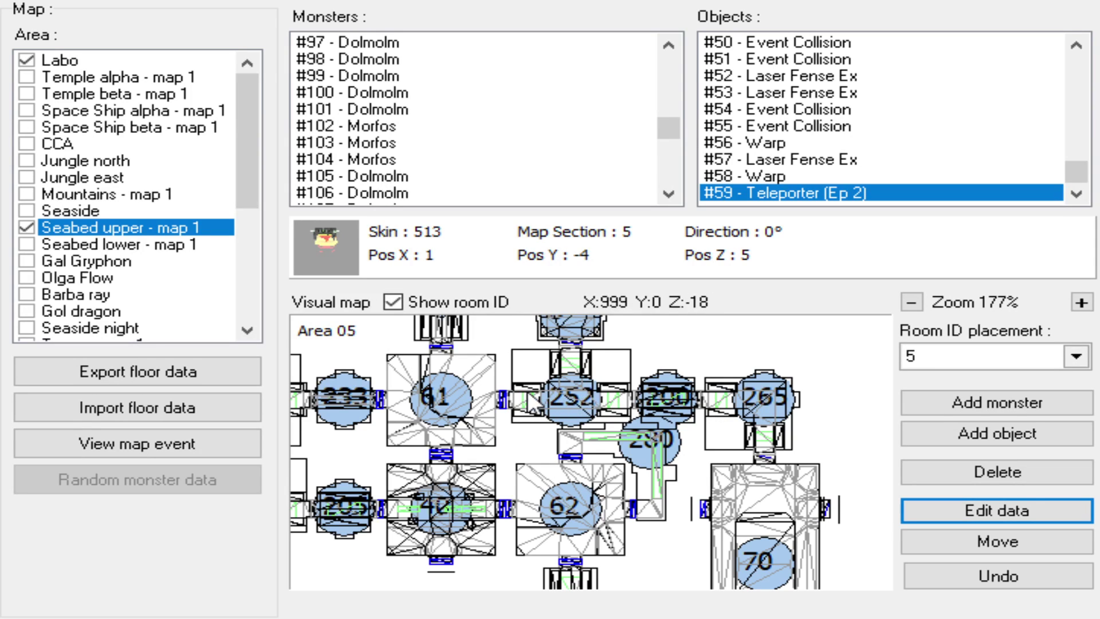
{"action": "left_click_drag", "start_coordinate": [516, 404], "coordinate": [596, 411]}
{"action": "scroll", "coordinate": [596, 411], "scroll_direction": "up", "scroll_amount": 2}
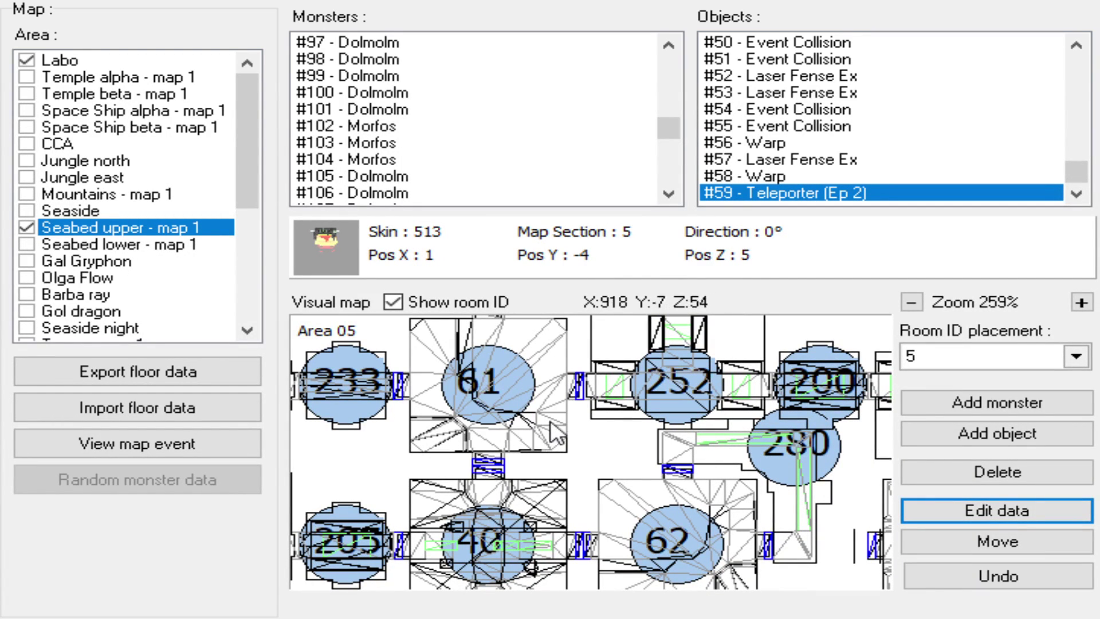
- Place a Little Cryotube in room 61 near its east exit, at about X 72, Z 30
{"action": "scroll", "coordinate": [529, 431], "scroll_direction": "up", "scroll_amount": 1}
{"action": "left_click_drag", "start_coordinate": [530, 430], "coordinate": [475, 561]}
{"action": "scroll", "coordinate": [532, 475], "scroll_direction": "down", "scroll_amount": 1}
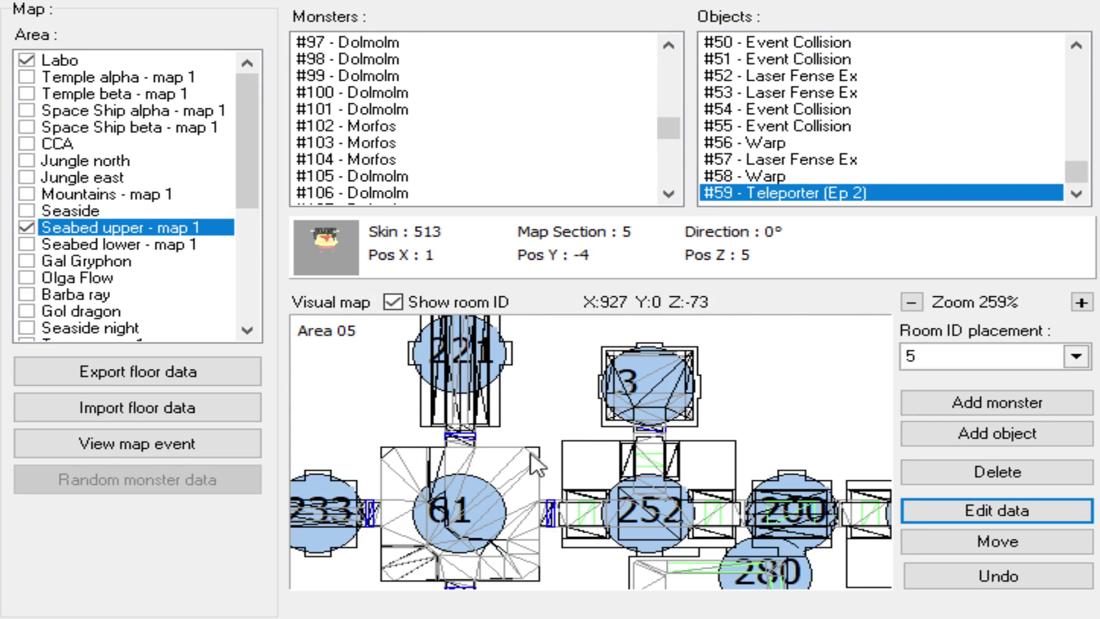
{"action": "scroll", "coordinate": [476, 561], "scroll_direction": "up", "scroll_amount": 1}
{"action": "left_click", "coordinate": [1078, 357]}
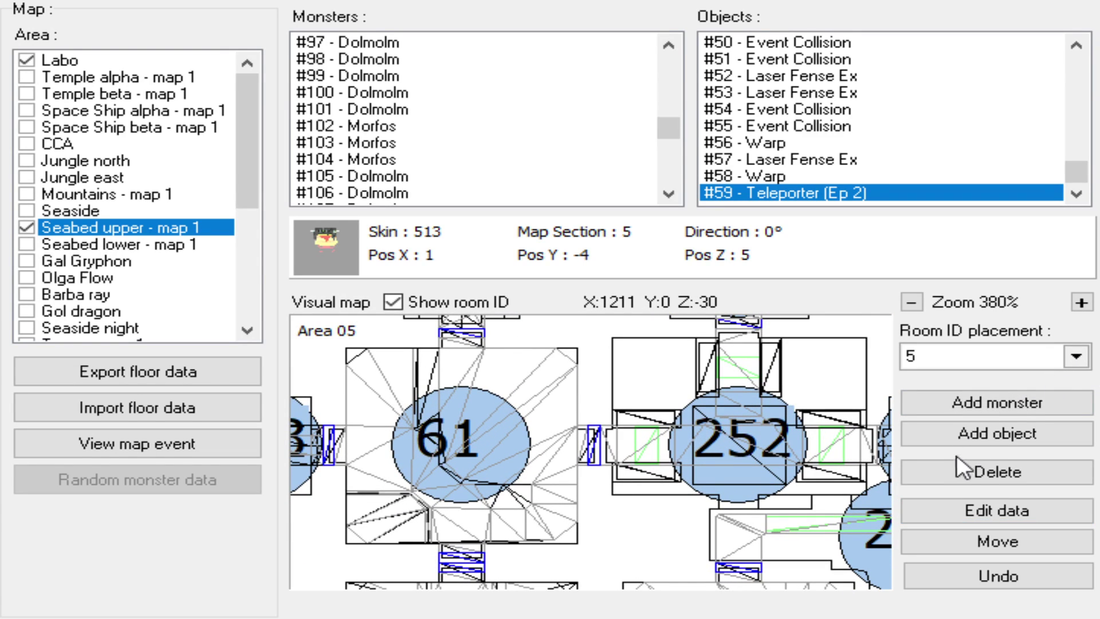
{"action": "left_click", "coordinate": [926, 380]}
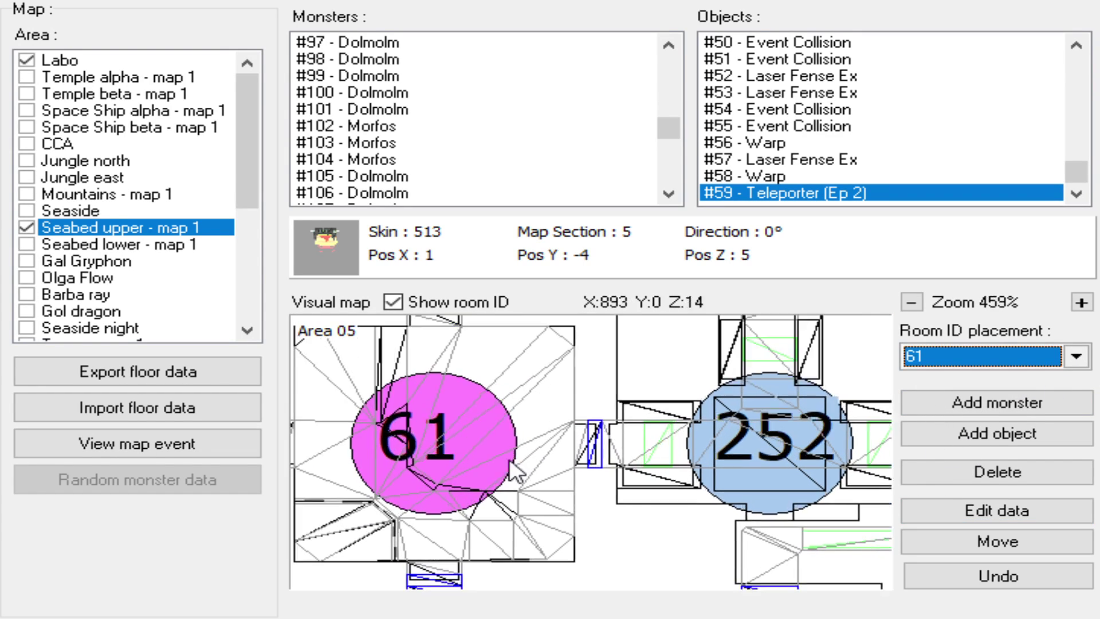
{"action": "left_click", "coordinate": [923, 435]}
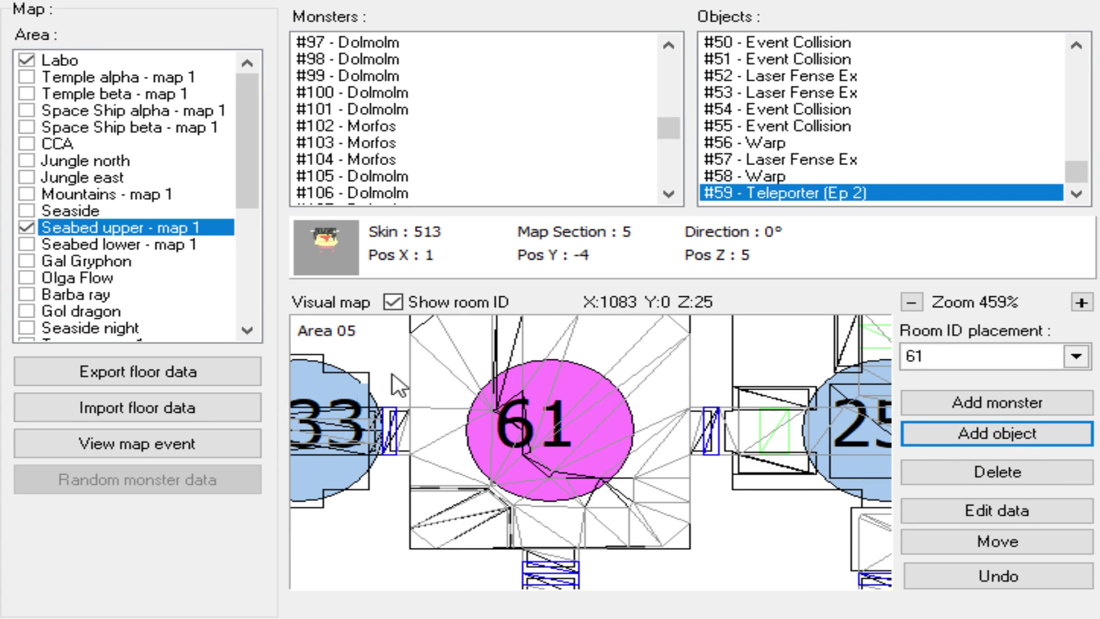
{"action": "left_click", "coordinate": [651, 465]}
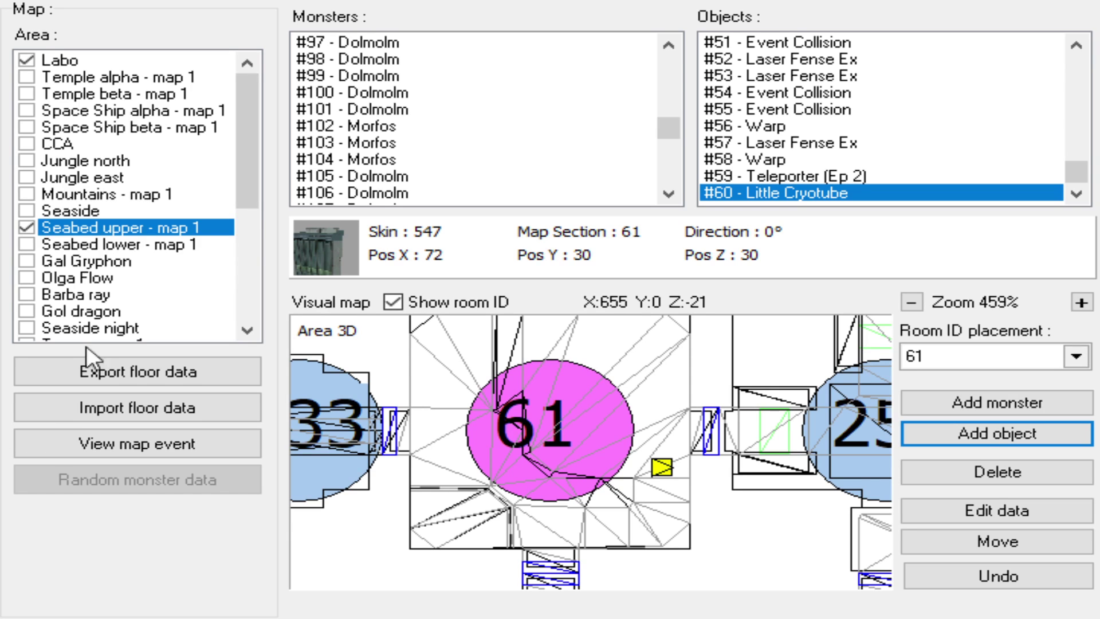
- Examine the exits of room 61, then the routes through rooms 221, 211, 264 and 203 to room 80
{"action": "left_click_drag", "start_coordinate": [605, 414], "coordinate": [524, 449]}
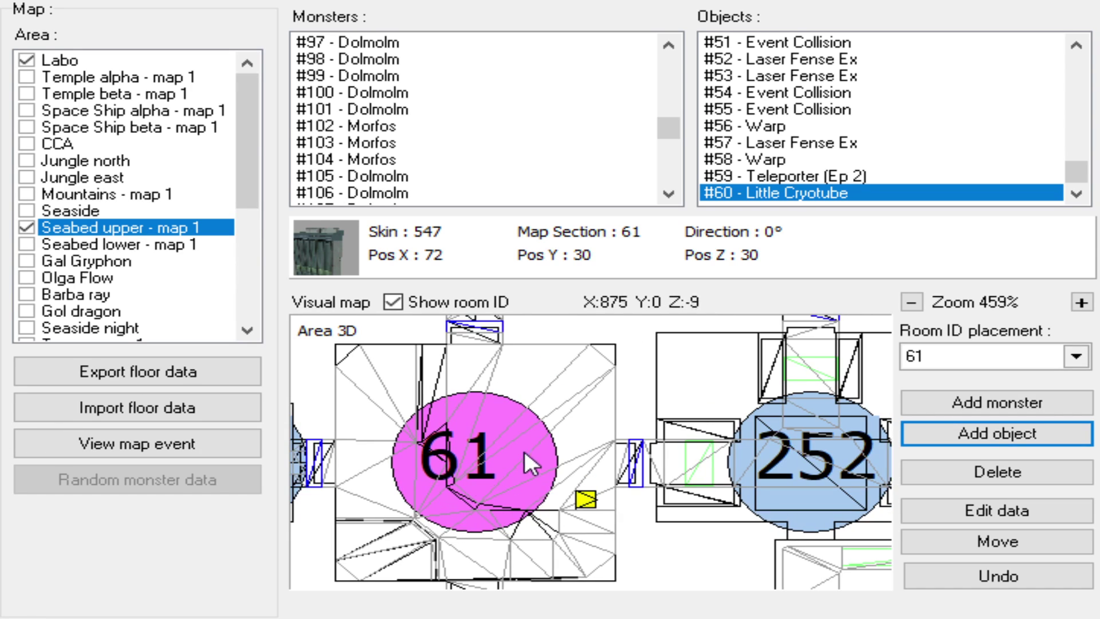
{"action": "scroll", "coordinate": [585, 446], "scroll_direction": "down", "scroll_amount": 3}
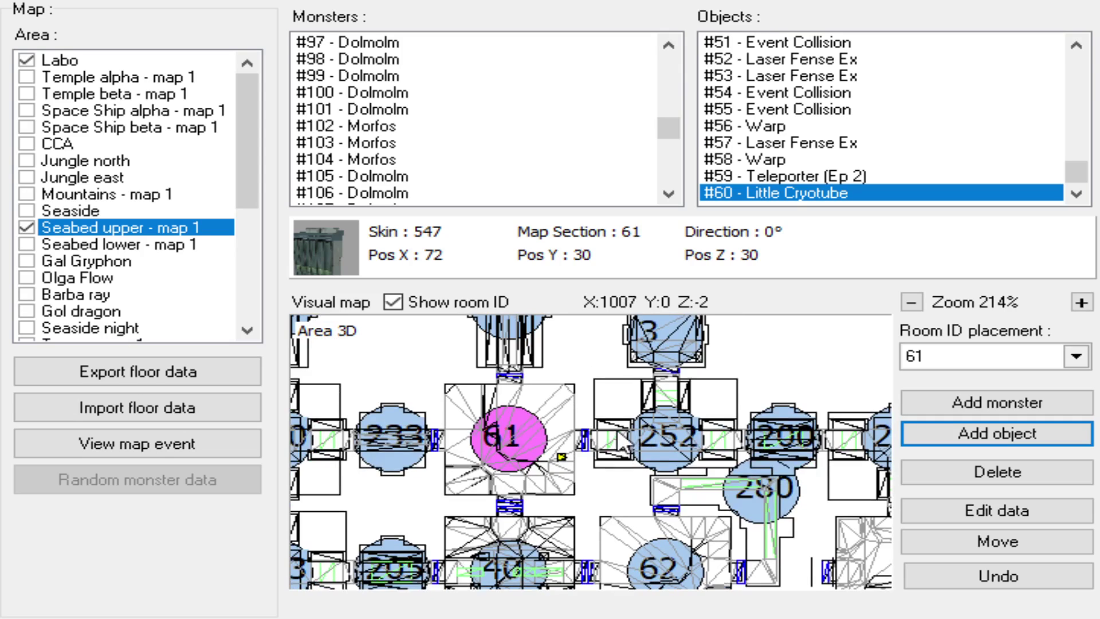
{"action": "left_click_drag", "start_coordinate": [536, 484], "coordinate": [620, 476]}
{"action": "scroll", "coordinate": [565, 495], "scroll_direction": "up", "scroll_amount": 4}
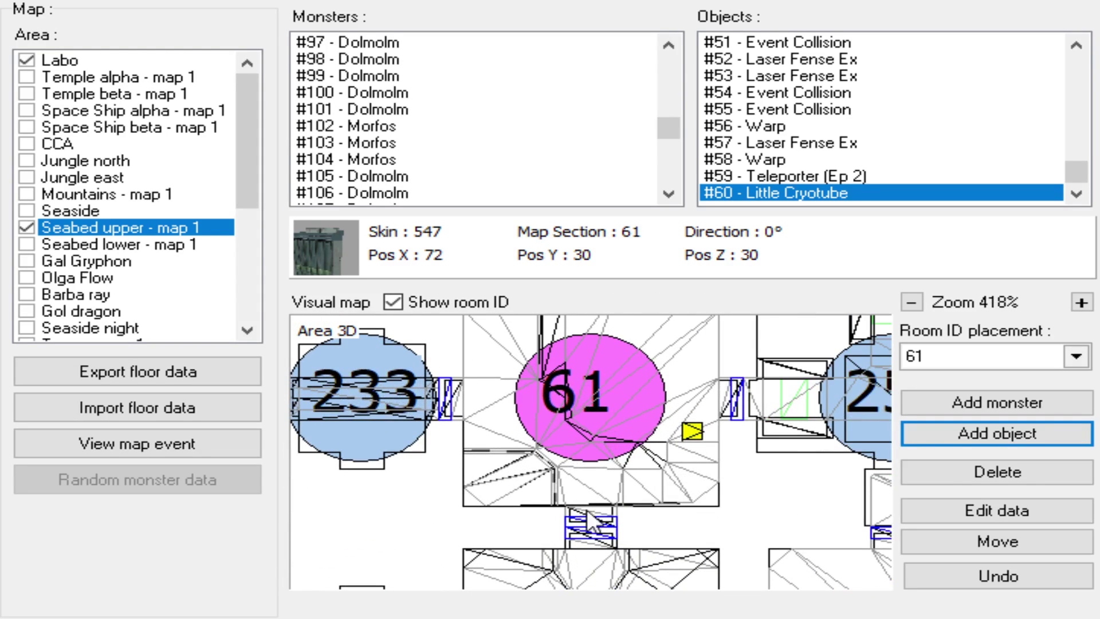
{"action": "left_click_drag", "start_coordinate": [636, 514], "coordinate": [619, 573]}
{"action": "scroll", "coordinate": [610, 530], "scroll_direction": "down", "scroll_amount": 2}
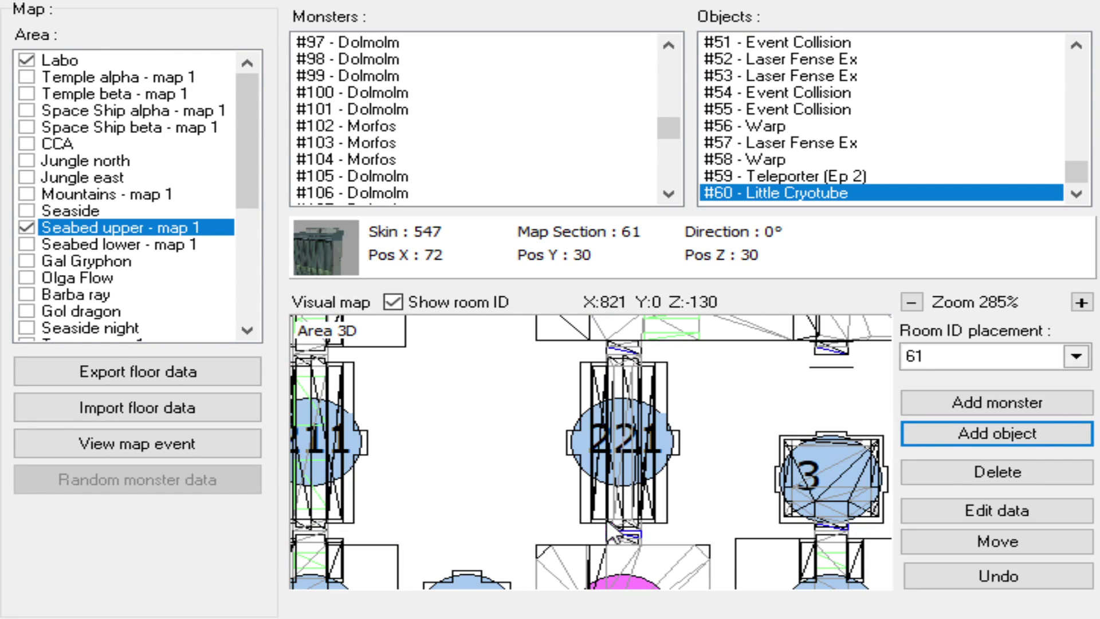
{"action": "left_click_drag", "start_coordinate": [621, 401], "coordinate": [615, 486]}
{"action": "scroll", "coordinate": [601, 498], "scroll_direction": "down", "scroll_amount": 1}
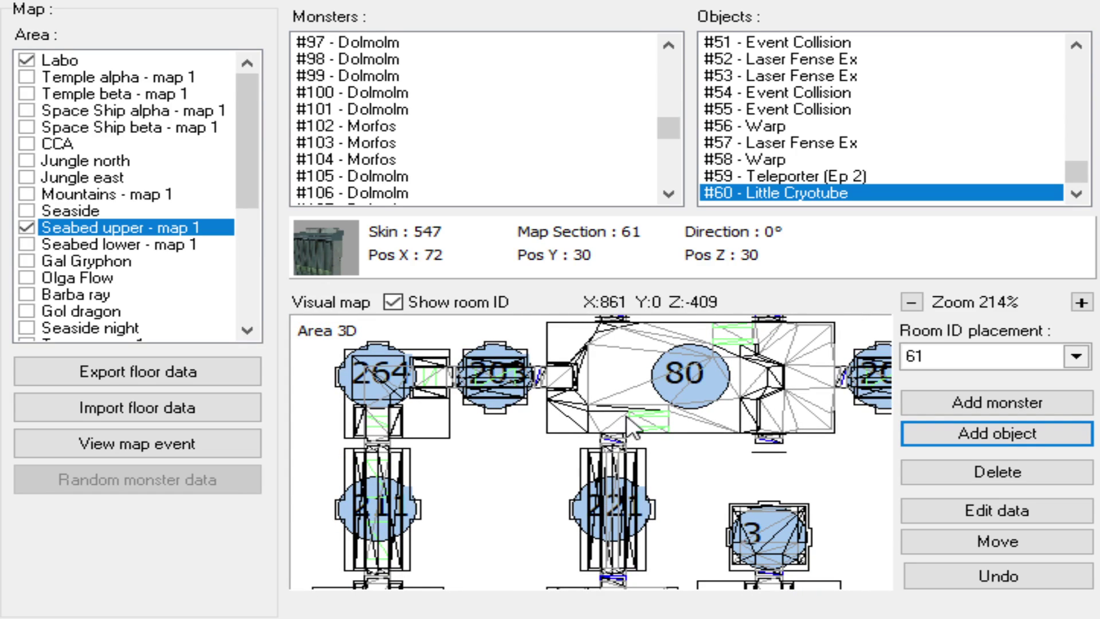
{"action": "left_click_drag", "start_coordinate": [627, 417], "coordinate": [665, 351]}
{"action": "left_click_drag", "start_coordinate": [605, 528], "coordinate": [540, 519]}
{"action": "left_click_drag", "start_coordinate": [529, 415], "coordinate": [532, 454]}
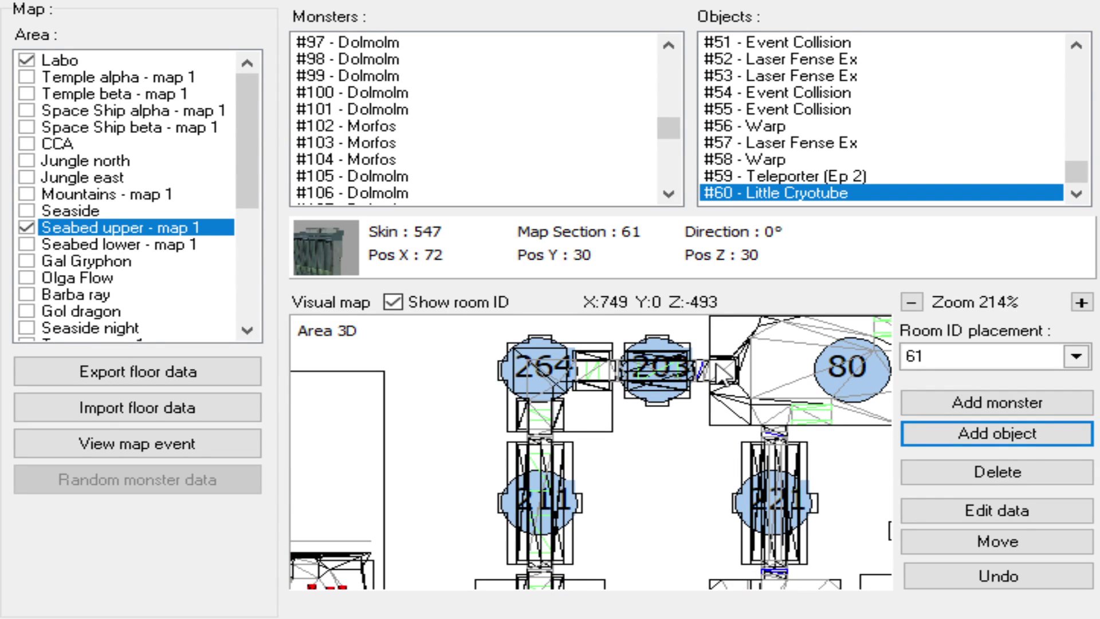
{"action": "left_click_drag", "start_coordinate": [784, 380], "coordinate": [693, 385]}
- Set the room ID for object placement to 80, near the entrance from room 203
{"action": "scroll", "coordinate": [696, 388], "scroll_direction": "up", "scroll_amount": 6}
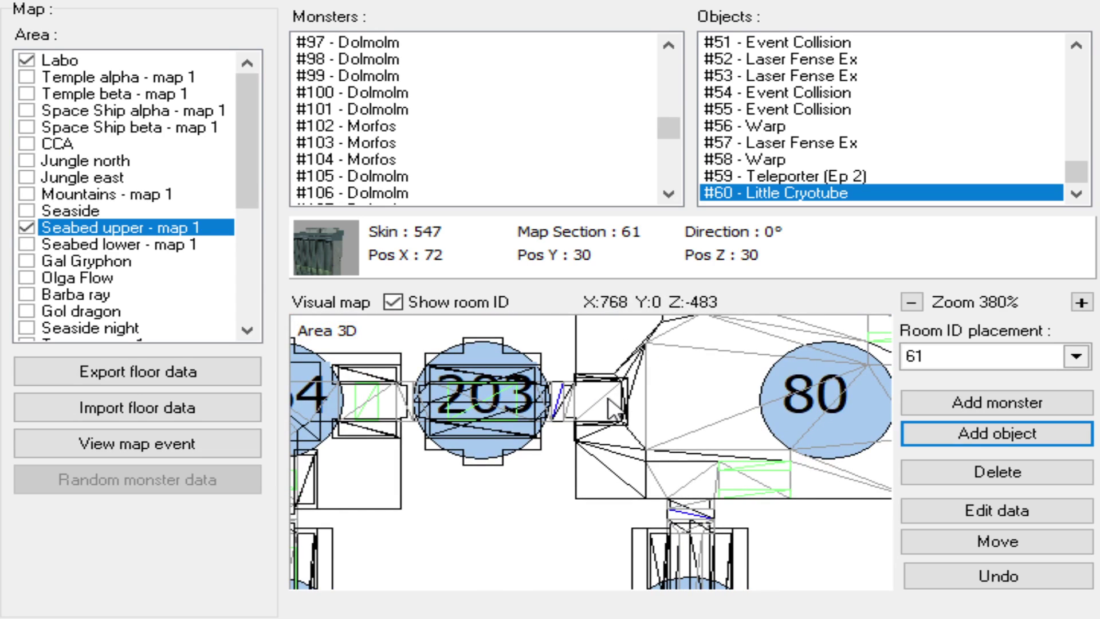
{"action": "left_click_drag", "start_coordinate": [820, 402], "coordinate": [768, 413]}
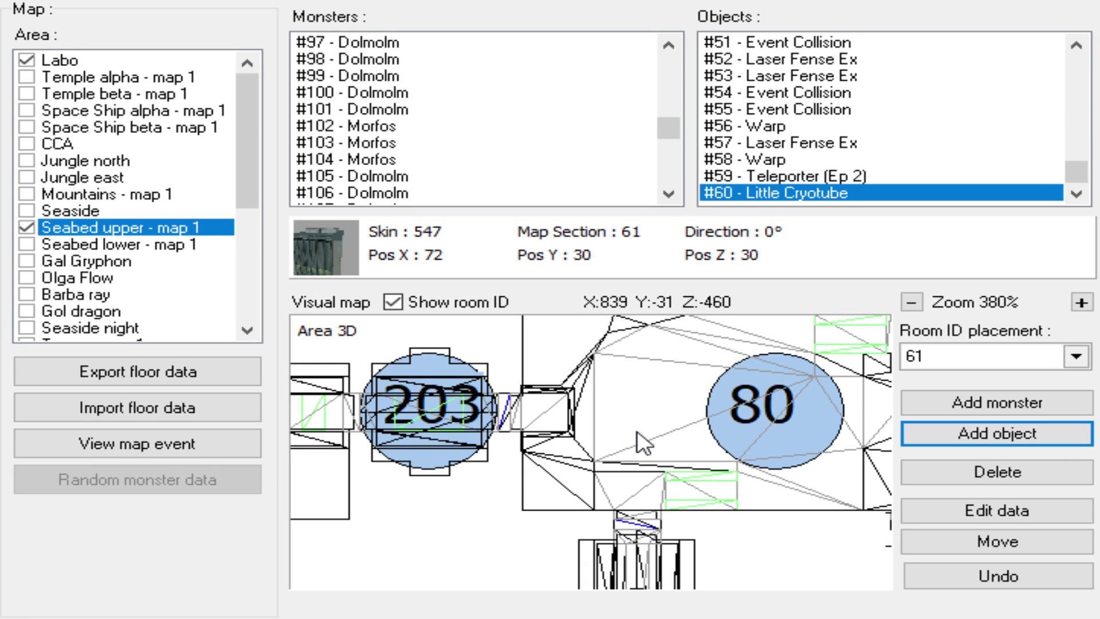
{"action": "scroll", "coordinate": [576, 441], "scroll_direction": "up", "scroll_amount": 2}
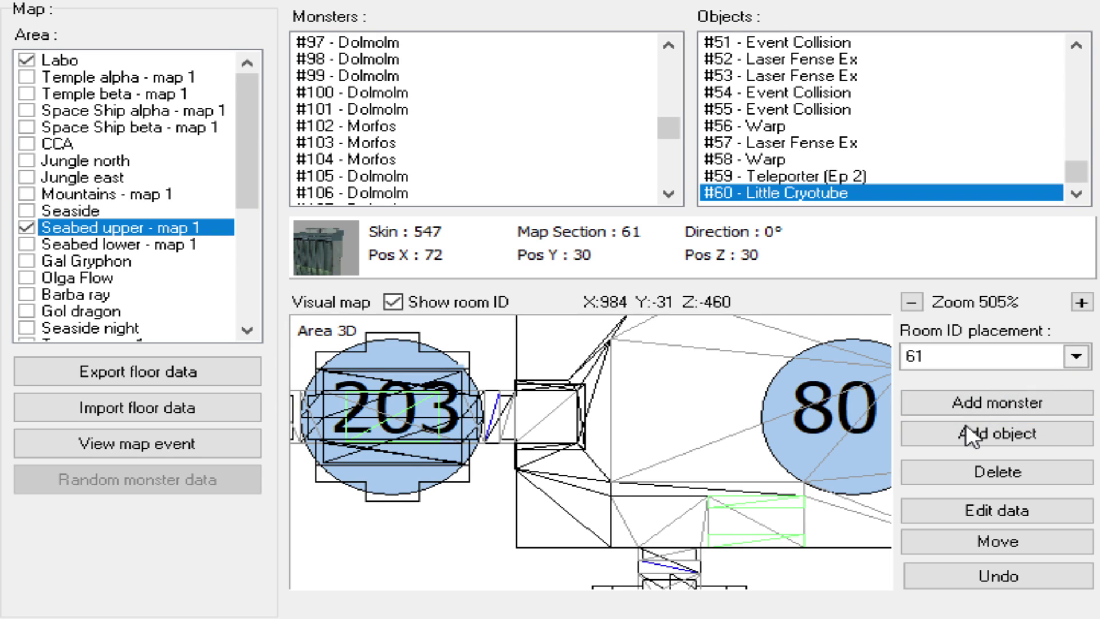
{"action": "left_click", "coordinate": [915, 504]}
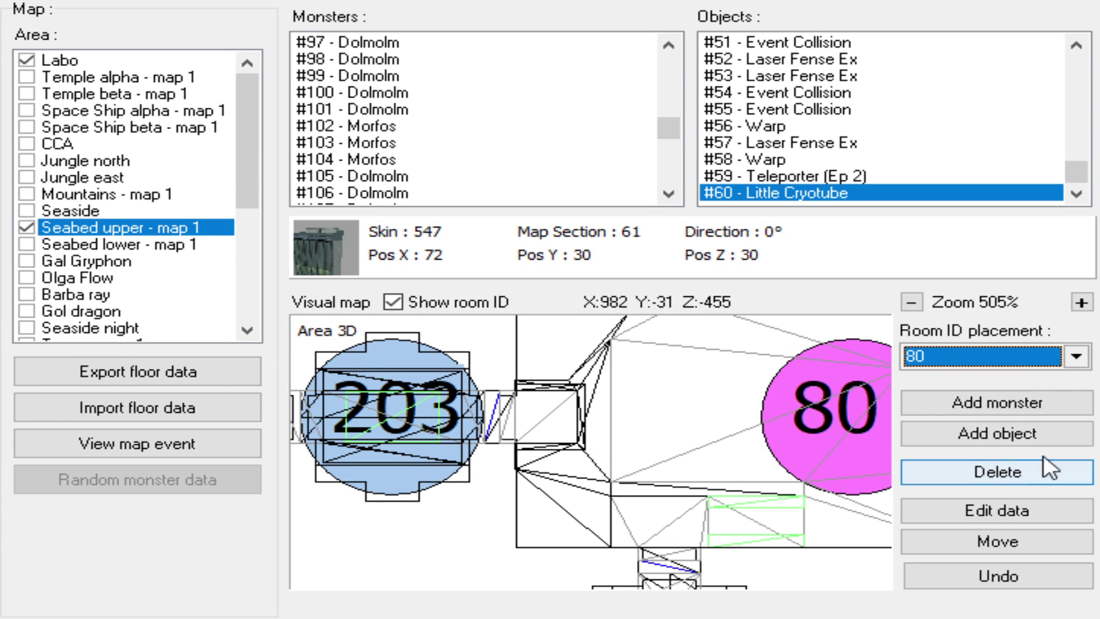
- Add a Warp object to room 80 at X -200, Y 0, Z 0 and open its data for editing
{"action": "left_click", "coordinate": [1038, 440]}
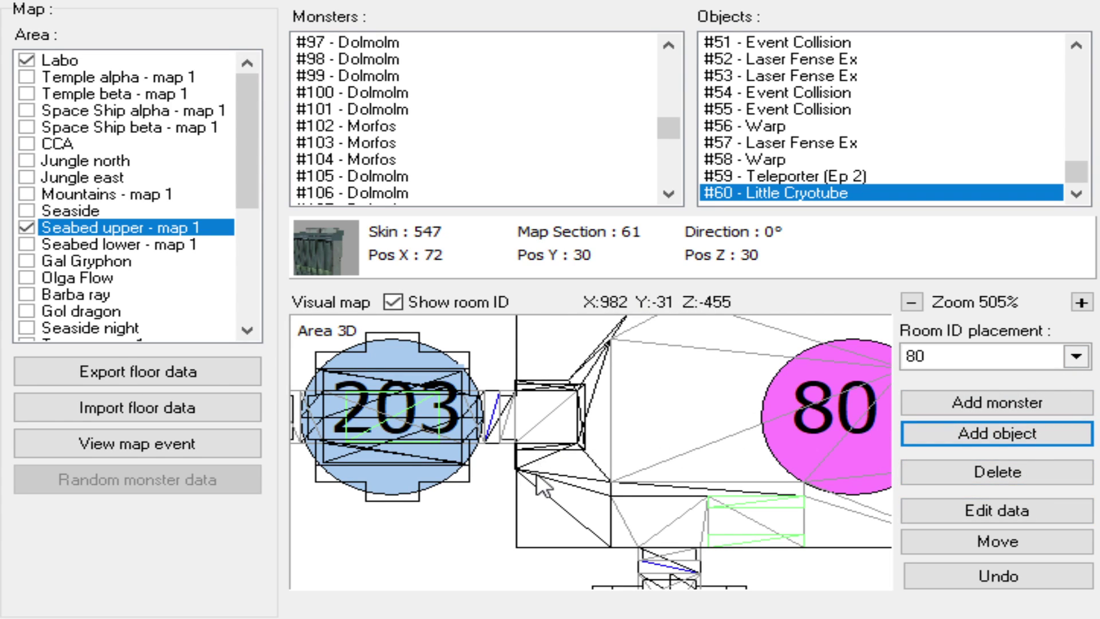
{"action": "left_click", "coordinate": [546, 416]}
{"action": "left_click", "coordinate": [545, 416]}
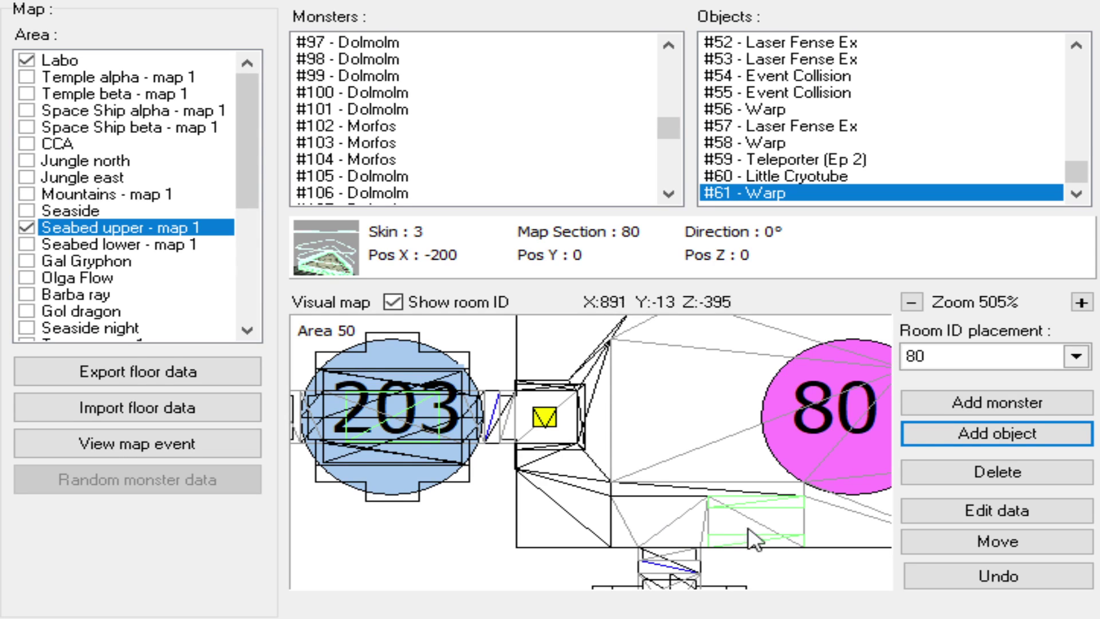
{"action": "left_click", "coordinate": [1018, 511]}
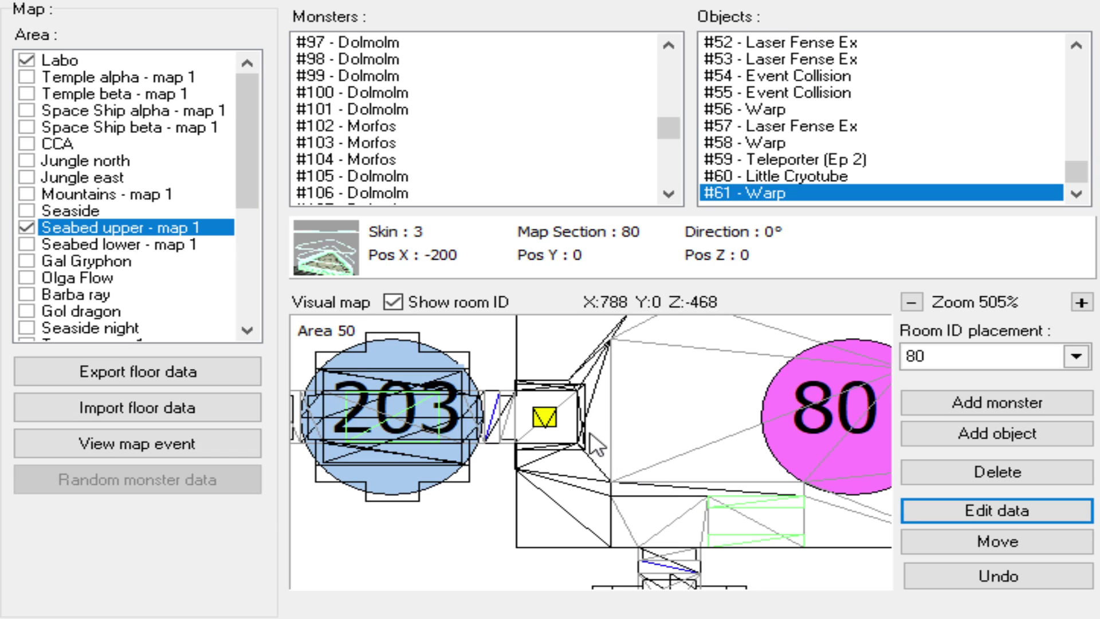
- Add a Laser Fense Ex at room 80's exit towards room 204, at X 228, Y 0, Z -2, and open its data for editing
{"action": "scroll", "coordinate": [659, 518], "scroll_direction": "up", "scroll_amount": 3}
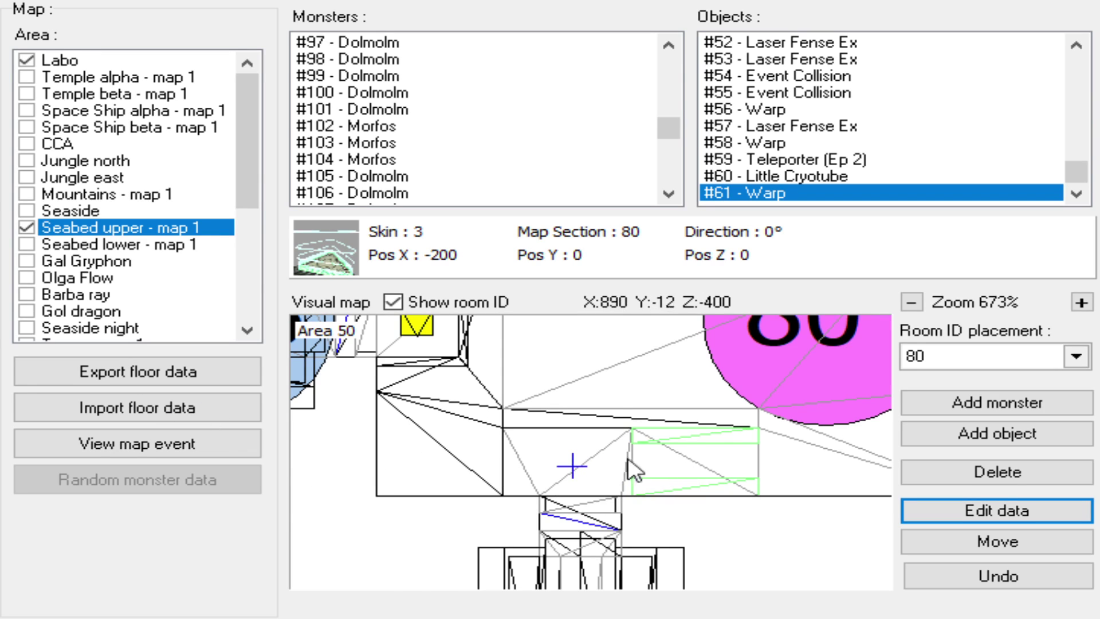
{"action": "left_click_drag", "start_coordinate": [708, 474], "coordinate": [625, 470]}
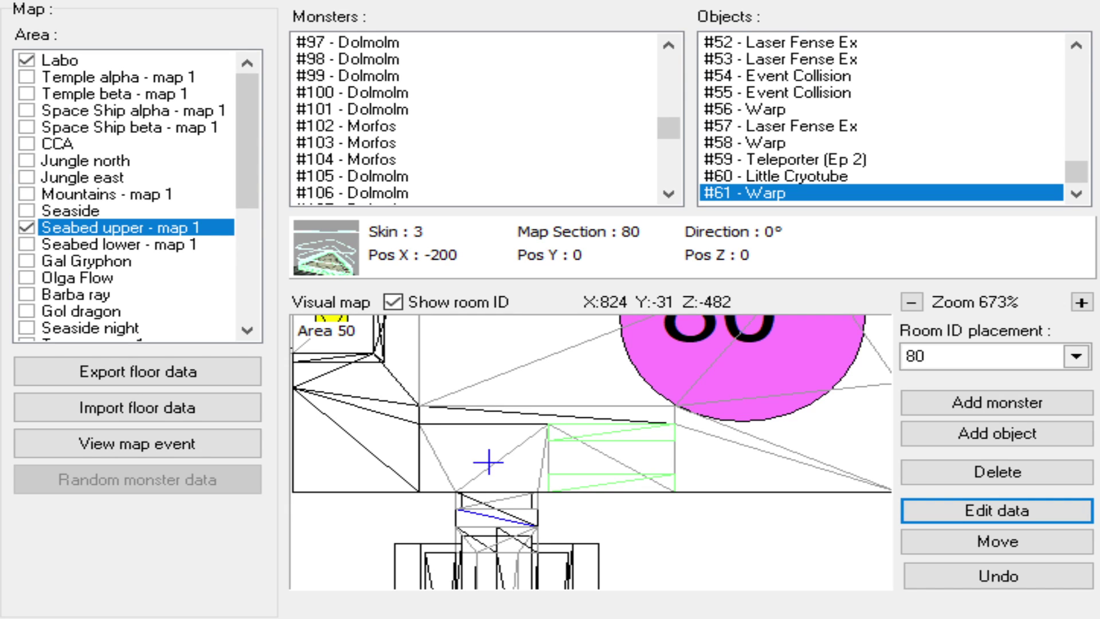
{"action": "scroll", "coordinate": [573, 464], "scroll_direction": "down", "scroll_amount": 3}
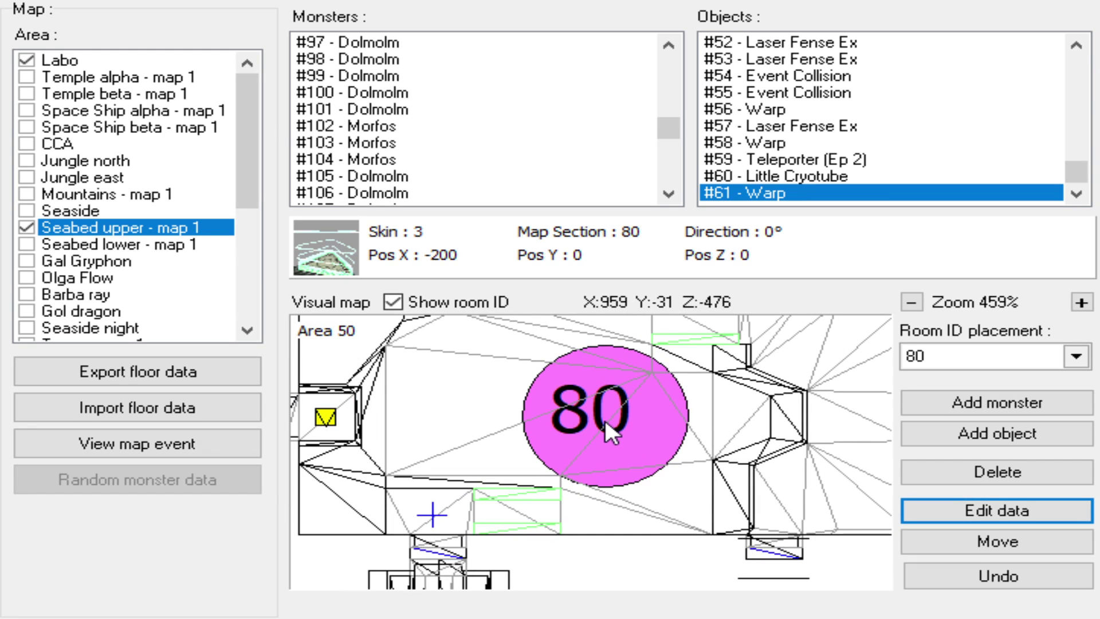
{"action": "scroll", "coordinate": [554, 475], "scroll_direction": "down", "scroll_amount": 2}
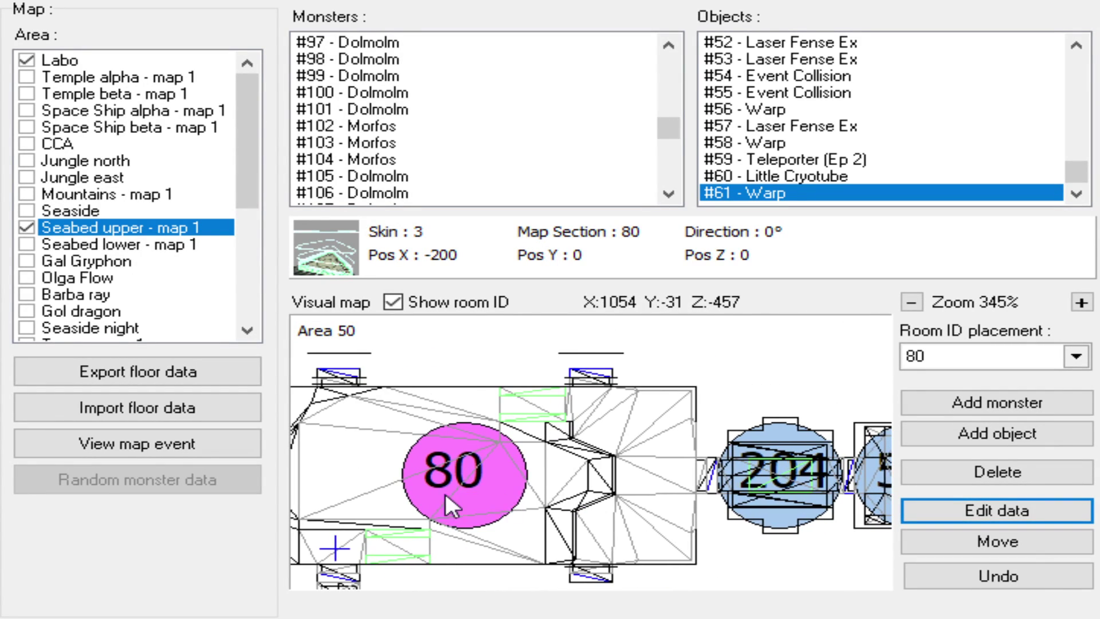
{"action": "scroll", "coordinate": [532, 507], "scroll_direction": "up", "scroll_amount": 5}
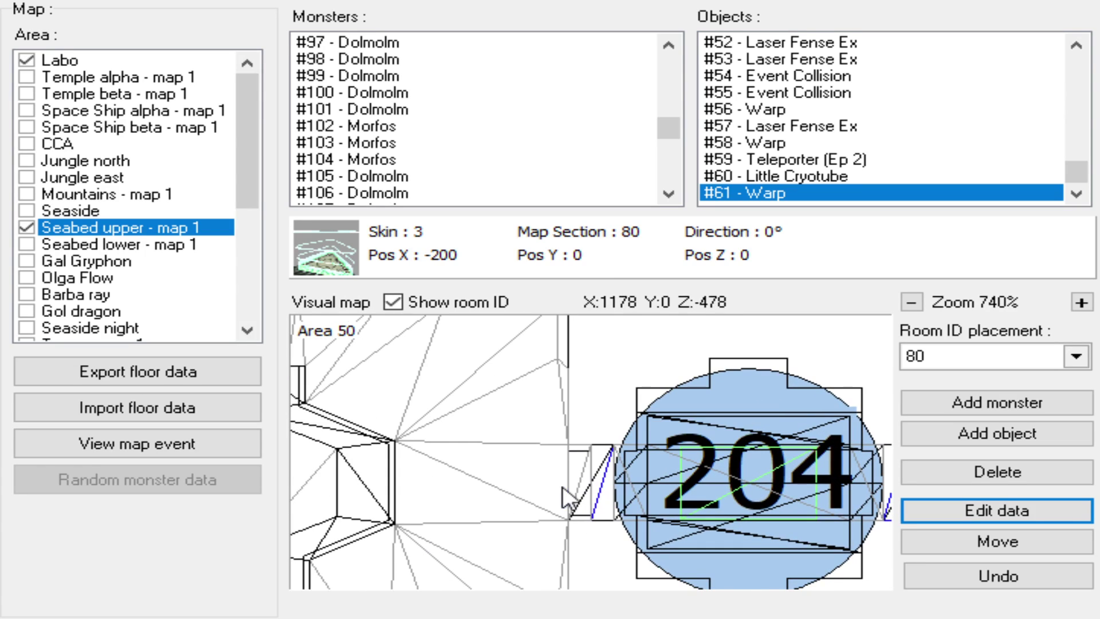
{"action": "left_click", "coordinate": [971, 509]}
{"action": "scroll", "coordinate": [779, 483], "scroll_direction": "down", "scroll_amount": 5}
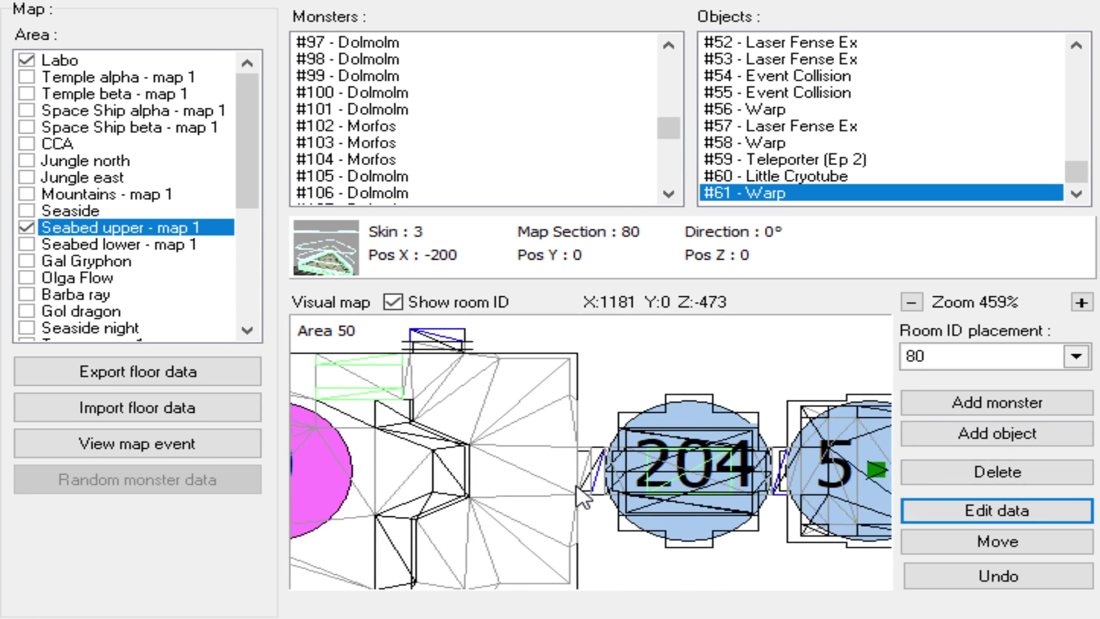
{"action": "left_click", "coordinate": [1003, 440]}
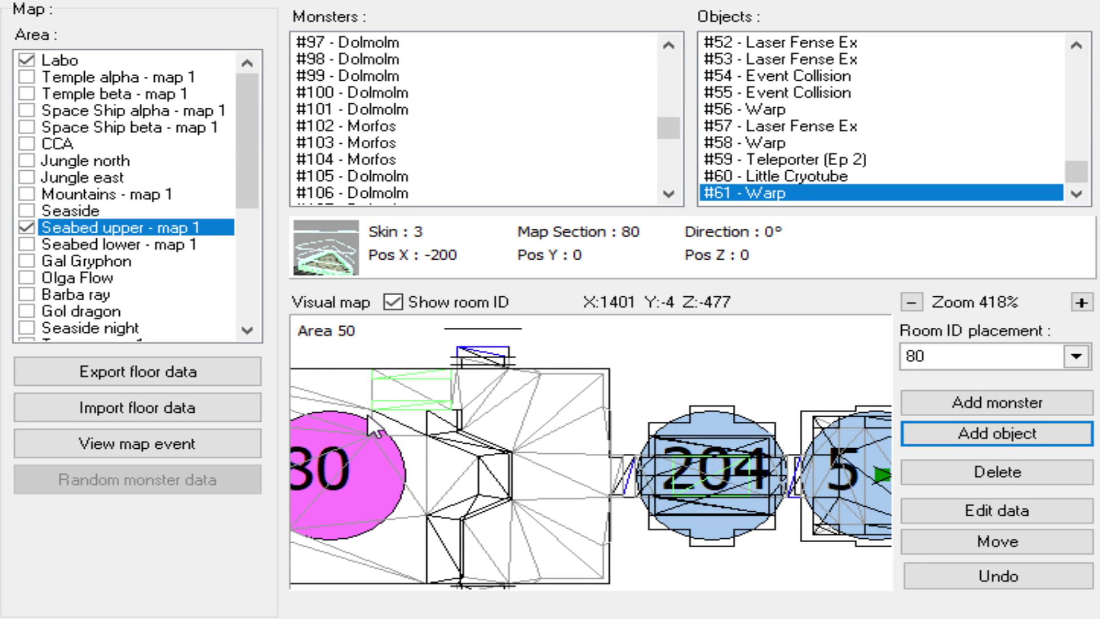
{"action": "left_click", "coordinate": [752, 502]}
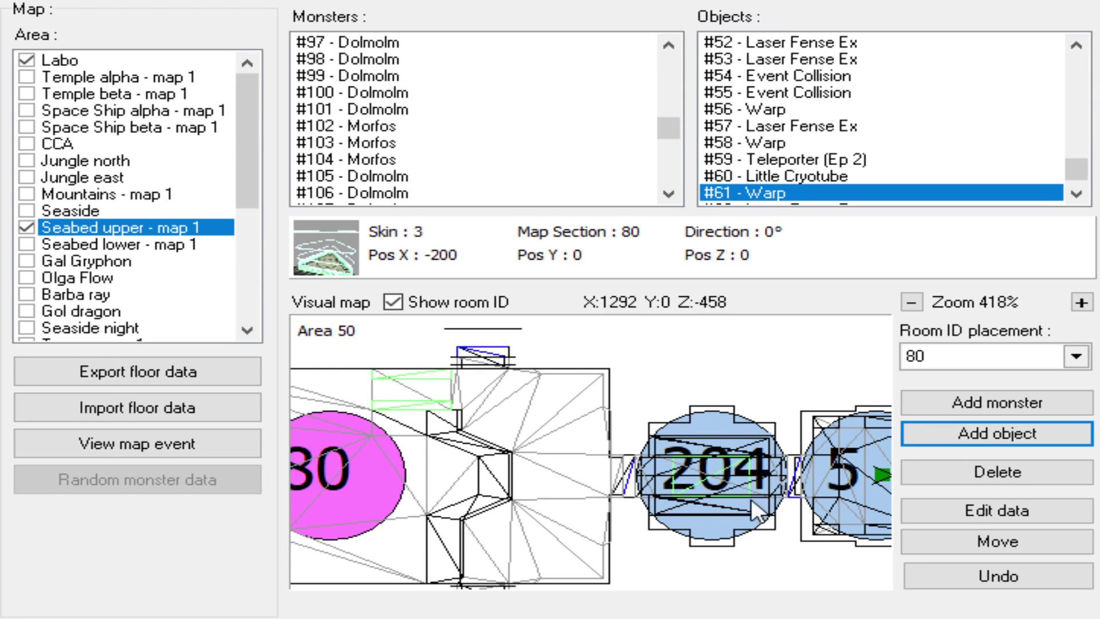
{"action": "left_click", "coordinate": [619, 474]}
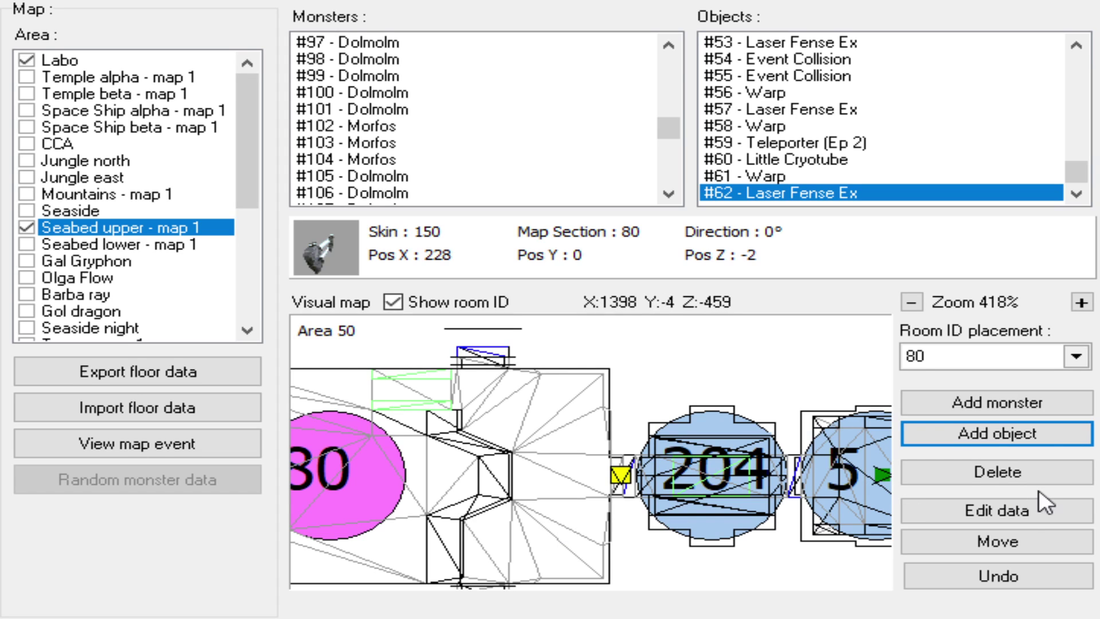
{"action": "left_click", "coordinate": [1022, 514]}
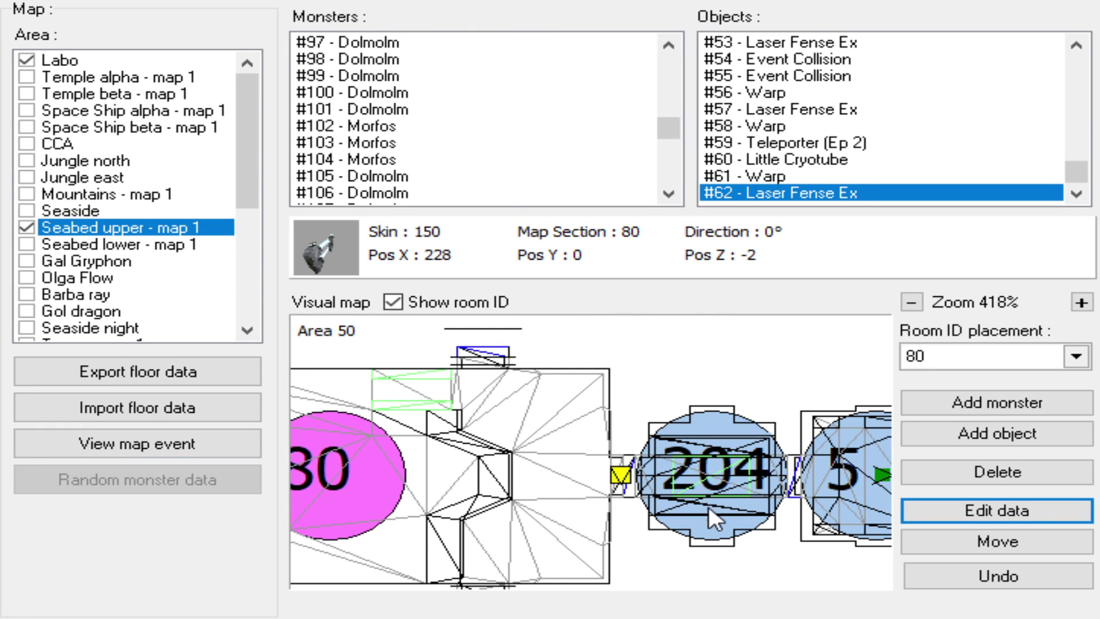
- Examine the rest of the Seabed upper map beyond room 80, including the layout around rooms 63, 71 and 64
{"action": "scroll", "coordinate": [719, 545], "scroll_direction": "down", "scroll_amount": 3}
{"action": "left_click_drag", "start_coordinate": [504, 467], "coordinate": [523, 484]}
{"action": "scroll", "coordinate": [637, 496], "scroll_direction": "down", "scroll_amount": 1}
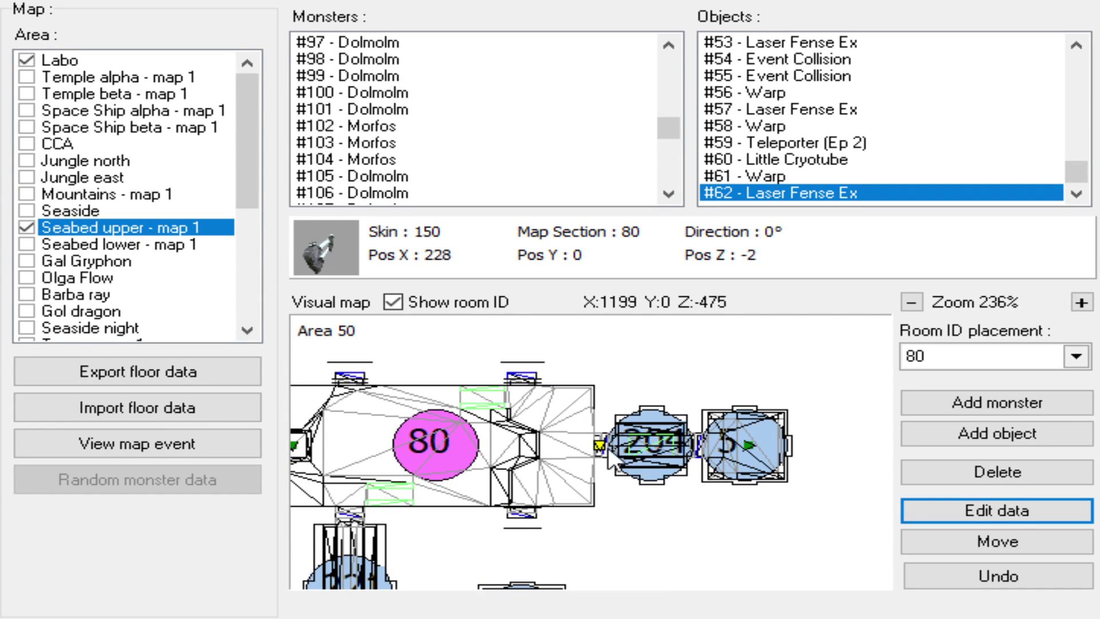
{"action": "scroll", "coordinate": [608, 449], "scroll_direction": "up", "scroll_amount": 1}
{"action": "left_click_drag", "start_coordinate": [452, 485], "coordinate": [487, 465]}
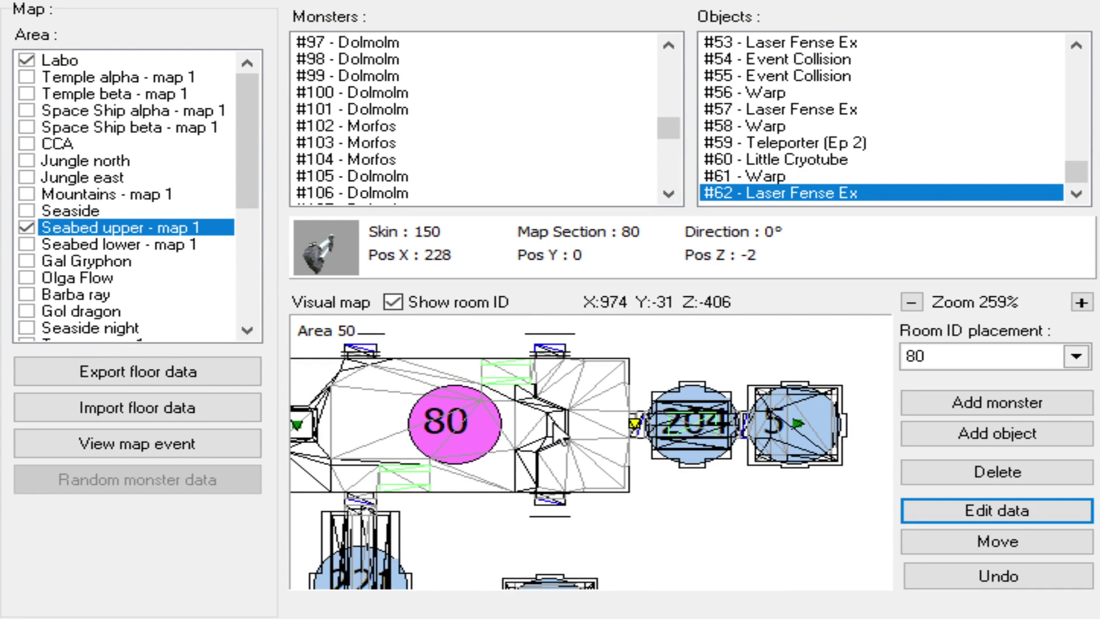
{"action": "scroll", "coordinate": [559, 479], "scroll_direction": "down", "scroll_amount": 1}
{"action": "left_click_drag", "start_coordinate": [464, 575], "coordinate": [677, 553]}
{"action": "left_click_drag", "start_coordinate": [509, 587], "coordinate": [586, 466]}
{"action": "scroll", "coordinate": [586, 466], "scroll_direction": "up", "scroll_amount": 3}
{"action": "left_click_drag", "start_coordinate": [633, 413], "coordinate": [666, 449]}
{"action": "scroll", "coordinate": [666, 450], "scroll_direction": "down", "scroll_amount": 3}
{"action": "left_click_drag", "start_coordinate": [476, 471], "coordinate": [626, 463]}
{"action": "left_click_drag", "start_coordinate": [576, 398], "coordinate": [696, 468]}
{"action": "left_click_drag", "start_coordinate": [825, 475], "coordinate": [552, 413]}
{"action": "left_click_drag", "start_coordinate": [764, 479], "coordinate": [455, 389]}
{"action": "left_click_drag", "start_coordinate": [635, 429], "coordinate": [593, 446]}
{"action": "scroll", "coordinate": [593, 446], "scroll_direction": "down", "scroll_amount": 6}
{"action": "left_click_drag", "start_coordinate": [558, 522], "coordinate": [577, 474]}
{"action": "left_click_drag", "start_coordinate": [676, 522], "coordinate": [560, 396]}
{"action": "left_click_drag", "start_coordinate": [597, 495], "coordinate": [659, 418]}
{"action": "left_click_drag", "start_coordinate": [694, 464], "coordinate": [705, 435]}
{"action": "left_click_drag", "start_coordinate": [654, 501], "coordinate": [682, 483]}
{"action": "scroll", "coordinate": [682, 488], "scroll_direction": "down", "scroll_amount": 3}
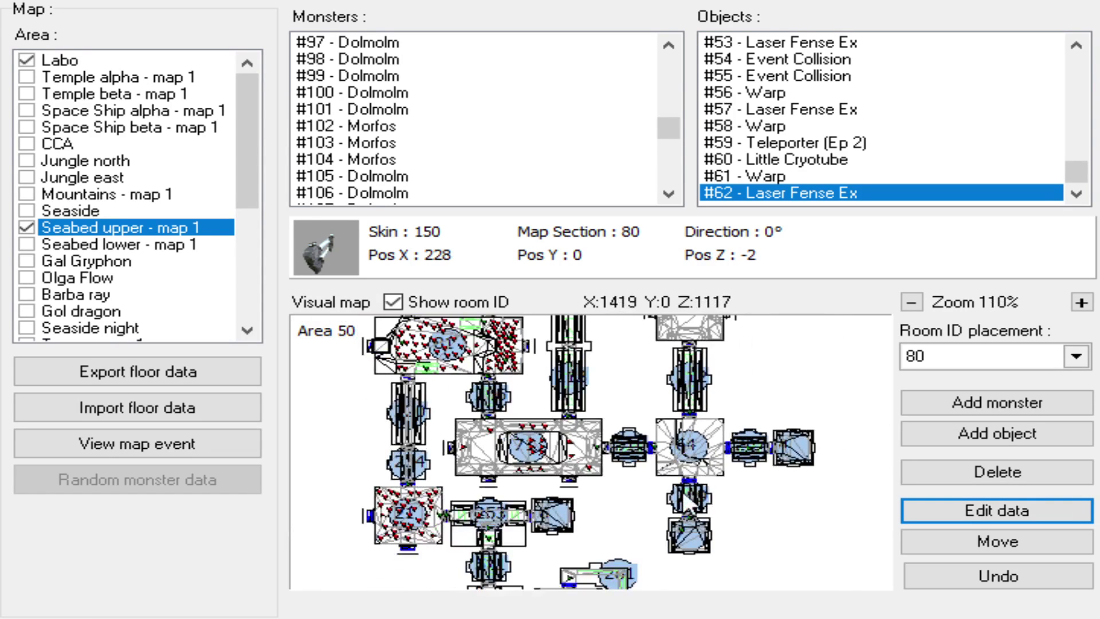
{"action": "scroll", "coordinate": [679, 525], "scroll_direction": "down", "scroll_amount": 5}
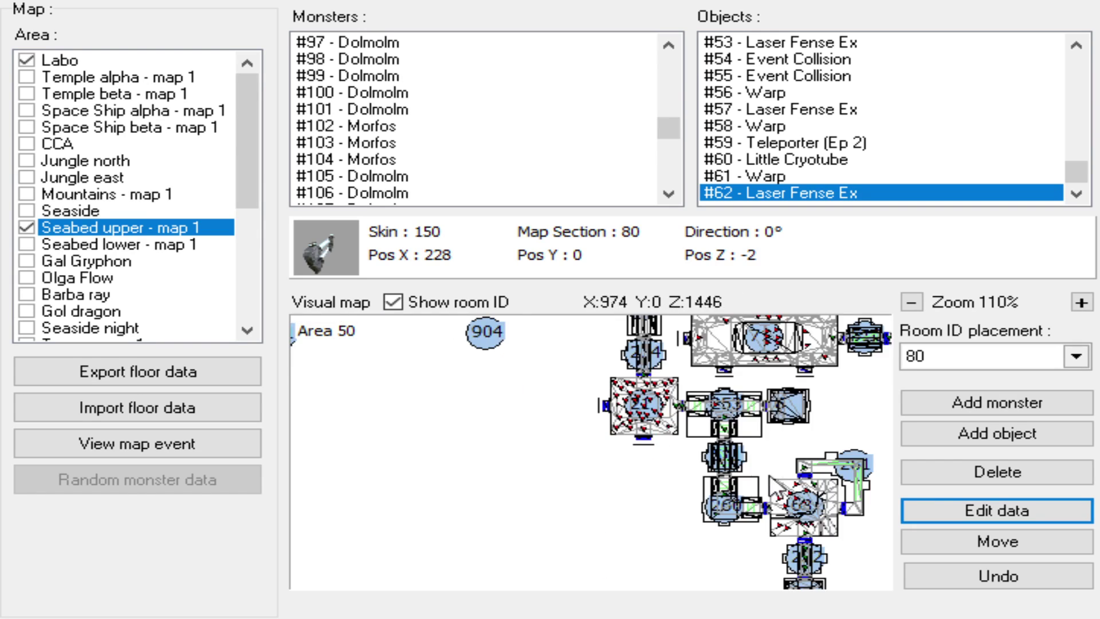
{"action": "left_click_drag", "start_coordinate": [533, 458], "coordinate": [602, 501]}
{"action": "scroll", "coordinate": [627, 502], "scroll_direction": "up", "scroll_amount": 4}
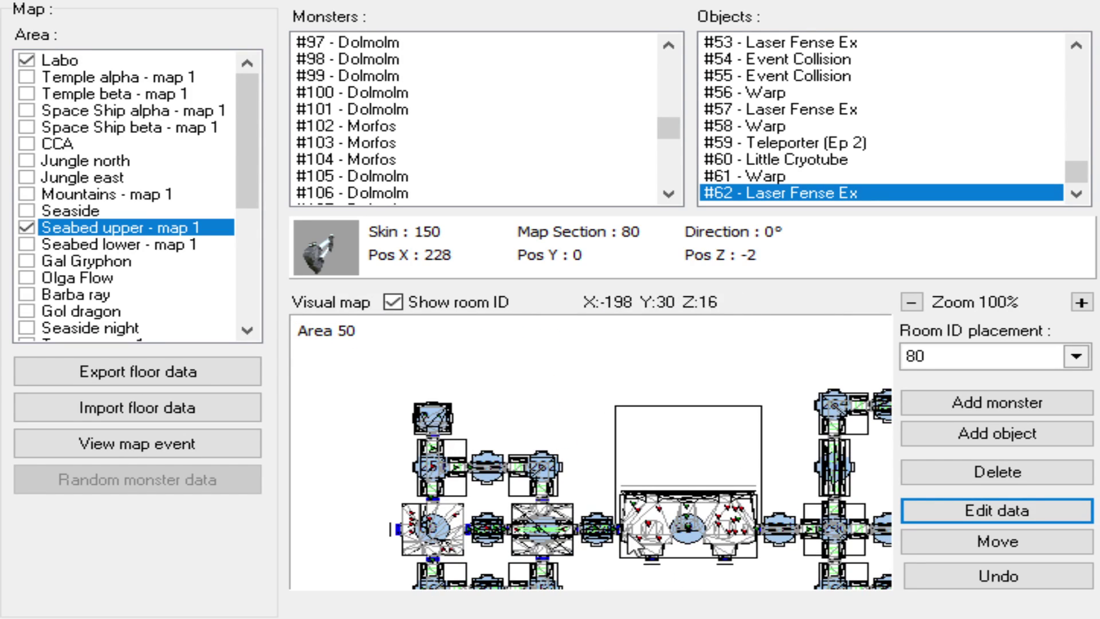
{"action": "left_click_drag", "start_coordinate": [658, 539], "coordinate": [761, 570]}
{"action": "scroll", "coordinate": [624, 470], "scroll_direction": "up", "scroll_amount": 3}
{"action": "left_click_drag", "start_coordinate": [727, 400], "coordinate": [627, 421]}
{"action": "left_click_drag", "start_coordinate": [870, 579], "coordinate": [697, 395]}
{"action": "scroll", "coordinate": [704, 407], "scroll_direction": "down", "scroll_amount": 5}
{"action": "left_click_drag", "start_coordinate": [638, 414], "coordinate": [631, 389]}
{"action": "left_click_drag", "start_coordinate": [785, 533], "coordinate": [703, 454]}
{"action": "scroll", "coordinate": [717, 494], "scroll_direction": "up", "scroll_amount": 4}
{"action": "left_click_drag", "start_coordinate": [768, 558], "coordinate": [702, 465]}
{"action": "mouse_move", "coordinate": [726, 501]}
{"action": "left_mouse_down"}
{"action": "mouse_move", "coordinate": [712, 476]}
{"action": "mouse_move", "coordinate": [740, 506]}
{"action": "left_mouse_up"}
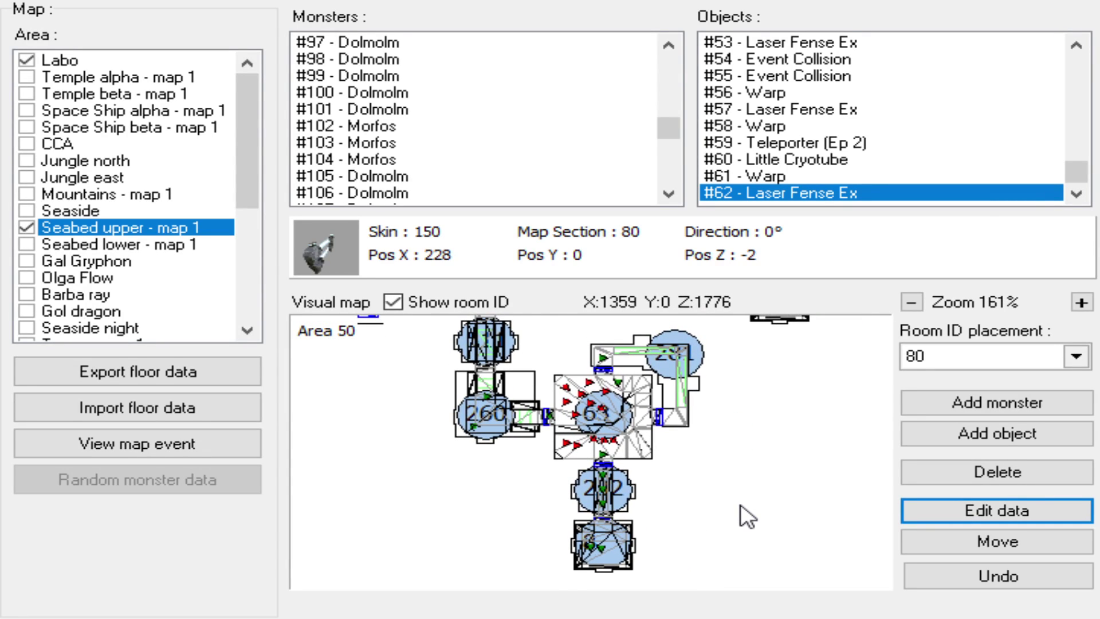
{"action": "scroll", "coordinate": [741, 505], "scroll_direction": "down", "scroll_amount": 1}
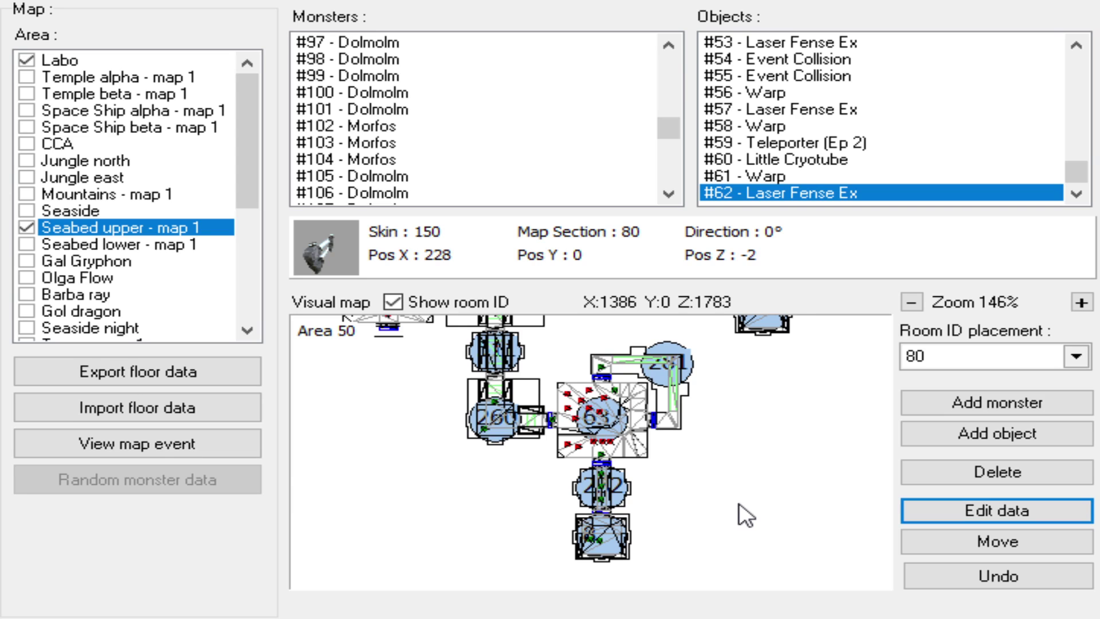
{"action": "scroll", "coordinate": [739, 505], "scroll_direction": "up", "scroll_amount": 2}
{"action": "scroll", "coordinate": [730, 474], "scroll_direction": "down", "scroll_amount": 3}
{"action": "left_click_drag", "start_coordinate": [723, 434], "coordinate": [748, 514]}
{"action": "left_click_drag", "start_coordinate": [724, 478], "coordinate": [652, 544]}
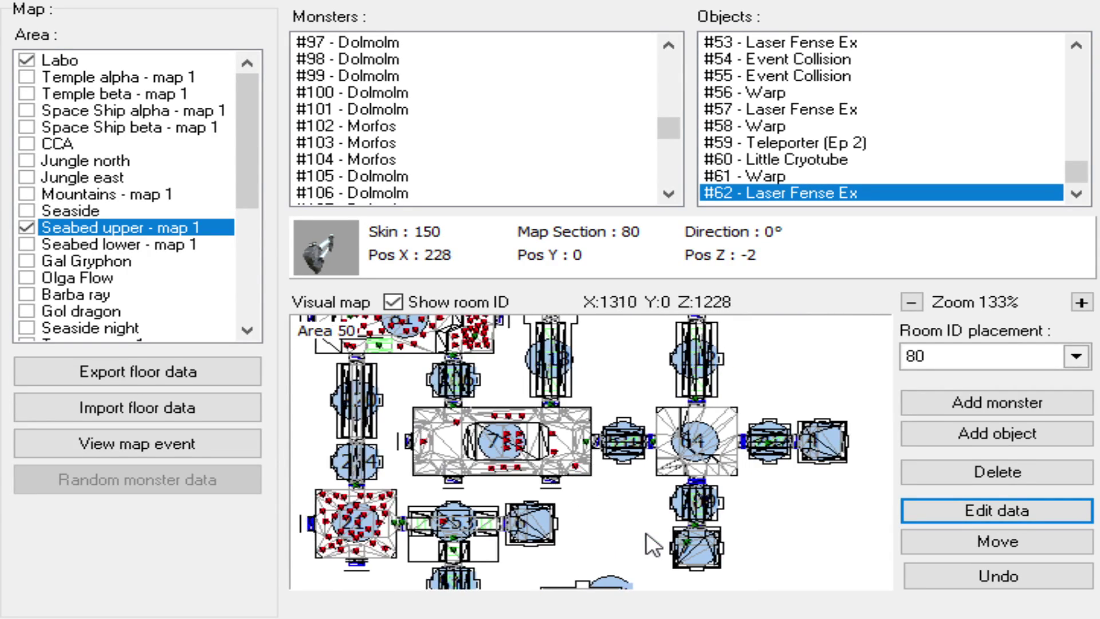
{"action": "scroll", "coordinate": [690, 491], "scroll_direction": "up", "scroll_amount": 7}
{"action": "mouse_move", "coordinate": [705, 511]}
{"action": "left_mouse_down"}
{"action": "mouse_move", "coordinate": [647, 438]}
{"action": "mouse_move", "coordinate": [640, 408]}
{"action": "left_mouse_up"}
{"action": "mouse_move", "coordinate": [600, 374]}
{"action": "left_mouse_down"}
{"action": "mouse_move", "coordinate": [606, 447]}
{"action": "mouse_move", "coordinate": [629, 501]}
{"action": "left_mouse_up"}
{"action": "scroll", "coordinate": [600, 430], "scroll_direction": "down", "scroll_amount": 1}
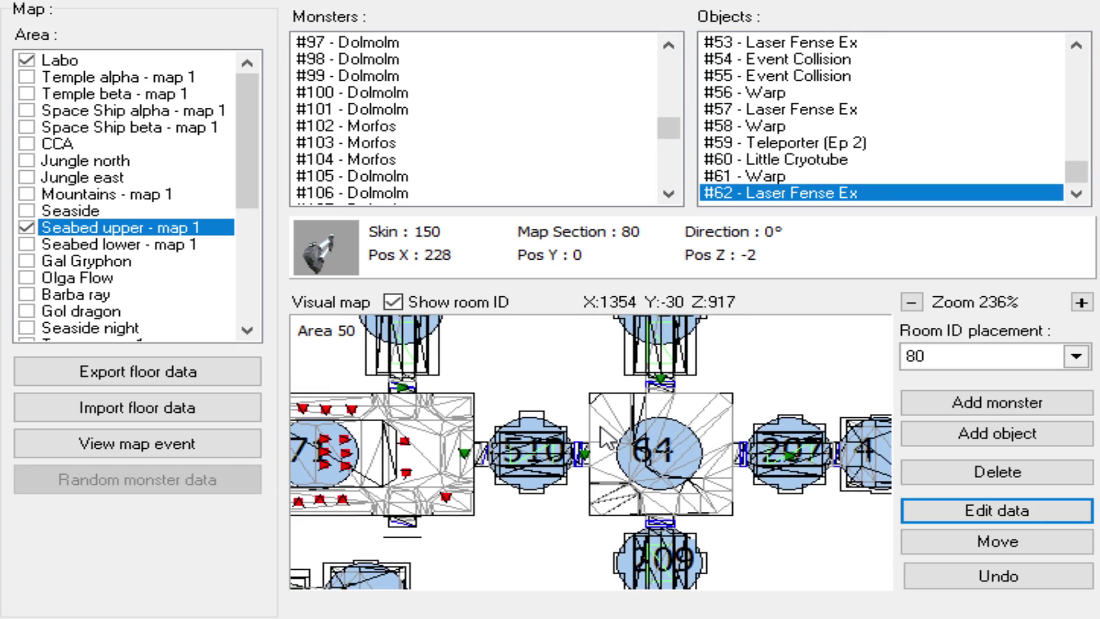
- Set the placement room to 64 and add a Heal Ring near that room's corner at X 75, Y 30, Z -77
{"action": "scroll", "coordinate": [652, 447], "scroll_direction": "up", "scroll_amount": 7}
{"action": "left_click_drag", "start_coordinate": [648, 456], "coordinate": [614, 487]}
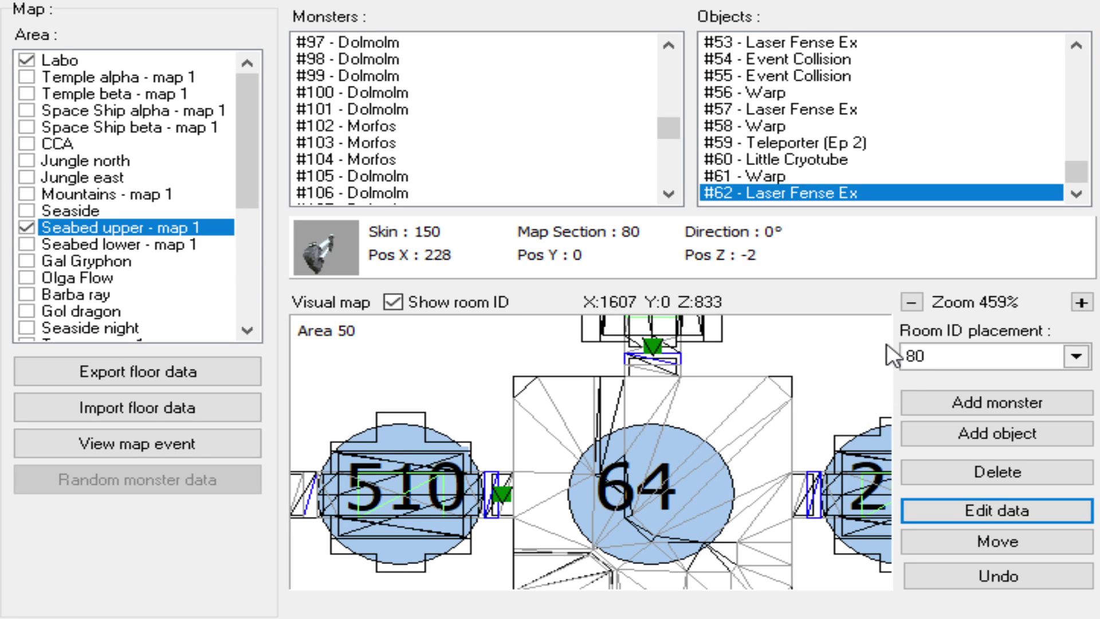
{"action": "scroll", "coordinate": [666, 473], "scroll_direction": "down", "scroll_amount": 3}
{"action": "left_click_drag", "start_coordinate": [596, 456], "coordinate": [652, 452]}
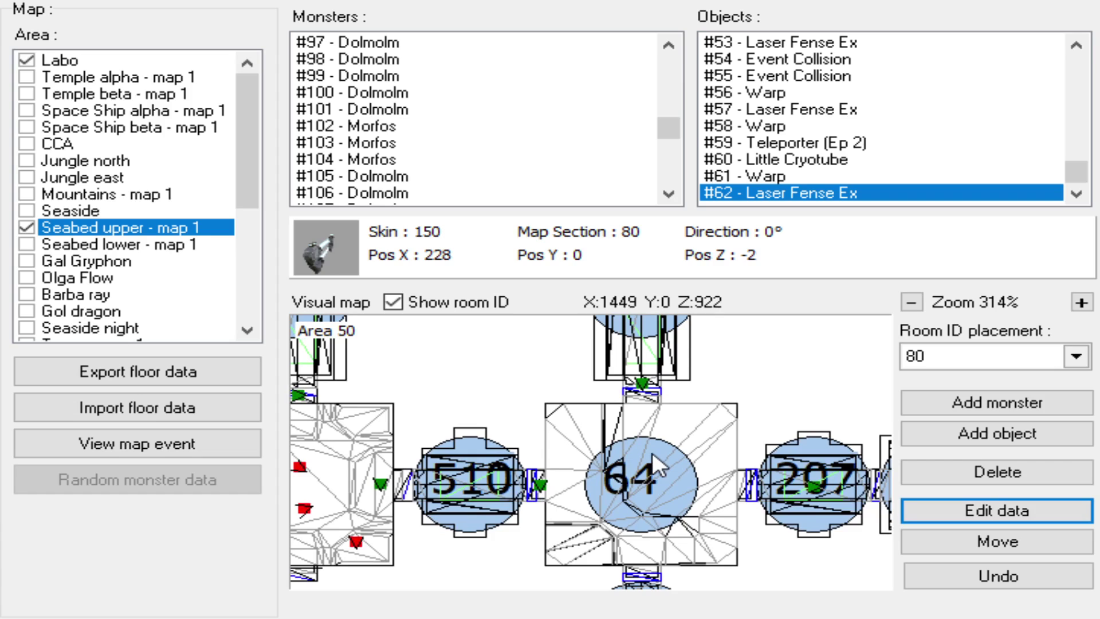
{"action": "scroll", "coordinate": [652, 452], "scroll_direction": "up", "scroll_amount": 1}
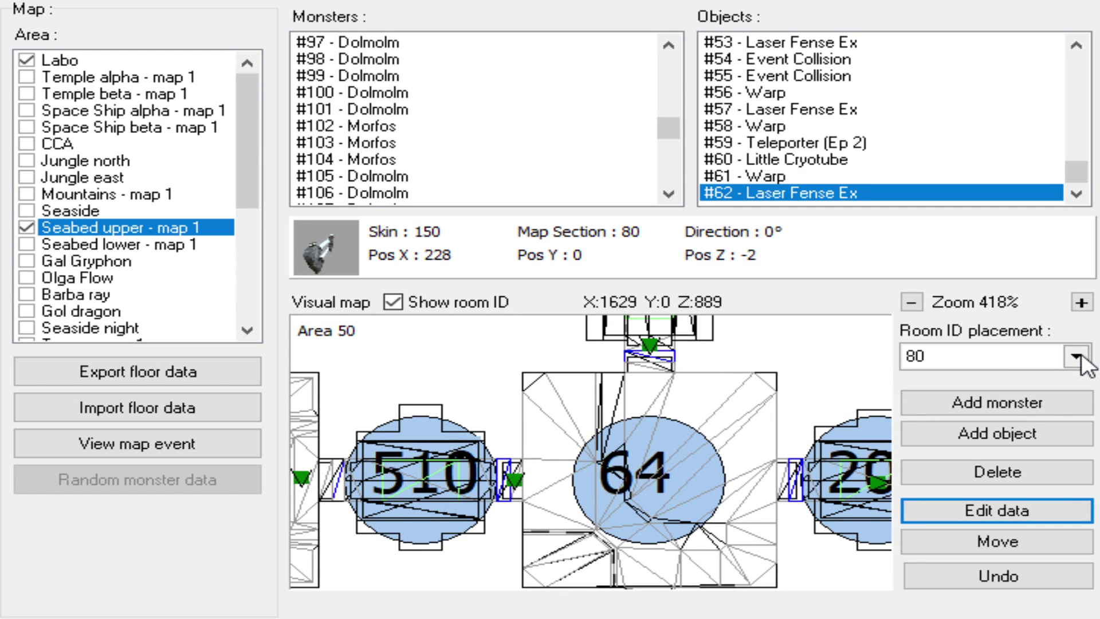
{"action": "left_click", "coordinate": [1077, 356]}
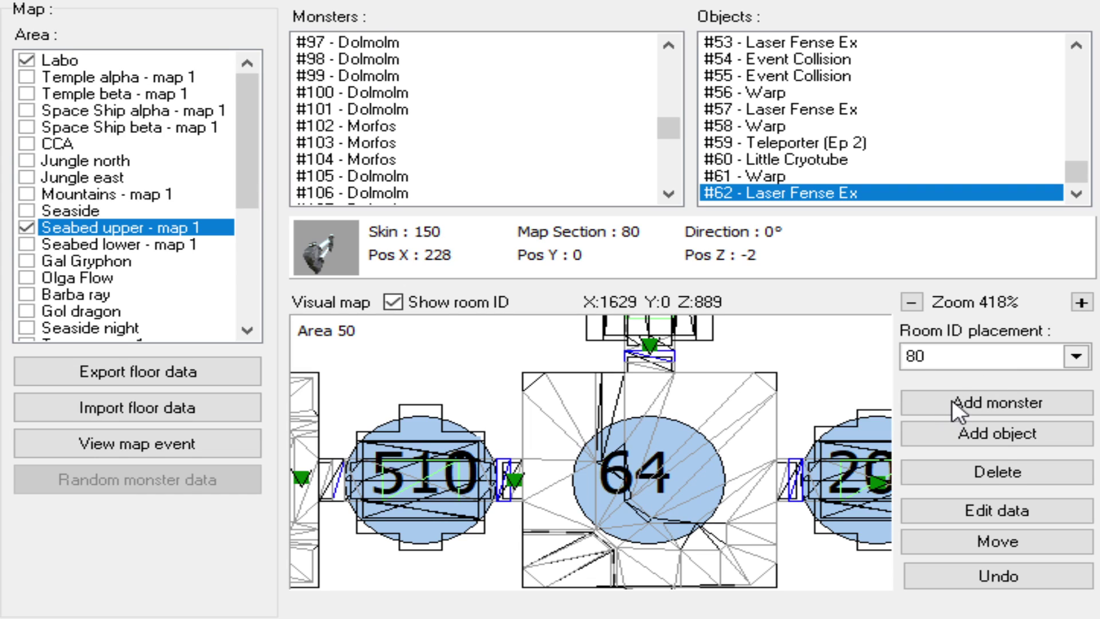
{"action": "key", "text": "6"}
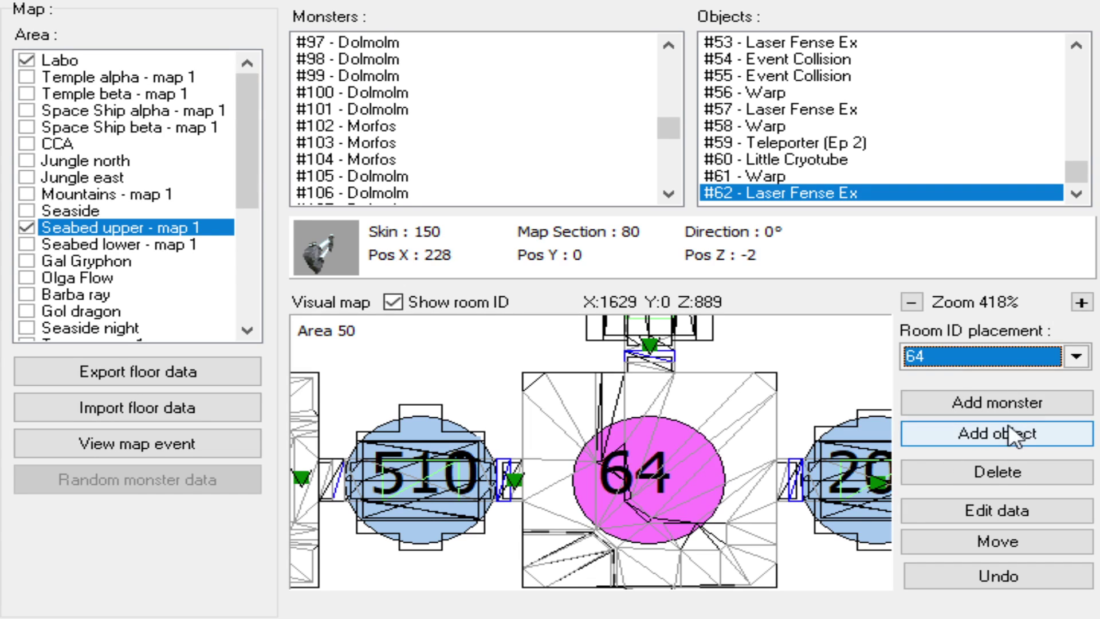
{"action": "left_click", "coordinate": [1008, 434]}
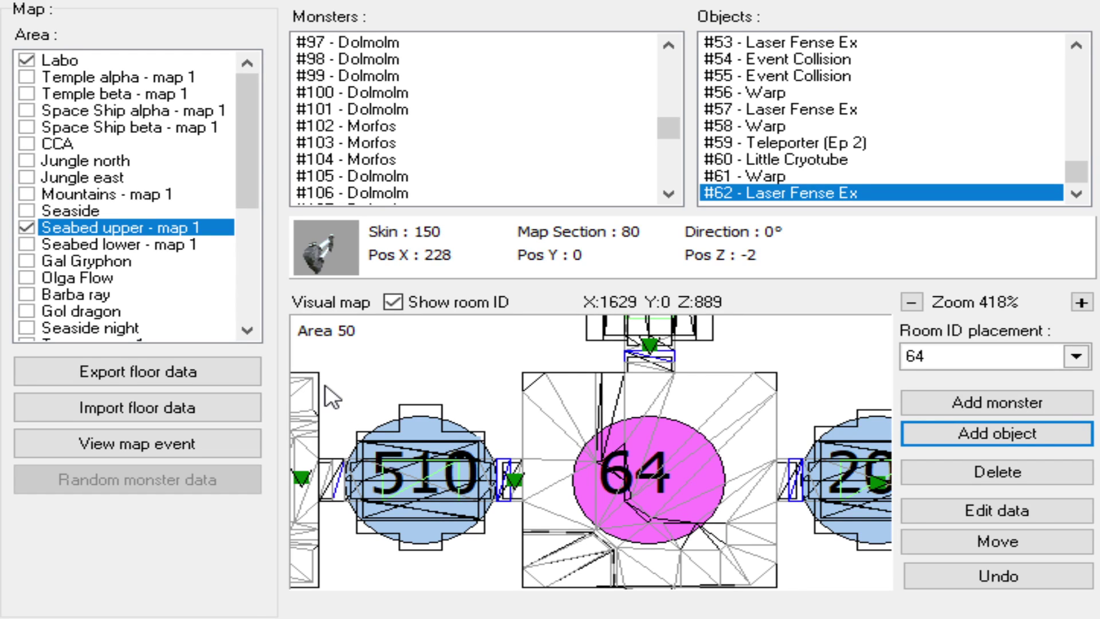
{"action": "scroll", "coordinate": [684, 434], "scroll_direction": "up", "scroll_amount": 3}
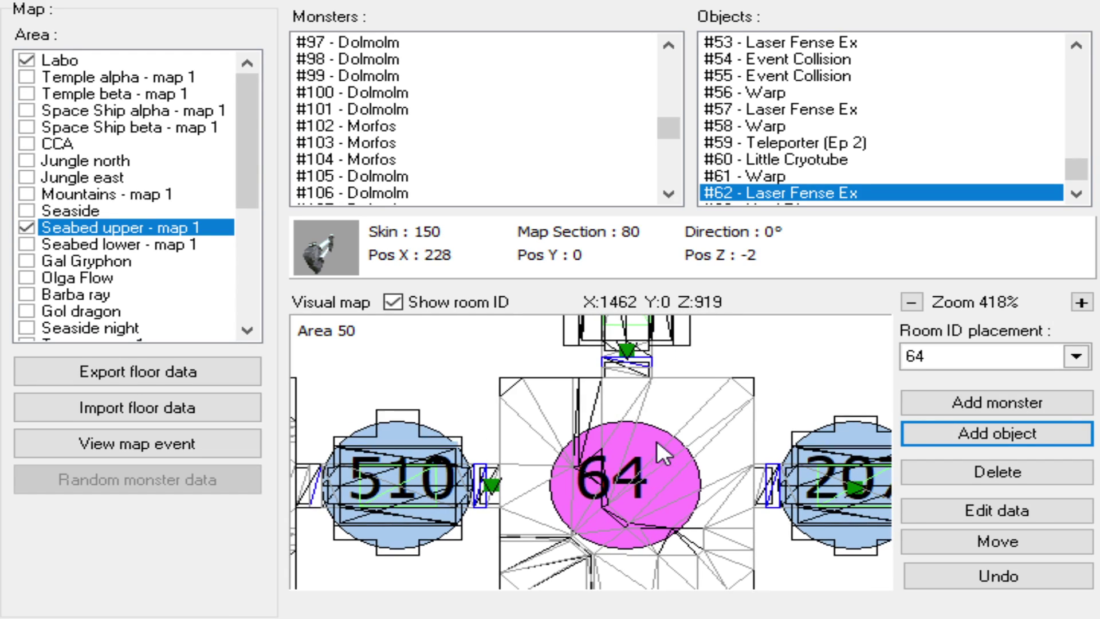
{"action": "left_click", "coordinate": [710, 390]}
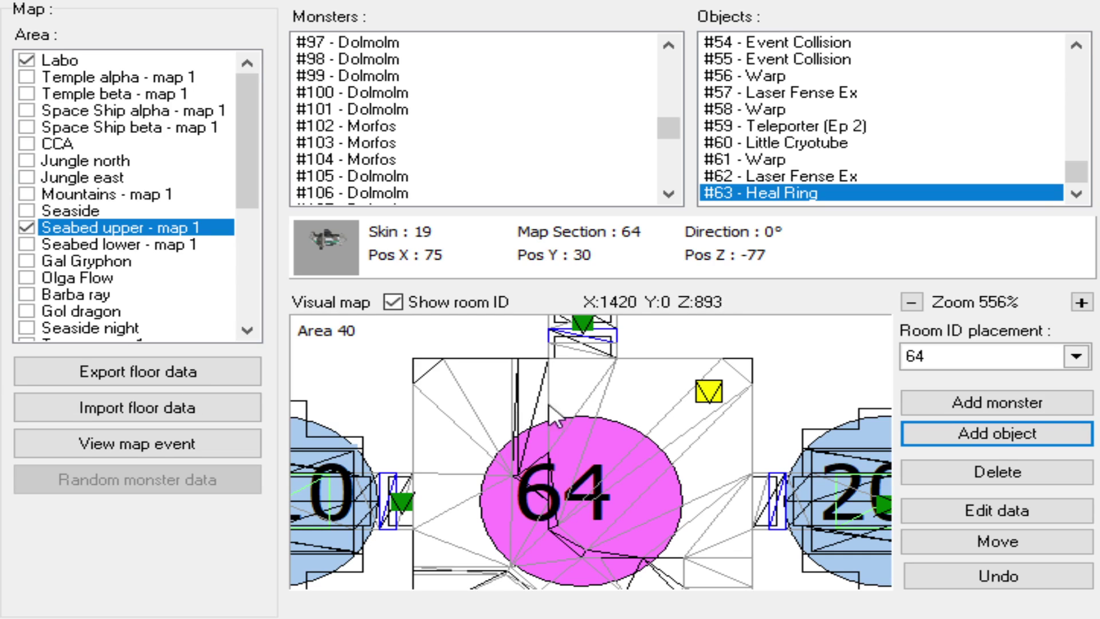
- Add a Blue floating robot to room 64 at about X 8, Y 61, Z -53
{"action": "scroll", "coordinate": [627, 439], "scroll_direction": "down", "scroll_amount": 2}
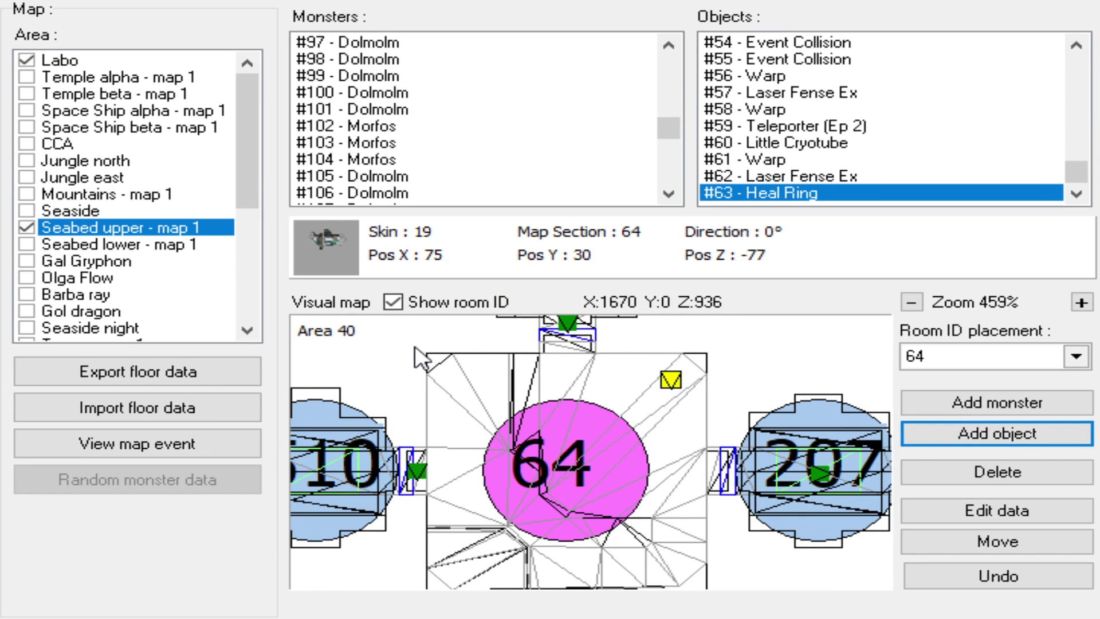
{"action": "left_click", "coordinate": [476, 440]}
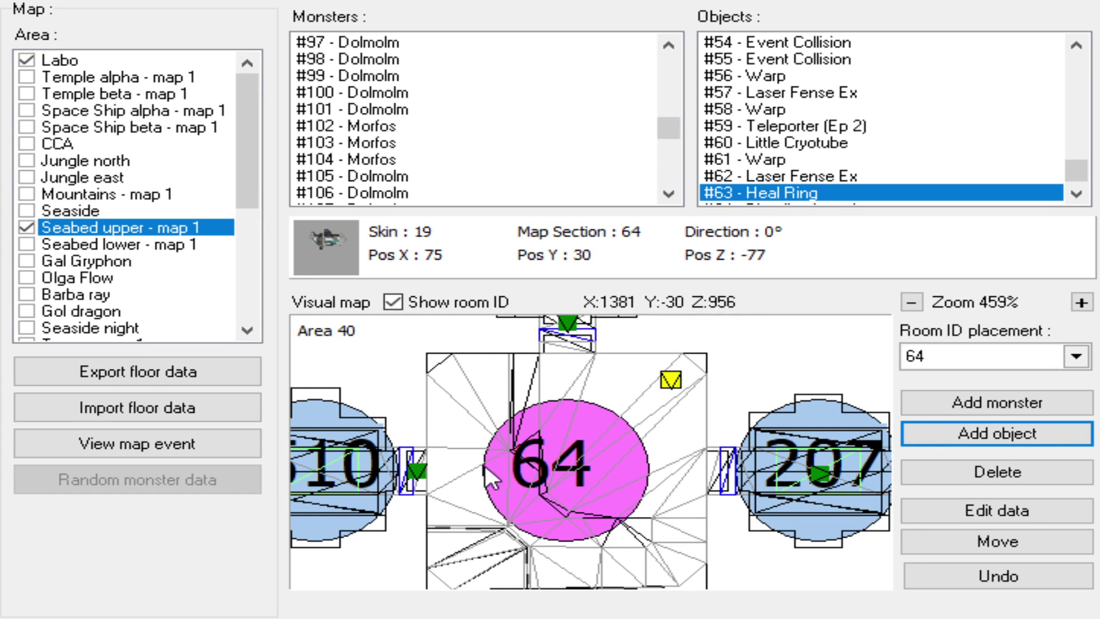
{"action": "left_click", "coordinate": [578, 407]}
- Place five more copies of the Blue floating robot around room 64, spread over its centre, edges and corners
{"action": "left_click", "coordinate": [791, 200]}
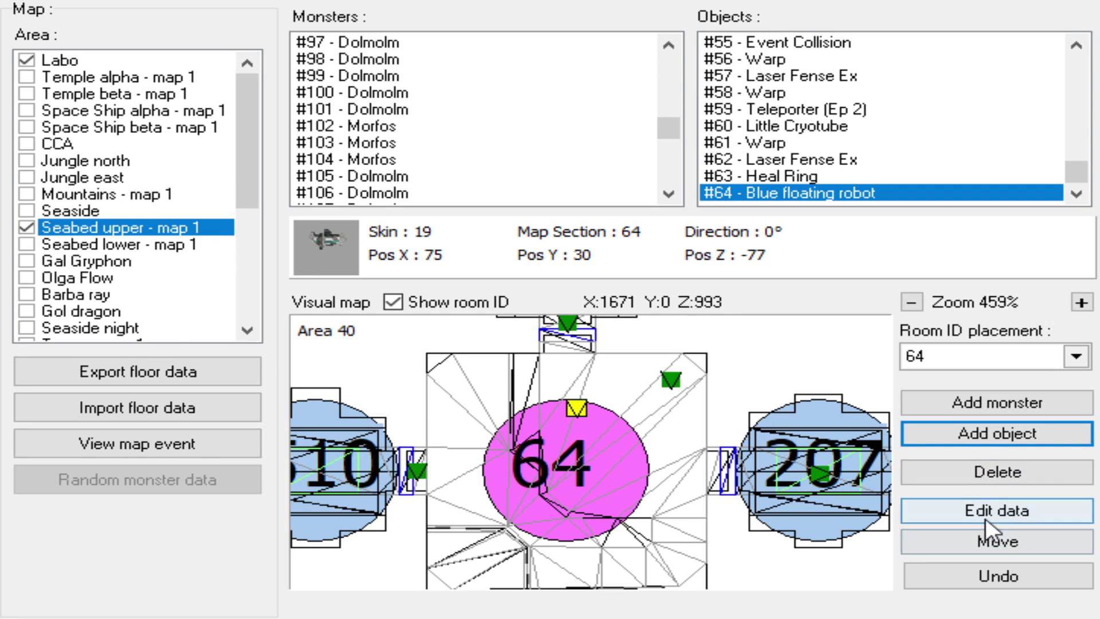
{"action": "left_click", "coordinate": [582, 410]}
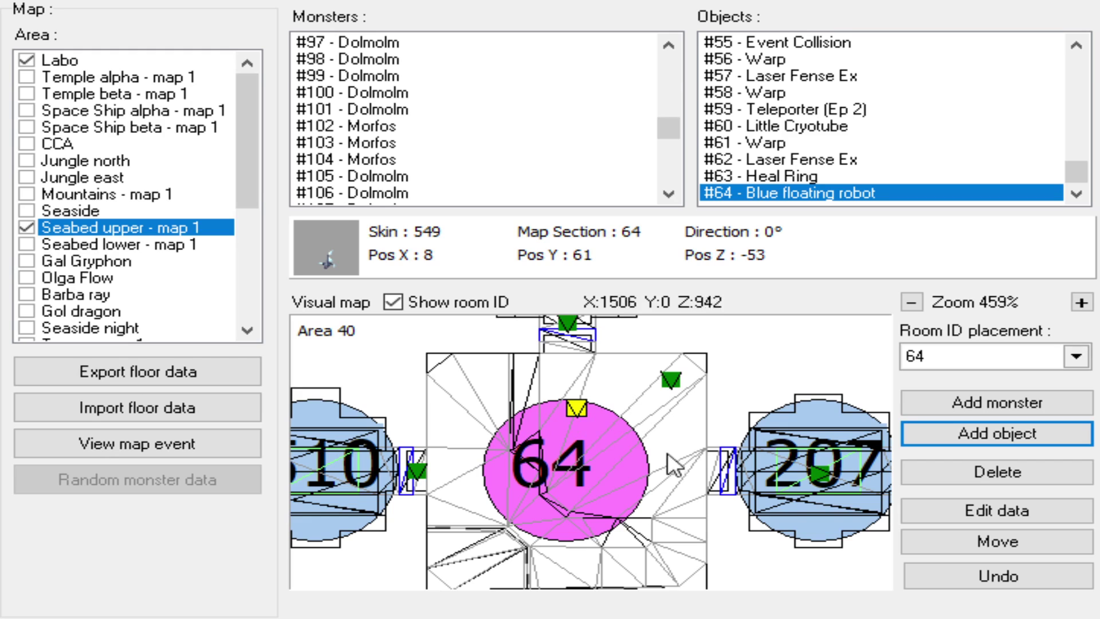
{"action": "left_click", "coordinate": [973, 540]}
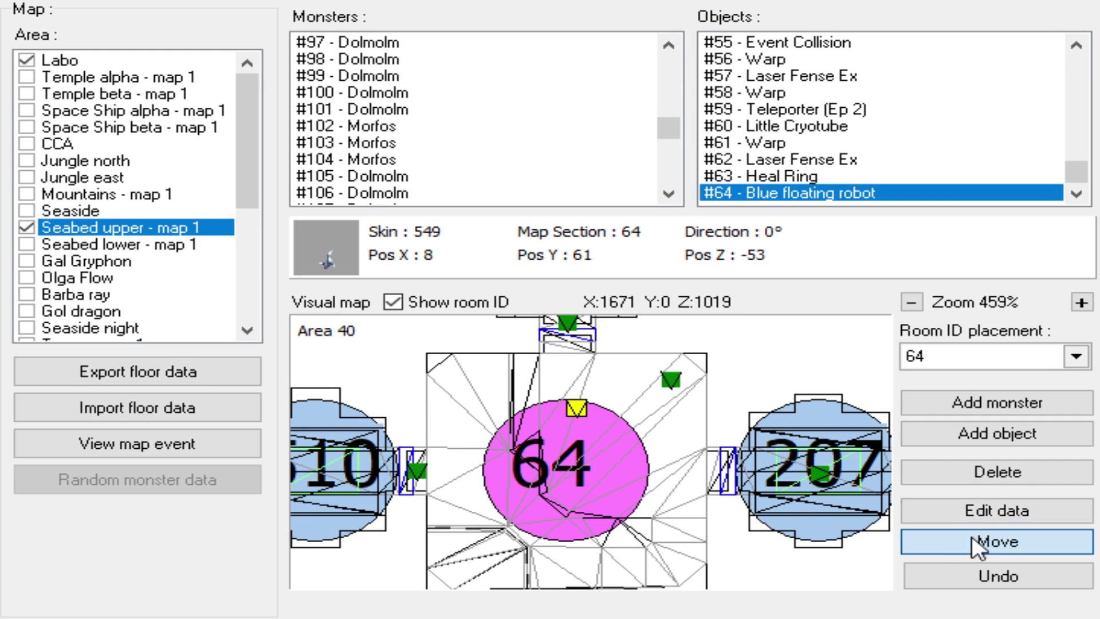
{"action": "left_click", "coordinate": [569, 542]}
{"action": "left_click", "coordinate": [648, 468]}
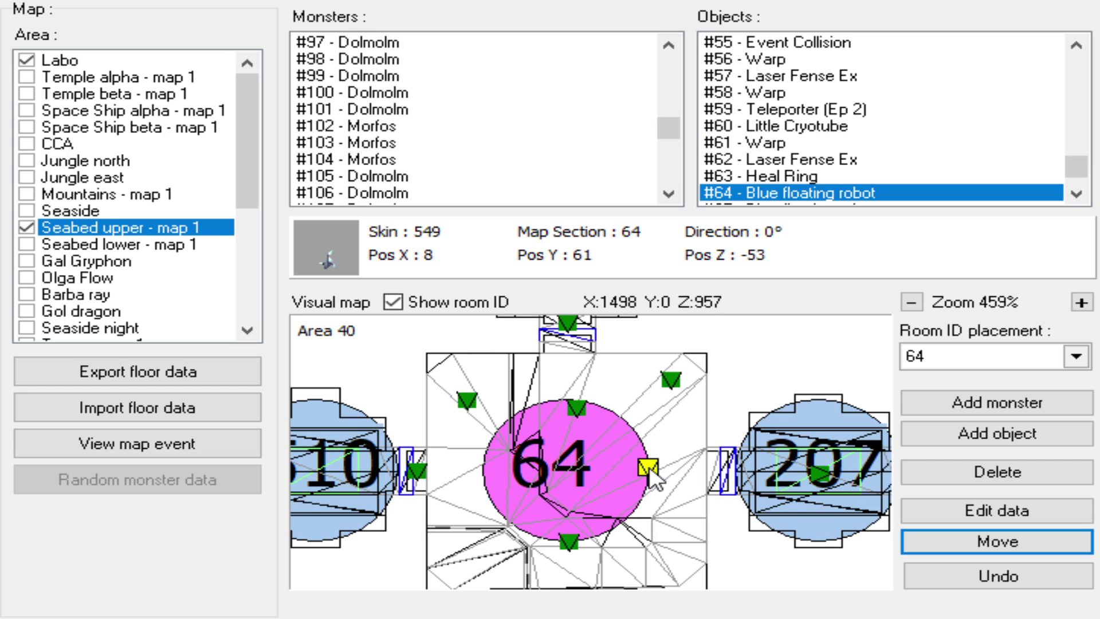
{"action": "left_click", "coordinate": [667, 567]}
{"action": "left_click", "coordinate": [471, 496]}
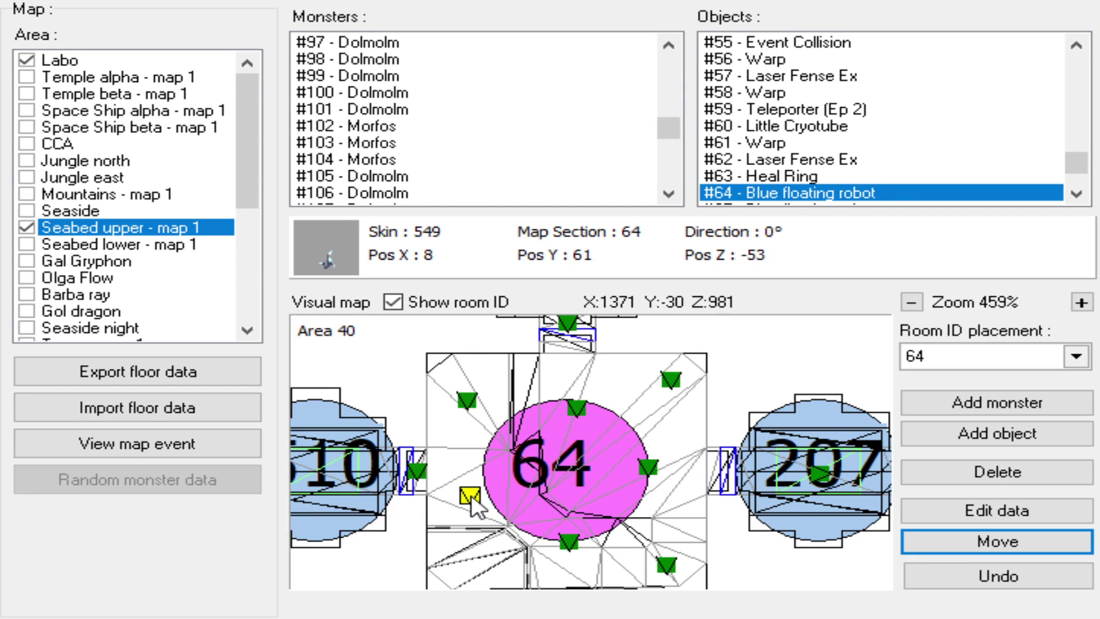
- Go through the Blue floating robots #64 to #69 one by one to check where each stands in room 64
{"action": "left_click", "coordinate": [577, 408]}
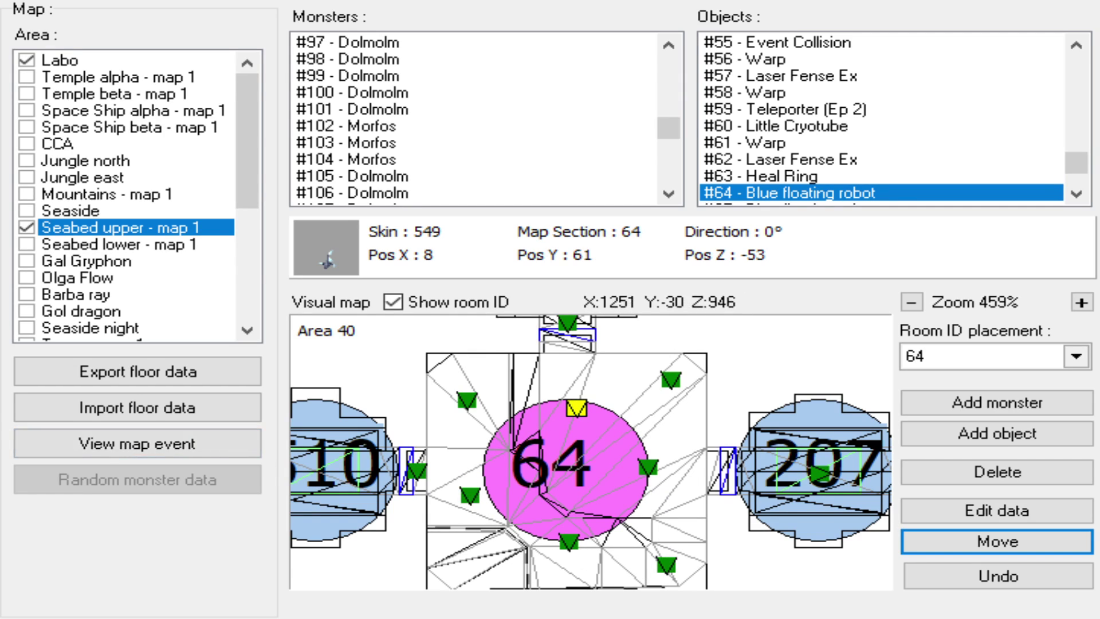
{"action": "key", "text": "Down"}
{"action": "key", "text": "Down"}
{"action": "key", "text": "Down"}
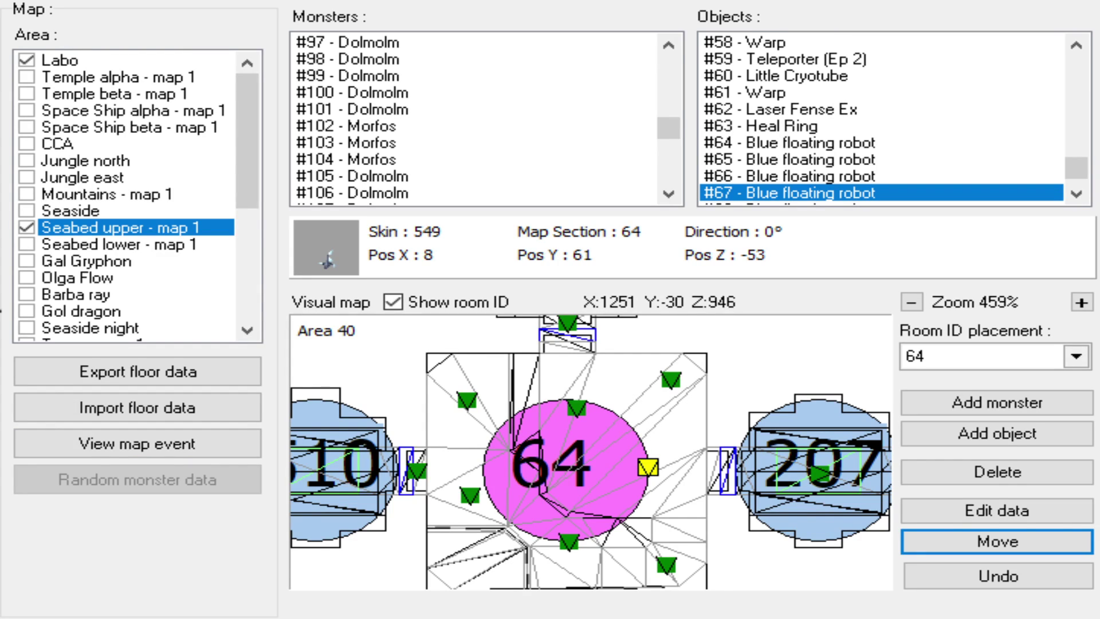
{"action": "key", "text": "Down"}
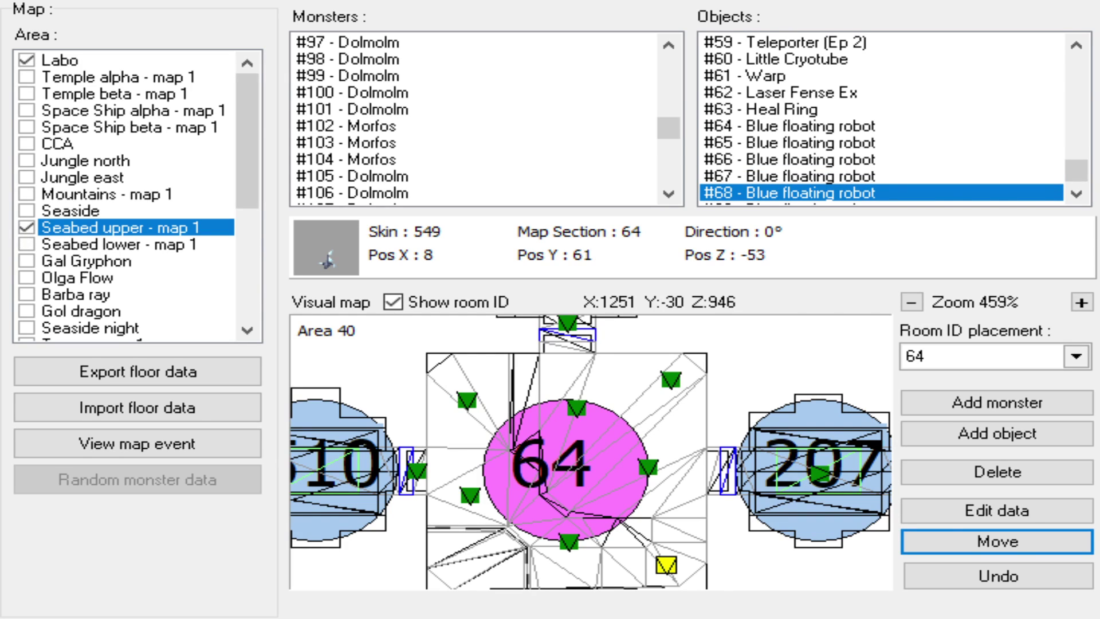
{"action": "key", "text": "Up"}
{"action": "key", "text": "Up"}
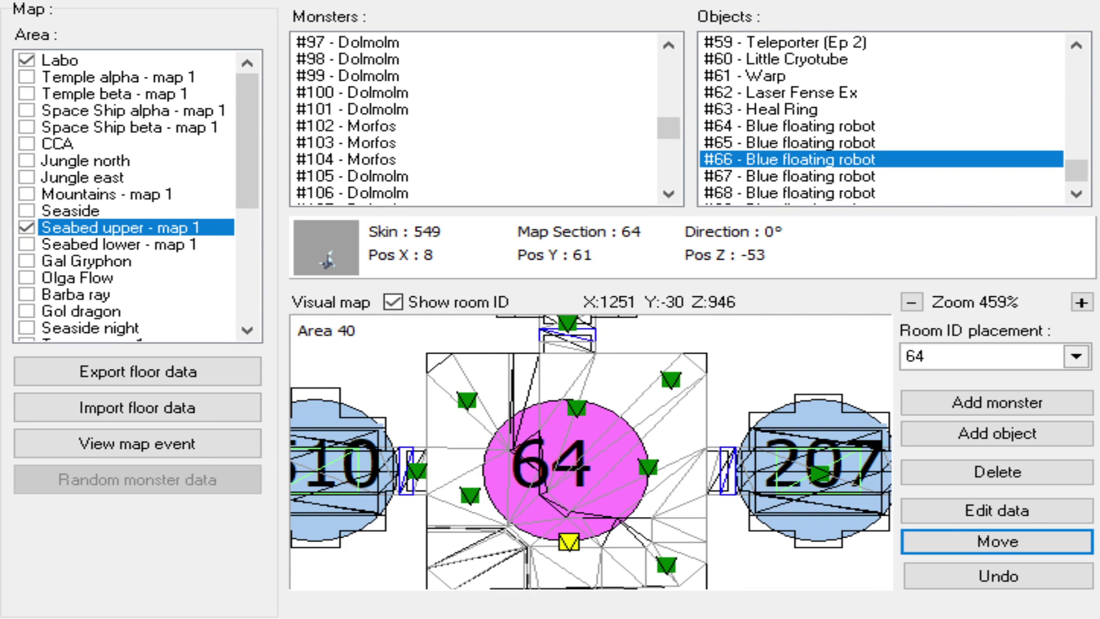
{"action": "key", "text": "Down"}
{"action": "key", "text": "Down"}
{"action": "key", "text": "Down"}
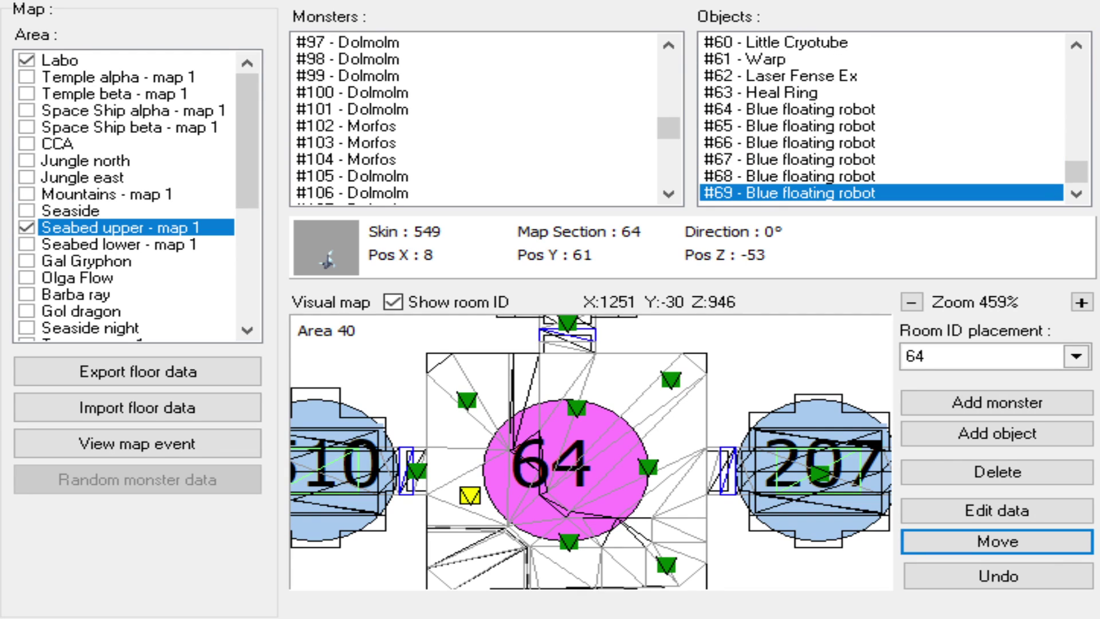
{"action": "key", "text": "Up"}
{"action": "key", "text": "Up"}
{"action": "key", "text": "Up"}
{"action": "key", "text": "Up"}
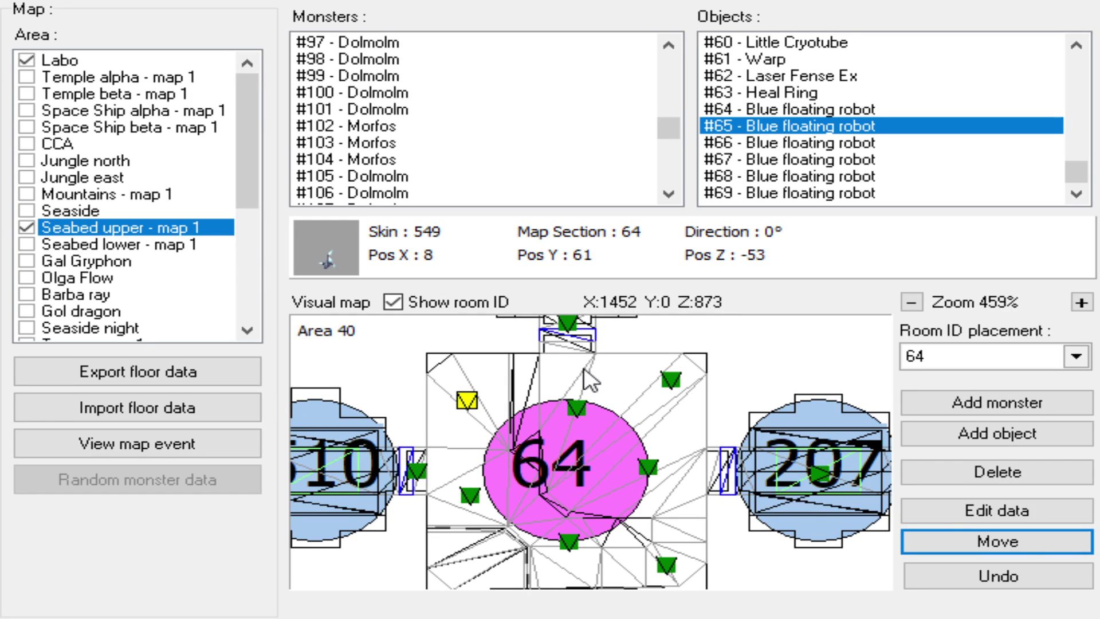
- Add an Enemy Box (Grey) in room 64's northwest corner at about X -87, Y 0, Z -88
{"action": "left_click", "coordinate": [1004, 433]}
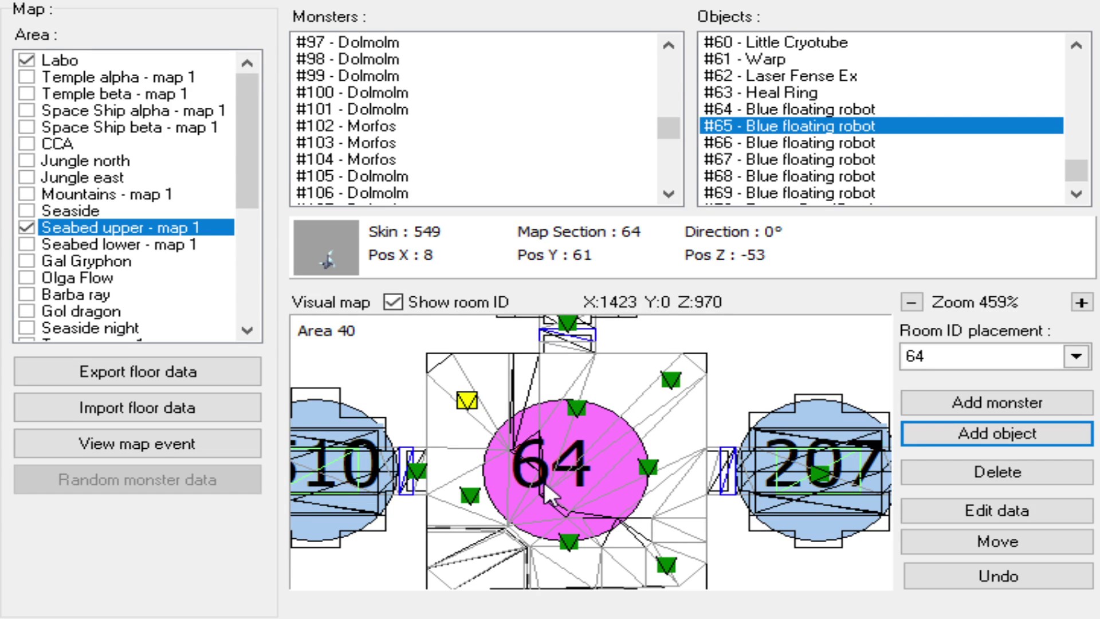
{"action": "left_click_drag", "start_coordinate": [478, 453], "coordinate": [496, 462]}
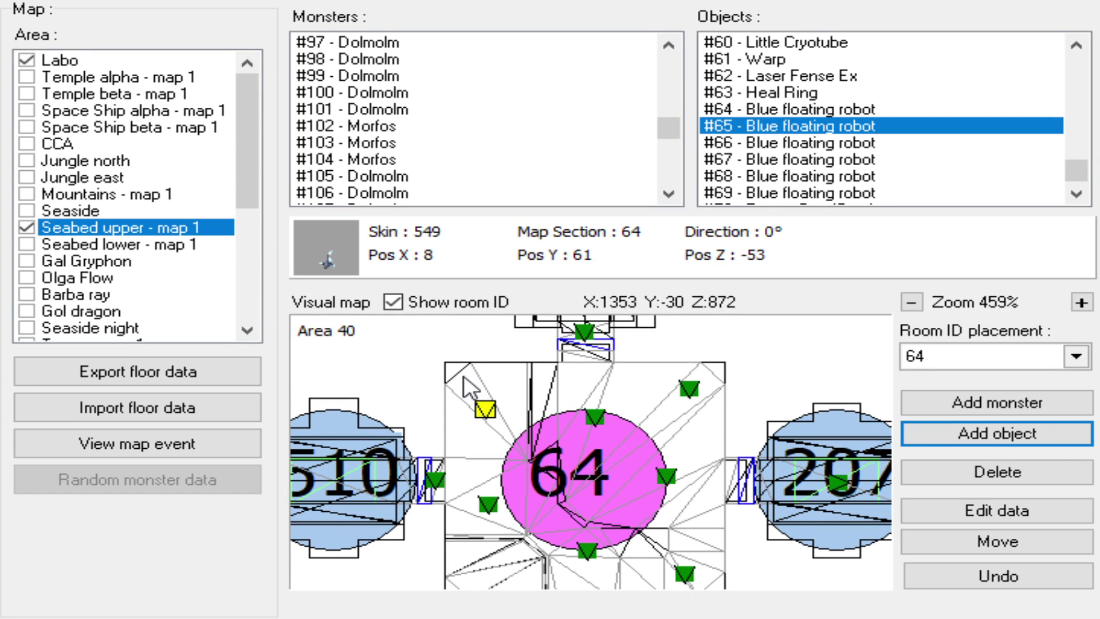
{"action": "left_click", "coordinate": [462, 376]}
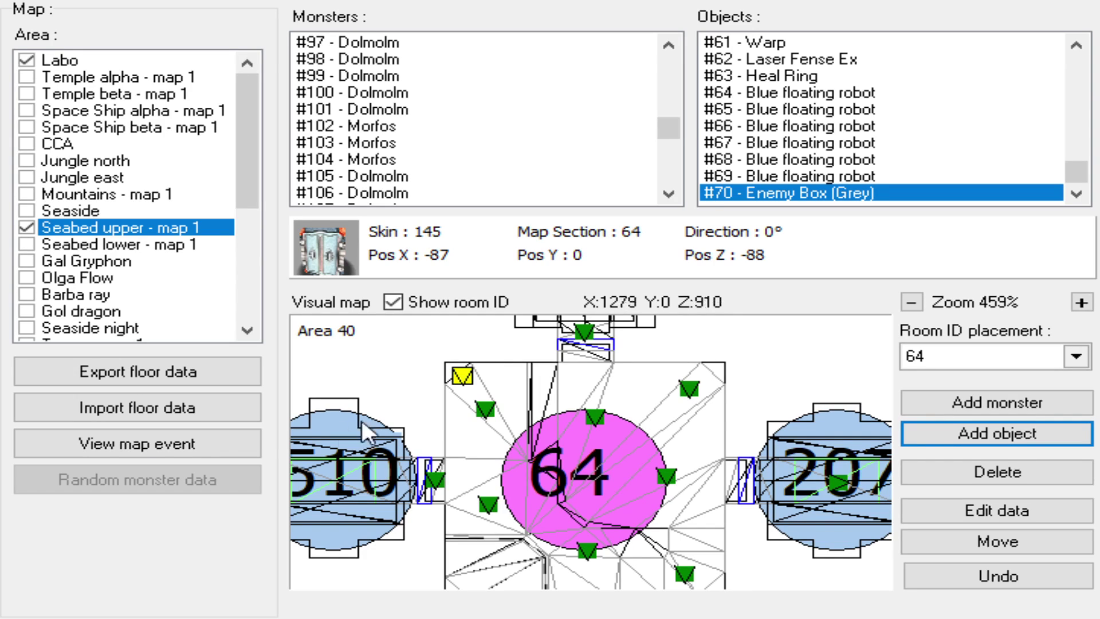
- Place eleven copies of the grey Enemy Box in room 64, in small groups across its western half and centre
{"action": "left_click", "coordinate": [924, 544]}
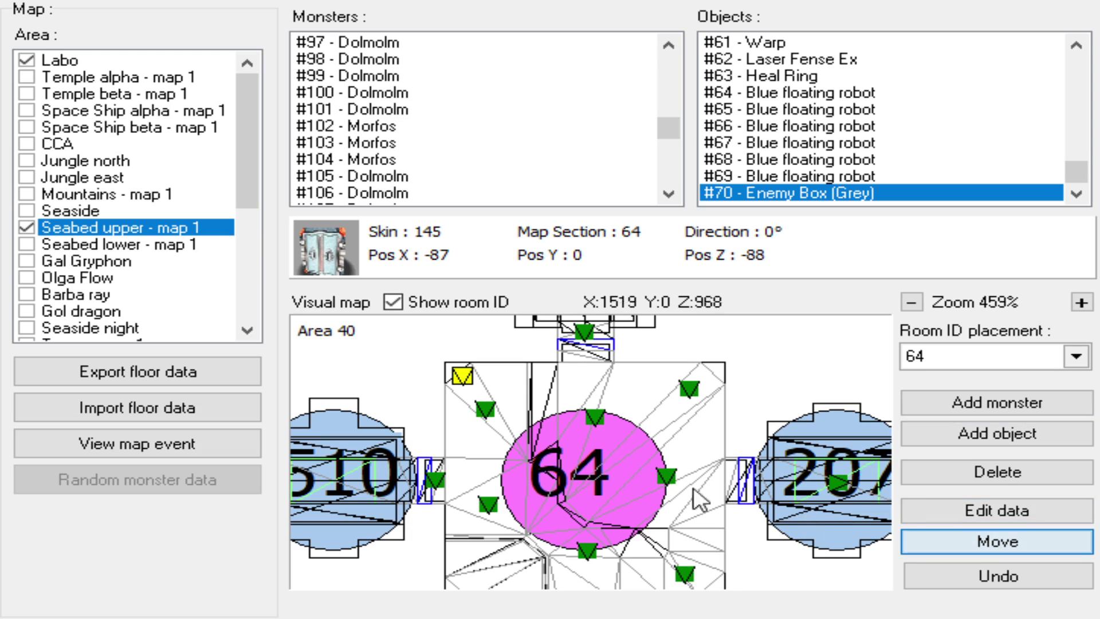
{"action": "left_click", "coordinate": [486, 378]}
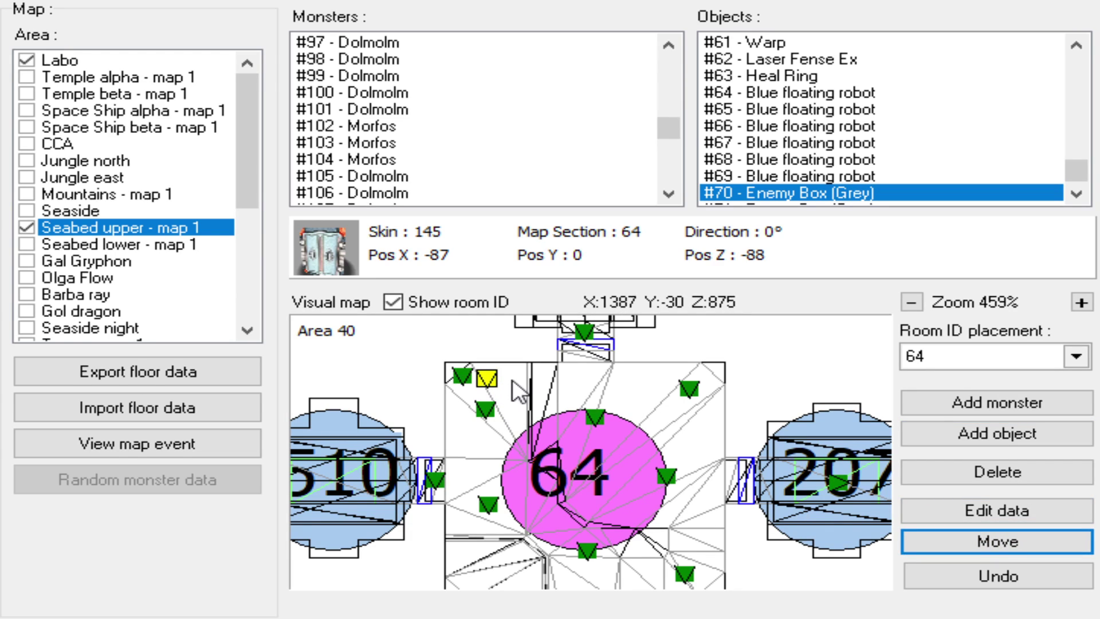
{"action": "left_click", "coordinate": [510, 379]}
{"action": "left_click", "coordinate": [457, 444]}
{"action": "left_click", "coordinate": [478, 445]}
{"action": "left_click", "coordinate": [505, 448]}
{"action": "left_click", "coordinate": [546, 381]}
{"action": "left_click", "coordinate": [549, 417]}
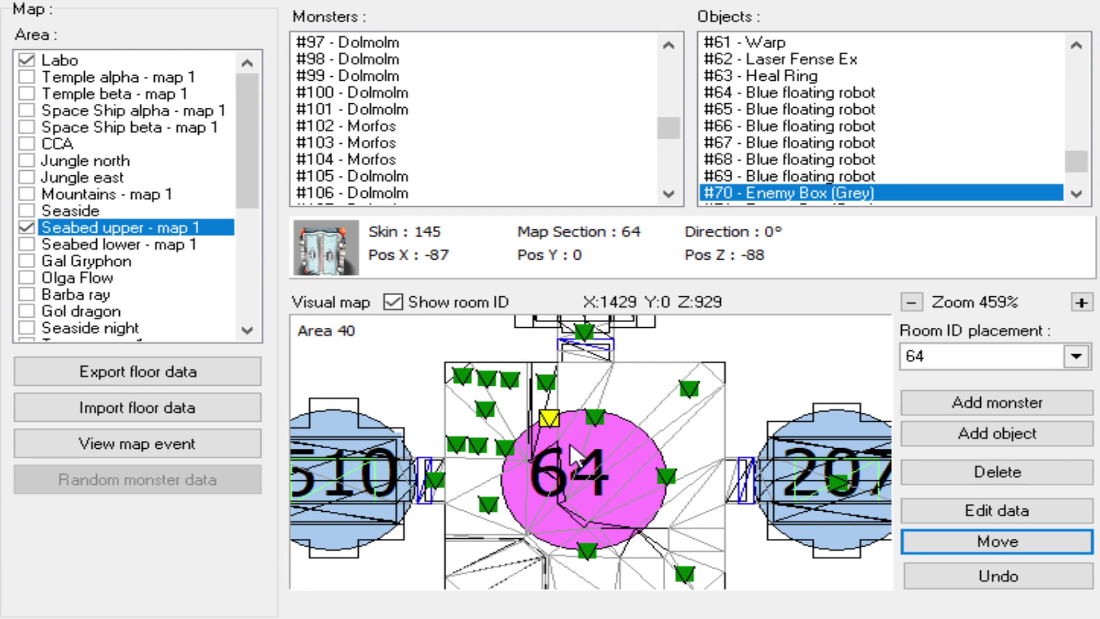
{"action": "left_click", "coordinate": [570, 443]}
{"action": "left_click", "coordinate": [591, 477]}
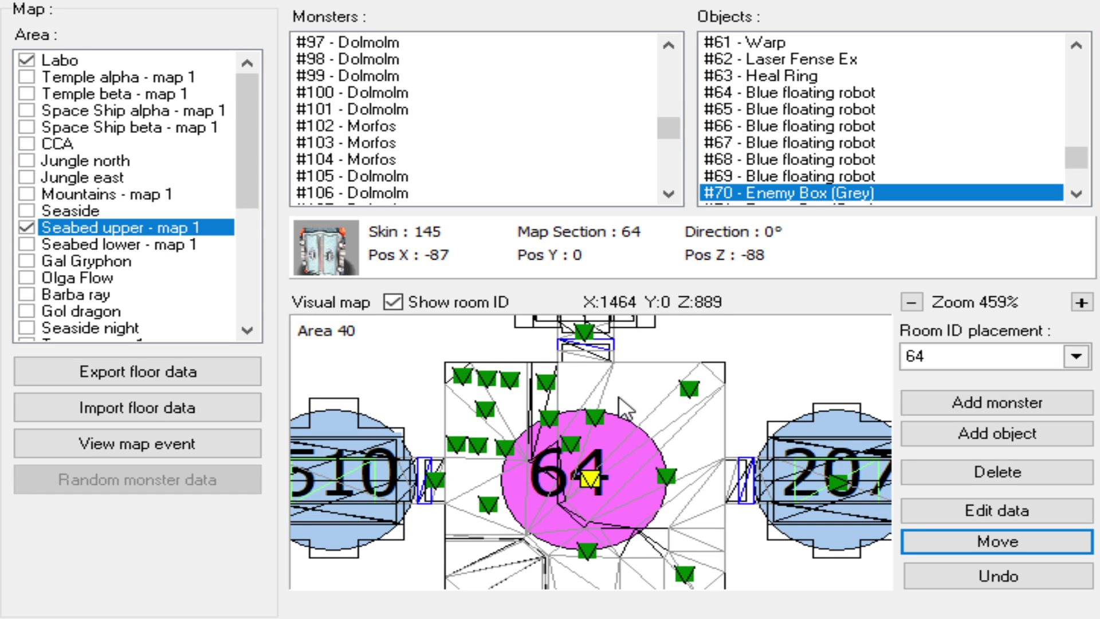
{"action": "left_click", "coordinate": [466, 552]}
{"action": "left_click", "coordinate": [506, 552]}
- Move grey Enemy Boxes #74, #75 and #71 to looser spots among the robots in room 64's western half
{"action": "left_click", "coordinate": [462, 376]}
{"action": "left_click", "coordinate": [477, 445]}
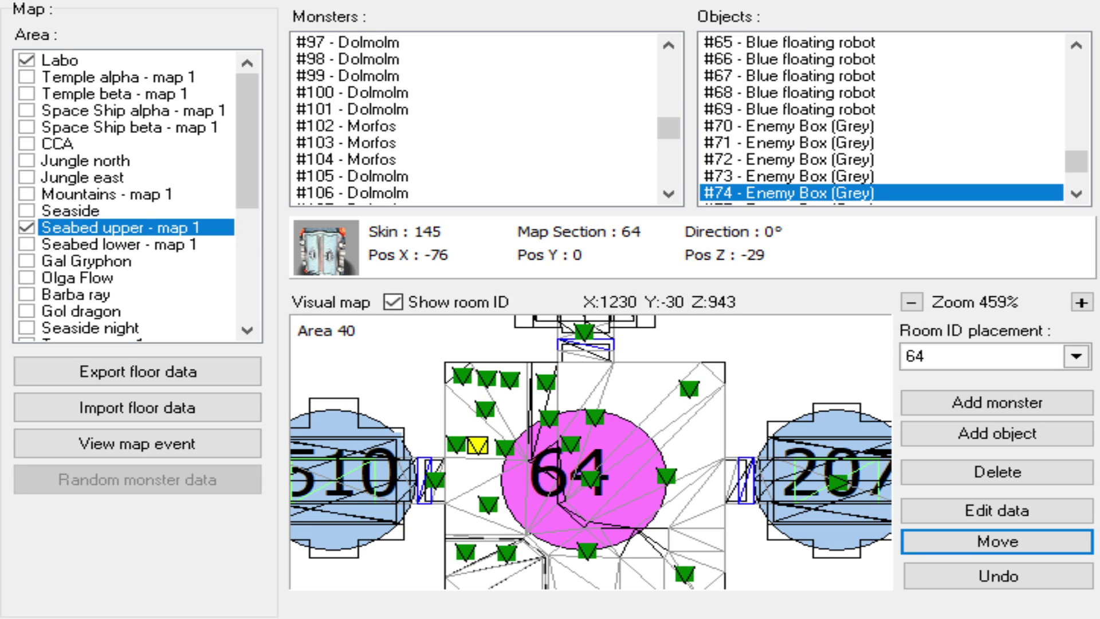
{"action": "left_click", "coordinate": [476, 496]}
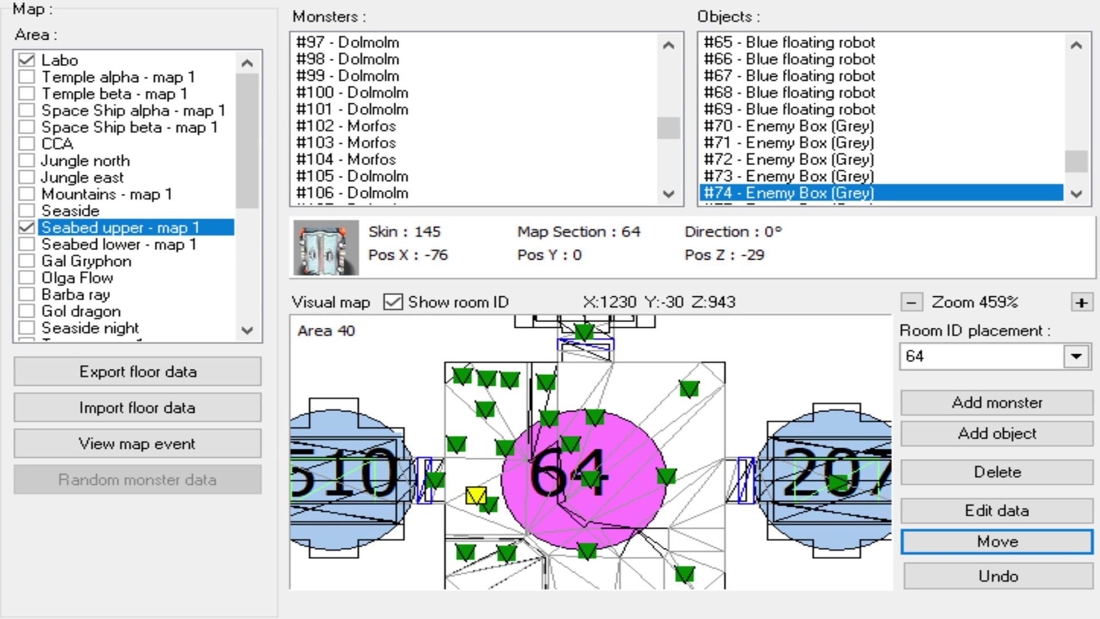
{"action": "left_click", "coordinate": [505, 447]}
{"action": "left_click", "coordinate": [512, 466]}
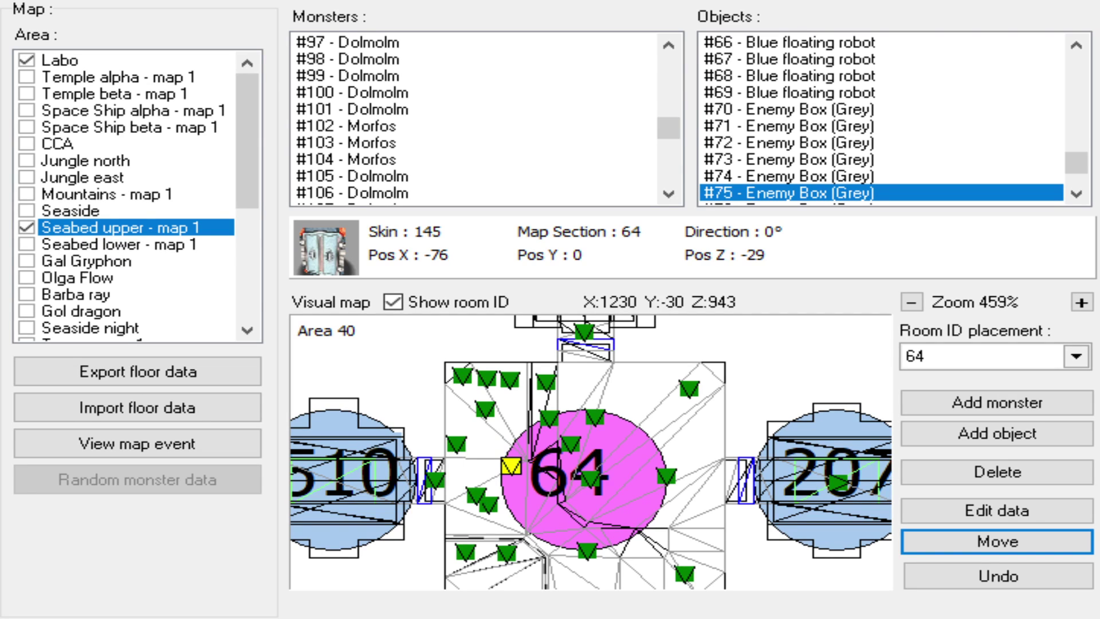
{"action": "left_click", "coordinate": [509, 380]}
{"action": "left_click", "coordinate": [487, 378]}
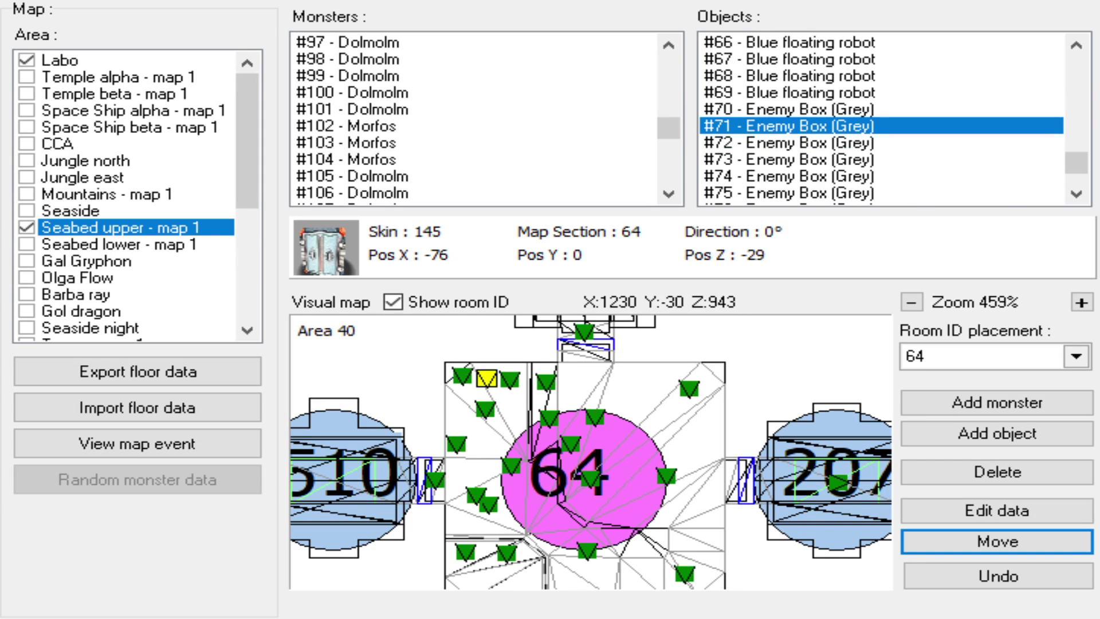
{"action": "left_click", "coordinate": [489, 422]}
{"action": "left_click", "coordinate": [512, 466]}
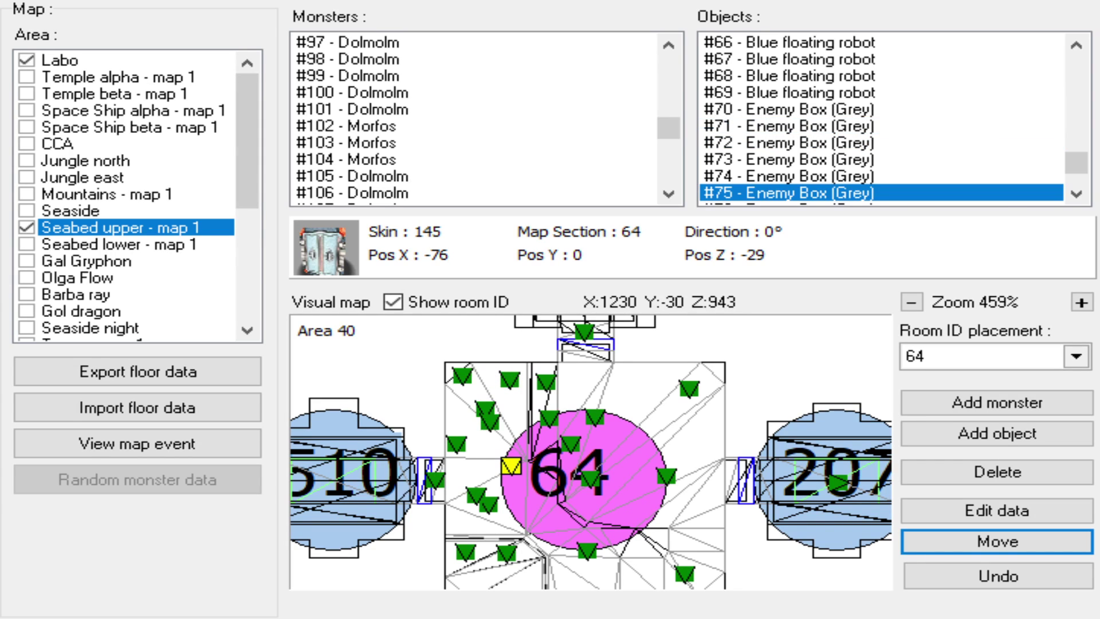
- Spread grey Enemy Boxes #76 to #79 further east between room 64's north entrance and its centre
{"action": "left_click", "coordinate": [549, 418]}
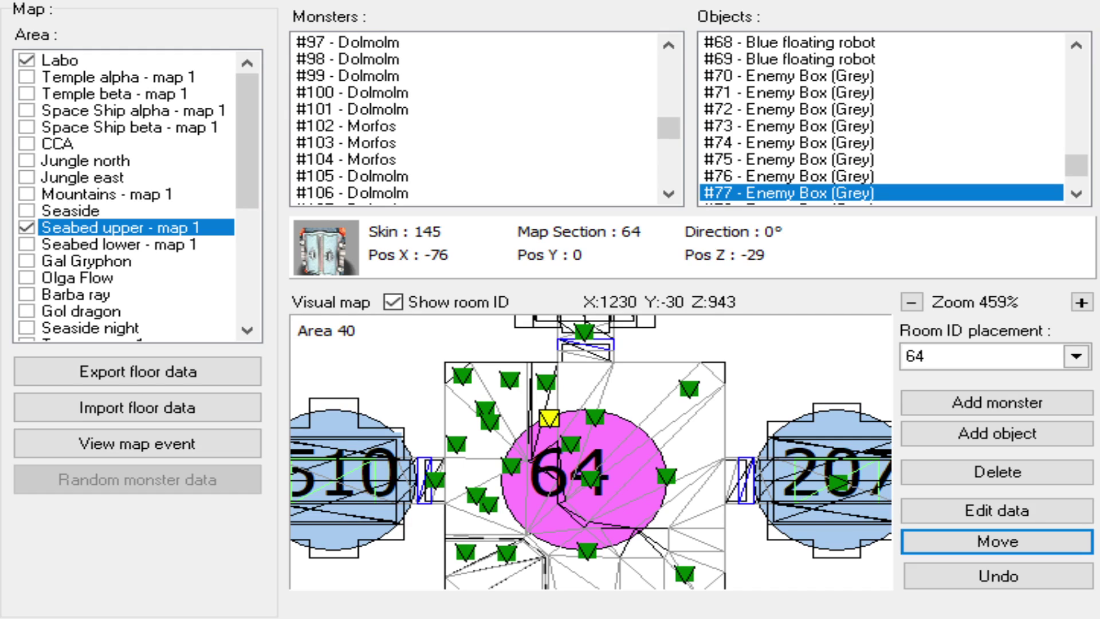
{"action": "key", "text": "Up"}
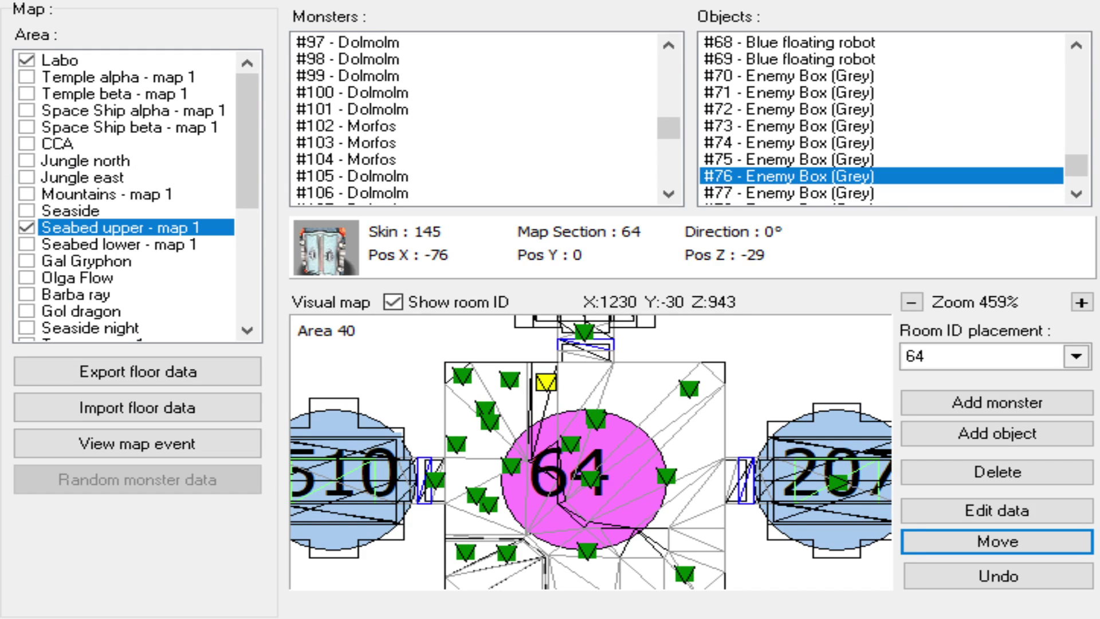
{"action": "left_click", "coordinate": [576, 388]}
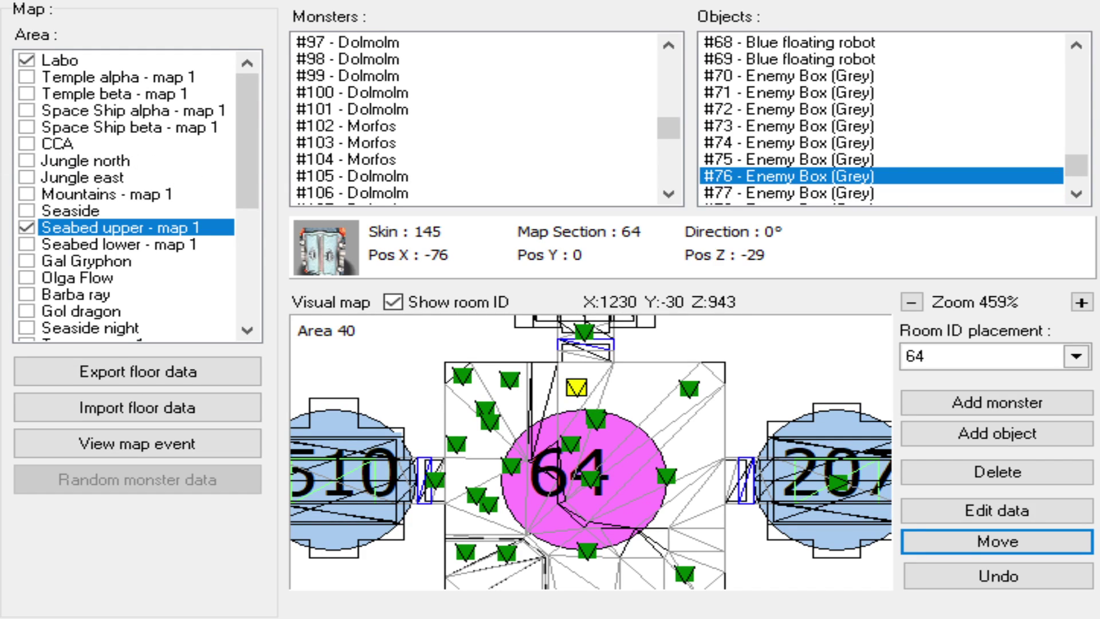
{"action": "key", "text": "Down"}
{"action": "key", "text": "Down"}
{"action": "left_click", "coordinate": [590, 478]}
{"action": "left_click_drag", "start_coordinate": [570, 444], "coordinate": [622, 463]}
{"action": "left_click", "coordinate": [577, 447]}
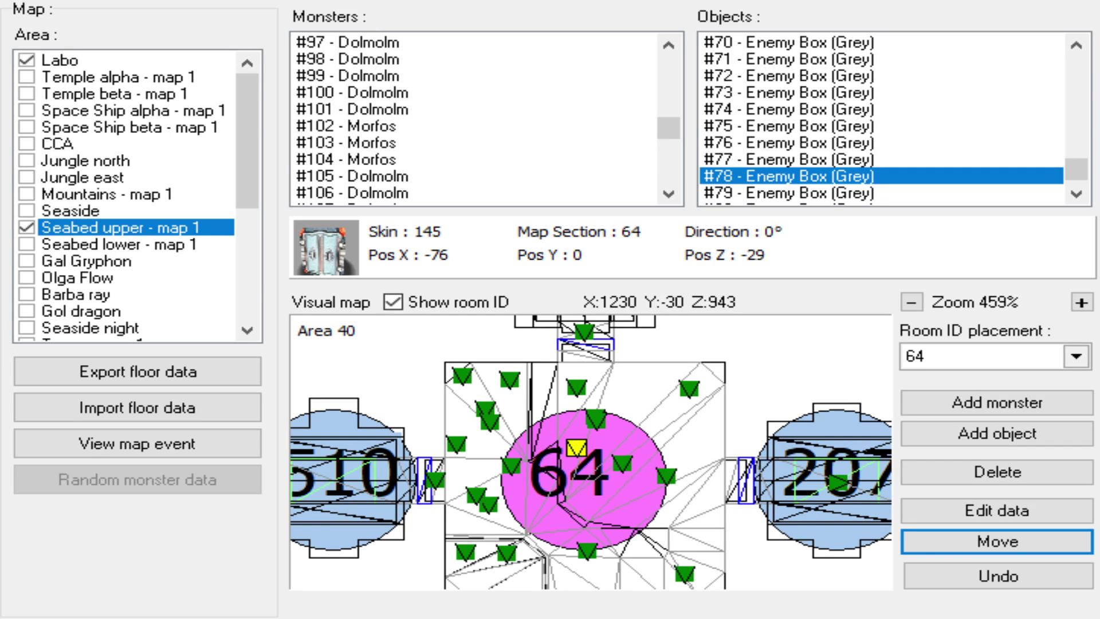
- Inspect room 64's object layout on the map and look around the Seabed area in the game window
{"action": "left_click", "coordinate": [488, 504]}
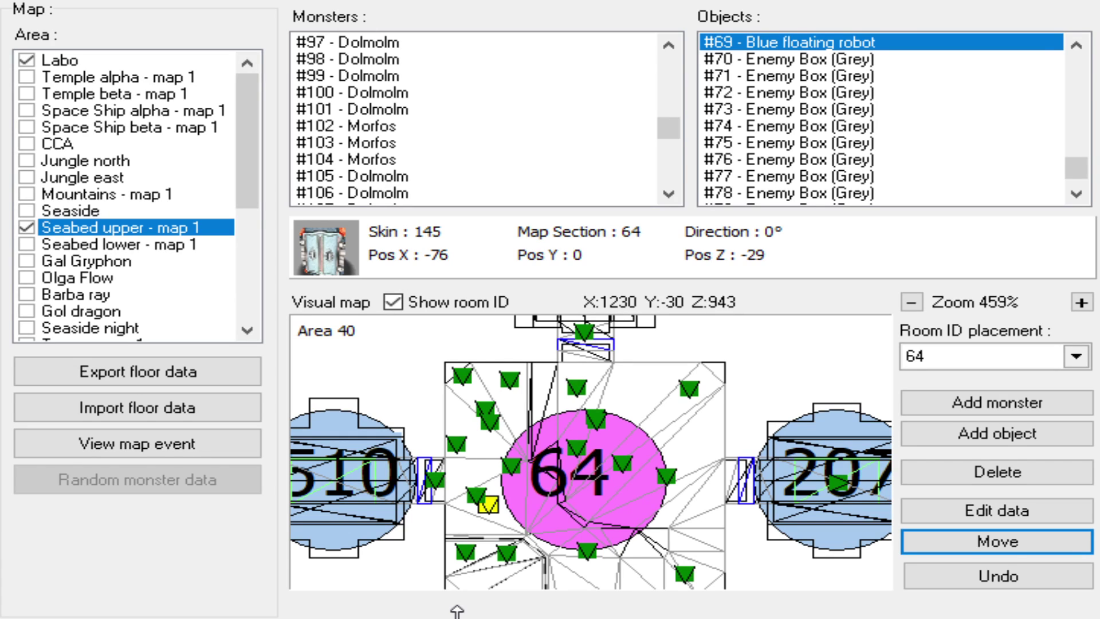
{"action": "scroll", "coordinate": [599, 452], "scroll_direction": "down", "scroll_amount": 5}
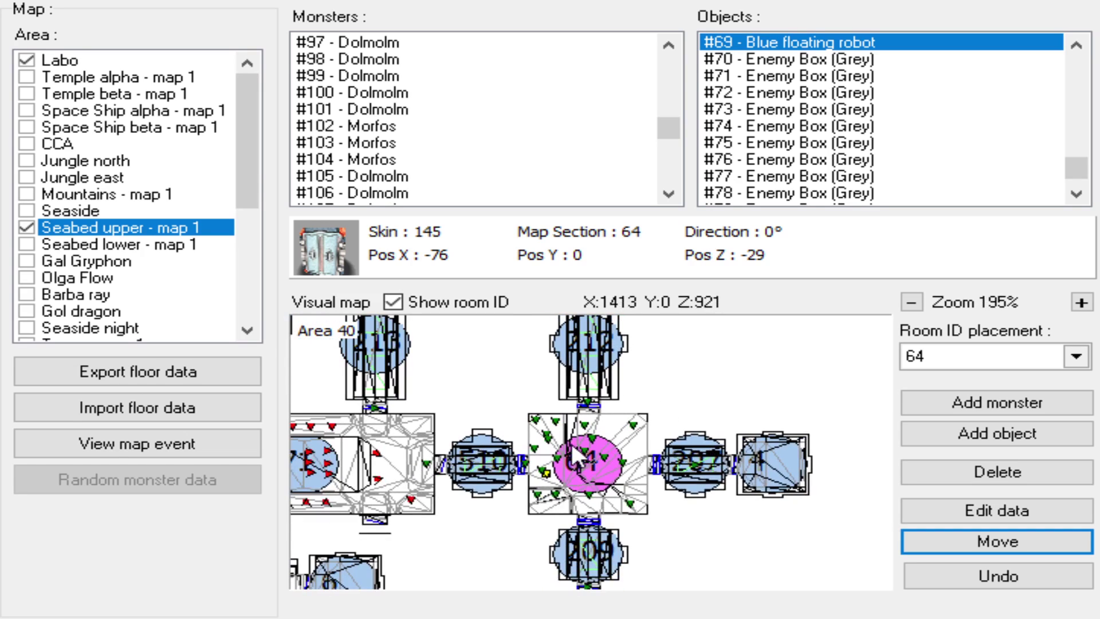
{"action": "scroll", "coordinate": [607, 459], "scroll_direction": "up", "scroll_amount": 5}
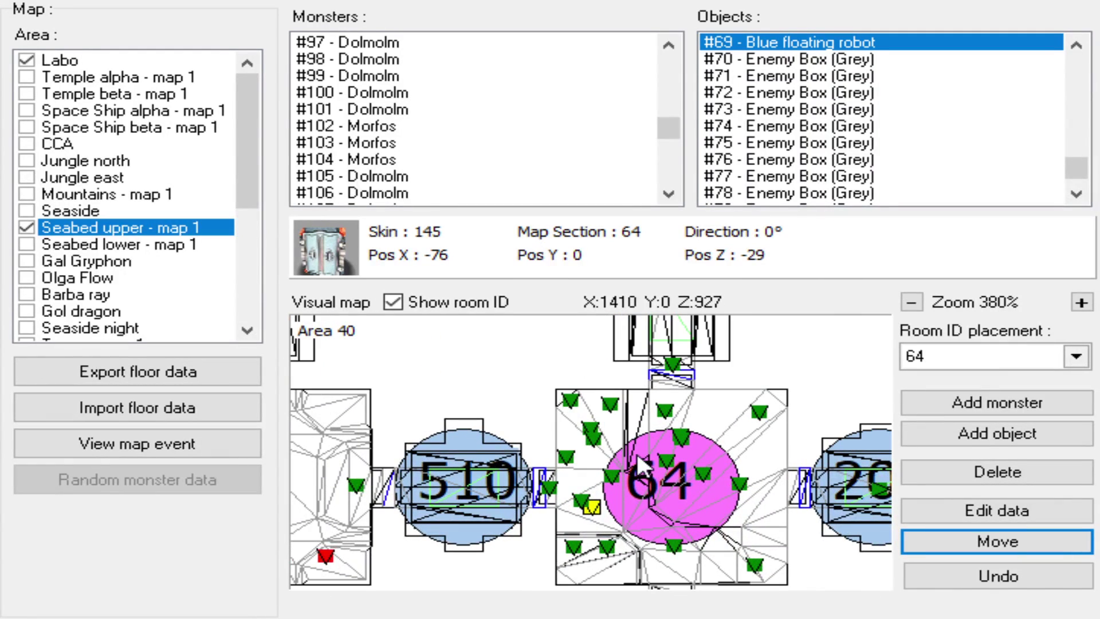
{"action": "scroll", "coordinate": [645, 451], "scroll_direction": "up", "scroll_amount": 1}
{"action": "left_click_drag", "start_coordinate": [638, 451], "coordinate": [550, 439]}
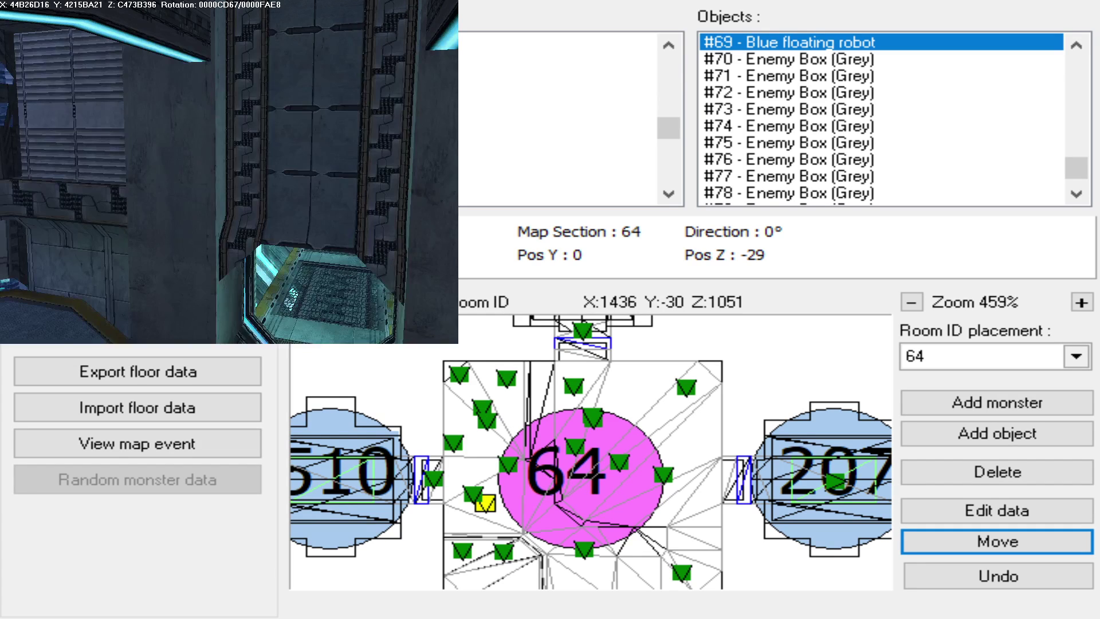
{"action": "mouse_move", "coordinate": [165, 151]}
{"action": "left_mouse_down"}
{"action": "mouse_move", "coordinate": [247, 191]}
{"action": "mouse_move", "coordinate": [187, 177]}
{"action": "mouse_move", "coordinate": [163, 151]}
{"action": "mouse_move", "coordinate": [150, 210]}
{"action": "mouse_move", "coordinate": [173, 220]}
{"action": "mouse_move", "coordinate": [191, 201]}
{"action": "mouse_move", "coordinate": [40, 166]}
{"action": "left_mouse_up"}
{"action": "key", "text": "w"}
{"action": "mouse_move", "coordinate": [232, 208]}
{"action": "left_mouse_down"}
{"action": "mouse_move", "coordinate": [197, 186]}
{"action": "mouse_move", "coordinate": [267, 223]}
{"action": "mouse_move", "coordinate": [307, 157]}
{"action": "mouse_move", "coordinate": [170, 156]}
{"action": "mouse_move", "coordinate": [72, 133]}
{"action": "mouse_move", "coordinate": [246, 252]}
{"action": "mouse_move", "coordinate": [315, 239]}
{"action": "mouse_move", "coordinate": [319, 212]}
{"action": "mouse_move", "coordinate": [235, 153]}
{"action": "mouse_move", "coordinate": [195, 173]}
{"action": "mouse_move", "coordinate": [188, 196]}
{"action": "mouse_move", "coordinate": [223, 187]}
{"action": "mouse_move", "coordinate": [198, 180]}
{"action": "mouse_move", "coordinate": [202, 193]}
{"action": "mouse_move", "coordinate": [254, 204]}
{"action": "mouse_move", "coordinate": [301, 196]}
{"action": "mouse_move", "coordinate": [305, 165]}
{"action": "mouse_move", "coordinate": [325, 142]}
{"action": "mouse_move", "coordinate": [442, 139]}
{"action": "mouse_move", "coordinate": [317, 156]}
{"action": "mouse_move", "coordinate": [183, 136]}
{"action": "mouse_move", "coordinate": [218, 207]}
{"action": "mouse_move", "coordinate": [267, 197]}
{"action": "mouse_move", "coordinate": [223, 170]}
{"action": "mouse_move", "coordinate": [315, 173]}
{"action": "mouse_move", "coordinate": [276, 149]}
{"action": "mouse_move", "coordinate": [338, 170]}
{"action": "mouse_move", "coordinate": [268, 184]}
{"action": "mouse_move", "coordinate": [262, 204]}
{"action": "mouse_move", "coordinate": [218, 179]}
{"action": "mouse_move", "coordinate": [371, 132]}
{"action": "mouse_move", "coordinate": [358, 161]}
{"action": "mouse_move", "coordinate": [393, 171]}
{"action": "mouse_move", "coordinate": [249, 146]}
{"action": "mouse_move", "coordinate": [392, 172]}
{"action": "mouse_move", "coordinate": [346, 147]}
{"action": "mouse_move", "coordinate": [247, 166]}
{"action": "mouse_move", "coordinate": [212, 150]}
{"action": "mouse_move", "coordinate": [261, 152]}
{"action": "mouse_move", "coordinate": [279, 141]}
{"action": "mouse_move", "coordinate": [328, 154]}
{"action": "mouse_move", "coordinate": [253, 180]}
{"action": "mouse_move", "coordinate": [169, 181]}
{"action": "mouse_move", "coordinate": [208, 191]}
{"action": "left_mouse_up"}
{"action": "key", "text": "w"}
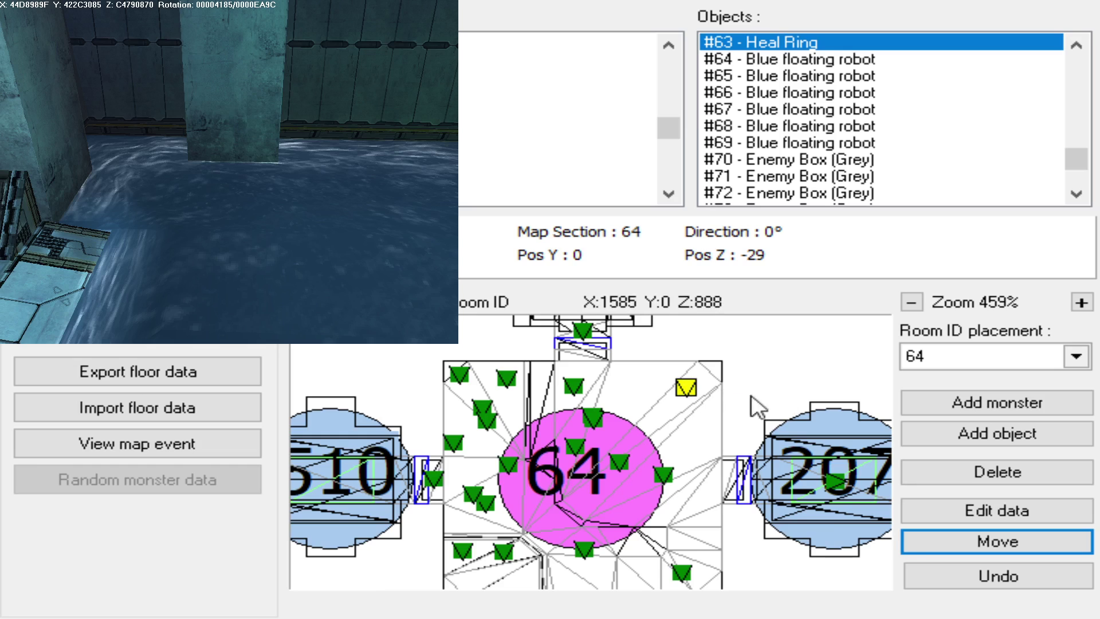
- Add a grey Enemy Box near the northwest corner of room 4, east of corridor 207
{"action": "scroll", "coordinate": [773, 406], "scroll_direction": "down", "scroll_amount": 2}
{"action": "scroll", "coordinate": [666, 441], "scroll_direction": "up", "scroll_amount": 1}
{"action": "left_click_drag", "start_coordinate": [668, 457], "coordinate": [651, 442]}
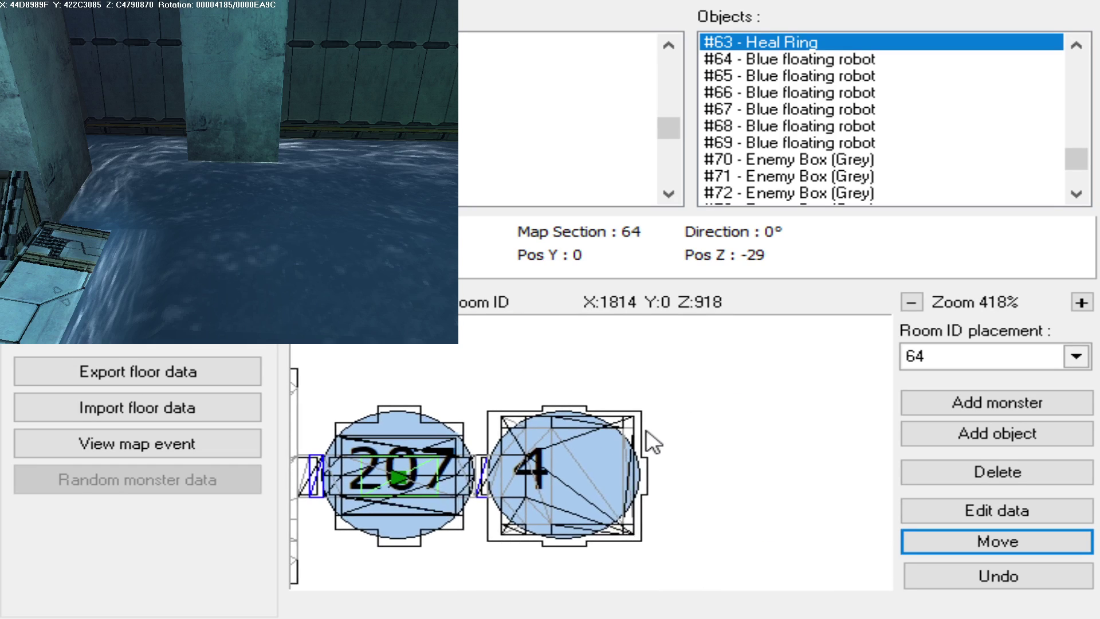
{"action": "scroll", "coordinate": [651, 441], "scroll_direction": "up", "scroll_amount": 2}
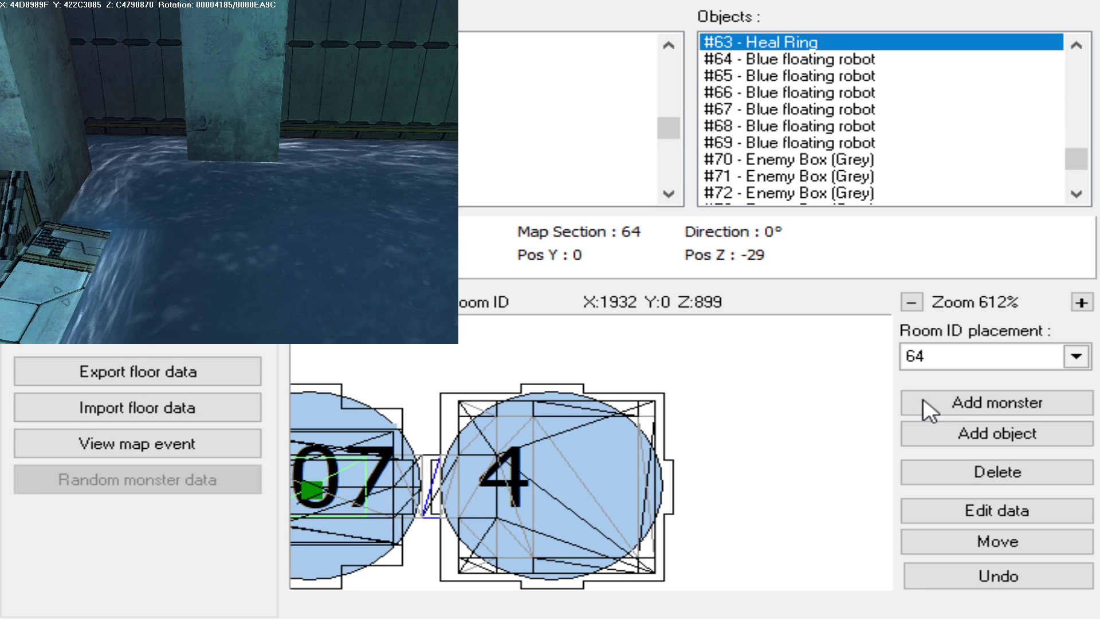
{"action": "key", "text": "4"}
{"action": "left_click", "coordinate": [1013, 434]}
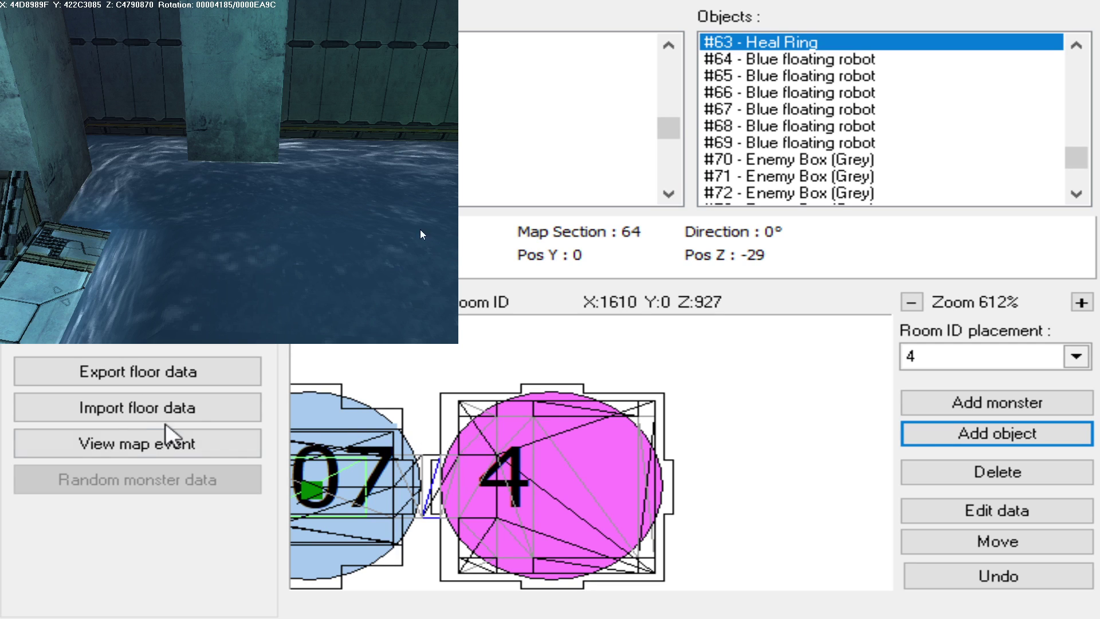
{"action": "left_click", "coordinate": [502, 431]}
{"action": "left_click", "coordinate": [992, 539]}
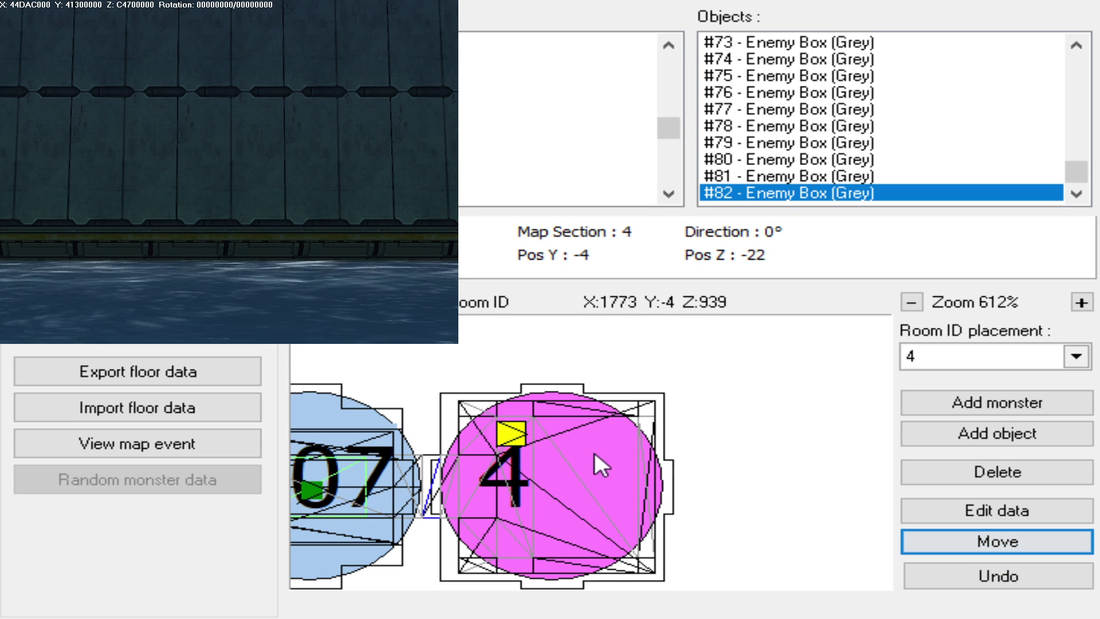
- Place eight more grey Enemy Boxes around the north, east and south sides of room 4
{"action": "left_click", "coordinate": [562, 434]}
{"action": "left_click", "coordinate": [607, 433]}
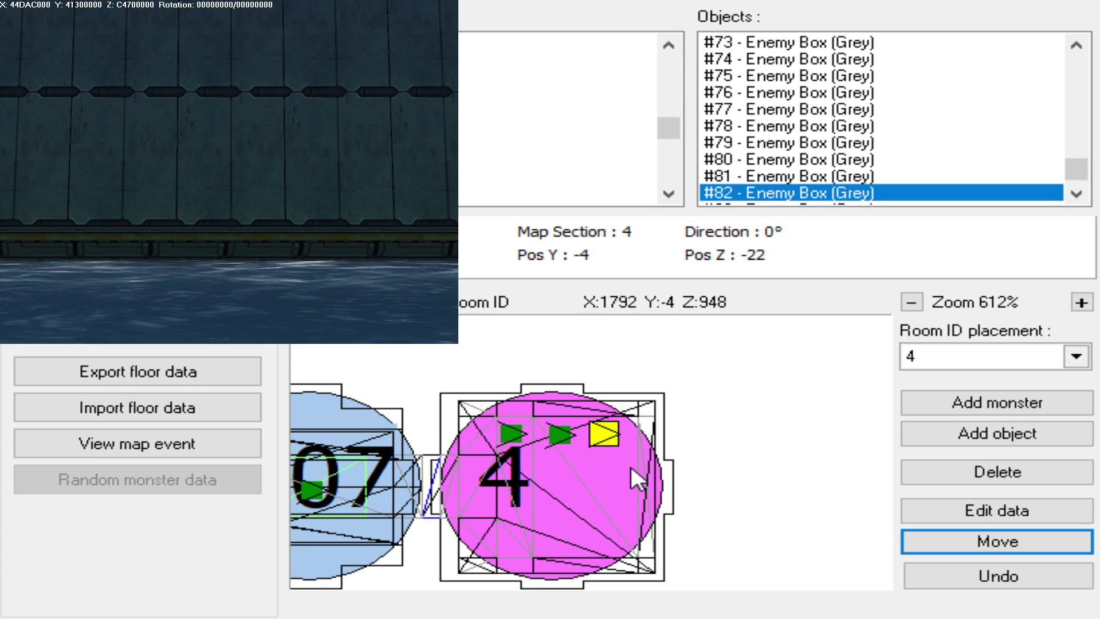
{"action": "left_click", "coordinate": [630, 467]}
{"action": "left_click", "coordinate": [631, 502]}
{"action": "left_click", "coordinate": [634, 534]}
{"action": "left_click", "coordinate": [582, 540]}
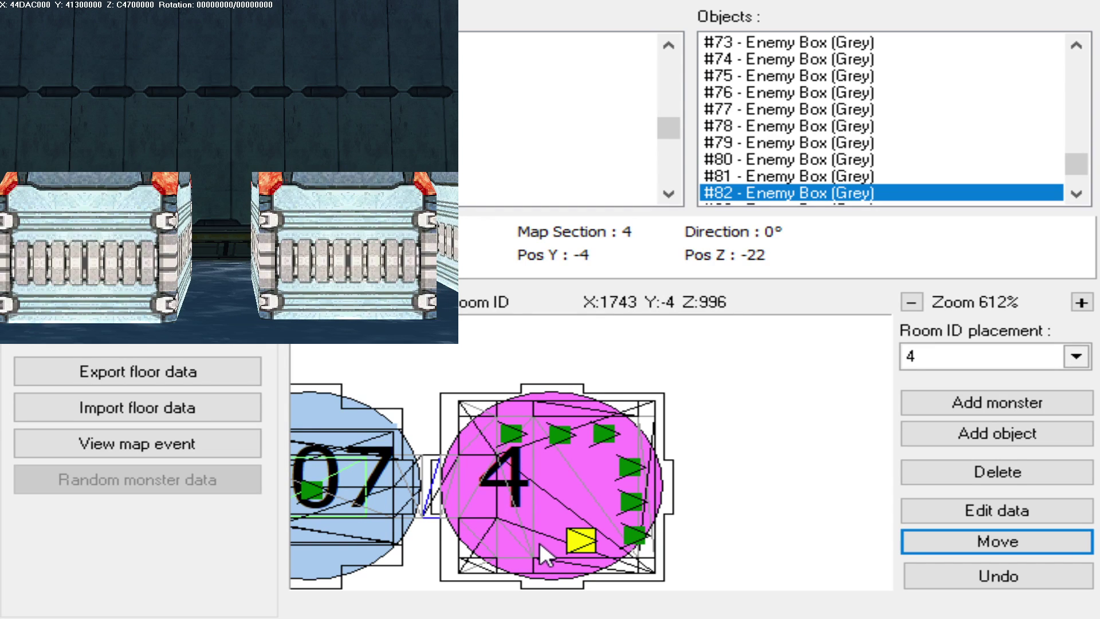
{"action": "left_click", "coordinate": [540, 542]}
{"action": "left_click", "coordinate": [490, 541]}
- Shift grey Enemy Boxes #82 to #85 into an uneven row along room 4's north side
{"action": "mouse_move", "coordinate": [280, 148]}
{"action": "left_mouse_down"}
{"action": "mouse_move", "coordinate": [292, 62]}
{"action": "mouse_move", "coordinate": [401, 66]}
{"action": "mouse_move", "coordinate": [282, 76]}
{"action": "mouse_move", "coordinate": [342, 197]}
{"action": "mouse_move", "coordinate": [389, 253]}
{"action": "mouse_move", "coordinate": [281, 198]}
{"action": "mouse_move", "coordinate": [348, 187]}
{"action": "mouse_move", "coordinate": [279, 140]}
{"action": "left_mouse_up"}
{"action": "left_click_drag", "start_coordinate": [163, 82], "coordinate": [117, 70]}
{"action": "left_click", "coordinate": [241, 103]}
{"action": "left_click_drag", "start_coordinate": [240, 103], "coordinate": [170, 84]}
{"action": "left_click", "coordinate": [336, 109]}
{"action": "left_click_drag", "start_coordinate": [335, 108], "coordinate": [265, 79]}
{"action": "left_click", "coordinate": [393, 200]}
{"action": "left_click_drag", "start_coordinate": [393, 200], "coordinate": [338, 90]}
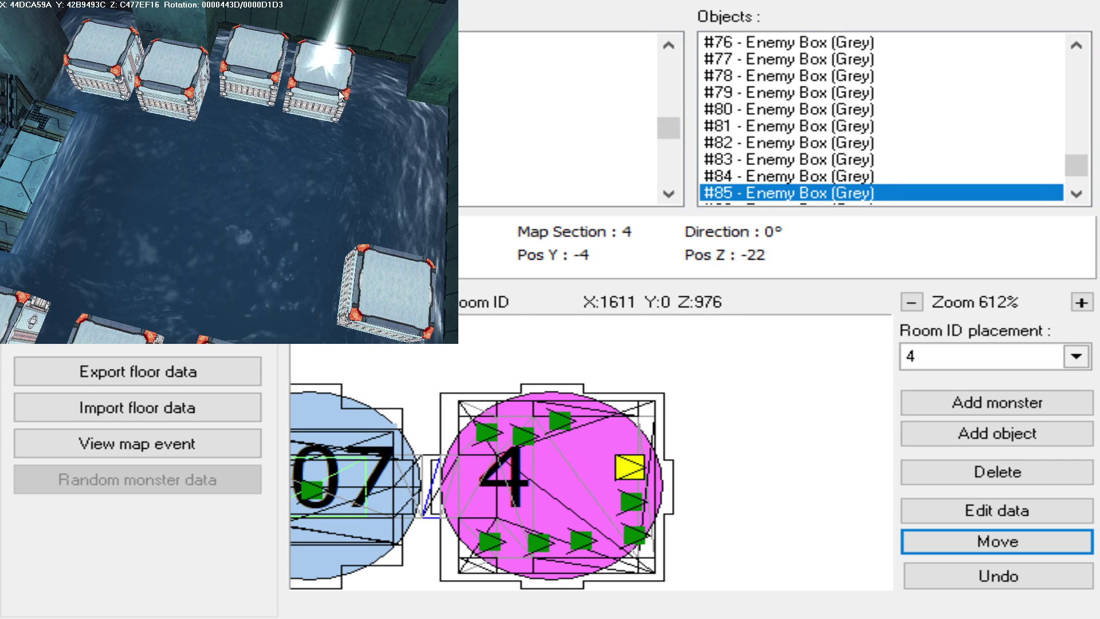
- Rearrange grey Enemy Boxes #86 to #90 along room 4's east and south sides, leaving its southwest corner clear
{"action": "left_click", "coordinate": [400, 276]}
{"action": "left_click_drag", "start_coordinate": [398, 285], "coordinate": [311, 238]}
{"action": "mouse_move", "coordinate": [378, 299]}
{"action": "left_mouse_down"}
{"action": "mouse_move", "coordinate": [404, 215]}
{"action": "mouse_move", "coordinate": [448, 166]}
{"action": "left_mouse_up"}
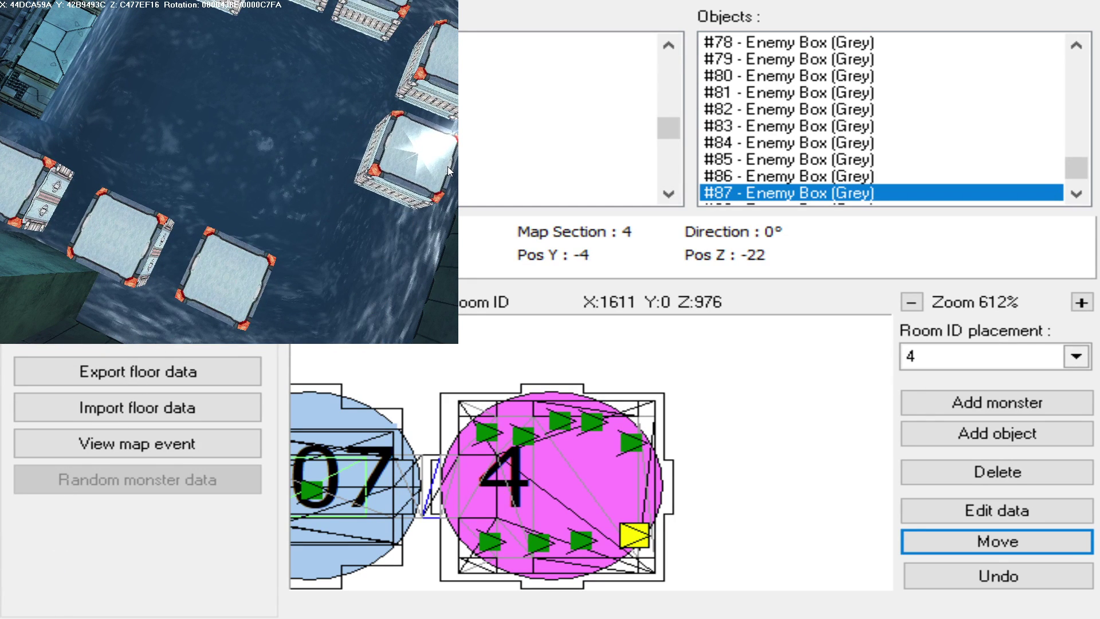
{"action": "left_click", "coordinate": [208, 284]}
{"action": "left_click_drag", "start_coordinate": [208, 285], "coordinate": [400, 241]}
{"action": "mouse_move", "coordinate": [160, 245]}
{"action": "left_mouse_down"}
{"action": "mouse_move", "coordinate": [141, 249]}
{"action": "mouse_move", "coordinate": [287, 315]}
{"action": "mouse_move", "coordinate": [236, 319]}
{"action": "mouse_move", "coordinate": [245, 311]}
{"action": "left_mouse_up"}
{"action": "mouse_move", "coordinate": [68, 191]}
{"action": "left_mouse_down"}
{"action": "mouse_move", "coordinate": [136, 222]}
{"action": "mouse_move", "coordinate": [144, 295]}
{"action": "left_mouse_up"}
- Inspect the surroundings of room 4, then the floating robots and grey boxes in room 64 in the game view
{"action": "left_click_drag", "start_coordinate": [219, 163], "coordinate": [193, 151]}
{"action": "left_click", "coordinate": [307, 171]}
{"action": "left_click_drag", "start_coordinate": [256, 171], "coordinate": [378, 219]}
{"action": "left_click_drag", "start_coordinate": [400, 231], "coordinate": [326, 171]}
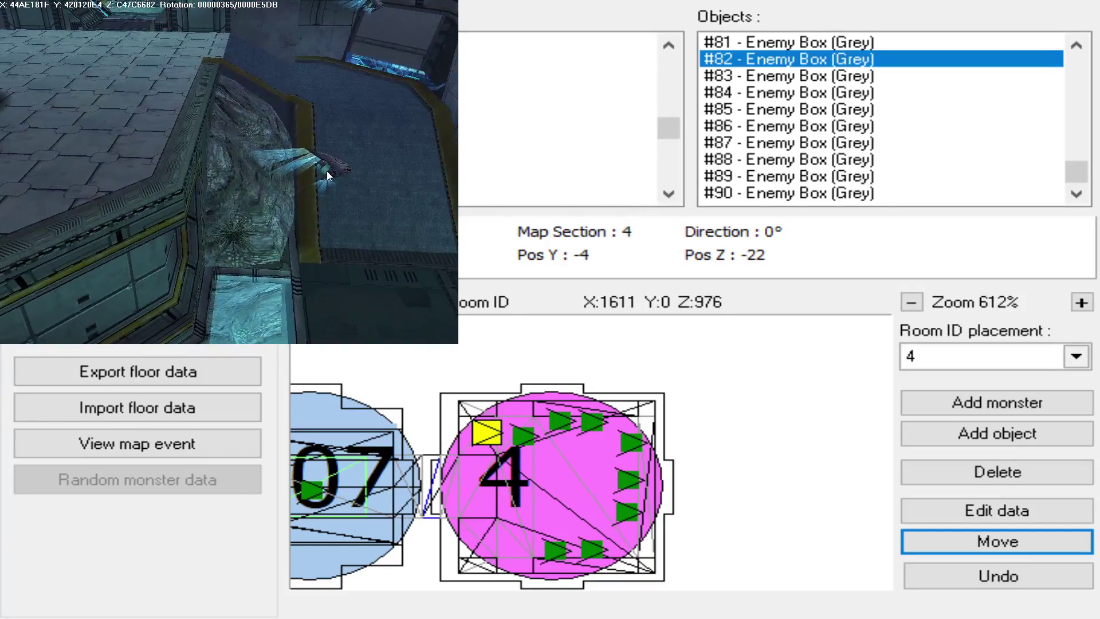
{"action": "left_click", "coordinate": [326, 170]}
{"action": "left_click_drag", "start_coordinate": [235, 187], "coordinate": [224, 23]}
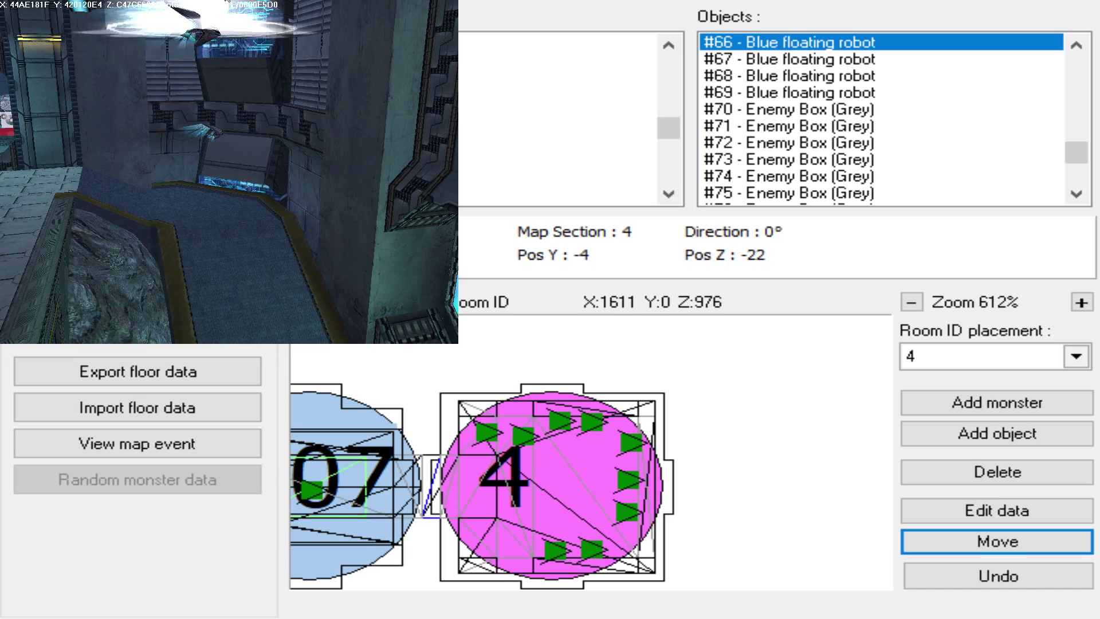
{"action": "left_click_drag", "start_coordinate": [219, 156], "coordinate": [342, 248]}
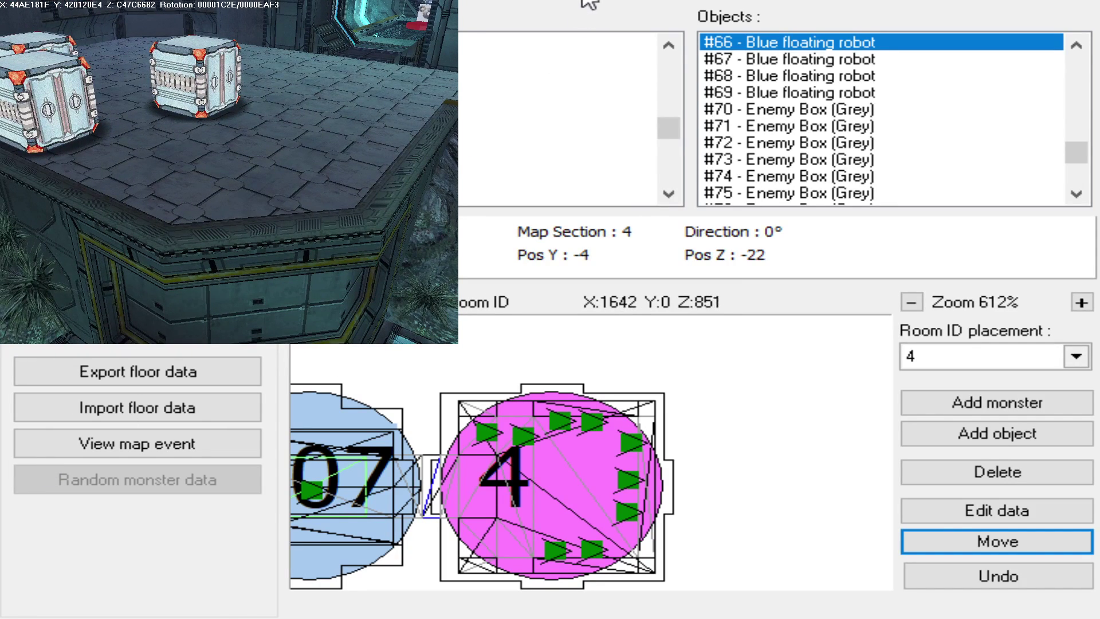
- Look over the map from room 4 across the neighbouring rooms to room 6, east of corridor 253
{"action": "scroll", "coordinate": [544, 515], "scroll_direction": "down", "scroll_amount": 2}
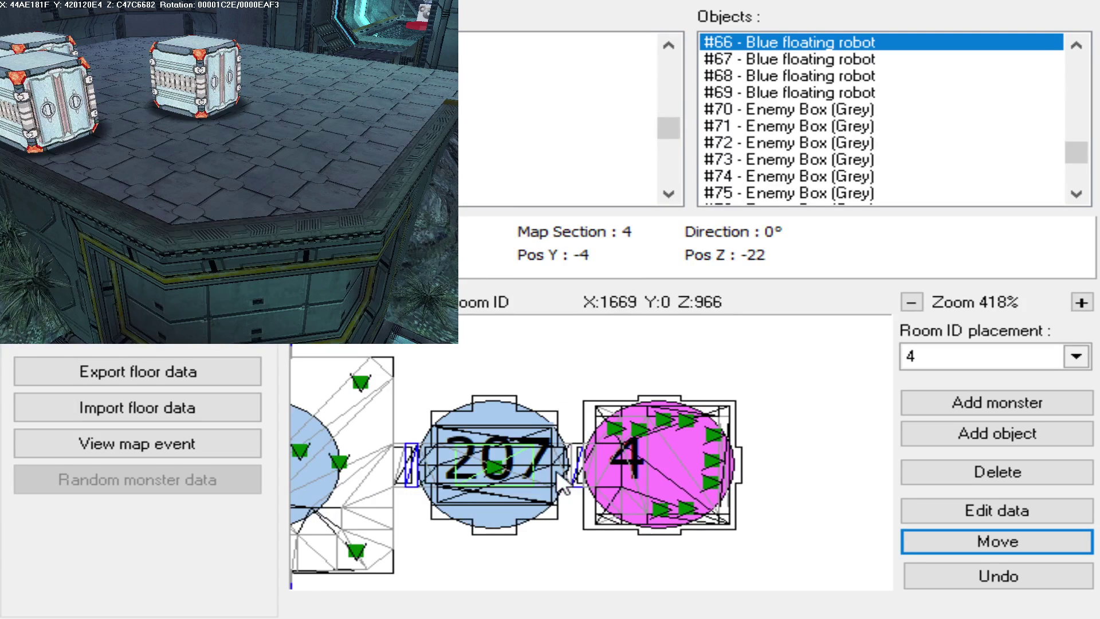
{"action": "left_click_drag", "start_coordinate": [419, 519], "coordinate": [610, 439]}
{"action": "left_click_drag", "start_coordinate": [524, 534], "coordinate": [565, 435]}
{"action": "scroll", "coordinate": [412, 491], "scroll_direction": "down", "scroll_amount": 4}
{"action": "left_click_drag", "start_coordinate": [514, 480], "coordinate": [613, 469]}
{"action": "scroll", "coordinate": [516, 433], "scroll_direction": "down", "scroll_amount": 5}
{"action": "left_click_drag", "start_coordinate": [386, 411], "coordinate": [545, 461]}
{"action": "left_click_drag", "start_coordinate": [585, 410], "coordinate": [543, 347]}
{"action": "scroll", "coordinate": [602, 475], "scroll_direction": "up", "scroll_amount": 8}
{"action": "left_click_drag", "start_coordinate": [595, 488], "coordinate": [560, 386]}
{"action": "scroll", "coordinate": [576, 430], "scroll_direction": "down", "scroll_amount": 4}
{"action": "left_click_drag", "start_coordinate": [577, 430], "coordinate": [589, 377]}
{"action": "scroll", "coordinate": [598, 385], "scroll_direction": "down", "scroll_amount": 4}
{"action": "left_click_drag", "start_coordinate": [623, 446], "coordinate": [706, 448]}
{"action": "left_click_drag", "start_coordinate": [596, 354], "coordinate": [599, 510]}
{"action": "scroll", "coordinate": [597, 449], "scroll_direction": "up", "scroll_amount": 7}
{"action": "left_click_drag", "start_coordinate": [596, 450], "coordinate": [560, 475]}
- Set the placement room to 6 and add a grey Enemy Box in its northern part
{"action": "left_click", "coordinate": [1076, 357]}
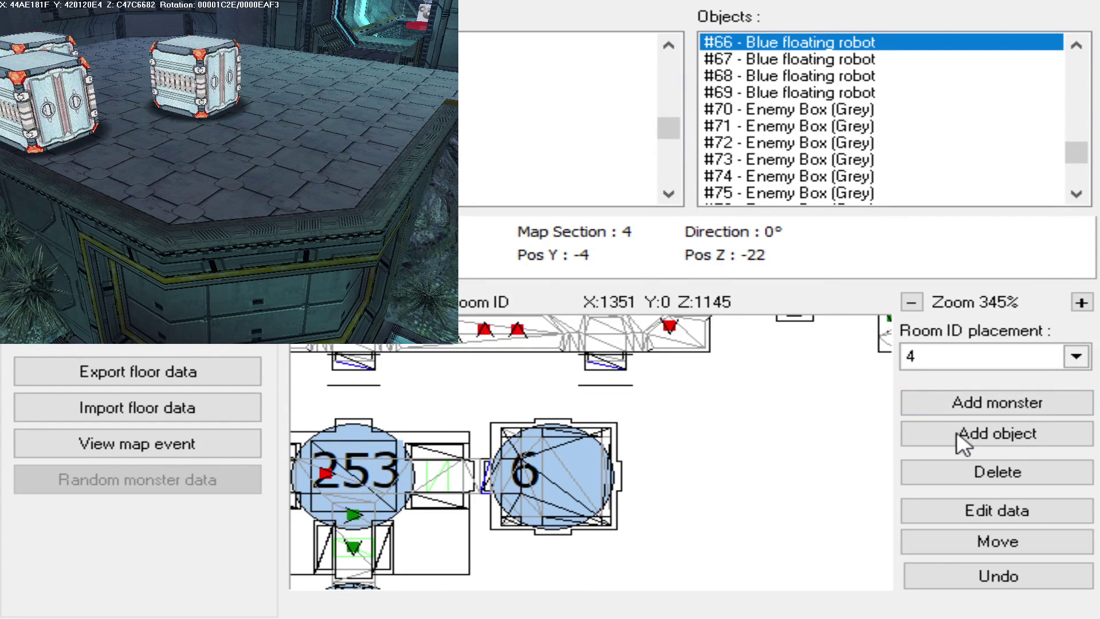
{"action": "left_click", "coordinate": [939, 427]}
{"action": "scroll", "coordinate": [628, 481], "scroll_direction": "up", "scroll_amount": 5}
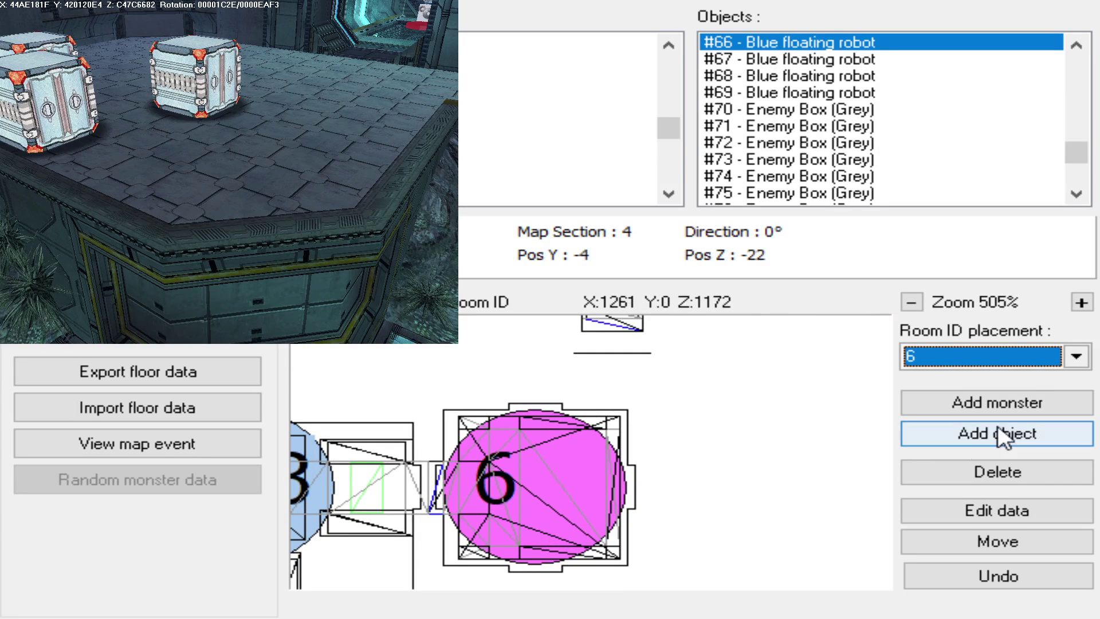
{"action": "left_click", "coordinate": [980, 434]}
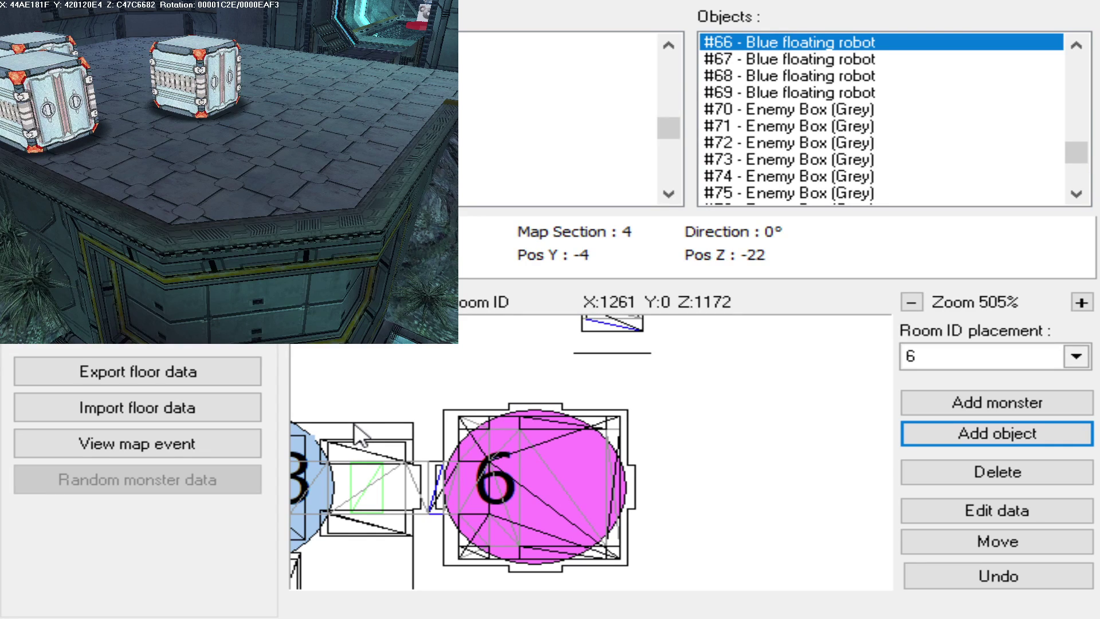
{"action": "left_click", "coordinate": [515, 449]}
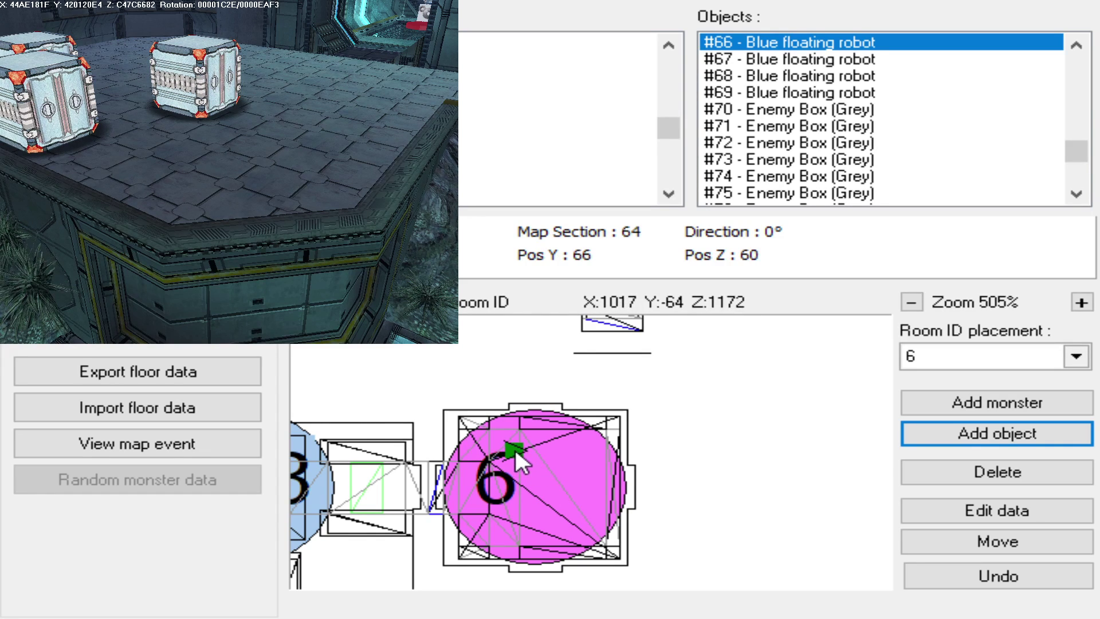
{"action": "left_click", "coordinate": [1054, 545]}
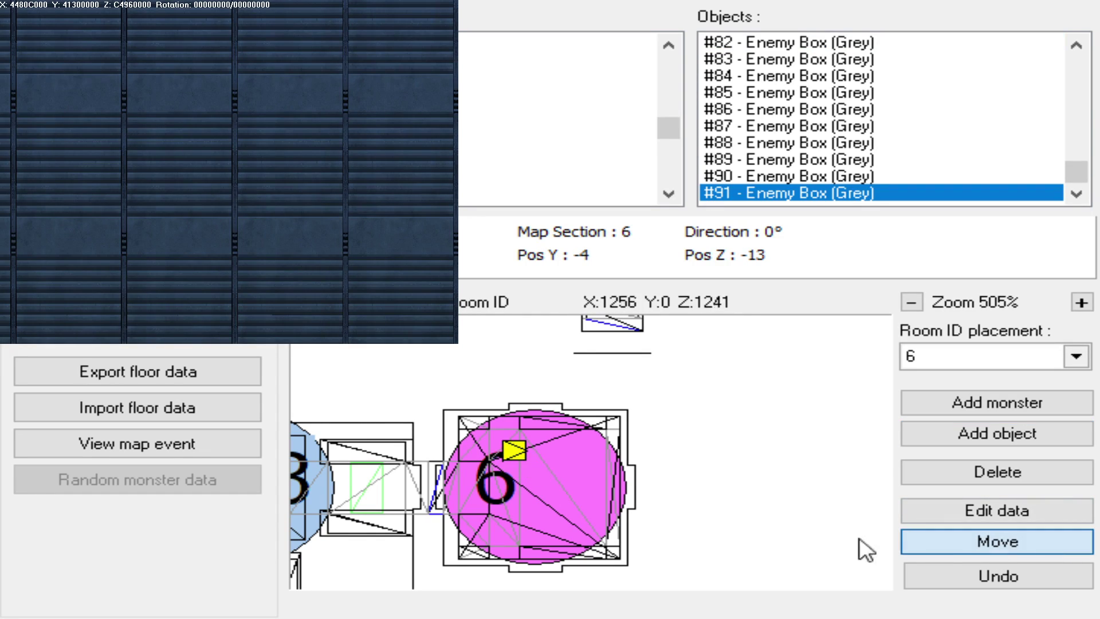
- Place six more grey Enemy Boxes along the north, east and south sides of room 6
{"action": "left_click", "coordinate": [544, 448]}
{"action": "left_click", "coordinate": [583, 447]}
{"action": "left_click", "coordinate": [592, 490]}
{"action": "left_click", "coordinate": [510, 527]}
{"action": "left_click", "coordinate": [542, 527]}
- Move grey Enemy Box #95 against the middle of room 6's south wall
{"action": "left_click_drag", "start_coordinate": [275, 147], "coordinate": [270, 218]}
{"action": "left_click", "coordinate": [395, 152]}
{"action": "mouse_move", "coordinate": [163, 136]}
{"action": "left_mouse_down"}
{"action": "mouse_move", "coordinate": [178, 109]}
{"action": "mouse_move", "coordinate": [171, 77]}
{"action": "left_mouse_up"}
{"action": "left_click_drag", "start_coordinate": [150, 201], "coordinate": [155, 135]}
{"action": "left_click", "coordinate": [160, 319]}
{"action": "left_click_drag", "start_coordinate": [159, 319], "coordinate": [66, 187]}
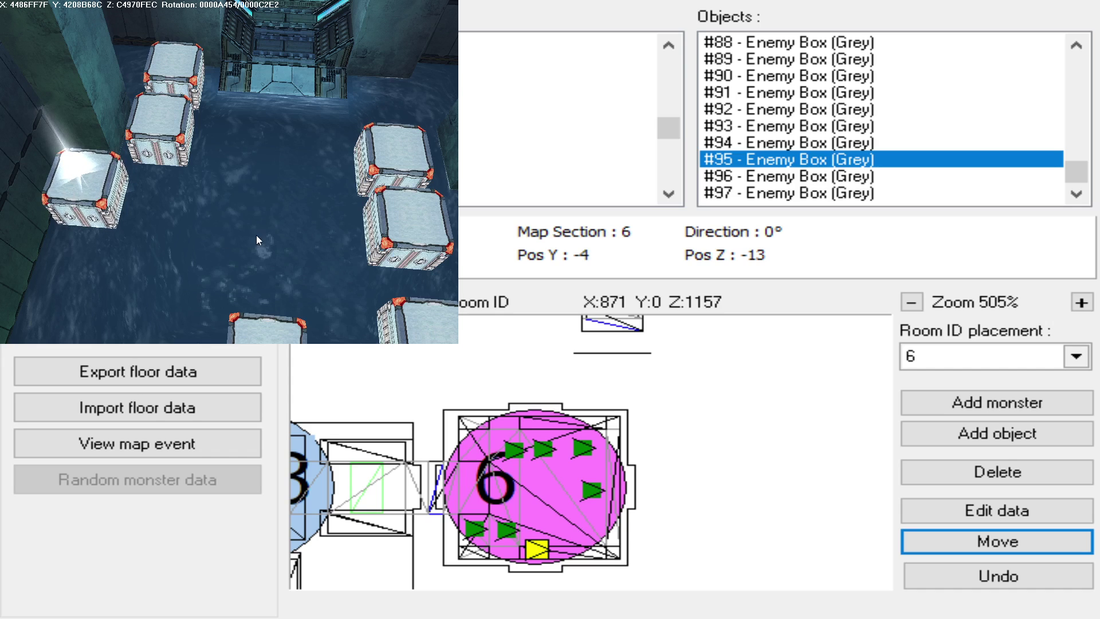
- Group grey Enemy Boxes #94, #93 and #92 with the other boxes along room 6's south side
{"action": "key", "text": "Page_Down"}
{"action": "left_click", "coordinate": [278, 263]}
{"action": "left_click_drag", "start_coordinate": [278, 262], "coordinate": [70, 136]}
{"action": "left_click_drag", "start_coordinate": [428, 269], "coordinate": [181, 89]}
{"action": "left_click_drag", "start_coordinate": [252, 166], "coordinate": [260, 160]}
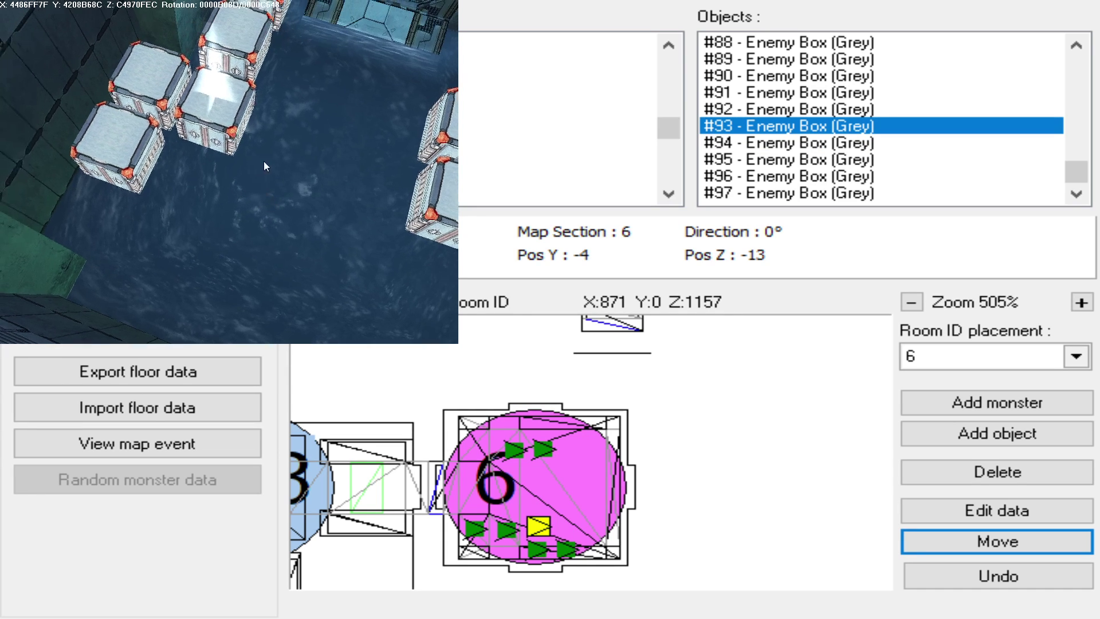
{"action": "left_click", "coordinate": [431, 239]}
{"action": "mouse_move", "coordinate": [431, 239]}
{"action": "left_mouse_down"}
{"action": "mouse_move", "coordinate": [312, 256]}
{"action": "mouse_move", "coordinate": [168, 230]}
{"action": "left_mouse_up"}
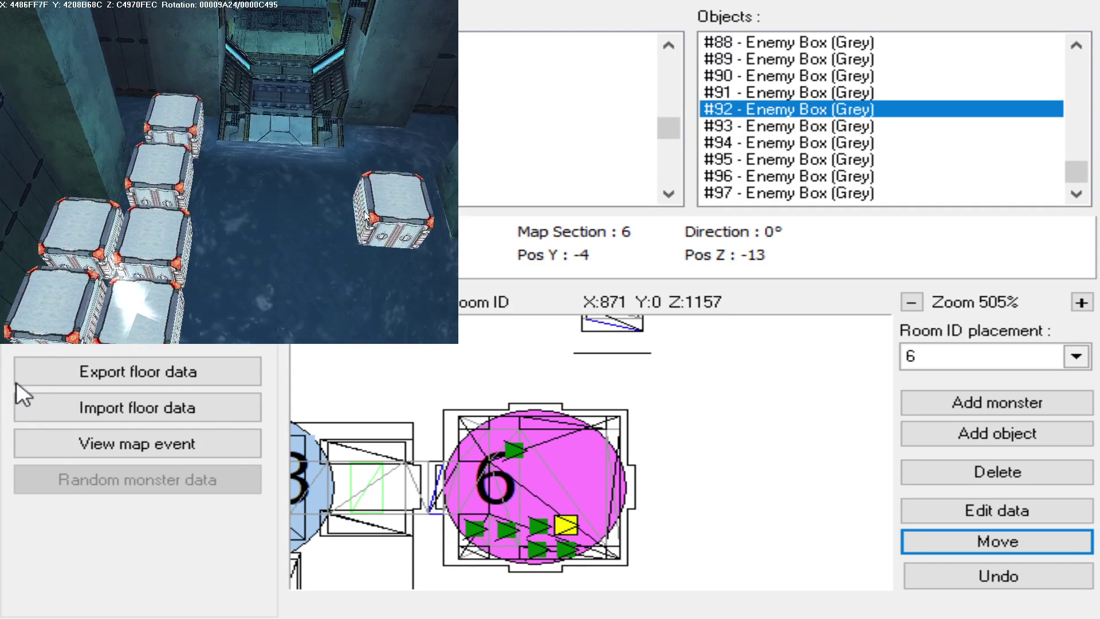
- Move grey Enemy Box #91 into room 6's northwest corner beside the entrance
{"action": "left_click", "coordinate": [392, 188]}
{"action": "left_click_drag", "start_coordinate": [392, 188], "coordinate": [419, 142]}
{"action": "left_click_drag", "start_coordinate": [319, 231], "coordinate": [291, 314]}
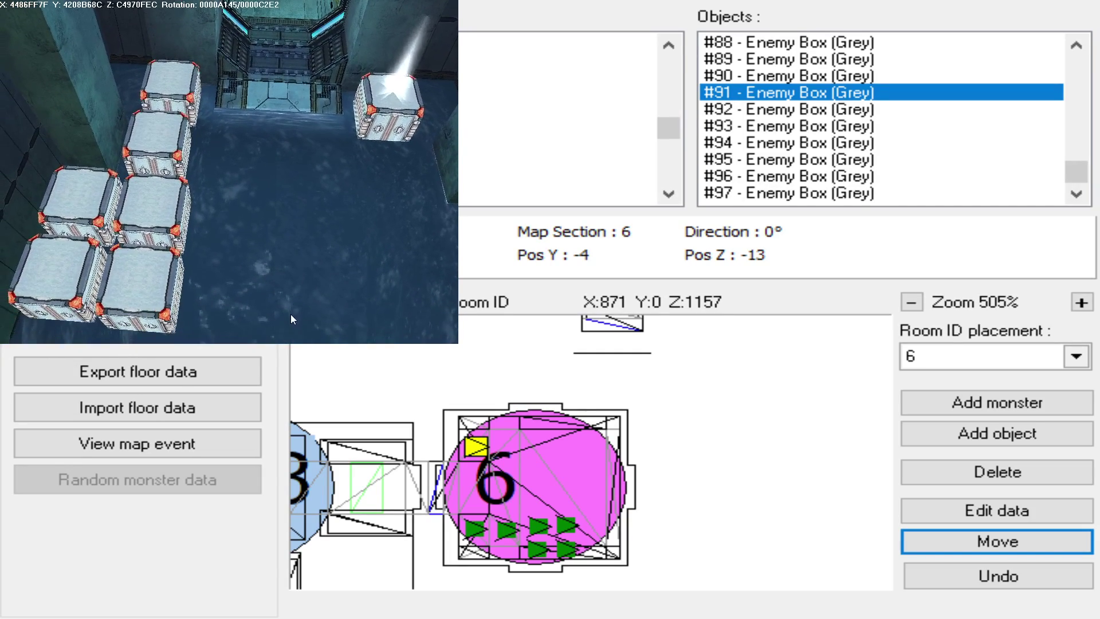
{"action": "left_click_drag", "start_coordinate": [304, 275], "coordinate": [40, 155]}
{"action": "left_click_drag", "start_coordinate": [225, 156], "coordinate": [190, 184]}
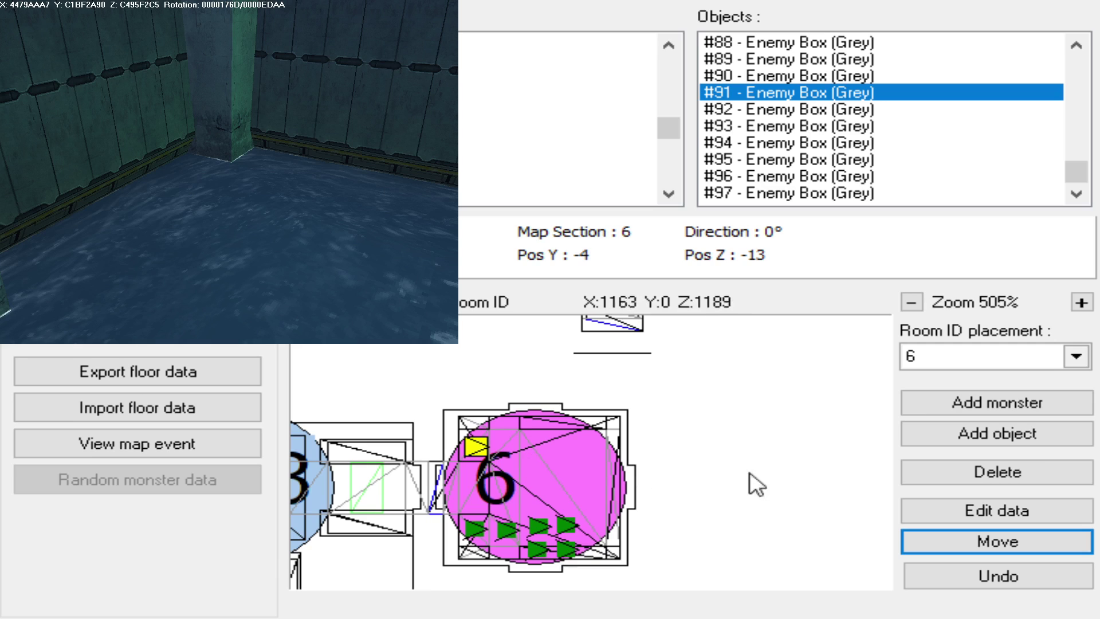
- Add a Heal Ring near room 6's northeast corner and shift it slightly northwest
{"action": "left_click", "coordinate": [1032, 439]}
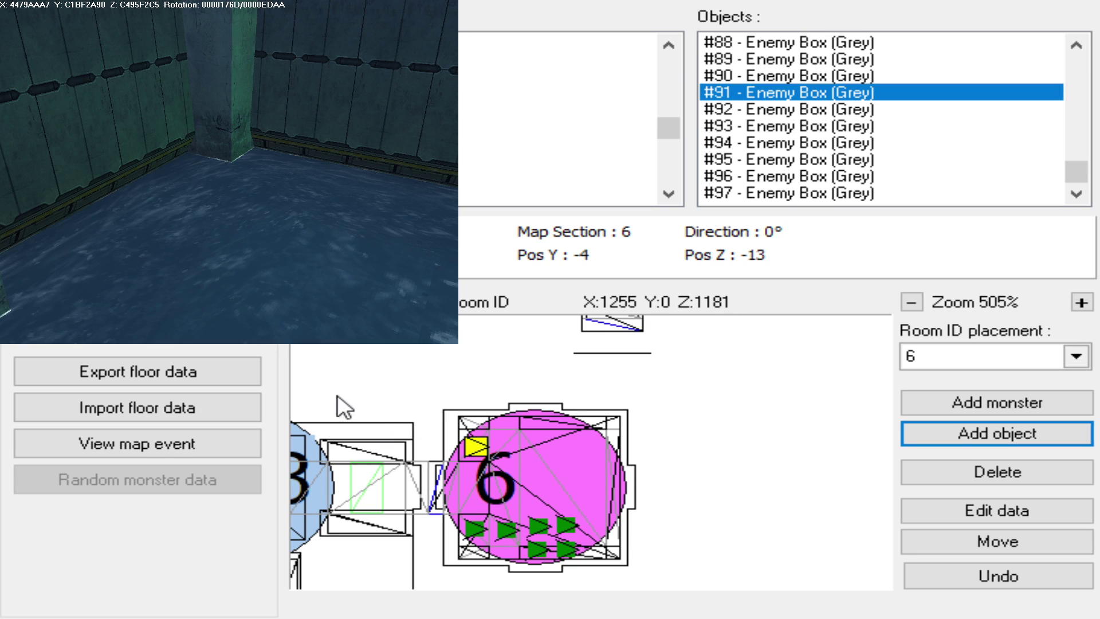
{"action": "left_click", "coordinate": [590, 449]}
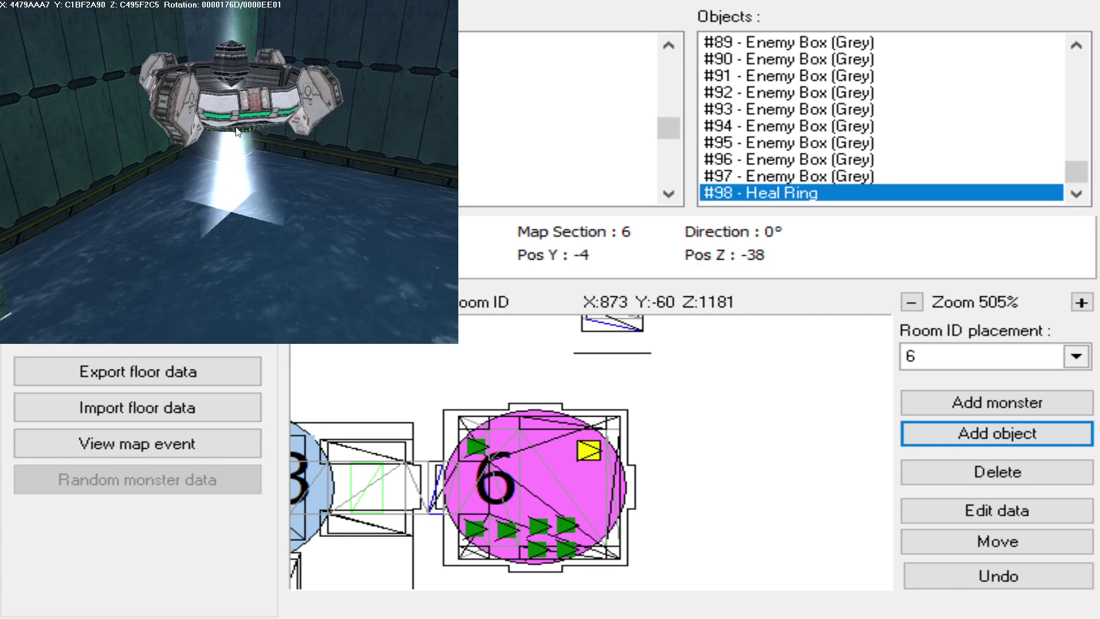
{"action": "left_click_drag", "start_coordinate": [332, 201], "coordinate": [377, 266]}
{"action": "mouse_move", "coordinate": [338, 215]}
{"action": "left_mouse_down"}
{"action": "mouse_move", "coordinate": [304, 191]}
{"action": "mouse_move", "coordinate": [270, 212]}
{"action": "mouse_move", "coordinate": [377, 197]}
{"action": "mouse_move", "coordinate": [287, 184]}
{"action": "mouse_move", "coordinate": [331, 126]}
{"action": "mouse_move", "coordinate": [214, 178]}
{"action": "mouse_move", "coordinate": [150, 173]}
{"action": "mouse_move", "coordinate": [105, 145]}
{"action": "left_mouse_up"}
{"action": "key", "text": "w"}
{"action": "left_click_drag", "start_coordinate": [311, 258], "coordinate": [174, 554]}
{"action": "key", "text": "w"}
{"action": "left_click_drag", "start_coordinate": [381, 256], "coordinate": [317, 270]}
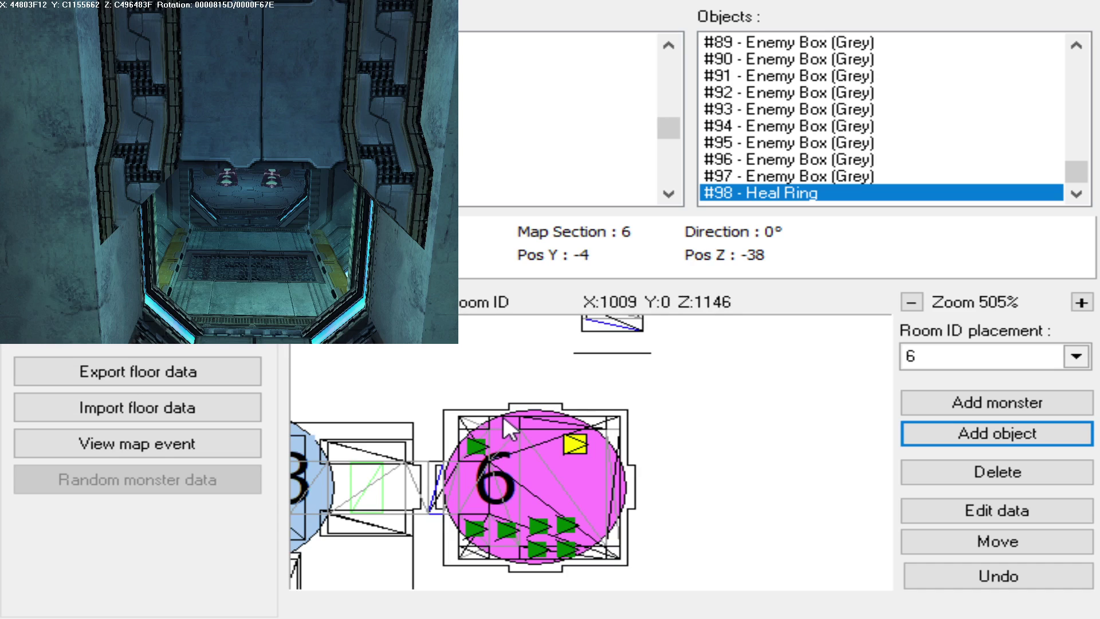
- Examine the map layout around rooms 6 and 64 and corridors 213 and 212
{"action": "scroll", "coordinate": [503, 416], "scroll_direction": "down", "scroll_amount": 3}
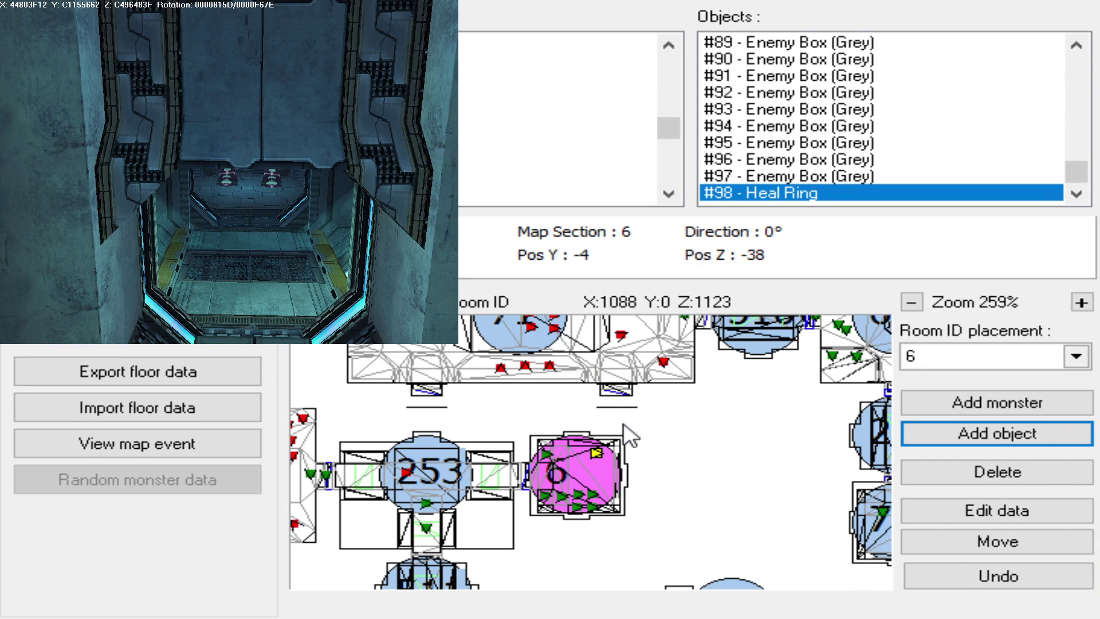
{"action": "scroll", "coordinate": [623, 425], "scroll_direction": "down", "scroll_amount": 3}
{"action": "scroll", "coordinate": [599, 488], "scroll_direction": "down", "scroll_amount": 1}
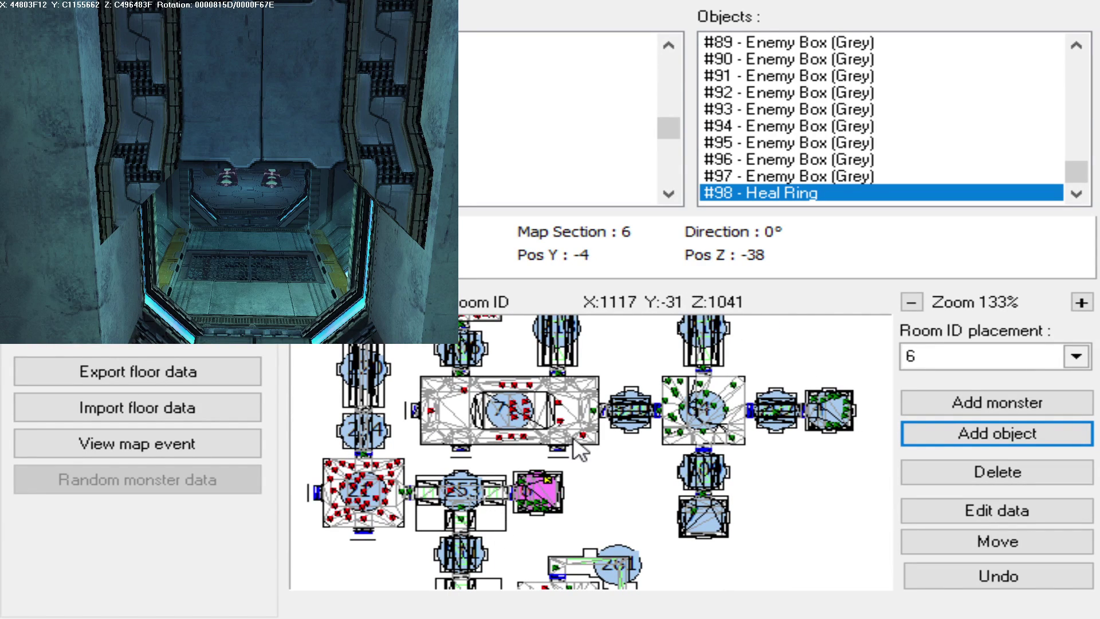
{"action": "scroll", "coordinate": [579, 444], "scroll_direction": "down", "scroll_amount": 1}
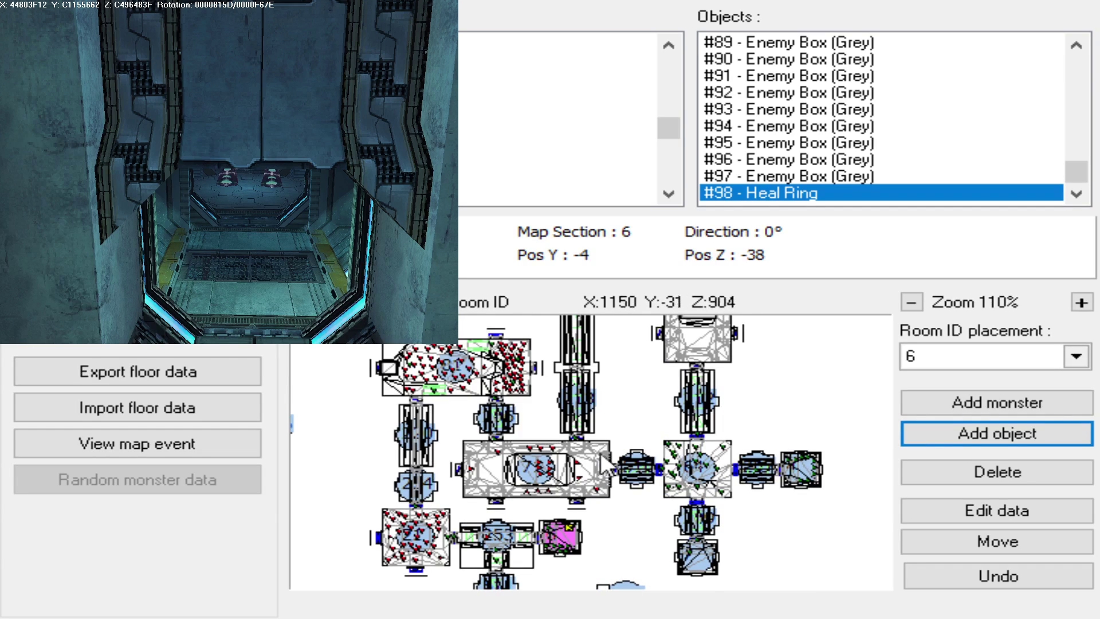
{"action": "scroll", "coordinate": [608, 450], "scroll_direction": "up", "scroll_amount": 2}
{"action": "scroll", "coordinate": [607, 444], "scroll_direction": "up", "scroll_amount": 2}
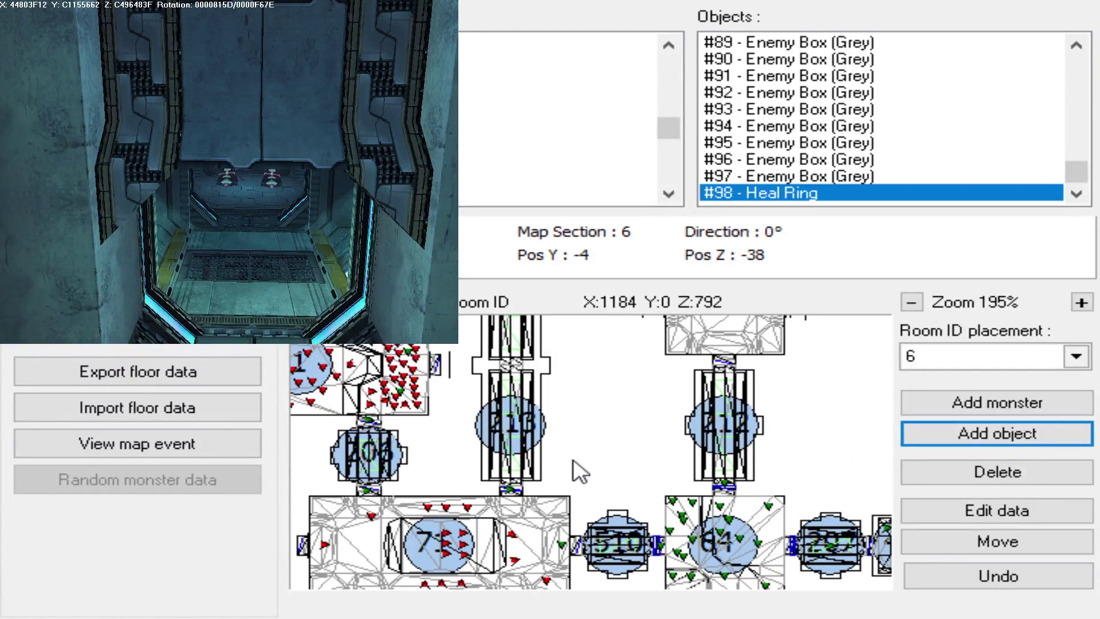
{"action": "scroll", "coordinate": [587, 473], "scroll_direction": "down", "scroll_amount": 2}
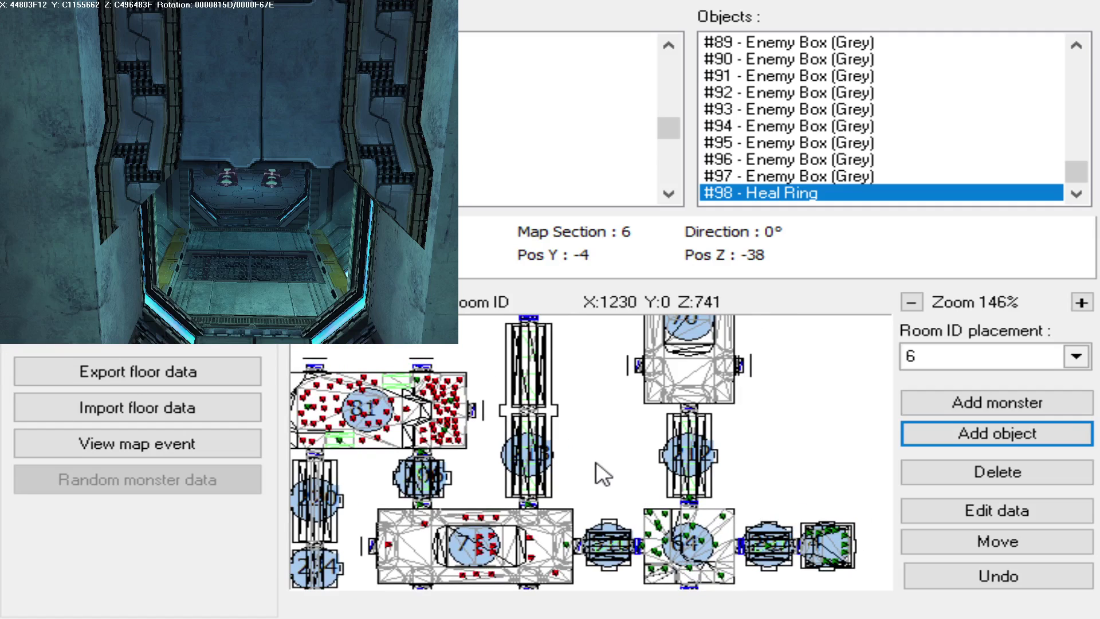
{"action": "scroll", "coordinate": [696, 470], "scroll_direction": "up", "scroll_amount": 3}
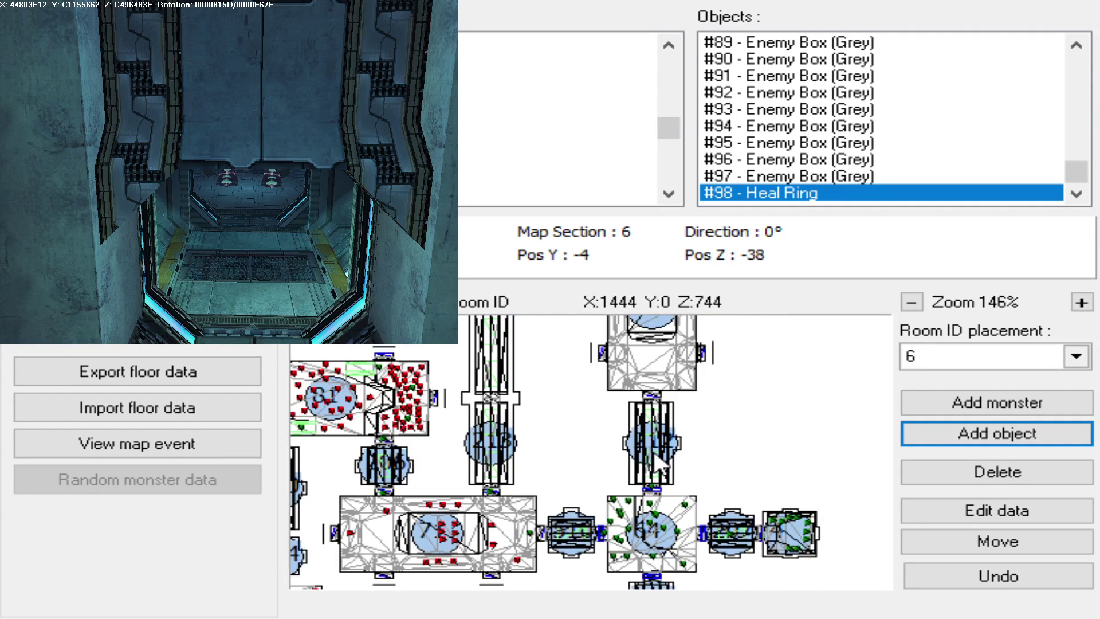
{"action": "scroll", "coordinate": [599, 486], "scroll_direction": "down", "scroll_amount": 1}
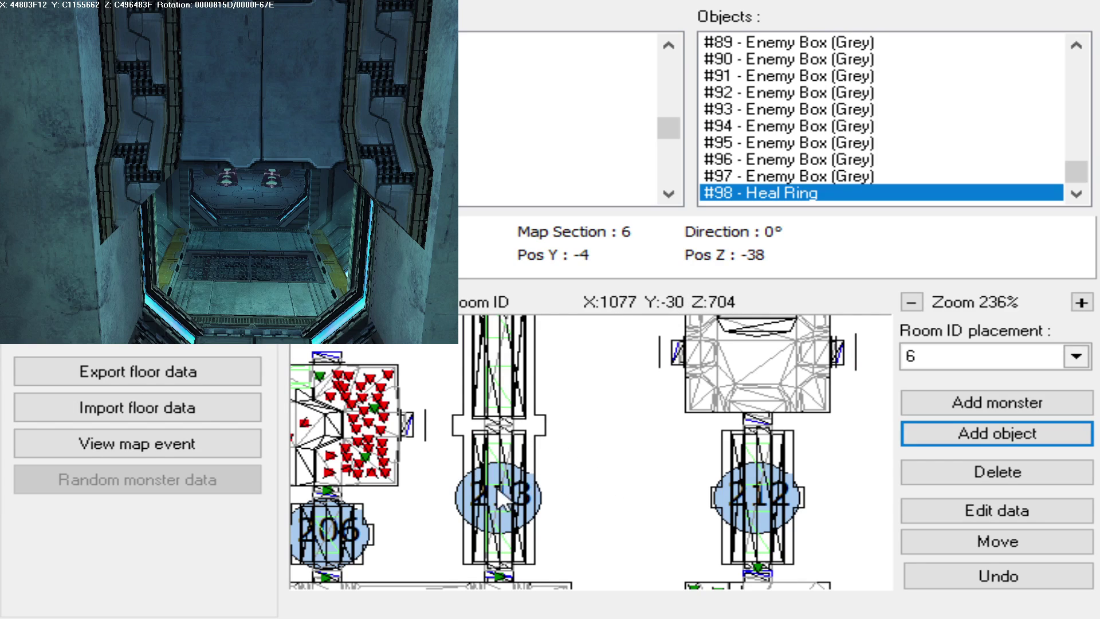
{"action": "left_click_drag", "start_coordinate": [497, 486], "coordinate": [530, 468]}
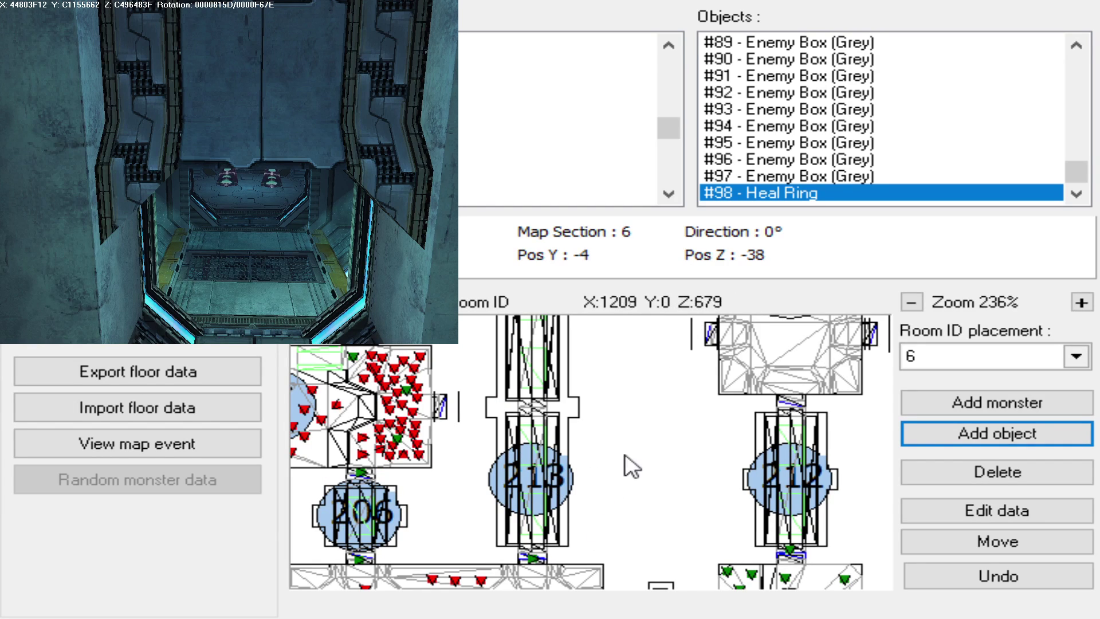
{"action": "left_click_drag", "start_coordinate": [621, 462], "coordinate": [592, 454]}
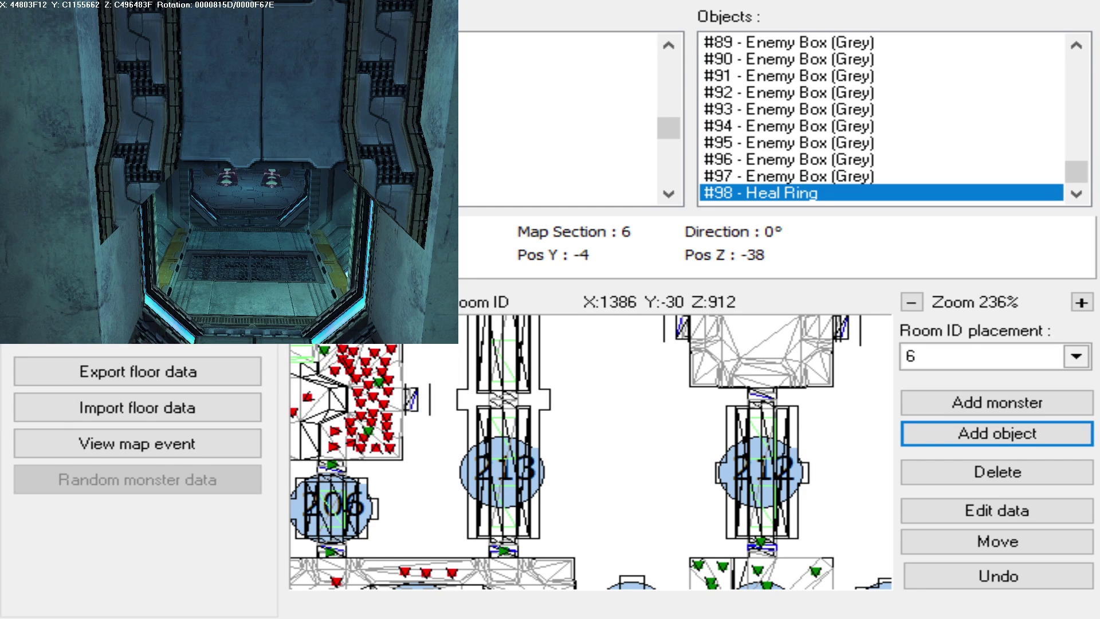
{"action": "scroll", "coordinate": [568, 452], "scroll_direction": "down", "scroll_amount": 2}
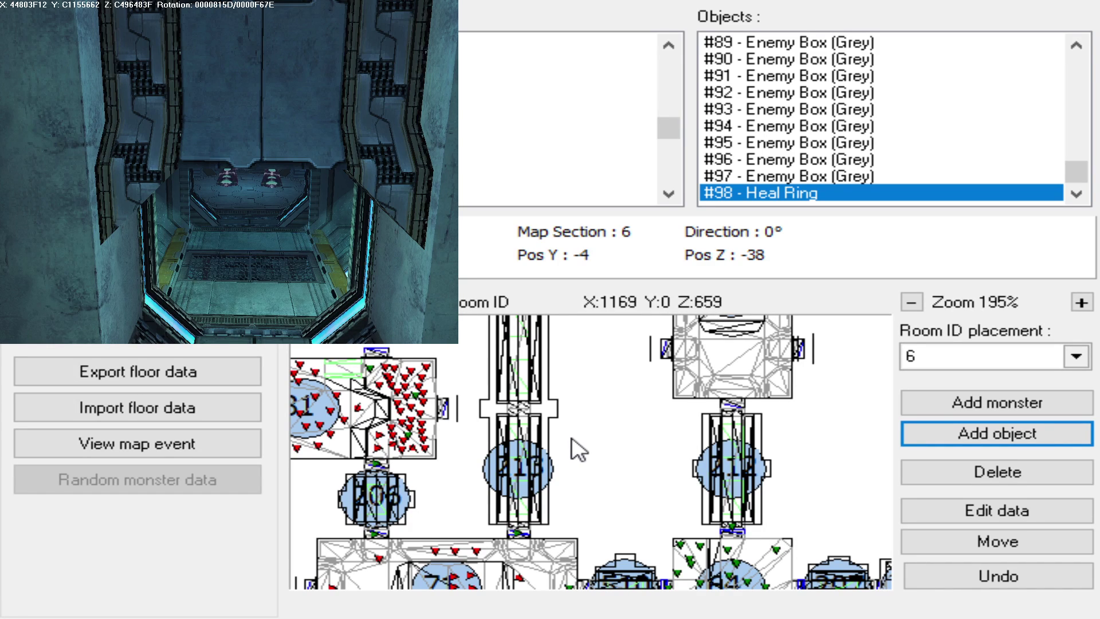
- Examine corridors 213 and 212 on the map and open the floor's map events
{"action": "scroll", "coordinate": [584, 447], "scroll_direction": "down", "scroll_amount": 2}
{"action": "scroll", "coordinate": [584, 447], "scroll_direction": "up", "scroll_amount": 7}
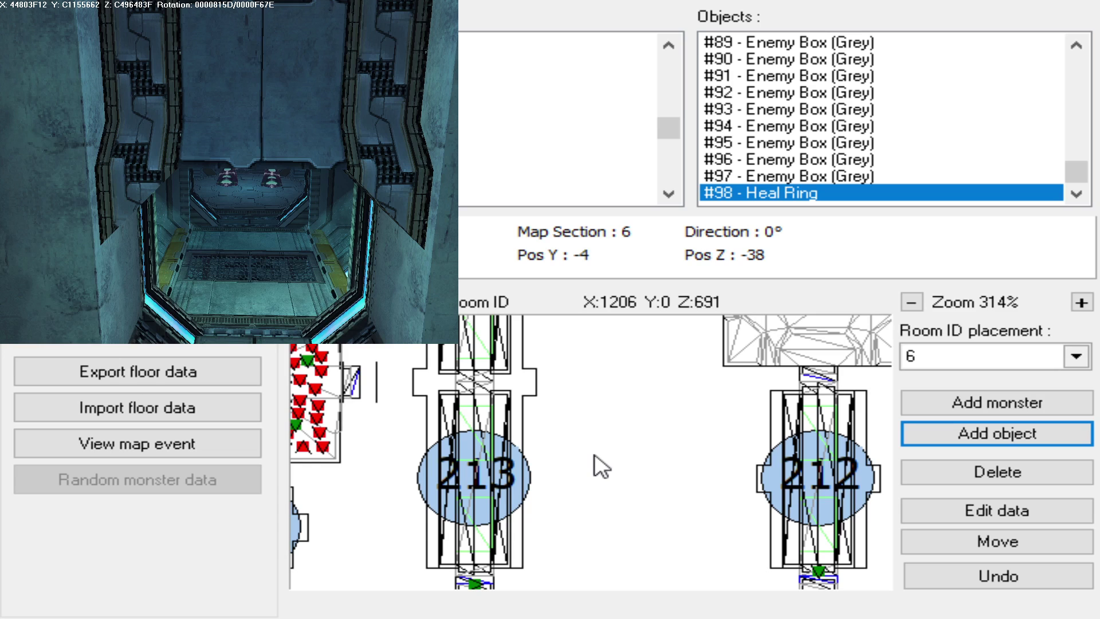
{"action": "scroll", "coordinate": [602, 467], "scroll_direction": "down", "scroll_amount": 2}
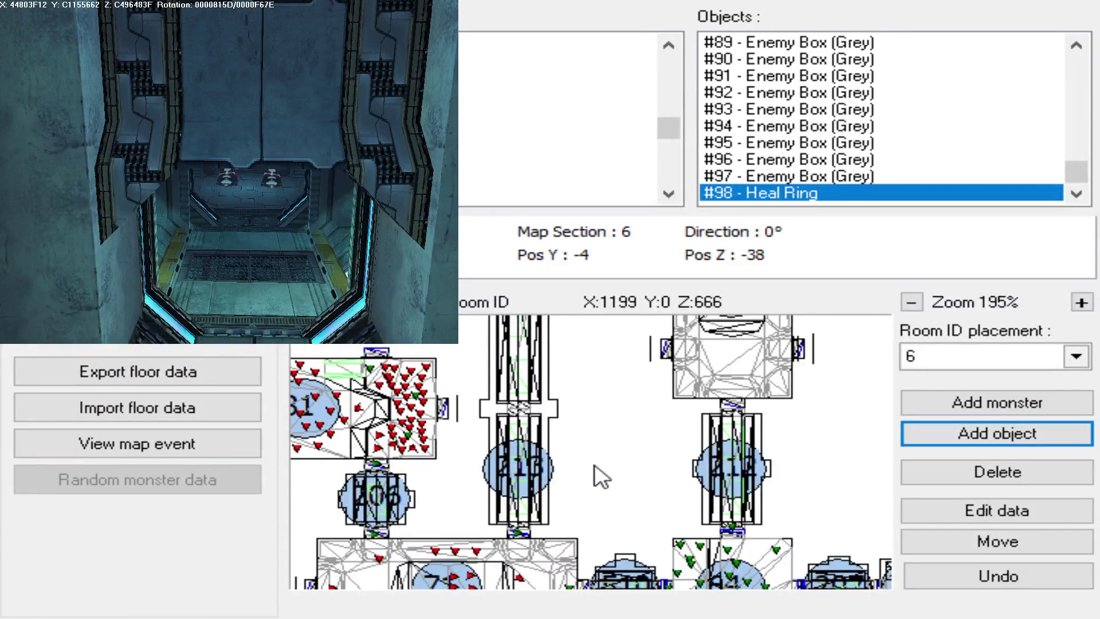
{"action": "scroll", "coordinate": [593, 459], "scroll_direction": "down", "scroll_amount": 1}
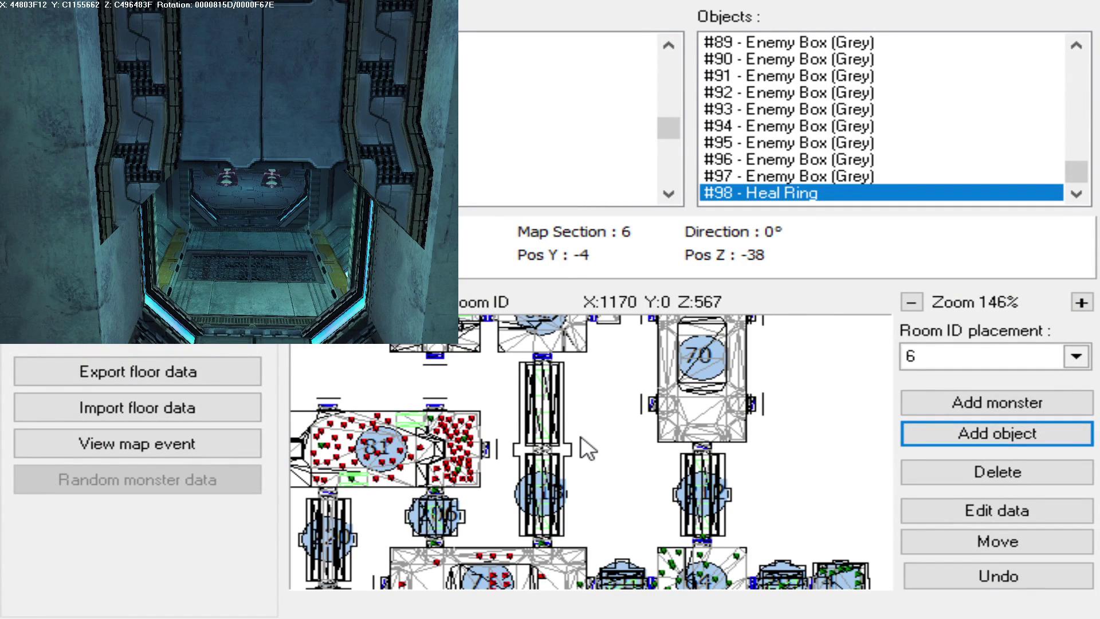
{"action": "left_click", "coordinate": [226, 446]}
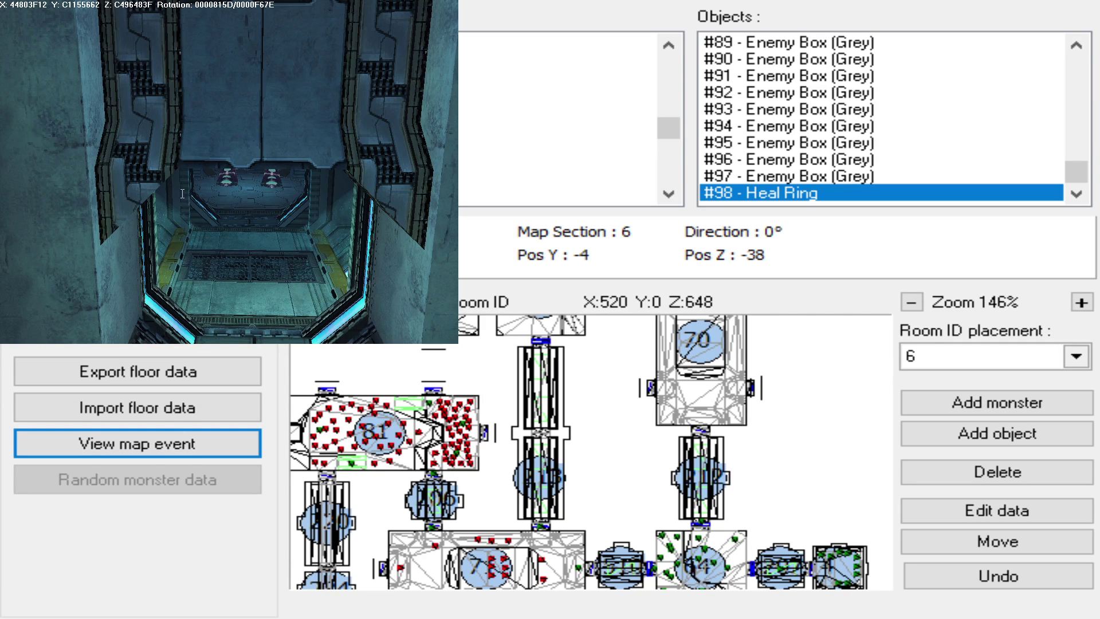
- Examine the map layout between room 62, corridor 280 and room 70
{"action": "scroll", "coordinate": [700, 487], "scroll_direction": "up", "scroll_amount": 2}
{"action": "scroll", "coordinate": [698, 480], "scroll_direction": "up", "scroll_amount": 3}
{"action": "left_click_drag", "start_coordinate": [666, 378], "coordinate": [674, 527]}
{"action": "scroll", "coordinate": [629, 467], "scroll_direction": "down", "scroll_amount": 4}
{"action": "left_click_drag", "start_coordinate": [663, 470], "coordinate": [668, 538]}
{"action": "scroll", "coordinate": [652, 530], "scroll_direction": "down", "scroll_amount": 3}
{"action": "left_click_drag", "start_coordinate": [626, 489], "coordinate": [705, 526]}
{"action": "mouse_move", "coordinate": [645, 507]}
{"action": "left_mouse_down"}
{"action": "mouse_move", "coordinate": [688, 531]}
{"action": "mouse_move", "coordinate": [657, 492]}
{"action": "left_mouse_up"}
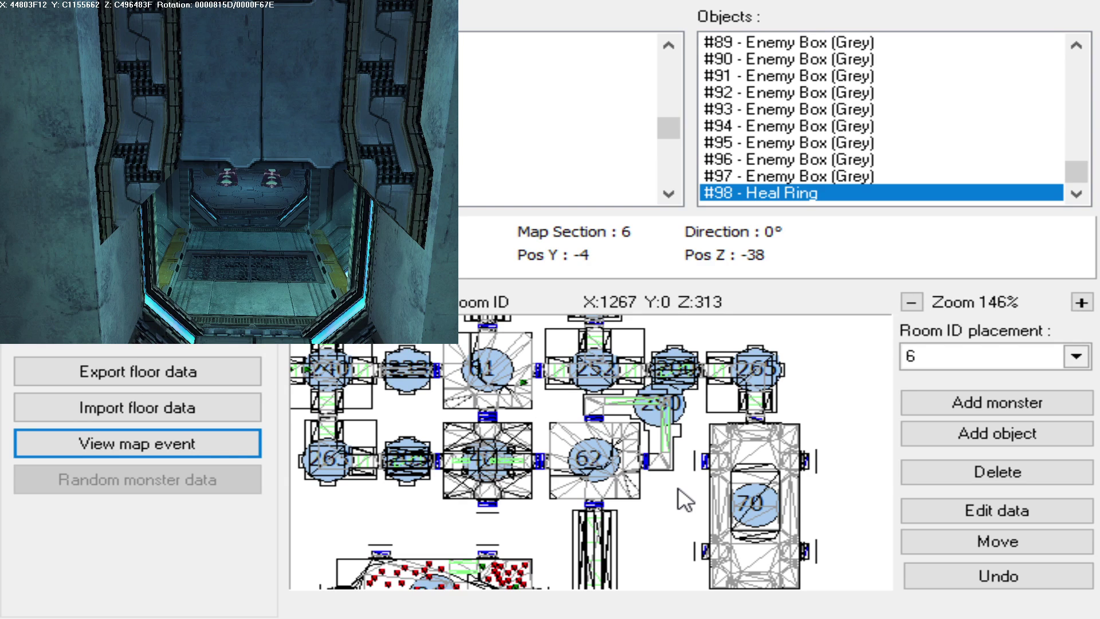
{"action": "scroll", "coordinate": [681, 488], "scroll_direction": "up", "scroll_amount": 1}
{"action": "left_click_drag", "start_coordinate": [682, 489], "coordinate": [606, 475]}
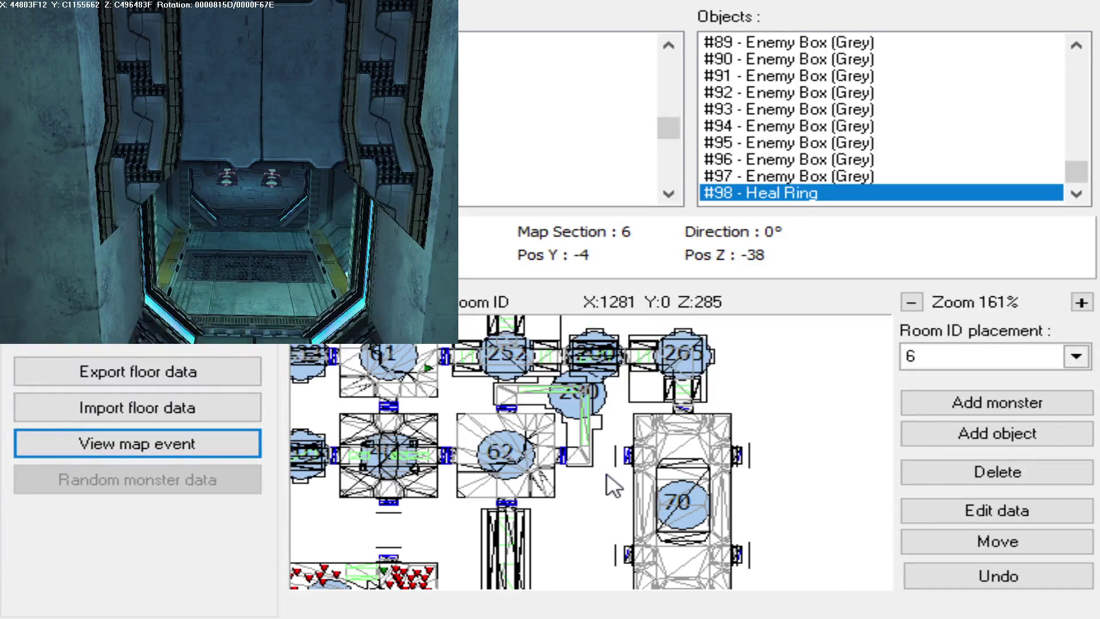
- Survey room 80, corridor 221 and room 3 to the north, and inspect room 70 up close
{"action": "scroll", "coordinate": [622, 475], "scroll_direction": "down", "scroll_amount": 3}
{"action": "left_click_drag", "start_coordinate": [533, 360], "coordinate": [573, 426]}
{"action": "left_click_drag", "start_coordinate": [491, 380], "coordinate": [502, 468]}
{"action": "left_click_drag", "start_coordinate": [571, 410], "coordinate": [568, 444]}
{"action": "scroll", "coordinate": [578, 417], "scroll_direction": "up", "scroll_amount": 7}
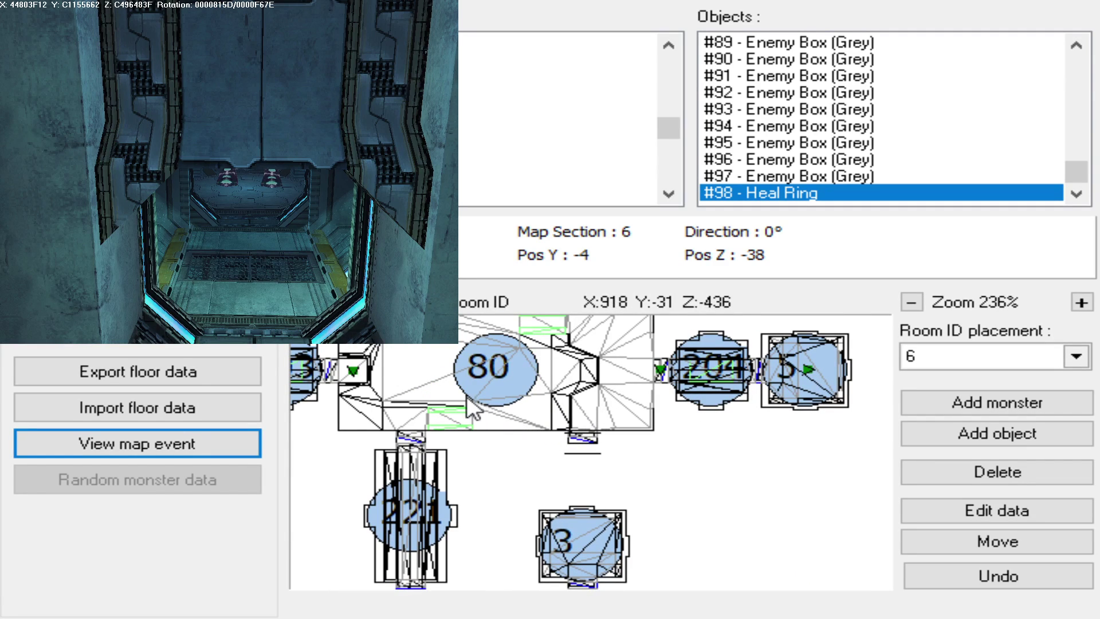
{"action": "scroll", "coordinate": [470, 410], "scroll_direction": "down", "scroll_amount": 2}
{"action": "left_click_drag", "start_coordinate": [468, 413], "coordinate": [516, 407]}
{"action": "scroll", "coordinate": [544, 437], "scroll_direction": "down", "scroll_amount": 2}
{"action": "left_click_drag", "start_coordinate": [576, 495], "coordinate": [511, 441]}
{"action": "left_click_drag", "start_coordinate": [700, 575], "coordinate": [608, 507]}
{"action": "scroll", "coordinate": [675, 483], "scroll_direction": "down", "scroll_amount": 3}
{"action": "scroll", "coordinate": [682, 494], "scroll_direction": "up", "scroll_amount": 5}
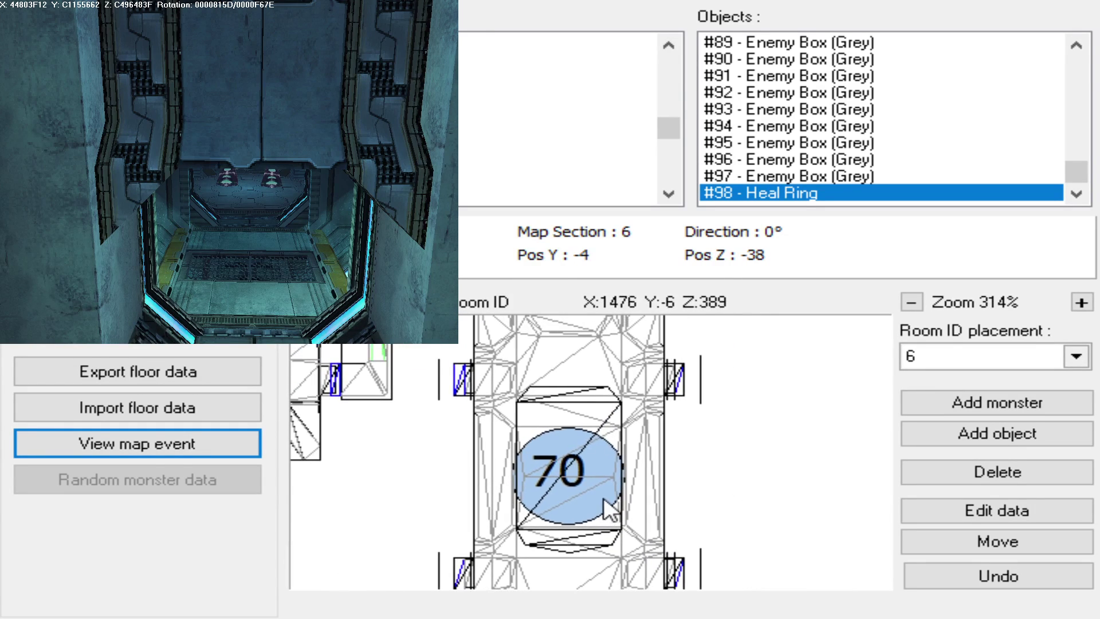
- Examine how room 70 relates to rooms 62, 40 and 61 and the sections west of them
{"action": "scroll", "coordinate": [582, 478], "scroll_direction": "down", "scroll_amount": 2}
{"action": "scroll", "coordinate": [585, 515], "scroll_direction": "down", "scroll_amount": 3}
{"action": "left_click_drag", "start_coordinate": [582, 468], "coordinate": [582, 537]}
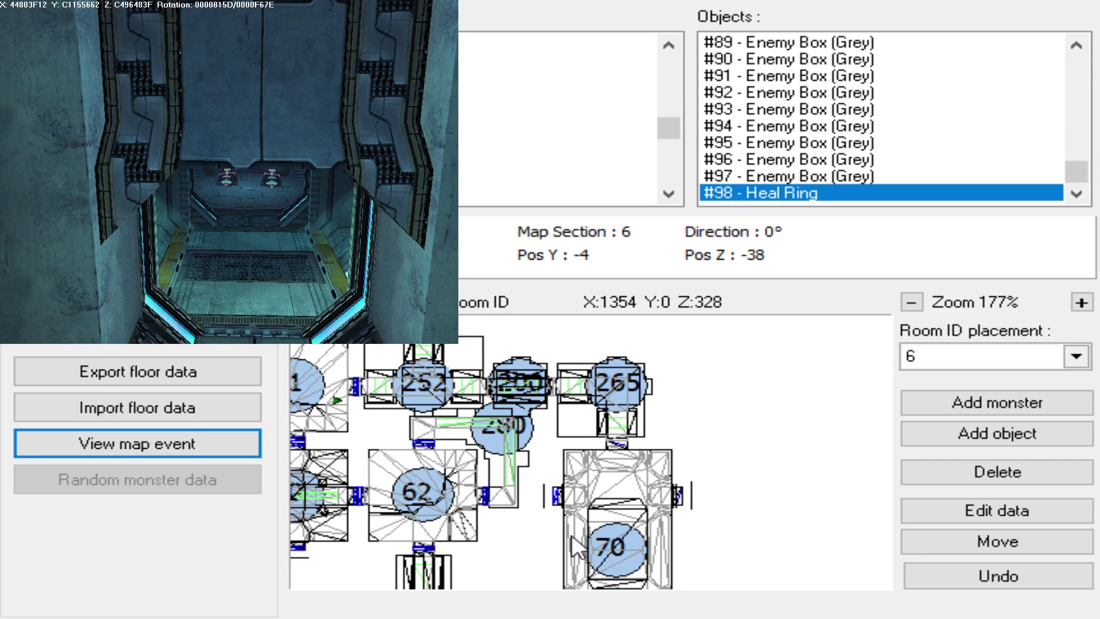
{"action": "scroll", "coordinate": [565, 515], "scroll_direction": "down", "scroll_amount": 3}
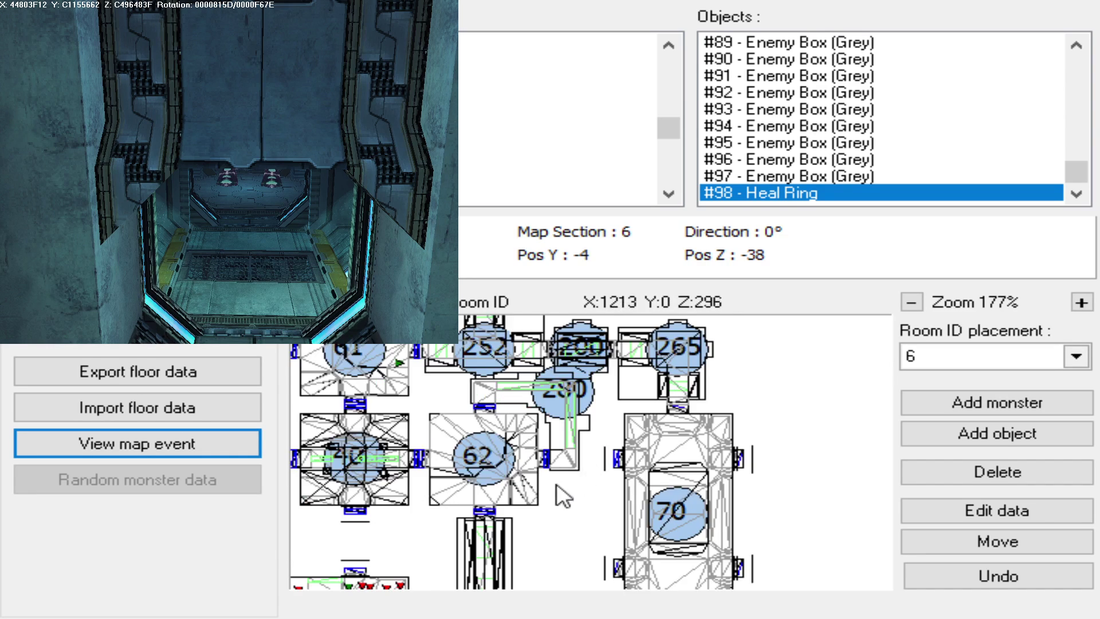
{"action": "scroll", "coordinate": [534, 476], "scroll_direction": "up", "scroll_amount": 5}
{"action": "left_click_drag", "start_coordinate": [534, 475], "coordinate": [610, 463]}
{"action": "left_click_drag", "start_coordinate": [550, 437], "coordinate": [745, 484]}
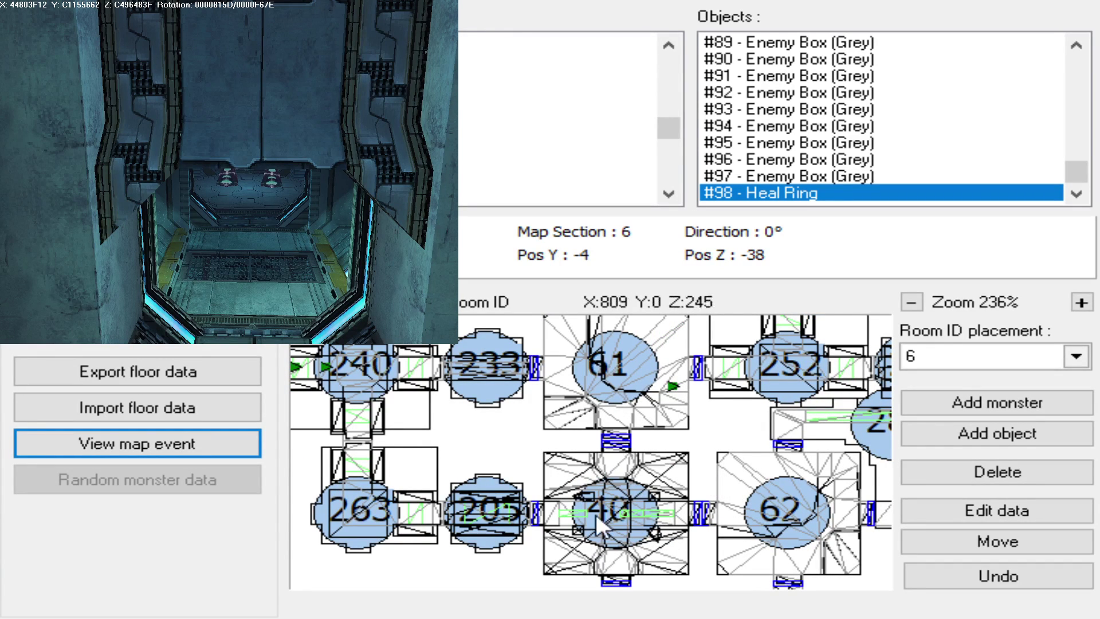
{"action": "left_click_drag", "start_coordinate": [648, 346], "coordinate": [648, 417]}
{"action": "left_click_drag", "start_coordinate": [663, 493], "coordinate": [572, 410]}
{"action": "scroll", "coordinate": [575, 410], "scroll_direction": "down", "scroll_amount": 3}
{"action": "left_click_drag", "start_coordinate": [708, 483], "coordinate": [616, 427]}
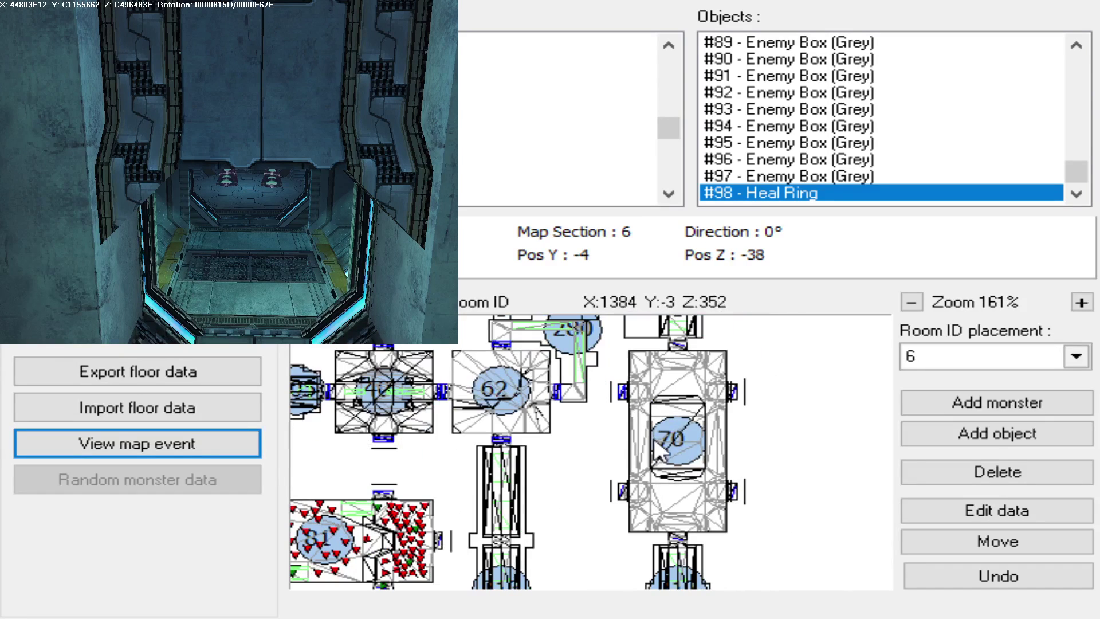
{"action": "left_click_drag", "start_coordinate": [718, 450], "coordinate": [708, 463]}
{"action": "scroll", "coordinate": [712, 470], "scroll_direction": "up", "scroll_amount": 2}
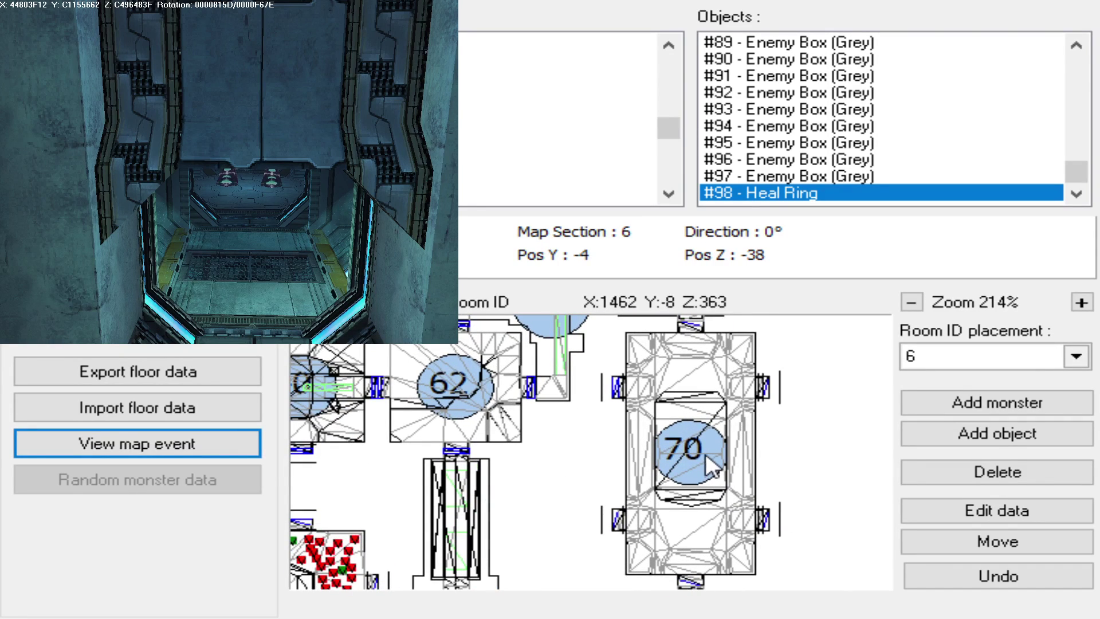
{"action": "scroll", "coordinate": [702, 401], "scroll_direction": "up", "scroll_amount": 2}
- Inspect the connections through sections 265, 200, 252 and 280 between rooms 61, 62 and 70
{"action": "left_click_drag", "start_coordinate": [700, 393], "coordinate": [716, 536]}
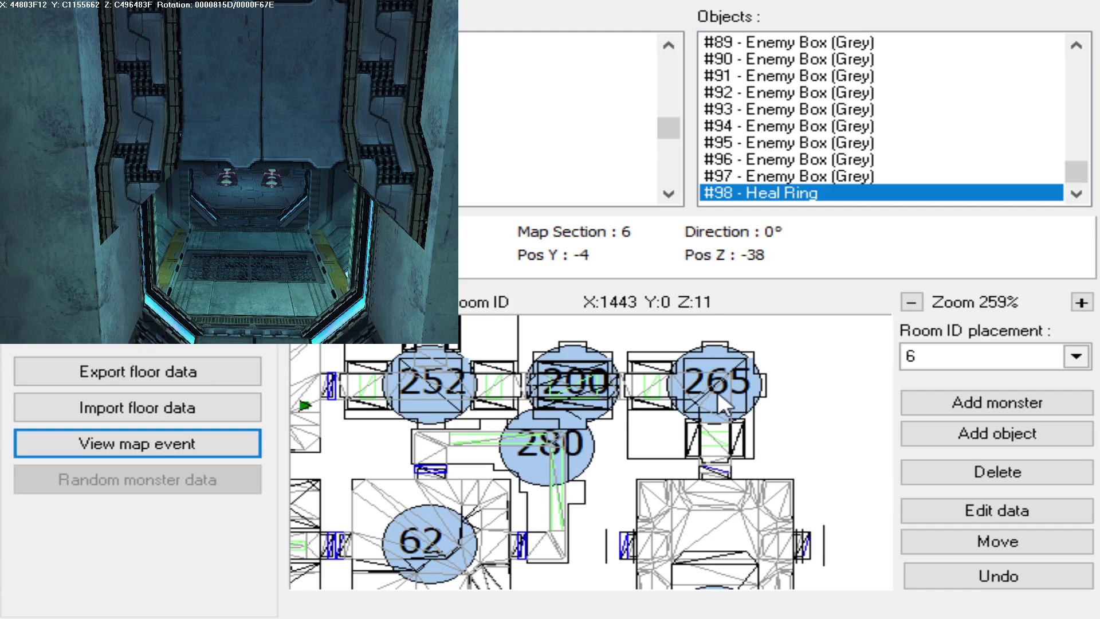
{"action": "left_click_drag", "start_coordinate": [516, 400], "coordinate": [577, 365]}
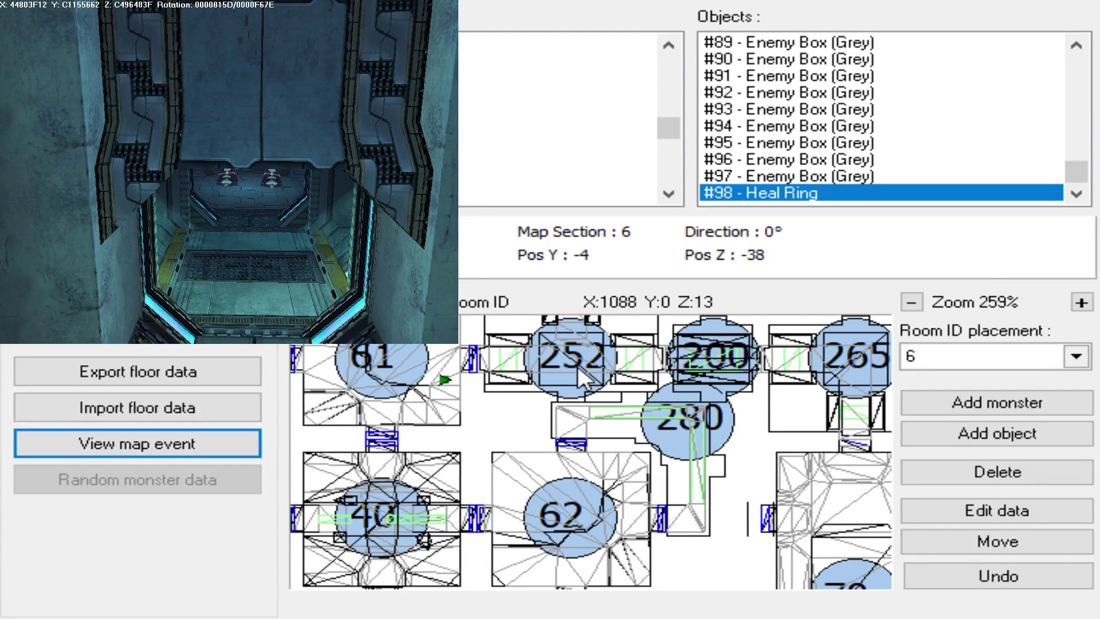
{"action": "left_click_drag", "start_coordinate": [583, 410], "coordinate": [512, 421]}
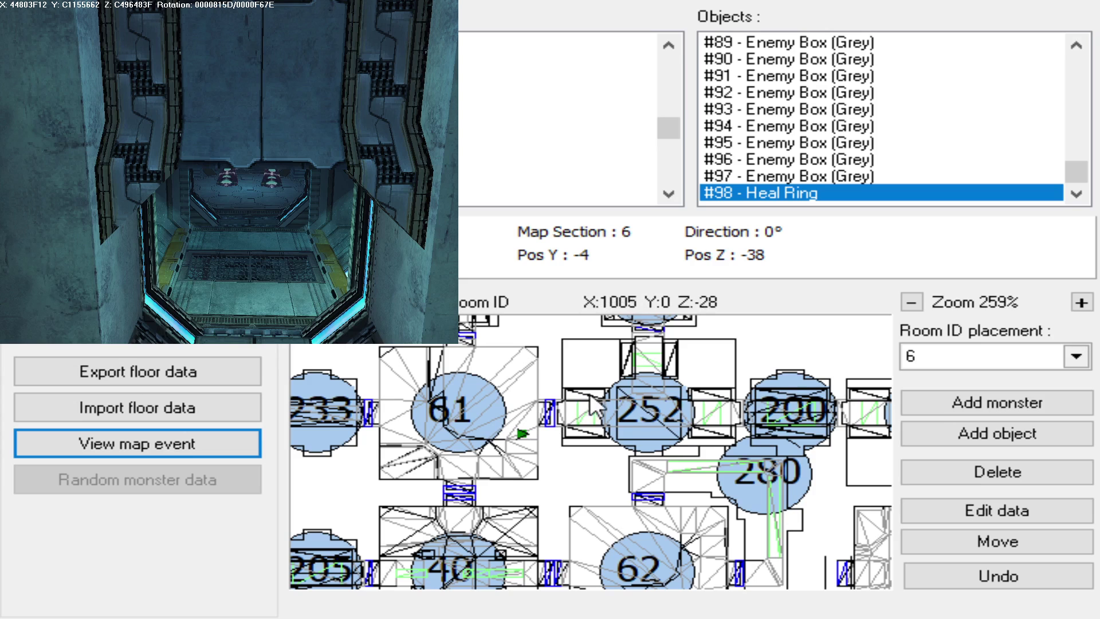
{"action": "scroll", "coordinate": [642, 441], "scroll_direction": "up", "scroll_amount": 3}
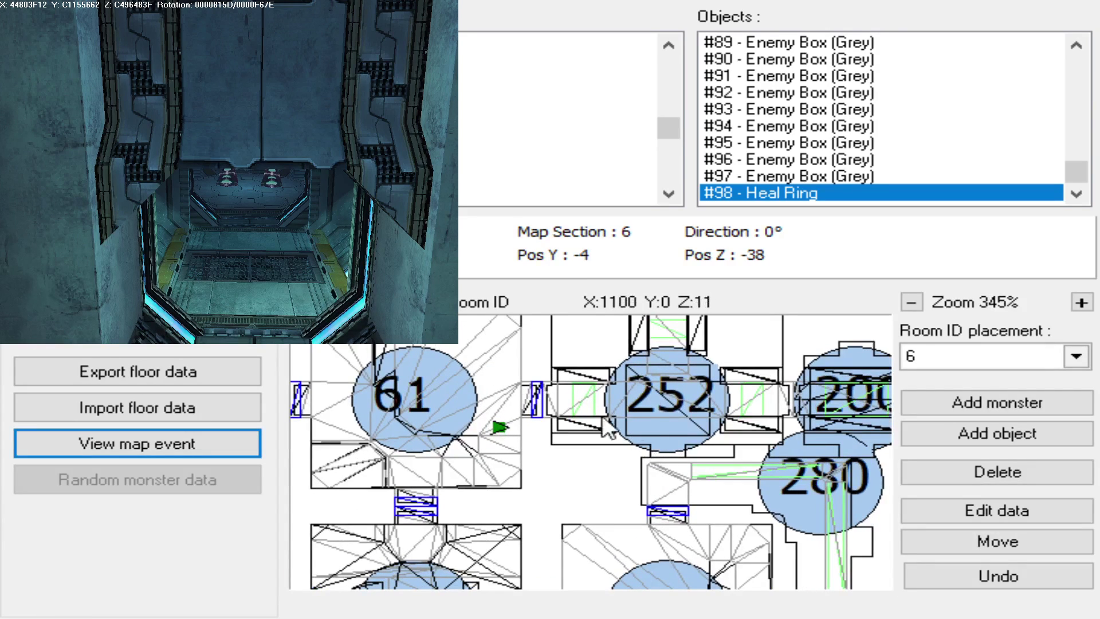
{"action": "left_click_drag", "start_coordinate": [746, 409], "coordinate": [471, 405]}
{"action": "mouse_move", "coordinate": [633, 417]}
{"action": "left_mouse_down"}
{"action": "mouse_move", "coordinate": [606, 414]}
{"action": "mouse_move", "coordinate": [653, 421]}
{"action": "mouse_move", "coordinate": [653, 401]}
{"action": "left_mouse_up"}
{"action": "left_click_drag", "start_coordinate": [517, 447], "coordinate": [602, 403]}
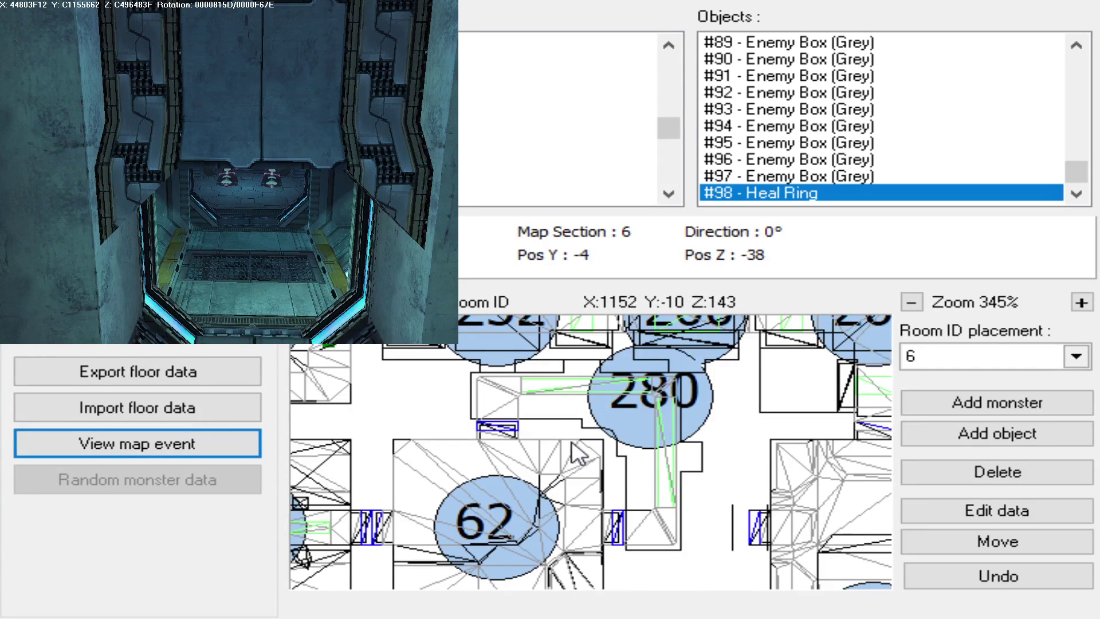
{"action": "scroll", "coordinate": [550, 456], "scroll_direction": "down", "scroll_amount": 2}
{"action": "left_click_drag", "start_coordinate": [584, 489], "coordinate": [503, 539]}
{"action": "scroll", "coordinate": [547, 435], "scroll_direction": "down", "scroll_amount": 3}
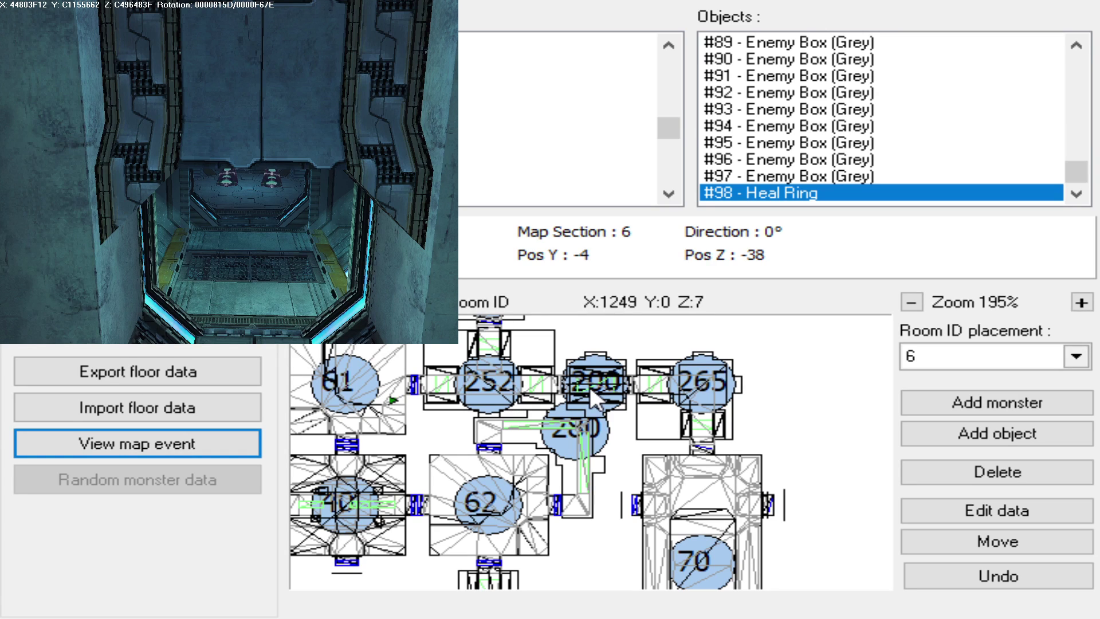
{"action": "scroll", "coordinate": [563, 384], "scroll_direction": "down", "scroll_amount": 1}
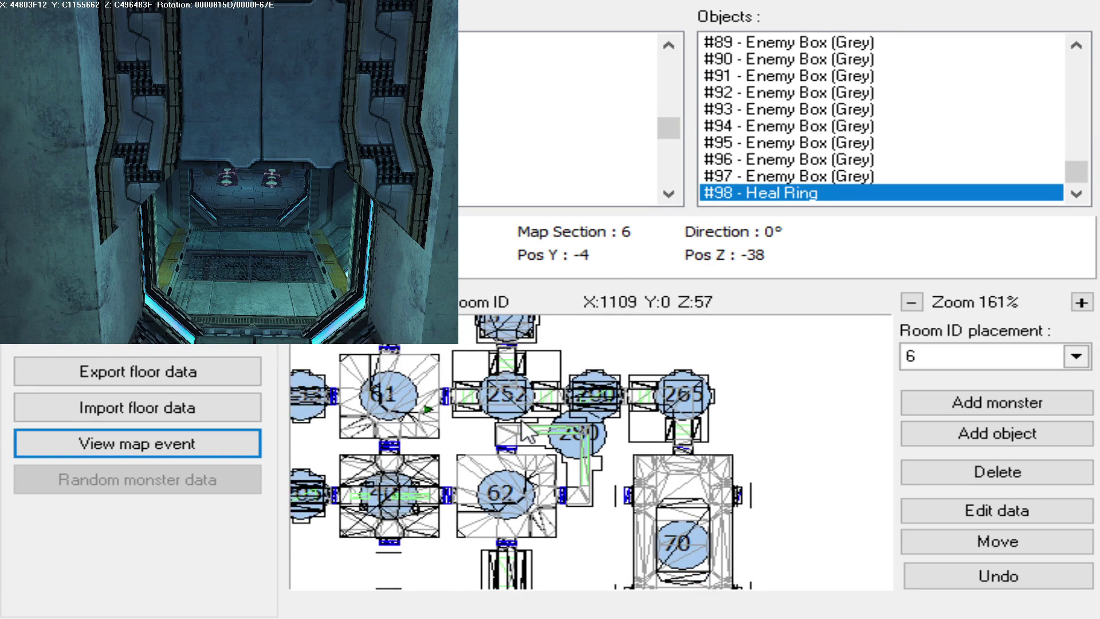
- Inspect room 40 up close along with its doorways to rooms 61 and 62 and section 205
{"action": "scroll", "coordinate": [523, 423], "scroll_direction": "up", "scroll_amount": 2}
{"action": "mouse_move", "coordinate": [559, 428]}
{"action": "left_mouse_down"}
{"action": "mouse_move", "coordinate": [646, 460]}
{"action": "mouse_move", "coordinate": [686, 493]}
{"action": "left_mouse_up"}
{"action": "left_click_drag", "start_coordinate": [580, 444], "coordinate": [646, 483]}
{"action": "left_click_drag", "start_coordinate": [667, 549], "coordinate": [621, 424]}
{"action": "mouse_move", "coordinate": [663, 474]}
{"action": "left_mouse_down"}
{"action": "mouse_move", "coordinate": [636, 429]}
{"action": "mouse_move", "coordinate": [596, 435]}
{"action": "mouse_move", "coordinate": [648, 475]}
{"action": "mouse_move", "coordinate": [699, 483]}
{"action": "left_mouse_up"}
{"action": "scroll", "coordinate": [633, 441], "scroll_direction": "down", "scroll_amount": 2}
{"action": "scroll", "coordinate": [569, 514], "scroll_direction": "up", "scroll_amount": 5}
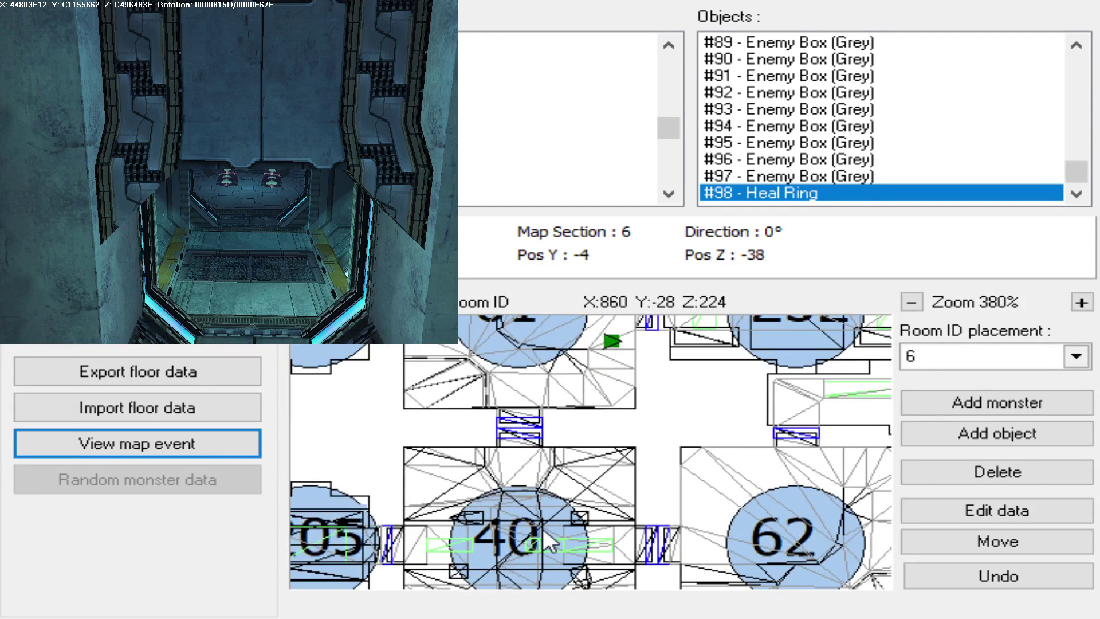
{"action": "scroll", "coordinate": [542, 527], "scroll_direction": "up", "scroll_amount": 2}
{"action": "left_click_drag", "start_coordinate": [576, 530], "coordinate": [573, 448]}
{"action": "scroll", "coordinate": [628, 438], "scroll_direction": "down", "scroll_amount": 3}
{"action": "scroll", "coordinate": [627, 436], "scroll_direction": "down", "scroll_amount": 4}
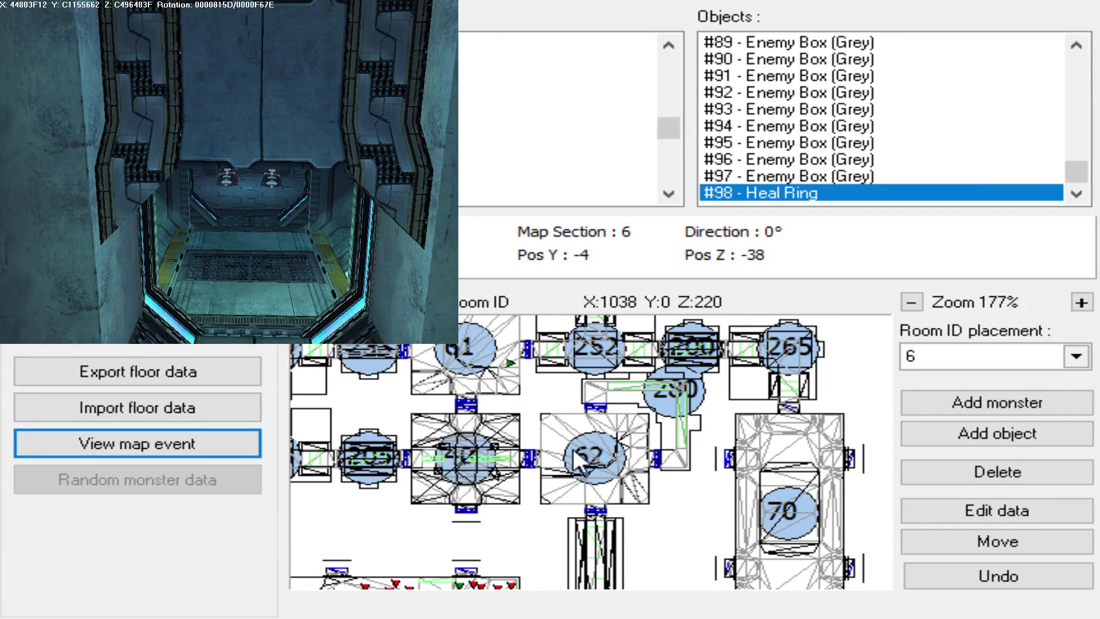
- Examine room 62 up close and trace the route from its south door down through corridor 213
{"action": "scroll", "coordinate": [614, 496], "scroll_direction": "up", "scroll_amount": 2}
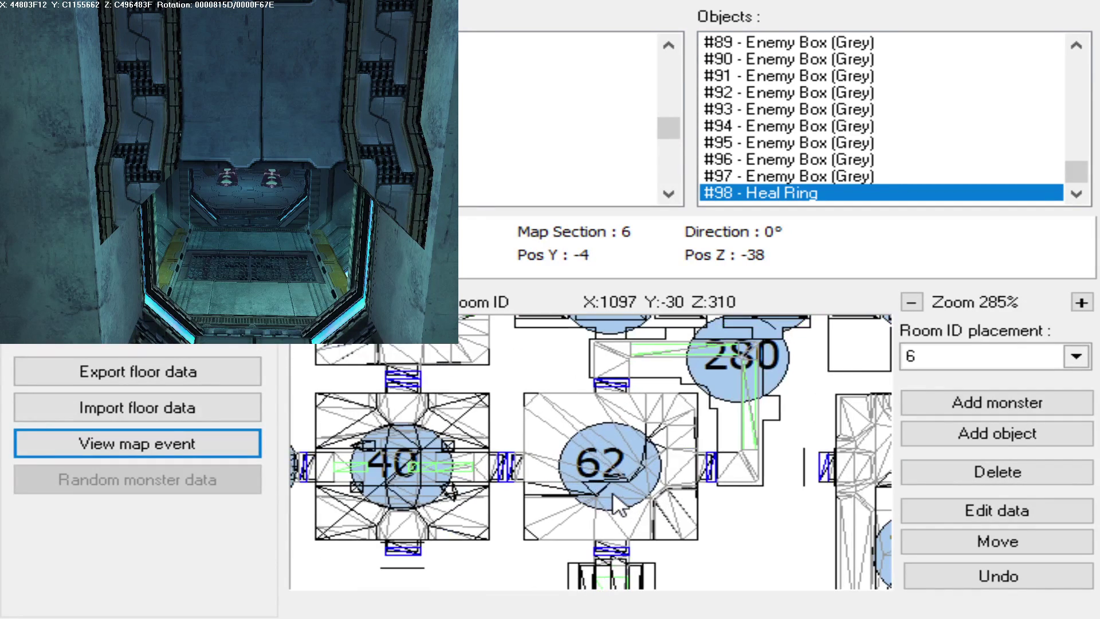
{"action": "scroll", "coordinate": [614, 492], "scroll_direction": "up", "scroll_amount": 3}
{"action": "scroll", "coordinate": [634, 478], "scroll_direction": "down", "scroll_amount": 1}
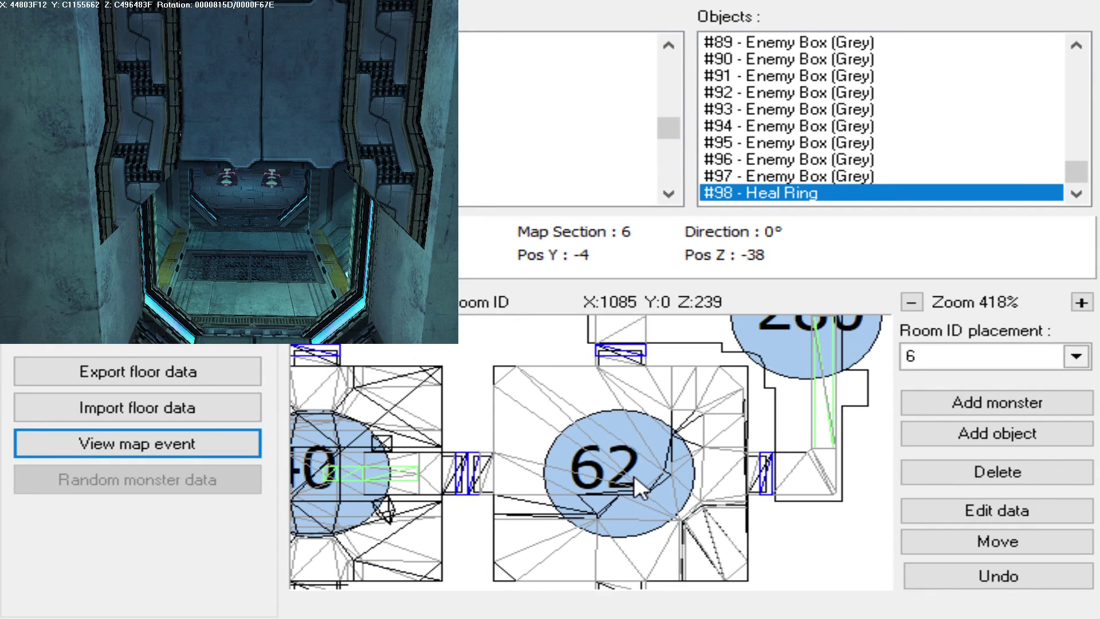
{"action": "scroll", "coordinate": [634, 476], "scroll_direction": "down", "scroll_amount": 2}
{"action": "left_click_drag", "start_coordinate": [643, 479], "coordinate": [646, 467]}
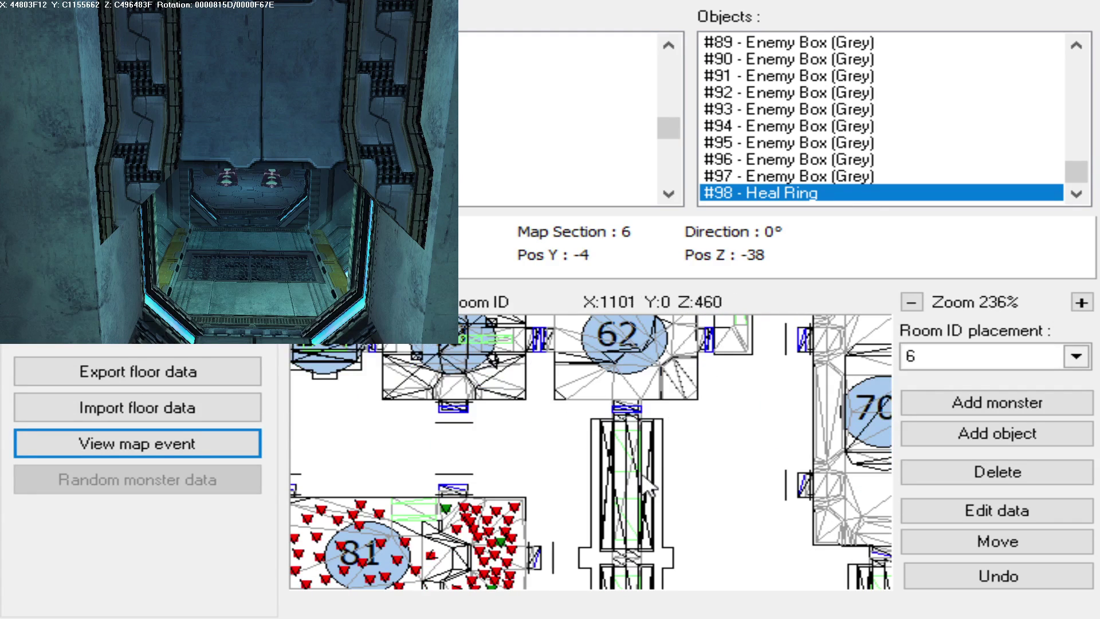
{"action": "left_click_drag", "start_coordinate": [644, 528], "coordinate": [649, 481]}
{"action": "left_click_drag", "start_coordinate": [659, 530], "coordinate": [658, 469]}
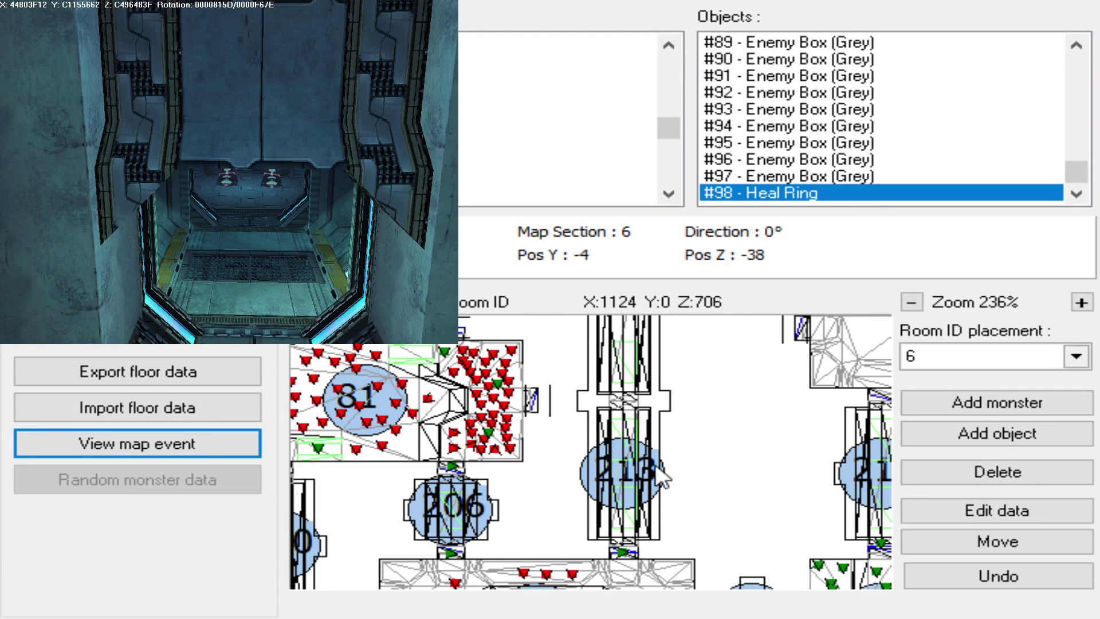
- Select the Laser Fense Ex at corridor 213's south end and inspect room 62 in the 3D view and map
{"action": "left_click", "coordinate": [622, 552]}
{"action": "left_click_drag", "start_coordinate": [314, 112], "coordinate": [298, 258]}
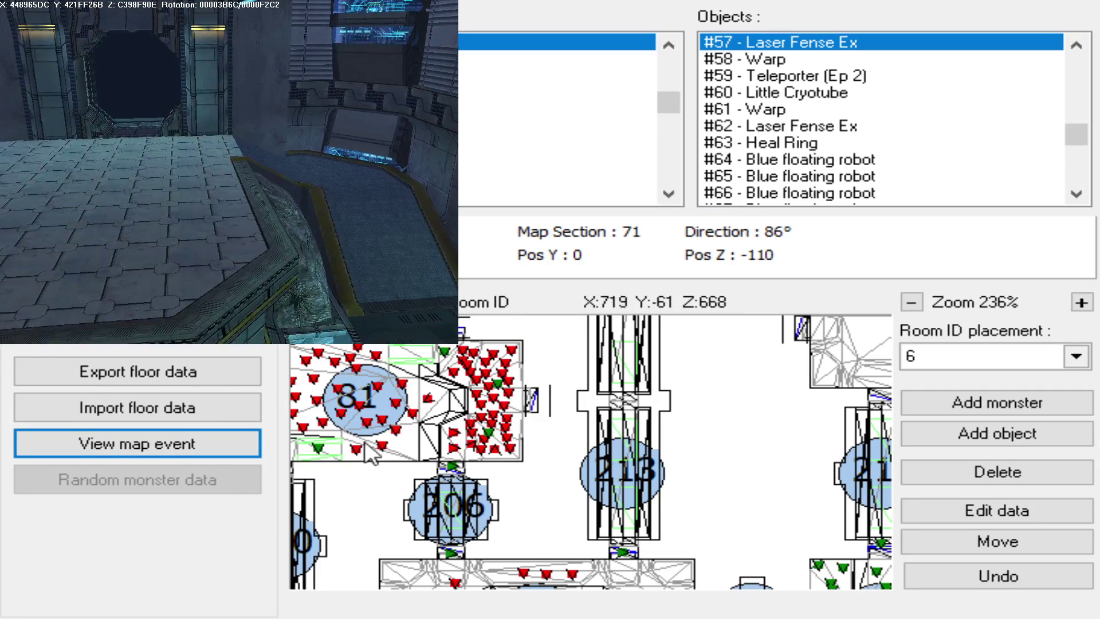
{"action": "left_click_drag", "start_coordinate": [610, 405], "coordinate": [614, 513]}
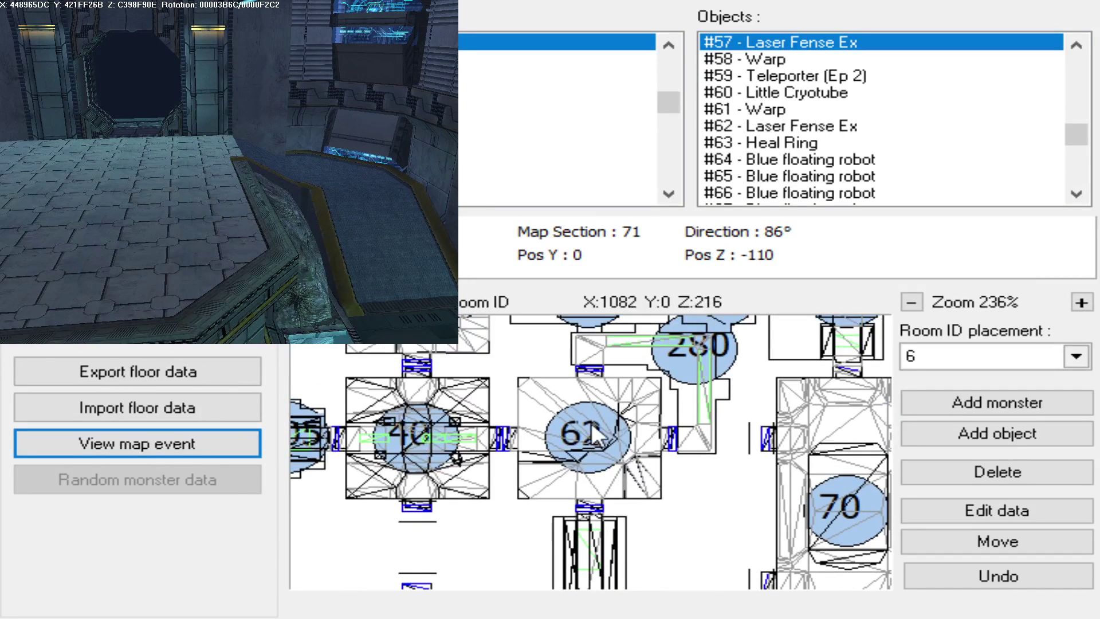
{"action": "left_click_drag", "start_coordinate": [618, 382], "coordinate": [619, 388]}
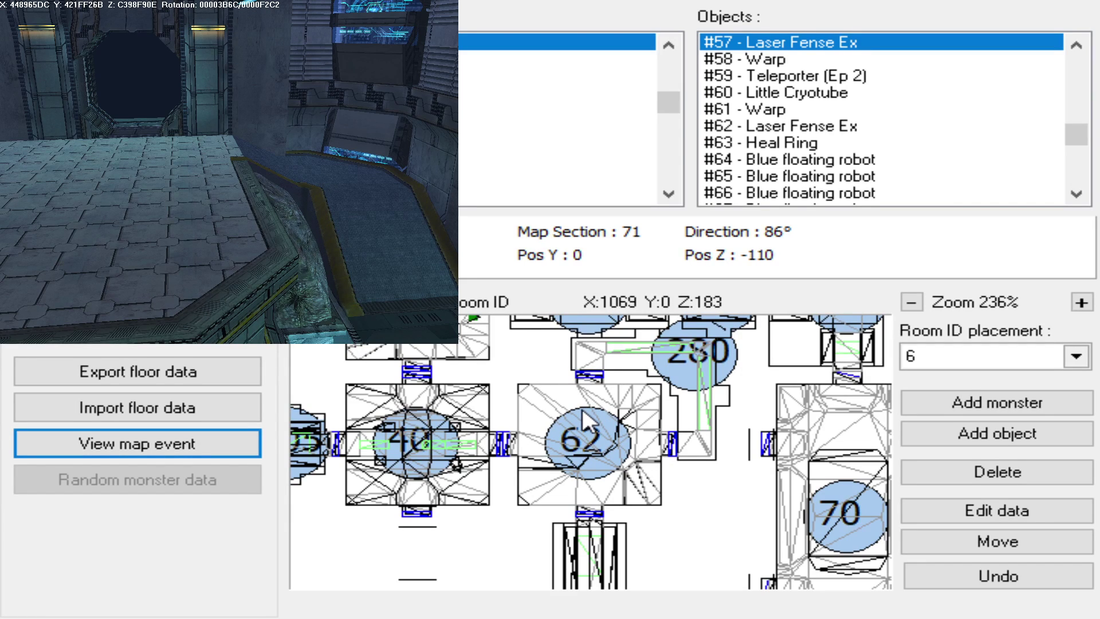
- Look around rooms 40 and 80 in the 3D view and compare them with rooms 40 and 62 on the map
{"action": "mouse_move", "coordinate": [259, 176]}
{"action": "left_mouse_down"}
{"action": "mouse_move", "coordinate": [223, 195]}
{"action": "mouse_move", "coordinate": [197, 171]}
{"action": "mouse_move", "coordinate": [210, 182]}
{"action": "mouse_move", "coordinate": [204, 163]}
{"action": "mouse_move", "coordinate": [375, 151]}
{"action": "mouse_move", "coordinate": [315, 140]}
{"action": "mouse_move", "coordinate": [308, 163]}
{"action": "mouse_move", "coordinate": [284, 109]}
{"action": "mouse_move", "coordinate": [304, 107]}
{"action": "mouse_move", "coordinate": [359, 147]}
{"action": "mouse_move", "coordinate": [290, 163]}
{"action": "mouse_move", "coordinate": [308, 197]}
{"action": "mouse_move", "coordinate": [260, 181]}
{"action": "mouse_move", "coordinate": [351, 202]}
{"action": "mouse_move", "coordinate": [361, 195]}
{"action": "mouse_move", "coordinate": [225, 163]}
{"action": "mouse_move", "coordinate": [270, 169]}
{"action": "mouse_move", "coordinate": [286, 153]}
{"action": "mouse_move", "coordinate": [232, 124]}
{"action": "mouse_move", "coordinate": [286, 106]}
{"action": "mouse_move", "coordinate": [287, 127]}
{"action": "mouse_move", "coordinate": [183, 142]}
{"action": "mouse_move", "coordinate": [275, 164]}
{"action": "left_mouse_up"}
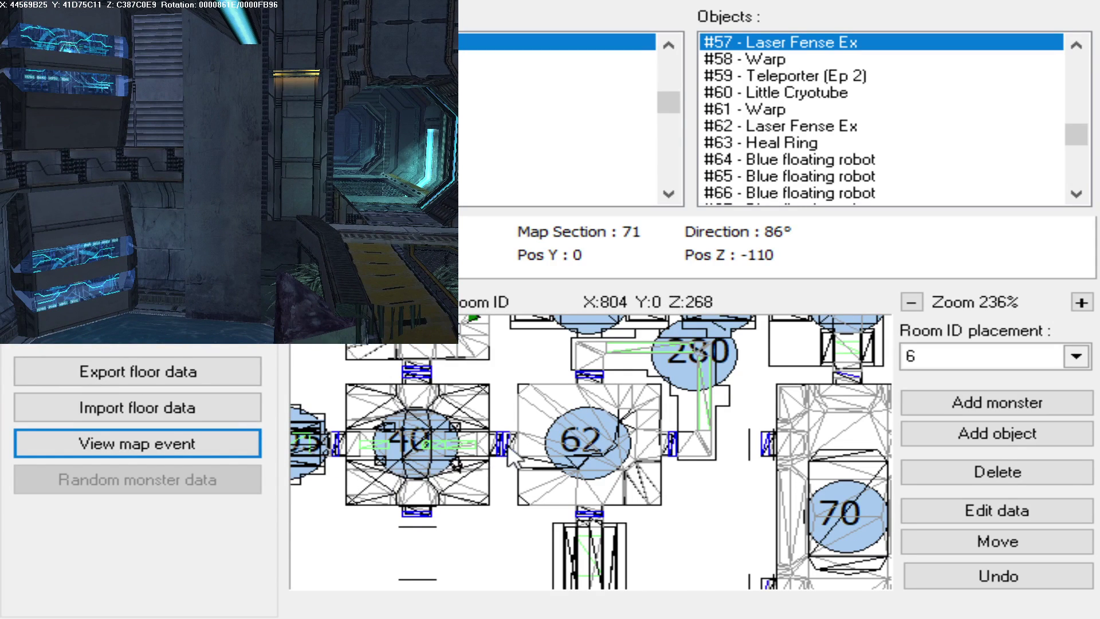
{"action": "left_click_drag", "start_coordinate": [506, 448], "coordinate": [614, 434]}
{"action": "left_click_drag", "start_coordinate": [444, 444], "coordinate": [502, 469]}
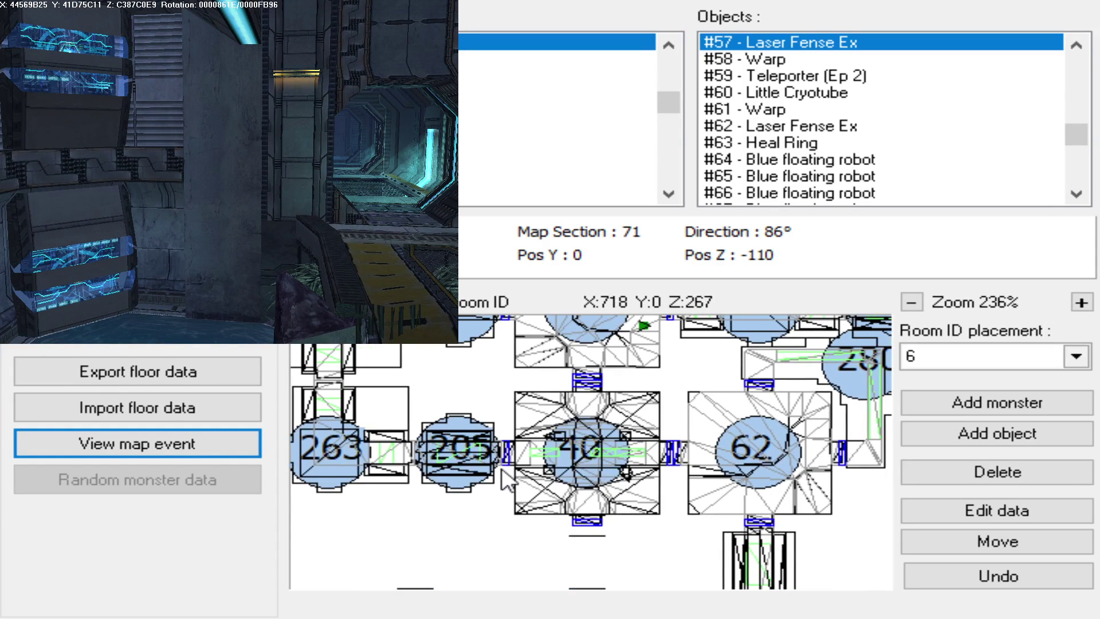
{"action": "left_click_drag", "start_coordinate": [328, 198], "coordinate": [324, 207]}
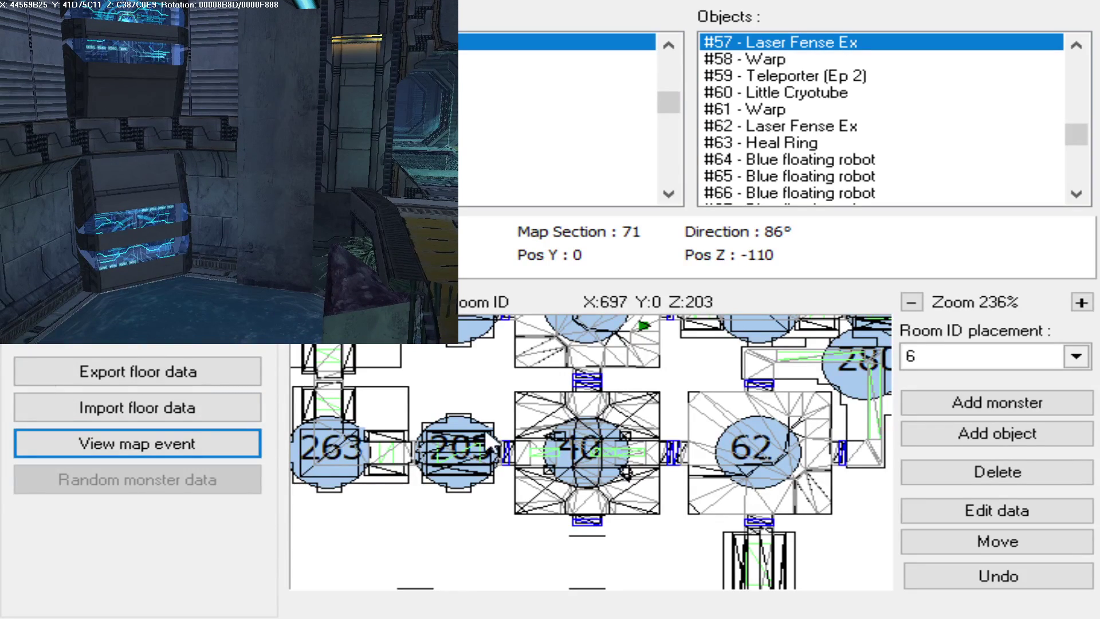
{"action": "scroll", "coordinate": [522, 478], "scroll_direction": "down", "scroll_amount": 2}
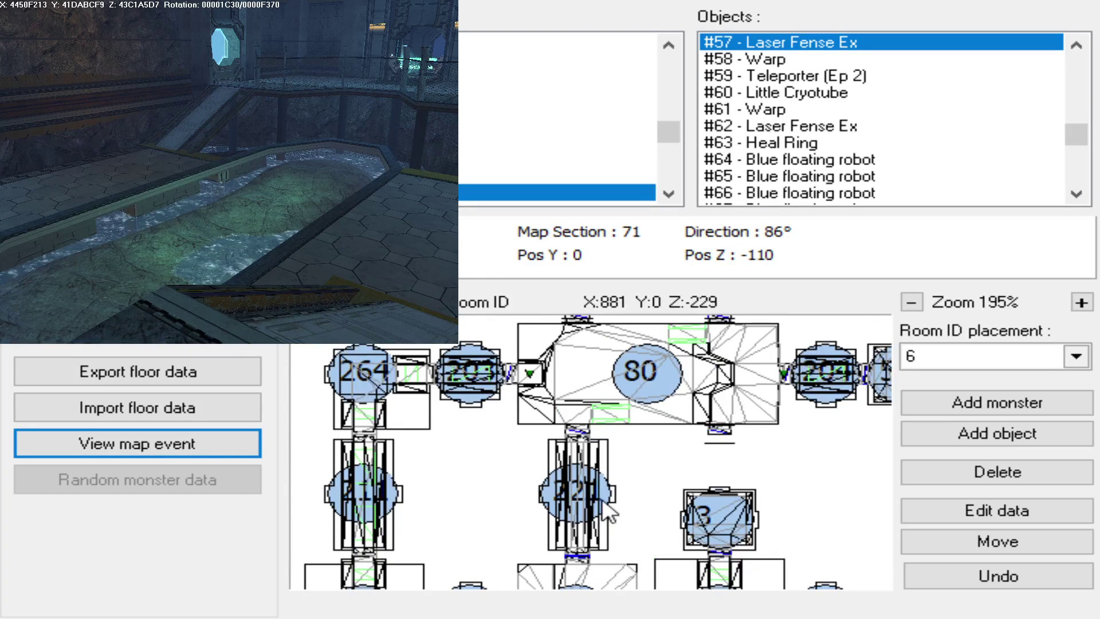
{"action": "scroll", "coordinate": [560, 458], "scroll_direction": "up", "scroll_amount": 2}
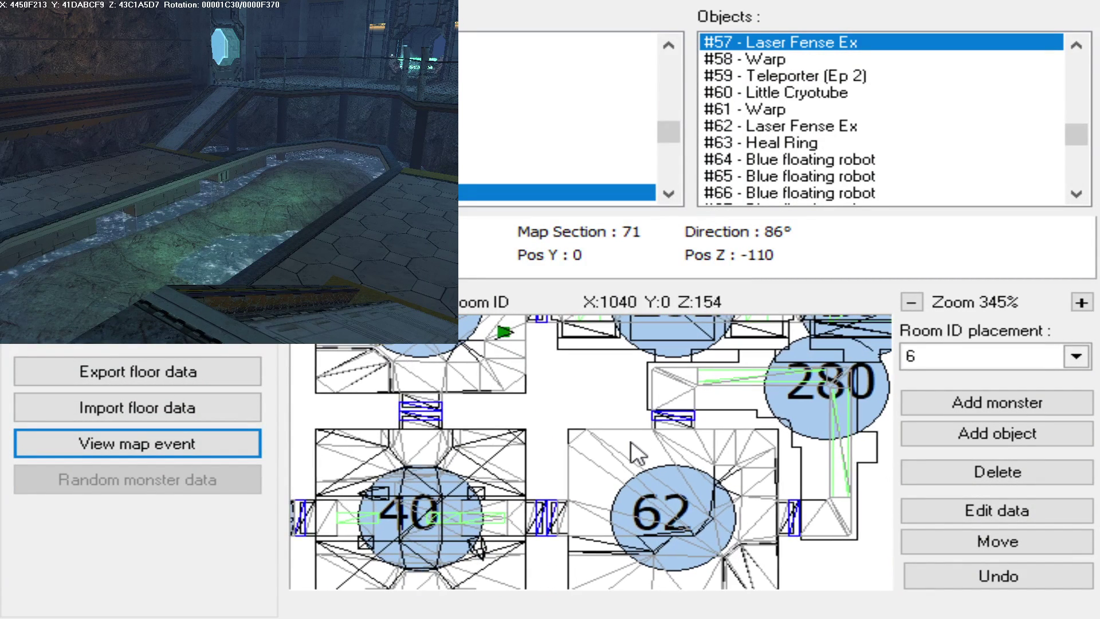
{"action": "scroll", "coordinate": [633, 436], "scroll_direction": "down", "scroll_amount": 1}
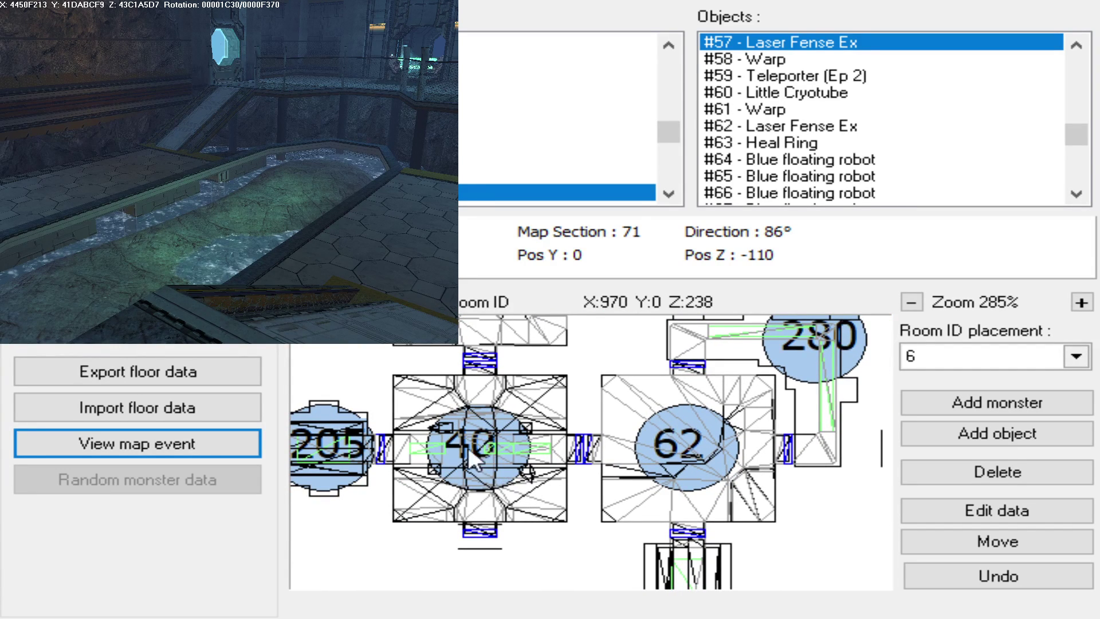
- Survey the links between rooms 40, 62 and 70 and sections 252, 280 and 265 on the map
{"action": "left_click_drag", "start_coordinate": [569, 443], "coordinate": [516, 438]}
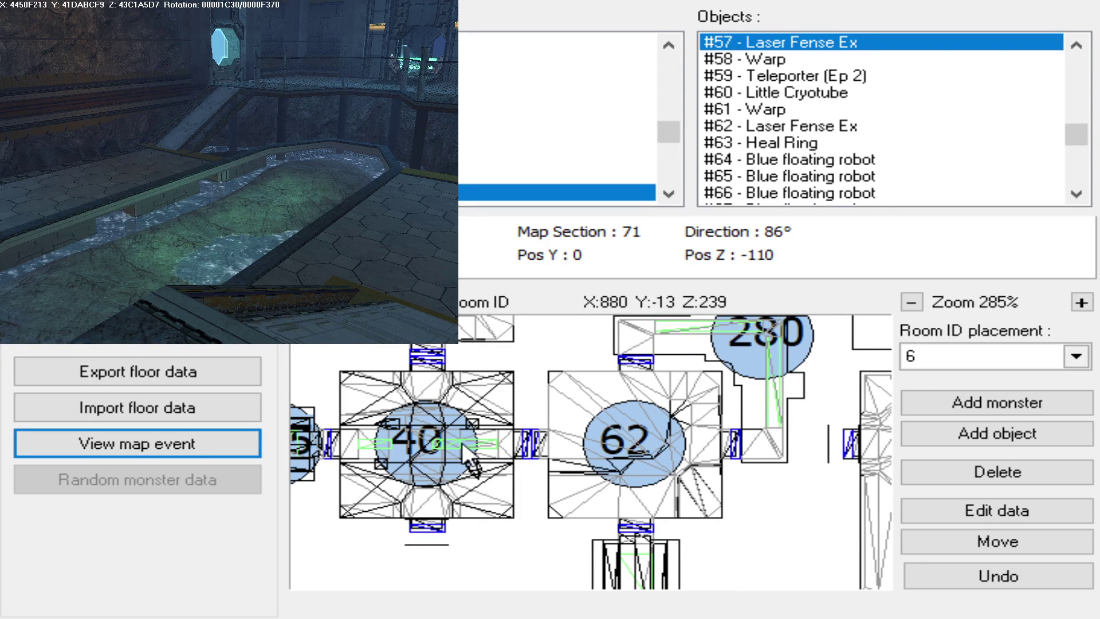
{"action": "left_click_drag", "start_coordinate": [621, 411], "coordinate": [577, 441]}
{"action": "scroll", "coordinate": [576, 441], "scroll_direction": "down", "scroll_amount": 1}
{"action": "left_click_drag", "start_coordinate": [724, 474], "coordinate": [688, 476]}
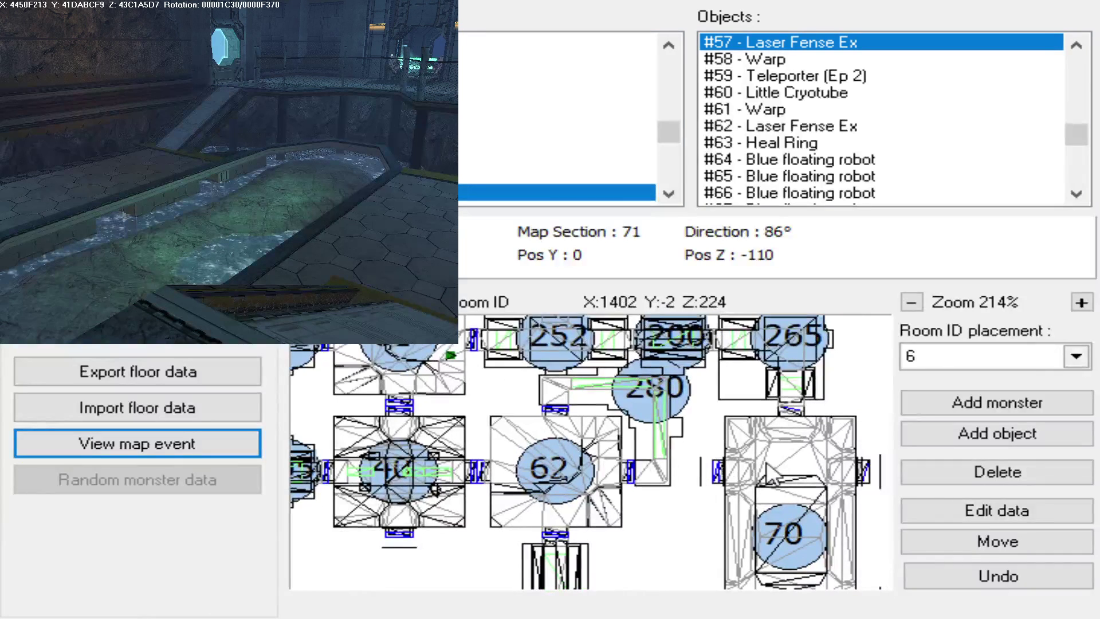
{"action": "left_click_drag", "start_coordinate": [642, 439], "coordinate": [631, 463]}
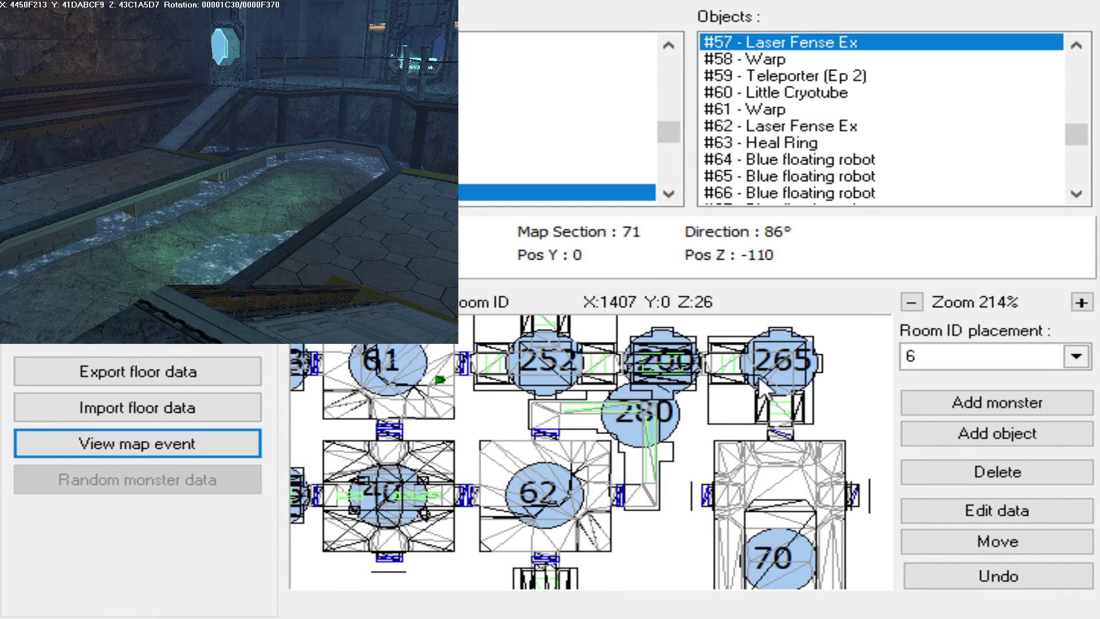
{"action": "left_click_drag", "start_coordinate": [567, 371], "coordinate": [566, 482]}
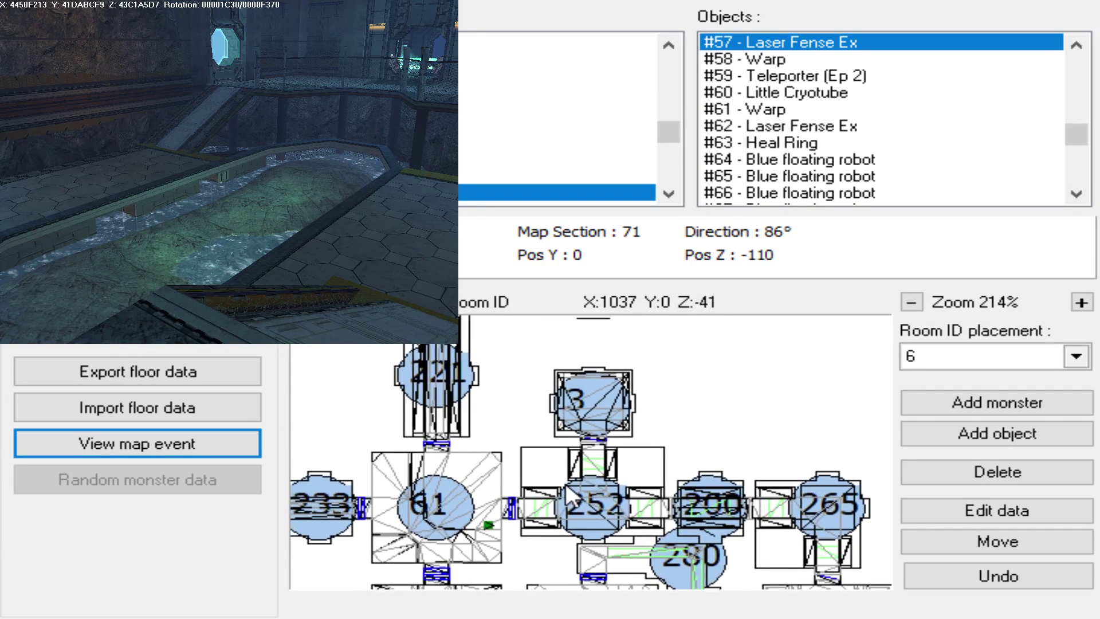
- Inspect room 3 up close with its passage into section 252 and that section's doorway to room 61
{"action": "scroll", "coordinate": [579, 432], "scroll_direction": "up", "scroll_amount": 2}
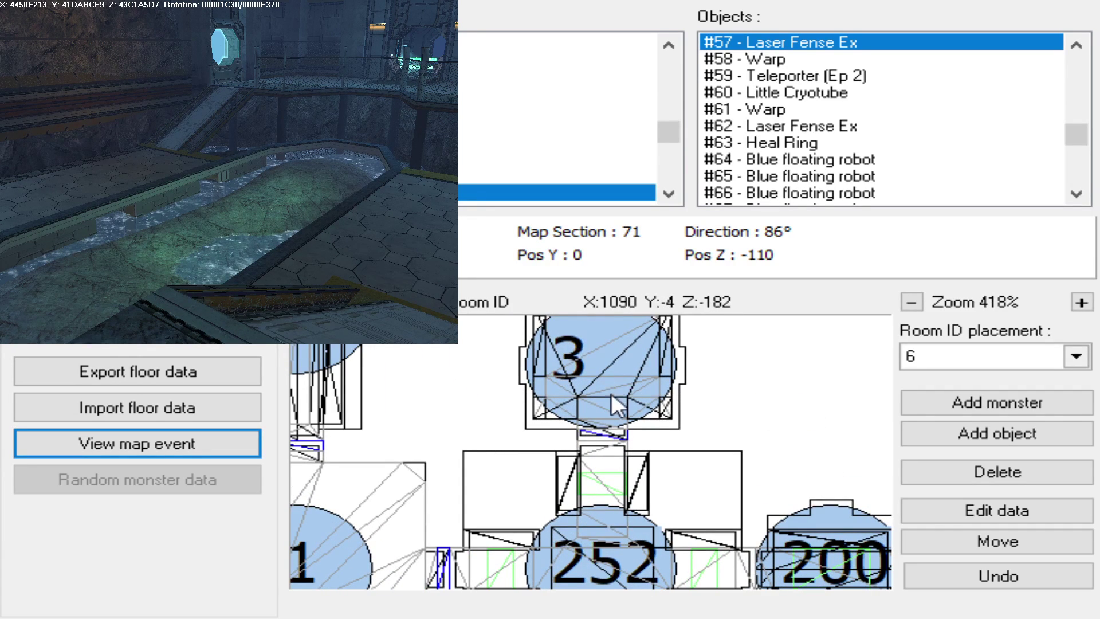
{"action": "left_click_drag", "start_coordinate": [611, 391], "coordinate": [607, 401]}
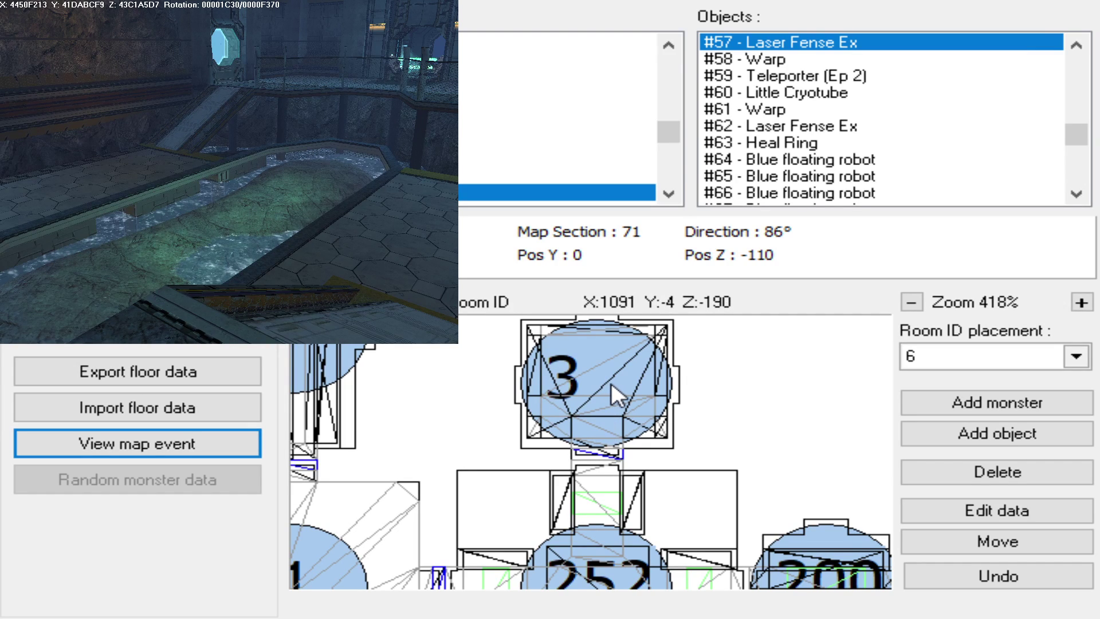
{"action": "left_click_drag", "start_coordinate": [537, 436], "coordinate": [544, 400]}
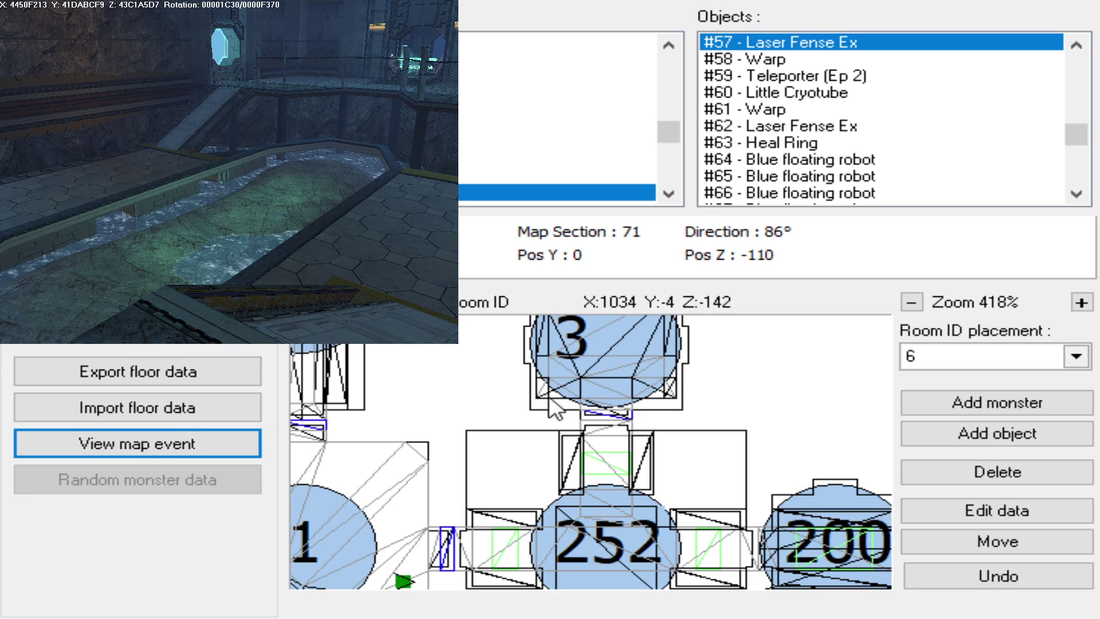
{"action": "left_click_drag", "start_coordinate": [552, 463], "coordinate": [562, 426]}
{"action": "scroll", "coordinate": [525, 456], "scroll_direction": "down", "scroll_amount": 1}
{"action": "left_click_drag", "start_coordinate": [444, 533], "coordinate": [447, 520]}
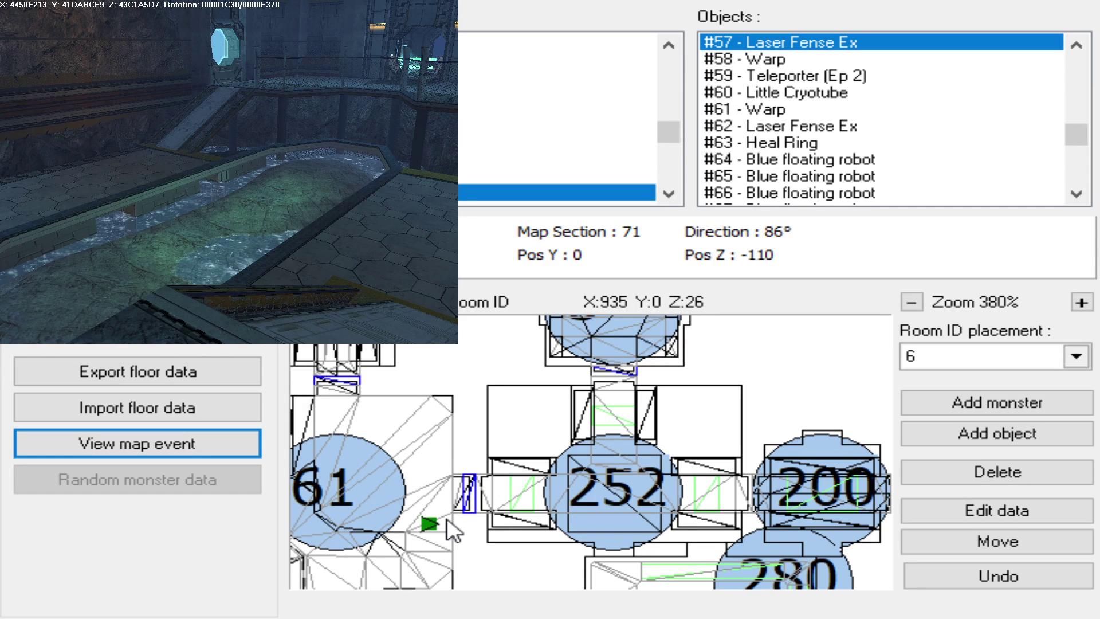
- Examine room 70's southern half and its south door leading into corridor 212
{"action": "scroll", "coordinate": [447, 520], "scroll_direction": "down", "scroll_amount": 2}
{"action": "scroll", "coordinate": [533, 432], "scroll_direction": "down", "scroll_amount": 6}
{"action": "scroll", "coordinate": [640, 442], "scroll_direction": "down", "scroll_amount": 6}
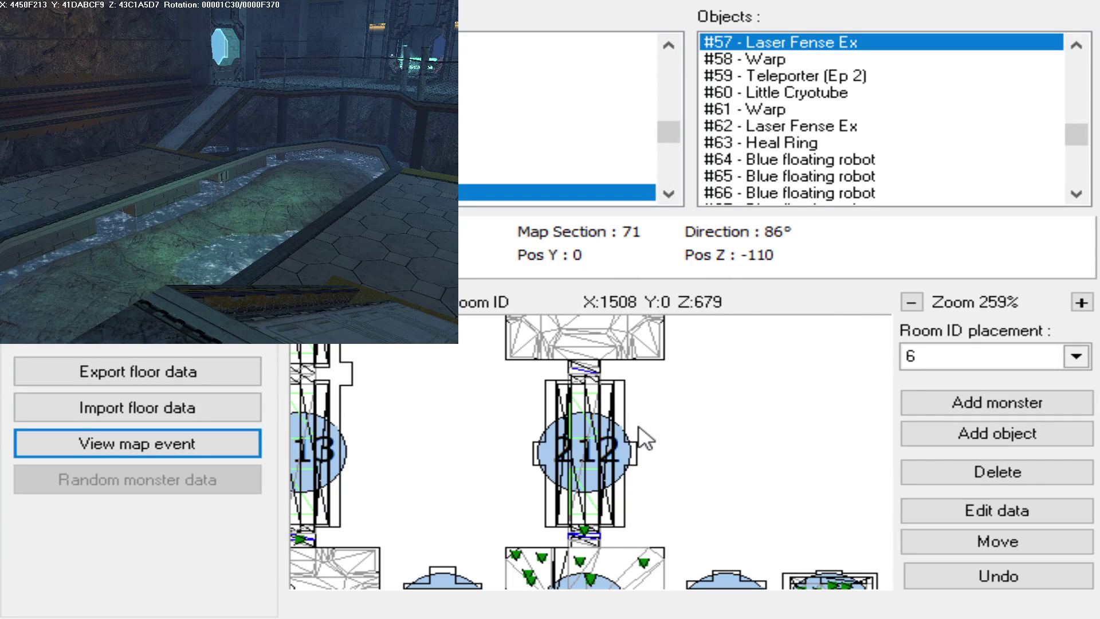
{"action": "scroll", "coordinate": [633, 422], "scroll_direction": "up", "scroll_amount": 5}
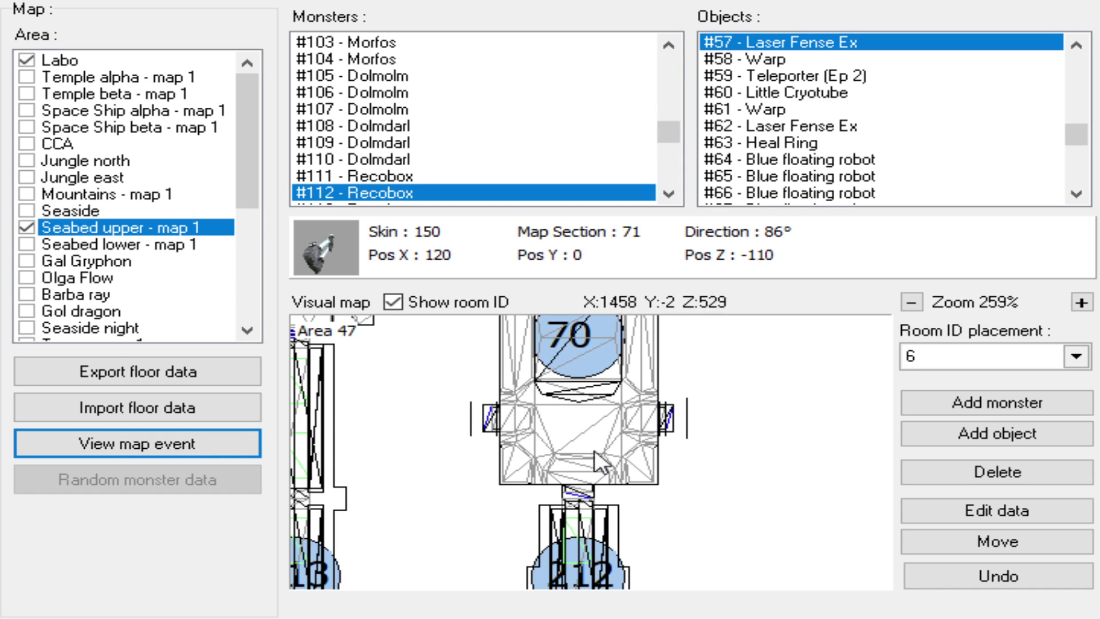
{"action": "scroll", "coordinate": [599, 441], "scroll_direction": "up", "scroll_amount": 1}
{"action": "scroll", "coordinate": [595, 452], "scroll_direction": "up", "scroll_amount": 5}
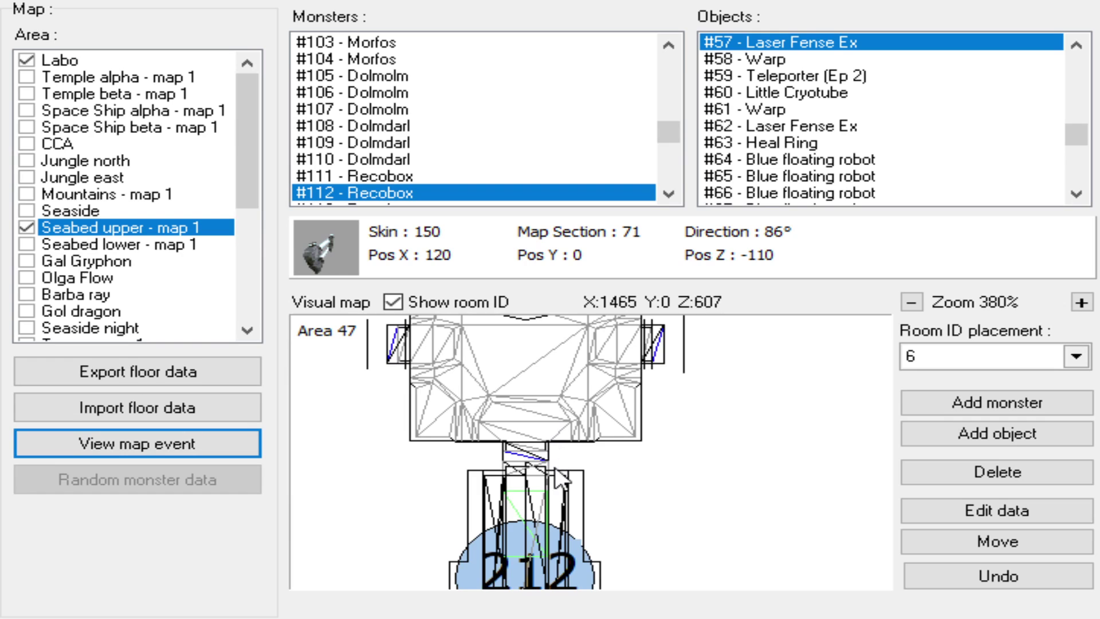
{"action": "scroll", "coordinate": [534, 429], "scroll_direction": "down", "scroll_amount": 2}
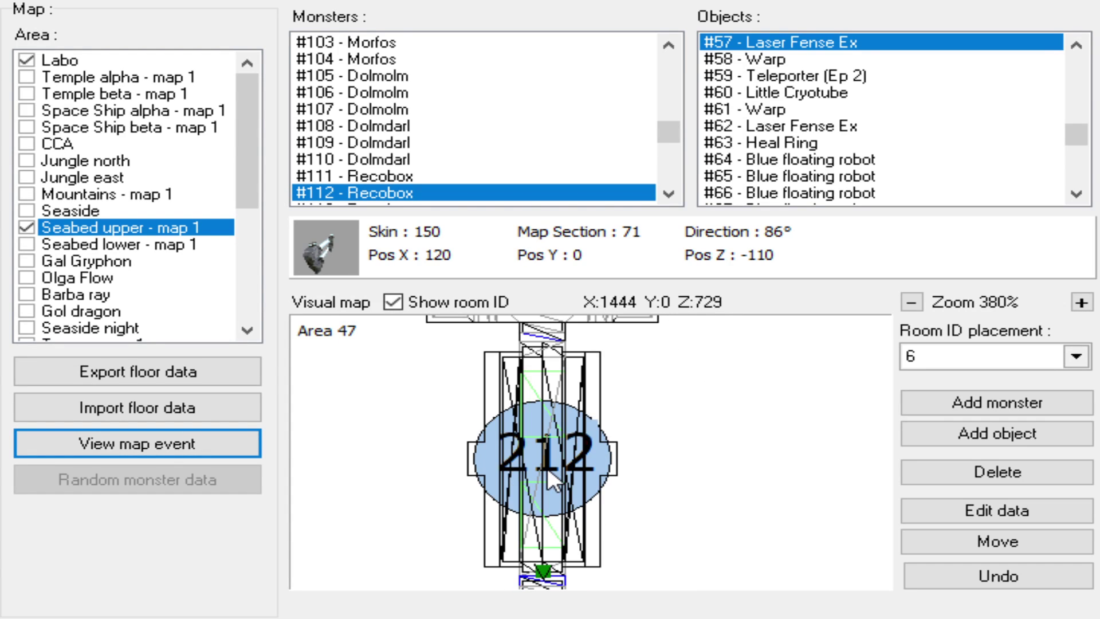
- Delete the Seabed Door (with blue edges) between corridor 212's south end and room 64
{"action": "left_click", "coordinate": [542, 571]}
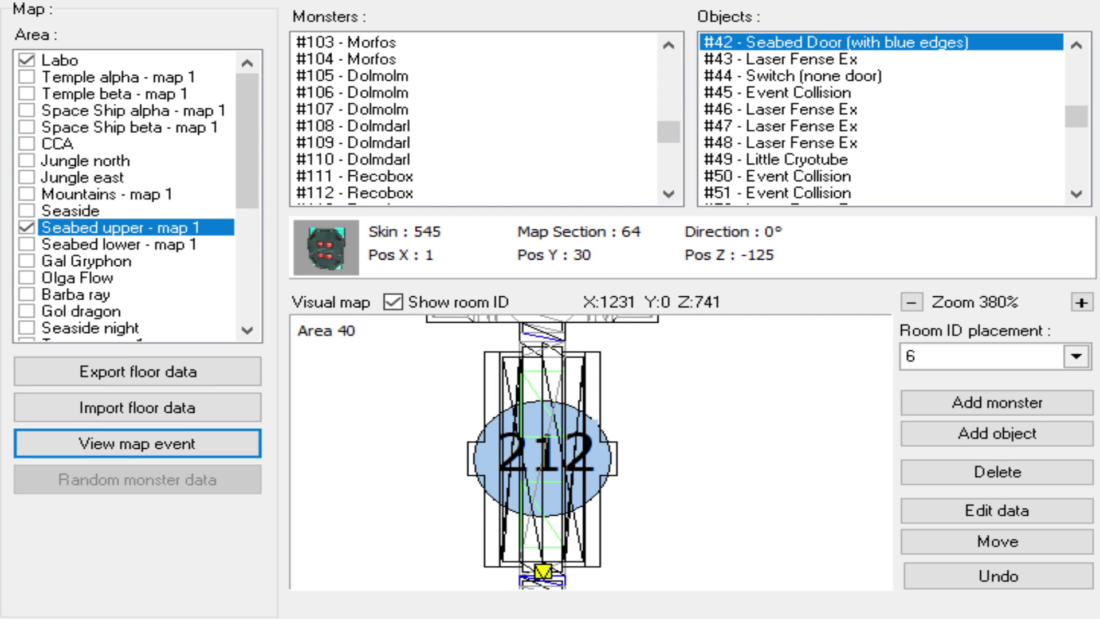
{"action": "scroll", "coordinate": [489, 455], "scroll_direction": "down", "scroll_amount": 2}
{"action": "left_click_drag", "start_coordinate": [503, 486], "coordinate": [508, 441]}
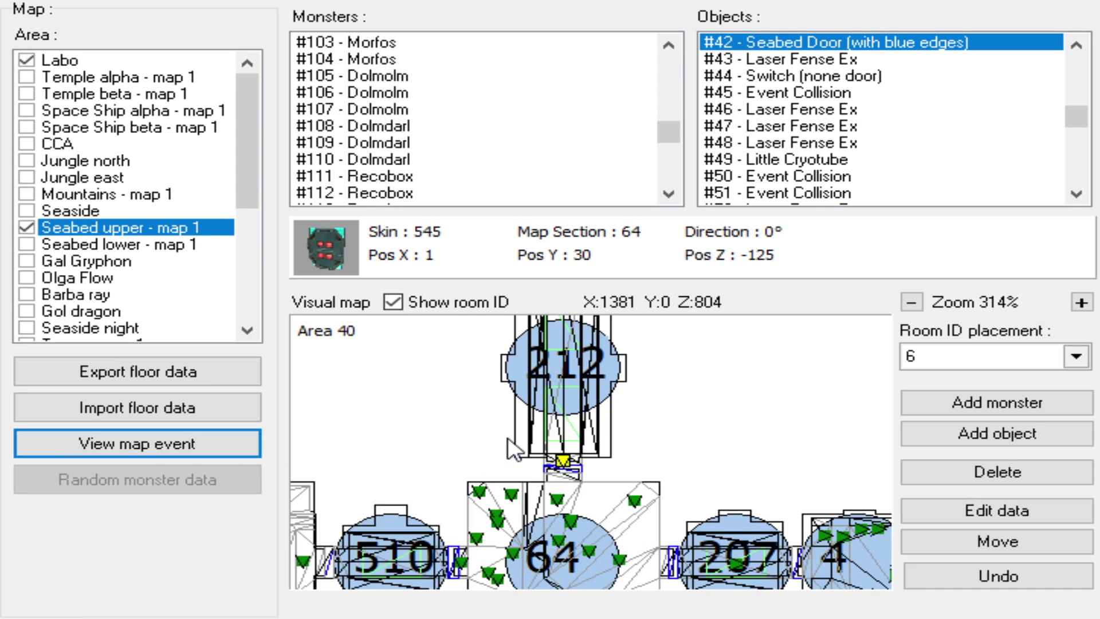
{"action": "left_click", "coordinate": [957, 516]}
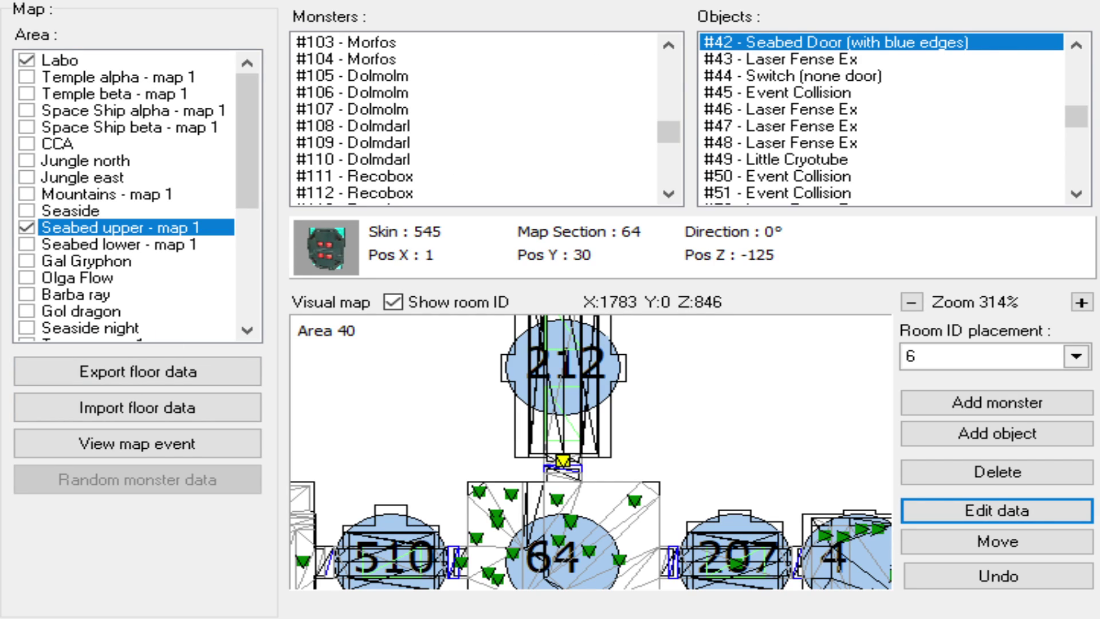
{"action": "scroll", "coordinate": [590, 452], "scroll_direction": "up", "scroll_amount": 1}
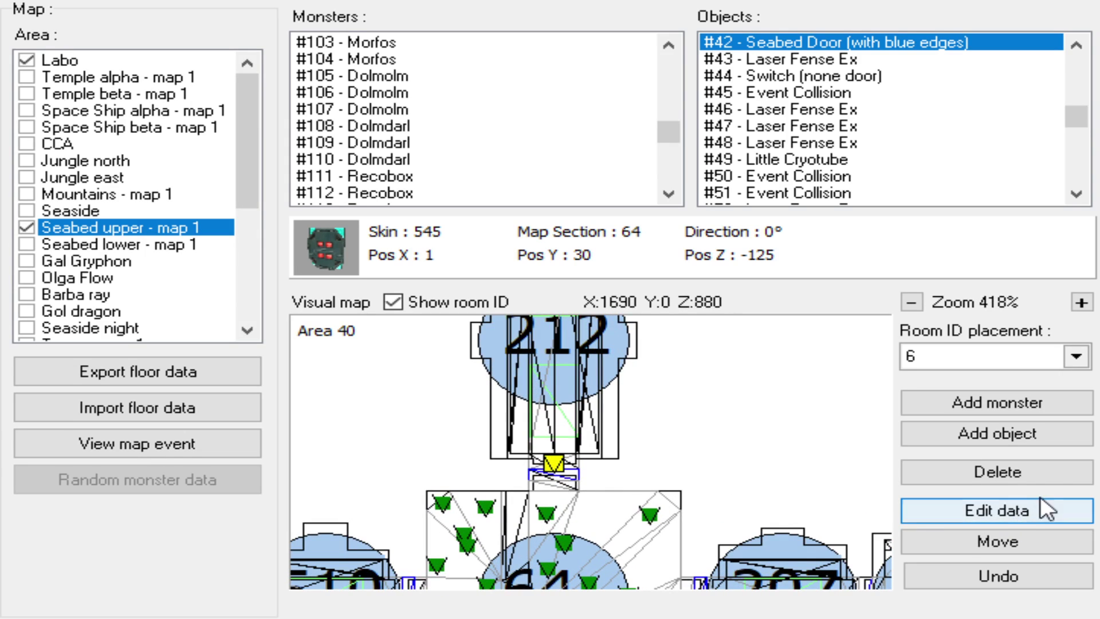
{"action": "left_click", "coordinate": [999, 473]}
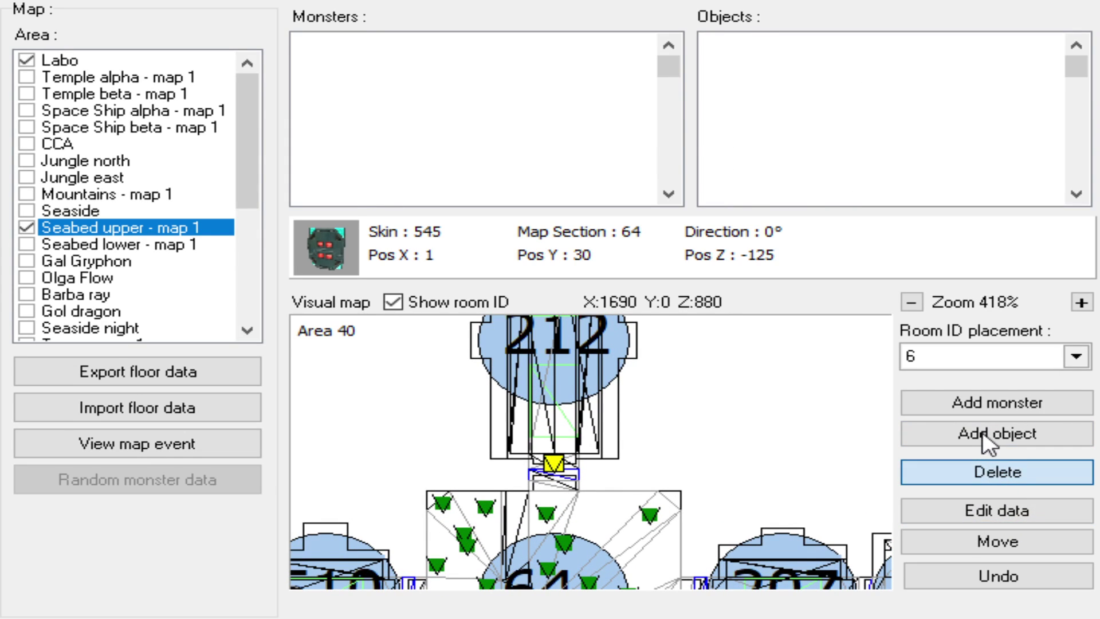
- Place a Laser Fense Ex in room 64's north doorway under room ID 64 and open its data for editing
{"action": "left_click", "coordinate": [984, 434]}
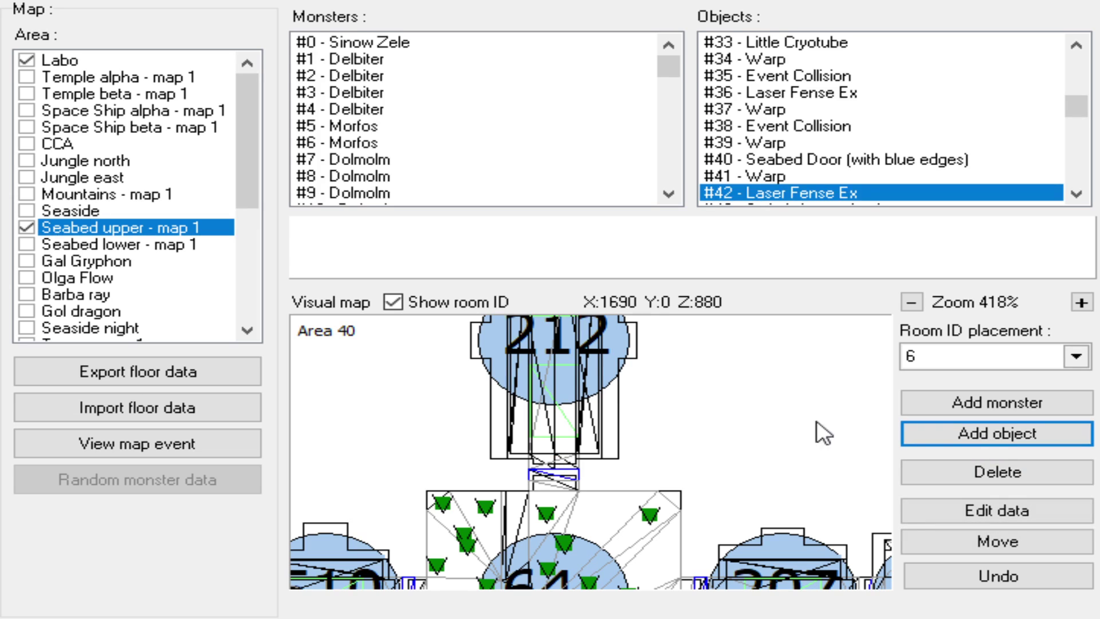
{"action": "left_click_drag", "start_coordinate": [695, 484], "coordinate": [695, 445]}
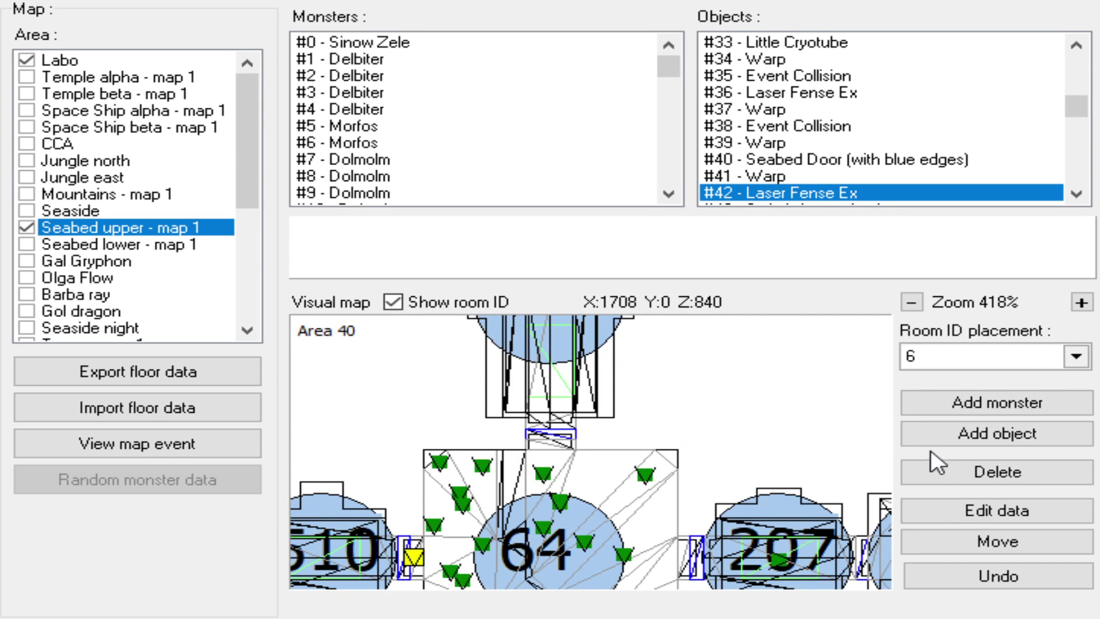
{"action": "type", "text": "4"}
{"action": "left_click", "coordinate": [1023, 436]}
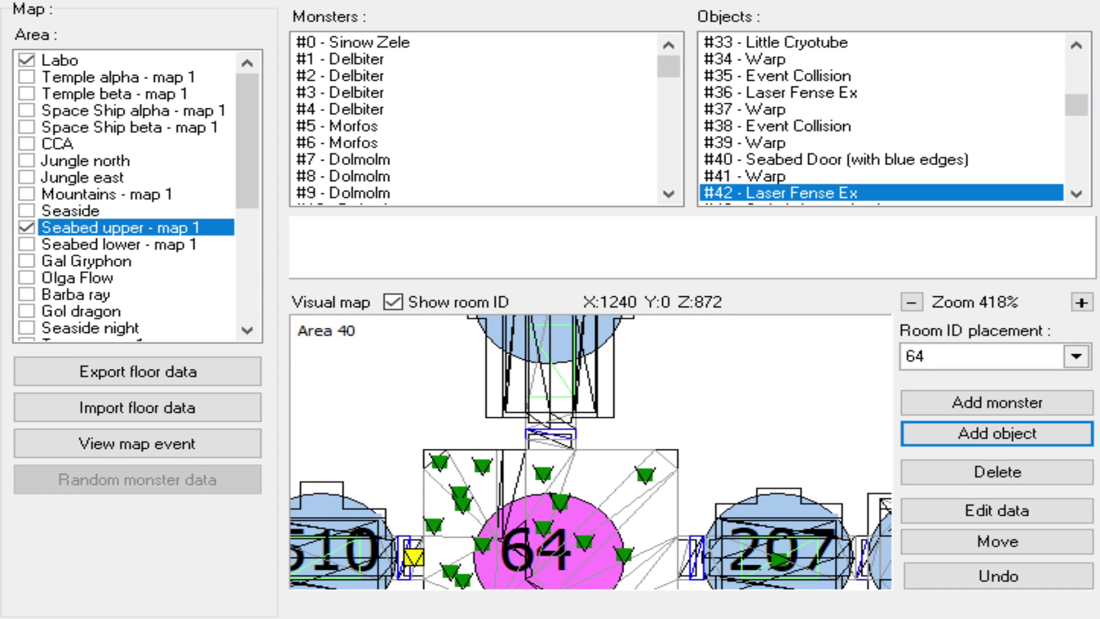
{"action": "left_click", "coordinate": [548, 436]}
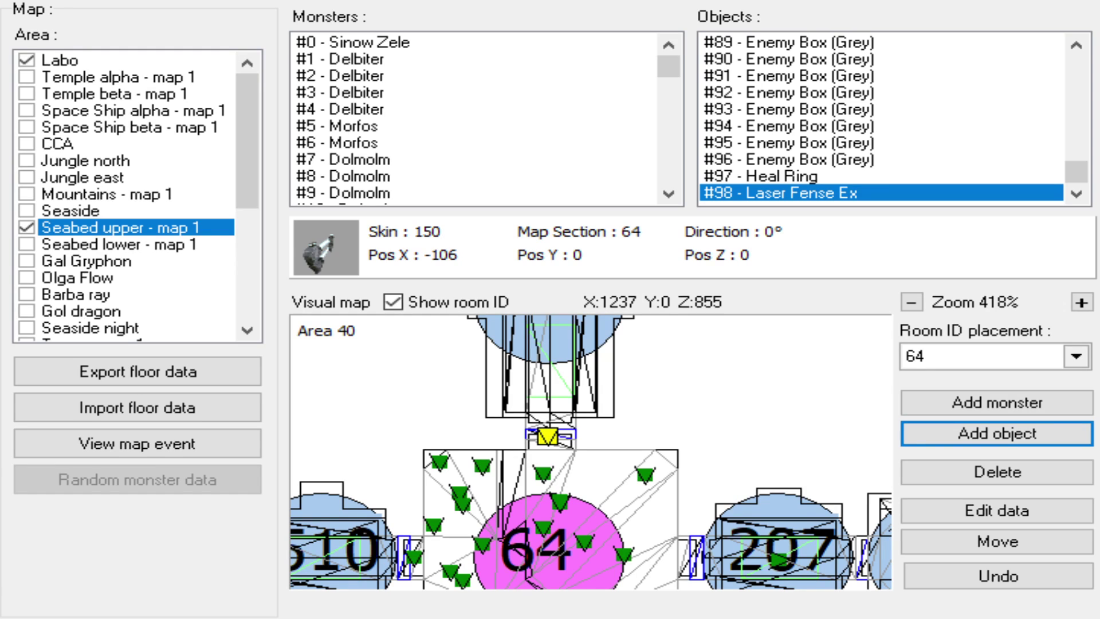
{"action": "right_click", "coordinate": [548, 436]}
{"action": "key", "text": "Down"}
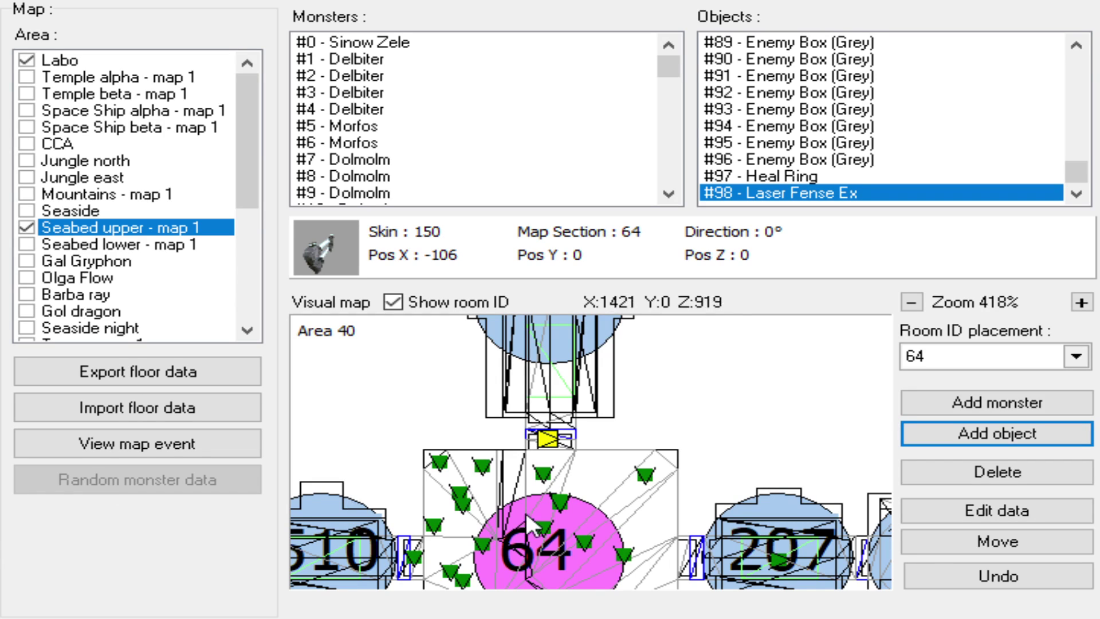
{"action": "left_click", "coordinate": [908, 508]}
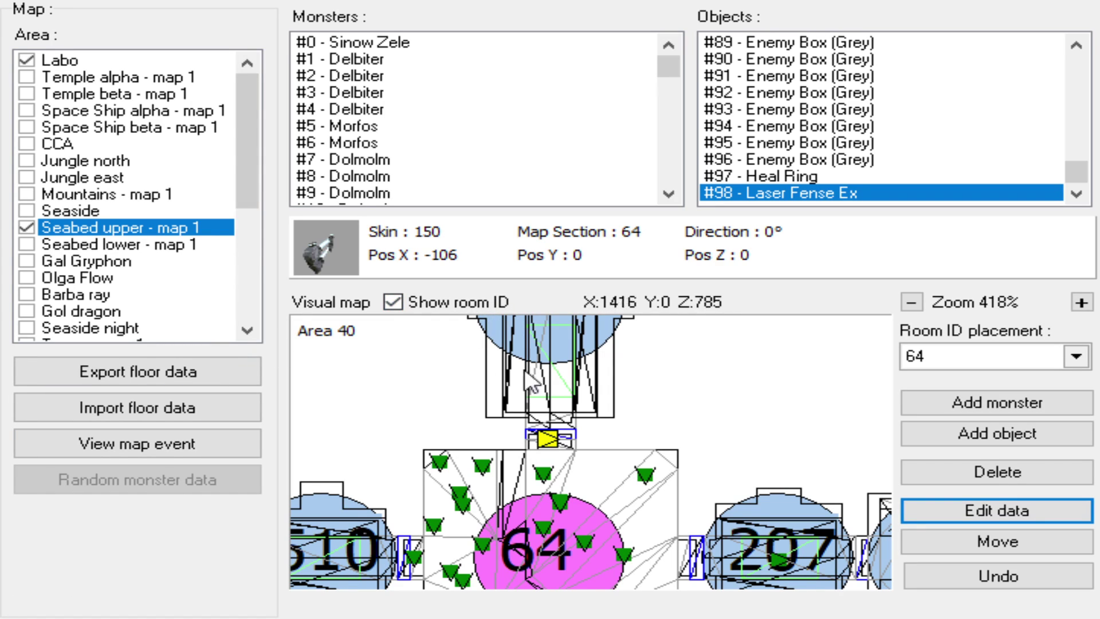
- Set the placement room ID to 212 and place a Capture Trap on the centre line of corridor 212's southern part
{"action": "scroll", "coordinate": [549, 447], "scroll_direction": "down", "scroll_amount": 2}
{"action": "left_click_drag", "start_coordinate": [596, 401], "coordinate": [614, 479]}
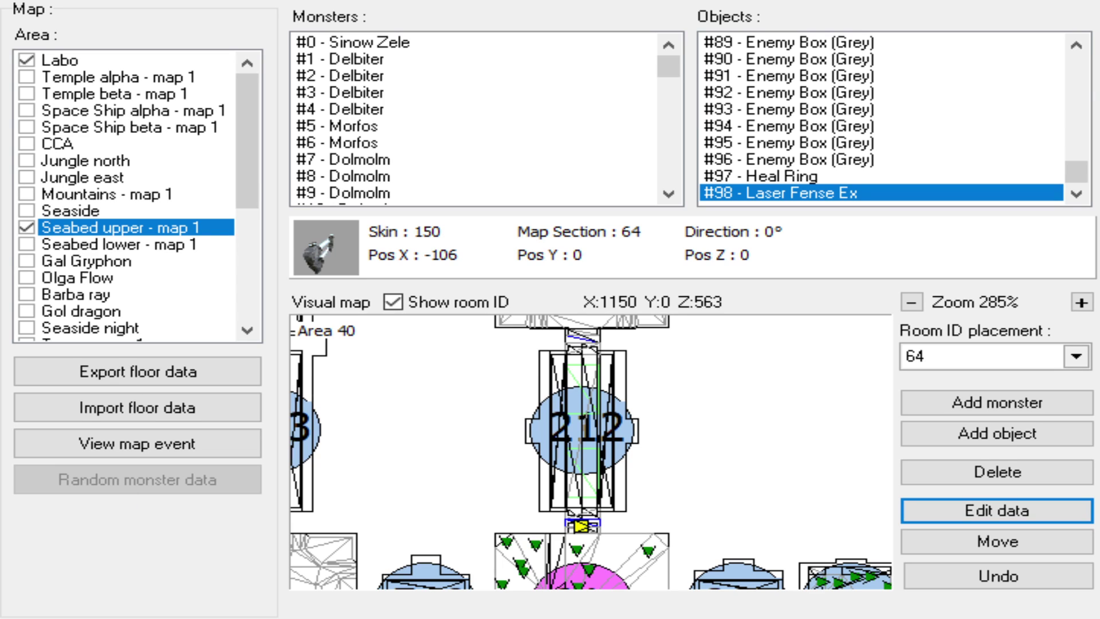
{"action": "scroll", "coordinate": [579, 447], "scroll_direction": "up", "scroll_amount": 3}
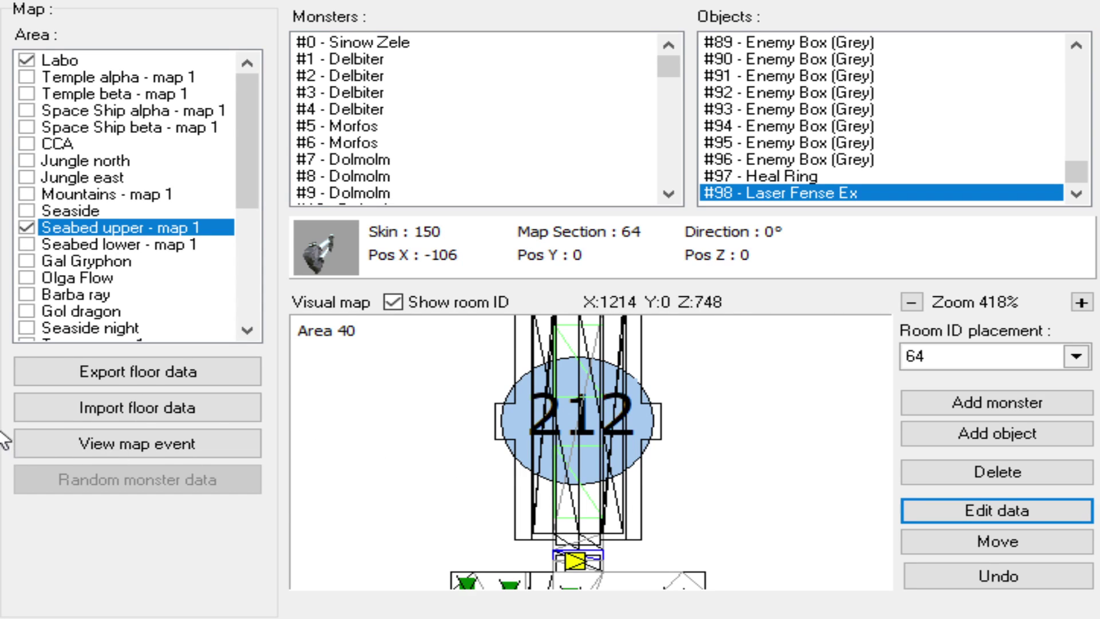
{"action": "scroll", "coordinate": [614, 431], "scroll_direction": "down", "scroll_amount": 3}
{"action": "mouse_move", "coordinate": [585, 411]}
{"action": "left_mouse_down"}
{"action": "mouse_move", "coordinate": [570, 510]}
{"action": "mouse_move", "coordinate": [567, 467]}
{"action": "left_mouse_up"}
{"action": "mouse_move", "coordinate": [573, 515]}
{"action": "left_mouse_down"}
{"action": "mouse_move", "coordinate": [581, 481]}
{"action": "mouse_move", "coordinate": [596, 491]}
{"action": "mouse_move", "coordinate": [608, 475]}
{"action": "left_mouse_up"}
{"action": "scroll", "coordinate": [580, 459], "scroll_direction": "up", "scroll_amount": 4}
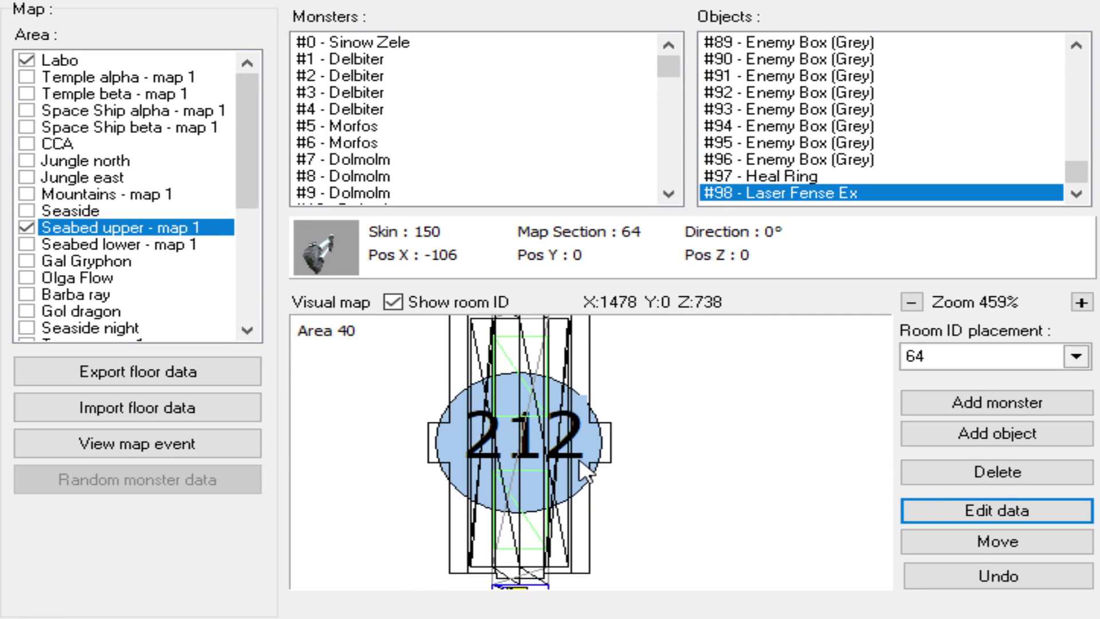
{"action": "scroll", "coordinate": [578, 458], "scroll_direction": "down", "scroll_amount": 1}
{"action": "scroll", "coordinate": [576, 457], "scroll_direction": "down", "scroll_amount": 1}
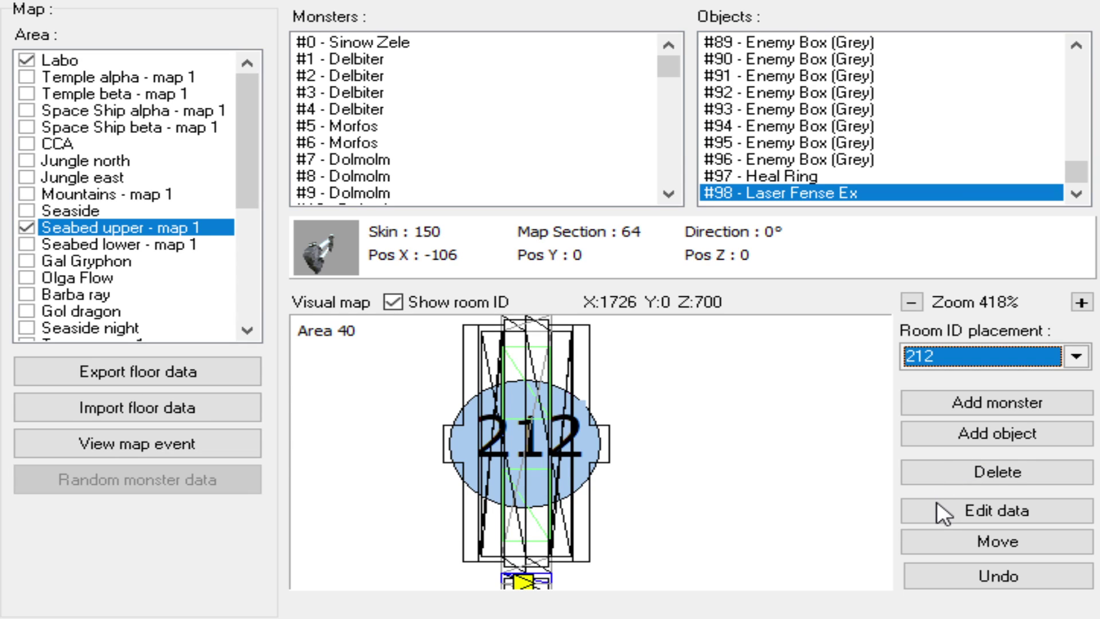
{"action": "left_click", "coordinate": [931, 433]}
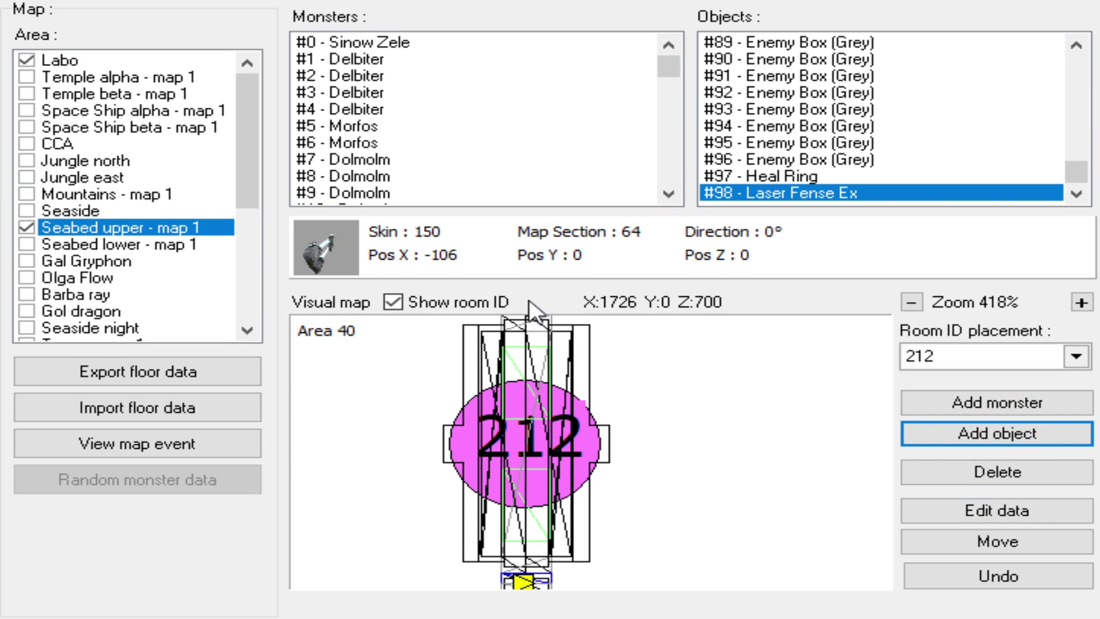
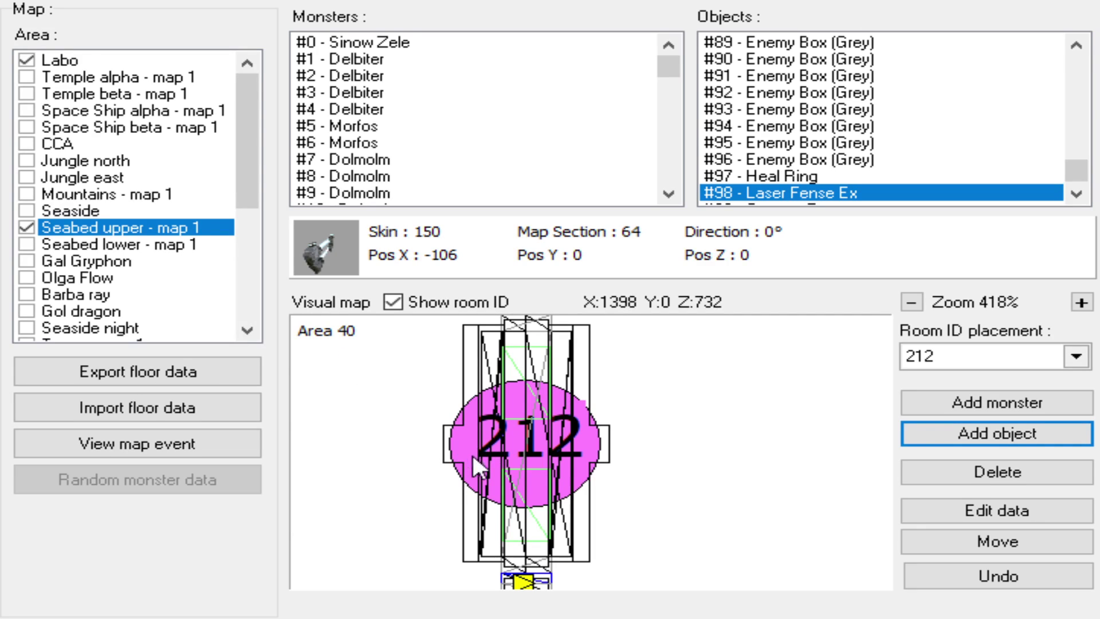
{"action": "left_click", "coordinate": [529, 514]}
{"action": "left_click", "coordinate": [533, 523]}
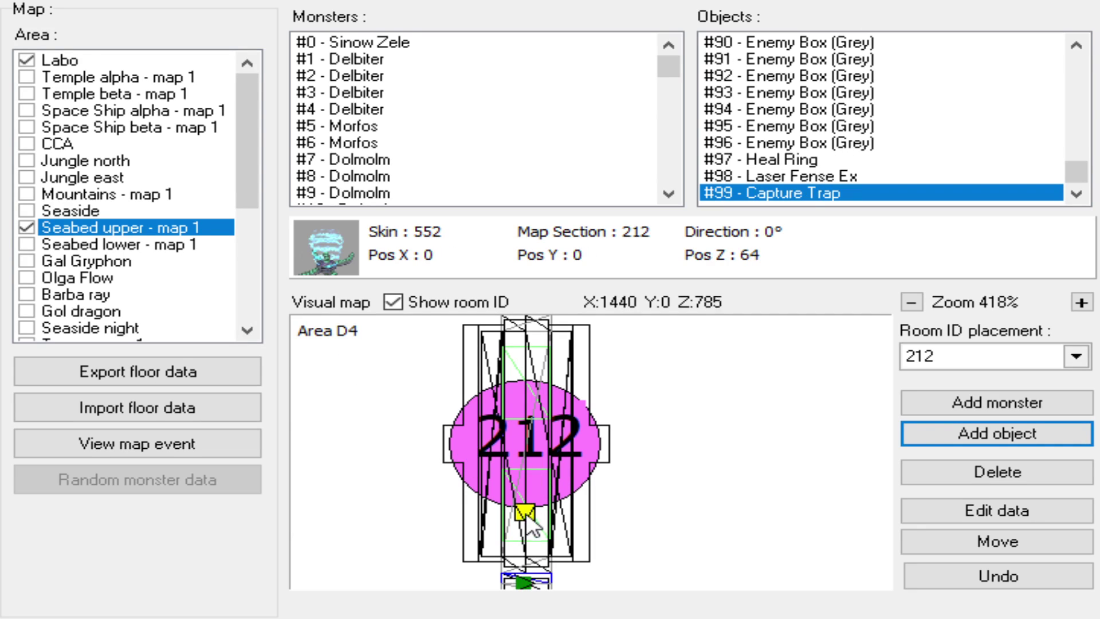
- Add two more Capture Traps in corridor 212, one at its centre and one in its northern part
{"action": "left_click", "coordinate": [997, 541]}
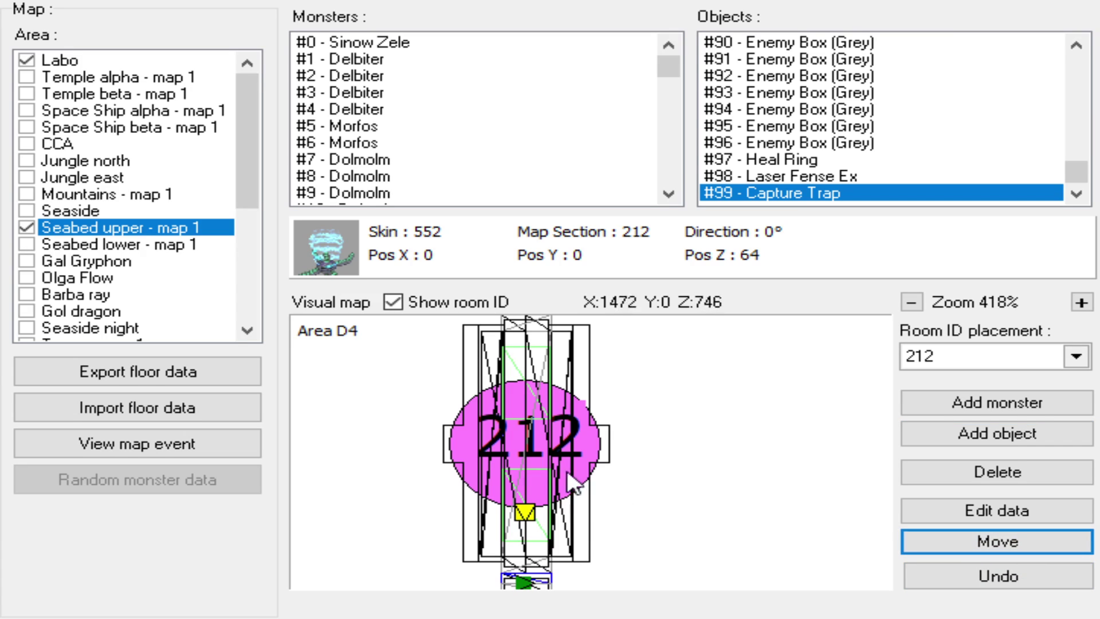
{"action": "left_click", "coordinate": [527, 442]}
{"action": "left_click", "coordinate": [526, 373]}
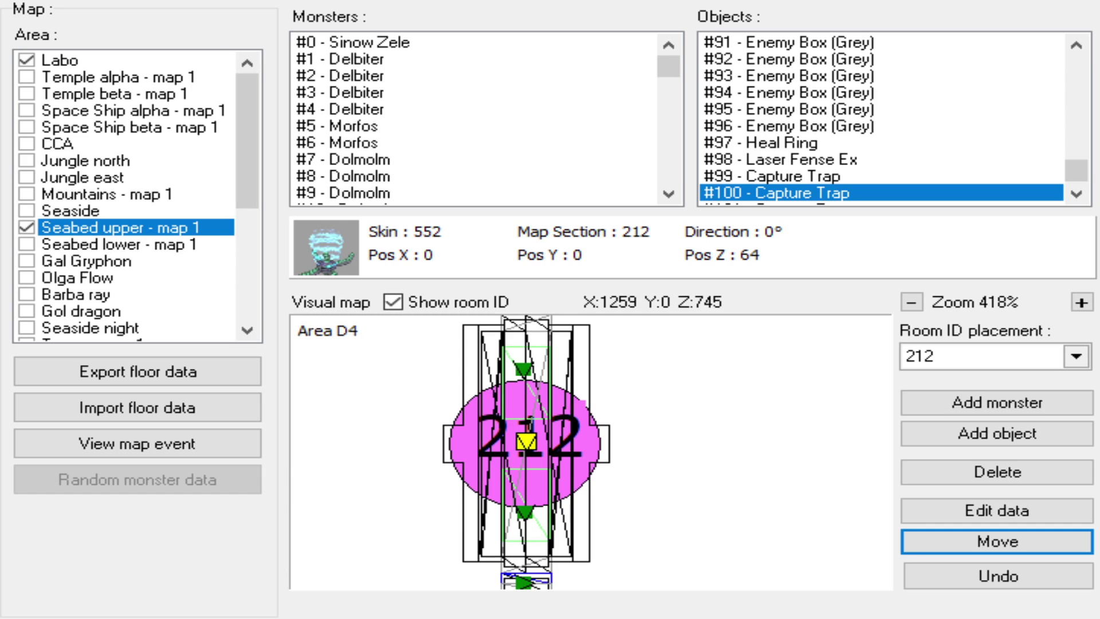
- Step through the Capture Traps in corridor 212, from the northern one to the southern one
{"action": "key", "text": "Down"}
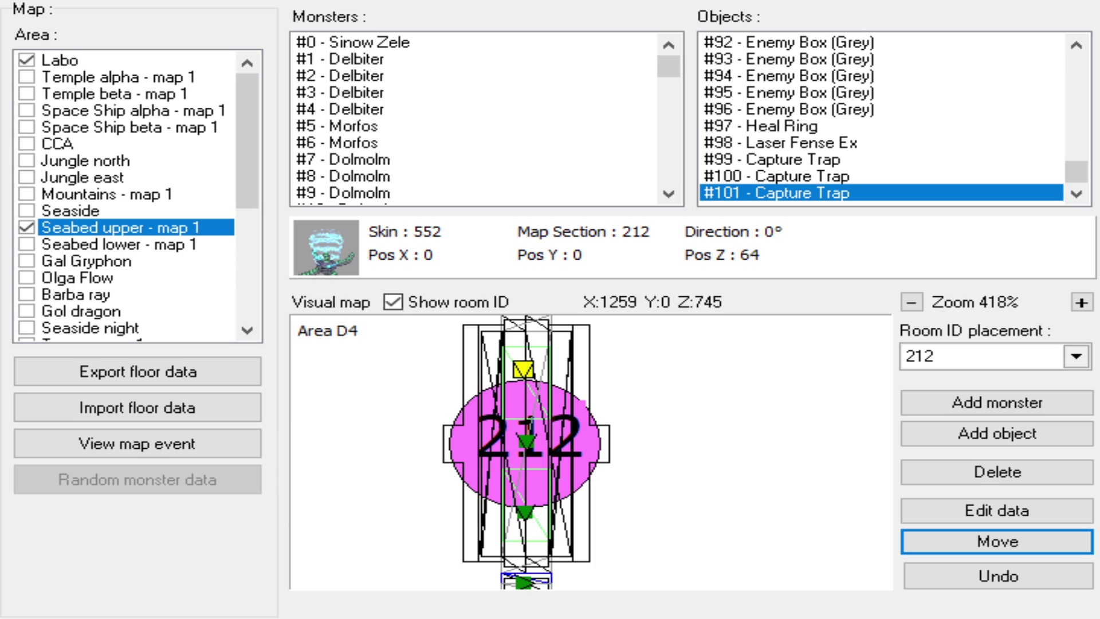
{"action": "key", "text": "Up"}
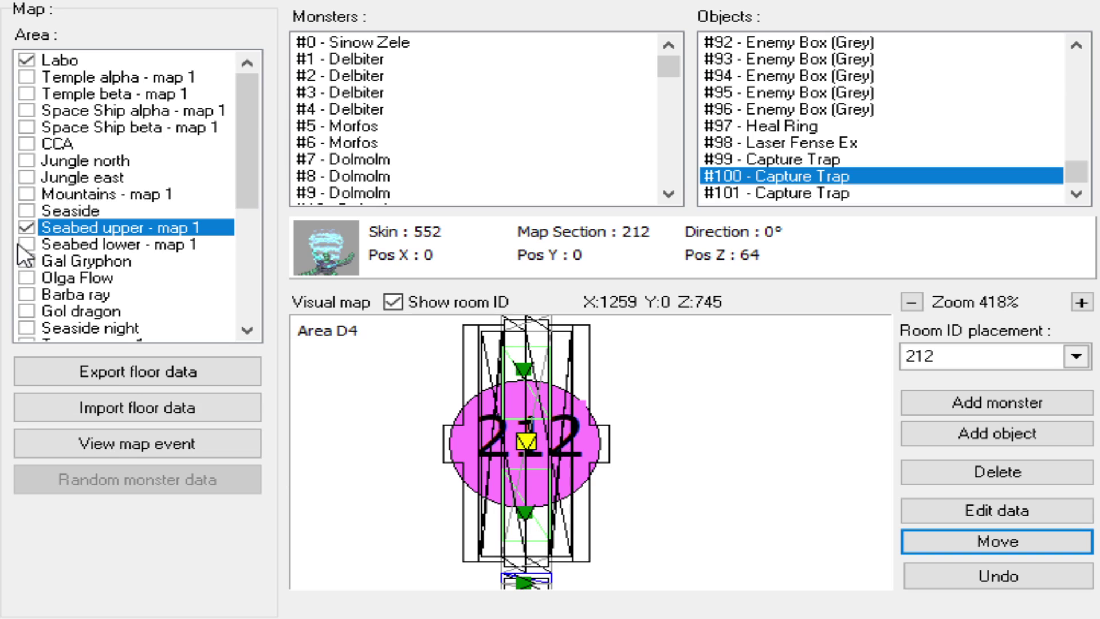
{"action": "left_click", "coordinate": [771, 160]}
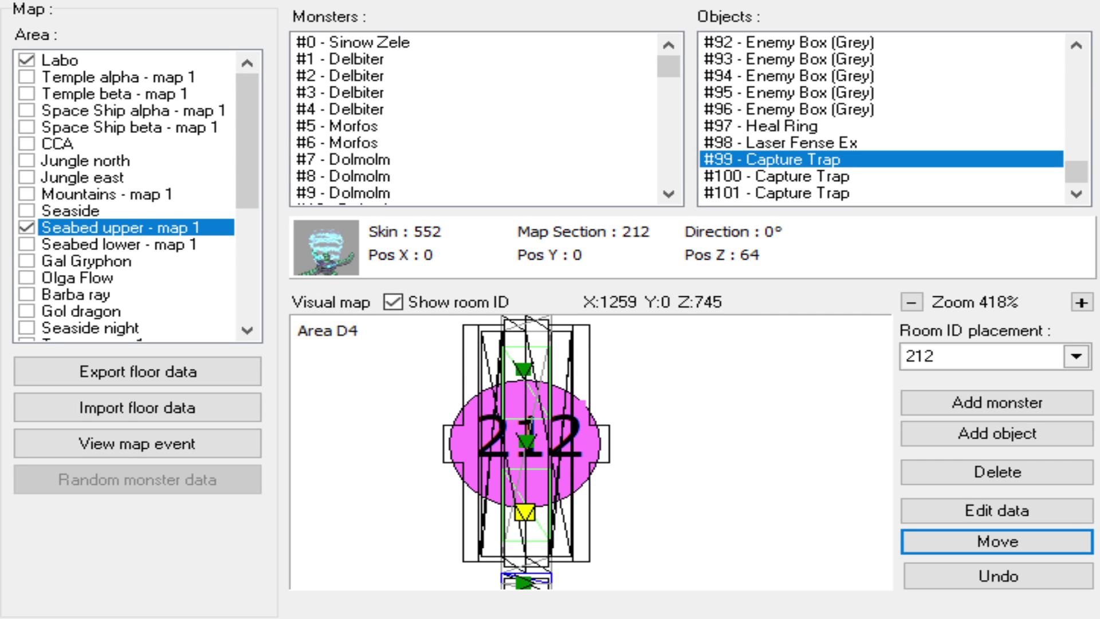
- Set the placement room ID to 70 and place an Event Collision just inside room 70's south entrance
{"action": "left_click_drag", "start_coordinate": [565, 418], "coordinate": [582, 500]}
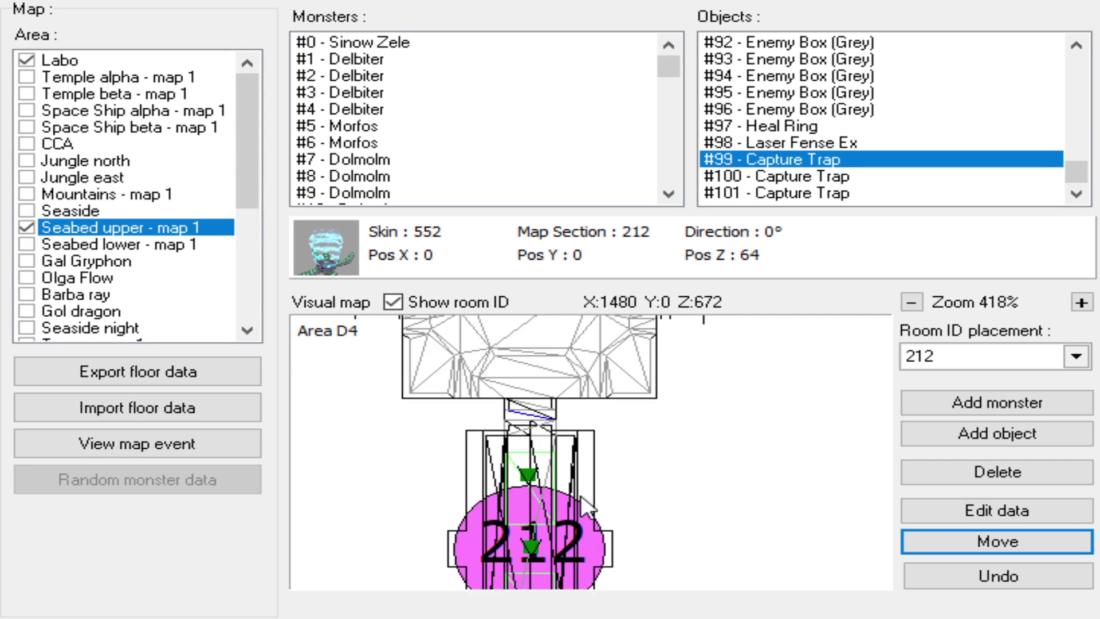
{"action": "scroll", "coordinate": [581, 496], "scroll_direction": "down", "scroll_amount": 3}
{"action": "scroll", "coordinate": [576, 489], "scroll_direction": "down", "scroll_amount": 2}
{"action": "left_click_drag", "start_coordinate": [592, 427], "coordinate": [595, 460]}
{"action": "scroll", "coordinate": [564, 501], "scroll_direction": "up", "scroll_amount": 6}
{"action": "scroll", "coordinate": [596, 430], "scroll_direction": "down", "scroll_amount": 3}
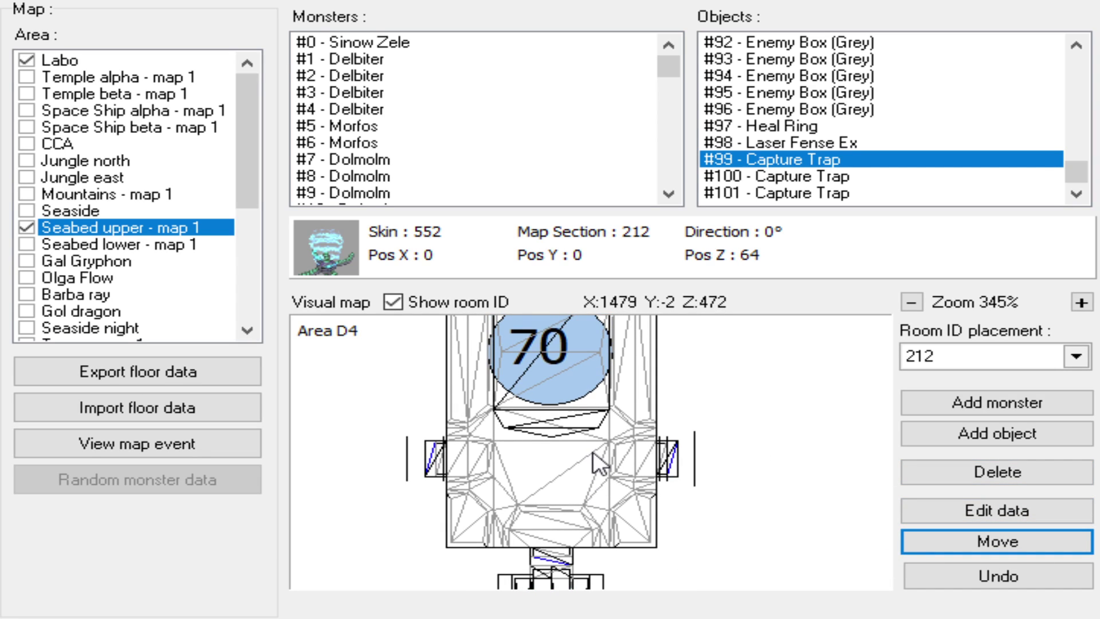
{"action": "left_click", "coordinate": [940, 439]}
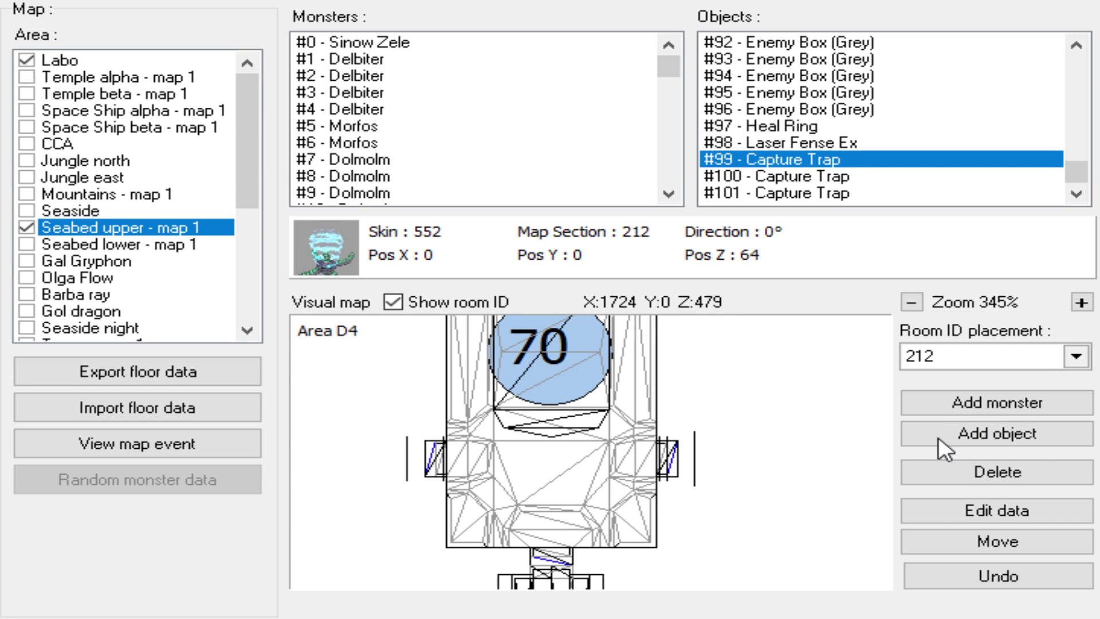
{"action": "left_click", "coordinate": [915, 402]}
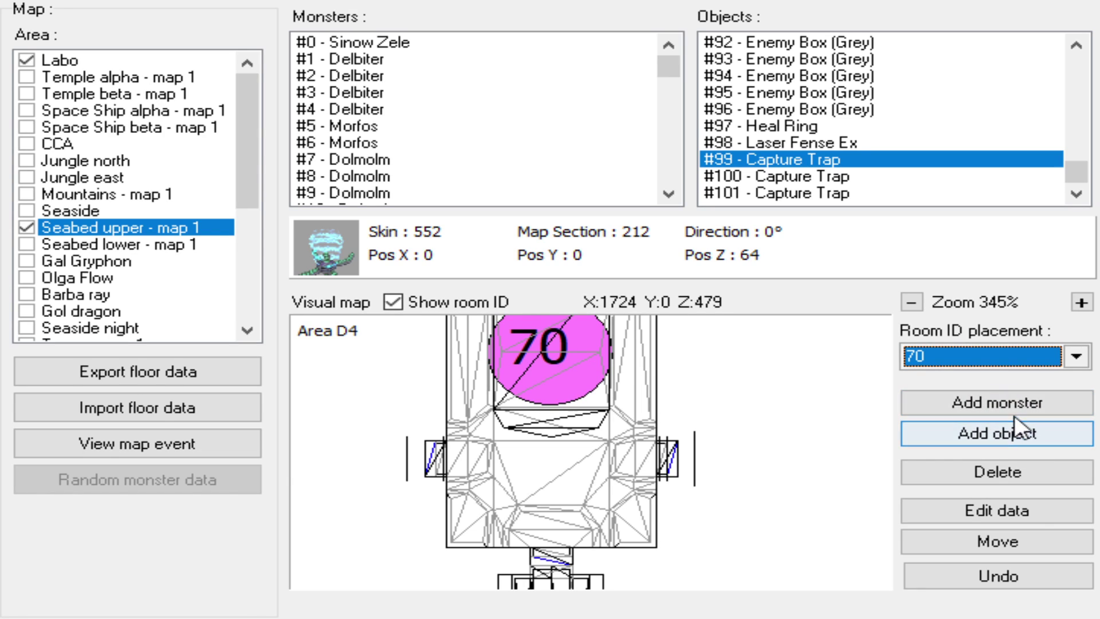
{"action": "left_click", "coordinate": [1021, 435]}
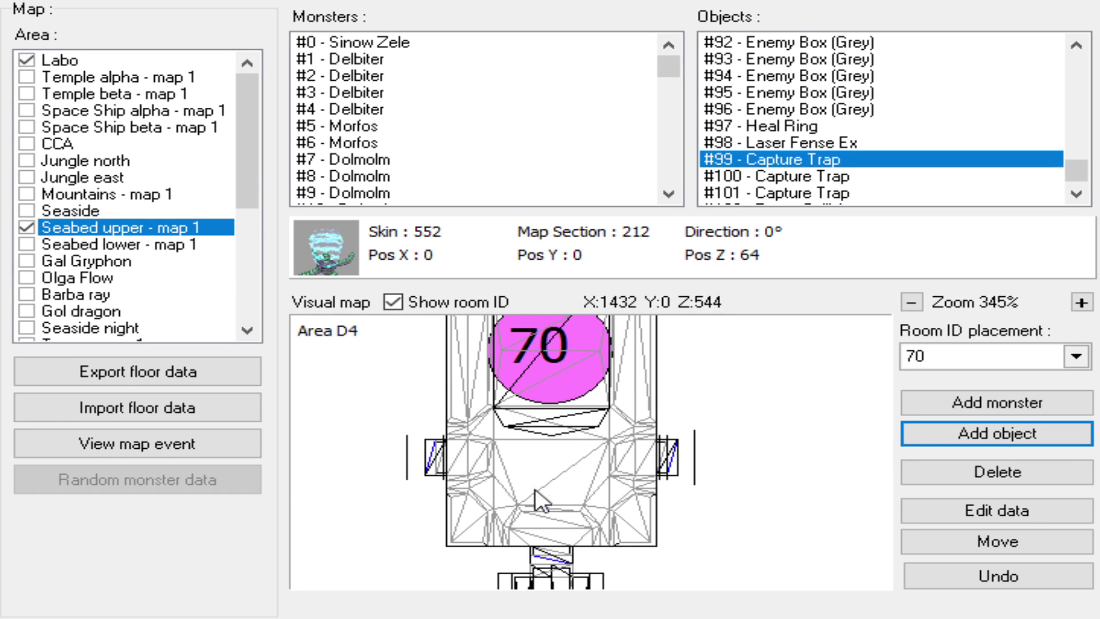
{"action": "scroll", "coordinate": [550, 503], "scroll_direction": "up", "scroll_amount": 4}
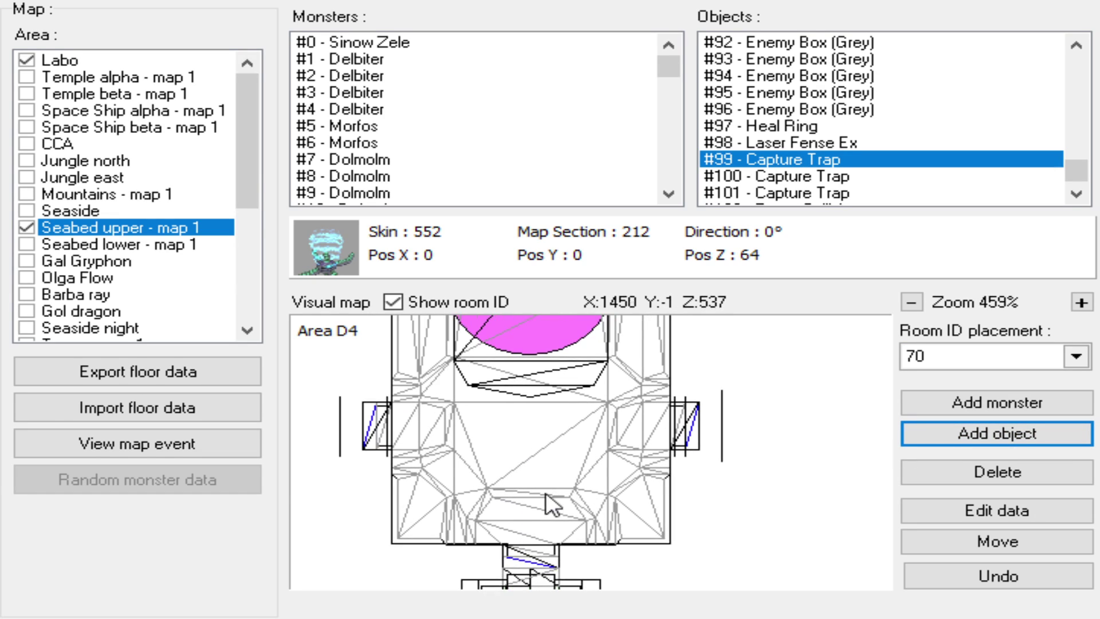
{"action": "left_click", "coordinate": [524, 530]}
{"action": "scroll", "coordinate": [524, 532], "scroll_direction": "down", "scroll_amount": 2}
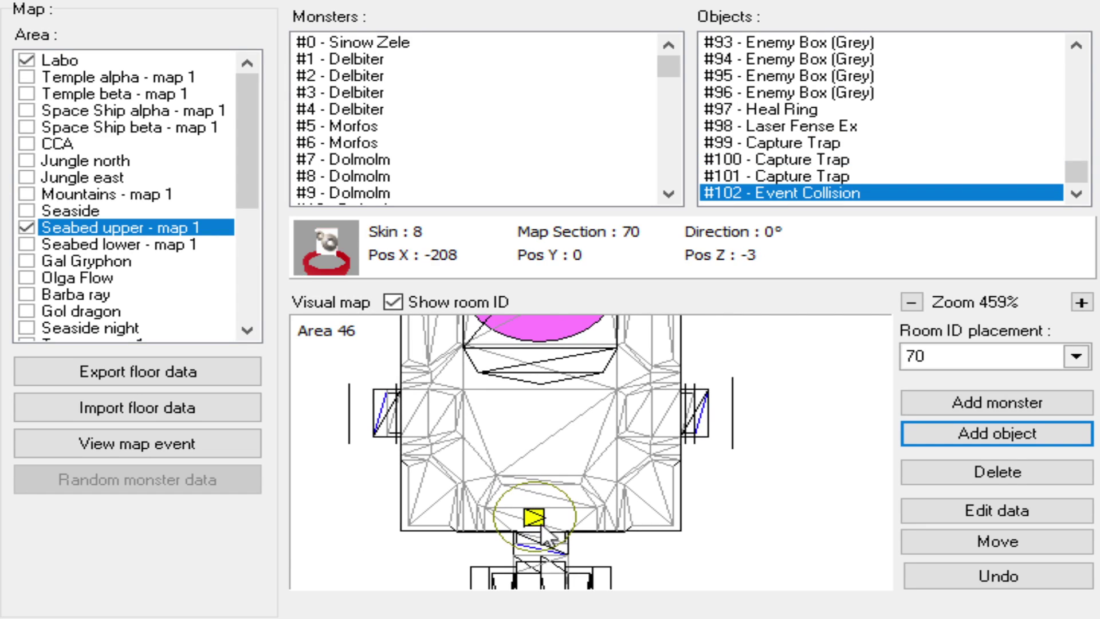
- Move the Event Collision to about X -215, Z 1 at room 70's south doorway, and open its data and the map events
{"action": "left_click", "coordinate": [1003, 543]}
{"action": "scroll", "coordinate": [630, 521], "scroll_direction": "up", "scroll_amount": 3}
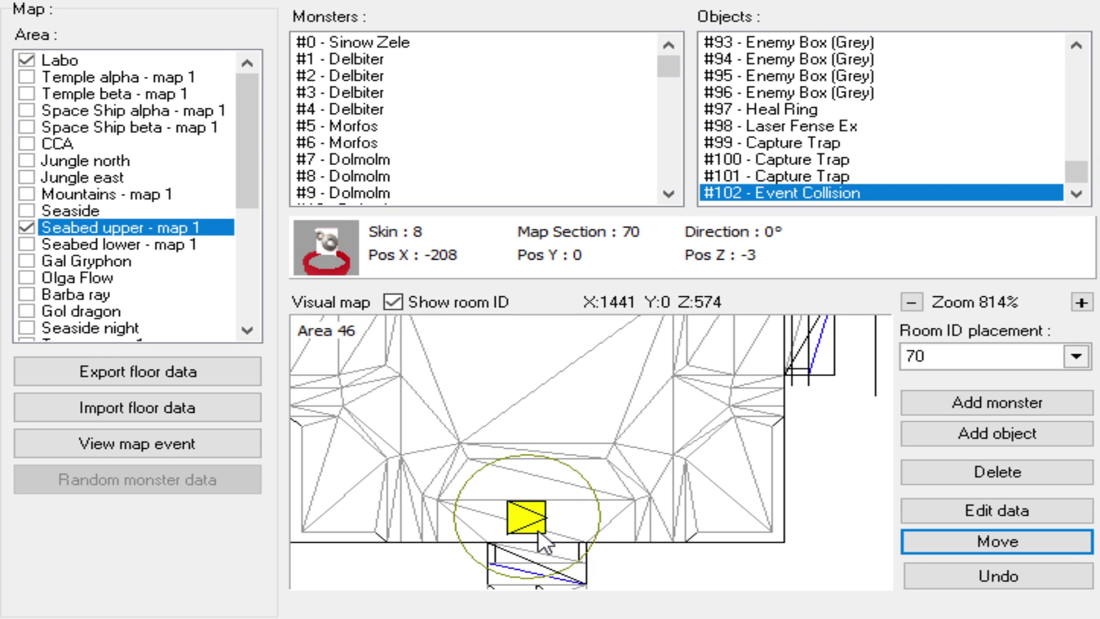
{"action": "left_click", "coordinate": [537, 530]}
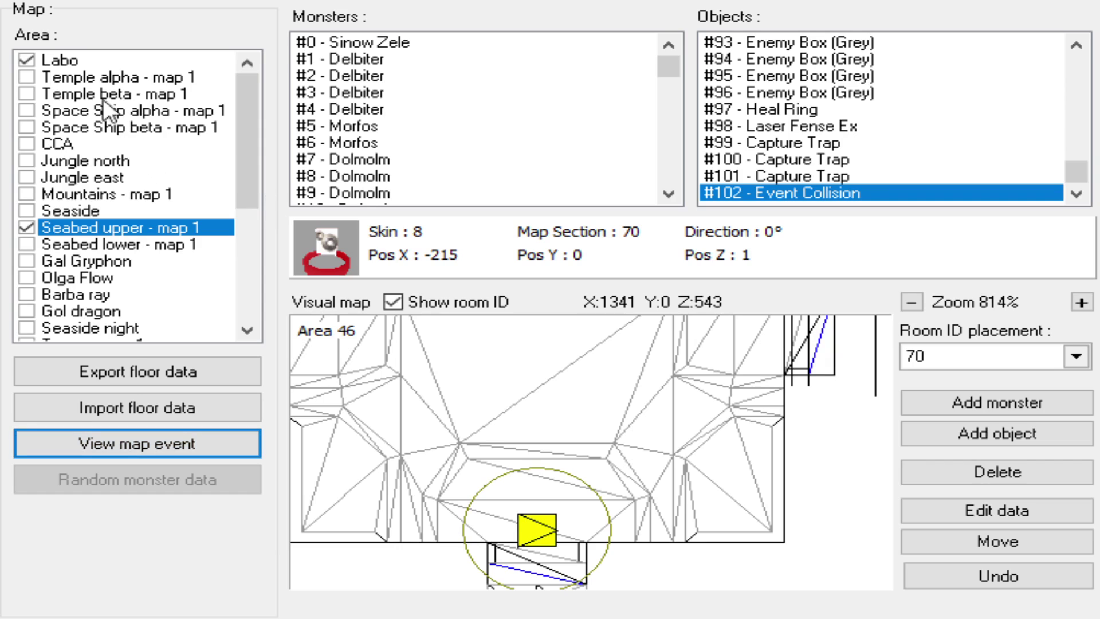
{"action": "left_click", "coordinate": [73, 444]}
{"action": "left_click", "coordinate": [989, 507]}
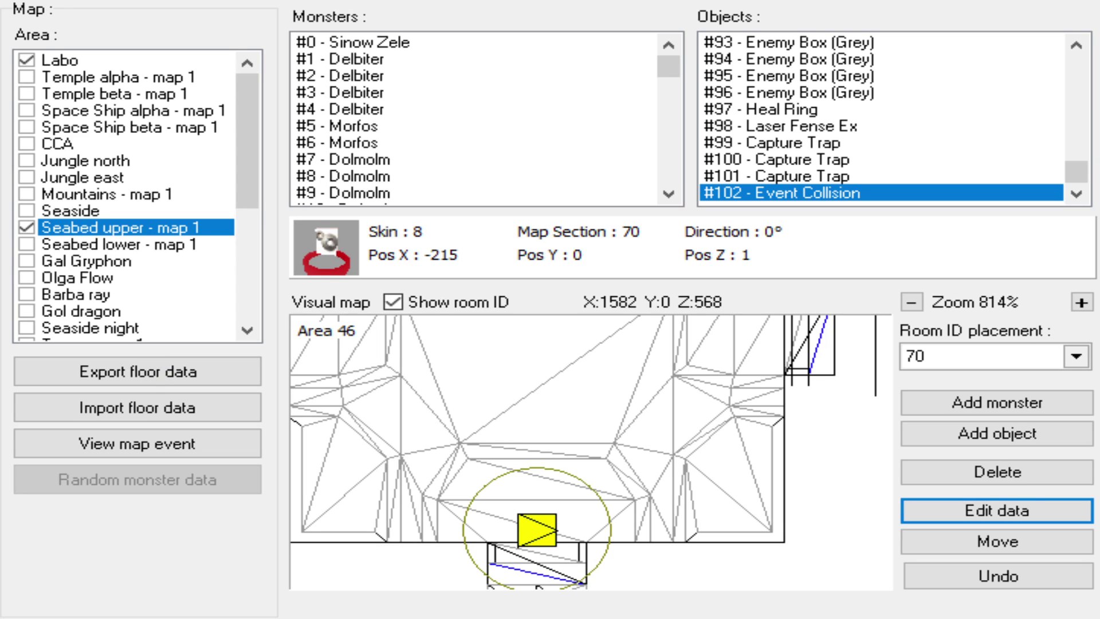
{"action": "left_click", "coordinate": [179, 446]}
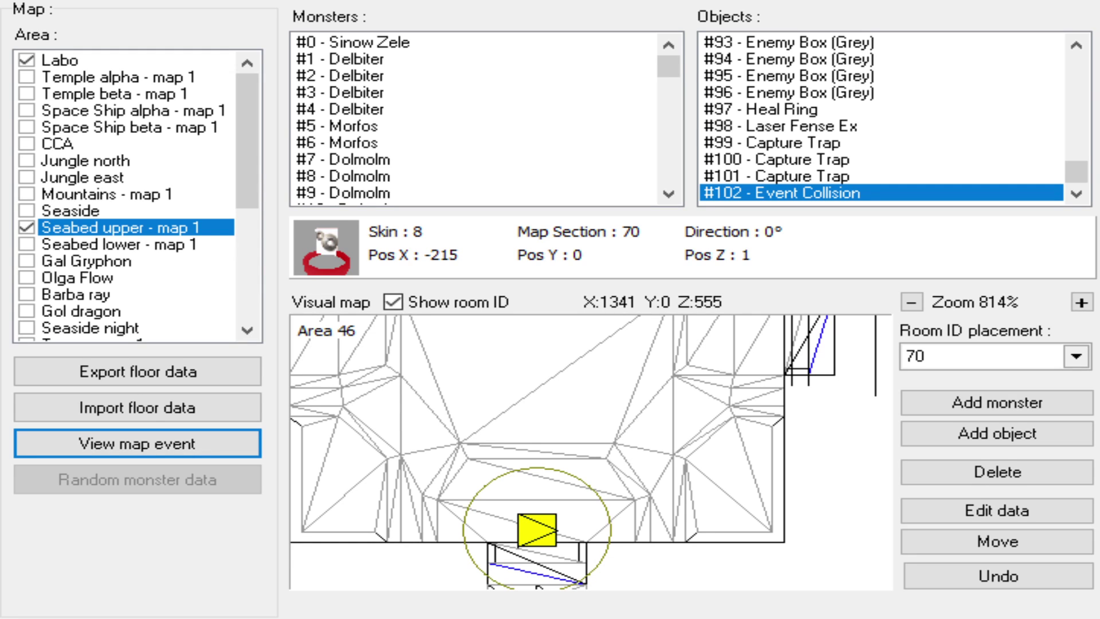
- Place a row of three wave 111 Dolmolm across the centre of room 70
{"action": "scroll", "coordinate": [510, 441], "scroll_direction": "down", "scroll_amount": 3}
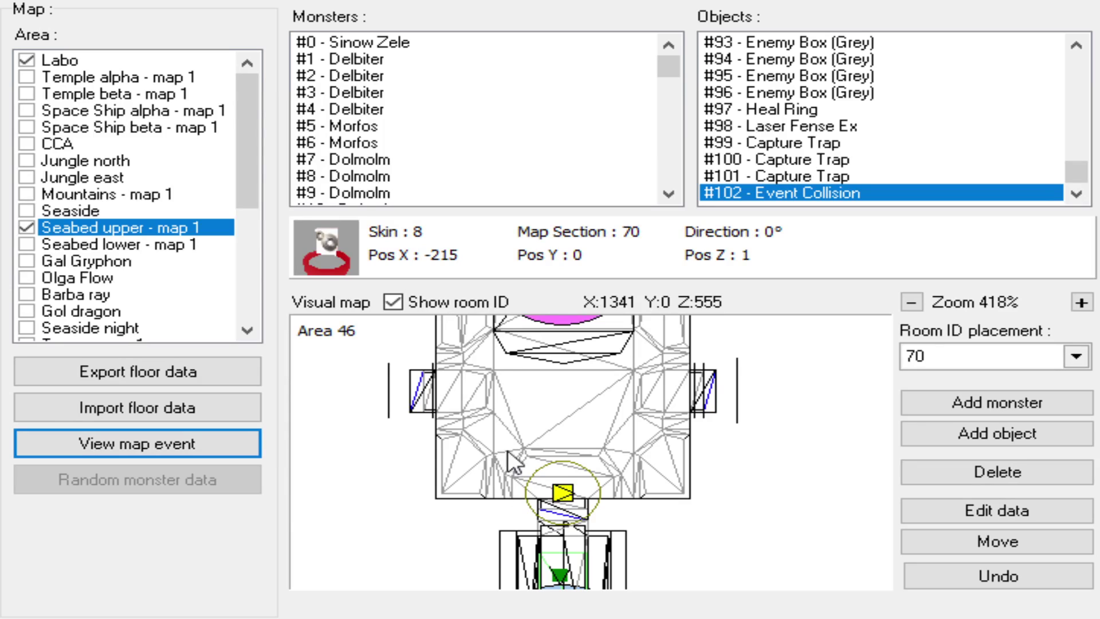
{"action": "scroll", "coordinate": [505, 456], "scroll_direction": "down", "scroll_amount": 2}
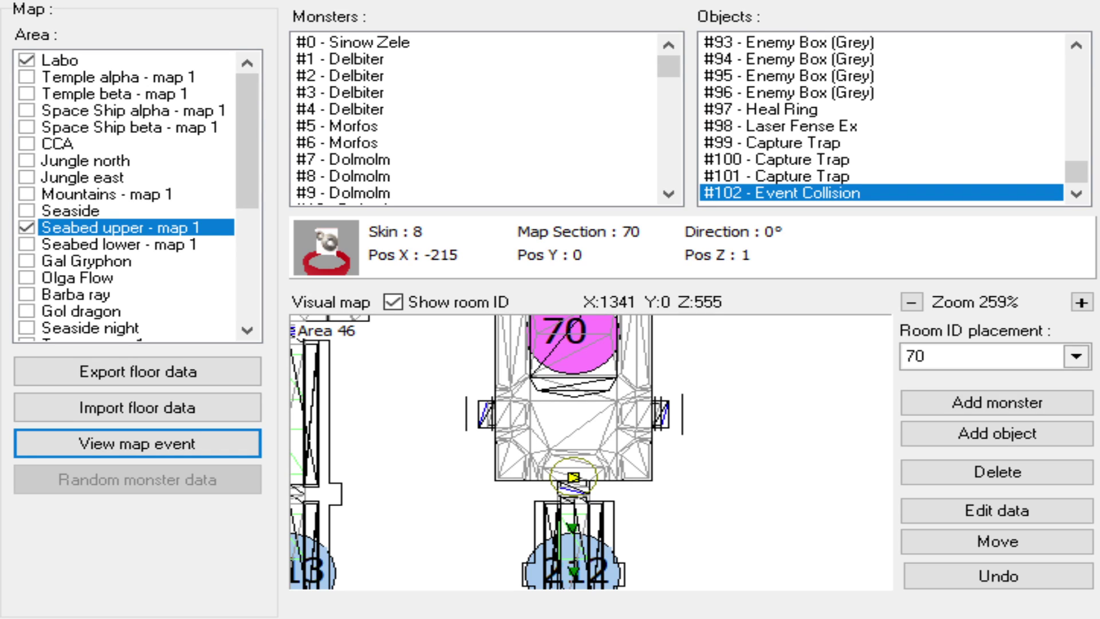
{"action": "scroll", "coordinate": [582, 406], "scroll_direction": "up", "scroll_amount": 2}
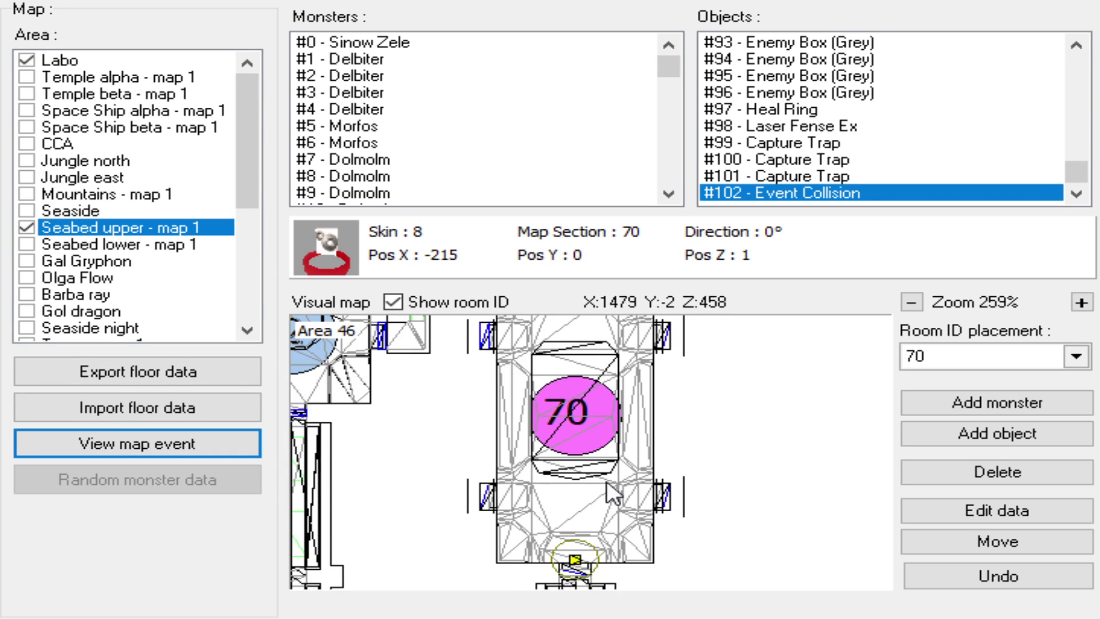
{"action": "left_click_drag", "start_coordinate": [591, 426], "coordinate": [599, 452]}
{"action": "left_click", "coordinate": [944, 401]}
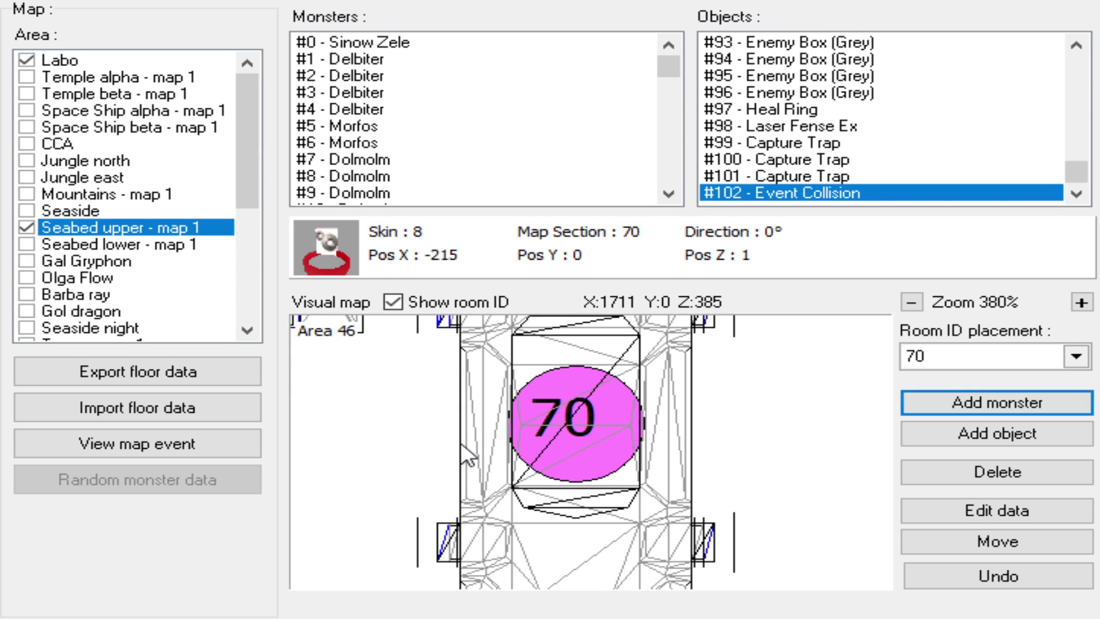
{"action": "left_click", "coordinate": [499, 441]}
{"action": "left_click", "coordinate": [1000, 542]}
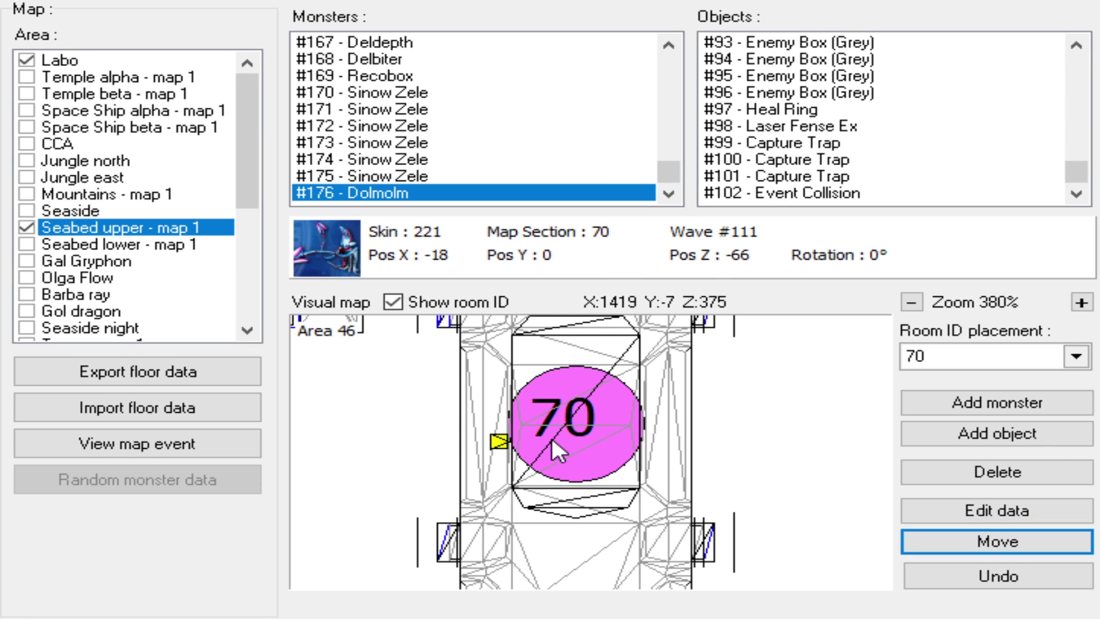
{"action": "left_click", "coordinate": [577, 444]}
{"action": "left_click", "coordinate": [623, 441]}
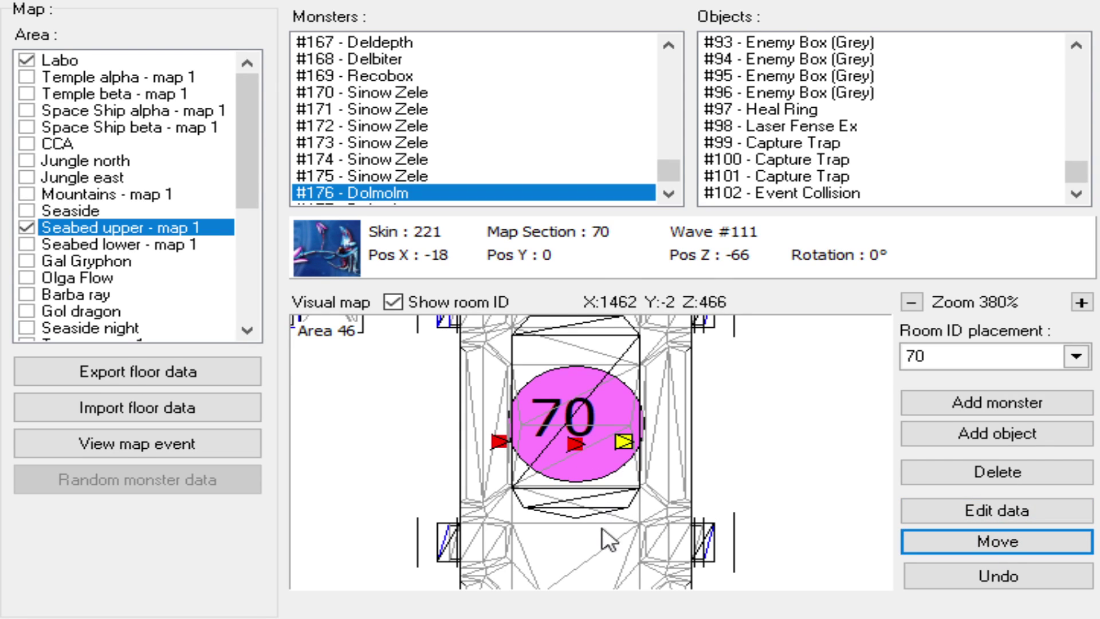
- Add two more rows of three Dolmolm in room 70, one north and one south of the centre row
{"action": "left_click", "coordinate": [518, 352]}
{"action": "left_click", "coordinate": [574, 354]}
{"action": "left_click", "coordinate": [607, 357]}
{"action": "left_click_drag", "start_coordinate": [658, 474], "coordinate": [651, 402]}
{"action": "left_click", "coordinate": [518, 490]}
{"action": "left_click", "coordinate": [569, 486]}
{"action": "left_click", "coordinate": [608, 491]}
- Place three wave 111 Dolmdarl along room 70's centre line, one south, one central and one north, and nudge the northern one
{"action": "left_click", "coordinate": [997, 402]}
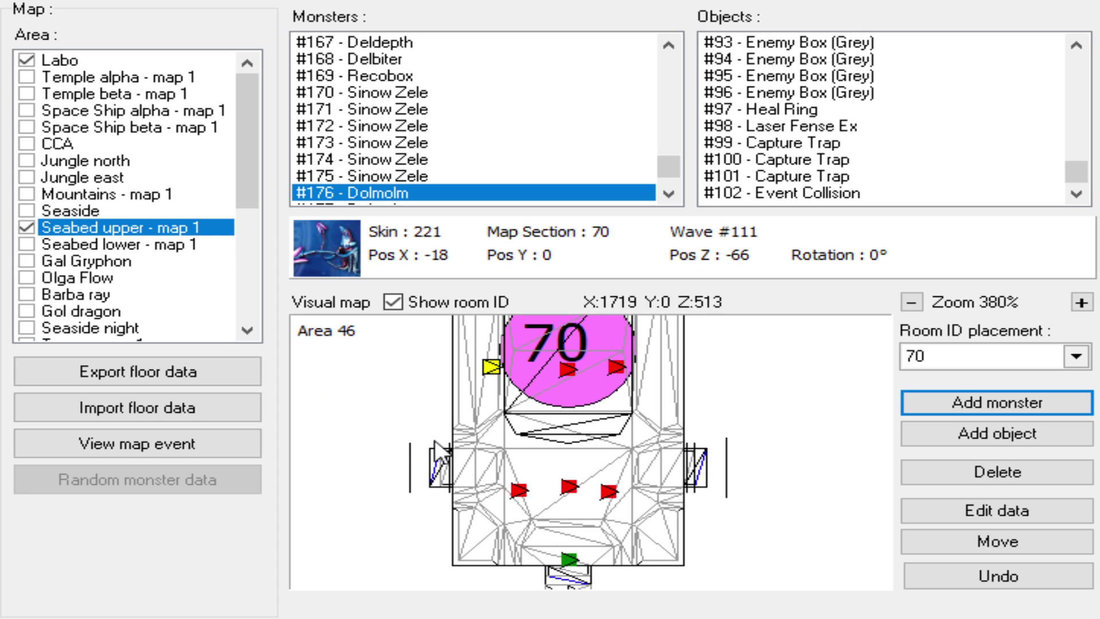
{"action": "left_click", "coordinate": [565, 437]}
{"action": "left_click", "coordinate": [996, 540]}
{"action": "scroll", "coordinate": [599, 456], "scroll_direction": "up", "scroll_amount": 2}
{"action": "left_click", "coordinate": [560, 392]}
{"action": "scroll", "coordinate": [590, 384], "scroll_direction": "up", "scroll_amount": 1}
{"action": "left_click", "coordinate": [560, 338]}
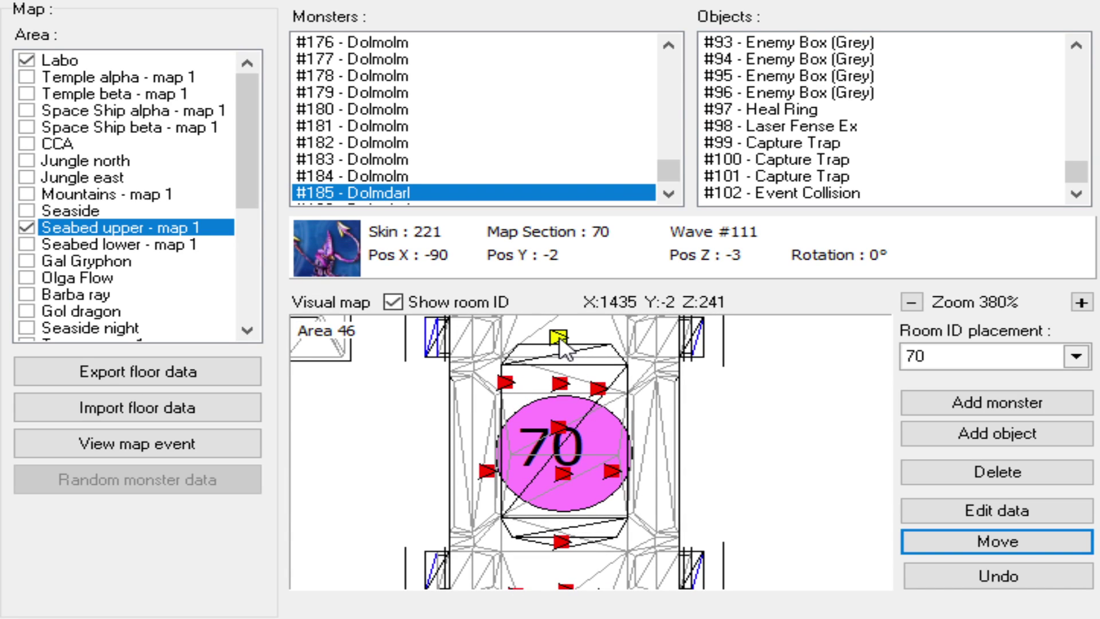
{"action": "scroll", "coordinate": [581, 415], "scroll_direction": "up", "scroll_amount": 2}
{"action": "scroll", "coordinate": [582, 421], "scroll_direction": "down", "scroll_amount": 1}
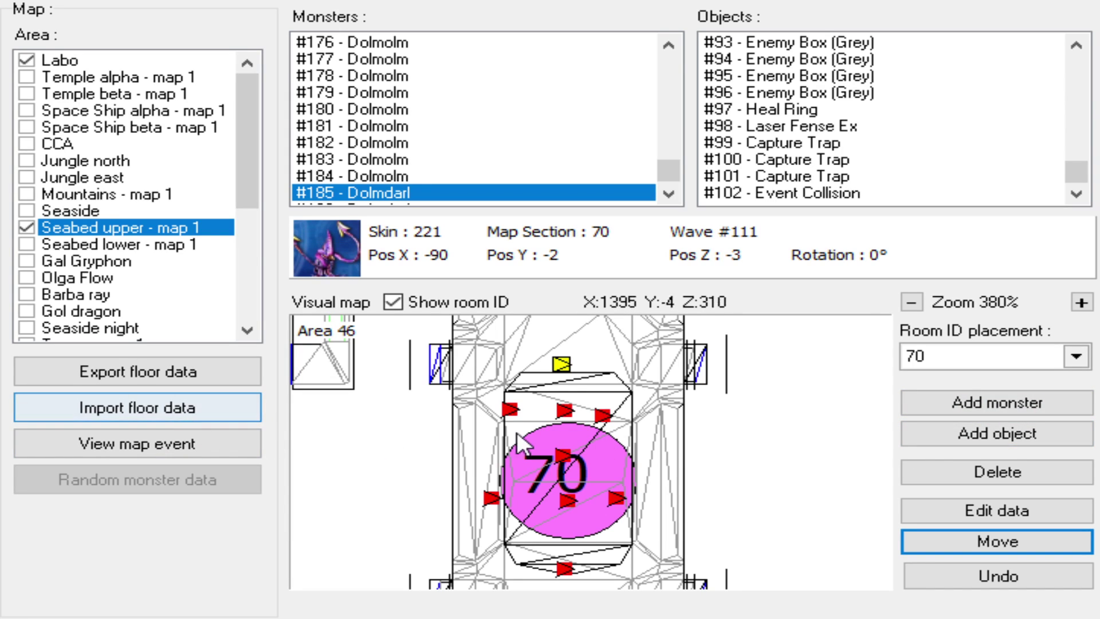
{"action": "left_click", "coordinate": [563, 369]}
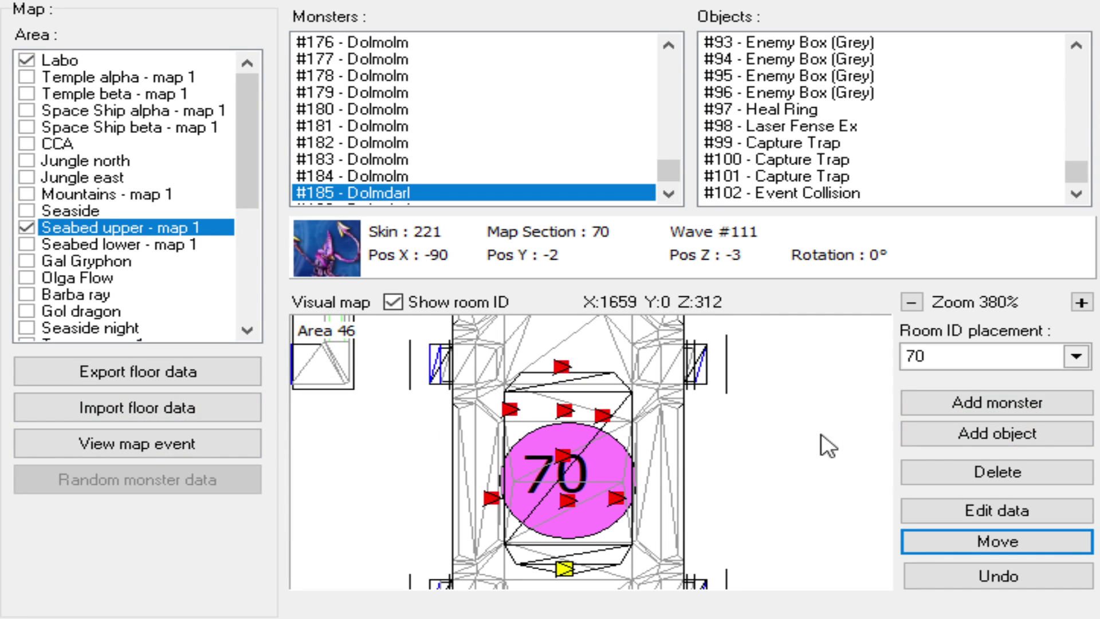
- Open the map events, then place two wave 112 Delbiters on room 70's centre line, one in the north and one near the south entrance
{"action": "left_click", "coordinate": [157, 445]}
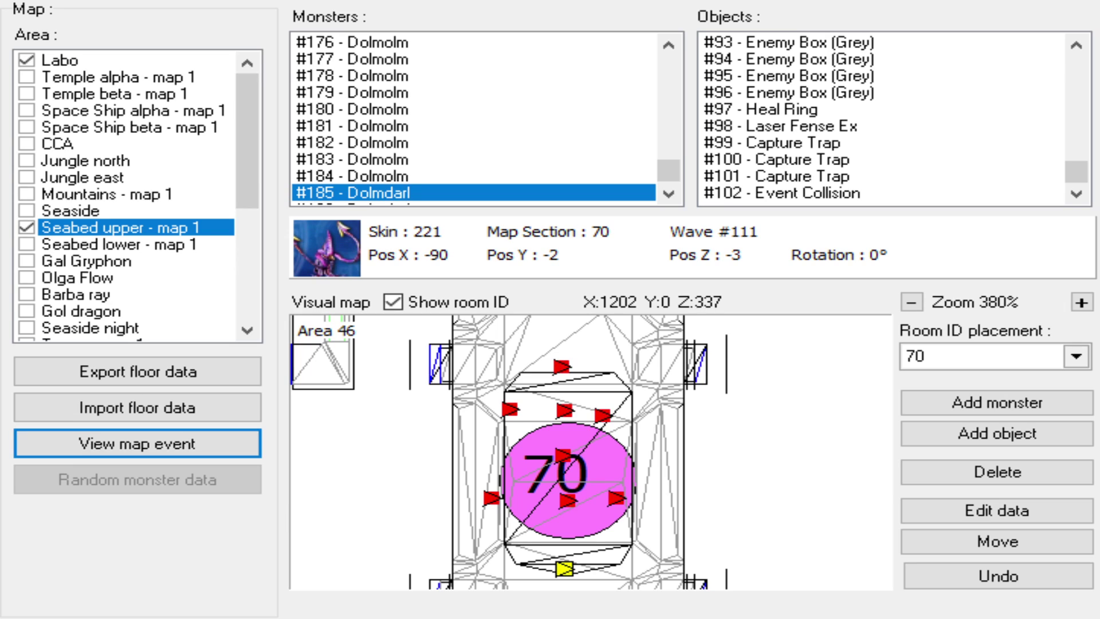
{"action": "left_click", "coordinate": [974, 401]}
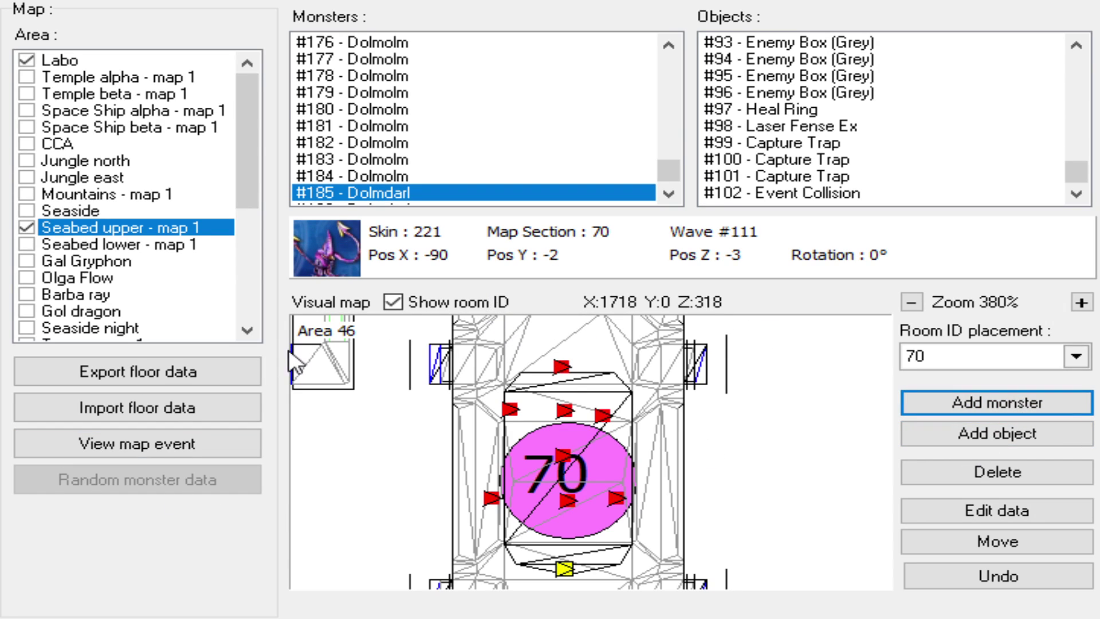
{"action": "scroll", "coordinate": [589, 475], "scroll_direction": "down", "scroll_amount": 3}
{"action": "left_click_drag", "start_coordinate": [587, 469], "coordinate": [559, 456]}
{"action": "left_click", "coordinate": [579, 352]}
{"action": "left_click", "coordinate": [1027, 543]}
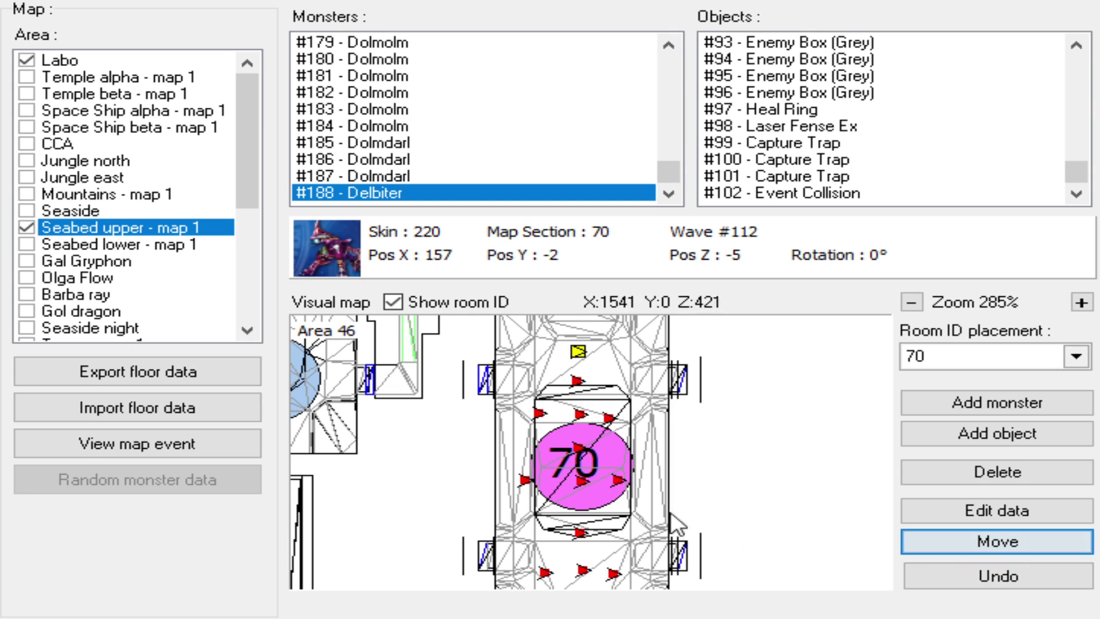
{"action": "scroll", "coordinate": [658, 516], "scroll_direction": "down", "scroll_amount": 2}
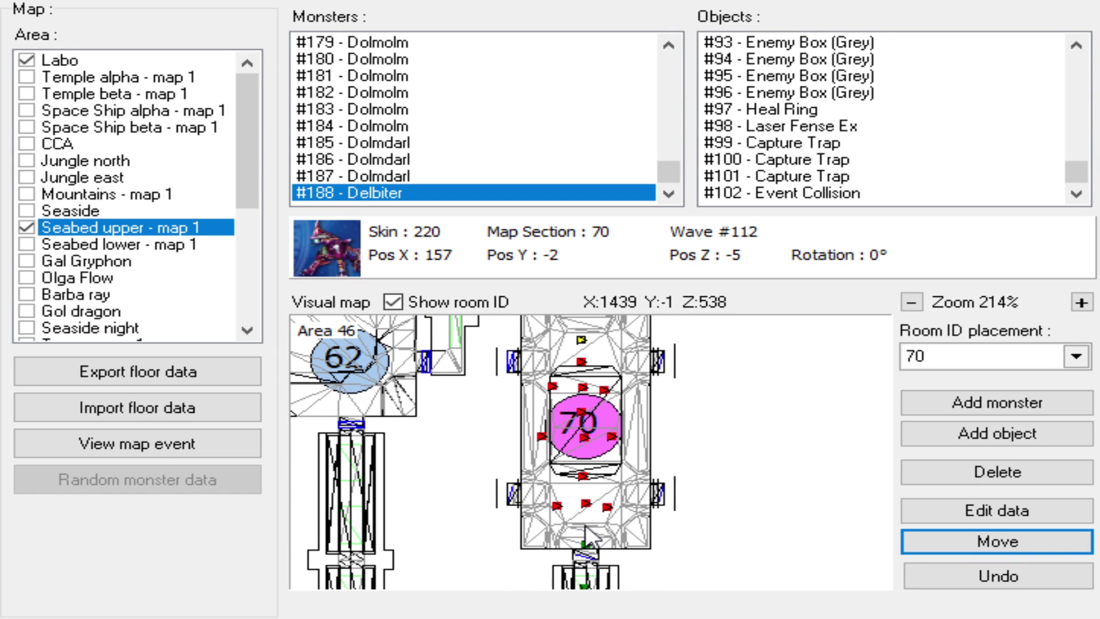
{"action": "left_click", "coordinate": [583, 524]}
{"action": "scroll", "coordinate": [633, 471], "scroll_direction": "up", "scroll_amount": 3}
- Open the map events, then place four wave 113 Delbiters in a rectangle around the centre and southern edge of room 70's middle platform
{"action": "left_click", "coordinate": [184, 442]}
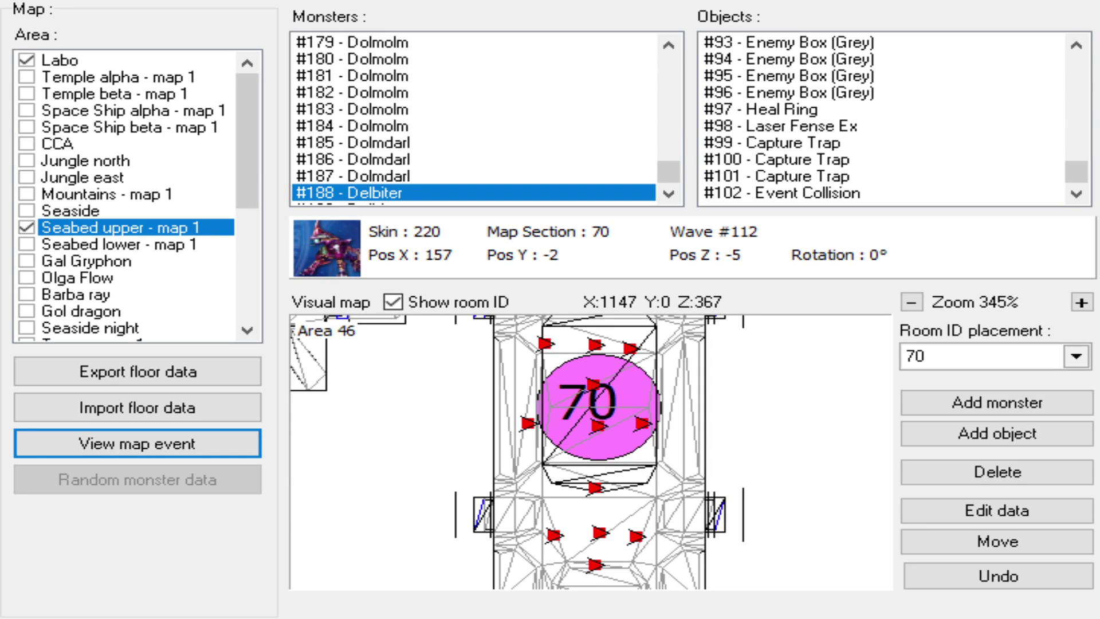
{"action": "scroll", "coordinate": [524, 437], "scroll_direction": "up", "scroll_amount": 2}
{"action": "left_click_drag", "start_coordinate": [527, 436], "coordinate": [491, 447]}
{"action": "left_click", "coordinate": [958, 403]}
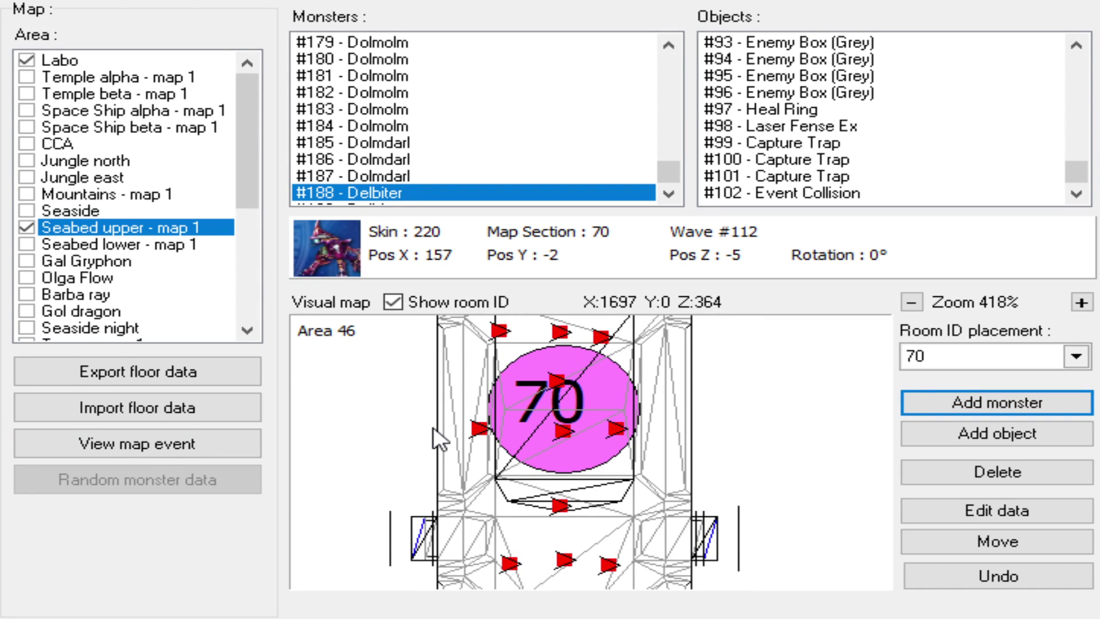
{"action": "left_click", "coordinate": [473, 386]}
{"action": "left_click", "coordinate": [1001, 548]}
{"action": "left_click", "coordinate": [641, 389]}
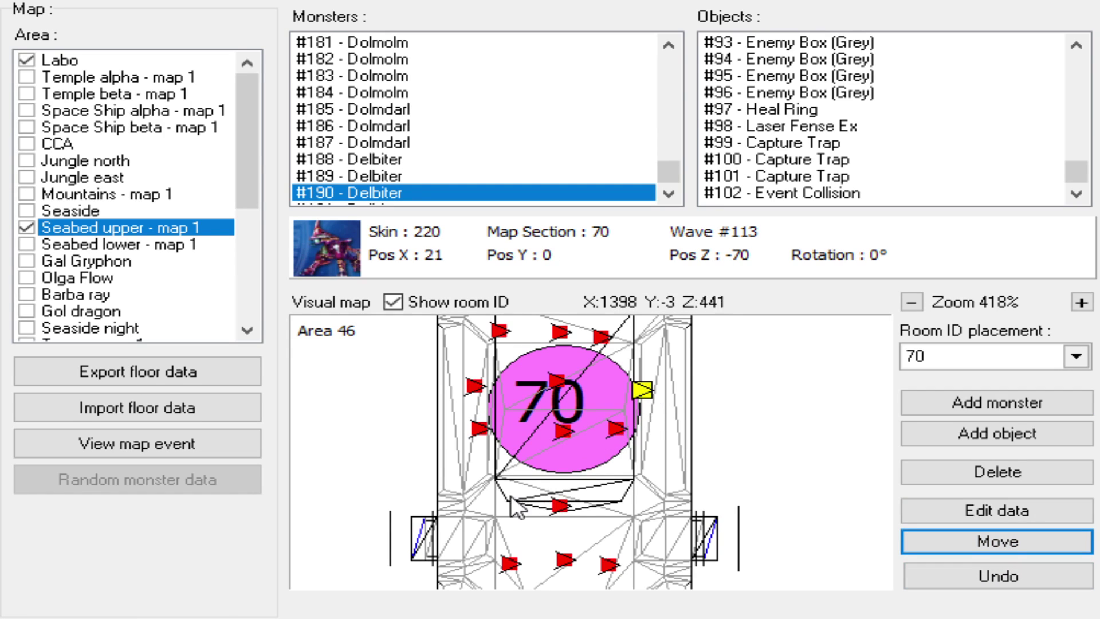
{"action": "left_click", "coordinate": [624, 490]}
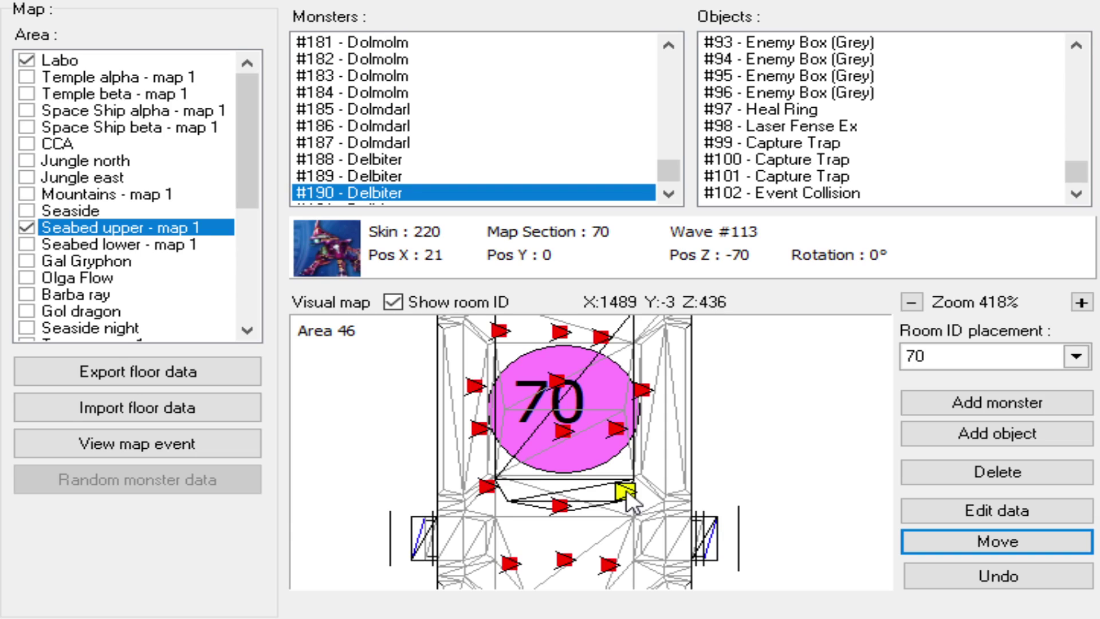
- Open the map events, then place six wave 114 Delbiters in room 70 as three pairs running from north to south
{"action": "left_click", "coordinate": [181, 446]}
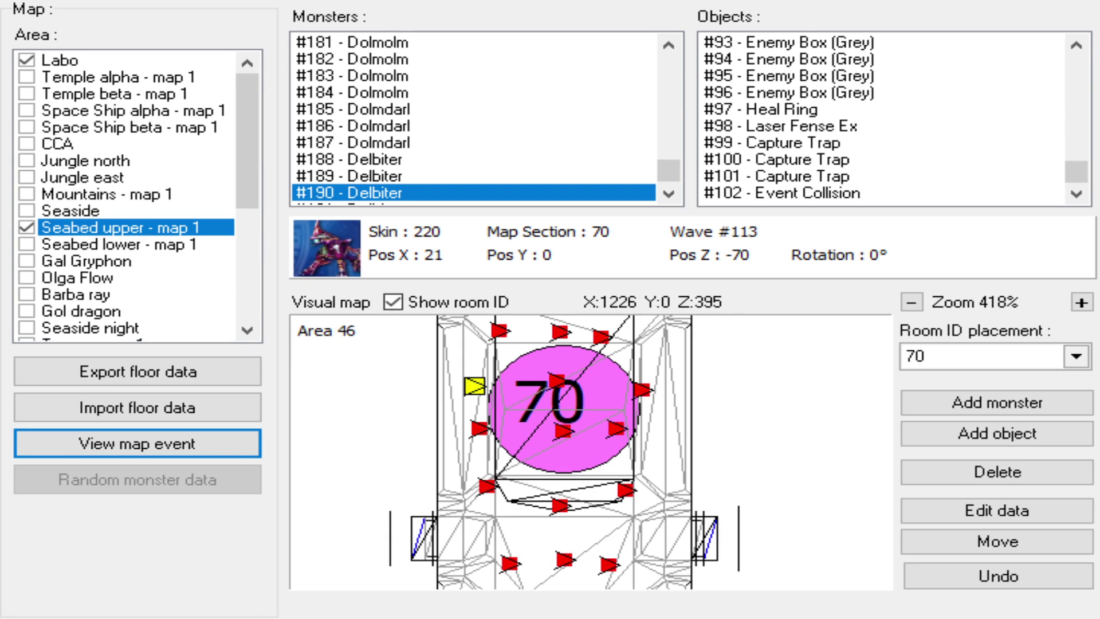
{"action": "left_click", "coordinate": [981, 405]}
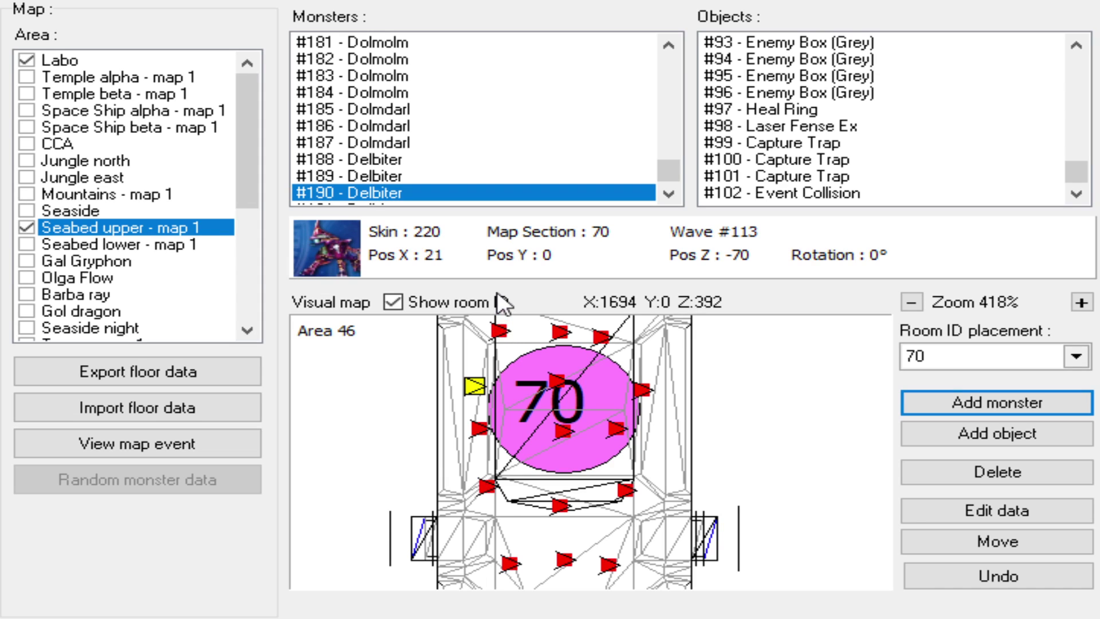
{"action": "left_click", "coordinate": [518, 362]}
{"action": "left_click", "coordinate": [972, 549]}
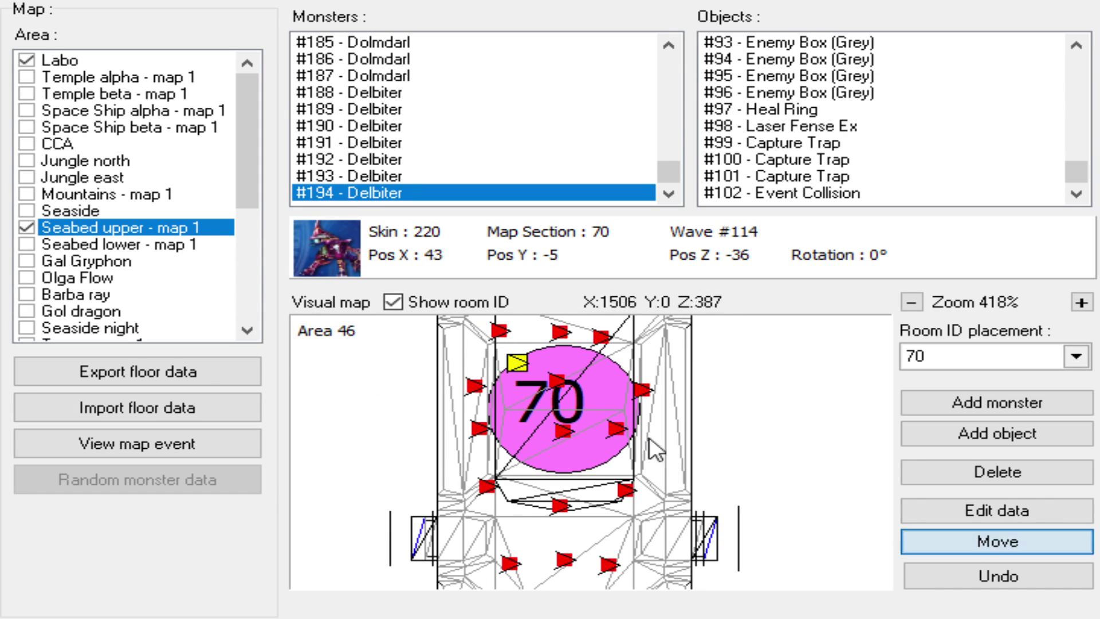
{"action": "left_click", "coordinate": [597, 358]}
{"action": "left_click", "coordinate": [521, 444]}
{"action": "left_click", "coordinate": [597, 445]}
{"action": "left_click", "coordinate": [512, 530]}
{"action": "left_click", "coordinate": [607, 530]}
- Review the monster layout across room 70 and the traps in corridor 212
{"action": "scroll", "coordinate": [589, 417], "scroll_direction": "down", "scroll_amount": 1}
{"action": "scroll", "coordinate": [573, 441], "scroll_direction": "up", "scroll_amount": 3}
{"action": "scroll", "coordinate": [556, 462], "scroll_direction": "up", "scroll_amount": 1}
{"action": "scroll", "coordinate": [556, 462], "scroll_direction": "down", "scroll_amount": 1}
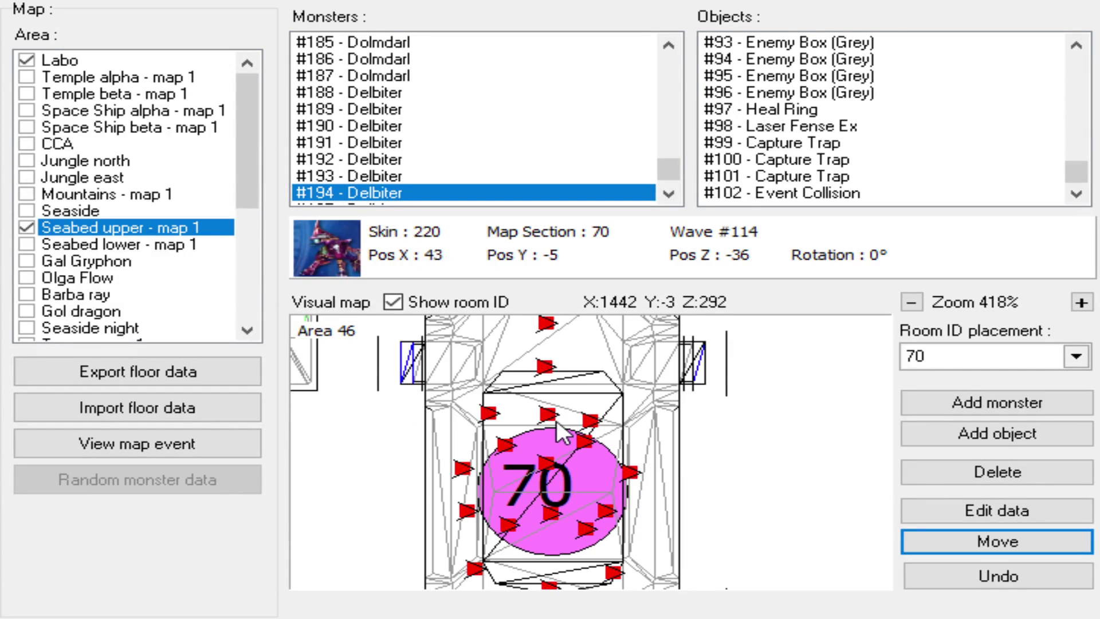
{"action": "scroll", "coordinate": [549, 459], "scroll_direction": "up", "scroll_amount": 3}
{"action": "scroll", "coordinate": [541, 387], "scroll_direction": "down", "scroll_amount": 4}
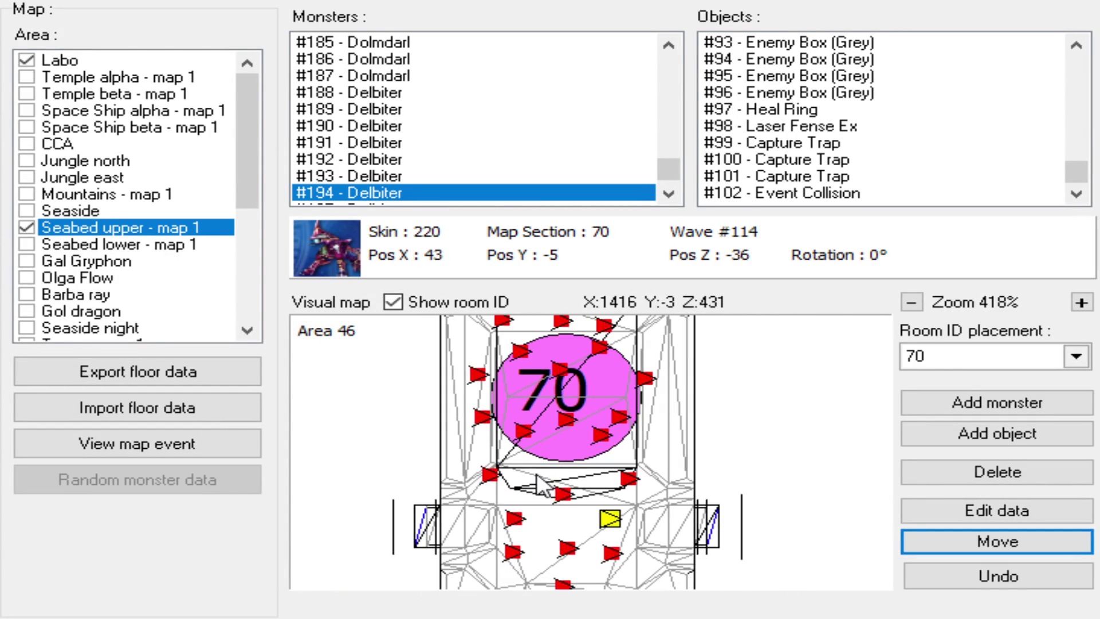
{"action": "left_click_drag", "start_coordinate": [568, 453], "coordinate": [565, 400]}
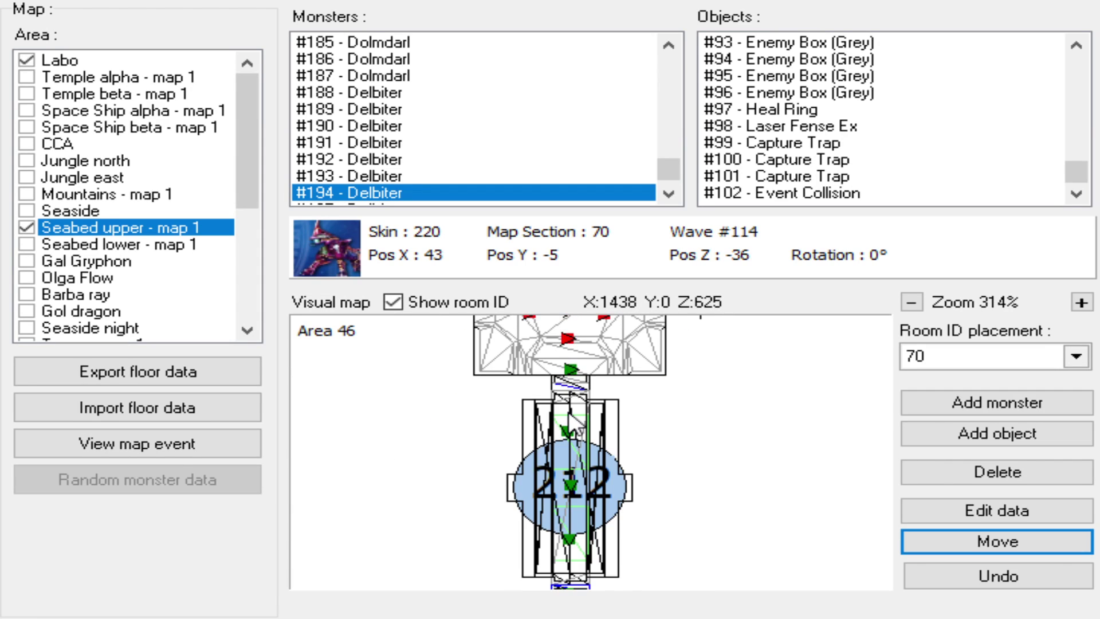
- Place a Laser Fense Ex object in the doorway at room 70's north end
{"action": "left_click_drag", "start_coordinate": [552, 336], "coordinate": [585, 527]}
{"action": "left_click_drag", "start_coordinate": [576, 434], "coordinate": [580, 542]}
{"action": "mouse_move", "coordinate": [580, 474]}
{"action": "left_mouse_down"}
{"action": "mouse_move", "coordinate": [581, 523]}
{"action": "mouse_move", "coordinate": [563, 467]}
{"action": "left_mouse_up"}
{"action": "scroll", "coordinate": [587, 526], "scroll_direction": "up", "scroll_amount": 3}
{"action": "mouse_move", "coordinate": [567, 512]}
{"action": "left_mouse_down"}
{"action": "mouse_move", "coordinate": [562, 477]}
{"action": "mouse_move", "coordinate": [559, 523]}
{"action": "mouse_move", "coordinate": [534, 508]}
{"action": "left_mouse_up"}
{"action": "scroll", "coordinate": [564, 501], "scroll_direction": "up", "scroll_amount": 4}
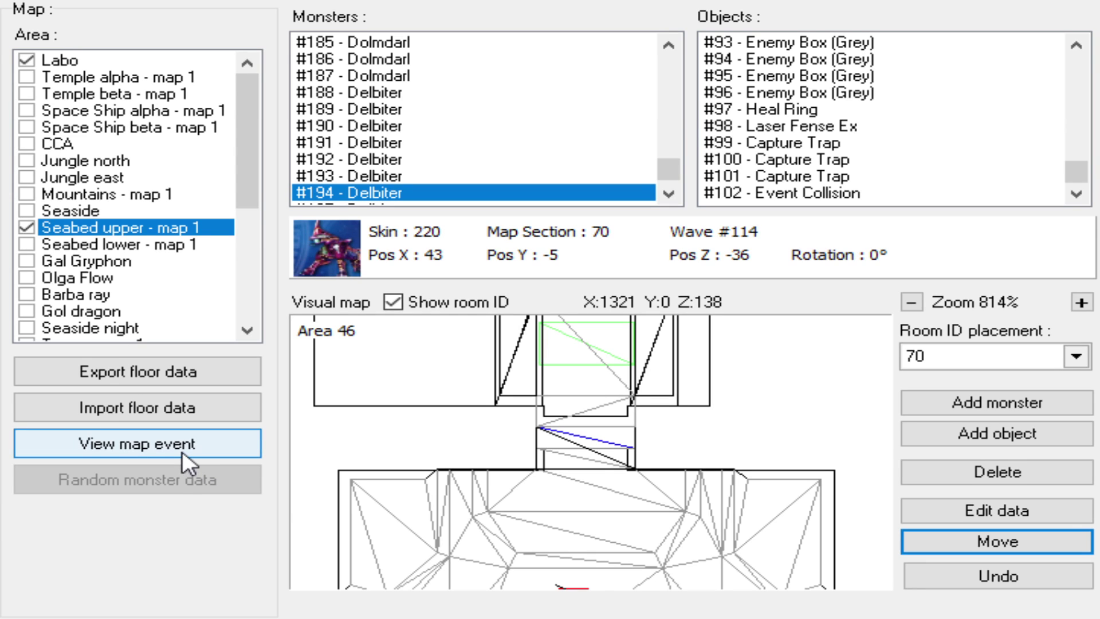
{"action": "scroll", "coordinate": [447, 488], "scroll_direction": "down", "scroll_amount": 5}
{"action": "mouse_move", "coordinate": [582, 523]}
{"action": "left_mouse_down"}
{"action": "mouse_move", "coordinate": [582, 472]}
{"action": "mouse_move", "coordinate": [587, 515]}
{"action": "left_mouse_up"}
{"action": "left_click_drag", "start_coordinate": [588, 456], "coordinate": [587, 514]}
{"action": "left_click_drag", "start_coordinate": [585, 459], "coordinate": [582, 485]}
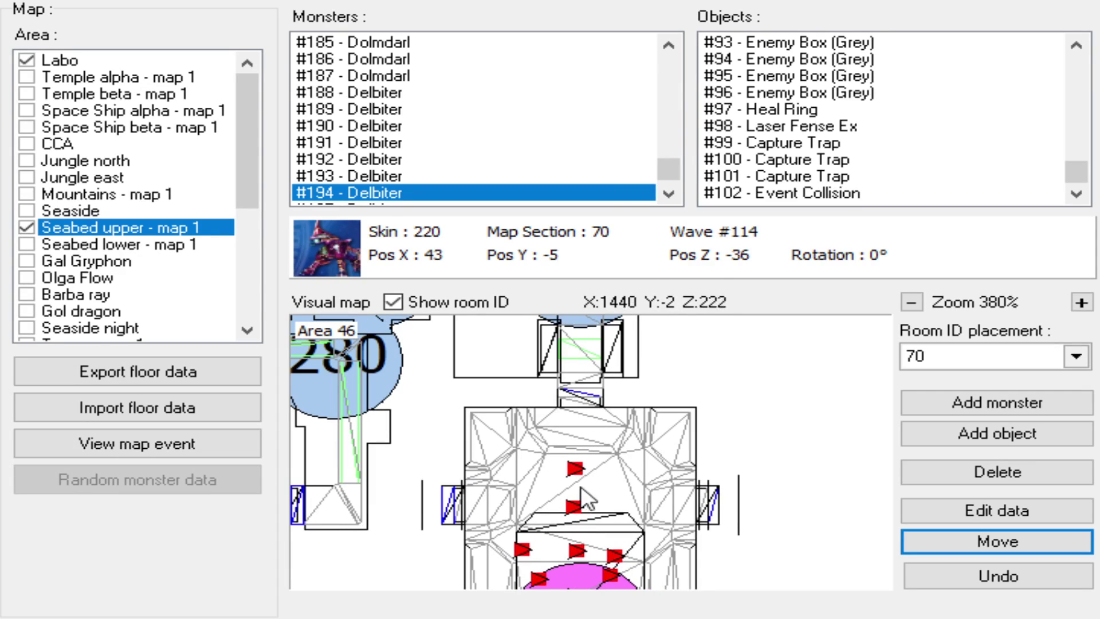
{"action": "scroll", "coordinate": [700, 431], "scroll_direction": "up", "scroll_amount": 3}
{"action": "left_click", "coordinate": [972, 442]}
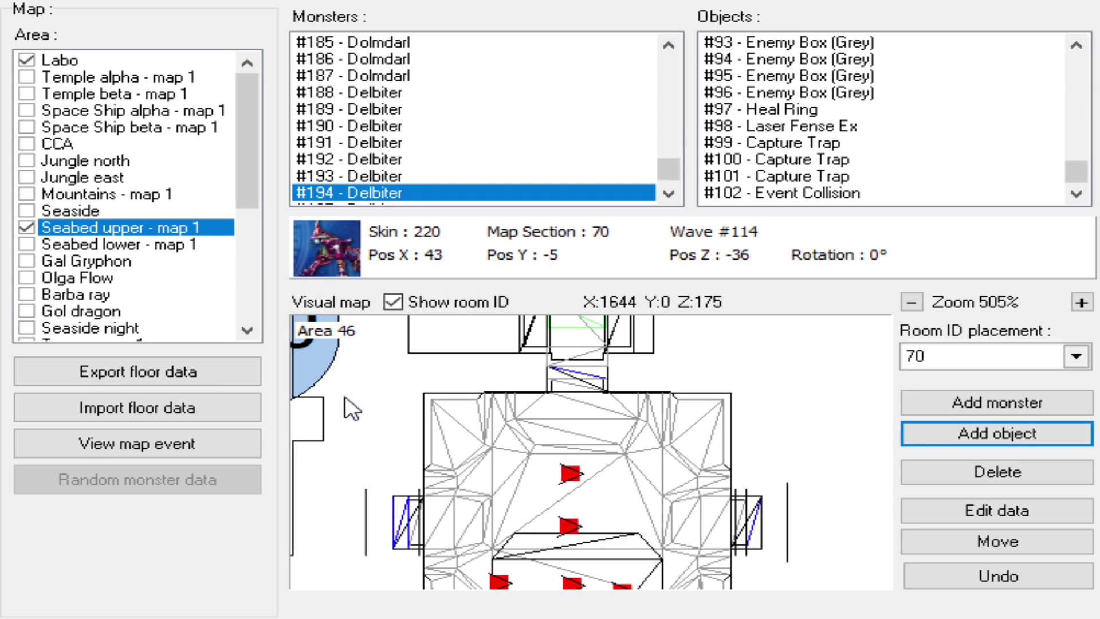
{"action": "left_click", "coordinate": [555, 400]}
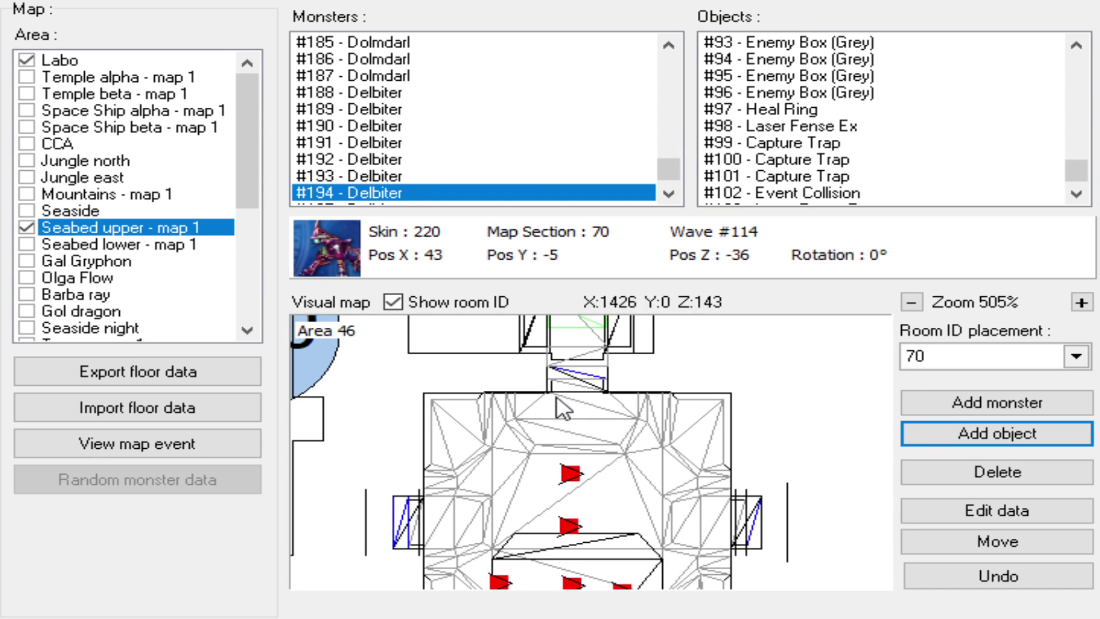
{"action": "left_click", "coordinate": [574, 376]}
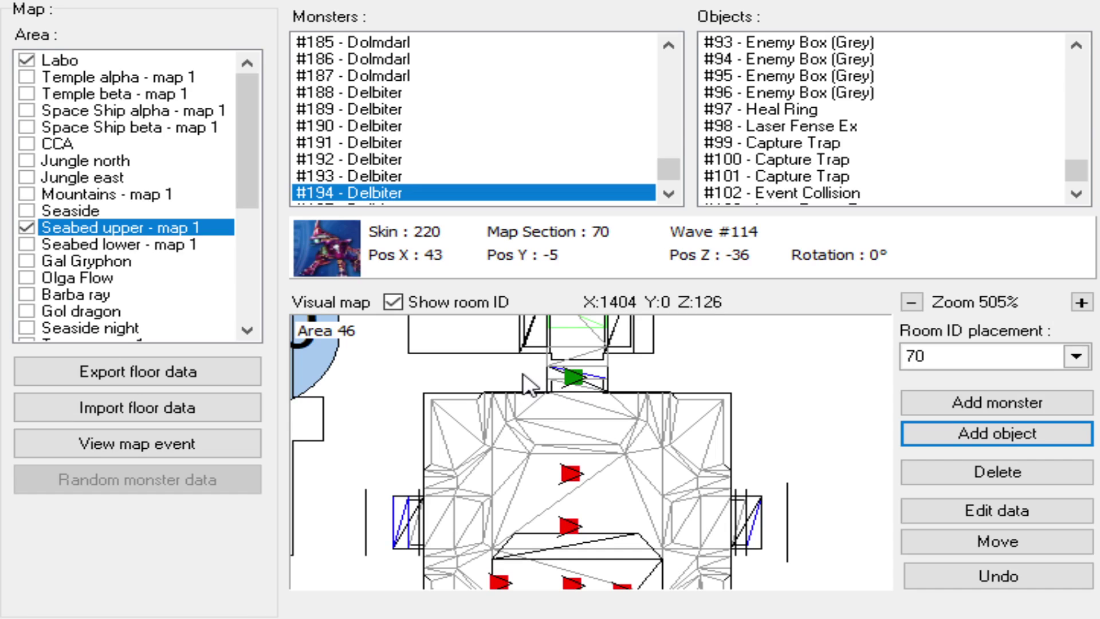
{"action": "left_click", "coordinate": [580, 378]}
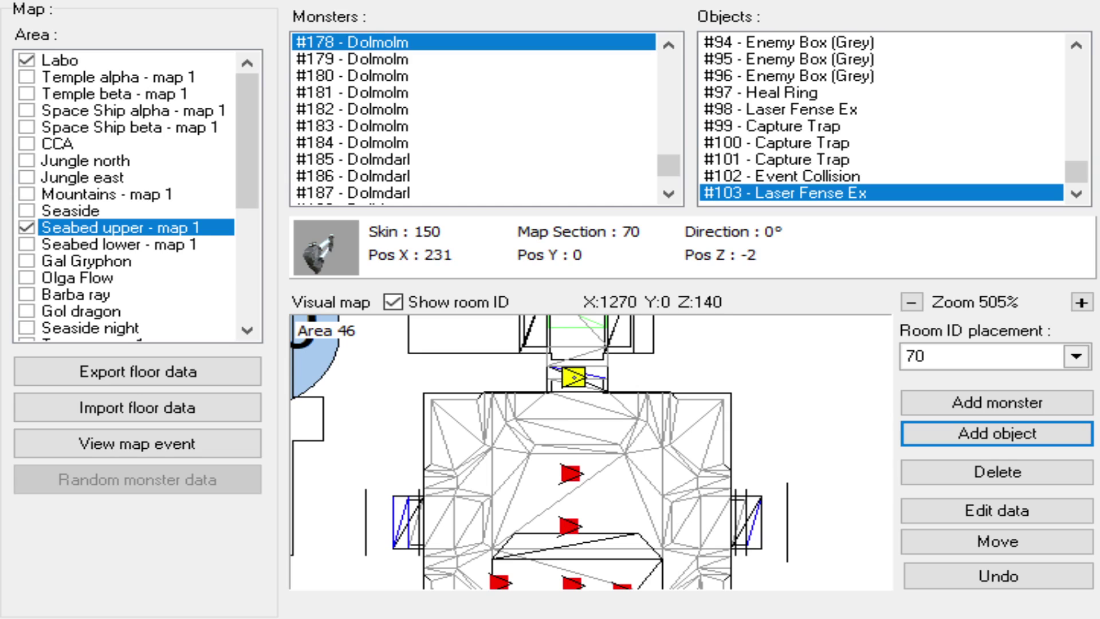
- Edit the data of the laser fence at room 70's north doorway, then open the map events
{"action": "left_click", "coordinate": [1003, 517]}
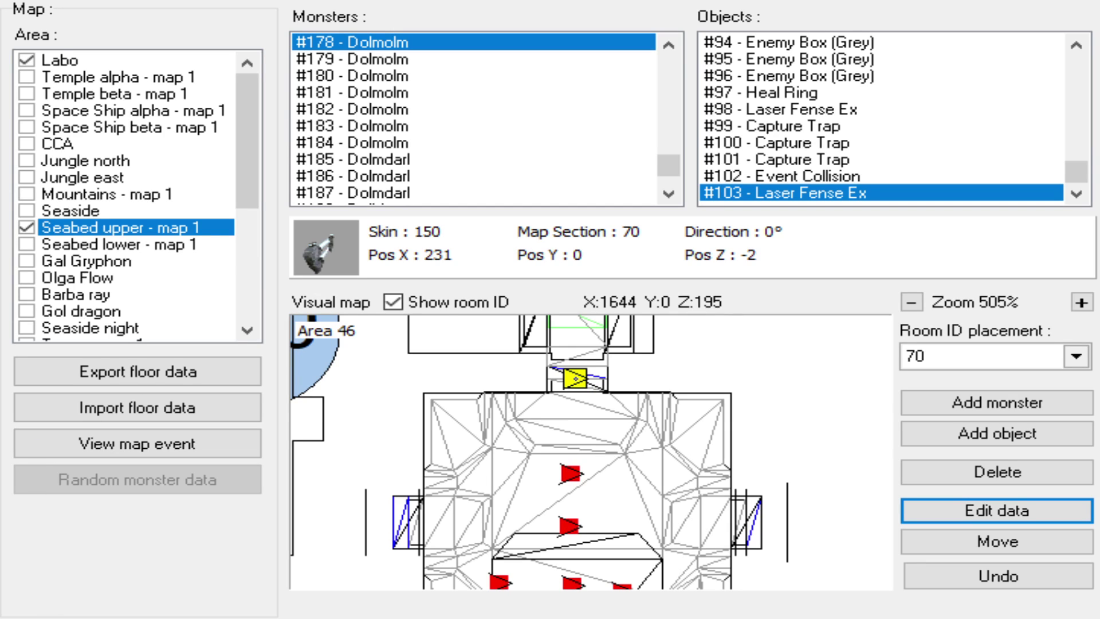
{"action": "scroll", "coordinate": [573, 447], "scroll_direction": "down", "scroll_amount": 1}
{"action": "left_click", "coordinate": [235, 445]}
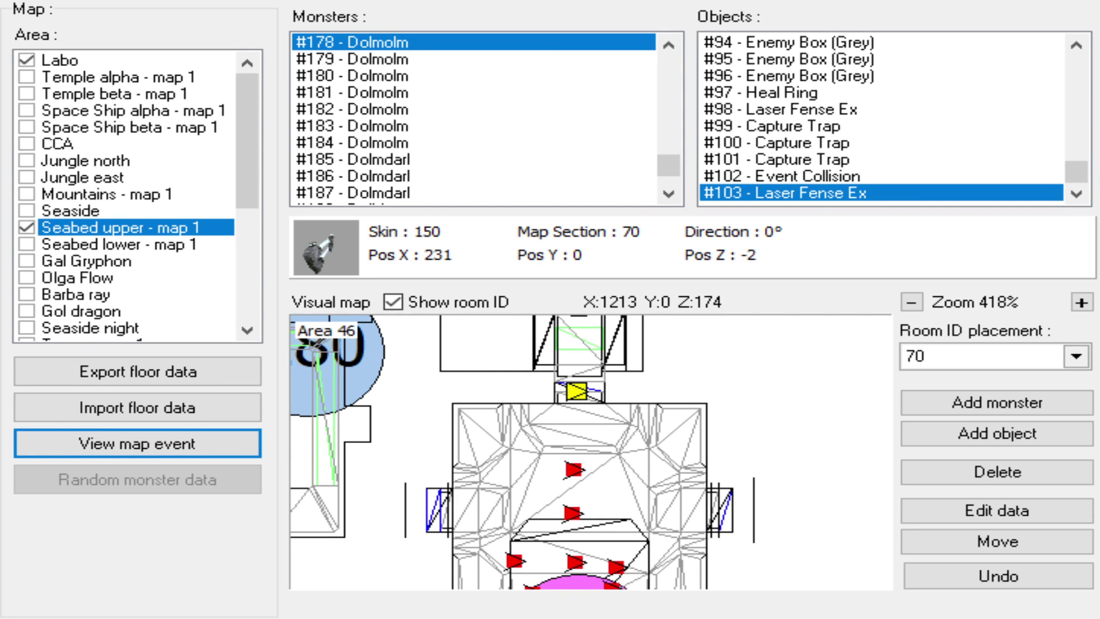
- Set the placement room to 213 and place a Capture Trap on the centre line near the corridor's south end
{"action": "scroll", "coordinate": [551, 453], "scroll_direction": "down", "scroll_amount": 2}
{"action": "left_click_drag", "start_coordinate": [540, 446], "coordinate": [585, 401]}
{"action": "scroll", "coordinate": [581, 422], "scroll_direction": "up", "scroll_amount": 3}
{"action": "left_click_drag", "start_coordinate": [537, 576], "coordinate": [608, 476]}
{"action": "scroll", "coordinate": [614, 488], "scroll_direction": "down", "scroll_amount": 4}
{"action": "left_click_drag", "start_coordinate": [577, 524], "coordinate": [600, 463]}
{"action": "scroll", "coordinate": [596, 476], "scroll_direction": "up", "scroll_amount": 7}
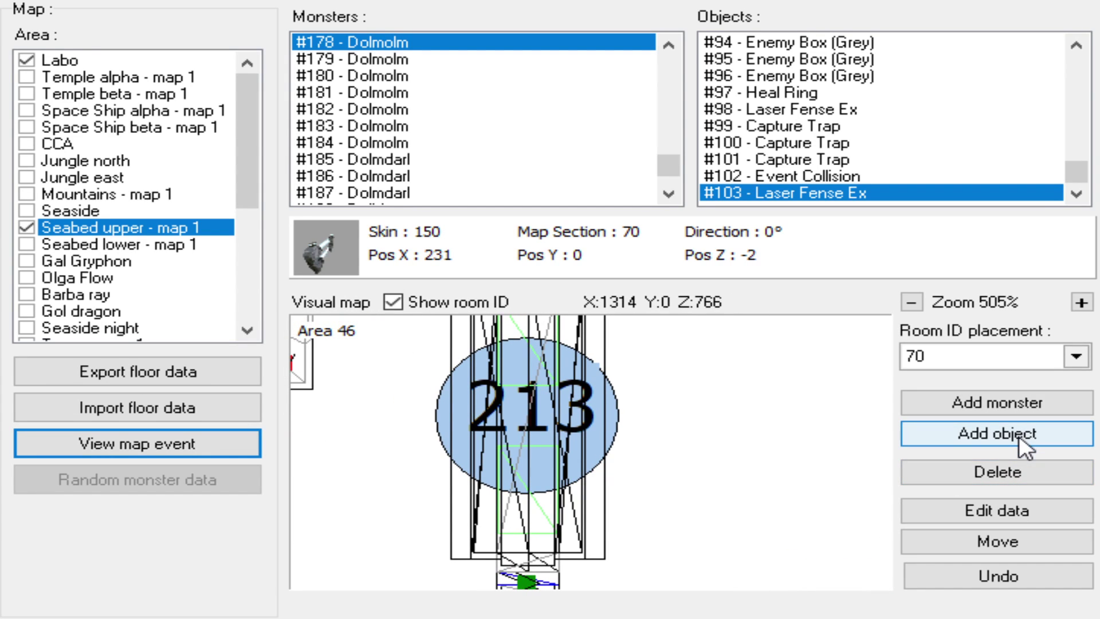
{"action": "left_click", "coordinate": [1084, 358]}
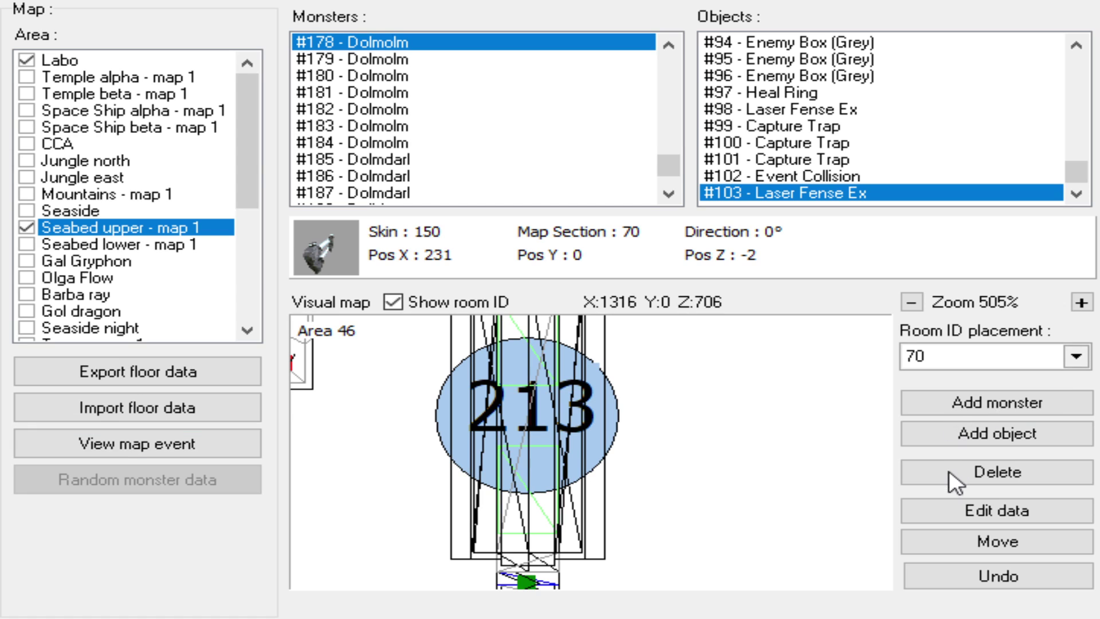
{"action": "left_click", "coordinate": [938, 498]}
{"action": "scroll", "coordinate": [685, 456], "scroll_direction": "down", "scroll_amount": 3}
{"action": "left_click_drag", "start_coordinate": [609, 367], "coordinate": [603, 530]}
{"action": "left_click_drag", "start_coordinate": [600, 433], "coordinate": [599, 517]}
{"action": "scroll", "coordinate": [604, 432], "scroll_direction": "down", "scroll_amount": 5}
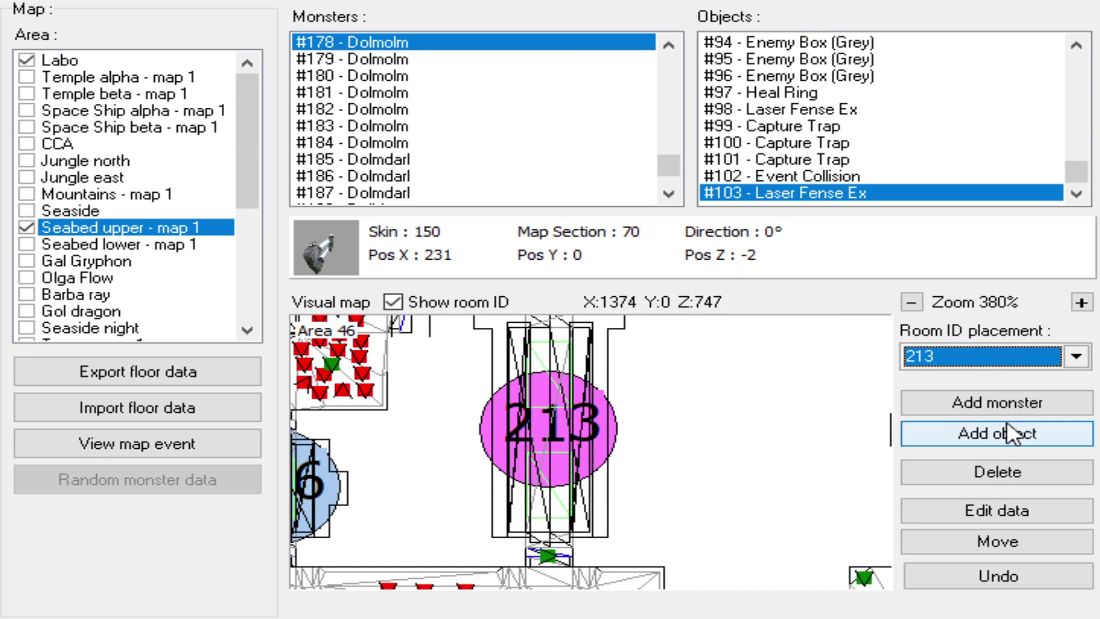
{"action": "left_click", "coordinate": [940, 434]}
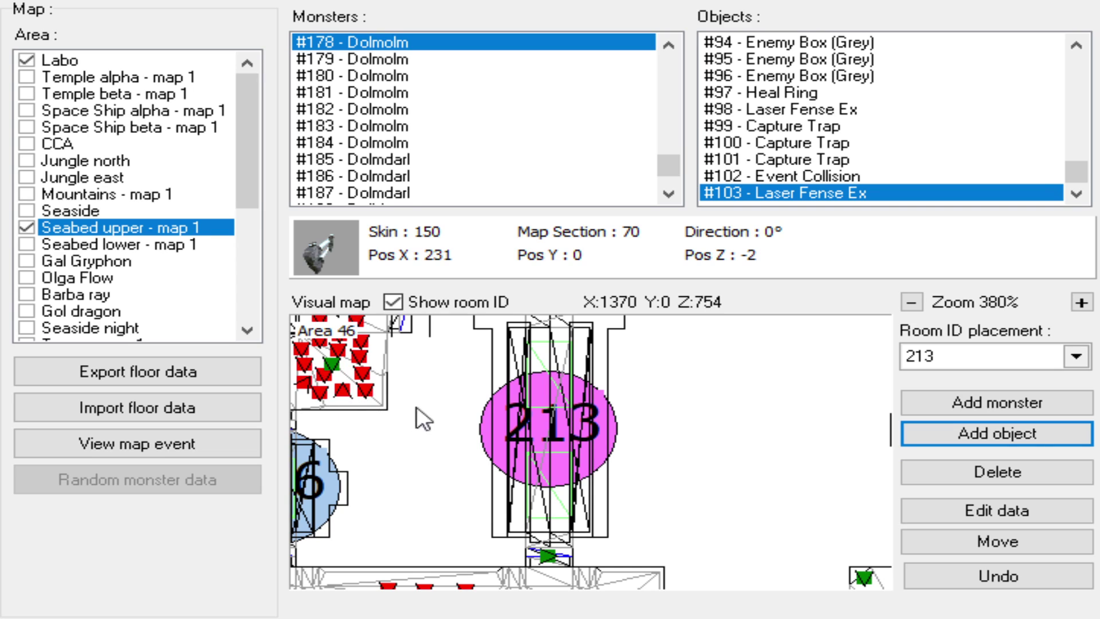
{"action": "left_click", "coordinate": [567, 471]}
{"action": "left_click", "coordinate": [551, 499]}
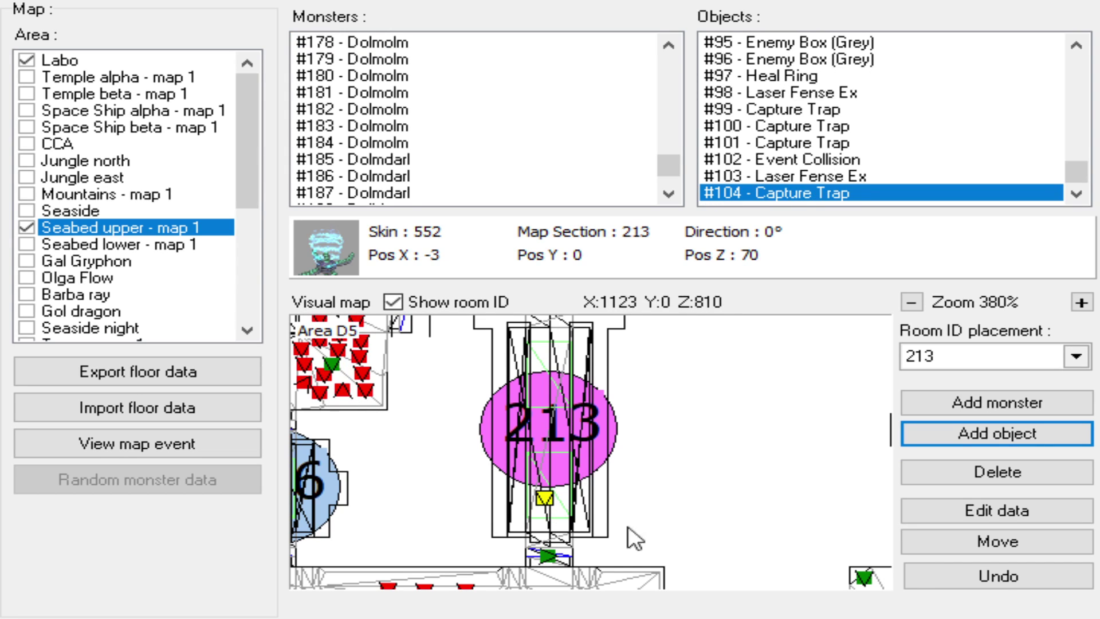
- Place five more Capture Traps at intervals northward along the centre line of corridor 213
{"action": "left_click", "coordinate": [1000, 540]}
{"action": "left_click", "coordinate": [549, 431]}
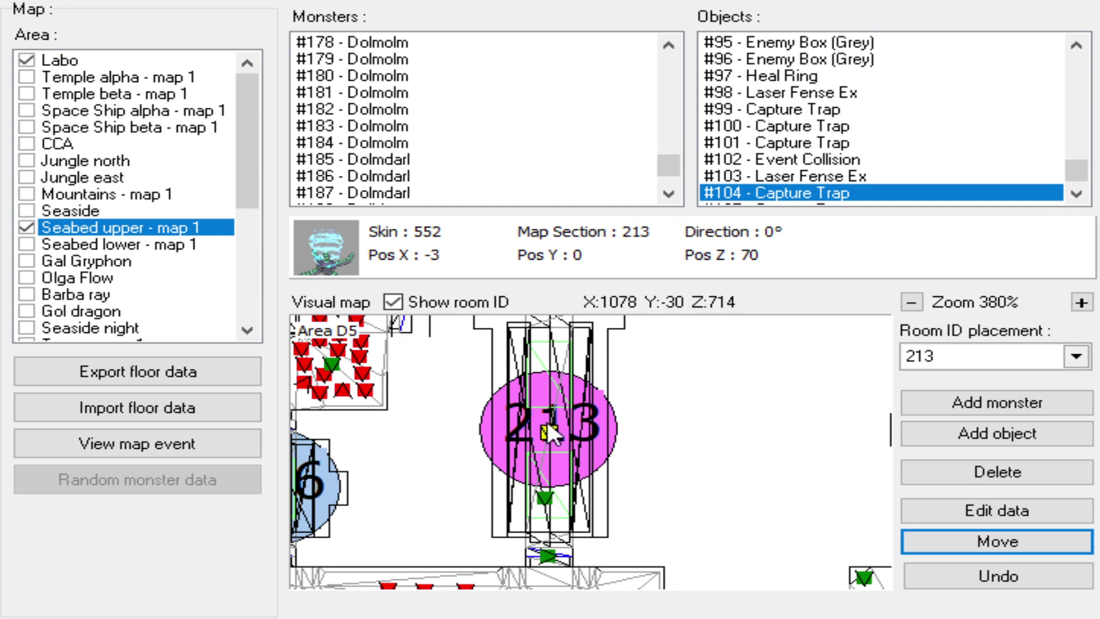
{"action": "left_click", "coordinate": [551, 363]}
{"action": "scroll", "coordinate": [599, 482], "scroll_direction": "up", "scroll_amount": 3}
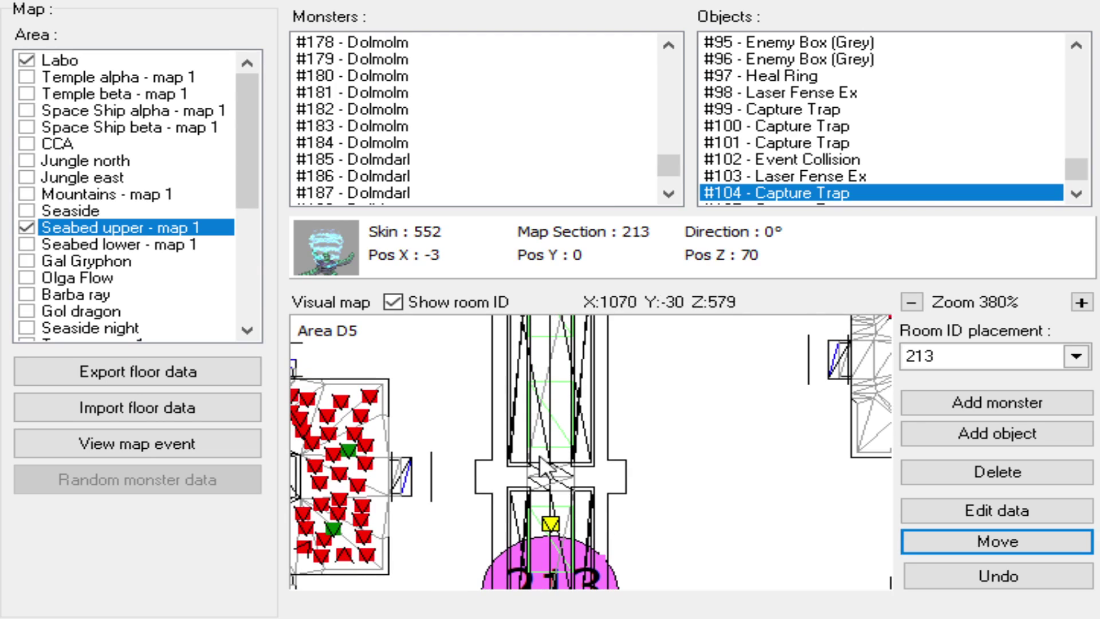
{"action": "left_click", "coordinate": [551, 440]}
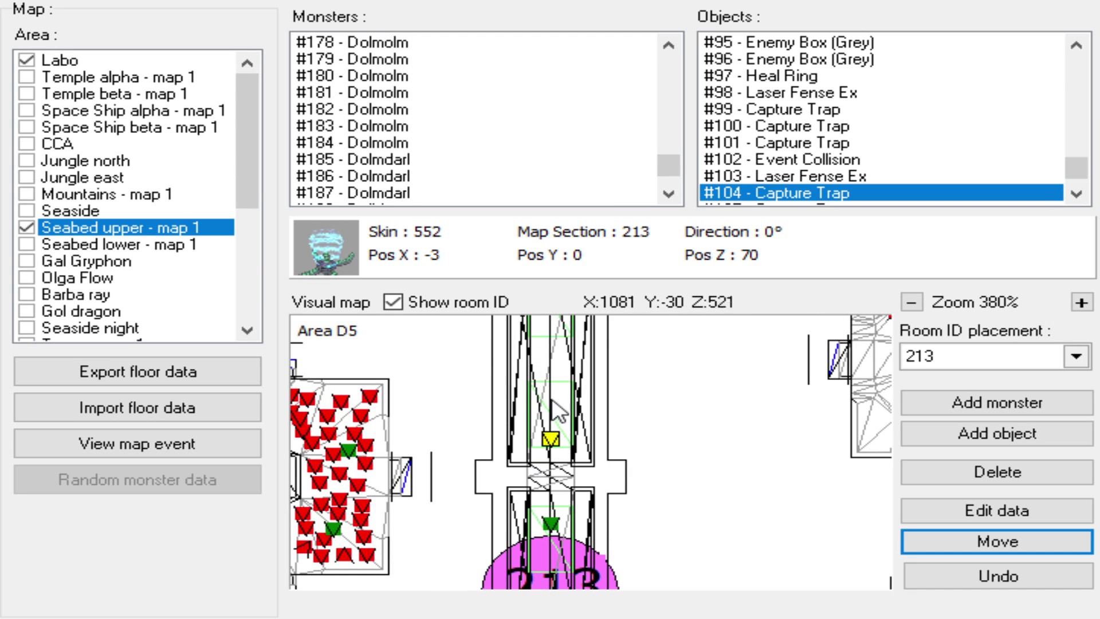
{"action": "left_click", "coordinate": [549, 366]}
{"action": "scroll", "coordinate": [630, 418], "scroll_direction": "up", "scroll_amount": 2}
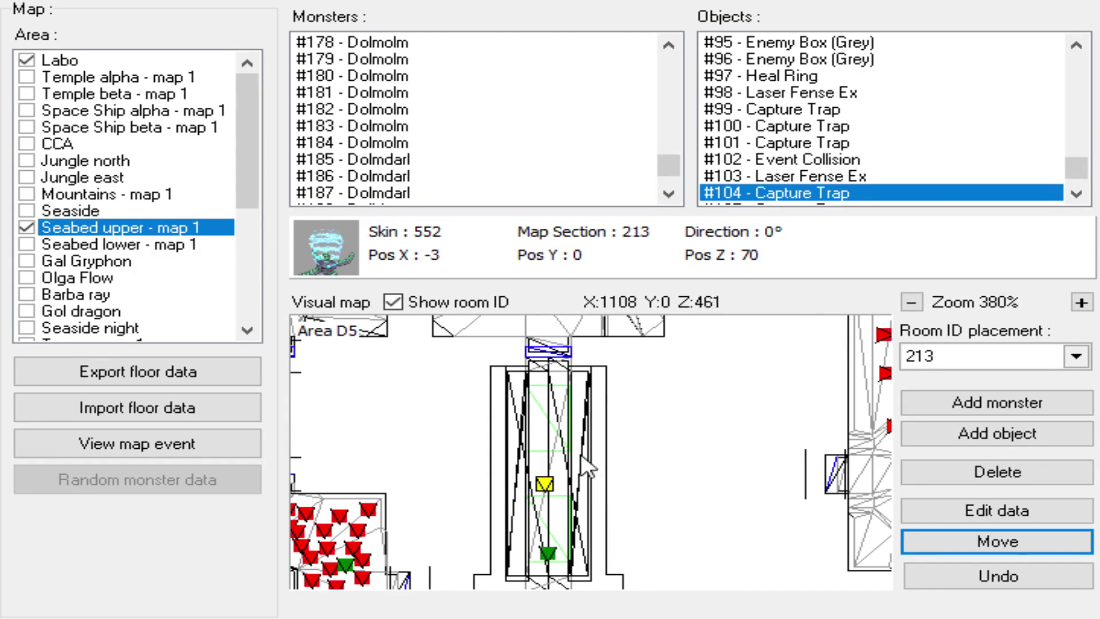
{"action": "left_click", "coordinate": [547, 405]}
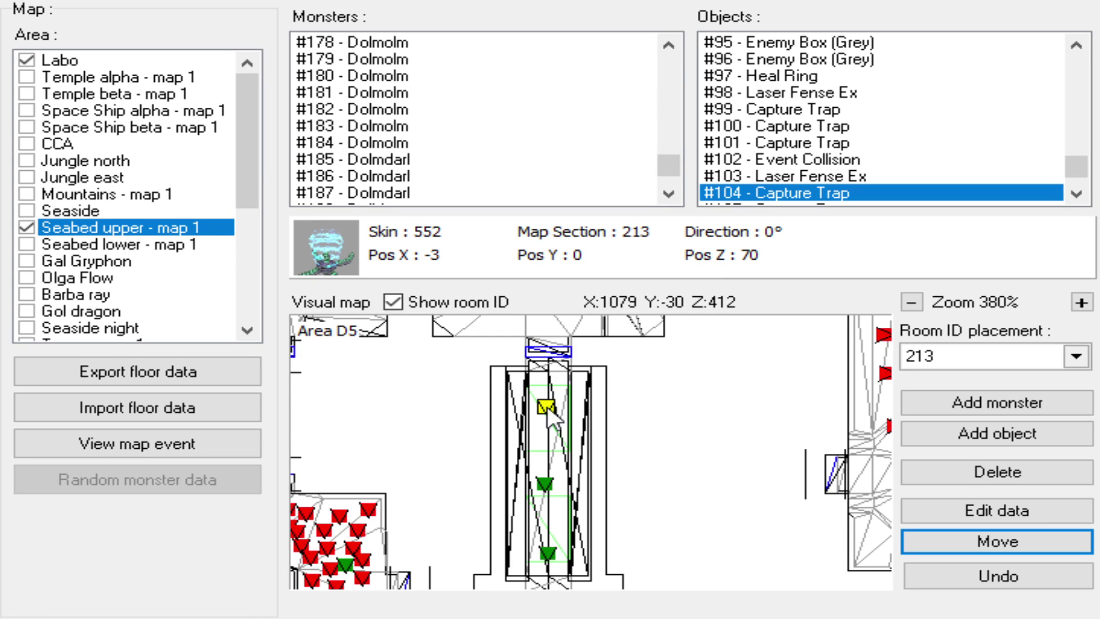
- Review the Capture Traps in the object list and the map layout around rooms 62 and 70
{"action": "key", "text": "Down"}
{"action": "key", "text": "Down"}
{"action": "key", "text": "Down"}
{"action": "key", "text": "Down"}
{"action": "key", "text": "Down"}
{"action": "key", "text": "Page_Up"}
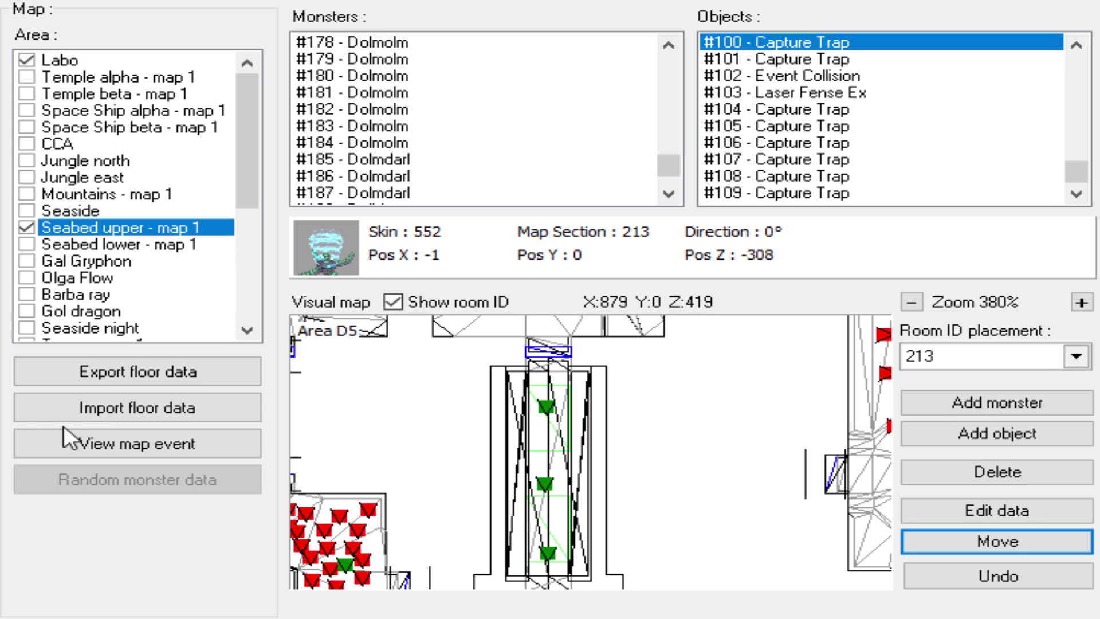
{"action": "scroll", "coordinate": [639, 387], "scroll_direction": "down", "scroll_amount": 2}
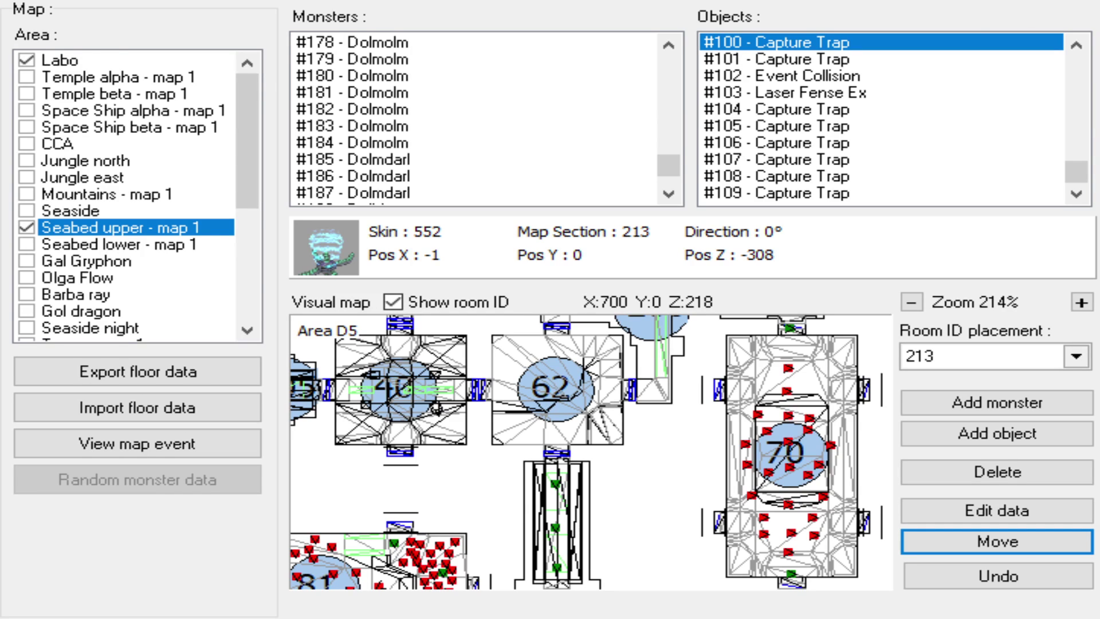
{"action": "scroll", "coordinate": [682, 458], "scroll_direction": "up", "scroll_amount": 1}
{"action": "scroll", "coordinate": [598, 453], "scroll_direction": "up", "scroll_amount": 2}
{"action": "scroll", "coordinate": [613, 444], "scroll_direction": "down", "scroll_amount": 1}
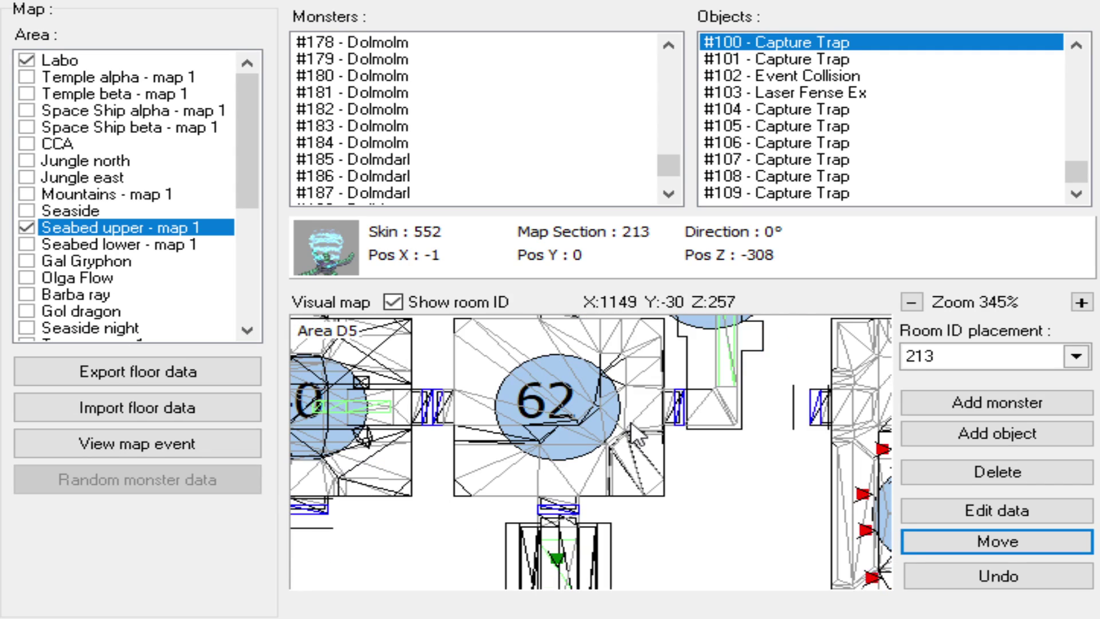
- Set the placement room to 62 and place an Event Collision just inside its south entrance
{"action": "left_click_drag", "start_coordinate": [631, 467], "coordinate": [629, 447]}
{"action": "left_click", "coordinate": [1070, 360]}
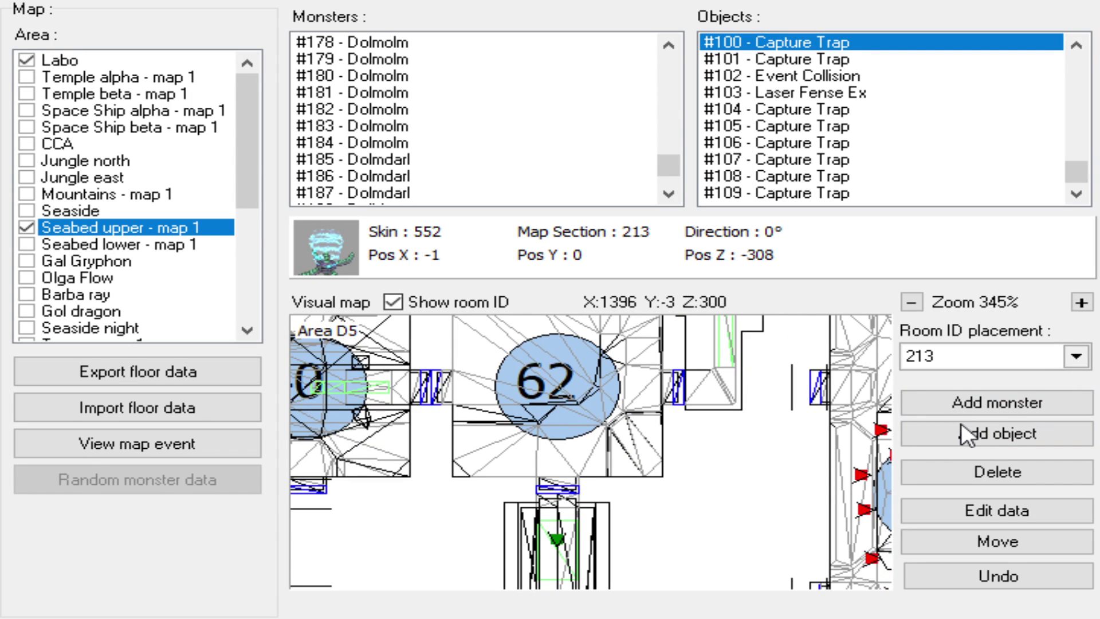
{"action": "left_click", "coordinate": [922, 395]}
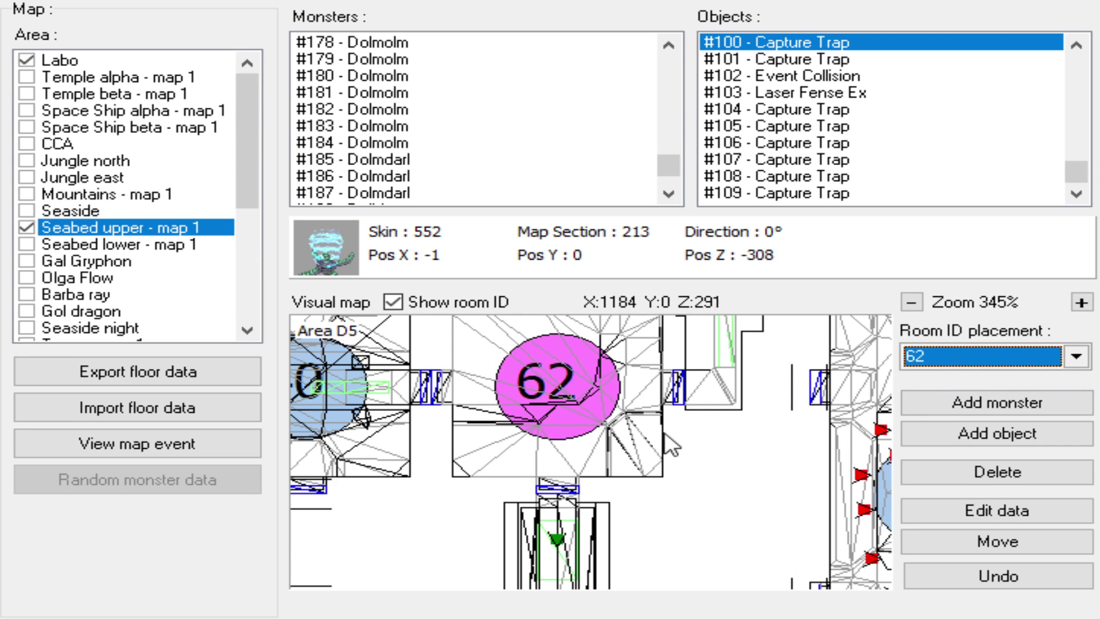
{"action": "scroll", "coordinate": [627, 478], "scroll_direction": "up", "scroll_amount": 7}
{"action": "mouse_move", "coordinate": [608, 476]}
{"action": "left_mouse_down"}
{"action": "mouse_move", "coordinate": [628, 465]}
{"action": "mouse_move", "coordinate": [617, 463]}
{"action": "mouse_move", "coordinate": [615, 494]}
{"action": "left_mouse_up"}
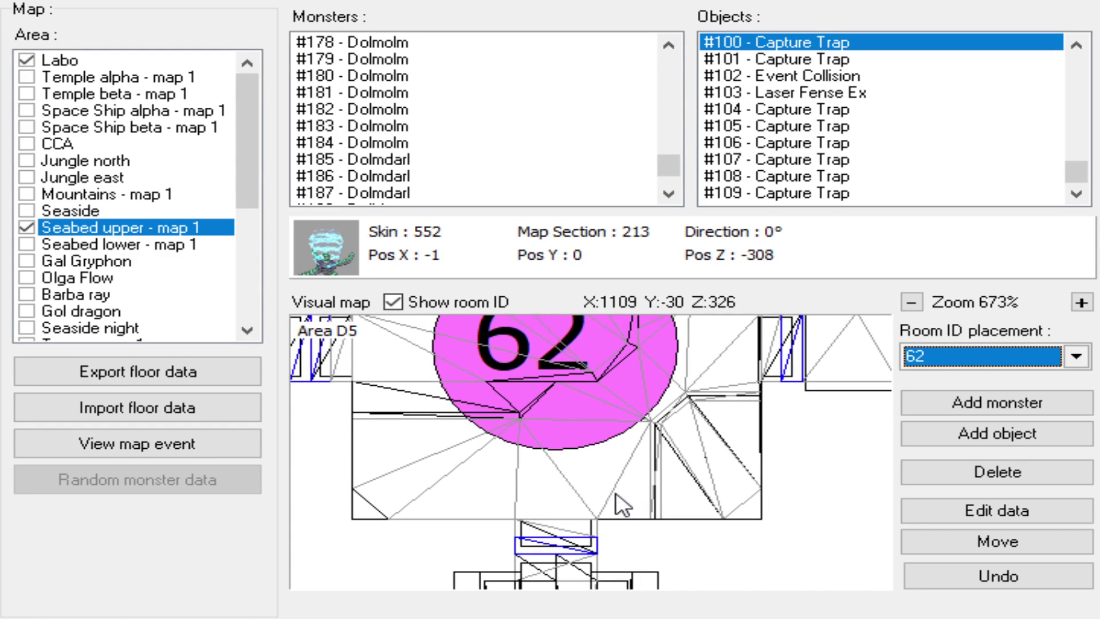
{"action": "left_click", "coordinate": [1025, 434]}
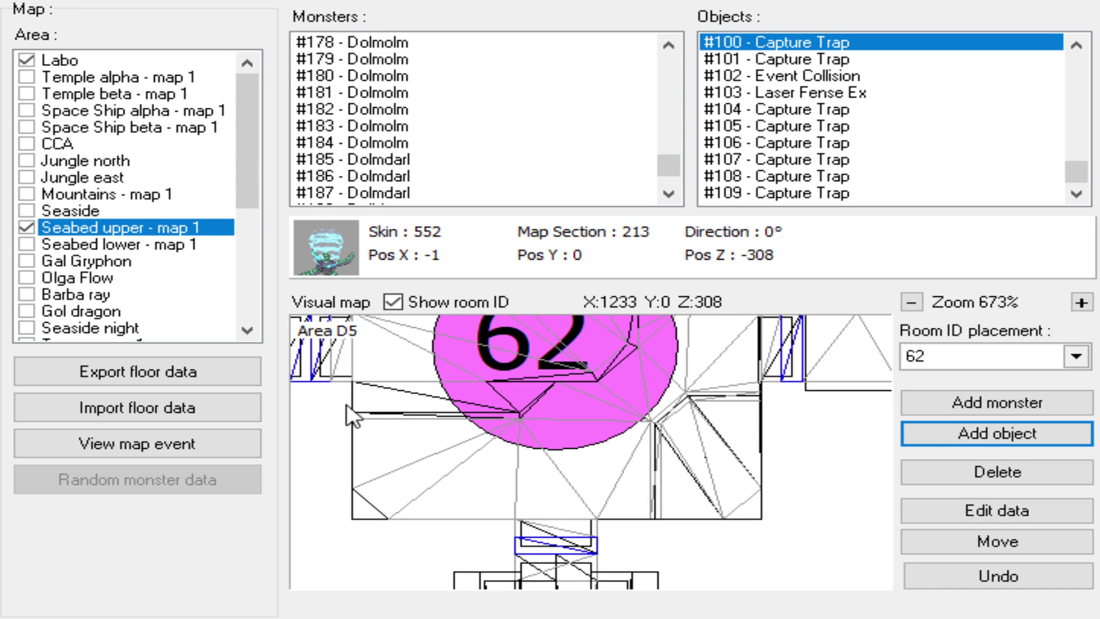
{"action": "left_click_drag", "start_coordinate": [582, 490], "coordinate": [575, 476]}
{"action": "left_click", "coordinate": [546, 491]}
{"action": "left_click", "coordinate": [547, 494]}
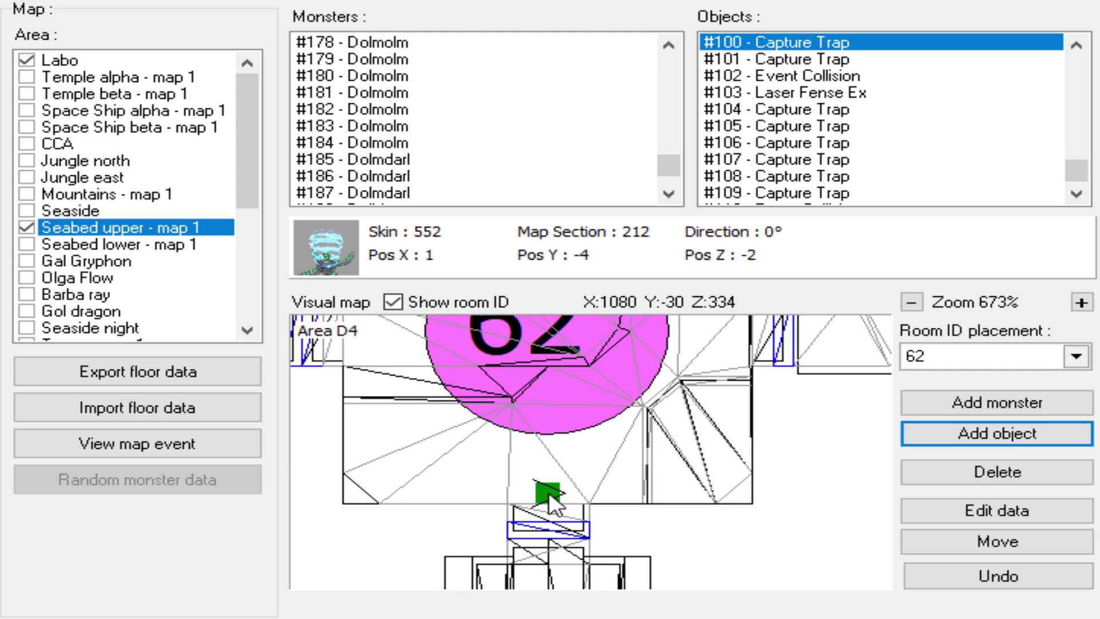
- Edit the data of room 62's Event Collision and open the map events
{"action": "left_click", "coordinate": [931, 511]}
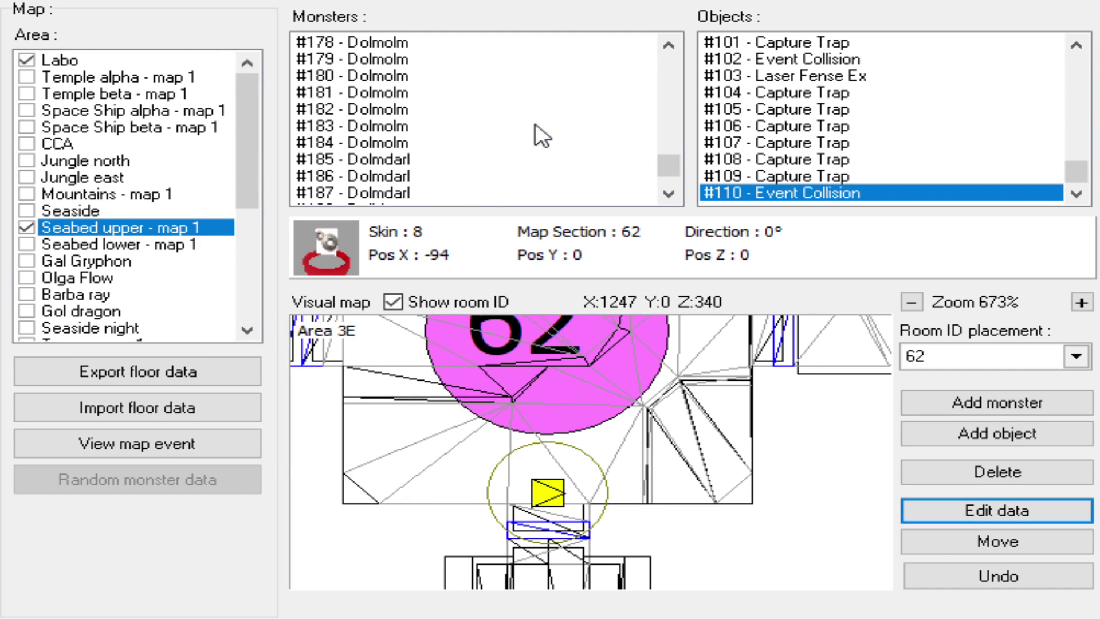
{"action": "left_click", "coordinate": [160, 441]}
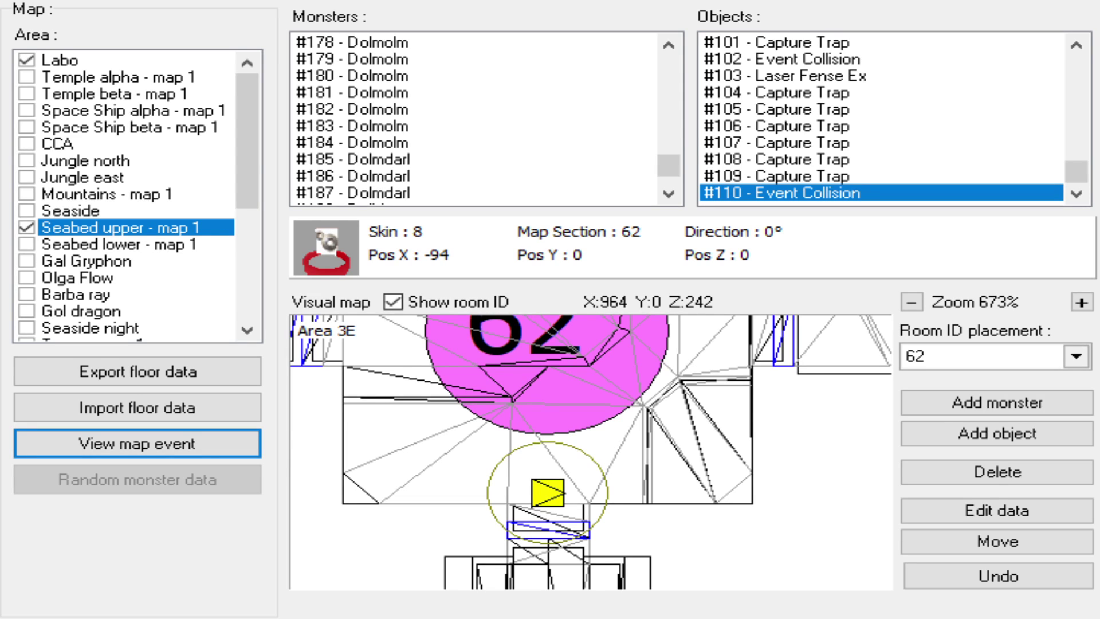
{"action": "scroll", "coordinate": [553, 501], "scroll_direction": "down", "scroll_amount": 1}
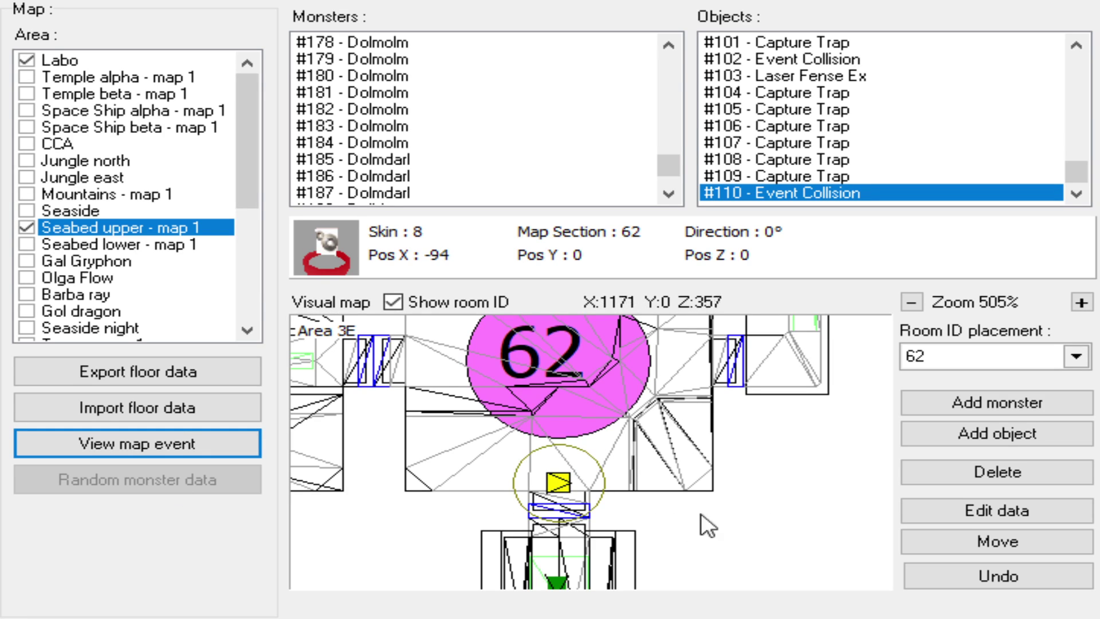
{"action": "left_click", "coordinate": [983, 511]}
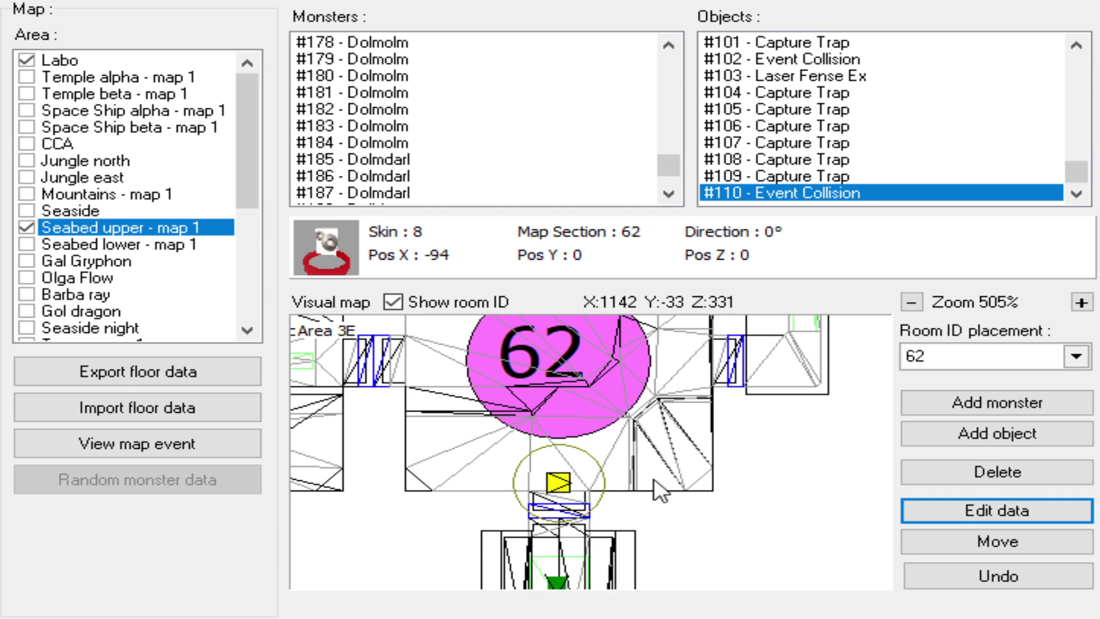
- Place two Delbiters in room 62, one in the southwest and one east of the centre, then open the eastern one's data
{"action": "scroll", "coordinate": [667, 459], "scroll_direction": "up", "scroll_amount": 3}
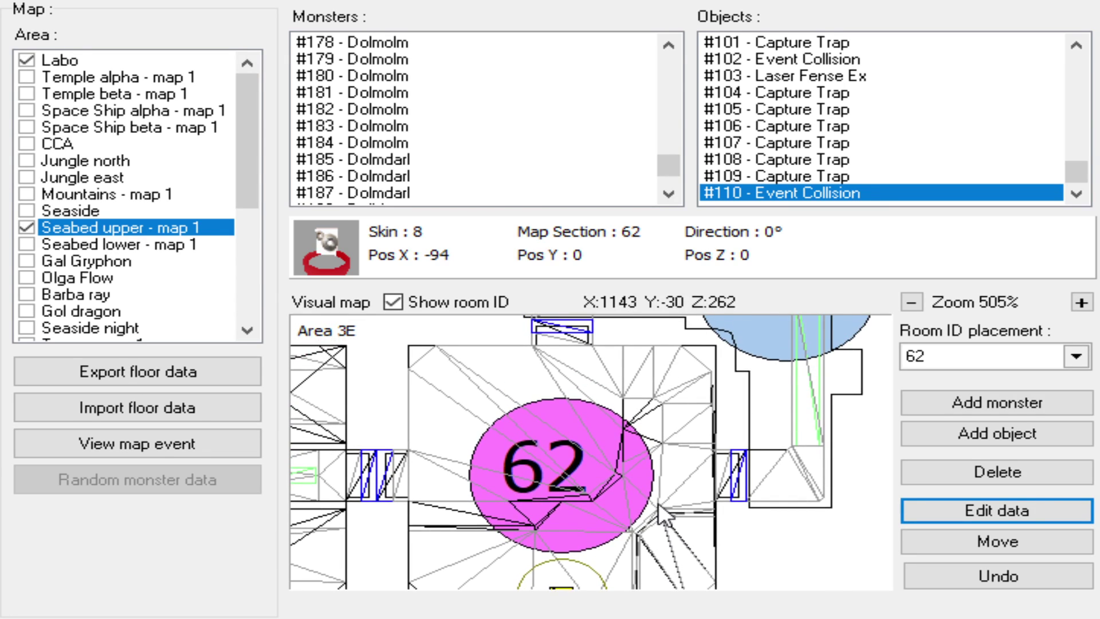
{"action": "scroll", "coordinate": [659, 507], "scroll_direction": "up", "scroll_amount": 1}
{"action": "left_click", "coordinate": [1001, 401]}
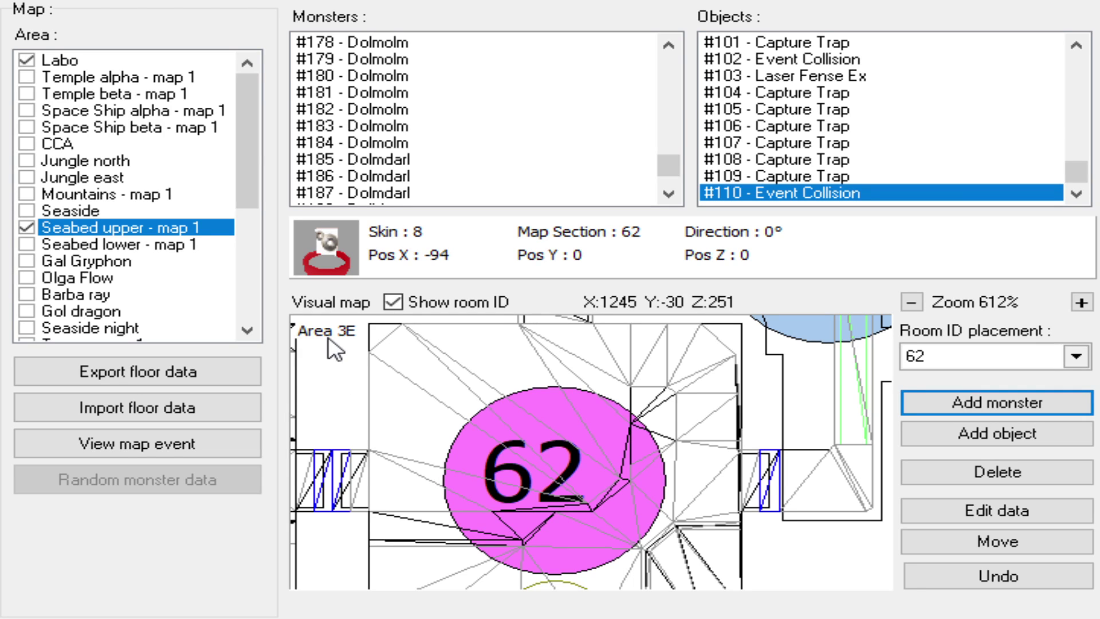
{"action": "scroll", "coordinate": [555, 472], "scroll_direction": "down", "scroll_amount": 1}
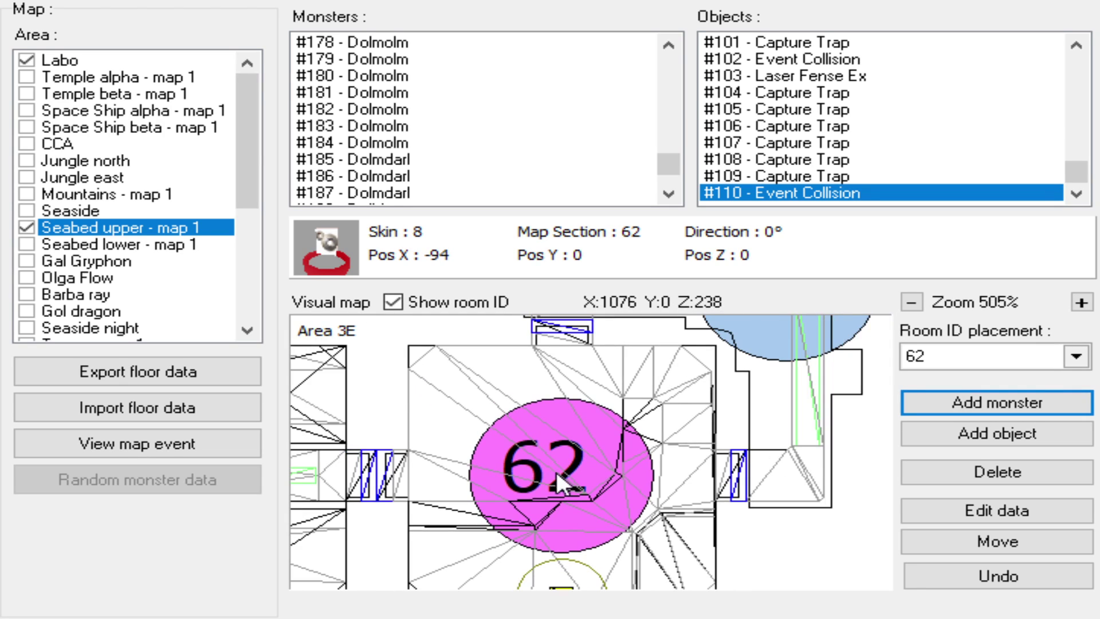
{"action": "scroll", "coordinate": [557, 465], "scroll_direction": "down", "scroll_amount": 1}
{"action": "left_click", "coordinate": [439, 503]}
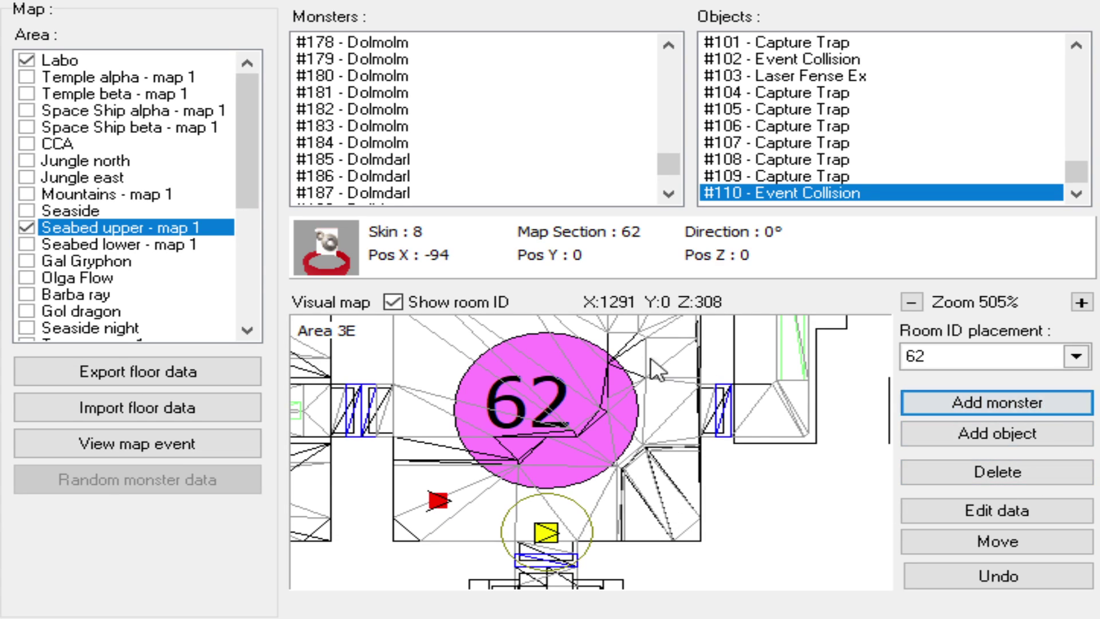
{"action": "left_click", "coordinate": [646, 410]}
{"action": "left_click", "coordinate": [647, 411]}
{"action": "left_click", "coordinate": [1004, 517]}
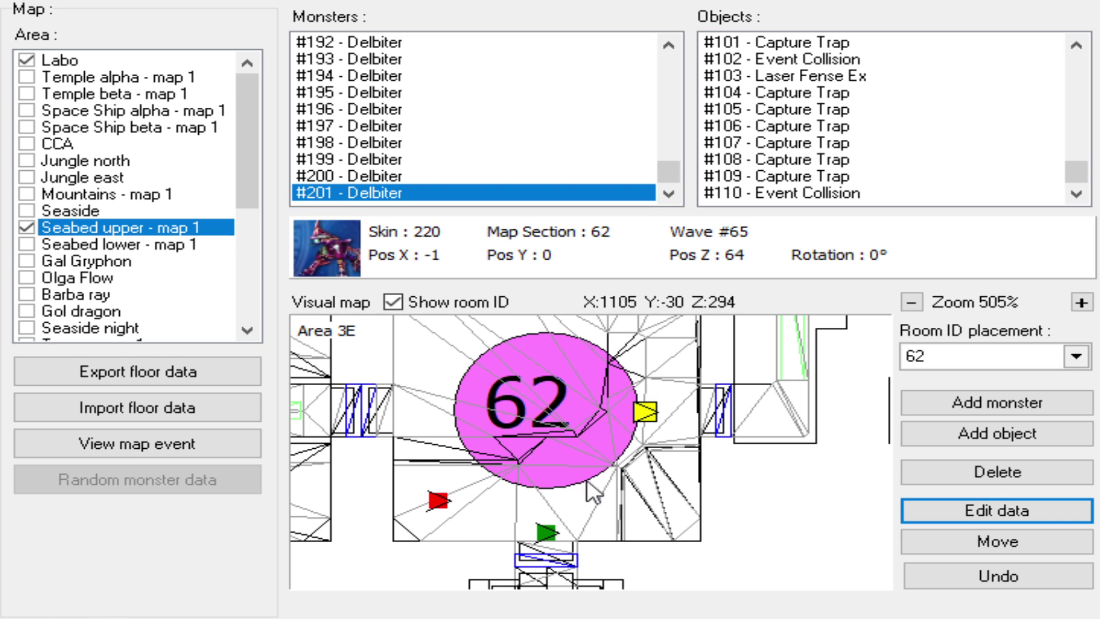
- Select room 62's Event Collision and its eastern Delbiter to check their data, and open the map events
{"action": "left_click", "coordinate": [544, 537]}
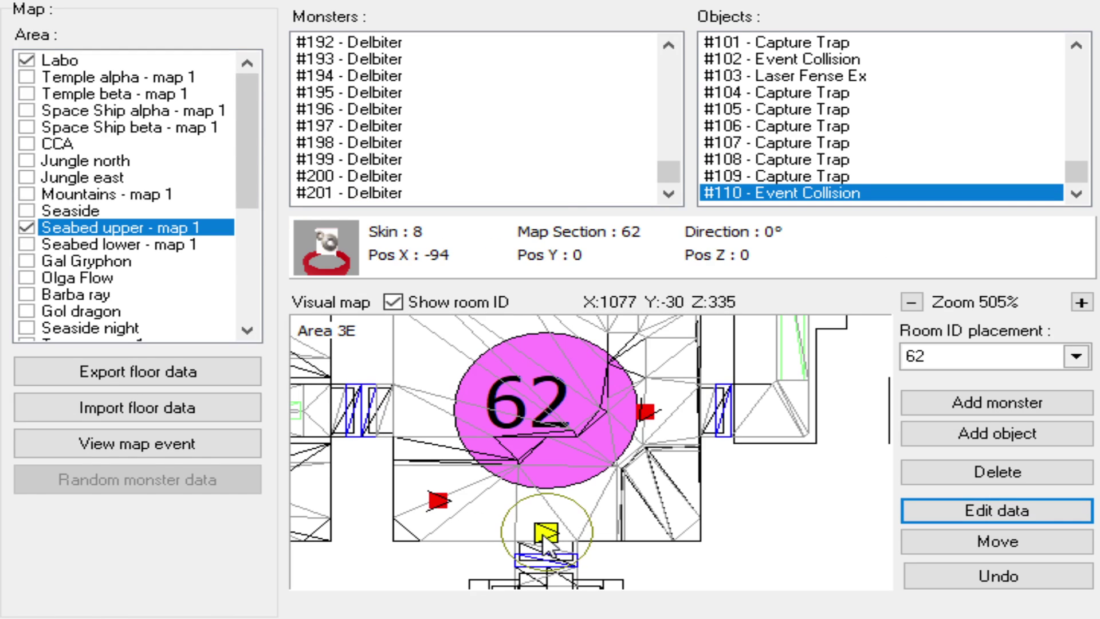
{"action": "left_click", "coordinate": [647, 414]}
{"action": "scroll", "coordinate": [572, 439], "scroll_direction": "down", "scroll_amount": 4}
{"action": "scroll", "coordinate": [531, 449], "scroll_direction": "up", "scroll_amount": 3}
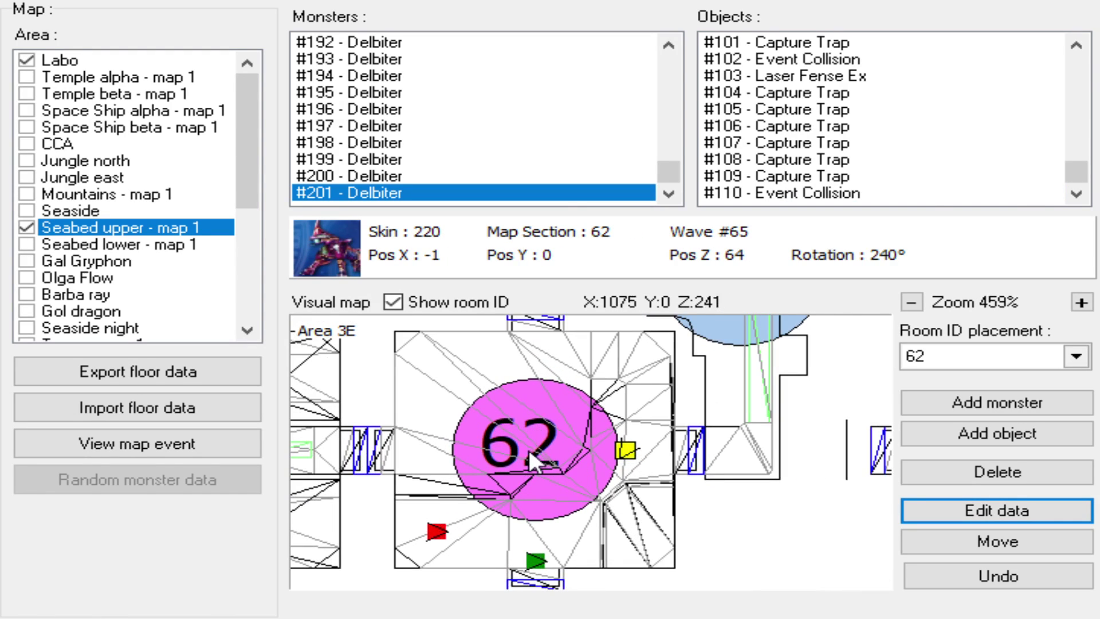
{"action": "left_click", "coordinate": [212, 442]}
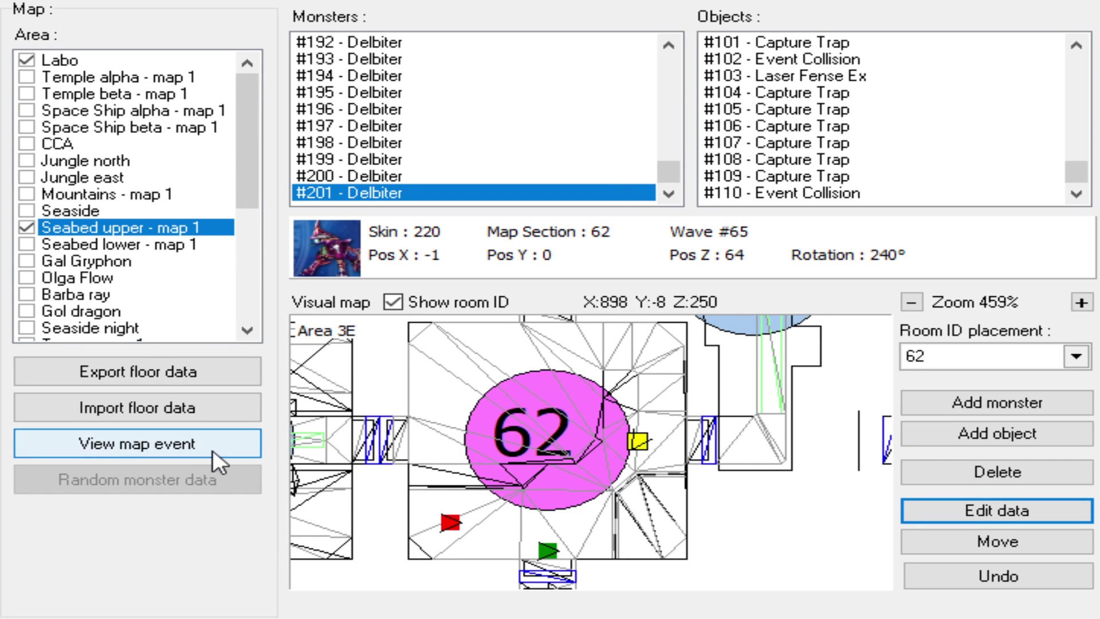
{"action": "left_click", "coordinate": [212, 448]}
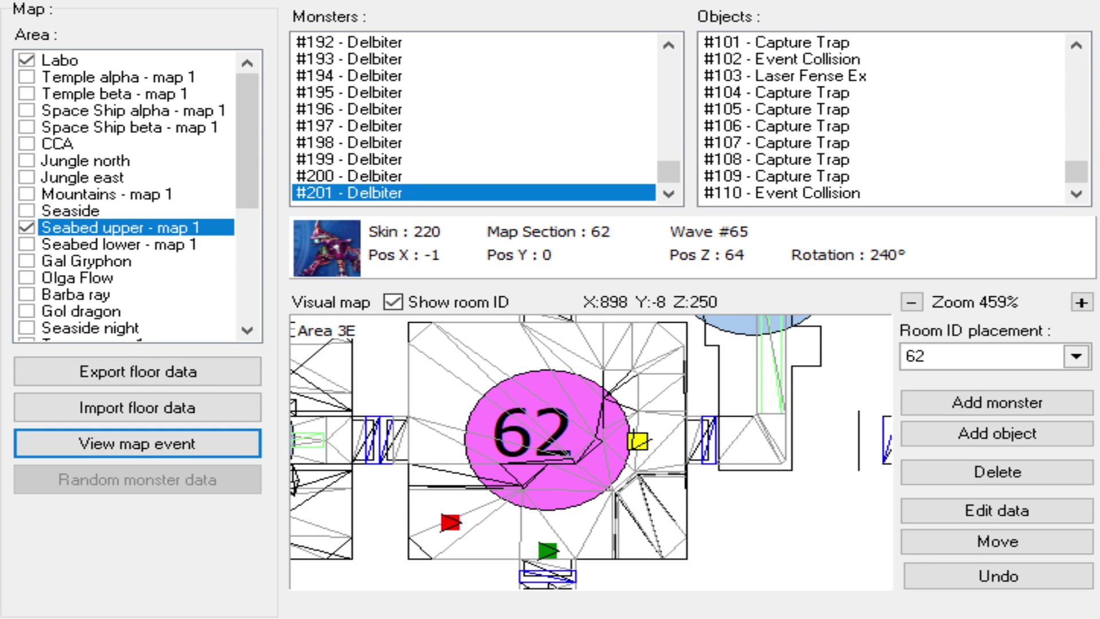
- Place four wave 66 Dolmdarls in room 62: one near the centre and one each in the northwest, southwest and southeast
{"action": "left_click", "coordinate": [962, 403]}
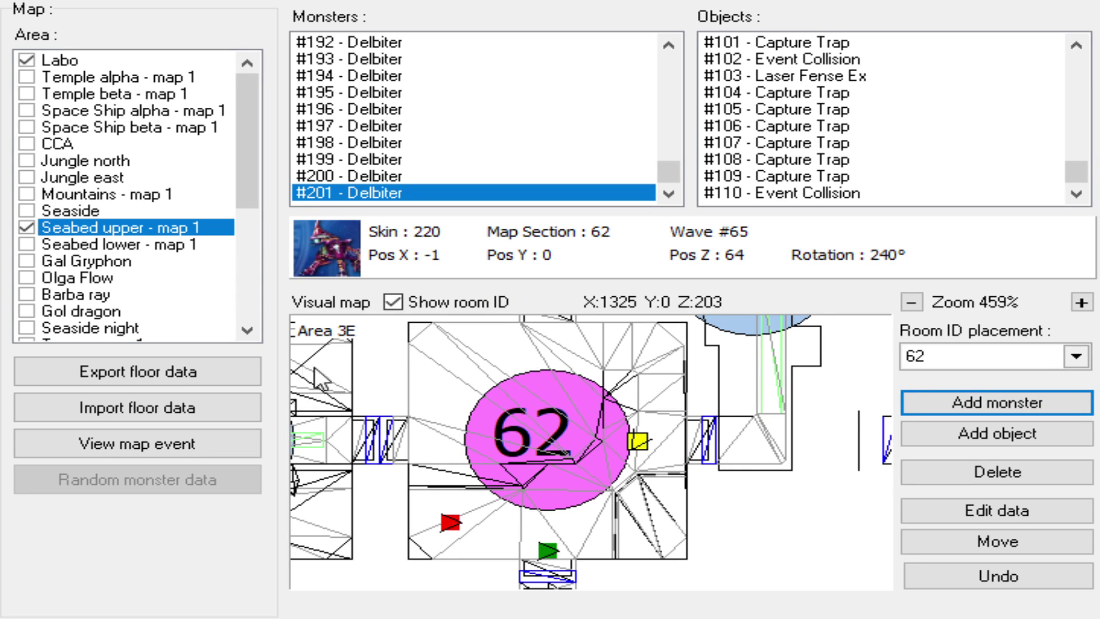
{"action": "left_click", "coordinate": [448, 363]}
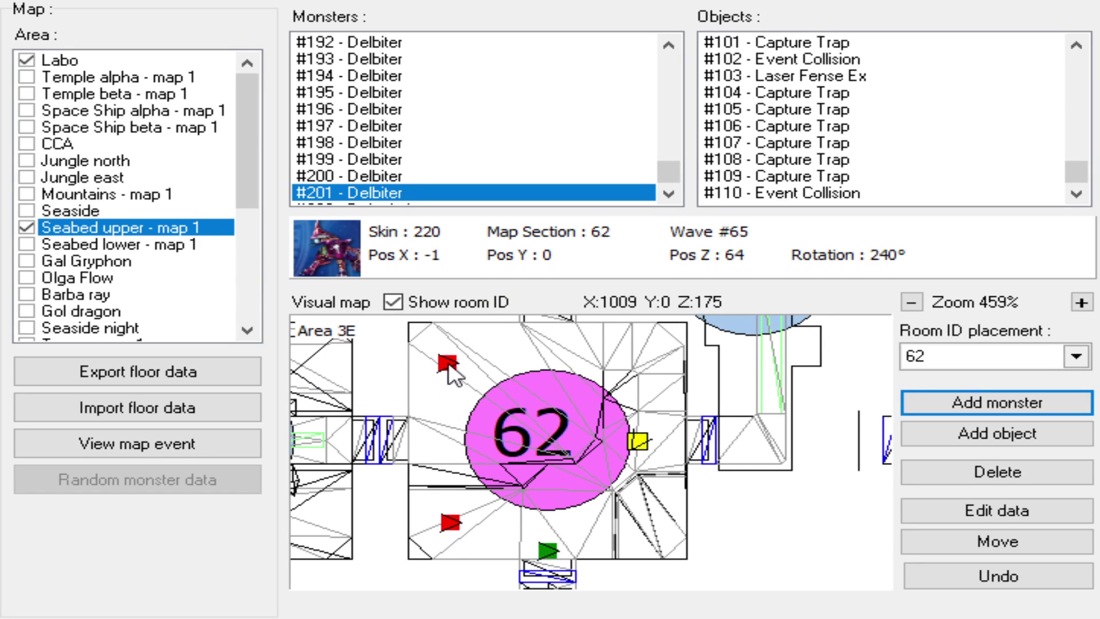
{"action": "left_click", "coordinate": [993, 543]}
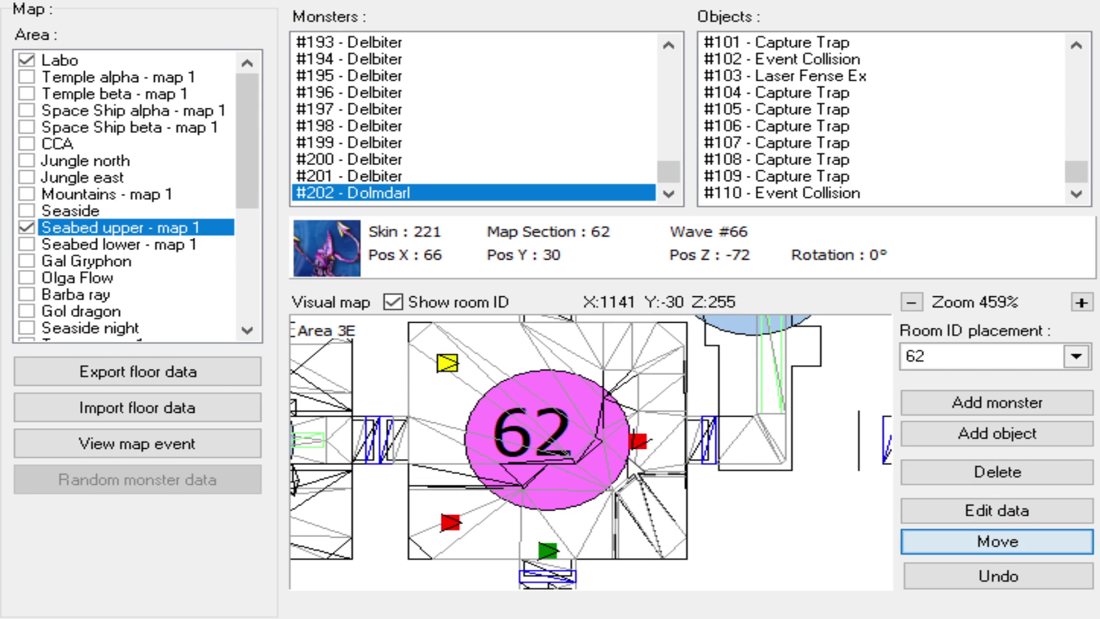
{"action": "left_click", "coordinate": [558, 432]}
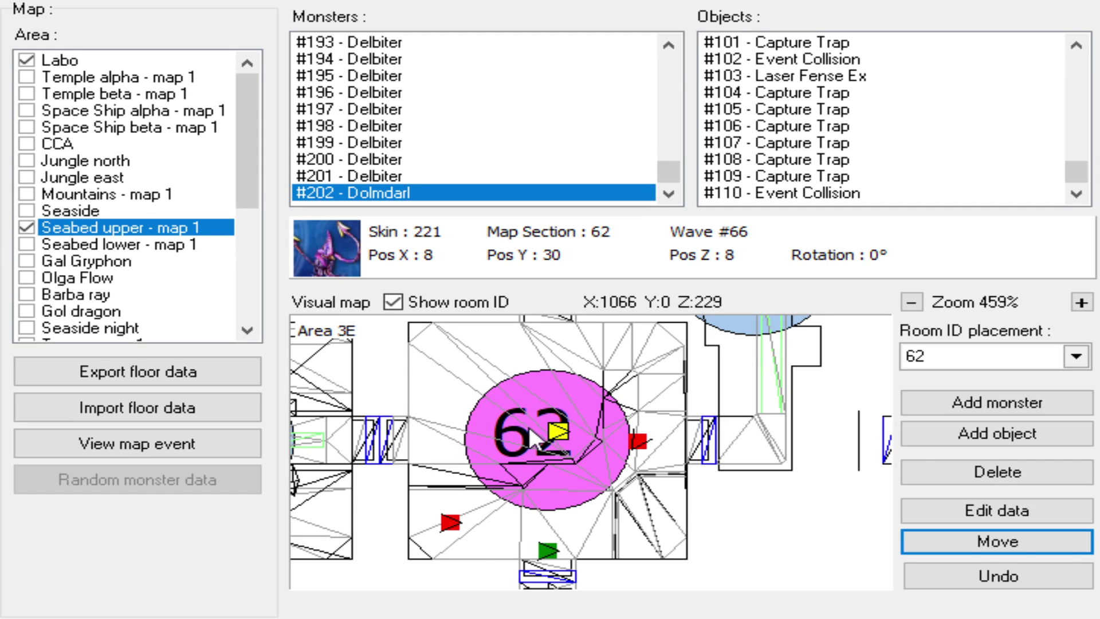
{"action": "left_click", "coordinate": [996, 550]}
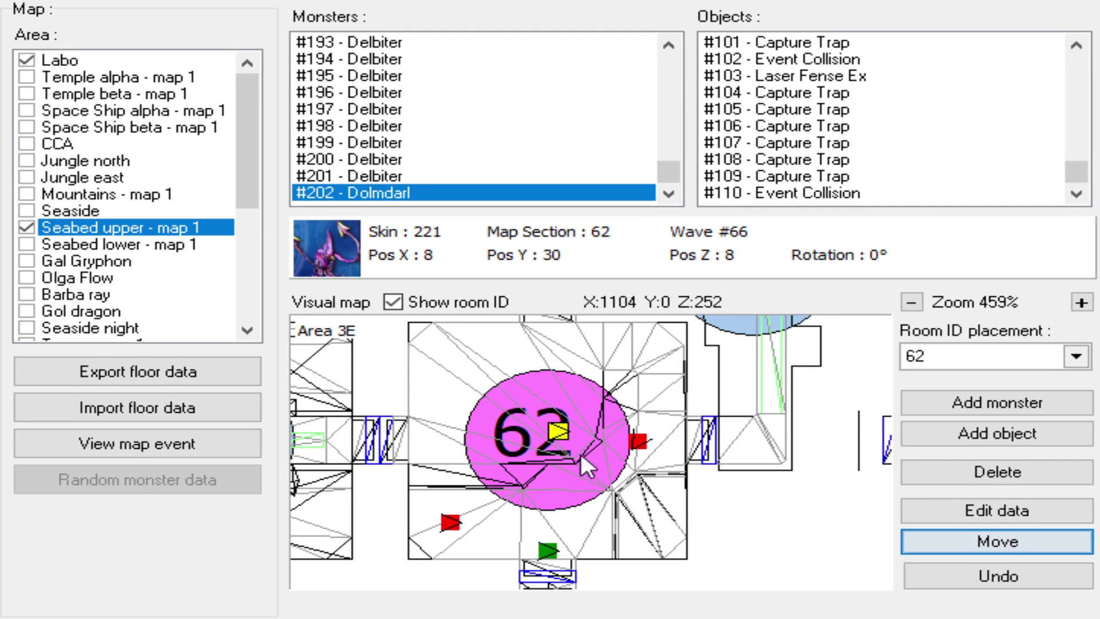
{"action": "left_click", "coordinate": [454, 359]}
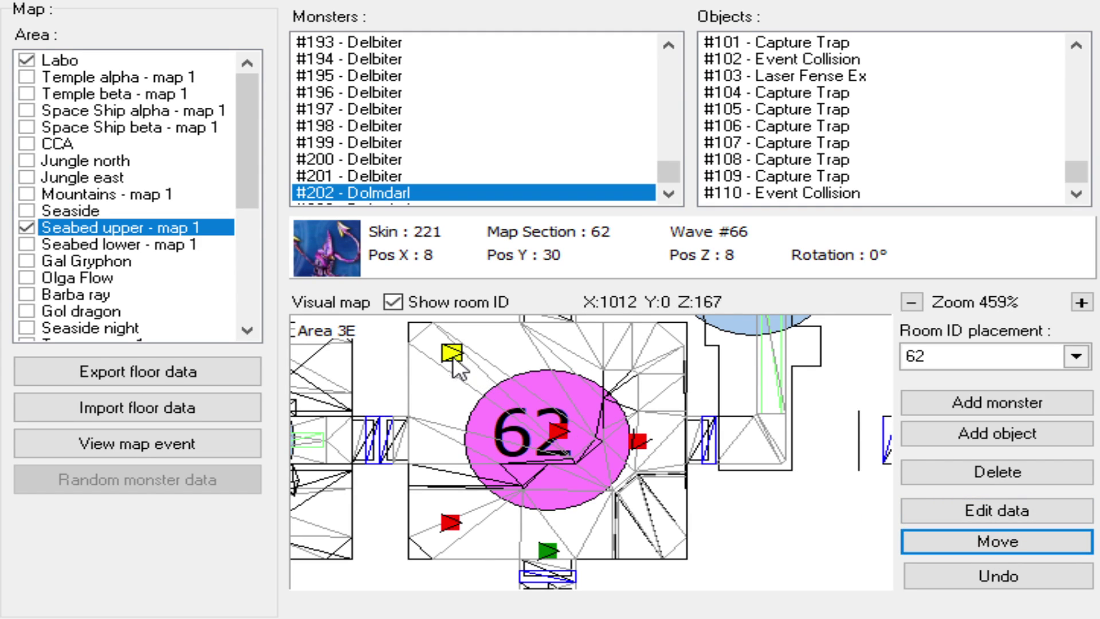
{"action": "left_click", "coordinate": [442, 552]}
{"action": "left_click", "coordinate": [655, 533]}
- Place five wave 66 Dolmolms across the west, north and east of room 62 and open the map events
{"action": "left_click", "coordinate": [1005, 399]}
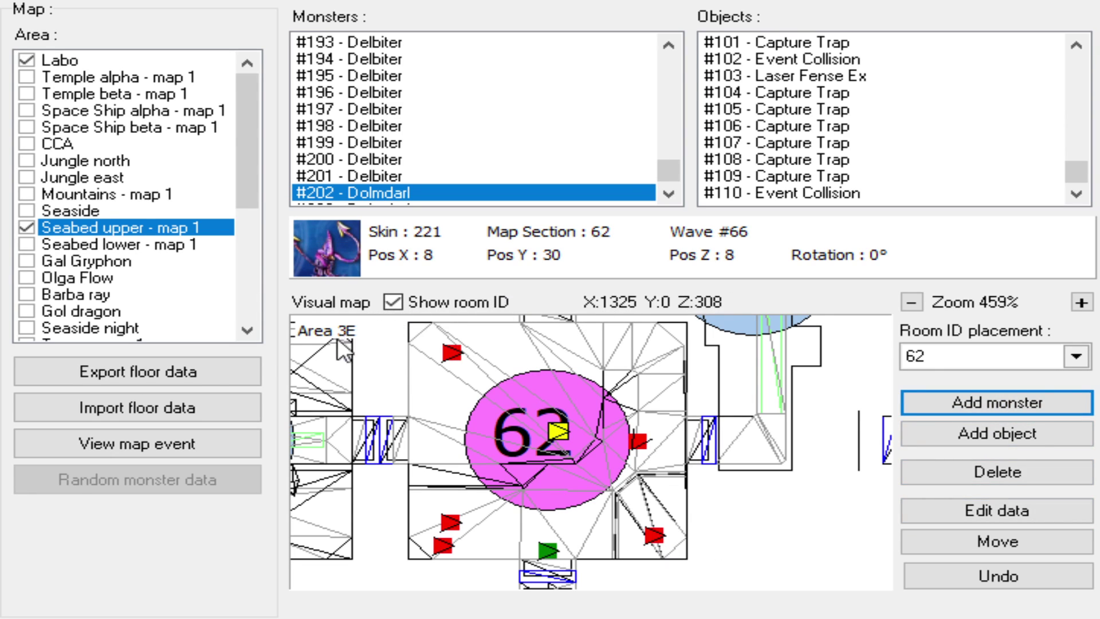
{"action": "left_click", "coordinate": [514, 355]}
{"action": "left_click", "coordinate": [516, 356]}
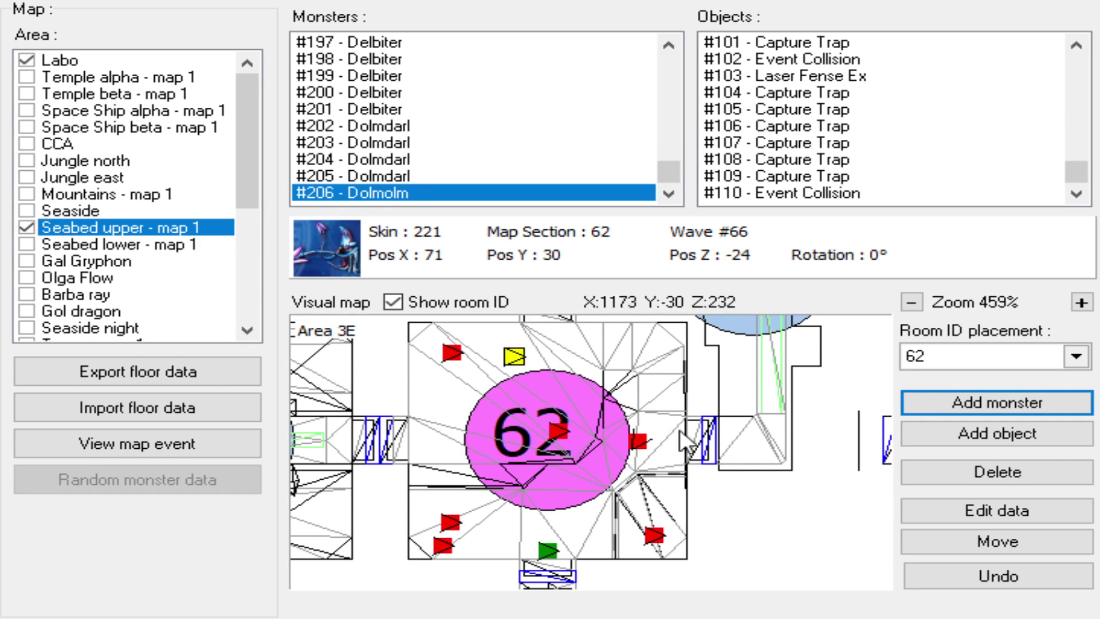
{"action": "left_click", "coordinate": [979, 551]}
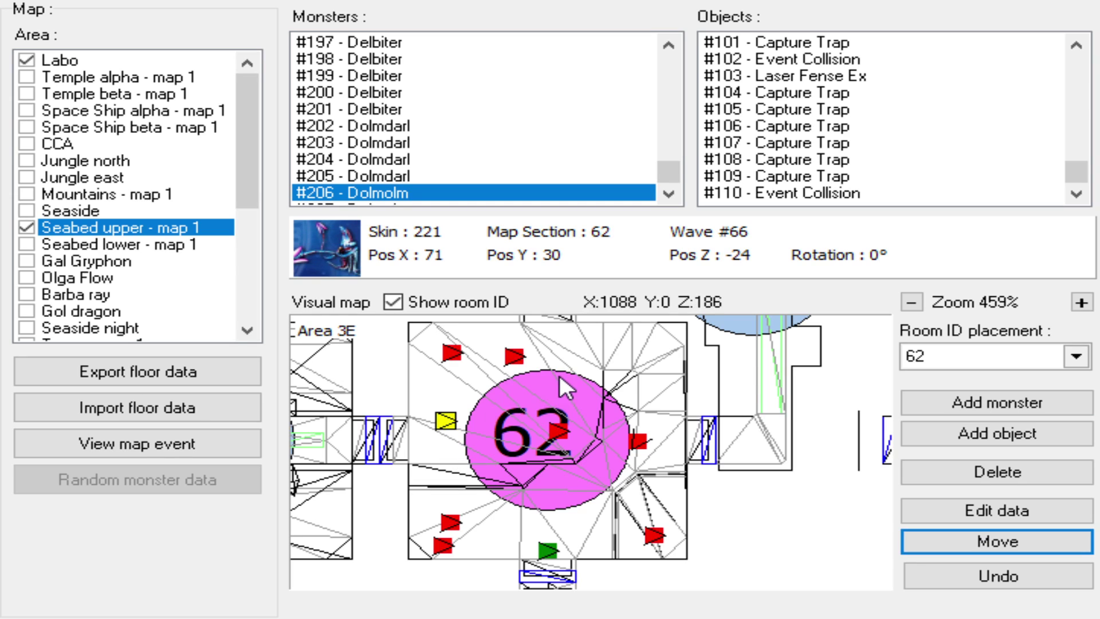
{"action": "left_click", "coordinate": [655, 346]}
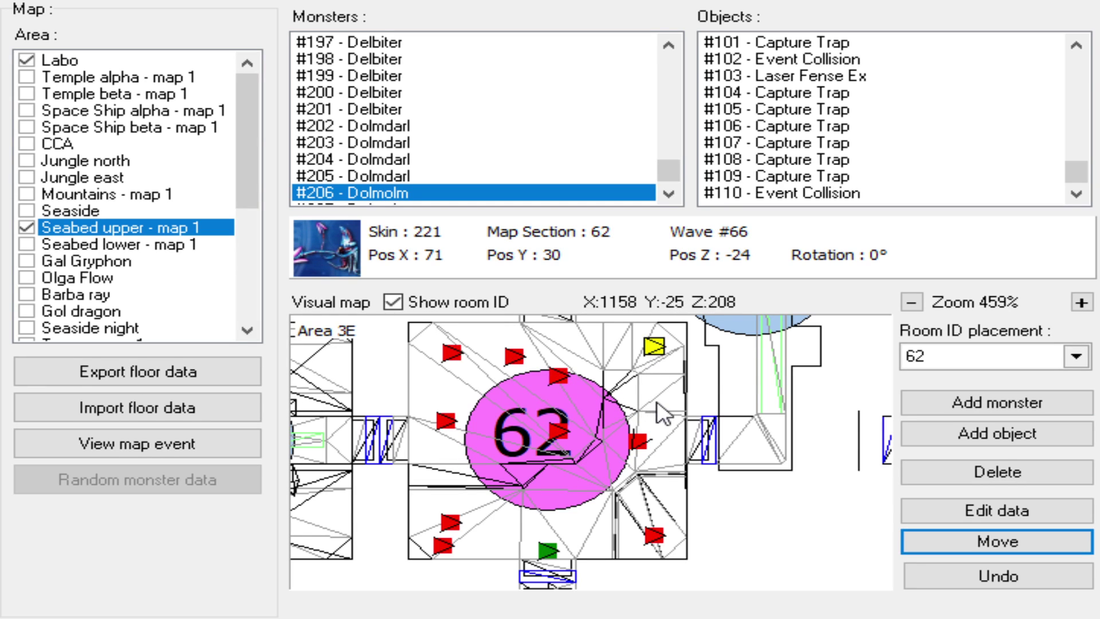
{"action": "left_click", "coordinate": [656, 401]}
{"action": "left_click", "coordinate": [662, 414]}
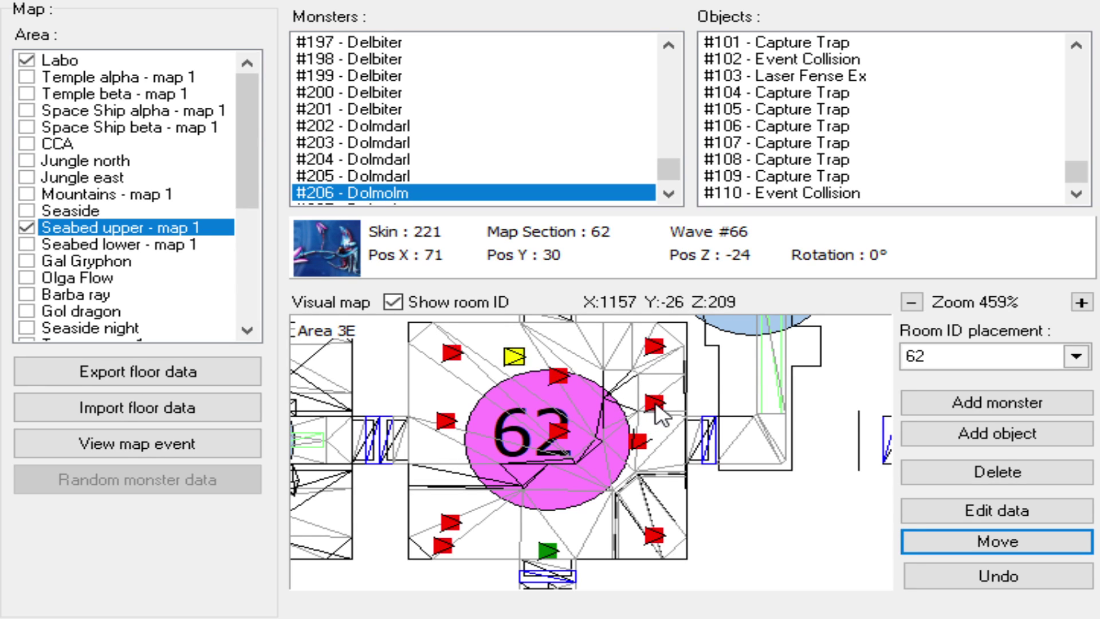
{"action": "scroll", "coordinate": [498, 384], "scroll_direction": "up", "scroll_amount": 2}
{"action": "scroll", "coordinate": [499, 383], "scroll_direction": "down", "scroll_amount": 1}
{"action": "left_click", "coordinate": [192, 444]}
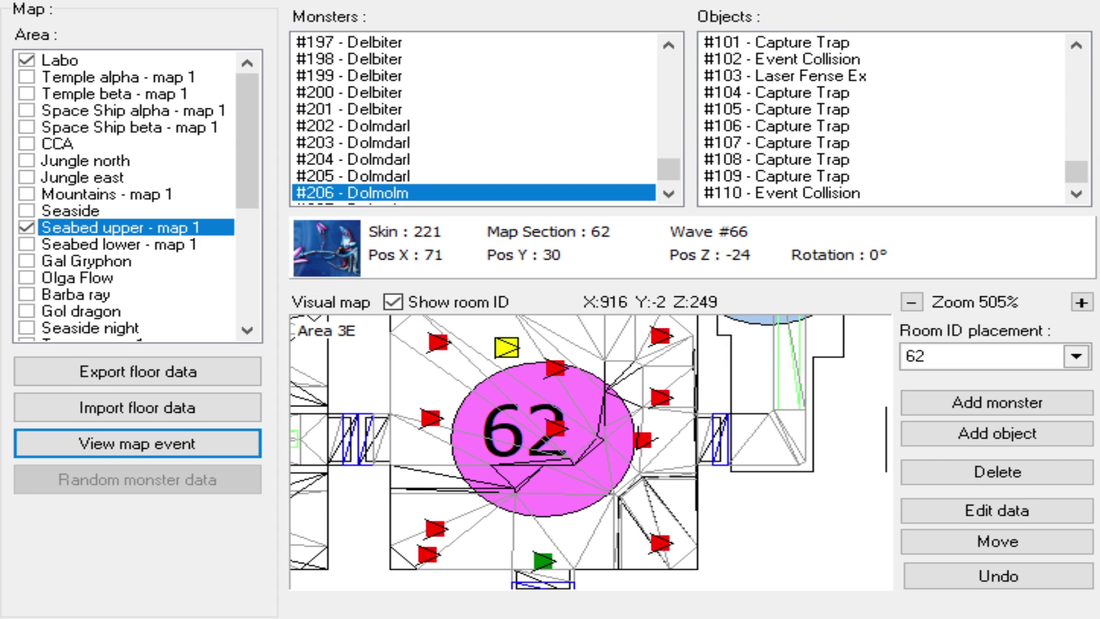
- Place three wave 67 Morfos in room 62: near the north entrance, on the west side and south of the centre
{"action": "scroll", "coordinate": [569, 478], "scroll_direction": "up", "scroll_amount": 1}
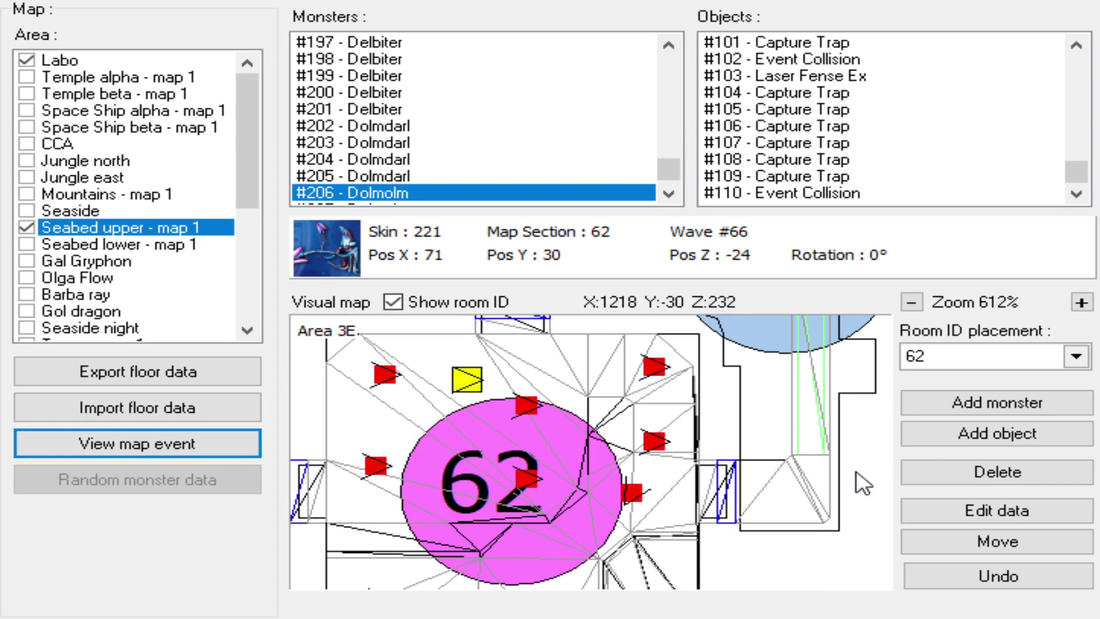
{"action": "left_click", "coordinate": [1030, 411]}
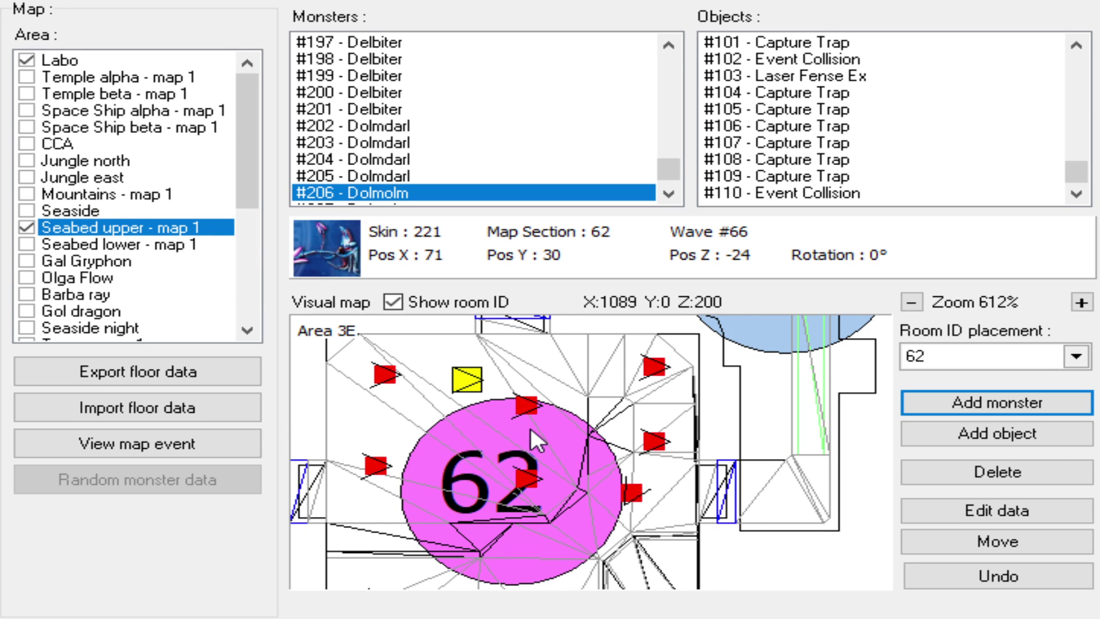
{"action": "scroll", "coordinate": [453, 438], "scroll_direction": "up", "scroll_amount": 1}
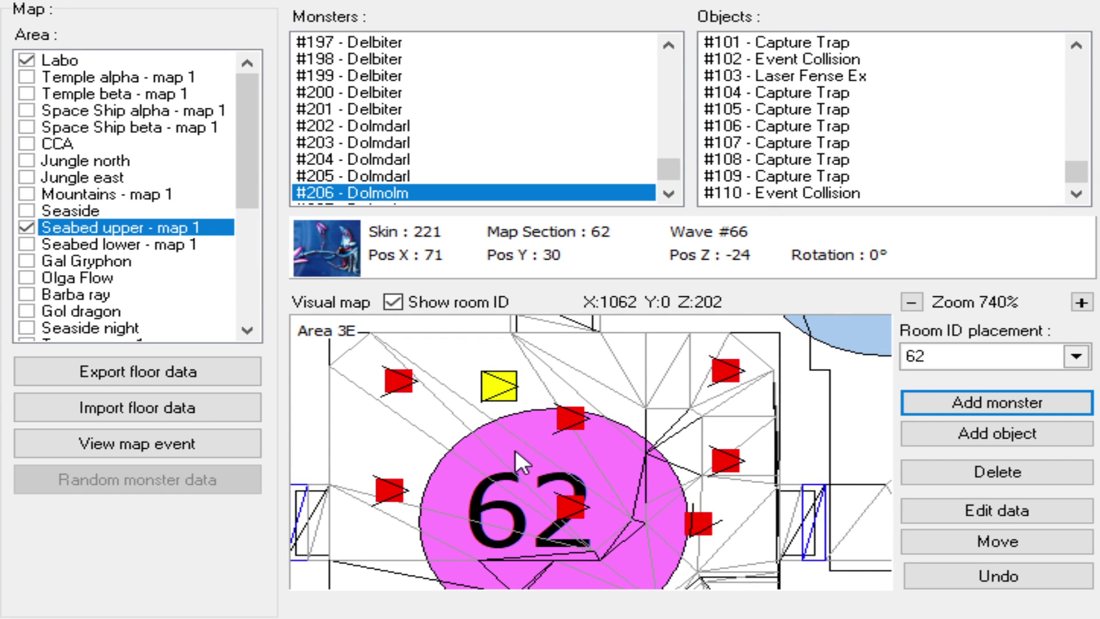
{"action": "scroll", "coordinate": [514, 452], "scroll_direction": "up", "scroll_amount": 1}
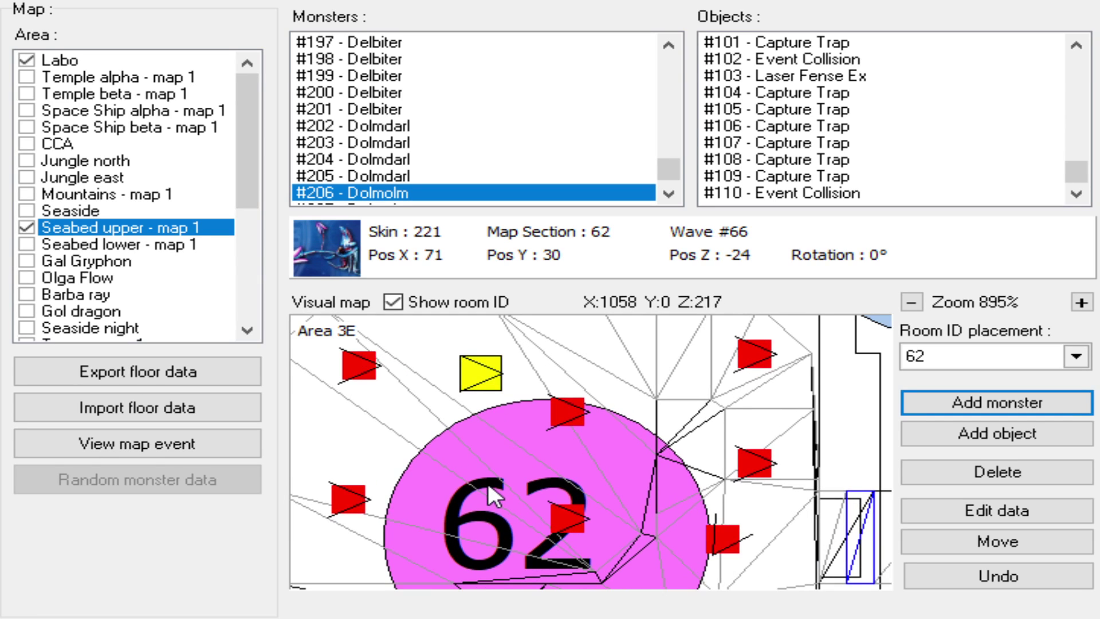
{"action": "scroll", "coordinate": [503, 451], "scroll_direction": "down", "scroll_amount": 2}
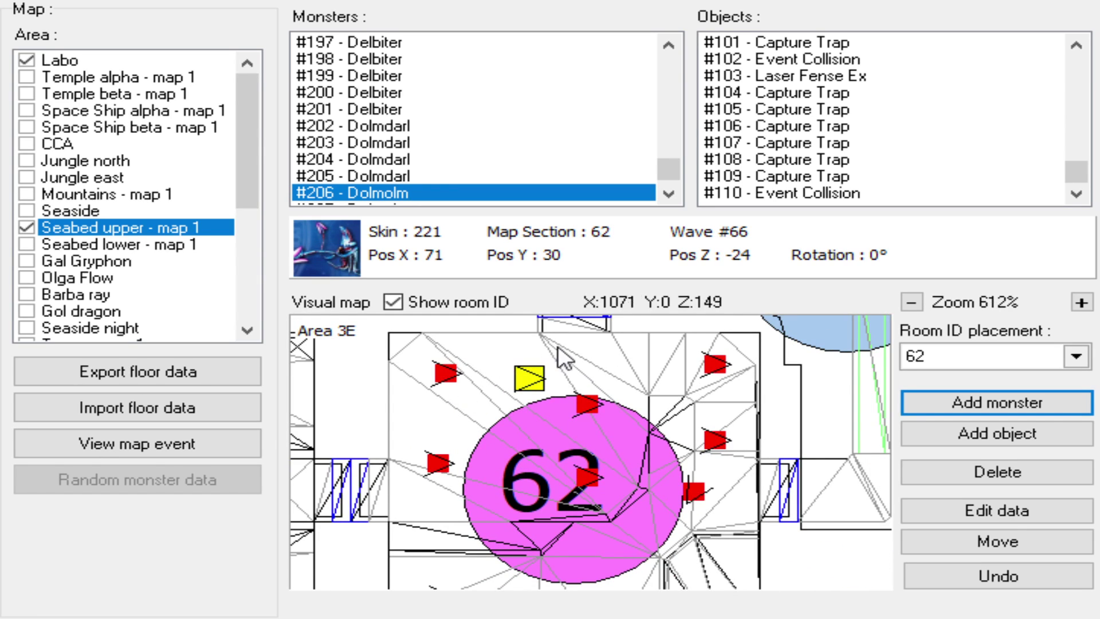
{"action": "left_click", "coordinate": [577, 357]}
{"action": "left_click", "coordinate": [577, 356]}
{"action": "left_click", "coordinate": [928, 541]}
{"action": "left_click", "coordinate": [452, 526]}
{"action": "scroll", "coordinate": [514, 494], "scroll_direction": "down", "scroll_amount": 1}
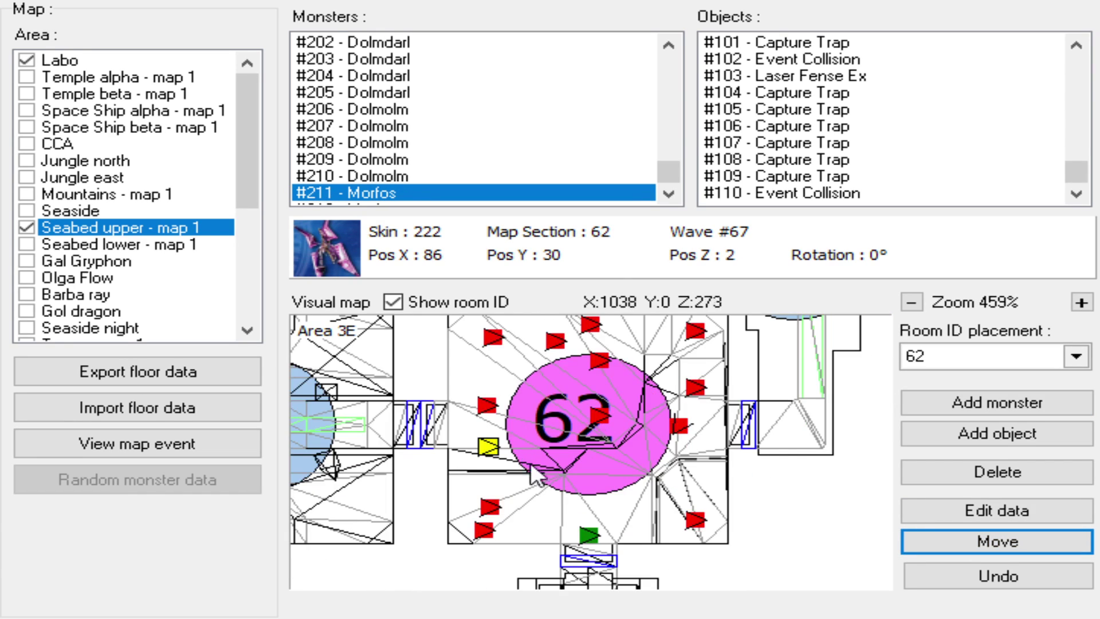
{"action": "left_click", "coordinate": [617, 502]}
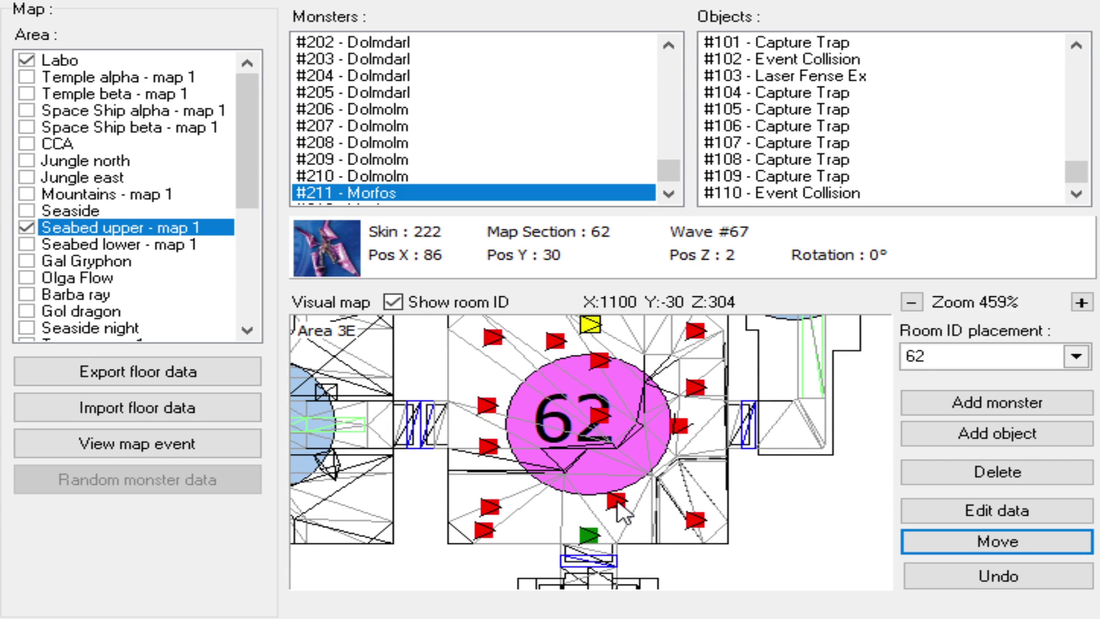
- Move room 62's western Morfos to just northwest of the centre, about X 19, Z -37, and open the map events
{"action": "left_click", "coordinate": [488, 446]}
{"action": "left_click", "coordinate": [974, 541]}
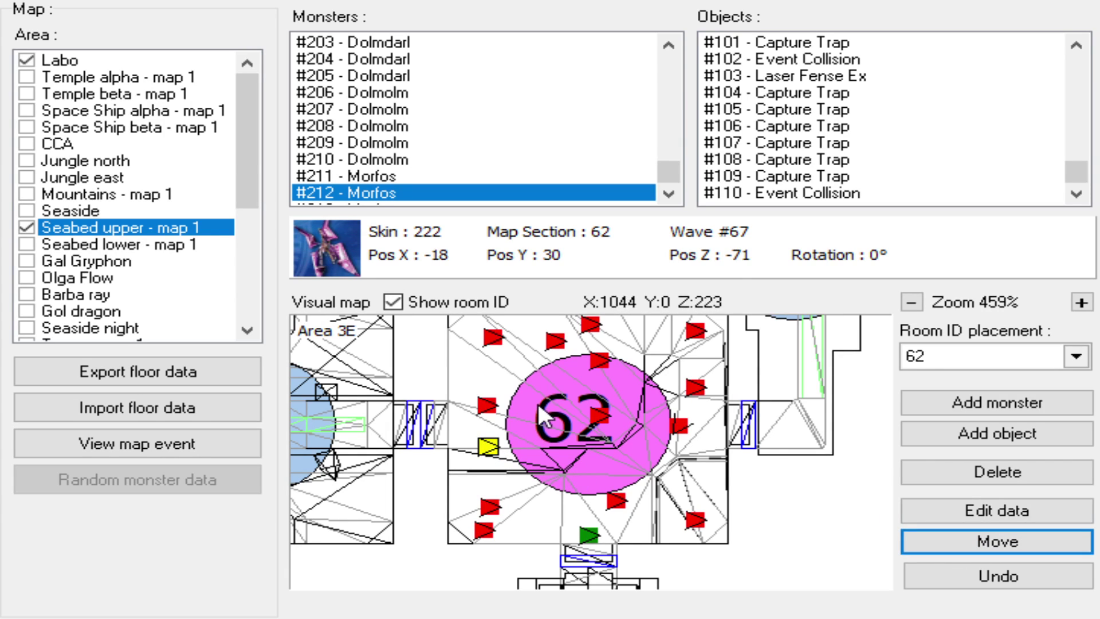
{"action": "left_click", "coordinate": [538, 402]}
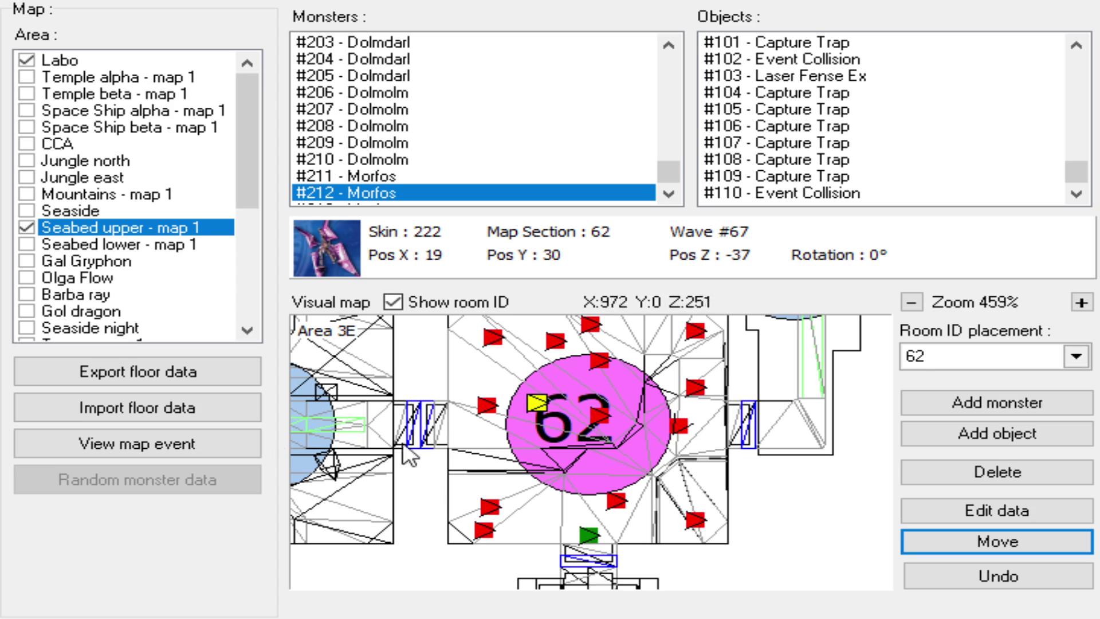
{"action": "left_click", "coordinate": [172, 450]}
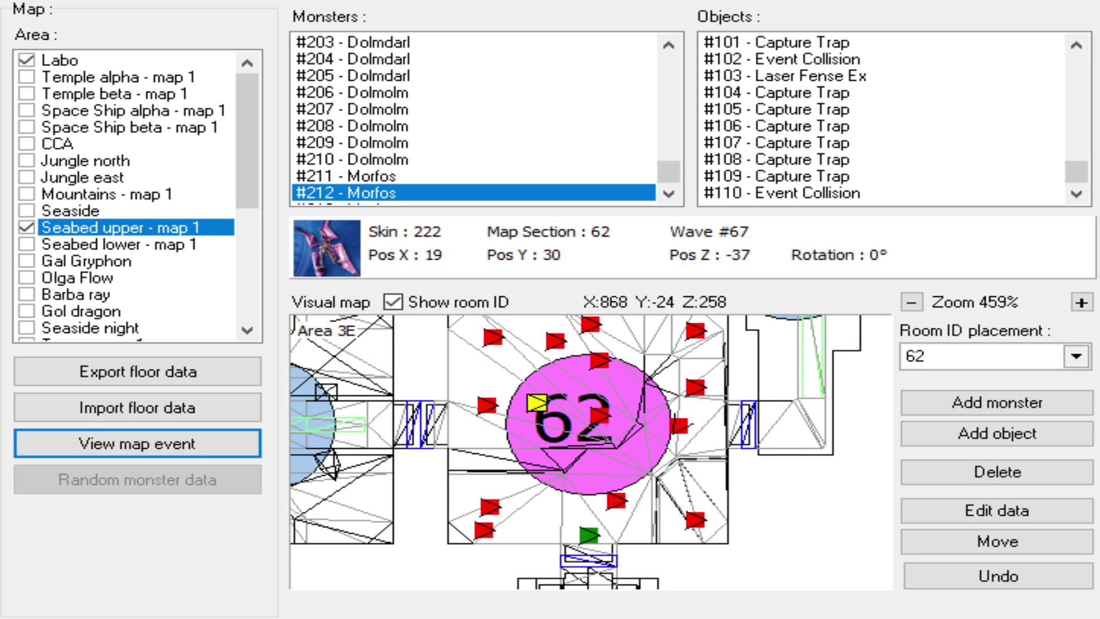
- Place two wave 68 Recoboxes in room 62, in the northwest and southeast, and open the map events
{"action": "left_click", "coordinate": [997, 402]}
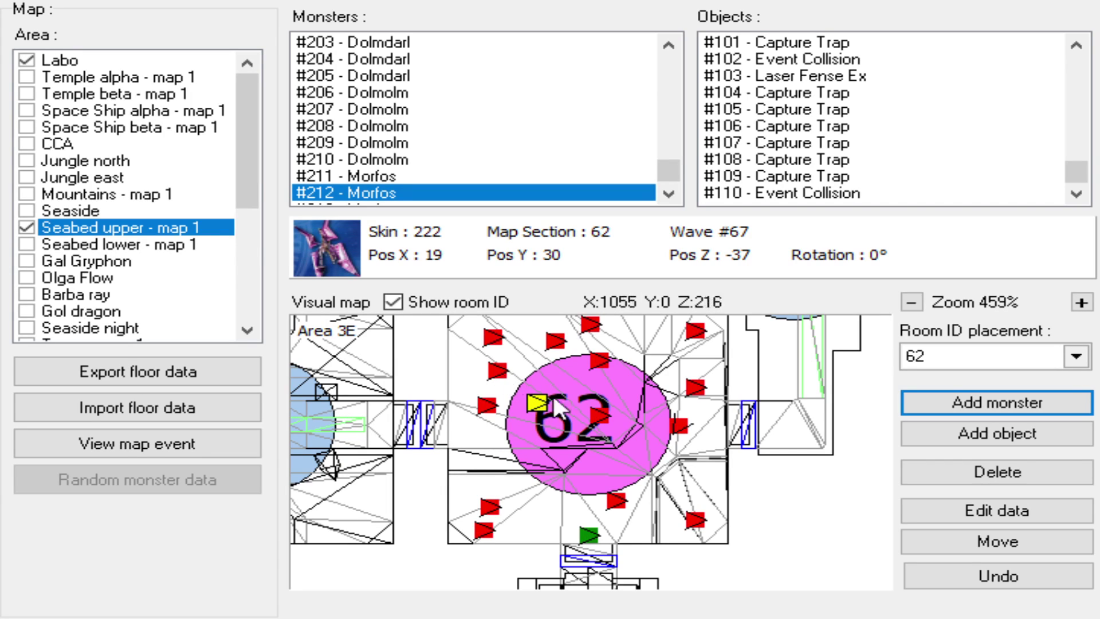
{"action": "left_click", "coordinate": [497, 371]}
{"action": "left_click", "coordinate": [916, 543]}
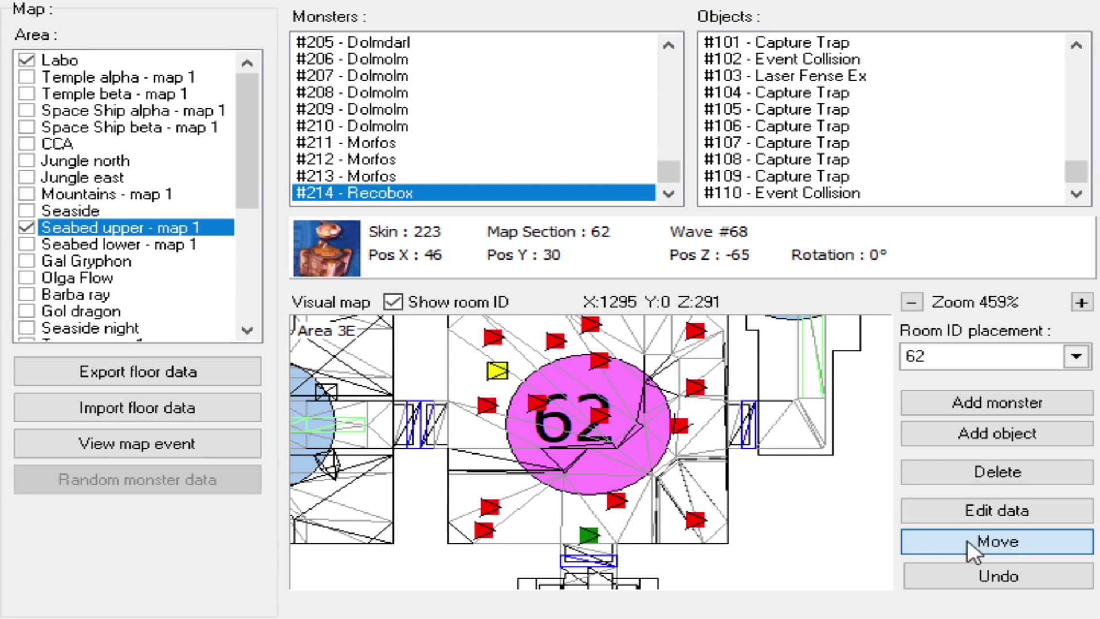
{"action": "left_click", "coordinate": [687, 499]}
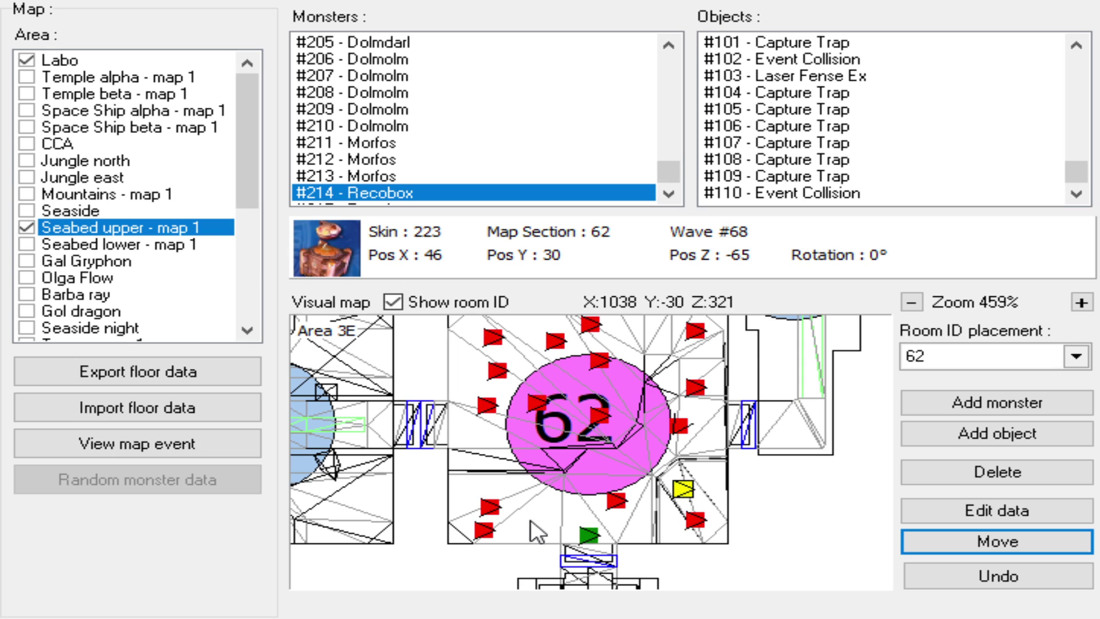
{"action": "left_click", "coordinate": [688, 493]}
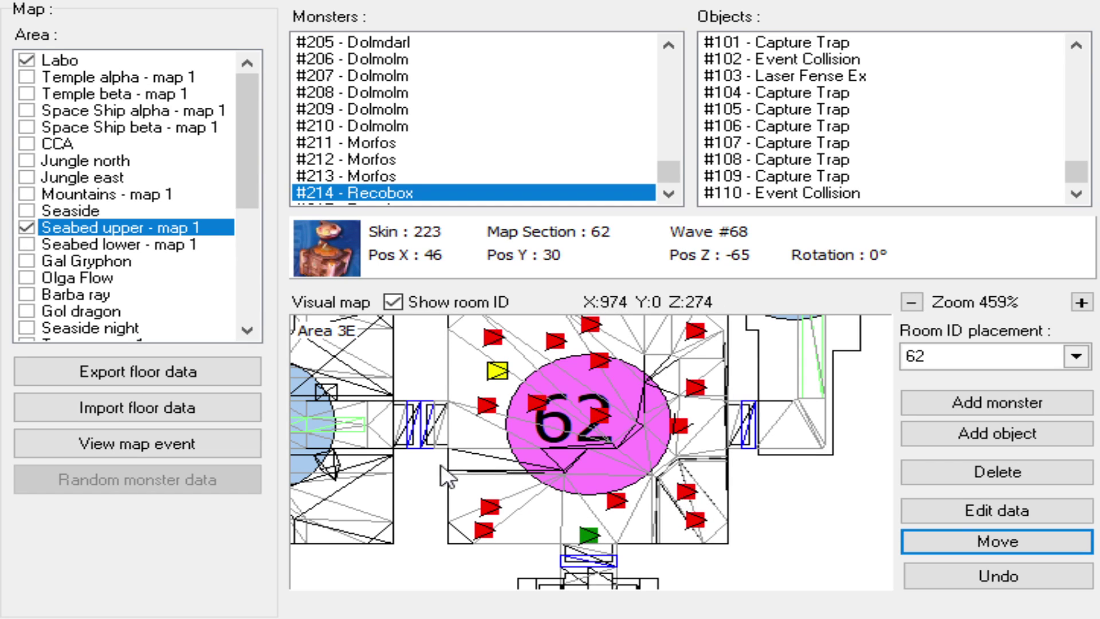
{"action": "left_click", "coordinate": [167, 444]}
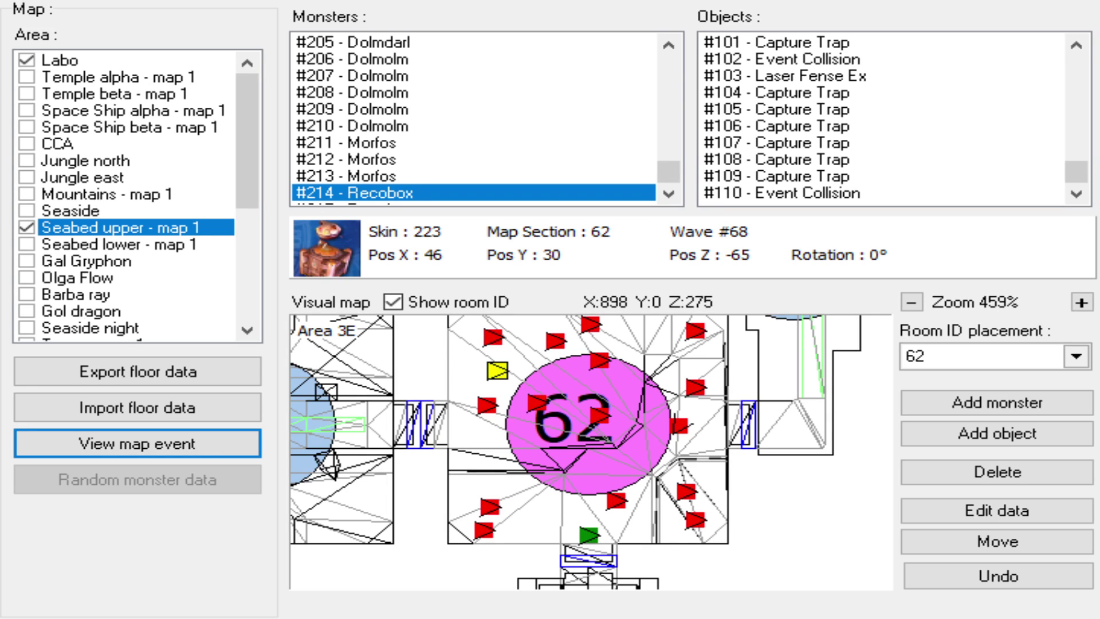
- Place a wave 69 Sinow Zoa in the southwest of room 62, about X -68, Z -40, and open its data
{"action": "left_click", "coordinate": [968, 402]}
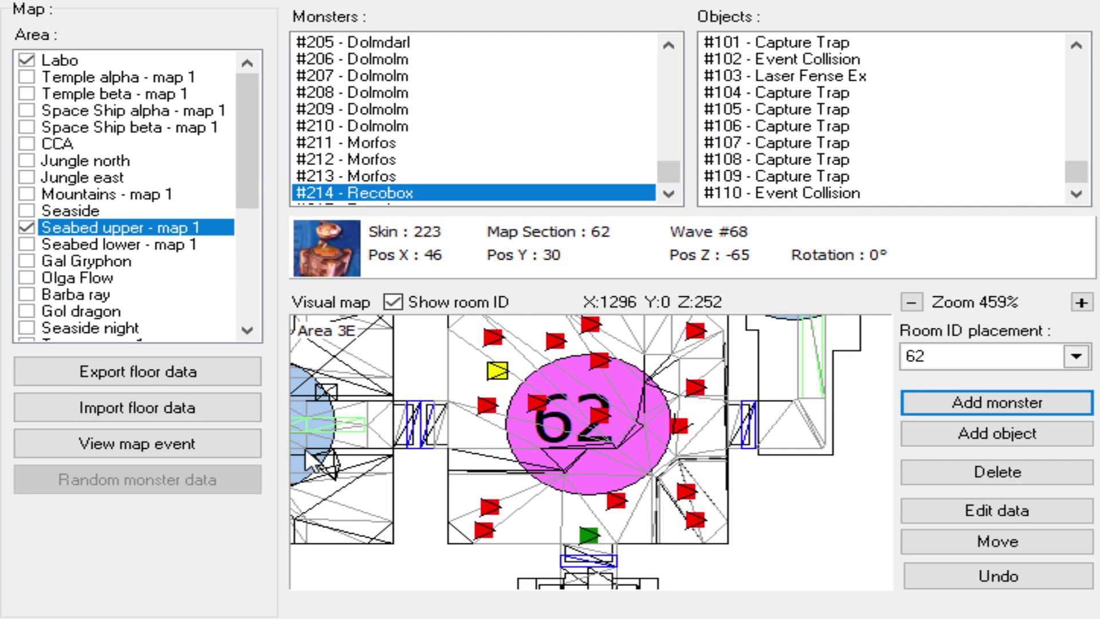
{"action": "scroll", "coordinate": [544, 502], "scroll_direction": "up", "scroll_amount": 3}
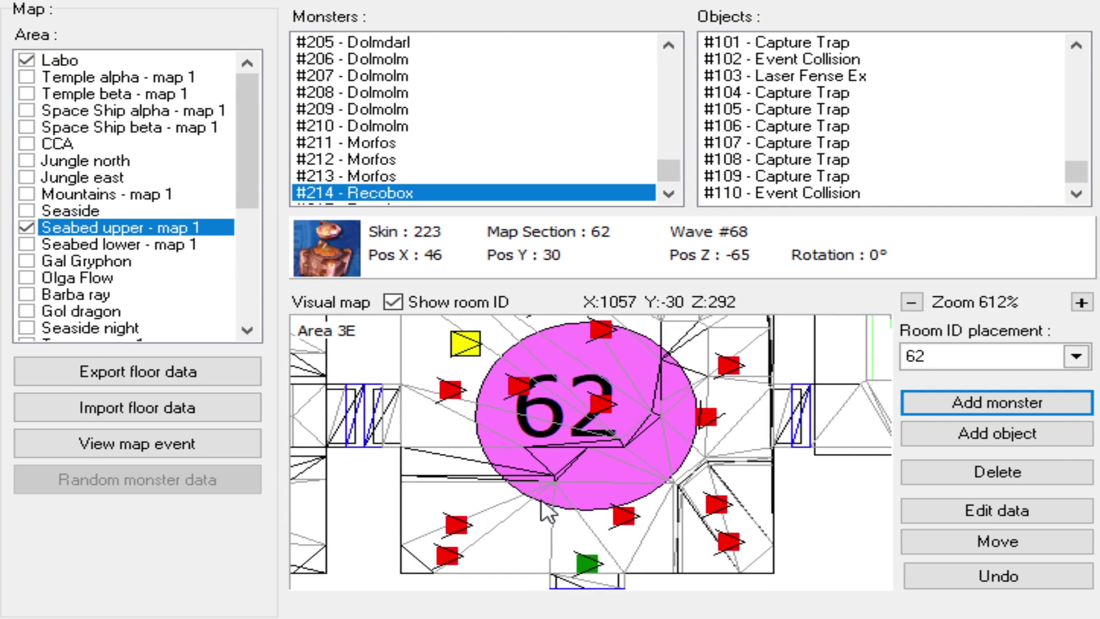
{"action": "left_click", "coordinate": [510, 529]}
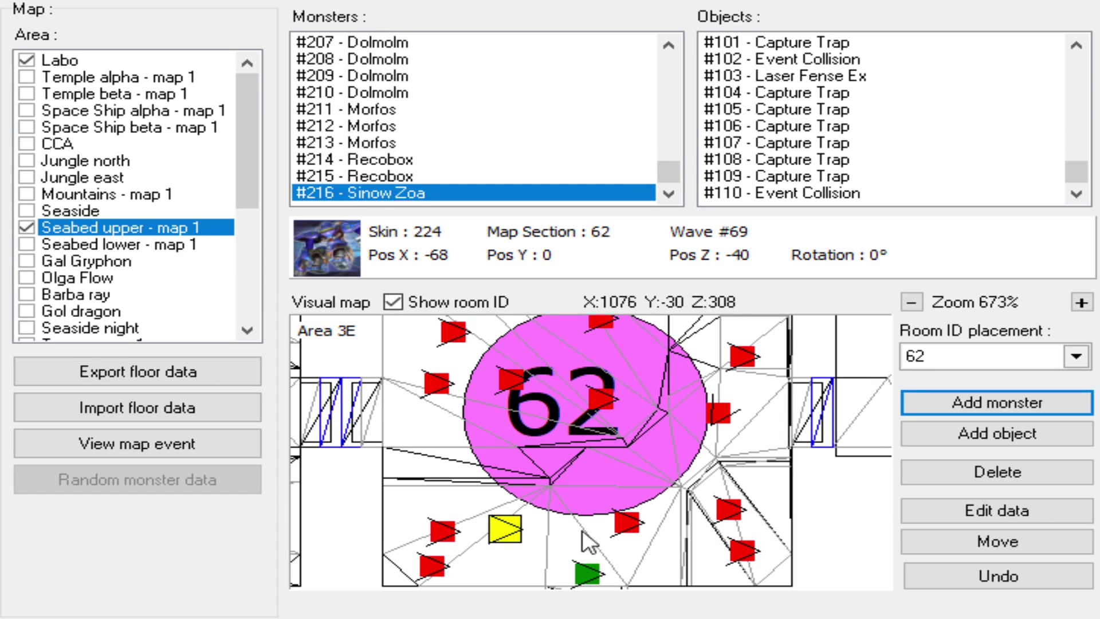
{"action": "left_click", "coordinate": [931, 510]}
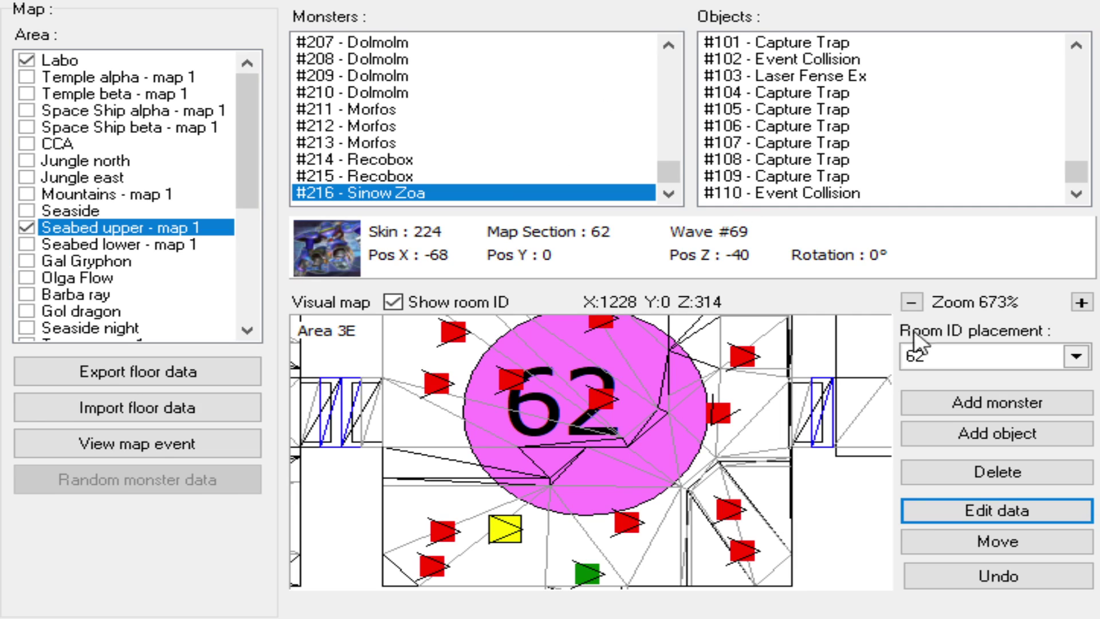
- Place two more wave 69 Sinow Zoas in room 62, one in the southeast and one in the northwest
{"action": "left_click", "coordinate": [1012, 544]}
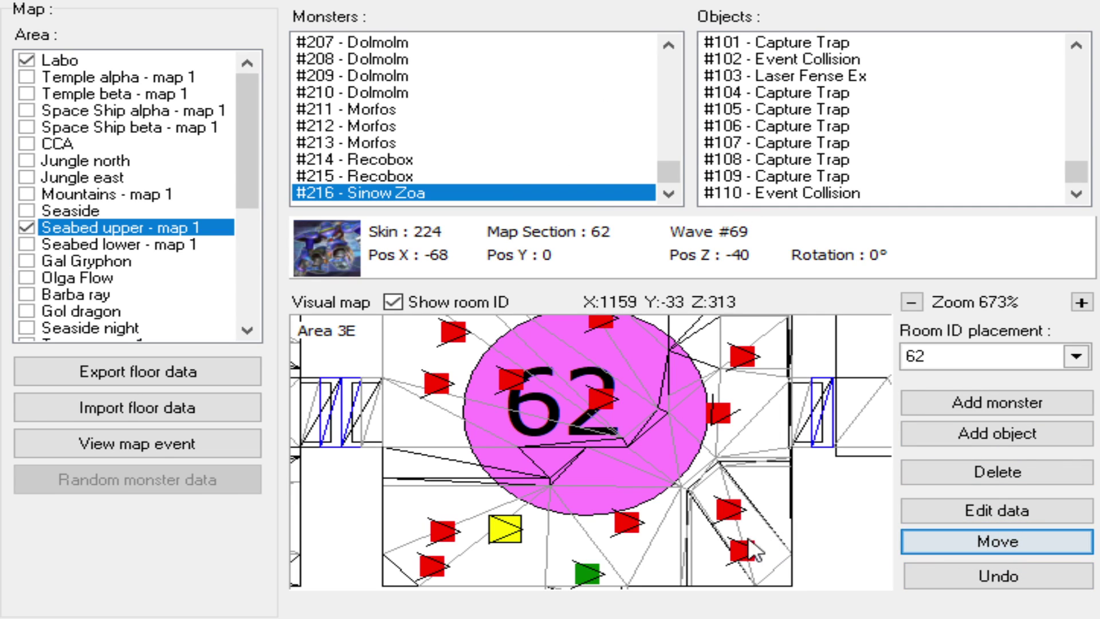
{"action": "left_click", "coordinate": [673, 562]}
{"action": "left_click", "coordinate": [510, 333]}
- Place a Laser Fense Ex in room 62's west doorway, about X 1, Z -110, turn it to point north and open its data
{"action": "scroll", "coordinate": [498, 358], "scroll_direction": "down", "scroll_amount": 7}
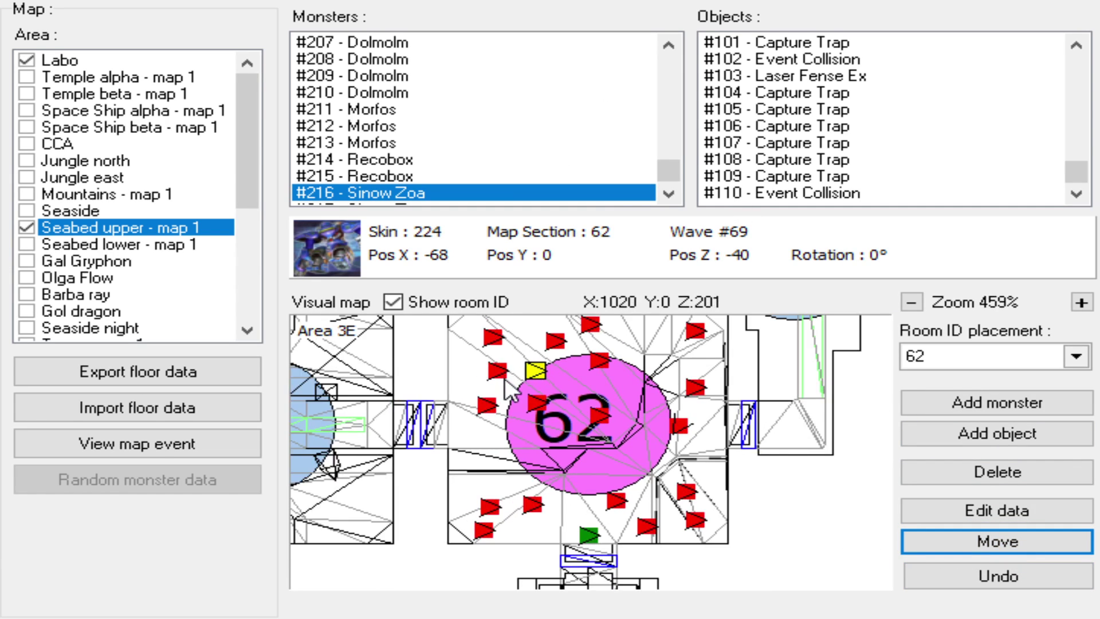
{"action": "mouse_move", "coordinate": [495, 397]}
{"action": "left_mouse_down"}
{"action": "mouse_move", "coordinate": [586, 462]}
{"action": "mouse_move", "coordinate": [626, 453]}
{"action": "left_mouse_up"}
{"action": "scroll", "coordinate": [627, 451], "scroll_direction": "up", "scroll_amount": 3}
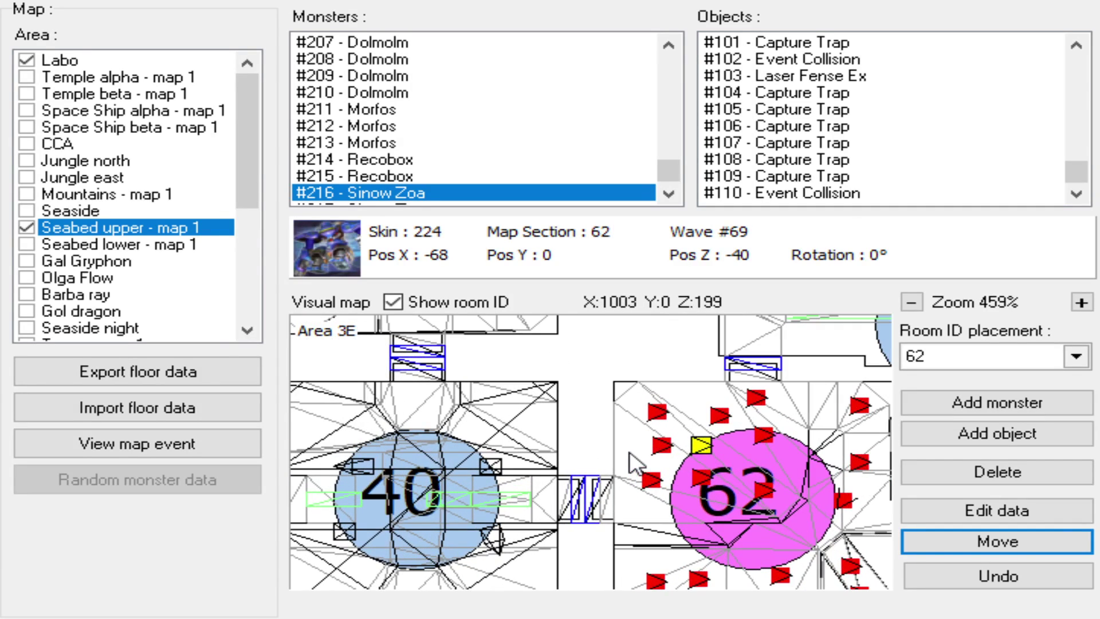
{"action": "scroll", "coordinate": [703, 444], "scroll_direction": "down", "scroll_amount": 1}
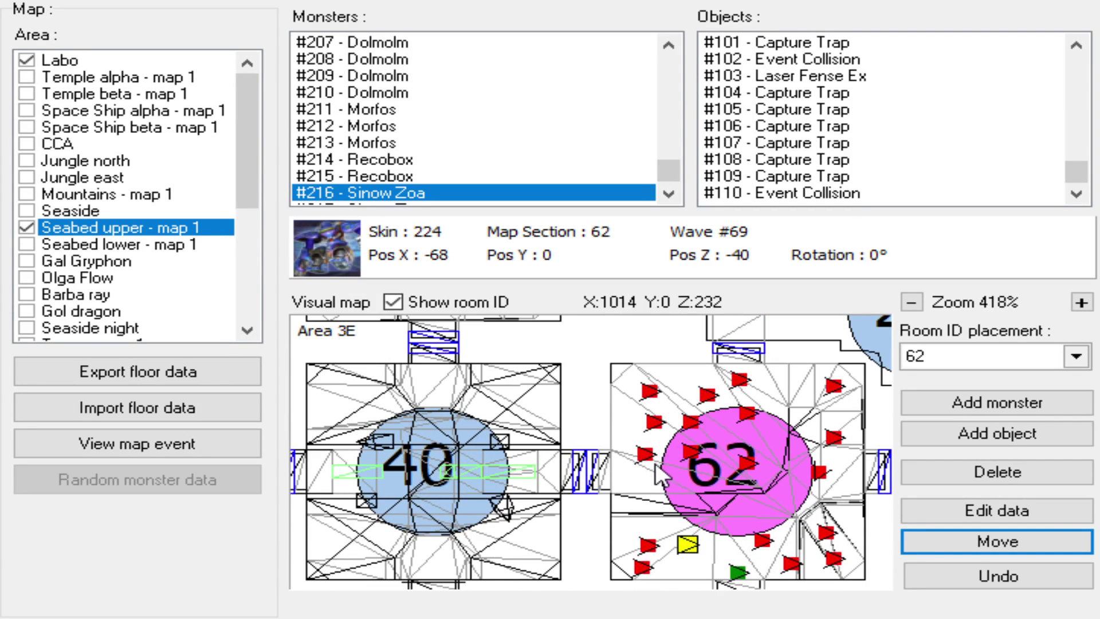
{"action": "scroll", "coordinate": [665, 475], "scroll_direction": "up", "scroll_amount": 8}
{"action": "scroll", "coordinate": [662, 486], "scroll_direction": "up", "scroll_amount": 1}
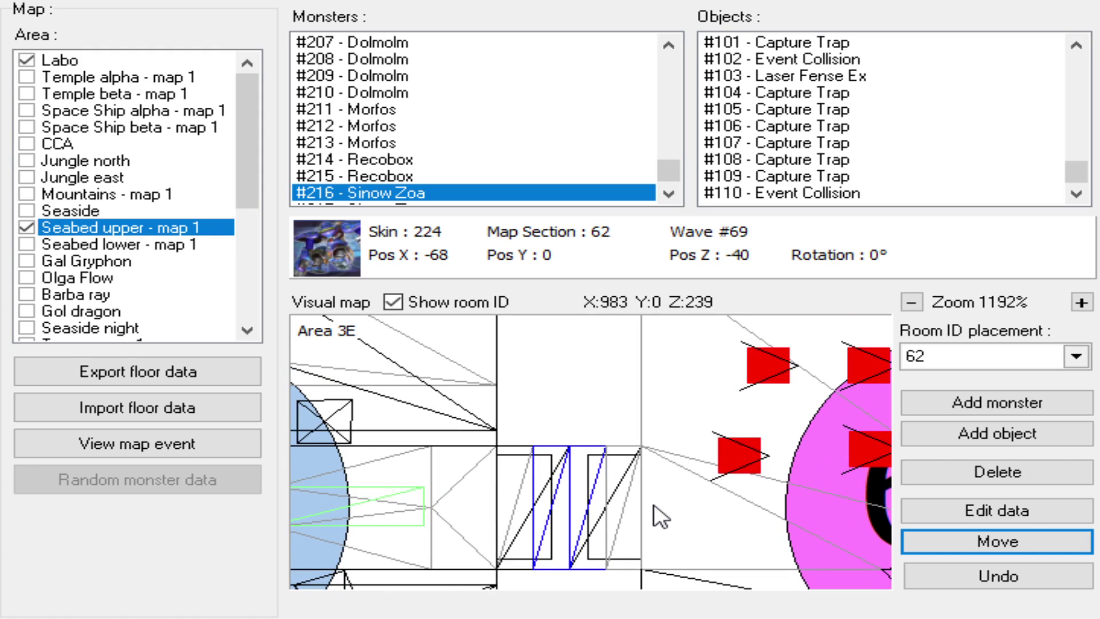
{"action": "left_click", "coordinate": [1004, 438]}
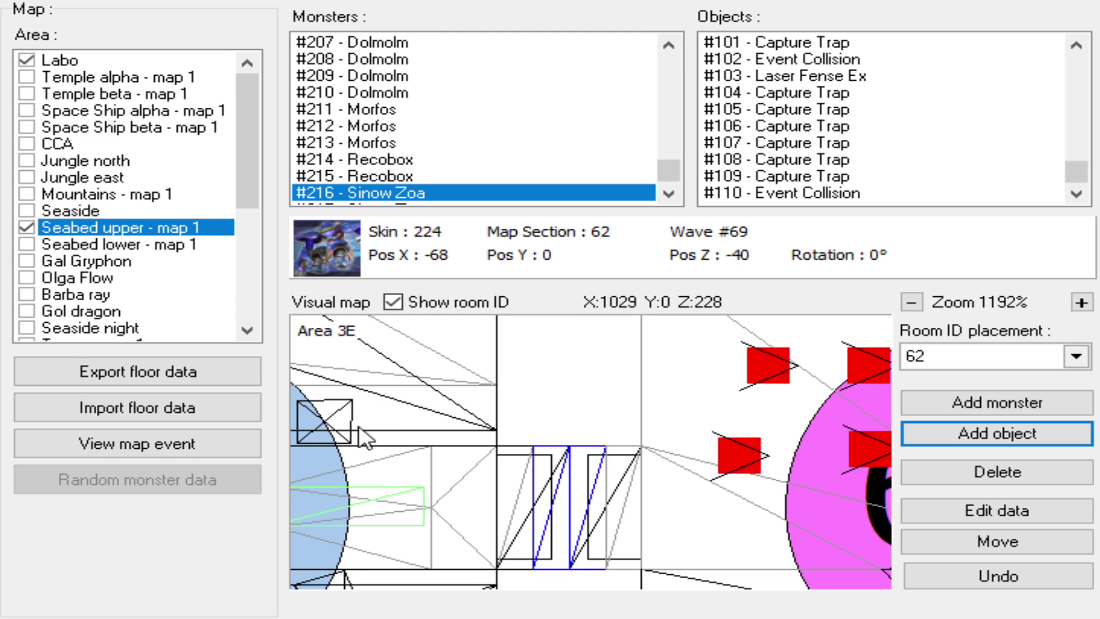
{"action": "left_click", "coordinate": [605, 503]}
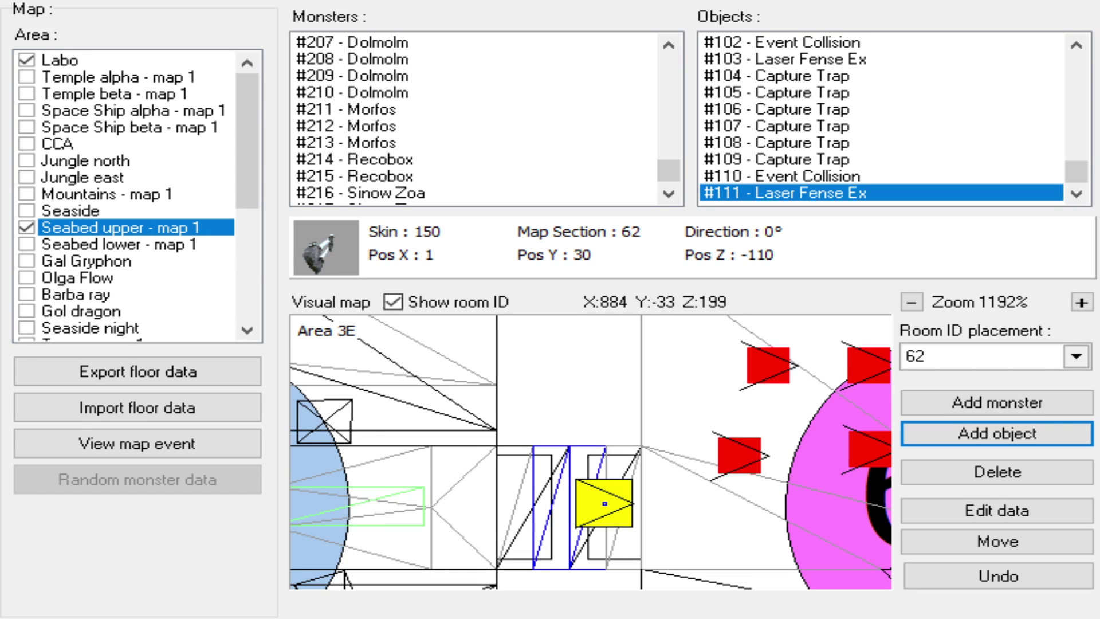
{"action": "scroll", "coordinate": [604, 503], "scroll_direction": "up", "scroll_amount": 1}
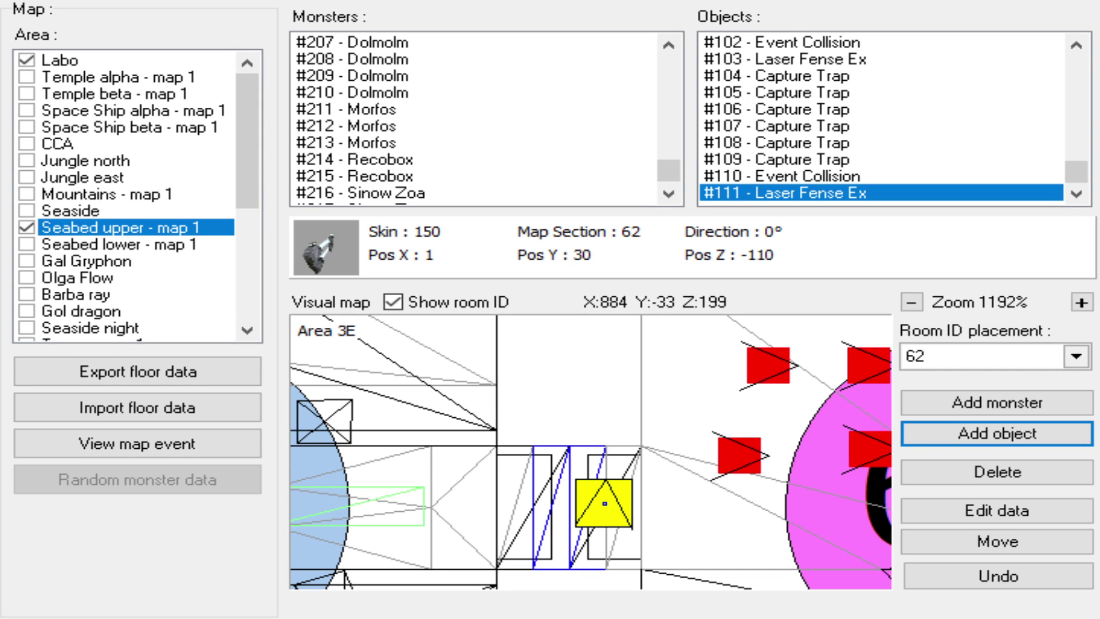
{"action": "left_click", "coordinate": [609, 511]}
{"action": "left_click", "coordinate": [894, 507]}
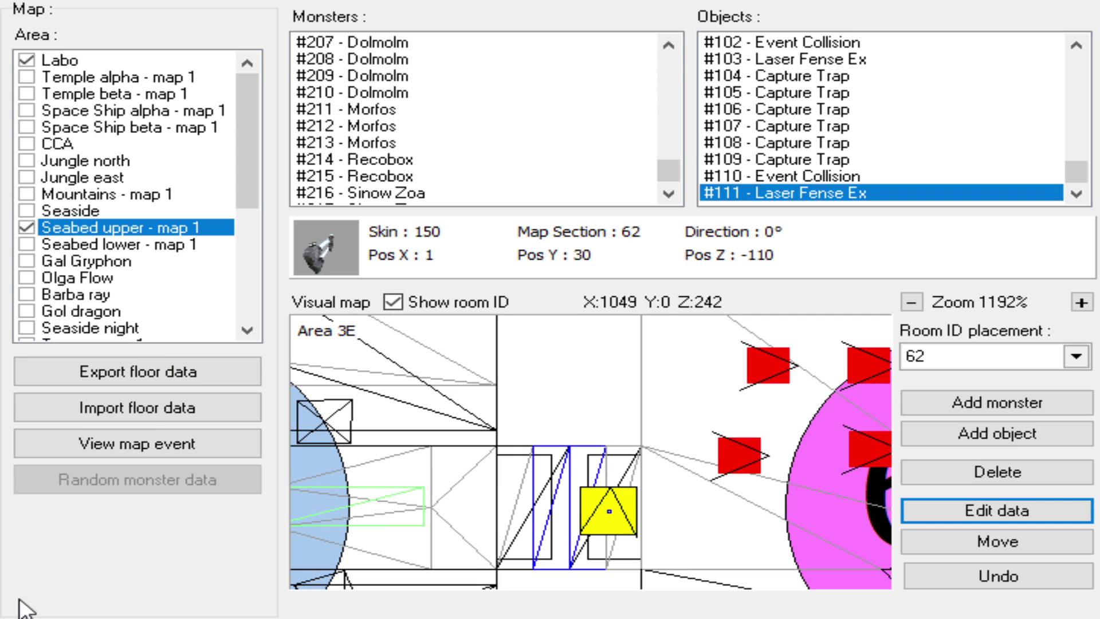
- Open the map events of the Seabed upper map
{"action": "scroll", "coordinate": [453, 461], "scroll_direction": "down", "scroll_amount": 3}
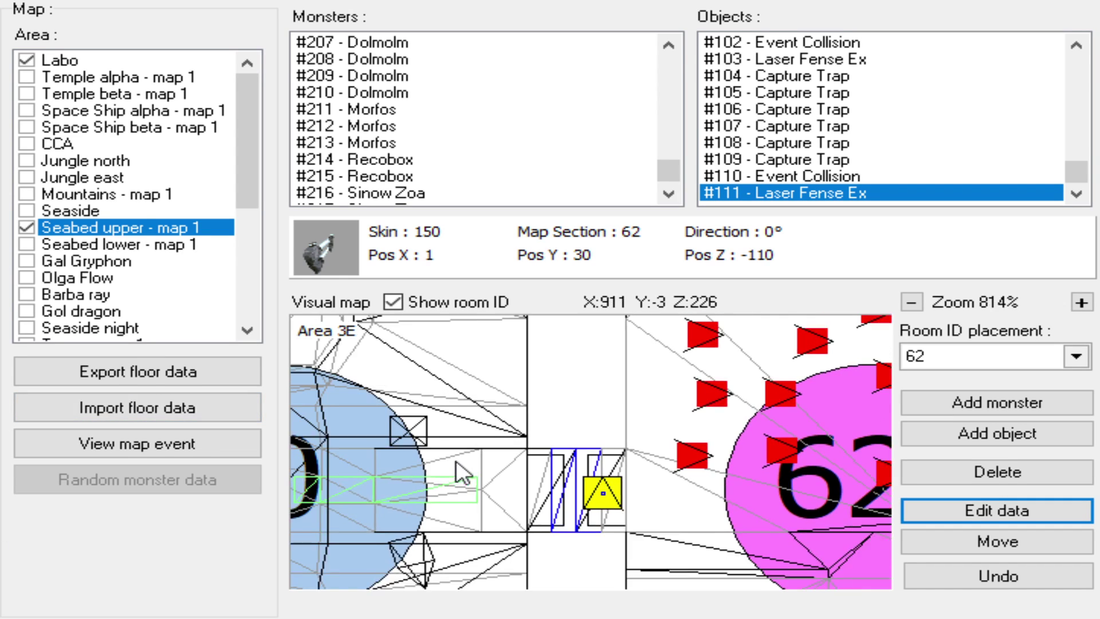
{"action": "scroll", "coordinate": [487, 470], "scroll_direction": "down", "scroll_amount": 1}
{"action": "left_click_drag", "start_coordinate": [474, 459], "coordinate": [572, 312]}
{"action": "scroll", "coordinate": [575, 459], "scroll_direction": "up", "scroll_amount": 1}
{"action": "left_click_drag", "start_coordinate": [575, 460], "coordinate": [502, 466]}
{"action": "scroll", "coordinate": [555, 490], "scroll_direction": "down", "scroll_amount": 3}
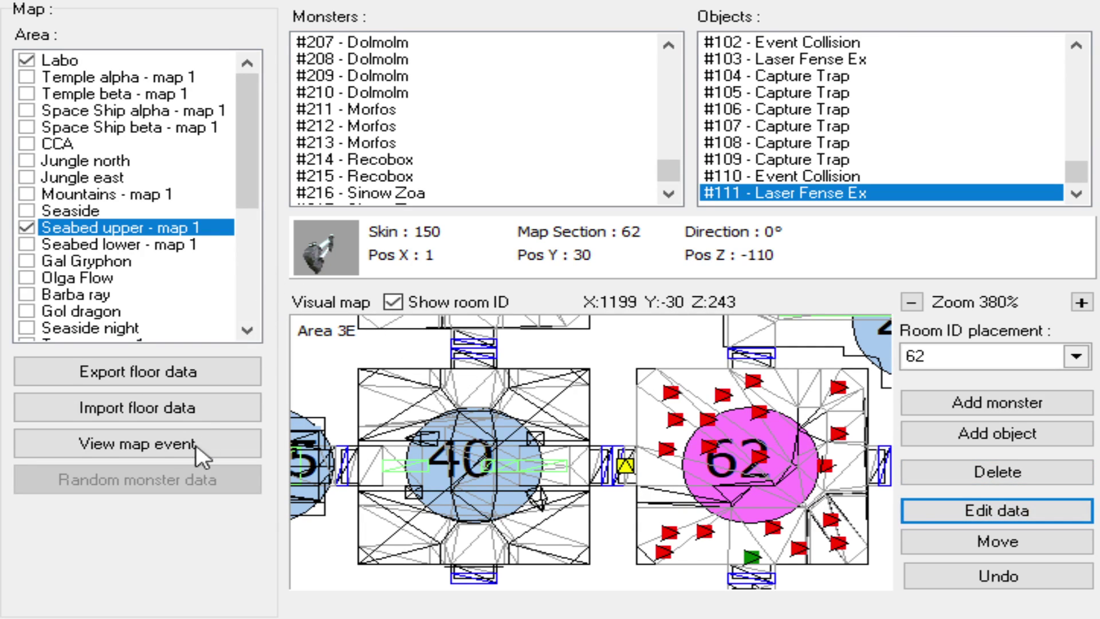
{"action": "left_click", "coordinate": [151, 444]}
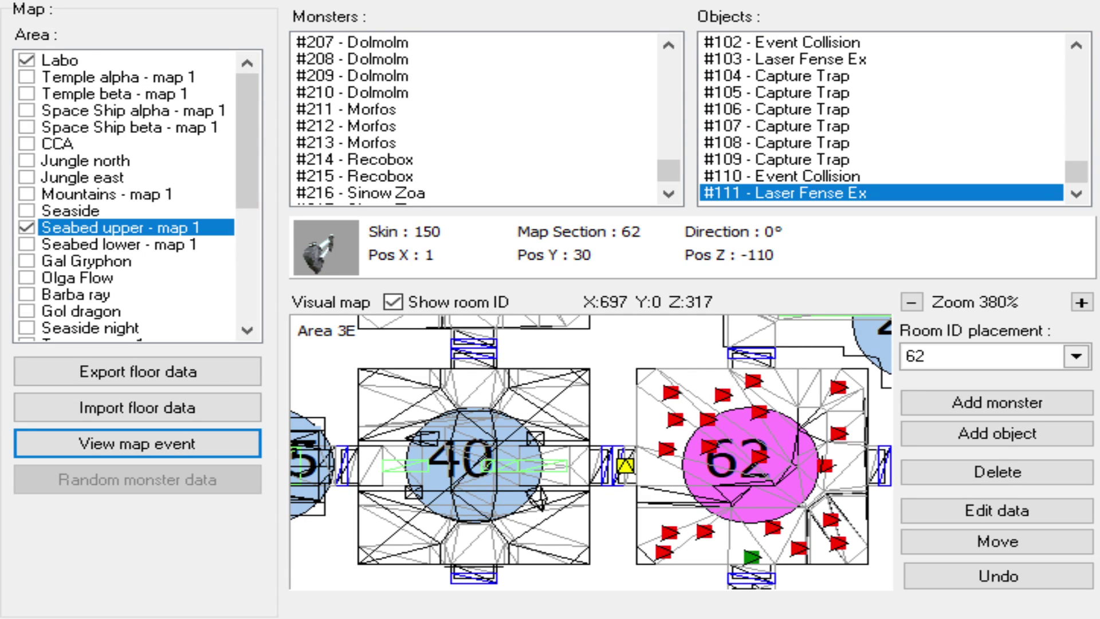
- Examine the map layout around rooms 240, 233, 61 and 252 and the connections leading to room 62
{"action": "scroll", "coordinate": [571, 465], "scroll_direction": "up", "scroll_amount": 3}
{"action": "scroll", "coordinate": [571, 465], "scroll_direction": "down", "scroll_amount": 8}
{"action": "left_click_drag", "start_coordinate": [541, 493], "coordinate": [580, 417]}
{"action": "scroll", "coordinate": [599, 453], "scroll_direction": "up", "scroll_amount": 7}
{"action": "scroll", "coordinate": [568, 425], "scroll_direction": "up", "scroll_amount": 4}
{"action": "scroll", "coordinate": [588, 392], "scroll_direction": "down", "scroll_amount": 3}
{"action": "mouse_move", "coordinate": [585, 336]}
{"action": "left_mouse_down"}
{"action": "mouse_move", "coordinate": [602, 401]}
{"action": "mouse_move", "coordinate": [706, 486]}
{"action": "left_mouse_up"}
{"action": "scroll", "coordinate": [682, 446], "scroll_direction": "down", "scroll_amount": 3}
{"action": "mouse_move", "coordinate": [661, 438]}
{"action": "left_mouse_down"}
{"action": "mouse_move", "coordinate": [618, 476]}
{"action": "mouse_move", "coordinate": [767, 501]}
{"action": "left_mouse_up"}
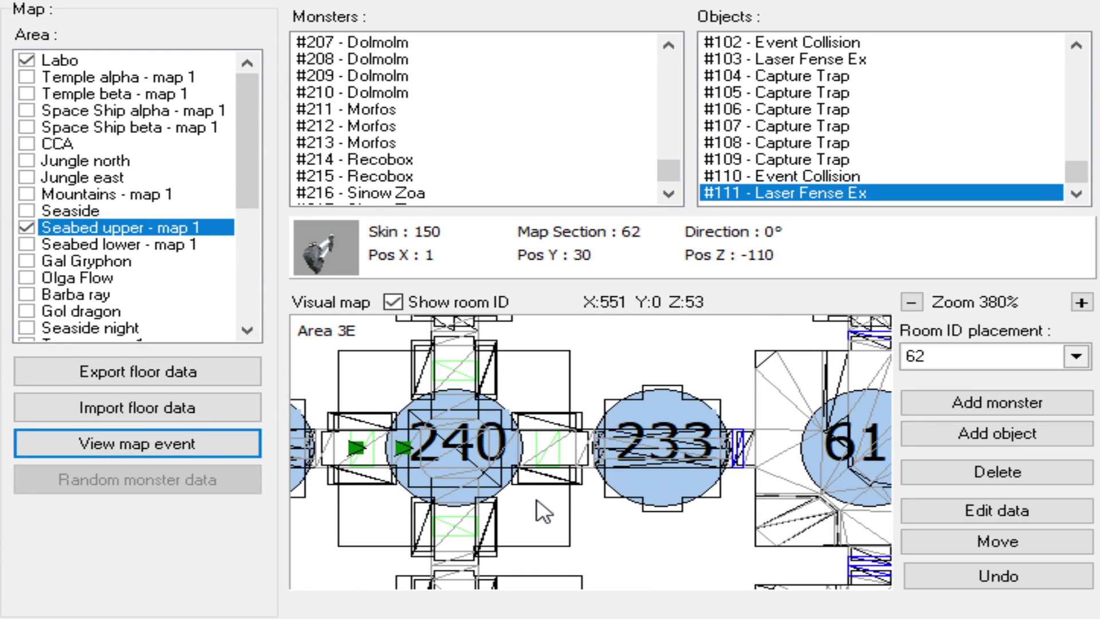
{"action": "scroll", "coordinate": [536, 470], "scroll_direction": "down", "scroll_amount": 2}
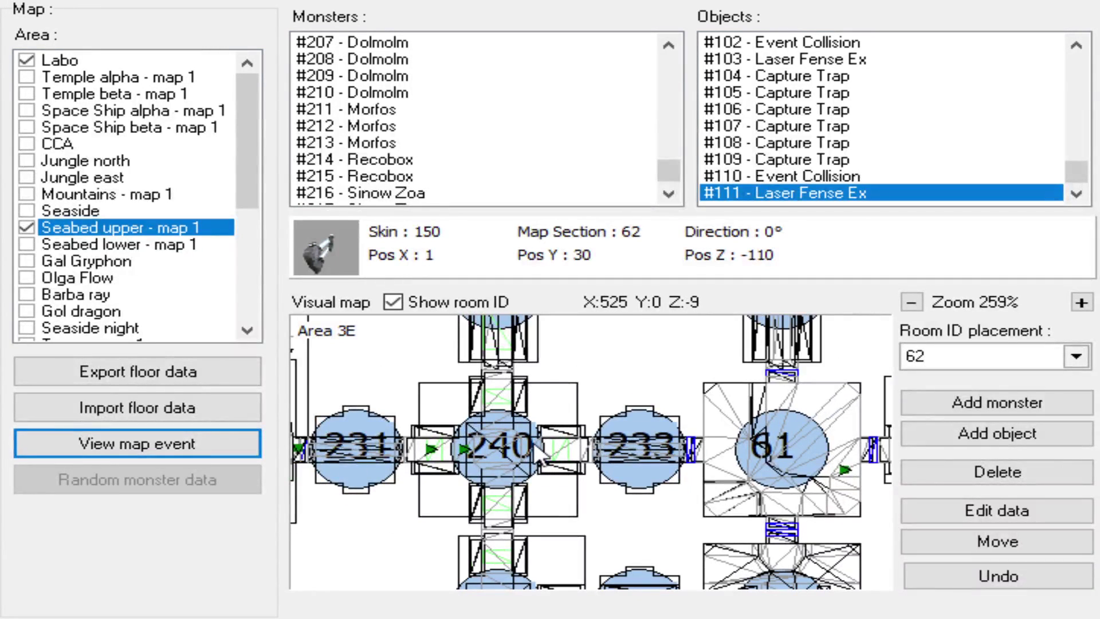
{"action": "left_click_drag", "start_coordinate": [535, 444], "coordinate": [364, 478]}
{"action": "scroll", "coordinate": [465, 464], "scroll_direction": "down", "scroll_amount": 1}
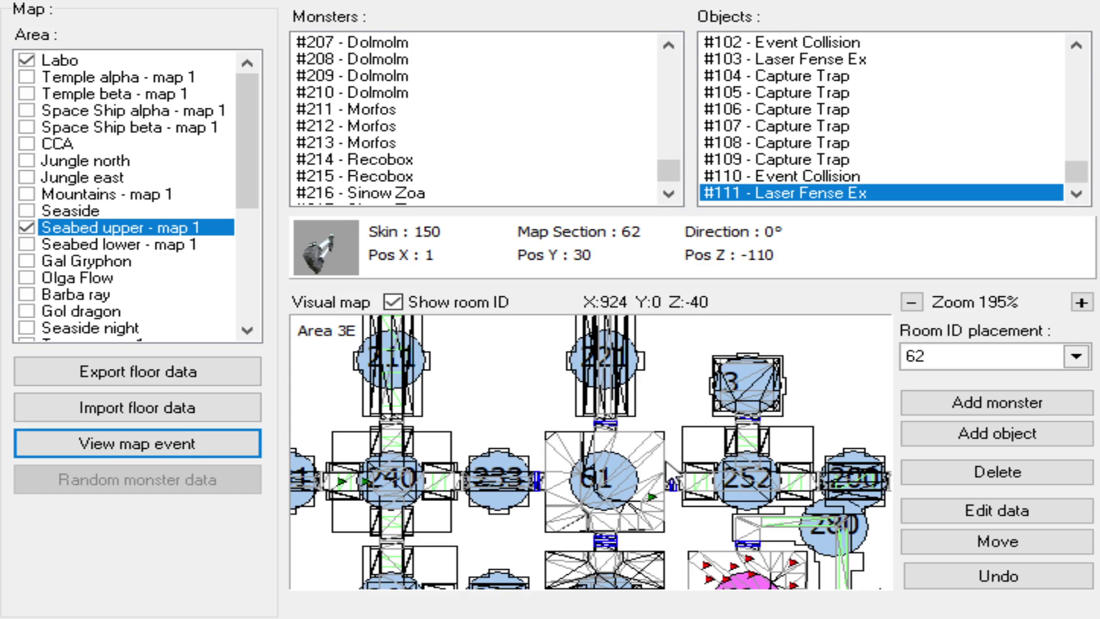
{"action": "left_click_drag", "start_coordinate": [696, 477], "coordinate": [564, 498]}
{"action": "scroll", "coordinate": [565, 496], "scroll_direction": "down", "scroll_amount": 2}
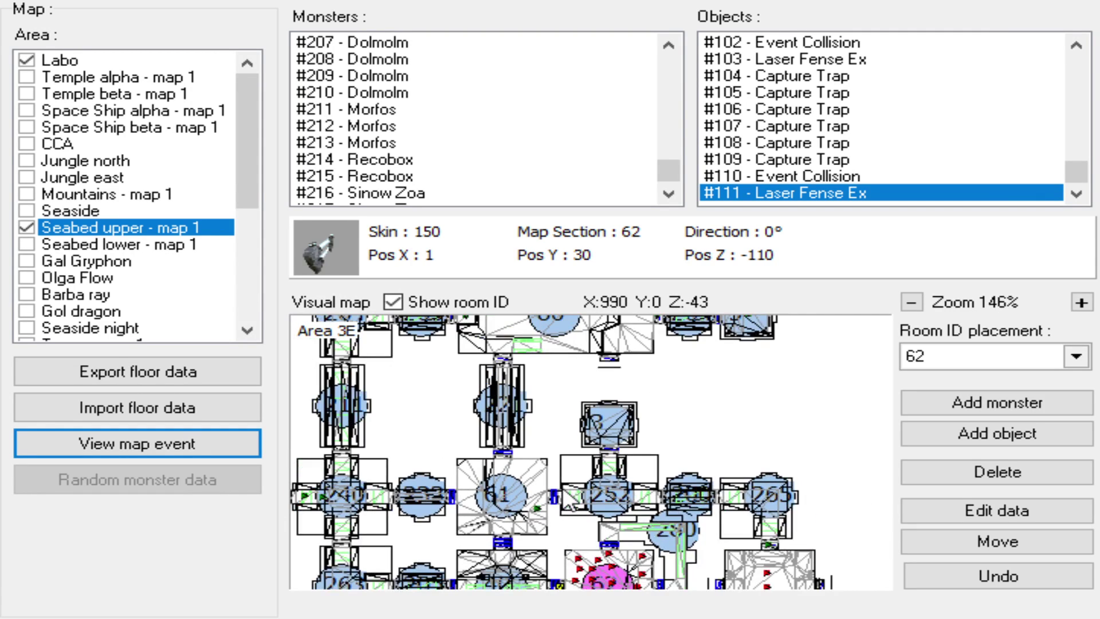
{"action": "scroll", "coordinate": [564, 499], "scroll_direction": "down", "scroll_amount": 1}
{"action": "scroll", "coordinate": [564, 499], "scroll_direction": "up", "scroll_amount": 4}
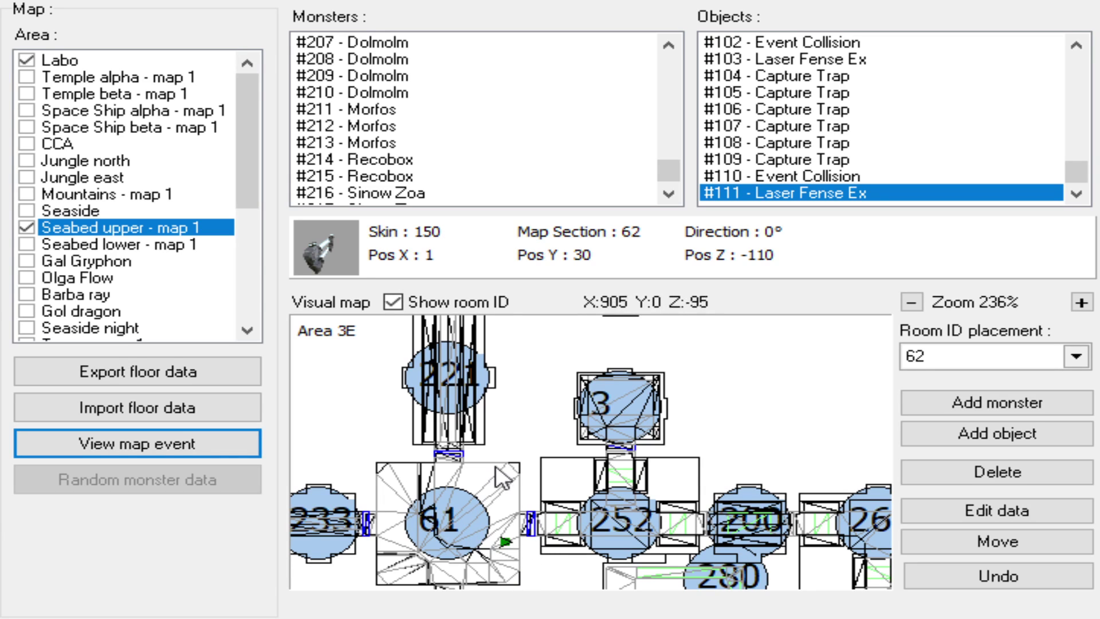
{"action": "scroll", "coordinate": [496, 504], "scroll_direction": "down", "scroll_amount": 2}
{"action": "left_click_drag", "start_coordinate": [496, 498], "coordinate": [529, 456]}
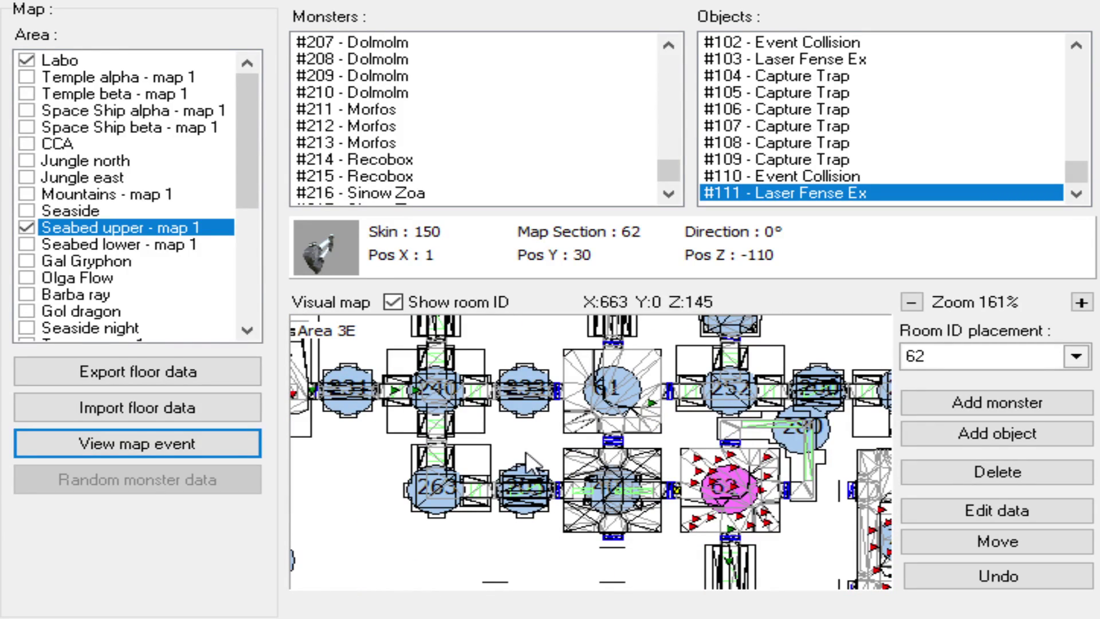
- Inspect rooms 263, 205, 40 and 61 and the passages between them on the visual map
{"action": "scroll", "coordinate": [490, 496], "scroll_direction": "up", "scroll_amount": 1}
{"action": "scroll", "coordinate": [492, 499], "scroll_direction": "up", "scroll_amount": 2}
{"action": "left_click_drag", "start_coordinate": [499, 360], "coordinate": [609, 464]}
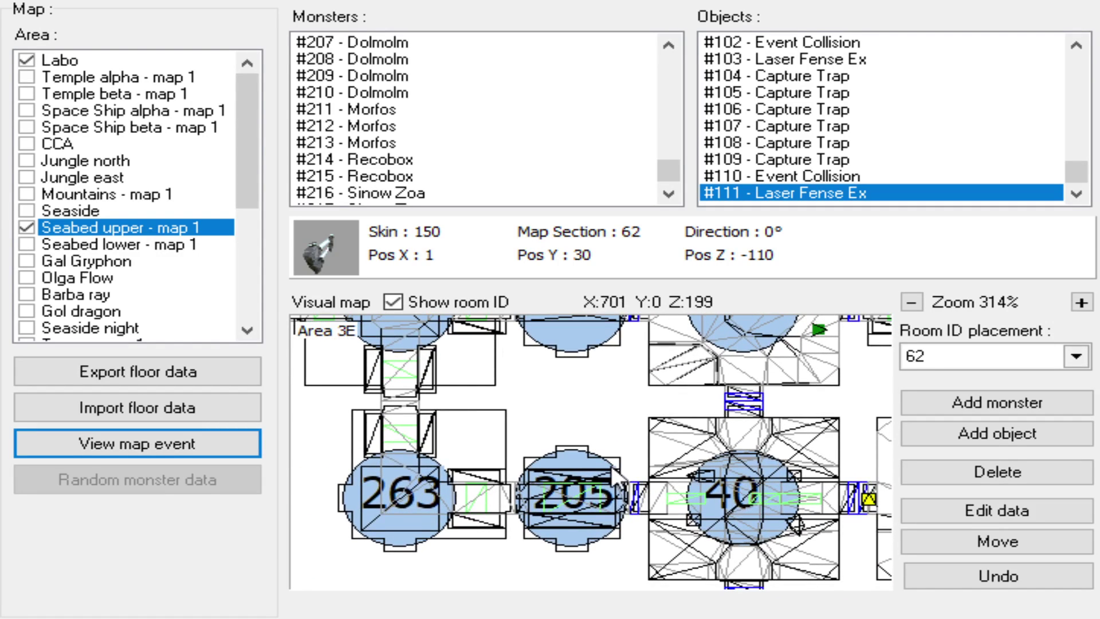
{"action": "scroll", "coordinate": [612, 455], "scroll_direction": "up", "scroll_amount": 2}
{"action": "scroll", "coordinate": [609, 467], "scroll_direction": "up", "scroll_amount": 1}
{"action": "scroll", "coordinate": [555, 447], "scroll_direction": "down", "scroll_amount": 3}
{"action": "left_click_drag", "start_coordinate": [597, 351], "coordinate": [560, 411]}
{"action": "left_click_drag", "start_coordinate": [542, 335], "coordinate": [627, 545]}
{"action": "left_click_drag", "start_coordinate": [561, 356], "coordinate": [559, 478]}
{"action": "scroll", "coordinate": [579, 470], "scroll_direction": "down", "scroll_amount": 4}
{"action": "left_click_drag", "start_coordinate": [577, 427], "coordinate": [526, 473]}
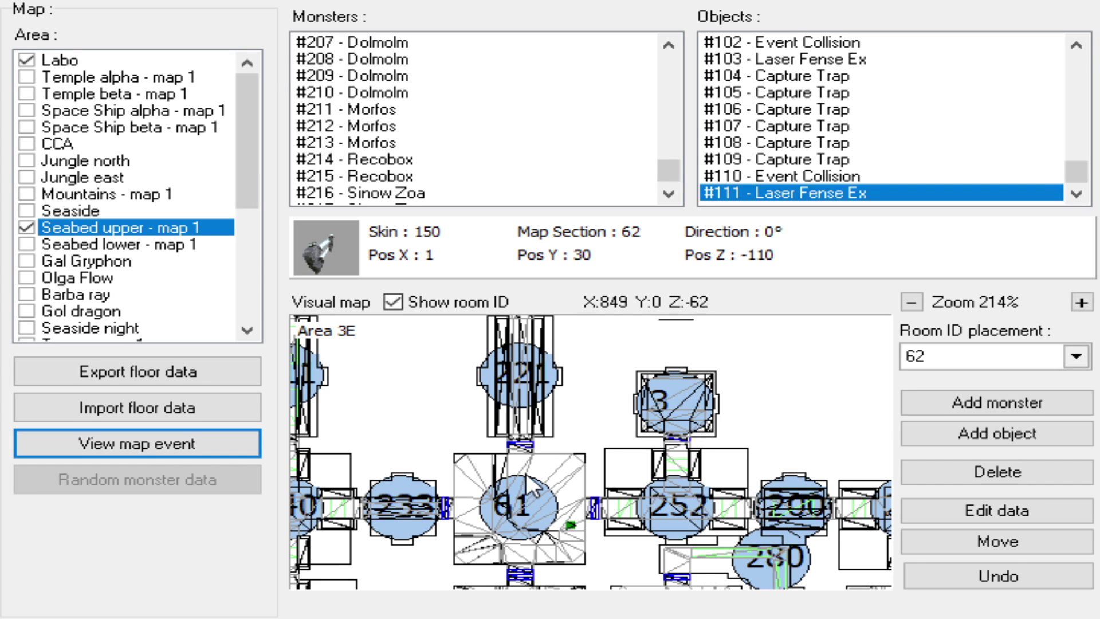
{"action": "scroll", "coordinate": [528, 424], "scroll_direction": "down", "scroll_amount": 1}
{"action": "left_click_drag", "start_coordinate": [528, 424], "coordinate": [534, 520]}
{"action": "left_click_drag", "start_coordinate": [645, 450], "coordinate": [658, 410]}
{"action": "mouse_move", "coordinate": [624, 550]}
{"action": "left_mouse_down"}
{"action": "mouse_move", "coordinate": [621, 454]}
{"action": "mouse_move", "coordinate": [576, 395]}
{"action": "mouse_move", "coordinate": [549, 427]}
{"action": "mouse_move", "coordinate": [550, 481]}
{"action": "mouse_move", "coordinate": [475, 473]}
{"action": "mouse_move", "coordinate": [475, 444]}
{"action": "mouse_move", "coordinate": [450, 419]}
{"action": "mouse_move", "coordinate": [553, 399]}
{"action": "mouse_move", "coordinate": [550, 416]}
{"action": "mouse_move", "coordinate": [613, 390]}
{"action": "left_mouse_up"}
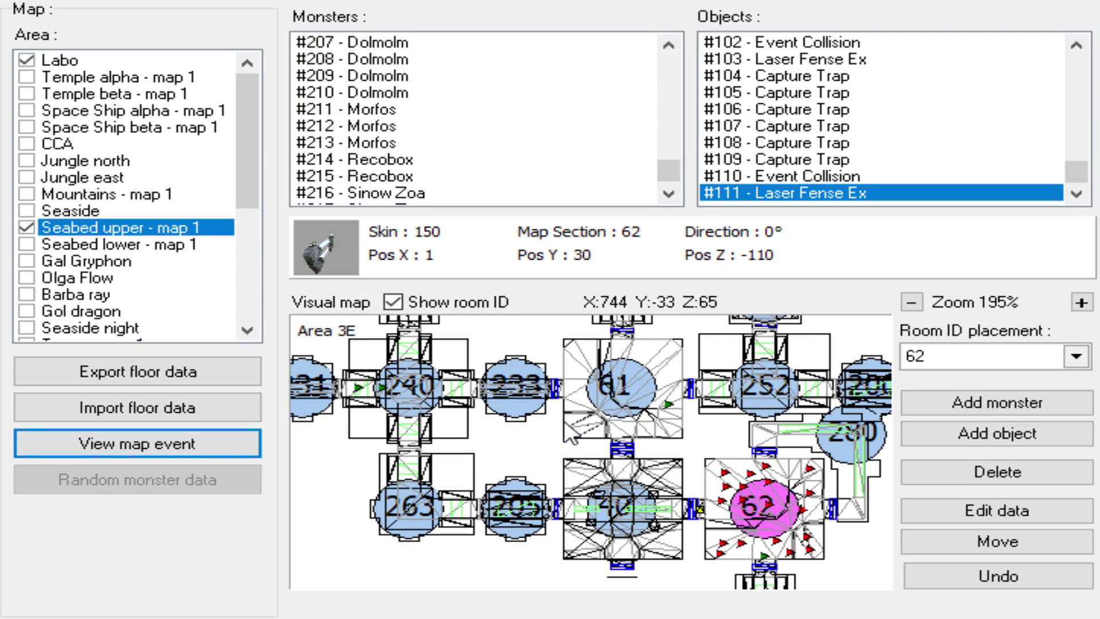
- Set the placement room to 3, place a Dolphin there, shift it slightly southeast towards the centre and open its data
{"action": "scroll", "coordinate": [705, 441], "scroll_direction": "down", "scroll_amount": 2}
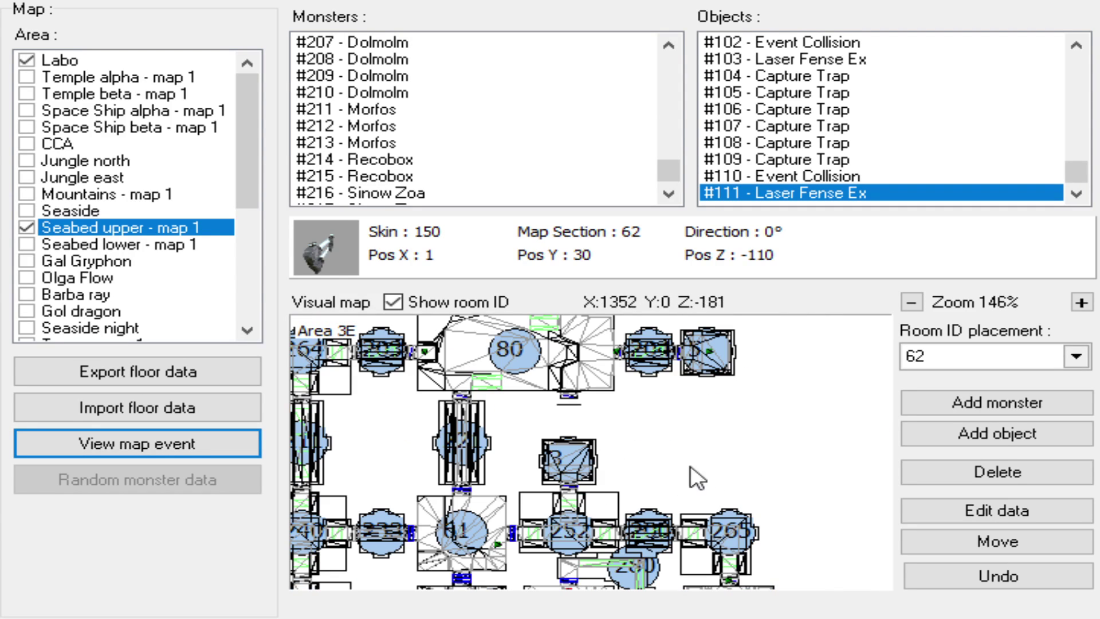
{"action": "scroll", "coordinate": [735, 473], "scroll_direction": "up", "scroll_amount": 5}
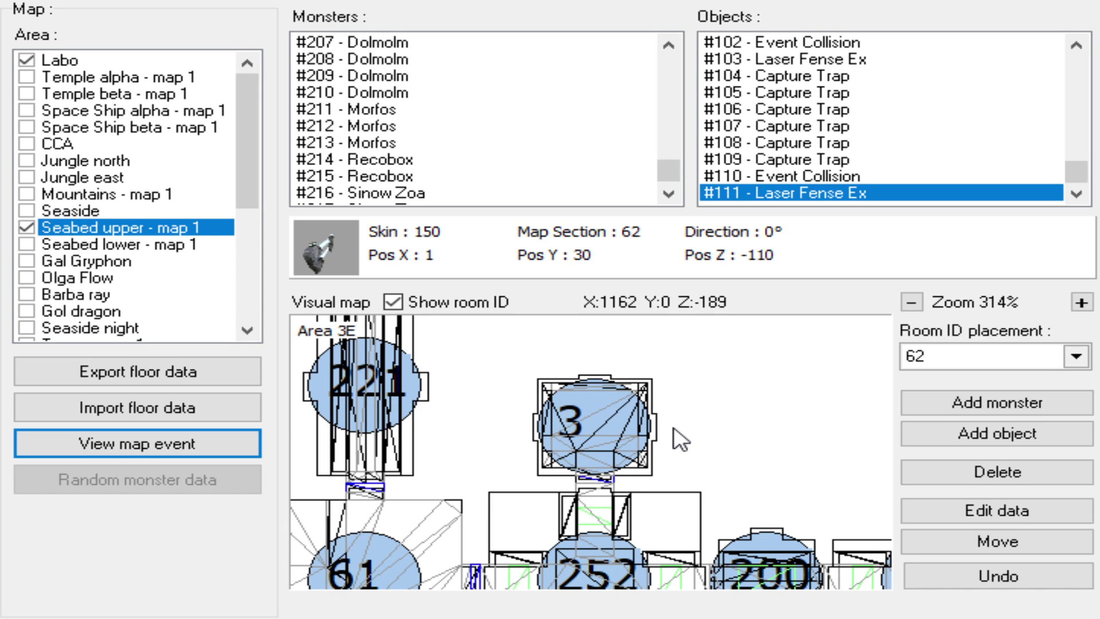
{"action": "scroll", "coordinate": [679, 442], "scroll_direction": "up", "scroll_amount": 3}
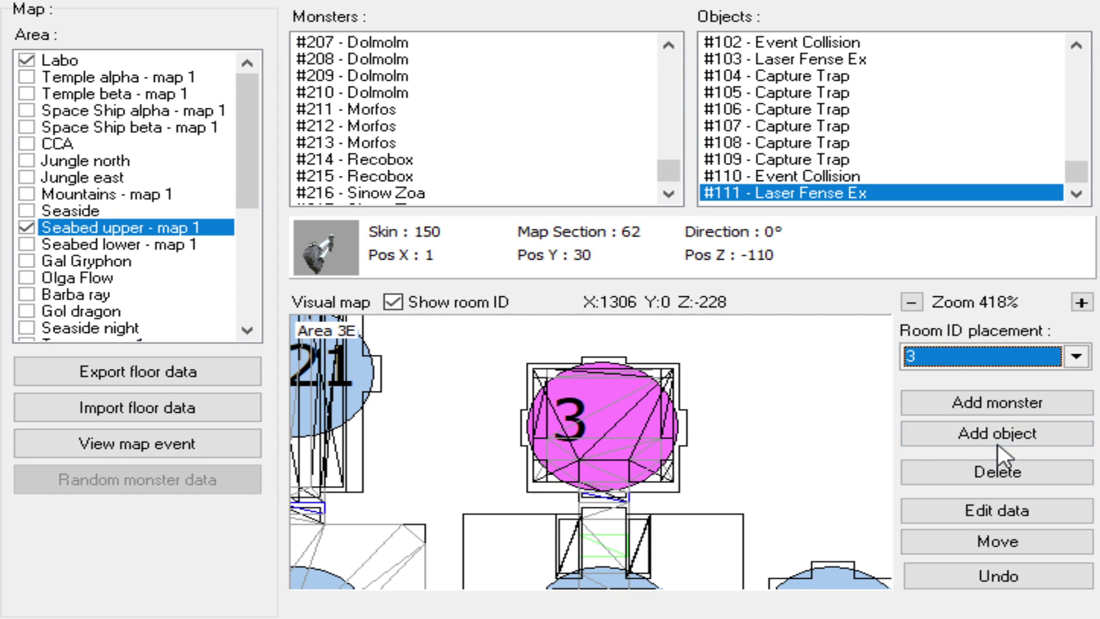
{"action": "left_click", "coordinate": [936, 437]}
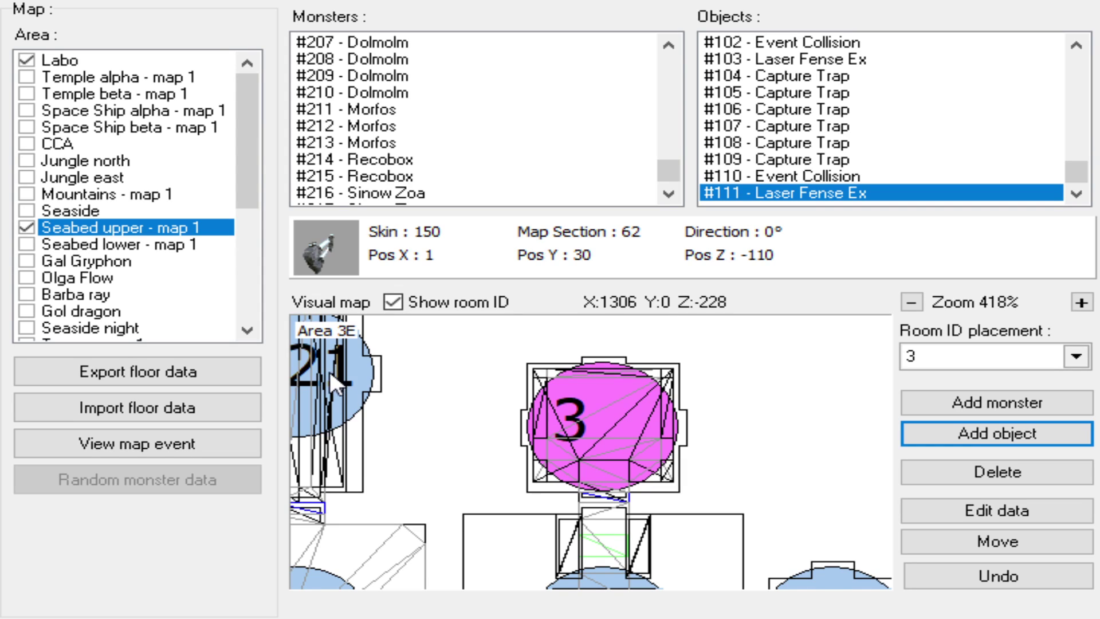
{"action": "left_click", "coordinate": [339, 401]}
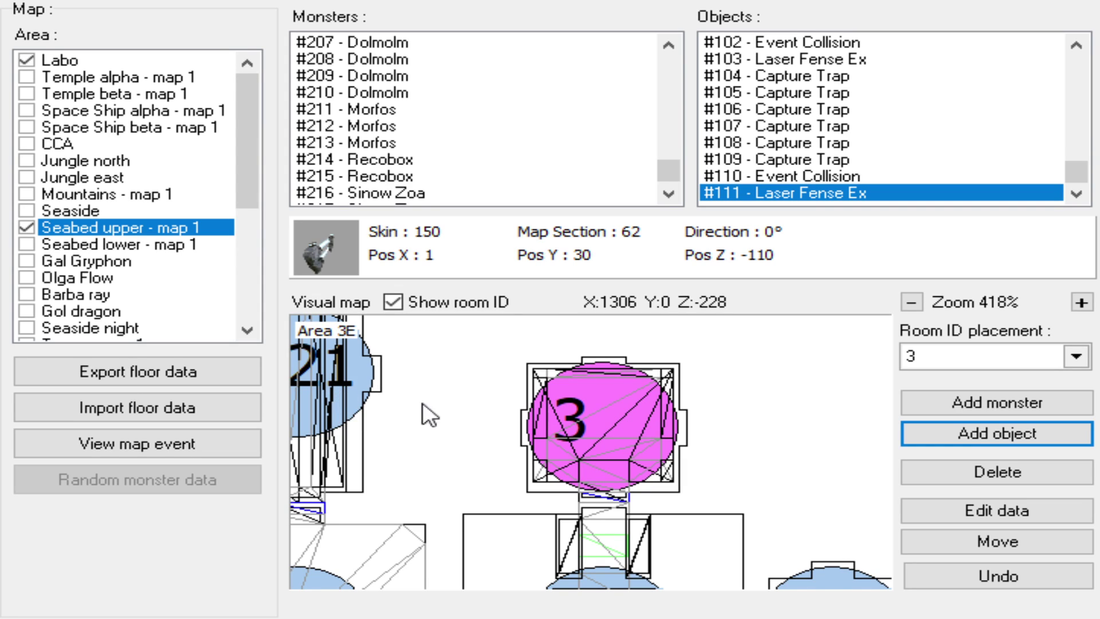
{"action": "left_click", "coordinate": [560, 406]}
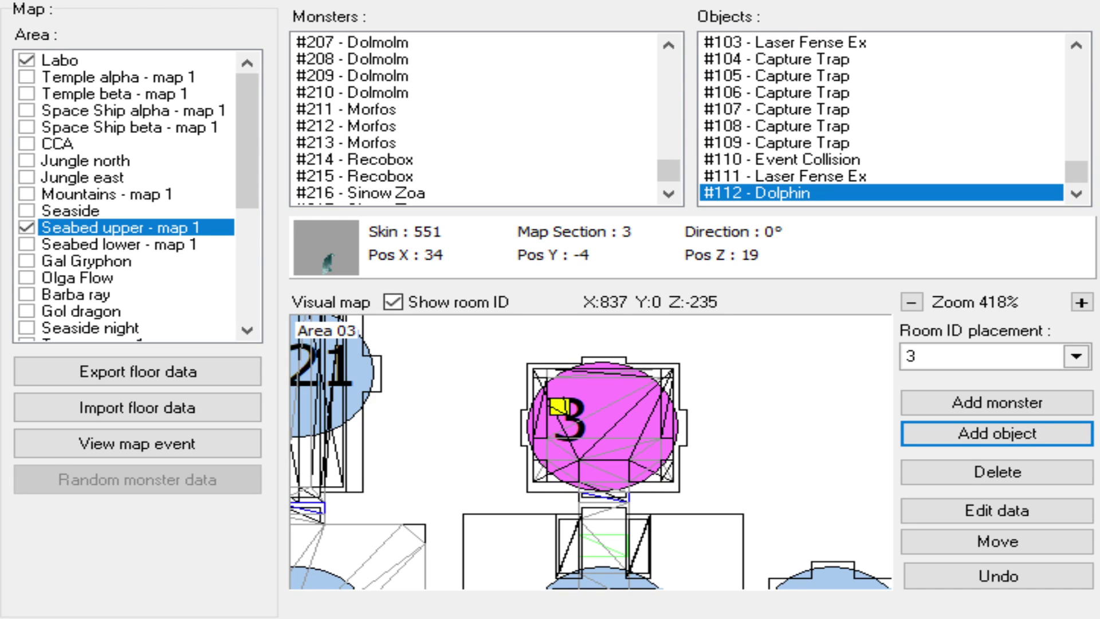
{"action": "left_click_drag", "start_coordinate": [559, 406], "coordinate": [582, 422]}
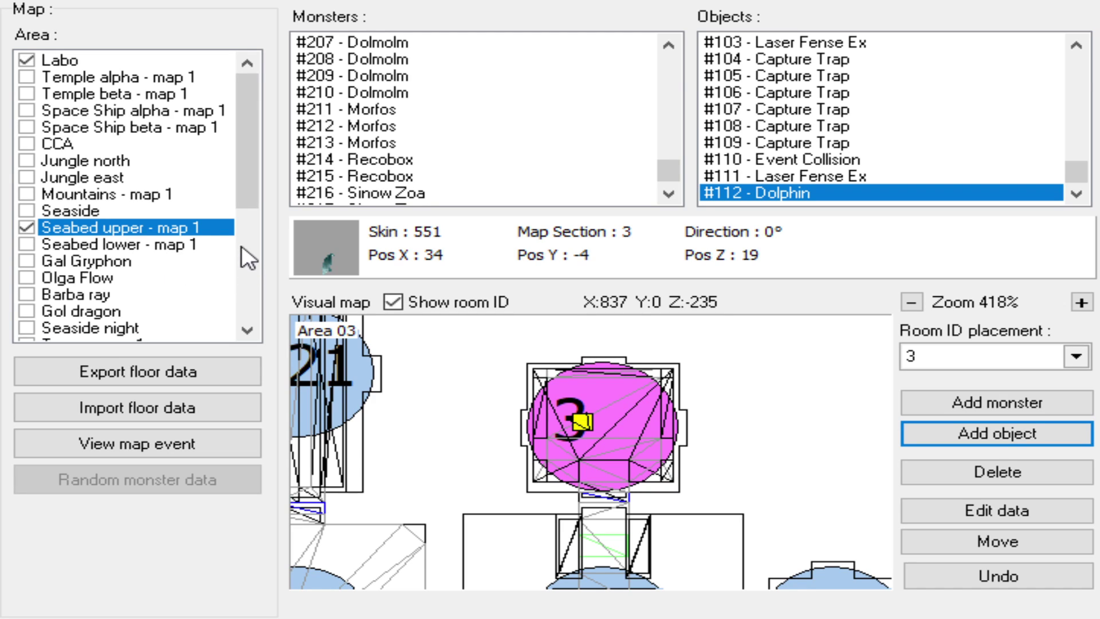
{"action": "left_click", "coordinate": [929, 511]}
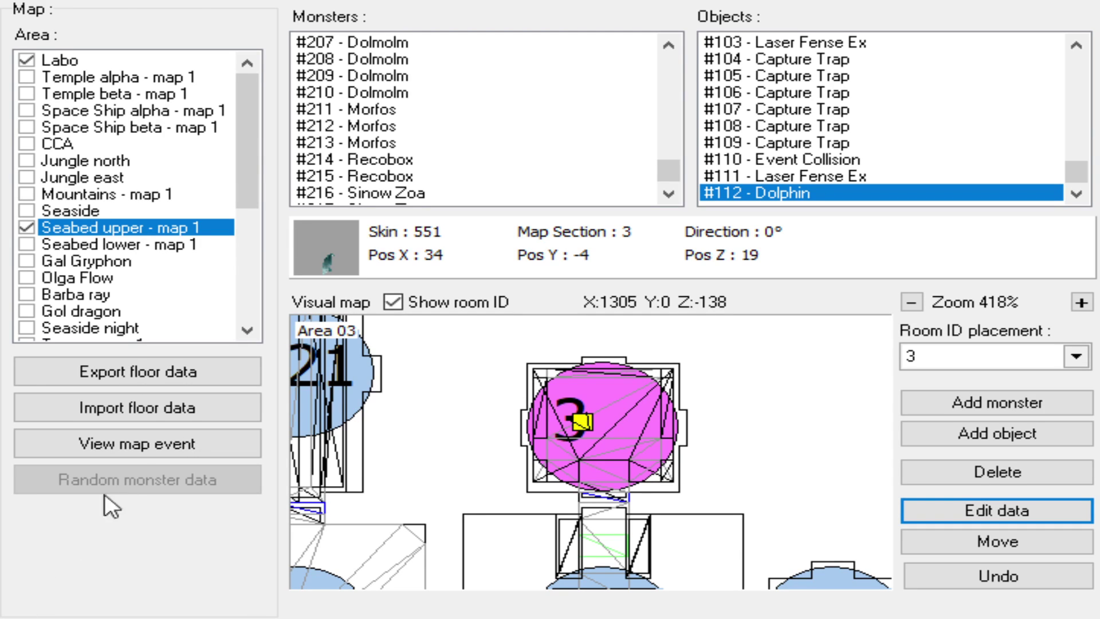
- Review the route from room 3 past rooms 252 and 61 to rooms 40 and 62
{"action": "scroll", "coordinate": [637, 421], "scroll_direction": "down", "scroll_amount": 2}
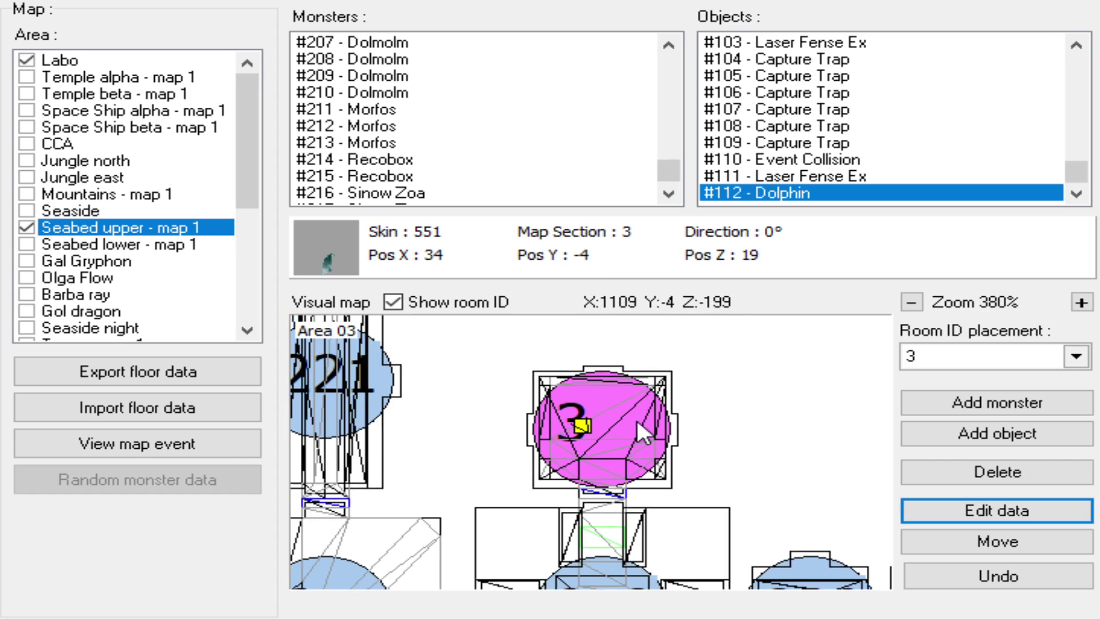
{"action": "left_click_drag", "start_coordinate": [640, 458], "coordinate": [601, 488]}
{"action": "scroll", "coordinate": [610, 469], "scroll_direction": "up", "scroll_amount": 4}
{"action": "scroll", "coordinate": [642, 474], "scroll_direction": "up", "scroll_amount": 3}
{"action": "scroll", "coordinate": [625, 472], "scroll_direction": "down", "scroll_amount": 3}
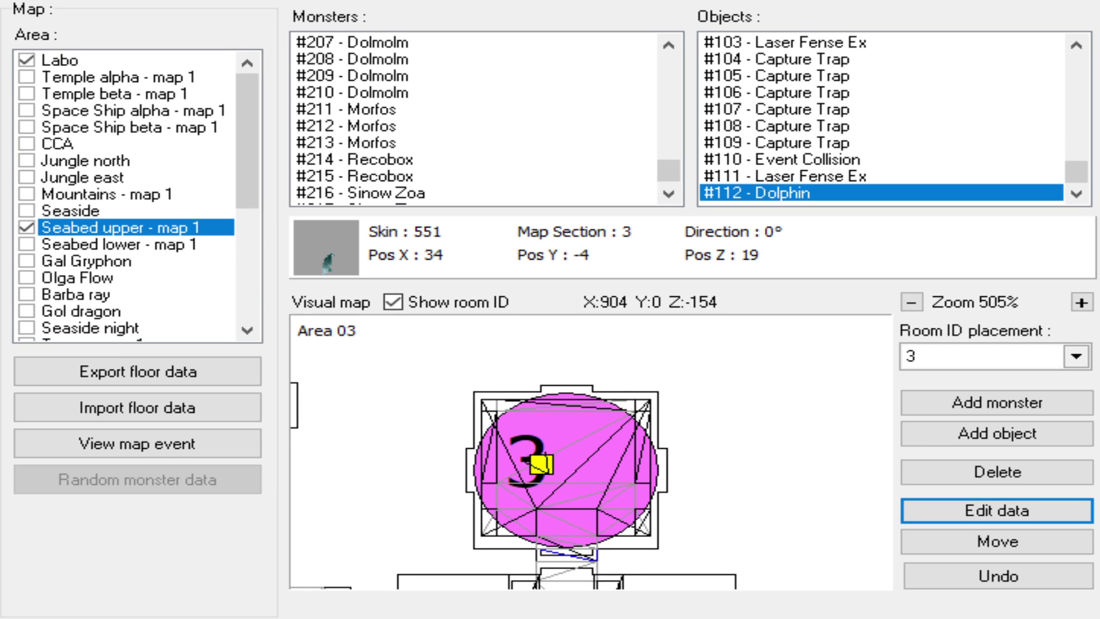
{"action": "scroll", "coordinate": [629, 480], "scroll_direction": "down", "scroll_amount": 1}
{"action": "scroll", "coordinate": [609, 469], "scroll_direction": "down", "scroll_amount": 3}
{"action": "scroll", "coordinate": [607, 473], "scroll_direction": "down", "scroll_amount": 4}
{"action": "scroll", "coordinate": [555, 494], "scroll_direction": "down", "scroll_amount": 2}
{"action": "left_click_drag", "start_coordinate": [544, 477], "coordinate": [458, 553]}
{"action": "scroll", "coordinate": [539, 504], "scroll_direction": "up", "scroll_amount": 2}
{"action": "left_click_drag", "start_coordinate": [569, 525], "coordinate": [573, 467]}
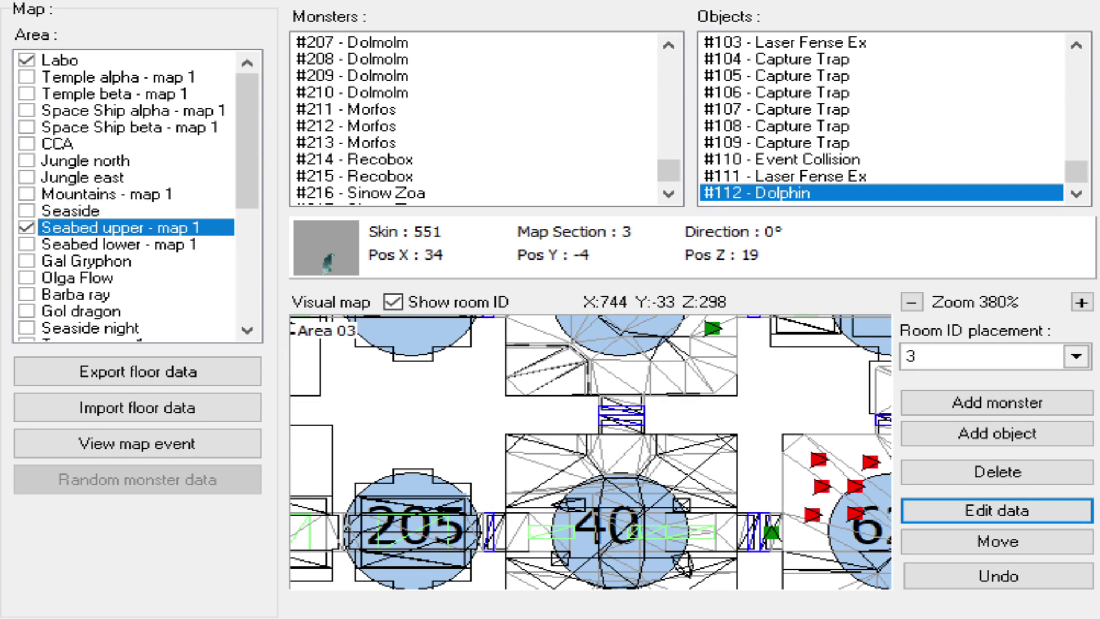
{"action": "scroll", "coordinate": [685, 475], "scroll_direction": "down", "scroll_amount": 4}
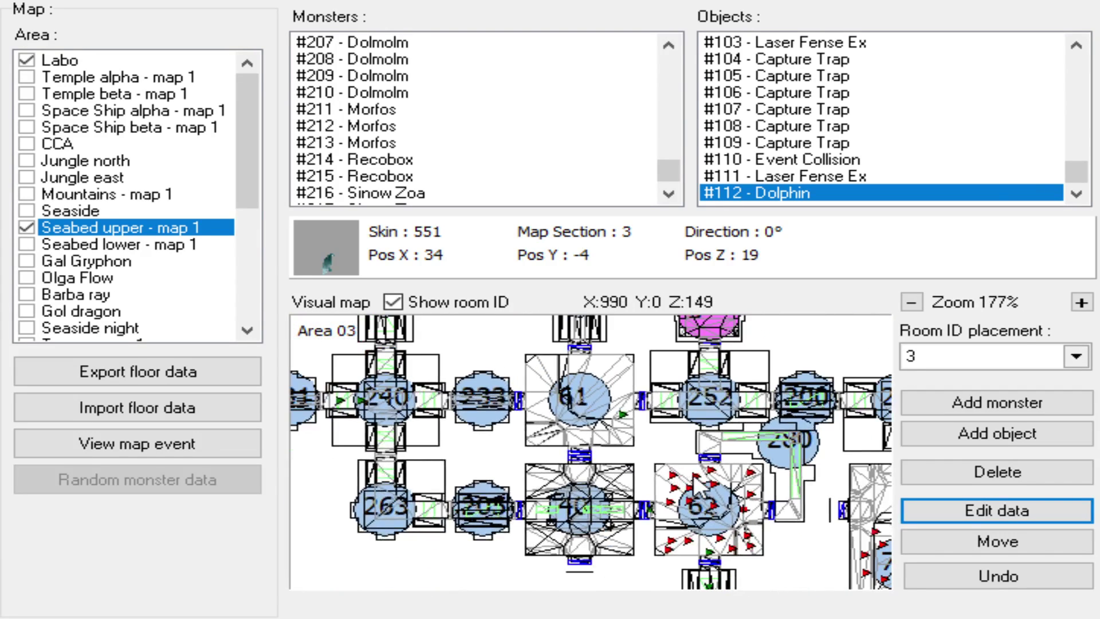
{"action": "left_click_drag", "start_coordinate": [750, 441], "coordinate": [703, 506]}
{"action": "left_click_drag", "start_coordinate": [750, 412], "coordinate": [679, 373]}
- Set the placement room to 252 for the passage leading to room 3
{"action": "scroll", "coordinate": [703, 415], "scroll_direction": "up", "scroll_amount": 4}
{"action": "scroll", "coordinate": [668, 424], "scroll_direction": "up", "scroll_amount": 3}
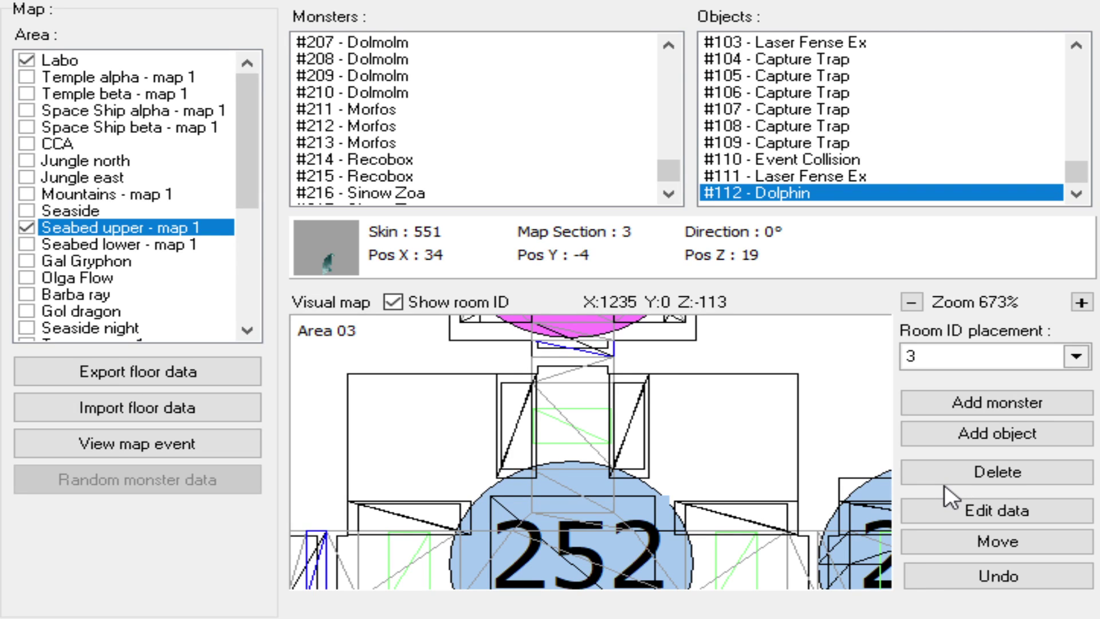
{"action": "left_click", "coordinate": [932, 501]}
{"action": "left_click_drag", "start_coordinate": [655, 404], "coordinate": [671, 443]}
{"action": "scroll", "coordinate": [624, 408], "scroll_direction": "up", "scroll_amount": 2}
{"action": "left_click", "coordinate": [960, 441]}
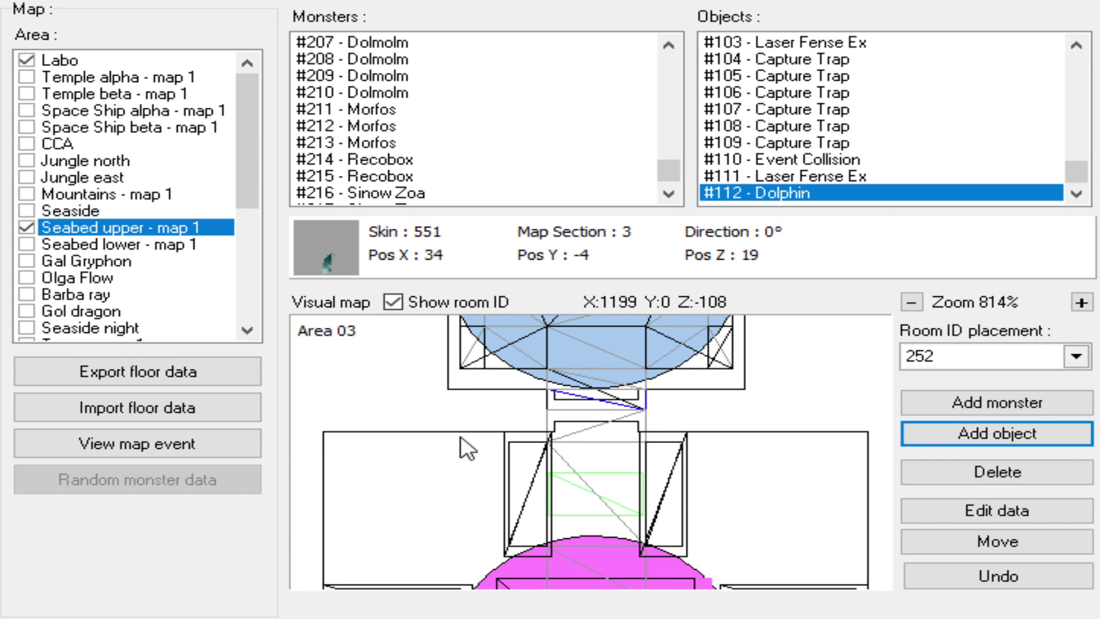
{"action": "left_click", "coordinate": [589, 412]}
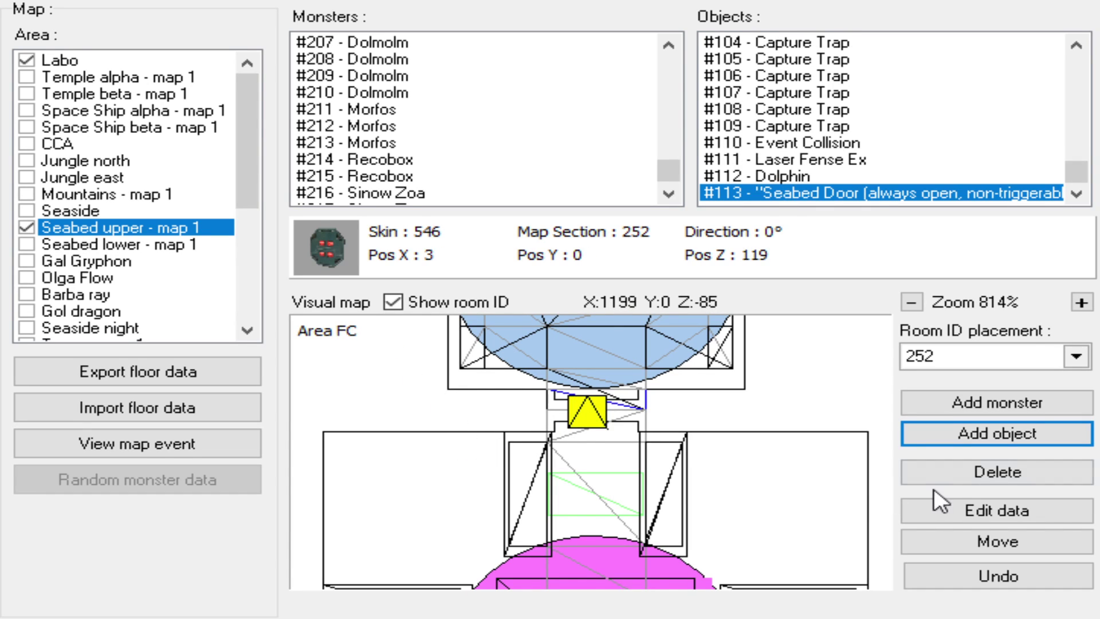
{"action": "left_click", "coordinate": [990, 510]}
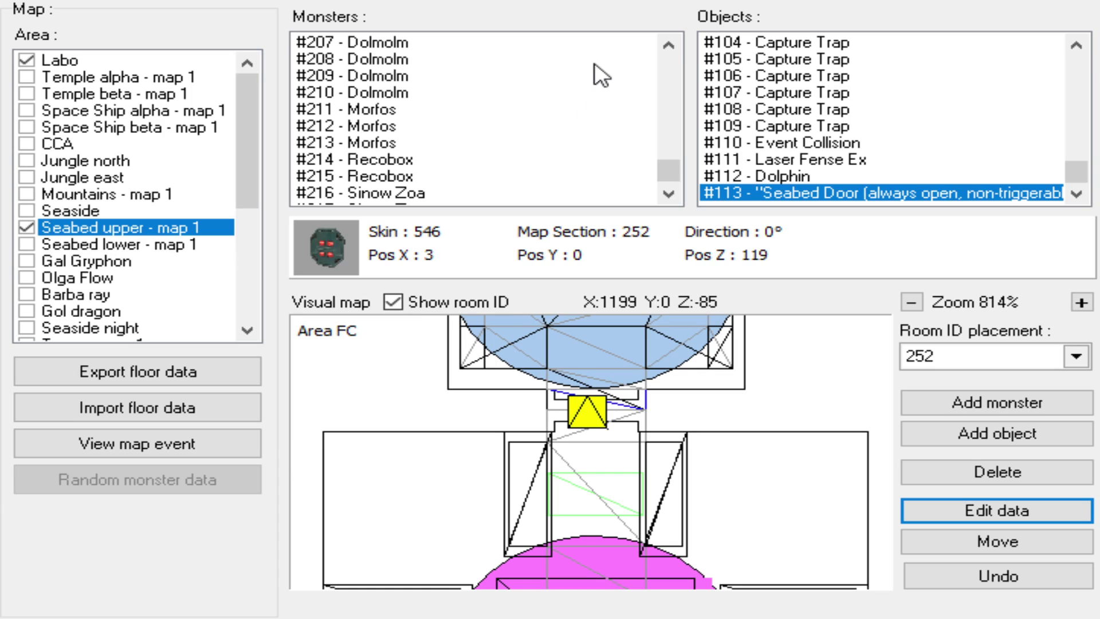
{"action": "left_click", "coordinate": [1002, 473]}
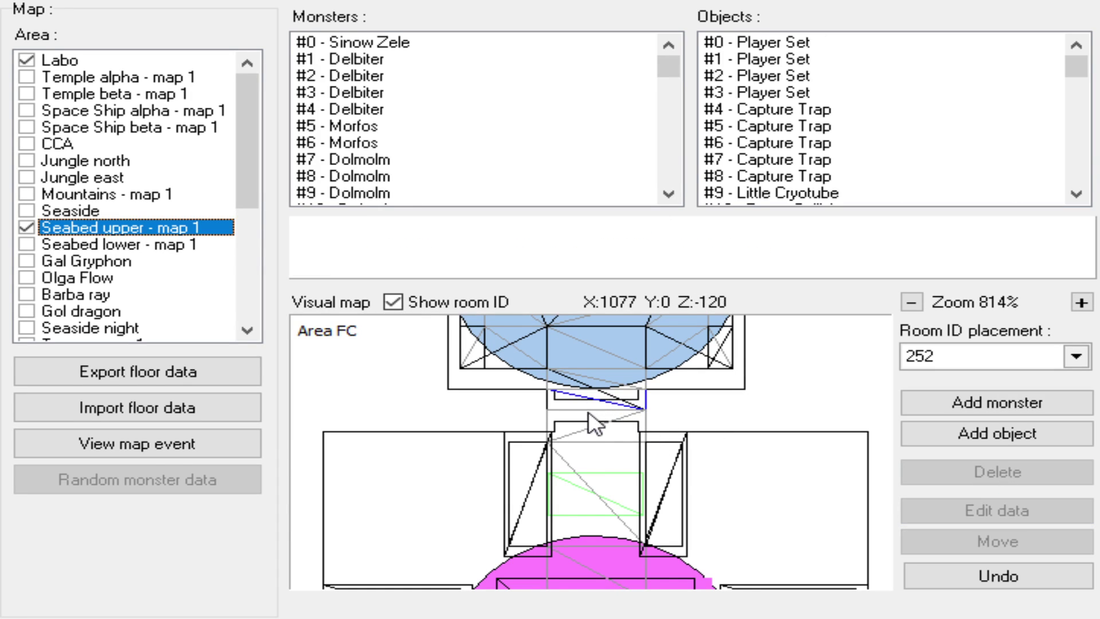
- Place a Seabed Door (with blue edges) in the passage between rooms 252 and 3, nudge it slightly north and open its data
{"action": "left_click", "coordinate": [945, 440]}
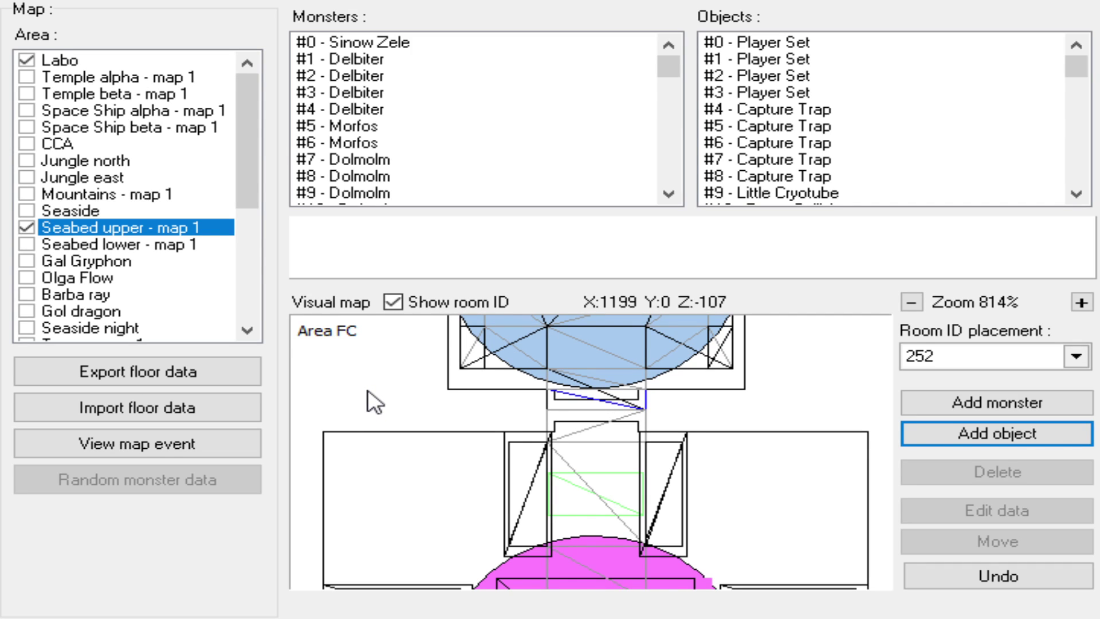
{"action": "left_click", "coordinate": [595, 411]}
{"action": "left_click", "coordinate": [596, 421]}
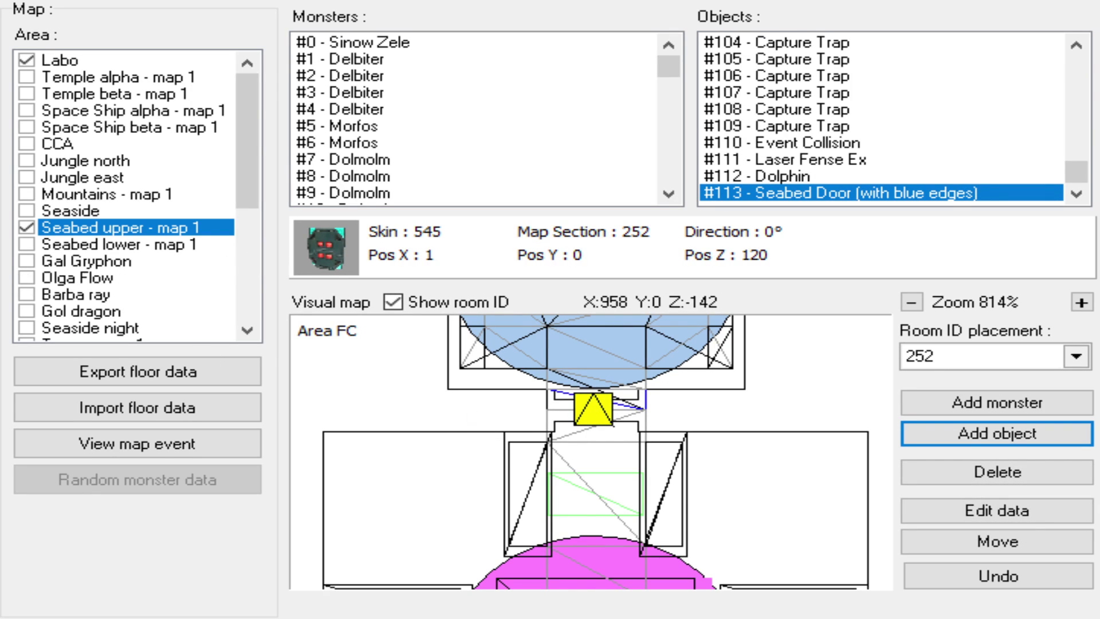
{"action": "scroll", "coordinate": [596, 421], "scroll_direction": "down", "scroll_amount": 5}
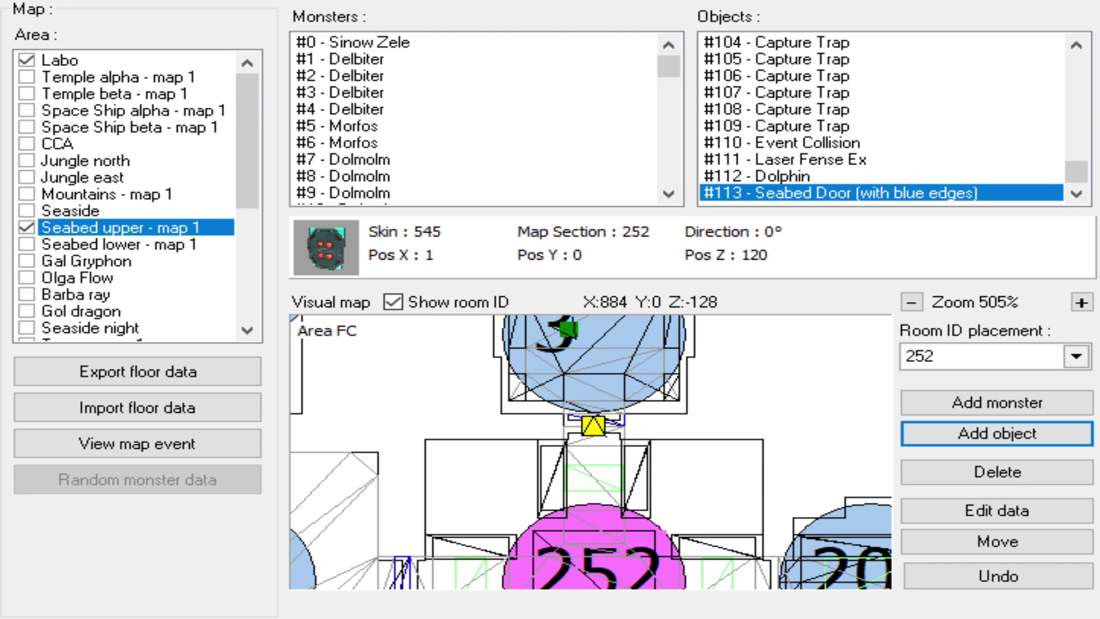
{"action": "key", "text": "Up"}
{"action": "left_click", "coordinate": [1006, 515]}
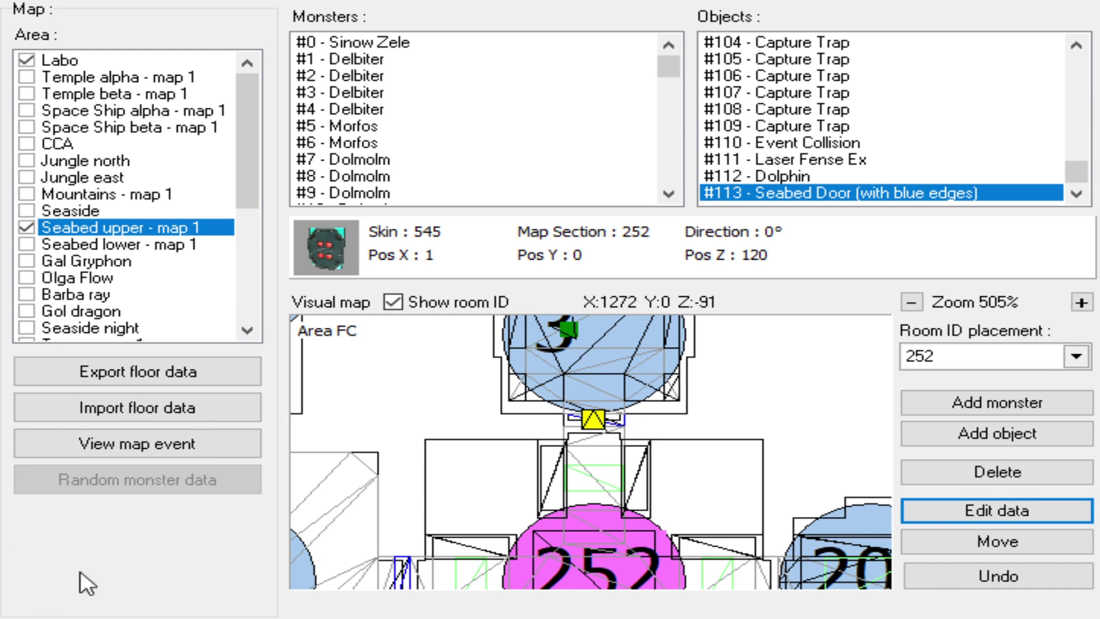
- Set the placement room to 40
{"action": "scroll", "coordinate": [676, 477], "scroll_direction": "down", "scroll_amount": 2}
{"action": "left_click_drag", "start_coordinate": [627, 518], "coordinate": [657, 416]}
{"action": "left_click_drag", "start_coordinate": [483, 531], "coordinate": [658, 405]}
{"action": "left_click_drag", "start_coordinate": [525, 532], "coordinate": [599, 406]}
{"action": "scroll", "coordinate": [599, 406], "scroll_direction": "down", "scroll_amount": 1}
{"action": "scroll", "coordinate": [587, 471], "scroll_direction": "down", "scroll_amount": 1}
{"action": "left_click_drag", "start_coordinate": [622, 494], "coordinate": [653, 496]}
{"action": "scroll", "coordinate": [637, 493], "scroll_direction": "up", "scroll_amount": 4}
{"action": "scroll", "coordinate": [618, 476], "scroll_direction": "up", "scroll_amount": 4}
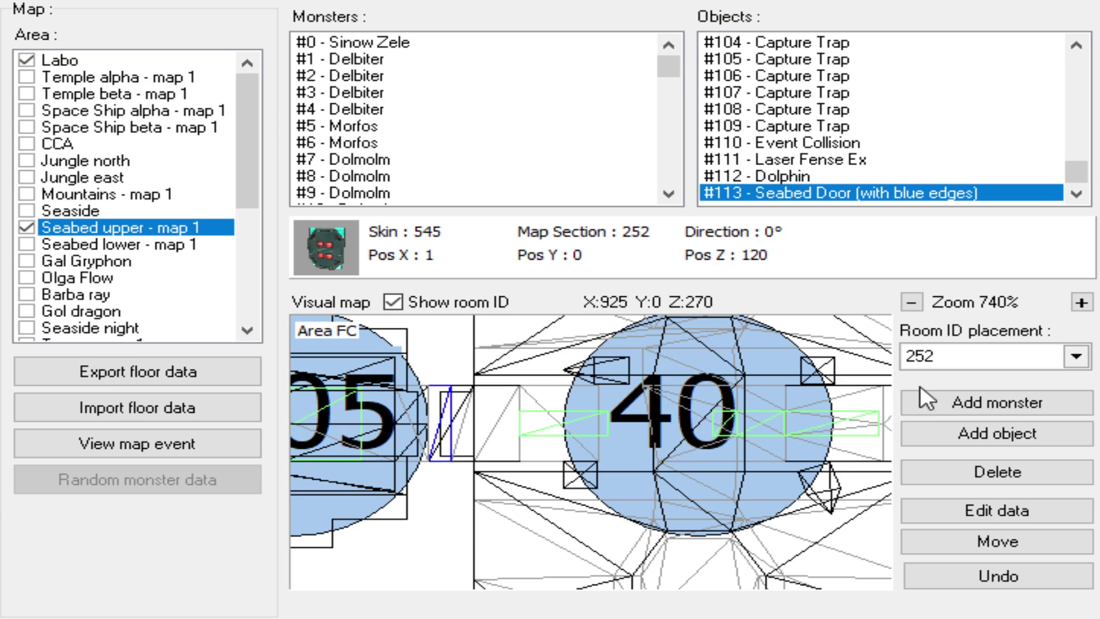
{"action": "left_click", "coordinate": [697, 439]}
{"action": "scroll", "coordinate": [697, 439], "scroll_direction": "down", "scroll_amount": 1}
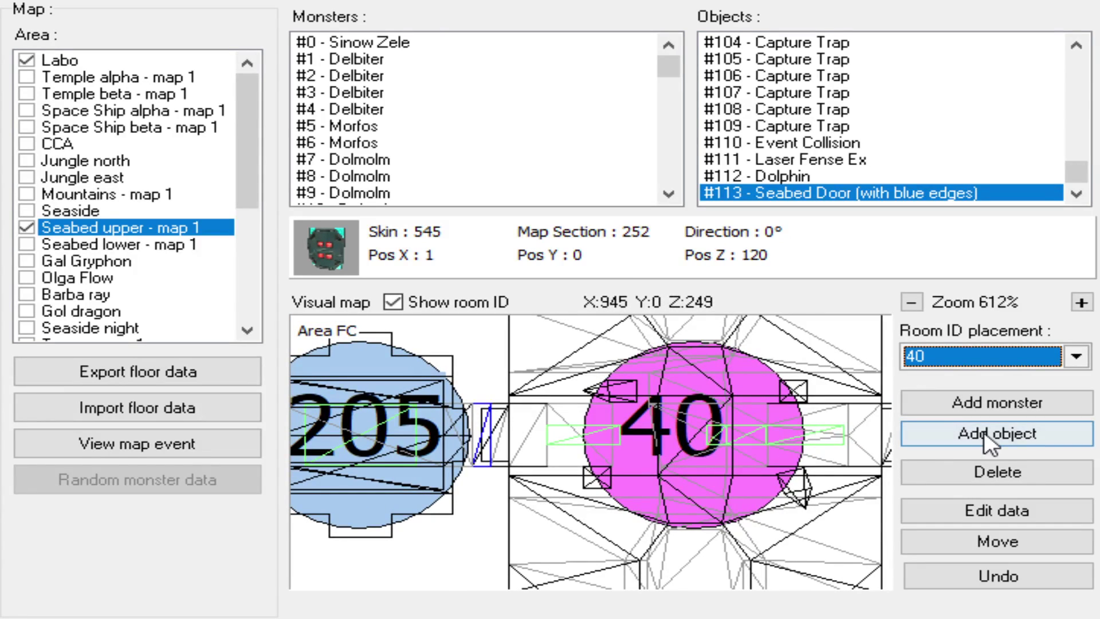
- Place a Switch (none door) on room 40's west side facing room 205 and shift it slightly east
{"action": "left_click", "coordinate": [997, 433]}
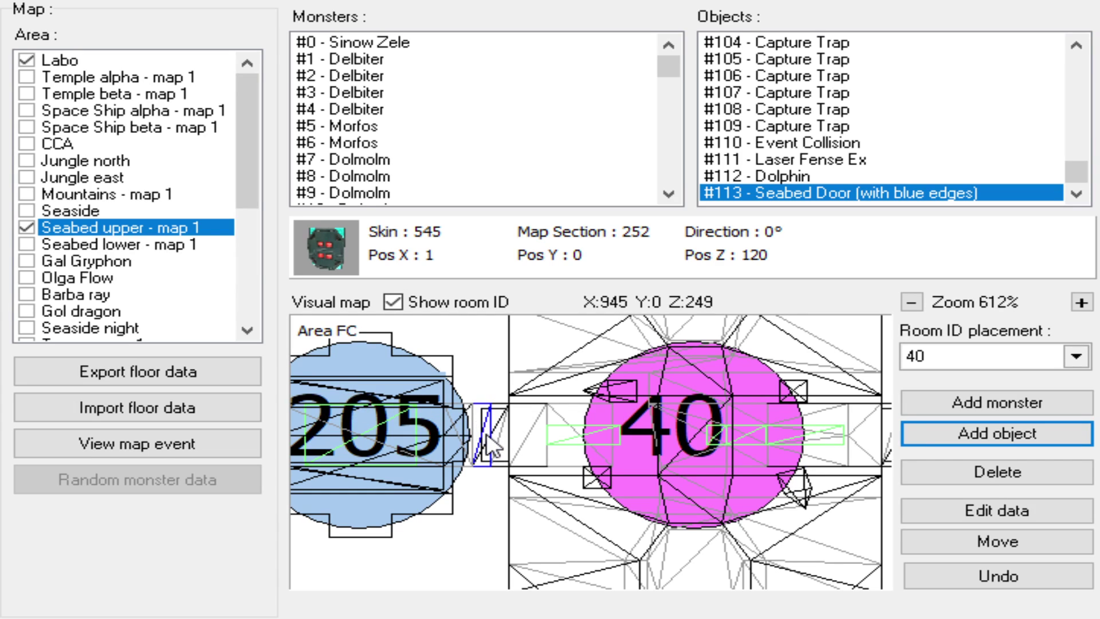
{"action": "left_click", "coordinate": [563, 435]}
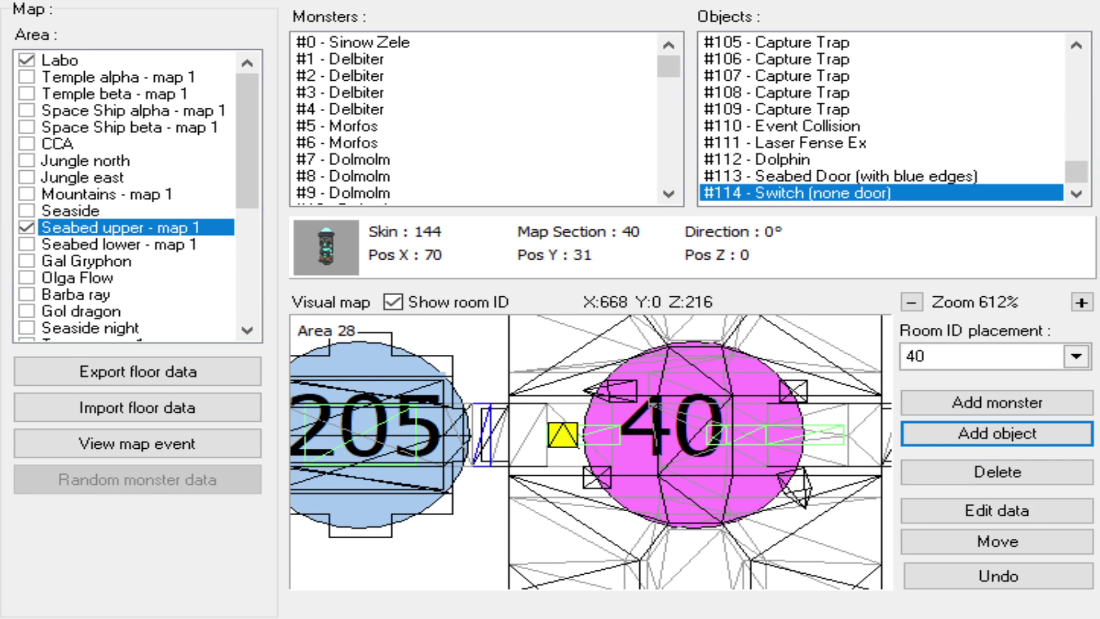
{"action": "key", "text": "Right"}
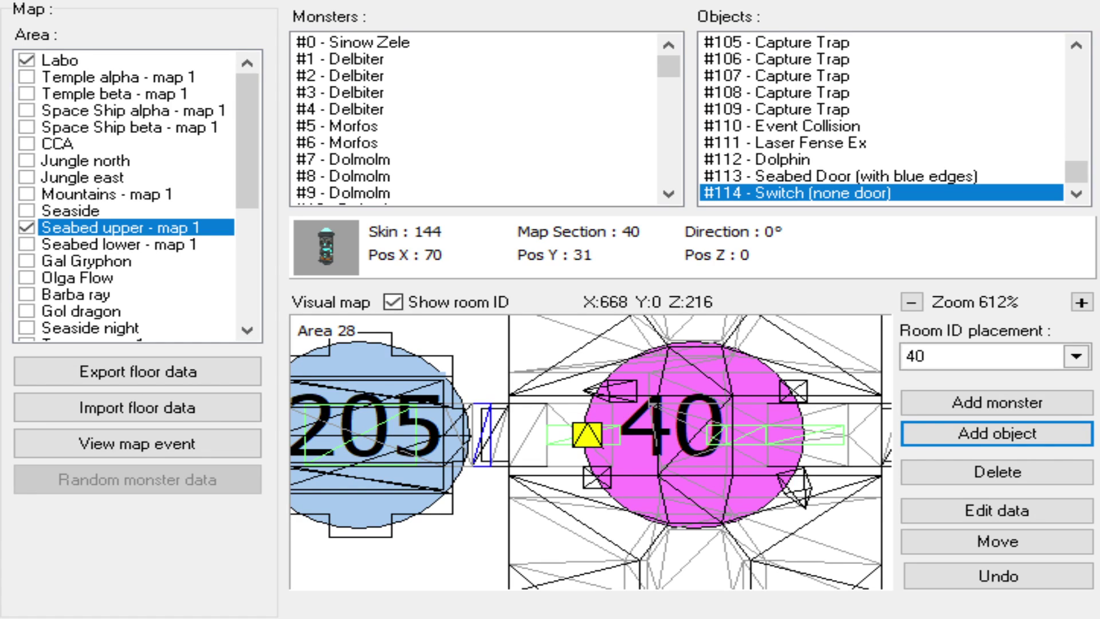
{"action": "left_click_drag", "start_coordinate": [588, 435], "coordinate": [580, 437]}
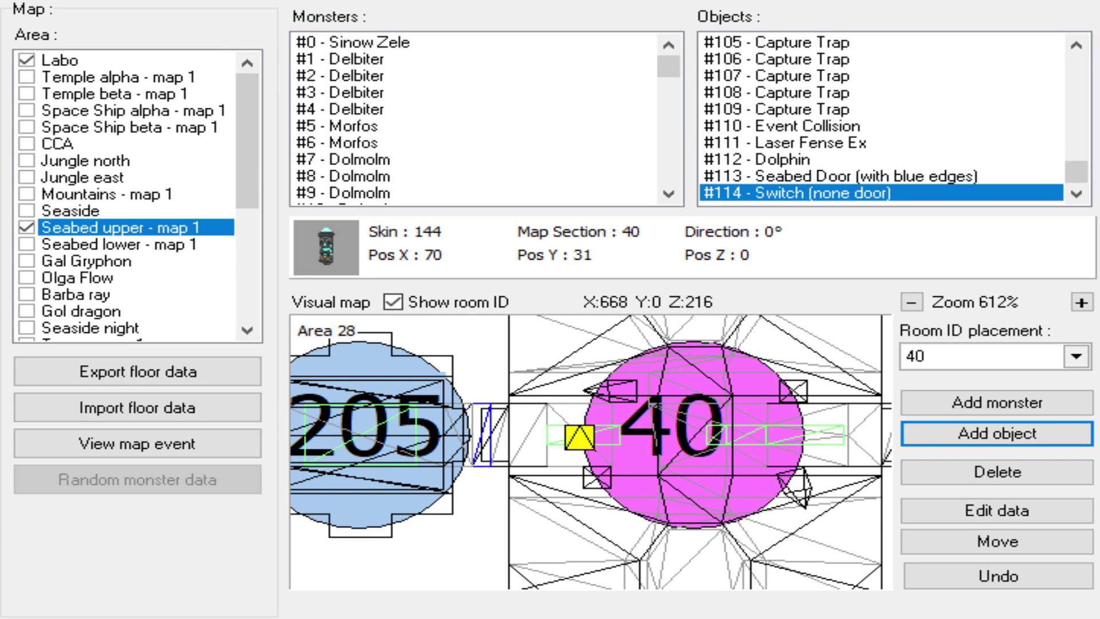
- Inspect room 3 and the placement of its Dolphin and the door to room 252
{"action": "scroll", "coordinate": [638, 421], "scroll_direction": "down", "scroll_amount": 3}
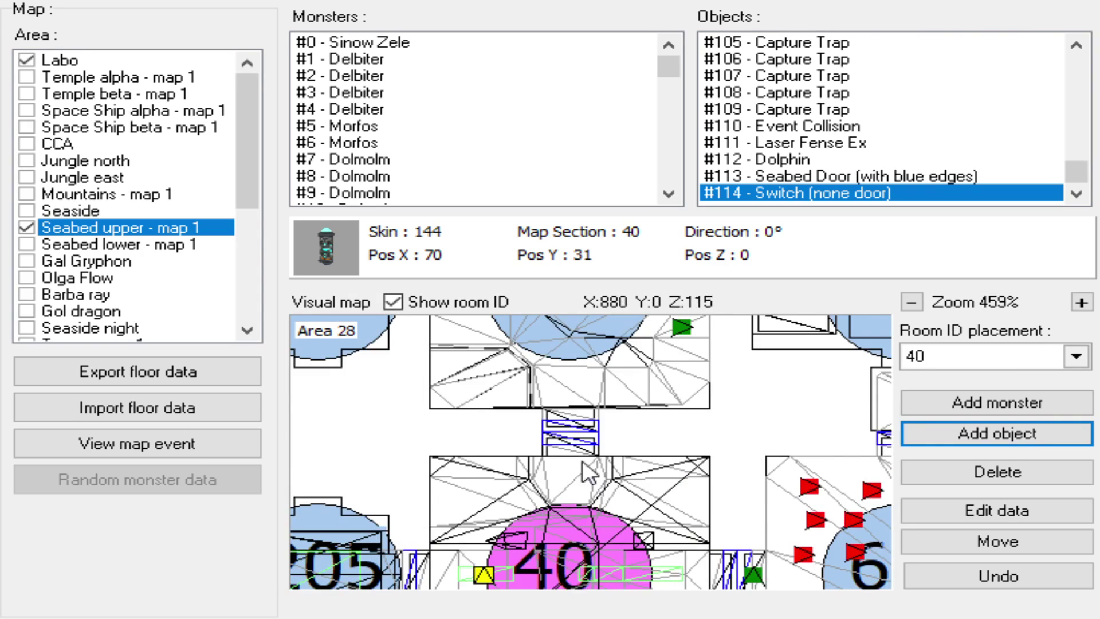
{"action": "scroll", "coordinate": [601, 455], "scroll_direction": "down", "scroll_amount": 2}
{"action": "left_click_drag", "start_coordinate": [646, 438], "coordinate": [542, 505]}
{"action": "scroll", "coordinate": [553, 443], "scroll_direction": "up", "scroll_amount": 1}
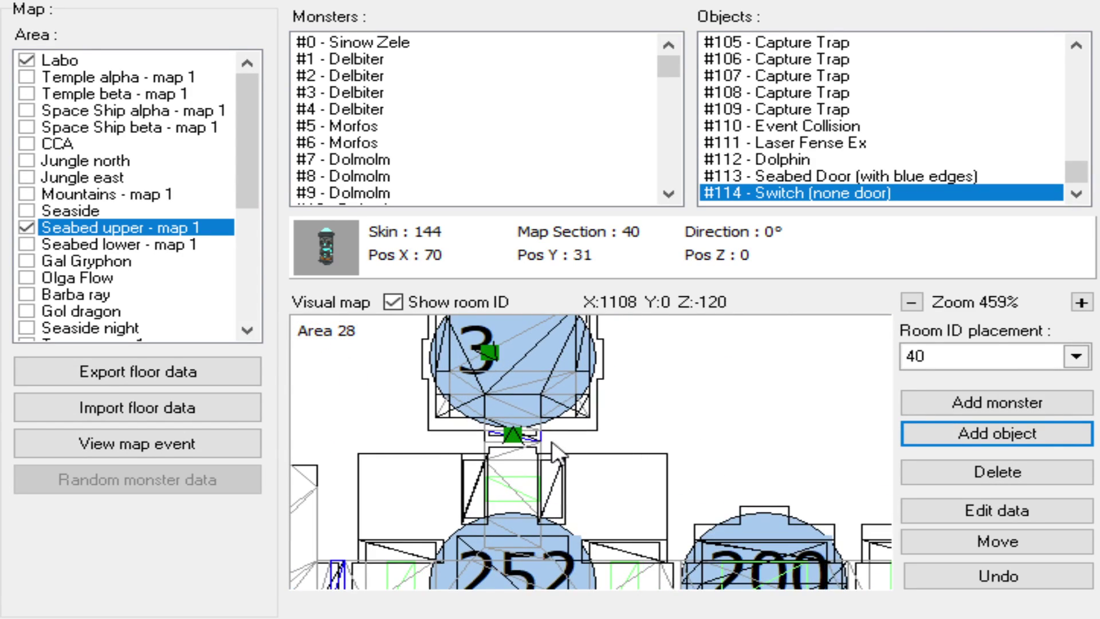
{"action": "scroll", "coordinate": [553, 446], "scroll_direction": "up", "scroll_amount": 3}
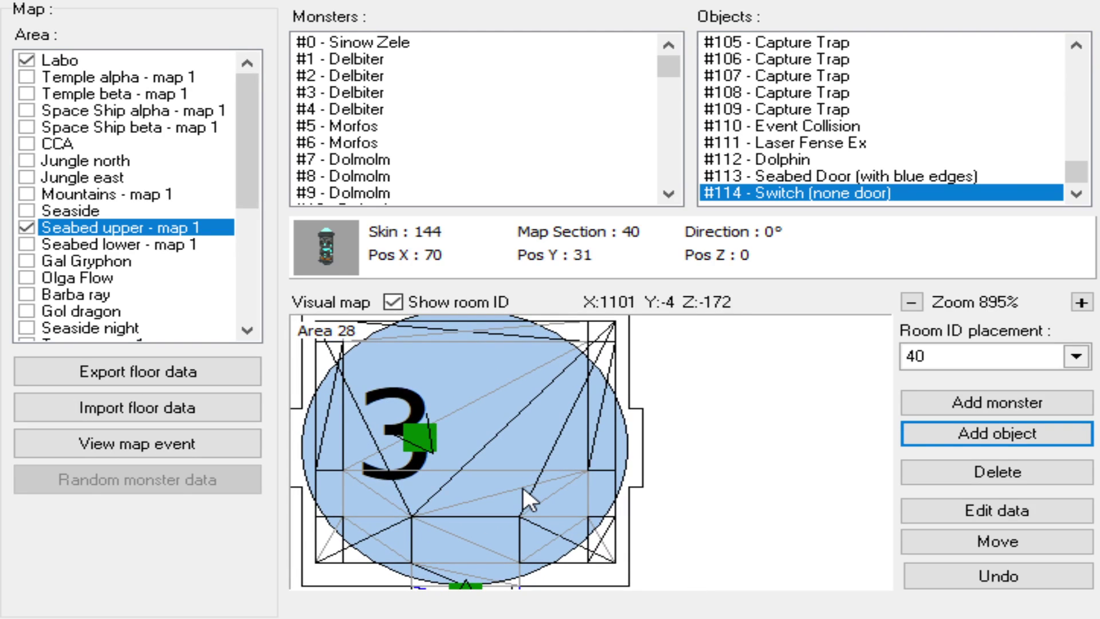
{"action": "scroll", "coordinate": [528, 483], "scroll_direction": "up", "scroll_amount": 1}
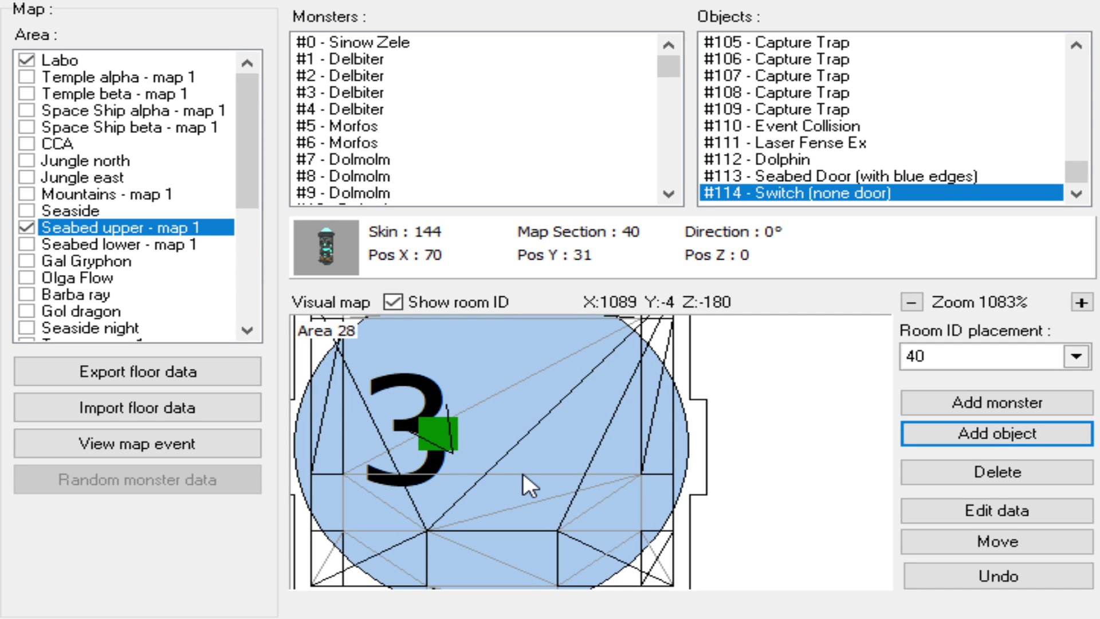
{"action": "scroll", "coordinate": [540, 444], "scroll_direction": "up", "scroll_amount": 1}
{"action": "left_click_drag", "start_coordinate": [540, 445], "coordinate": [553, 462]}
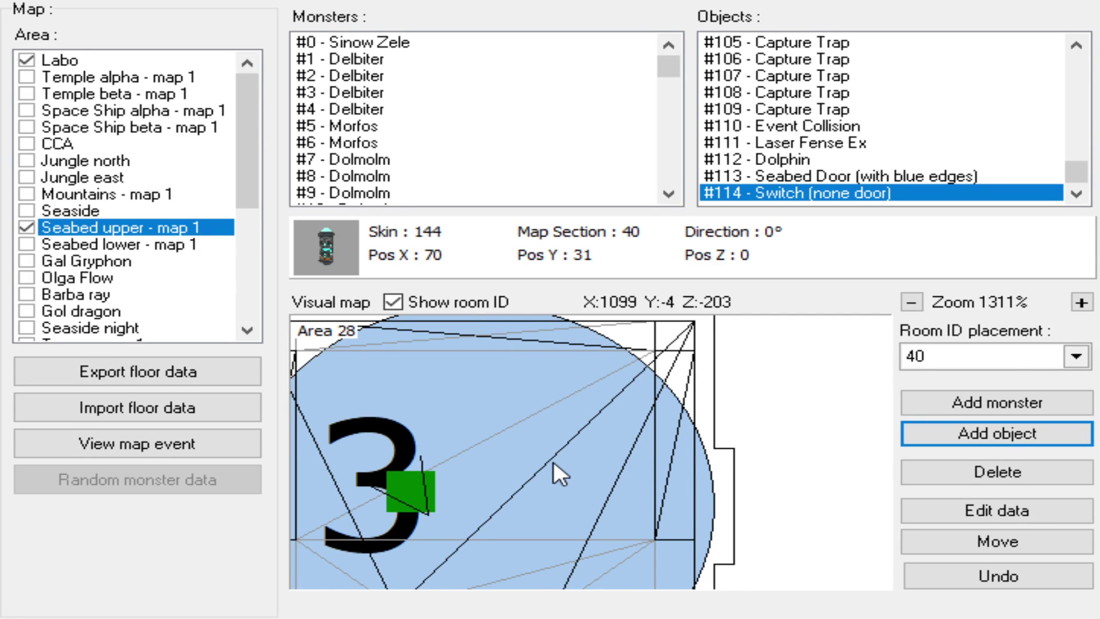
{"action": "scroll", "coordinate": [553, 462], "scroll_direction": "down", "scroll_amount": 2}
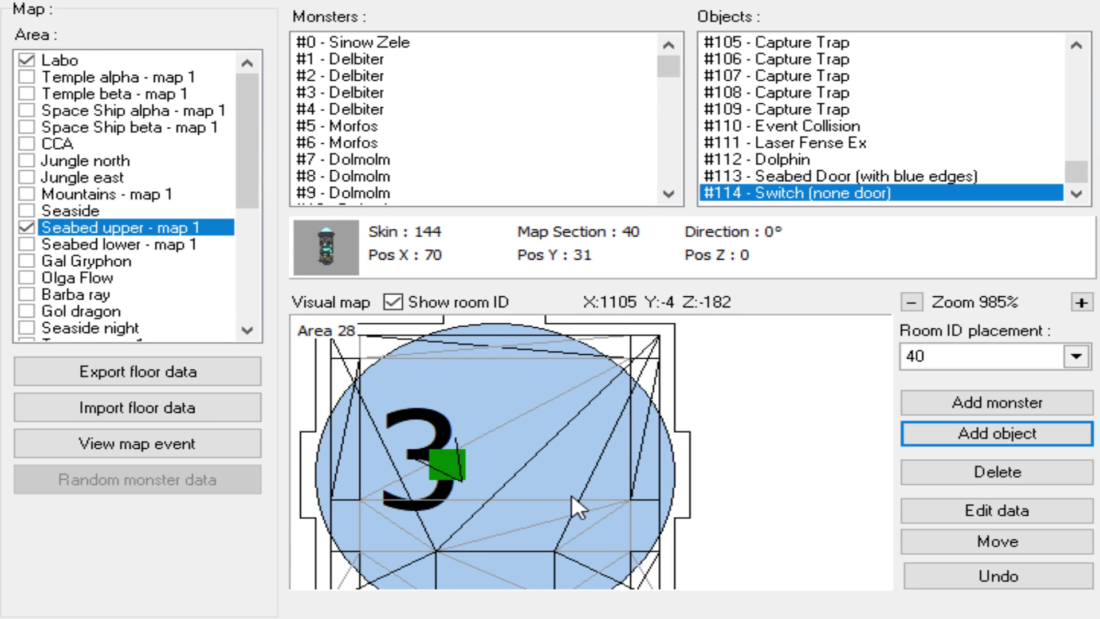
{"action": "scroll", "coordinate": [572, 493], "scroll_direction": "up", "scroll_amount": 1}
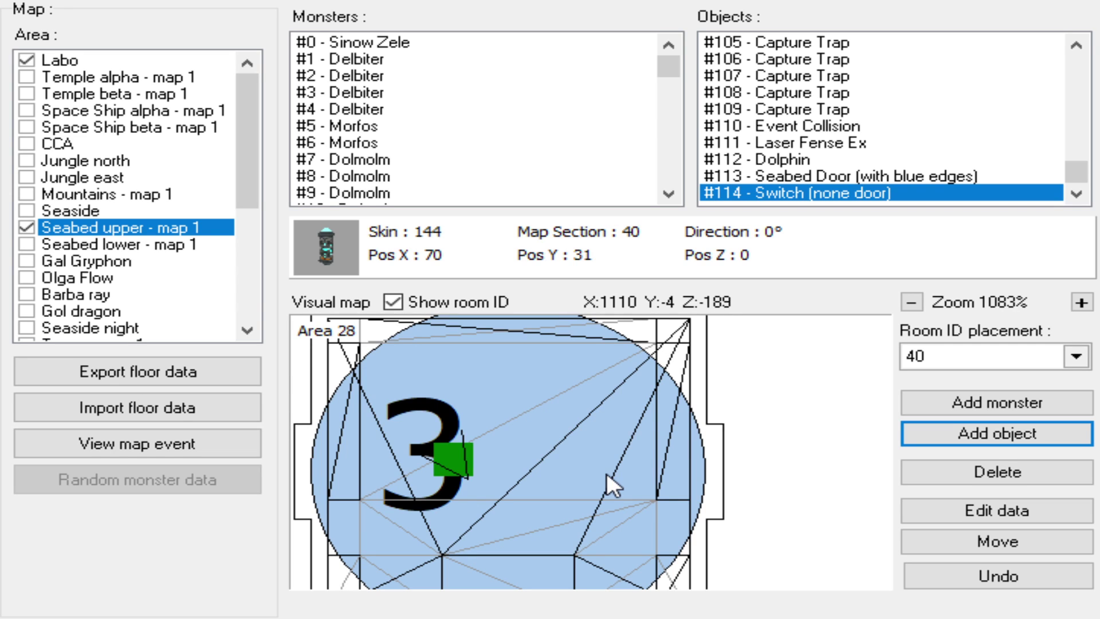
- Review the connections from room 40 to rooms 61, 233, 240, 205 and 263 on the visual map
{"action": "scroll", "coordinate": [607, 474], "scroll_direction": "down", "scroll_amount": 10}
{"action": "scroll", "coordinate": [609, 466], "scroll_direction": "down", "scroll_amount": 4}
{"action": "left_click_drag", "start_coordinate": [623, 555], "coordinate": [702, 493]}
{"action": "left_click_drag", "start_coordinate": [625, 456], "coordinate": [700, 432]}
{"action": "scroll", "coordinate": [656, 458], "scroll_direction": "down", "scroll_amount": 1}
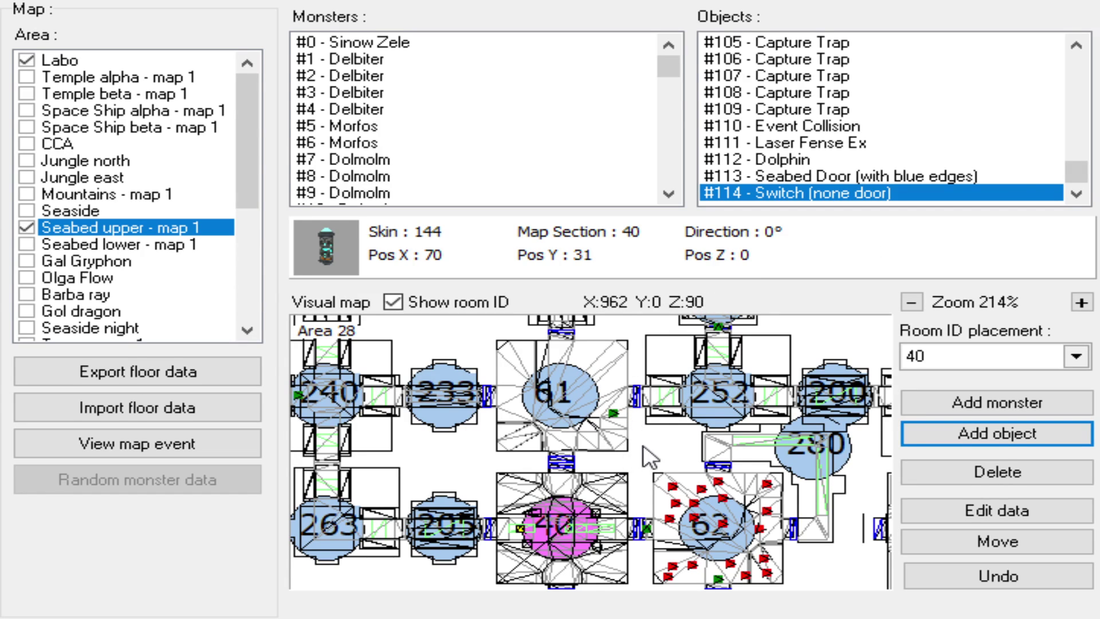
{"action": "scroll", "coordinate": [619, 453], "scroll_direction": "up", "scroll_amount": 3}
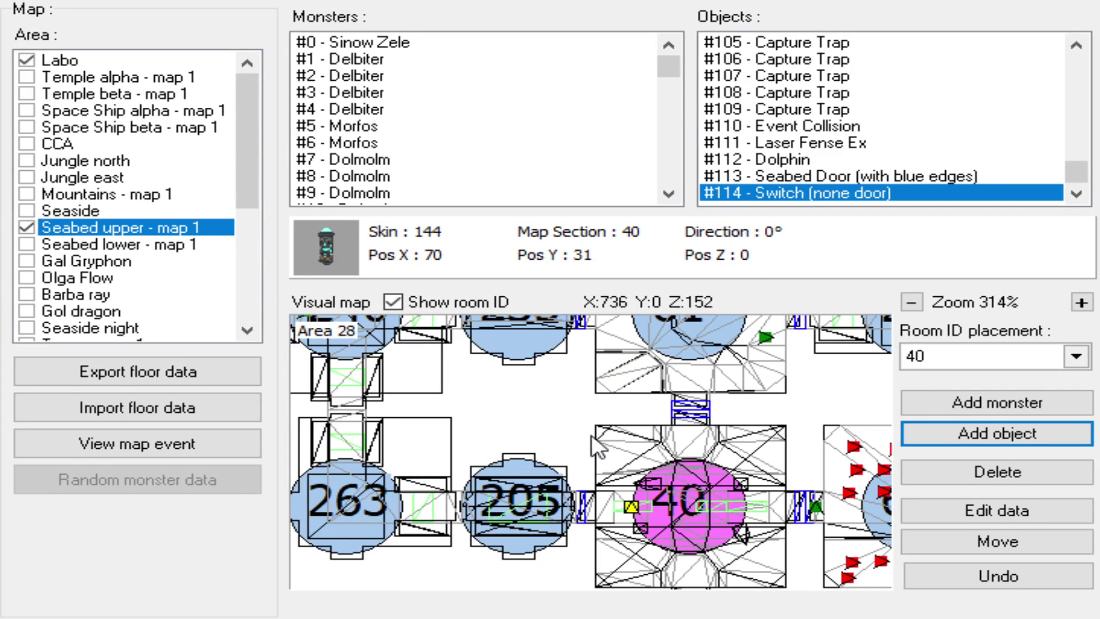
{"action": "scroll", "coordinate": [607, 444], "scroll_direction": "up", "scroll_amount": 3}
{"action": "scroll", "coordinate": [606, 470], "scroll_direction": "up", "scroll_amount": 1}
{"action": "left_click_drag", "start_coordinate": [539, 477], "coordinate": [520, 478]}
{"action": "left_click_drag", "start_coordinate": [615, 455], "coordinate": [660, 451]}
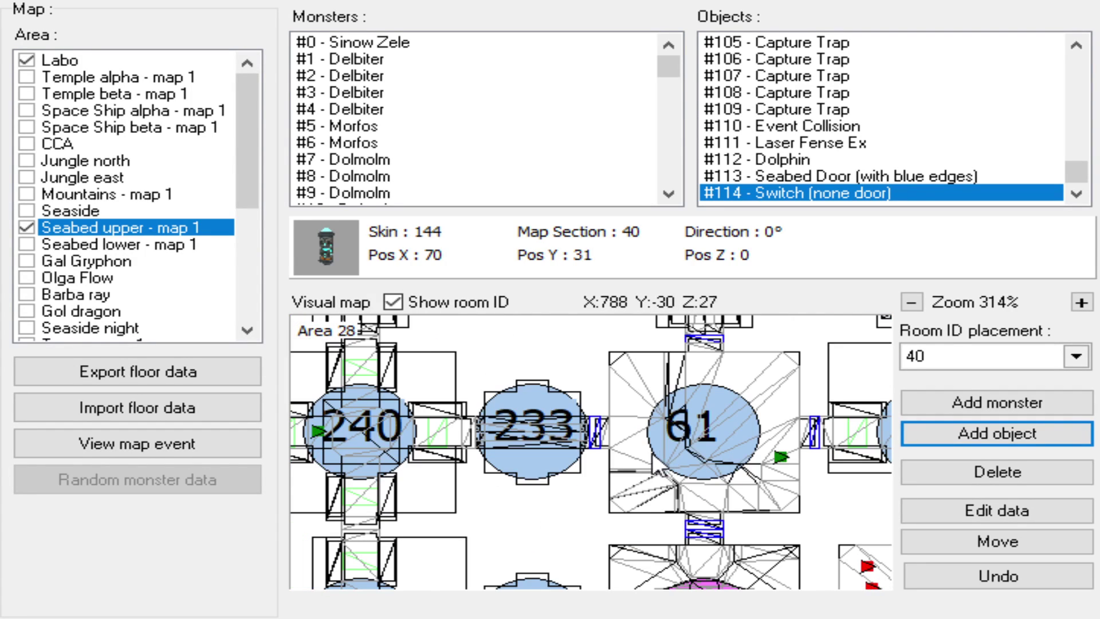
{"action": "scroll", "coordinate": [641, 460], "scroll_direction": "down", "scroll_amount": 5}
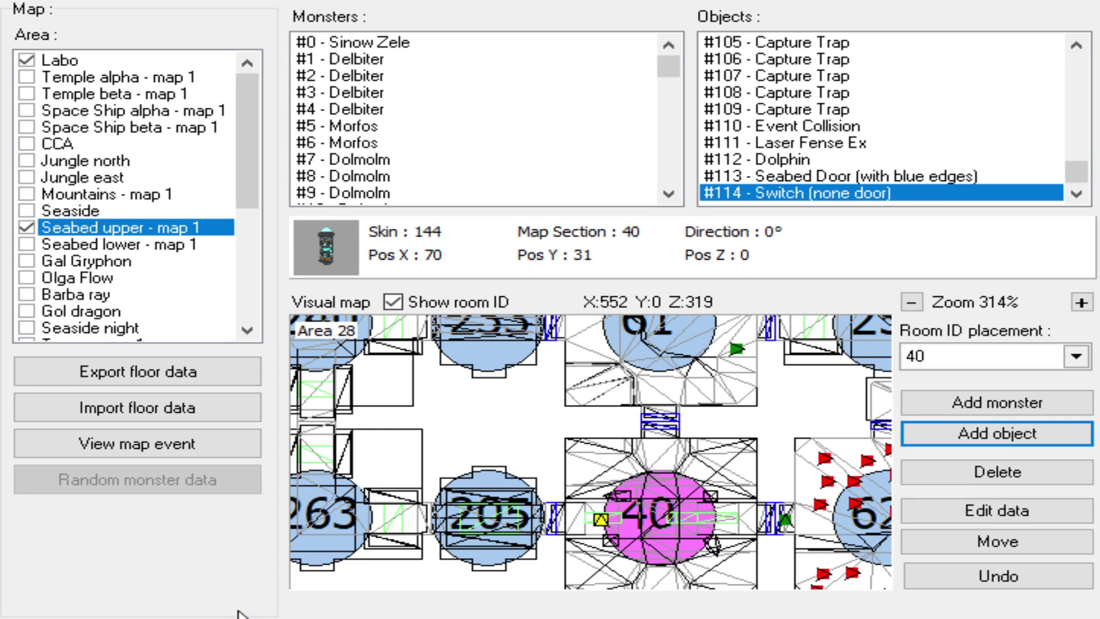
- Open the data of the Switch (none door) in room 40 and of the most recent Laser Fense Ex in room 62
{"action": "left_click", "coordinate": [1006, 519]}
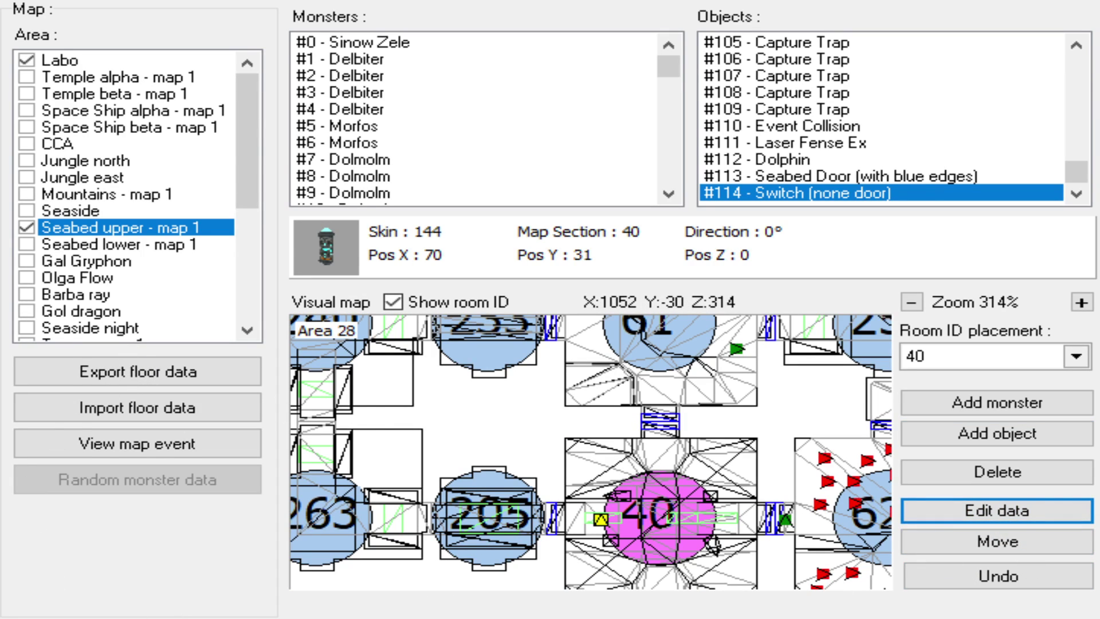
{"action": "left_click_drag", "start_coordinate": [645, 465], "coordinate": [625, 476]}
{"action": "left_click_drag", "start_coordinate": [663, 441], "coordinate": [562, 519]}
{"action": "left_click_drag", "start_coordinate": [599, 412], "coordinate": [607, 498]}
{"action": "left_click_drag", "start_coordinate": [653, 425], "coordinate": [617, 470]}
{"action": "scroll", "coordinate": [655, 462], "scroll_direction": "up", "scroll_amount": 1}
{"action": "scroll", "coordinate": [655, 462], "scroll_direction": "up", "scroll_amount": 1}
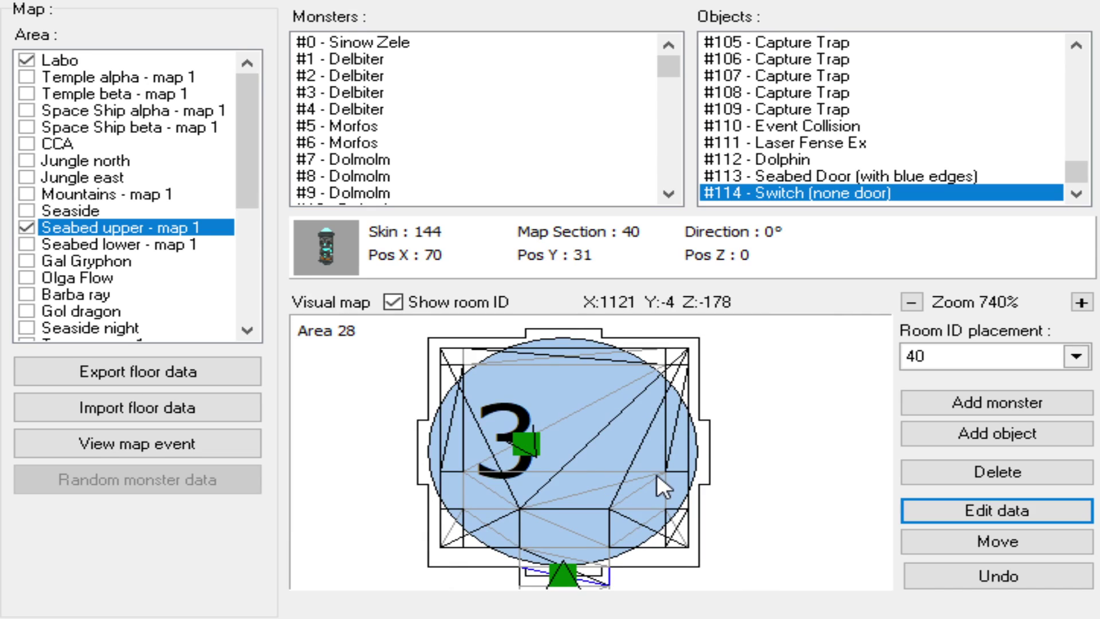
{"action": "left_click", "coordinate": [798, 146]}
{"action": "left_click", "coordinate": [937, 511]}
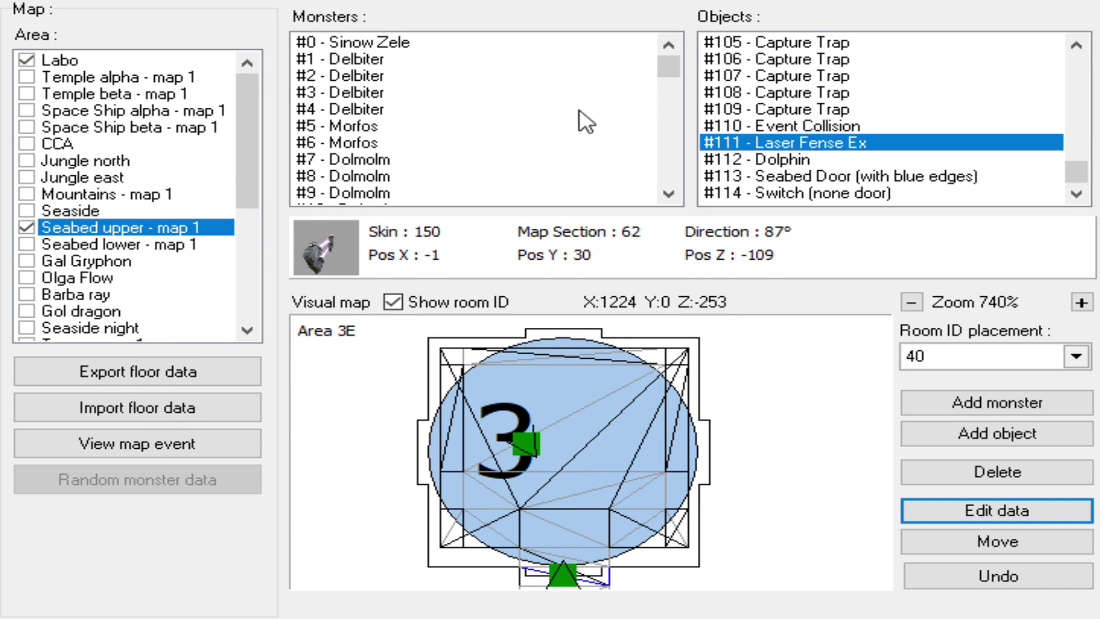
- Trace the map from room 3 down to rooms 61, 205, 40 and 62, checking the switch and fence locations
{"action": "scroll", "coordinate": [597, 444], "scroll_direction": "down", "scroll_amount": 1}
{"action": "scroll", "coordinate": [597, 458], "scroll_direction": "down", "scroll_amount": 4}
{"action": "scroll", "coordinate": [601, 441], "scroll_direction": "down", "scroll_amount": 4}
{"action": "scroll", "coordinate": [624, 430], "scroll_direction": "down", "scroll_amount": 4}
{"action": "scroll", "coordinate": [573, 453], "scroll_direction": "left", "scroll_amount": 5}
{"action": "scroll", "coordinate": [565, 481], "scroll_direction": "left", "scroll_amount": 2}
{"action": "scroll", "coordinate": [515, 452], "scroll_direction": "down", "scroll_amount": 5}
{"action": "scroll", "coordinate": [487, 444], "scroll_direction": "right", "scroll_amount": 3}
{"action": "scroll", "coordinate": [483, 440], "scroll_direction": "down", "scroll_amount": 3}
{"action": "scroll", "coordinate": [582, 393], "scroll_direction": "down", "scroll_amount": 3}
{"action": "scroll", "coordinate": [550, 454], "scroll_direction": "up", "scroll_amount": 3}
{"action": "scroll", "coordinate": [579, 453], "scroll_direction": "down", "scroll_amount": 2}
{"action": "scroll", "coordinate": [544, 470], "scroll_direction": "up", "scroll_amount": 5}
{"action": "scroll", "coordinate": [570, 450], "scroll_direction": "down", "scroll_amount": 1}
{"action": "scroll", "coordinate": [556, 447], "scroll_direction": "right", "scroll_amount": 1}
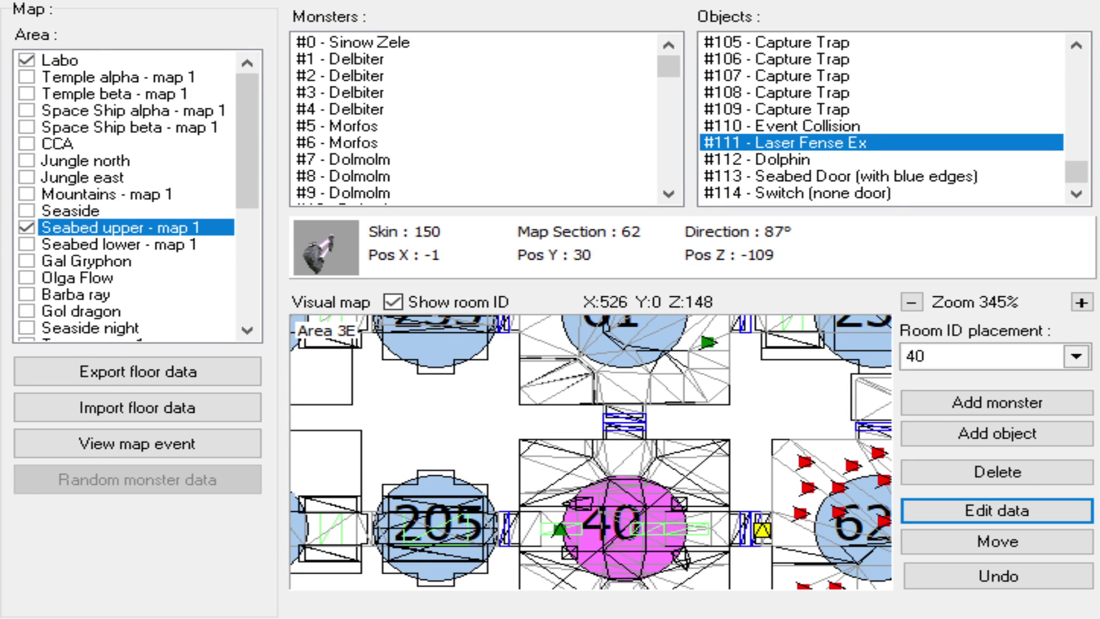
- Examine the route through rooms 233, 240, 263, 205 and 40 and back to rooms 3 and 252
{"action": "left_click_drag", "start_coordinate": [507, 398], "coordinate": [664, 466]}
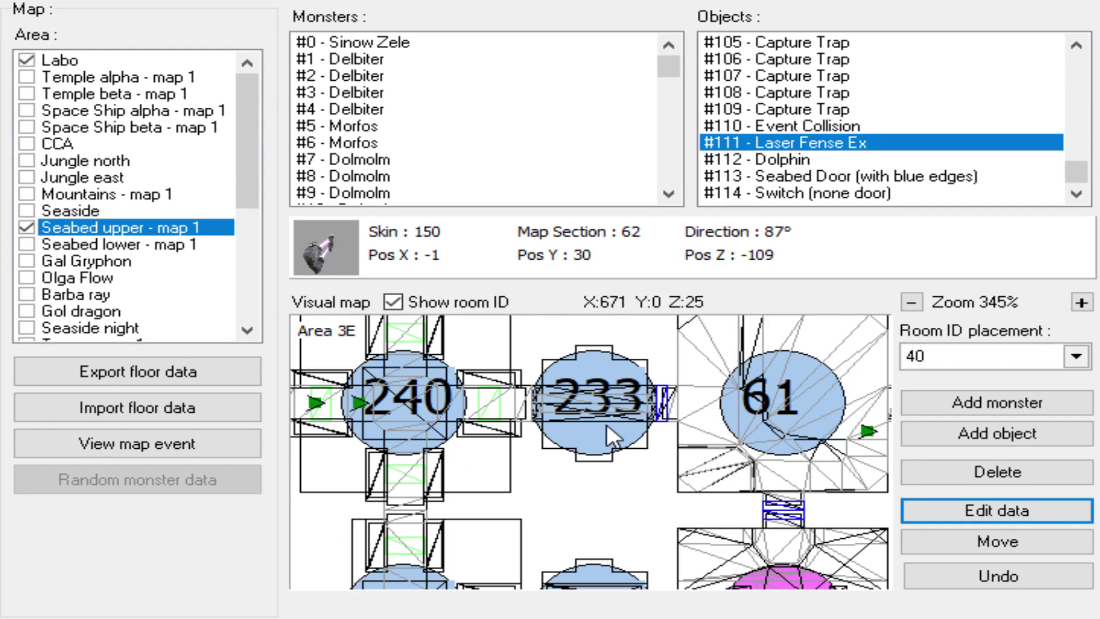
{"action": "left_click_drag", "start_coordinate": [473, 412], "coordinate": [526, 383]}
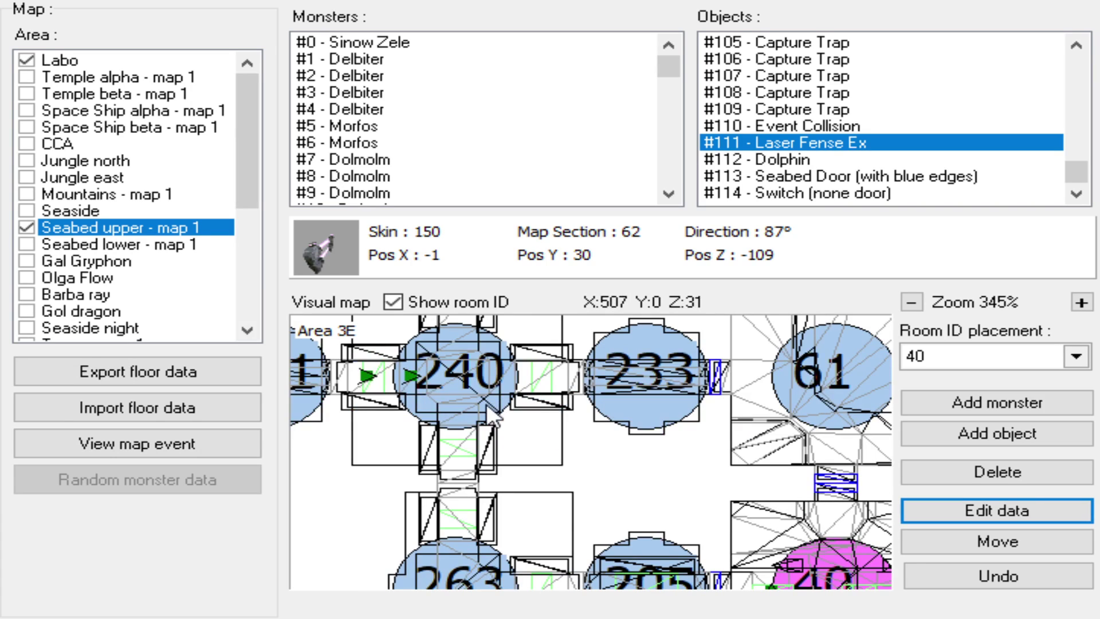
{"action": "left_click_drag", "start_coordinate": [497, 465], "coordinate": [488, 433]}
{"action": "left_click_drag", "start_coordinate": [482, 529], "coordinate": [420, 501]}
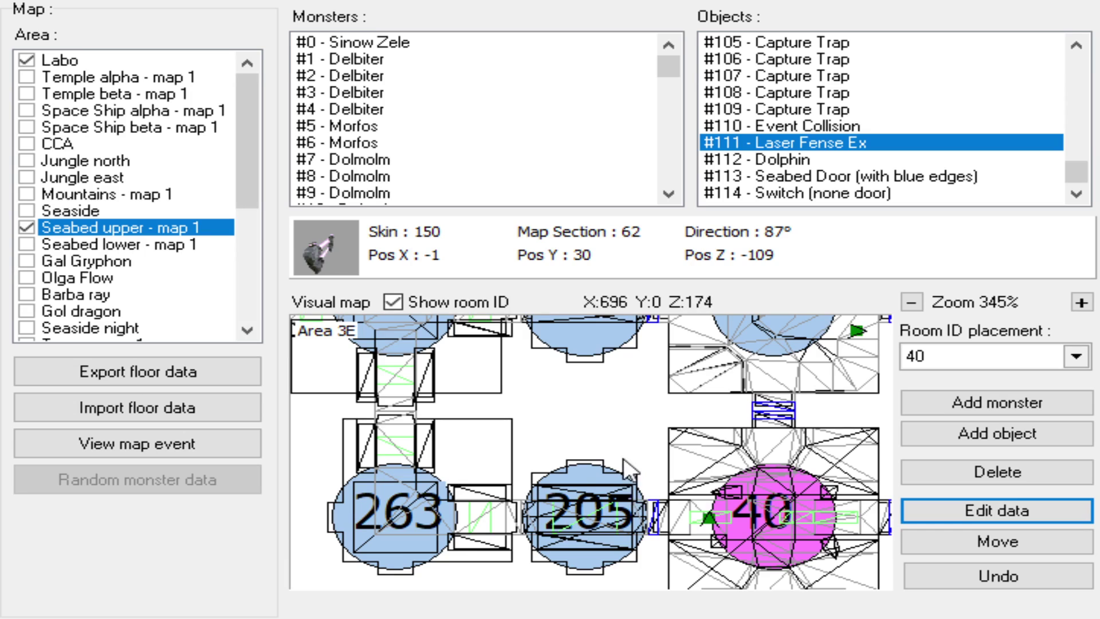
{"action": "left_click_drag", "start_coordinate": [621, 458], "coordinate": [556, 515]}
{"action": "left_click_drag", "start_coordinate": [695, 377], "coordinate": [569, 514]}
{"action": "scroll", "coordinate": [569, 514], "scroll_direction": "down", "scroll_amount": 4}
{"action": "left_click_drag", "start_coordinate": [756, 355], "coordinate": [597, 442]}
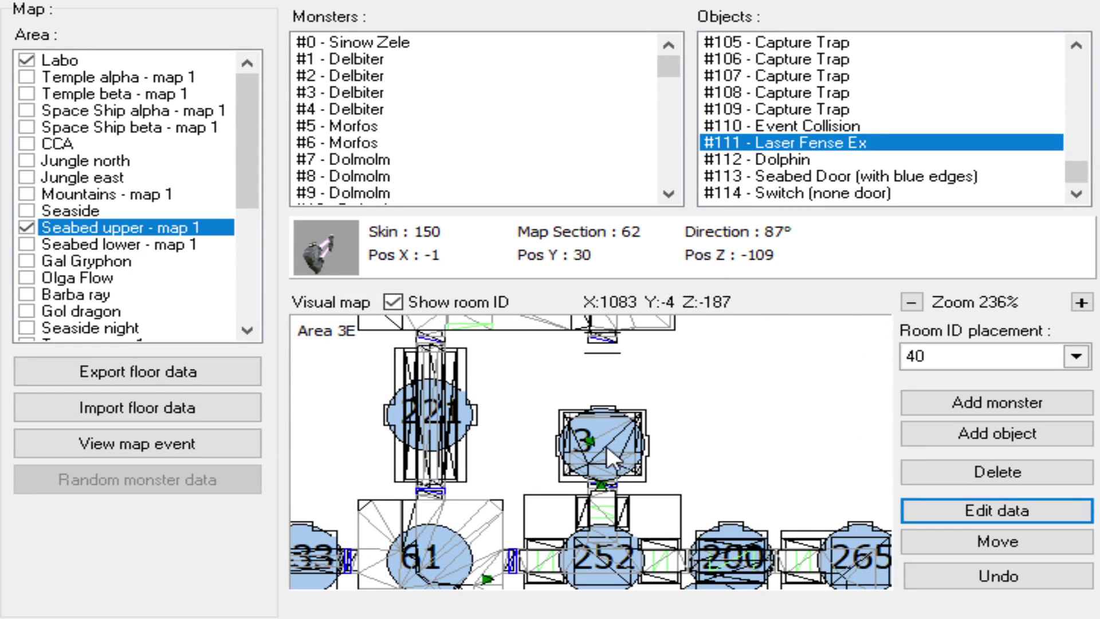
{"action": "left_click_drag", "start_coordinate": [579, 514], "coordinate": [572, 453]}
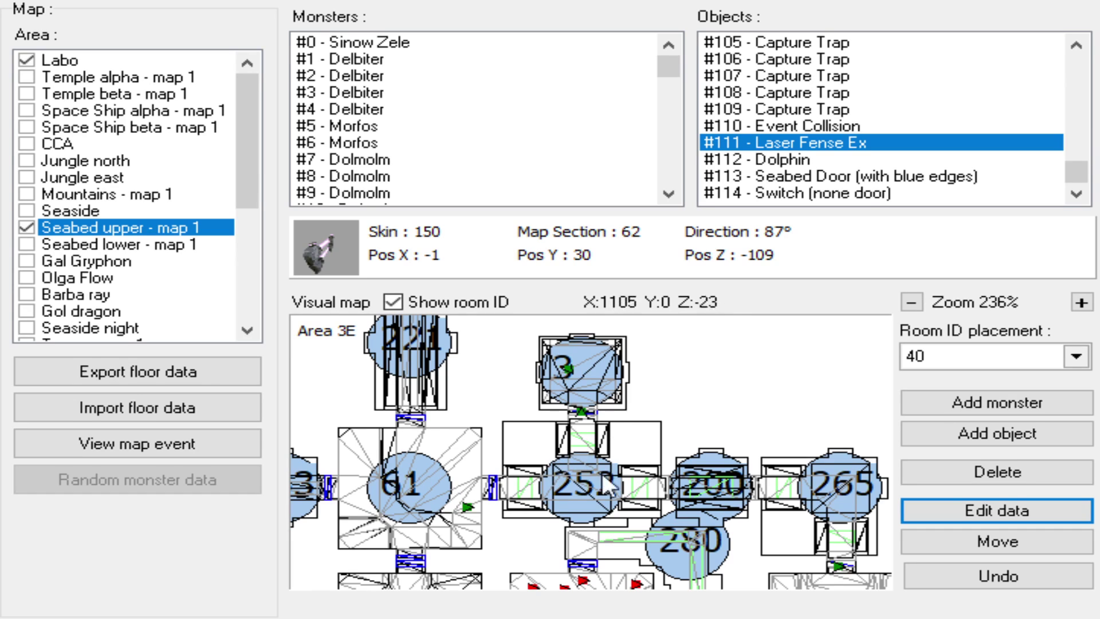
- Select the Dolphin in room 3 and examine its placement relative to the doorway leading to room 252
{"action": "left_click_drag", "start_coordinate": [648, 458], "coordinate": [552, 487]}
{"action": "left_click_drag", "start_coordinate": [618, 448], "coordinate": [644, 482]}
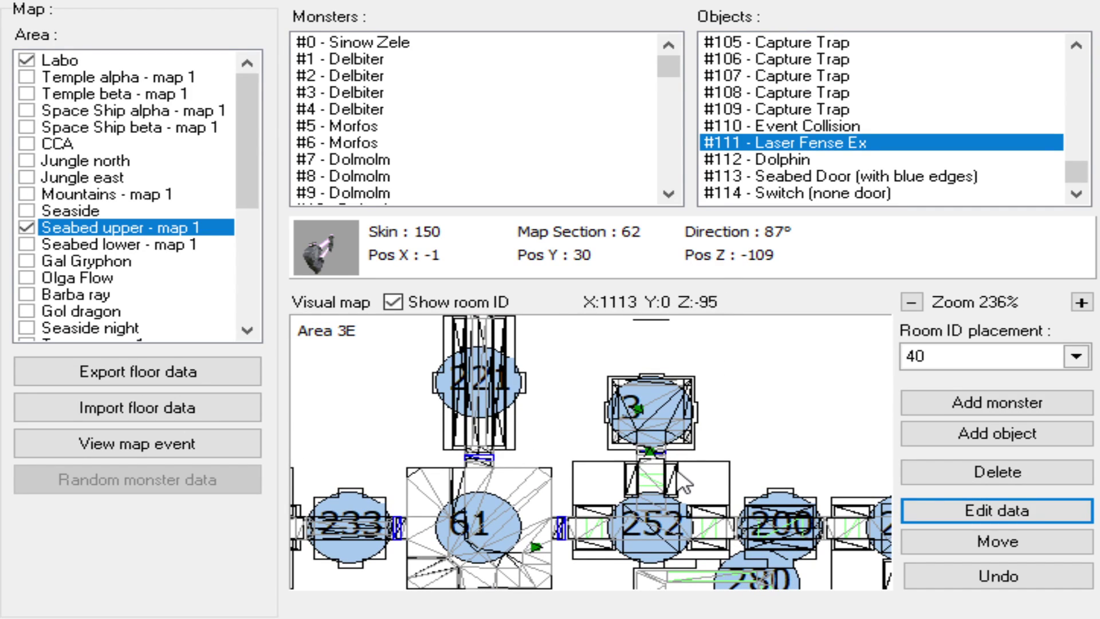
{"action": "scroll", "coordinate": [675, 484], "scroll_direction": "up", "scroll_amount": 2}
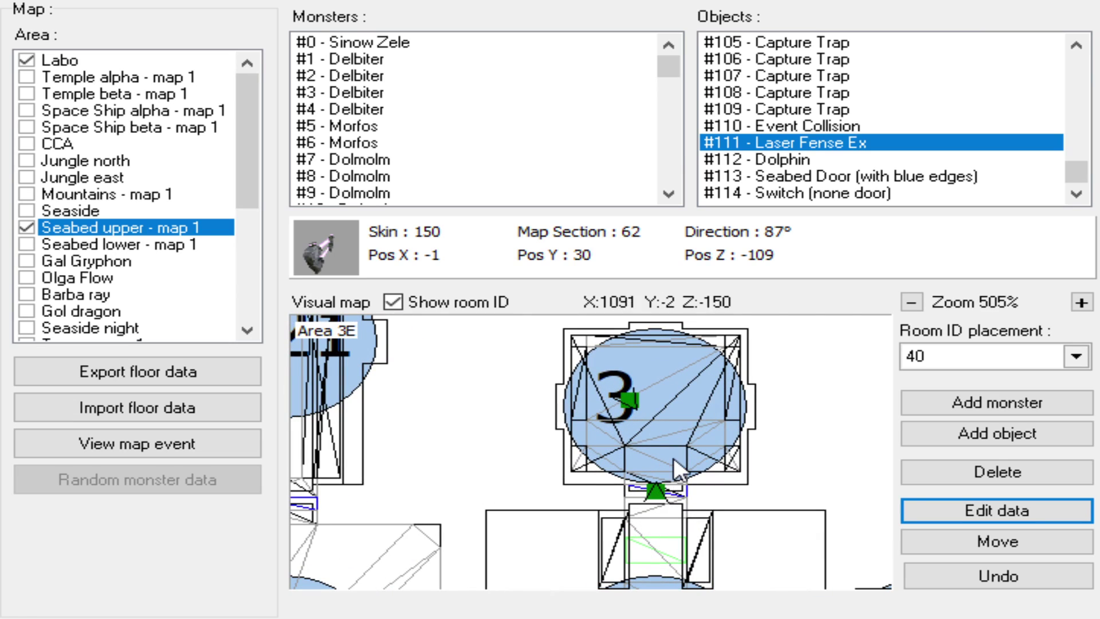
{"action": "left_click", "coordinate": [629, 399]}
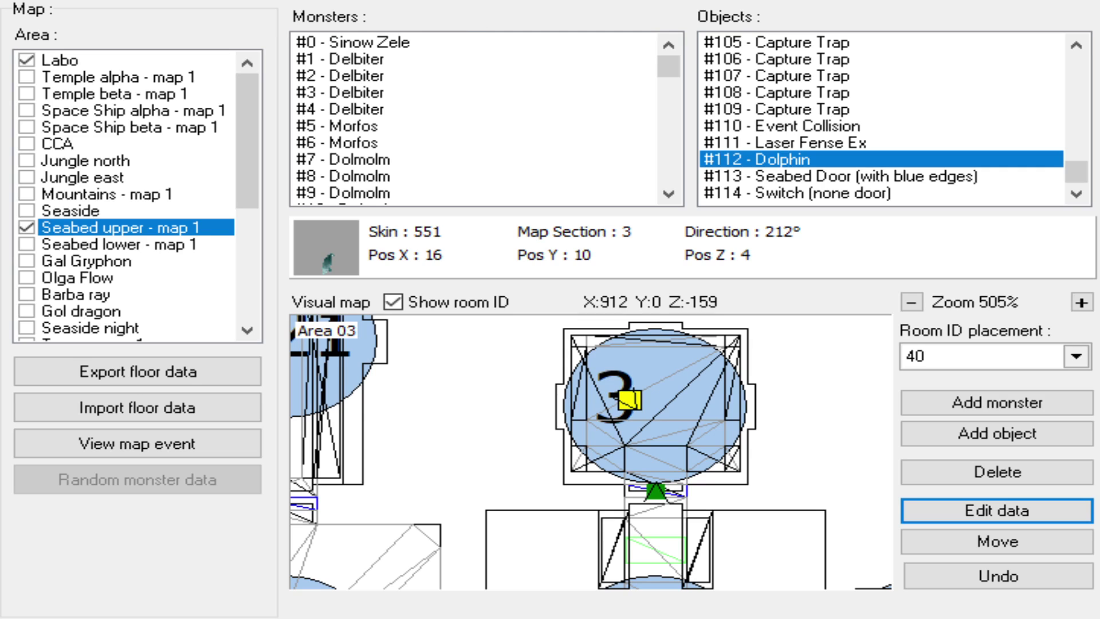
{"action": "left_click_drag", "start_coordinate": [668, 410], "coordinate": [654, 433]}
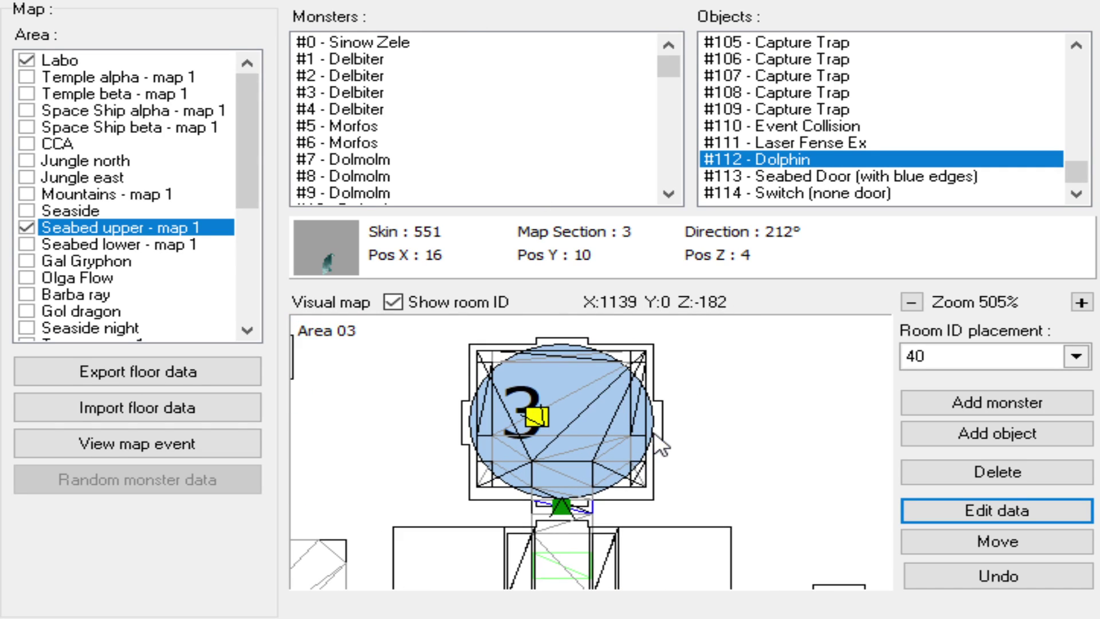
{"action": "scroll", "coordinate": [623, 466], "scroll_direction": "down", "scroll_amount": 5}
{"action": "left_click_drag", "start_coordinate": [575, 547], "coordinate": [589, 372]}
{"action": "left_click_drag", "start_coordinate": [546, 499], "coordinate": [659, 318]}
{"action": "left_click_drag", "start_coordinate": [573, 467], "coordinate": [579, 517]}
{"action": "scroll", "coordinate": [579, 517], "scroll_direction": "up", "scroll_amount": 3}
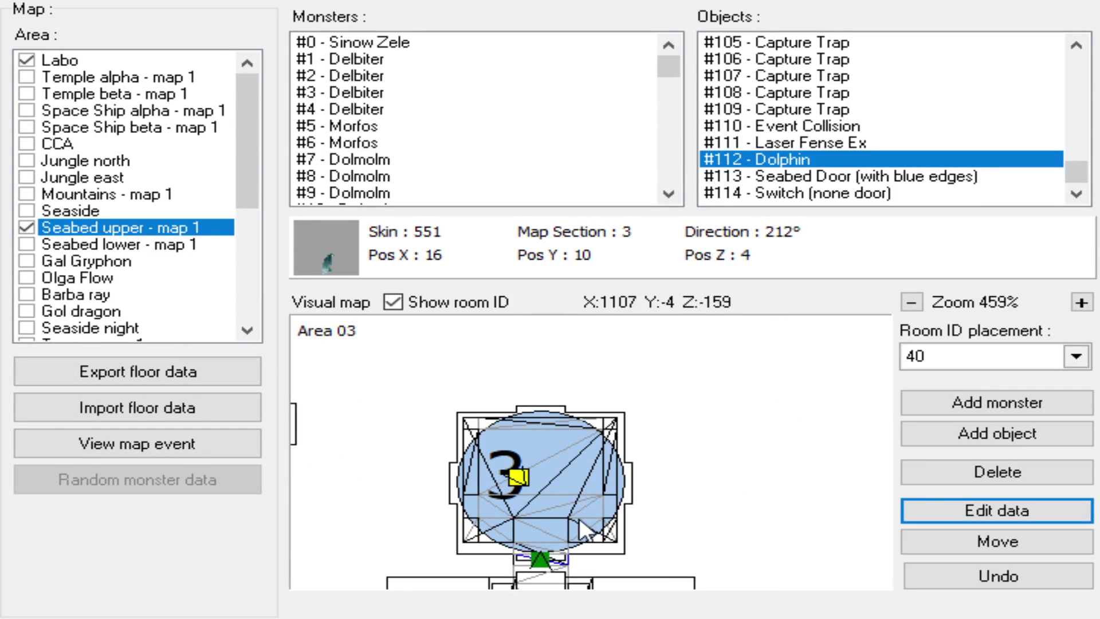
- Add a Fixed Type Box in room 3 at about X -25, Z 24 and open its data
{"action": "left_click", "coordinate": [922, 444]}
{"action": "left_click", "coordinate": [1018, 442]}
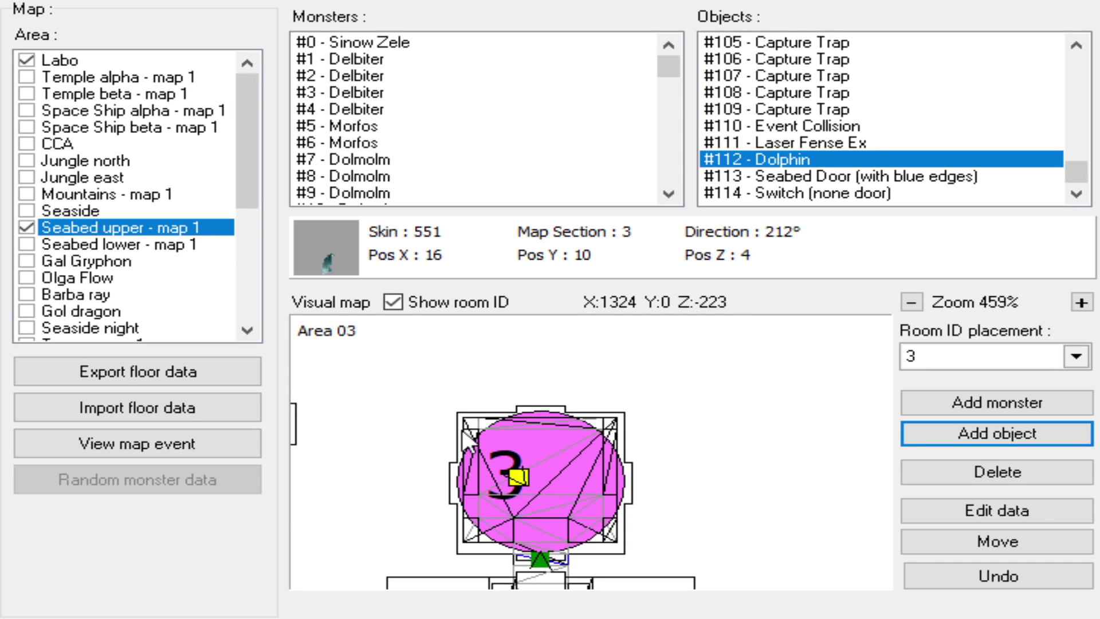
{"action": "left_click", "coordinate": [576, 452]}
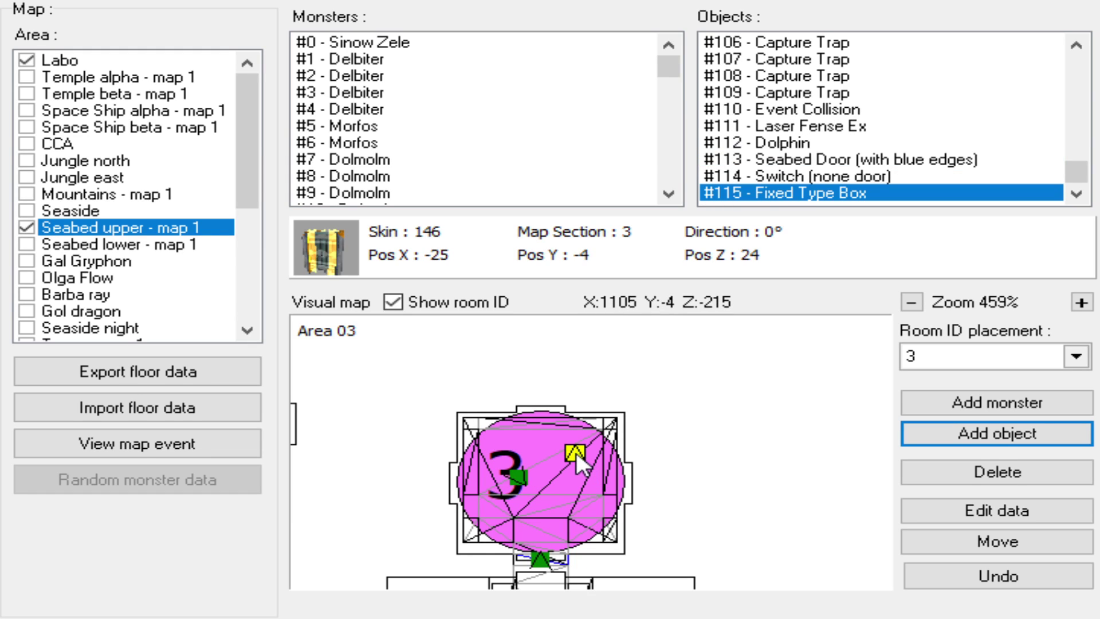
{"action": "left_click", "coordinate": [916, 510]}
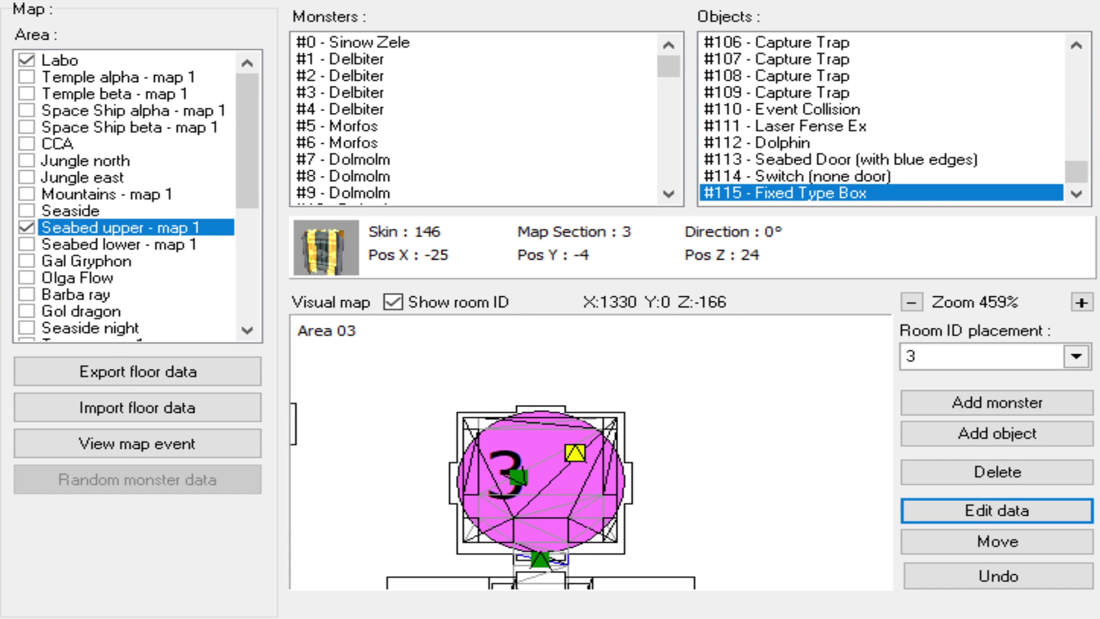
{"action": "left_click_drag", "start_coordinate": [576, 453], "coordinate": [576, 447]}
- Trace the route from room 3 through rooms 252, 200, 265, 280 and 62, and back across rooms 61, 233 and 240
{"action": "scroll", "coordinate": [541, 412], "scroll_direction": "down", "scroll_amount": 3}
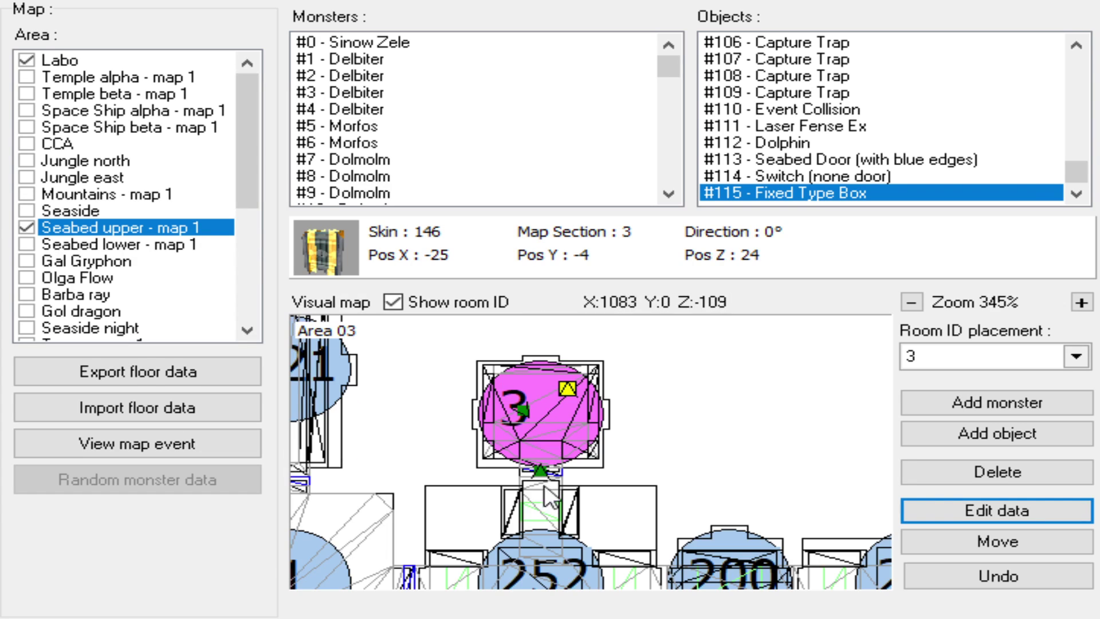
{"action": "scroll", "coordinate": [541, 468], "scroll_direction": "down", "scroll_amount": 1}
{"action": "left_click_drag", "start_coordinate": [617, 463], "coordinate": [722, 414]}
{"action": "left_click_drag", "start_coordinate": [654, 434], "coordinate": [708, 440]}
{"action": "left_click_drag", "start_coordinate": [594, 433], "coordinate": [640, 444]}
{"action": "left_click_drag", "start_coordinate": [559, 418], "coordinate": [446, 466]}
{"action": "left_click_drag", "start_coordinate": [733, 492], "coordinate": [731, 467]}
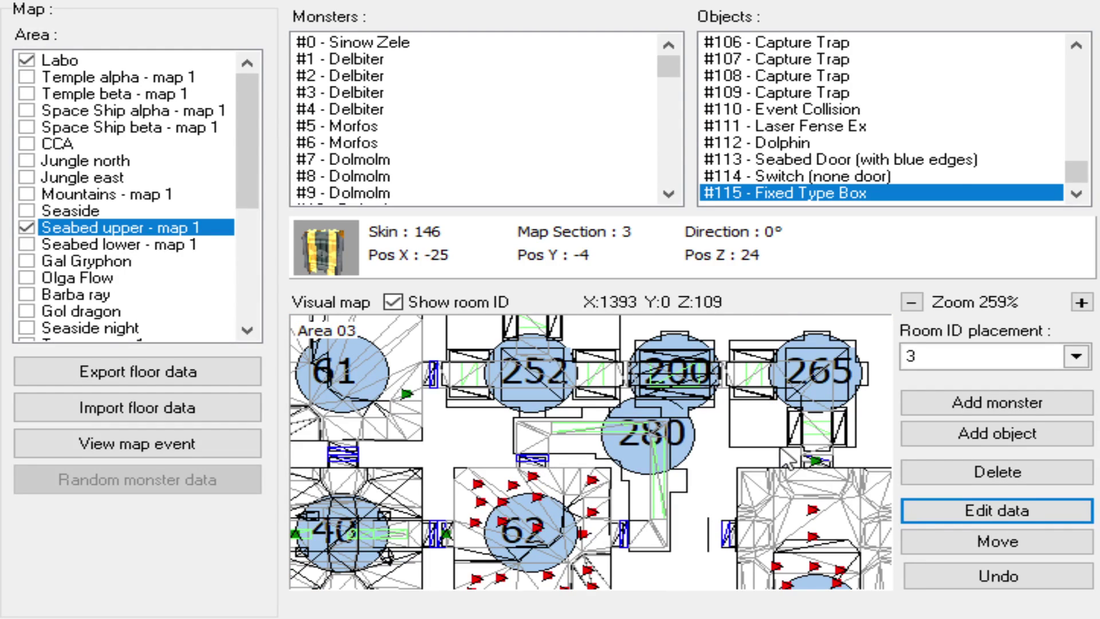
{"action": "left_click_drag", "start_coordinate": [802, 428], "coordinate": [809, 471]}
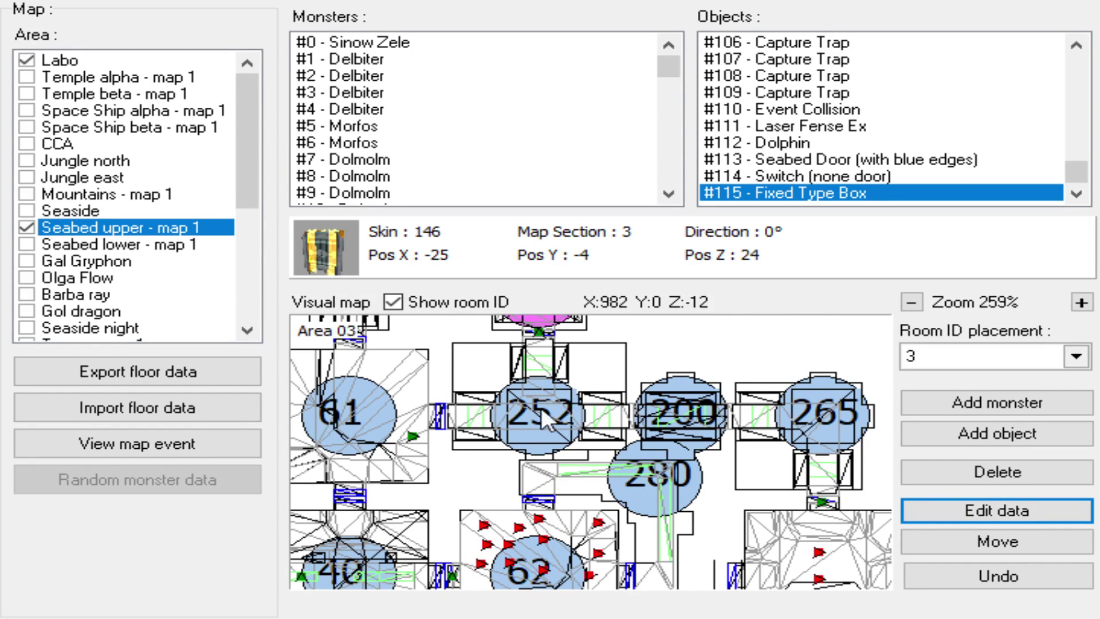
{"action": "left_click_drag", "start_coordinate": [514, 405], "coordinate": [652, 398]}
{"action": "left_click_drag", "start_coordinate": [401, 378], "coordinate": [602, 473]}
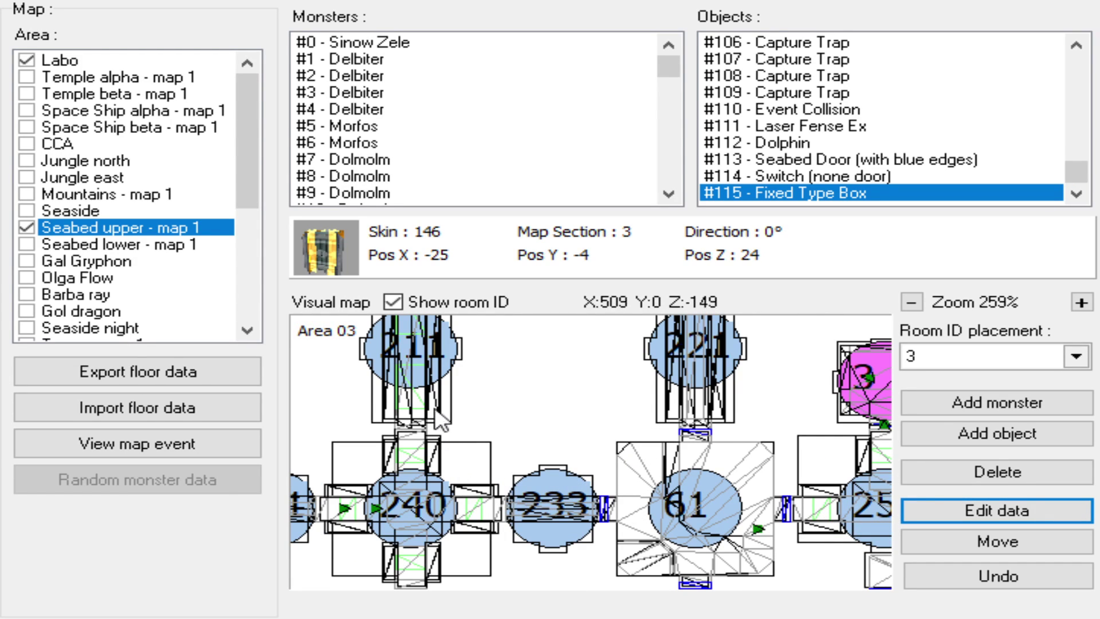
- Check the upper route through rooms 211, 264, 203, 80, 204 and 5
{"action": "scroll", "coordinate": [447, 435], "scroll_direction": "up", "scroll_amount": 5}
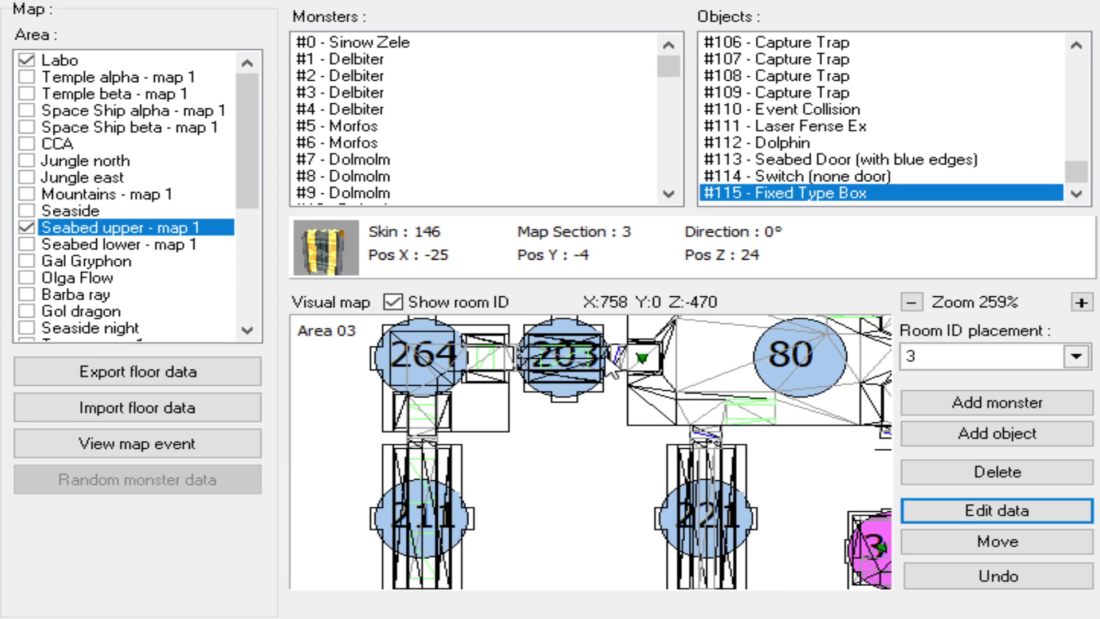
{"action": "scroll", "coordinate": [618, 369], "scroll_direction": "right", "scroll_amount": 5}
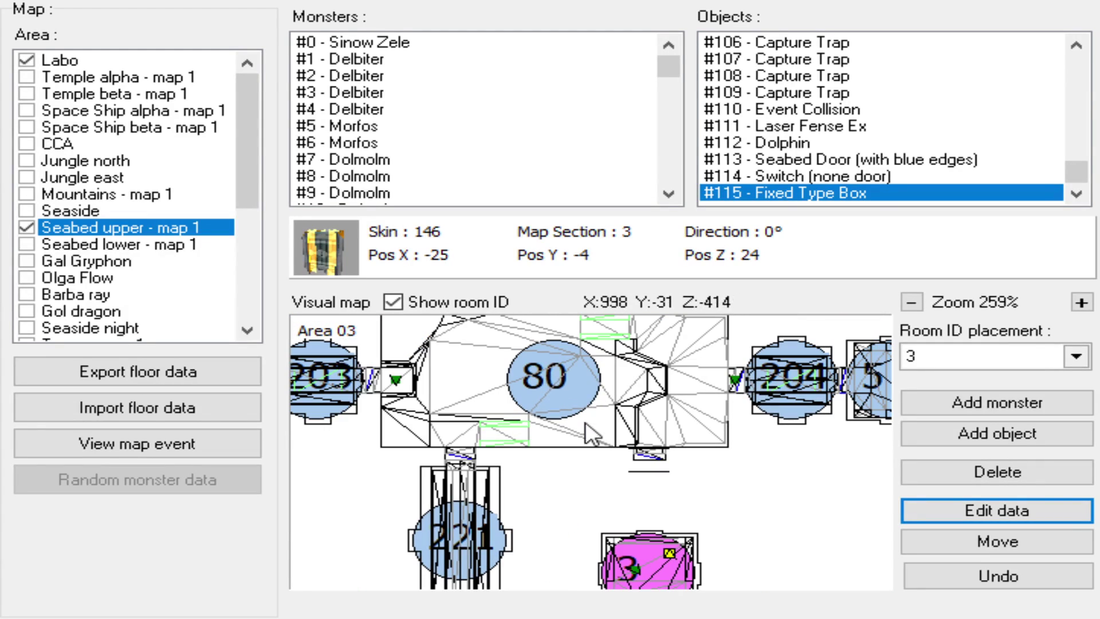
{"action": "scroll", "coordinate": [584, 389], "scroll_direction": "right", "scroll_amount": 1}
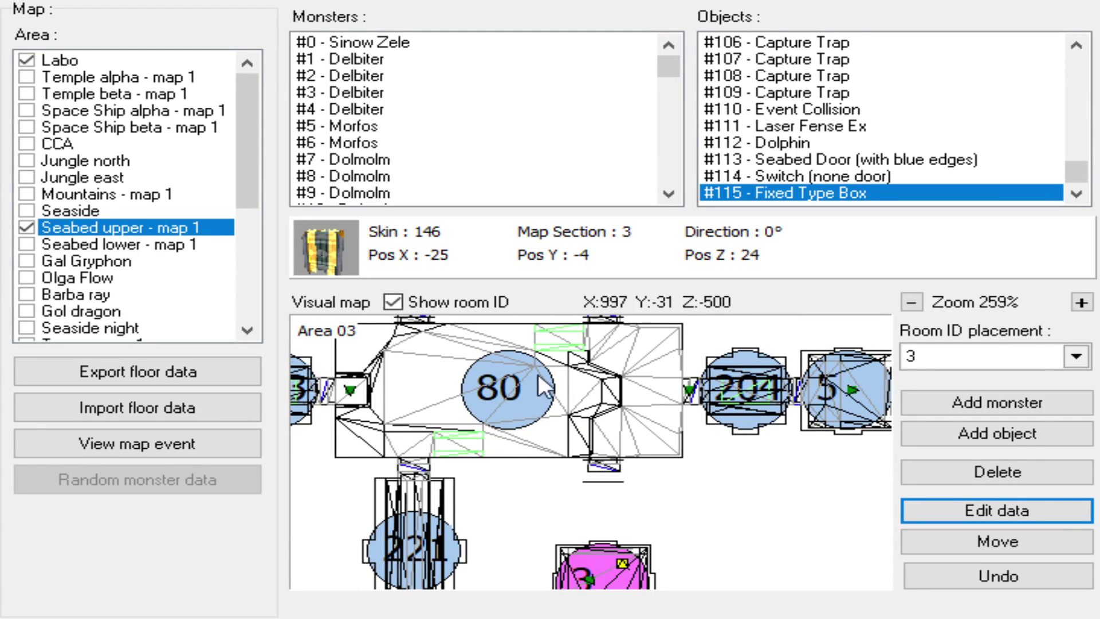
{"action": "scroll", "coordinate": [768, 391], "scroll_direction": "right", "scroll_amount": 1}
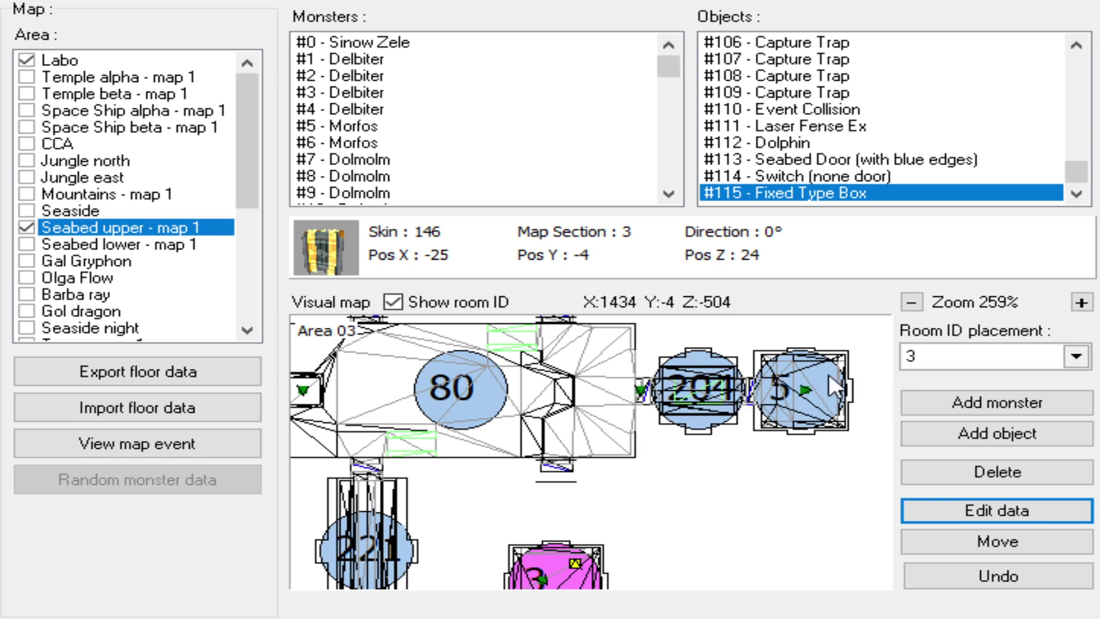
- Enable the Seabed lower - map 1 area and look over its layout
{"action": "left_click", "coordinate": [32, 244]}
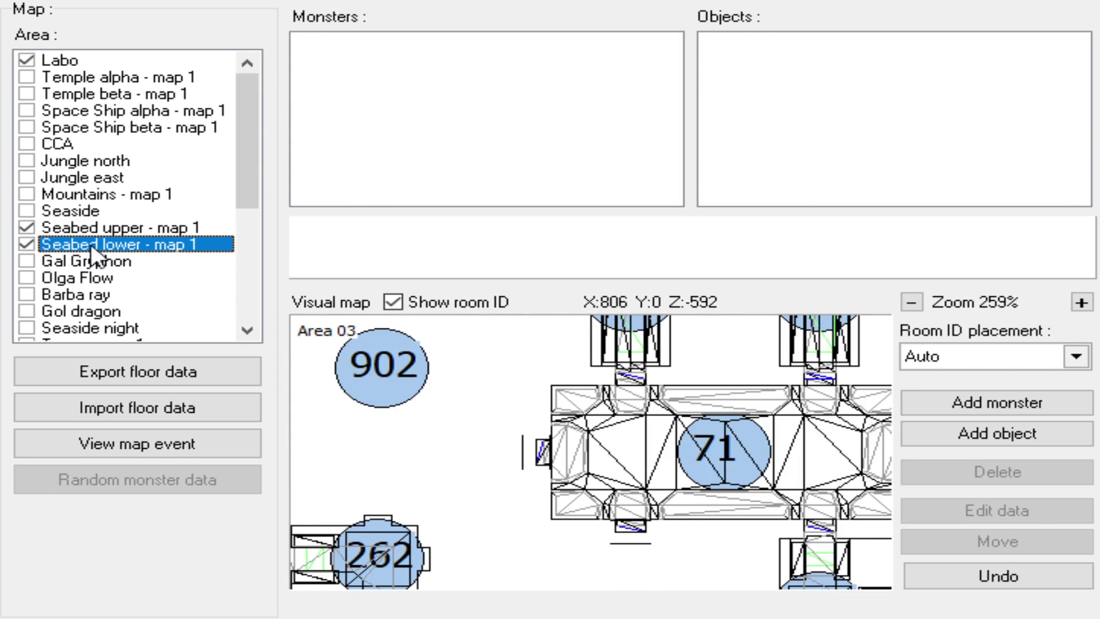
{"action": "scroll", "coordinate": [501, 466], "scroll_direction": "down", "scroll_amount": 8}
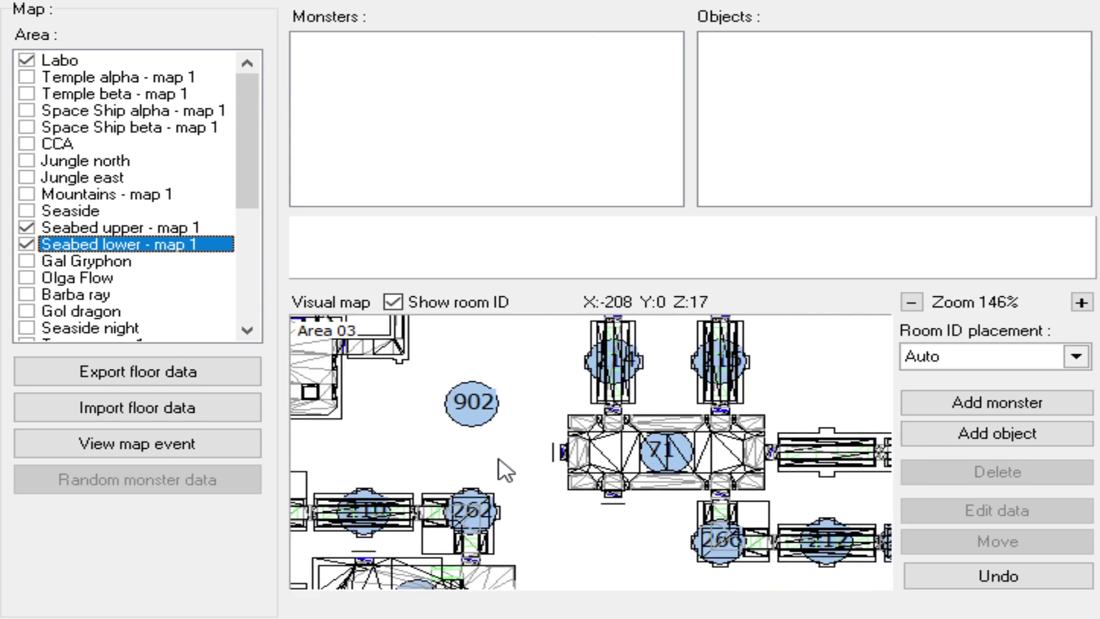
{"action": "scroll", "coordinate": [528, 470], "scroll_direction": "down", "scroll_amount": 2}
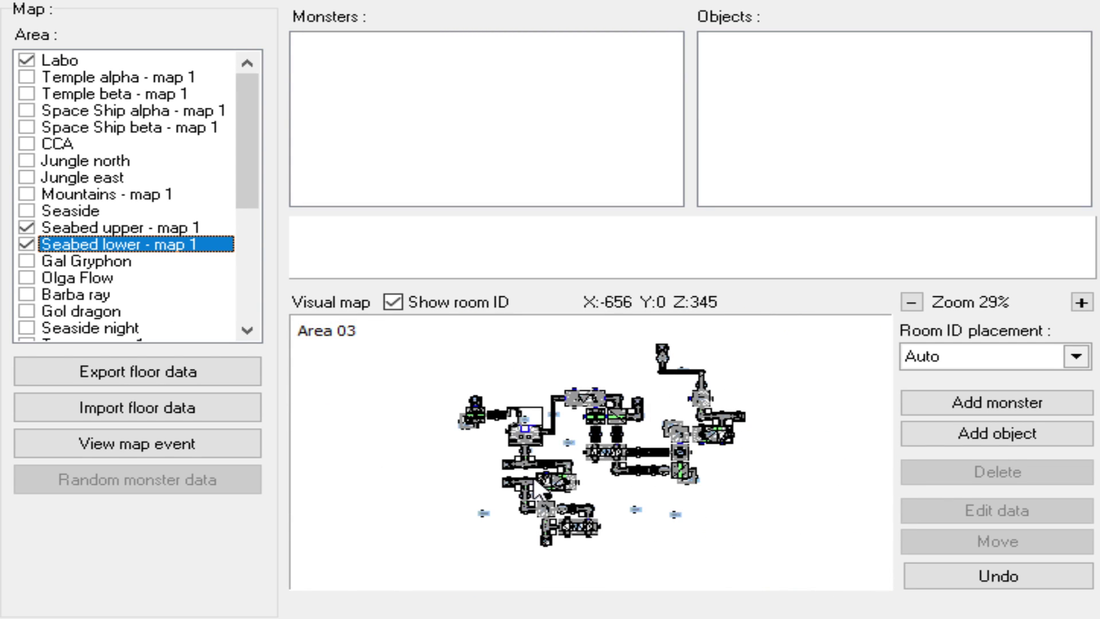
{"action": "scroll", "coordinate": [530, 478], "scroll_direction": "up", "scroll_amount": 4}
{"action": "scroll", "coordinate": [531, 476], "scroll_direction": "up", "scroll_amount": 3}
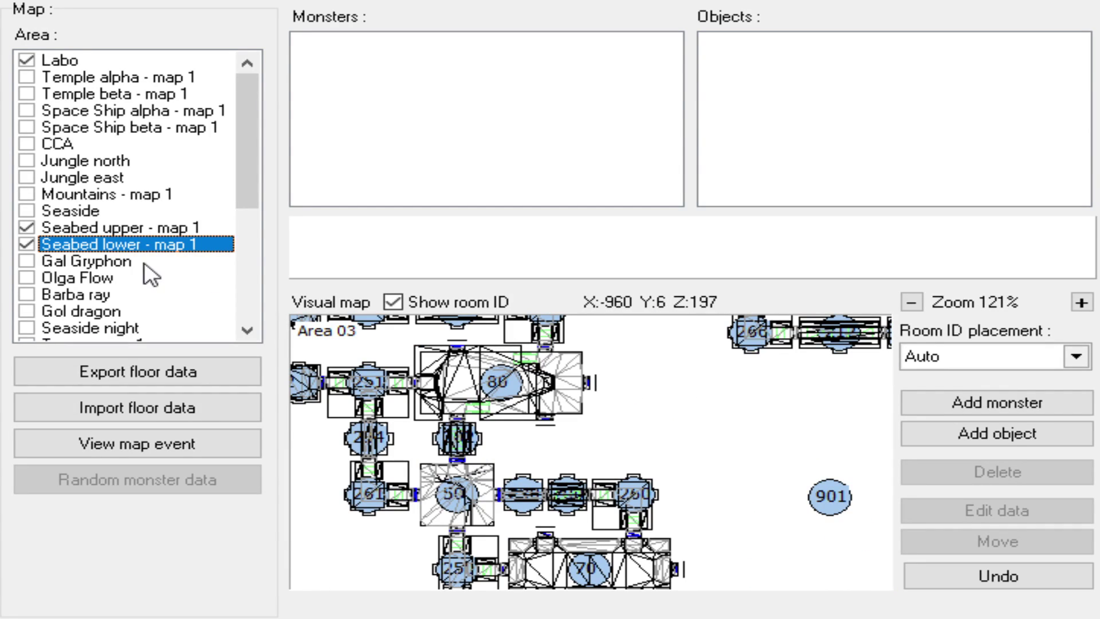
- Switch Seabed lower through map 2 to map 3 and re-enable the area to load that layout
{"action": "key", "text": "Right"}
{"action": "scroll", "coordinate": [421, 404], "scroll_direction": "down", "scroll_amount": 2}
{"action": "scroll", "coordinate": [437, 423], "scroll_direction": "down", "scroll_amount": 3}
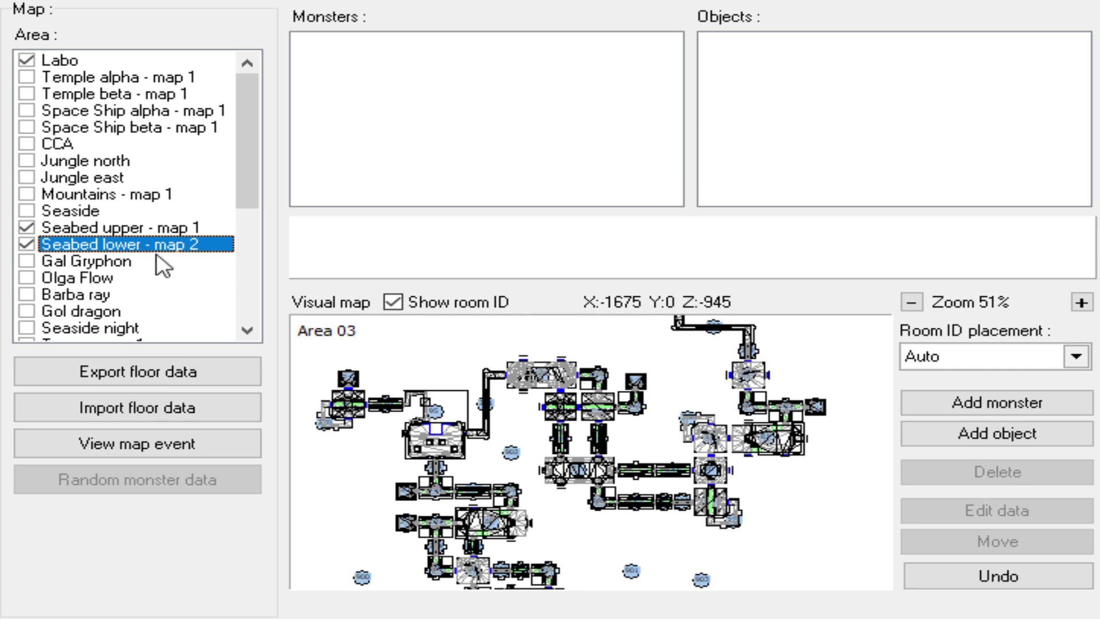
{"action": "key", "text": "Right"}
{"action": "scroll", "coordinate": [473, 457], "scroll_direction": "up", "scroll_amount": 3}
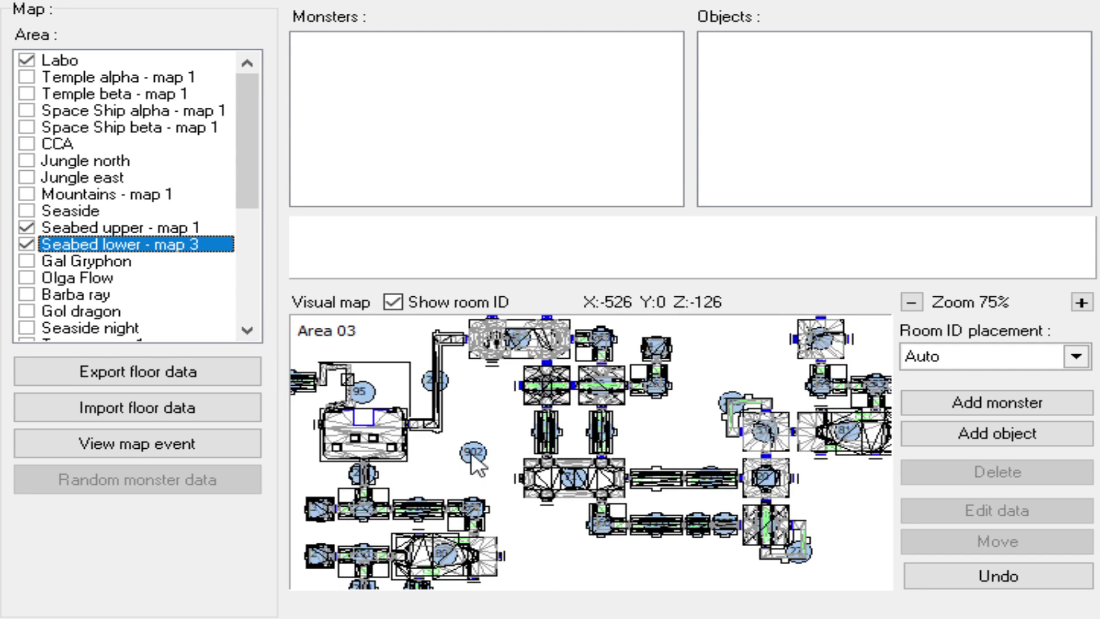
{"action": "scroll", "coordinate": [453, 456], "scroll_direction": "down", "scroll_amount": 1}
{"action": "left_click", "coordinate": [27, 244]}
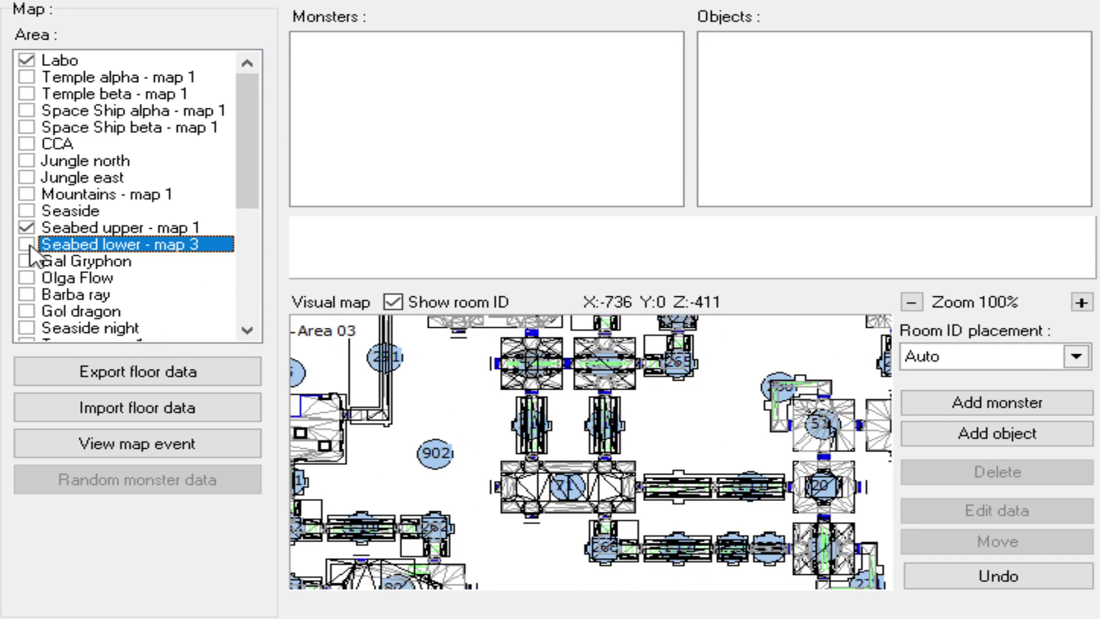
{"action": "left_click", "coordinate": [27, 244]}
- Examine the Seabed lower map 3 layout and set the area to map 2
{"action": "scroll", "coordinate": [466, 442], "scroll_direction": "down", "scroll_amount": 2}
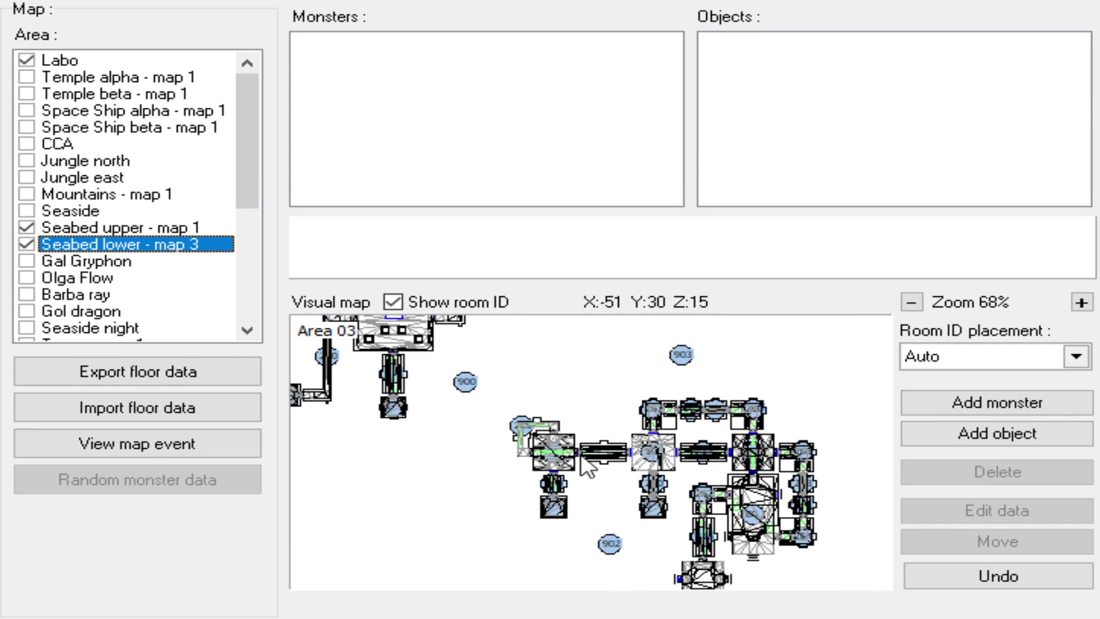
{"action": "scroll", "coordinate": [552, 423], "scroll_direction": "down", "scroll_amount": 1}
{"action": "scroll", "coordinate": [528, 444], "scroll_direction": "up", "scroll_amount": 2}
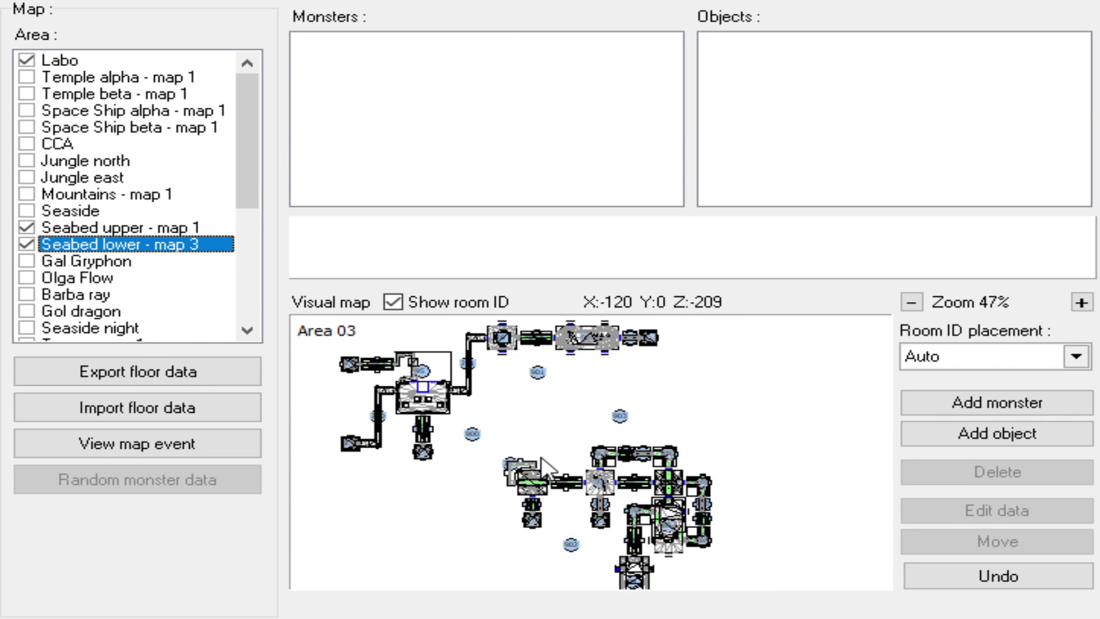
{"action": "left_click_drag", "start_coordinate": [554, 481], "coordinate": [526, 426]}
{"action": "scroll", "coordinate": [519, 458], "scroll_direction": "up", "scroll_amount": 2}
{"action": "scroll", "coordinate": [515, 408], "scroll_direction": "down", "scroll_amount": 2}
{"action": "left_click_drag", "start_coordinate": [465, 369], "coordinate": [538, 483]}
{"action": "scroll", "coordinate": [590, 474], "scroll_direction": "down", "scroll_amount": 2}
{"action": "left_click_drag", "start_coordinate": [569, 499], "coordinate": [552, 433]}
{"action": "left_click_drag", "start_coordinate": [617, 476], "coordinate": [572, 455]}
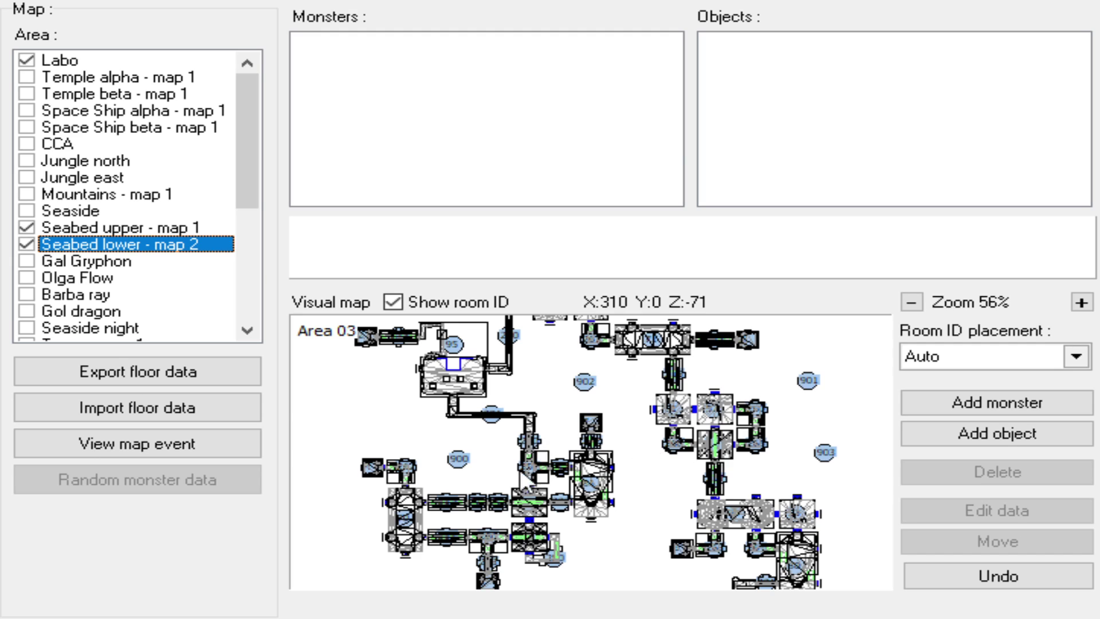
- Examine the Seabed lower map 2 layout overall and around rooms 233, 1 and 280
{"action": "scroll", "coordinate": [524, 463], "scroll_direction": "down", "scroll_amount": 5}
{"action": "left_click_drag", "start_coordinate": [480, 408], "coordinate": [462, 427]}
{"action": "scroll", "coordinate": [498, 481], "scroll_direction": "up", "scroll_amount": 4}
{"action": "scroll", "coordinate": [496, 472], "scroll_direction": "up", "scroll_amount": 9}
{"action": "scroll", "coordinate": [467, 429], "scroll_direction": "up", "scroll_amount": 5}
{"action": "left_click_drag", "start_coordinate": [621, 413], "coordinate": [501, 392]}
{"action": "scroll", "coordinate": [519, 440], "scroll_direction": "down", "scroll_amount": 3}
{"action": "scroll", "coordinate": [511, 449], "scroll_direction": "down", "scroll_amount": 8}
{"action": "left_click_drag", "start_coordinate": [523, 462], "coordinate": [603, 506]}
{"action": "left_click_drag", "start_coordinate": [603, 461], "coordinate": [633, 540]}
{"action": "left_click_drag", "start_coordinate": [567, 490], "coordinate": [618, 424]}
{"action": "scroll", "coordinate": [612, 424], "scroll_direction": "up", "scroll_amount": 6}
{"action": "scroll", "coordinate": [597, 456], "scroll_direction": "up", "scroll_amount": 3}
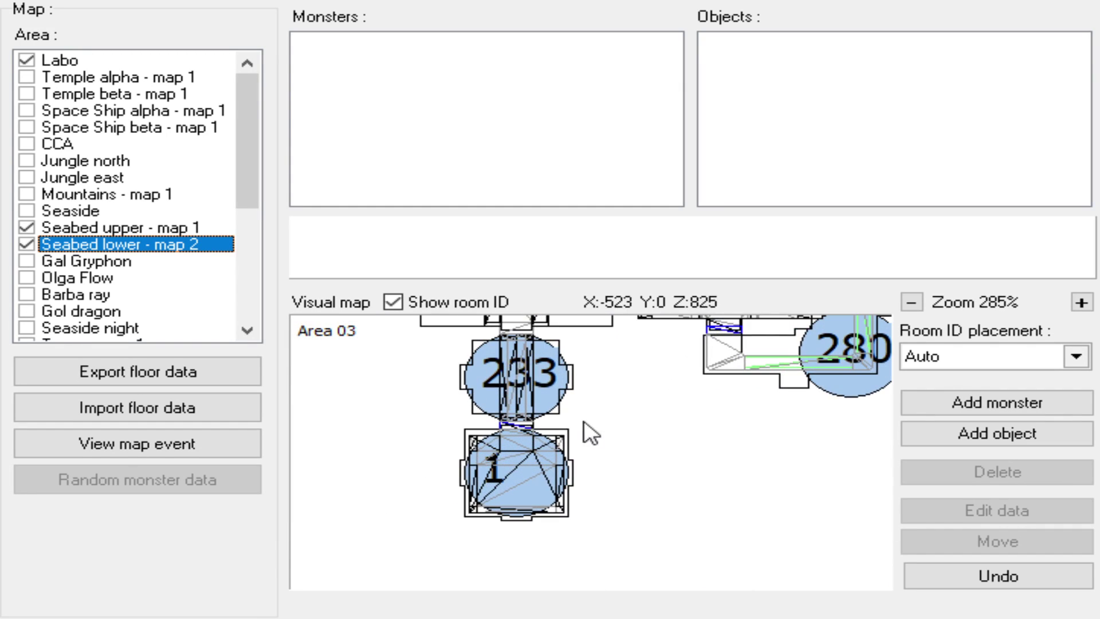
- Trace Seabed lower map 2 from rooms 233 and 1 up to the large hall beside room 95
{"action": "scroll", "coordinate": [573, 429], "scroll_direction": "down", "scroll_amount": 2}
{"action": "left_click_drag", "start_coordinate": [552, 358], "coordinate": [649, 473]}
{"action": "scroll", "coordinate": [550, 427], "scroll_direction": "down", "scroll_amount": 1}
{"action": "left_click_drag", "start_coordinate": [497, 404], "coordinate": [555, 451]}
{"action": "left_click_drag", "start_coordinate": [567, 371], "coordinate": [550, 487]}
{"action": "scroll", "coordinate": [539, 474], "scroll_direction": "down", "scroll_amount": 1}
{"action": "left_click_drag", "start_coordinate": [601, 386], "coordinate": [660, 498]}
{"action": "scroll", "coordinate": [613, 479], "scroll_direction": "down", "scroll_amount": 2}
{"action": "scroll", "coordinate": [499, 458], "scroll_direction": "up", "scroll_amount": 4}
{"action": "scroll", "coordinate": [644, 462], "scroll_direction": "up", "scroll_amount": 1}
{"action": "scroll", "coordinate": [624, 487], "scroll_direction": "up", "scroll_amount": 4}
{"action": "scroll", "coordinate": [611, 504], "scroll_direction": "up", "scroll_amount": 1}
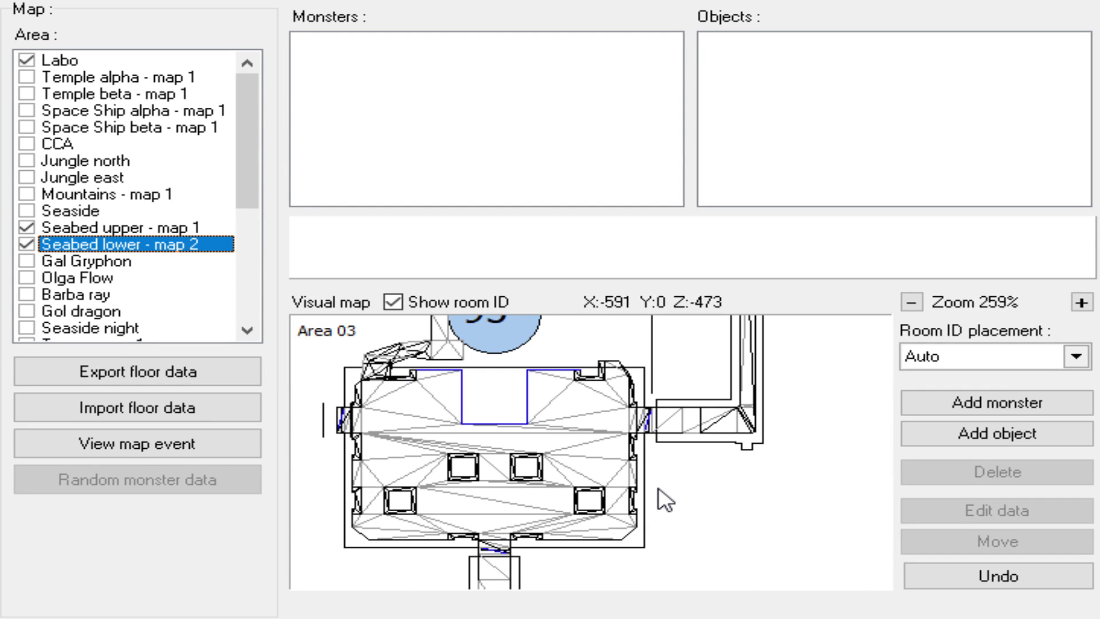
- Inspect the Seabed lower map 2 route through rooms 290, 20, 50, 261, 71, 51 and 52
{"action": "scroll", "coordinate": [715, 481], "scroll_direction": "down", "scroll_amount": 2}
{"action": "left_click_drag", "start_coordinate": [722, 472], "coordinate": [658, 560]}
{"action": "scroll", "coordinate": [661, 516], "scroll_direction": "down", "scroll_amount": 2}
{"action": "left_click_drag", "start_coordinate": [662, 474], "coordinate": [592, 440]}
{"action": "left_click_drag", "start_coordinate": [494, 473], "coordinate": [555, 545]}
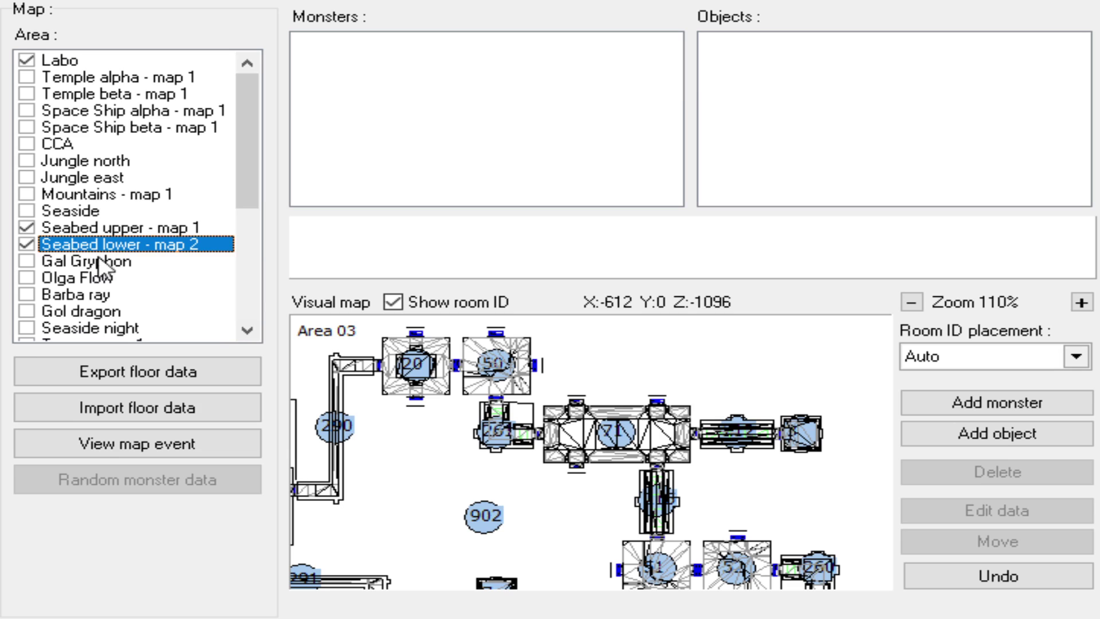
- Return to the Seabed upper - map 1 area and survey its overall layout
{"action": "left_click", "coordinate": [124, 226]}
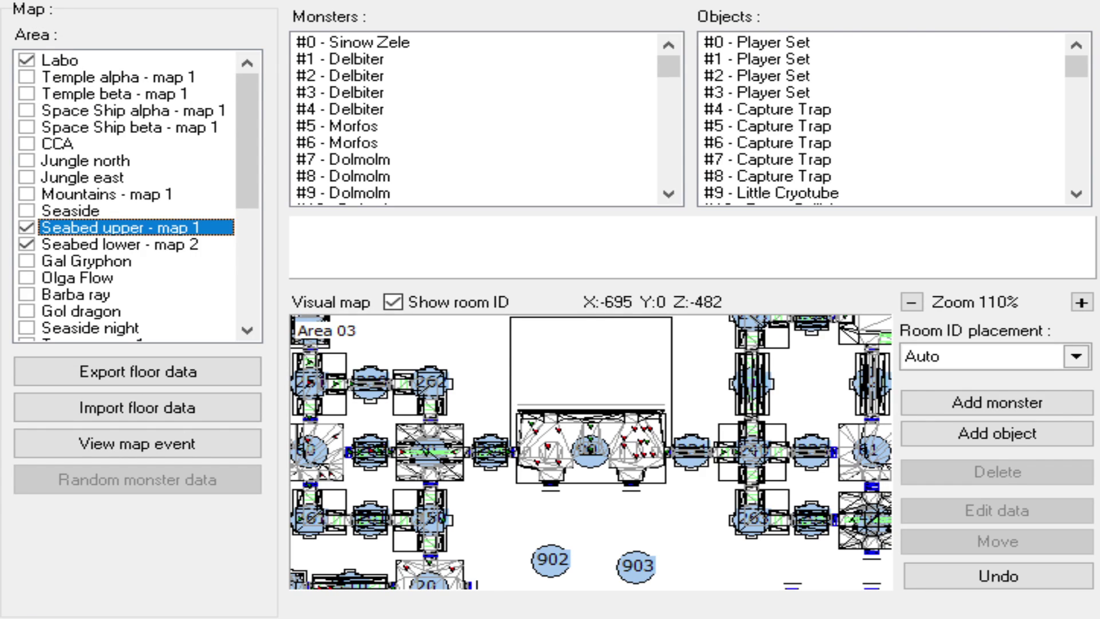
{"action": "scroll", "coordinate": [629, 527], "scroll_direction": "down", "scroll_amount": 2}
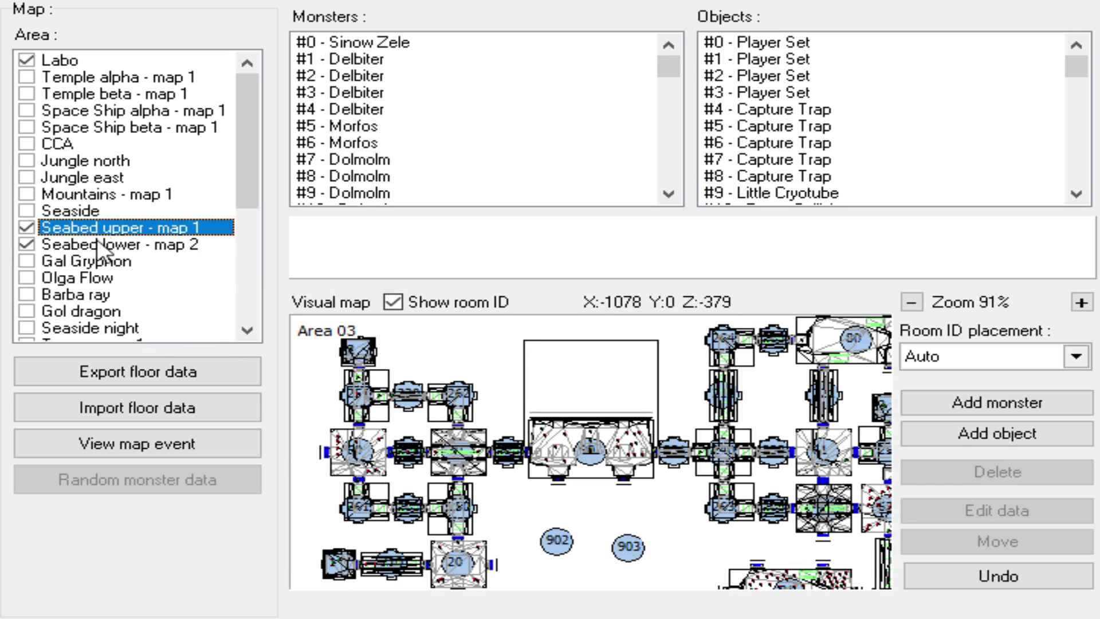
{"action": "scroll", "coordinate": [646, 484], "scroll_direction": "up", "scroll_amount": 4}
{"action": "scroll", "coordinate": [574, 430], "scroll_direction": "down", "scroll_amount": 4}
{"action": "left_click_drag", "start_coordinate": [647, 458], "coordinate": [628, 362]}
{"action": "left_click_drag", "start_coordinate": [687, 520], "coordinate": [590, 371]}
{"action": "left_click_drag", "start_coordinate": [696, 486], "coordinate": [690, 449]}
{"action": "scroll", "coordinate": [606, 450], "scroll_direction": "down", "scroll_amount": 1}
{"action": "left_click_drag", "start_coordinate": [601, 447], "coordinate": [376, 518]}
- Examine the Seabed upper connections around rooms 240, 61, 252, 3, 62 and 80
{"action": "scroll", "coordinate": [560, 499], "scroll_direction": "down", "scroll_amount": 3}
{"action": "scroll", "coordinate": [590, 493], "scroll_direction": "up", "scroll_amount": 2}
{"action": "scroll", "coordinate": [590, 495], "scroll_direction": "up", "scroll_amount": 3}
{"action": "scroll", "coordinate": [601, 504], "scroll_direction": "up", "scroll_amount": 2}
{"action": "left_click_drag", "start_coordinate": [609, 466], "coordinate": [633, 504]}
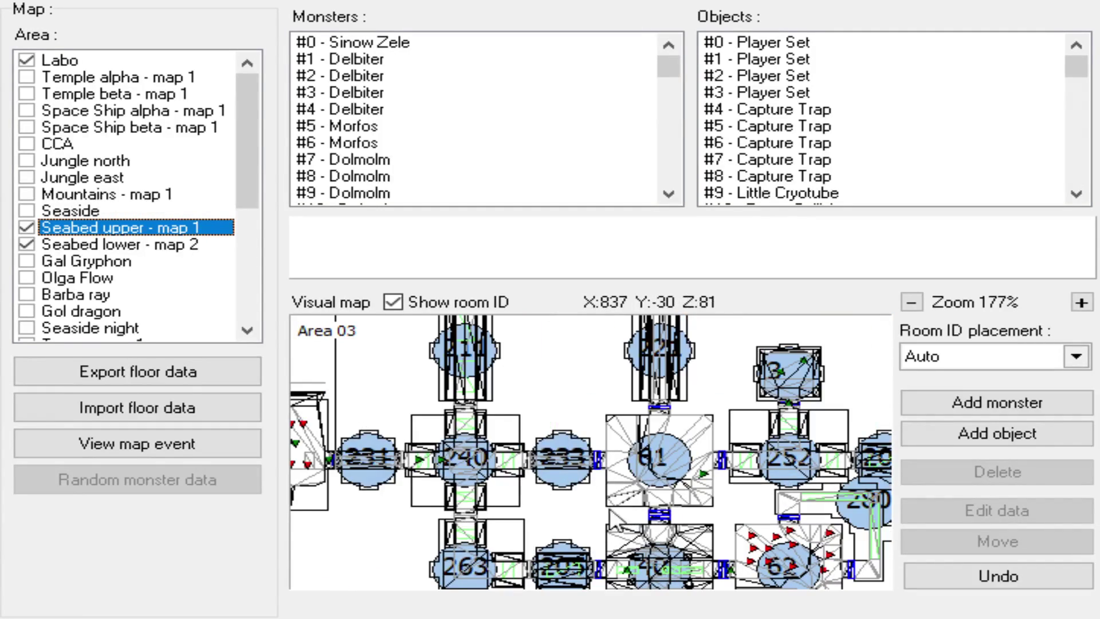
{"action": "left_click_drag", "start_coordinate": [568, 425], "coordinate": [641, 361]}
{"action": "scroll", "coordinate": [635, 503], "scroll_direction": "down", "scroll_amount": 3}
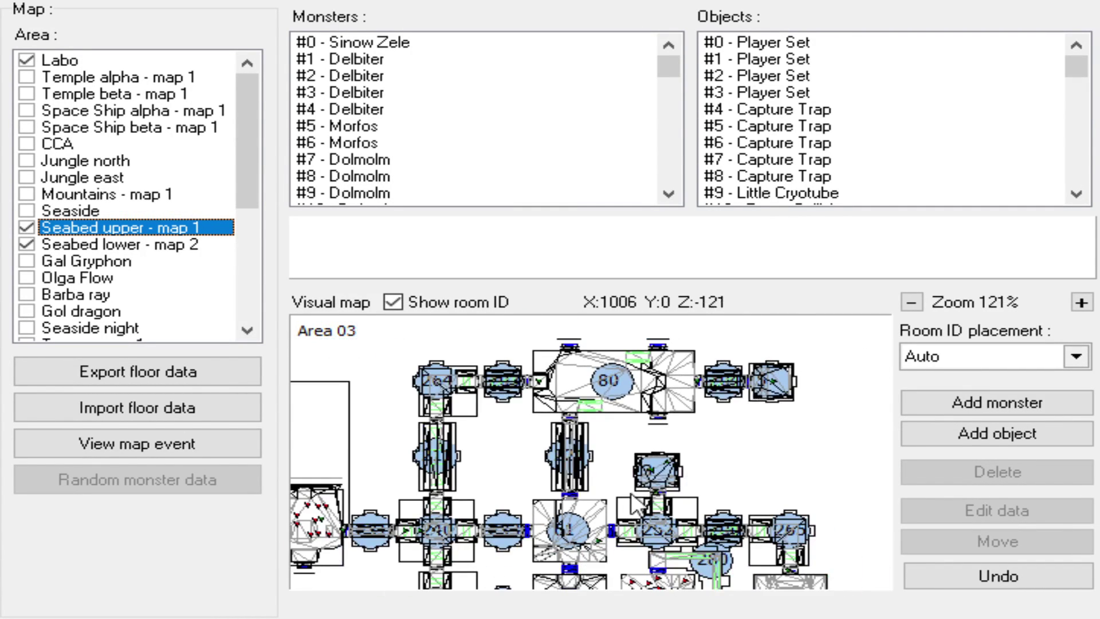
{"action": "scroll", "coordinate": [648, 484], "scroll_direction": "down", "scroll_amount": 1}
{"action": "left_click_drag", "start_coordinate": [668, 475], "coordinate": [634, 438]}
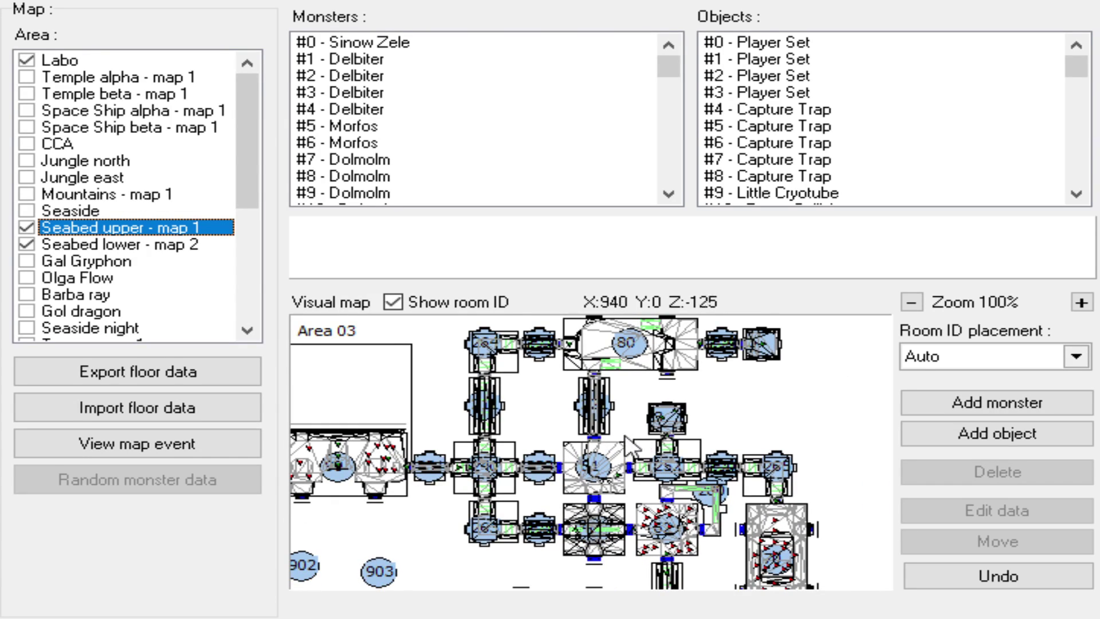